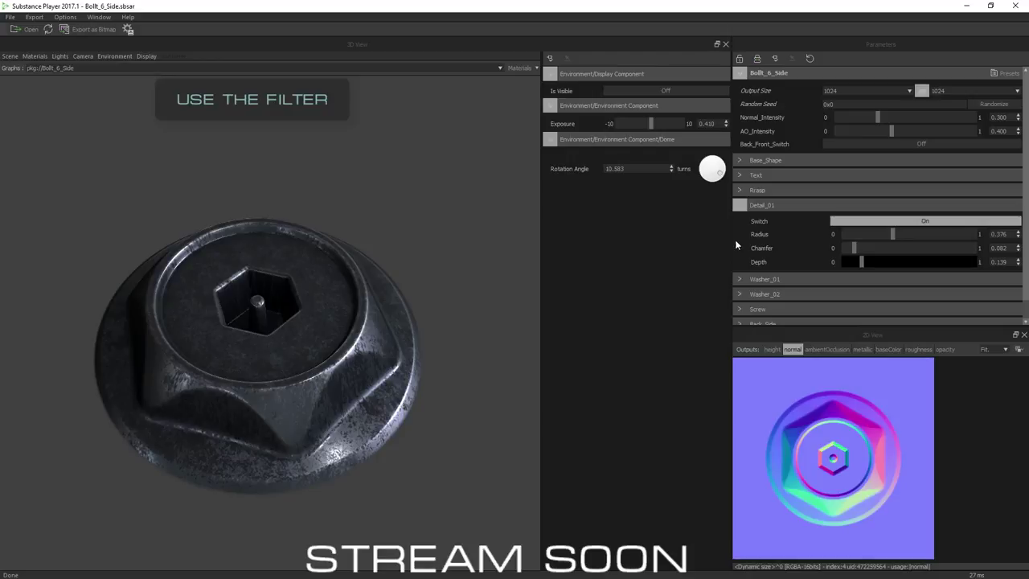
Turn on and enlarge the cross-recess detail lines, and turn off the head's secondary chamfer.
{"action": "scroll", "coordinate": [877, 233], "scroll_direction": "down", "scroll_amount": 6}
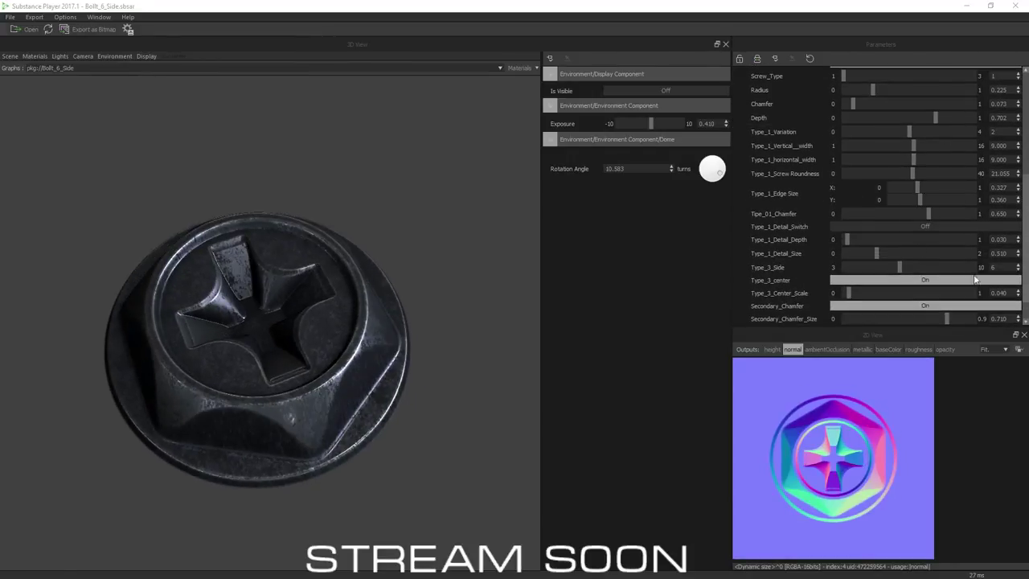
{"action": "left_click_drag", "start_coordinate": [926, 214], "coordinate": [935, 213]}
{"action": "scroll", "coordinate": [925, 209], "scroll_direction": "down", "scroll_amount": 1}
{"action": "left_click", "coordinate": [925, 200]}
{"action": "left_click_drag", "start_coordinate": [846, 214], "coordinate": [849, 215]}
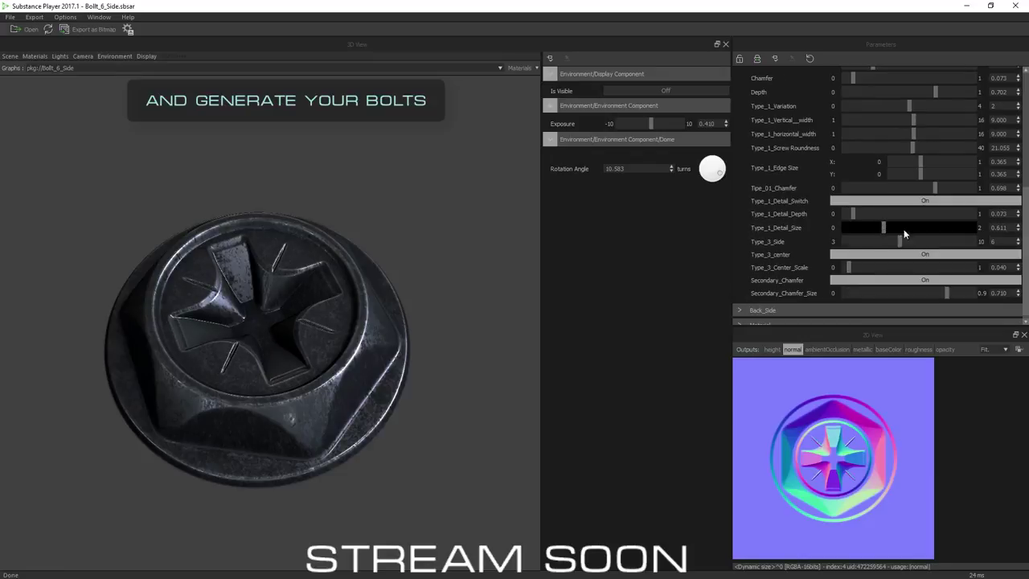
{"action": "left_click_drag", "start_coordinate": [901, 240], "coordinate": [843, 239]}
{"action": "left_click", "coordinate": [916, 280]}
Pick a new bolt base colour, change the Rrasp inner radius and enable the first washer.
{"action": "left_click", "coordinate": [884, 318]}
{"action": "left_click", "coordinate": [1013, 274]}
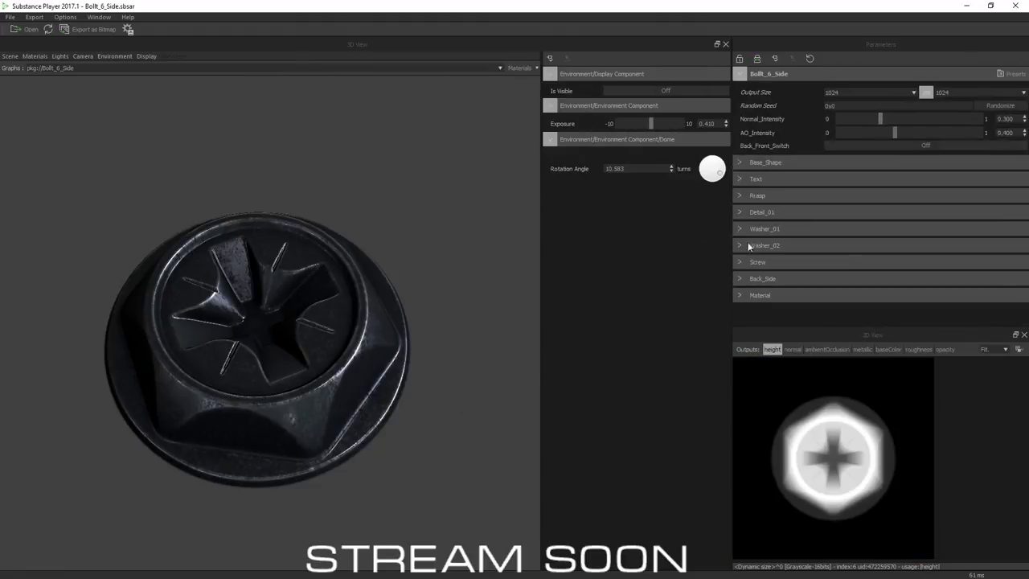
{"action": "left_click", "coordinate": [757, 196]}
{"action": "left_click_drag", "start_coordinate": [837, 227], "coordinate": [874, 210]}
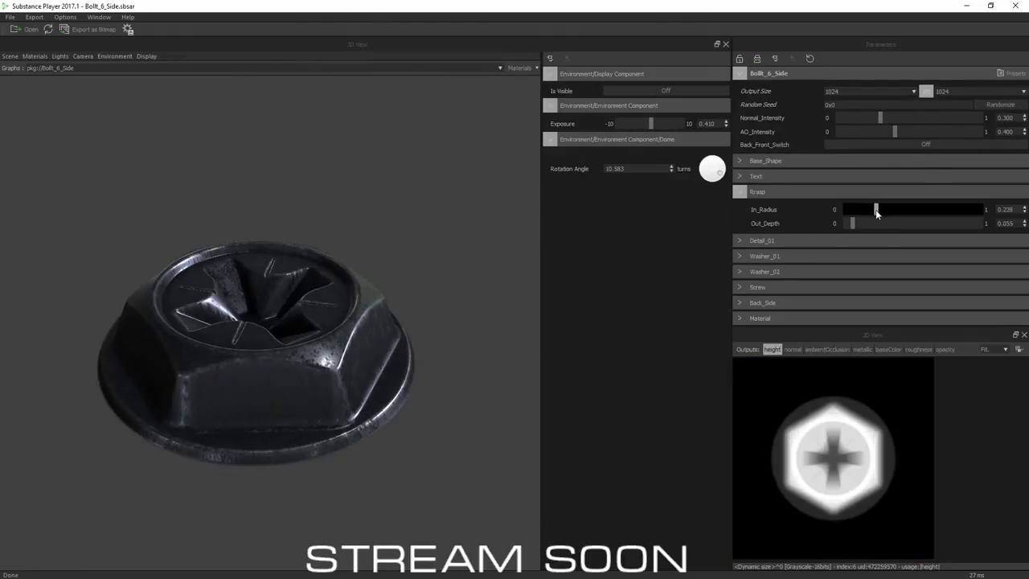
{"action": "left_click", "coordinate": [804, 262]}
{"action": "left_click", "coordinate": [916, 139]}
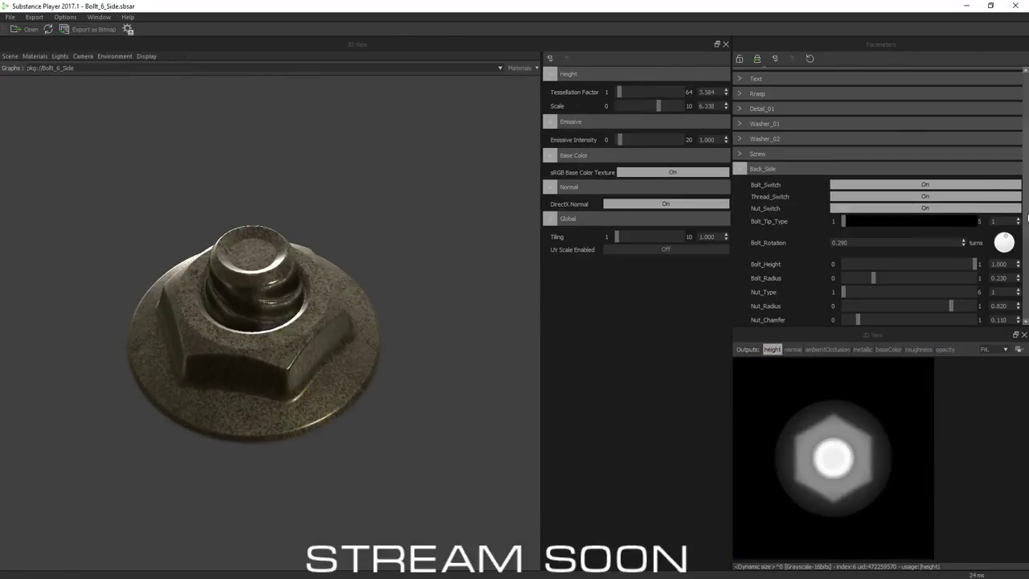
Scroll through Bollt_Cylinder's Back_Side washer settings (Washer_Type 4, Washer_Height 0.123).
{"action": "scroll", "coordinate": [876, 204], "scroll_direction": "down", "scroll_amount": 10}
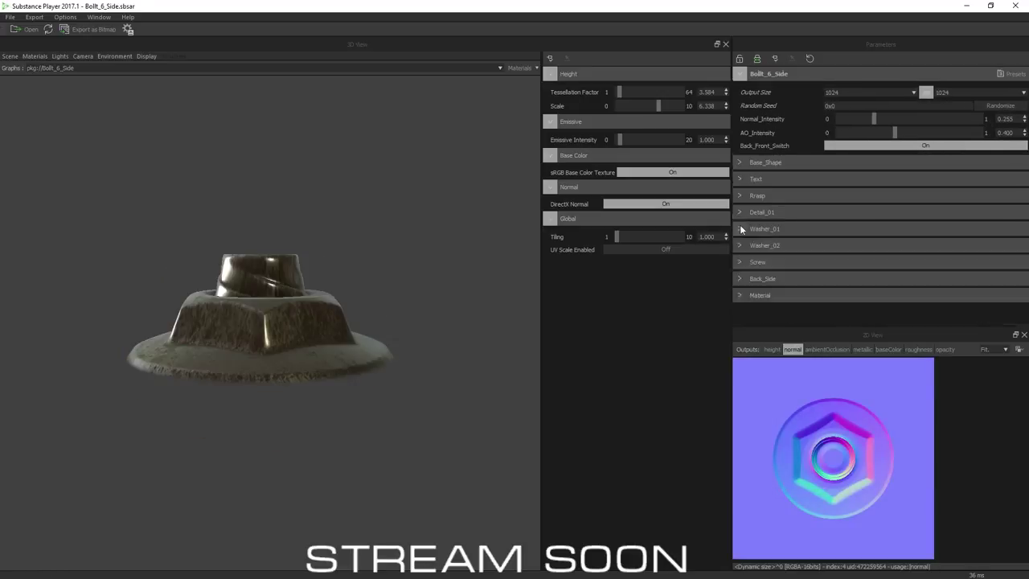
{"action": "scroll", "coordinate": [861, 222], "scroll_direction": "down", "scroll_amount": 5}
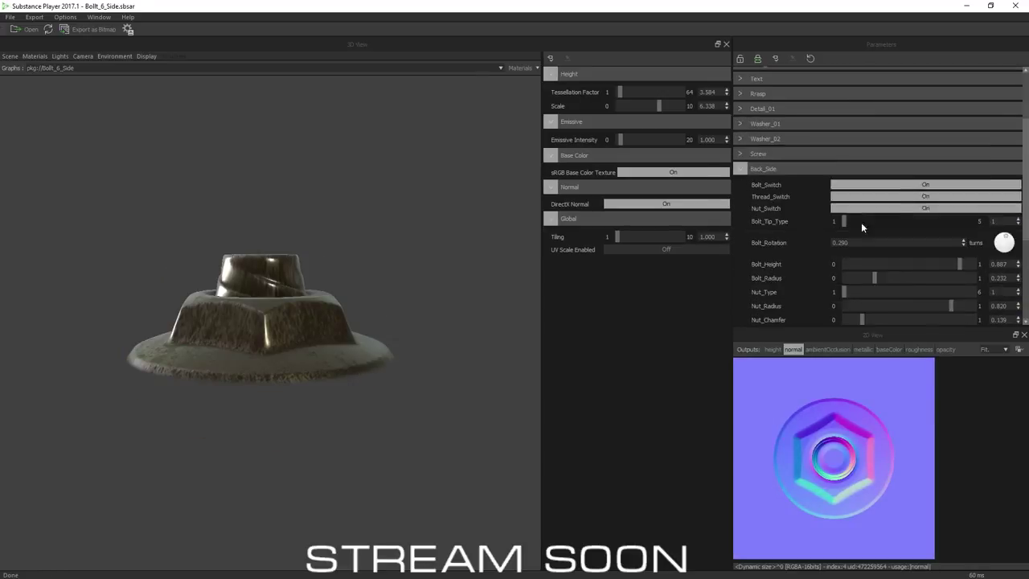
{"action": "scroll", "coordinate": [854, 319], "scroll_direction": "down", "scroll_amount": 4}
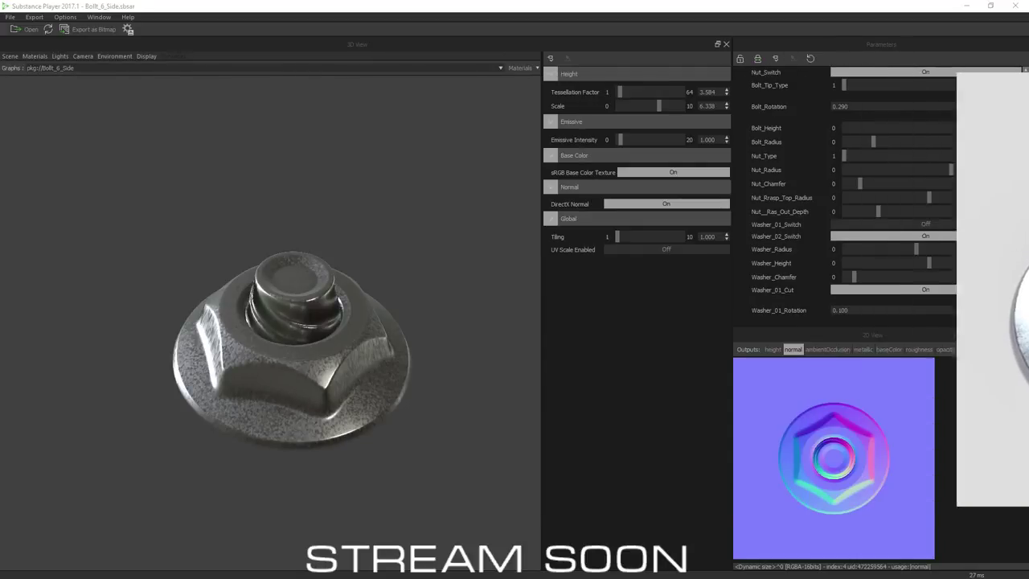
{"action": "scroll", "coordinate": [844, 138], "scroll_direction": "up", "scroll_amount": 2}
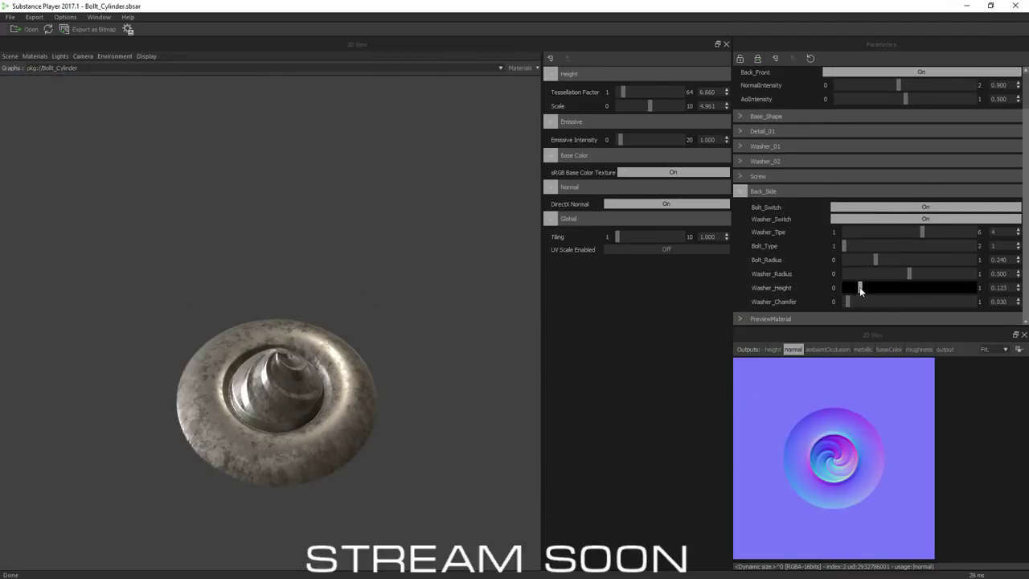
Shrink the washer radius slightly on Bollt_6_Side.
{"action": "left_click_drag", "start_coordinate": [898, 276], "coordinate": [894, 275]}
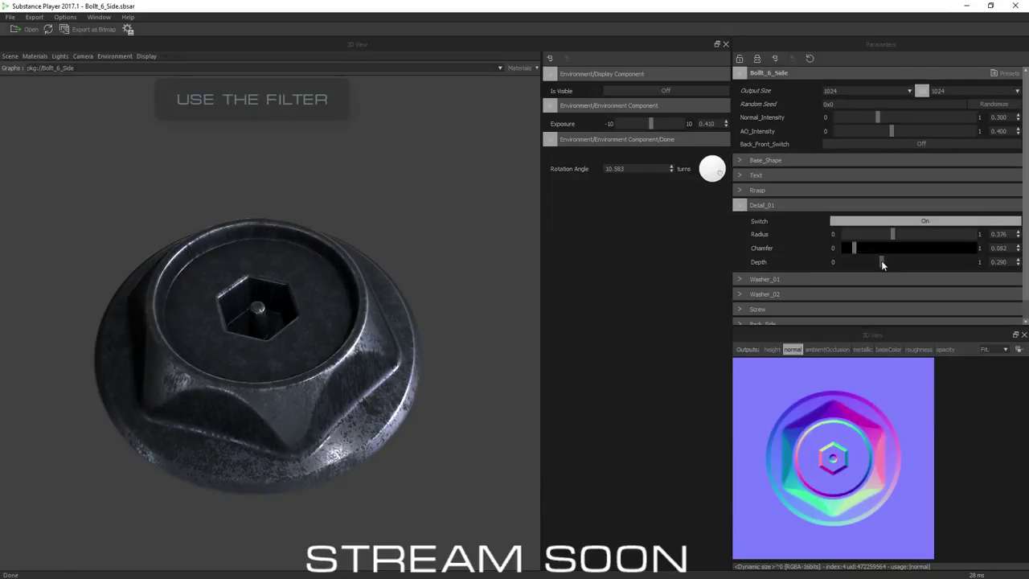
Turn off the secondary chamfer, adjust the Rrasp inner radius and expand Washer_01.
{"action": "left_click", "coordinate": [877, 234]}
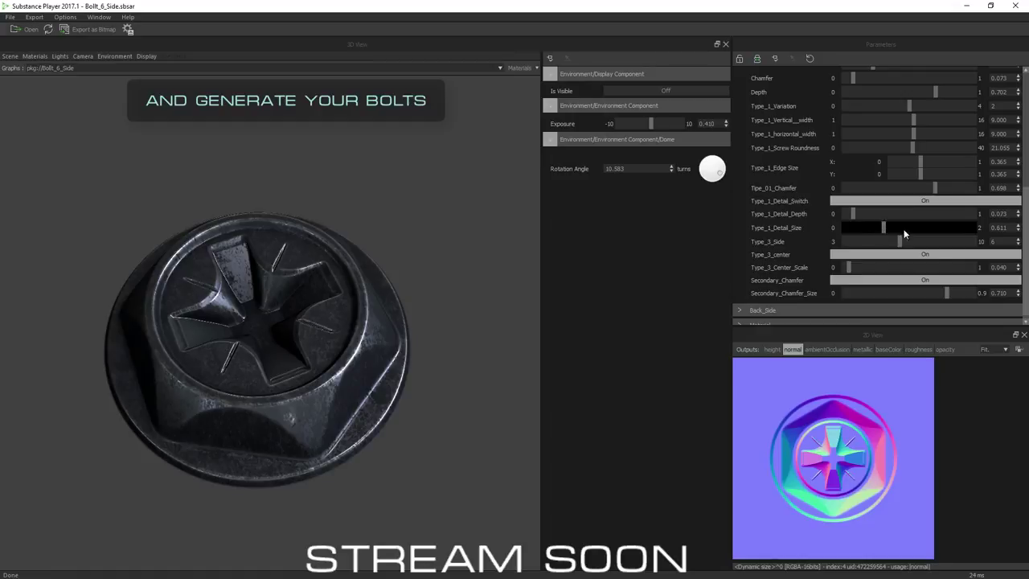
{"action": "left_click", "coordinate": [915, 274]}
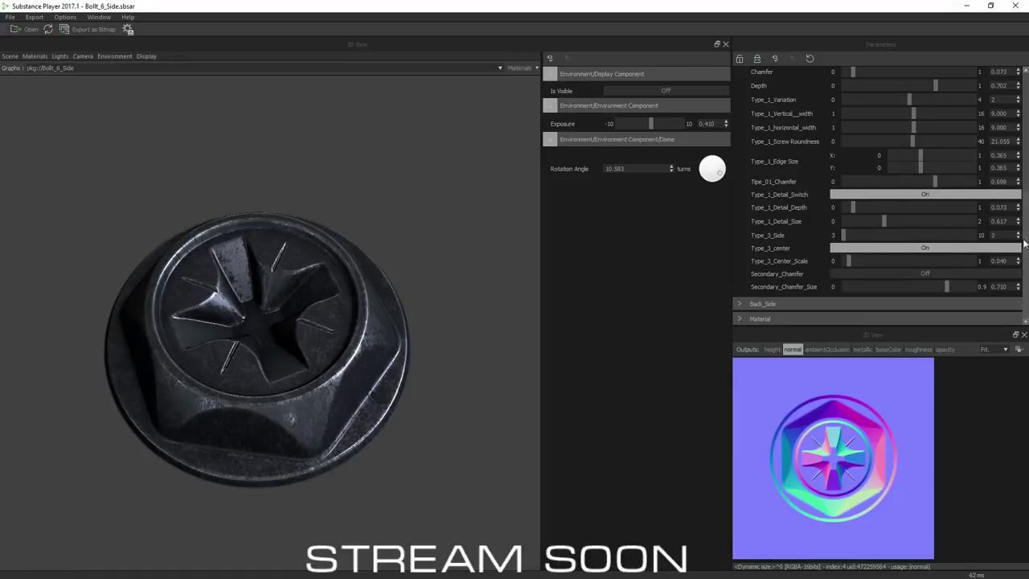
{"action": "left_click", "coordinate": [884, 318]}
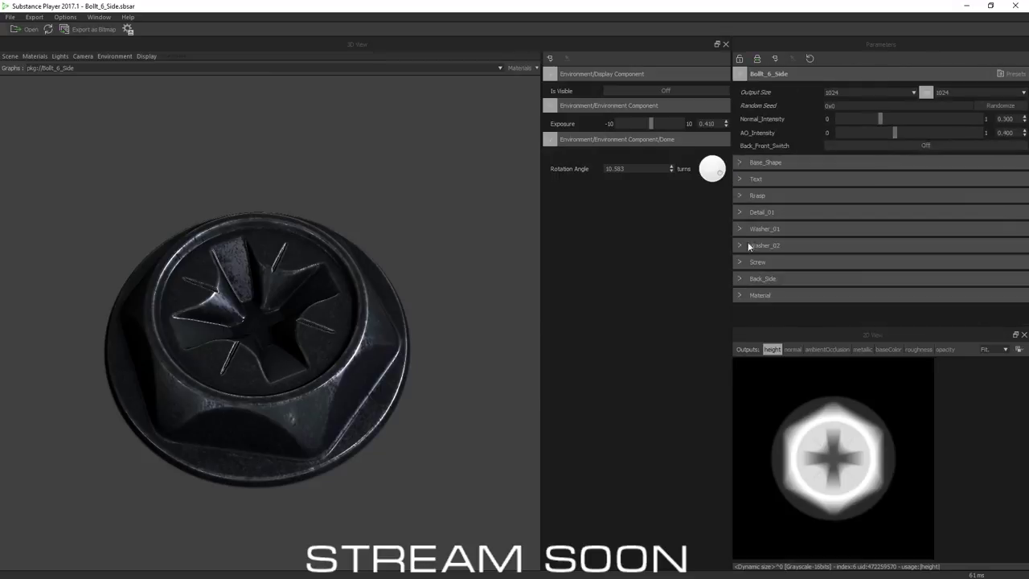
{"action": "left_click", "coordinate": [757, 195]}
{"action": "left_click_drag", "start_coordinate": [837, 227], "coordinate": [876, 225]}
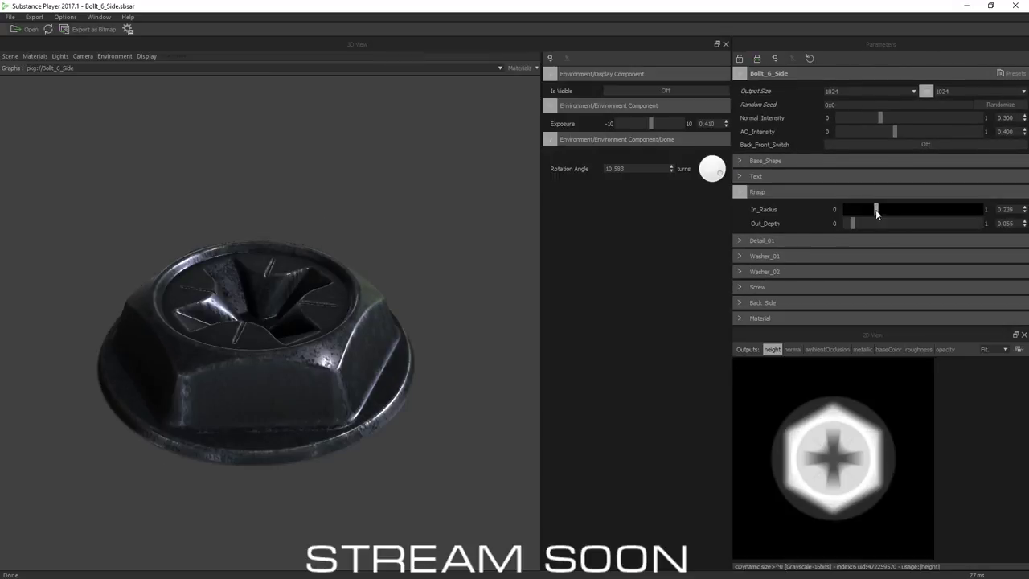
{"action": "left_click", "coordinate": [764, 228]}
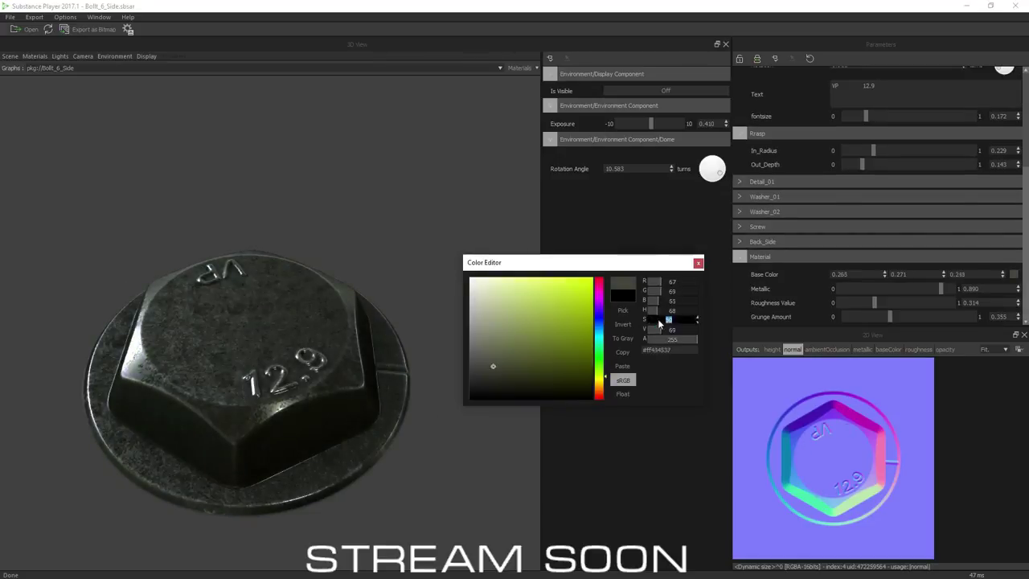
Tweak the base colour shade, lower the bolt shaft height and change the rasp cut depth.
{"action": "left_click_drag", "start_coordinate": [866, 302], "coordinate": [875, 306]}
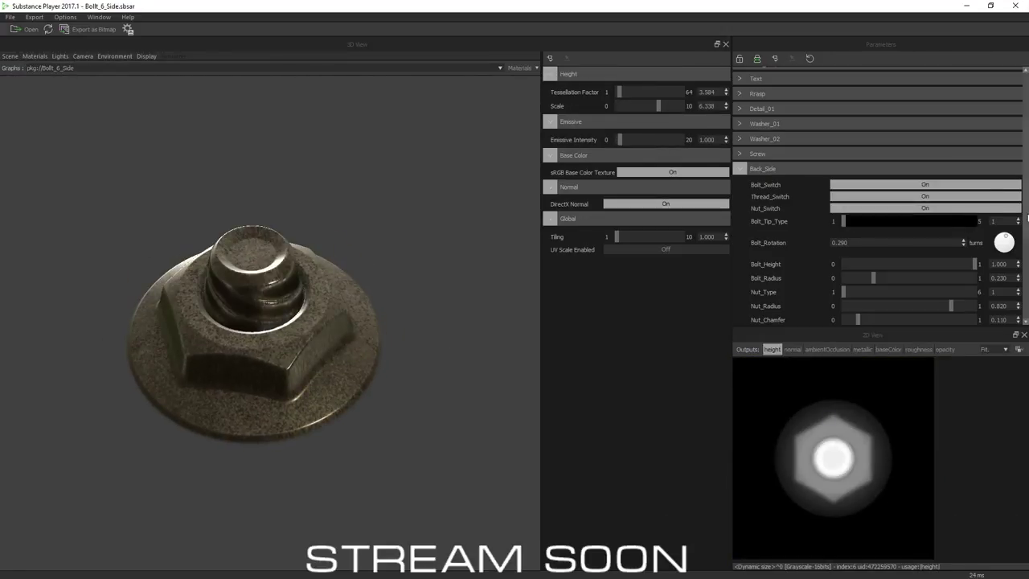
{"action": "scroll", "coordinate": [875, 207], "scroll_direction": "down", "scroll_amount": 5}
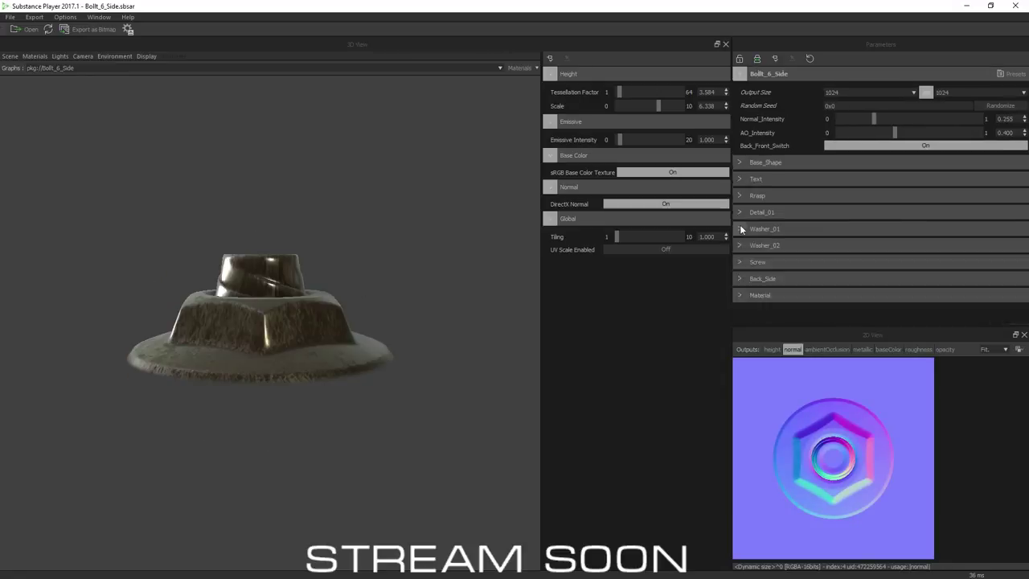
{"action": "scroll", "coordinate": [860, 222], "scroll_direction": "down", "scroll_amount": 6}
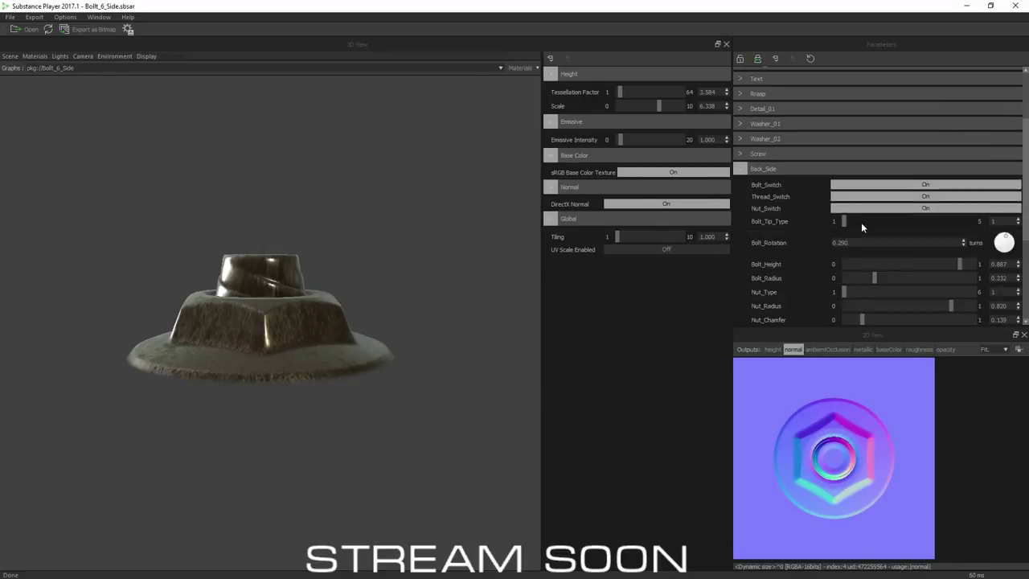
{"action": "scroll", "coordinate": [876, 309], "scroll_direction": "down", "scroll_amount": 3}
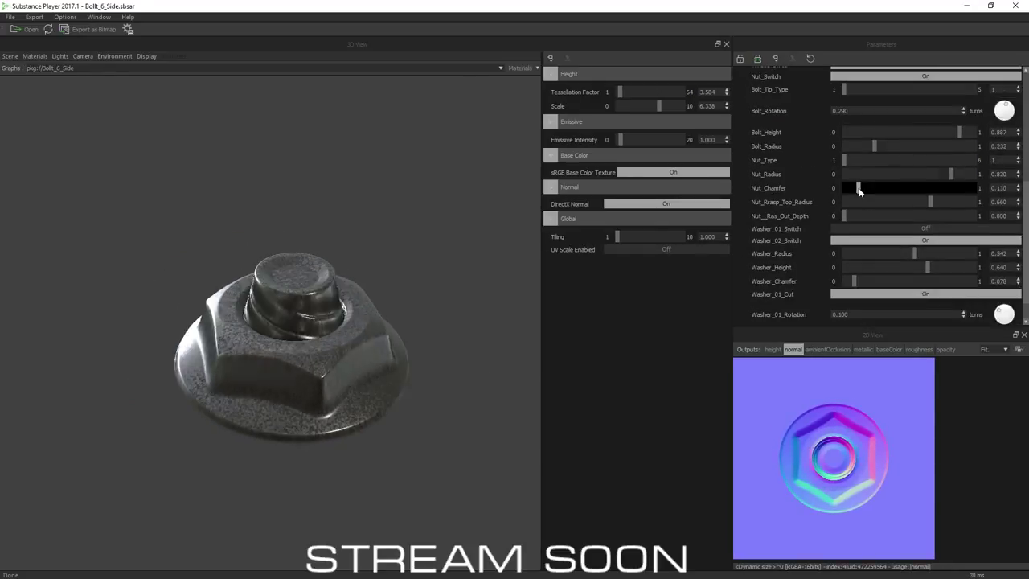
{"action": "scroll", "coordinate": [876, 193], "scroll_direction": "up", "scroll_amount": 5}
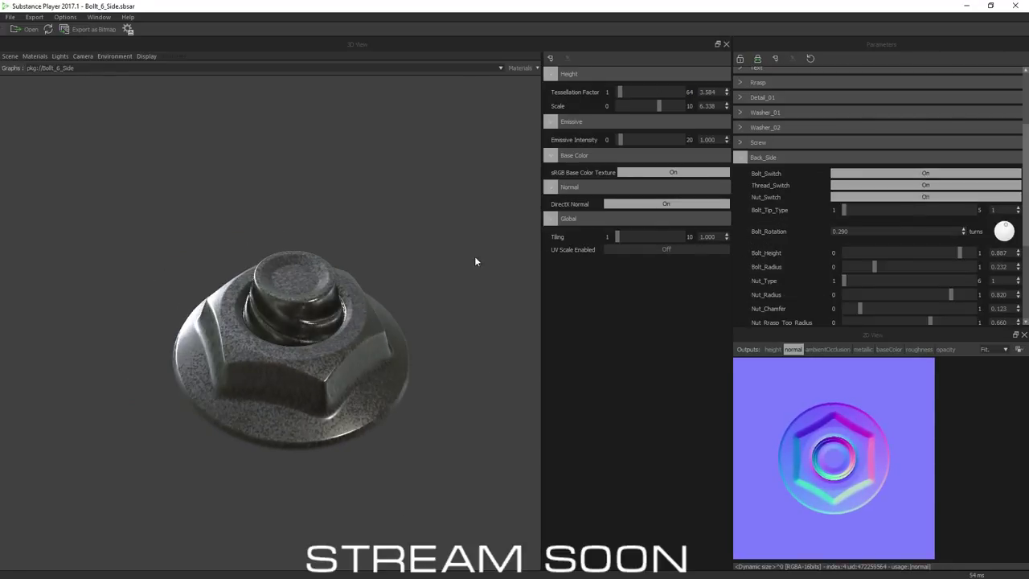
{"action": "scroll", "coordinate": [970, 177], "scroll_direction": "up", "scroll_amount": 4}
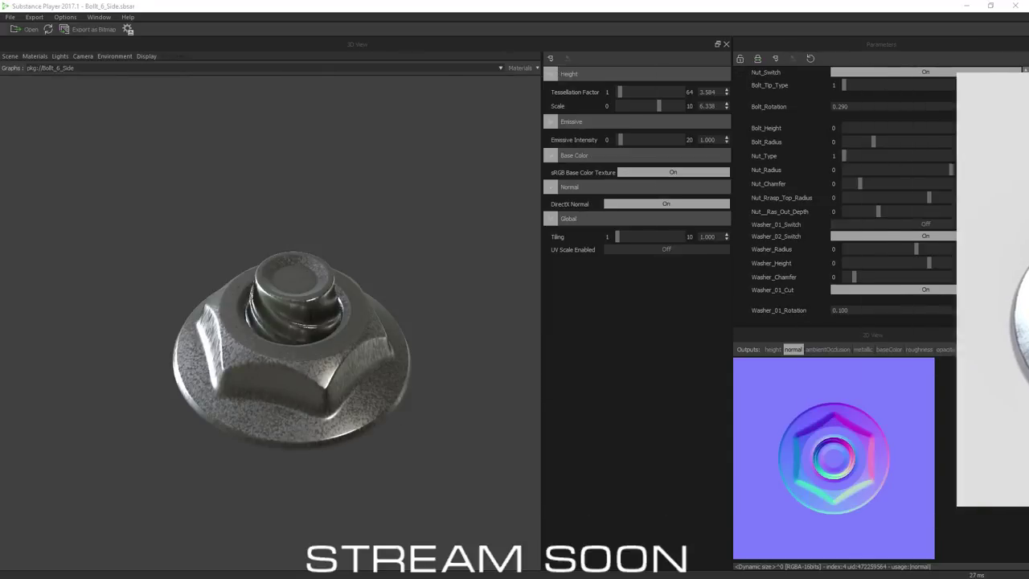
{"action": "scroll", "coordinate": [844, 139], "scroll_direction": "up", "scroll_amount": 2}
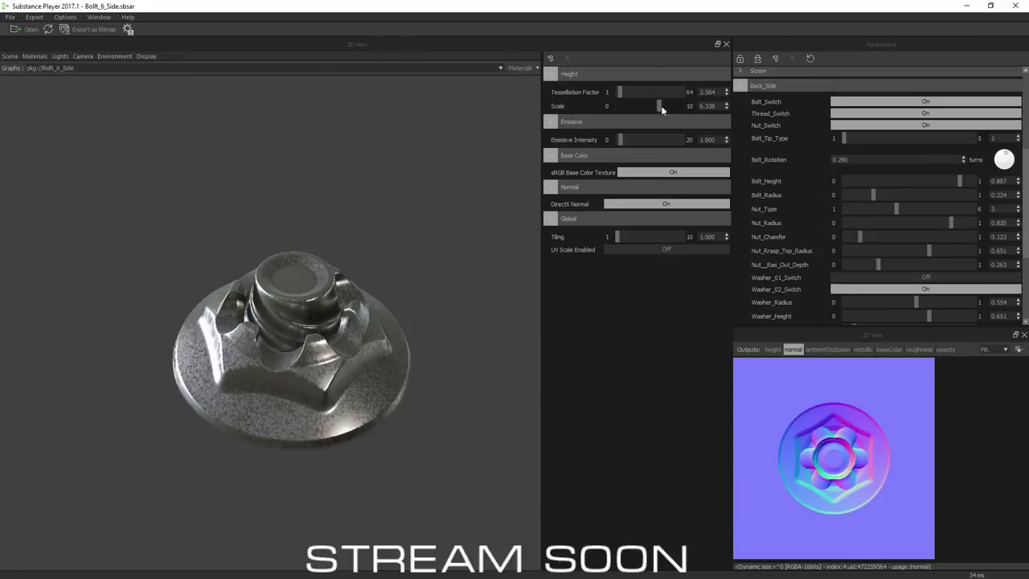
{"action": "left_click_drag", "start_coordinate": [959, 140], "coordinate": [920, 145]}
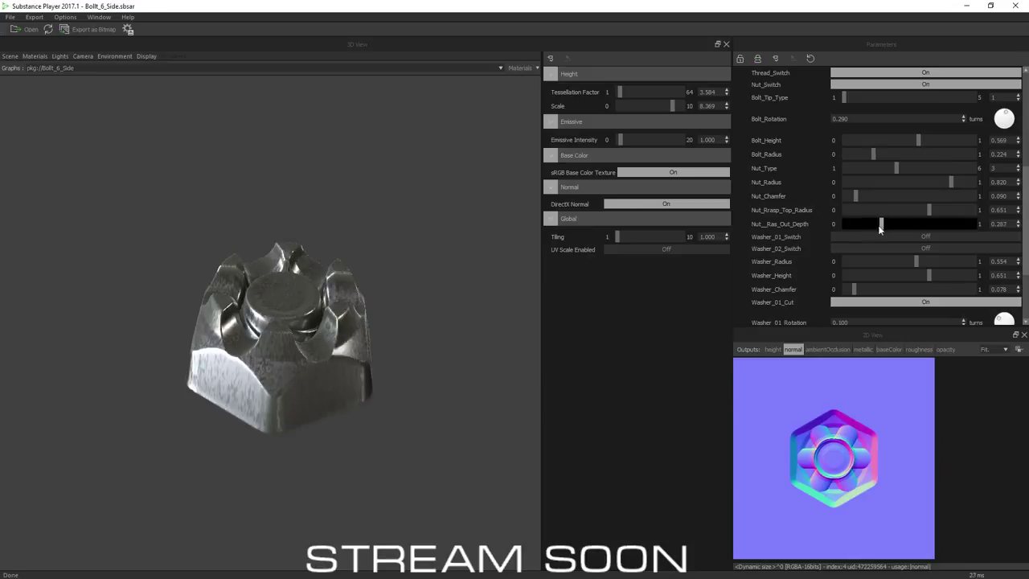
{"action": "left_click_drag", "start_coordinate": [879, 229], "coordinate": [856, 229]}
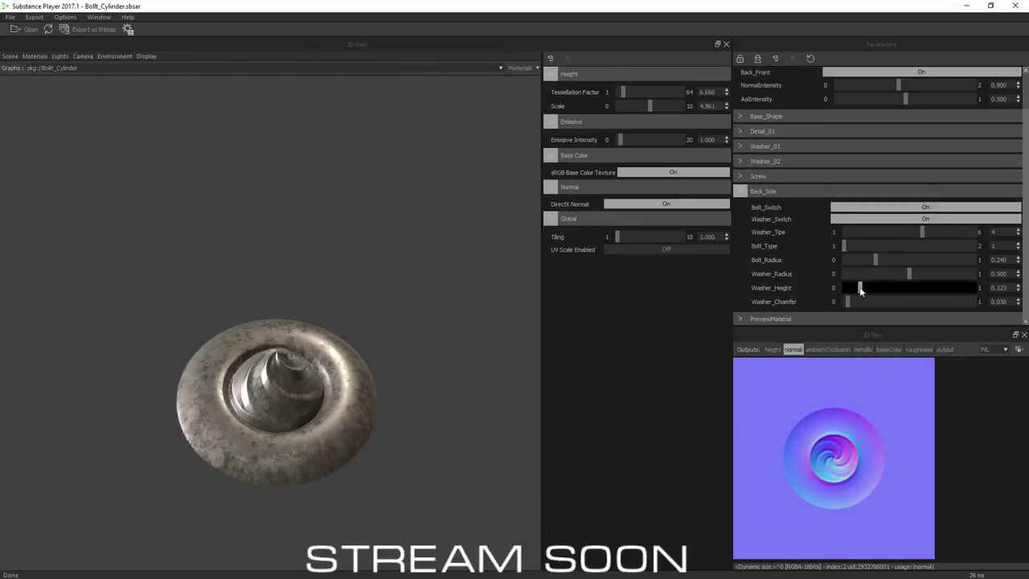
Shrink the washer radius slightly on the reopened Bollt_6_Side.
{"action": "left_click_drag", "start_coordinate": [898, 276], "coordinate": [895, 276]}
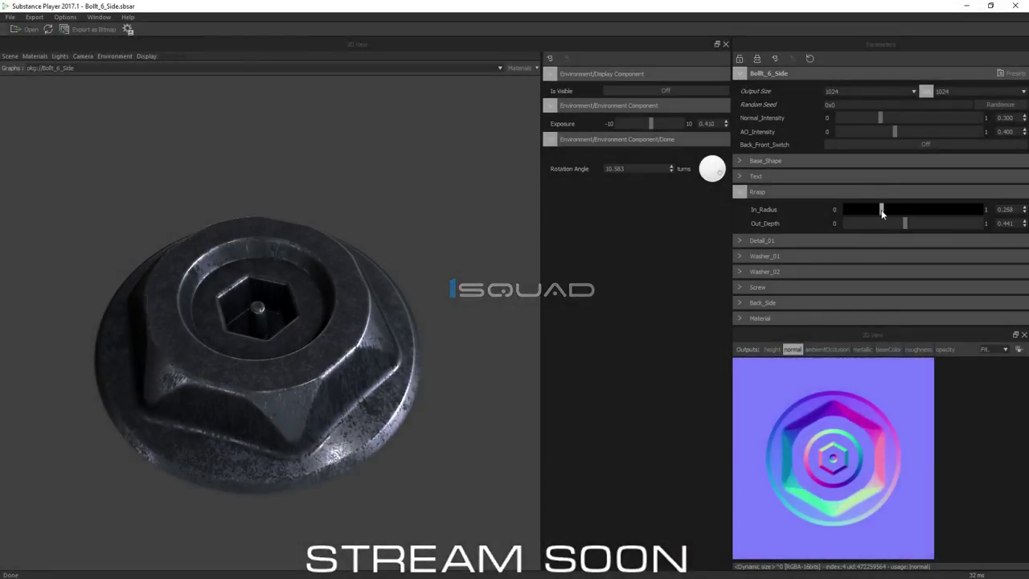
Enable the screw recess, narrow its cross edges, and turn on and deepen the detail lines.
{"action": "left_click", "coordinate": [880, 255]}
{"action": "left_click", "coordinate": [877, 237]}
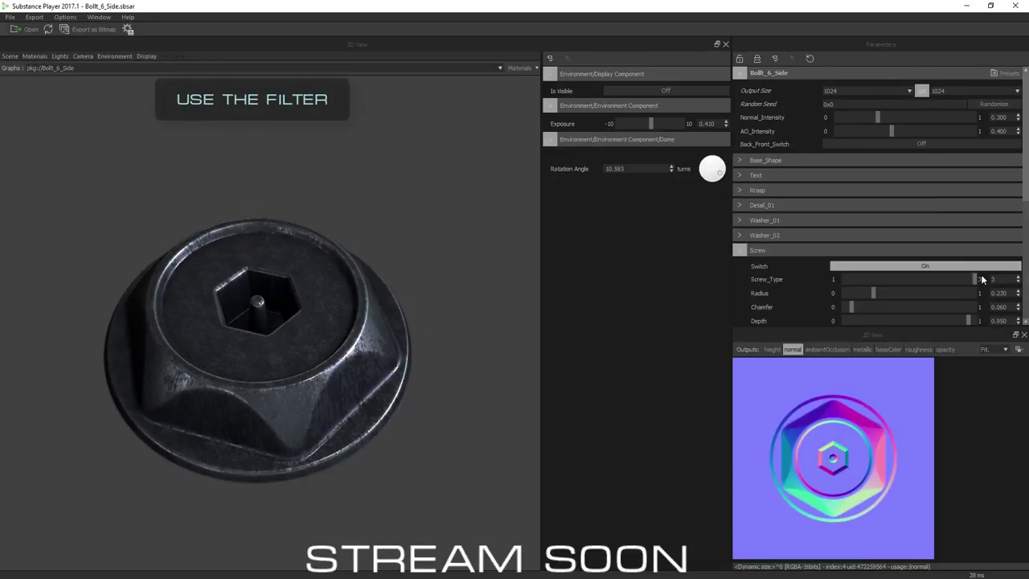
{"action": "left_click_drag", "start_coordinate": [980, 279], "coordinate": [844, 279]}
{"action": "scroll", "coordinate": [937, 198], "scroll_direction": "down", "scroll_amount": 5}
{"action": "left_click_drag", "start_coordinate": [919, 187], "coordinate": [884, 229]}
{"action": "left_click", "coordinate": [925, 226]}
{"action": "scroll", "coordinate": [884, 226], "scroll_direction": "down", "scroll_amount": 1}
{"action": "left_click", "coordinate": [848, 214]}
{"action": "scroll", "coordinate": [892, 241], "scroll_direction": "down", "scroll_amount": 3}
Change the Rrasp inner radius and expand Washer_01, then review the remaining sliders.
{"action": "left_click", "coordinate": [760, 318]}
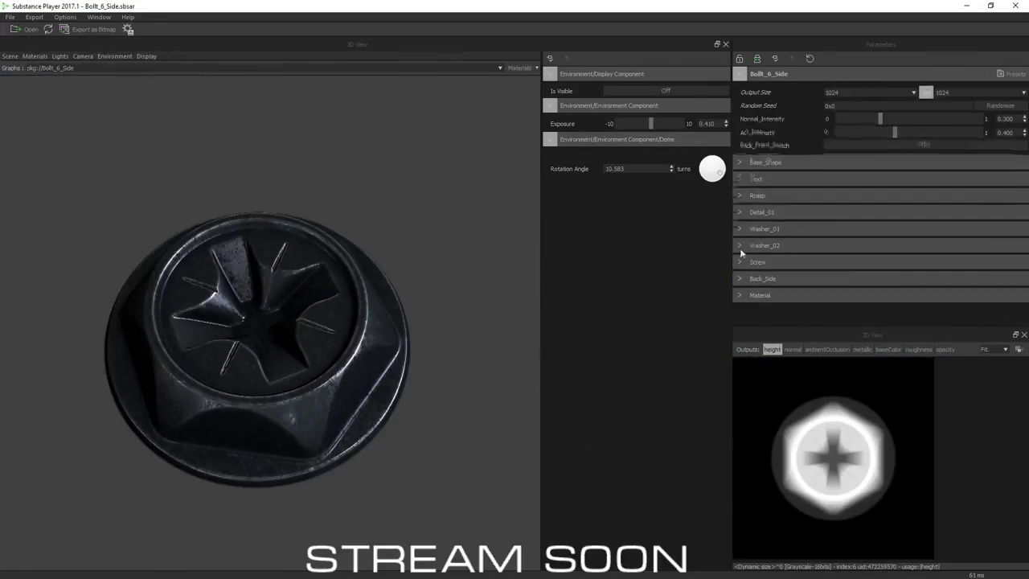
{"action": "left_click", "coordinate": [739, 195]}
{"action": "left_click_drag", "start_coordinate": [830, 226], "coordinate": [873, 209]}
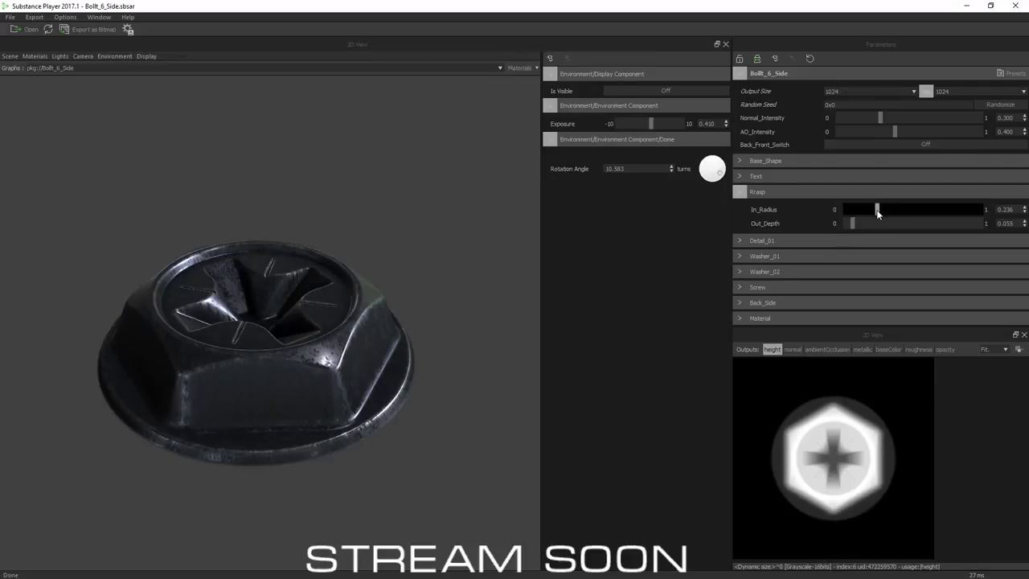
{"action": "left_click", "coordinate": [740, 260]}
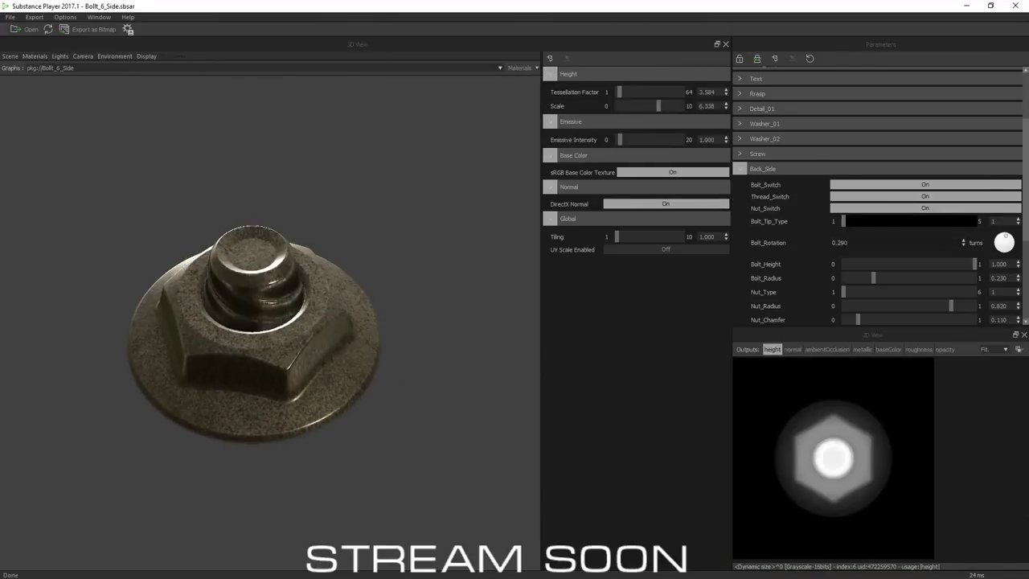
{"action": "scroll", "coordinate": [872, 204], "scroll_direction": "down", "scroll_amount": 6}
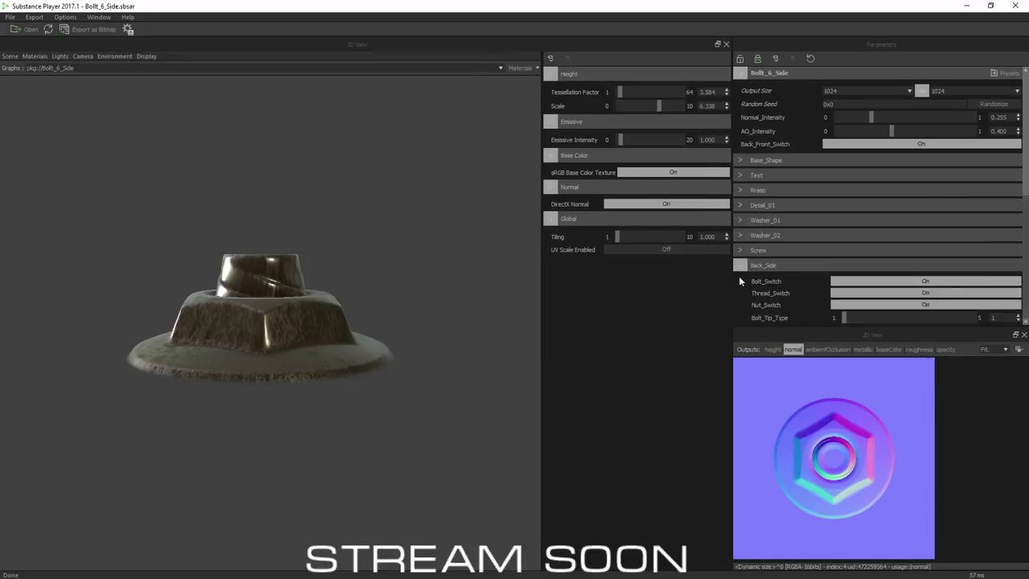
{"action": "scroll", "coordinate": [921, 290], "scroll_direction": "down", "scroll_amount": 5}
{"action": "scroll", "coordinate": [854, 318], "scroll_direction": "down", "scroll_amount": 5}
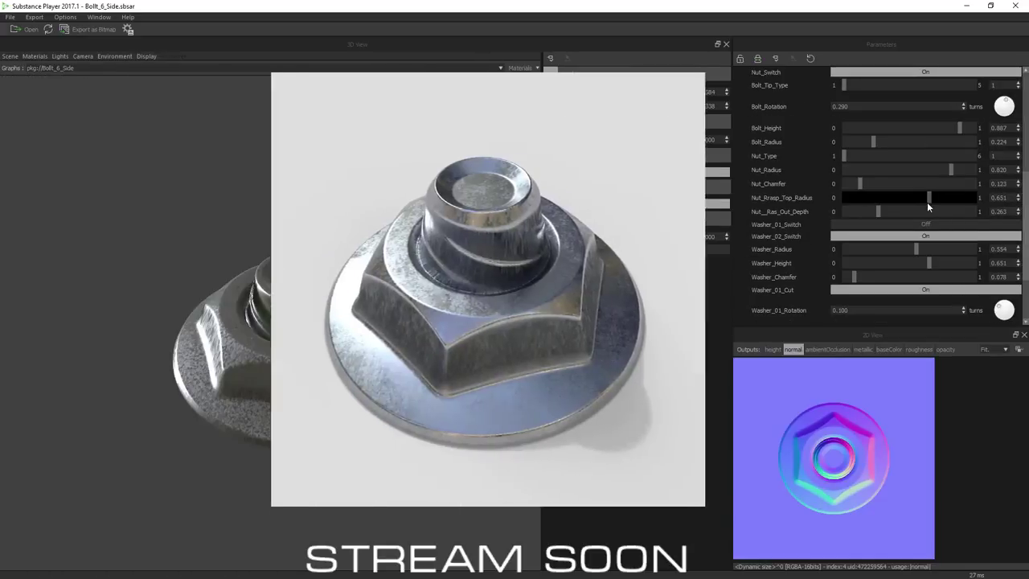
{"action": "scroll", "coordinate": [1026, 196], "scroll_direction": "up", "scroll_amount": 3}
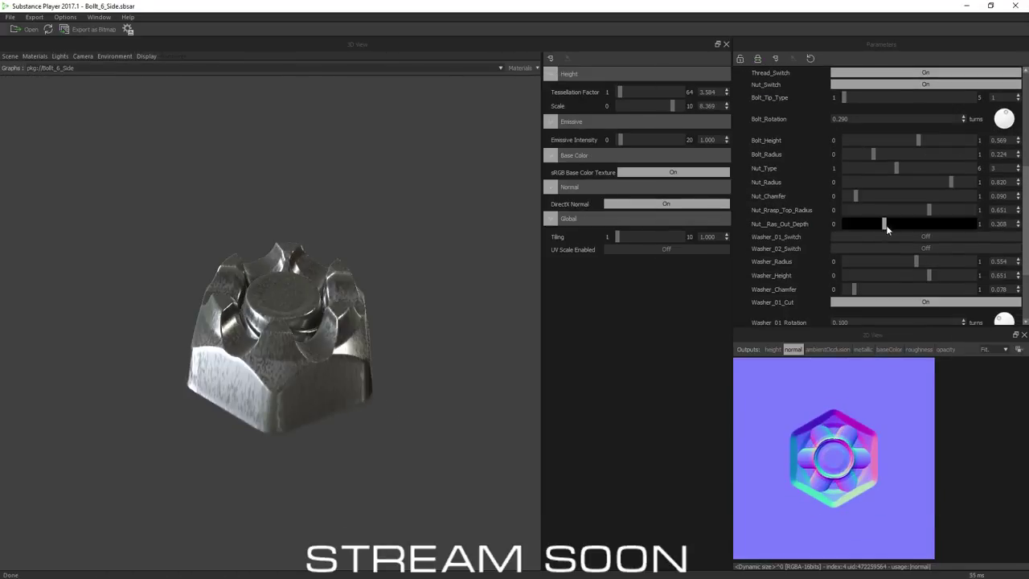
{"action": "scroll", "coordinate": [1026, 193], "scroll_direction": "up", "scroll_amount": 1}
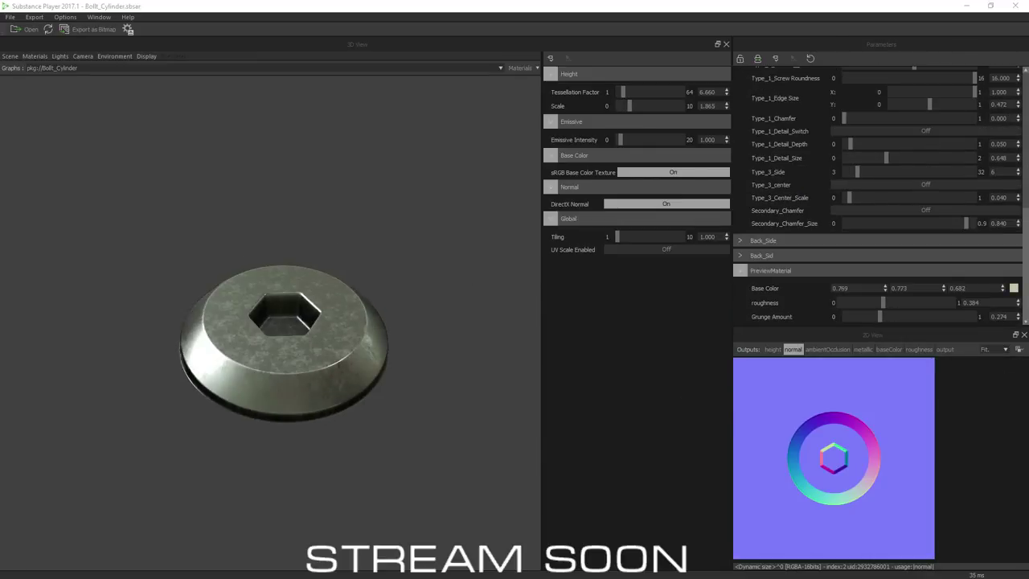
Make the bolt base a dome shape and adjust the back-side washer type, height and radius.
{"action": "scroll", "coordinate": [896, 125], "scroll_direction": "up", "scroll_amount": 10}
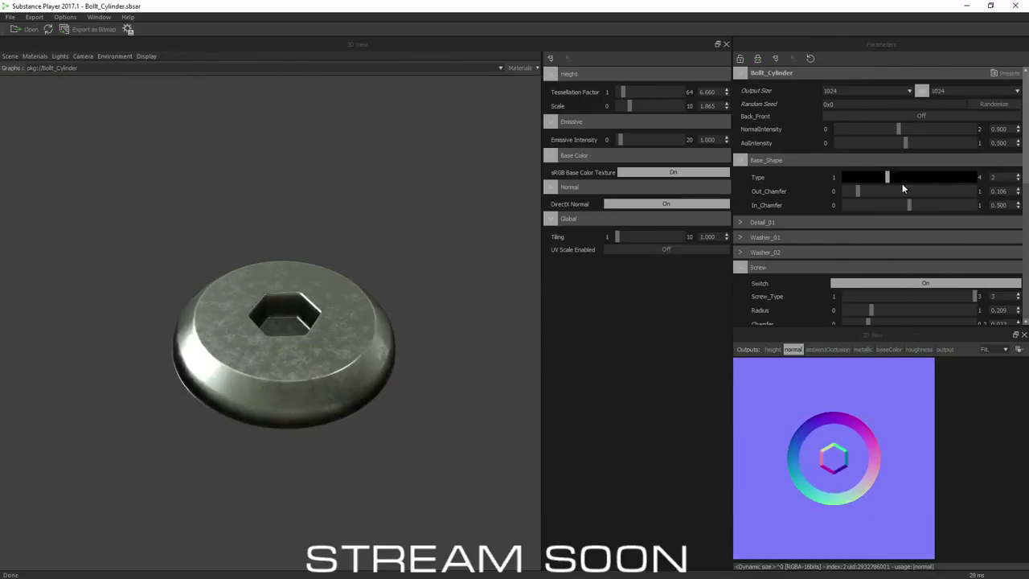
{"action": "left_click_drag", "start_coordinate": [902, 186], "coordinate": [843, 179]}
{"action": "left_click", "coordinate": [848, 221]}
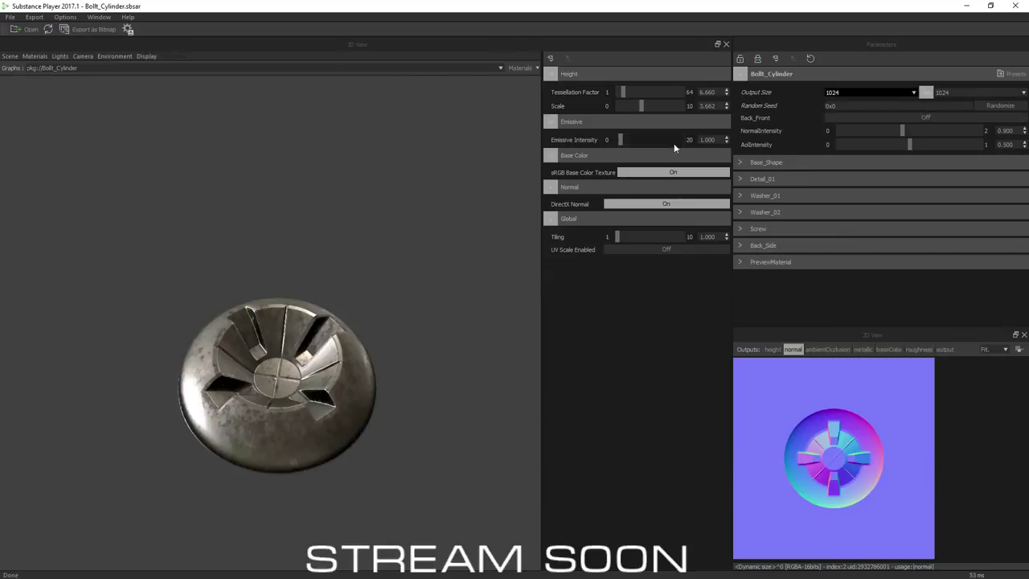
{"action": "left_click_drag", "start_coordinate": [925, 276], "coordinate": [978, 278]}
{"action": "scroll", "coordinate": [860, 266], "scroll_direction": "down", "scroll_amount": 1}
{"action": "left_click", "coordinate": [859, 291]}
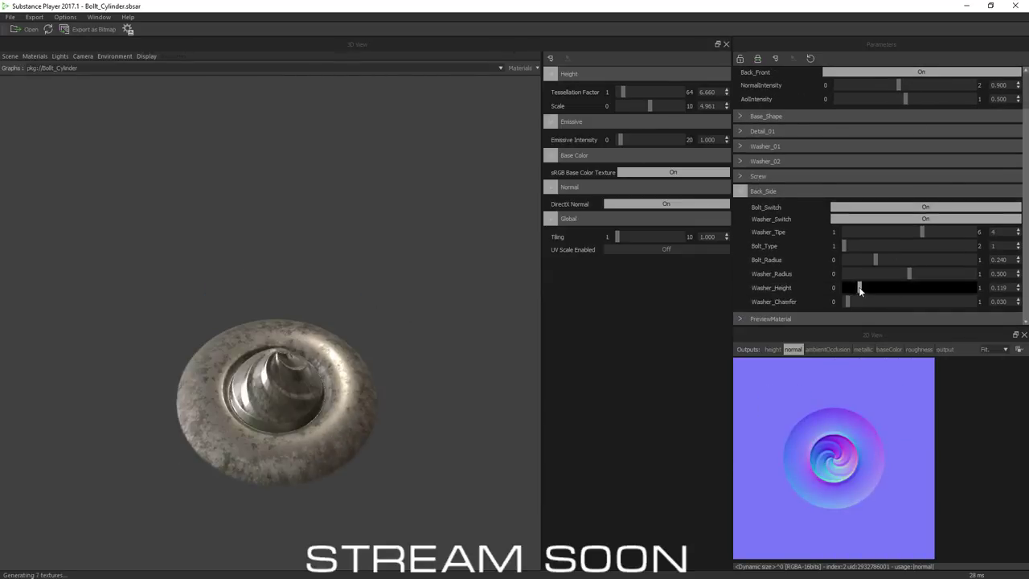
{"action": "left_click_drag", "start_coordinate": [899, 277], "coordinate": [894, 277]}
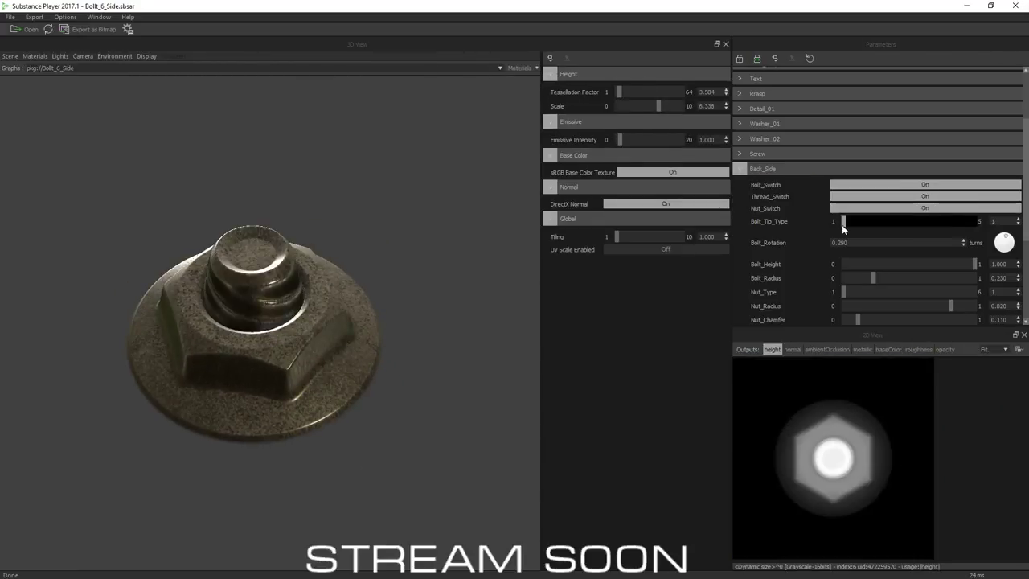
Set the Bollt_6_Side washer radius to about 0.397.
{"action": "scroll", "coordinate": [841, 224], "scroll_direction": "down", "scroll_amount": 10}
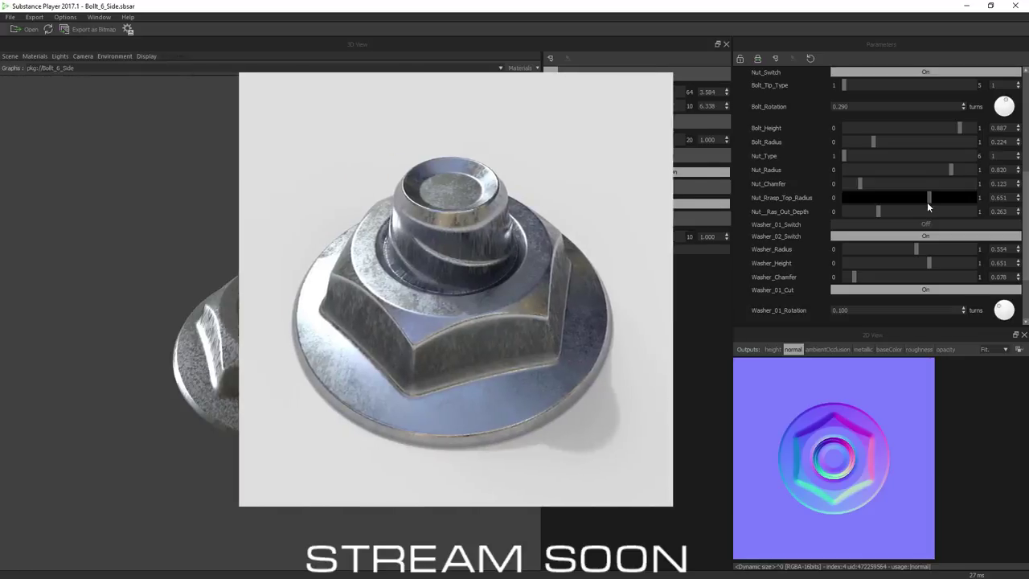
{"action": "scroll", "coordinate": [1026, 201], "scroll_direction": "up", "scroll_amount": 2}
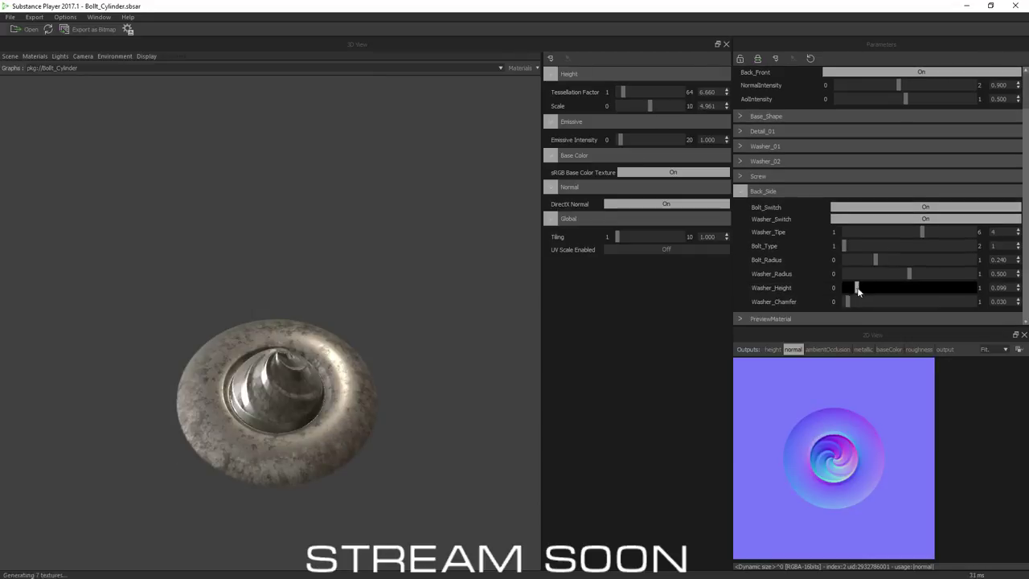
{"action": "left_click_drag", "start_coordinate": [854, 273], "coordinate": [894, 276]}
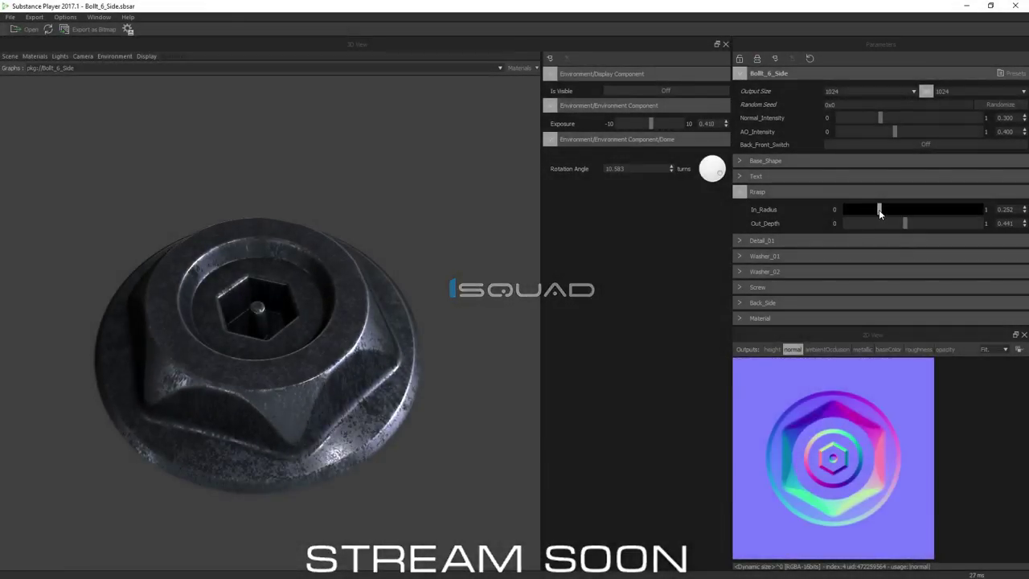
Set screw depth to about 0.702, Chamfer 0.073, edge size X 0.365, and increase slot chamfer.
{"action": "left_click_drag", "start_coordinate": [904, 257], "coordinate": [852, 256]}
{"action": "left_click", "coordinate": [740, 259]}
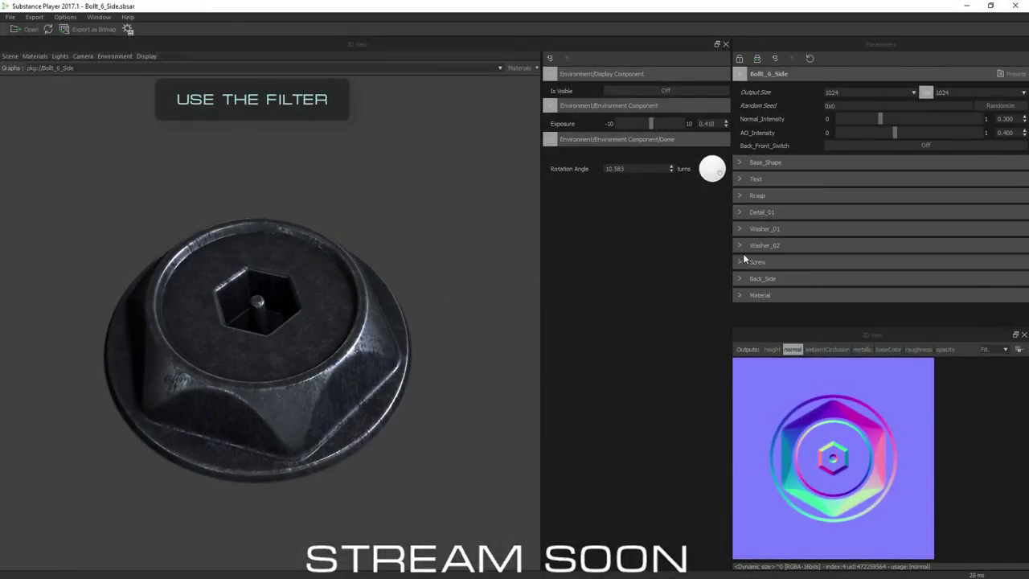
{"action": "scroll", "coordinate": [885, 241], "scroll_direction": "down", "scroll_amount": 3}
{"action": "mouse_move", "coordinate": [924, 192]}
{"action": "left_mouse_down"}
{"action": "mouse_move", "coordinate": [945, 193]}
{"action": "mouse_move", "coordinate": [934, 199]}
{"action": "left_mouse_up"}
{"action": "scroll", "coordinate": [1019, 193], "scroll_direction": "down", "scroll_amount": 3}
{"action": "left_click_drag", "start_coordinate": [852, 107], "coordinate": [855, 107]}
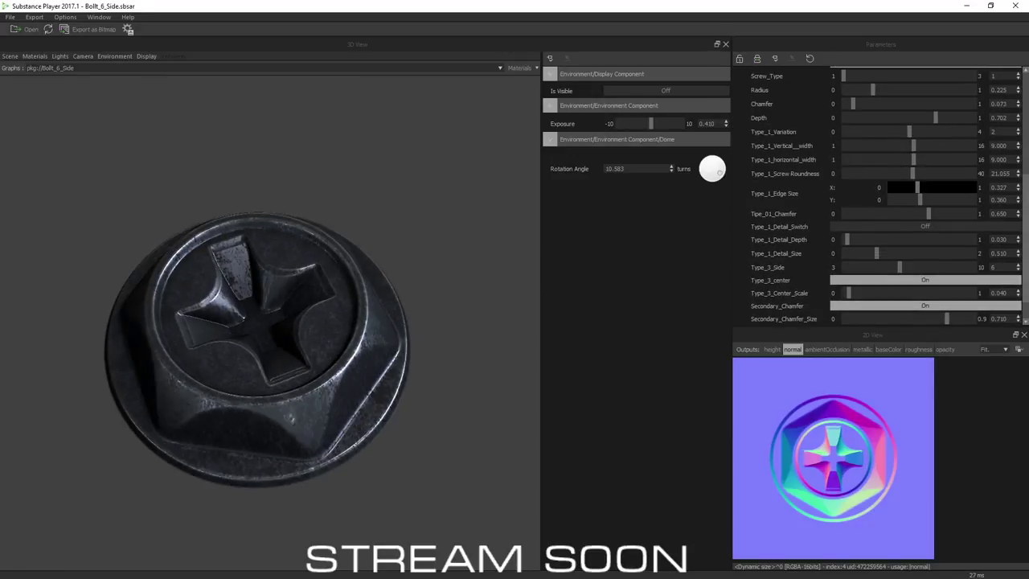
{"action": "left_click_drag", "start_coordinate": [919, 188], "coordinate": [935, 214]}
{"action": "scroll", "coordinate": [856, 216], "scroll_direction": "down", "scroll_amount": 1}
{"action": "left_click_drag", "start_coordinate": [856, 216], "coordinate": [884, 221]}
Change the base colour and reshape the head into a plain hex washer.
{"action": "left_click", "coordinate": [759, 318]}
{"action": "left_click", "coordinate": [1014, 274]}
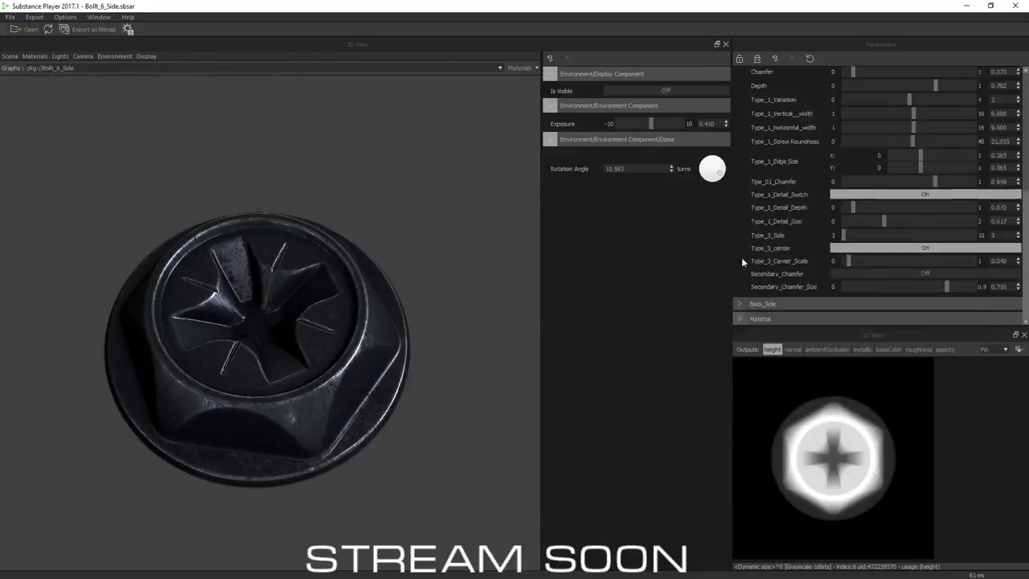
{"action": "left_click_drag", "start_coordinate": [843, 207], "coordinate": [877, 206]}
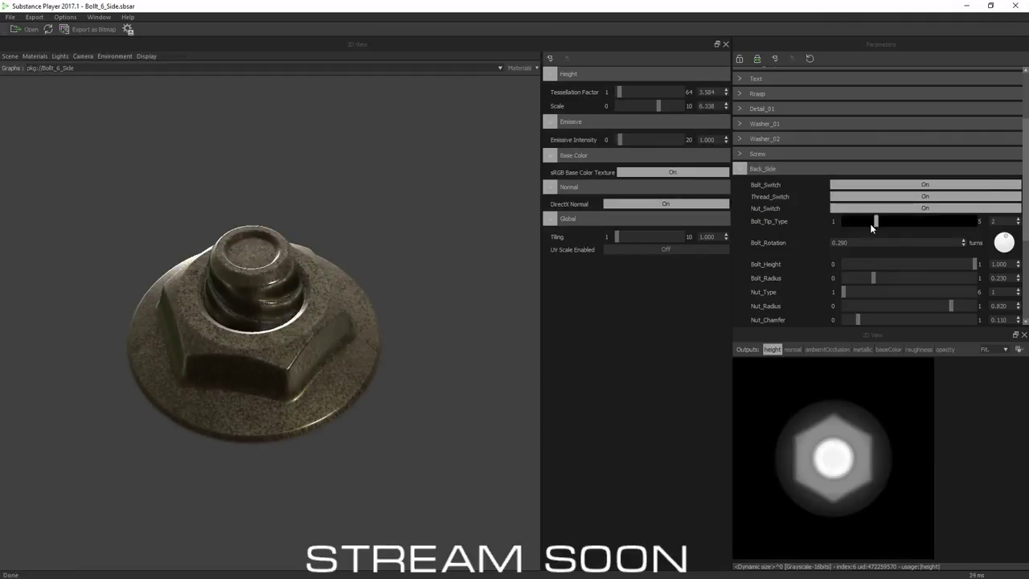
{"action": "scroll", "coordinate": [869, 223], "scroll_direction": "down", "scroll_amount": 5}
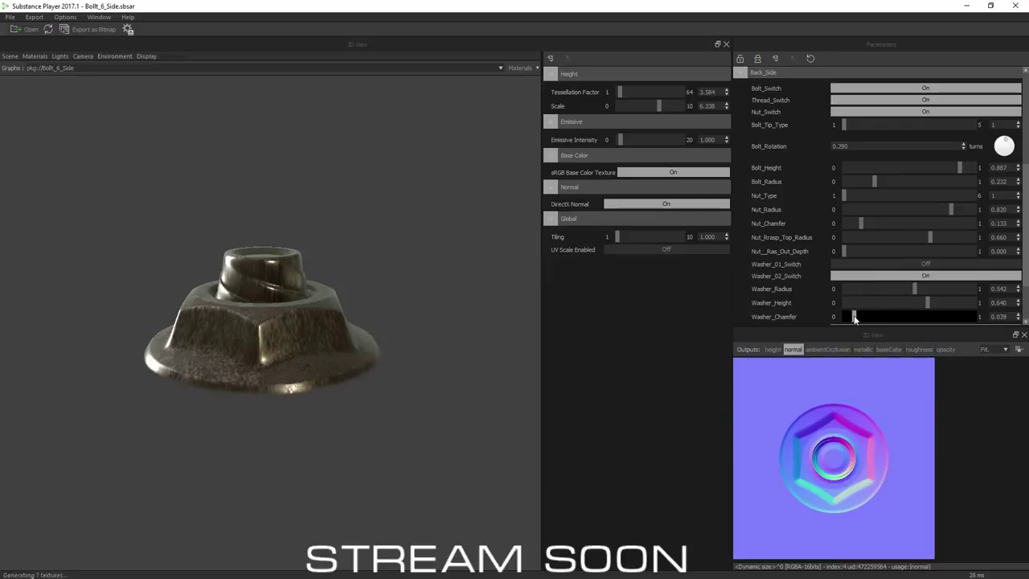
{"action": "scroll", "coordinate": [854, 319], "scroll_direction": "down", "scroll_amount": 4}
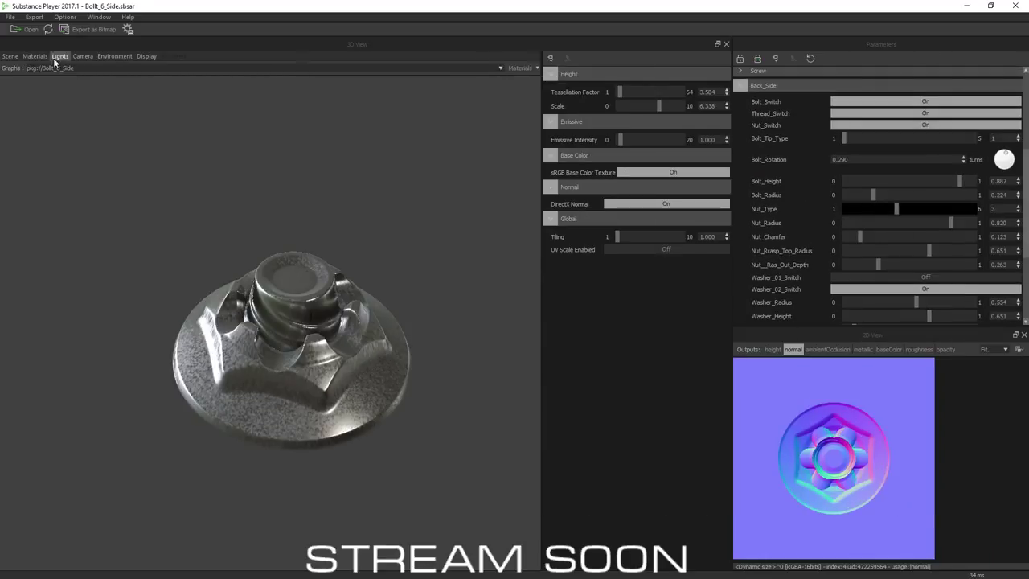
Lower Bolt_Height to about 0.463 and show the 2D output at 1:1 scale.
{"action": "left_click_drag", "start_coordinate": [959, 128], "coordinate": [908, 143]}
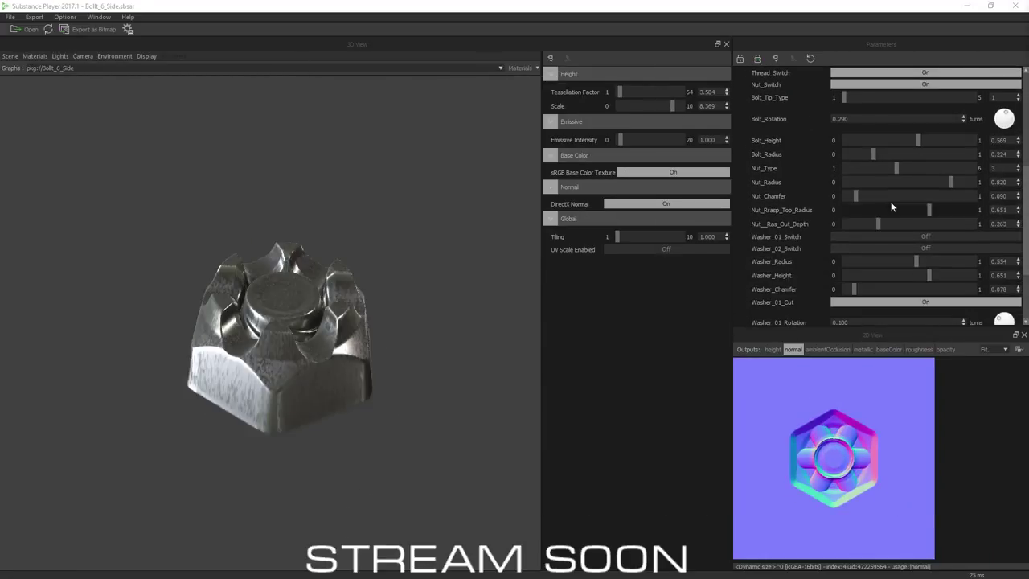
{"action": "scroll", "coordinate": [937, 205], "scroll_direction": "up", "scroll_amount": 1}
{"action": "left_click_drag", "start_coordinate": [925, 230], "coordinate": [923, 231]}
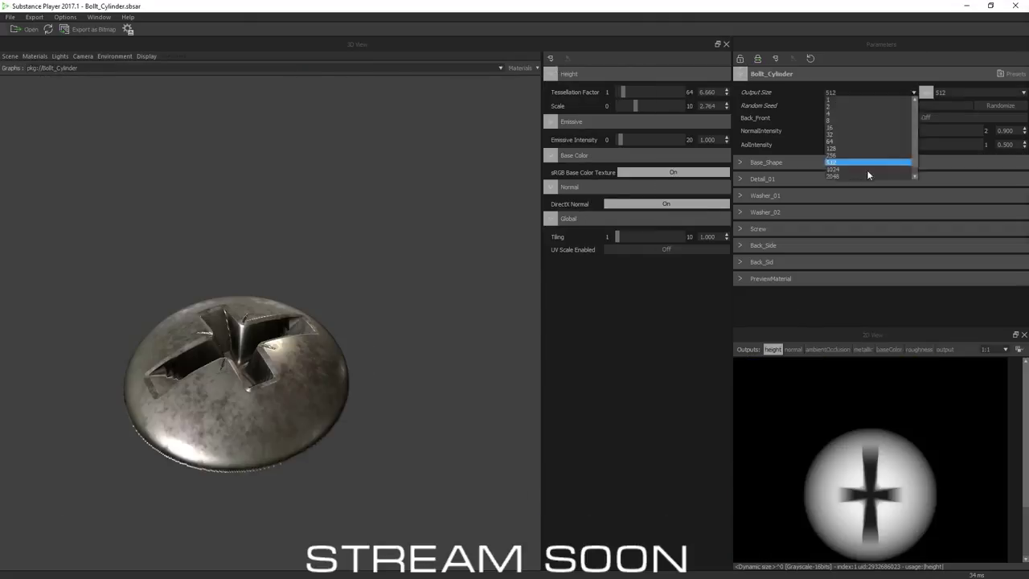
{"action": "left_click", "coordinate": [866, 170]}
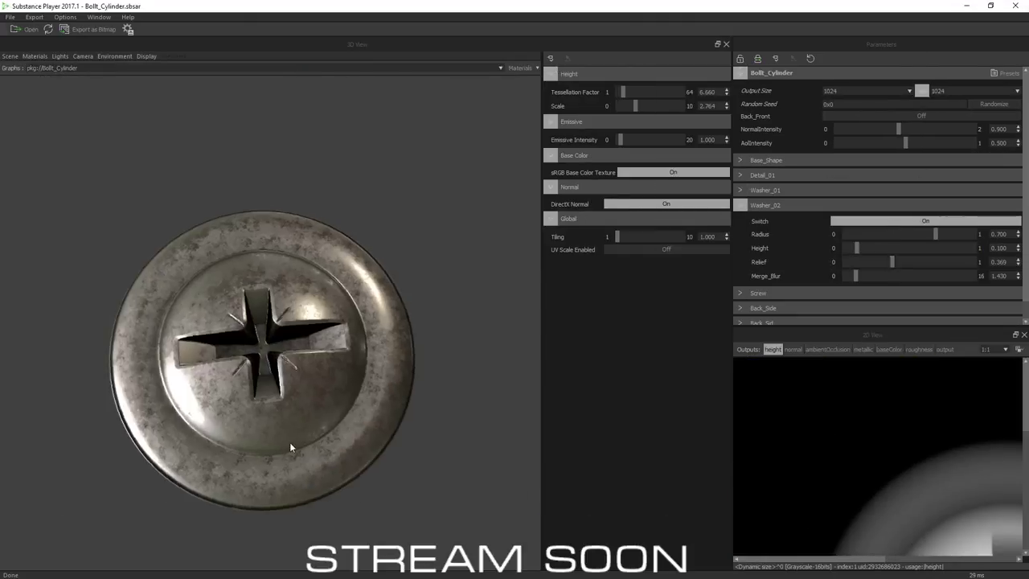
Adjust the screw depth and slot widths, setting the slot detail size to 0.880.
{"action": "left_click_drag", "start_coordinate": [899, 209], "coordinate": [904, 209]}
{"action": "scroll", "coordinate": [931, 259], "scroll_direction": "down", "scroll_amount": 2}
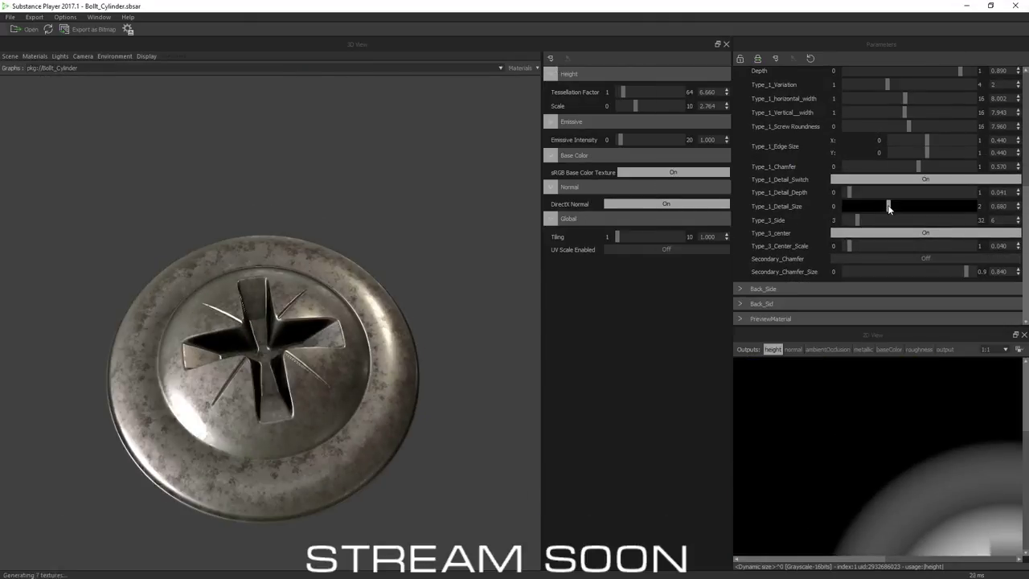
{"action": "left_click_drag", "start_coordinate": [960, 151], "coordinate": [932, 151]}
{"action": "left_click_drag", "start_coordinate": [932, 220], "coordinate": [930, 220]}
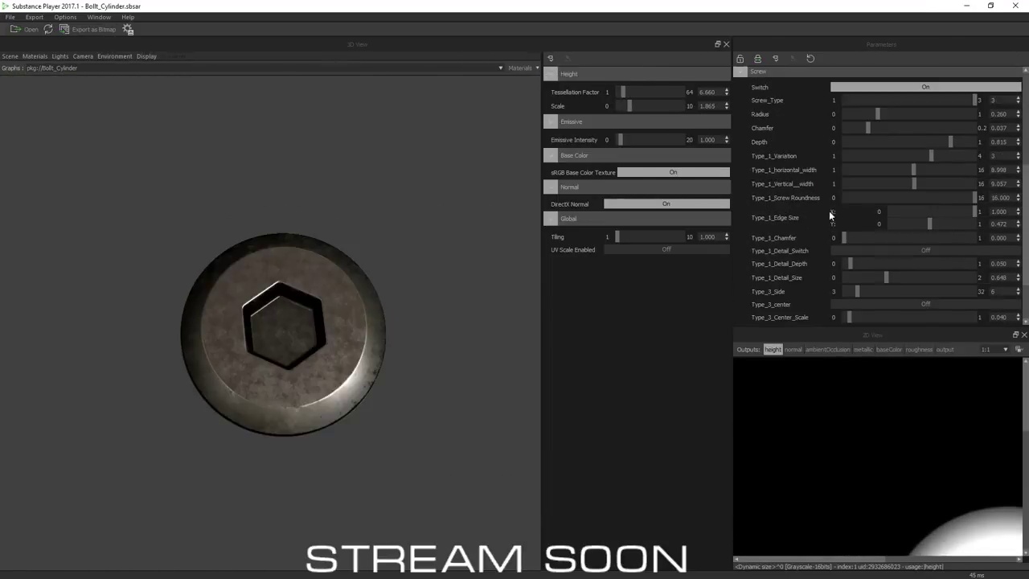
Show the normal map output, pick a 2D preview zoom level, and set washer radius 0.397.
{"action": "left_click", "coordinate": [793, 349]}
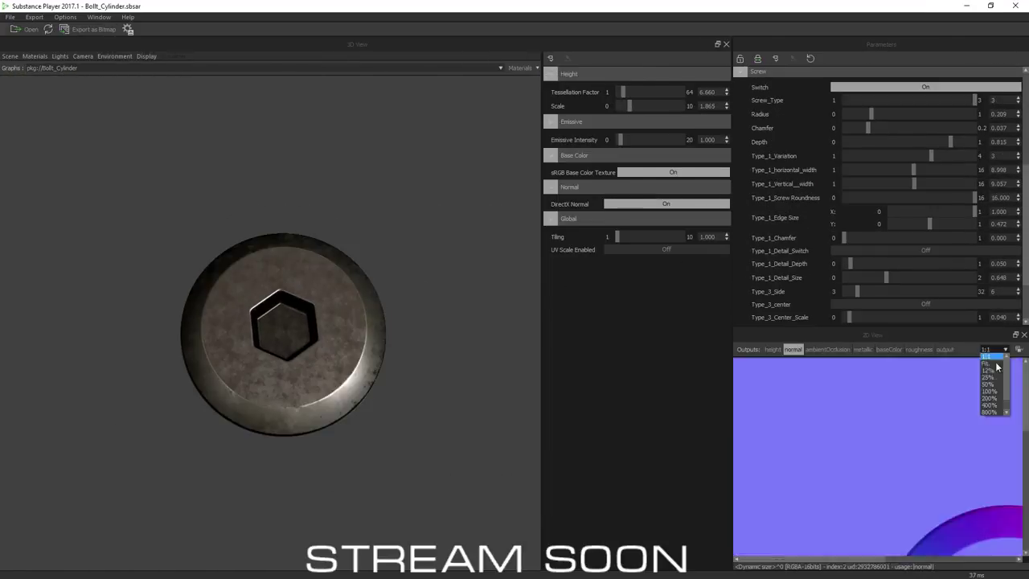
{"action": "scroll", "coordinate": [879, 241], "scroll_direction": "down", "scroll_amount": 5}
{"action": "left_click", "coordinate": [1013, 288]}
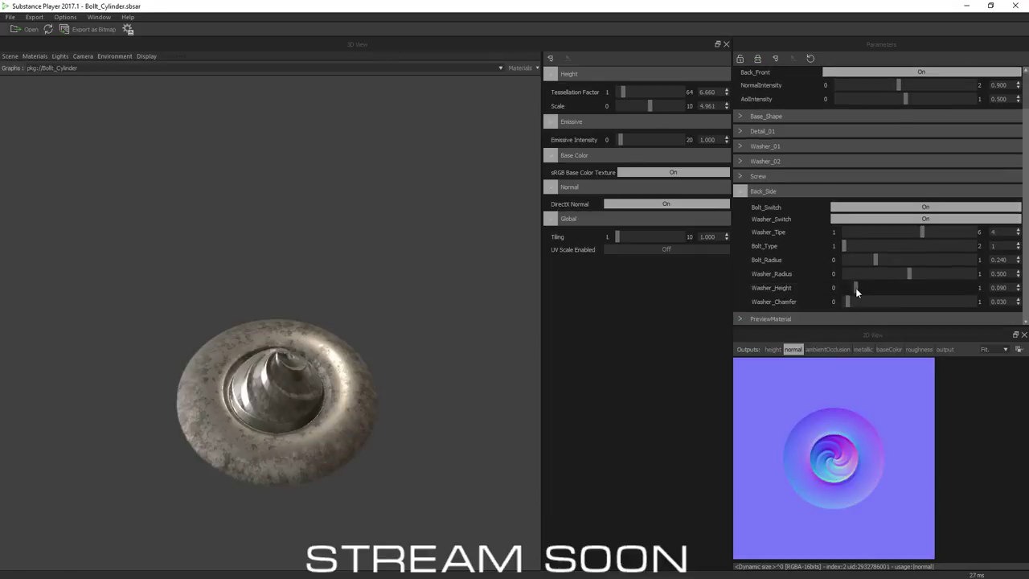
{"action": "left_click_drag", "start_coordinate": [900, 272], "coordinate": [893, 276]}
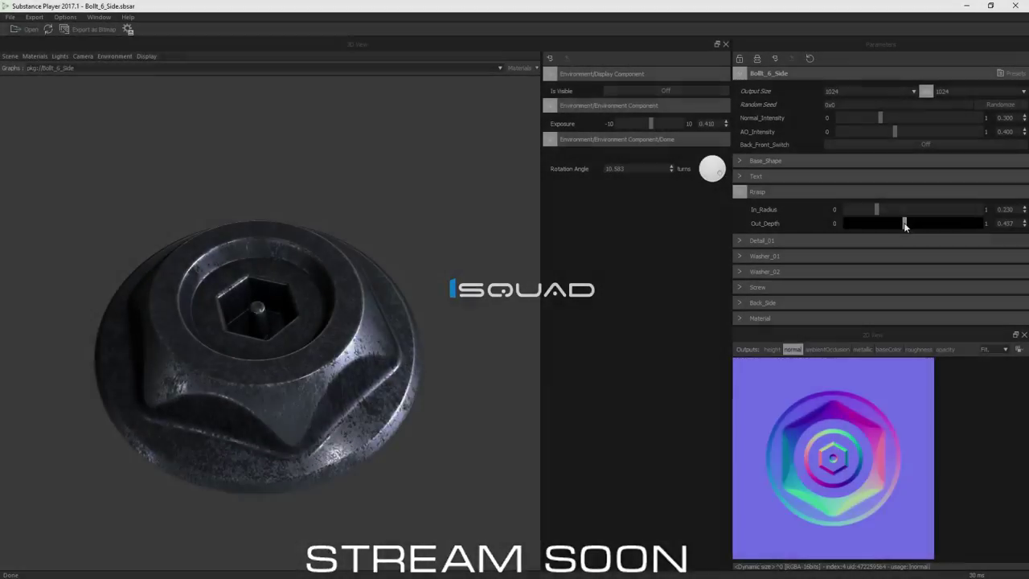
Adjust the rasp outer depth, lower the screw depth, set Chamfer 0.073 and edge size X 0.327.
{"action": "left_click_drag", "start_coordinate": [906, 223], "coordinate": [849, 254]}
{"action": "left_click", "coordinate": [739, 223]}
{"action": "left_click", "coordinate": [740, 316]}
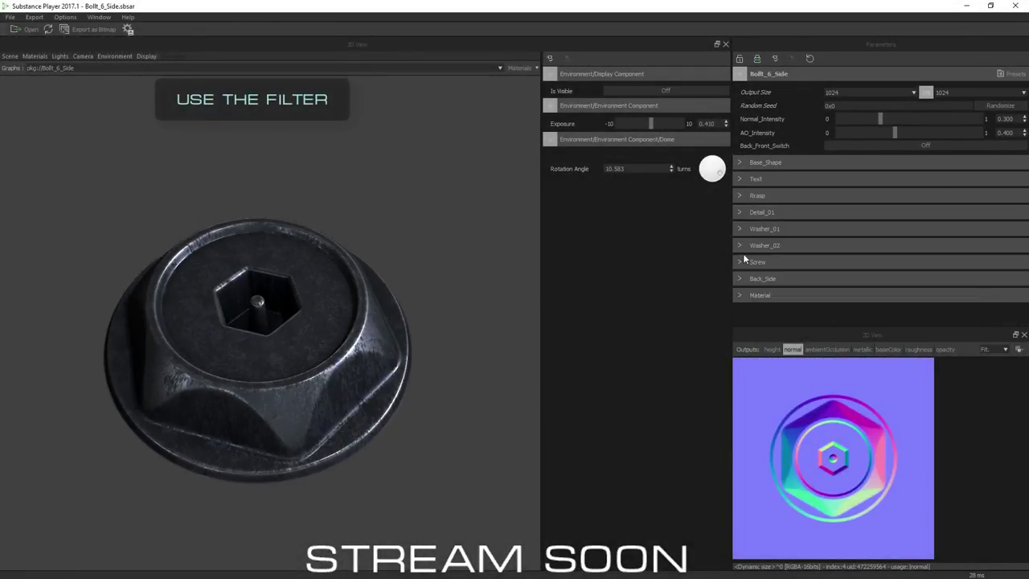
{"action": "scroll", "coordinate": [884, 201], "scroll_direction": "down", "scroll_amount": 3}
{"action": "mouse_move", "coordinate": [924, 193]}
{"action": "left_mouse_down"}
{"action": "mouse_move", "coordinate": [945, 200]}
{"action": "mouse_move", "coordinate": [933, 199]}
{"action": "left_mouse_up"}
{"action": "scroll", "coordinate": [1019, 192], "scroll_direction": "down", "scroll_amount": 3}
{"action": "left_click_drag", "start_coordinate": [853, 107], "coordinate": [852, 104]}
{"action": "left_click_drag", "start_coordinate": [919, 187], "coordinate": [934, 214]}
Turn on the slot detail, adjust its chamfer and detail size, and toggle the secondary chamfer.
{"action": "scroll", "coordinate": [884, 215], "scroll_direction": "down", "scroll_amount": 1}
{"action": "left_click", "coordinate": [924, 194]}
{"action": "left_click_drag", "start_coordinate": [856, 216], "coordinate": [843, 235]}
{"action": "left_click", "coordinate": [924, 274]}
Change the bolt's base colour in the Material settings.
{"action": "left_click", "coordinate": [759, 318]}
{"action": "scroll", "coordinate": [892, 314], "scroll_direction": "down", "scroll_amount": 2}
{"action": "left_click", "coordinate": [1013, 274]}
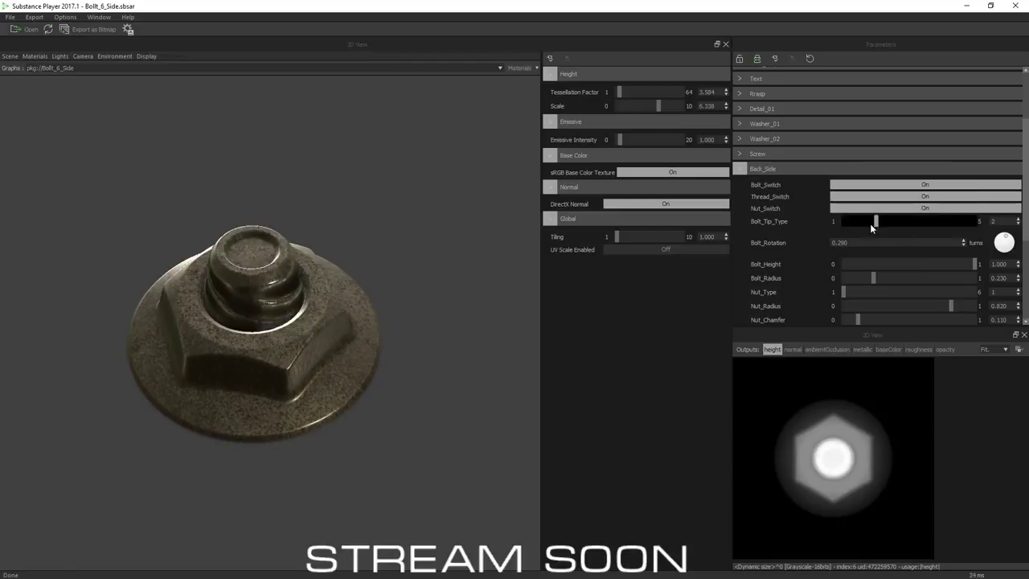
{"action": "scroll", "coordinate": [870, 223], "scroll_direction": "down", "scroll_amount": 6}
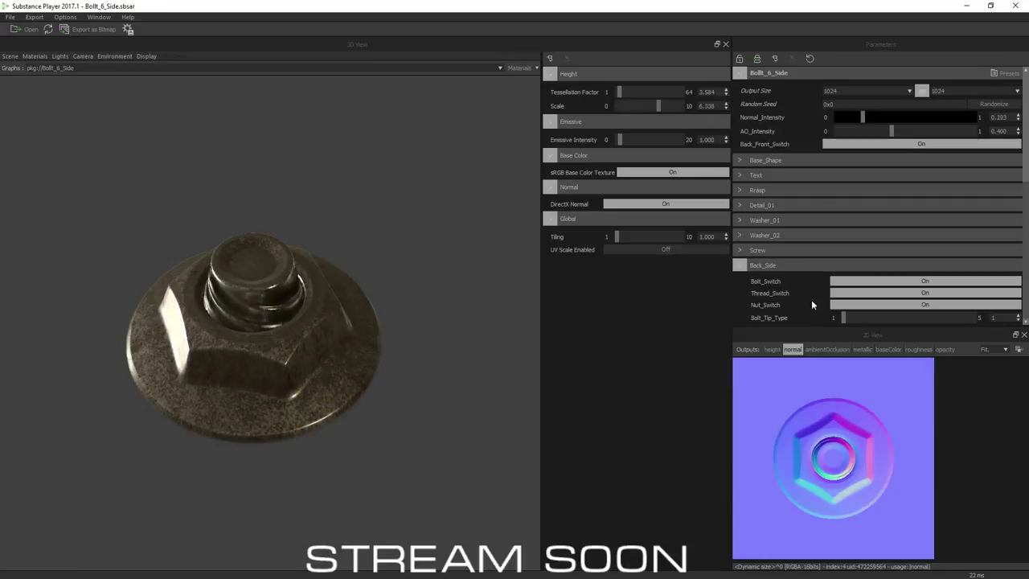
{"action": "scroll", "coordinate": [811, 304], "scroll_direction": "down", "scroll_amount": 5}
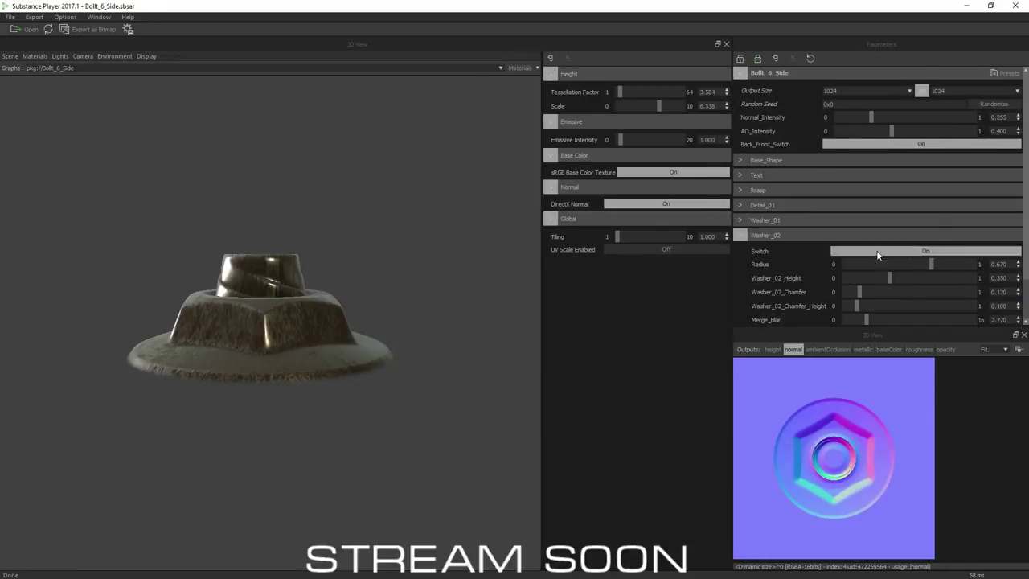
{"action": "left_click", "coordinate": [738, 319]}
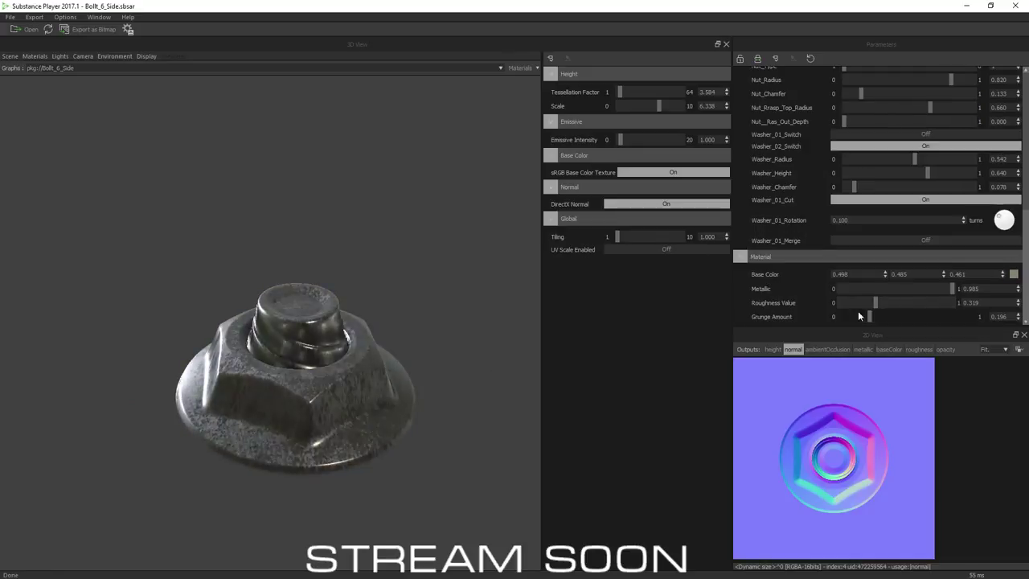
{"action": "left_click", "coordinate": [876, 252]}
Widen washer radius to 0.554, lower Bolt_Height to about 0.463, and view the 2D output at 1:1.
{"action": "left_click_drag", "start_coordinate": [914, 221], "coordinate": [915, 222]}
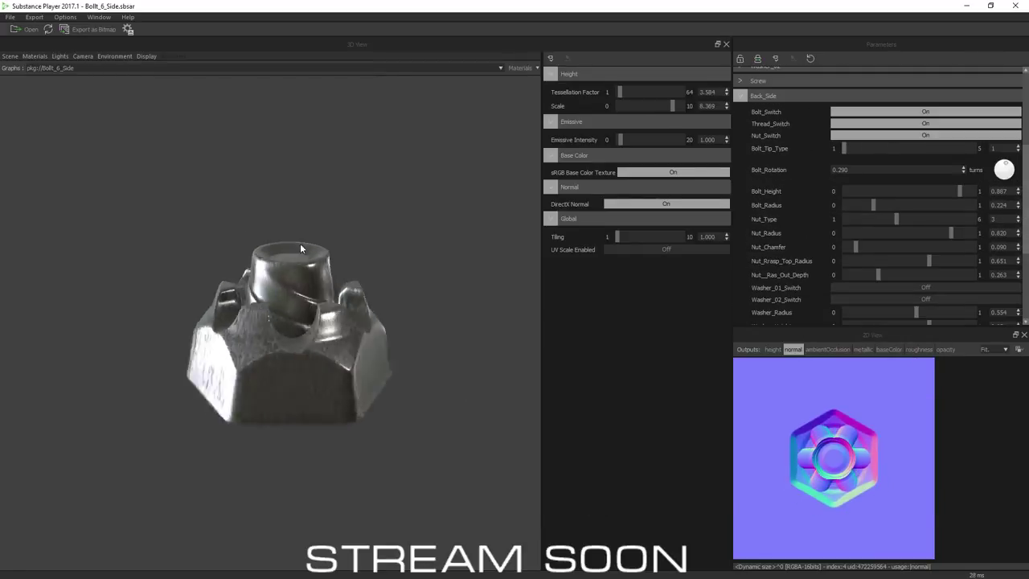
{"action": "left_click_drag", "start_coordinate": [959, 140], "coordinate": [918, 141]}
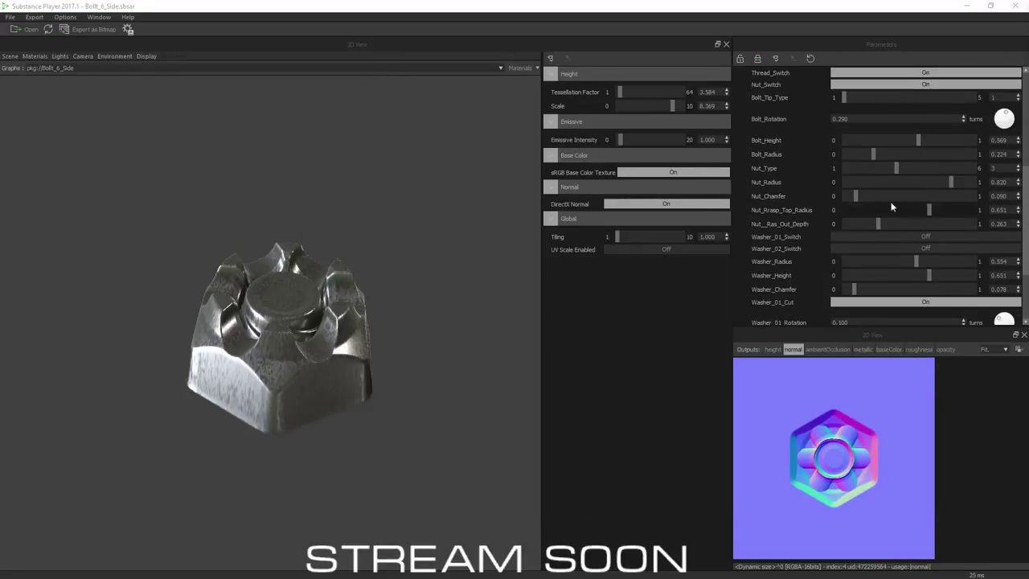
{"action": "scroll", "coordinate": [943, 184], "scroll_direction": "up", "scroll_amount": 1}
{"action": "left_click_drag", "start_coordinate": [929, 230], "coordinate": [925, 230]}
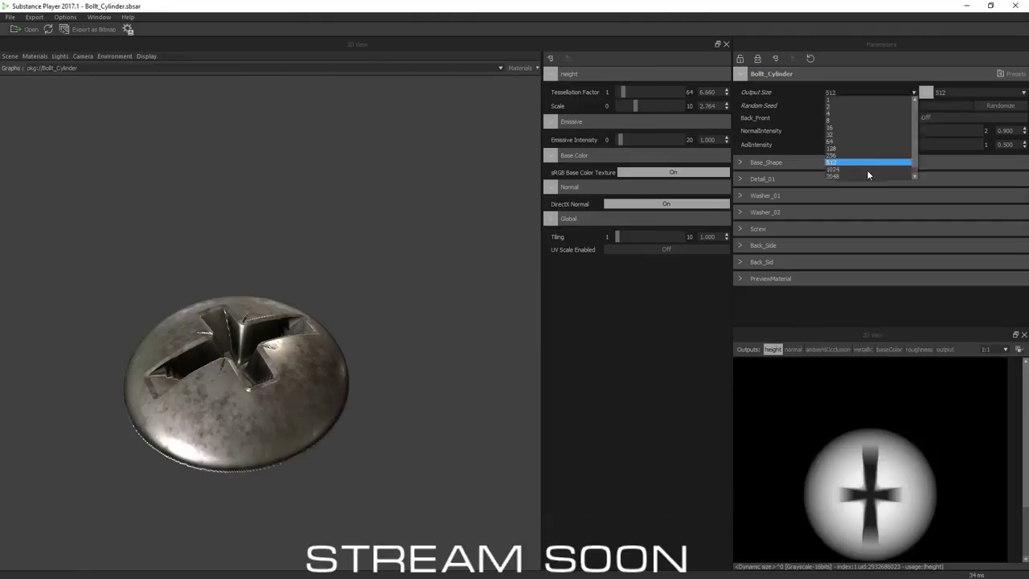
{"action": "left_click", "coordinate": [866, 164]}
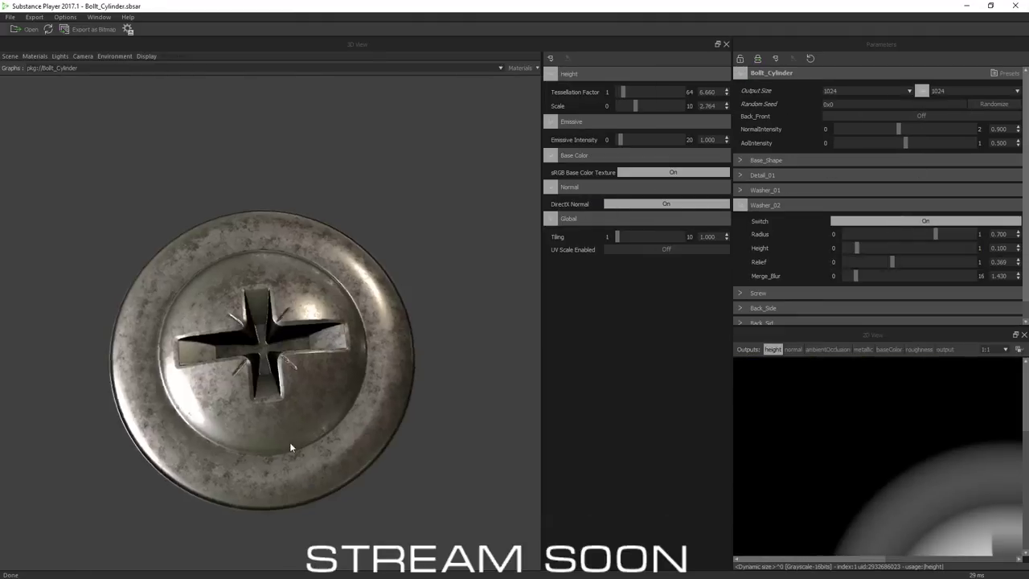
Turn the Bollt_Cylinder bolt and set its Screw_Type to a hex socket head.
{"action": "scroll", "coordinate": [897, 209], "scroll_direction": "down", "scroll_amount": 2}
{"action": "left_click_drag", "start_coordinate": [908, 201], "coordinate": [886, 202]}
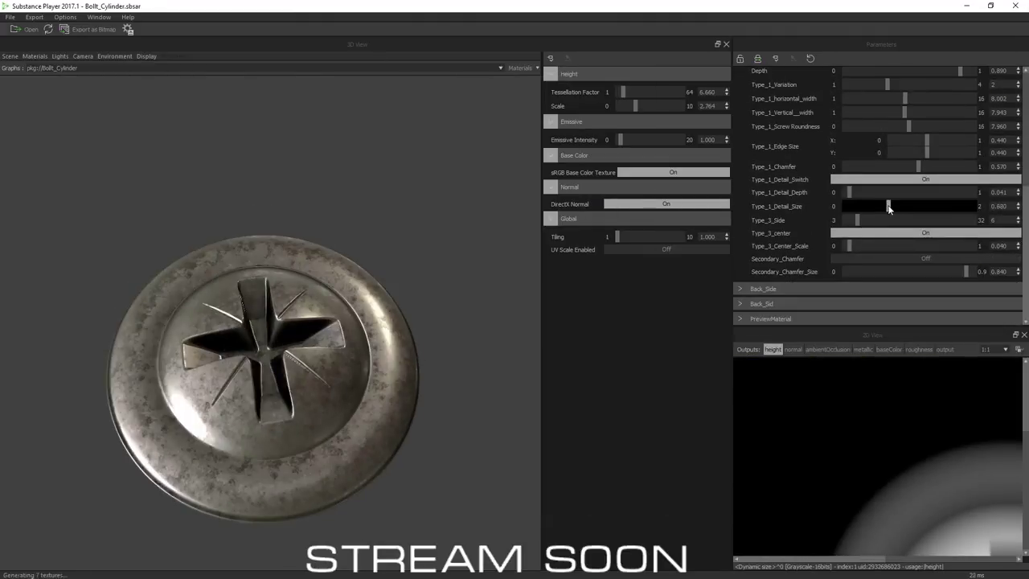
{"action": "scroll", "coordinate": [886, 202], "scroll_direction": "up", "scroll_amount": 2}
{"action": "left_click_drag", "start_coordinate": [960, 151], "coordinate": [933, 151]}
{"action": "scroll", "coordinate": [930, 223], "scroll_direction": "up", "scroll_amount": 1}
{"action": "left_click_drag", "start_coordinate": [303, 330], "coordinate": [346, 322]}
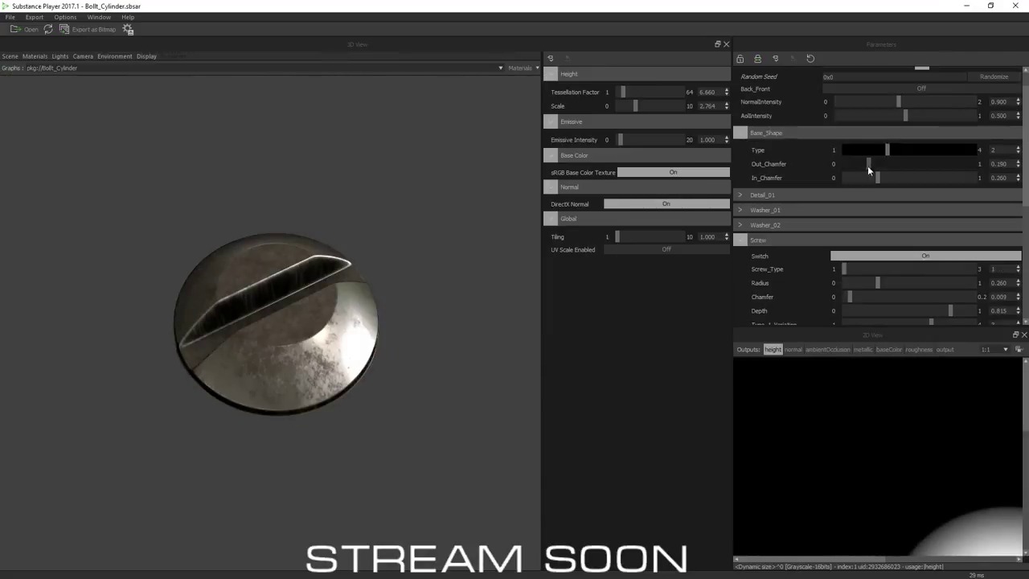
{"action": "left_click_drag", "start_coordinate": [356, 241], "coordinate": [356, 203]}
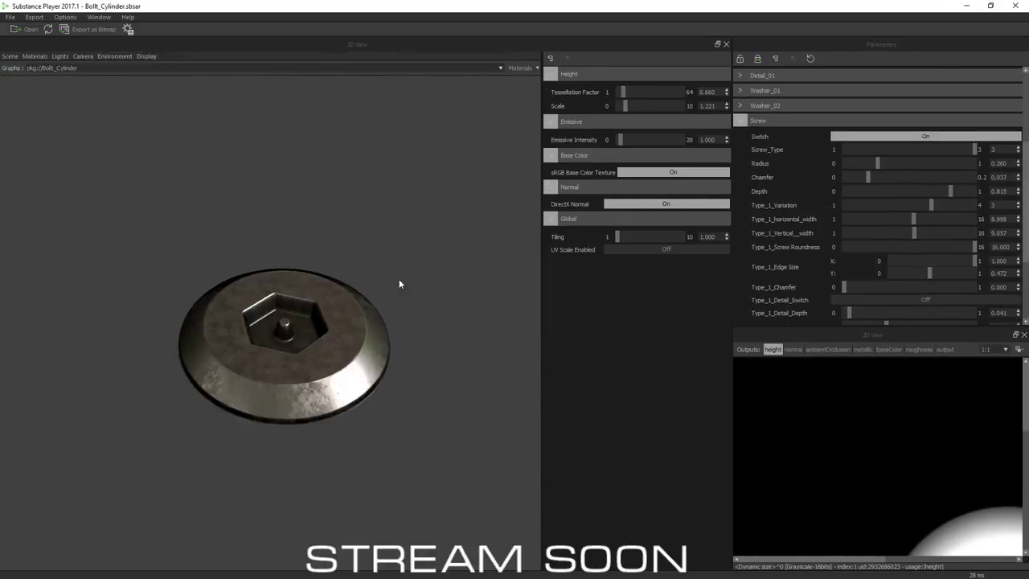
Show the normal map output fitted to the 2D view and raise the Height Scale.
{"action": "left_click", "coordinate": [793, 349]}
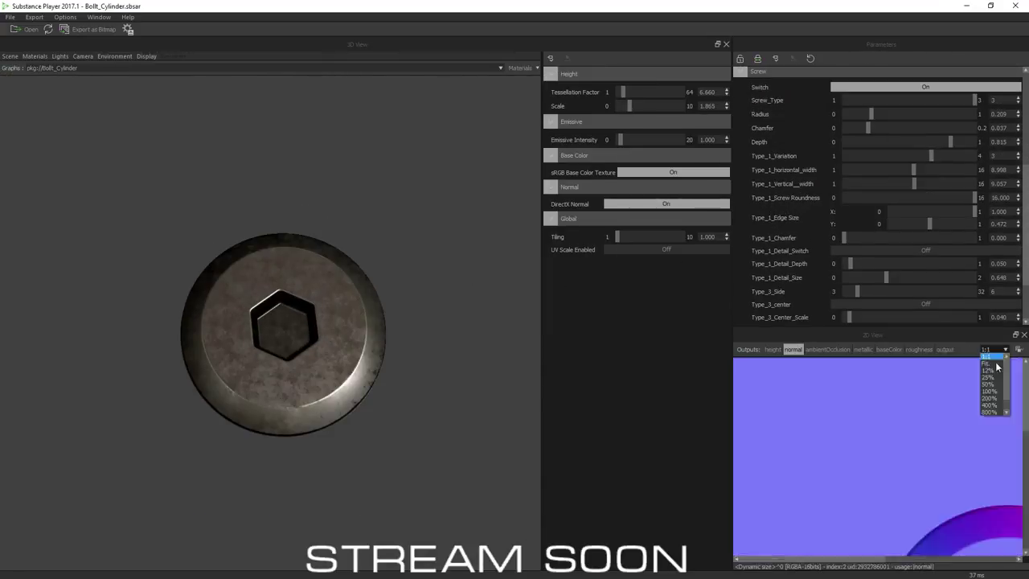
{"action": "scroll", "coordinate": [884, 201], "scroll_direction": "down", "scroll_amount": 5}
{"action": "left_click", "coordinate": [1013, 288]}
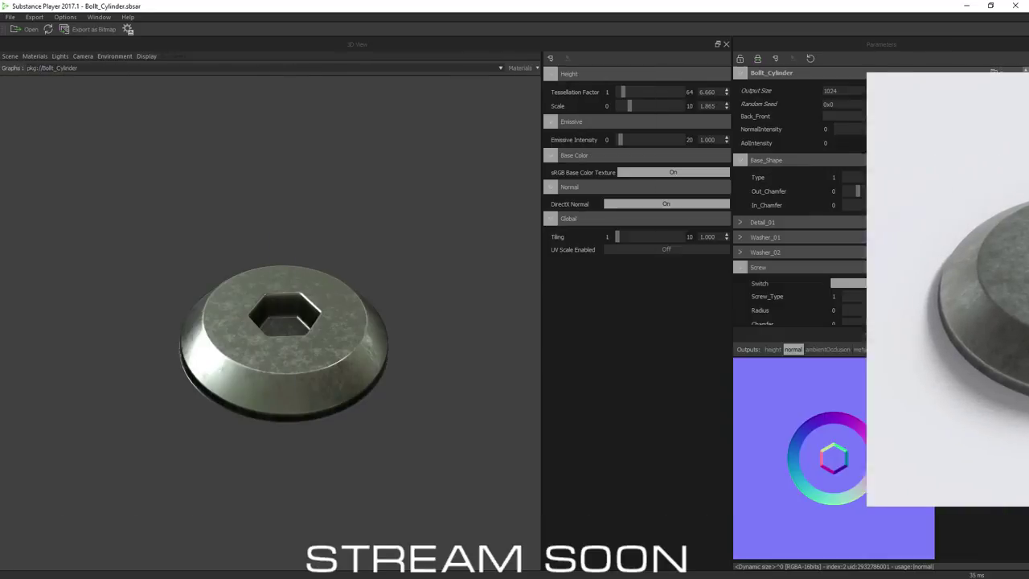
{"action": "left_click_drag", "start_coordinate": [900, 184], "coordinate": [953, 184]}
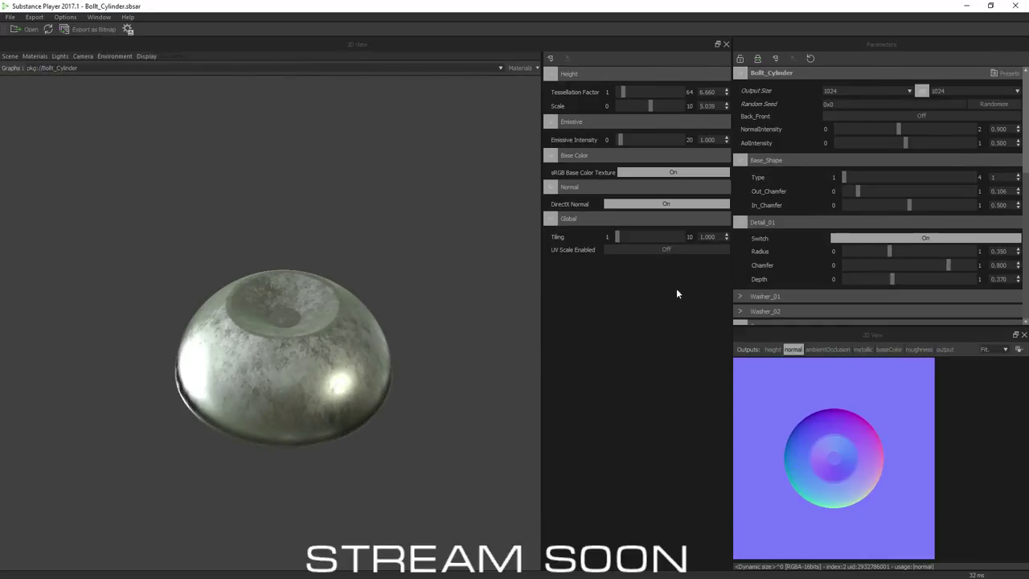
Switch the Screw_Type slider to a star socket head.
{"action": "scroll", "coordinate": [850, 184], "scroll_direction": "down", "scroll_amount": 5}
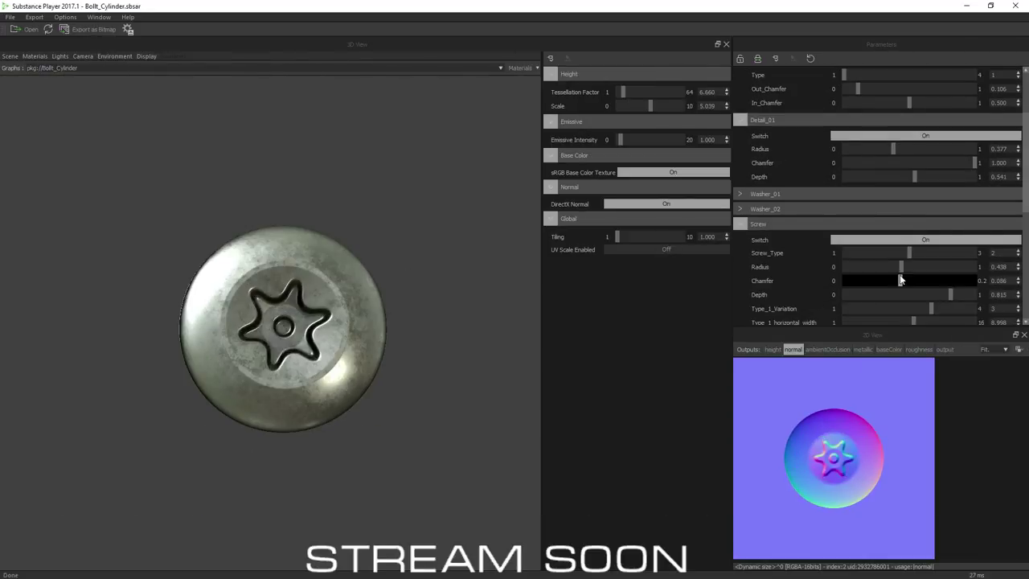
{"action": "scroll", "coordinate": [913, 294], "scroll_direction": "down", "scroll_amount": 5}
{"action": "left_click", "coordinate": [1014, 287]}
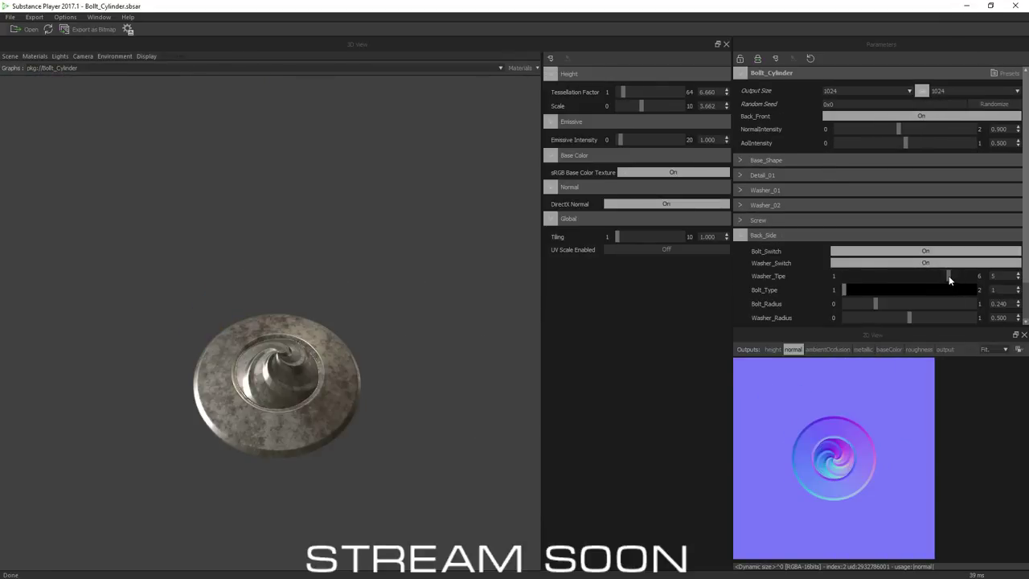
{"action": "left_click_drag", "start_coordinate": [949, 276], "coordinate": [894, 274]}
{"action": "scroll", "coordinate": [875, 292], "scroll_direction": "down", "scroll_amount": 2}
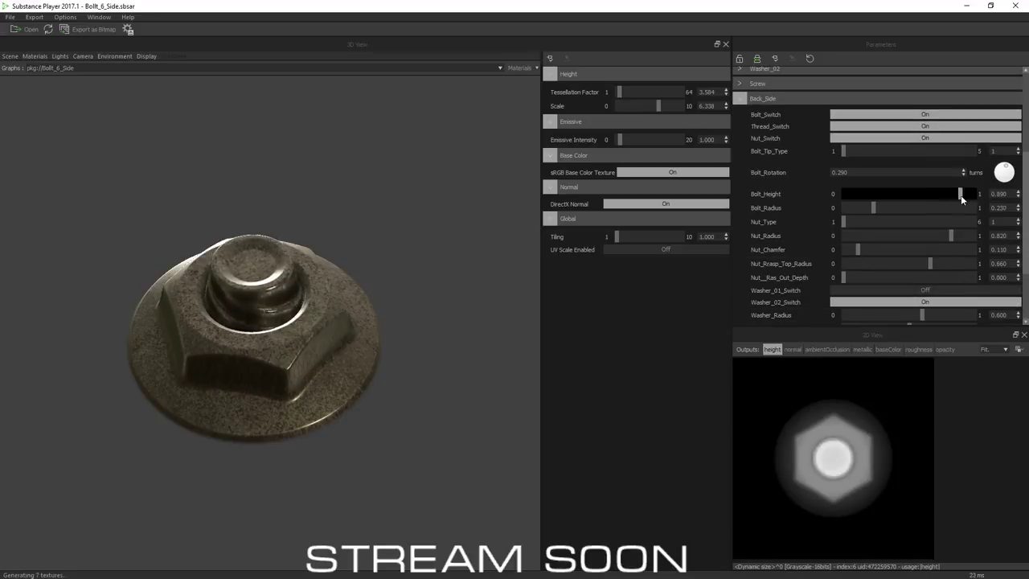
Bring back Bollt_Cylinder at Screw_Type 3, its round head showing a hex socket.
{"action": "scroll", "coordinate": [897, 175], "scroll_direction": "down", "scroll_amount": 8}
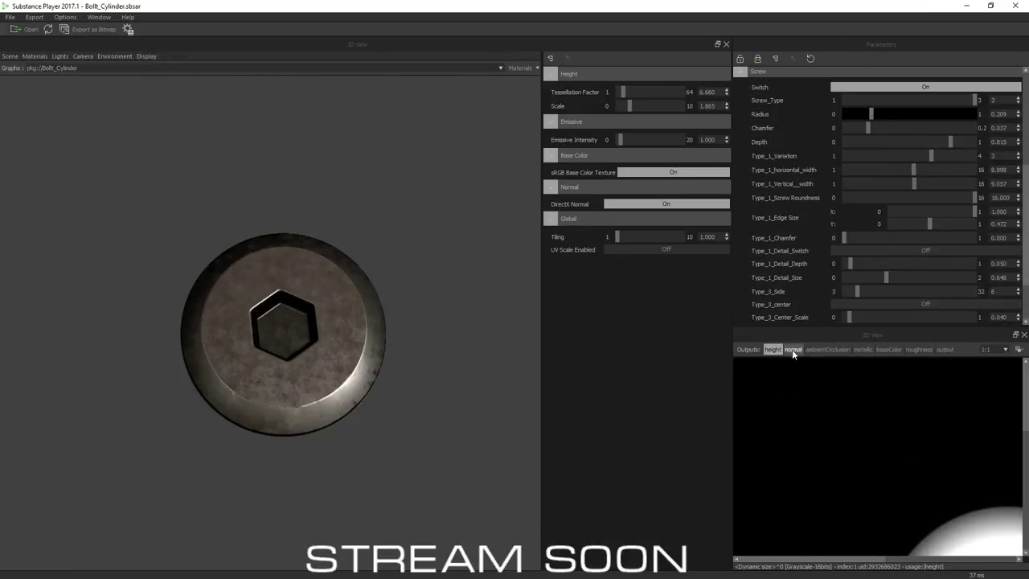
Show the normal map output and shrink the Back_Side Washer_Radius slightly.
{"action": "left_click", "coordinate": [792, 349]}
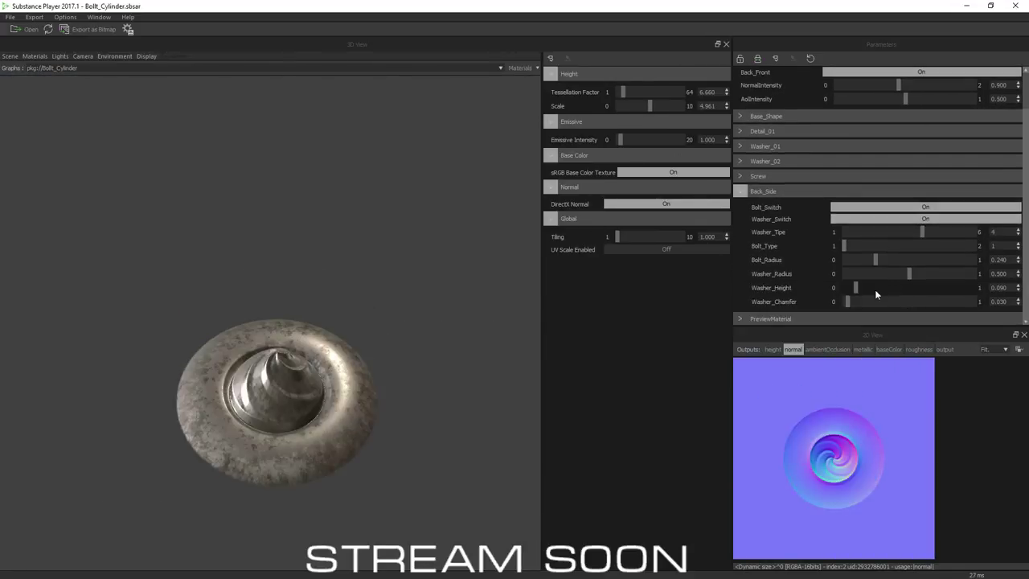
{"action": "left_click_drag", "start_coordinate": [902, 275], "coordinate": [894, 274]}
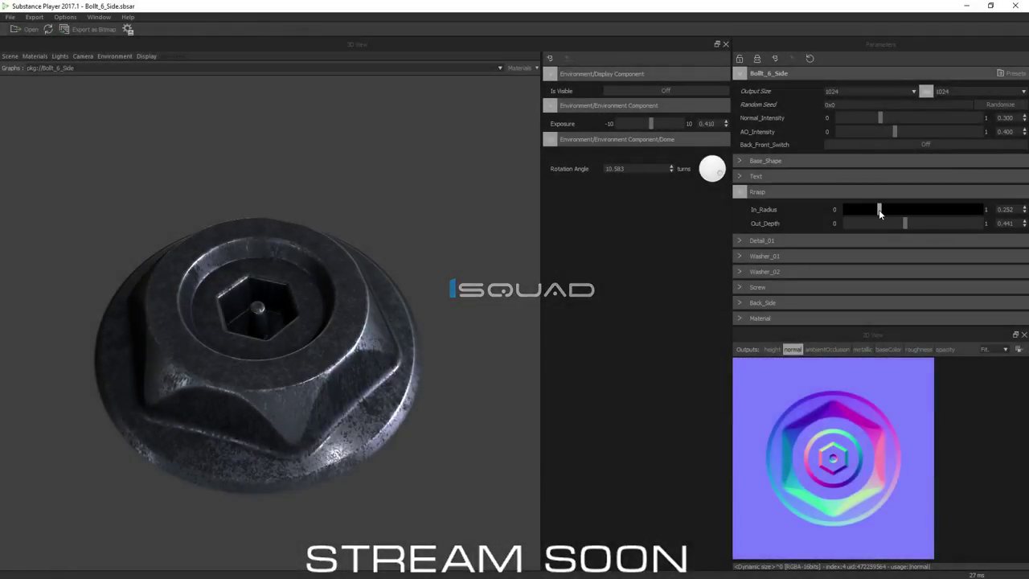
Change the Bollt_6_Side screw socket to a cross and adjust its shape.
{"action": "left_click", "coordinate": [879, 209]}
{"action": "left_click", "coordinate": [808, 222]}
{"action": "left_click", "coordinate": [863, 250]}
{"action": "left_click", "coordinate": [895, 247]}
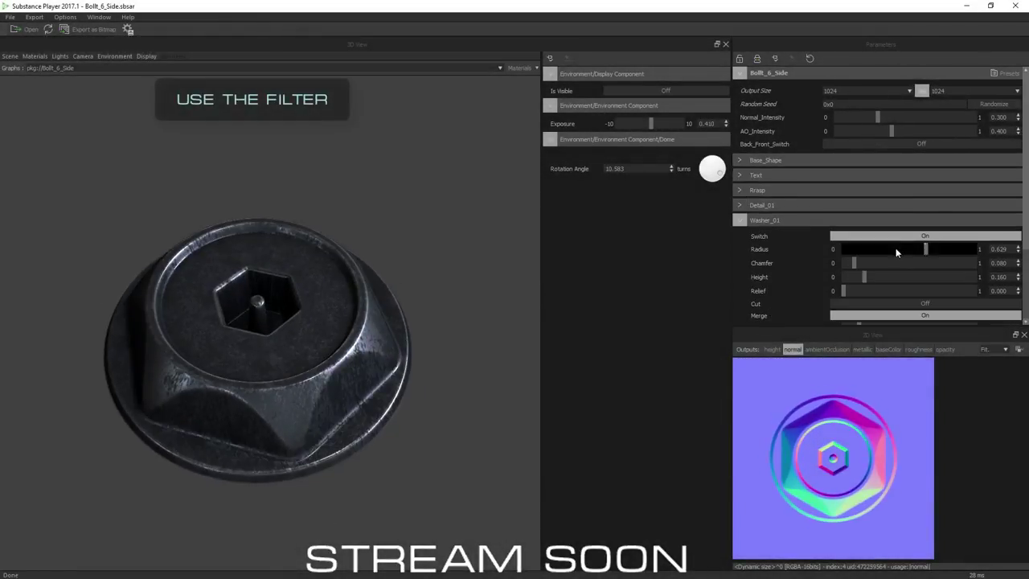
{"action": "scroll", "coordinate": [968, 193], "scroll_direction": "down", "scroll_amount": 3}
{"action": "scroll", "coordinate": [935, 193], "scroll_direction": "down", "scroll_amount": 3}
{"action": "left_click_drag", "start_coordinate": [968, 192], "coordinate": [884, 229]}
{"action": "left_click", "coordinate": [853, 104]}
{"action": "left_click", "coordinate": [912, 173]}
Turn on the extra socket detail, enlarge it slightly, and turn off the secondary chamfer.
{"action": "scroll", "coordinate": [928, 211], "scroll_direction": "down", "scroll_amount": 1}
{"action": "left_click", "coordinate": [925, 206]}
{"action": "left_click_drag", "start_coordinate": [899, 241], "coordinate": [840, 241]}
{"action": "left_click", "coordinate": [924, 280]}
{"action": "scroll", "coordinate": [884, 282], "scroll_direction": "down", "scroll_amount": 2}
{"action": "left_click", "coordinate": [759, 256]}
{"action": "left_click", "coordinate": [1013, 274]}
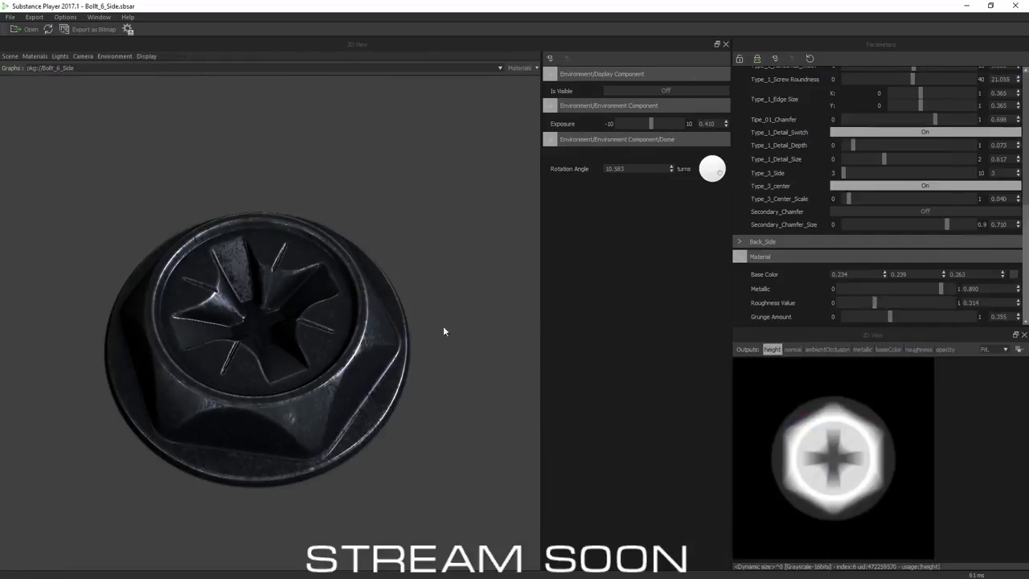
Adjust the Rrasp outer depth and the washer settings of the bolt head.
{"action": "scroll", "coordinate": [879, 207], "scroll_direction": "up", "scroll_amount": 5}
{"action": "left_click_drag", "start_coordinate": [880, 217], "coordinate": [899, 217]}
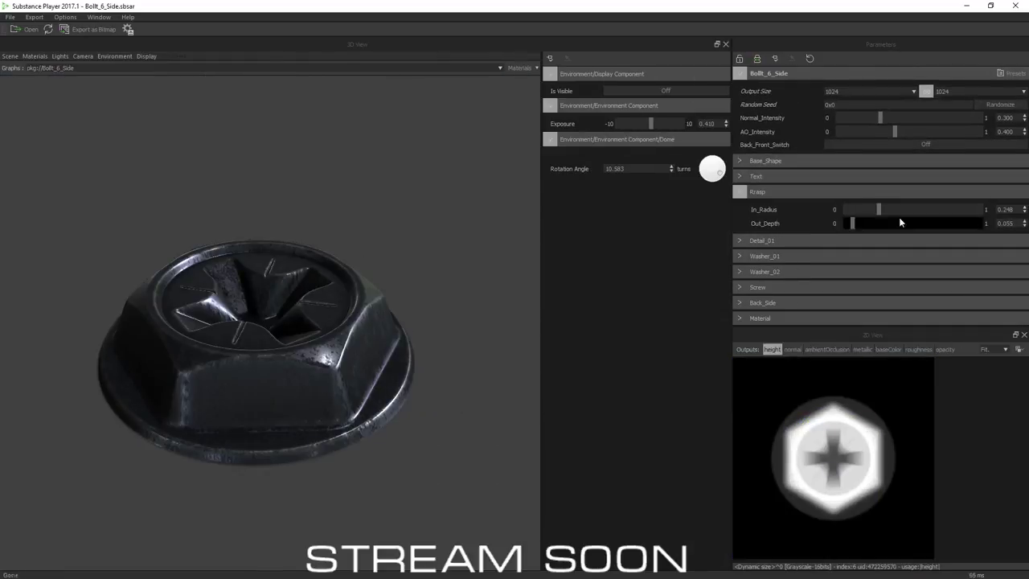
{"action": "left_click", "coordinate": [739, 228]}
{"action": "scroll", "coordinate": [739, 228], "scroll_direction": "down", "scroll_amount": 3}
{"action": "scroll", "coordinate": [859, 221], "scroll_direction": "up", "scroll_amount": 5}
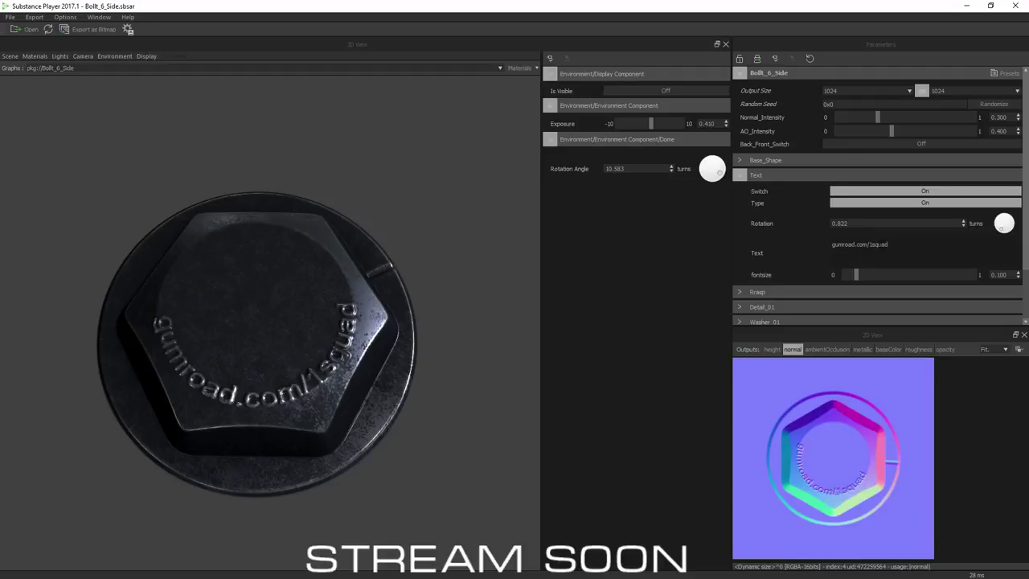
{"action": "left_click", "coordinate": [739, 292]}
{"action": "scroll", "coordinate": [804, 265], "scroll_direction": "down", "scroll_amount": 1}
{"action": "left_click_drag", "start_coordinate": [853, 290], "coordinate": [862, 296]}
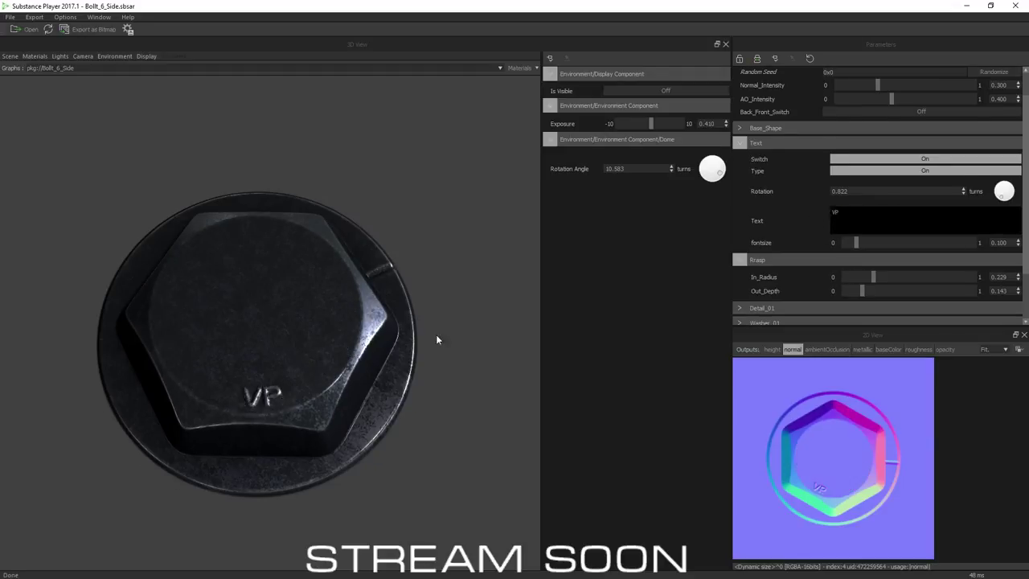
Stamp the text 12.9 on the bolt top and raise its fontsize.
{"action": "left_click_drag", "start_coordinate": [437, 339], "coordinate": [346, 322]}
{"action": "left_click", "coordinate": [884, 220]}
{"action": "type", "text": "12.9"}
{"action": "left_click_drag", "start_coordinate": [855, 242], "coordinate": [865, 242]}
Give the bolt a brown Base Color and lower its Grunge Amount.
{"action": "scroll", "coordinate": [878, 234], "scroll_direction": "down", "scroll_amount": 5}
{"action": "left_click", "coordinate": [739, 256]}
{"action": "left_click", "coordinate": [1013, 274]}
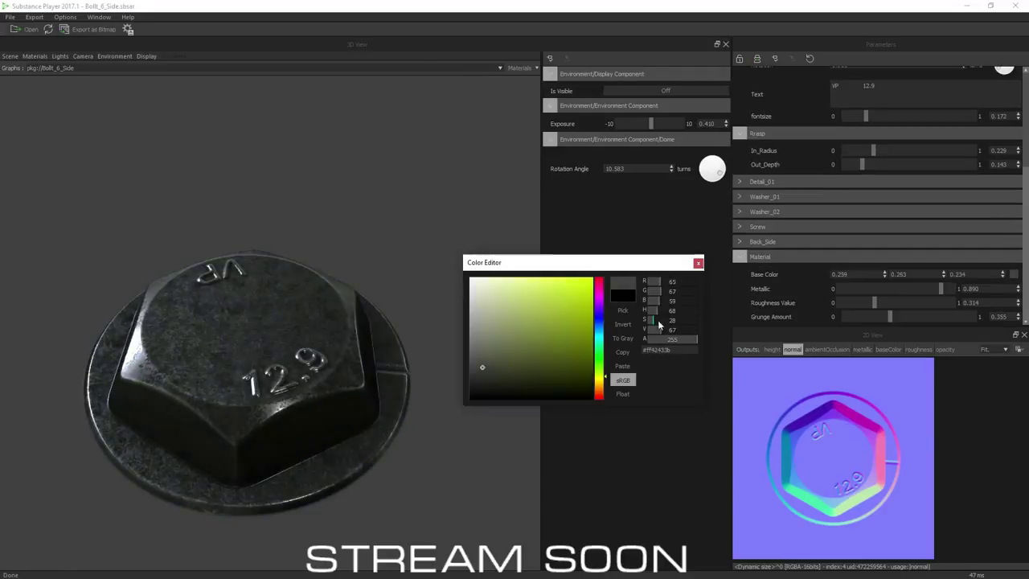
{"action": "left_click_drag", "start_coordinate": [657, 320], "coordinate": [653, 310]}
{"action": "left_click_drag", "start_coordinate": [889, 316], "coordinate": [872, 316]}
{"action": "left_click_drag", "start_coordinate": [522, 337], "coordinate": [490, 354]}
{"action": "left_click_drag", "start_coordinate": [346, 337], "coordinate": [388, 289]}
{"action": "left_click", "coordinate": [697, 262]}
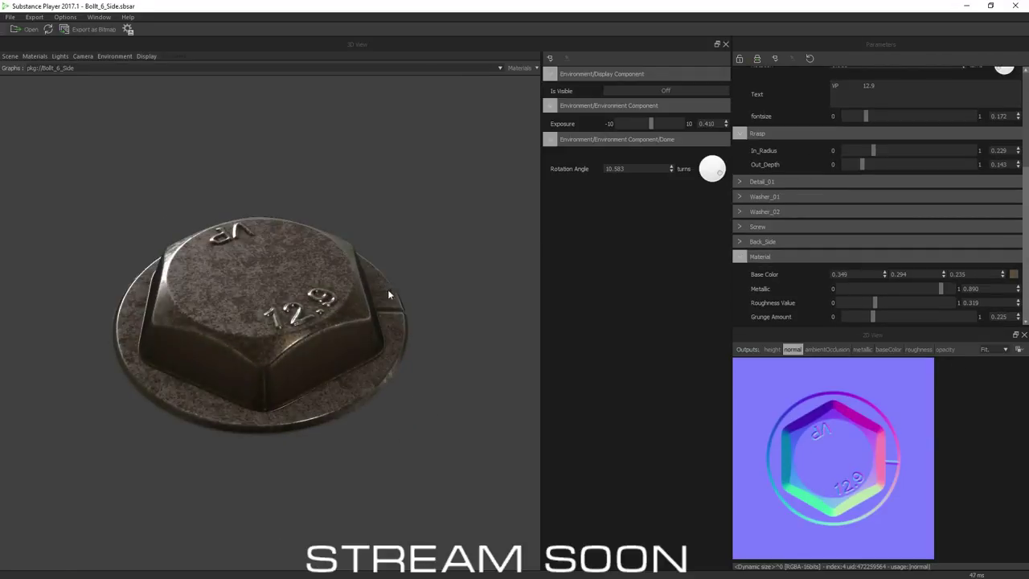
{"action": "left_click_drag", "start_coordinate": [940, 288], "coordinate": [952, 288]}
{"action": "scroll", "coordinate": [884, 200], "scroll_direction": "up", "scroll_amount": 5}
{"action": "left_click_drag", "start_coordinate": [402, 322], "coordinate": [445, 309]}
{"action": "left_click_drag", "start_coordinate": [634, 106], "coordinate": [645, 116]}
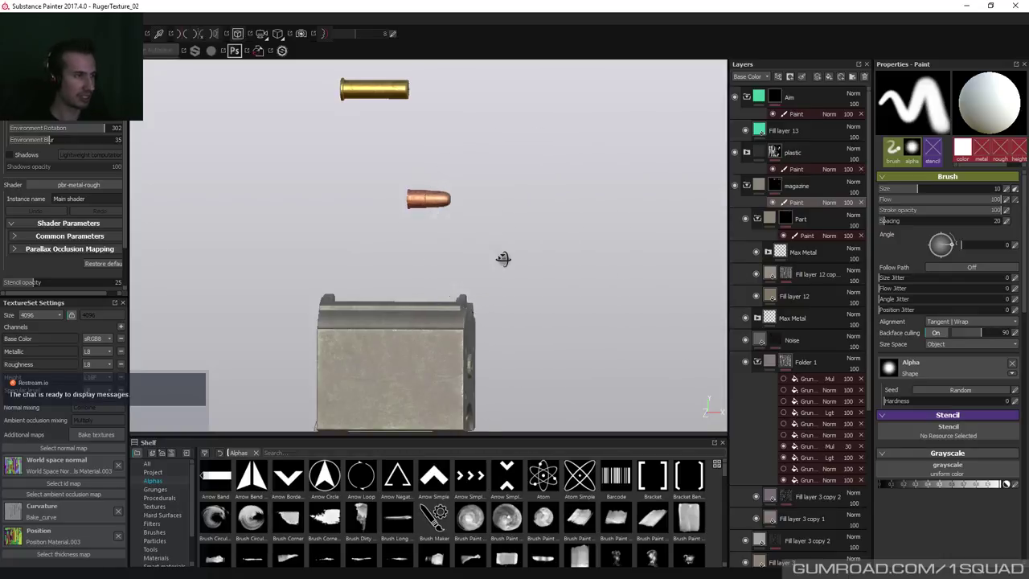
Isolate the magazine and bullet texture set with Alt+Q, inspect it, then show all parts again.
{"action": "mouse_move", "coordinate": [503, 257]}
{"action": "left_mouse_down", "text": "alt"}
{"action": "mouse_move", "coordinate": [558, 290]}
{"action": "mouse_move", "coordinate": [539, 347]}
{"action": "left_mouse_up", "text": "alt"}
{"action": "key", "text": "alt+q"}
{"action": "mouse_move", "coordinate": [514, 265]}
{"action": "left_mouse_down", "text": "alt"}
{"action": "mouse_move", "coordinate": [569, 247]}
{"action": "mouse_move", "coordinate": [616, 252]}
{"action": "mouse_move", "coordinate": [601, 257]}
{"action": "mouse_move", "coordinate": [597, 273]}
{"action": "left_mouse_up", "text": "alt"}
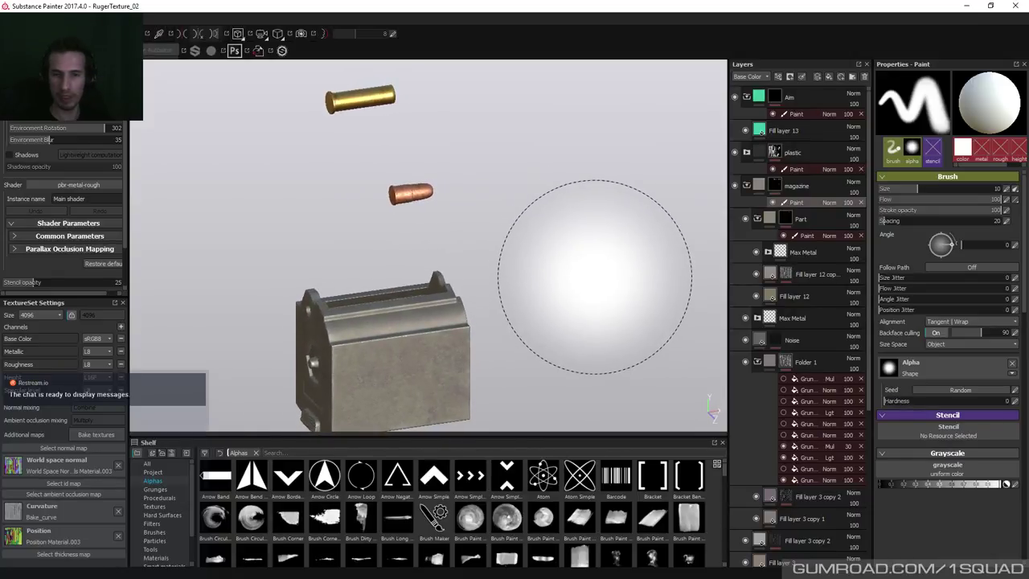
{"action": "key", "text": "alt+q"}
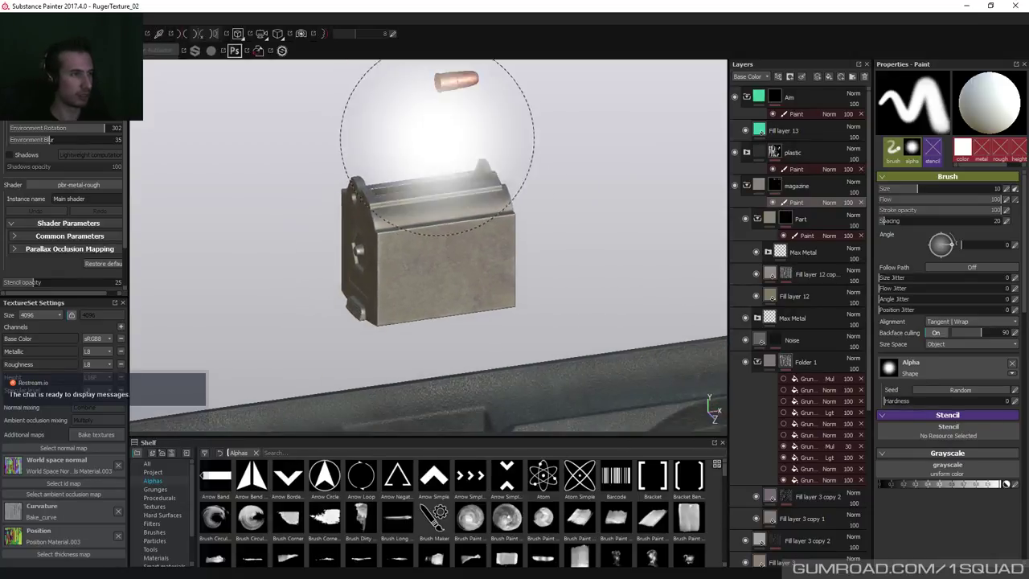
{"action": "scroll", "coordinate": [432, 92], "scroll_direction": "down", "scroll_amount": 5}
{"action": "left_click_drag", "start_coordinate": [334, 272], "coordinate": [345, 234], "text": "alt"}
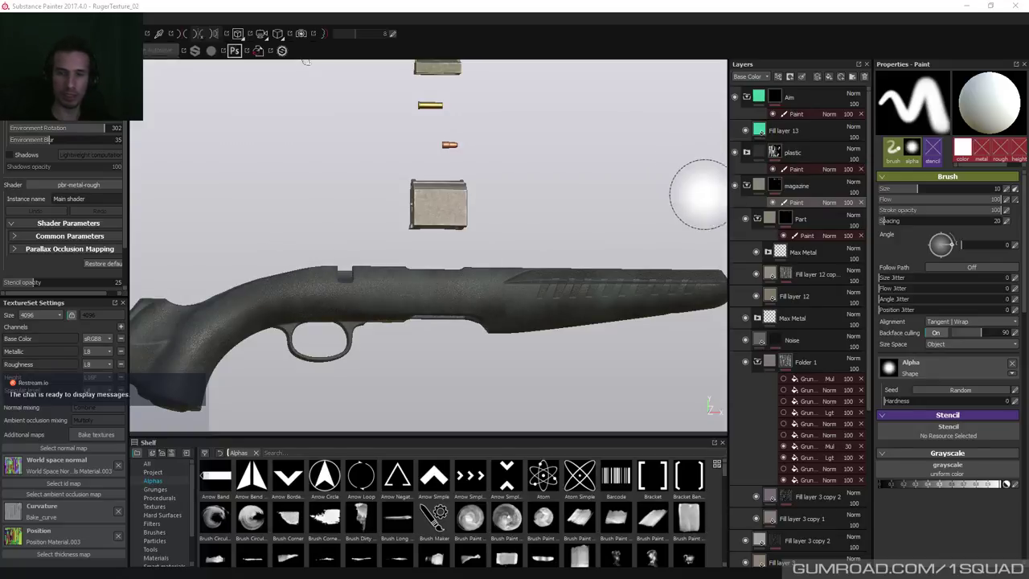
Pan over the loose parts above the rifle, then zoom in close on the pistol grip.
{"action": "middle_click_drag", "start_coordinate": [455, 154], "coordinate": [455, 238], "text": "alt"}
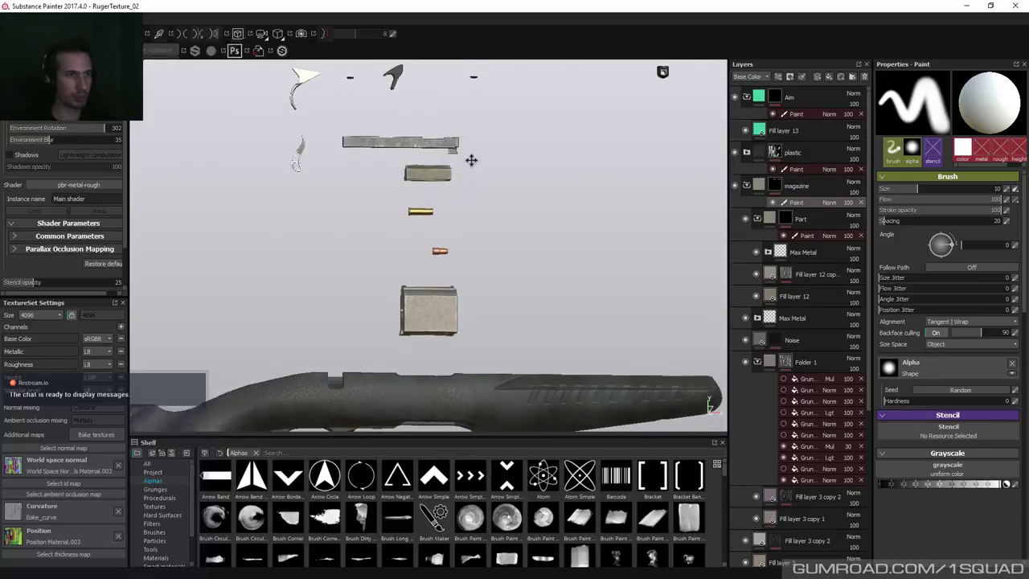
{"action": "middle_click_drag", "start_coordinate": [471, 158], "coordinate": [471, 253], "text": "alt"}
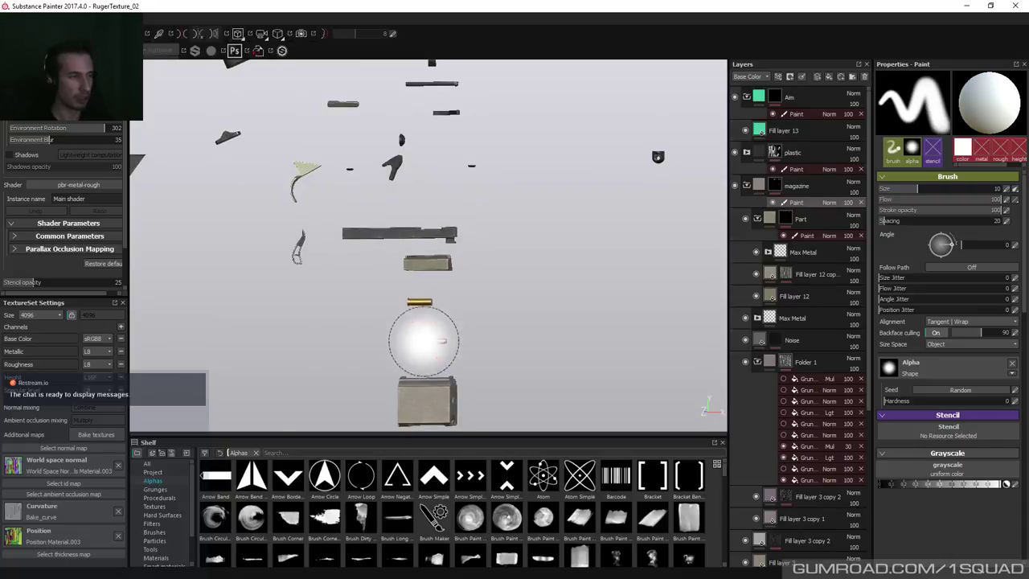
{"action": "middle_click_drag", "start_coordinate": [426, 340], "coordinate": [459, 213], "text": "alt"}
{"action": "scroll", "coordinate": [558, 367], "scroll_direction": "up", "scroll_amount": 5}
{"action": "left_click_drag", "start_coordinate": [532, 313], "coordinate": [552, 345], "text": "alt"}
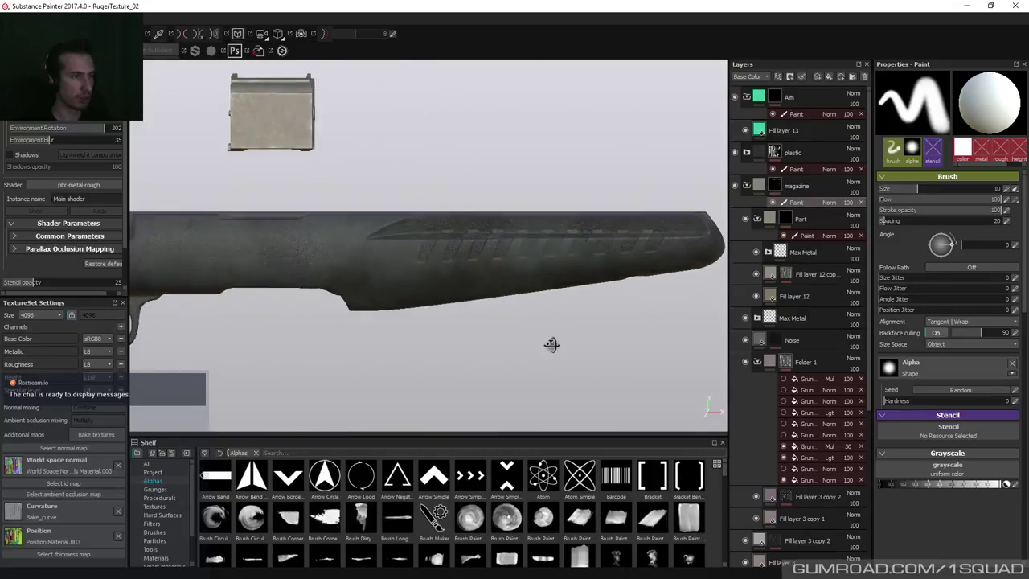
{"action": "scroll", "coordinate": [523, 356], "scroll_direction": "up", "scroll_amount": 4}
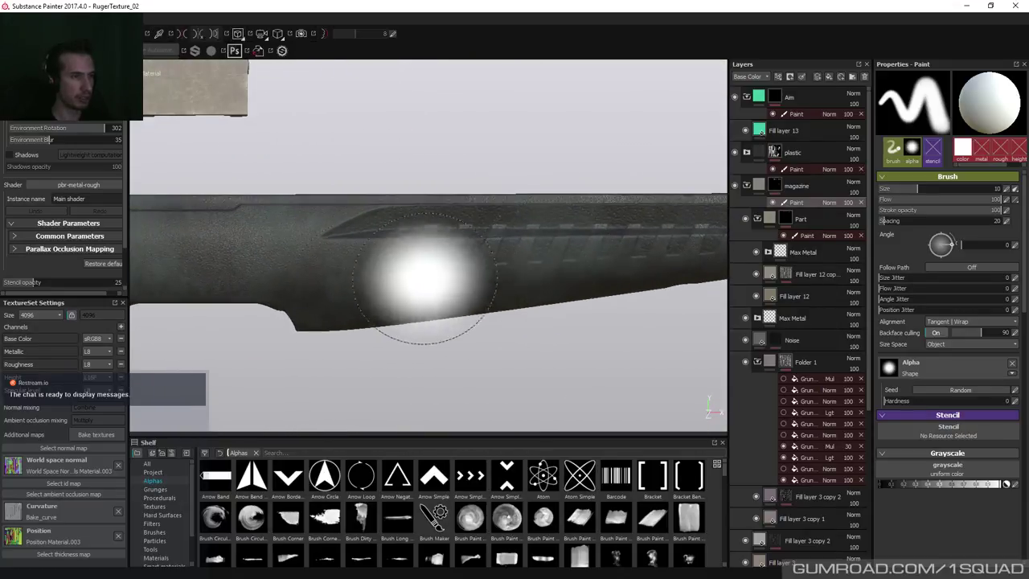
{"action": "middle_click_drag", "start_coordinate": [421, 281], "coordinate": [298, 276], "text": "alt"}
{"action": "scroll", "coordinate": [452, 222], "scroll_direction": "down", "scroll_amount": 3}
{"action": "left_click_drag", "start_coordinate": [453, 223], "coordinate": [402, 218], "text": "alt"}
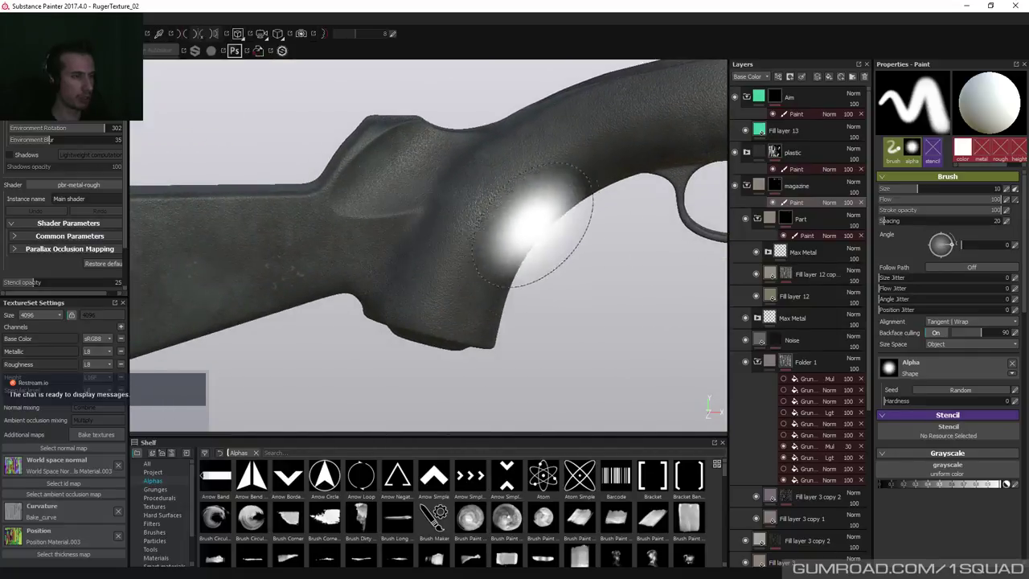
{"action": "left_click_drag", "start_coordinate": [523, 230], "coordinate": [592, 270], "text": "alt"}
{"action": "left_click_drag", "start_coordinate": [412, 225], "coordinate": [490, 236], "text": "alt"}
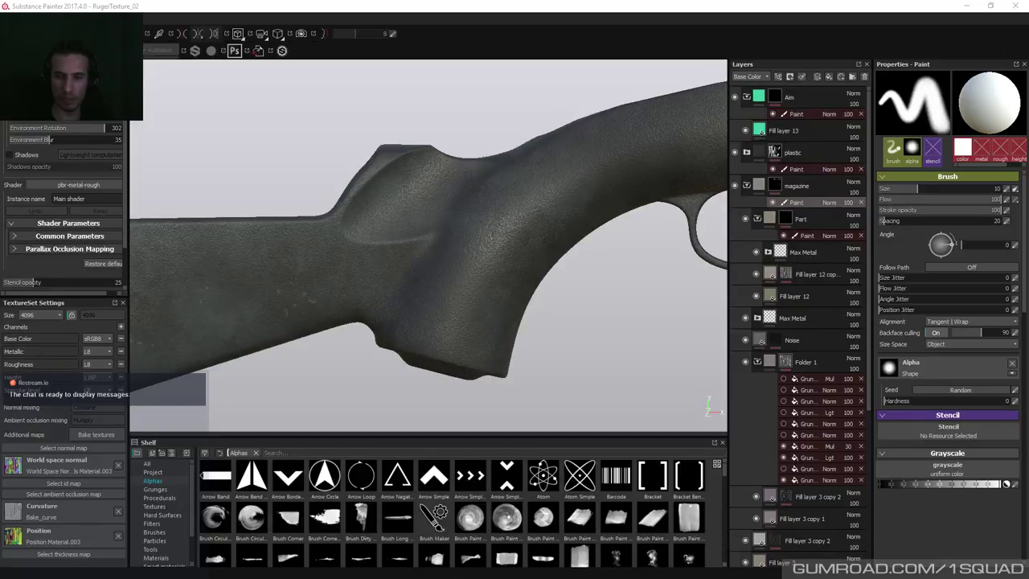
Expand Folder 3 to check the Relief copy 1 mask, then rename the folder DopRelief.
{"action": "left_click", "coordinate": [747, 186]}
{"action": "left_click", "coordinate": [746, 152]}
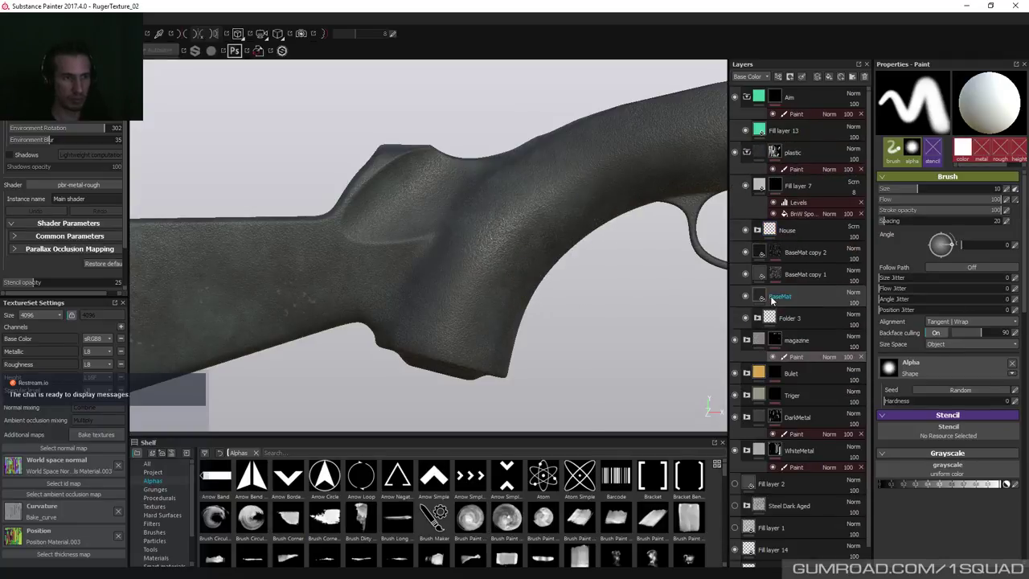
{"action": "left_click", "coordinate": [756, 319]}
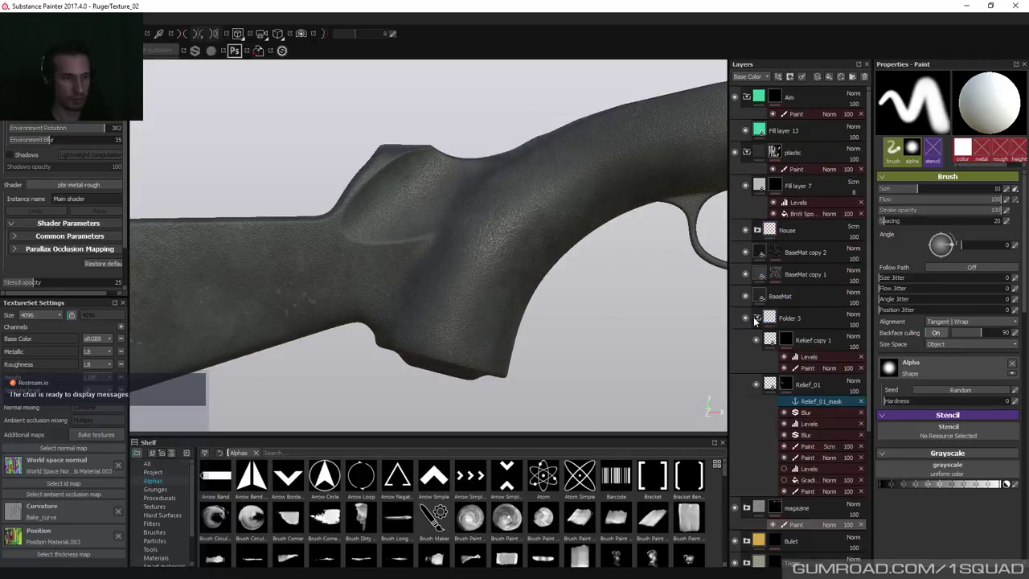
{"action": "left_click", "coordinate": [787, 342]}
{"action": "left_click", "coordinate": [787, 342], "text": "alt"}
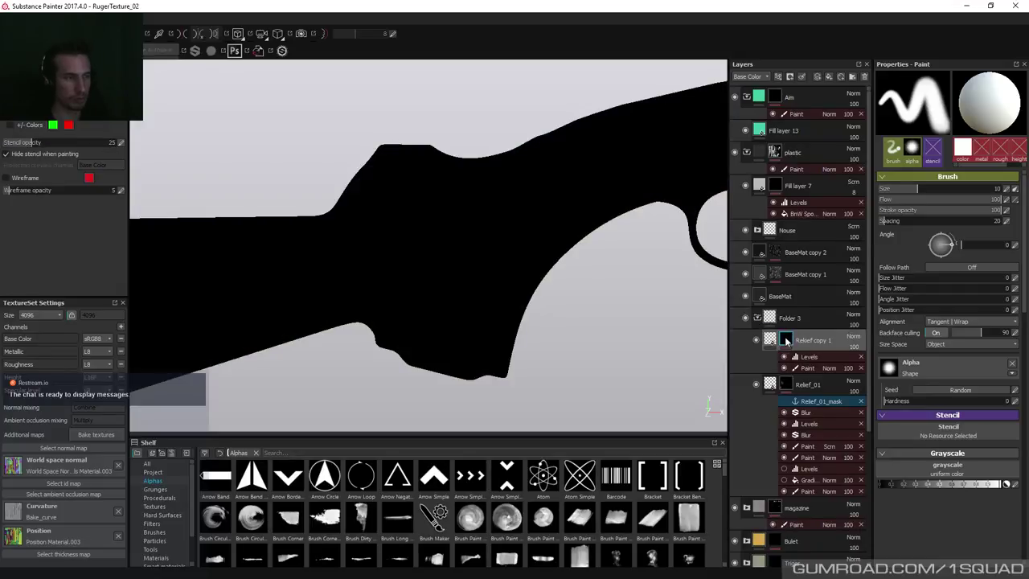
{"action": "left_click", "coordinate": [792, 318]}
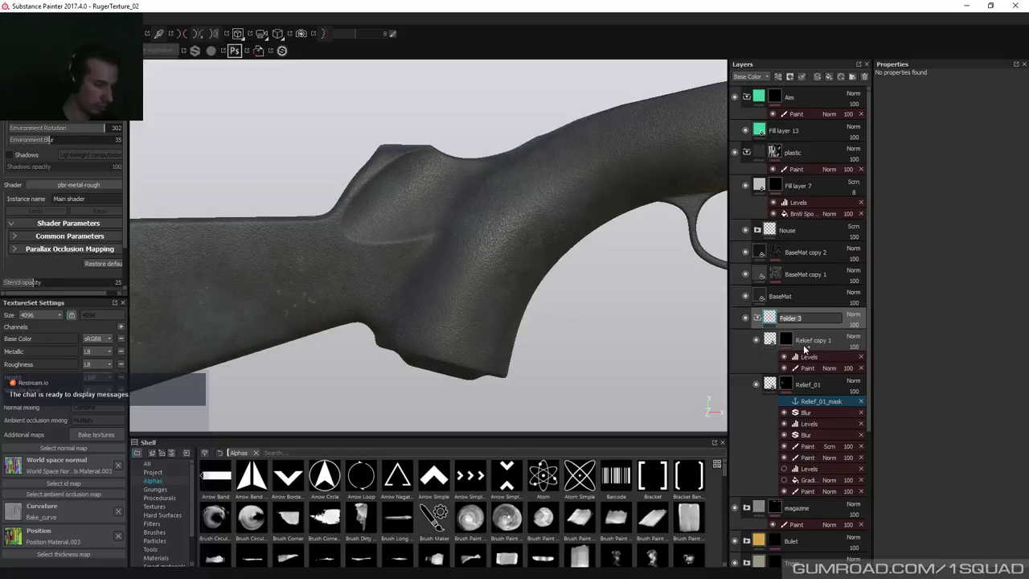
{"action": "type", "text": "Bu"}
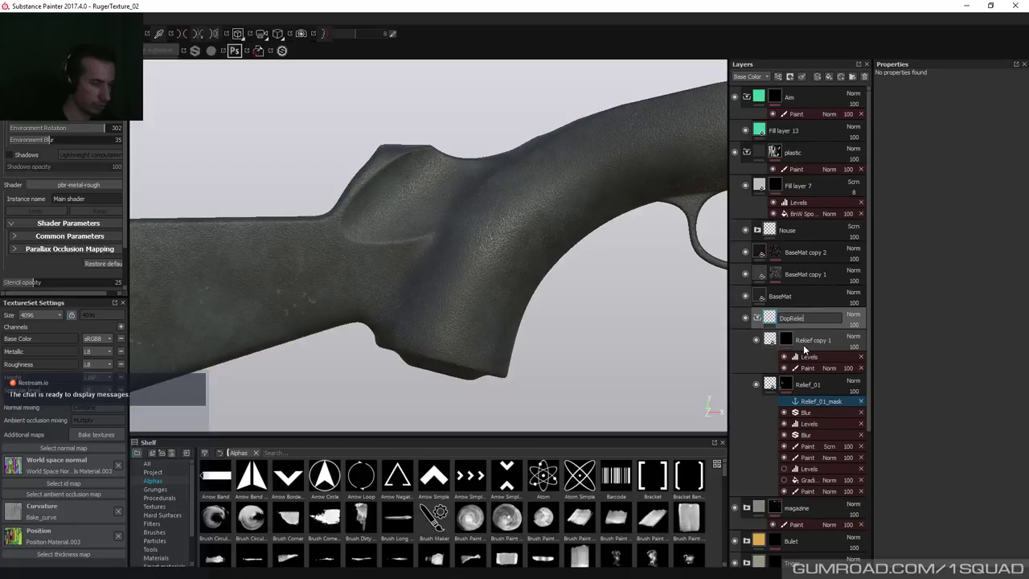
{"action": "key", "text": "Return"}
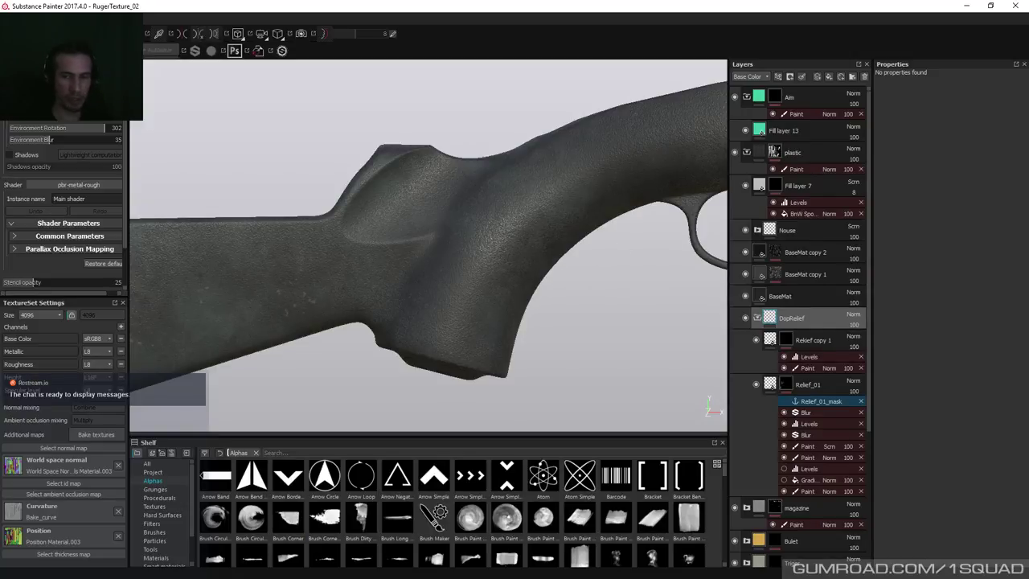
Switch to PureRef and browse the reference board around the black-stock rifle photo.
{"action": "key", "text": "alt+Tab"}
{"action": "scroll", "coordinate": [325, 288], "scroll_direction": "down", "scroll_amount": 4}
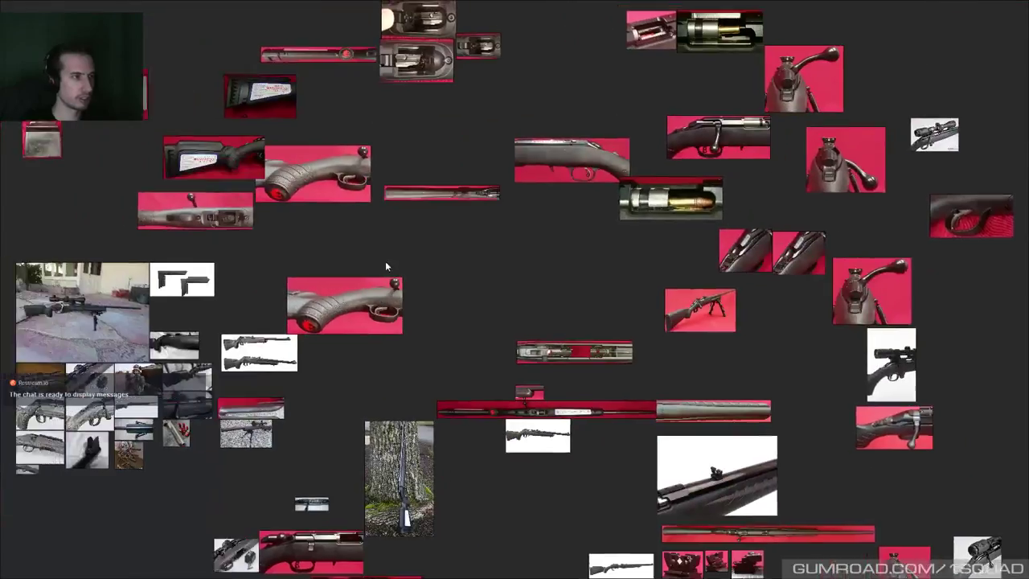
{"action": "scroll", "coordinate": [413, 185], "scroll_direction": "up", "scroll_amount": 3}
{"action": "scroll", "coordinate": [412, 185], "scroll_direction": "down", "scroll_amount": 3}
{"action": "middle_click_drag", "start_coordinate": [413, 185], "coordinate": [375, 188]}
{"action": "scroll", "coordinate": [501, 271], "scroll_direction": "up", "scroll_amount": 2}
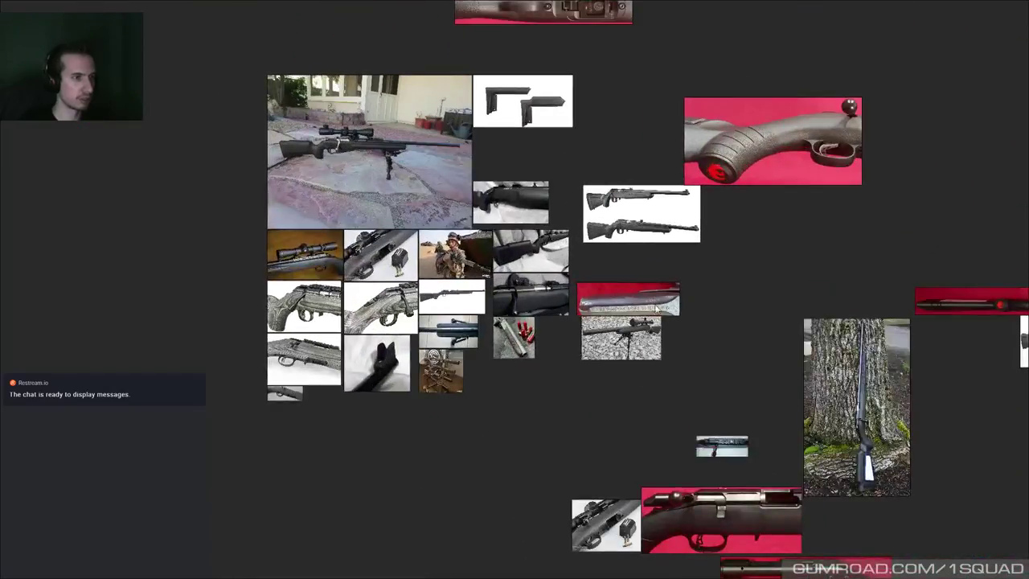
{"action": "middle_click_drag", "start_coordinate": [557, 291], "coordinate": [424, 265]}
{"action": "scroll", "coordinate": [424, 266], "scroll_direction": "up", "scroll_amount": 5}
{"action": "scroll", "coordinate": [488, 317], "scroll_direction": "up", "scroll_amount": 3}
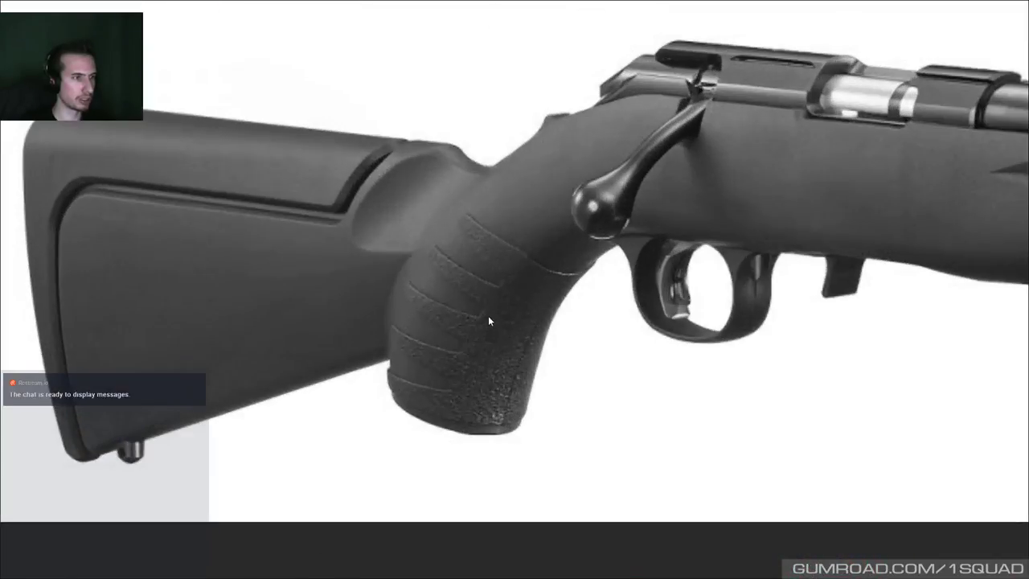
{"action": "scroll", "coordinate": [482, 317], "scroll_direction": "down", "scroll_amount": 5}
{"action": "scroll", "coordinate": [537, 228], "scroll_direction": "down", "scroll_amount": 2}
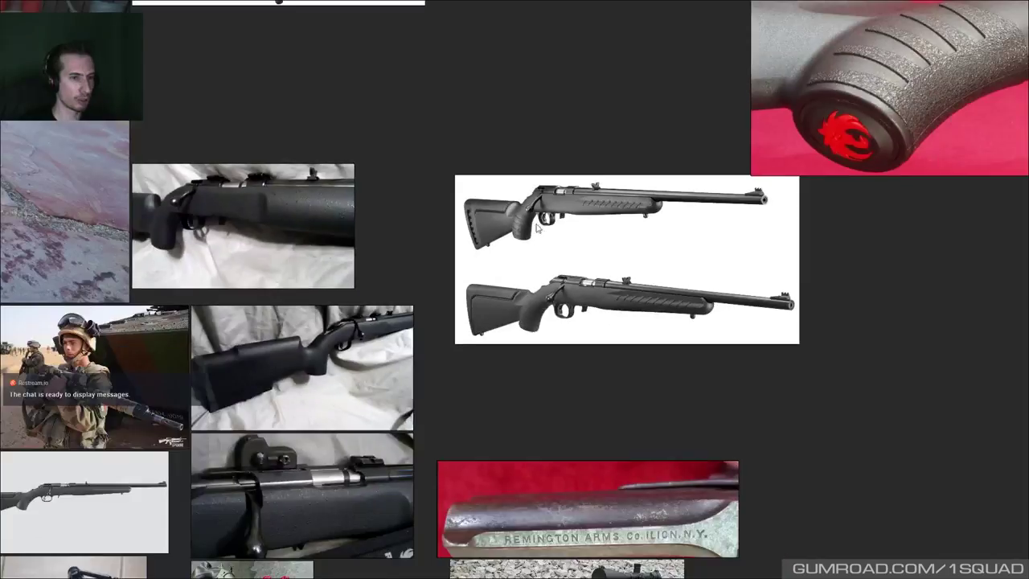
{"action": "scroll", "coordinate": [537, 228], "scroll_direction": "down", "scroll_amount": 4}
Pan across other rifle photo clusters and zoom into the Ruger two-rifle photo.
{"action": "middle_click_drag", "start_coordinate": [673, 360], "coordinate": [273, 305]}
{"action": "middle_click_drag", "start_coordinate": [645, 226], "coordinate": [490, 233]}
{"action": "scroll", "coordinate": [500, 274], "scroll_direction": "down", "scroll_amount": 3}
{"action": "middle_click_drag", "start_coordinate": [695, 440], "coordinate": [558, 367]}
{"action": "scroll", "coordinate": [466, 313], "scroll_direction": "up", "scroll_amount": 10}
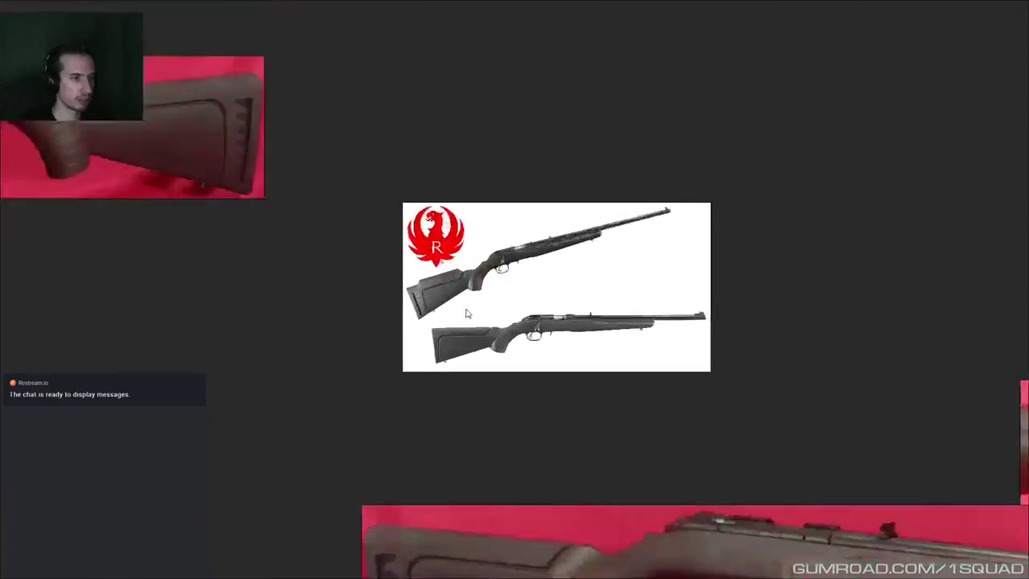
{"action": "scroll", "coordinate": [558, 392], "scroll_direction": "up", "scroll_amount": 2}
{"action": "scroll", "coordinate": [554, 377], "scroll_direction": "down", "scroll_amount": 4}
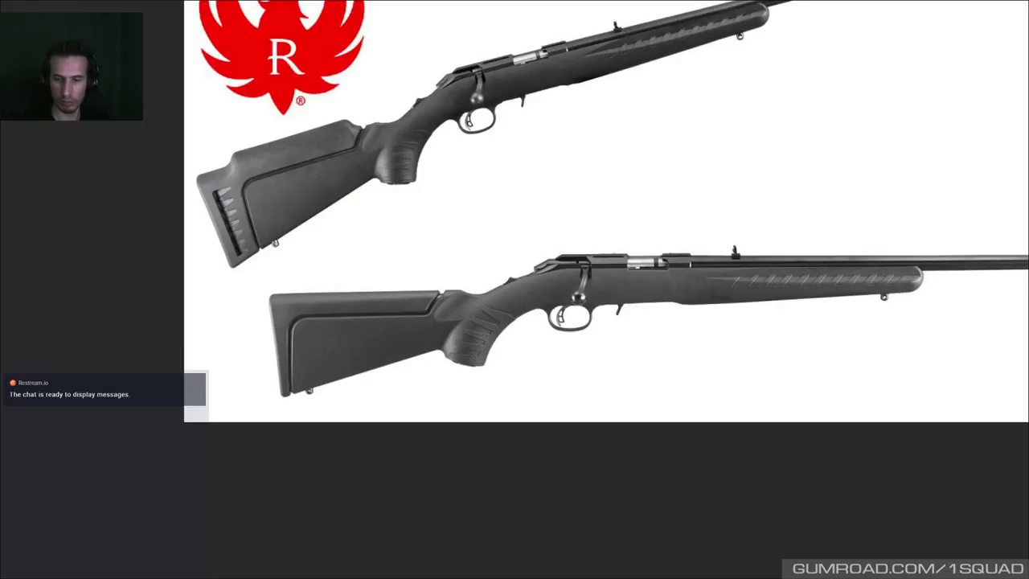
Back in Painter, add a new fill layer above the Relief copy 1 layer.
{"action": "key", "text": "alt+Tab"}
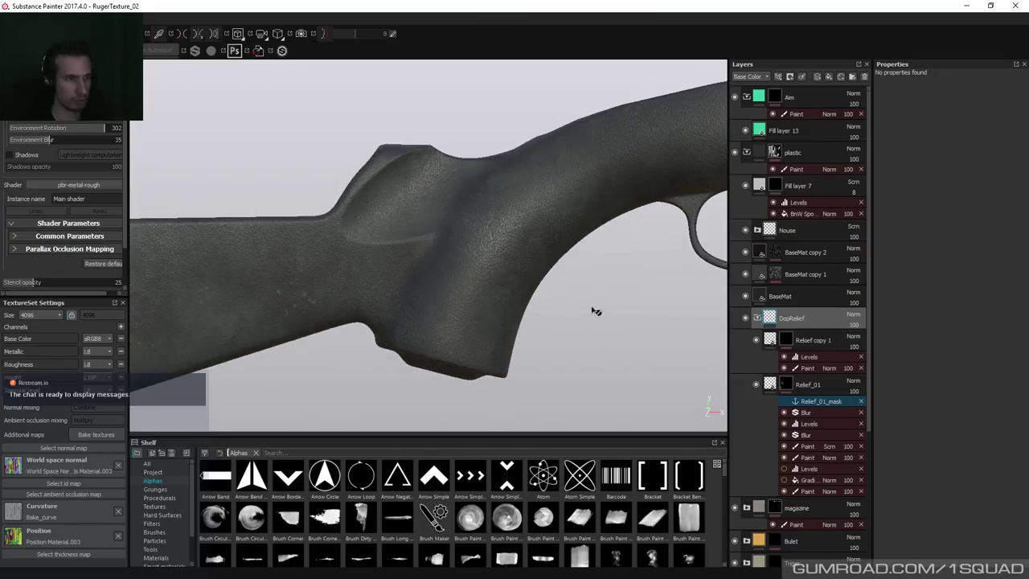
{"action": "left_click", "coordinate": [280, 34]}
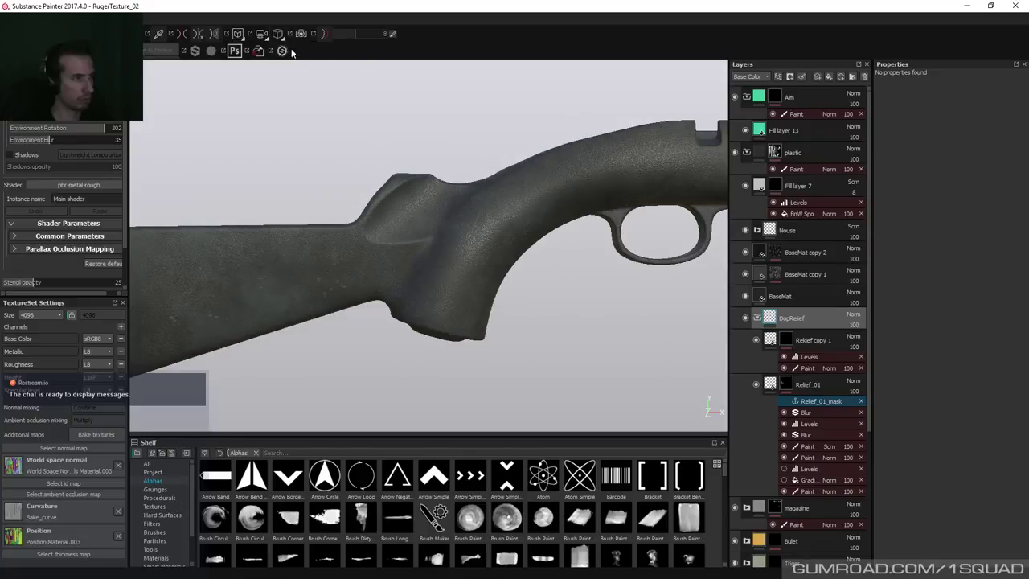
{"action": "mouse_move", "coordinate": [416, 153]}
{"action": "left_mouse_down", "text": "alt"}
{"action": "mouse_move", "coordinate": [614, 292]}
{"action": "mouse_move", "coordinate": [482, 269]}
{"action": "mouse_move", "coordinate": [509, 262]}
{"action": "mouse_move", "coordinate": [543, 284]}
{"action": "mouse_move", "coordinate": [650, 264]}
{"action": "mouse_move", "coordinate": [691, 273]}
{"action": "left_mouse_up", "text": "alt"}
{"action": "left_click", "coordinate": [811, 340]}
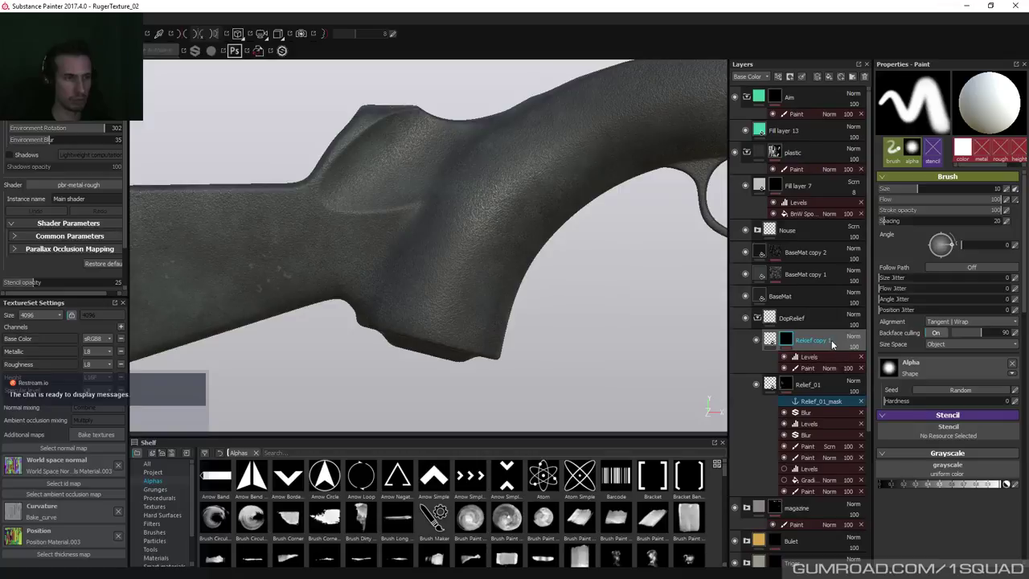
{"action": "left_click", "coordinate": [829, 77]}
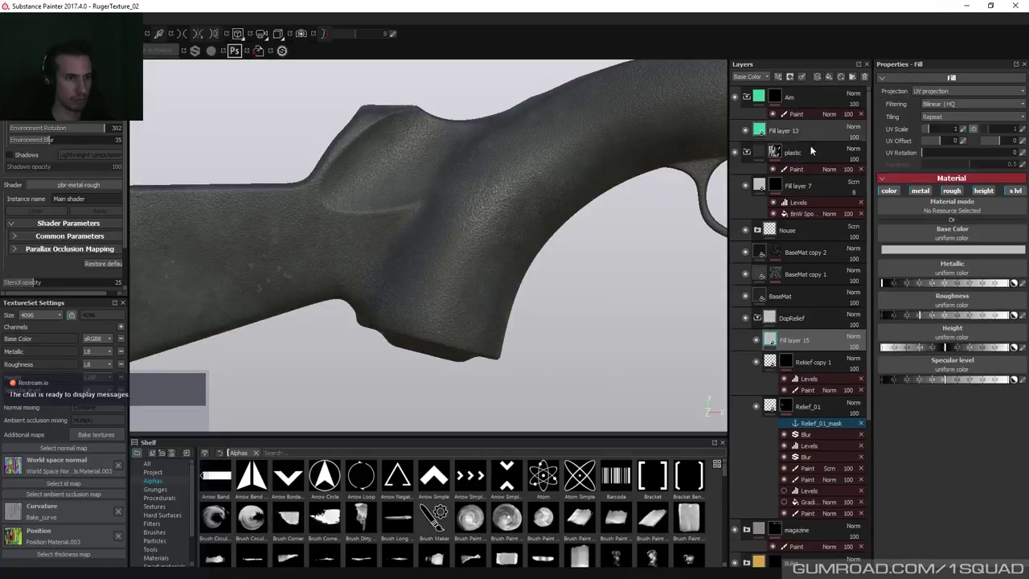
Name the new fill layer Relief_01 by pasting the copied name.
{"action": "double_click", "coordinate": [796, 340]}
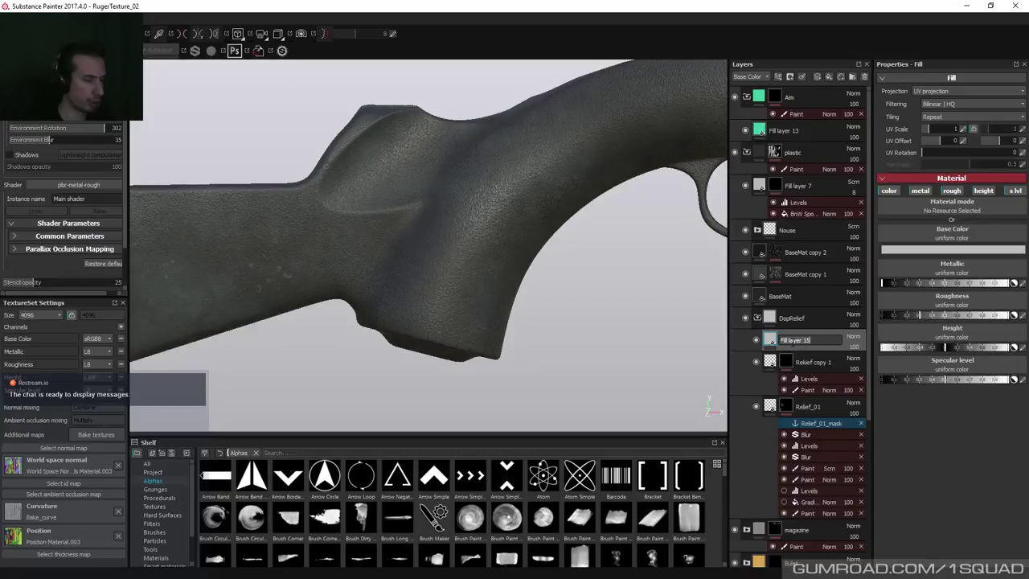
{"action": "double_click", "coordinate": [810, 406]}
{"action": "key", "text": "ctrl+c"}
{"action": "double_click", "coordinate": [802, 341]}
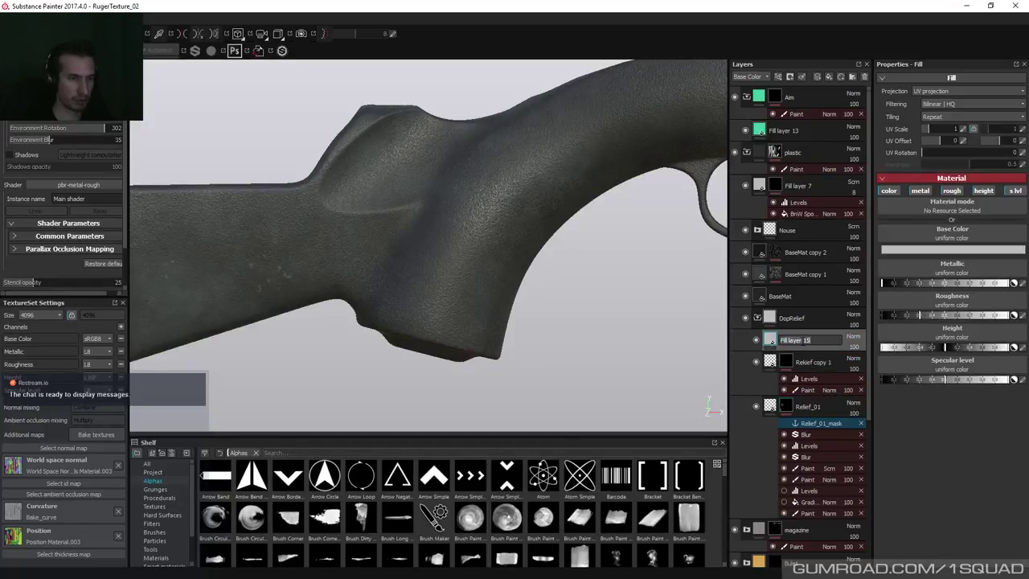
{"action": "key", "text": "ctrl+v"}
Rename the Relief copy 1 layer to the pasted Relief_01 name with '_0' appended.
{"action": "double_click", "coordinate": [806, 364]}
{"action": "key", "text": "ctrl+v"}
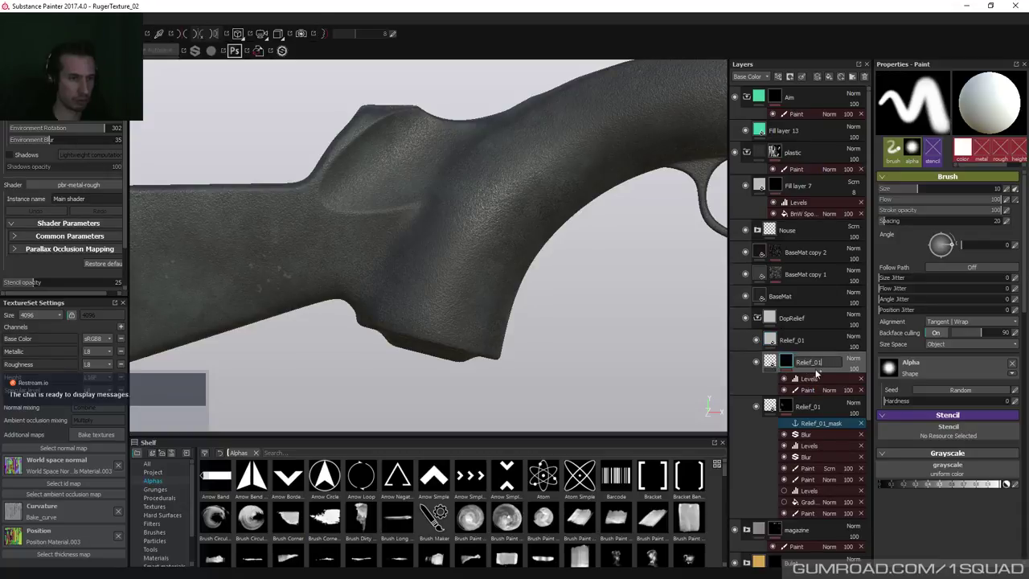
{"action": "type", "text": "_"}
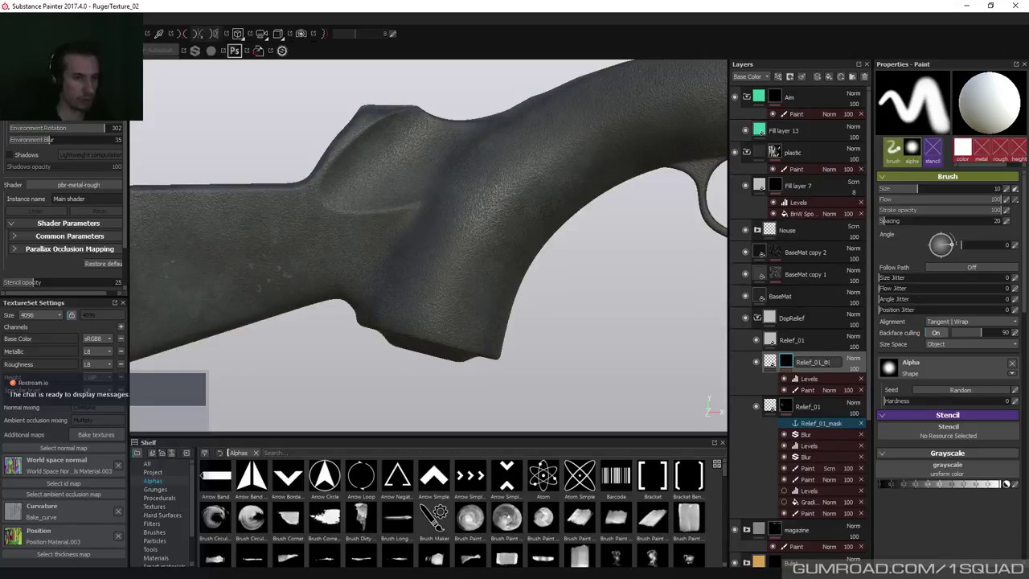
{"action": "type", "text": "0"}
{"action": "key", "text": "Return"}
{"action": "left_click", "coordinate": [804, 340]}
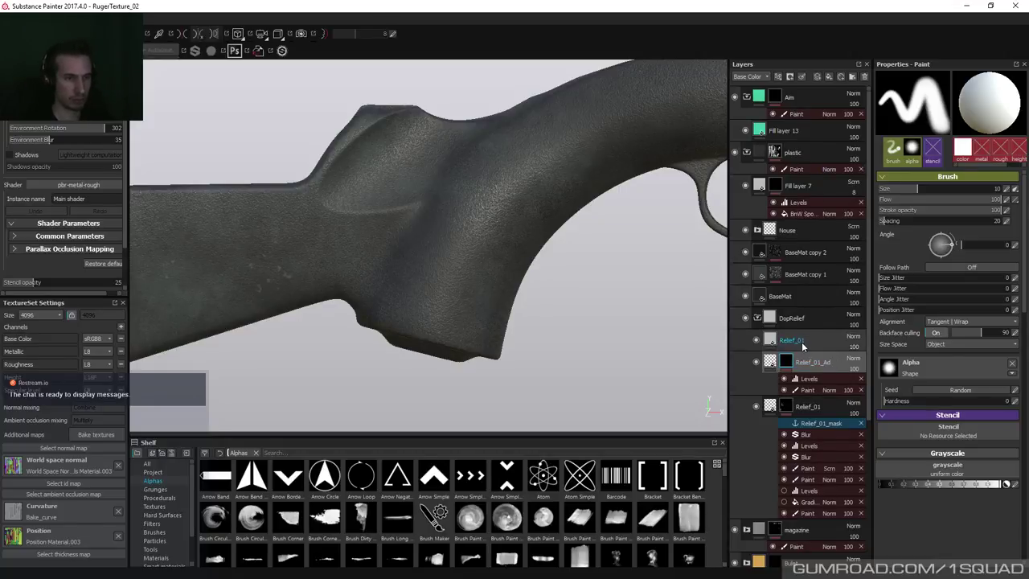
{"action": "double_click", "coordinate": [804, 340]}
Change the fill layer's name from Relief_01 to Relief_02.
{"action": "key", "text": "BackSpace"}
{"action": "type", "text": "2"}
{"action": "key", "text": "Return"}
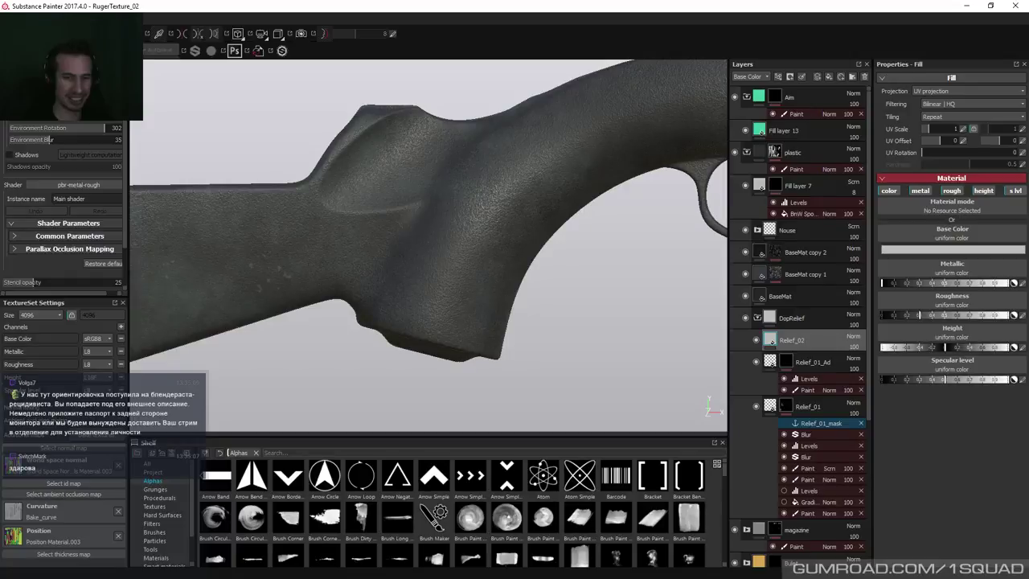
Orbit around the stock's butt end, pistol grip and trigger guard to check the relief.
{"action": "middle_click_drag", "start_coordinate": [609, 216], "coordinate": [544, 232]}
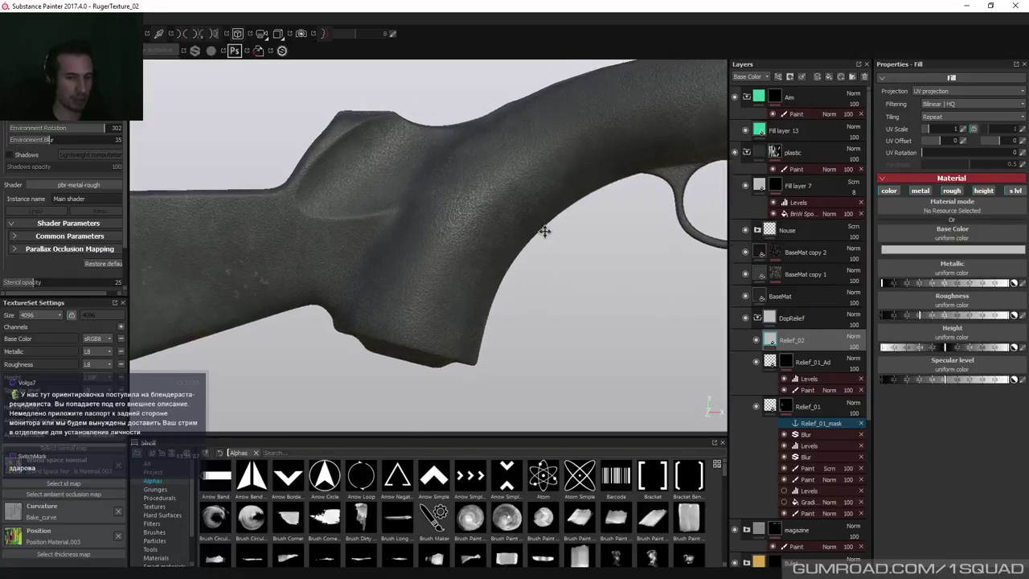
{"action": "left_click_drag", "start_coordinate": [544, 231], "coordinate": [404, 308], "text": "alt"}
{"action": "middle_click_drag", "start_coordinate": [404, 308], "coordinate": [293, 251], "text": "alt"}
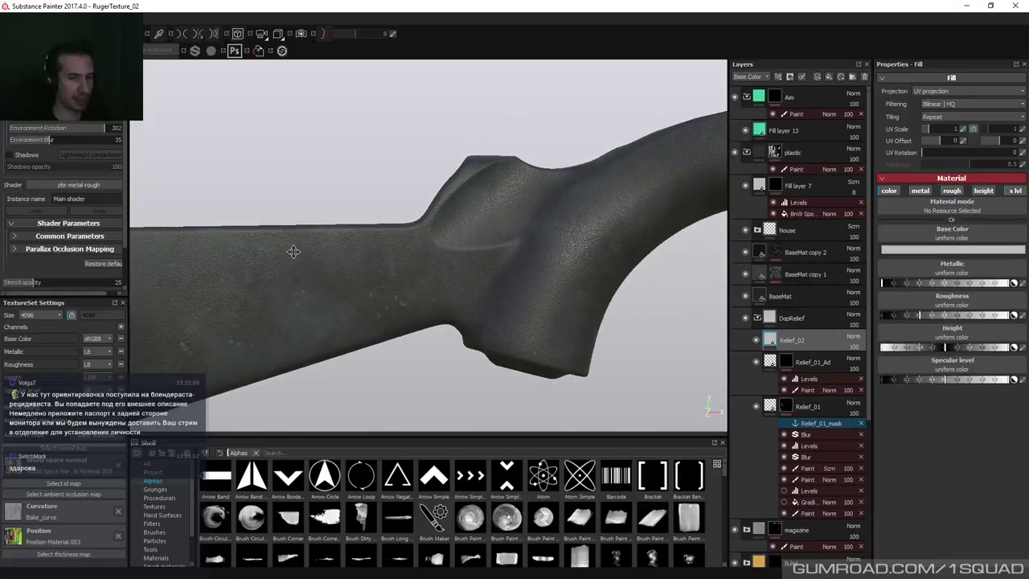
{"action": "left_click_drag", "start_coordinate": [293, 252], "coordinate": [419, 233], "text": "alt"}
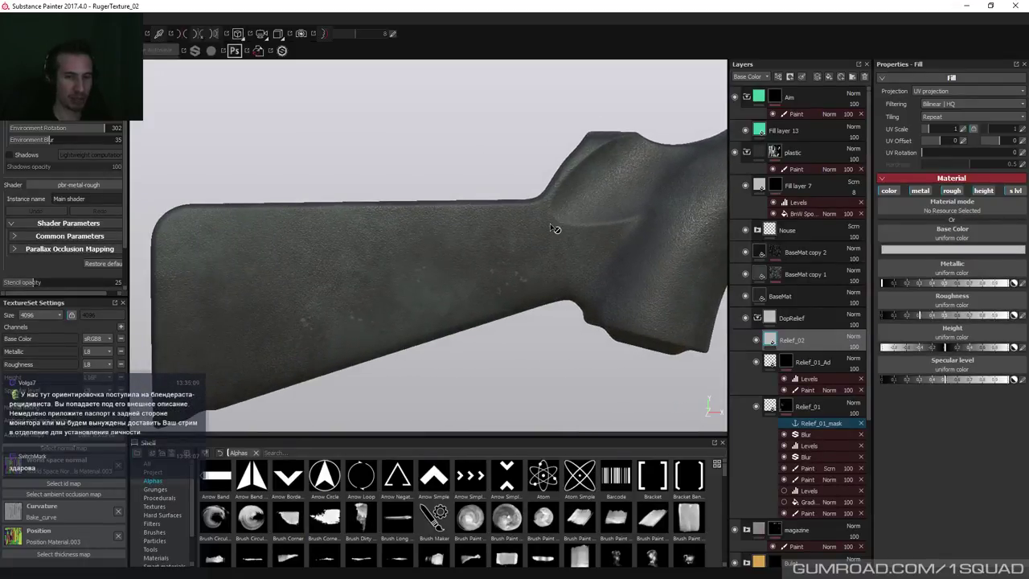
{"action": "left_click_drag", "start_coordinate": [401, 267], "coordinate": [301, 229], "text": "alt"}
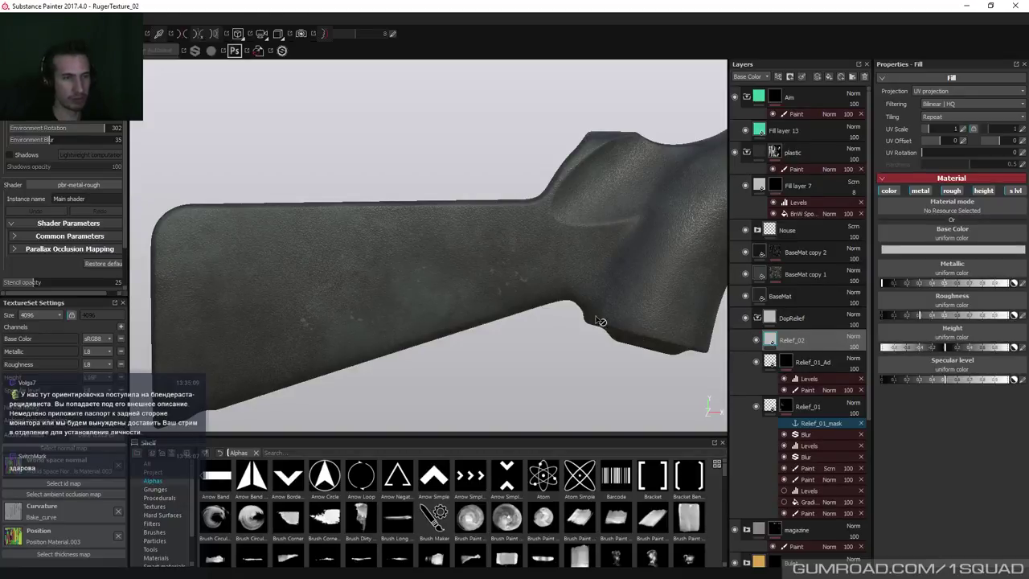
{"action": "left_click_drag", "start_coordinate": [666, 320], "coordinate": [443, 350], "text": "alt"}
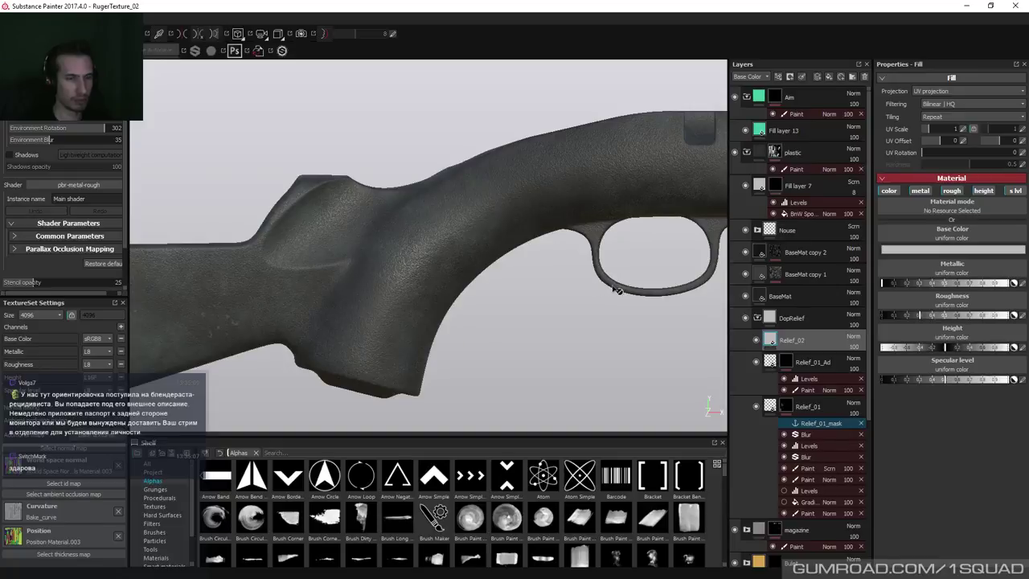
Disable color, metal, rough and s lvl on the Relief_02 fill and set its height to 0.1.
{"action": "left_click", "coordinate": [488, 250]}
{"action": "right_click", "coordinate": [802, 343]}
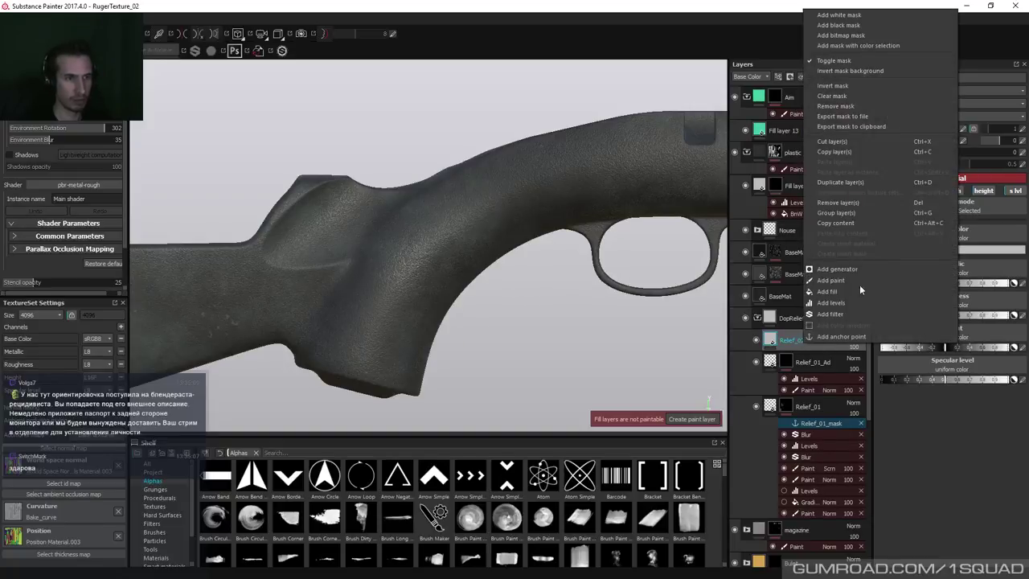
{"action": "left_click", "coordinate": [886, 307]}
{"action": "left_click", "coordinate": [889, 191]}
{"action": "left_click", "coordinate": [920, 191]}
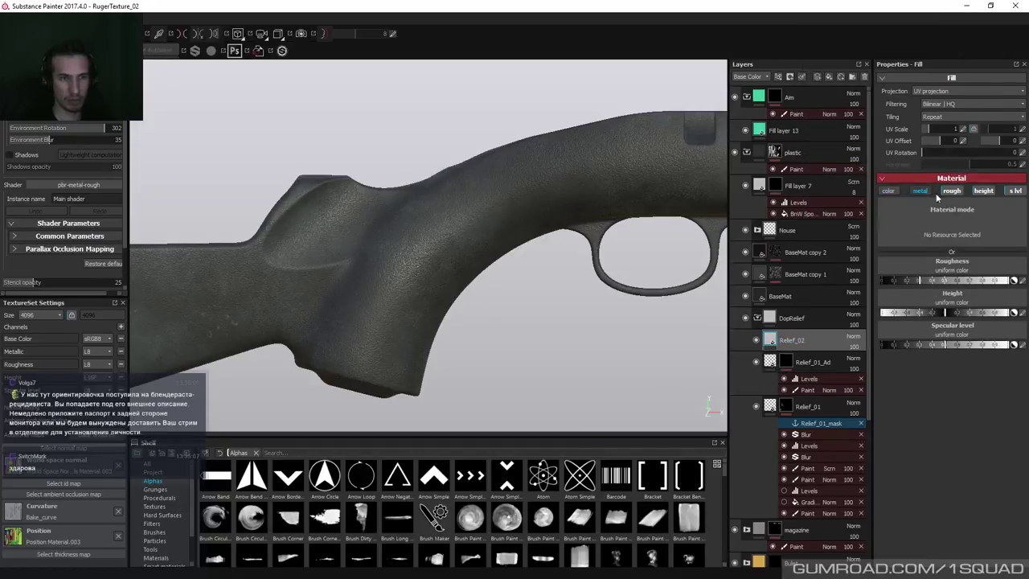
{"action": "left_click", "coordinate": [951, 190]}
{"action": "left_click", "coordinate": [1014, 190]}
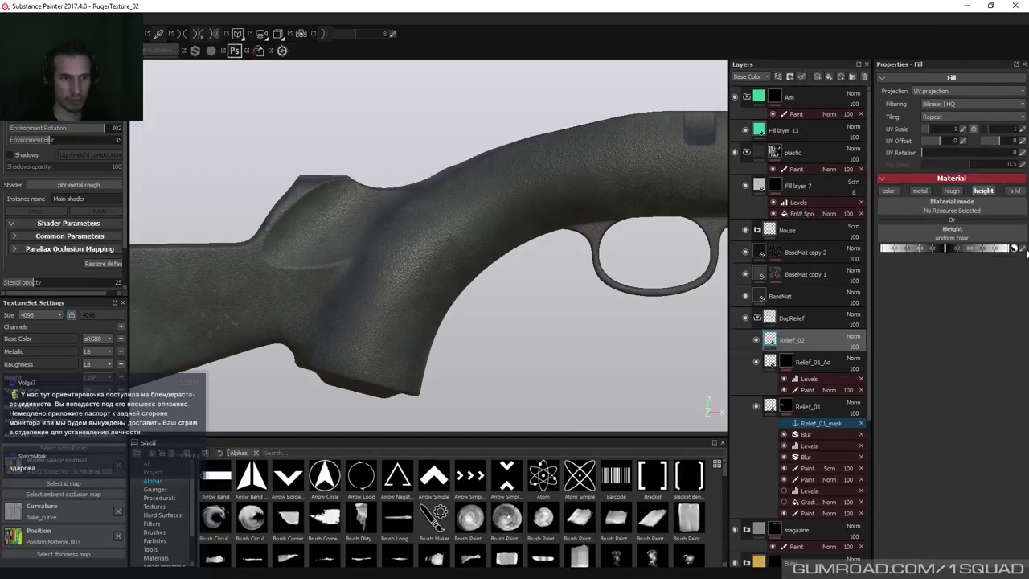
{"action": "double_click", "coordinate": [1001, 247]}
{"action": "type", "text": "0.1"}
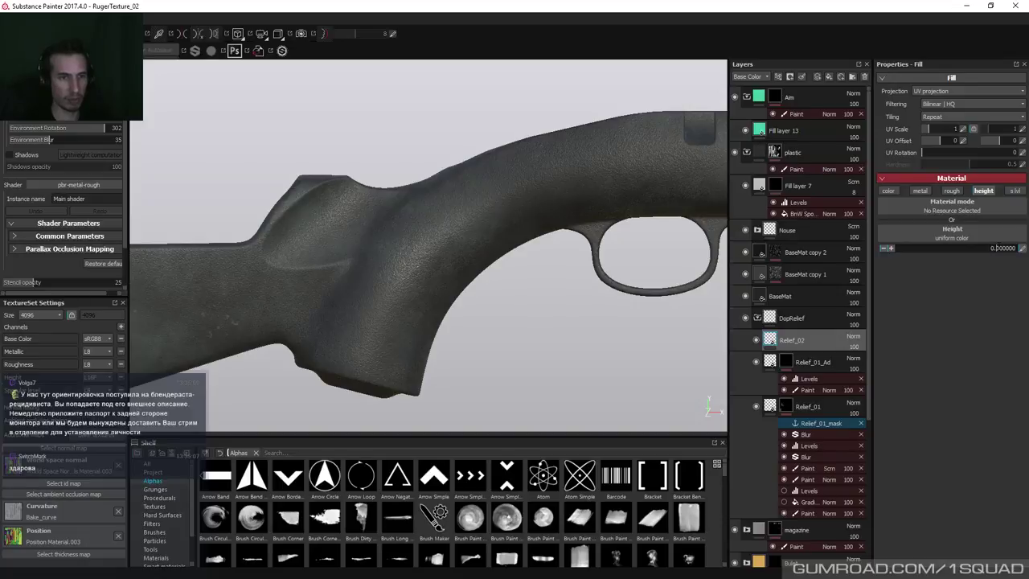
{"action": "key", "text": "Return"}
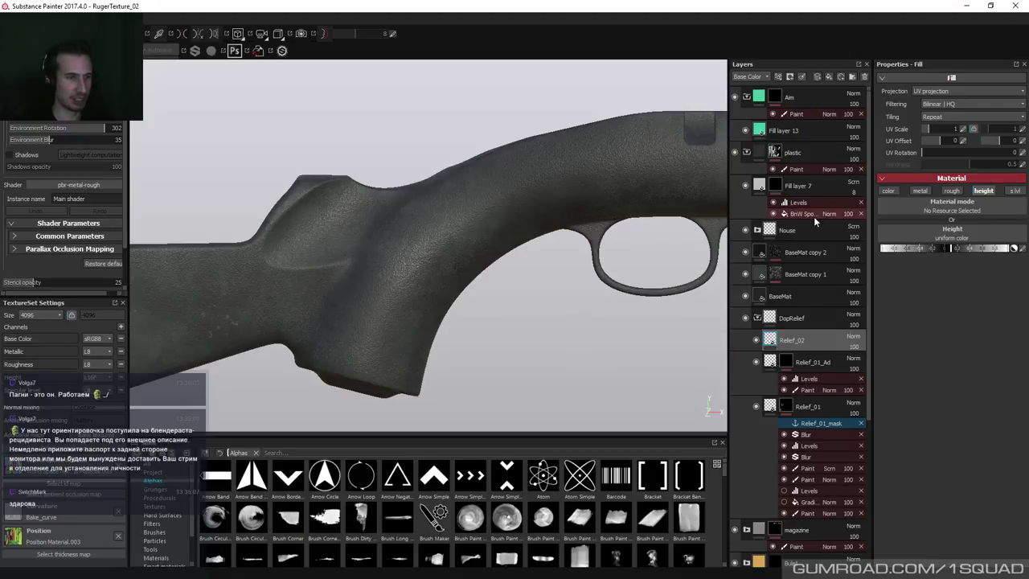
Add a paint layer to the Relief_02 layer's mask.
{"action": "right_click", "coordinate": [803, 341]}
{"action": "left_click", "coordinate": [804, 342]}
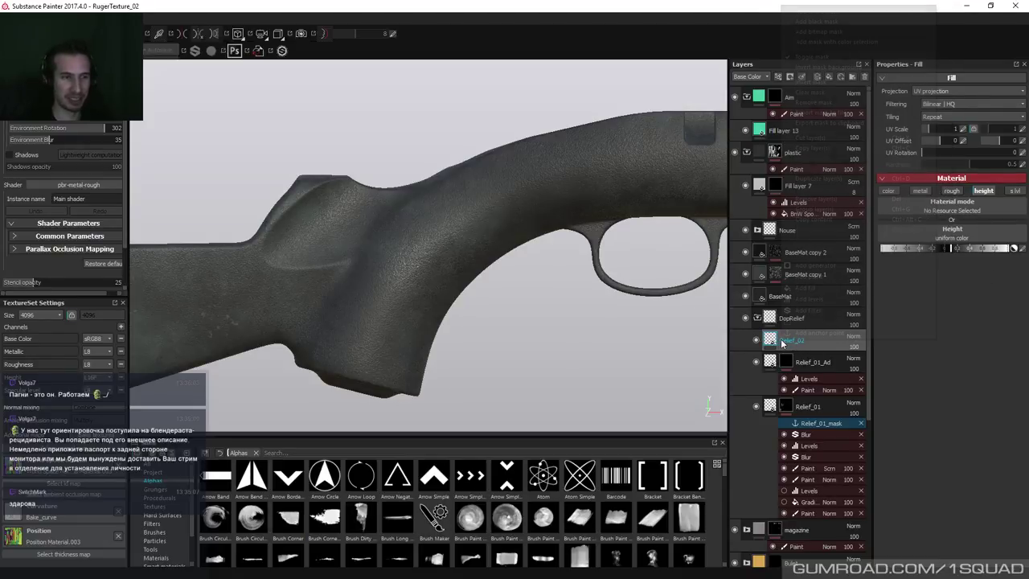
{"action": "right_click", "coordinate": [803, 342]}
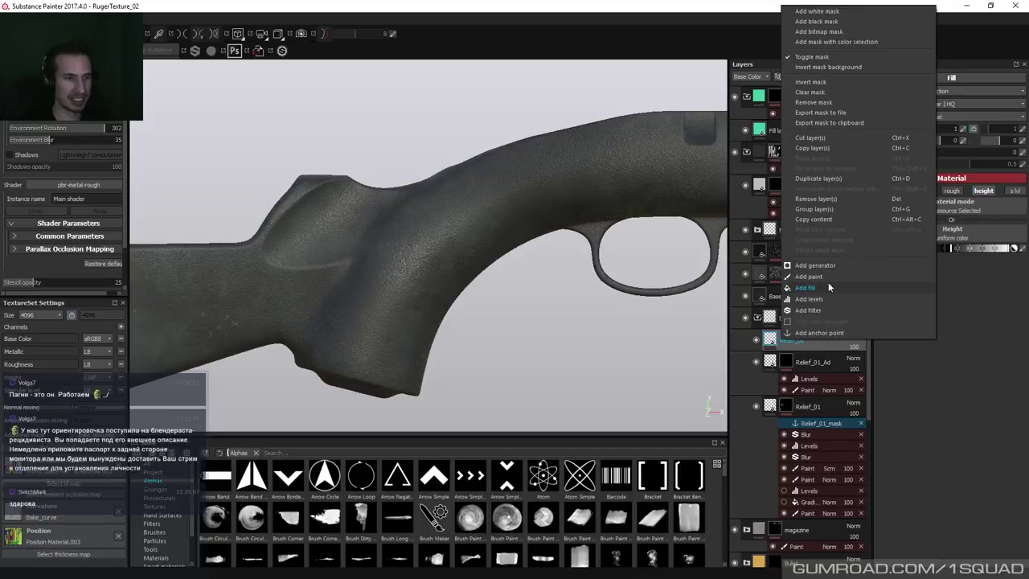
{"action": "left_click", "coordinate": [788, 339]}
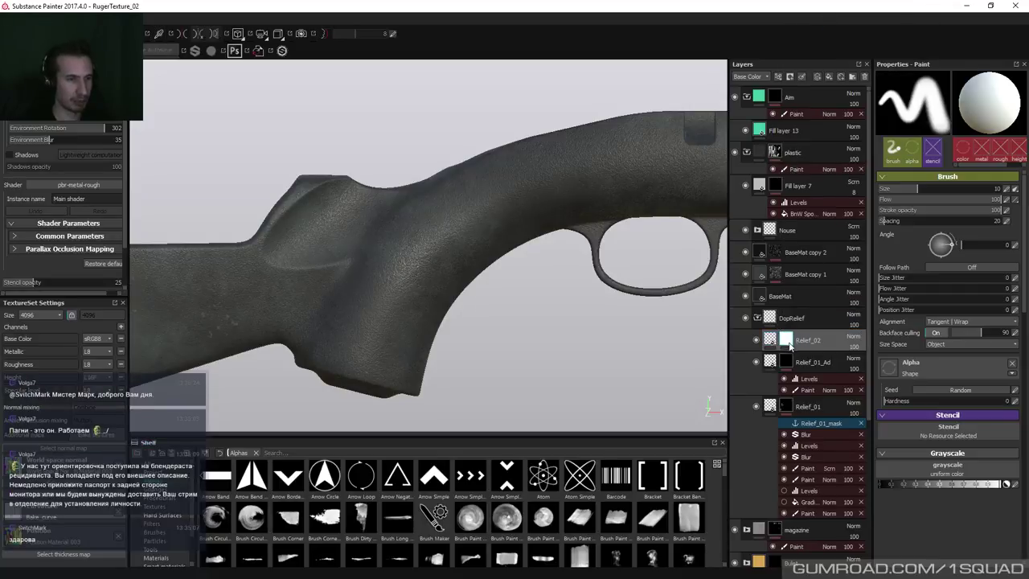
{"action": "right_click", "coordinate": [788, 338]}
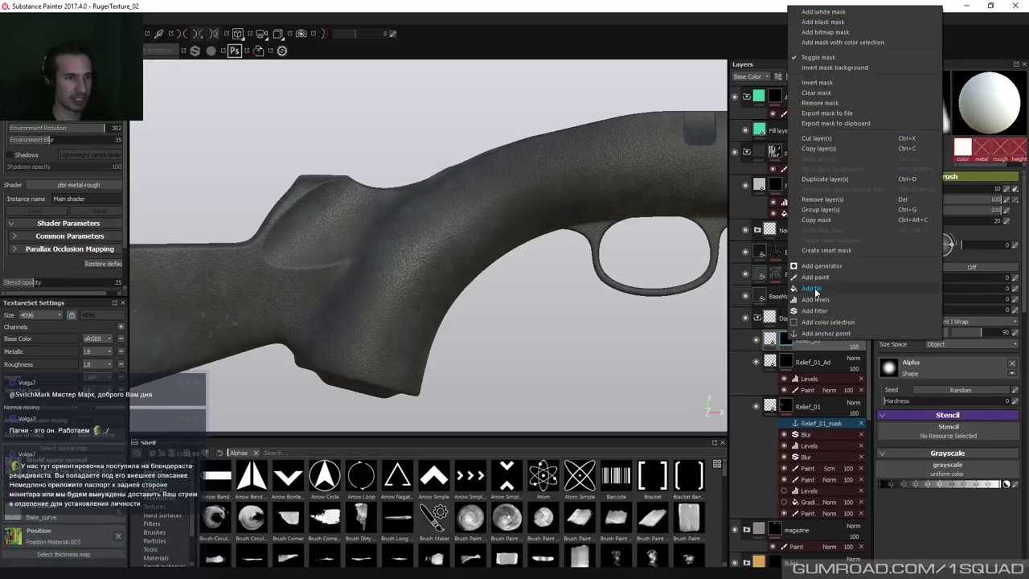
{"action": "left_click", "coordinate": [814, 277]}
Shrink the mask-painting brush from 2.45 down to size 1.35.
{"action": "left_click_drag", "start_coordinate": [322, 241], "coordinate": [437, 276], "text": "alt"}
{"action": "mouse_move", "coordinate": [436, 276]}
{"action": "right_mouse_down", "text": "ctrl"}
{"action": "mouse_move", "coordinate": [445, 274]}
{"action": "mouse_move", "coordinate": [436, 322]}
{"action": "mouse_move", "coordinate": [420, 340]}
{"action": "mouse_move", "coordinate": [350, 354]}
{"action": "right_mouse_up", "text": "ctrl"}
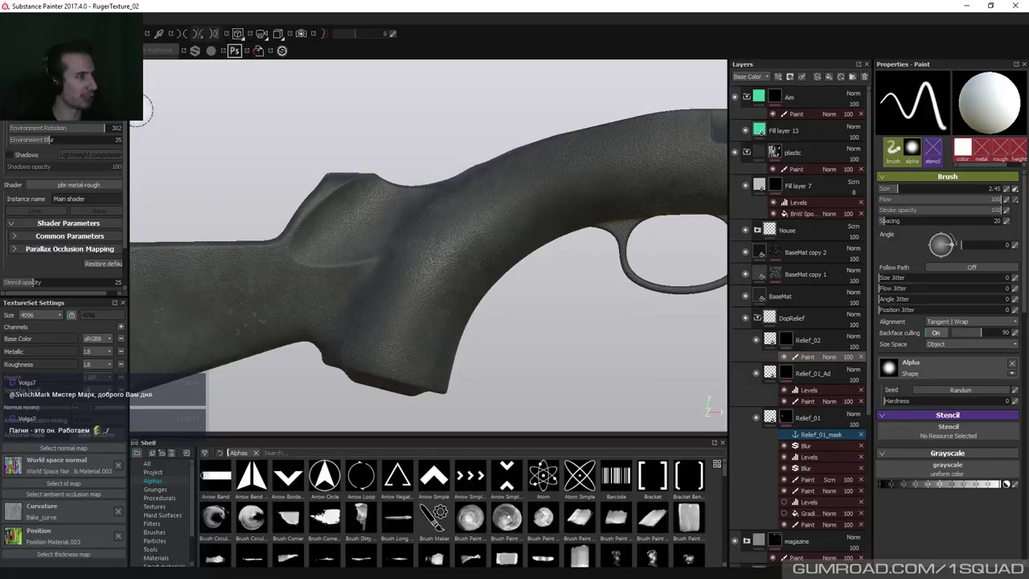
{"action": "left_click_drag", "start_coordinate": [128, 337], "coordinate": [141, 337]}
{"action": "right_click_drag", "start_coordinate": [542, 261], "coordinate": [533, 262], "text": "ctrl"}
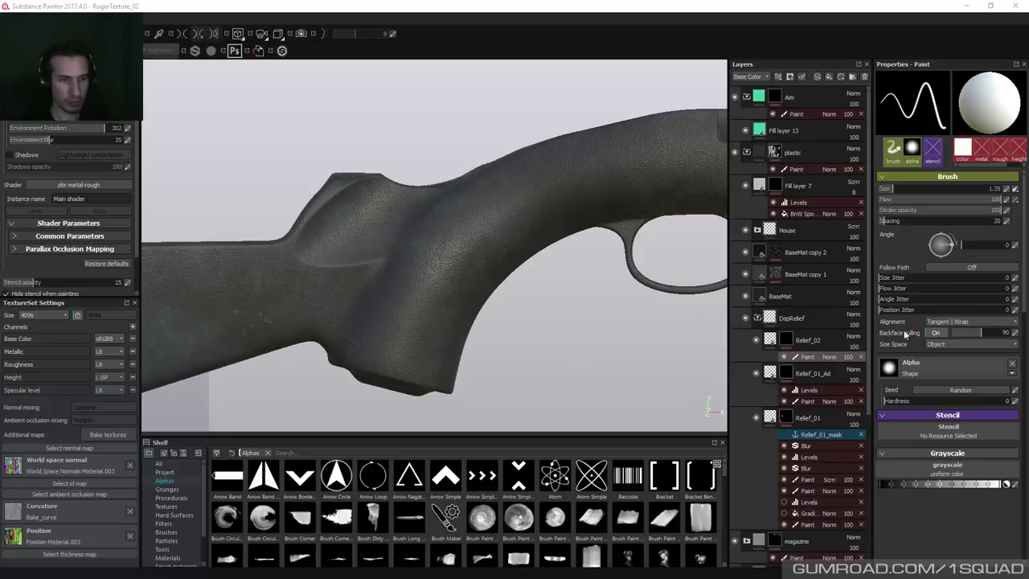
Set the brush to Camera alignment, hardness 0.95, size 1.85 and tight spacing.
{"action": "left_click", "coordinate": [956, 321]}
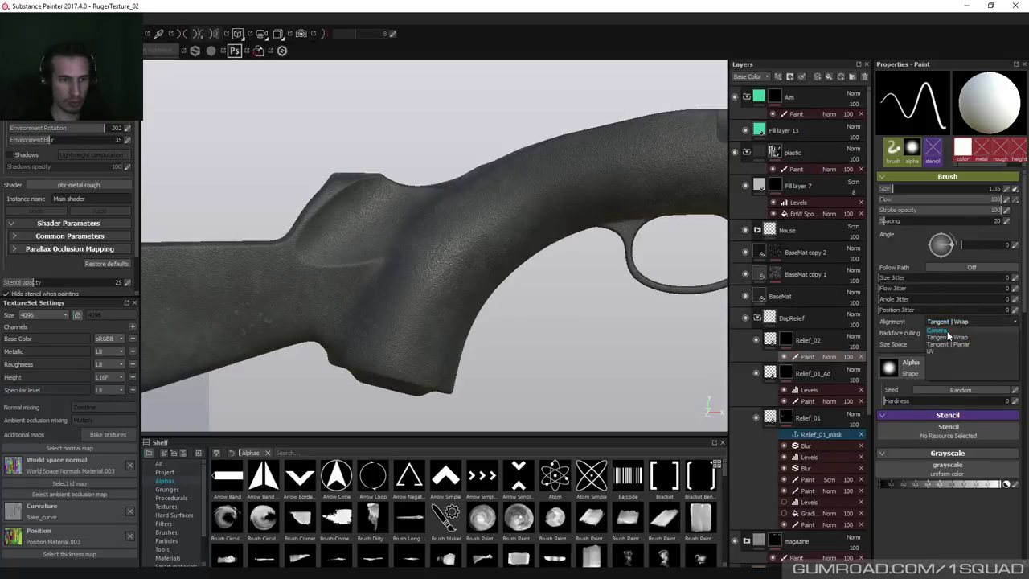
{"action": "left_click", "coordinate": [938, 330]}
{"action": "right_click_drag", "start_coordinate": [420, 286], "coordinate": [577, 318], "text": "ctrl"}
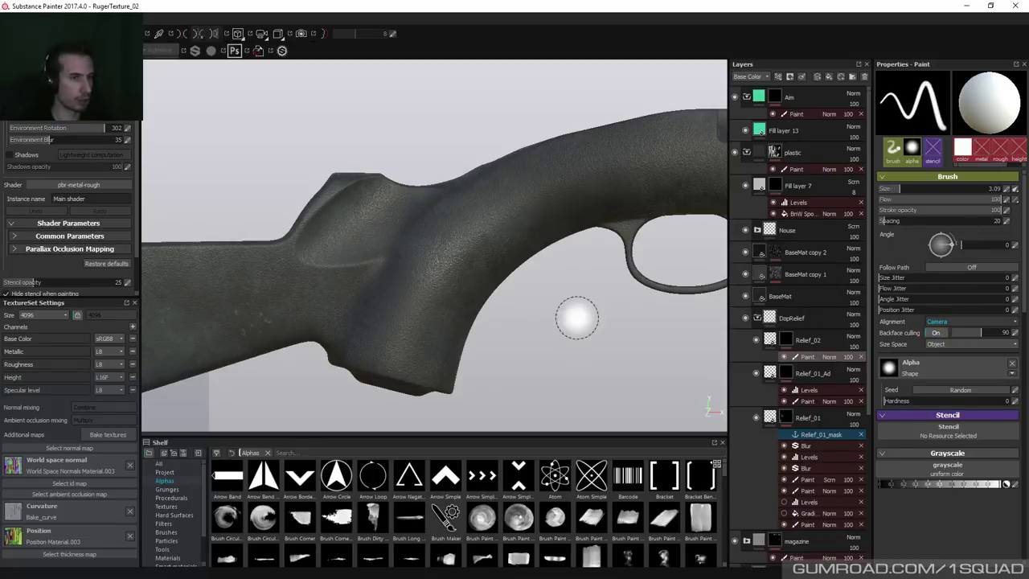
{"action": "left_click_drag", "start_coordinate": [965, 401], "coordinate": [1008, 409]}
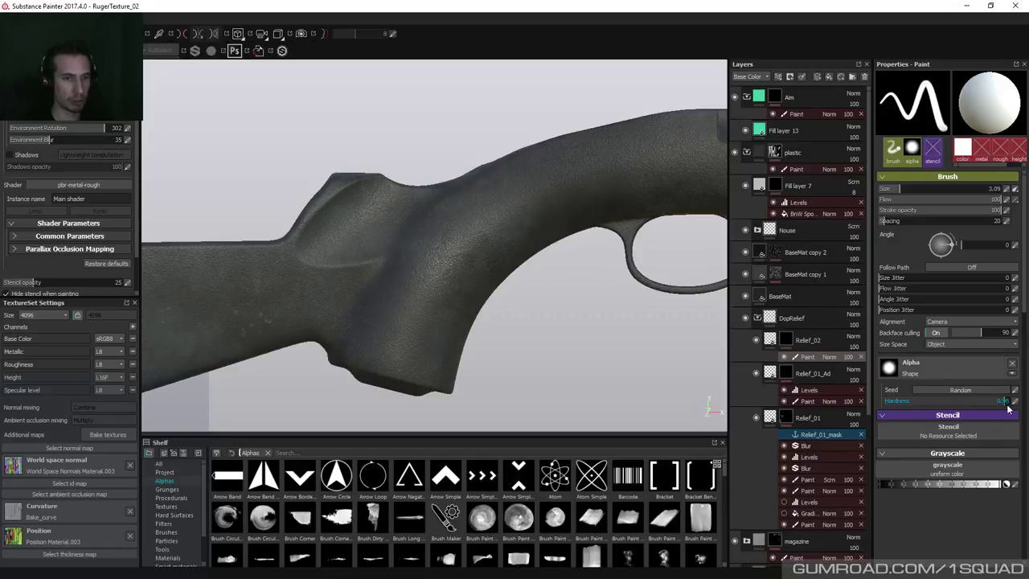
{"action": "key", "text": "["}
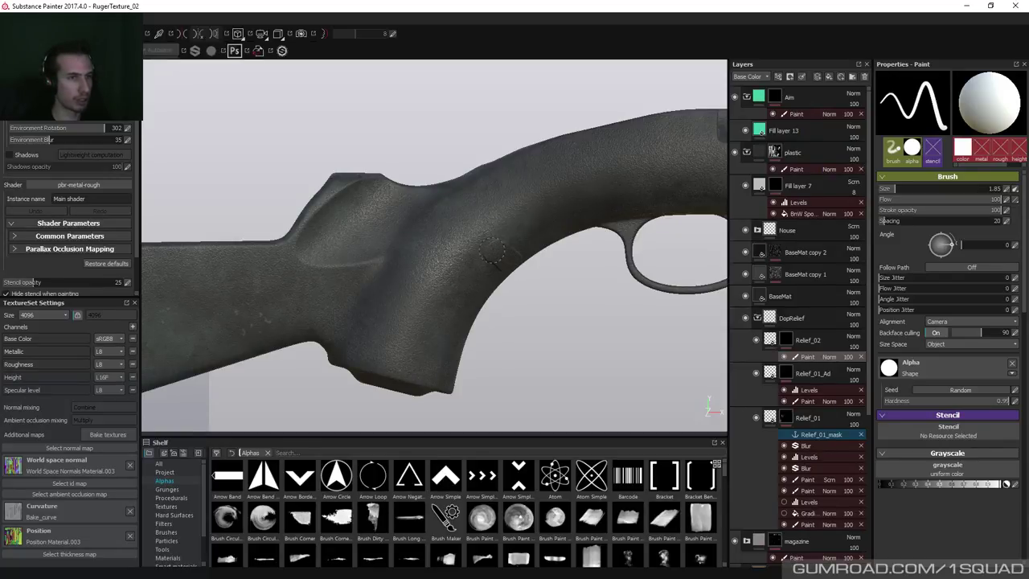
{"action": "mouse_move", "coordinate": [901, 222]}
{"action": "left_mouse_down"}
{"action": "mouse_move", "coordinate": [1023, 228]}
{"action": "mouse_move", "coordinate": [884, 222]}
{"action": "left_mouse_up"}
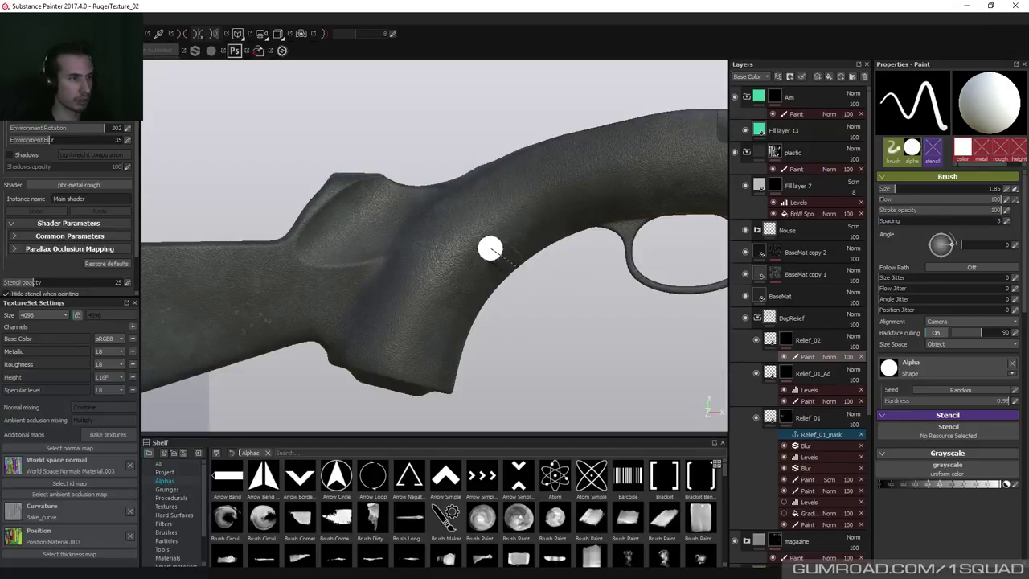
Paint a curved relief line down the grip edge, checking the Ruger reference photos.
{"action": "left_click", "coordinate": [491, 248]}
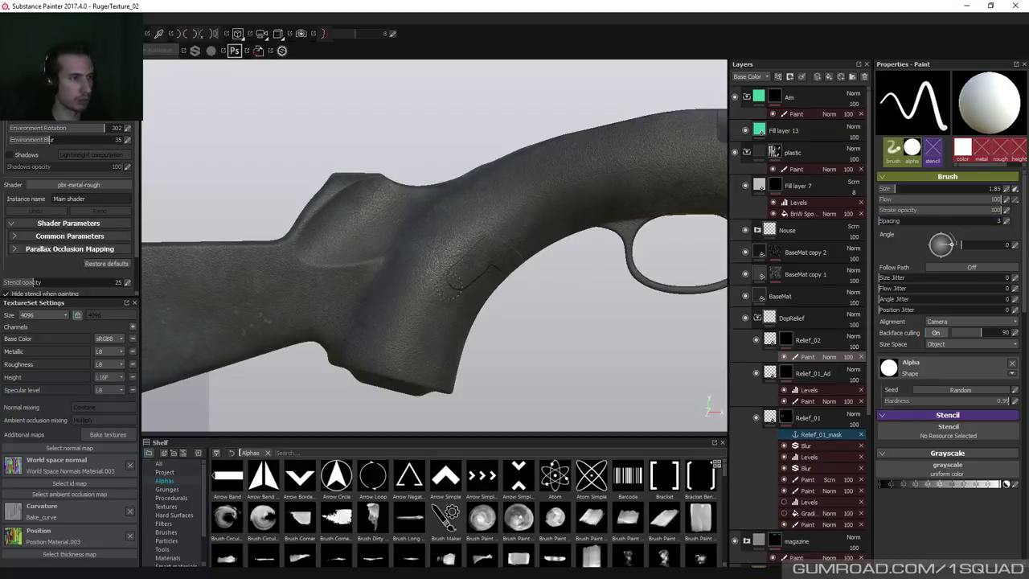
{"action": "left_click_drag", "start_coordinate": [417, 344], "coordinate": [402, 358]}
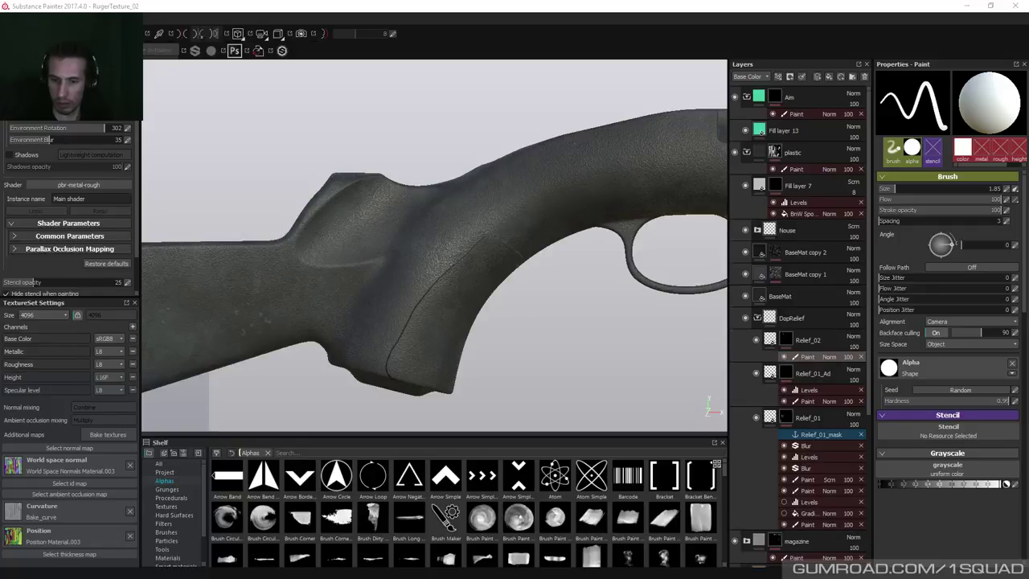
{"action": "key", "text": "alt+Tab"}
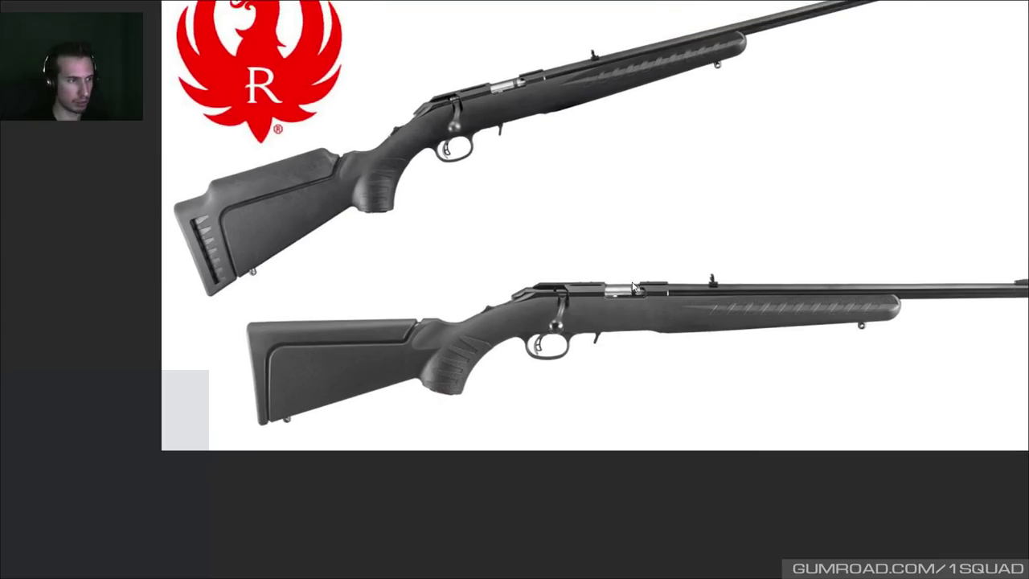
{"action": "key", "text": "alt+Tab"}
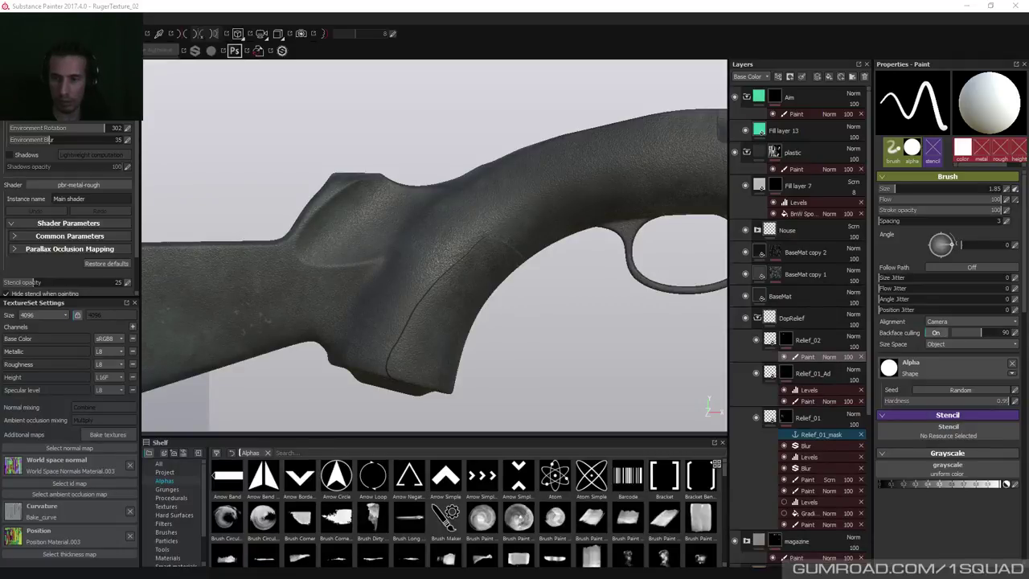
{"action": "key", "text": "alt+Tab"}
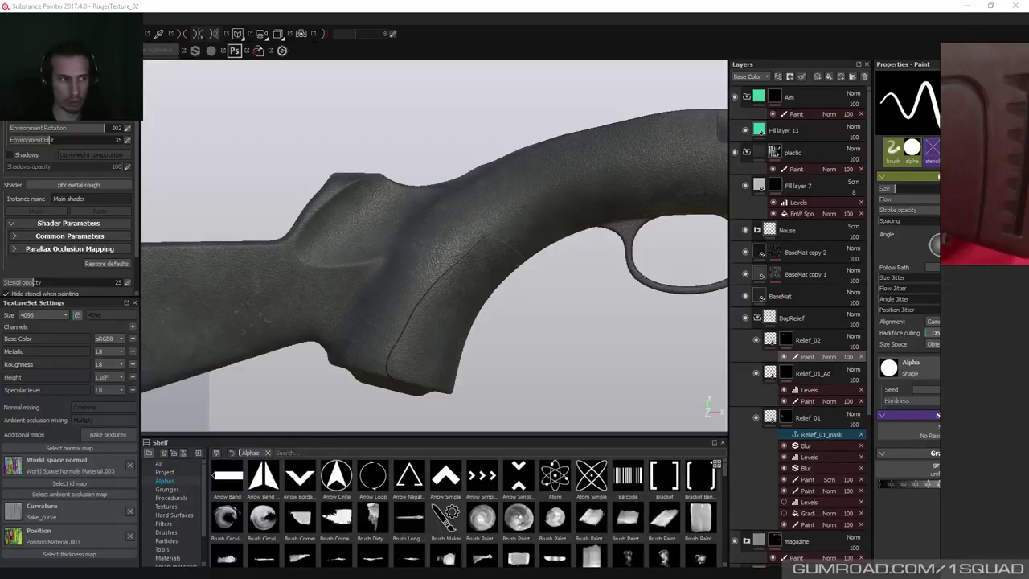
{"action": "key", "text": "alt+Tab"}
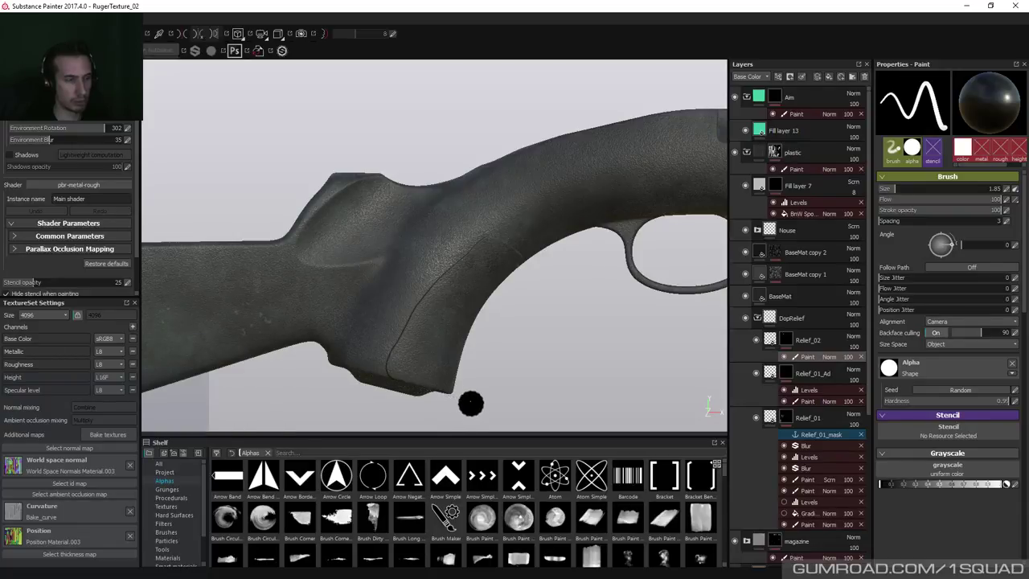
Paint a short stroke along the grip's lower edge and shrink the brush to 1.35.
{"action": "left_click", "coordinate": [419, 389], "text": "shift"}
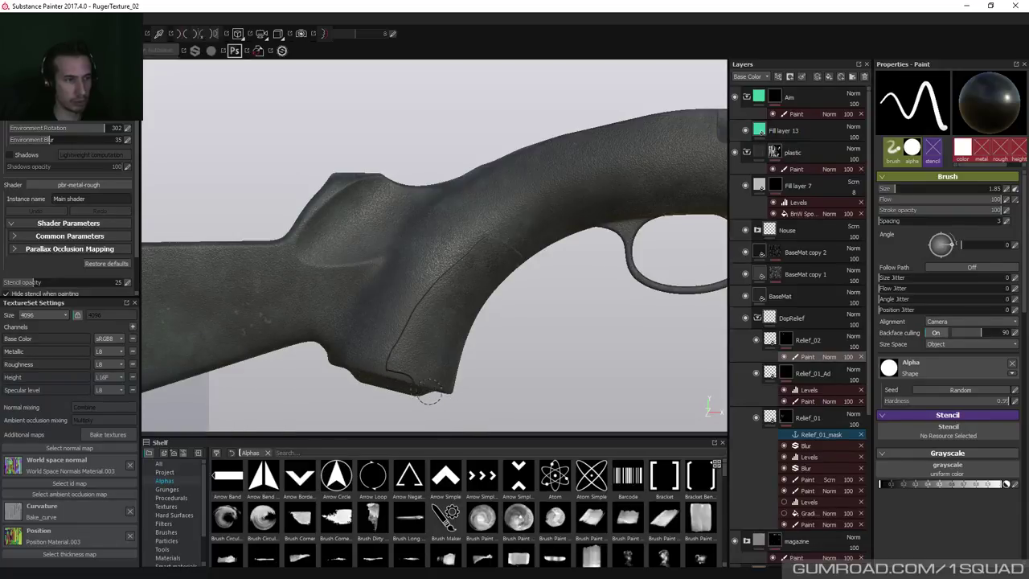
{"action": "right_click_drag", "start_coordinate": [437, 397], "coordinate": [409, 380], "text": "ctrl"}
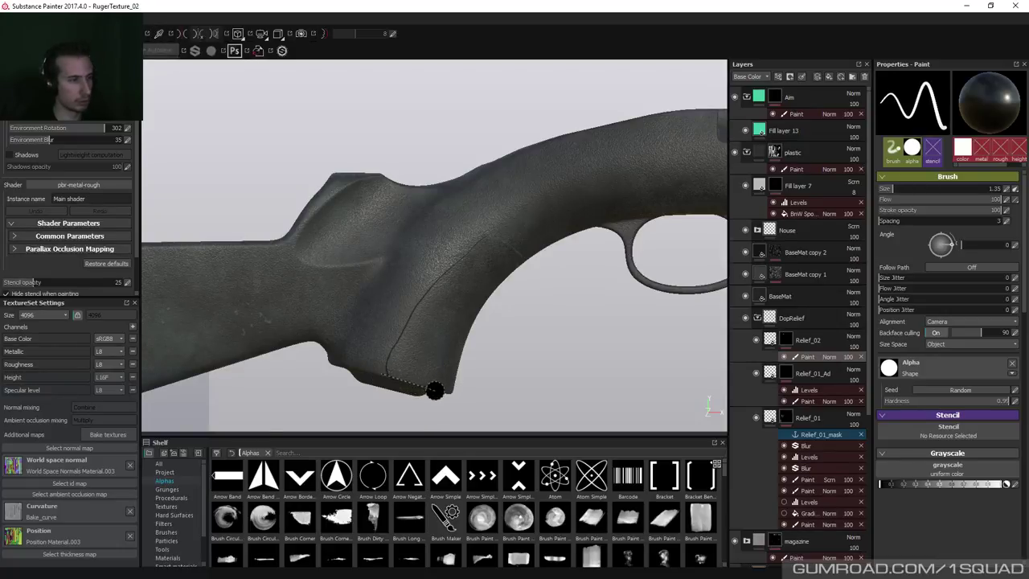
{"action": "key", "text": "shift"}
{"action": "key", "text": "x"}
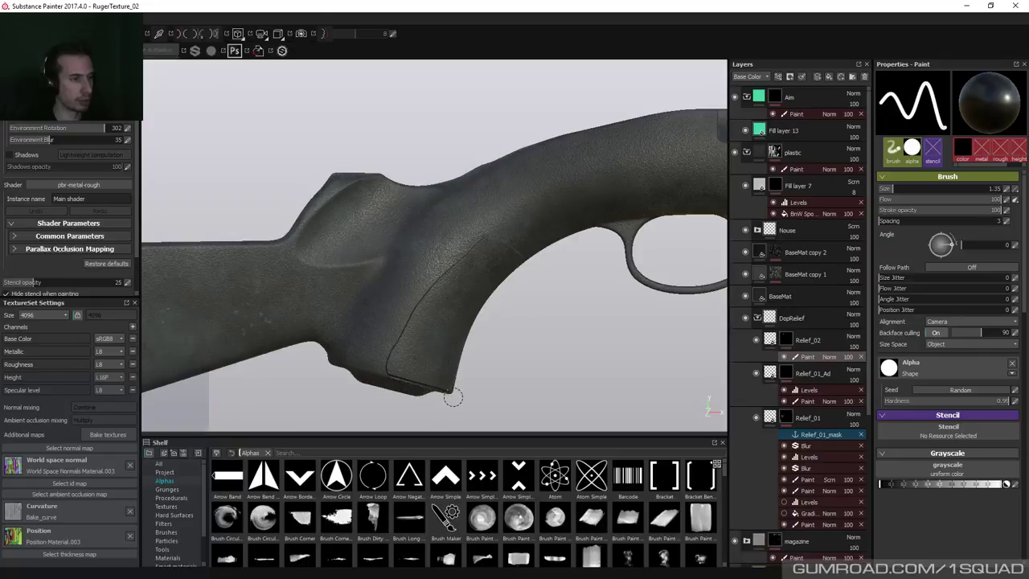
At brush size 0.93, paint Shift-click straight lines along the grip's lower edge to the corner.
{"action": "key", "text": "bracketleft"}
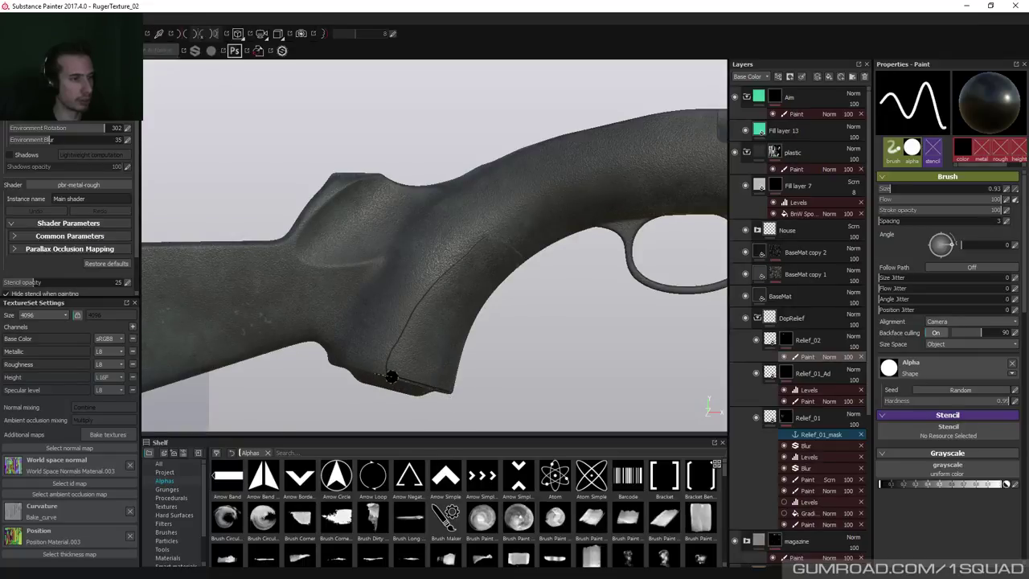
{"action": "key", "text": "shift"}
{"action": "left_click", "coordinate": [450, 394], "text": "shift"}
{"action": "left_click", "coordinate": [376, 373], "text": "shift"}
{"action": "key", "text": "shift"}
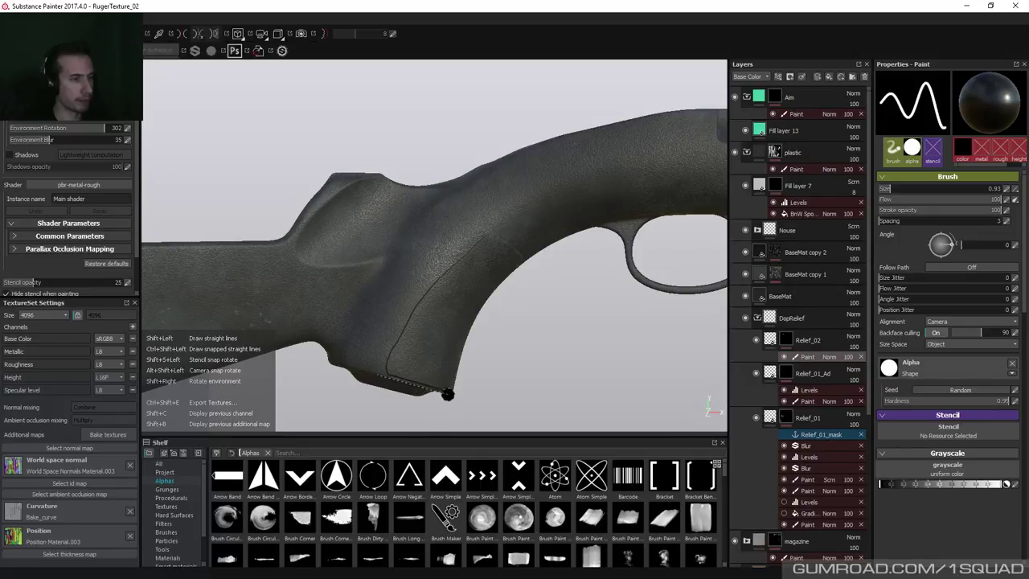
{"action": "left_click", "coordinate": [450, 394], "text": "shift"}
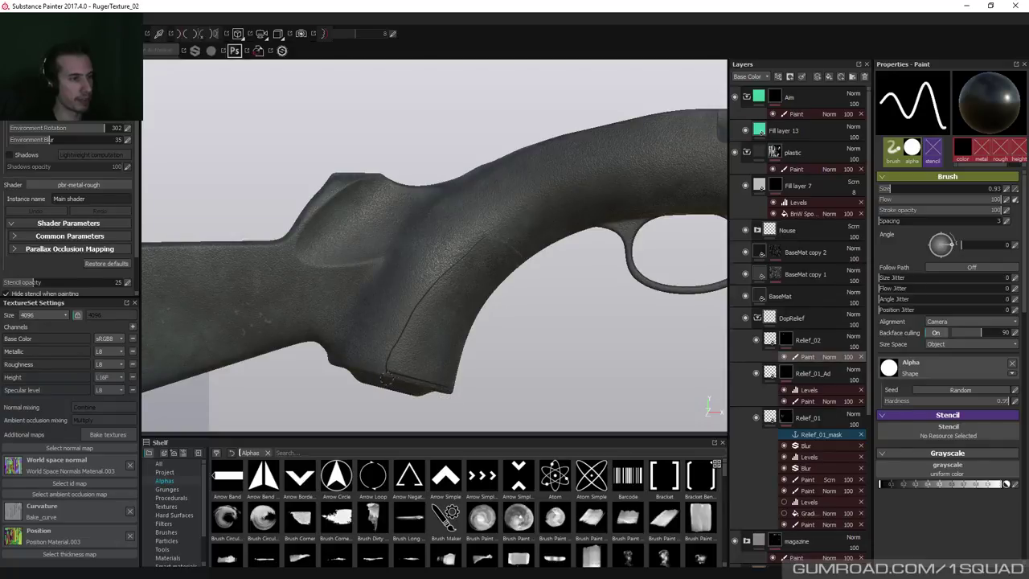
Drop the brush to 0.58, set flow pen pressure, and paint thin straight lines along the bottom.
{"action": "key", "text": "["}
{"action": "key", "text": "["}
{"action": "key", "text": "["}
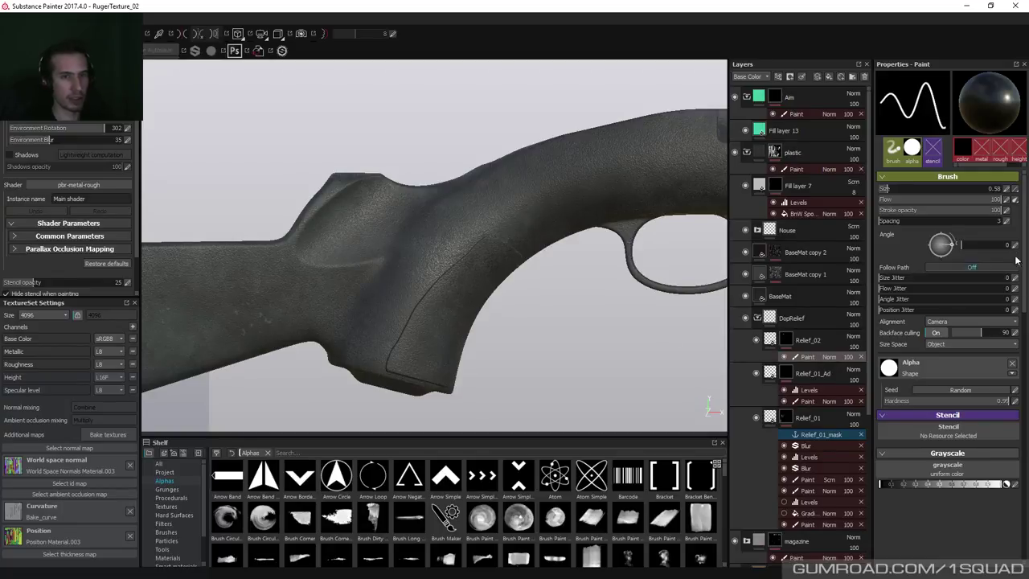
{"action": "left_click", "coordinate": [1015, 200]}
{"action": "left_click", "coordinate": [996, 211]}
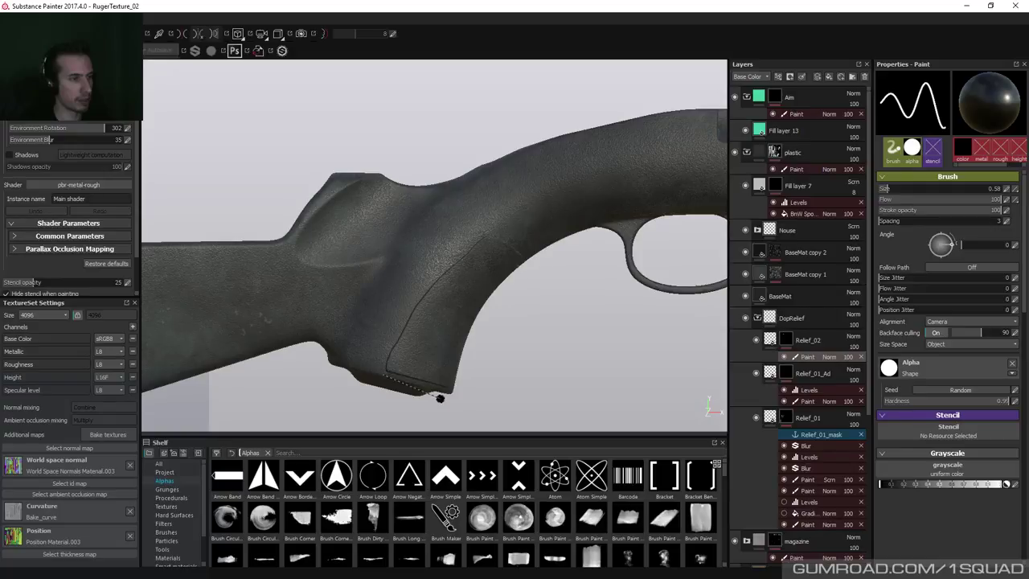
{"action": "key", "text": "shift"}
{"action": "left_click", "coordinate": [452, 393], "text": "shift"}
{"action": "left_click", "coordinate": [378, 373], "text": "shift"}
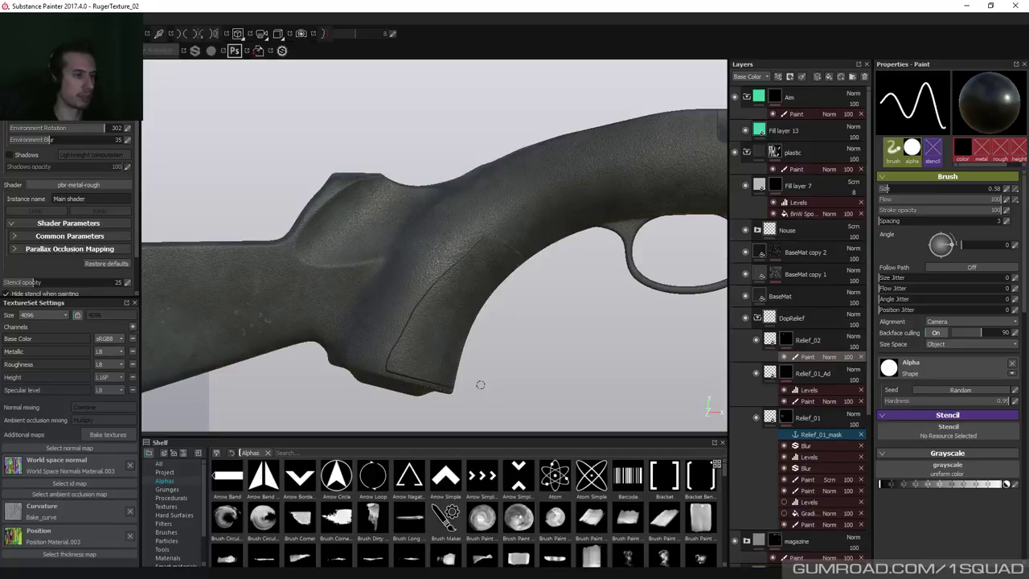
{"action": "mouse_move", "coordinate": [468, 361]}
{"action": "left_mouse_down", "text": "alt"}
{"action": "mouse_move", "coordinate": [515, 367]}
{"action": "mouse_move", "coordinate": [443, 351]}
{"action": "mouse_move", "coordinate": [399, 364]}
{"action": "mouse_move", "coordinate": [395, 349]}
{"action": "mouse_move", "coordinate": [379, 351]}
{"action": "mouse_move", "coordinate": [425, 381]}
{"action": "left_mouse_up", "text": "alt"}
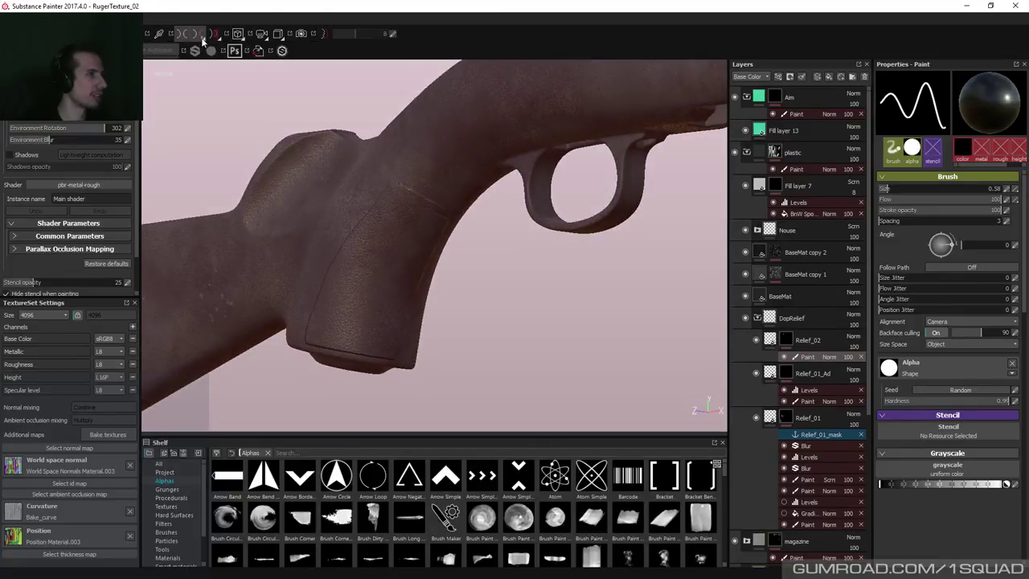
Pull back to a side view of the whole rifle and mirror painting across Y.
{"action": "left_click_drag", "start_coordinate": [276, 223], "coordinate": [347, 366], "text": "alt"}
{"action": "right_click_drag", "start_coordinate": [347, 367], "coordinate": [322, 305], "text": "alt"}
{"action": "left_click_drag", "start_coordinate": [321, 305], "coordinate": [324, 282], "text": "alt"}
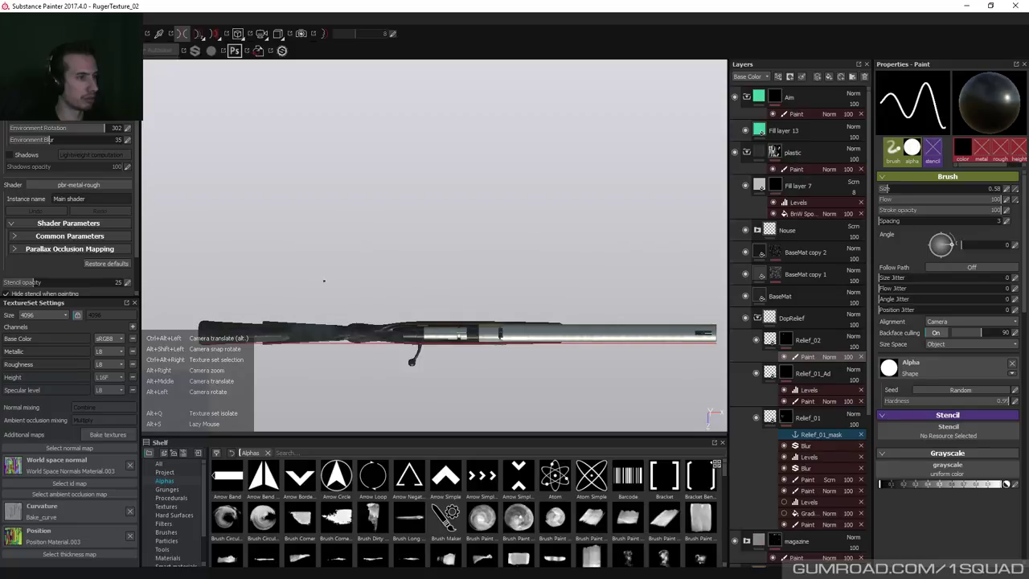
{"action": "left_click_drag", "start_coordinate": [324, 282], "coordinate": [378, 297], "text": "alt+shift"}
{"action": "key", "text": "alt+shift"}
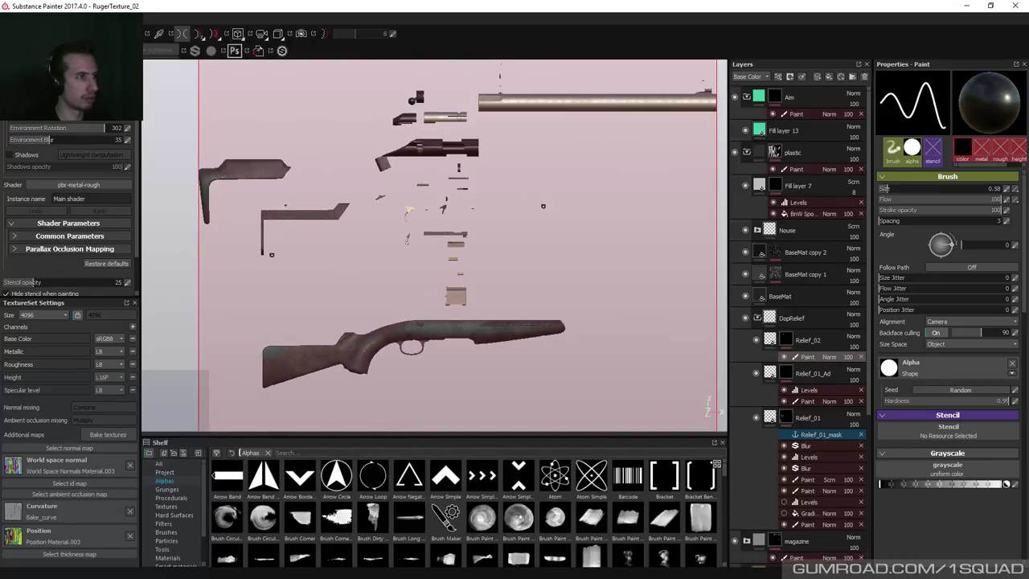
{"action": "left_click", "coordinate": [205, 37]}
{"action": "left_click", "coordinate": [215, 60]}
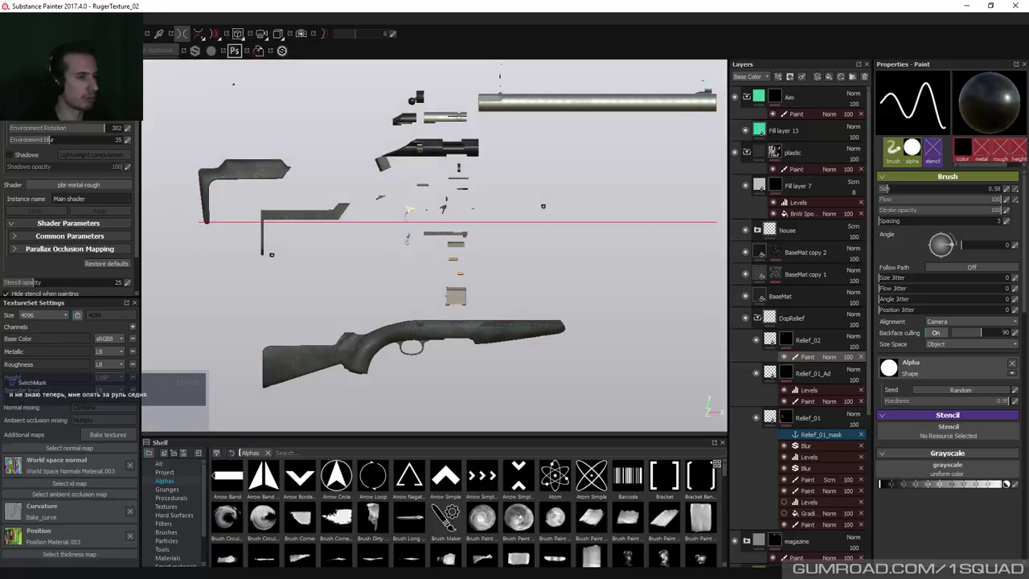
Toggle symmetry off and on, choose another mirror axis, and open the plane visibility options.
{"action": "left_click", "coordinate": [182, 33]}
{"action": "left_click", "coordinate": [181, 34]}
{"action": "left_click", "coordinate": [205, 36]}
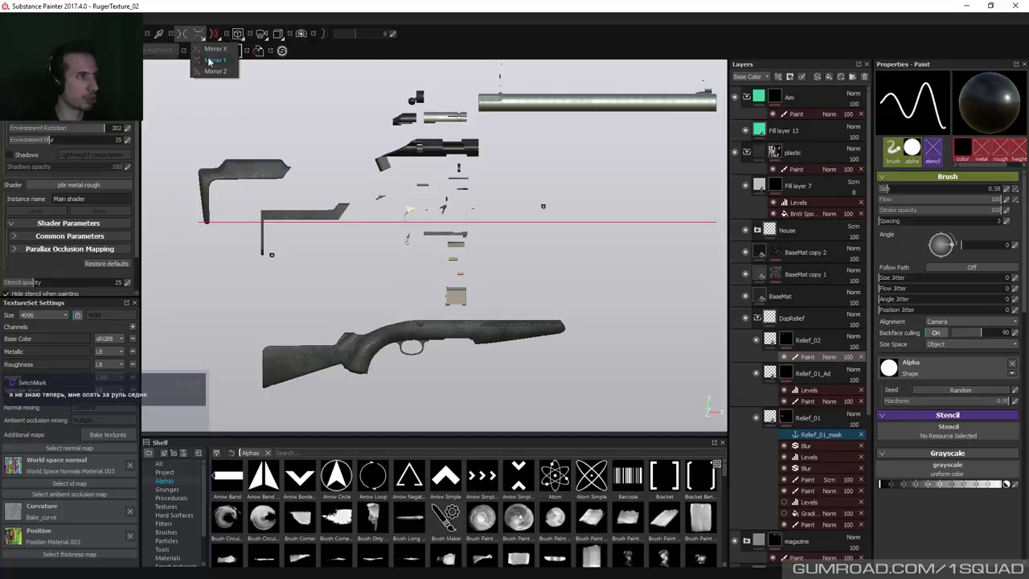
{"action": "left_click", "coordinate": [215, 71]}
{"action": "left_click_drag", "start_coordinate": [378, 322], "coordinate": [390, 360], "text": "alt"}
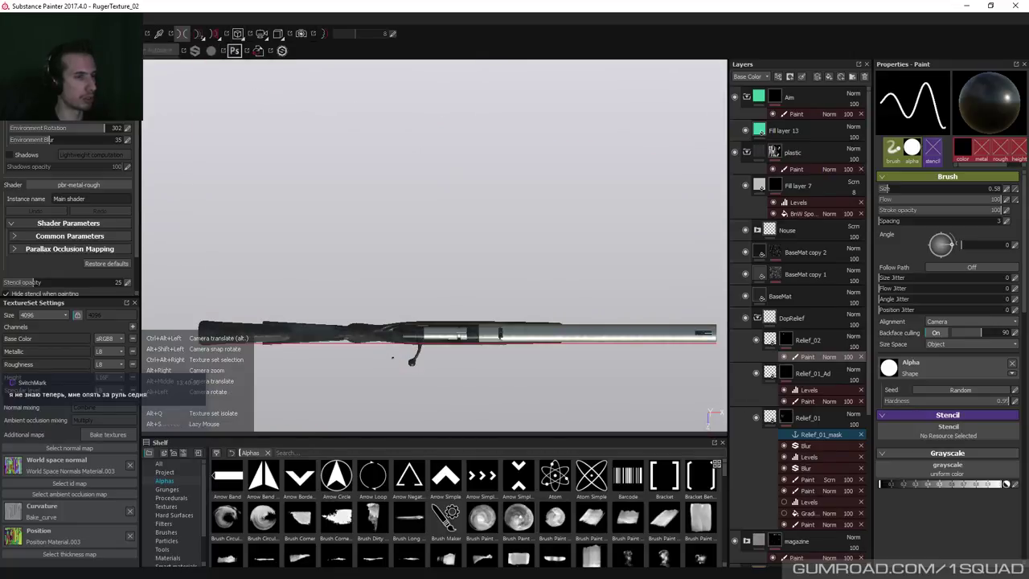
{"action": "left_click", "coordinate": [216, 35]}
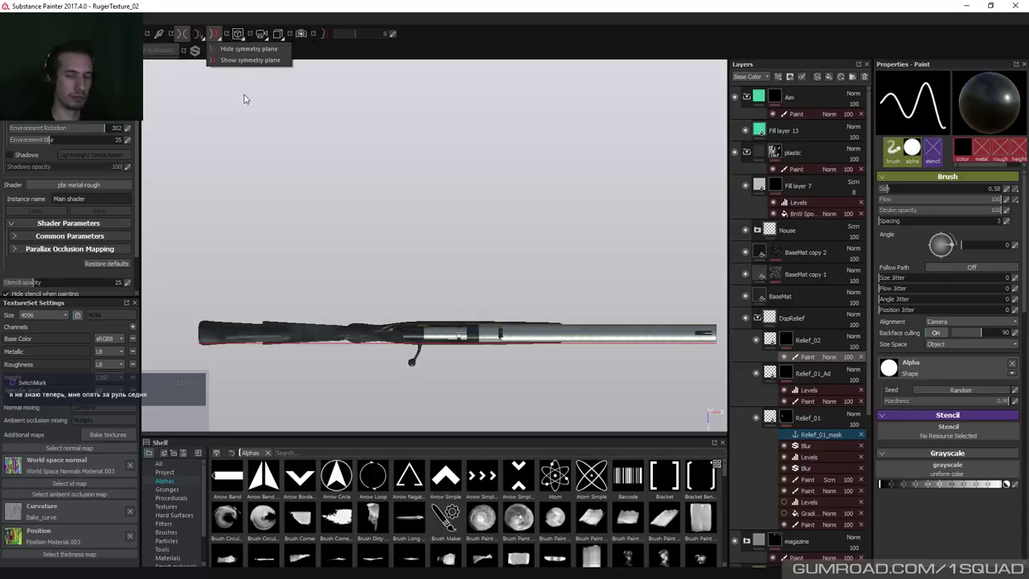
Switch Blender's lower area to a Timeline and step the frame back to 0.
{"action": "key", "text": "Escape"}
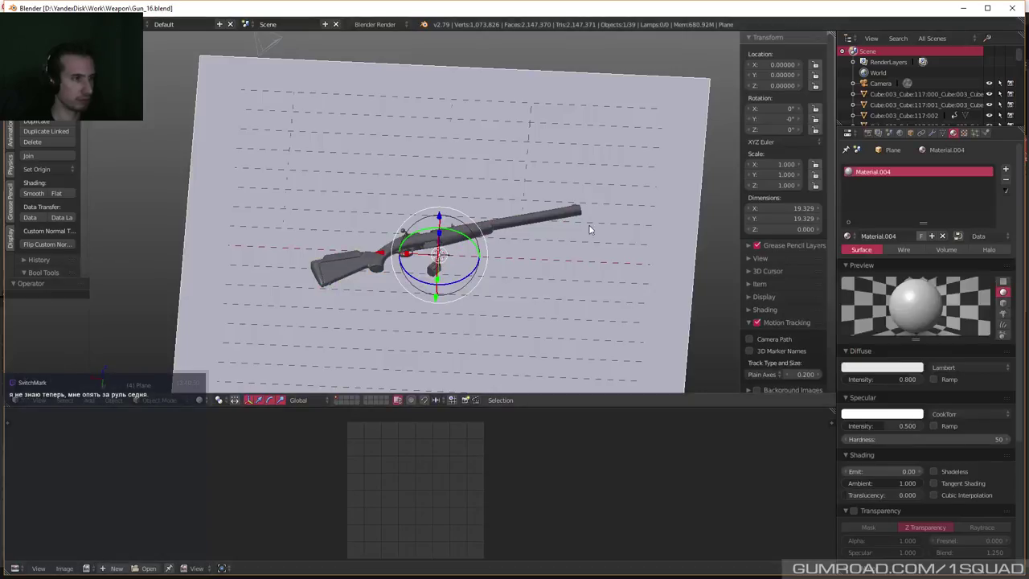
{"action": "middle_click_drag", "start_coordinate": [572, 217], "coordinate": [555, 210]}
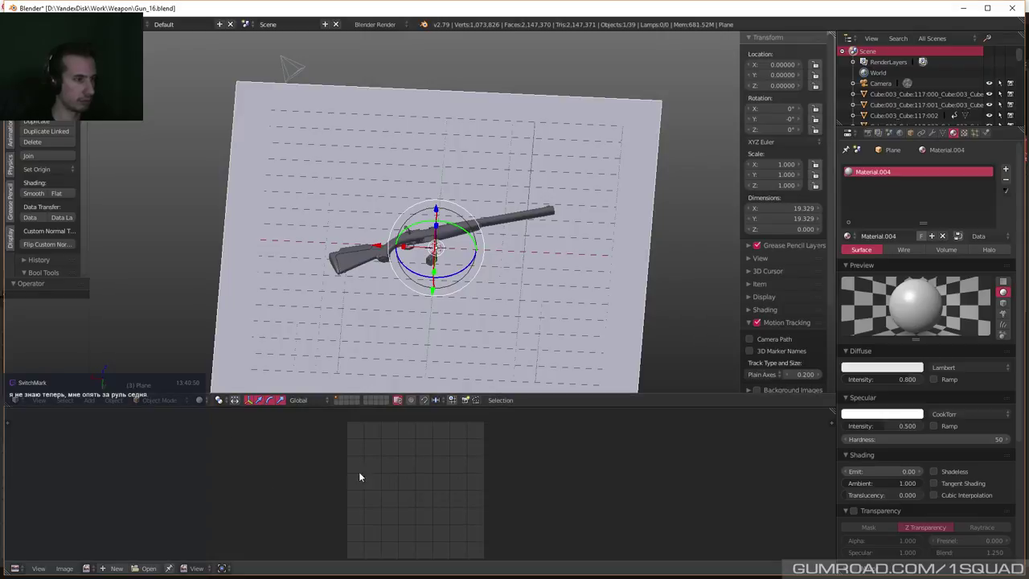
{"action": "left_click", "coordinate": [14, 568]}
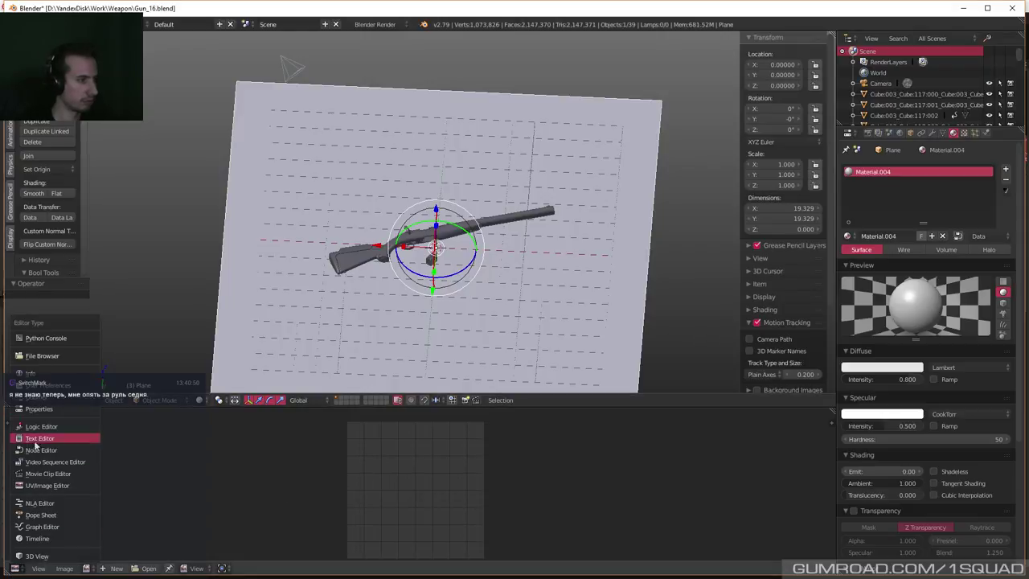
{"action": "left_click", "coordinate": [38, 537]}
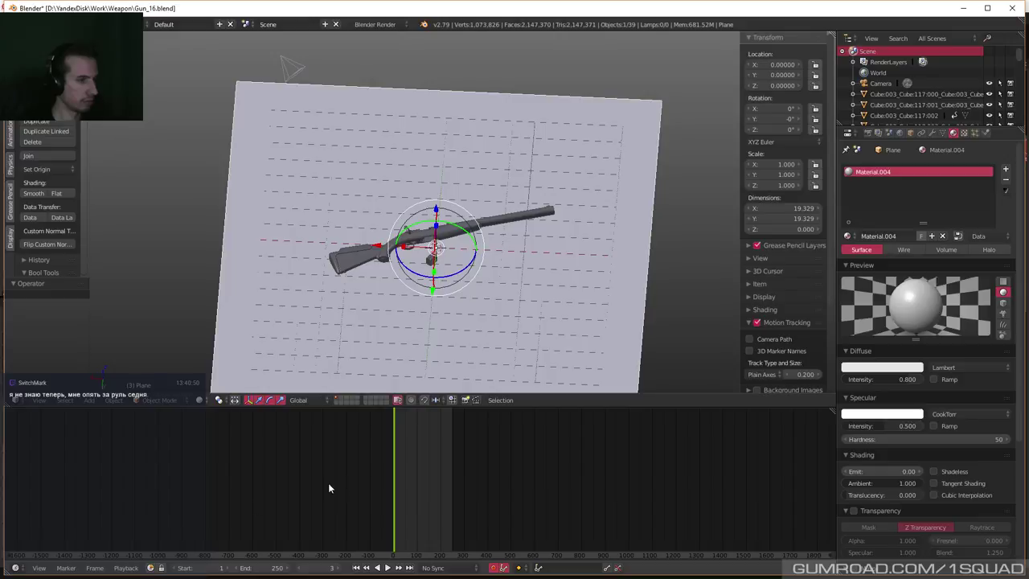
{"action": "left_click", "coordinate": [297, 568]}
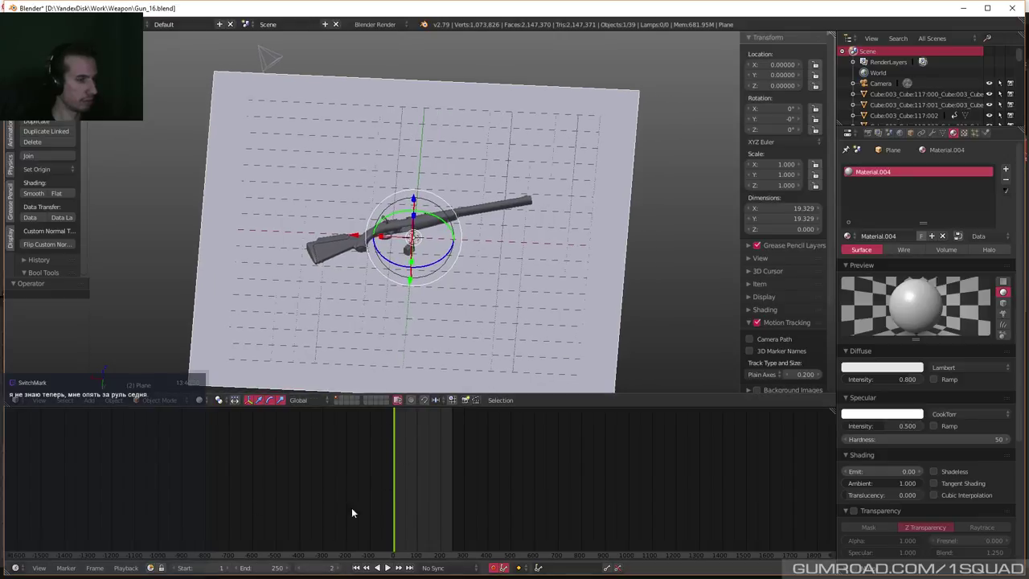
{"action": "left_click", "coordinate": [298, 568]}
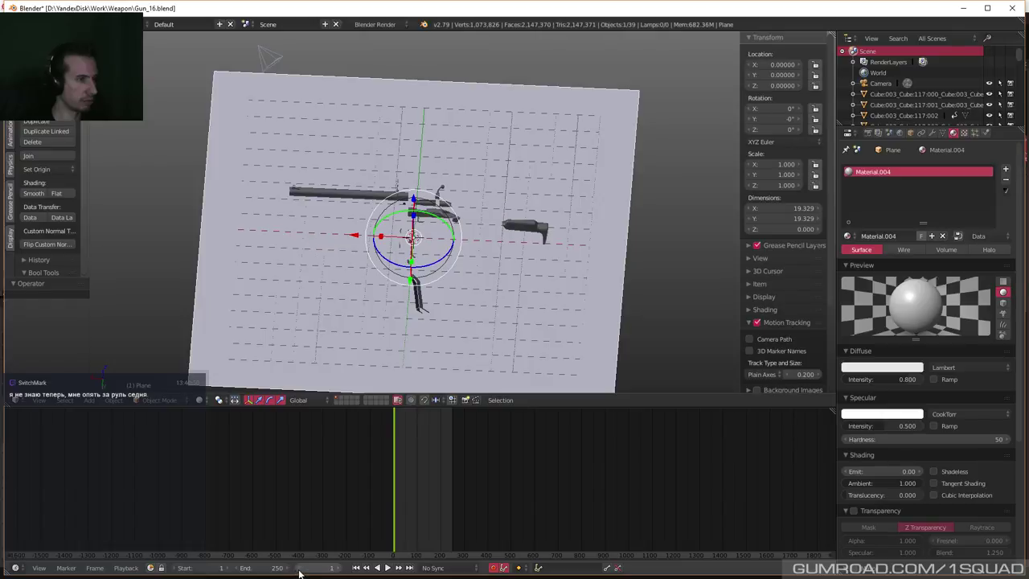
{"action": "left_click", "coordinate": [299, 568]}
Hide the large plane under the gun and view it from orthographic top view.
{"action": "middle_click_drag", "start_coordinate": [426, 378], "coordinate": [445, 196]}
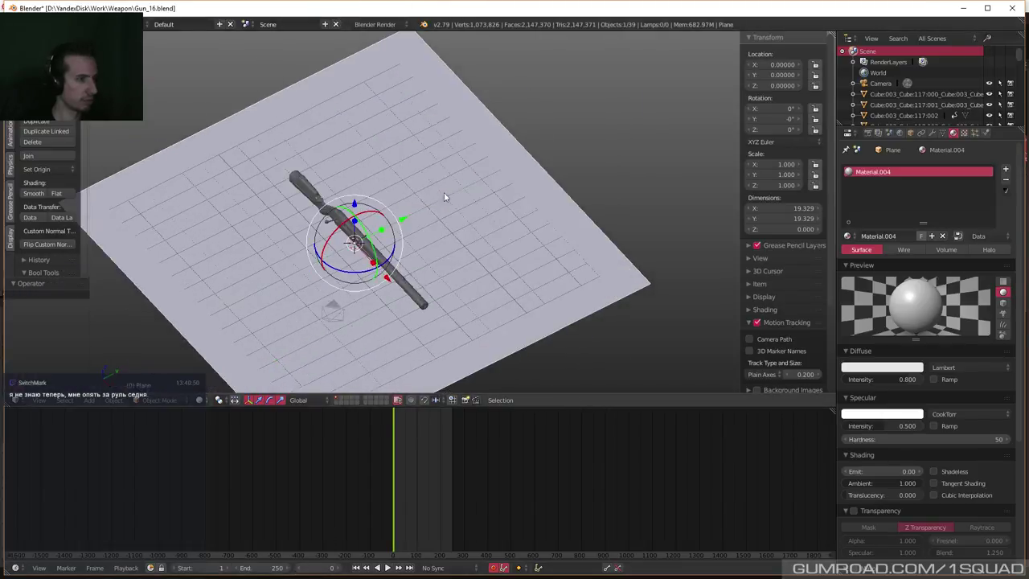
{"action": "key", "text": "h"}
{"action": "middle_click_drag", "start_coordinate": [419, 233], "coordinate": [439, 241]}
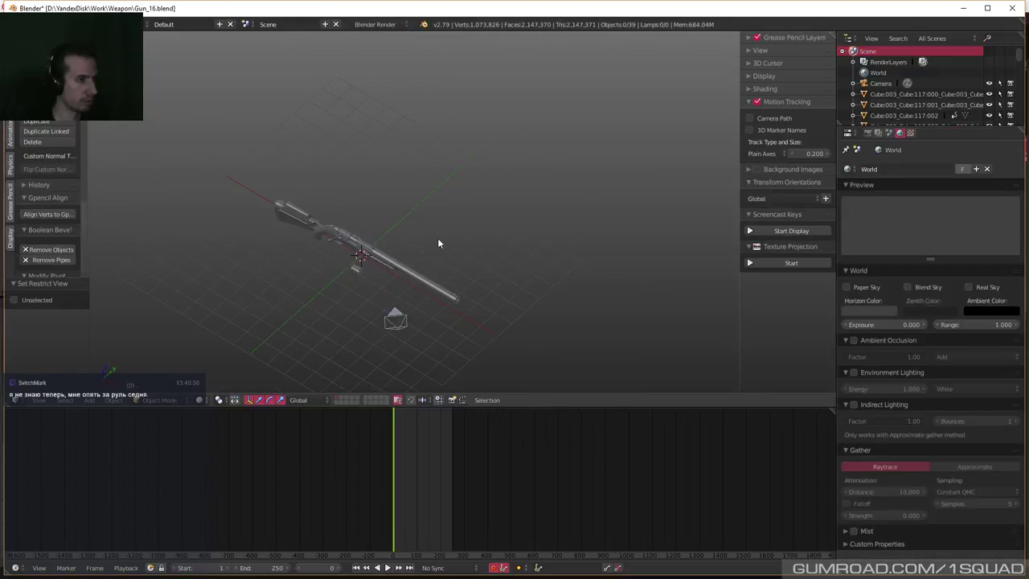
{"action": "key", "text": "q"}
{"action": "left_click", "coordinate": [435, 182]}
{"action": "scroll", "coordinate": [387, 296], "scroll_direction": "up", "scroll_amount": 5}
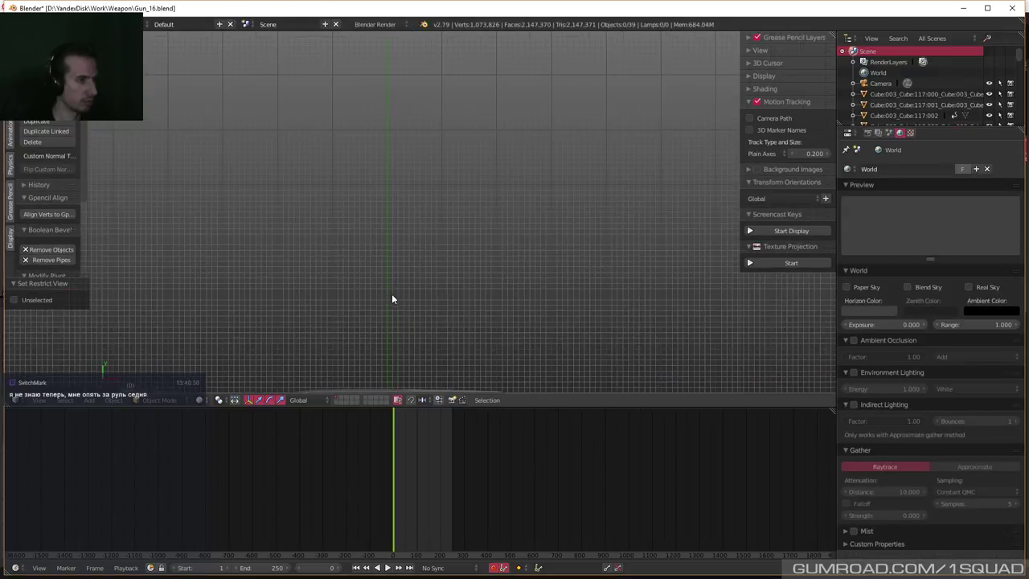
{"action": "scroll", "coordinate": [426, 156], "scroll_direction": "up", "scroll_amount": 4, "text": "ctrl"}
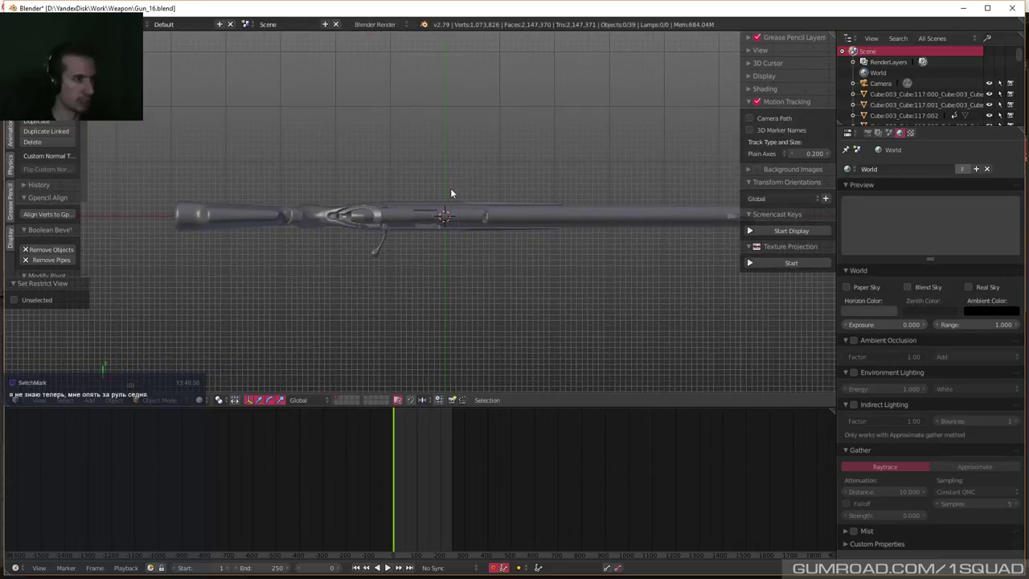
Return to top view, shift the gun left in view and select the barrel object.
{"action": "middle_click_drag", "start_coordinate": [450, 188], "coordinate": [432, 158]}
{"action": "key", "text": "q"}
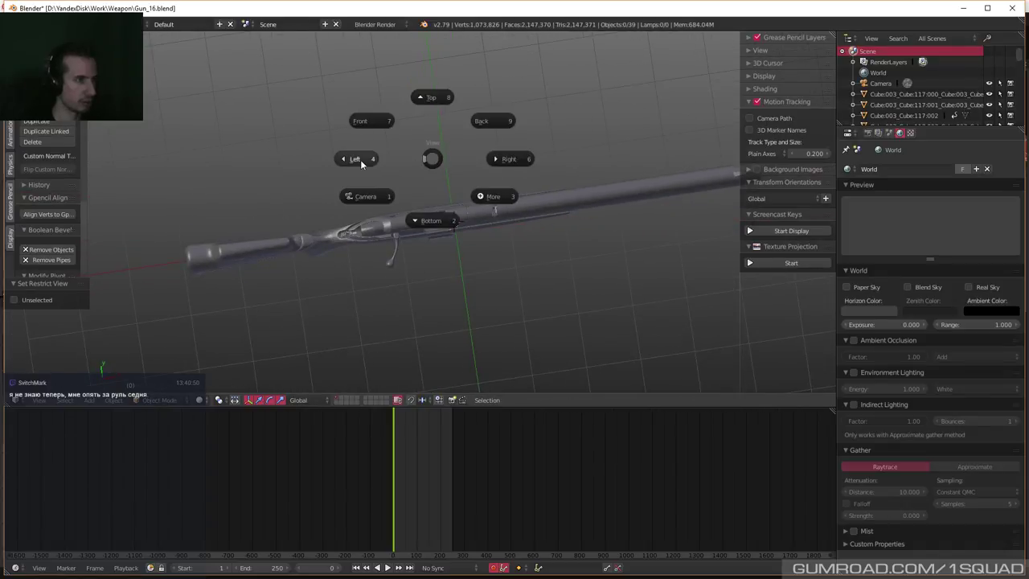
{"action": "left_click", "coordinate": [432, 92]}
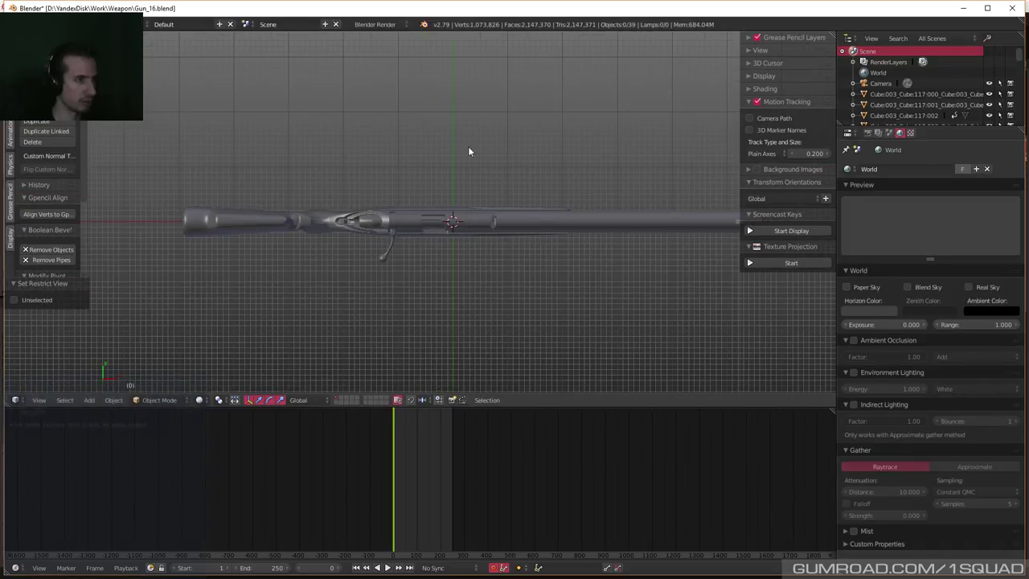
{"action": "middle_click_drag", "start_coordinate": [469, 151], "coordinate": [394, 185], "text": "shift"}
{"action": "right_click", "coordinate": [549, 217]}
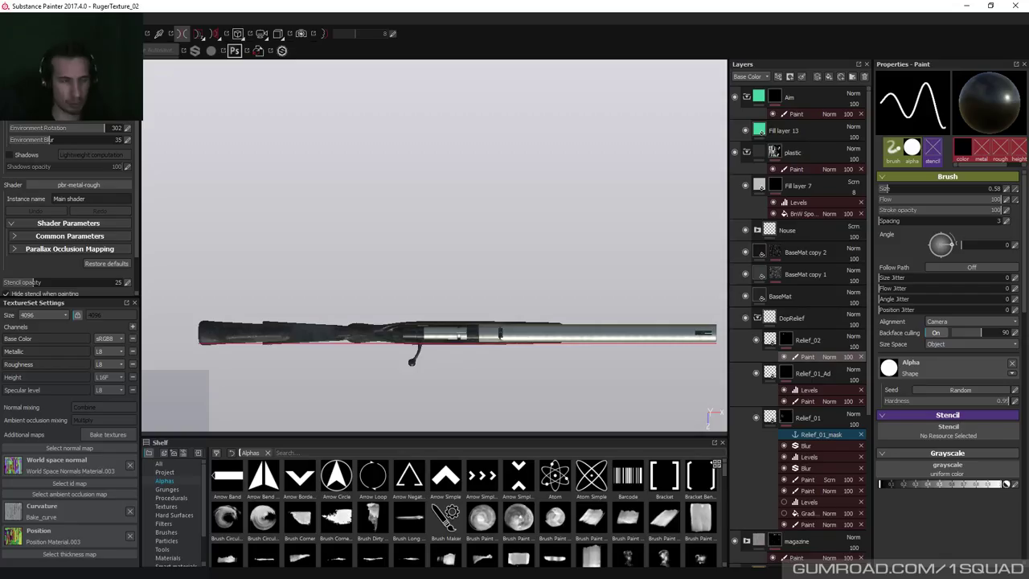
Orbit around the exploded rifle parts, briefly opening the Window menu and symmetry plane options.
{"action": "left_click_drag", "start_coordinate": [533, 271], "coordinate": [498, 229], "text": "alt"}
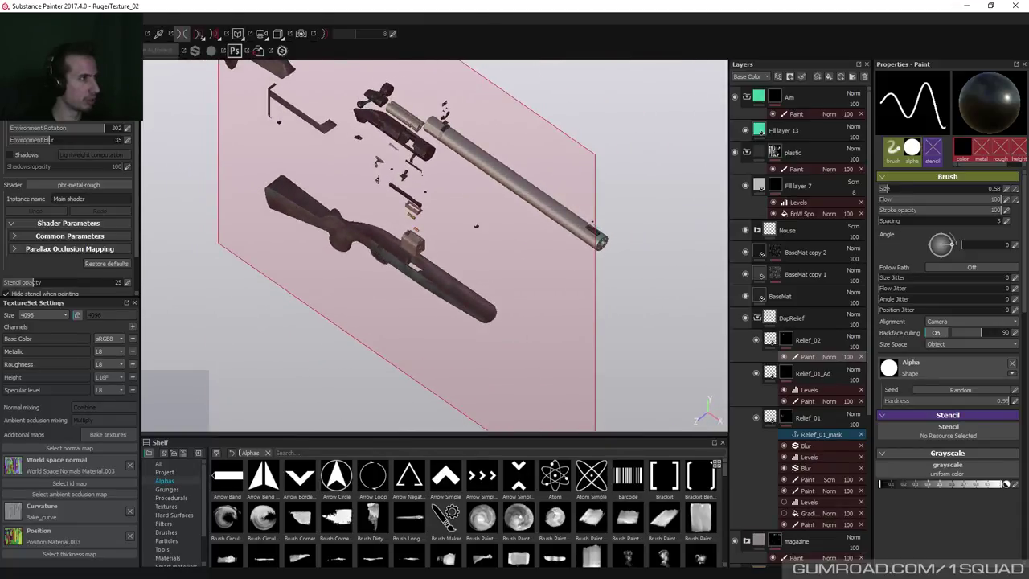
{"action": "left_click", "coordinate": [149, 18]}
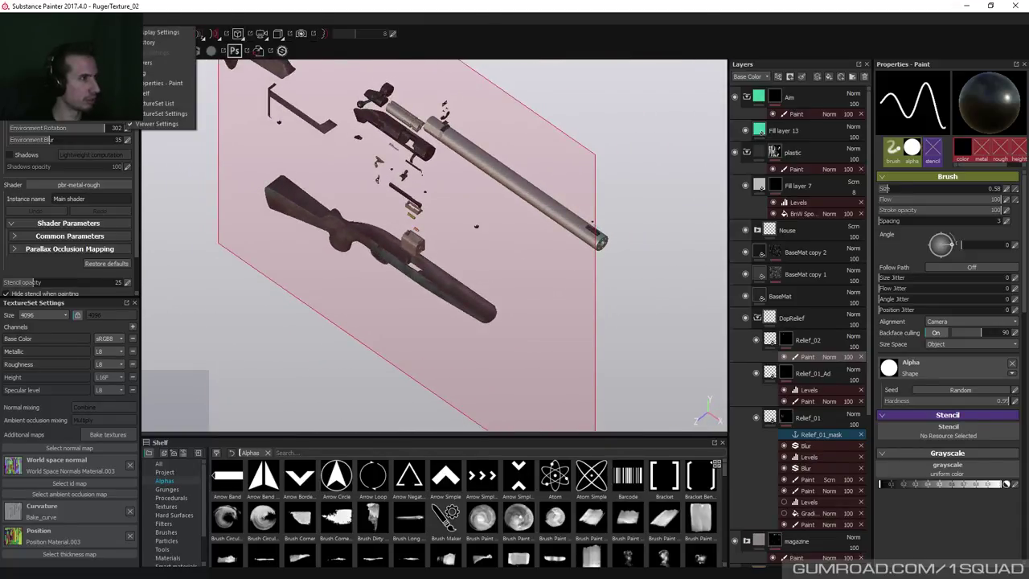
{"action": "left_click", "coordinate": [245, 107]}
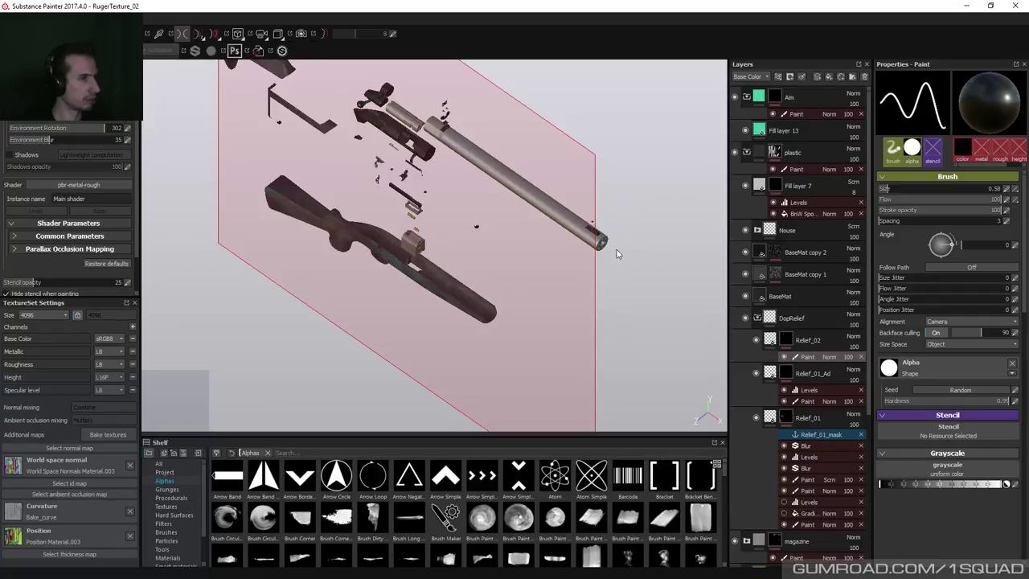
{"action": "left_click_drag", "start_coordinate": [245, 107], "coordinate": [648, 235], "text": "alt"}
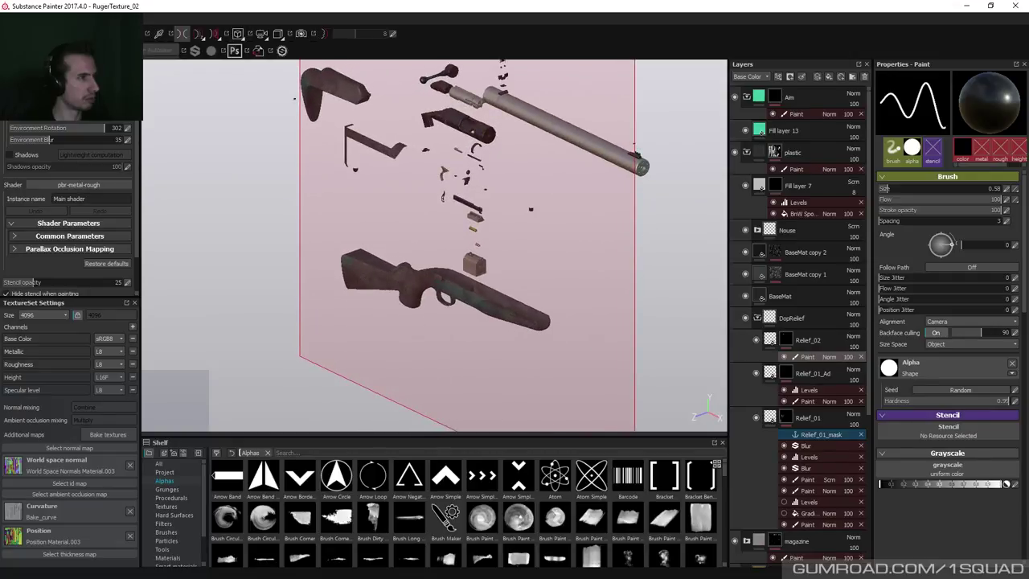
{"action": "left_click", "coordinate": [217, 36]}
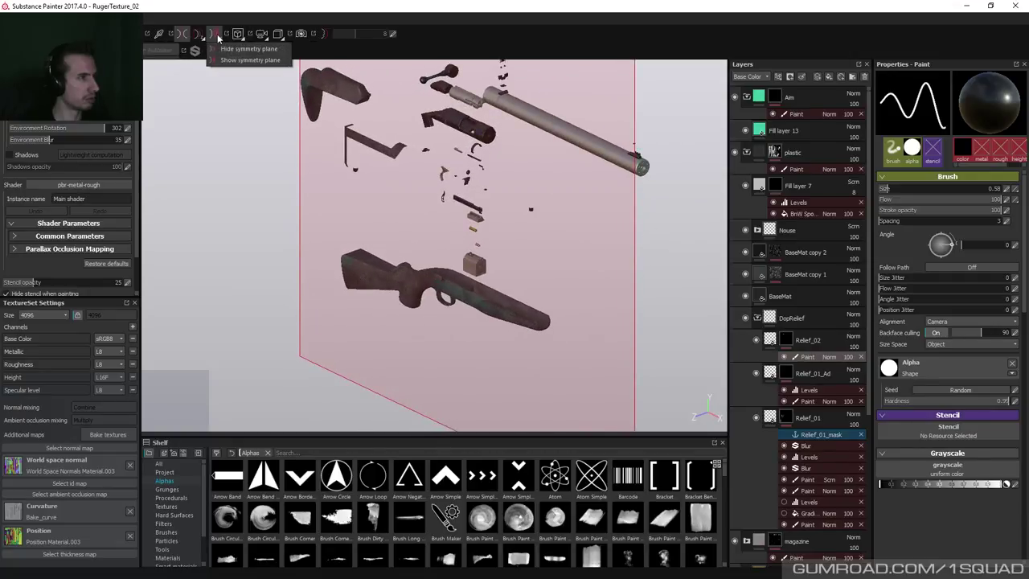
{"action": "left_click", "coordinate": [217, 36]}
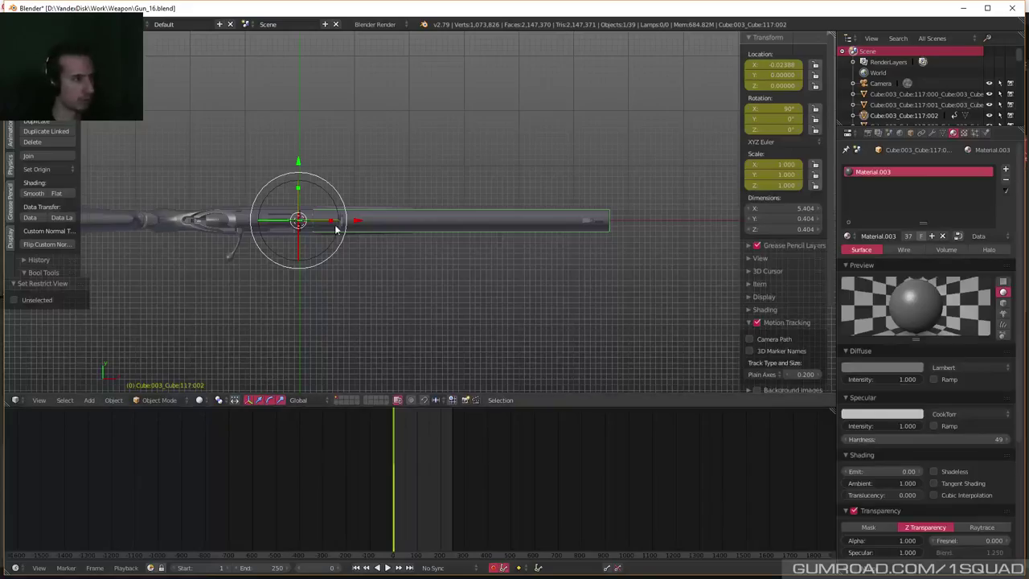
{"action": "mouse_move", "coordinate": [337, 225]}
{"action": "middle_mouse_down"}
{"action": "mouse_move", "coordinate": [440, 238]}
{"action": "mouse_move", "coordinate": [477, 321]}
{"action": "mouse_move", "coordinate": [239, 252]}
{"action": "middle_mouse_up"}
{"action": "left_click_drag", "start_coordinate": [177, 172], "coordinate": [614, 296]}
Box-select 37 of the gun's parts and start an FBX export.
{"action": "middle_click_drag", "start_coordinate": [542, 324], "coordinate": [458, 287]}
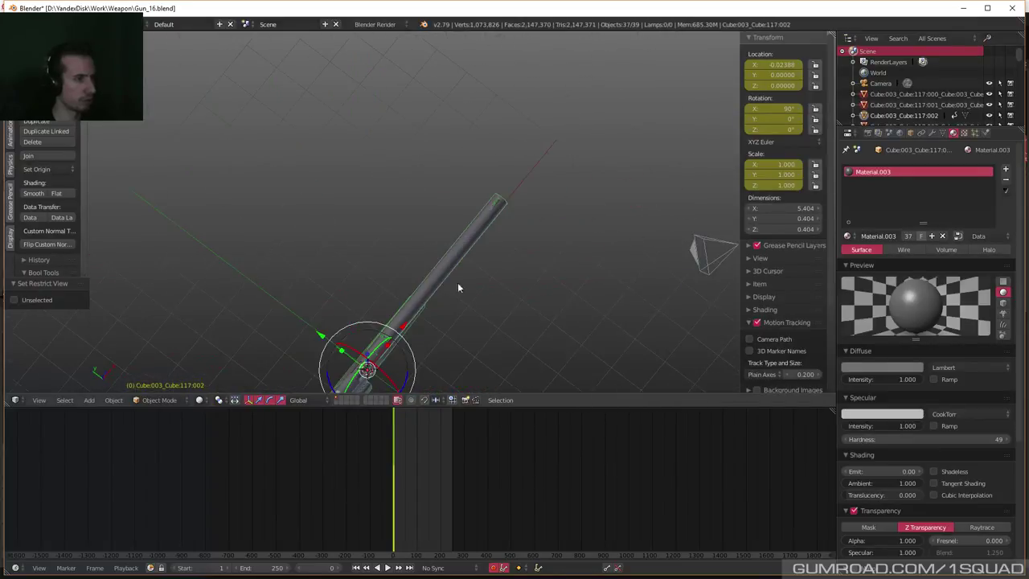
{"action": "left_click", "coordinate": [40, 24]}
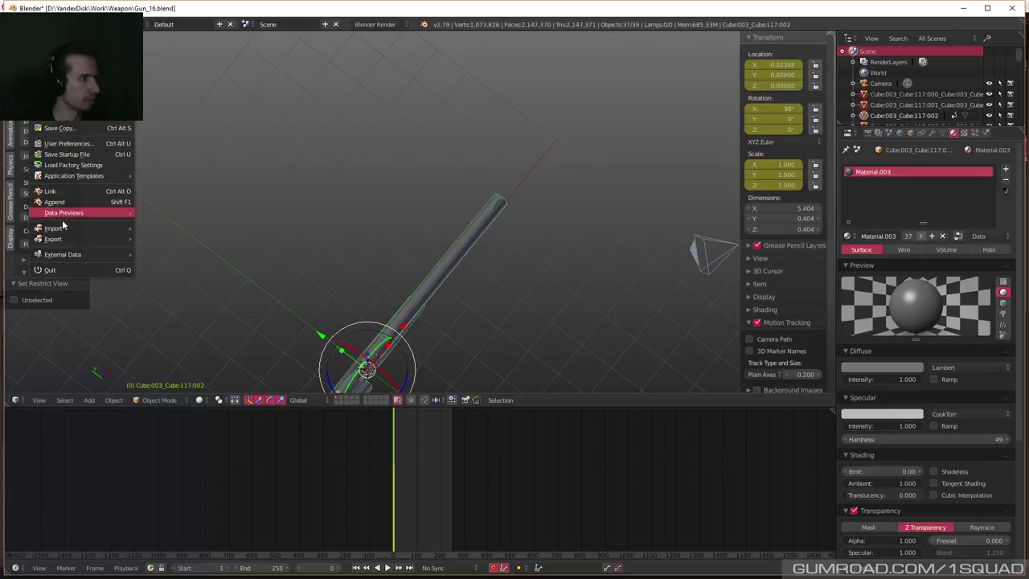
{"action": "mouse_move", "coordinate": [64, 239]}
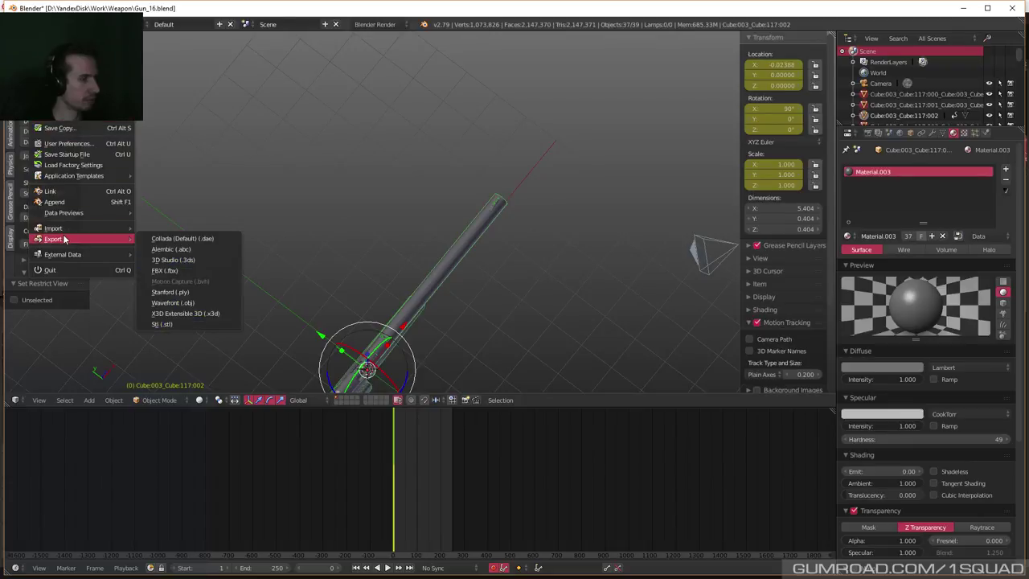
{"action": "left_click", "coordinate": [174, 273]}
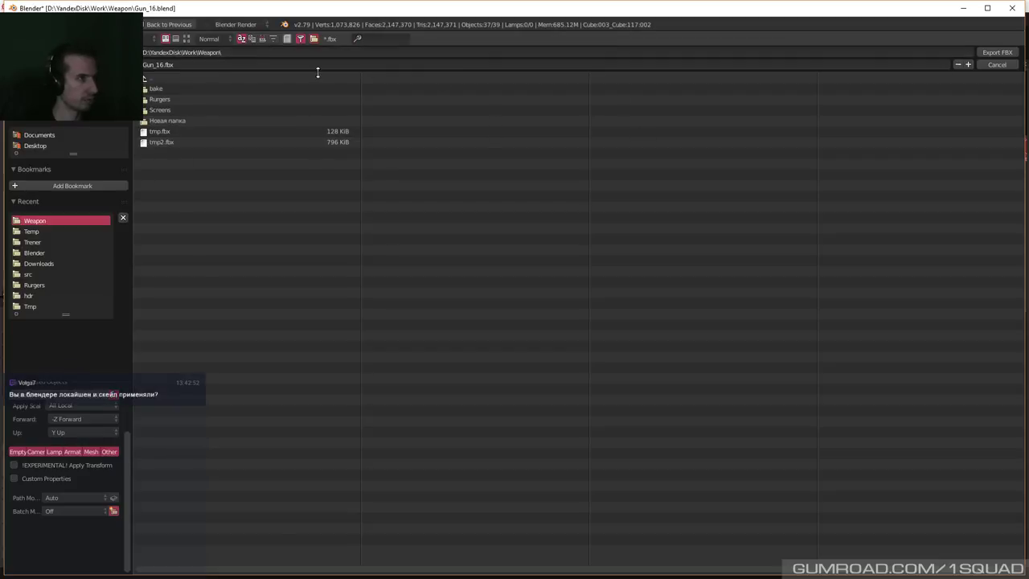
Name the export RugerTexture.fbx in the Weapon folder and write it to disk.
{"action": "left_click", "coordinate": [199, 77]}
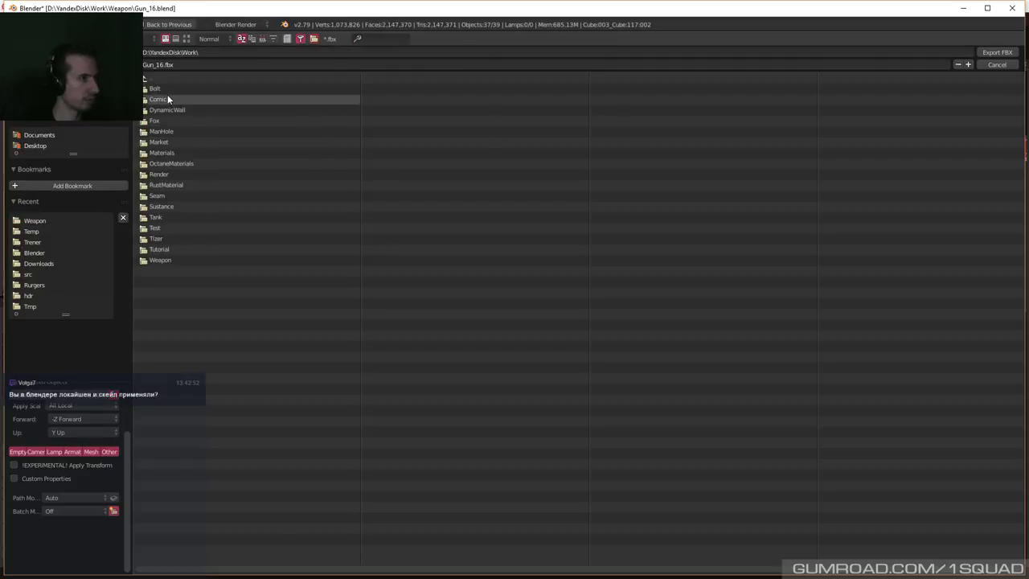
{"action": "key", "text": "BackSpace"}
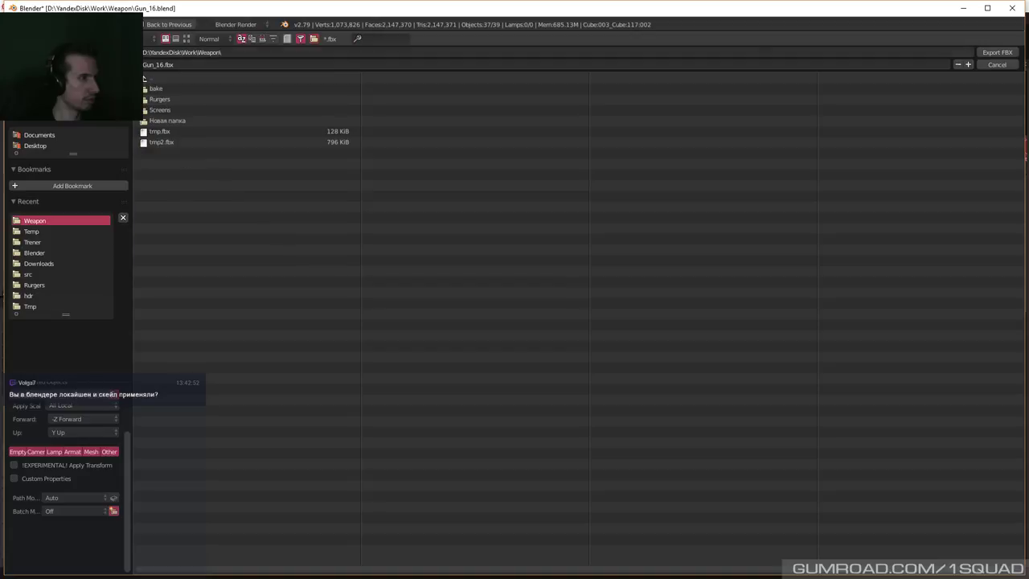
{"action": "left_click", "coordinate": [191, 62]}
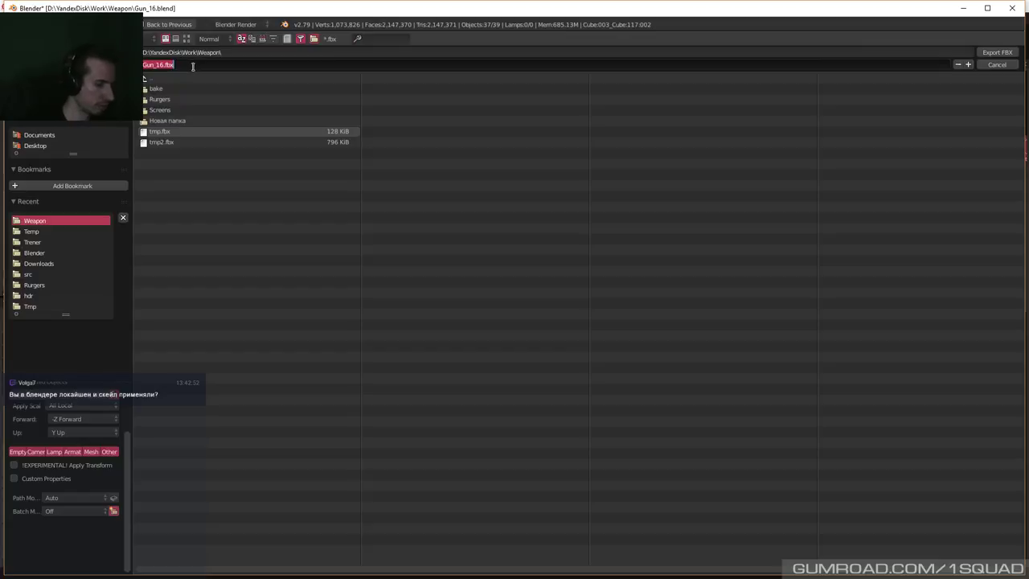
{"action": "type", "text": "Text"}
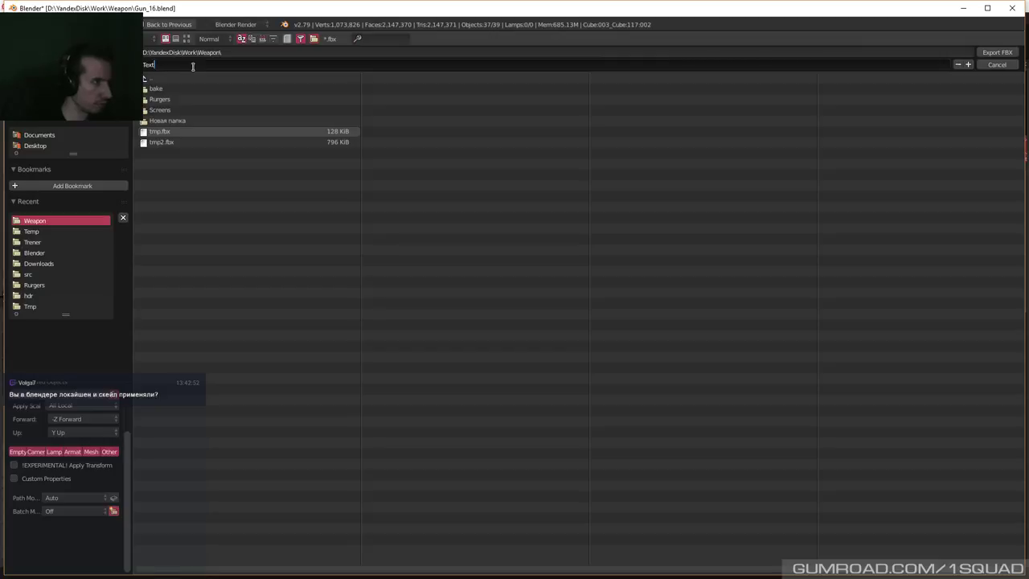
{"action": "type", "text": "ure"}
{"action": "type", "text": "Ruger"}
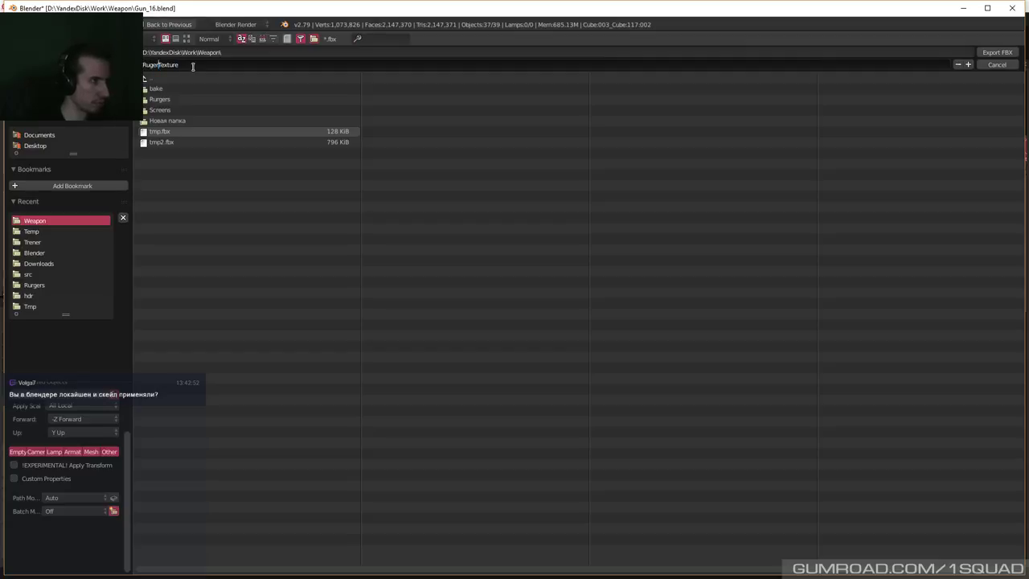
{"action": "key", "text": "Return"}
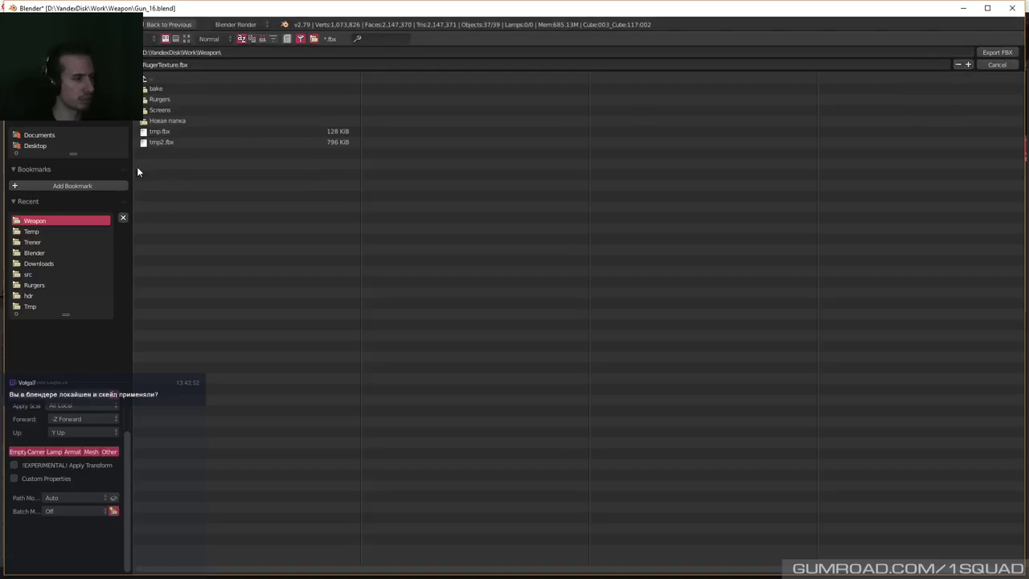
{"action": "left_click", "coordinate": [196, 63]}
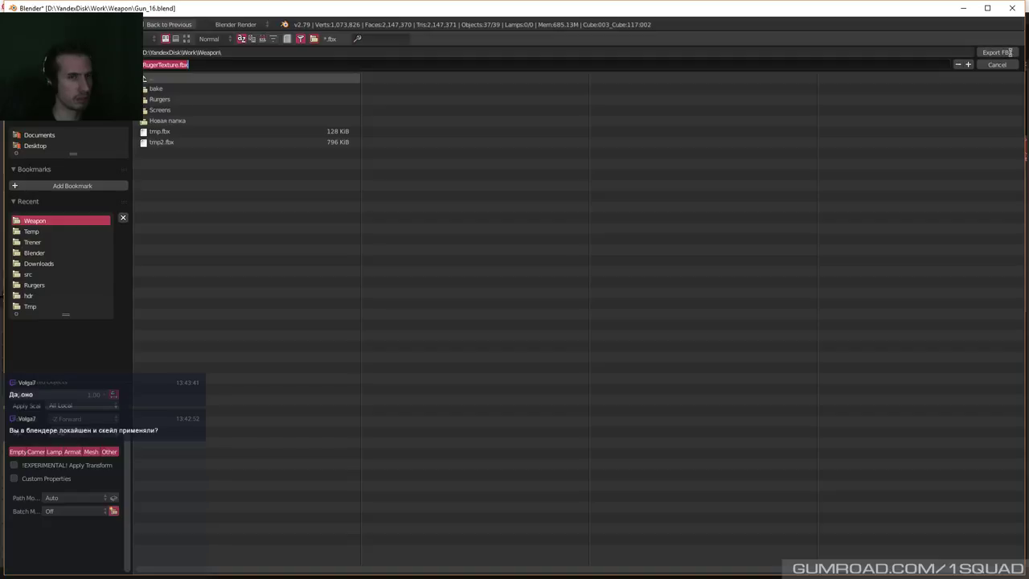
{"action": "left_click", "coordinate": [1010, 53]}
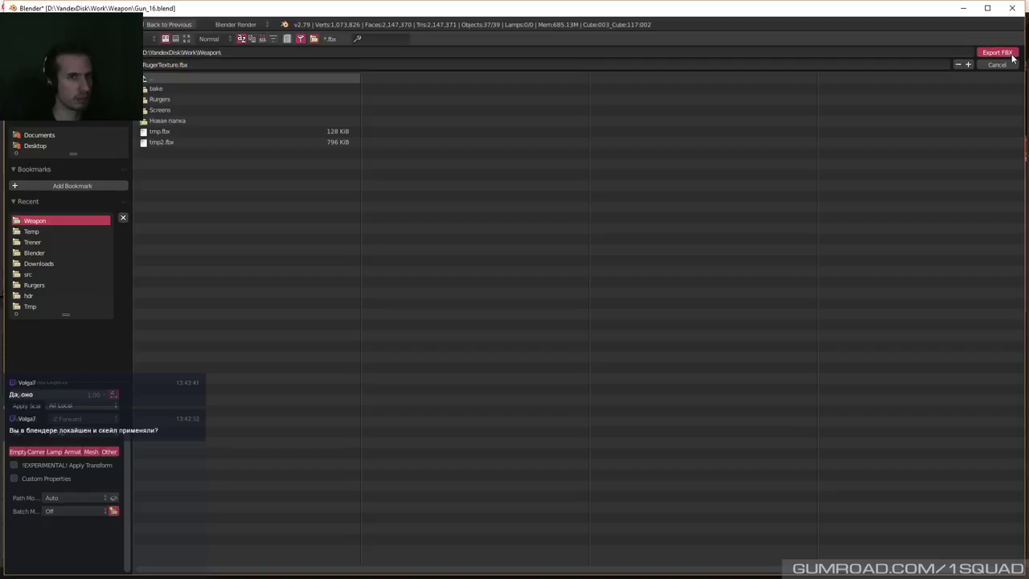
{"action": "left_click", "coordinate": [1010, 53]}
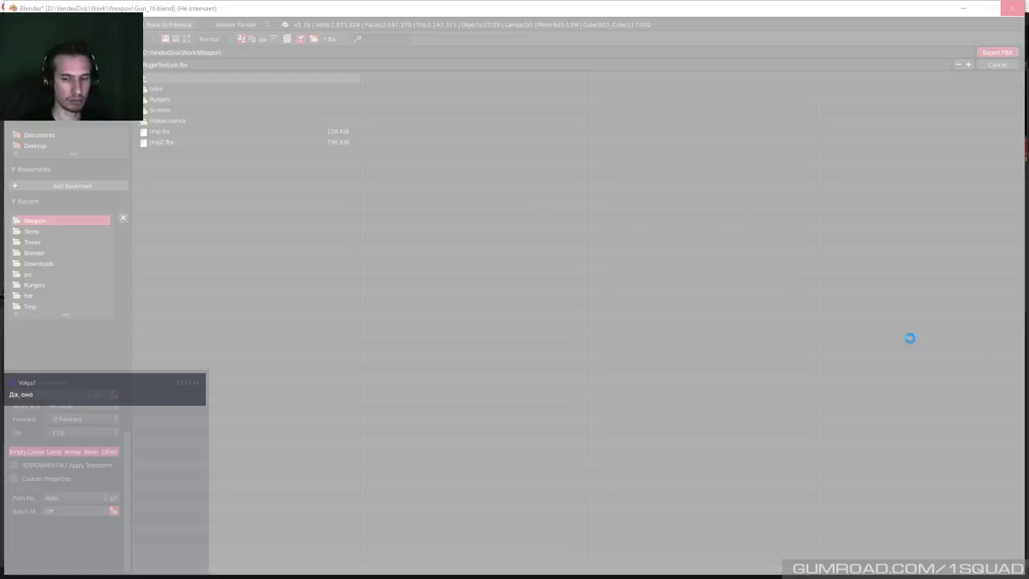
Switch over to Substance Painter while the FBX export finishes processing.
{"action": "key", "text": "alt+Tab"}
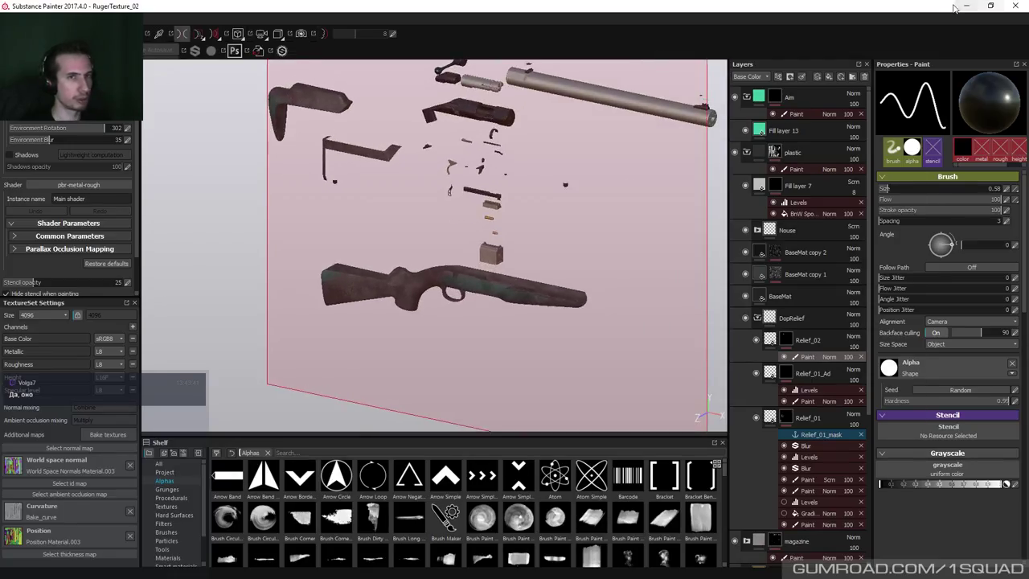
In Project configuration, pick RugerTexture.fbx as the new mesh and confirm the reimport.
{"action": "key", "text": "alt+Tab"}
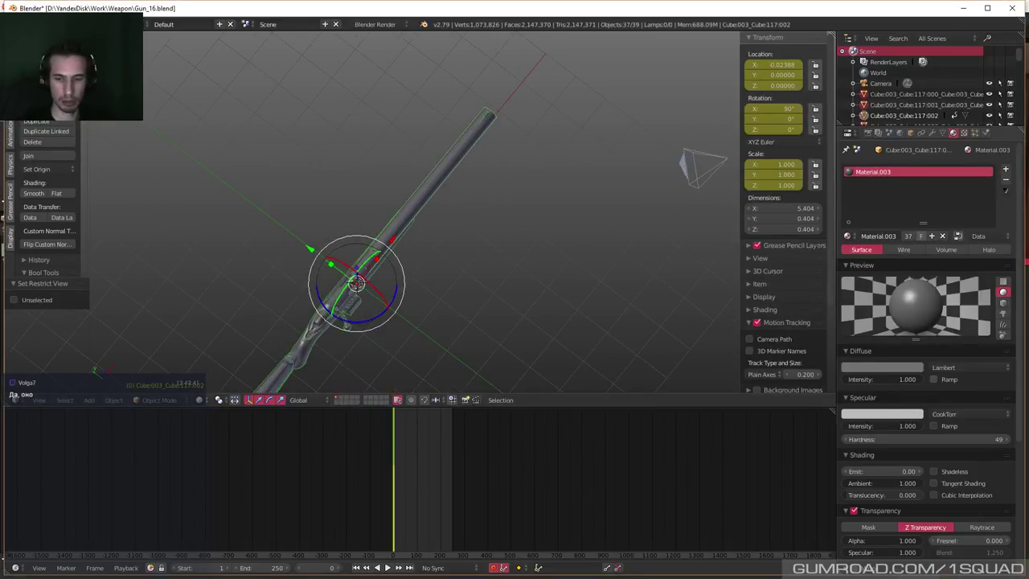
{"action": "key", "text": "alt+Tab"}
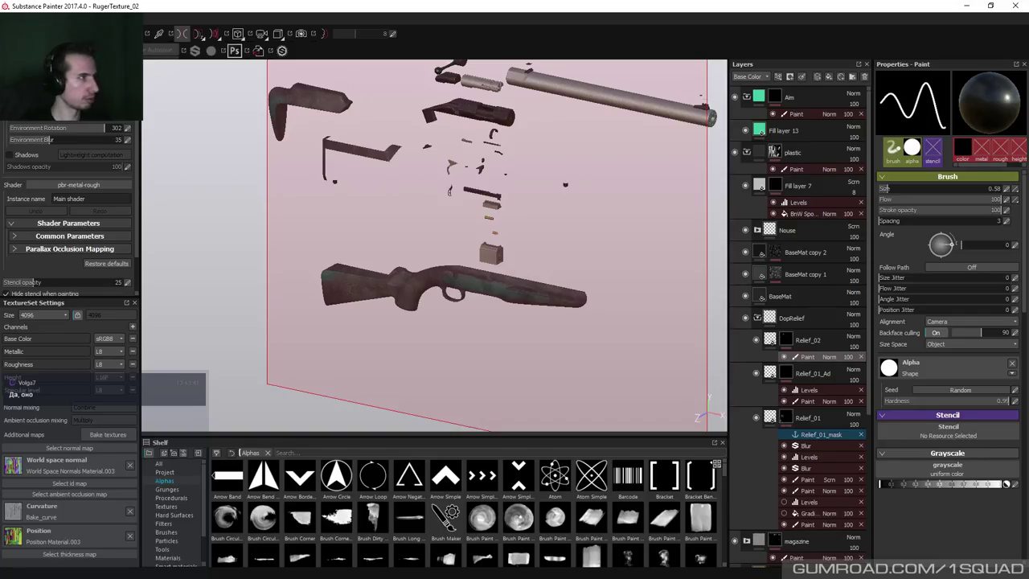
{"action": "key", "text": "alt+f"}
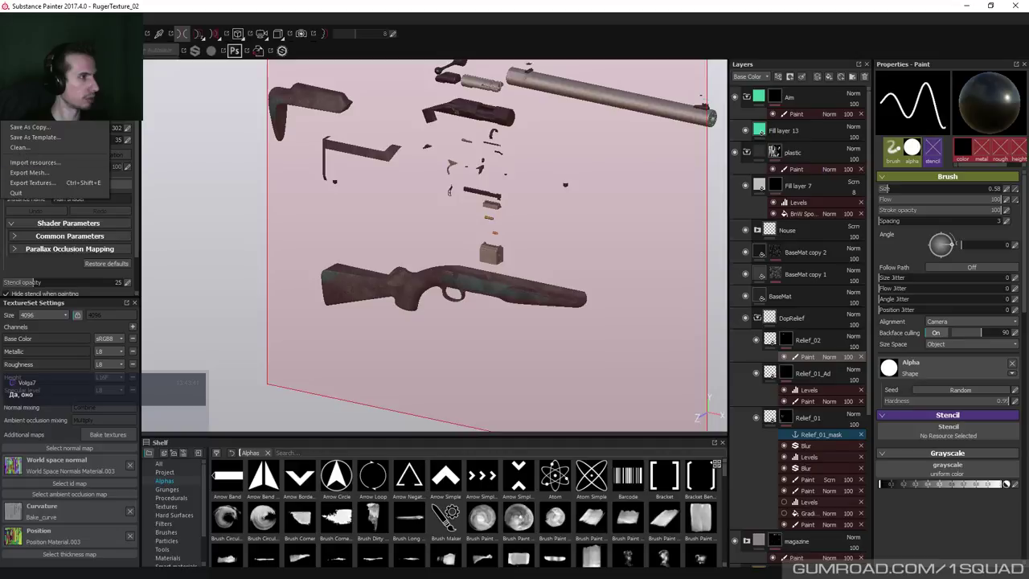
{"action": "key", "text": "Escape"}
{"action": "key", "text": "ctrl+alt+p"}
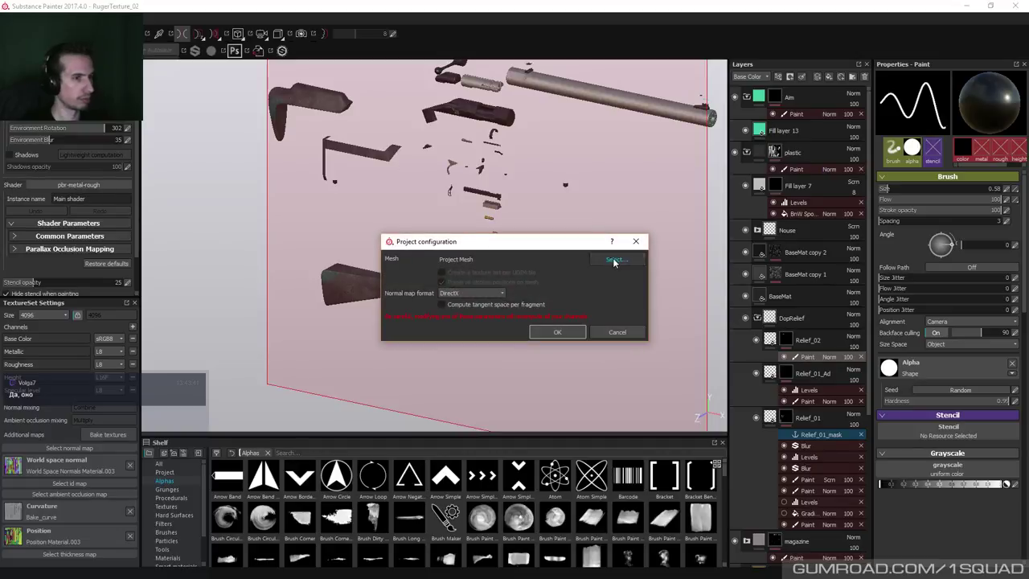
{"action": "left_click", "coordinate": [617, 260]}
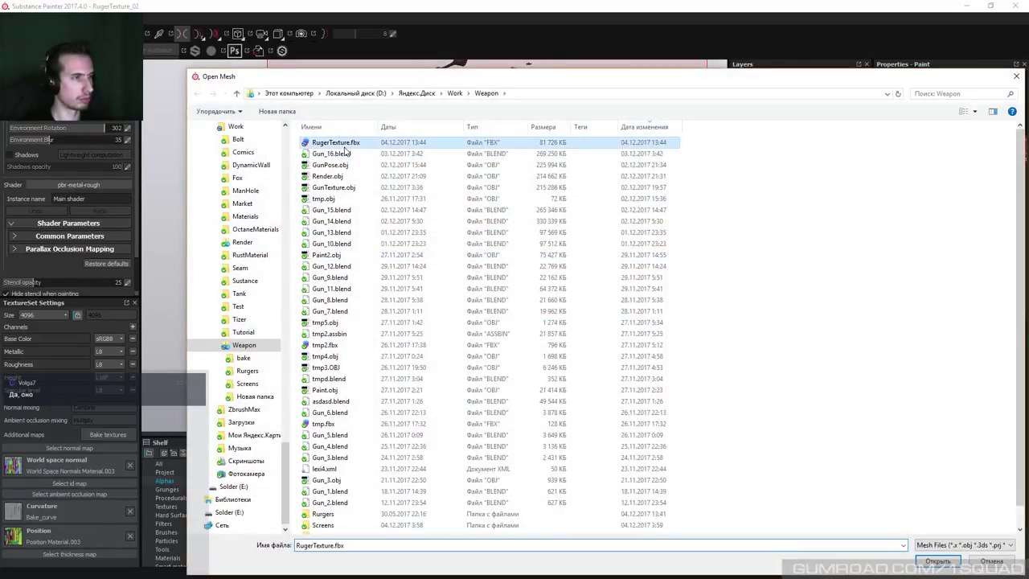
{"action": "double_click", "coordinate": [347, 143]}
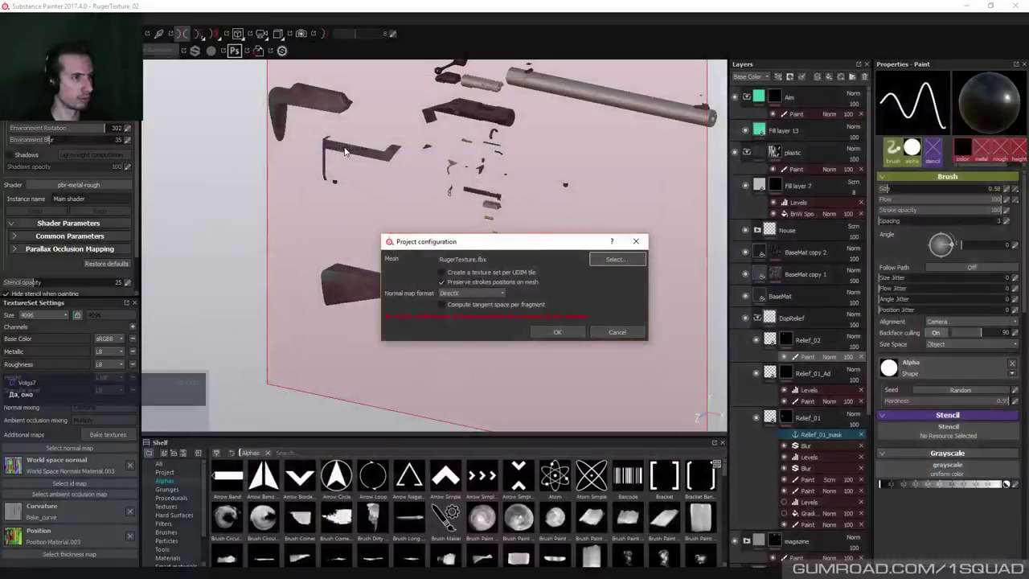
{"action": "left_click", "coordinate": [555, 334]}
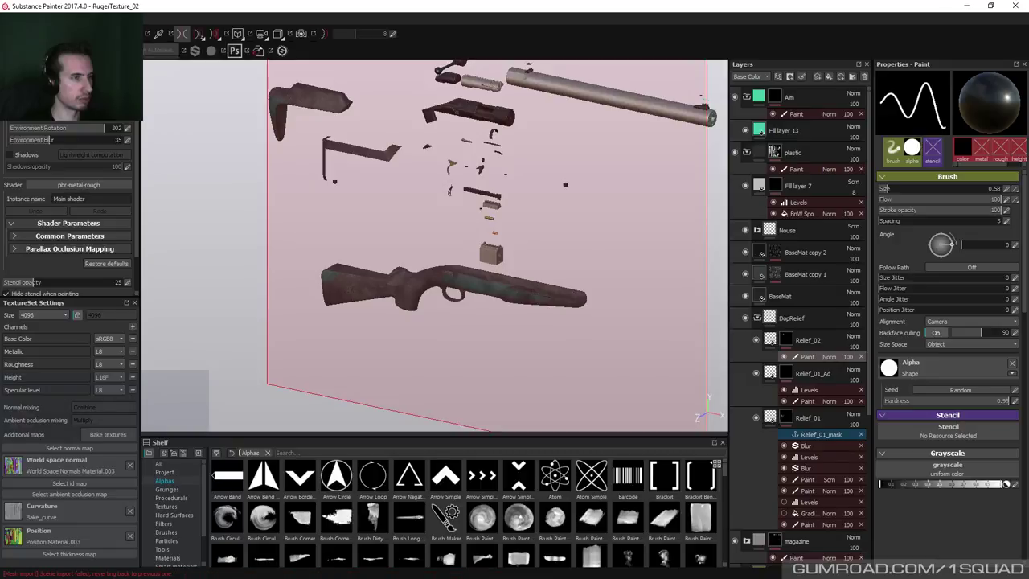
Reopen Project configuration and cancel it, the old exploded mesh still in place.
{"action": "left_click_drag", "start_coordinate": [563, 241], "coordinate": [684, 249], "text": "alt"}
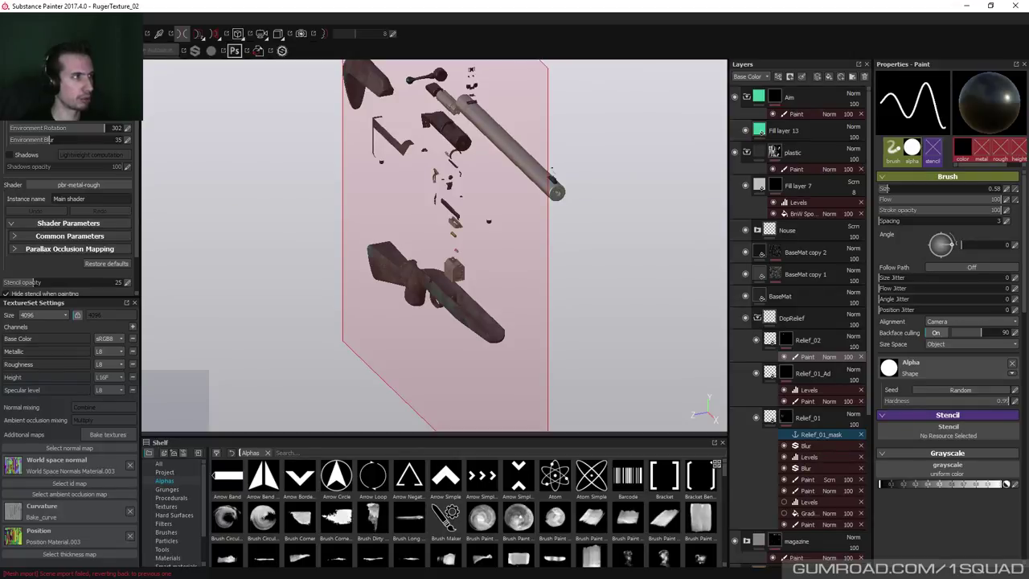
{"action": "key", "text": "ctrl+alt+shift+p"}
{"action": "left_click", "coordinate": [617, 332]}
{"action": "left_click_drag", "start_coordinate": [442, 218], "coordinate": [437, 259], "text": "alt"}
Set Blender's timeline to frame 1 and view the gun from orthographic top view.
{"action": "key", "text": "alt+Tab"}
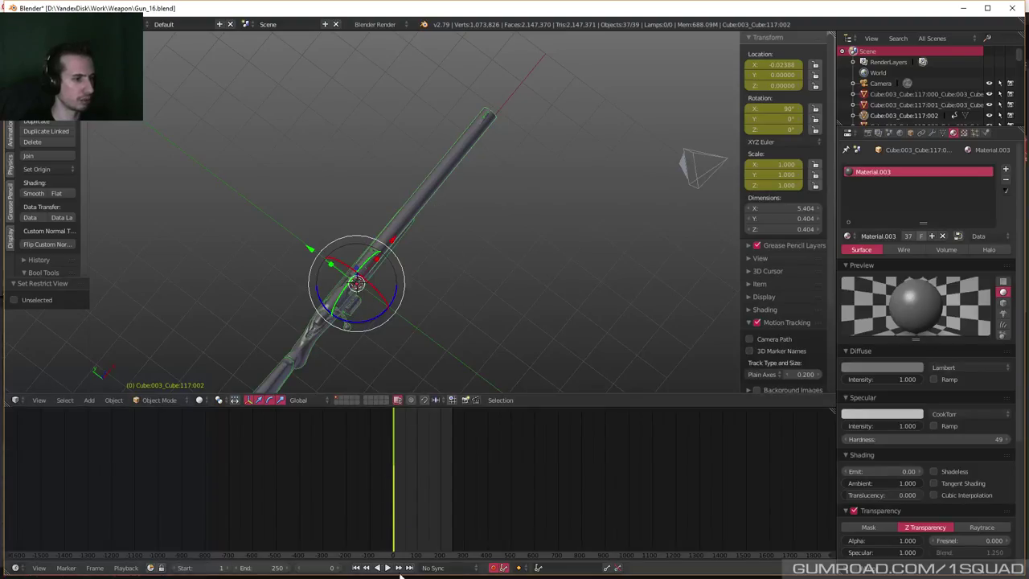
{"action": "left_click", "coordinate": [341, 568]}
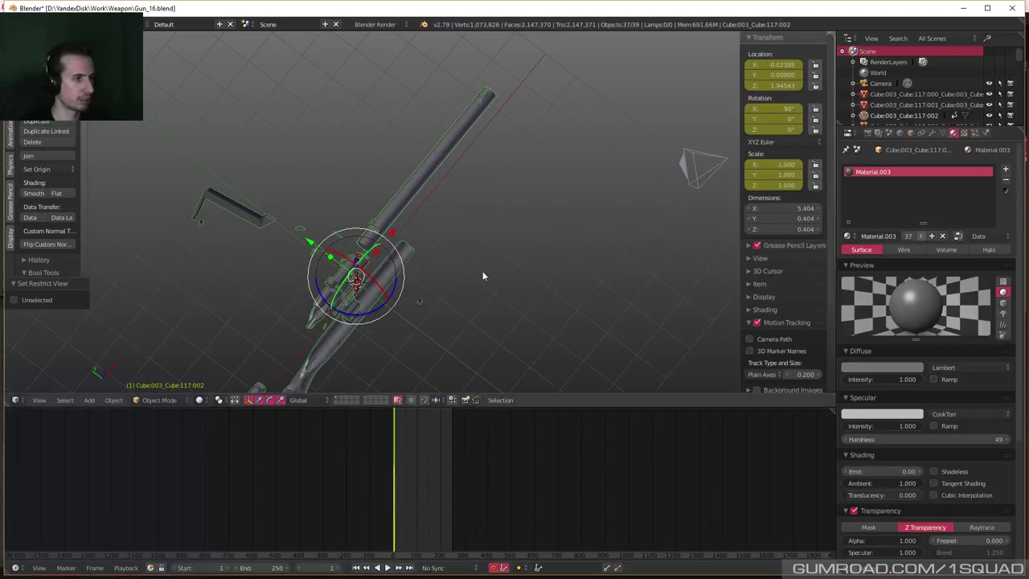
{"action": "middle_click_drag", "start_coordinate": [515, 266], "coordinate": [328, 312]}
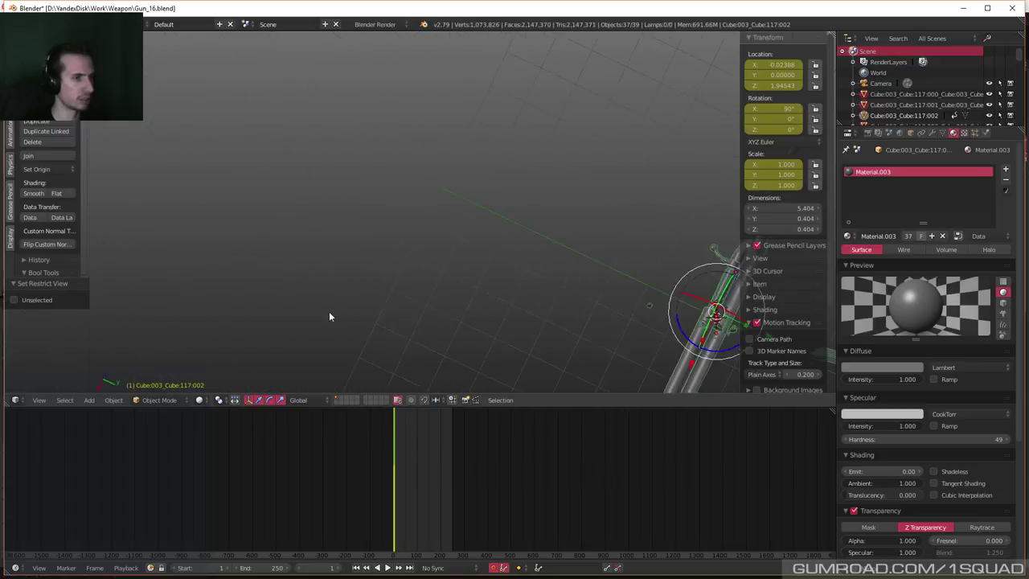
{"action": "key", "text": "q"}
{"action": "left_click", "coordinate": [532, 198]}
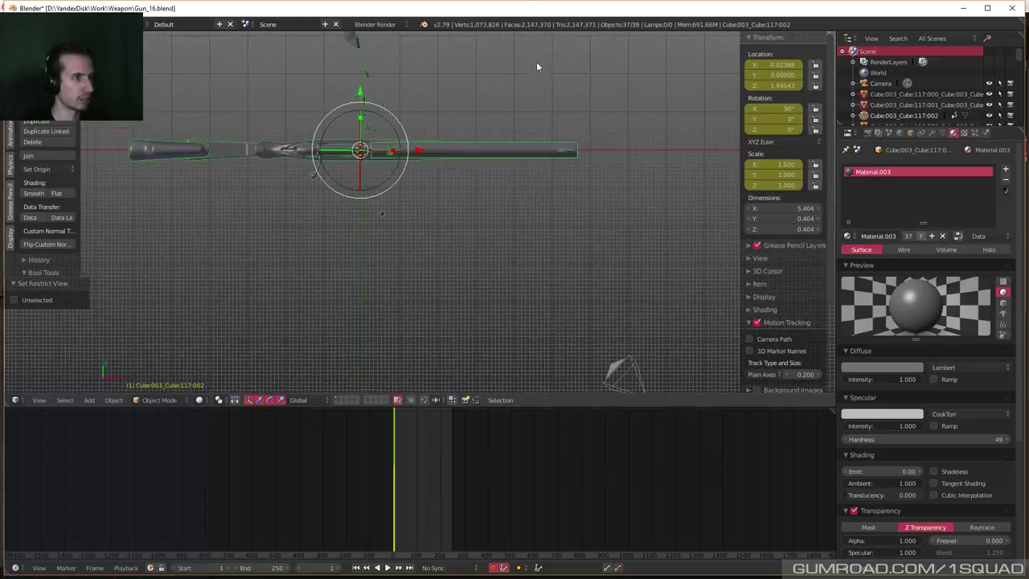
{"action": "middle_click_drag", "start_coordinate": [480, 148], "coordinate": [370, 199], "text": "shift"}
{"action": "key", "text": "q"}
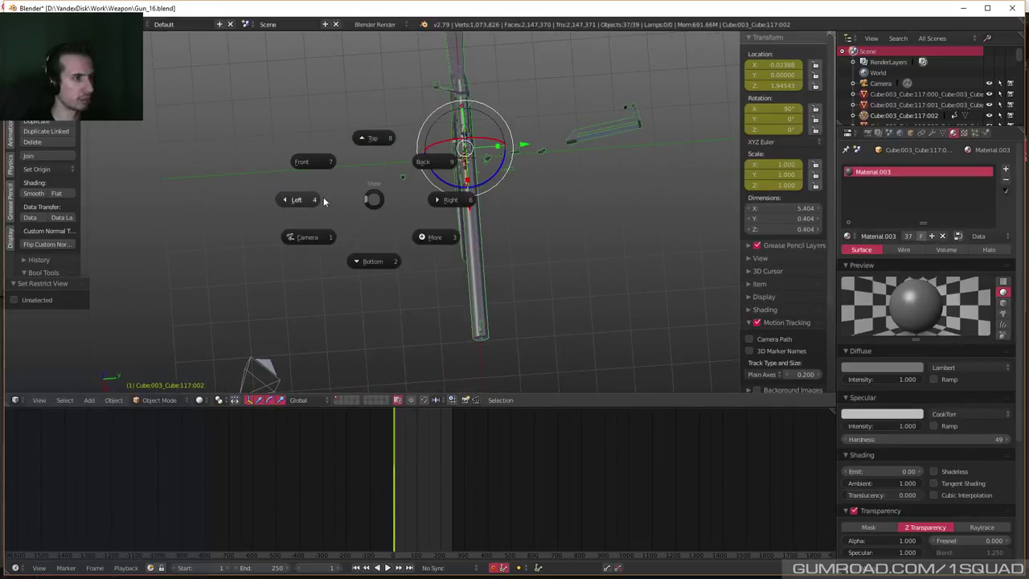
{"action": "left_click", "coordinate": [360, 141]}
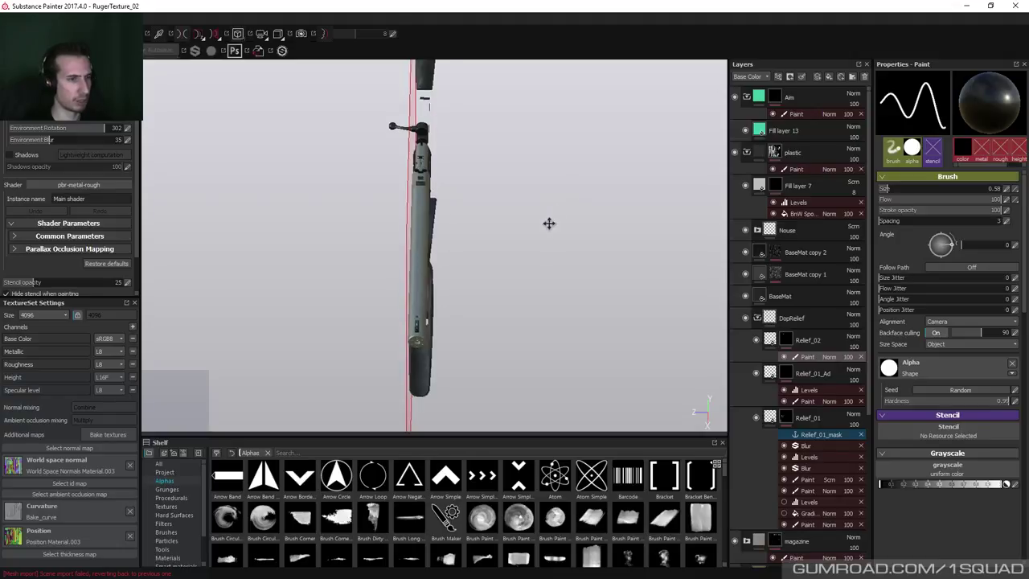
{"action": "mouse_move", "coordinate": [547, 222]}
{"action": "left_mouse_down", "text": "alt"}
{"action": "mouse_move", "coordinate": [621, 225]}
{"action": "mouse_move", "coordinate": [537, 193]}
{"action": "mouse_move", "coordinate": [567, 214]}
{"action": "mouse_move", "coordinate": [609, 177]}
{"action": "mouse_move", "coordinate": [630, 175]}
{"action": "mouse_move", "coordinate": [634, 154]}
{"action": "mouse_move", "coordinate": [578, 230]}
{"action": "mouse_move", "coordinate": [723, 197]}
{"action": "left_mouse_up", "text": "alt"}
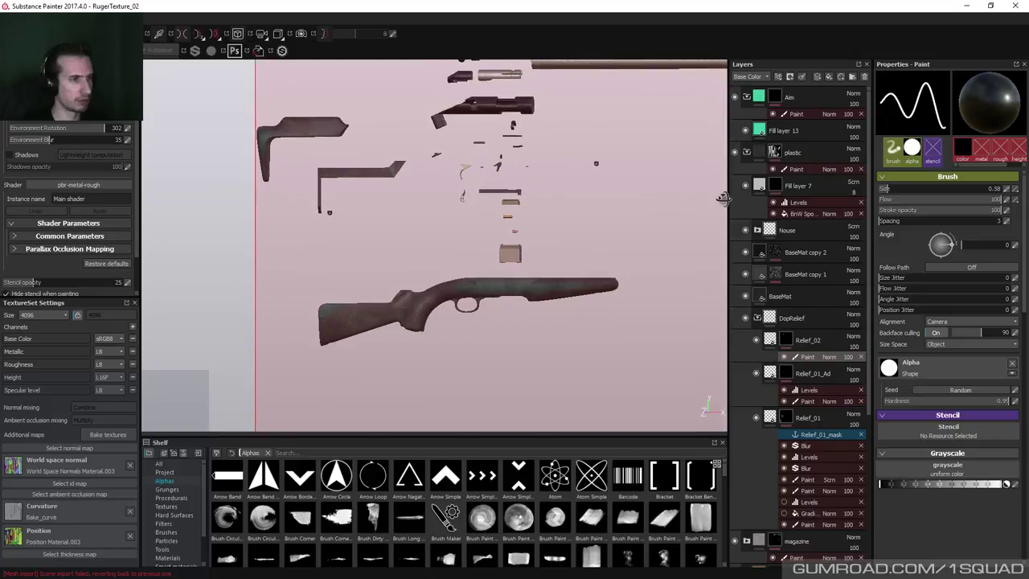
{"action": "key", "text": "3"}
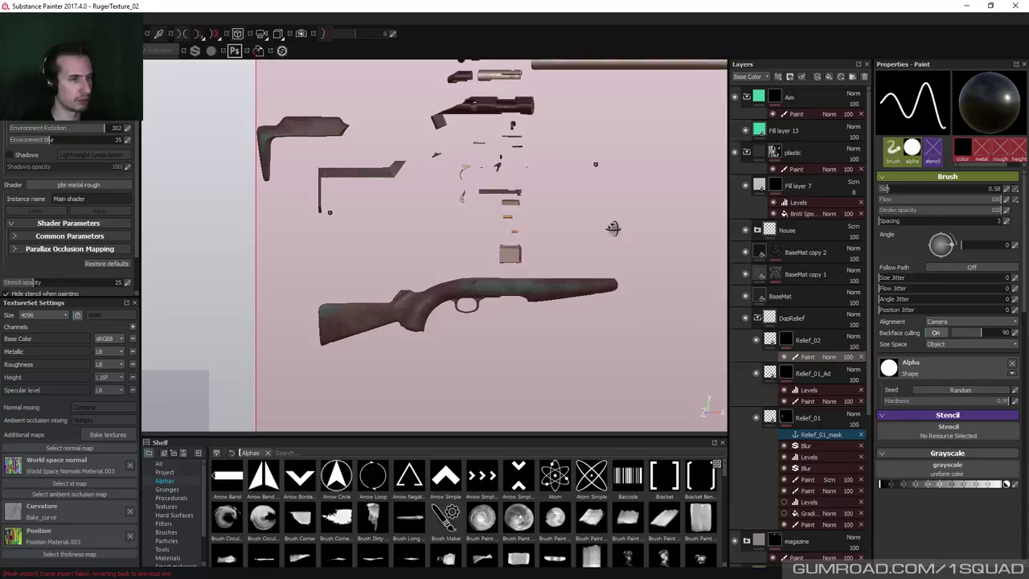
{"action": "left_click_drag", "start_coordinate": [483, 233], "coordinate": [423, 230], "text": "alt+shift"}
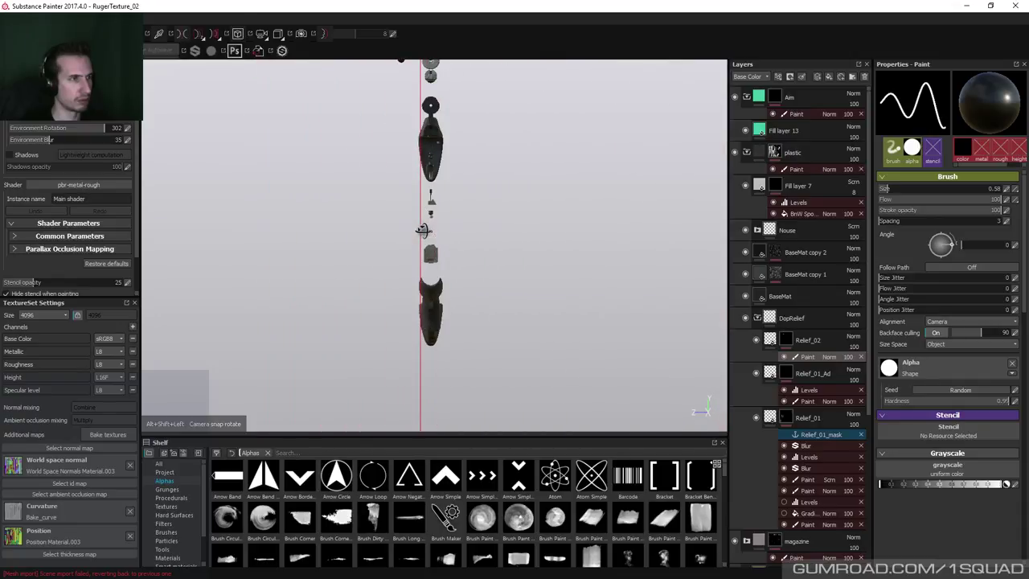
{"action": "left_click_drag", "start_coordinate": [489, 166], "coordinate": [487, 191], "text": "alt+shift"}
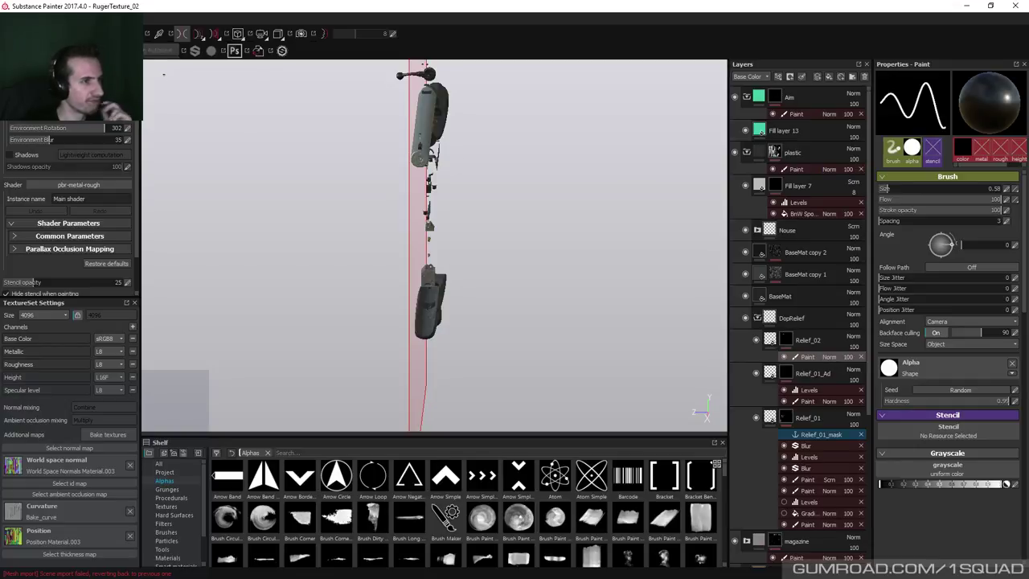
{"action": "left_click_drag", "start_coordinate": [469, 239], "coordinate": [587, 173], "text": "alt"}
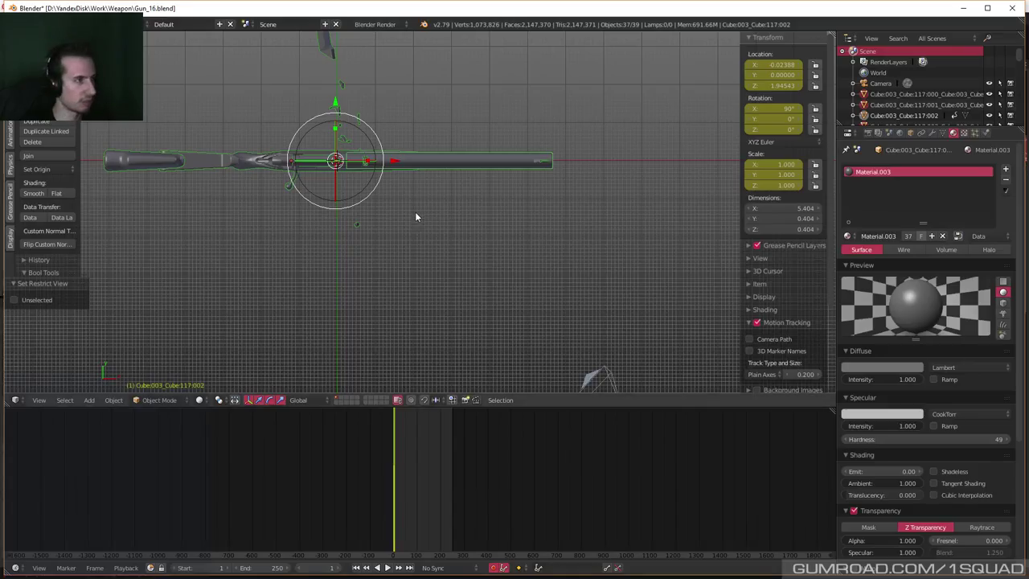
{"action": "mouse_move", "coordinate": [415, 211]}
{"action": "middle_mouse_down"}
{"action": "mouse_move", "coordinate": [475, 246]}
{"action": "mouse_move", "coordinate": [393, 245]}
{"action": "mouse_move", "coordinate": [498, 199]}
{"action": "mouse_move", "coordinate": [516, 115]}
{"action": "mouse_move", "coordinate": [500, 257]}
{"action": "mouse_move", "coordinate": [549, 301]}
{"action": "mouse_move", "coordinate": [520, 211]}
{"action": "mouse_move", "coordinate": [454, 215]}
{"action": "mouse_move", "coordinate": [556, 205]}
{"action": "middle_mouse_up"}
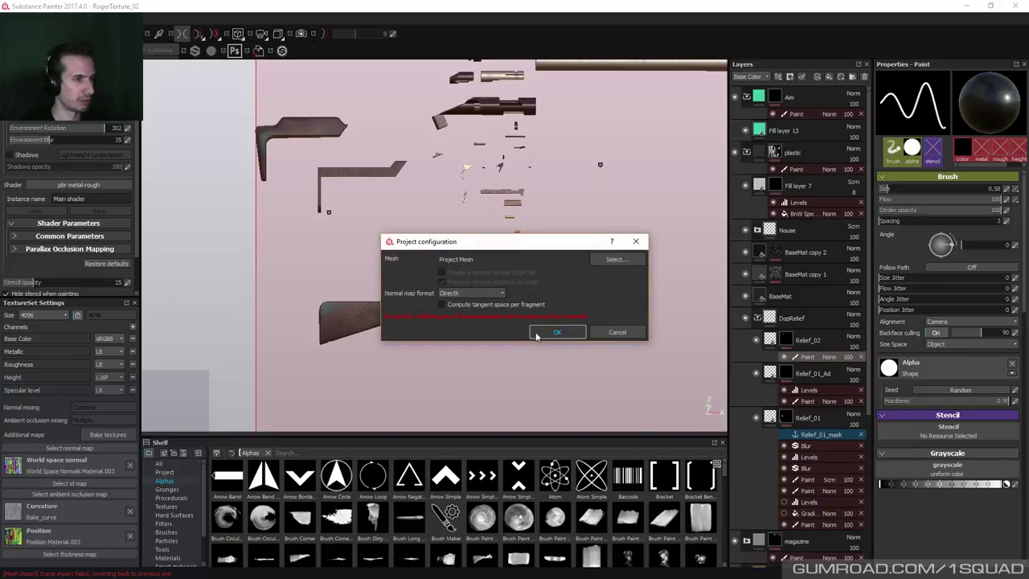
{"action": "left_click", "coordinate": [627, 333]}
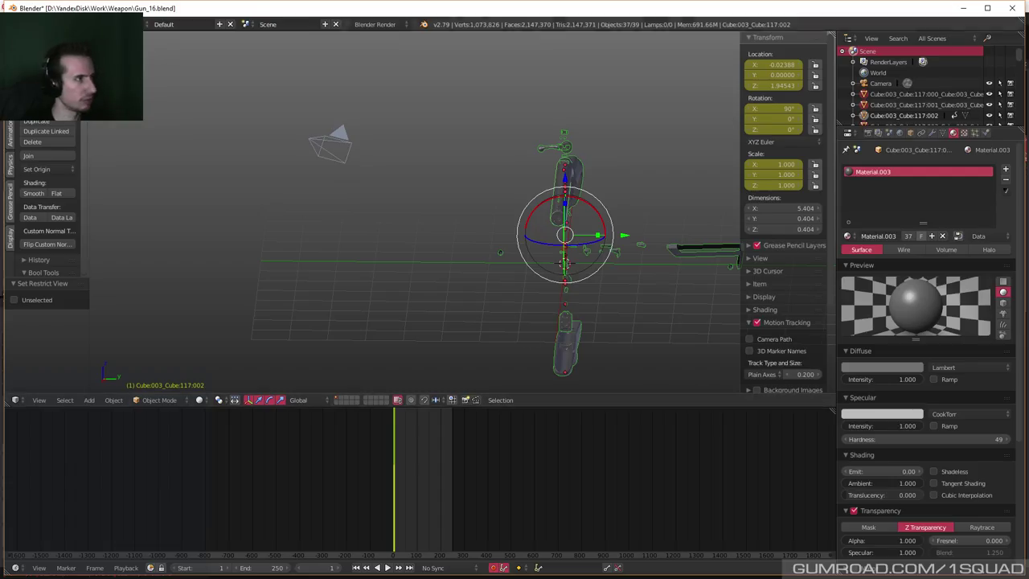
Start a new default scene in Blender.
{"action": "left_click", "coordinate": [32, 24]}
{"action": "left_click", "coordinate": [32, 24]}
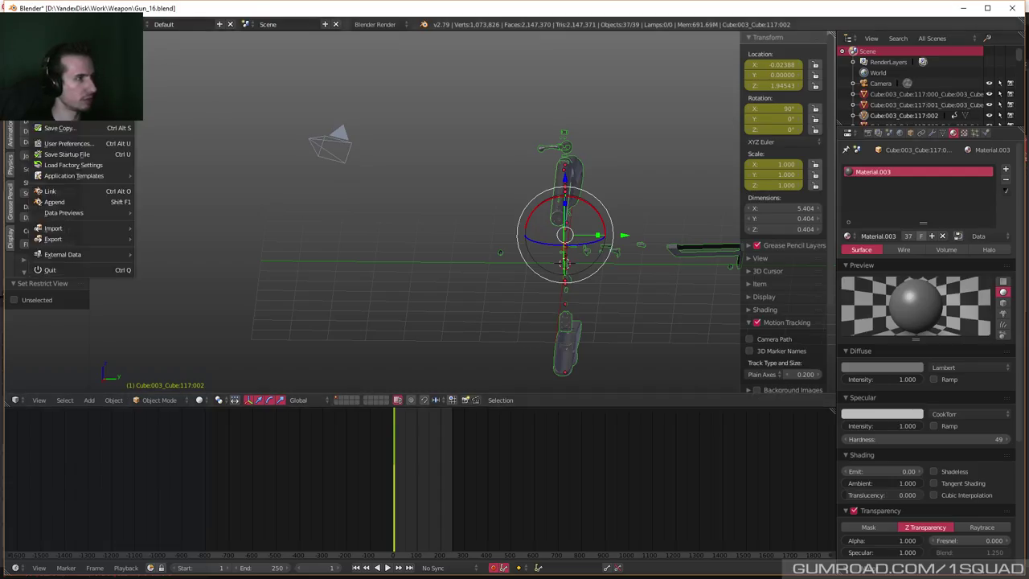
{"action": "key", "text": "Escape"}
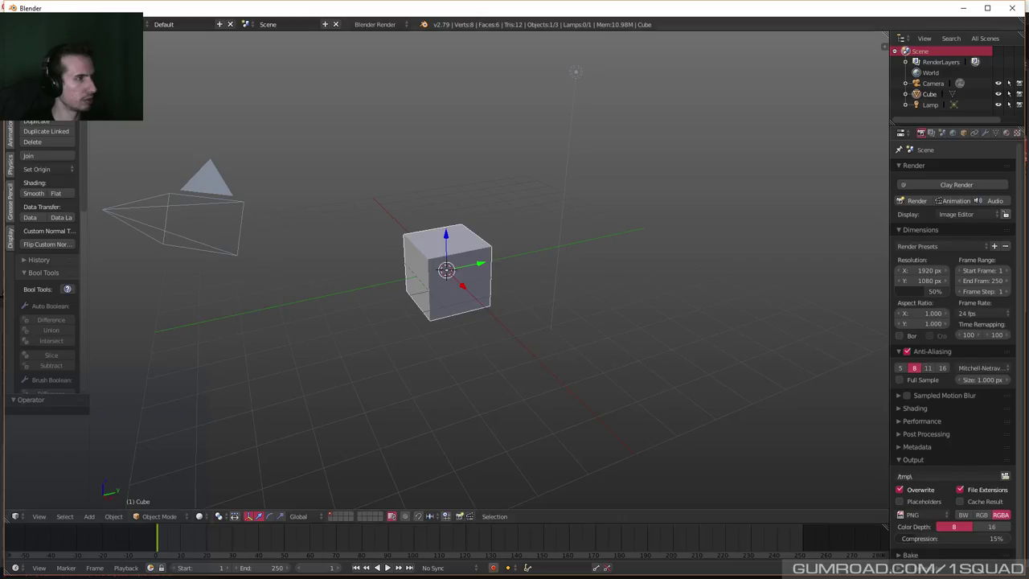
{"action": "left_click", "coordinate": [32, 24]}
Import GunTexture.obj from the Weapon folder as a Wavefront OBJ mesh.
{"action": "mouse_move", "coordinate": [62, 229]}
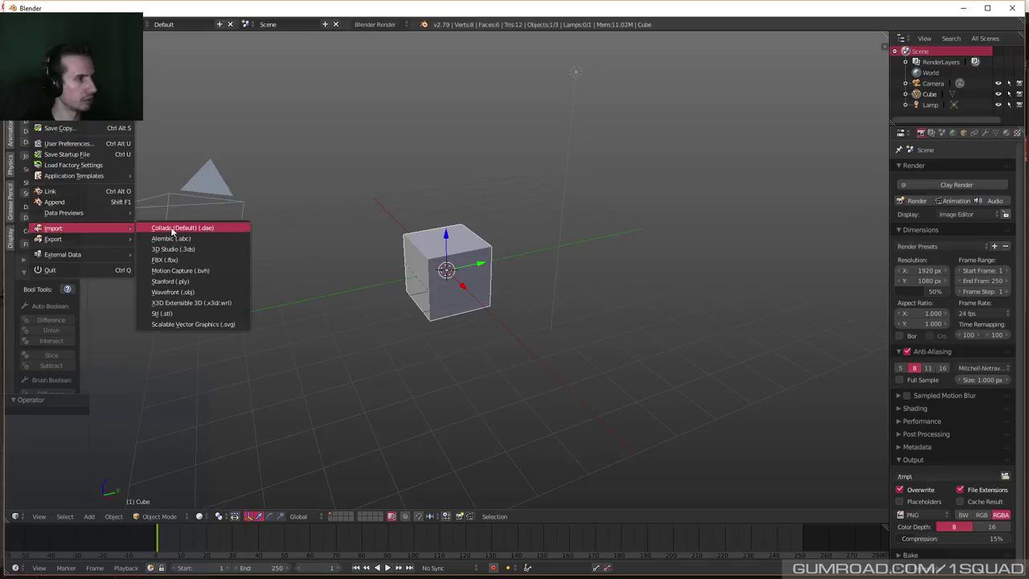
{"action": "left_click", "coordinate": [191, 292]}
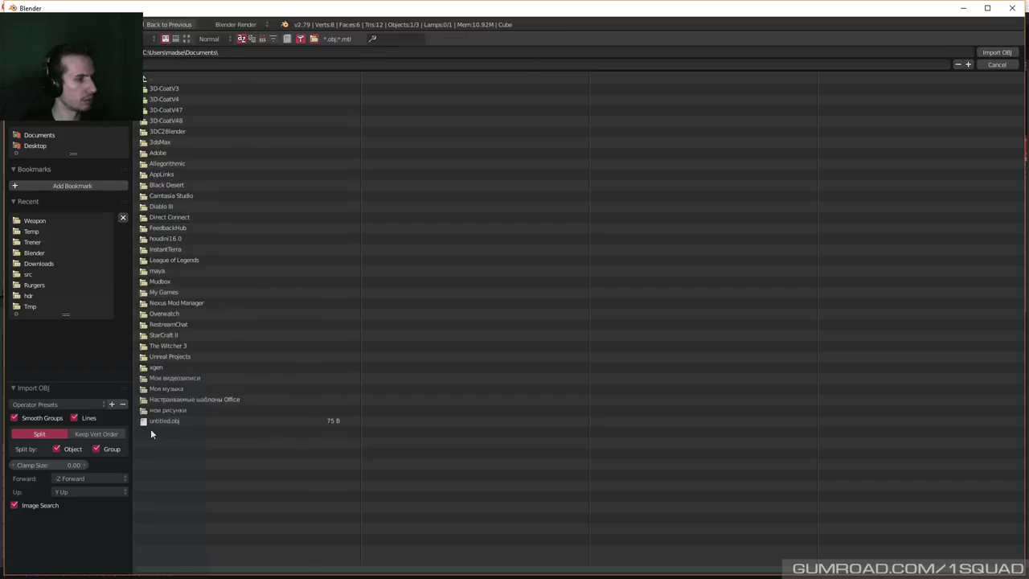
{"action": "left_click", "coordinate": [34, 222]}
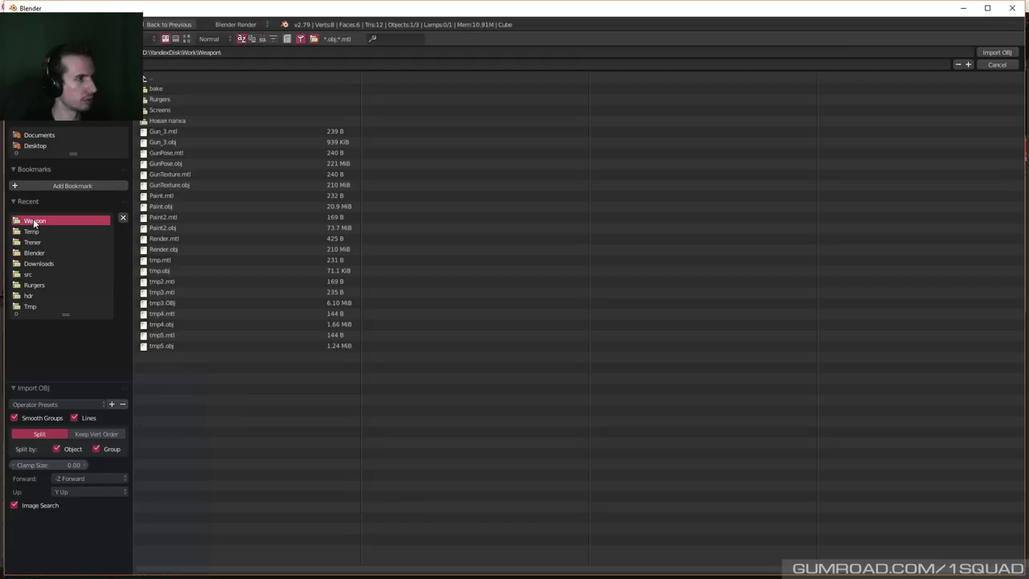
{"action": "left_click", "coordinate": [184, 187]}
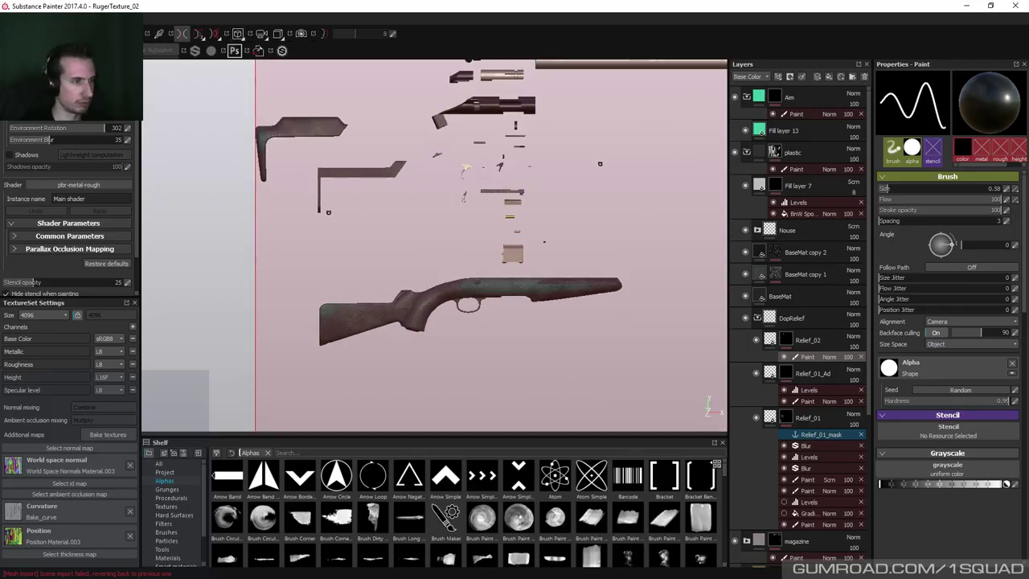
Zoom into the pistol grip and settle the brush size at 0.92 after trying 1.34 and 0.58.
{"action": "scroll", "coordinate": [434, 245], "scroll_direction": "up", "scroll_amount": 8}
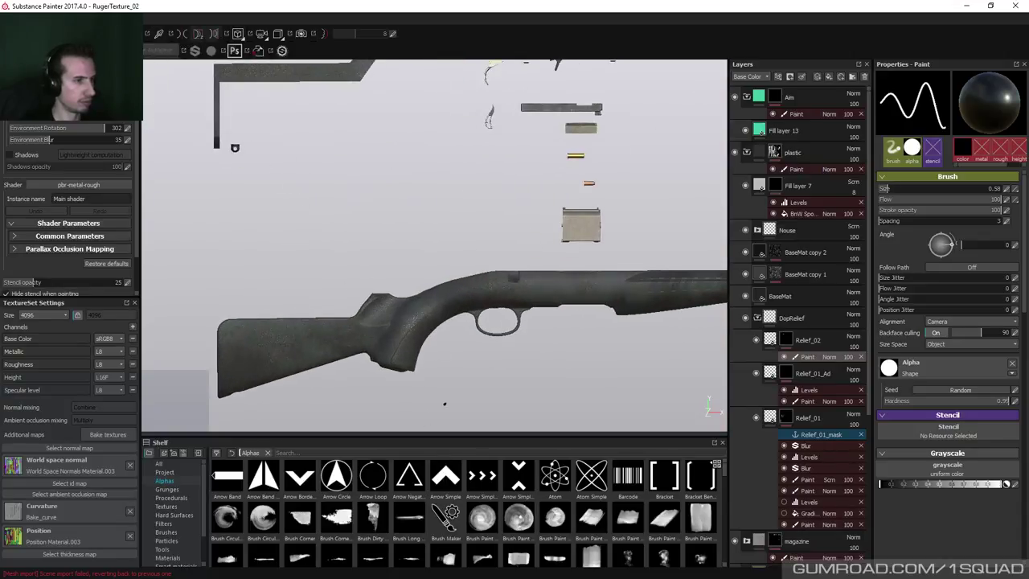
{"action": "scroll", "coordinate": [474, 305], "scroll_direction": "up", "scroll_amount": 3}
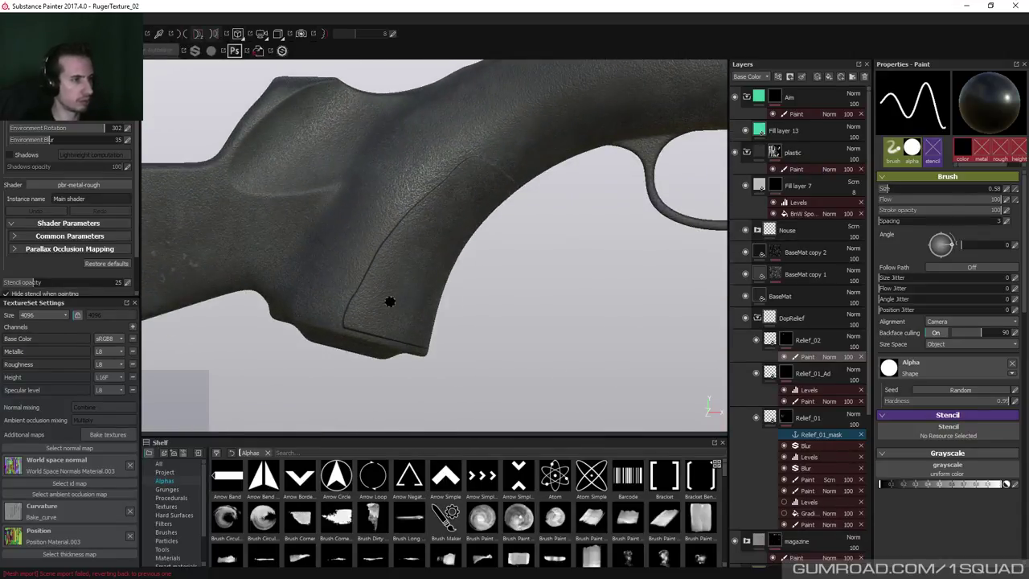
{"action": "key", "text": "bracketright"}
{"action": "key", "text": "bracketright"}
{"action": "key", "text": "bracketright"}
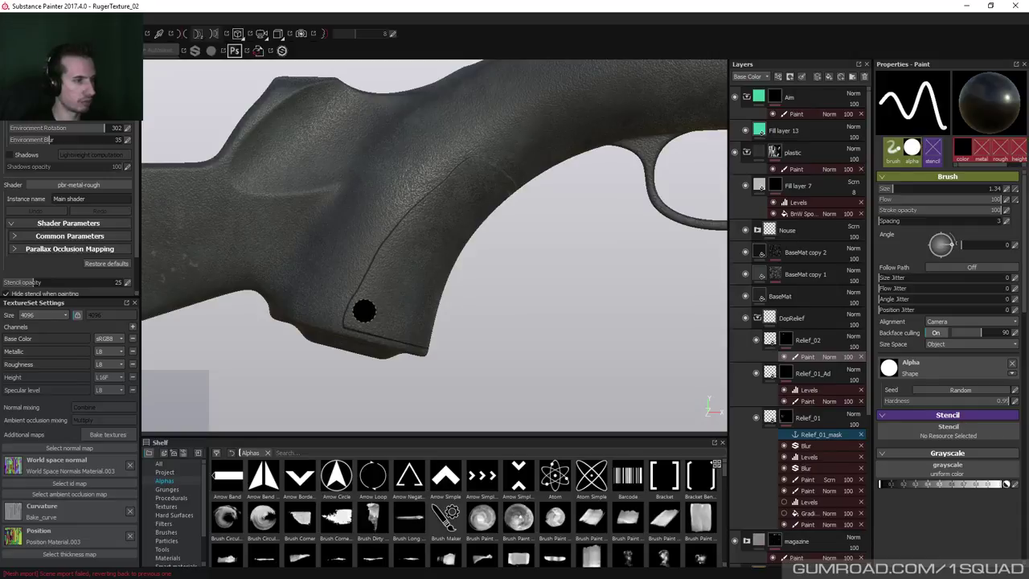
{"action": "key", "text": "bracketleft"}
{"action": "key", "text": "bracketleft"}
{"action": "key", "text": "bracketleft"}
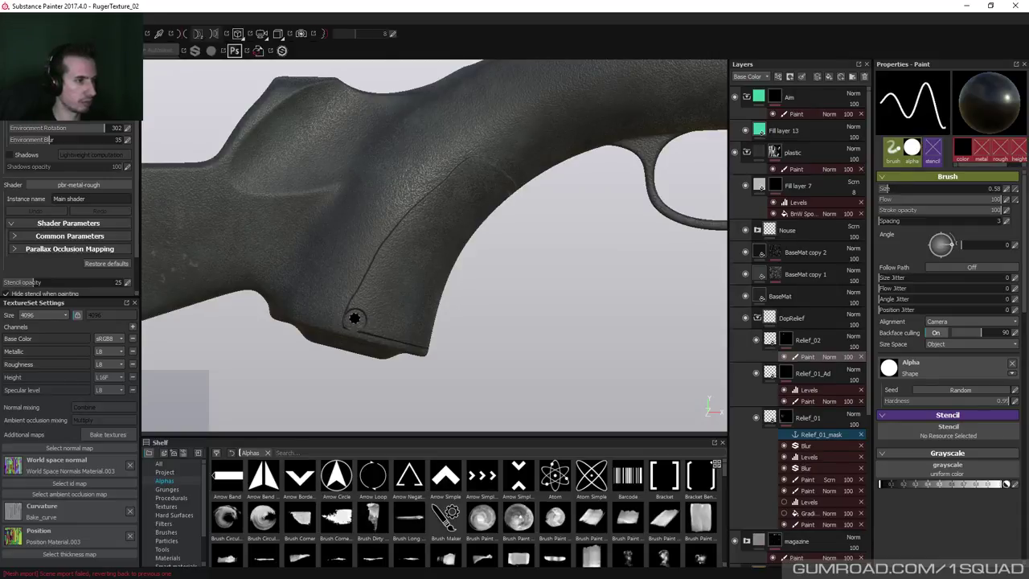
{"action": "key", "text": "bracketright"}
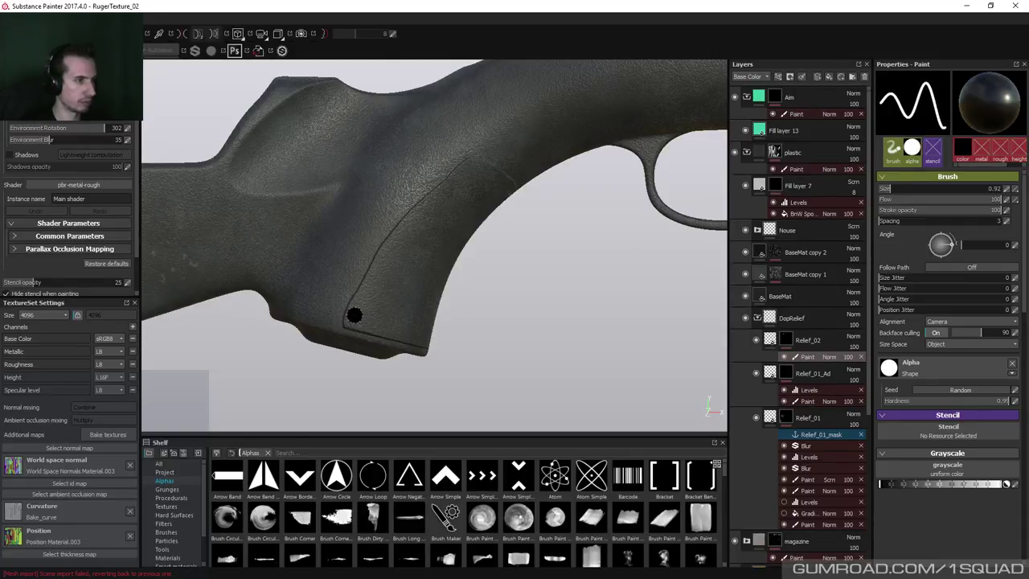
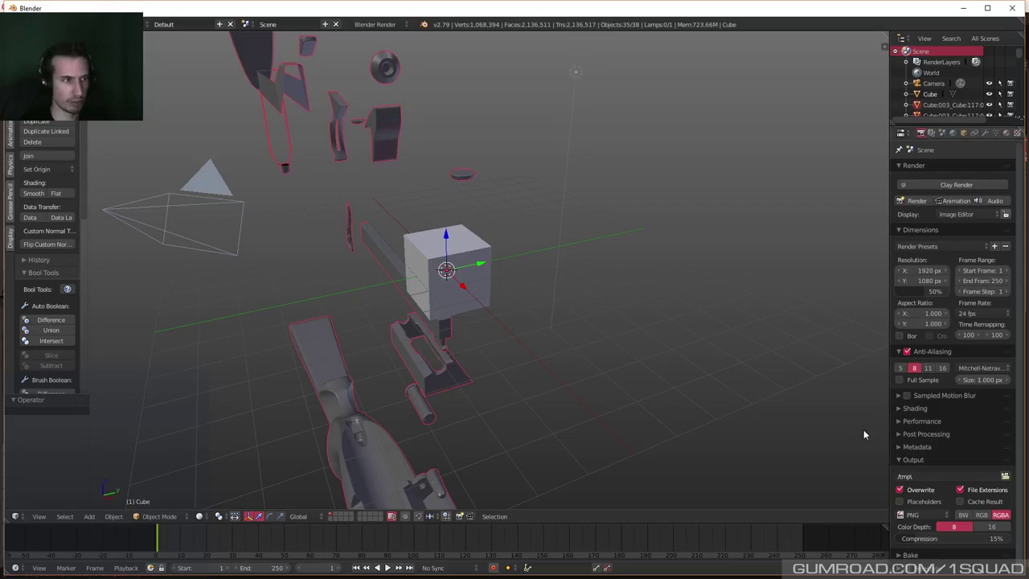
Switch the viewport from perspective to orthographic and frame the selected rifle.
{"action": "mouse_move", "coordinate": [504, 273]}
{"action": "middle_mouse_down"}
{"action": "mouse_move", "coordinate": [557, 225]}
{"action": "mouse_move", "coordinate": [531, 289]}
{"action": "middle_mouse_up"}
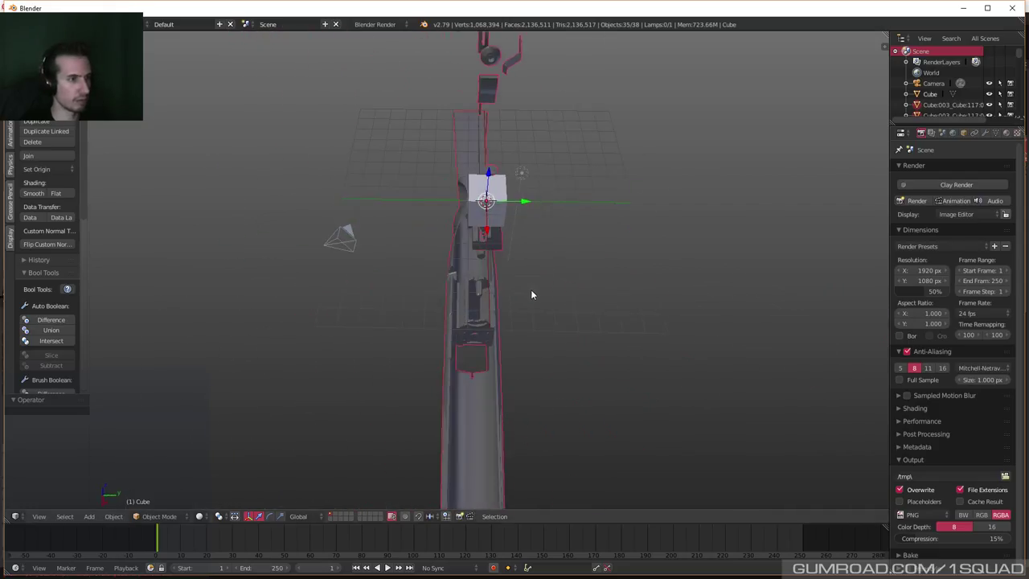
{"action": "key", "text": "q"}
{"action": "left_click", "coordinate": [526, 231]}
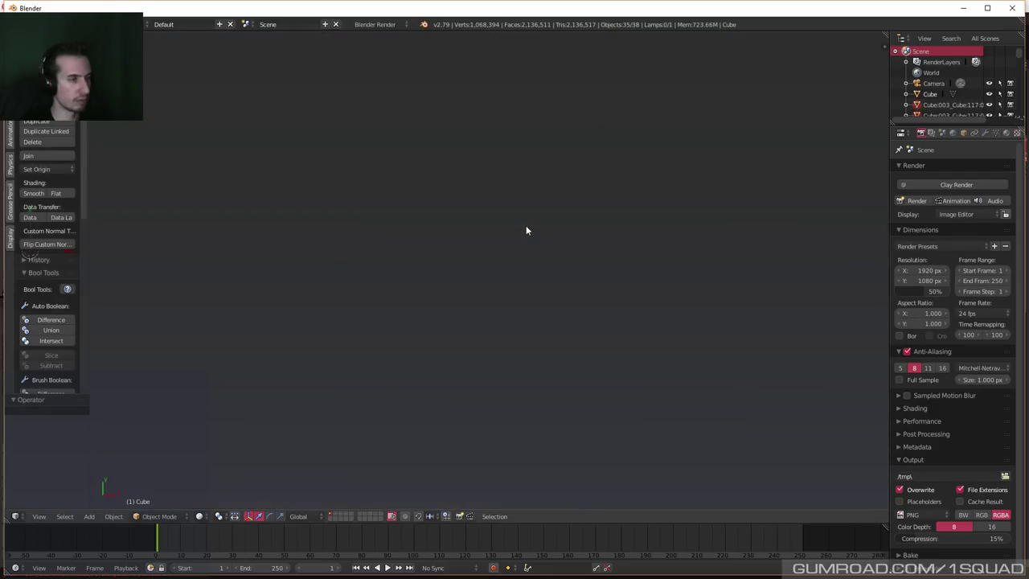
{"action": "left_click", "coordinate": [38, 516]}
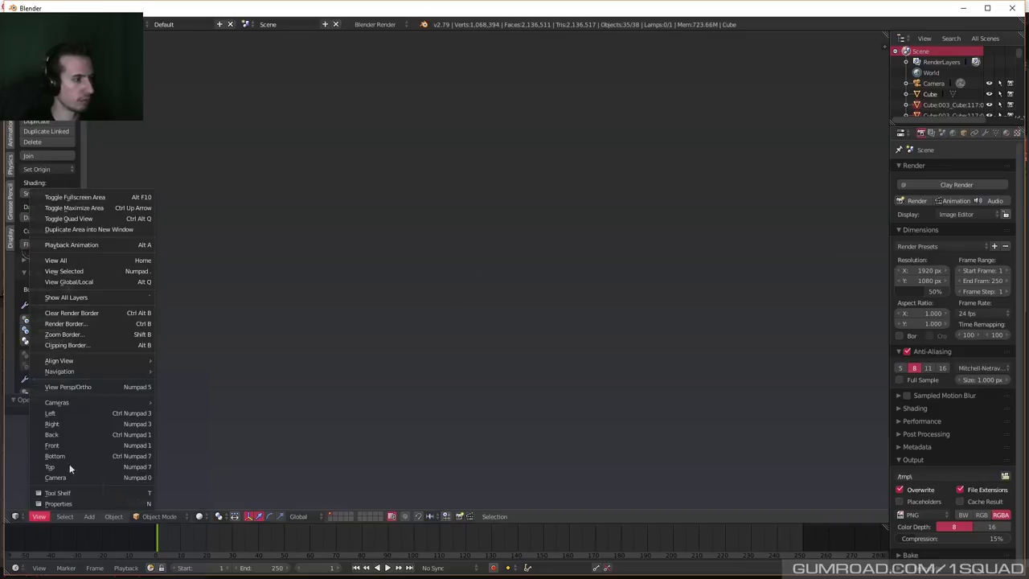
{"action": "left_click", "coordinate": [81, 388]}
{"action": "key", "text": "KP_7"}
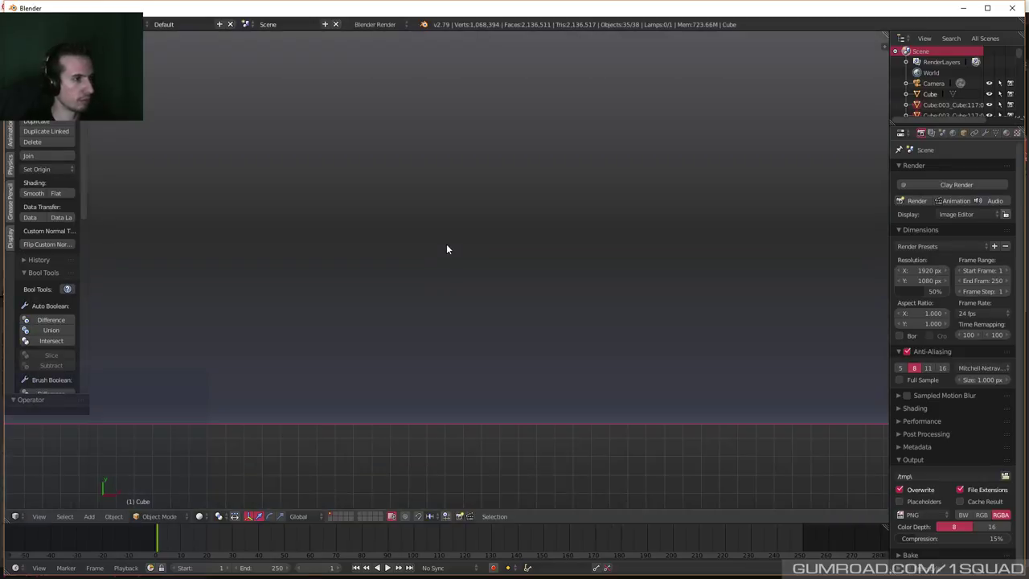
Set the view to Top so the rifle lies flat along its length.
{"action": "middle_click_drag", "start_coordinate": [382, 265], "coordinate": [410, 237]}
{"action": "key", "text": "KP_7"}
{"action": "key", "text": "q"}
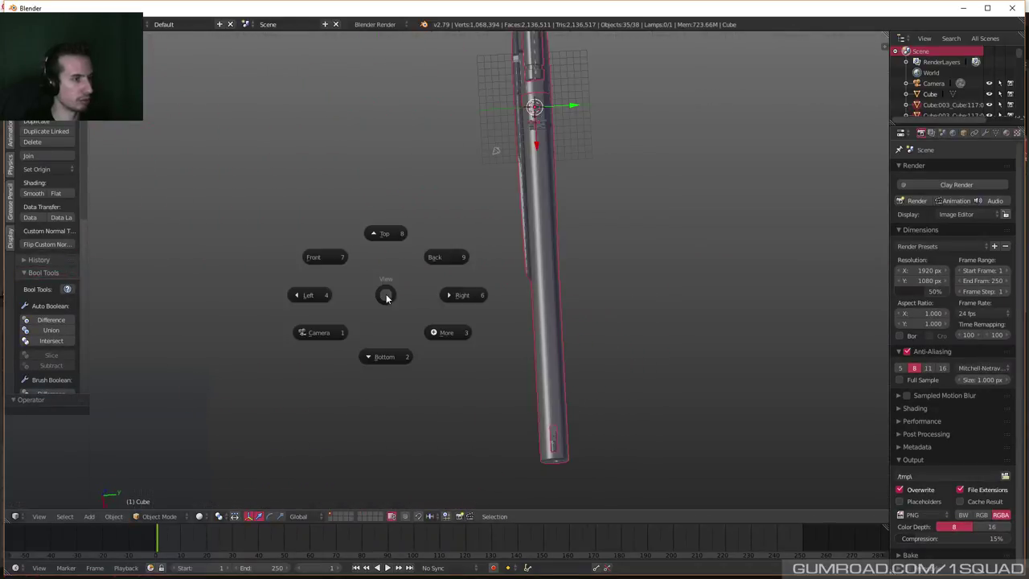
{"action": "left_click", "coordinate": [385, 234]}
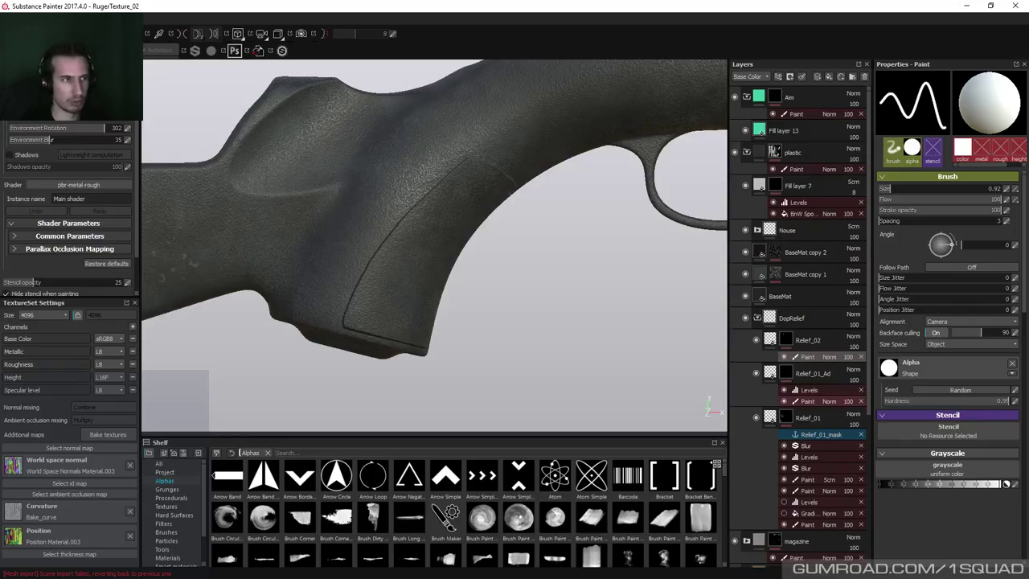
Frame the rifle stock, enable mirror symmetry, and orbit around it.
{"action": "key", "text": "f"}
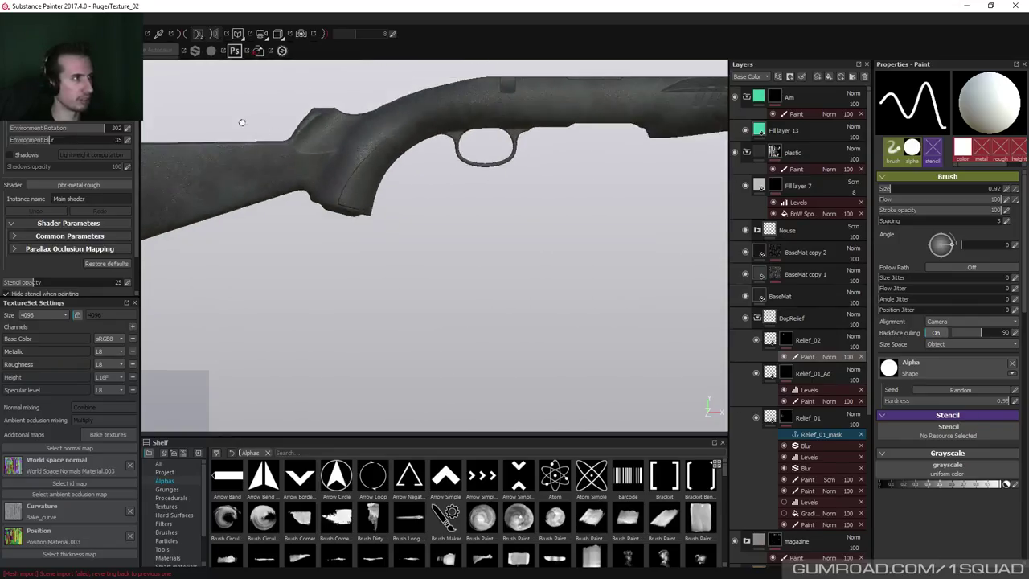
{"action": "left_click", "coordinate": [194, 50]}
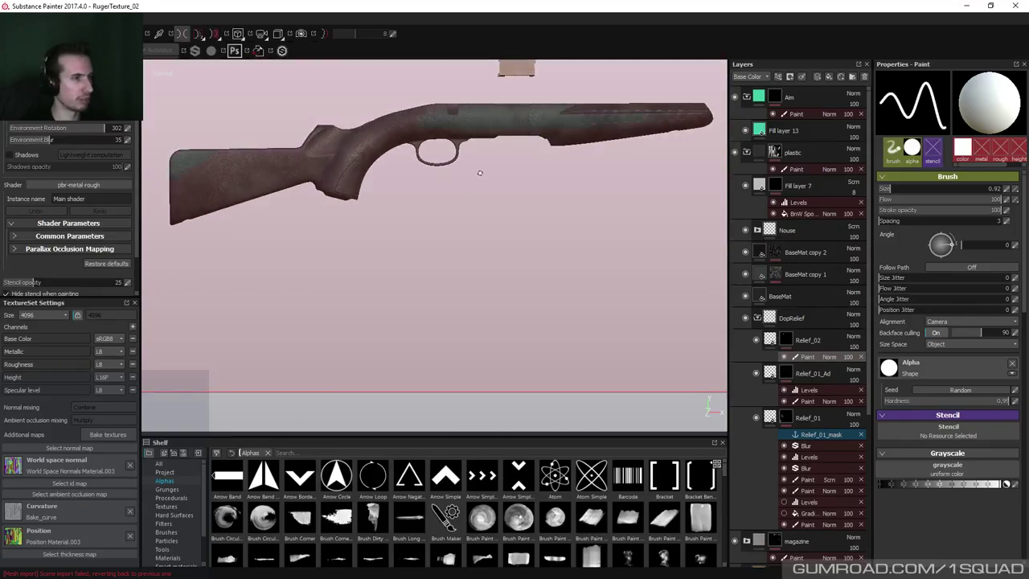
{"action": "left_click_drag", "start_coordinate": [479, 172], "coordinate": [285, 241], "text": "alt"}
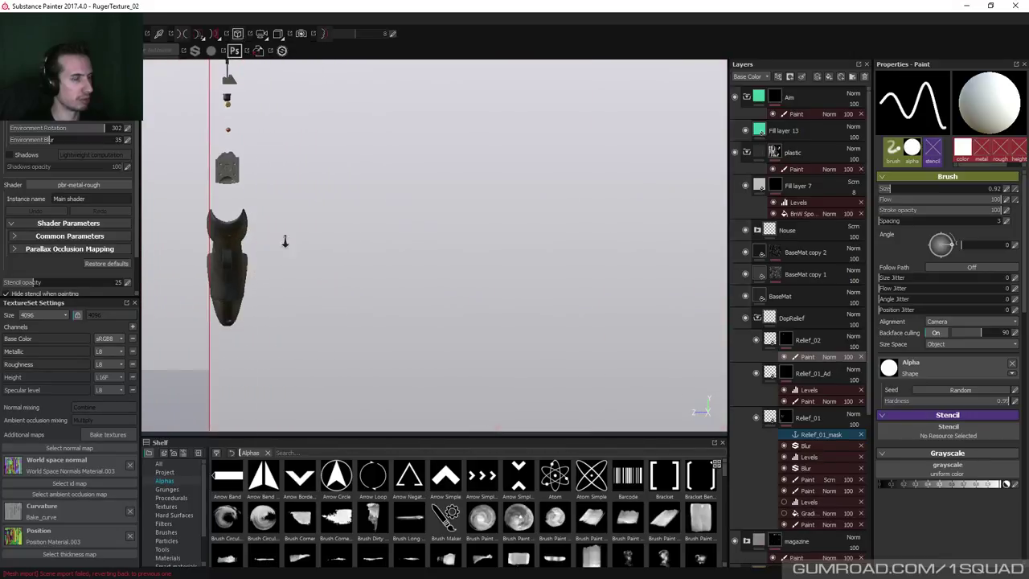
{"action": "middle_click_drag", "start_coordinate": [285, 241], "coordinate": [450, 178], "text": "alt"}
{"action": "left_click_drag", "start_coordinate": [443, 219], "coordinate": [482, 201], "text": "alt"}
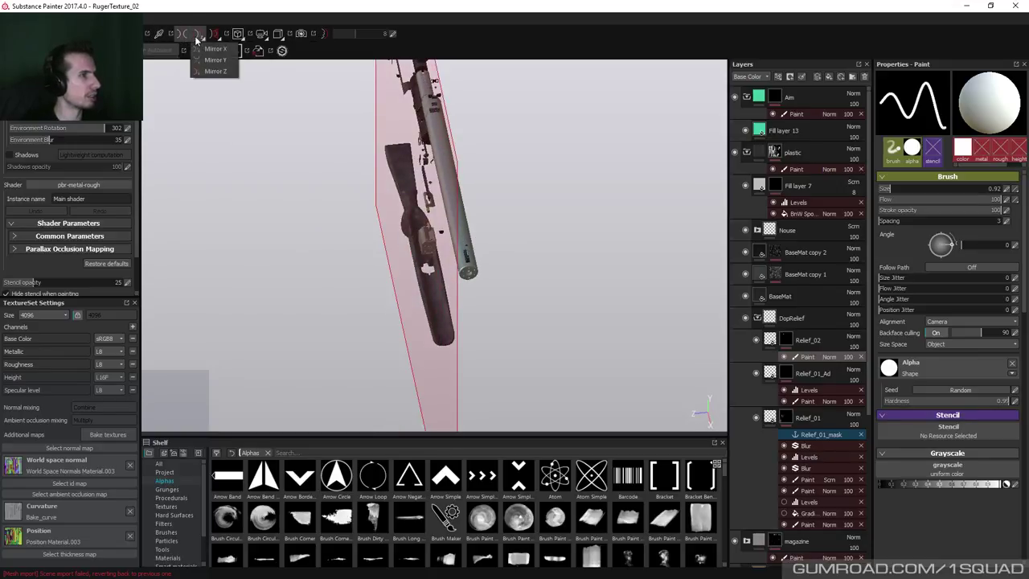
Check the symmetry-plane and 3D/2D view layout dropdowns.
{"action": "left_click", "coordinate": [214, 36]}
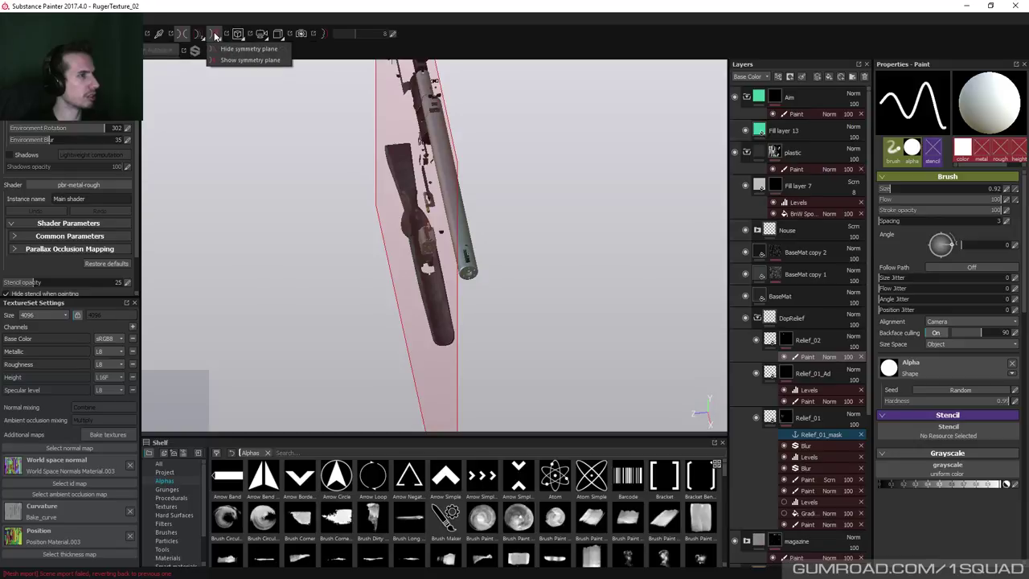
{"action": "left_click", "coordinate": [215, 37]}
{"action": "left_click", "coordinate": [240, 35]}
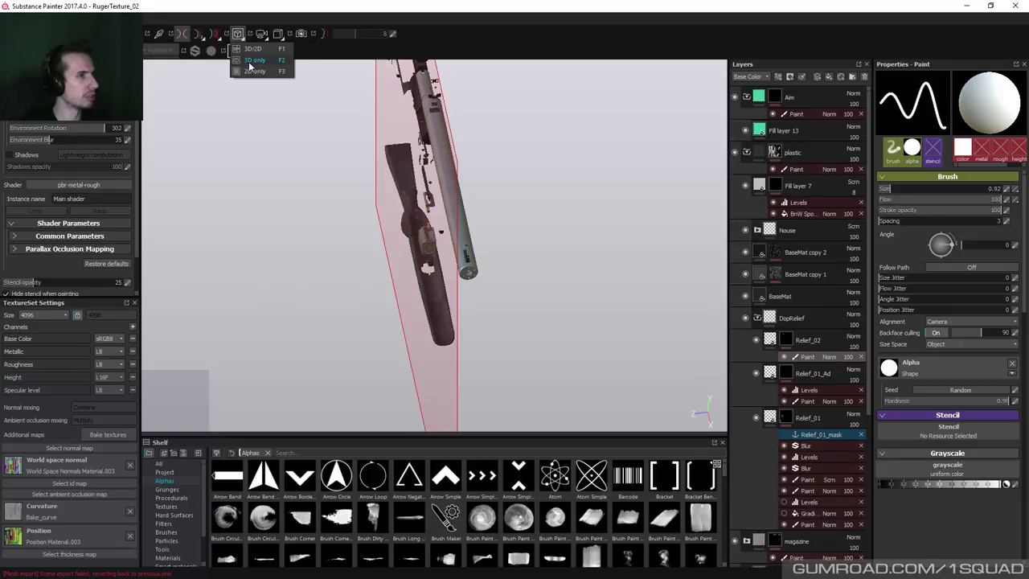
{"action": "left_click", "coordinate": [241, 37]}
Set the camera projection to Perspective and orbit the stock from a new angle.
{"action": "left_click", "coordinate": [270, 36]}
{"action": "left_click", "coordinate": [297, 52]}
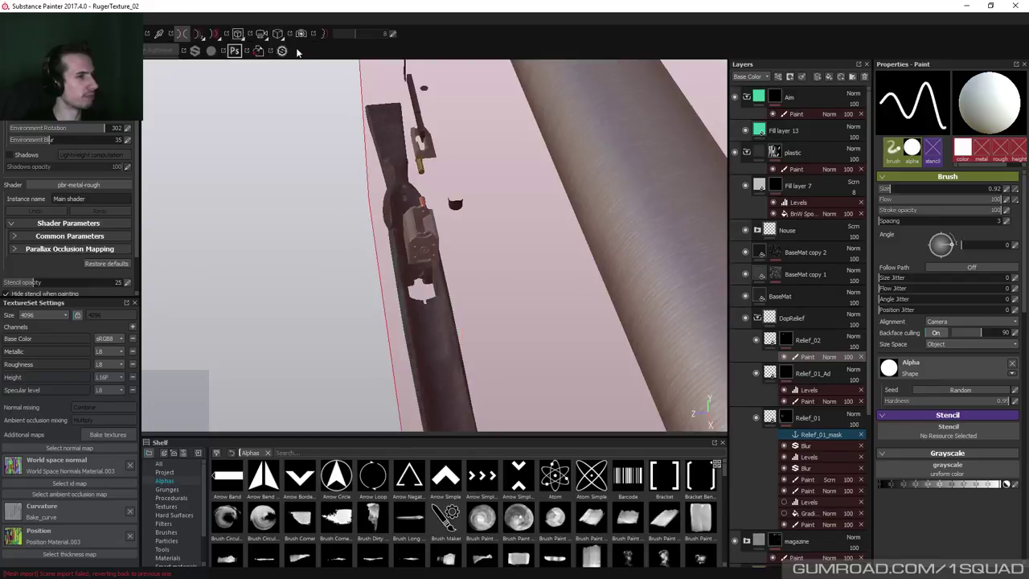
{"action": "key", "text": "f"}
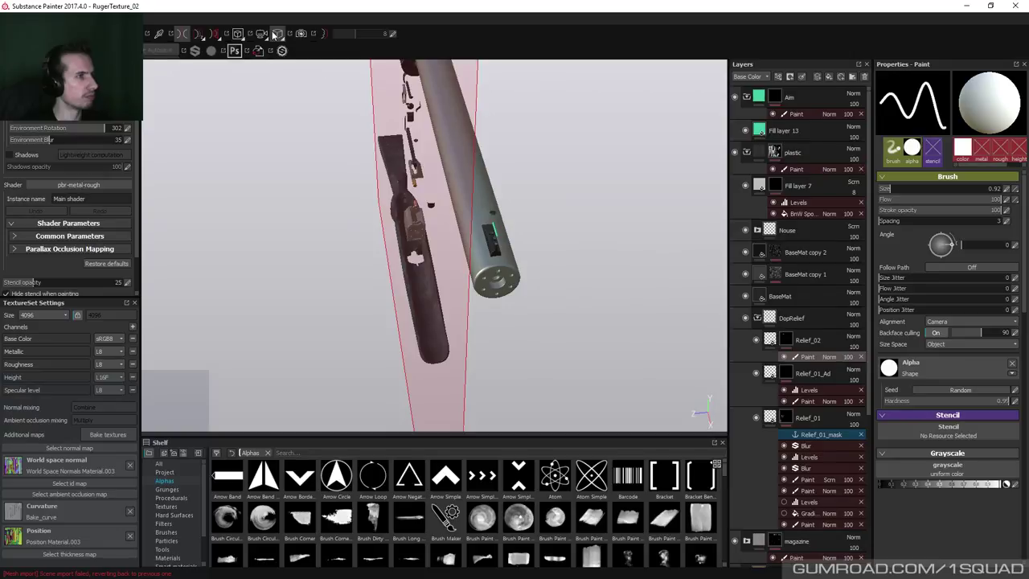
{"action": "left_click", "coordinate": [277, 33]}
{"action": "left_click", "coordinate": [288, 49]}
{"action": "left_click_drag", "start_coordinate": [312, 101], "coordinate": [406, 138], "text": "alt"}
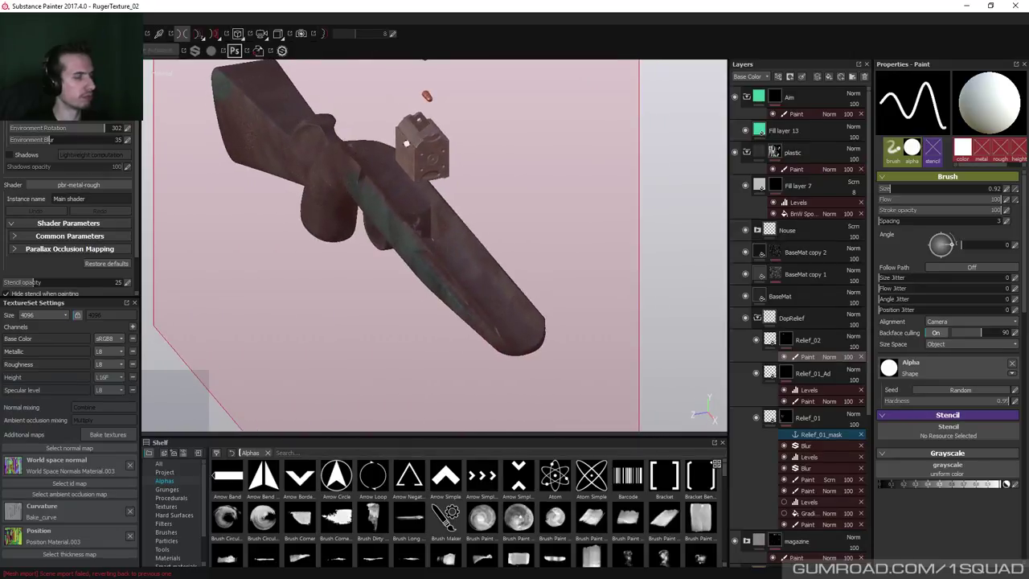
{"action": "key", "text": "alt+Tab"}
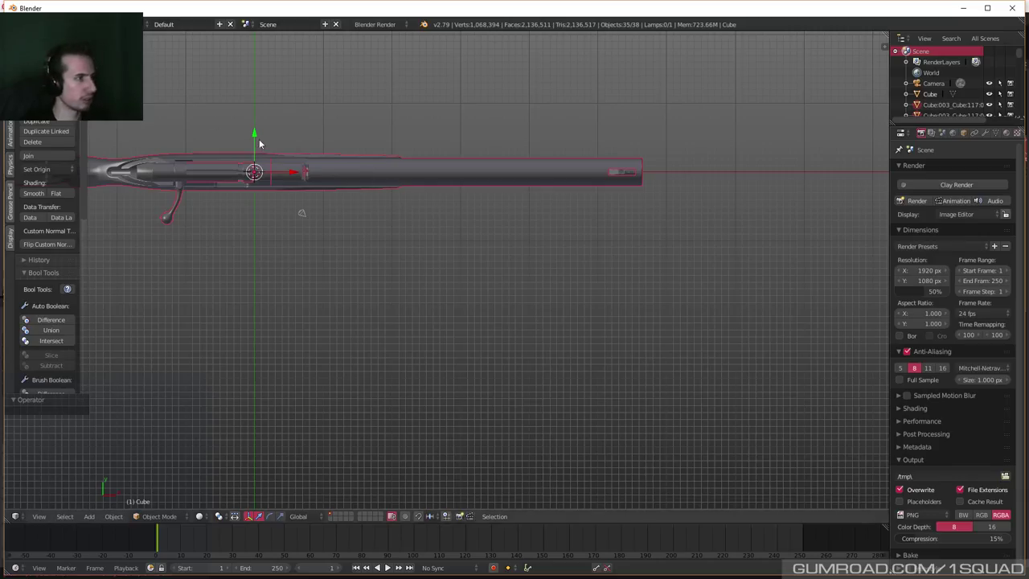
Box-select all the exploded rifle parts.
{"action": "mouse_move", "coordinate": [257, 137]}
{"action": "middle_mouse_down"}
{"action": "mouse_move", "coordinate": [431, 190]}
{"action": "mouse_move", "coordinate": [461, 211]}
{"action": "mouse_move", "coordinate": [405, 145]}
{"action": "middle_mouse_up"}
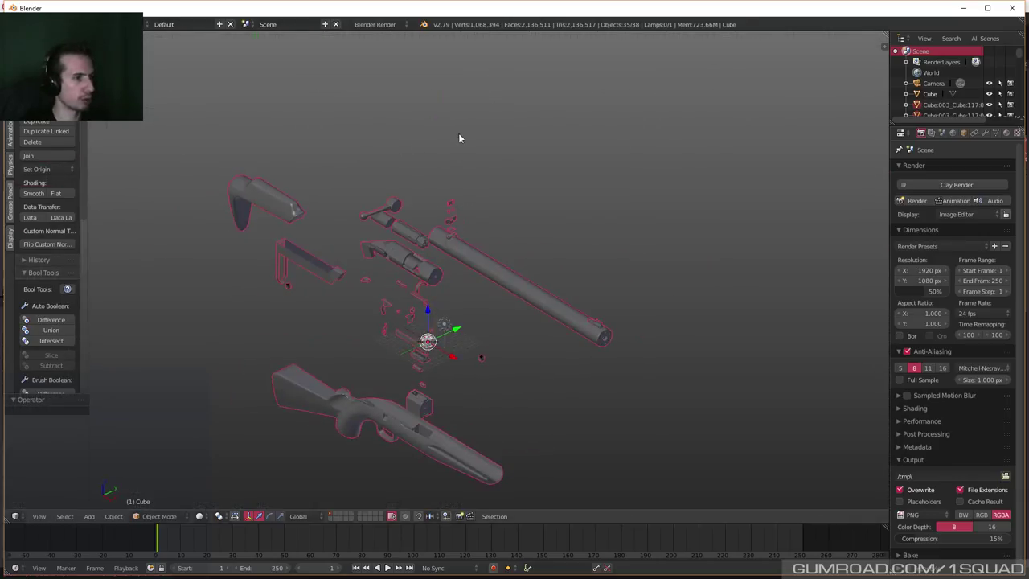
{"action": "left_click", "coordinate": [482, 272]}
{"action": "key", "text": "b"}
{"action": "left_click_drag", "start_coordinate": [198, 130], "coordinate": [686, 489]}
{"action": "key", "text": "Right"}
{"action": "middle_click_drag", "start_coordinate": [619, 281], "coordinate": [573, 255]}
{"action": "key", "text": "b"}
{"action": "left_click_drag", "start_coordinate": [318, 135], "coordinate": [625, 500]}
Export the parts as a Wavefront OBJ into the Weapon folder.
{"action": "left_click", "coordinate": [32, 24]}
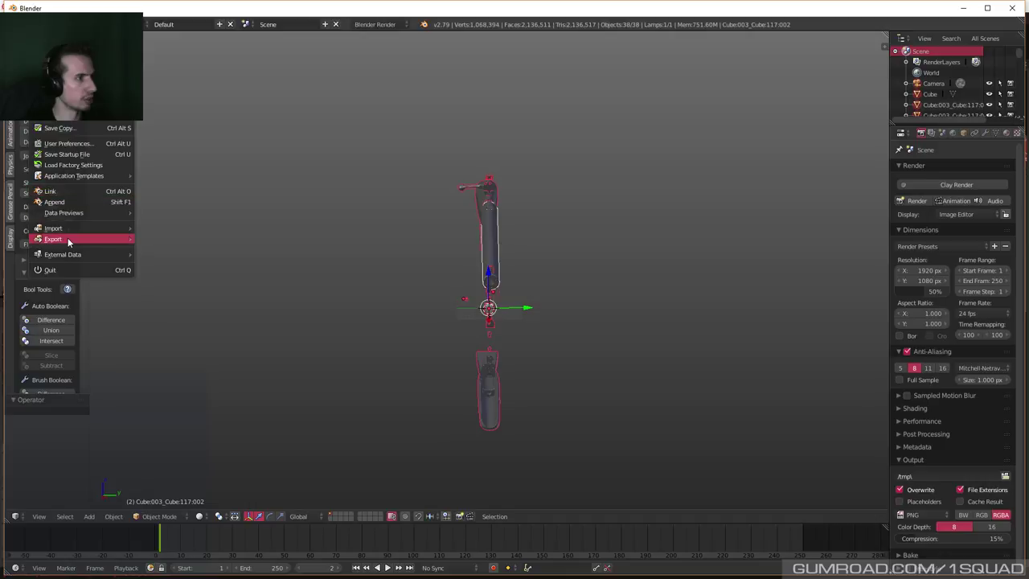
{"action": "mouse_move", "coordinate": [69, 241]}
{"action": "left_click", "coordinate": [182, 303]}
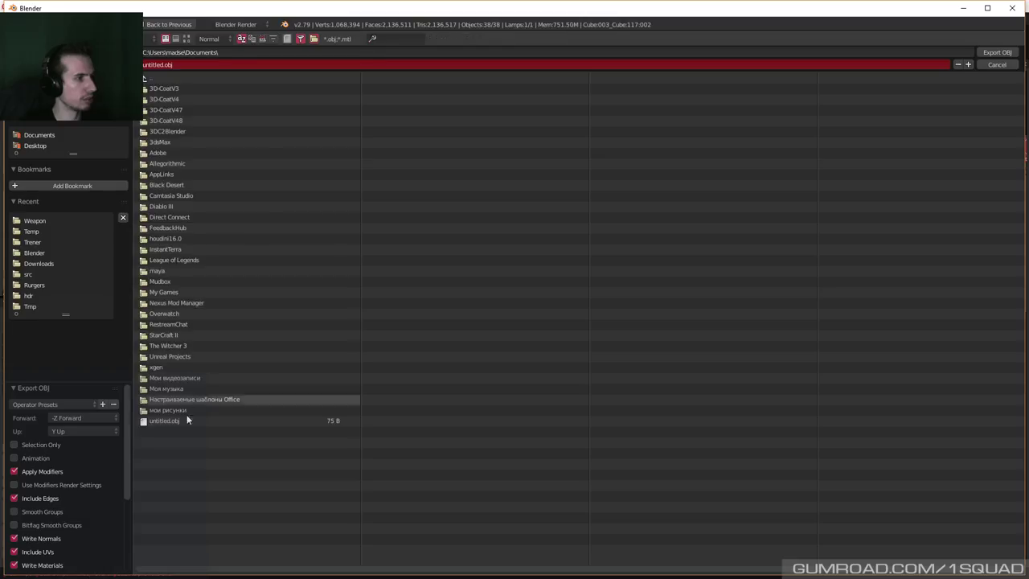
{"action": "left_click", "coordinate": [45, 219]}
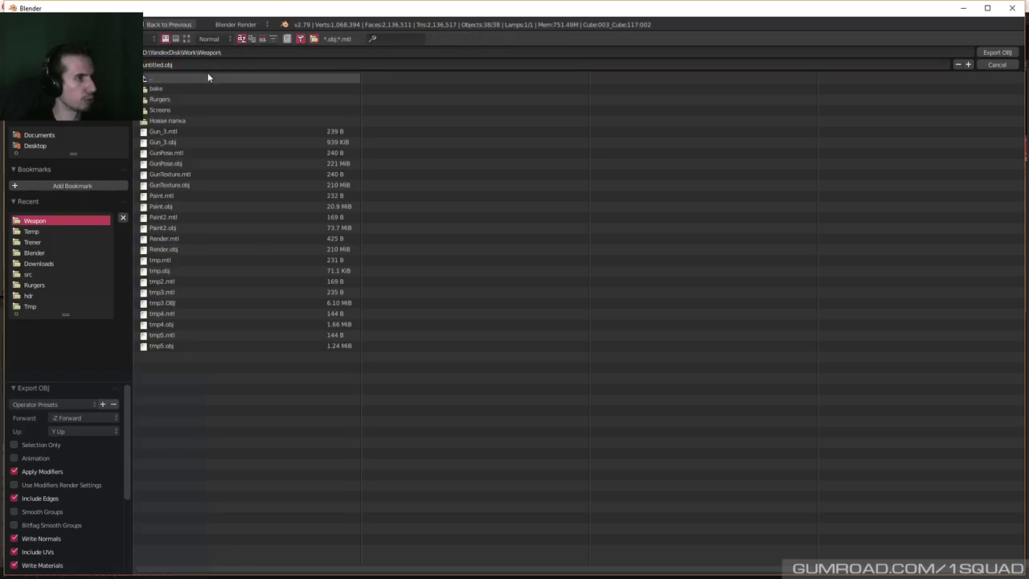
{"action": "left_click", "coordinate": [997, 53]}
Start an FBX export to the Weapon folder, targeting RugerTexture.fbx.
{"action": "left_click", "coordinate": [32, 24]}
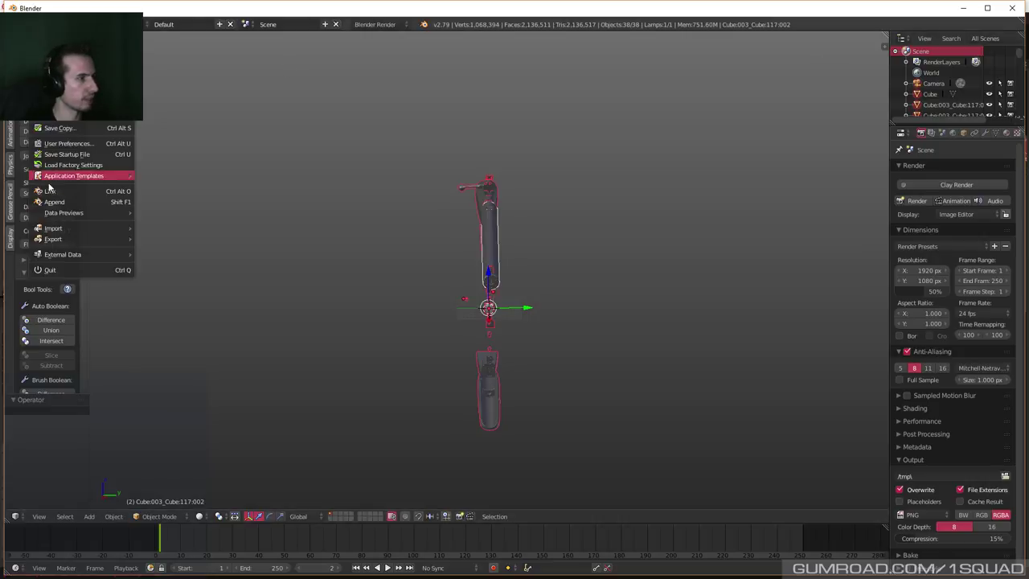
{"action": "mouse_move", "coordinate": [56, 239]}
{"action": "left_click", "coordinate": [168, 270]}
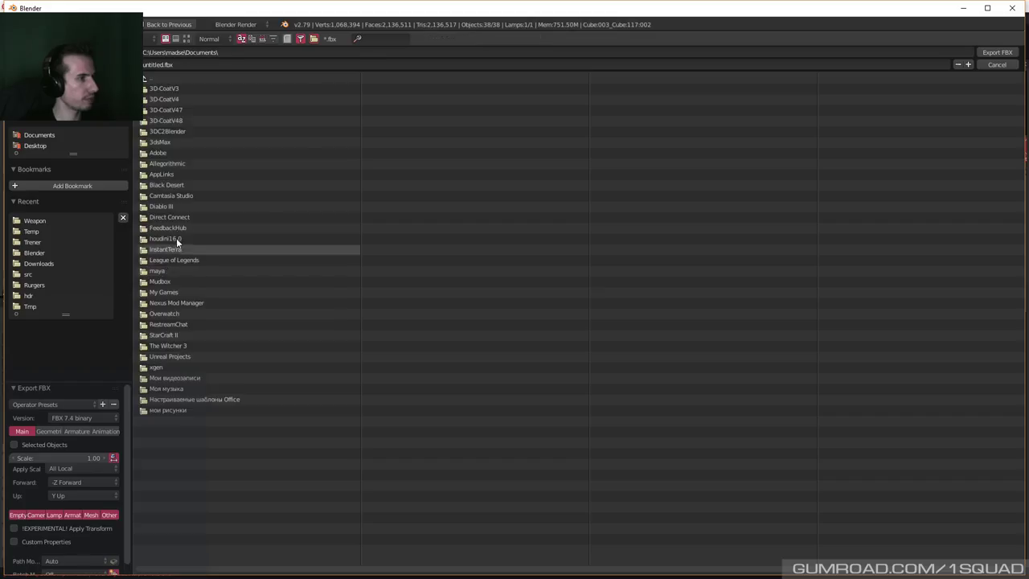
{"action": "left_click", "coordinate": [42, 219]}
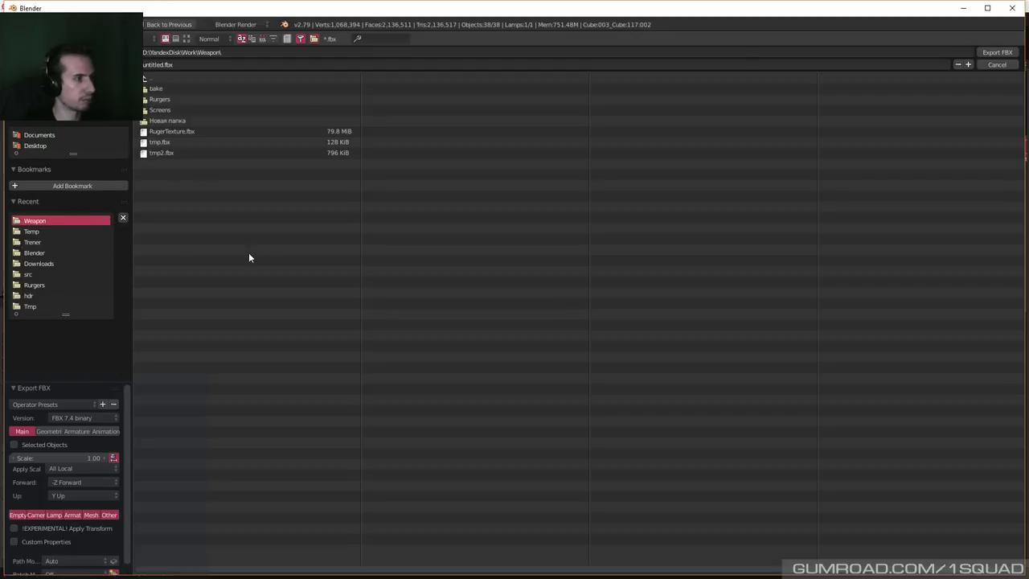
{"action": "left_click", "coordinate": [180, 131]}
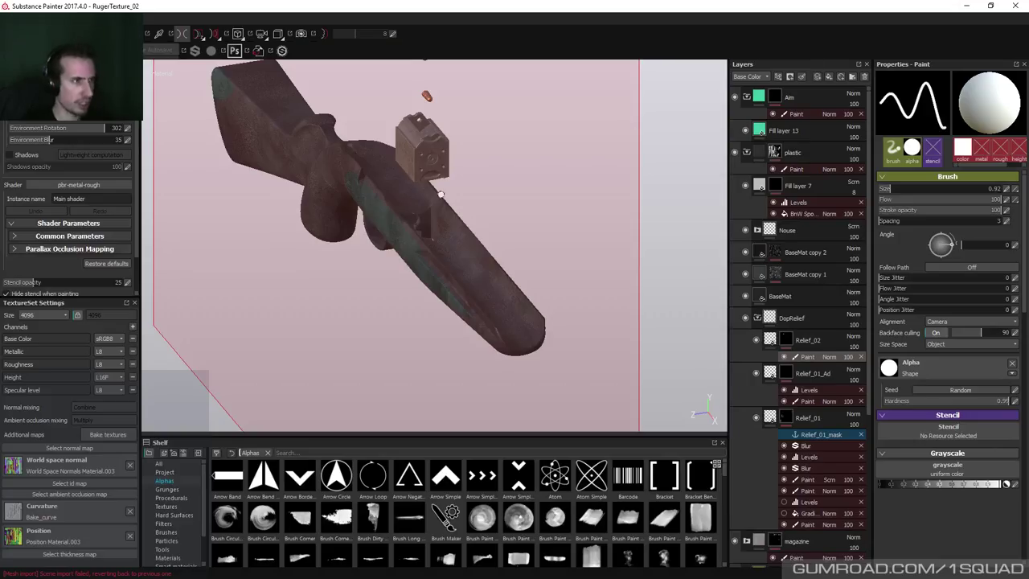
Zoom in on the stock's grip and orbit to a side view of the trigger area.
{"action": "scroll", "coordinate": [281, 207], "scroll_direction": "up", "scroll_amount": 6}
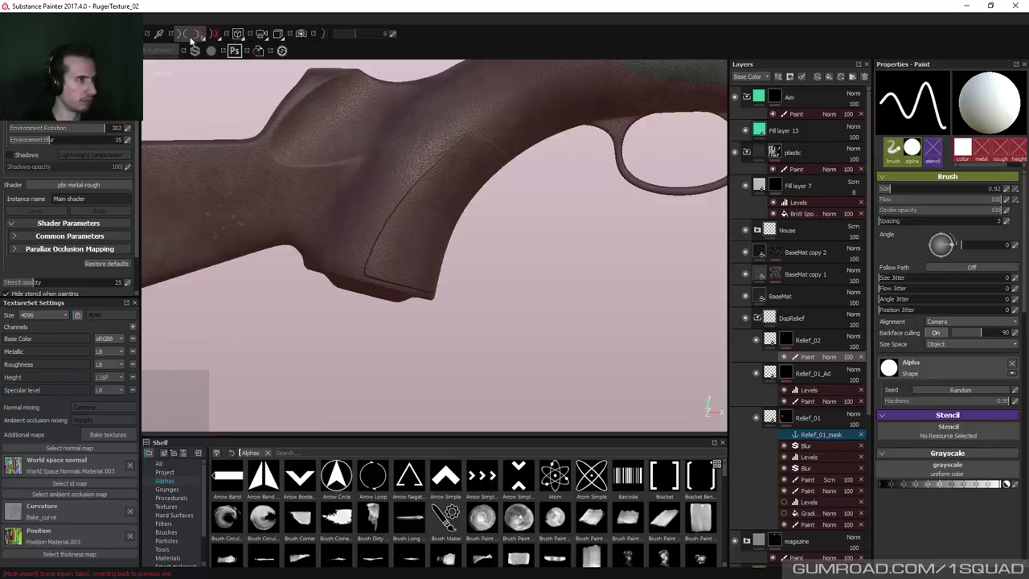
{"action": "scroll", "coordinate": [413, 194], "scroll_direction": "up", "scroll_amount": 3}
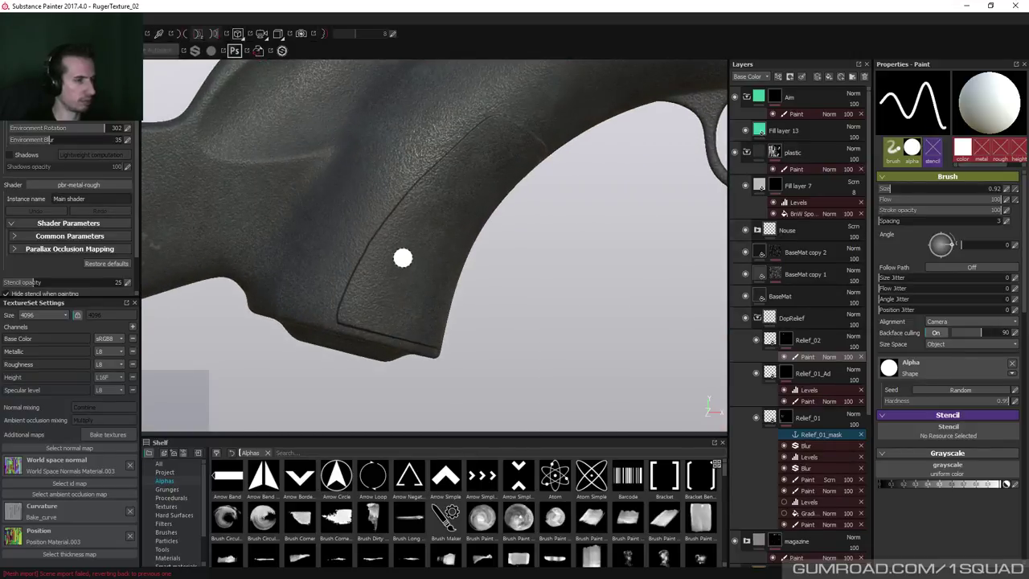
{"action": "left_click_drag", "start_coordinate": [537, 260], "coordinate": [595, 239], "text": "alt"}
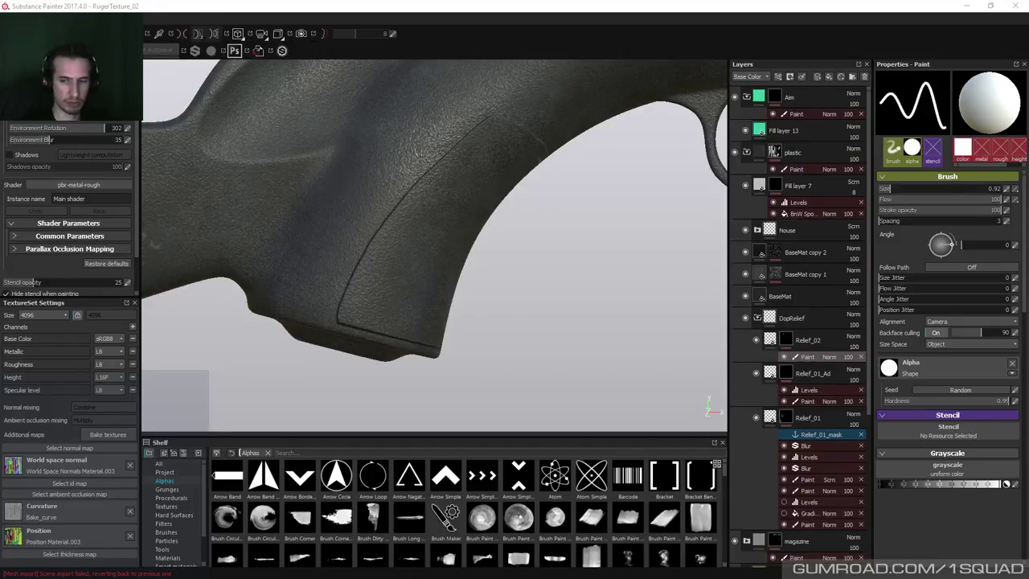
Back in Blender, start an FBX export of the rifle scene.
{"action": "key", "text": "alt+Tab"}
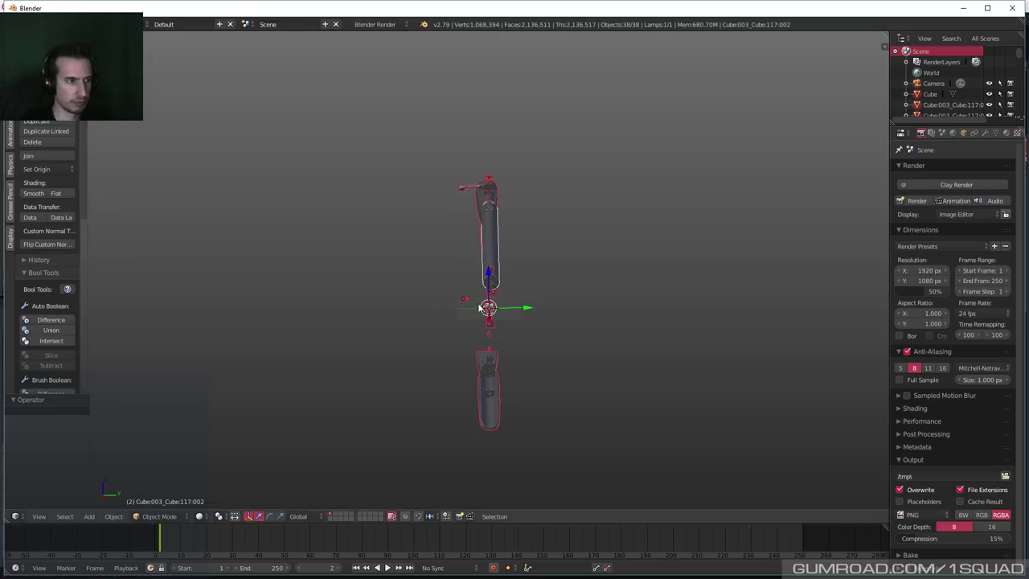
{"action": "middle_click_drag", "start_coordinate": [481, 308], "coordinate": [523, 306]}
{"action": "left_click", "coordinate": [28, 24]}
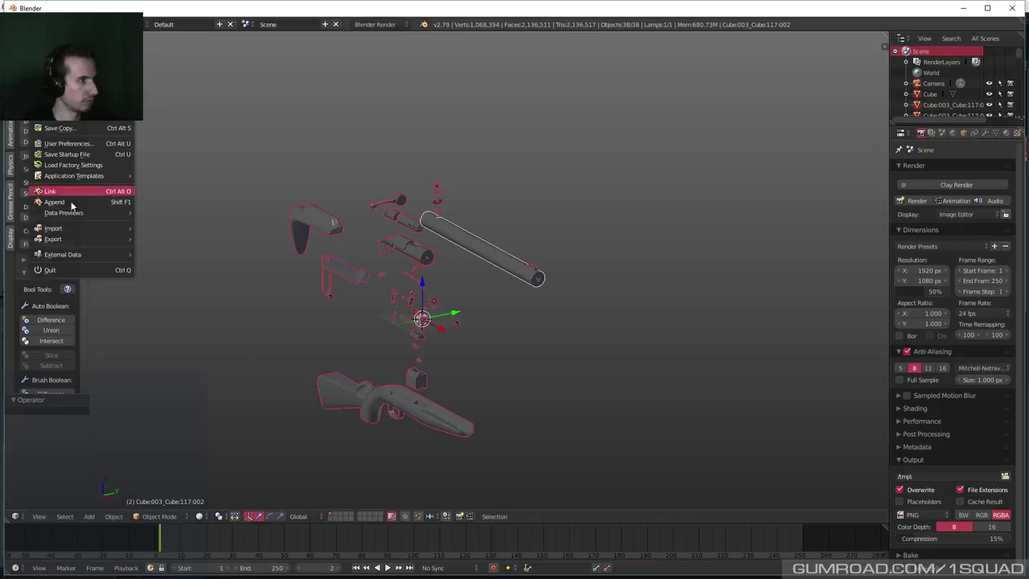
{"action": "mouse_move", "coordinate": [69, 238]}
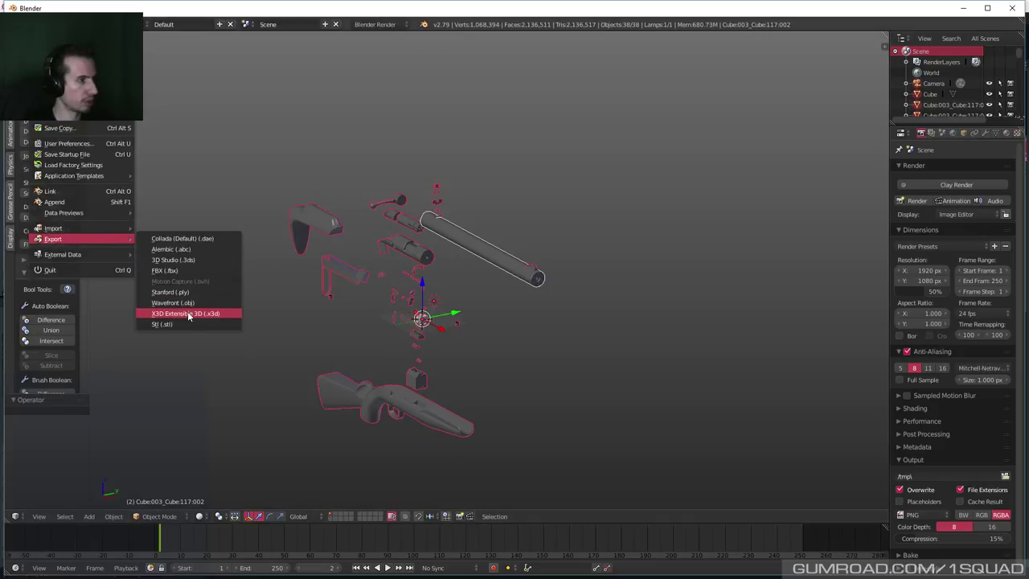
{"action": "left_click", "coordinate": [173, 270]}
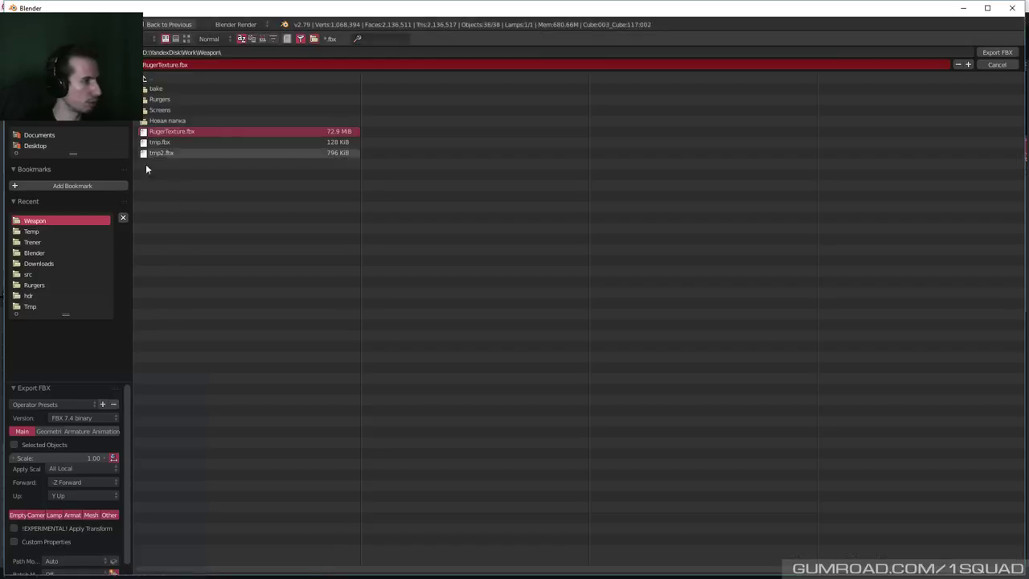
Keep smoothing at Normals Only, disable Apply Modifiers, and export only Mesh objects.
{"action": "left_click", "coordinate": [51, 432]}
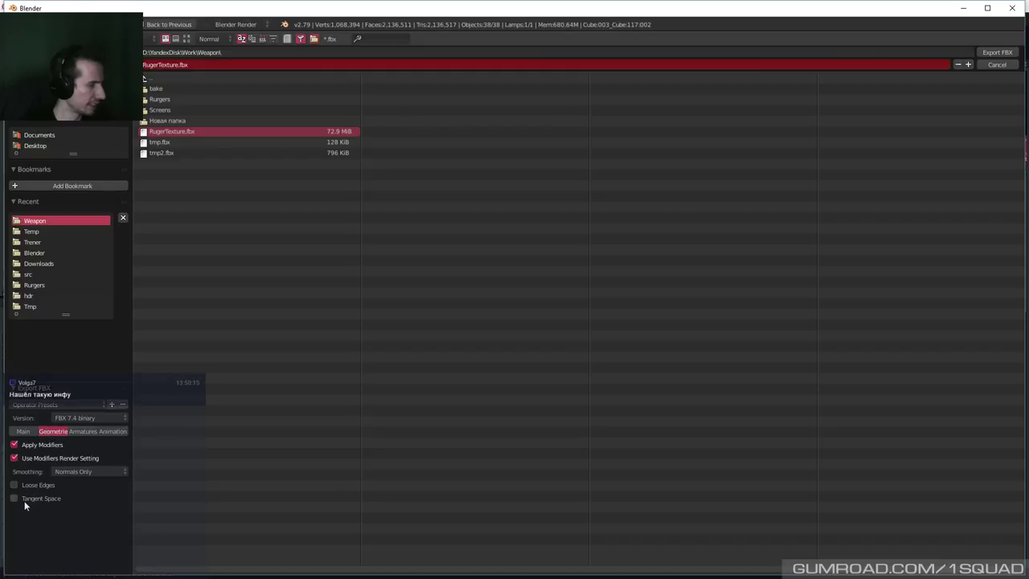
{"action": "left_click", "coordinate": [78, 473]}
{"action": "left_click", "coordinate": [78, 475]}
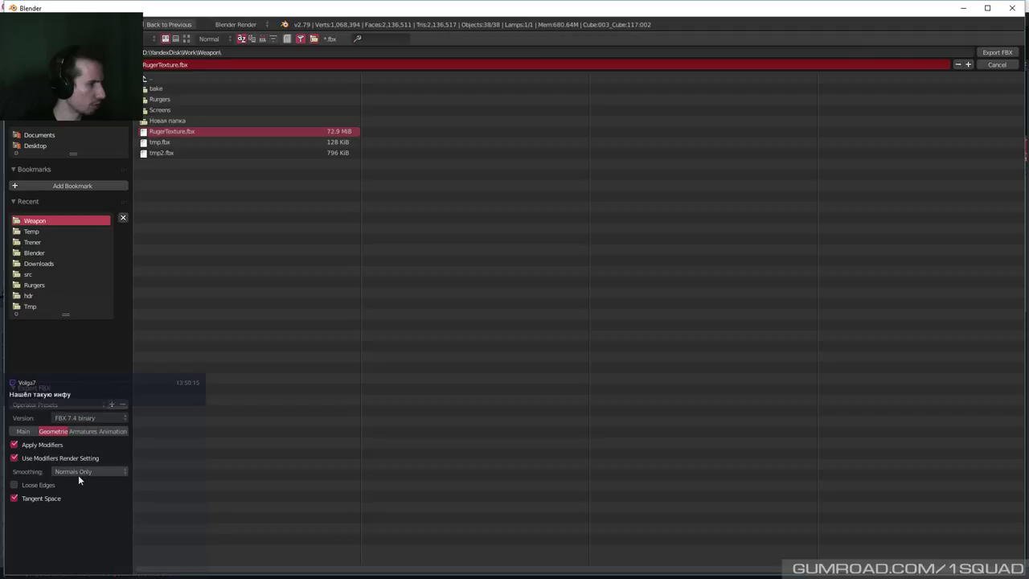
{"action": "left_click", "coordinate": [13, 446]}
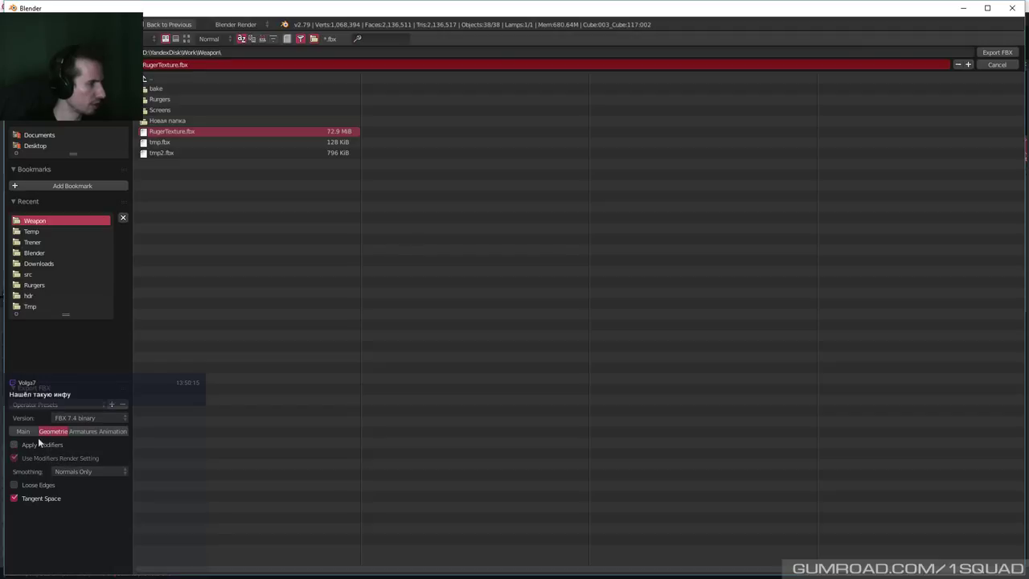
{"action": "left_click", "coordinate": [23, 431]}
{"action": "left_click", "coordinate": [18, 514]}
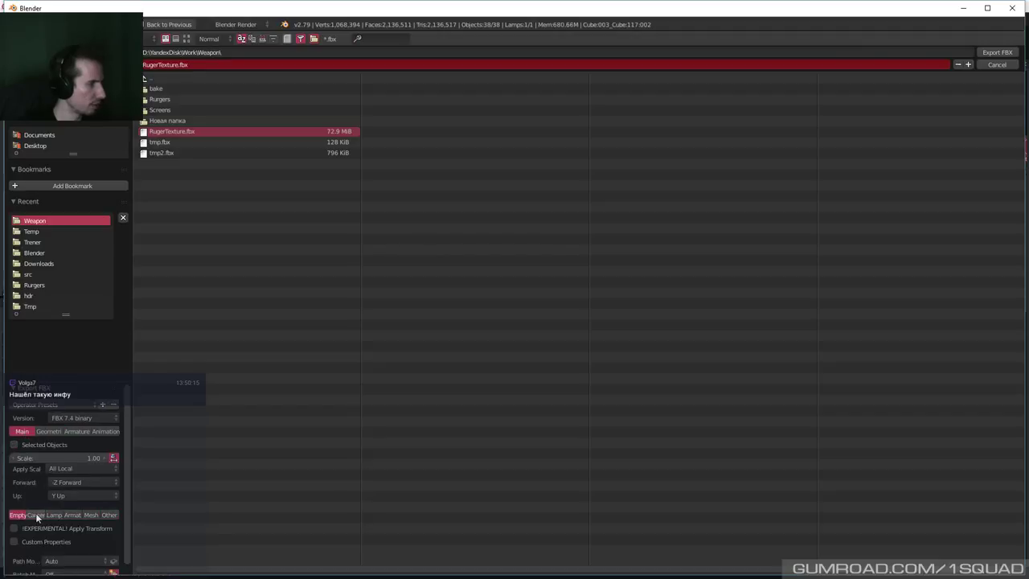
{"action": "left_click", "coordinate": [86, 516]}
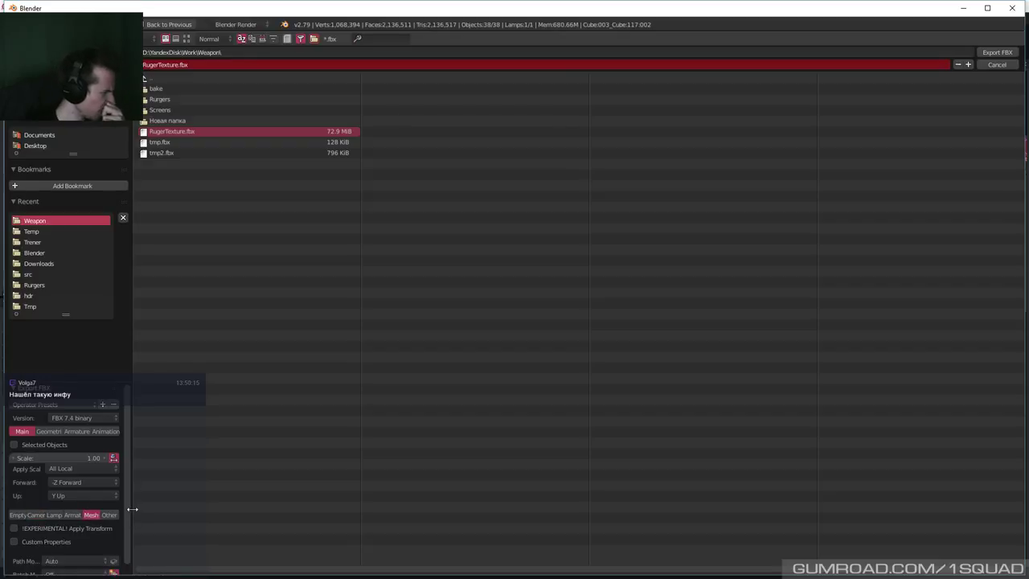
Recheck the geometry settings and export the parts to RugerTexture.fbx.
{"action": "scroll", "coordinate": [127, 518], "scroll_direction": "down", "scroll_amount": 1}
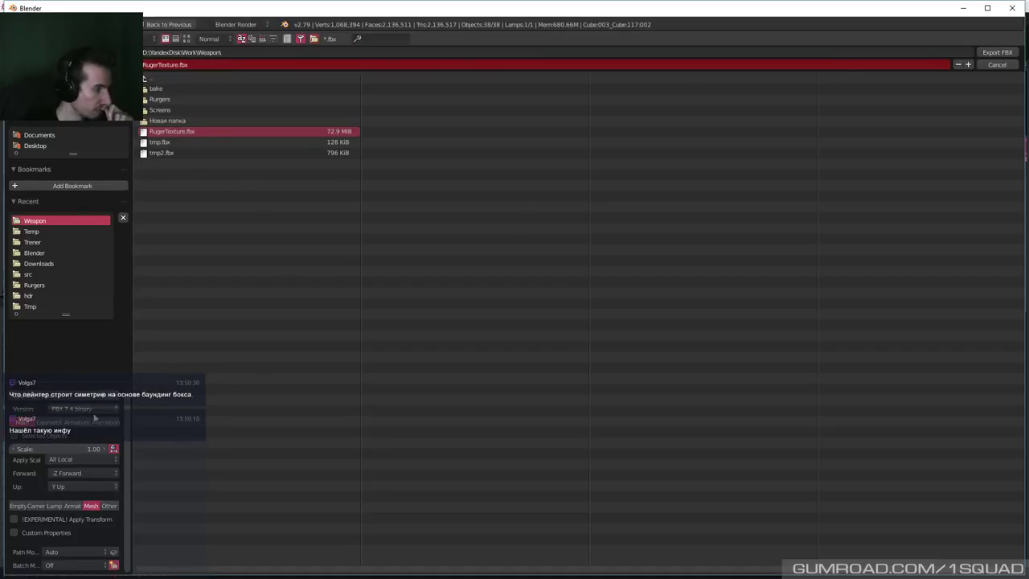
{"action": "left_click", "coordinate": [47, 424]}
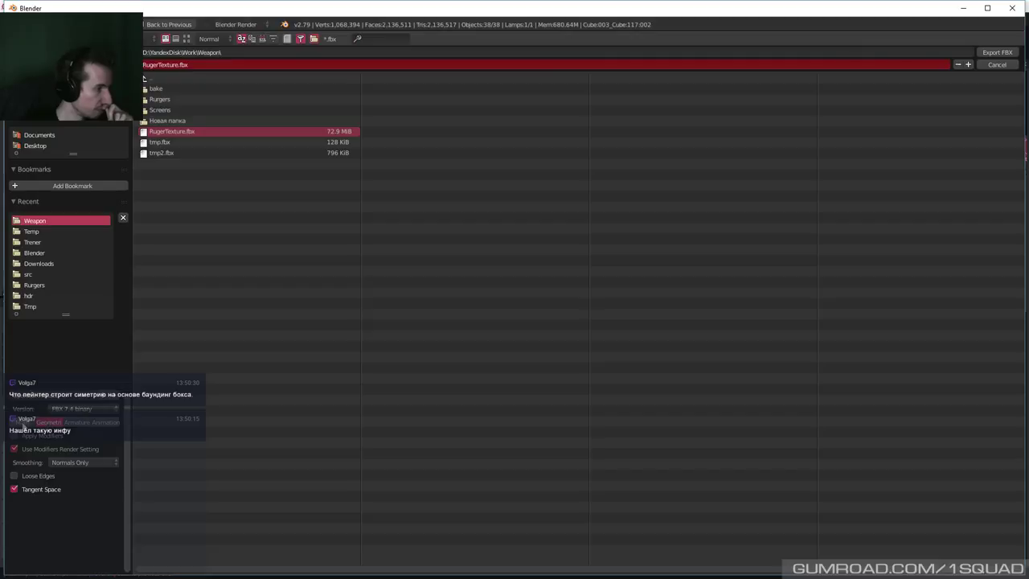
{"action": "left_click", "coordinate": [23, 423]}
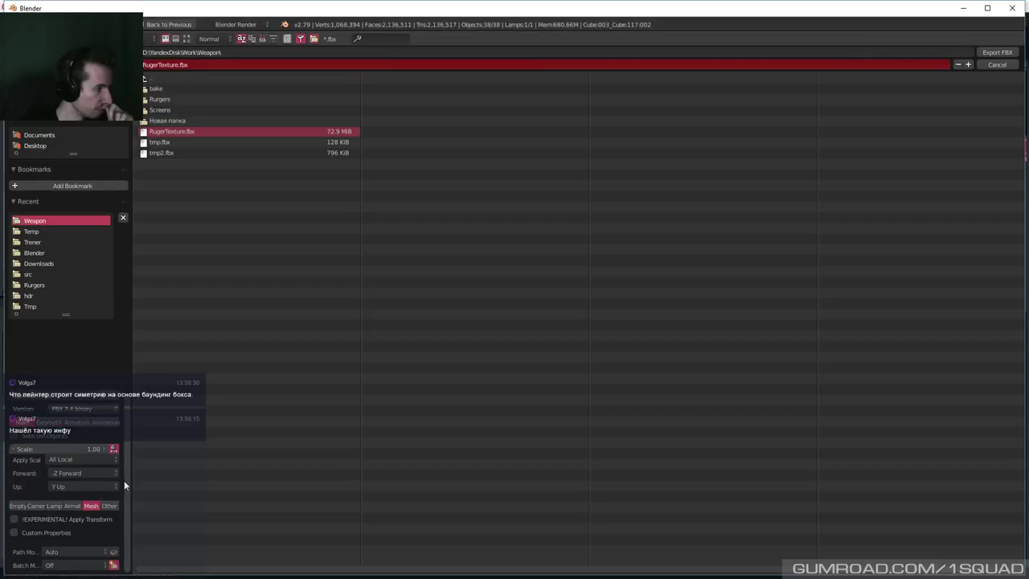
{"action": "left_click", "coordinate": [1002, 53]}
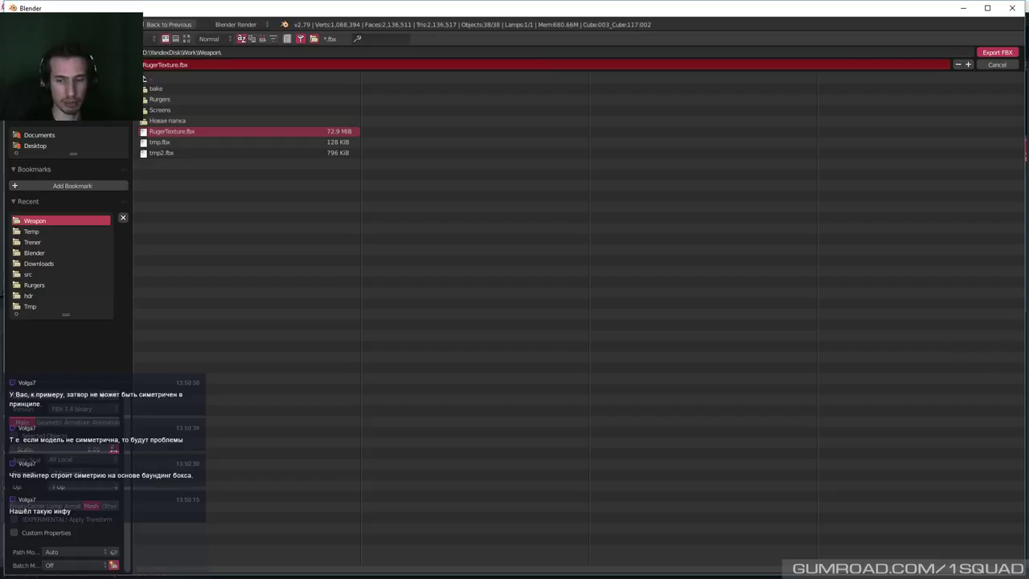
{"action": "key", "text": "alt+Tab"}
Turn the rifle's bolt side toward the camera, switch to Polygon Fill, and enable symmetry.
{"action": "mouse_move", "coordinate": [597, 225]}
{"action": "left_mouse_down", "text": "alt"}
{"action": "mouse_move", "coordinate": [476, 143]}
{"action": "mouse_move", "coordinate": [558, 287]}
{"action": "mouse_move", "coordinate": [554, 233]}
{"action": "mouse_move", "coordinate": [409, 291]}
{"action": "mouse_move", "coordinate": [469, 269]}
{"action": "mouse_move", "coordinate": [586, 177]}
{"action": "left_mouse_up", "text": "alt"}
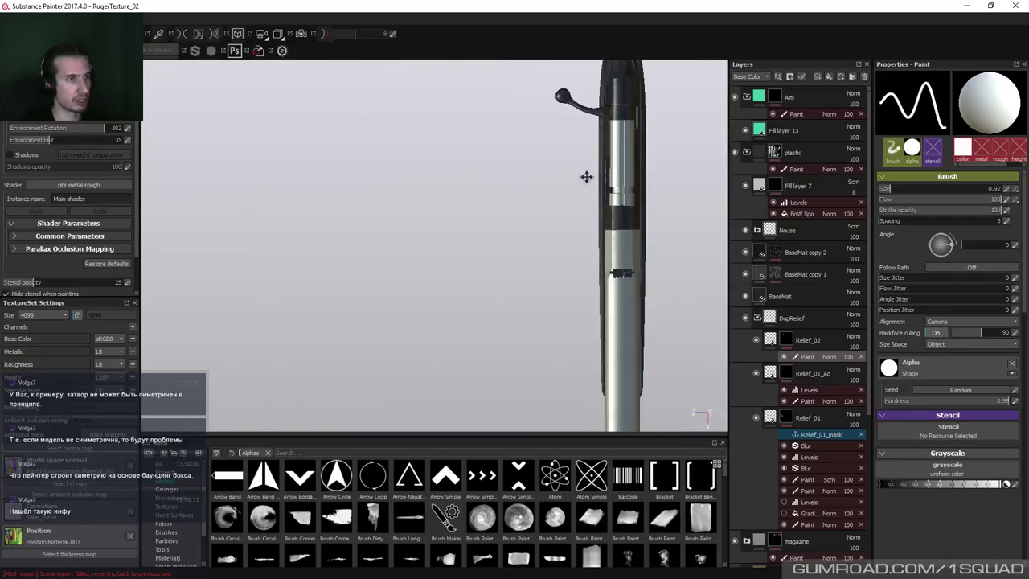
{"action": "middle_click_drag", "start_coordinate": [586, 176], "coordinate": [509, 170], "text": "alt"}
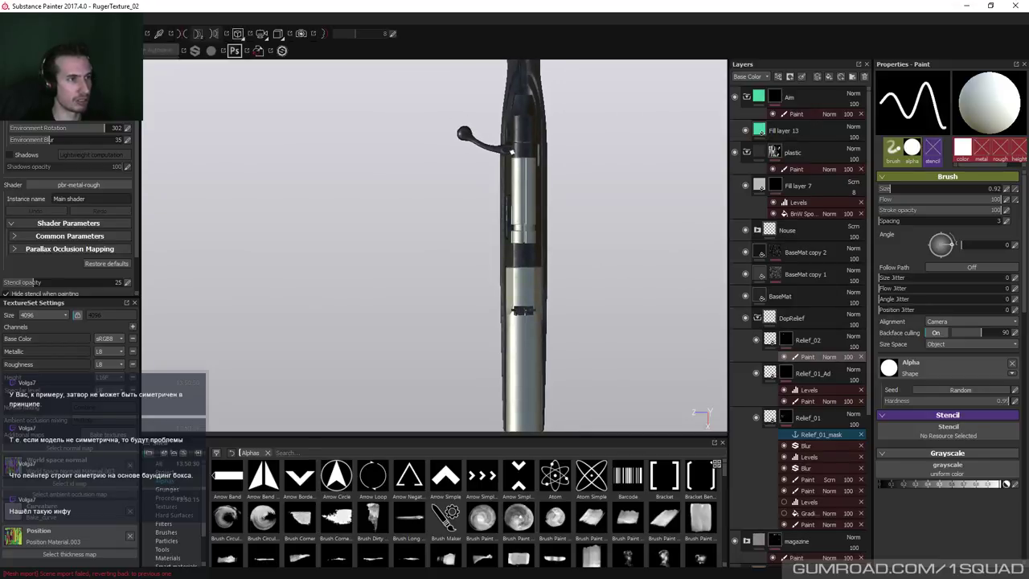
{"action": "left_click_drag", "start_coordinate": [481, 188], "coordinate": [413, 223], "text": "alt"}
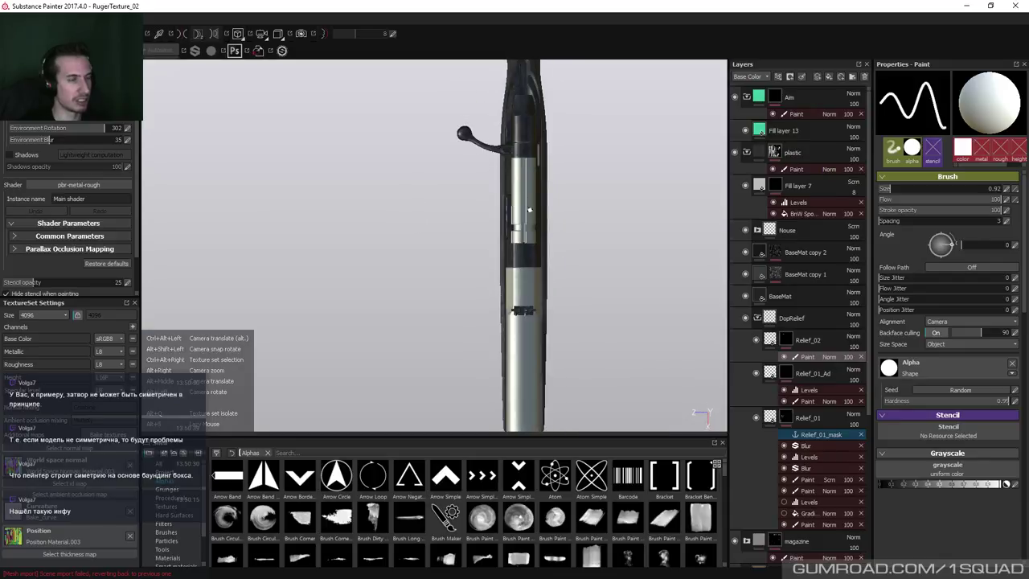
{"action": "left_click_drag", "start_coordinate": [529, 210], "coordinate": [497, 178], "text": "alt"}
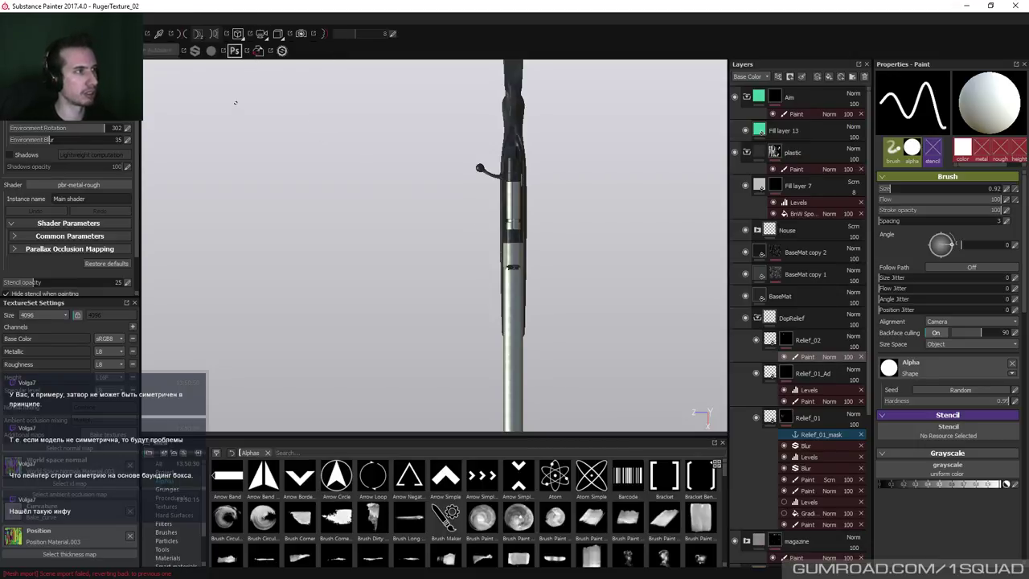
{"action": "key", "text": "4"}
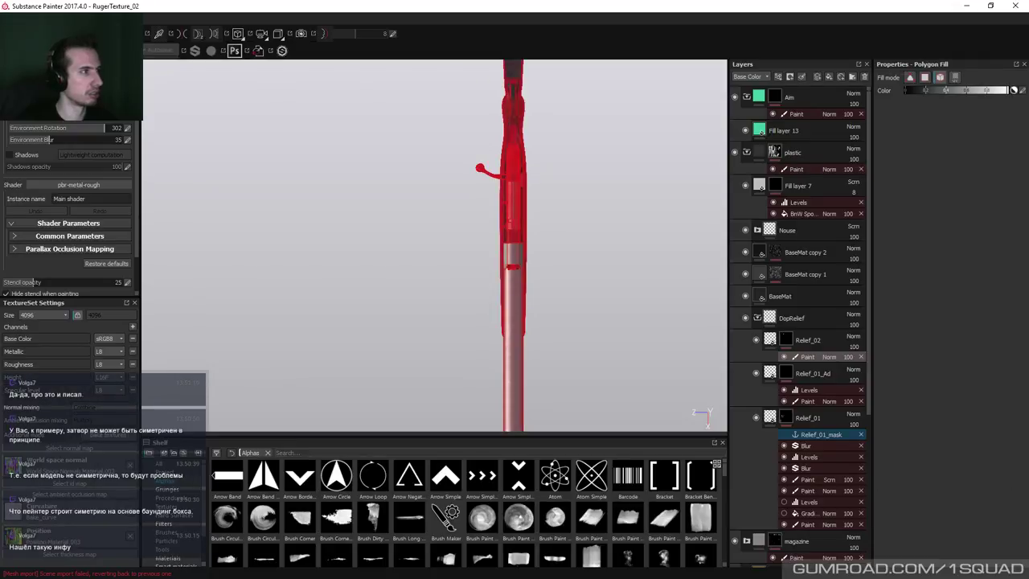
{"action": "left_click", "coordinate": [188, 37]}
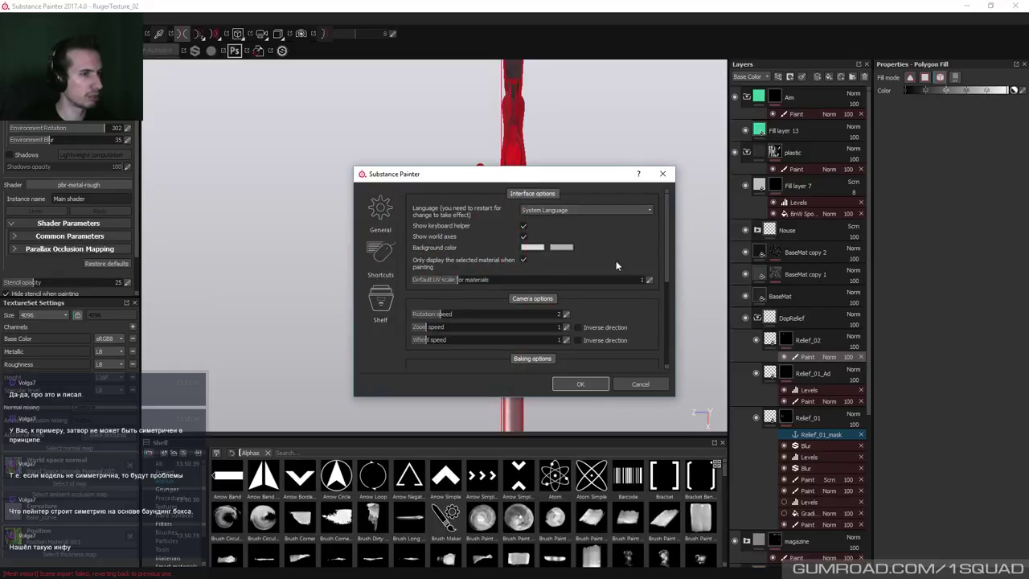
Scroll through the General settings page down to the Camera and Preview options.
{"action": "mouse_move", "coordinate": [664, 231]}
{"action": "left_mouse_down"}
{"action": "mouse_move", "coordinate": [662, 335]}
{"action": "mouse_move", "coordinate": [661, 249]}
{"action": "left_mouse_up"}
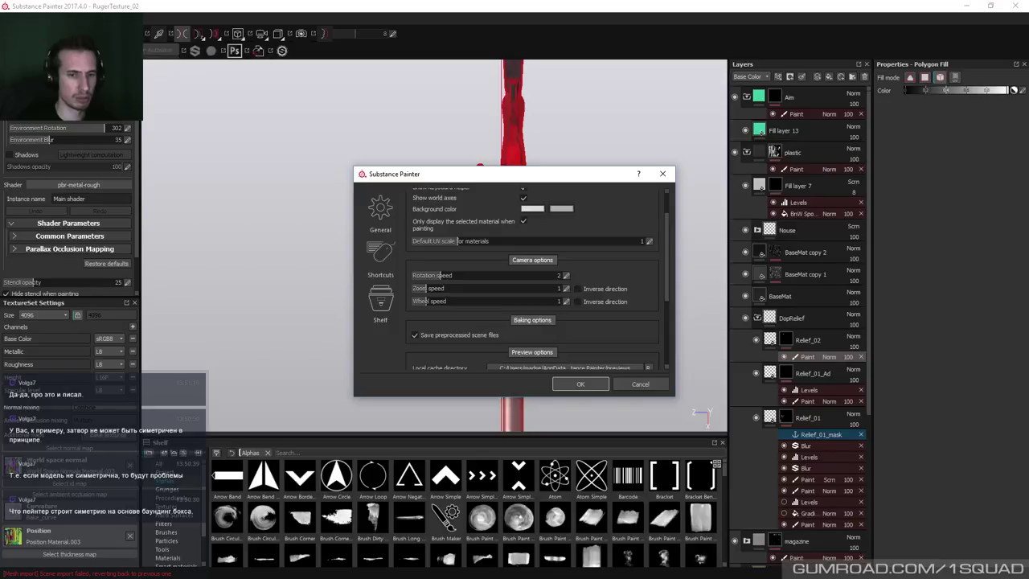
{"action": "left_click_drag", "start_coordinate": [667, 229], "coordinate": [651, 208]}
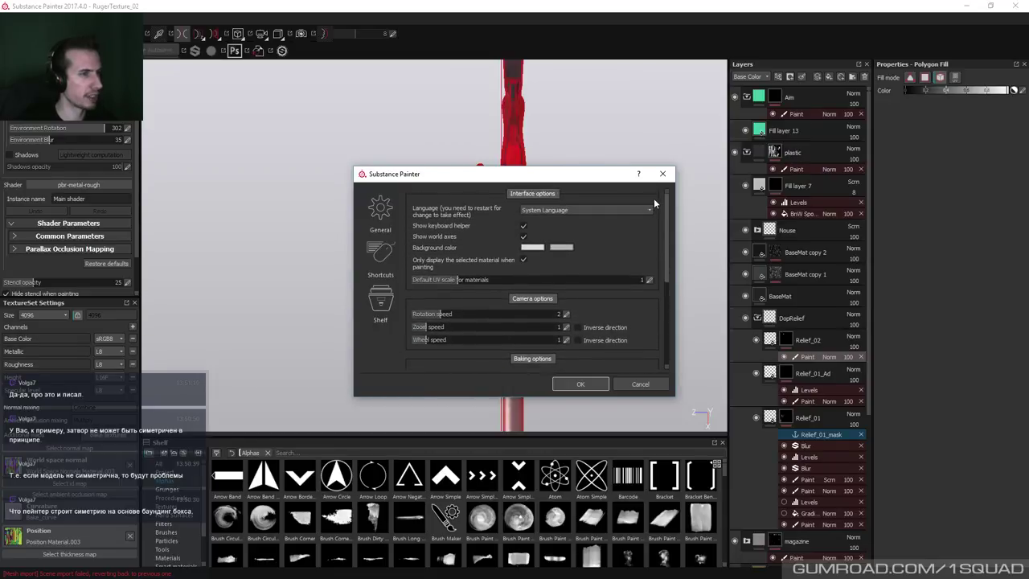
{"action": "left_click_drag", "start_coordinate": [656, 198], "coordinate": [666, 337]}
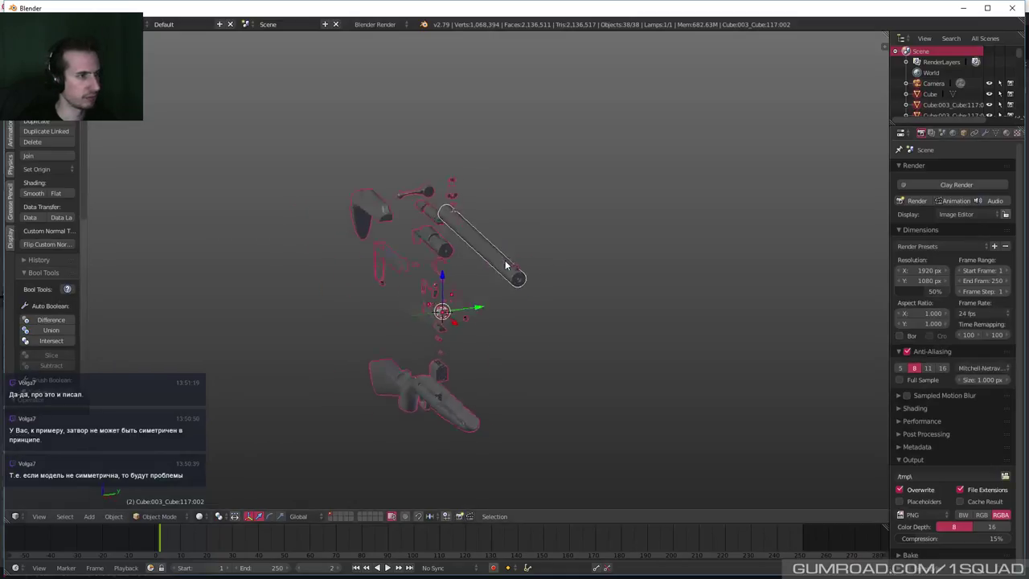
Select the small lever part at the top and show its Material settings.
{"action": "middle_click_drag", "start_coordinate": [506, 265], "coordinate": [459, 260]}
{"action": "mouse_move", "coordinate": [441, 238]}
{"action": "middle_mouse_down"}
{"action": "mouse_move", "coordinate": [474, 238]}
{"action": "mouse_move", "coordinate": [445, 238]}
{"action": "middle_mouse_up"}
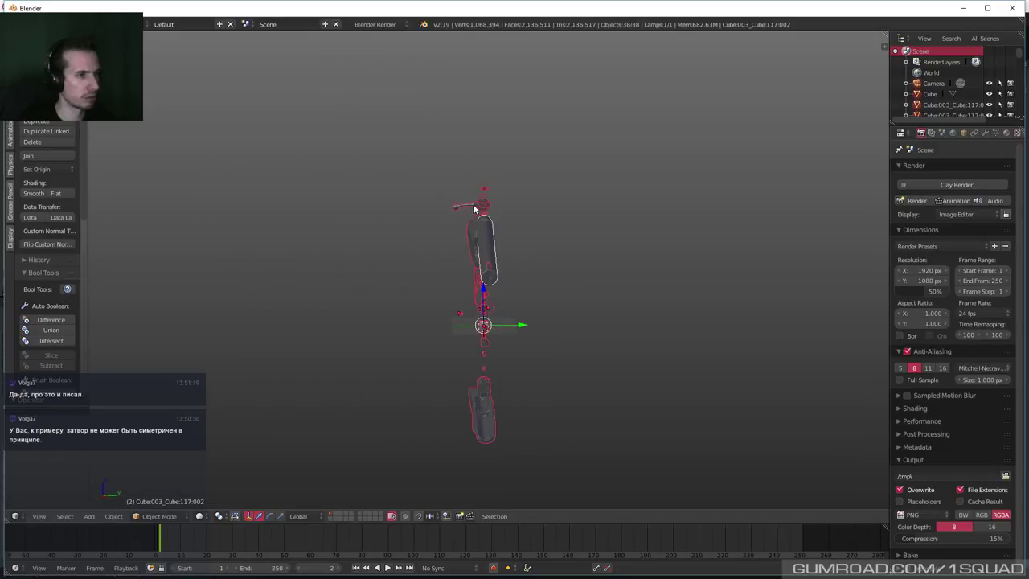
{"action": "right_click", "coordinate": [473, 204]}
{"action": "left_click", "coordinate": [963, 135]}
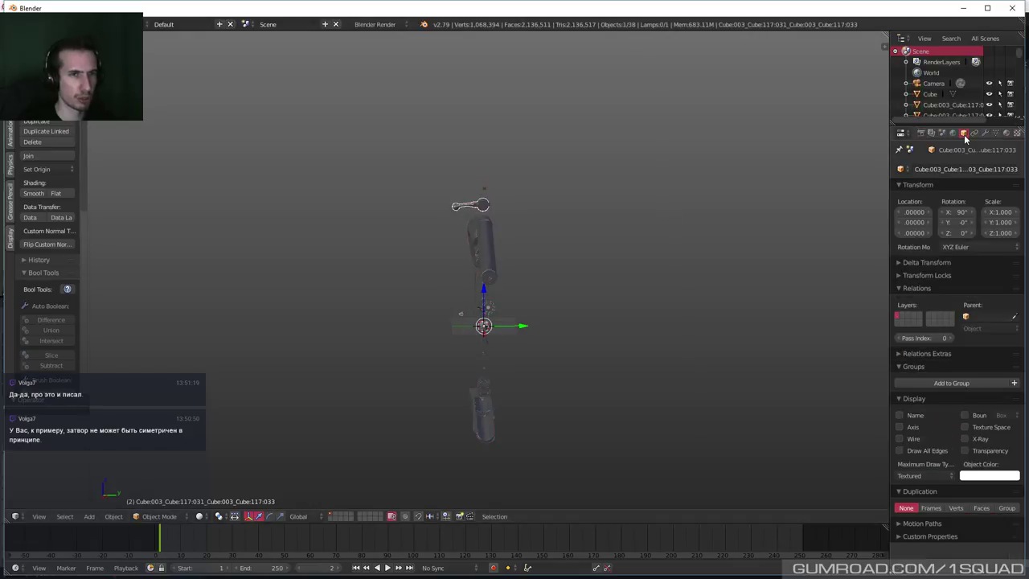
{"action": "left_click", "coordinate": [1006, 134]}
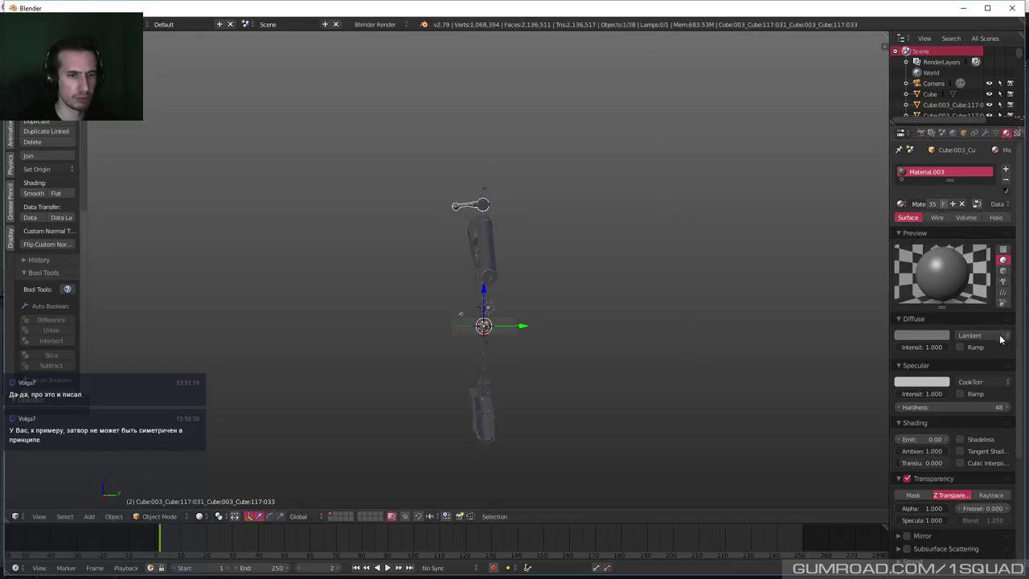
Add a new material, Material.001, alongside the existing scene materials.
{"action": "left_click", "coordinate": [901, 203]}
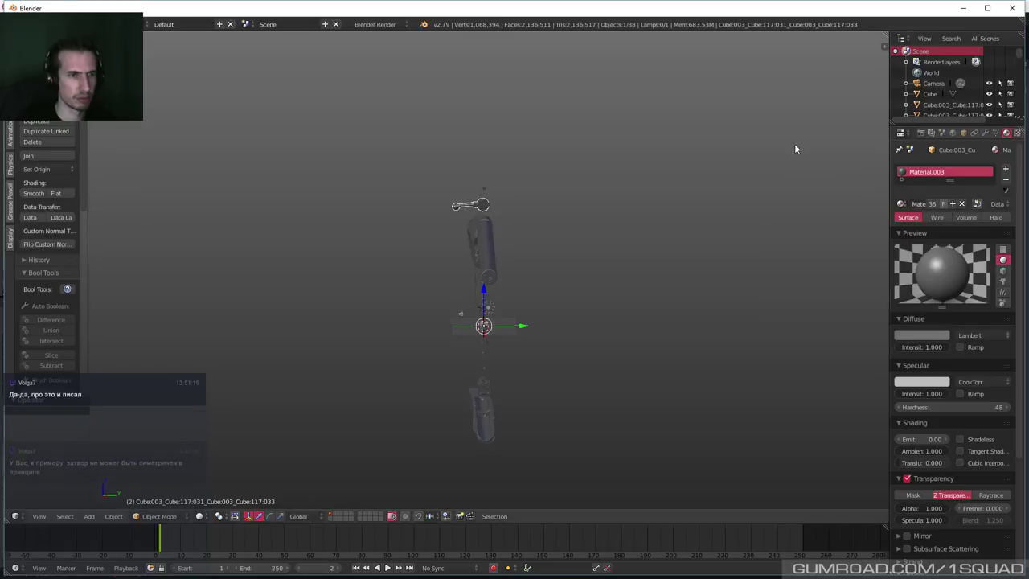
{"action": "left_click", "coordinate": [903, 204]}
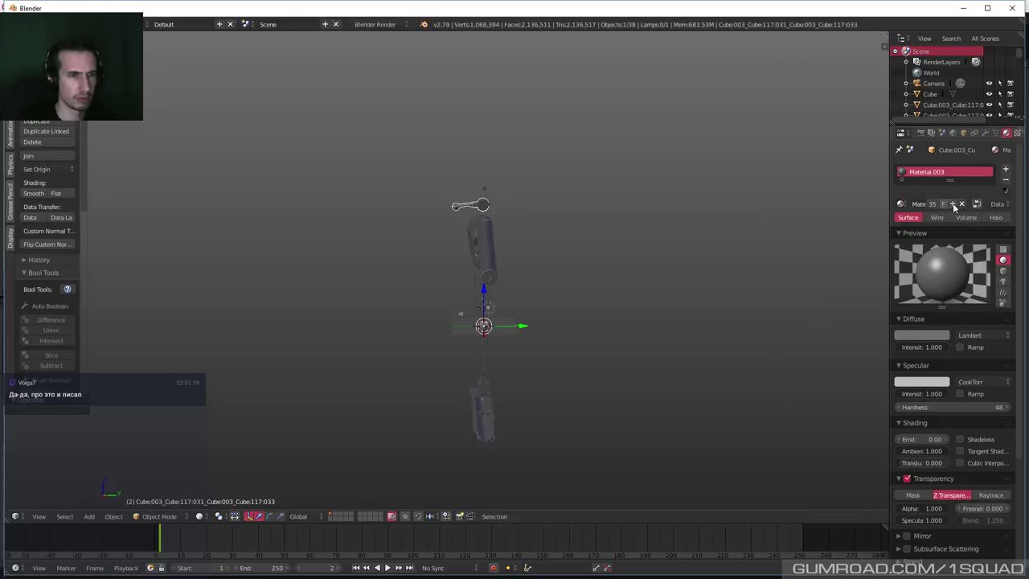
{"action": "left_click", "coordinate": [953, 204]}
{"action": "left_click", "coordinate": [922, 203]}
{"action": "left_click", "coordinate": [900, 203]}
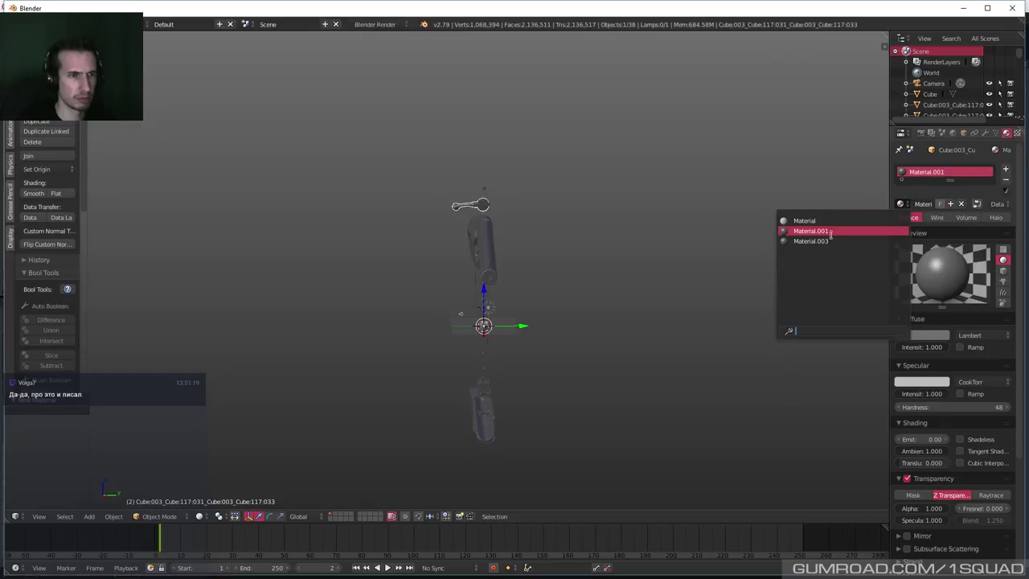
Assign Material.001 to the ring part, then box-select all the rifle parts.
{"action": "right_click", "coordinate": [485, 247]}
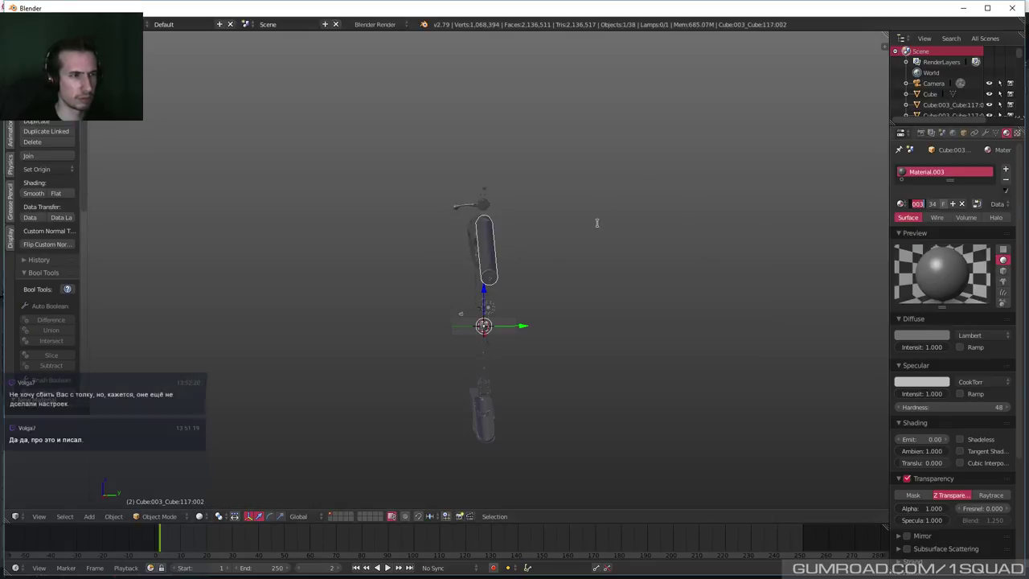
{"action": "right_click", "coordinate": [476, 208]}
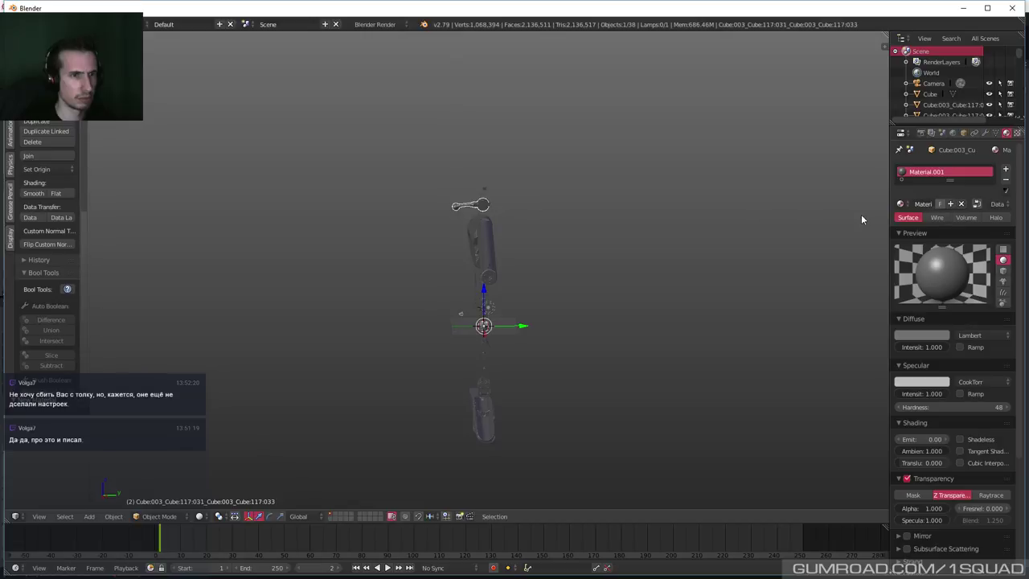
{"action": "left_click", "coordinate": [900, 204]}
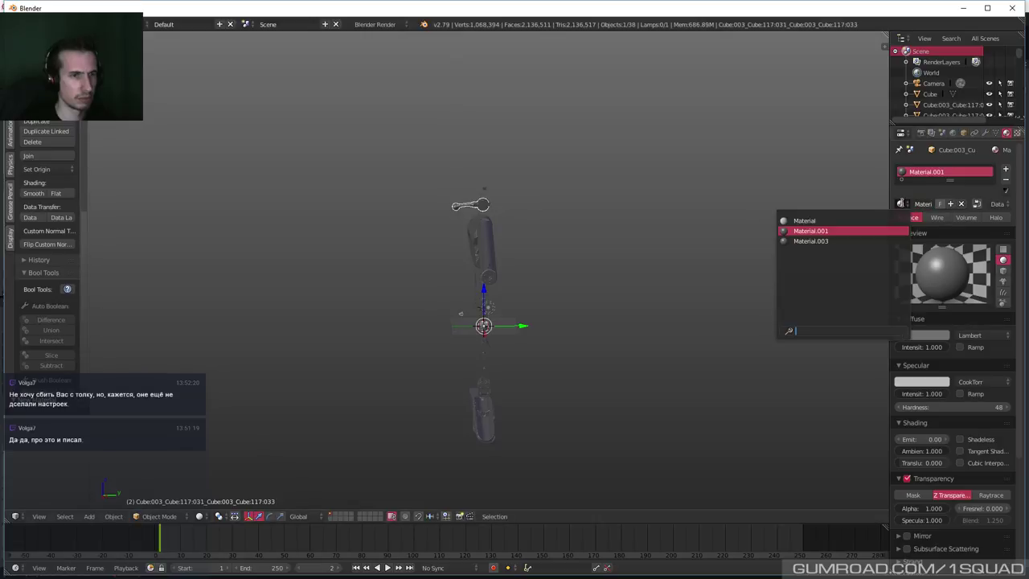
{"action": "left_click", "coordinate": [821, 233]}
{"action": "key", "text": "b"}
{"action": "left_click_drag", "start_coordinate": [381, 159], "coordinate": [582, 473]}
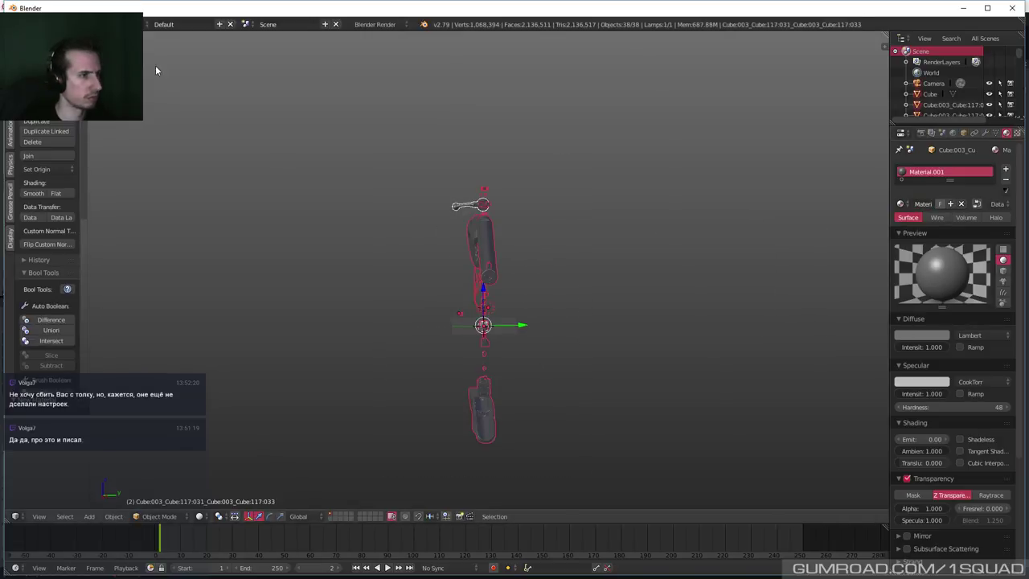
Start a Wavefront OBJ export and go to the Weapon folder.
{"action": "left_click", "coordinate": [32, 24]}
{"action": "mouse_move", "coordinate": [77, 239]}
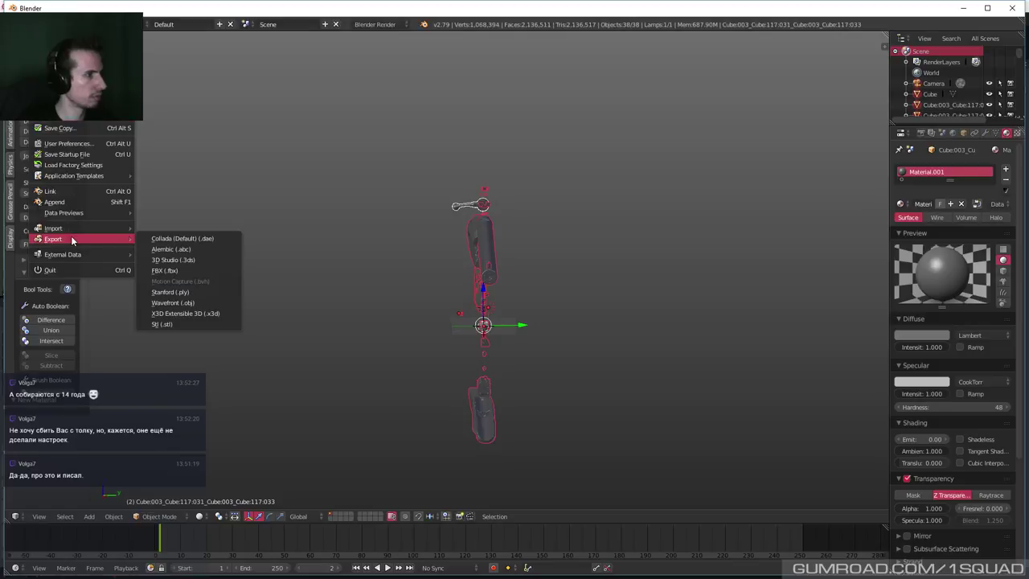
{"action": "left_click", "coordinate": [172, 302]}
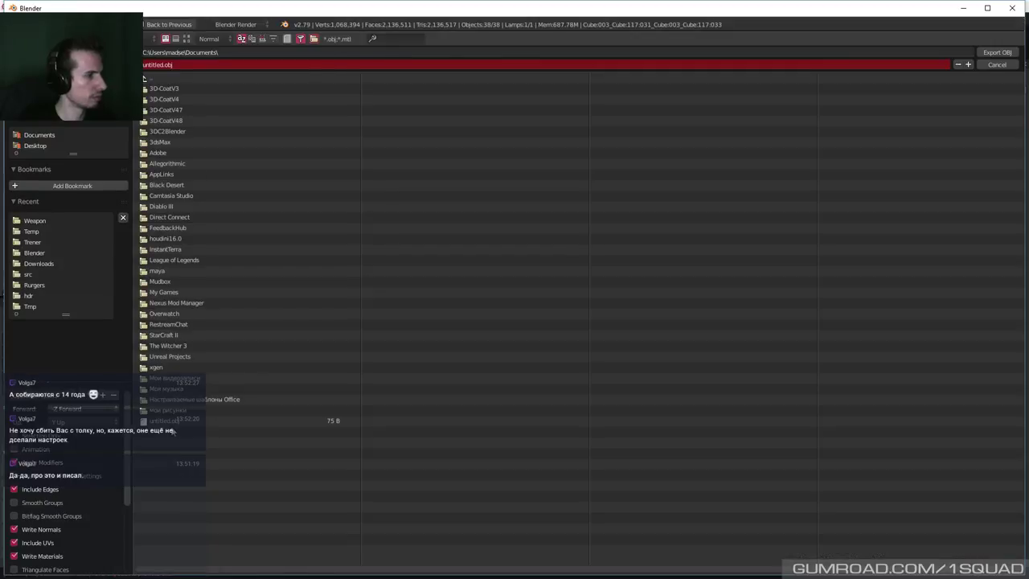
{"action": "left_click", "coordinate": [31, 221]}
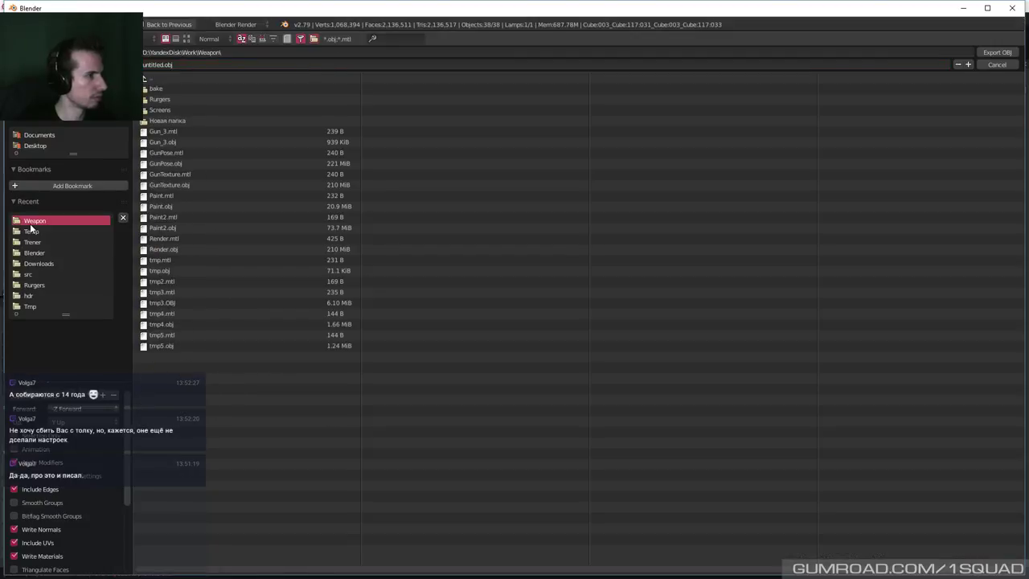
Rename GunTexture.obj to GunTexture2.obj and export the model.
{"action": "left_click", "coordinate": [174, 186]}
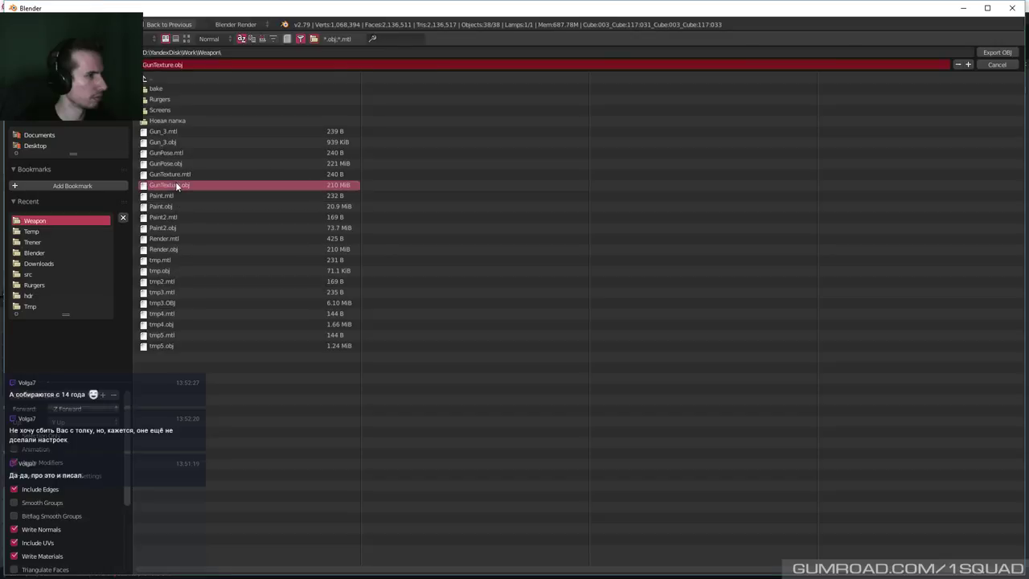
{"action": "left_click", "coordinate": [172, 64]}
{"action": "left_click", "coordinate": [172, 65]}
{"action": "type", "text": "2"}
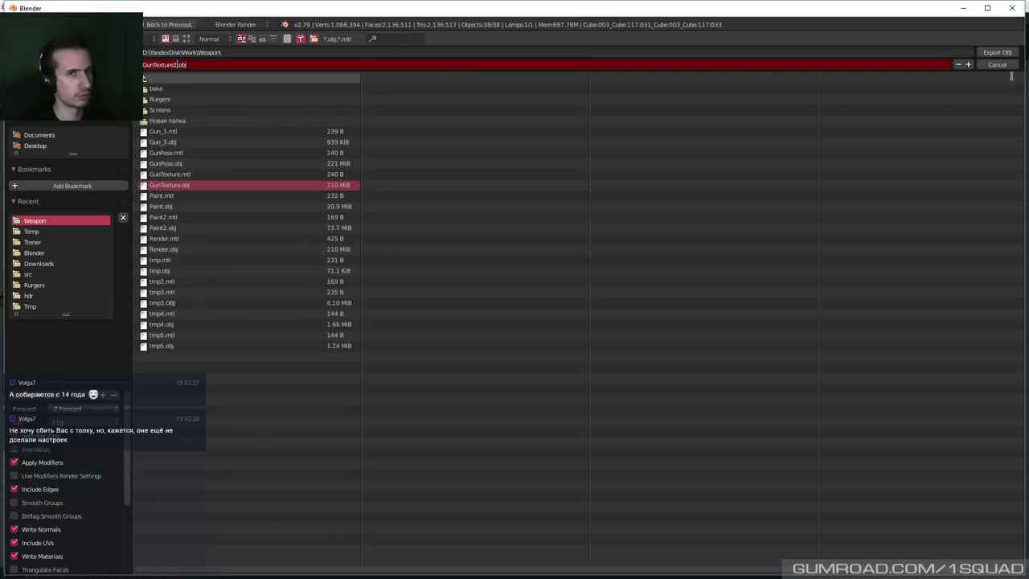
{"action": "key", "text": "Return"}
{"action": "left_click", "coordinate": [997, 53]}
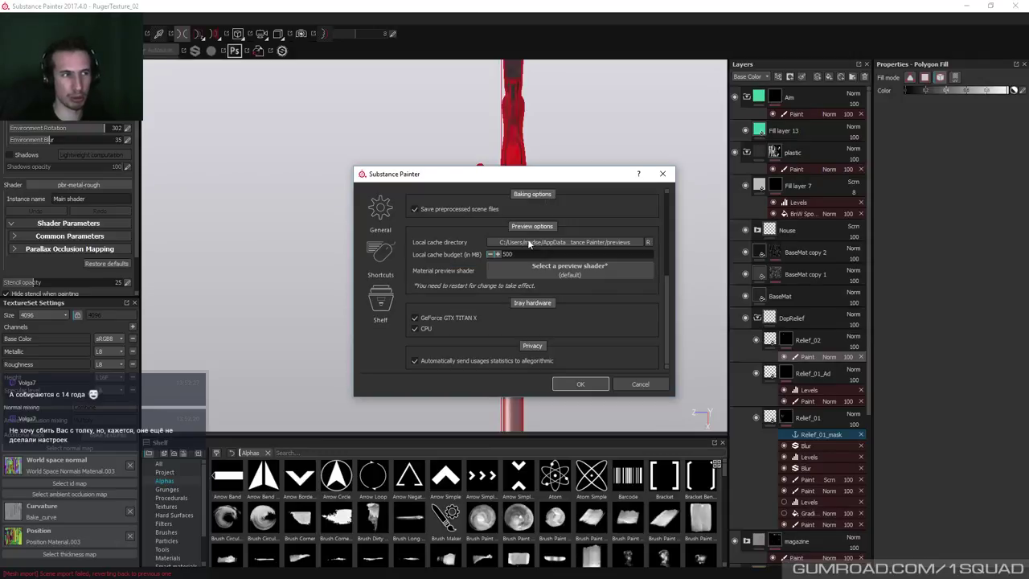
Close the settings dialog, return to the brush tool, and orbit around the exploded rifle parts.
{"action": "left_click", "coordinate": [662, 173]}
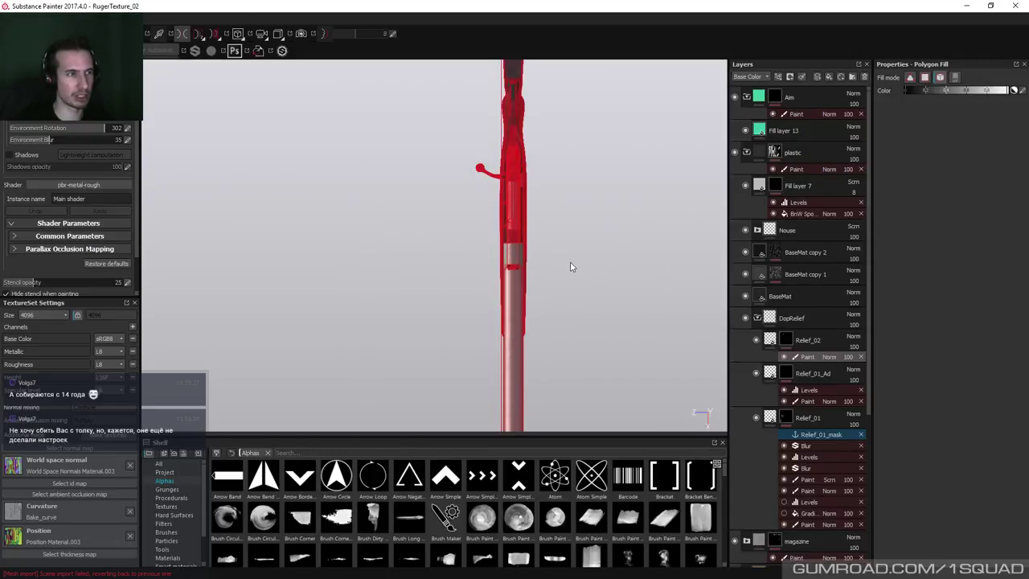
{"action": "mouse_move", "coordinate": [570, 267]}
{"action": "left_mouse_down", "text": "alt"}
{"action": "mouse_move", "coordinate": [592, 179]}
{"action": "mouse_move", "coordinate": [547, 155]}
{"action": "mouse_move", "coordinate": [450, 161]}
{"action": "mouse_move", "coordinate": [406, 225]}
{"action": "left_mouse_up", "text": "alt"}
{"action": "key", "text": "1"}
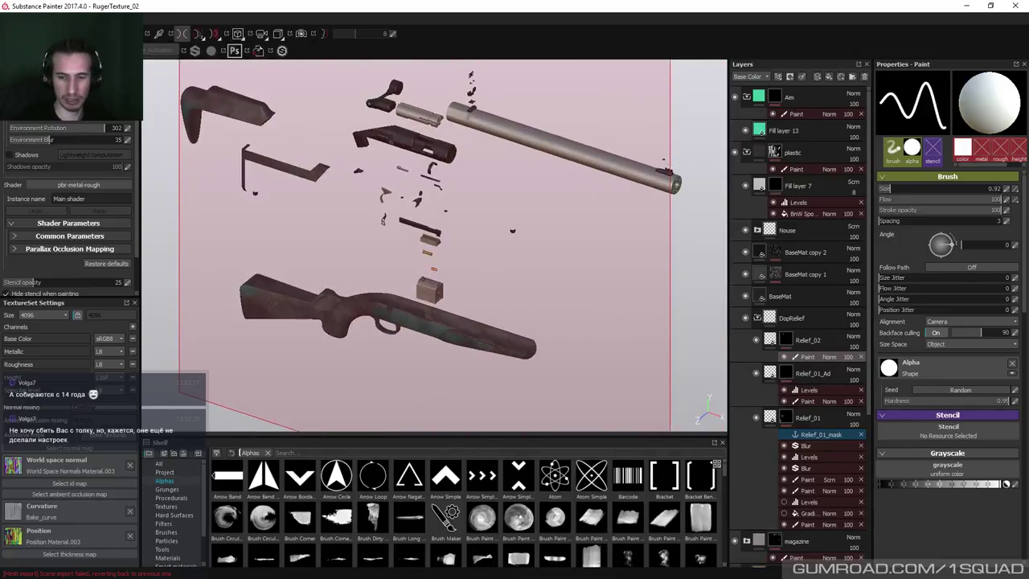
{"action": "key", "text": "alt+Tab"}
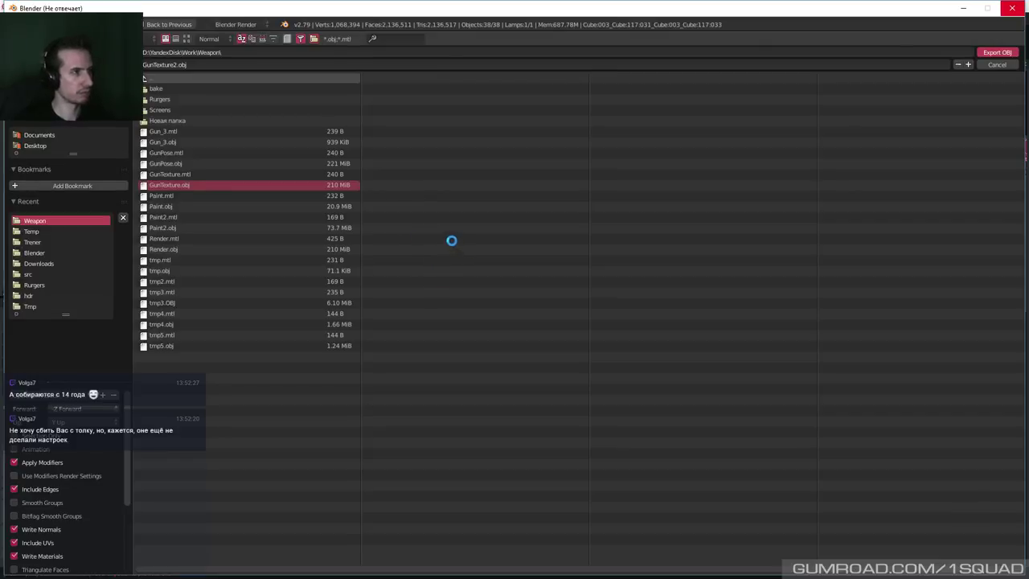
{"action": "key", "text": "alt+Tab"}
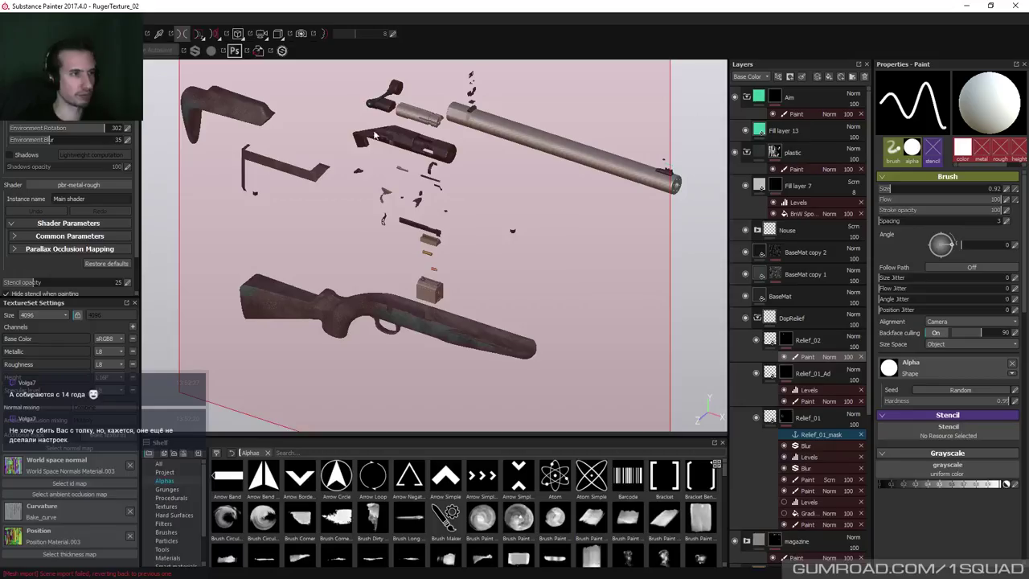
{"action": "mouse_move", "coordinate": [321, 148]}
{"action": "left_mouse_down", "text": "alt"}
{"action": "mouse_move", "coordinate": [382, 197]}
{"action": "mouse_move", "coordinate": [426, 205]}
{"action": "left_mouse_up", "text": "alt"}
{"action": "key", "text": "alt+Tab"}
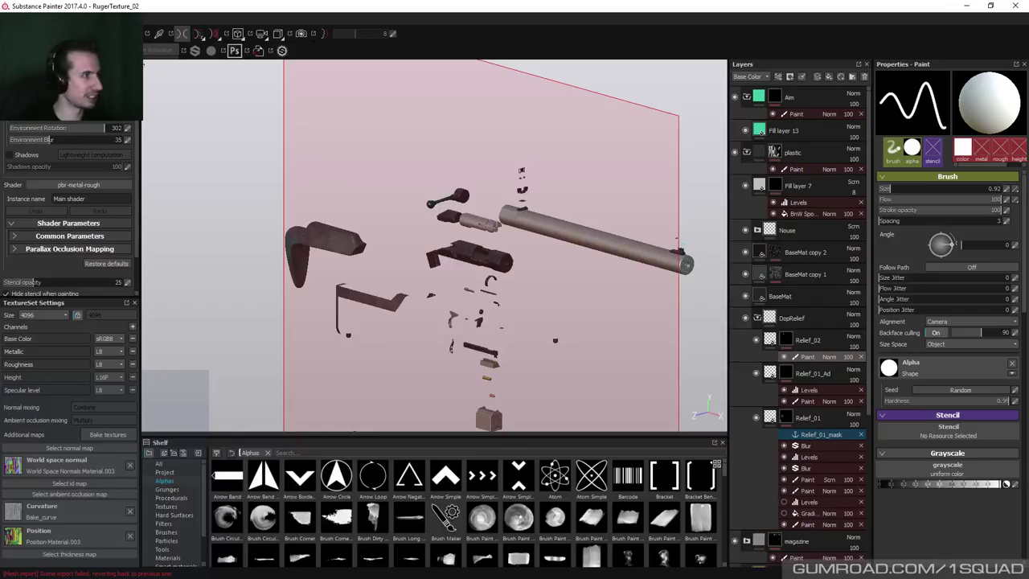
Replace the project mesh with GunTexture2.obj, then open the log showing the failed-import errors.
{"action": "left_click", "coordinate": [158, 35]}
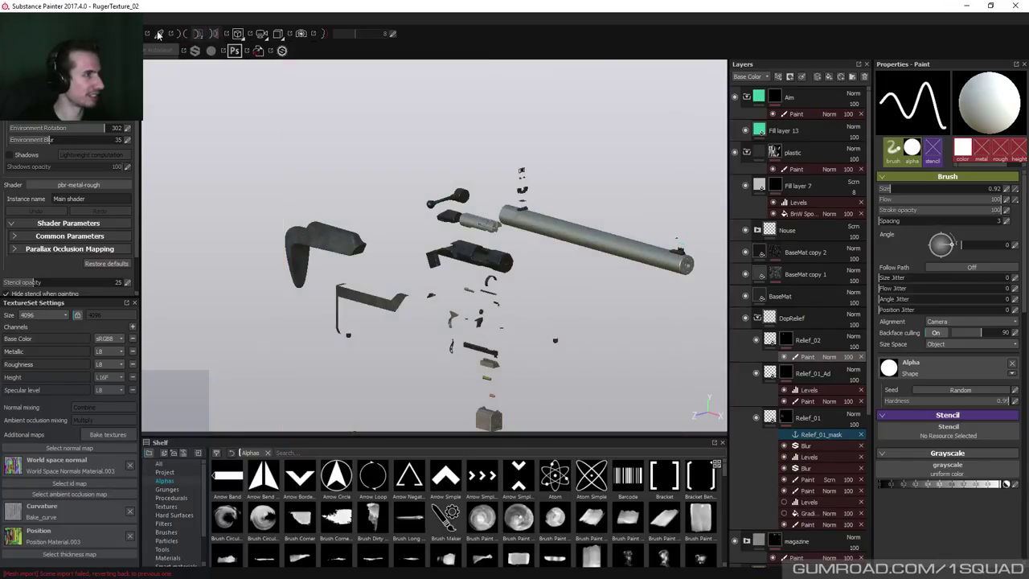
{"action": "key", "text": "ctrl+alt+p"}
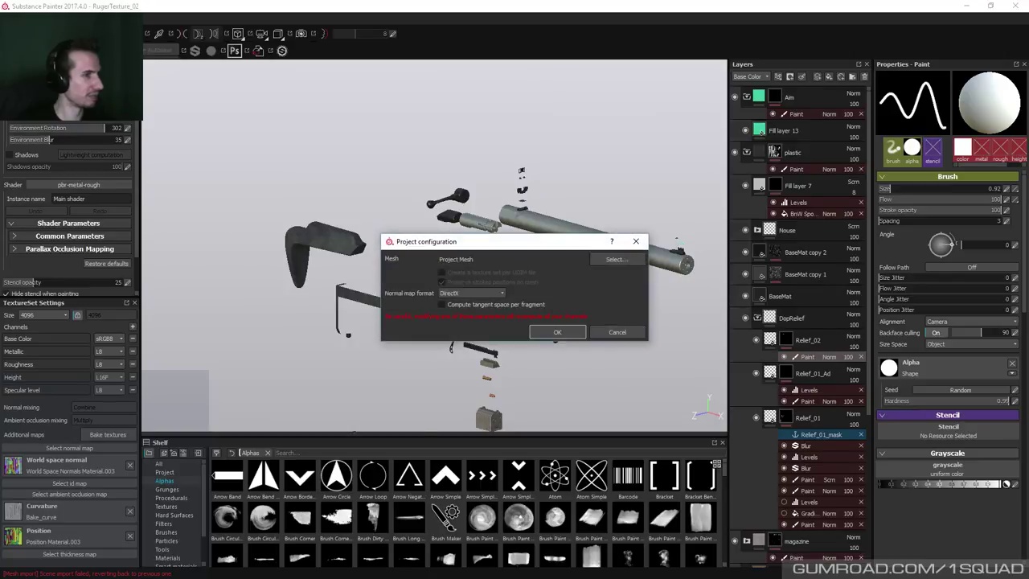
{"action": "left_click", "coordinate": [615, 259]}
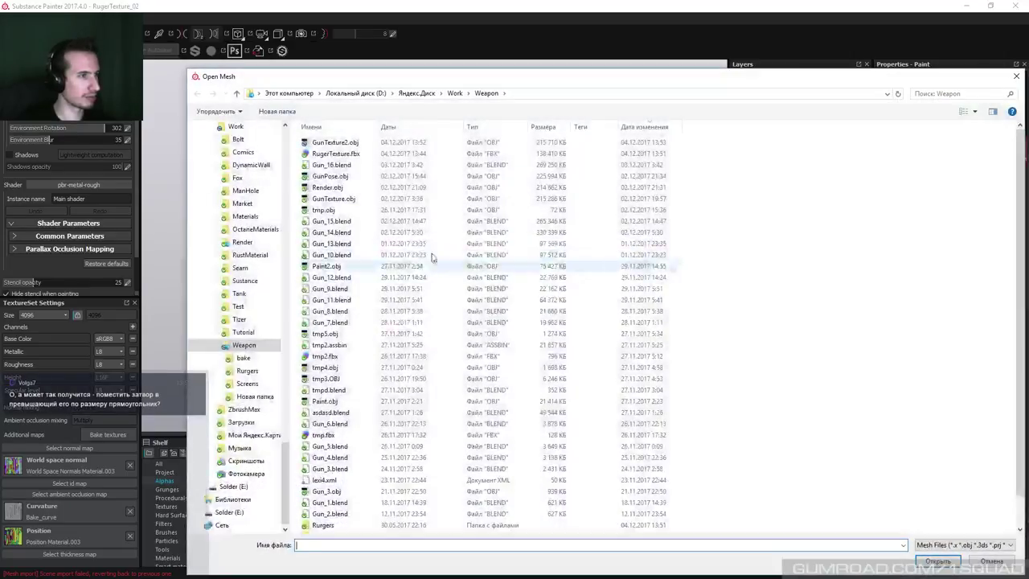
{"action": "double_click", "coordinate": [547, 143]}
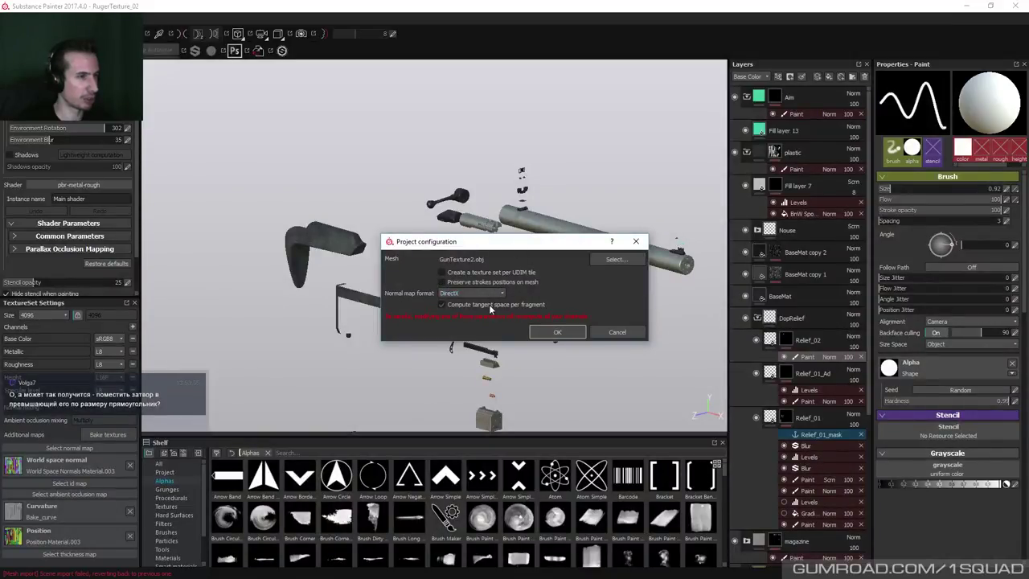
{"action": "left_click", "coordinate": [558, 332]}
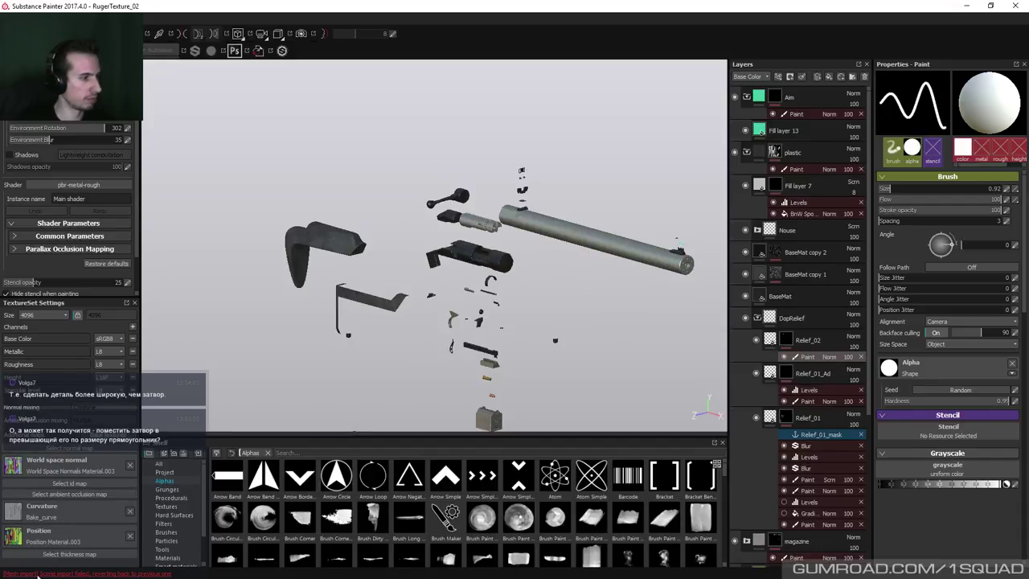
{"action": "left_click", "coordinate": [81, 573]}
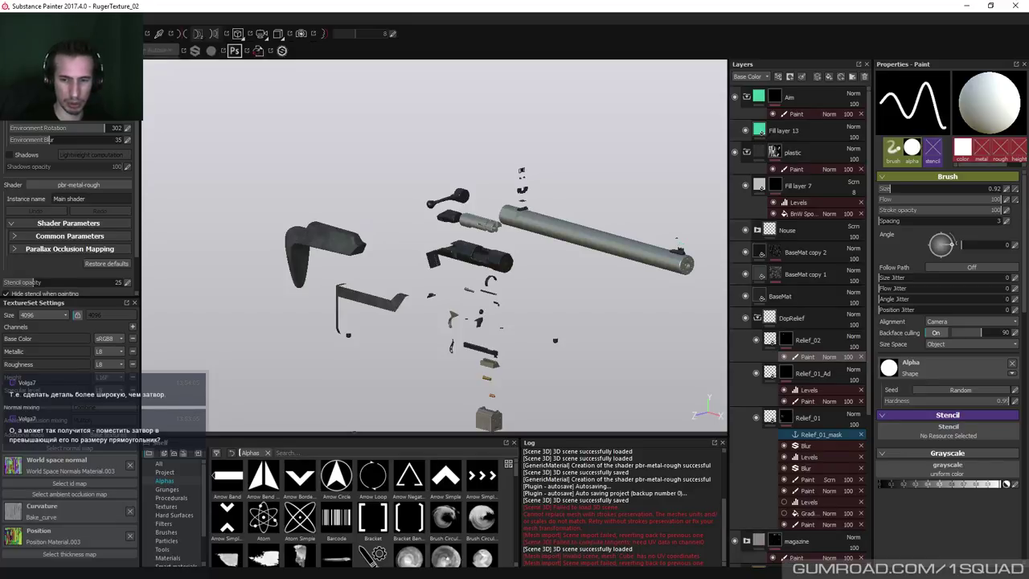
In Blender, deselect everything and delete the stray cube near the centre of the scene.
{"action": "key", "text": "alt+Tab"}
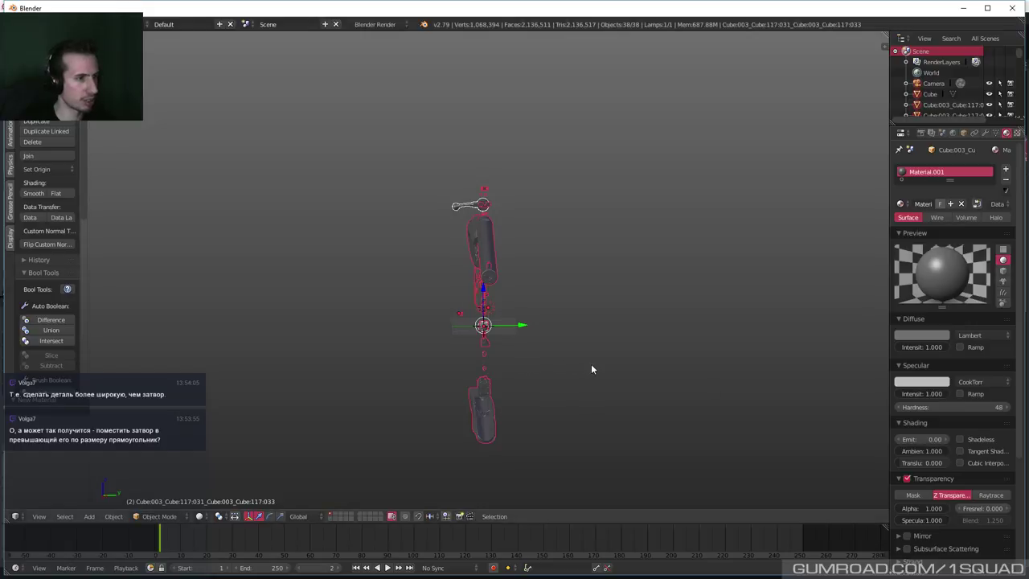
{"action": "key", "text": "a"}
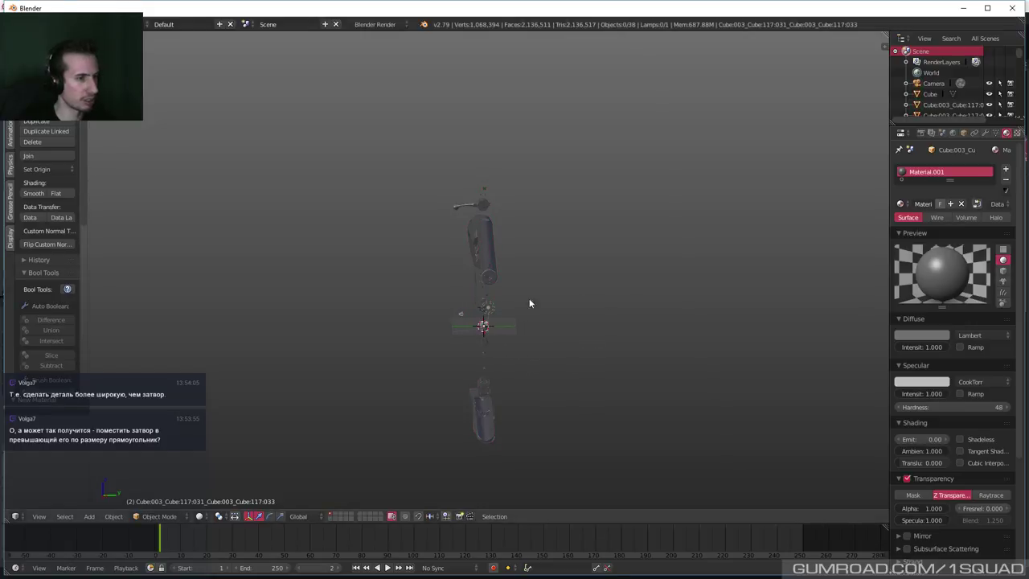
{"action": "middle_click_drag", "start_coordinate": [575, 311], "coordinate": [610, 347]}
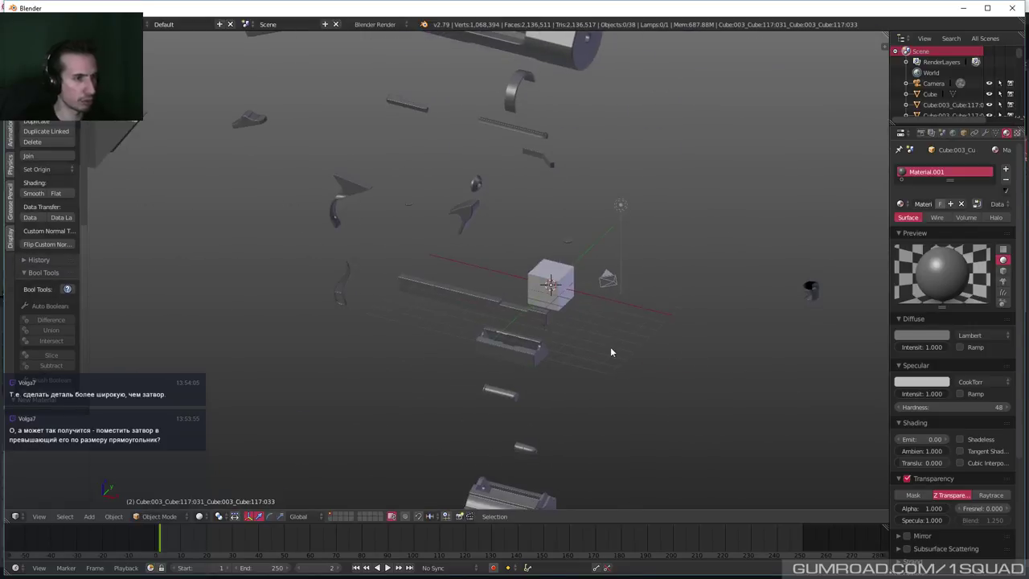
{"action": "right_click", "coordinate": [565, 283]}
{"action": "key", "text": "Delete"}
Frame the view and box-select all 37 remaining rifle parts.
{"action": "key", "text": "Home"}
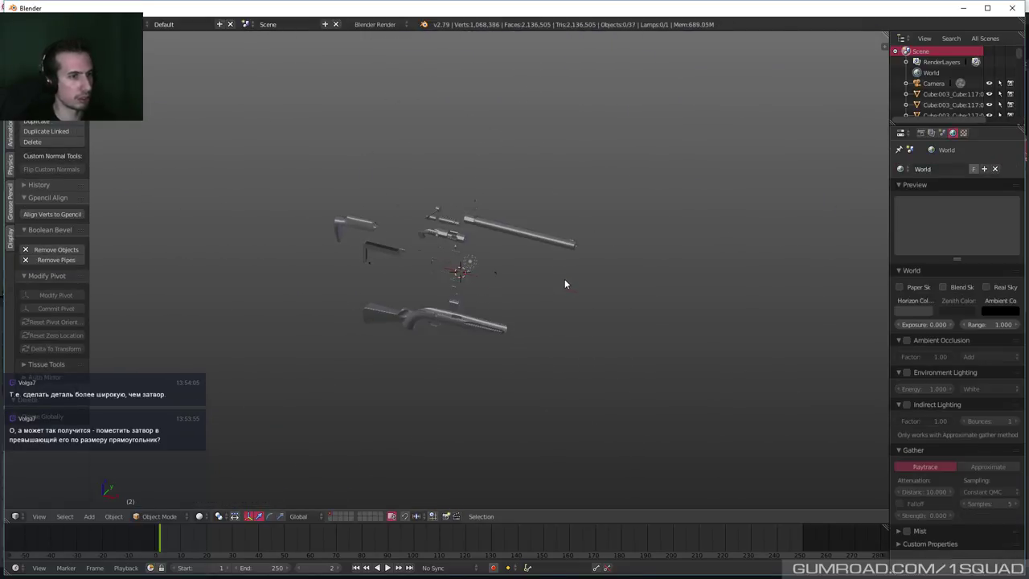
{"action": "middle_click_drag", "start_coordinate": [593, 323], "coordinate": [531, 168]}
{"action": "key", "text": "b"}
{"action": "left_click_drag", "start_coordinate": [497, 117], "coordinate": [628, 337]}
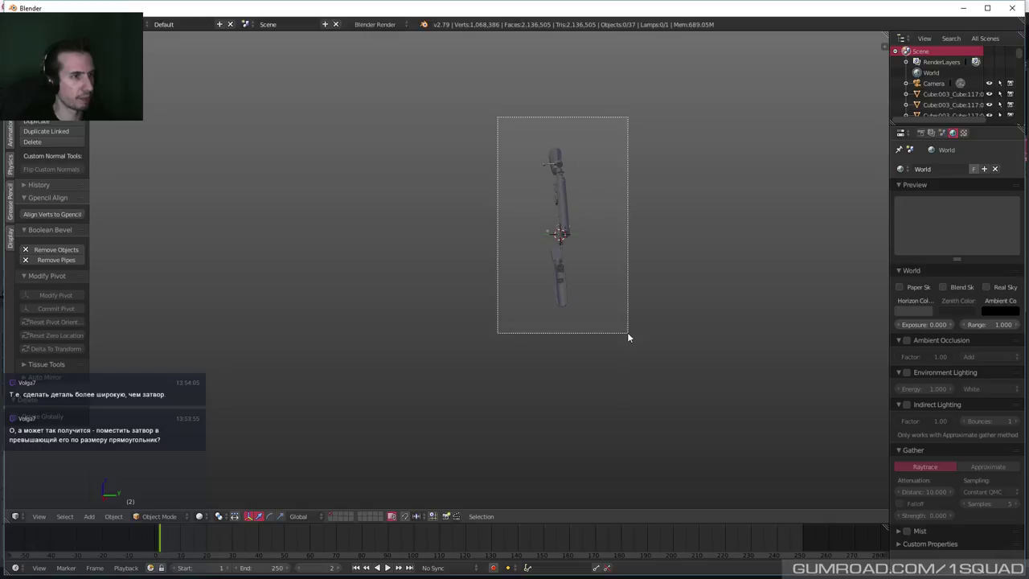
{"action": "middle_click_drag", "start_coordinate": [599, 234], "coordinate": [538, 393]}
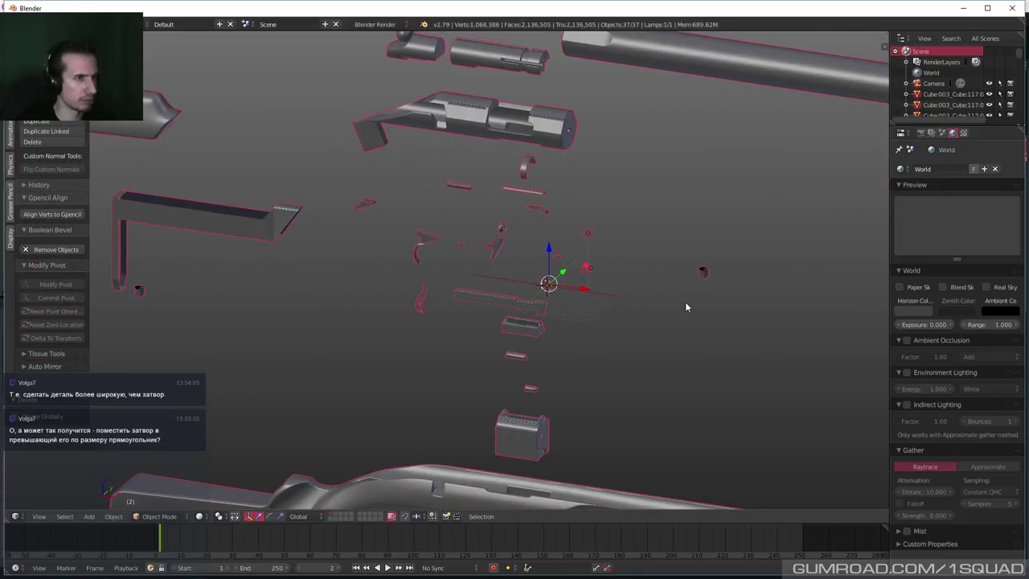
Focus on the barrel and inspect its muzzle end within the exploded rifle.
{"action": "key", "text": "KP_Decimal"}
{"action": "middle_click_drag", "start_coordinate": [603, 321], "coordinate": [551, 370]}
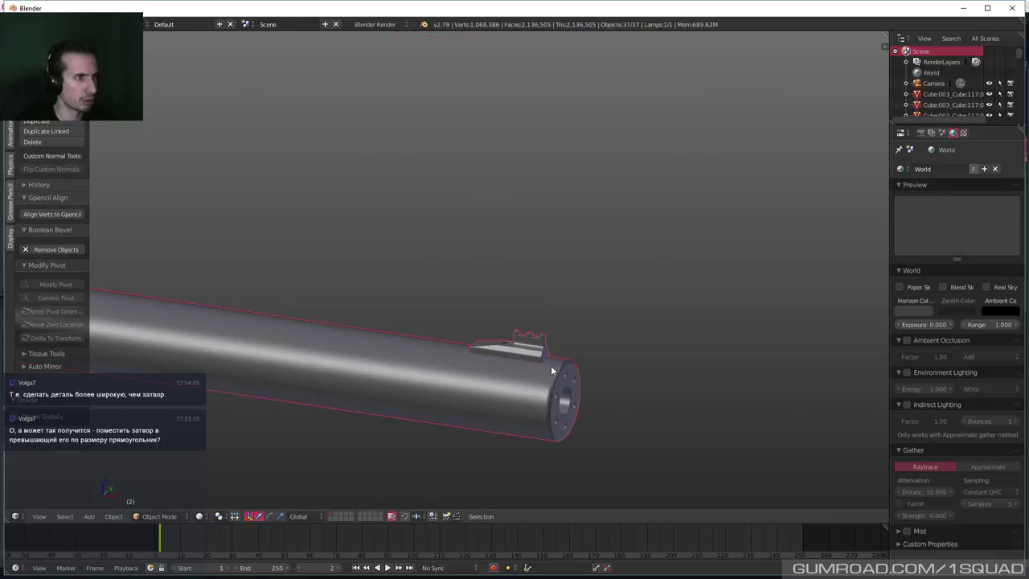
{"action": "key", "text": "Home"}
{"action": "middle_click_drag", "start_coordinate": [514, 327], "coordinate": [461, 277]}
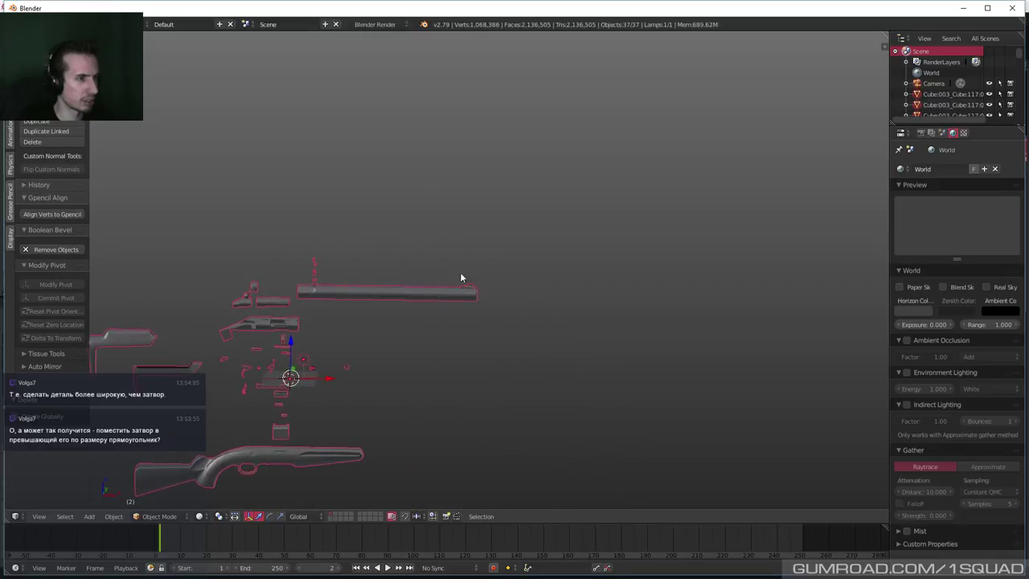
{"action": "scroll", "coordinate": [461, 277], "scroll_direction": "up", "scroll_amount": 5}
{"action": "middle_click_drag", "start_coordinate": [524, 321], "coordinate": [546, 257]}
{"action": "scroll", "coordinate": [469, 257], "scroll_direction": "down", "scroll_amount": 8}
{"action": "scroll", "coordinate": [546, 288], "scroll_direction": "up", "scroll_amount": 5}
{"action": "scroll", "coordinate": [590, 271], "scroll_direction": "down", "scroll_amount": 4}
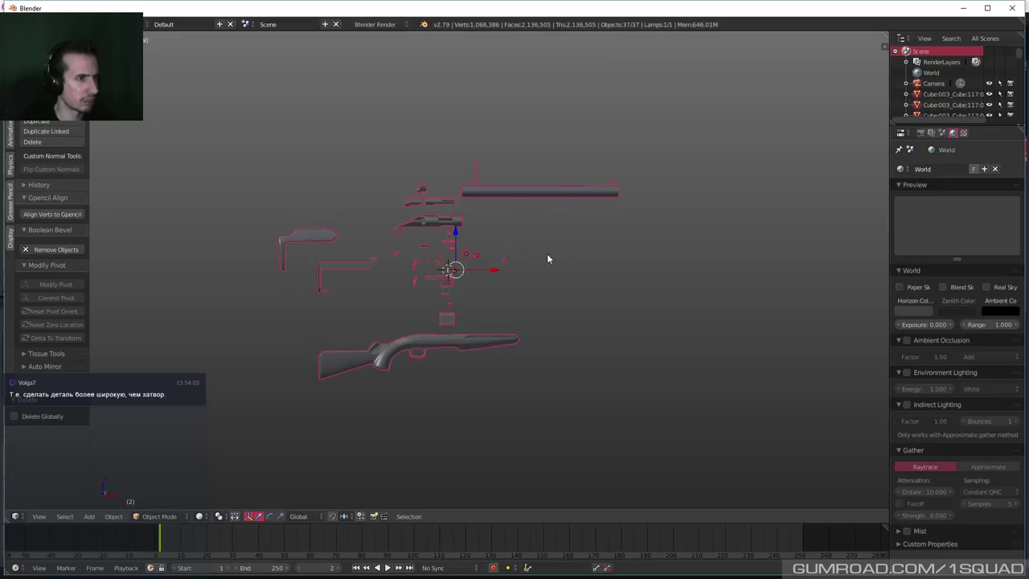
Check the textured barrel's front sight in Substance Painter, then return to Blender.
{"action": "key", "text": "alt+Tab"}
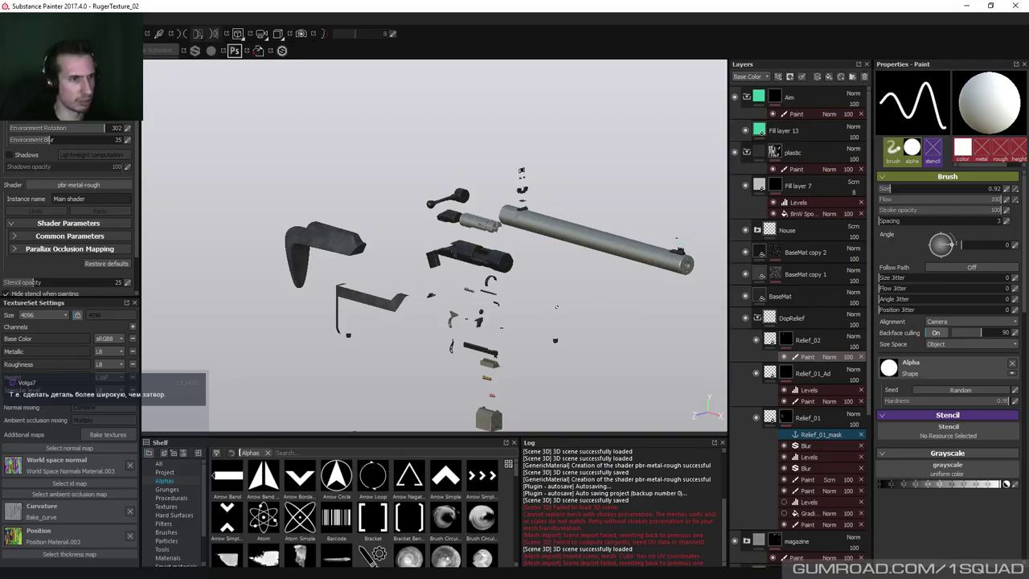
{"action": "left_click_drag", "start_coordinate": [556, 306], "coordinate": [538, 315], "text": "alt"}
{"action": "scroll", "coordinate": [559, 395], "scroll_direction": "up", "scroll_amount": 5}
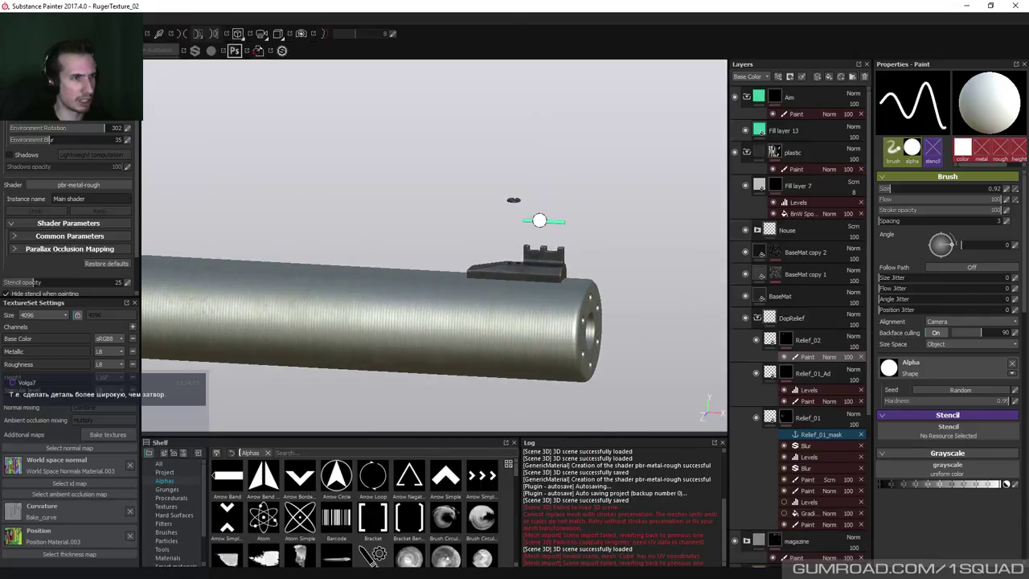
{"action": "key", "text": "alt+Tab"}
Deselect all, reset the current frame to 0 and frame the stock and barrel.
{"action": "middle_click_drag", "start_coordinate": [561, 264], "coordinate": [582, 177]}
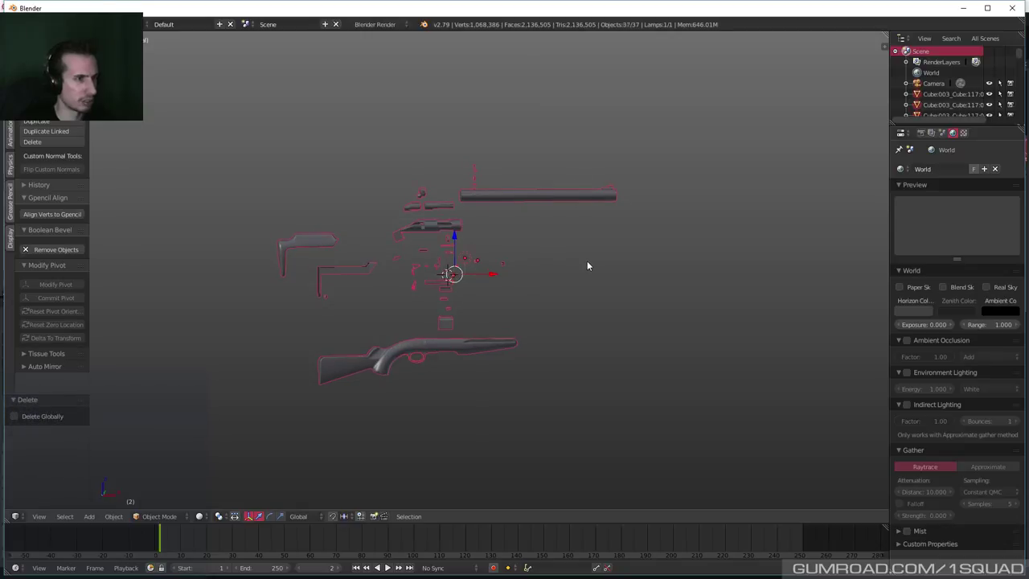
{"action": "key", "text": "a"}
{"action": "middle_click_drag", "start_coordinate": [561, 244], "coordinate": [402, 262]}
{"action": "key", "text": "Left"}
{"action": "key", "text": "Left"}
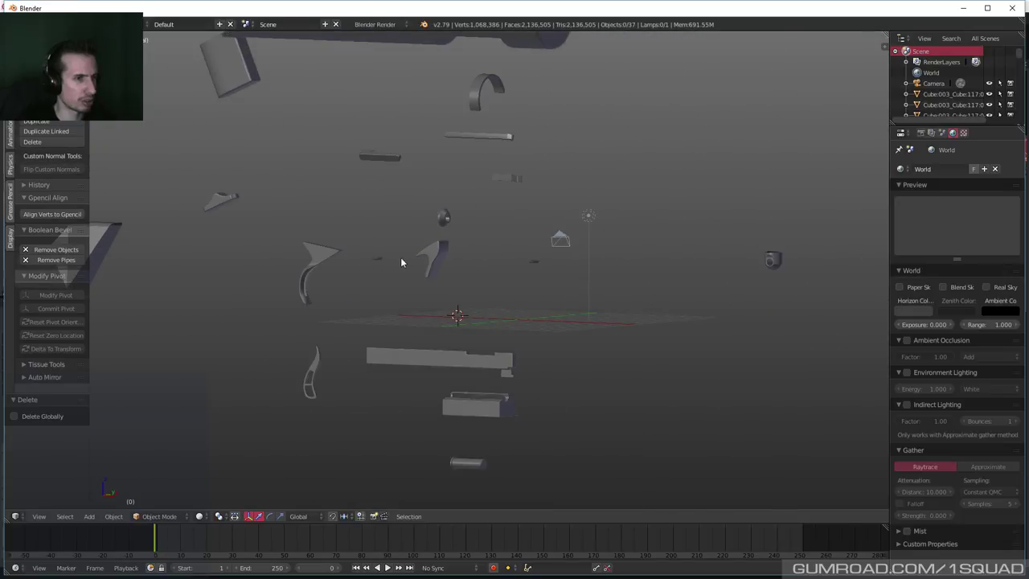
{"action": "middle_click_drag", "start_coordinate": [507, 270], "coordinate": [548, 261]}
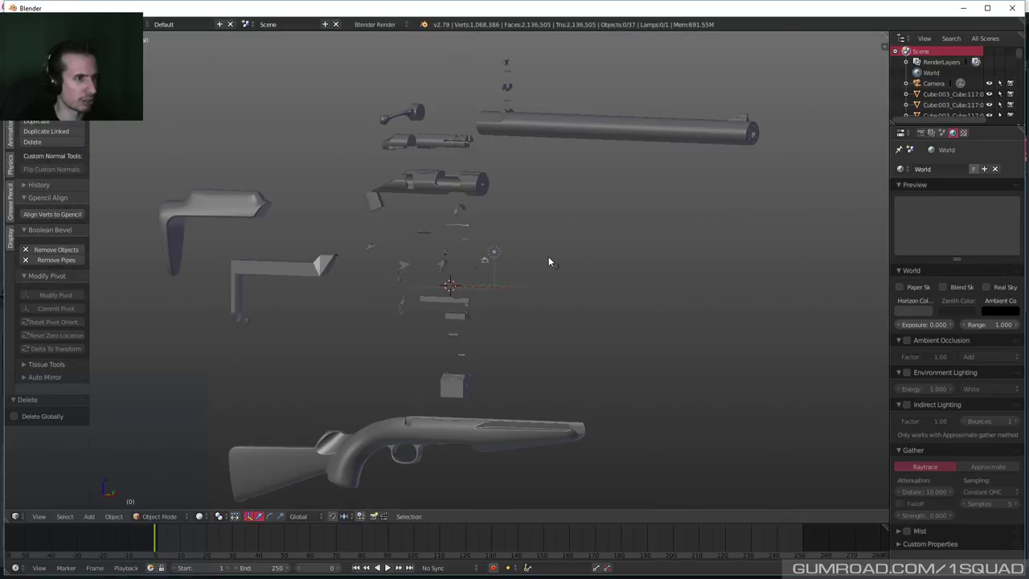
{"action": "scroll", "coordinate": [560, 288], "scroll_direction": "down", "scroll_amount": 2}
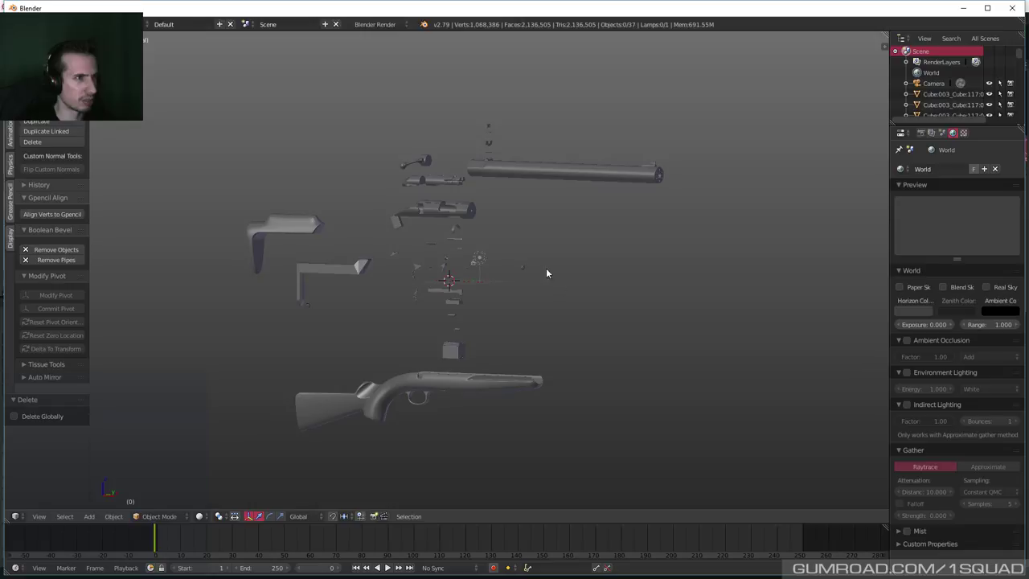
Box-select every rifle part and confirm their deletion, leaving the scene empty.
{"action": "key", "text": "b"}
{"action": "left_click_drag", "start_coordinate": [229, 104], "coordinate": [751, 439]}
{"action": "key", "text": "x"}
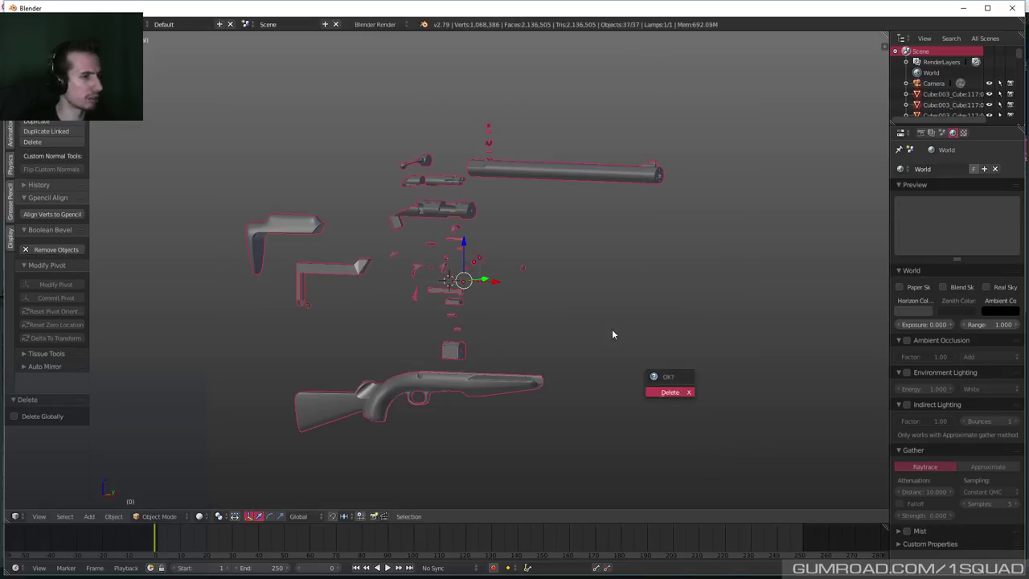
{"action": "key", "text": "x"}
{"action": "left_click", "coordinate": [553, 322]}
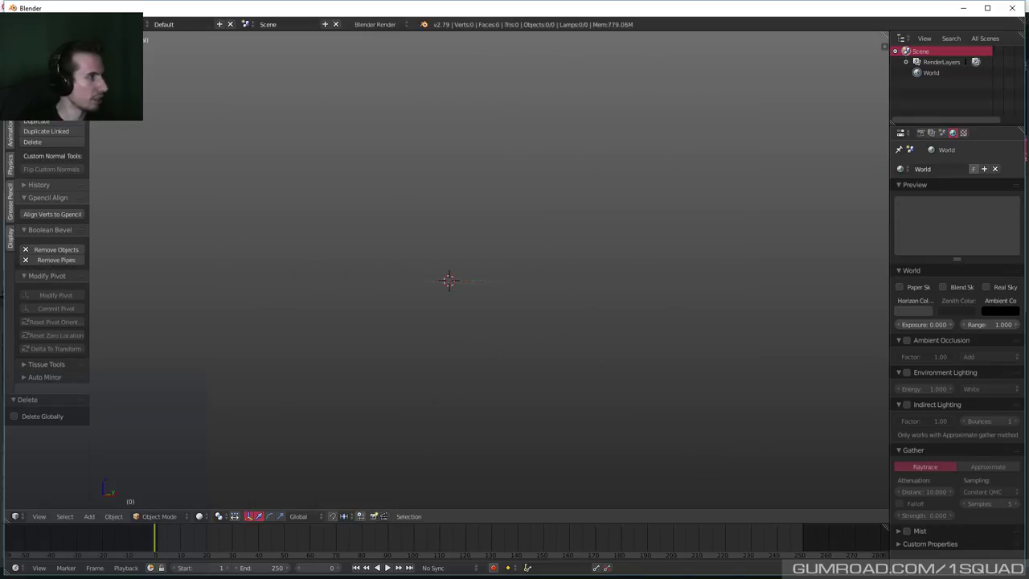
{"action": "left_click", "coordinate": [28, 24]}
Start a Wavefront OBJ import and choose GunTexture.obj from the Weapon folder.
{"action": "mouse_move", "coordinate": [68, 231]}
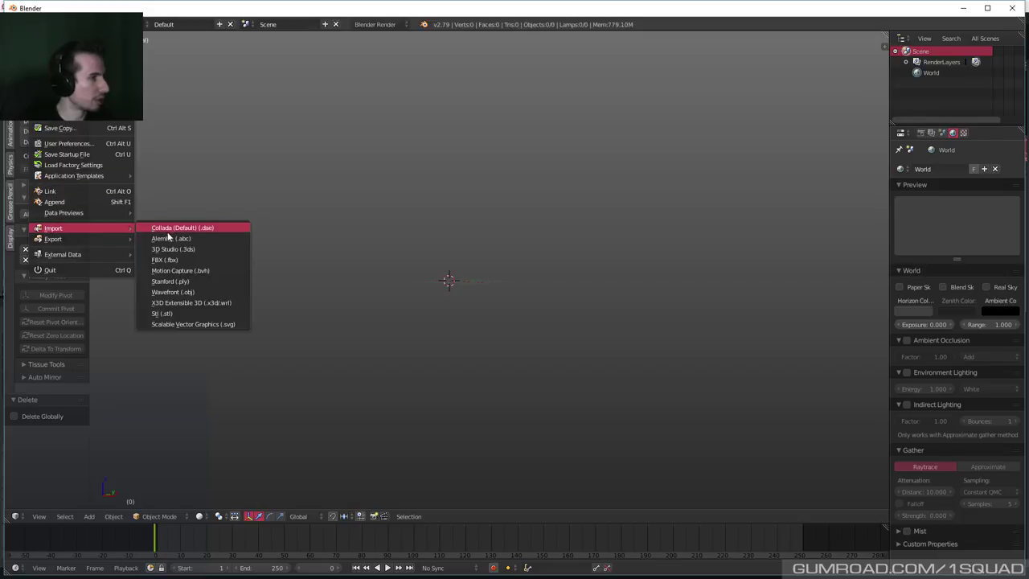
{"action": "left_click", "coordinate": [171, 294]}
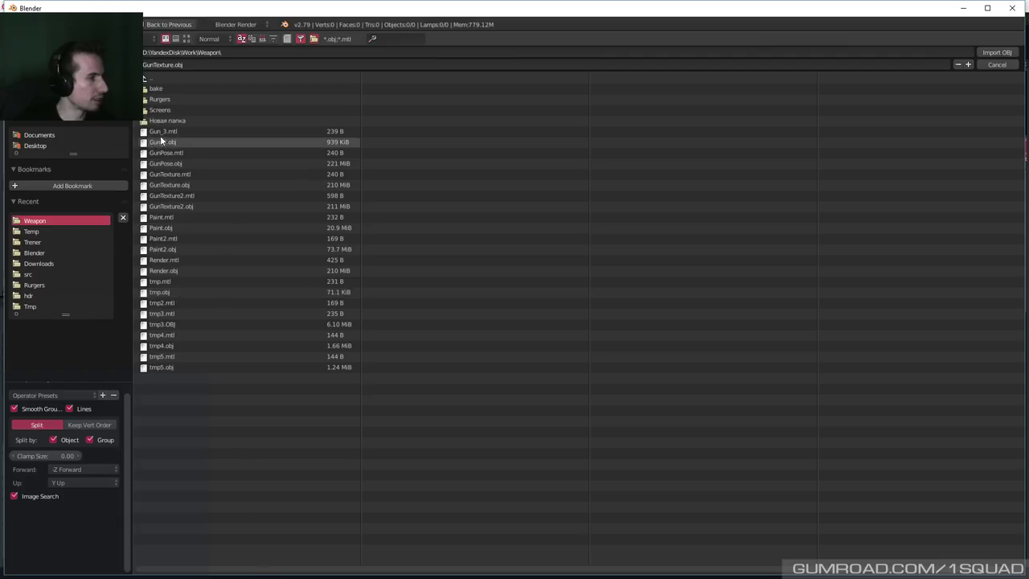
{"action": "left_click", "coordinate": [178, 185]}
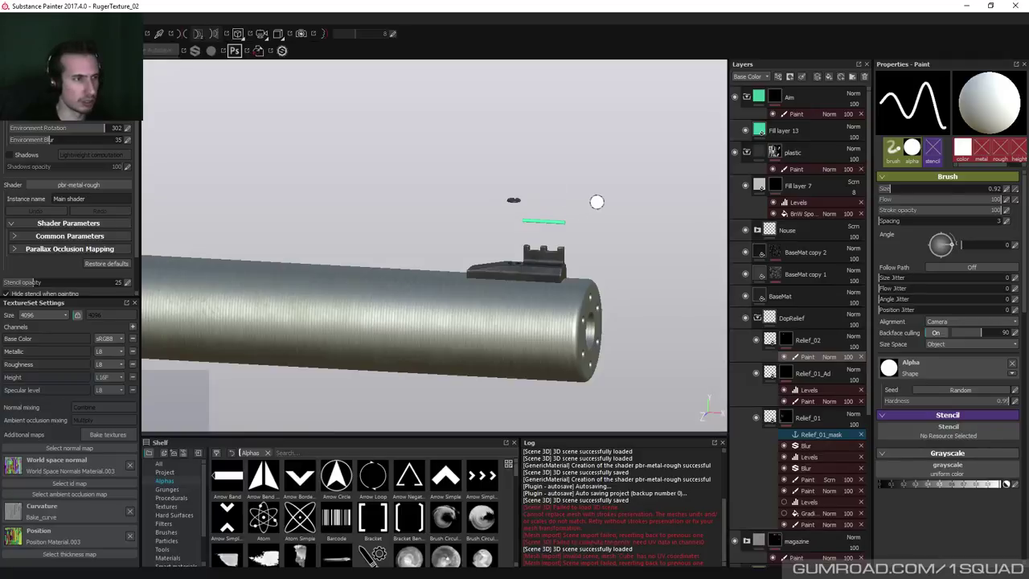
Minimise Substance Painter to see GunTexture.obj imported into Blender as 35 objects.
{"action": "left_click", "coordinate": [966, 5]}
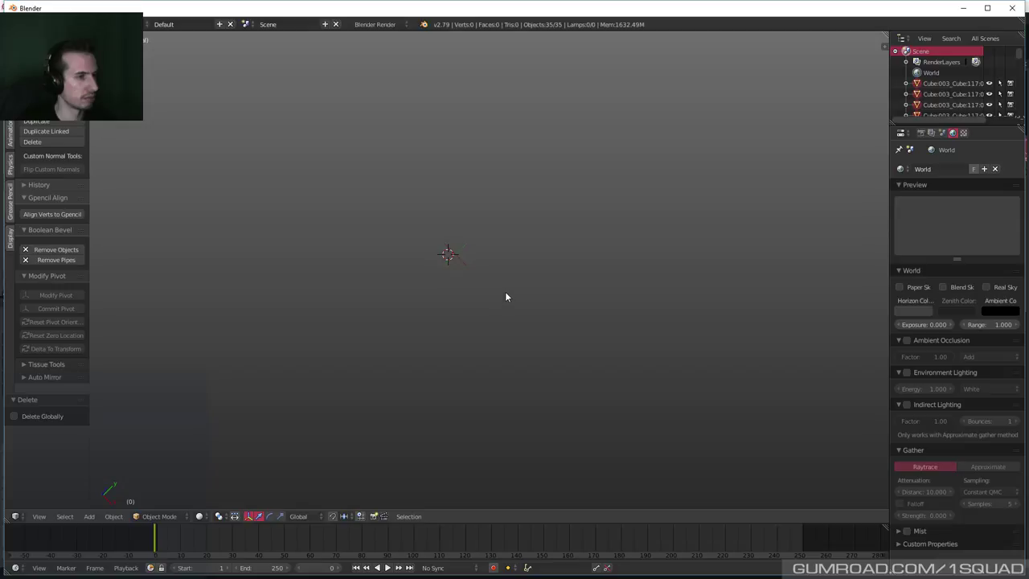
{"action": "scroll", "coordinate": [503, 273], "scroll_direction": "up", "scroll_amount": 5}
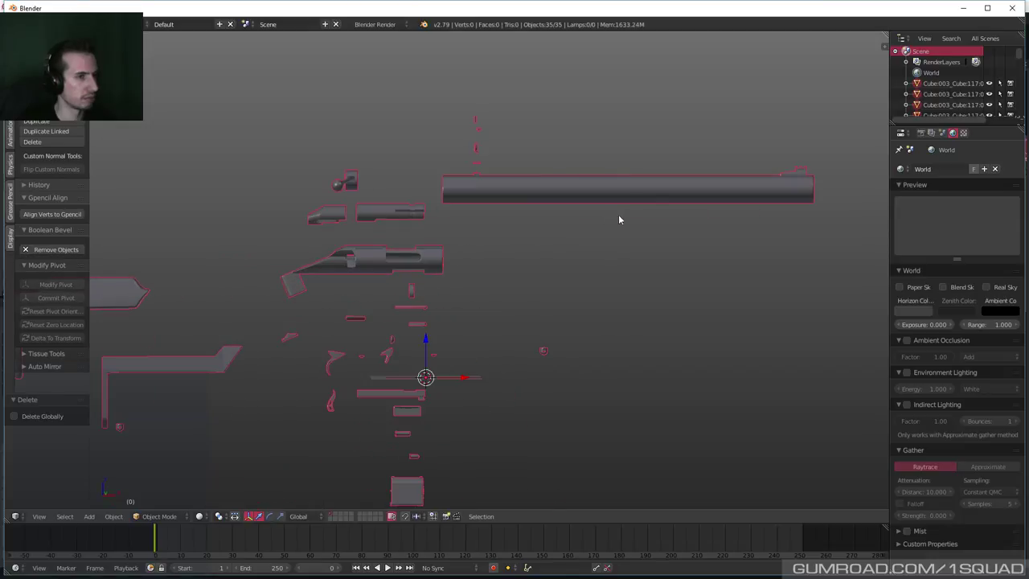
{"action": "middle_click_drag", "start_coordinate": [618, 214], "coordinate": [437, 246]}
{"action": "scroll", "coordinate": [432, 249], "scroll_direction": "down", "scroll_amount": 6}
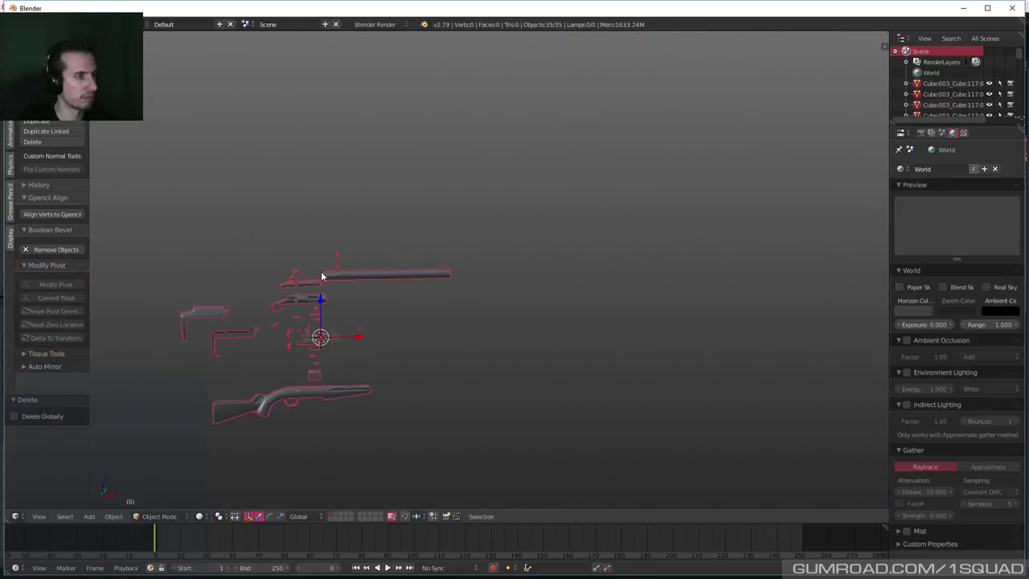
{"action": "middle_click_drag", "start_coordinate": [321, 277], "coordinate": [447, 218], "text": "shift"}
{"action": "scroll", "coordinate": [459, 218], "scroll_direction": "up", "scroll_amount": 3}
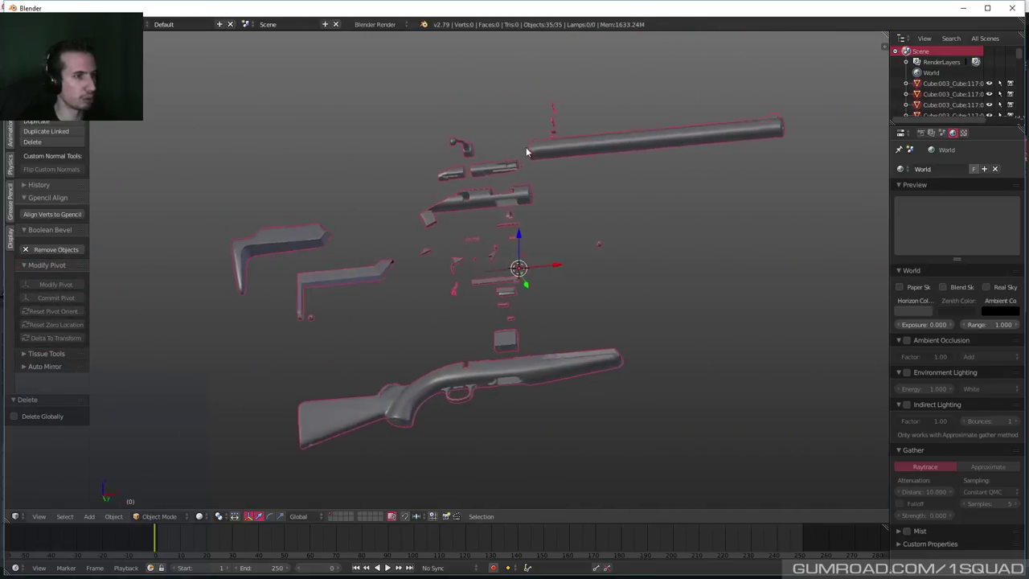
{"action": "middle_click_drag", "start_coordinate": [527, 151], "coordinate": [711, 188]}
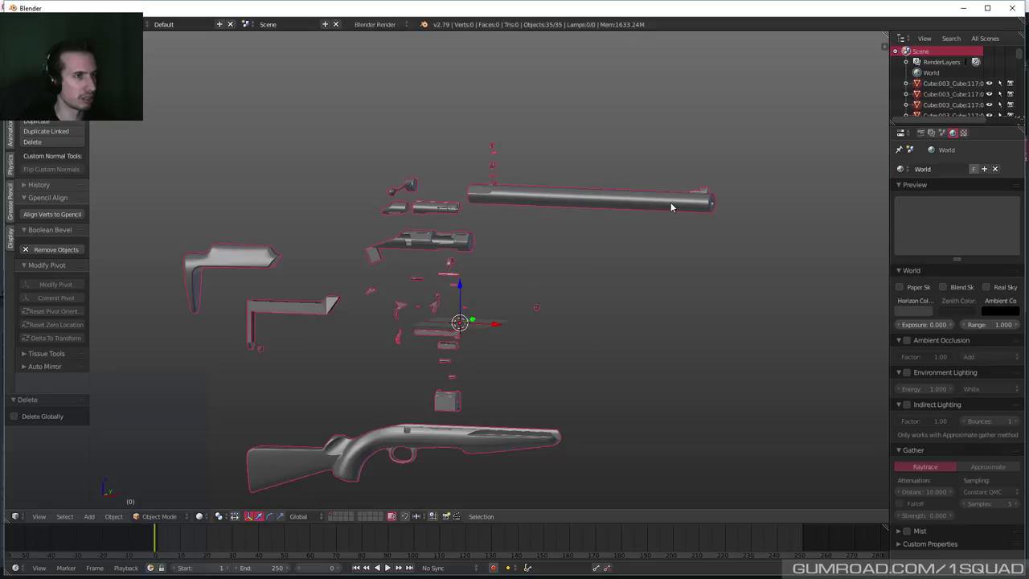
{"action": "scroll", "coordinate": [680, 205], "scroll_direction": "up", "scroll_amount": 5}
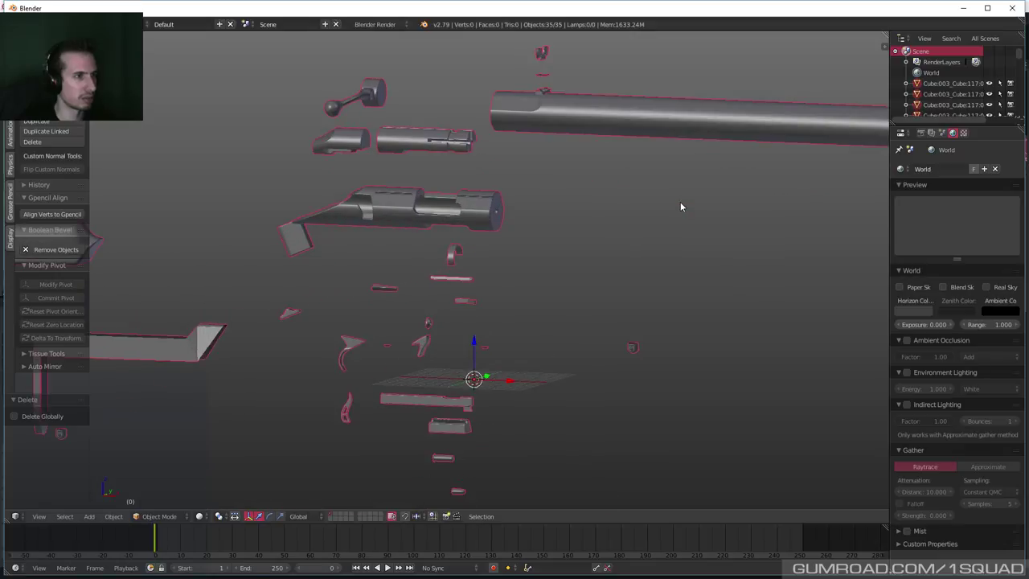
{"action": "scroll", "coordinate": [679, 206], "scroll_direction": "down", "scroll_amount": 4}
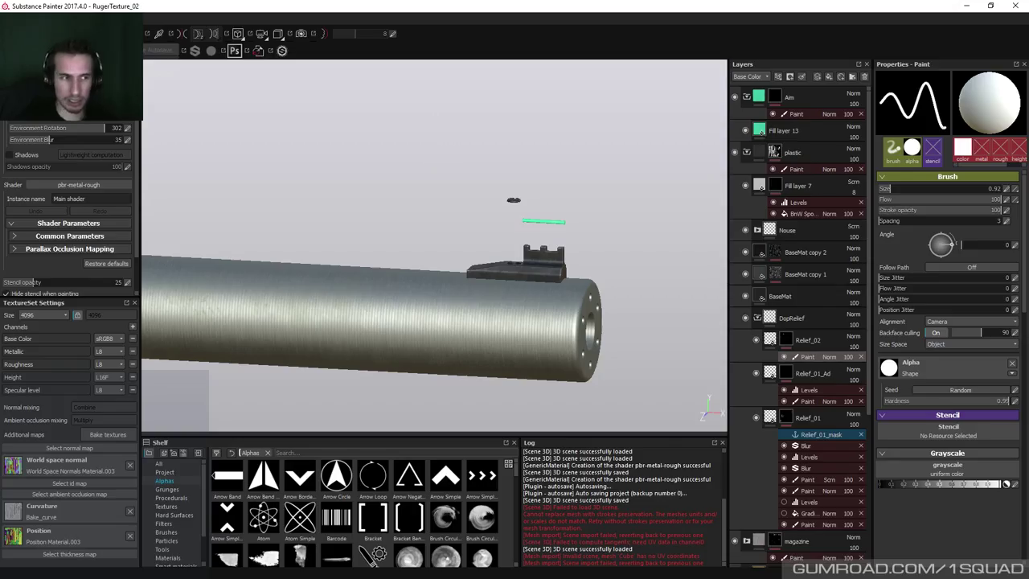
{"action": "mouse_move", "coordinate": [609, 284]}
{"action": "middle_mouse_down", "text": "alt"}
{"action": "mouse_move", "coordinate": [514, 184]}
{"action": "mouse_move", "coordinate": [527, 188]}
{"action": "middle_mouse_up", "text": "alt"}
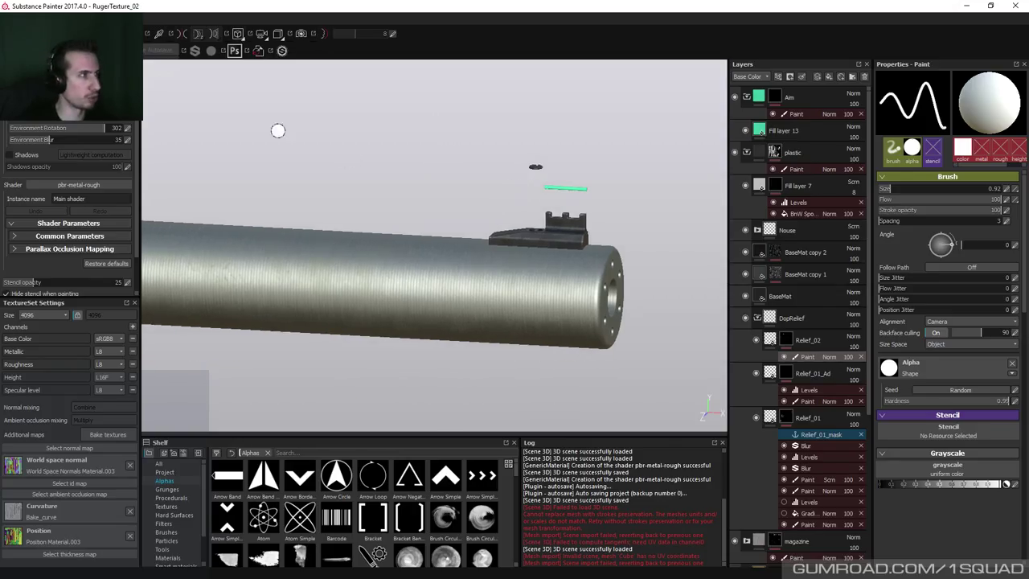
{"action": "mouse_move", "coordinate": [483, 184]}
{"action": "left_mouse_down", "text": "alt"}
{"action": "mouse_move", "coordinate": [271, 161]}
{"action": "mouse_move", "coordinate": [298, 160]}
{"action": "mouse_move", "coordinate": [361, 193]}
{"action": "left_mouse_up", "text": "alt"}
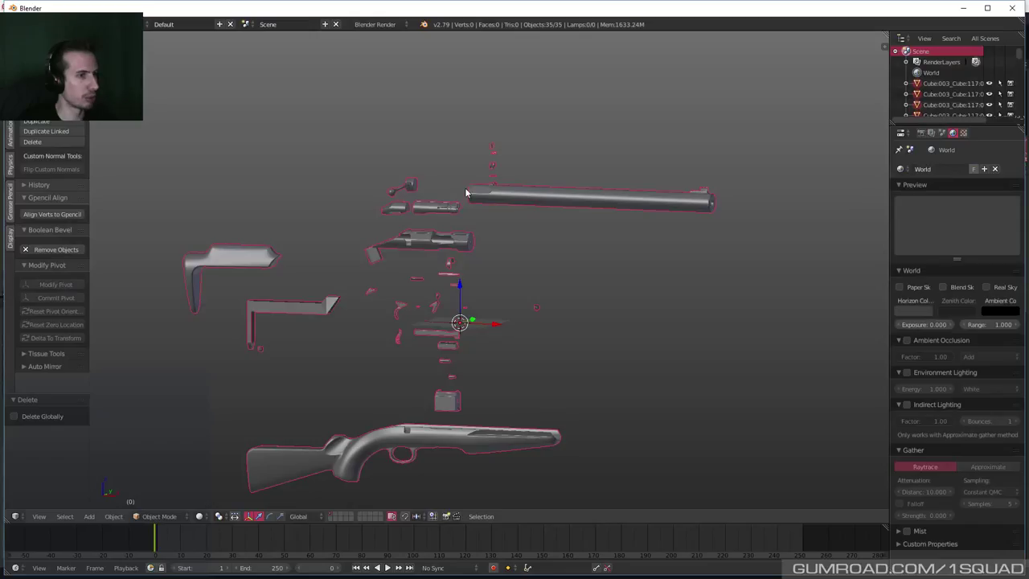
{"action": "middle_click_drag", "start_coordinate": [515, 275], "coordinate": [547, 213], "text": "shift"}
{"action": "key", "text": "q"}
{"action": "left_click", "coordinate": [483, 172]}
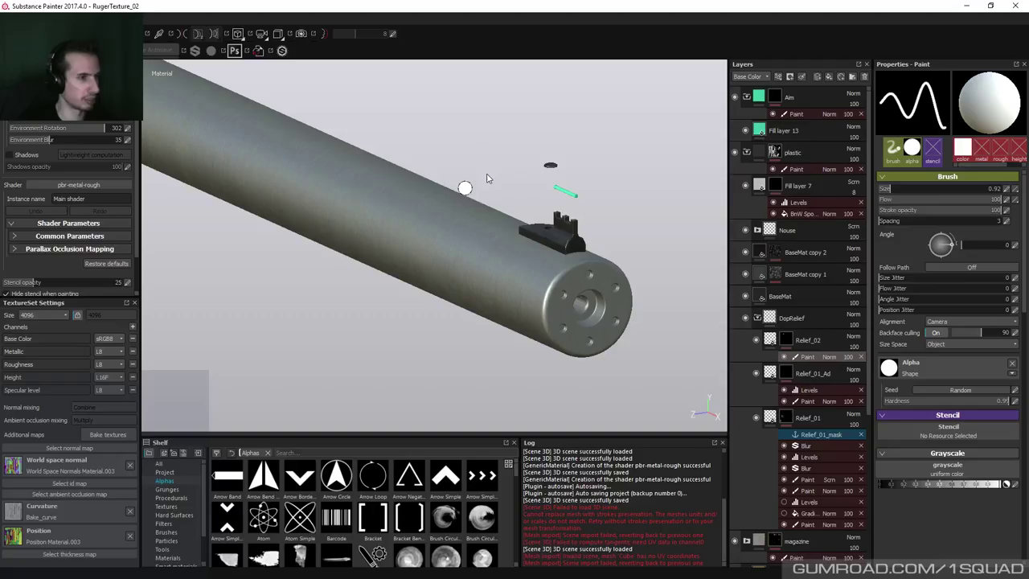
{"action": "scroll", "coordinate": [515, 197], "scroll_direction": "up", "scroll_amount": 1}
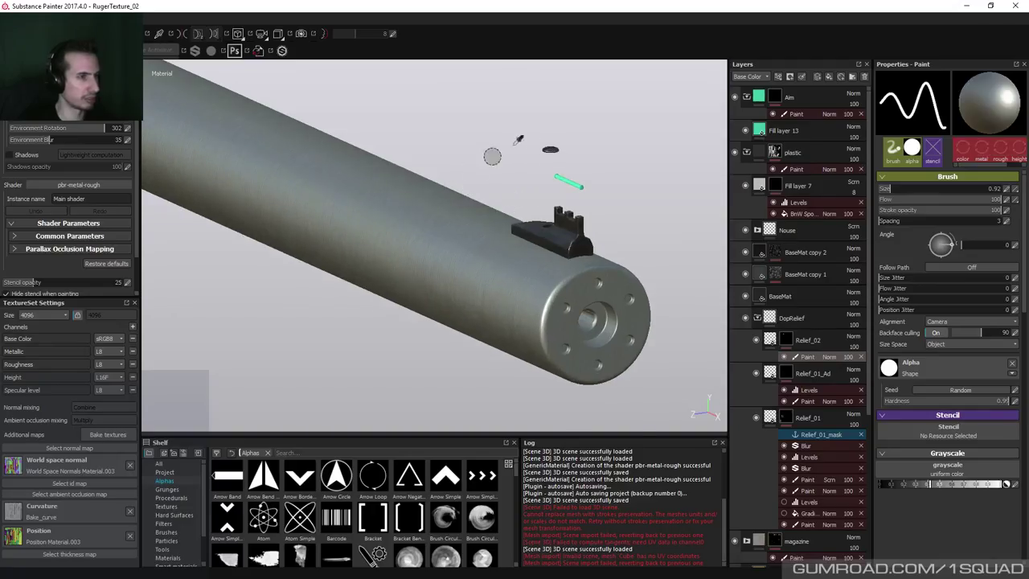
{"action": "scroll", "coordinate": [488, 154], "scroll_direction": "up", "scroll_amount": 2}
{"action": "right_click", "coordinate": [478, 146]}
{"action": "left_click_drag", "start_coordinate": [478, 146], "coordinate": [365, 142], "text": "alt"}
{"action": "scroll", "coordinate": [365, 142], "scroll_direction": "down", "scroll_amount": 6}
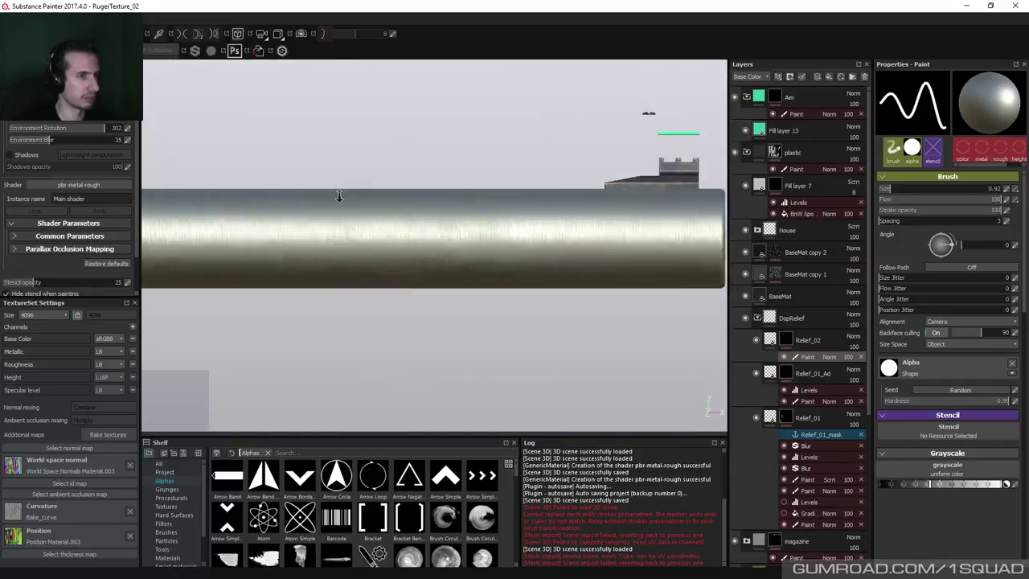
{"action": "scroll", "coordinate": [485, 156], "scroll_direction": "down", "scroll_amount": 4}
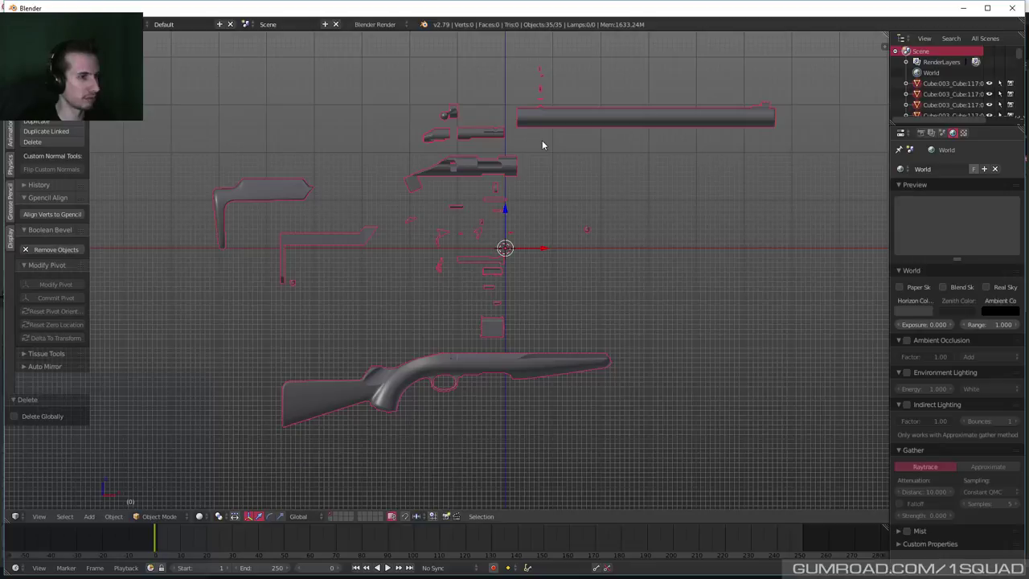
{"action": "middle_click_drag", "start_coordinate": [636, 131], "coordinate": [520, 233], "text": "shift"}
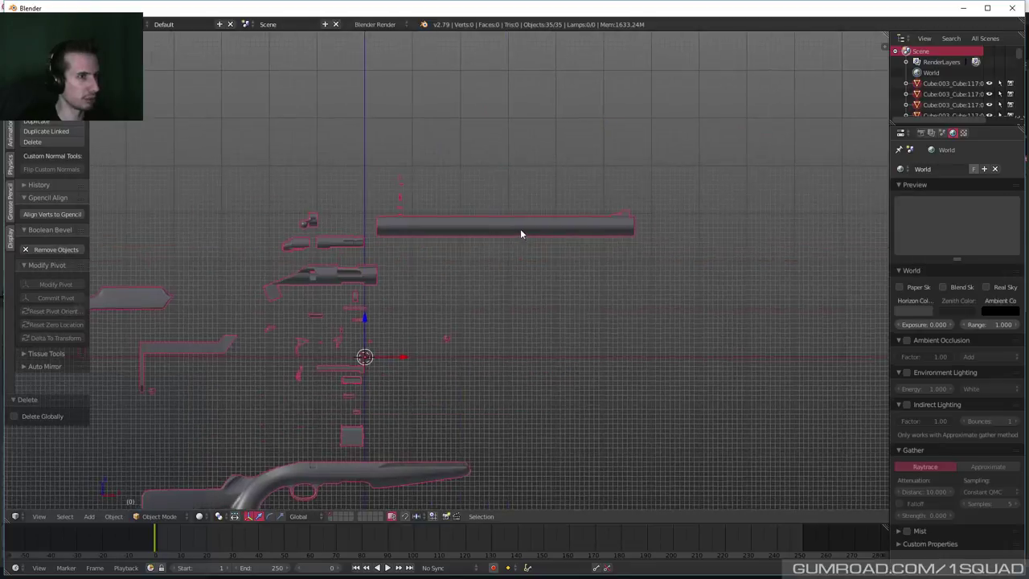
{"action": "scroll", "coordinate": [592, 205], "scroll_direction": "up", "scroll_amount": 4}
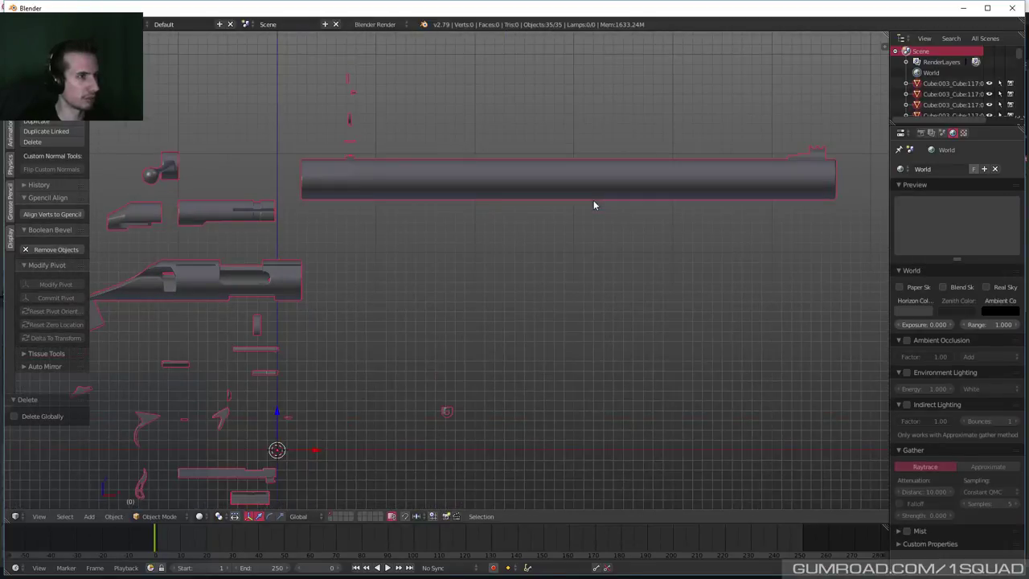
{"action": "scroll", "coordinate": [593, 204], "scroll_direction": "down", "scroll_amount": 3}
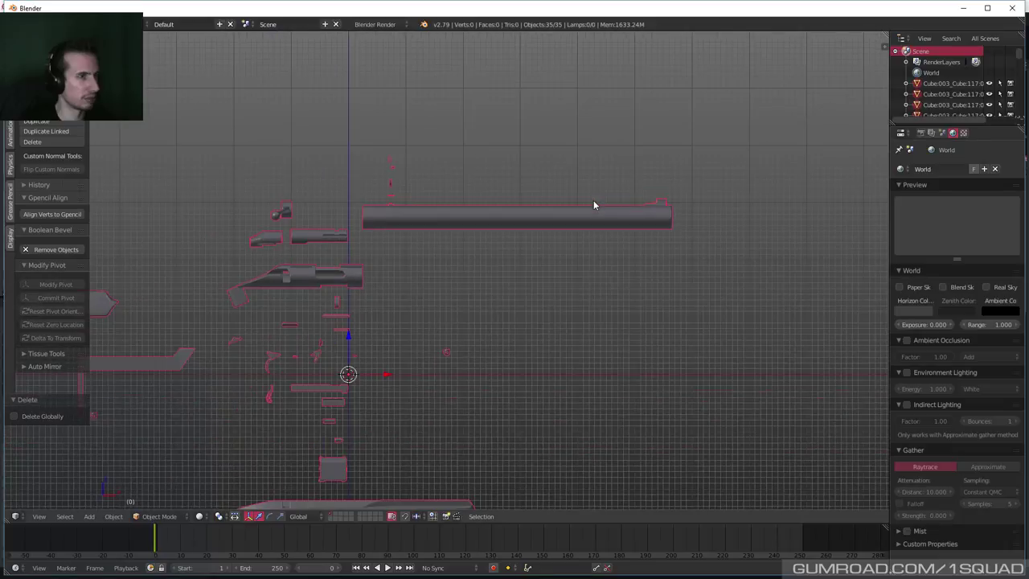
{"action": "middle_click_drag", "start_coordinate": [582, 209], "coordinate": [477, 232], "text": "shift"}
{"action": "scroll", "coordinate": [477, 232], "scroll_direction": "up", "scroll_amount": 3}
{"action": "middle_click_drag", "start_coordinate": [709, 177], "coordinate": [523, 268], "text": "shift"}
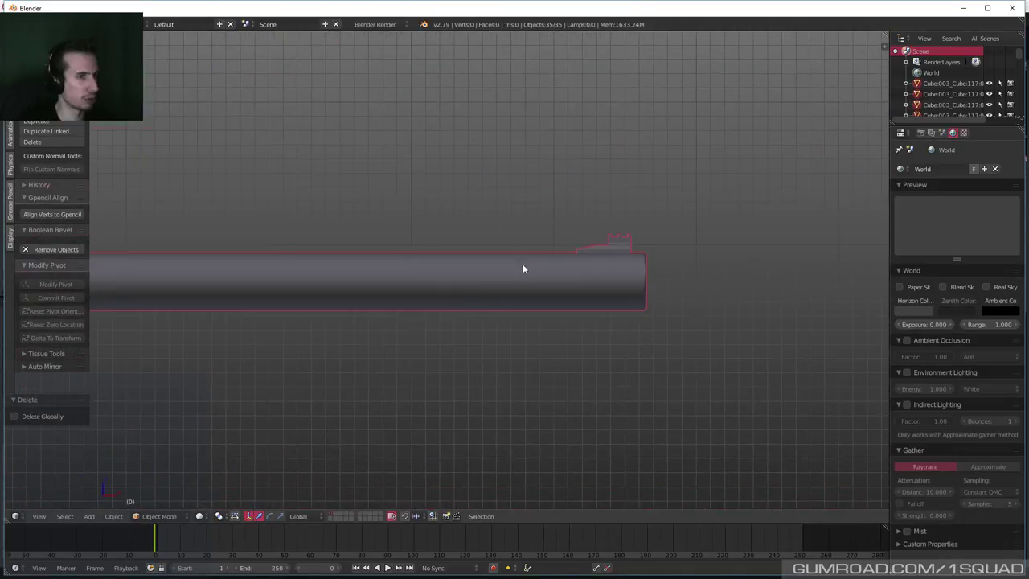
{"action": "scroll", "coordinate": [523, 268], "scroll_direction": "up", "scroll_amount": 2}
{"action": "middle_click_drag", "start_coordinate": [740, 218], "coordinate": [406, 301]}
{"action": "right_click", "coordinate": [404, 302]}
{"action": "scroll", "coordinate": [612, 206], "scroll_direction": "down", "scroll_amount": 4}
{"action": "middle_click_drag", "start_coordinate": [611, 205], "coordinate": [314, 431]}
{"action": "left_click_drag", "start_coordinate": [260, 477], "coordinate": [391, 307]}
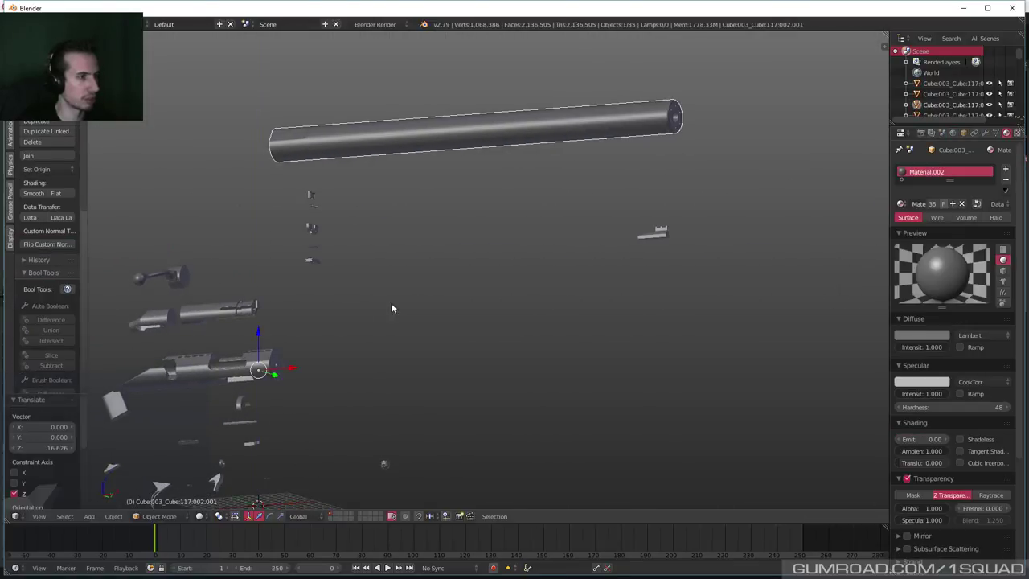
{"action": "key", "text": "ctrl+z"}
{"action": "middle_click_drag", "start_coordinate": [413, 280], "coordinate": [388, 308]}
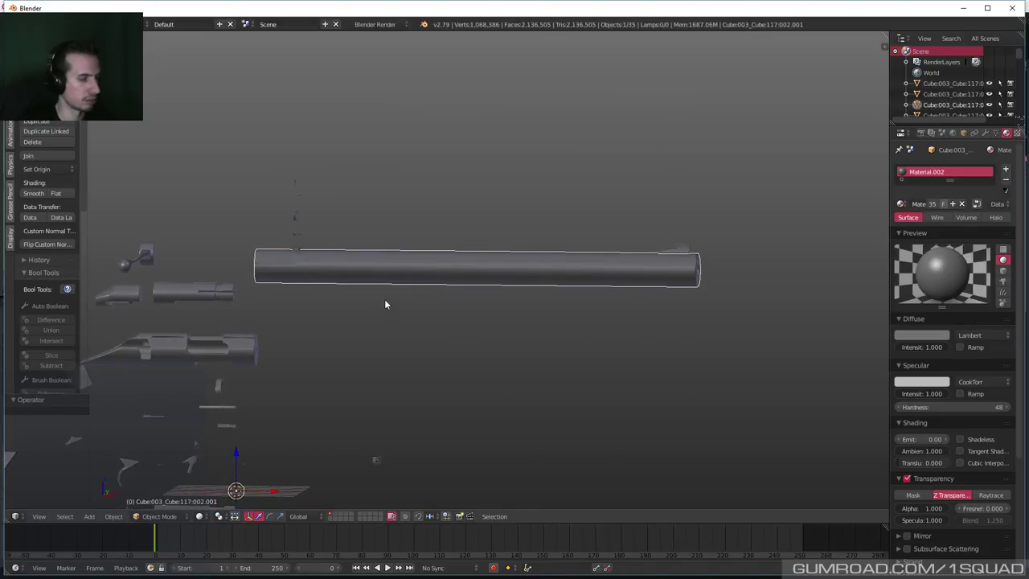
{"action": "key", "text": "alt+h"}
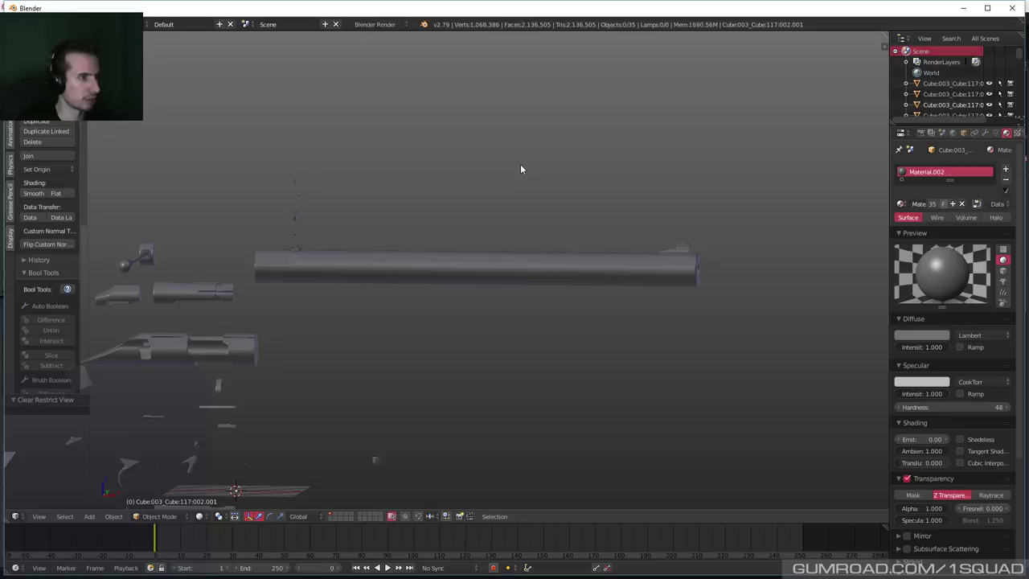
{"action": "key", "text": "q"}
{"action": "left_click", "coordinate": [456, 147]}
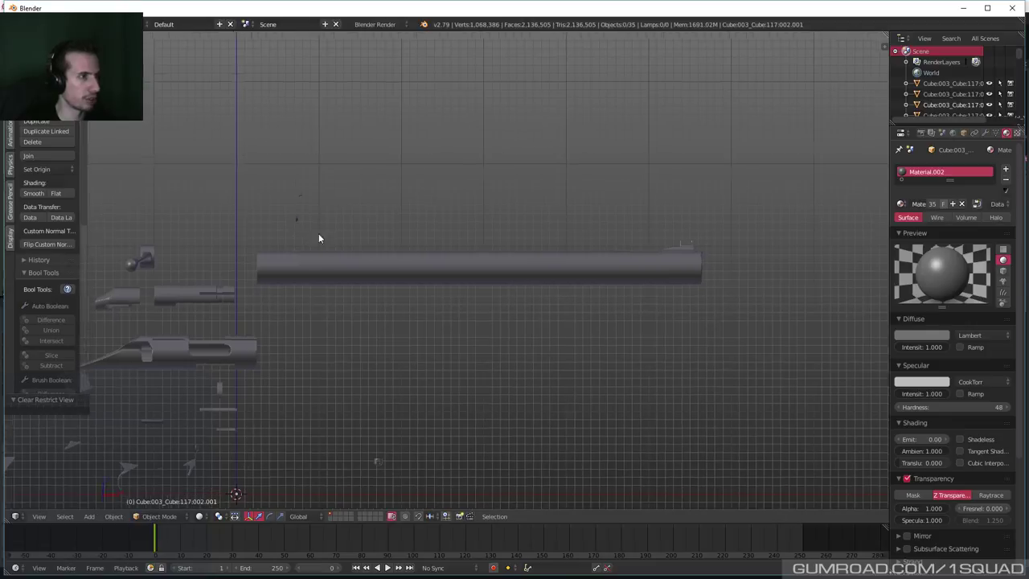
{"action": "middle_click_drag", "start_coordinate": [319, 238], "coordinate": [299, 261]}
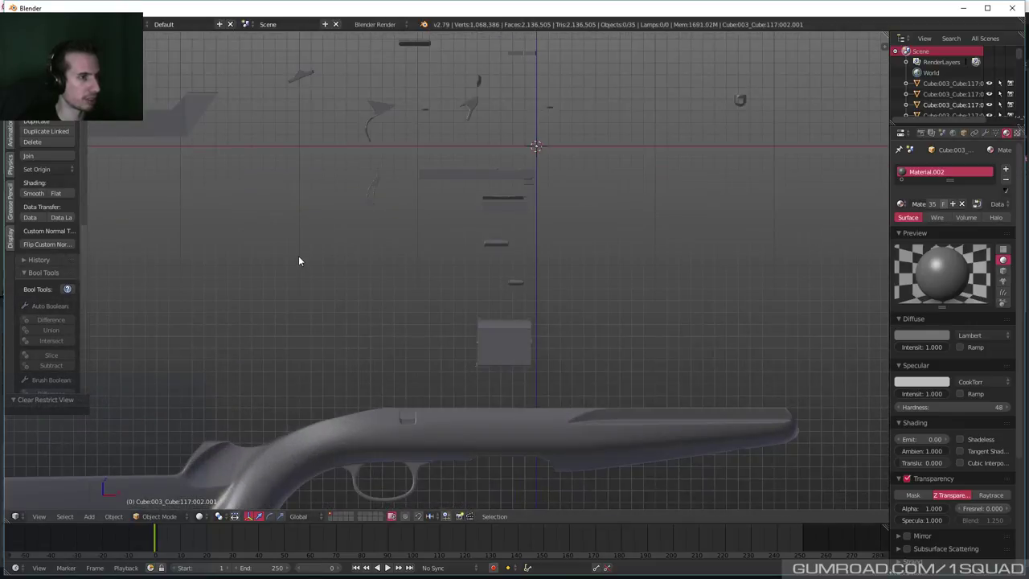
{"action": "middle_click_drag", "start_coordinate": [546, 191], "coordinate": [507, 336], "text": "shift"}
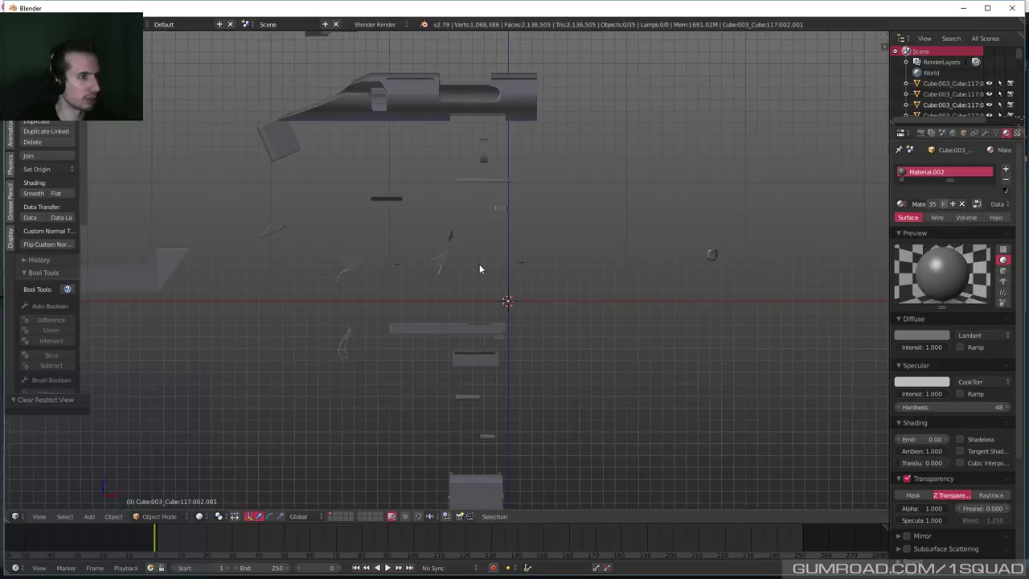
{"action": "scroll", "coordinate": [528, 230], "scroll_direction": "up", "scroll_amount": 10}
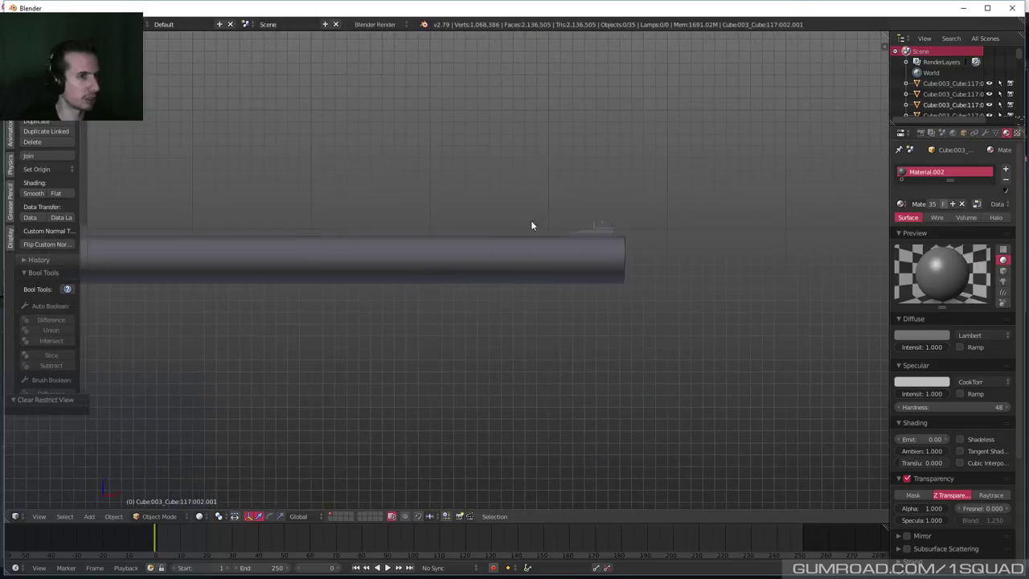
{"action": "scroll", "coordinate": [575, 286], "scroll_direction": "down", "scroll_amount": 10}
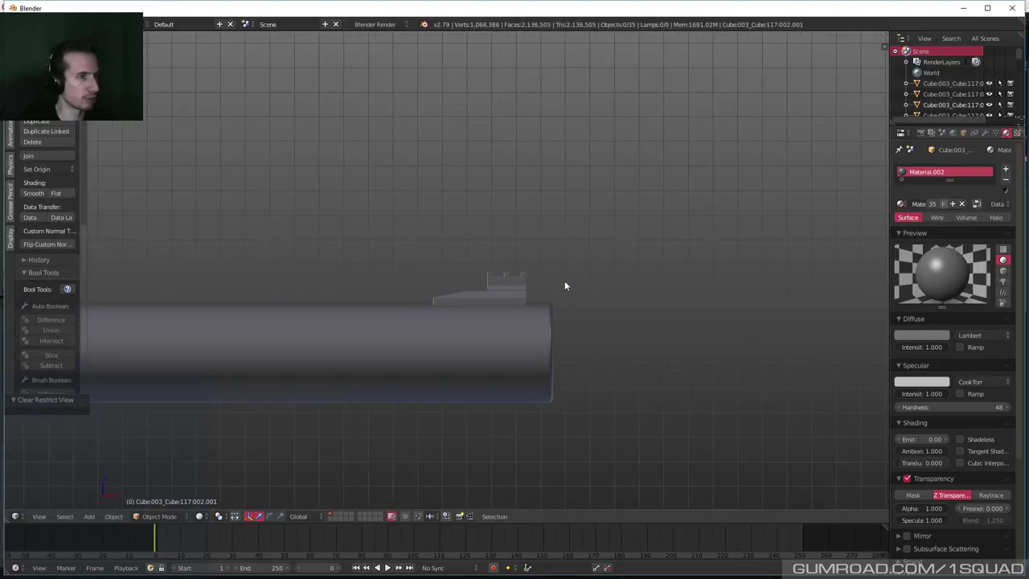
{"action": "scroll", "coordinate": [528, 279], "scroll_direction": "down", "scroll_amount": 3}
{"action": "middle_click_drag", "start_coordinate": [378, 294], "coordinate": [513, 238], "text": "shift"}
{"action": "scroll", "coordinate": [511, 249], "scroll_direction": "up", "scroll_amount": 4}
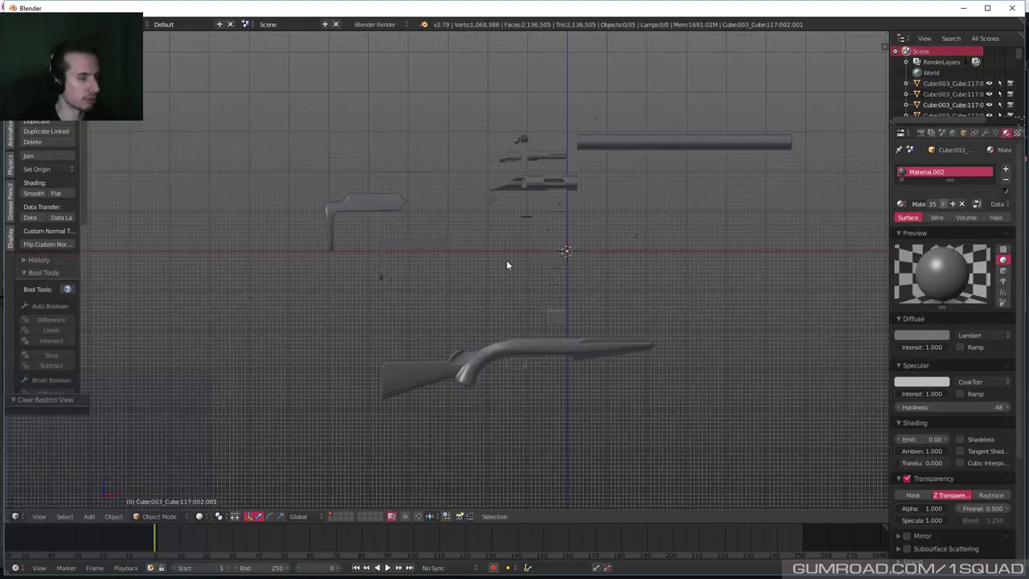
{"action": "key", "text": "z"}
{"action": "left_click", "coordinate": [607, 263]}
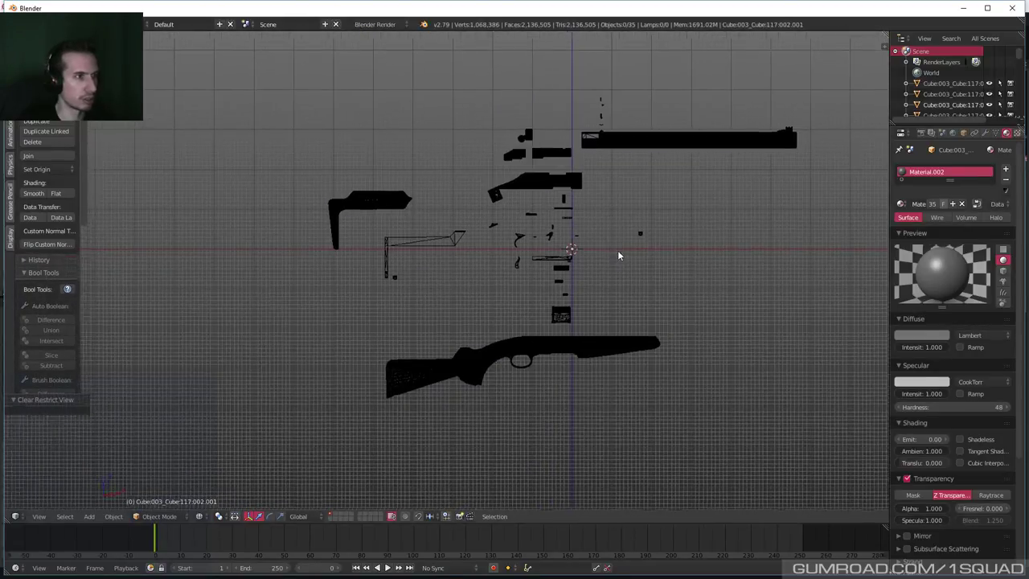
{"action": "middle_click_drag", "start_coordinate": [618, 250], "coordinate": [642, 251], "text": "shift"}
{"action": "key", "text": "z"}
{"action": "left_click", "coordinate": [539, 256]}
{"action": "key", "text": "z"}
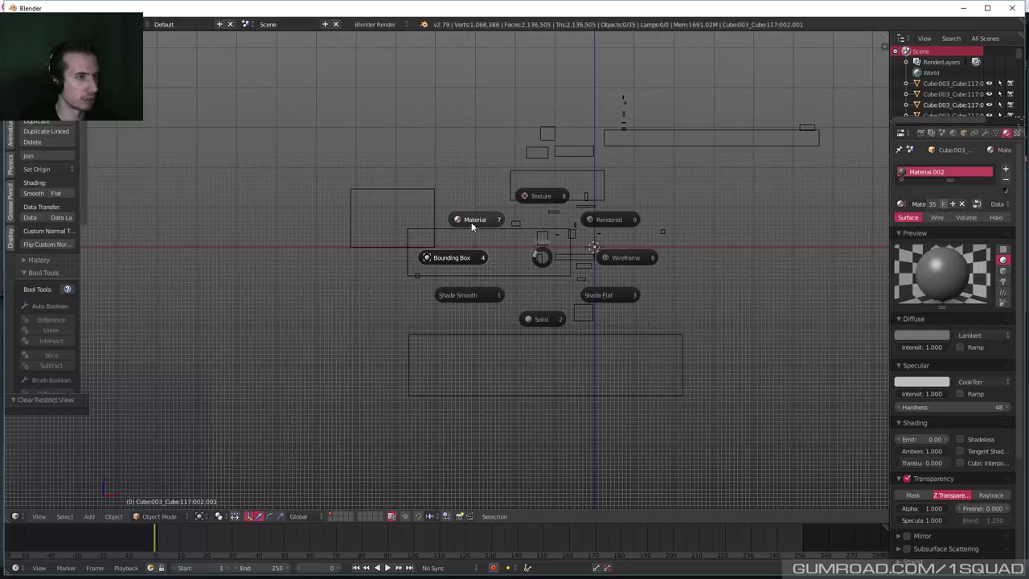
{"action": "left_click", "coordinate": [474, 219]}
{"action": "key", "text": "z"}
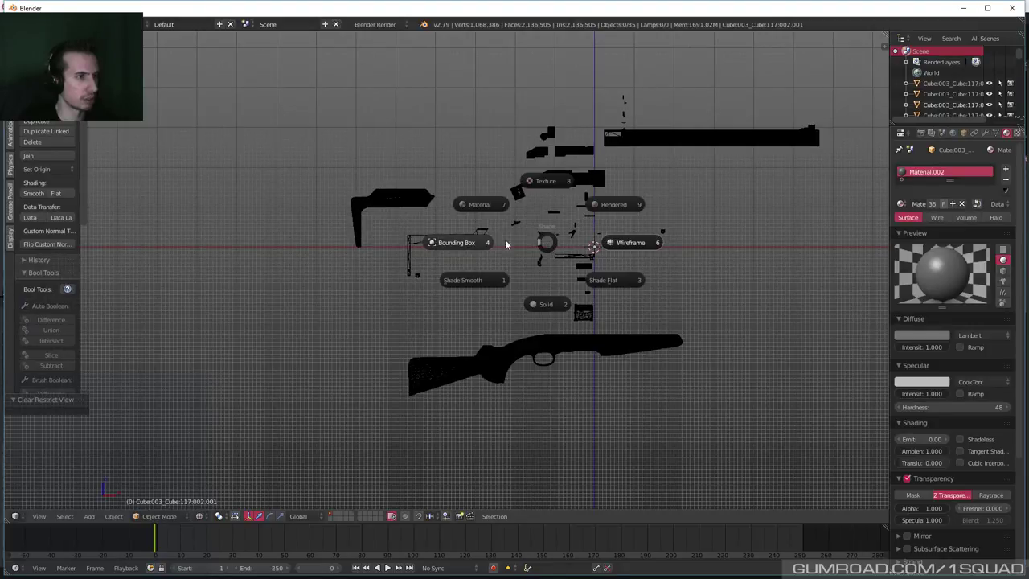
{"action": "left_click", "coordinate": [552, 307]}
{"action": "middle_click_drag", "start_coordinate": [608, 280], "coordinate": [482, 306], "text": "shift"}
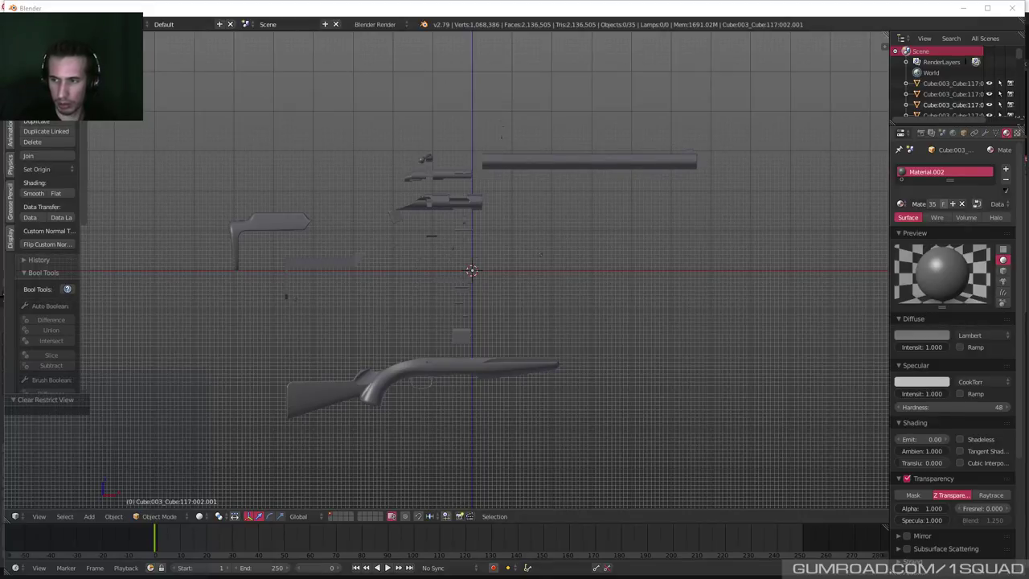
{"action": "key", "text": "alt+Tab"}
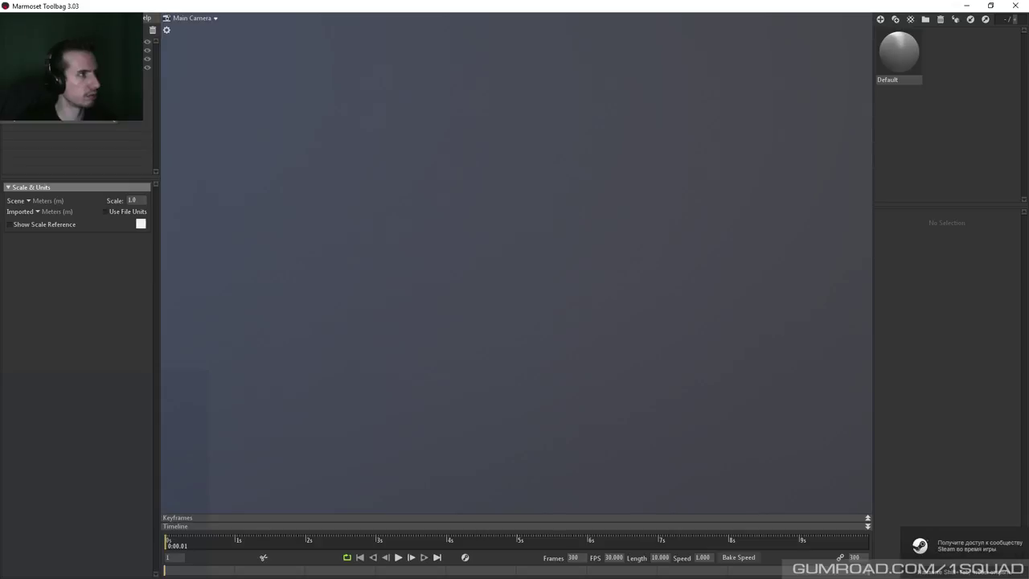
Load the recent Ruger Render.tbscene and orbit around its two textured rifles.
{"action": "mouse_move", "coordinate": [81, 47]}
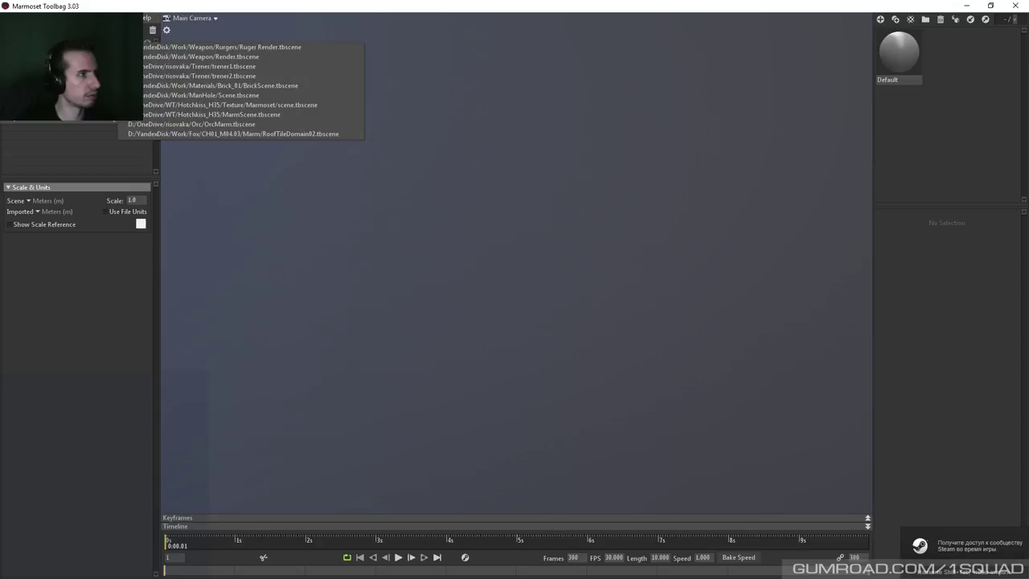
{"action": "left_click", "coordinate": [269, 48]}
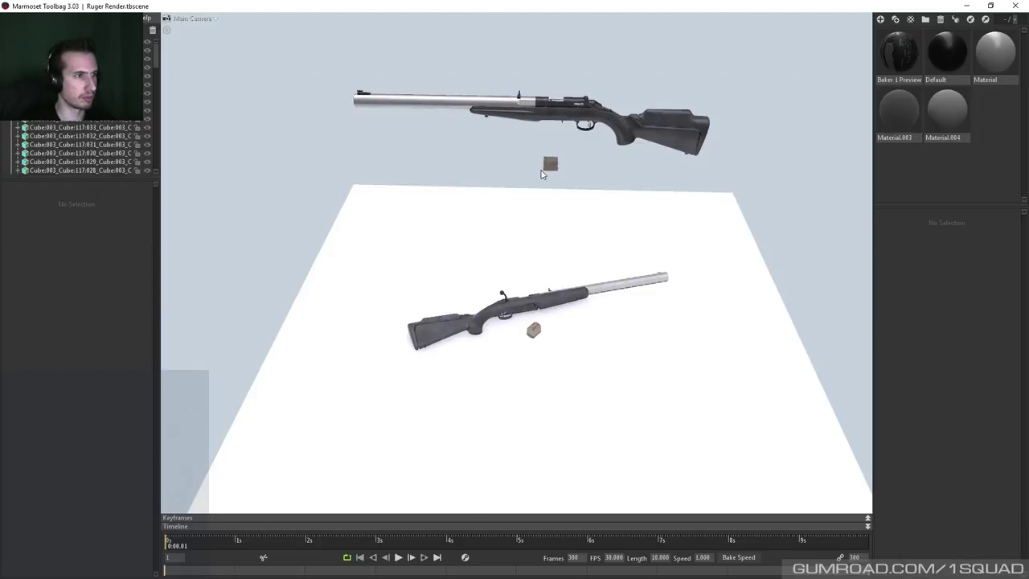
{"action": "left_click_drag", "start_coordinate": [520, 169], "coordinate": [416, 258]}
{"action": "scroll", "coordinate": [553, 297], "scroll_direction": "up", "scroll_amount": 5}
{"action": "scroll", "coordinate": [416, 258], "scroll_direction": "down", "scroll_amount": 5}
{"action": "left_click_drag", "start_coordinate": [367, 136], "coordinate": [283, 138]}
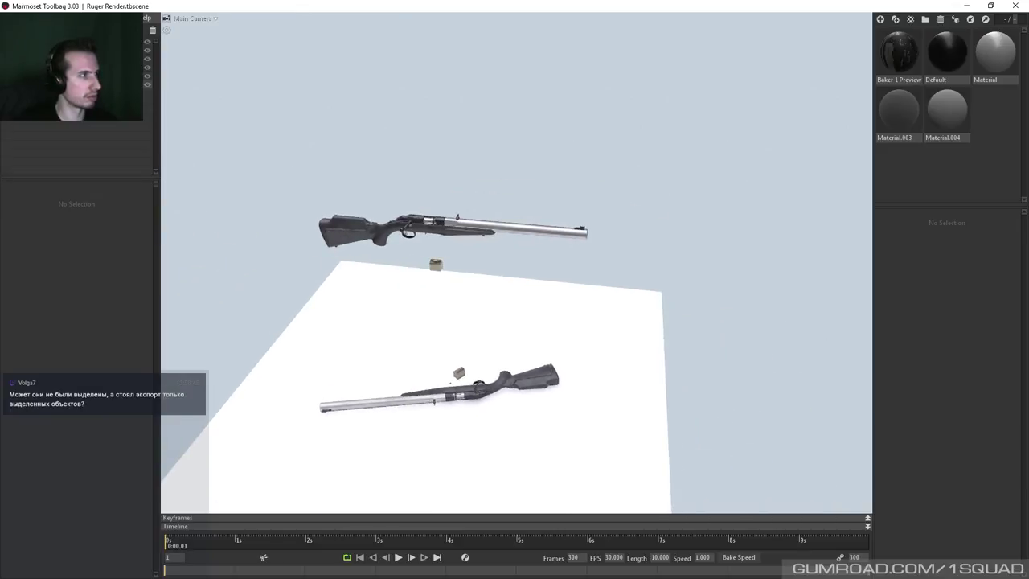
Import GunTexture.obj from the Weapon folder and orbit around its oversized untextured parts.
{"action": "key", "text": "ctrl+i"}
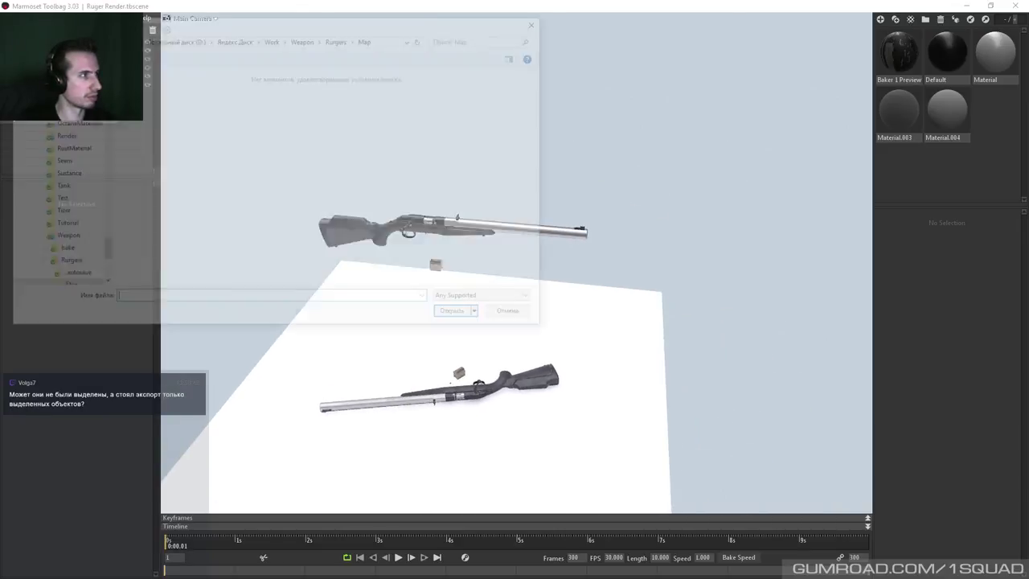
{"action": "left_click", "coordinate": [334, 39]}
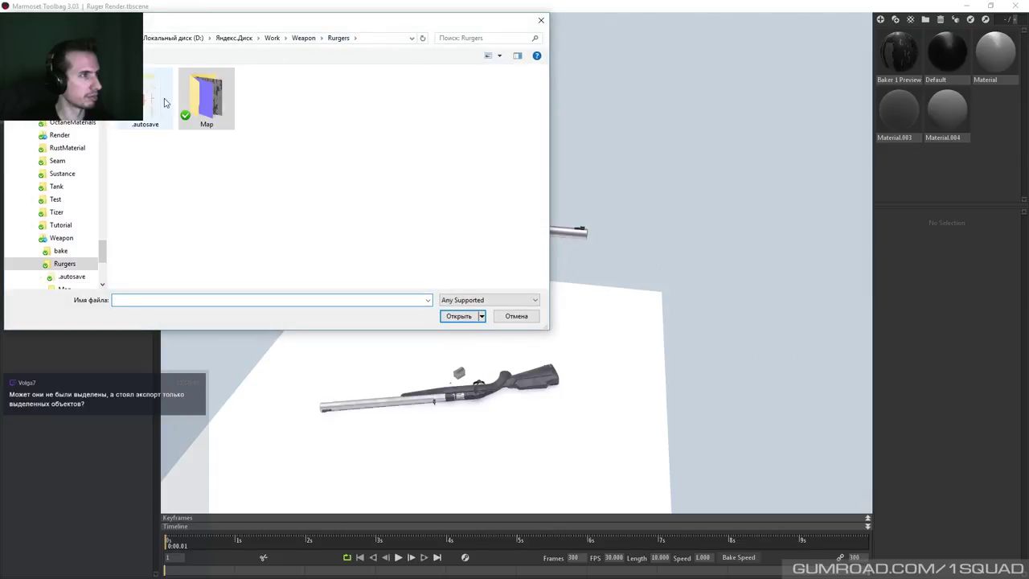
{"action": "left_click", "coordinate": [310, 38]}
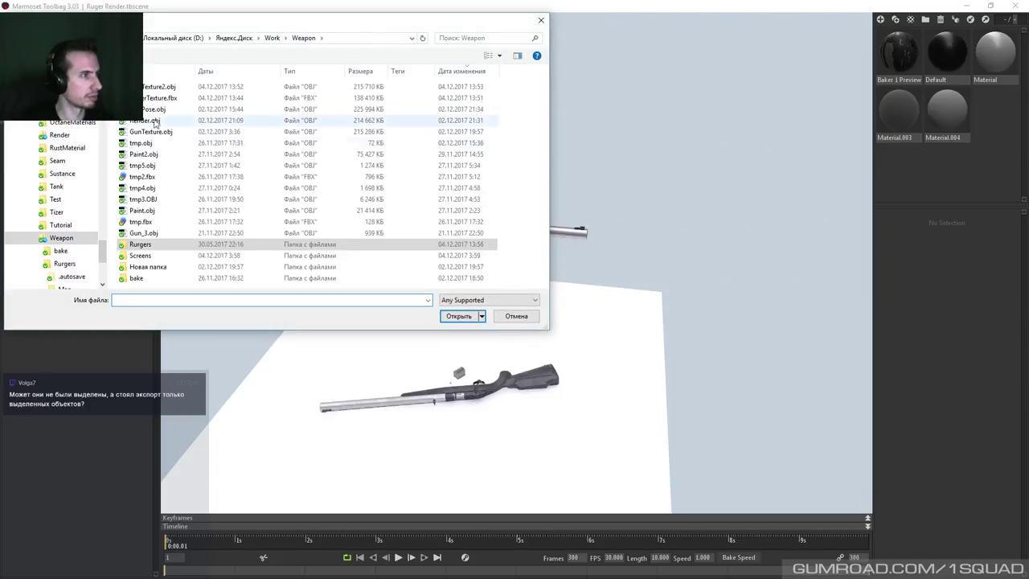
{"action": "double_click", "coordinate": [161, 133]}
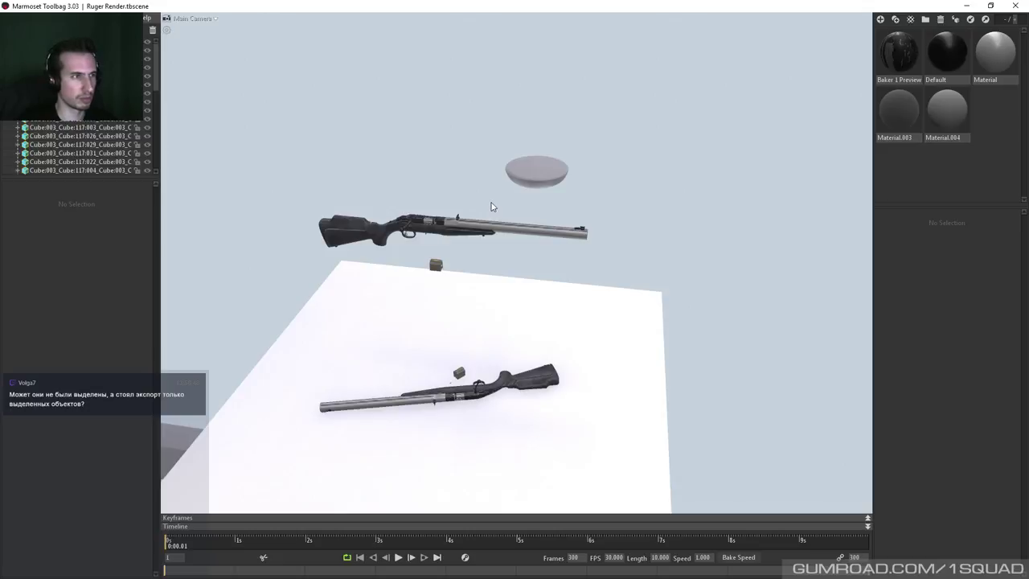
{"action": "left_click_drag", "start_coordinate": [489, 207], "coordinate": [462, 120]}
{"action": "scroll", "coordinate": [458, 94], "scroll_direction": "up", "scroll_amount": 5}
{"action": "right_click_drag", "start_coordinate": [458, 94], "coordinate": [492, 194]}
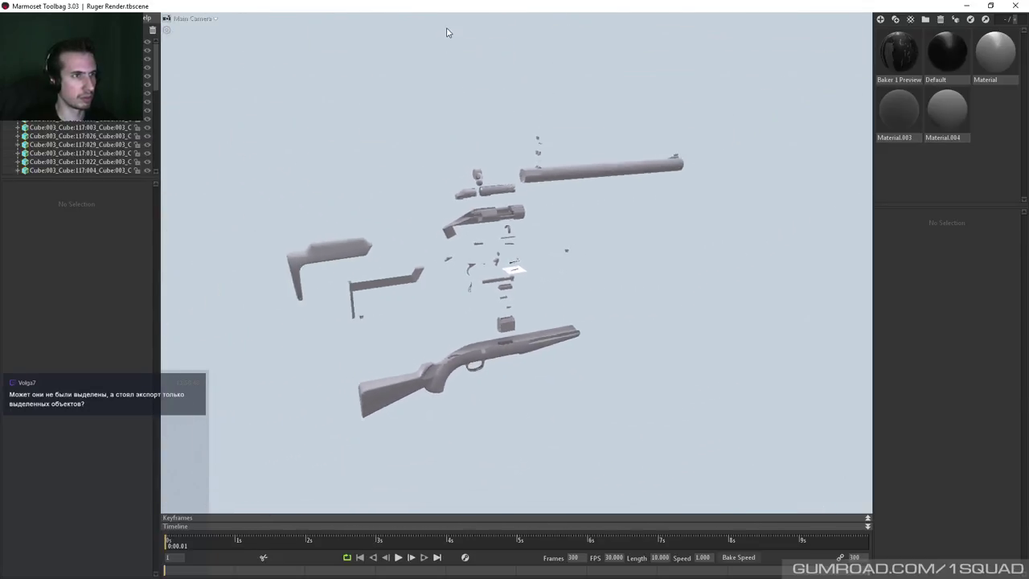
{"action": "left_click_drag", "start_coordinate": [491, 195], "coordinate": [575, 225]}
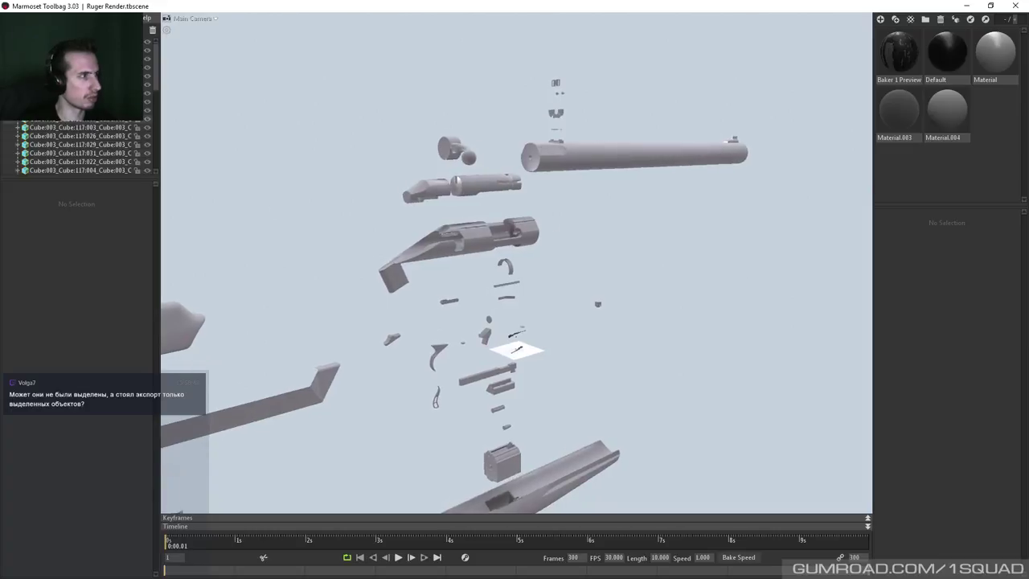
Select and delete all imported rifle parts, cancel a second import, and switch to Blender.
{"action": "key", "text": "ctrl+a"}
{"action": "key", "text": "Delete"}
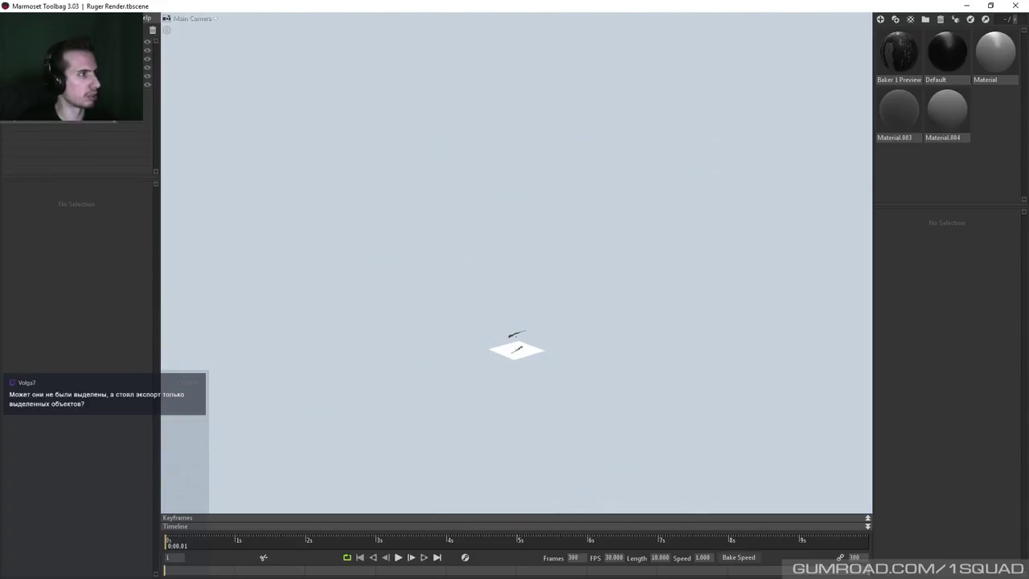
{"action": "key", "text": "ctrl+i"}
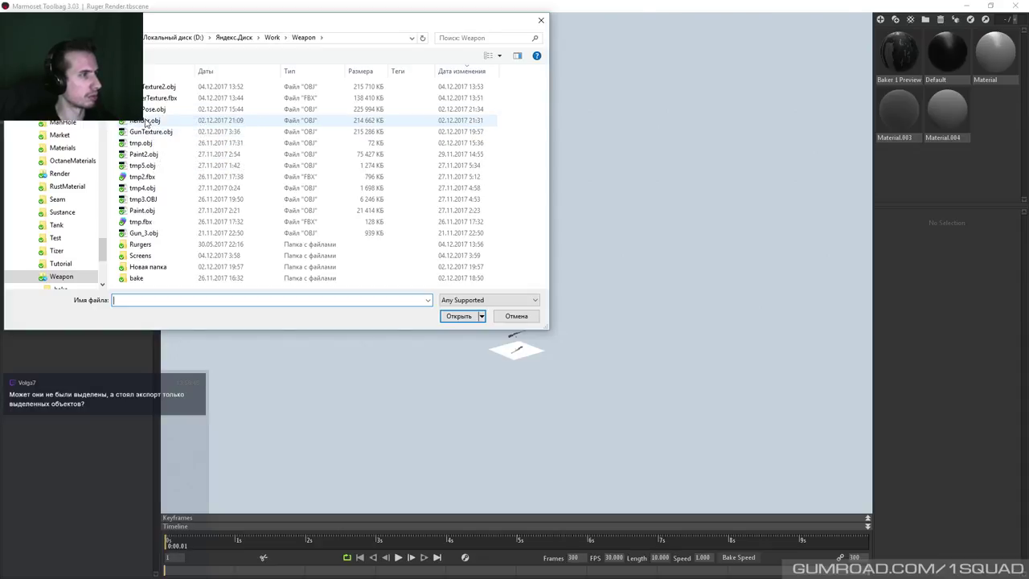
{"action": "key", "text": "Escape"}
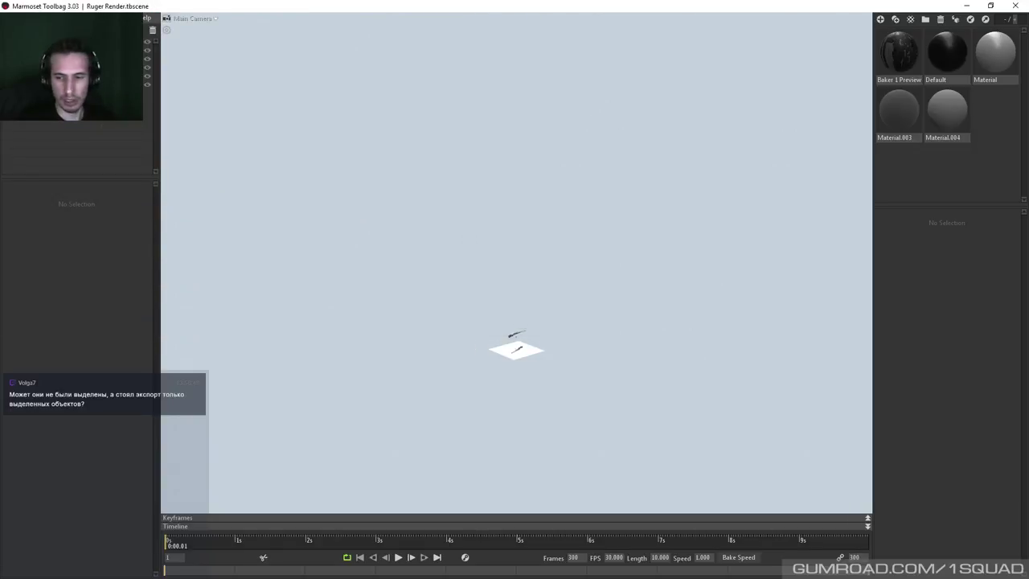
{"action": "key", "text": "alt+Tab"}
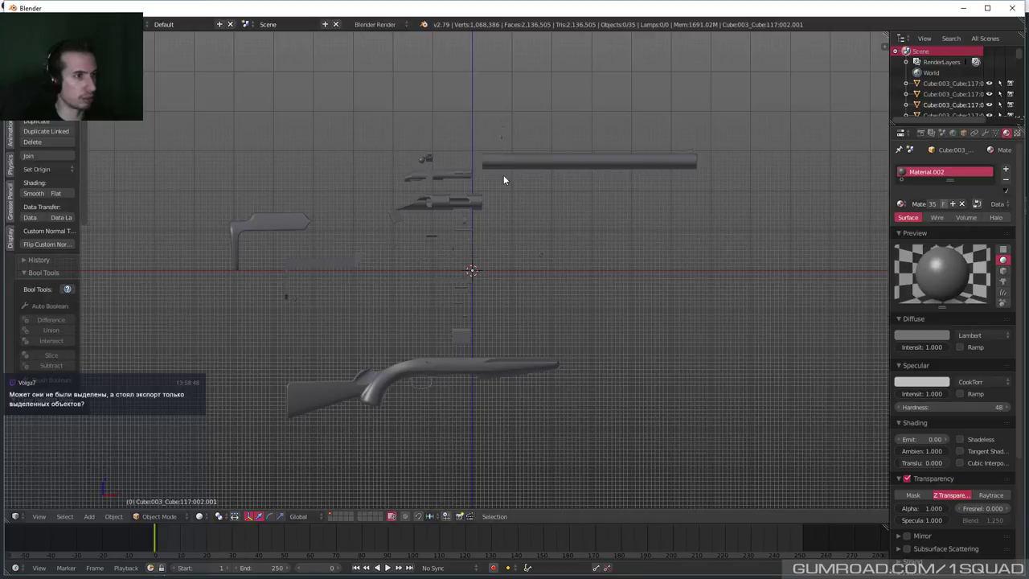
Save the exploded rifle-parts scene as Gun_17.blend.
{"action": "scroll", "coordinate": [503, 175], "scroll_direction": "up", "scroll_amount": 3}
{"action": "scroll", "coordinate": [513, 175], "scroll_direction": "down", "scroll_amount": 3}
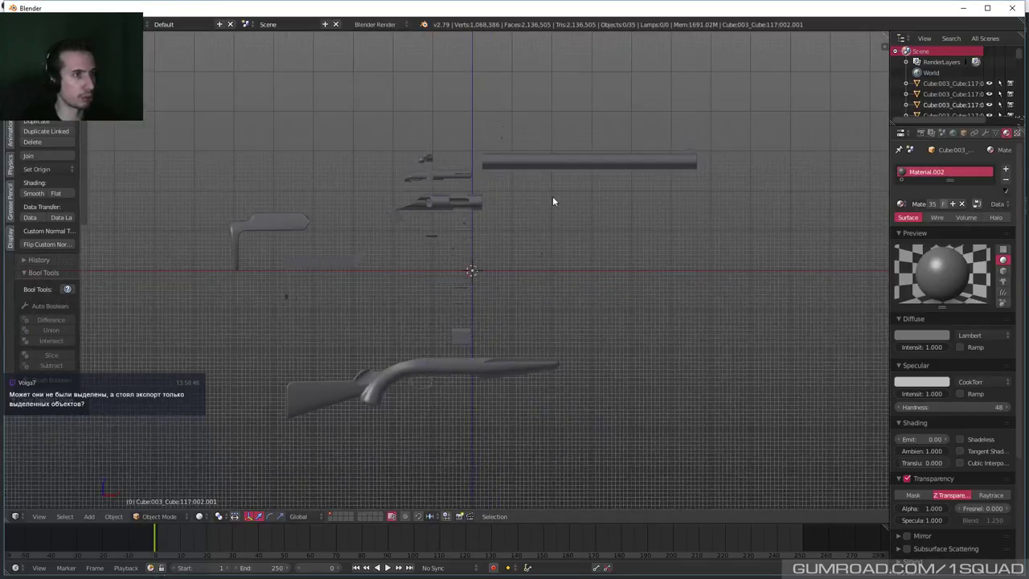
{"action": "middle_click_drag", "start_coordinate": [552, 201], "coordinate": [532, 219]}
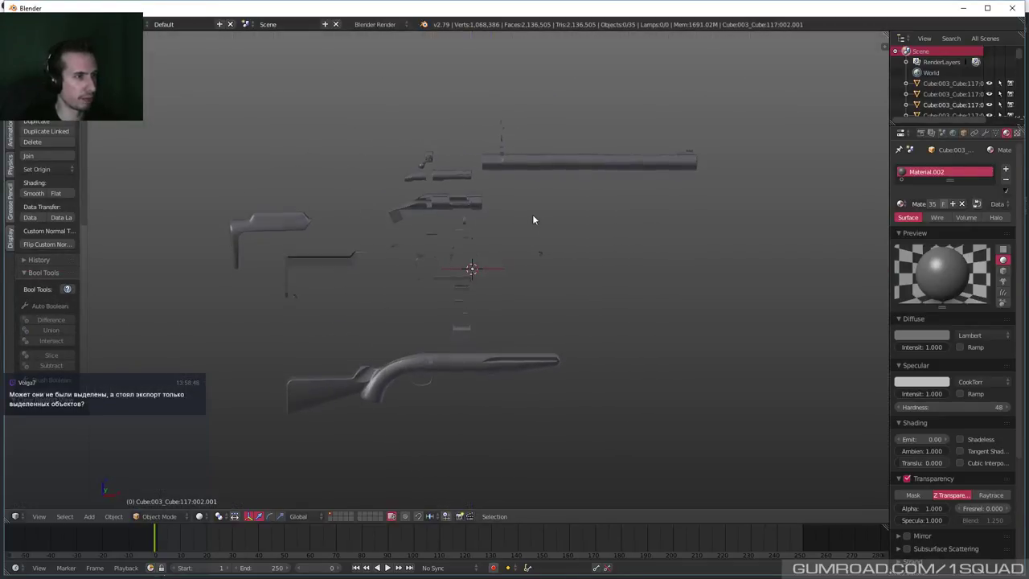
{"action": "left_click", "coordinate": [33, 24]}
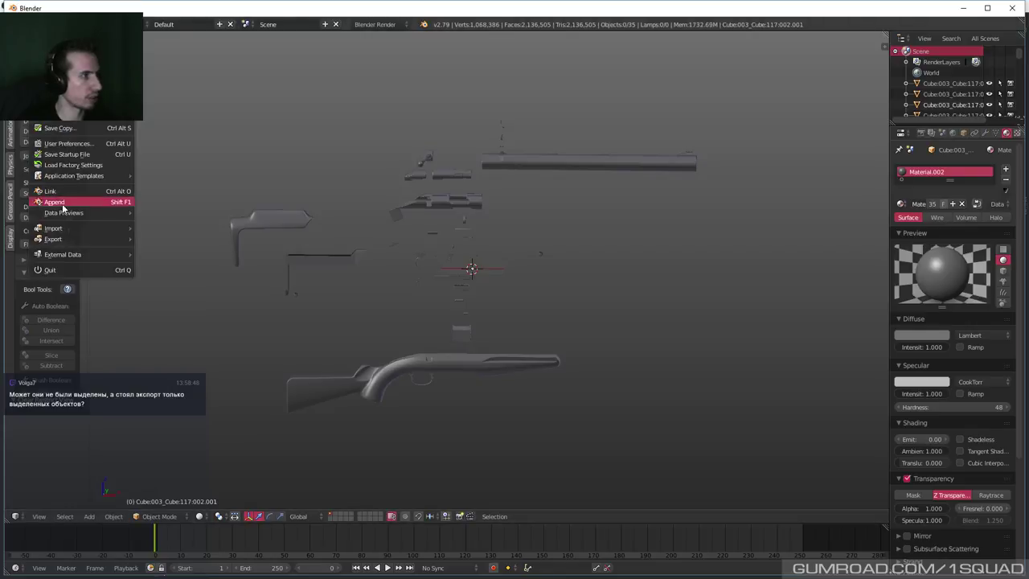
{"action": "left_click", "coordinate": [71, 119]}
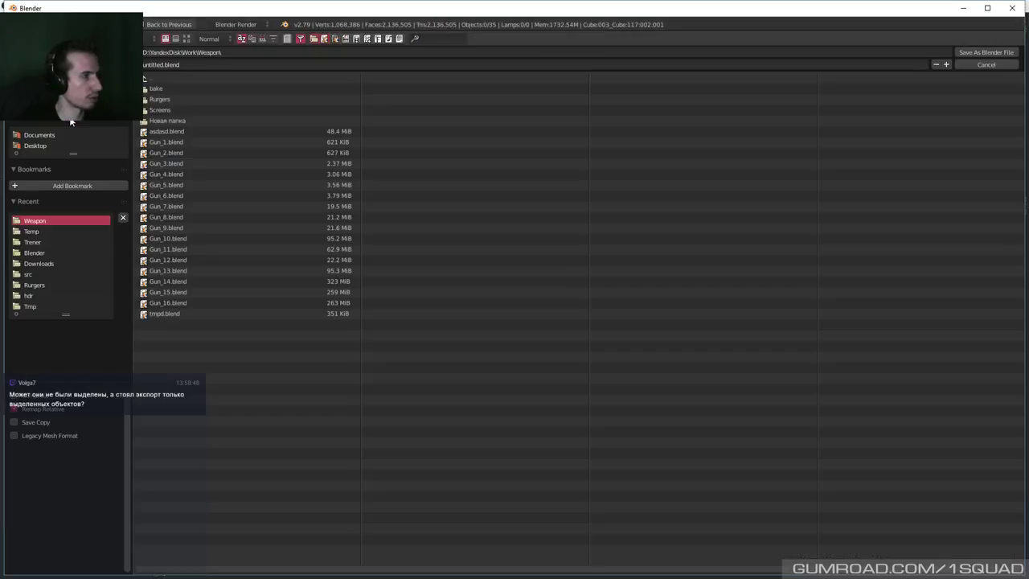
{"action": "left_click", "coordinate": [168, 303]}
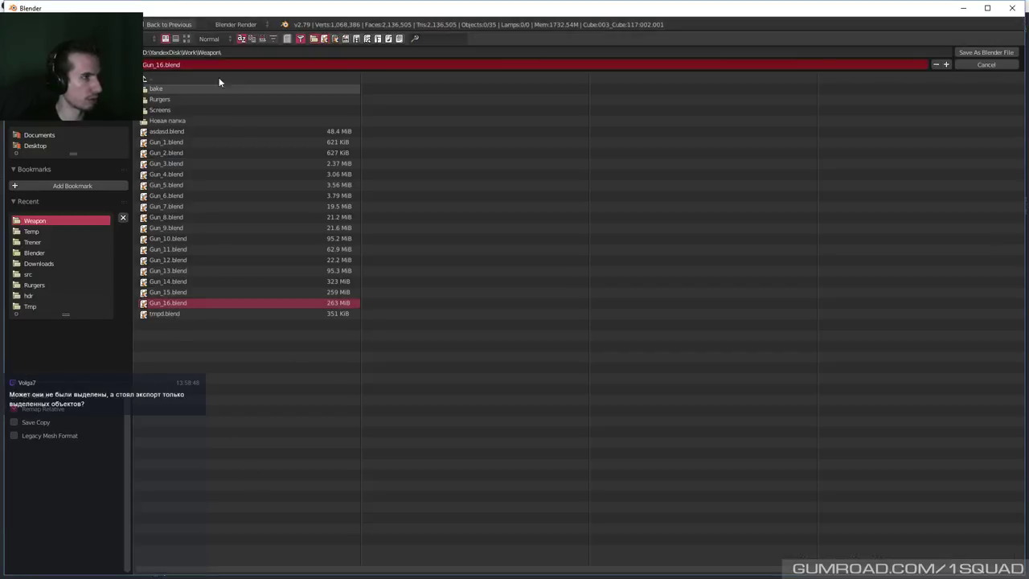
{"action": "left_click", "coordinate": [161, 64]}
{"action": "left_click", "coordinate": [162, 64]}
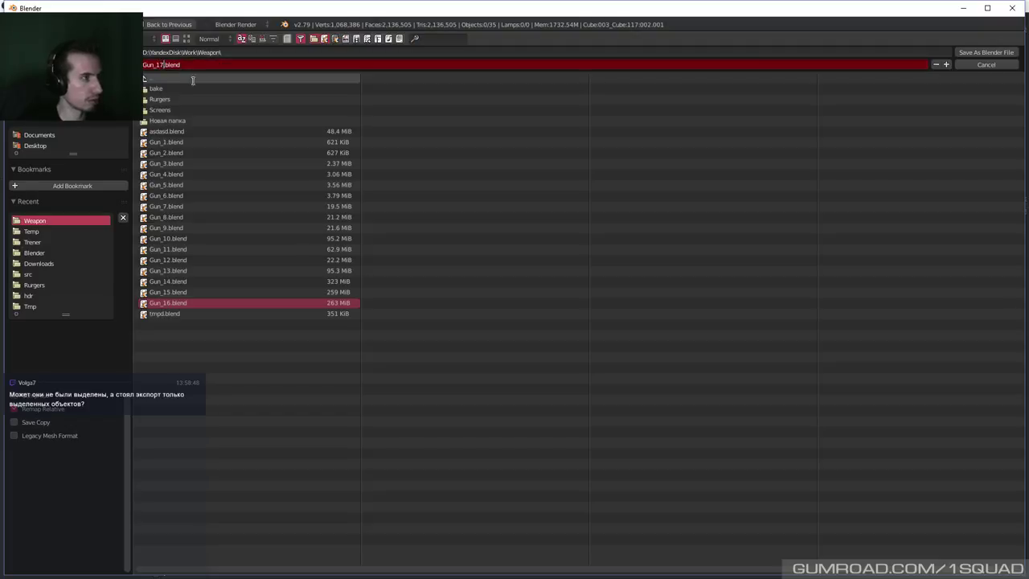
{"action": "type", "text": "7"}
{"action": "key", "text": "Return"}
{"action": "left_click", "coordinate": [985, 53]}
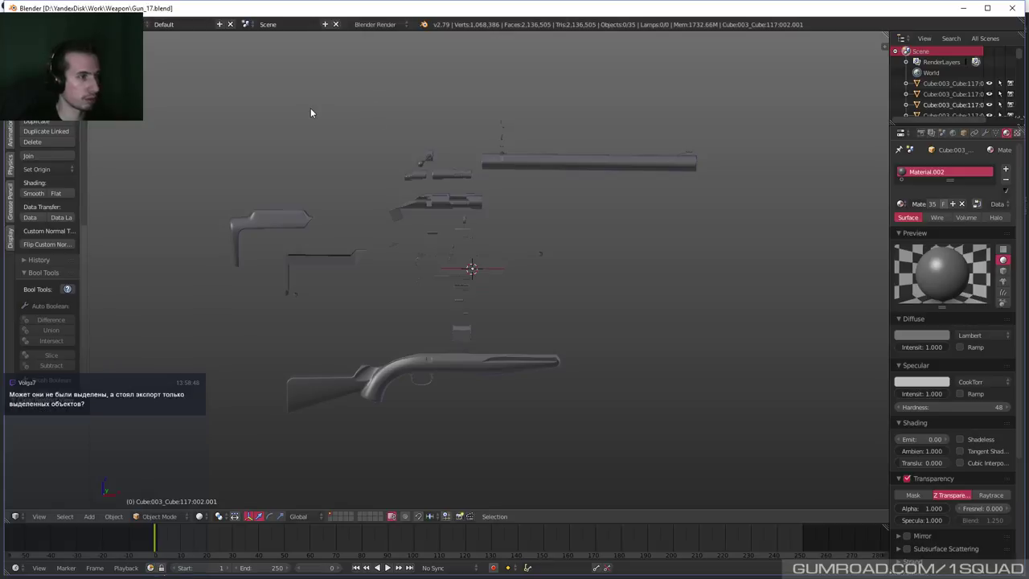
Reopen the recent file Gun_16.blend with the rifle on its plane.
{"action": "left_click", "coordinate": [30, 24]}
{"action": "mouse_move", "coordinate": [70, 229]}
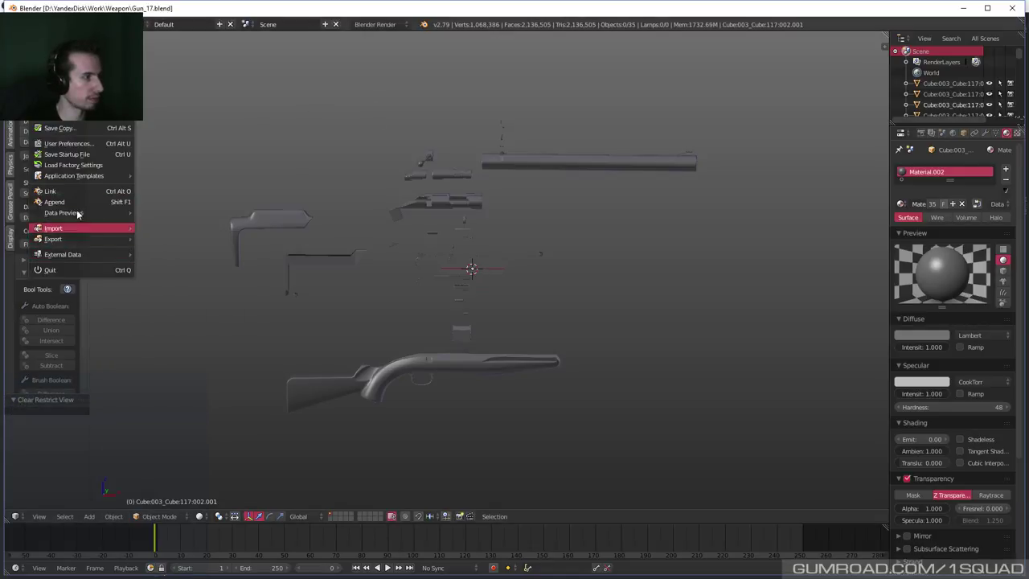
{"action": "mouse_move", "coordinate": [64, 58]}
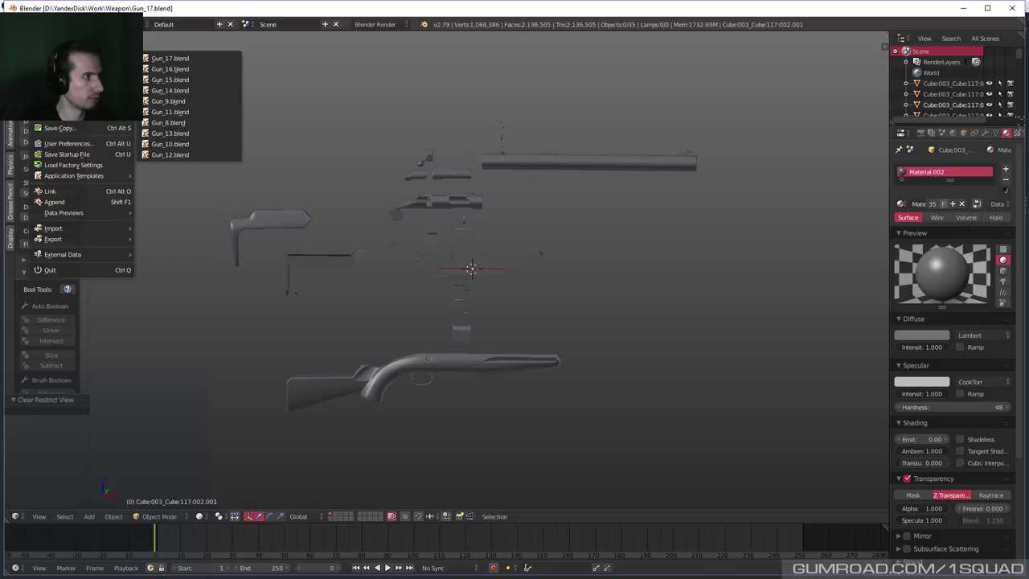
{"action": "left_click", "coordinate": [185, 68]}
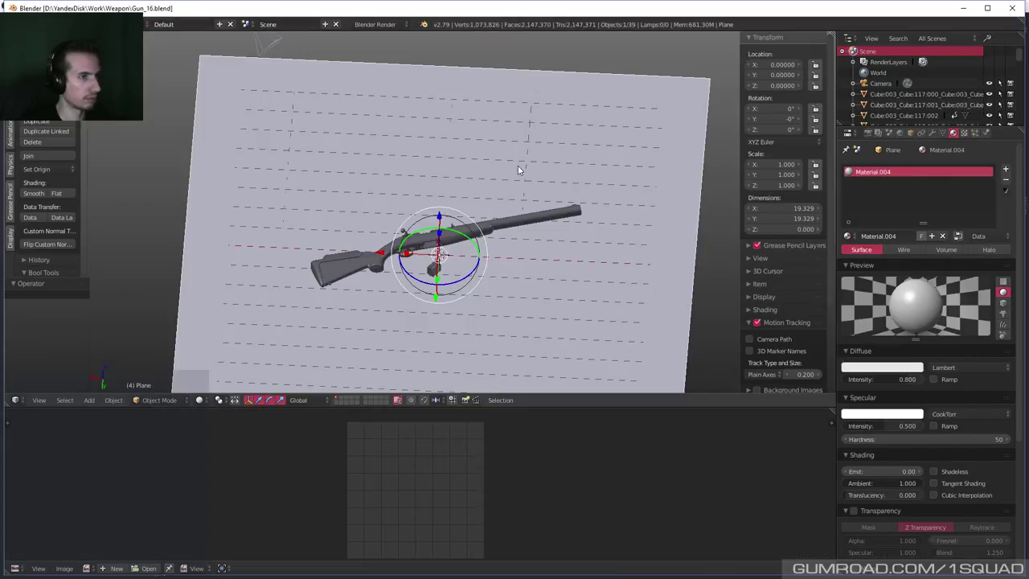
Change the lower editor area to the Timeline.
{"action": "scroll", "coordinate": [517, 166], "scroll_direction": "down", "scroll_amount": 5}
{"action": "scroll", "coordinate": [359, 362], "scroll_direction": "up", "scroll_amount": 1}
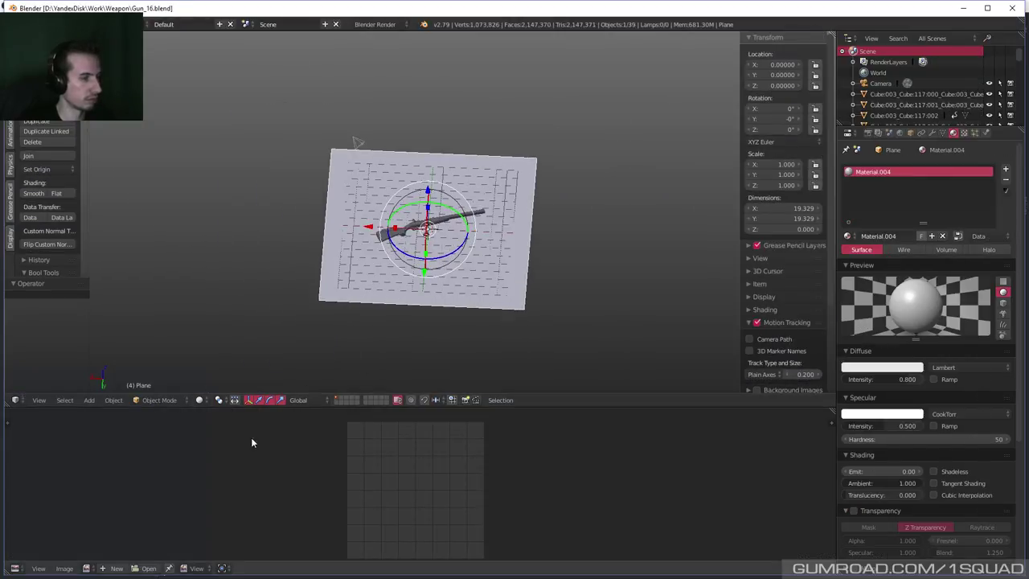
{"action": "left_click", "coordinate": [15, 568]}
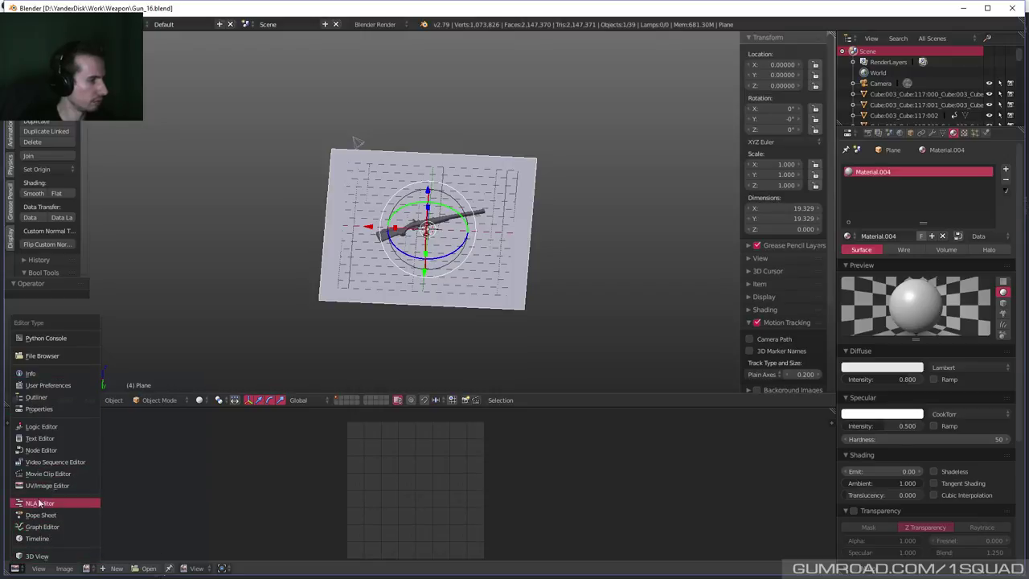
{"action": "left_click", "coordinate": [32, 539]}
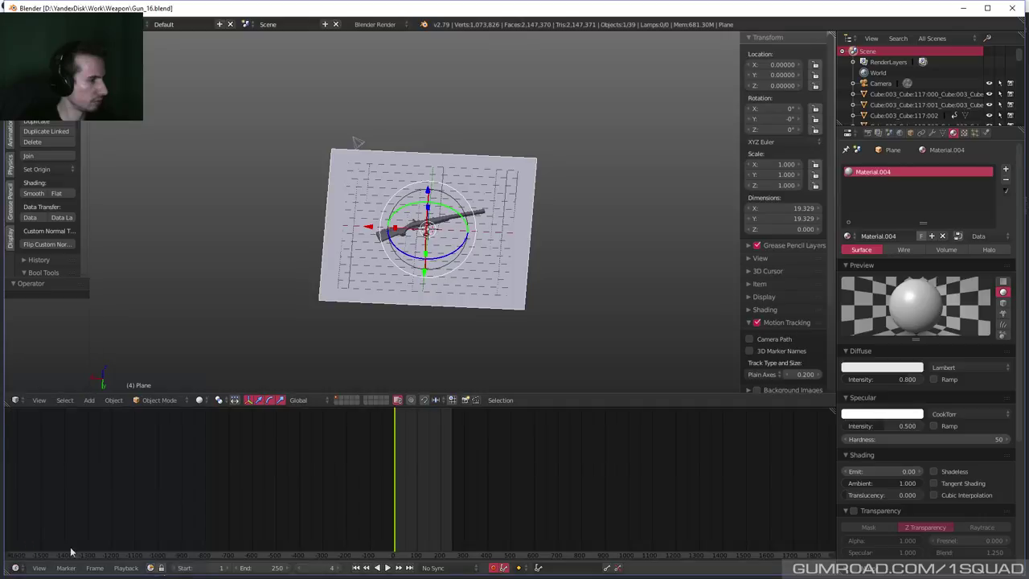
Step the current frame back to 1, showing the rifle exploded above the plane.
{"action": "left_click", "coordinate": [299, 567]}
{"action": "left_click", "coordinate": [299, 568]}
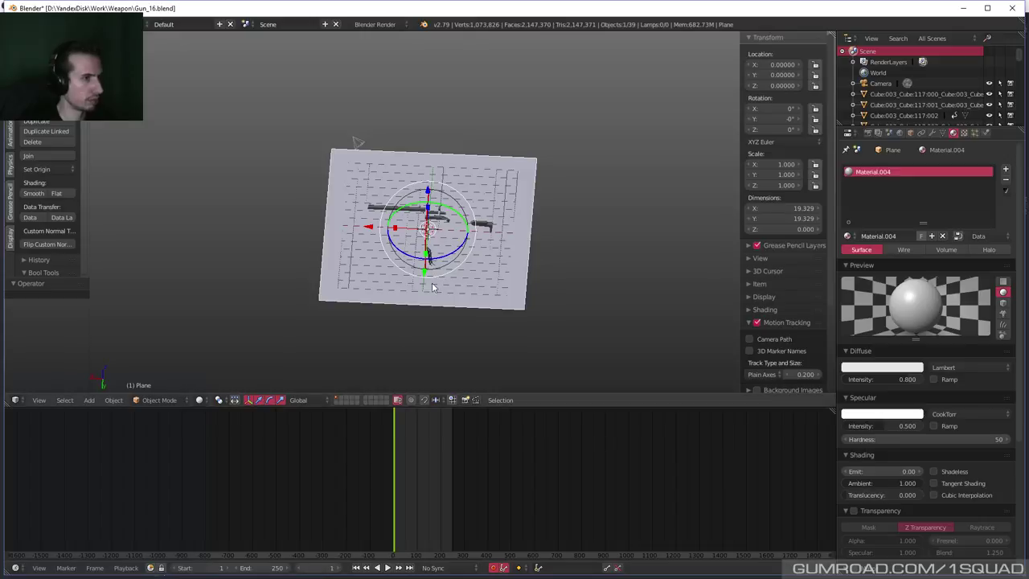
{"action": "left_click", "coordinate": [299, 567]}
{"action": "middle_click_drag", "start_coordinate": [689, 185], "coordinate": [448, 247]}
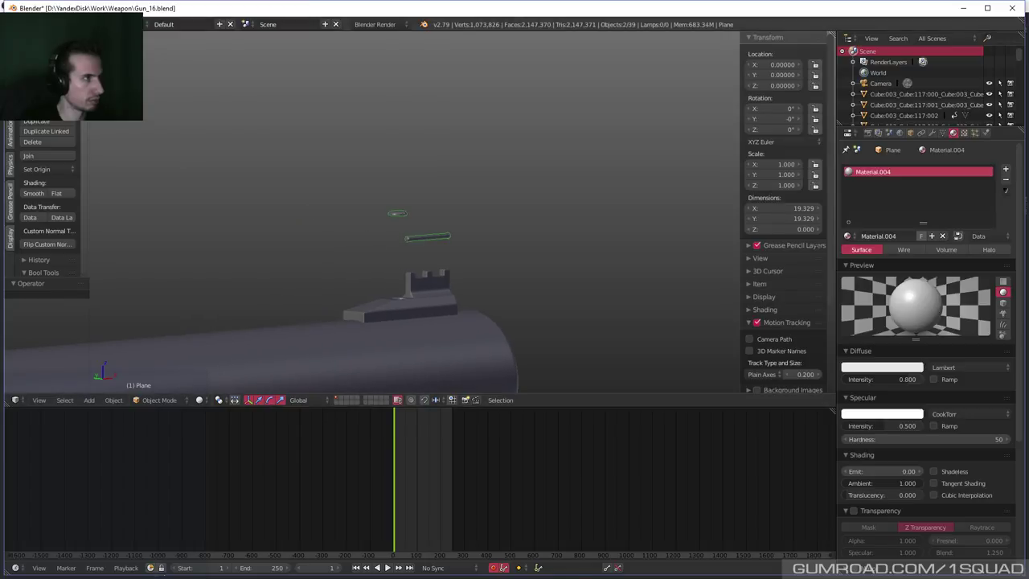
{"action": "left_click", "coordinate": [33, 24]}
Export the Blender scene as a Wavefront OBJ over tmp.obj in the Weapon folder.
{"action": "mouse_move", "coordinate": [58, 239]}
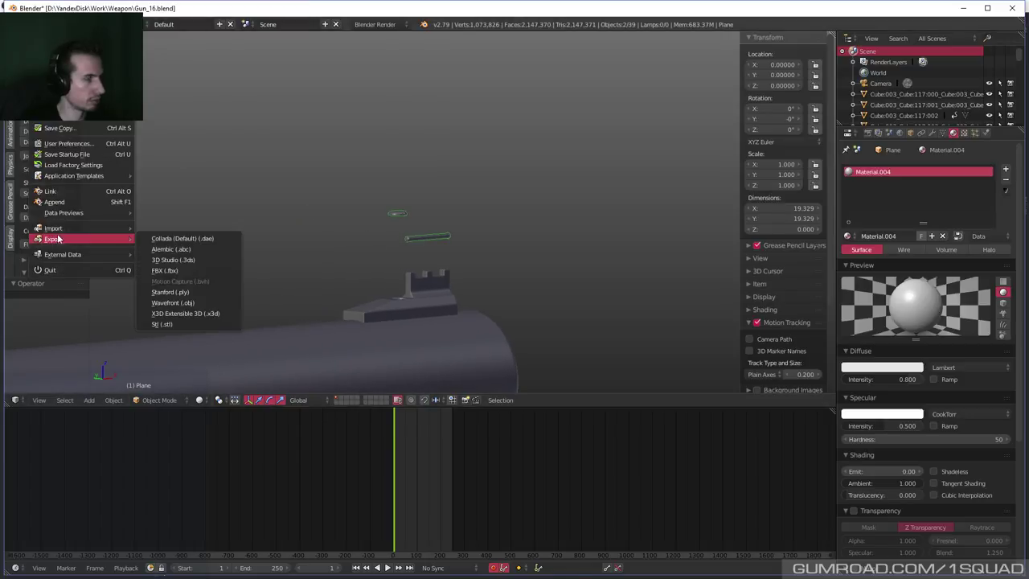
{"action": "left_click", "coordinate": [177, 302]}
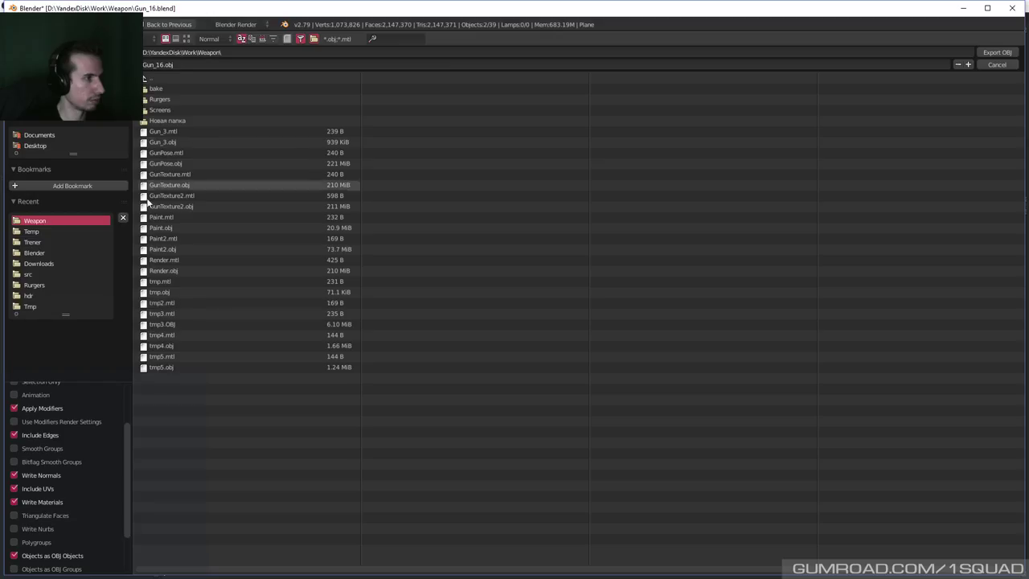
{"action": "left_click", "coordinate": [155, 291]}
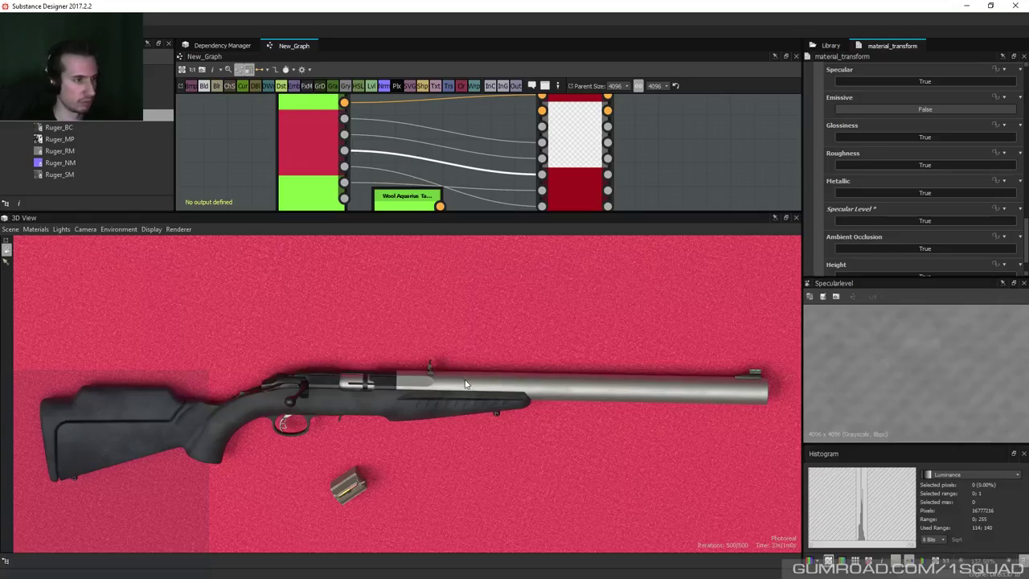
Orbit, zoom and pan the 3D view to inspect the textured rifle from stock to barrel.
{"action": "mouse_move", "coordinate": [471, 385]}
{"action": "left_mouse_down"}
{"action": "mouse_move", "coordinate": [482, 372]}
{"action": "mouse_move", "coordinate": [455, 317]}
{"action": "mouse_move", "coordinate": [471, 317]}
{"action": "mouse_move", "coordinate": [466, 304]}
{"action": "left_mouse_up"}
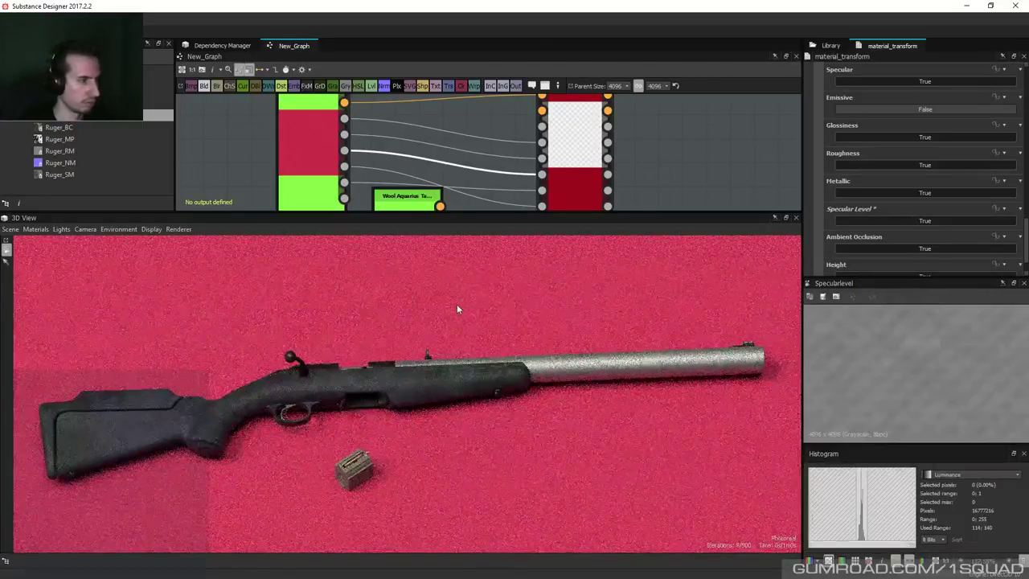
{"action": "scroll", "coordinate": [460, 328], "scroll_direction": "up", "scroll_amount": 5}
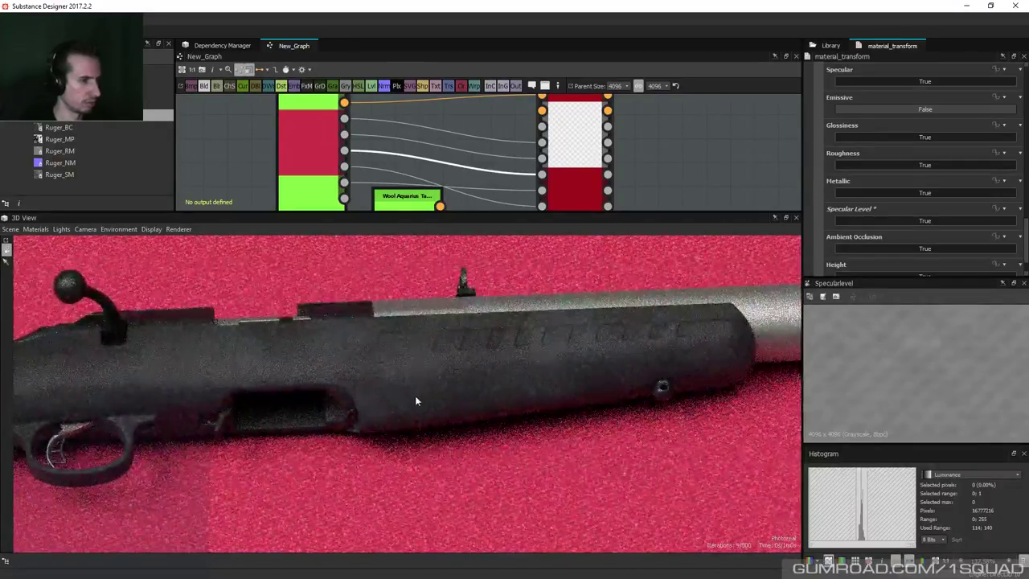
{"action": "left_click_drag", "start_coordinate": [414, 399], "coordinate": [441, 436]}
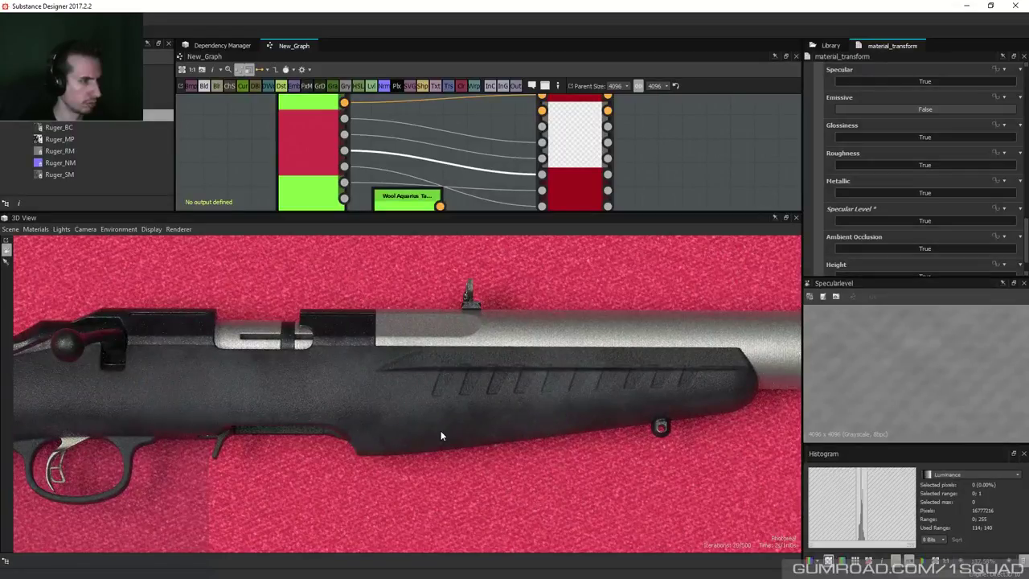
{"action": "left_click_drag", "start_coordinate": [314, 367], "coordinate": [346, 367]}
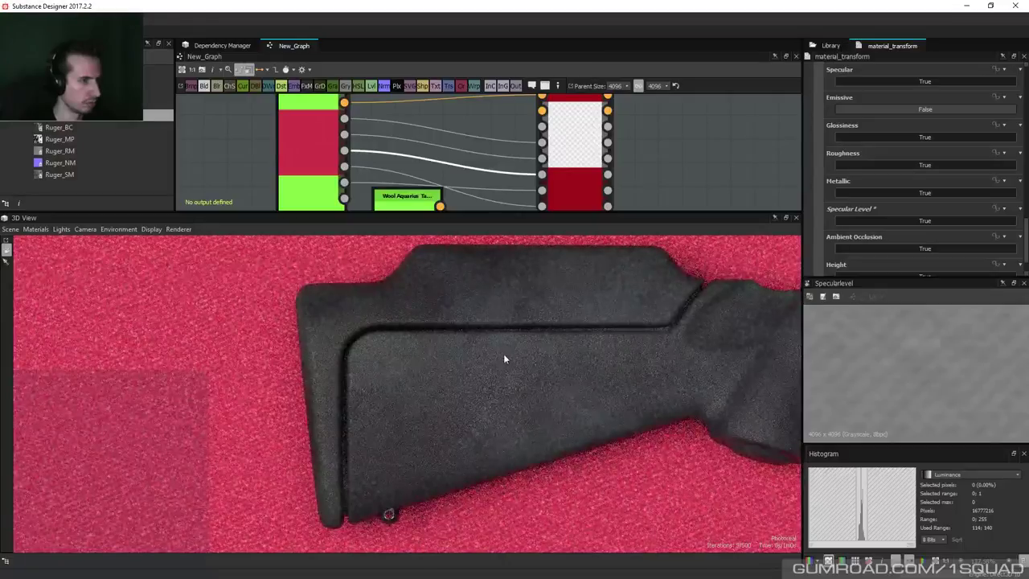
{"action": "middle_click_drag", "start_coordinate": [503, 353], "coordinate": [449, 361]}
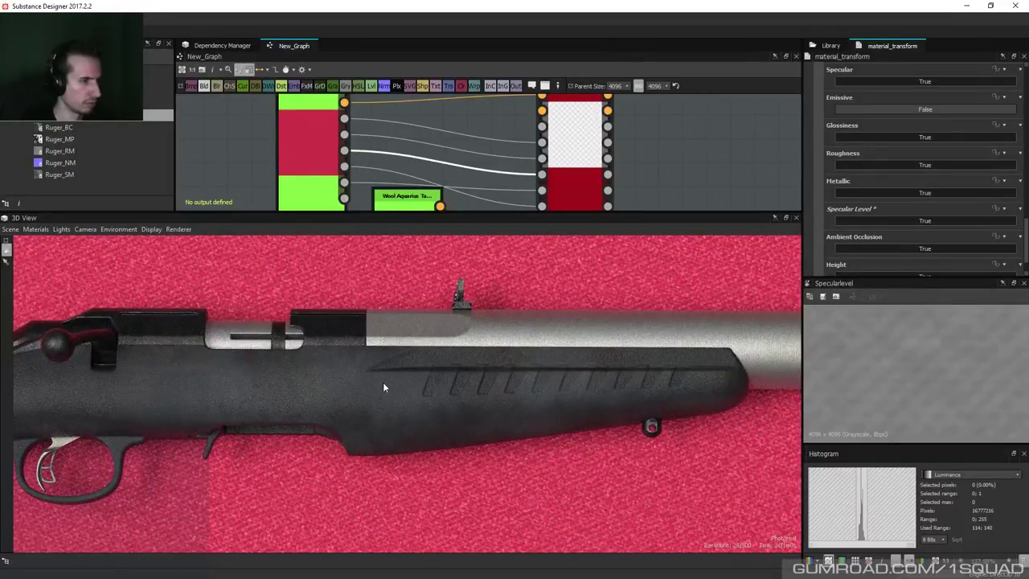
{"action": "scroll", "coordinate": [340, 423], "scroll_direction": "down", "scroll_amount": 5}
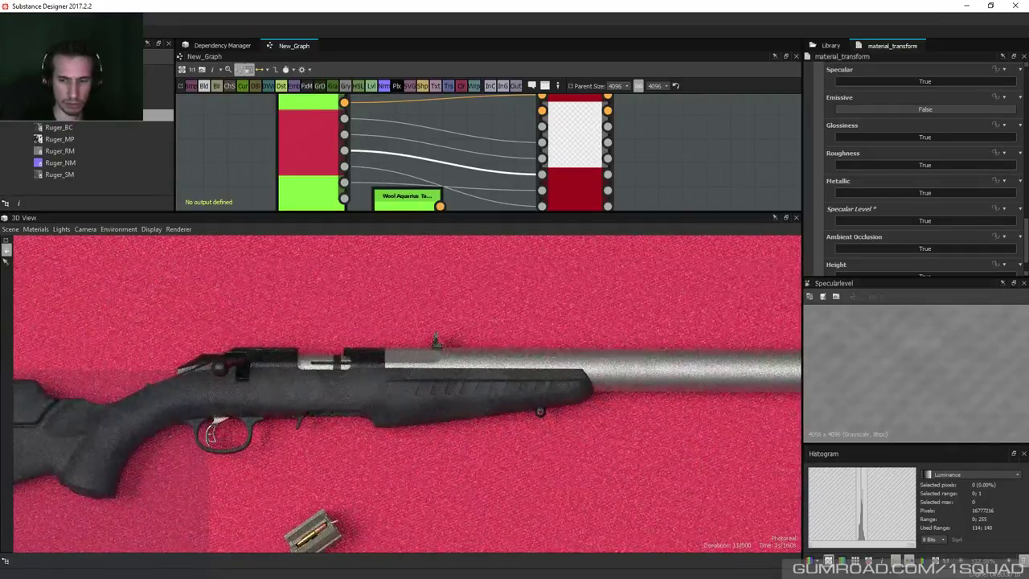
Zoom Substance Painter's viewport onto the textured stock and grip, then switch back to Blender.
{"action": "key", "text": "alt+Tab"}
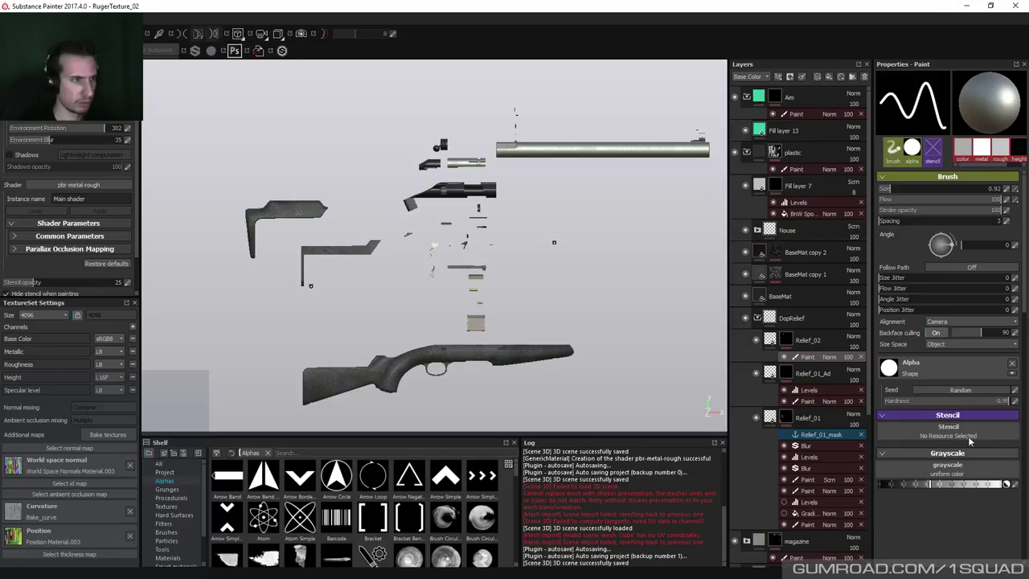
{"action": "key", "text": "alt+Tab"}
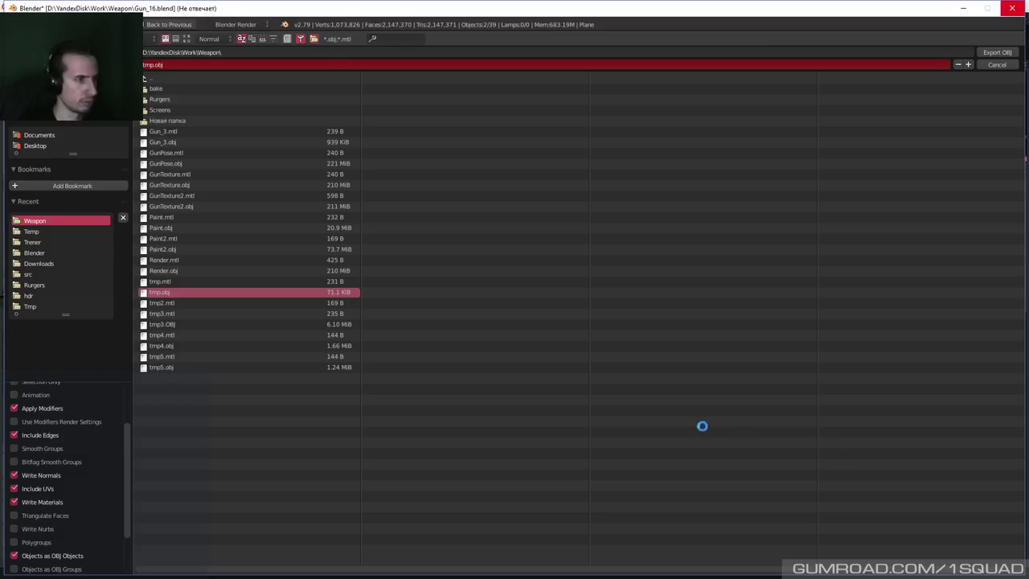
{"action": "key", "text": "alt+Tab"}
{"action": "scroll", "coordinate": [457, 216], "scroll_direction": "up", "scroll_amount": 5}
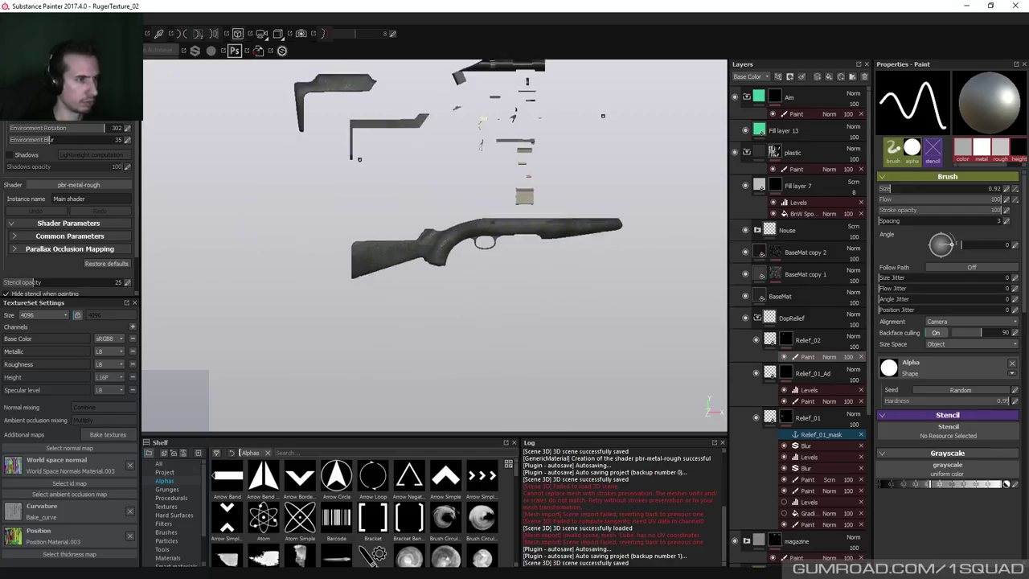
{"action": "scroll", "coordinate": [457, 216], "scroll_direction": "up", "scroll_amount": 5}
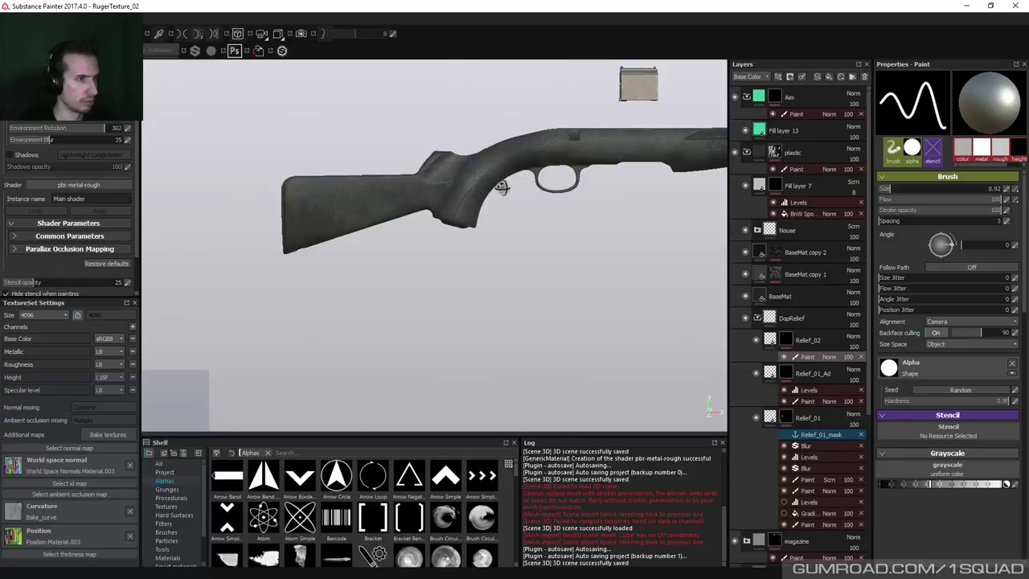
{"action": "scroll", "coordinate": [456, 216], "scroll_direction": "down", "scroll_amount": 3}
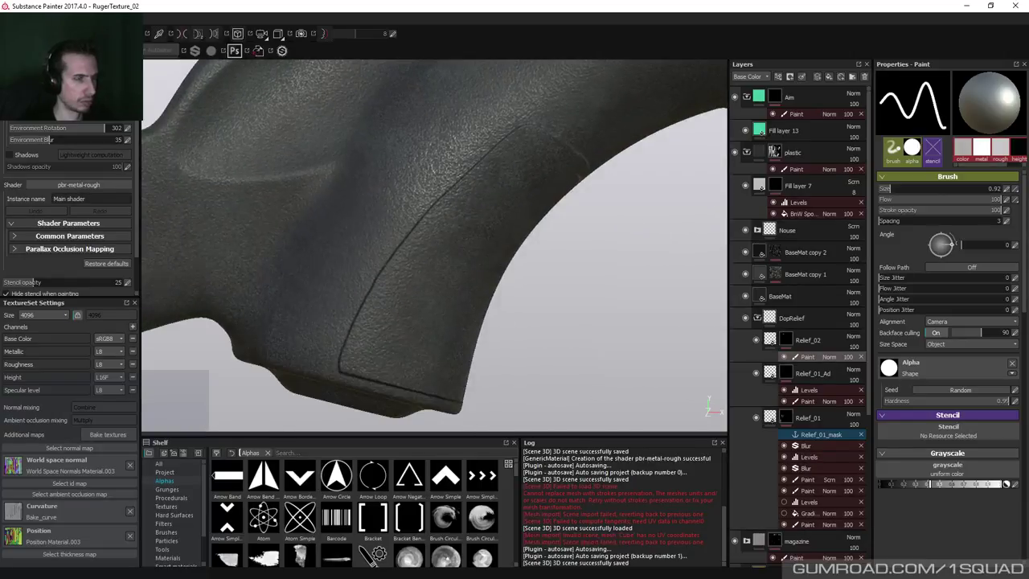
{"action": "key", "text": "alt+Tab"}
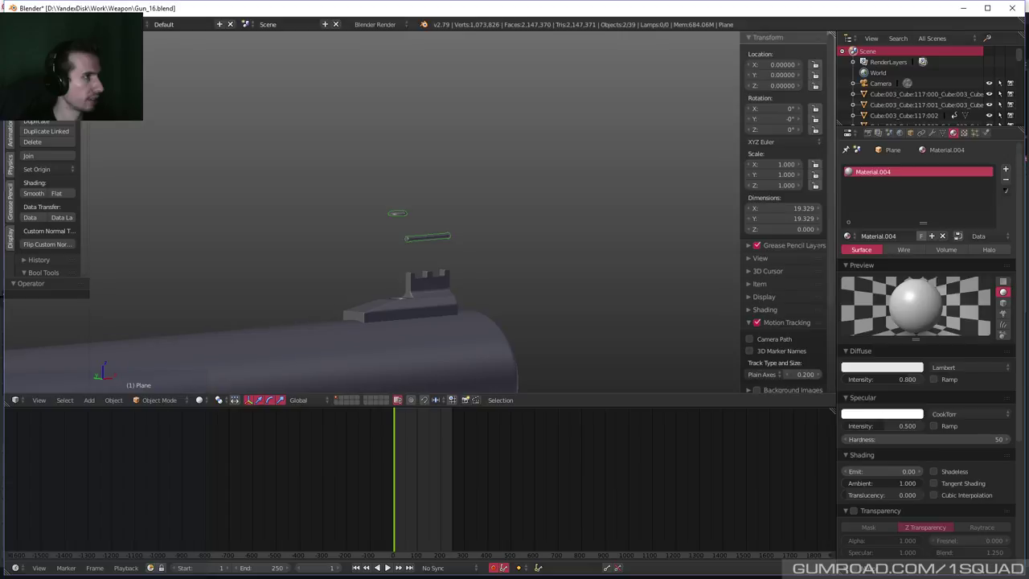
Open Gun_17.blend from the recent files list.
{"action": "left_click", "coordinate": [39, 24]}
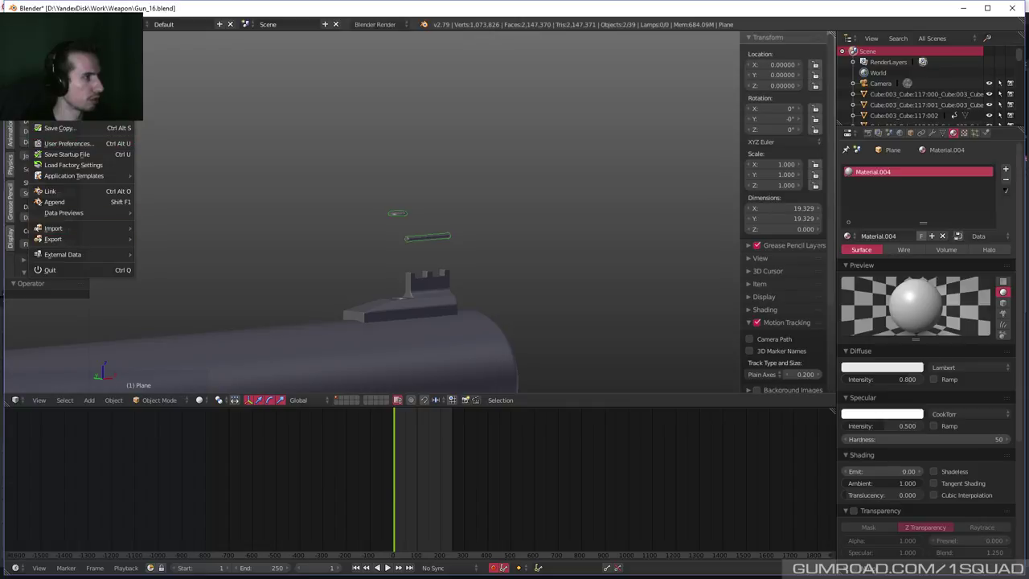
{"action": "mouse_move", "coordinate": [112, 58]}
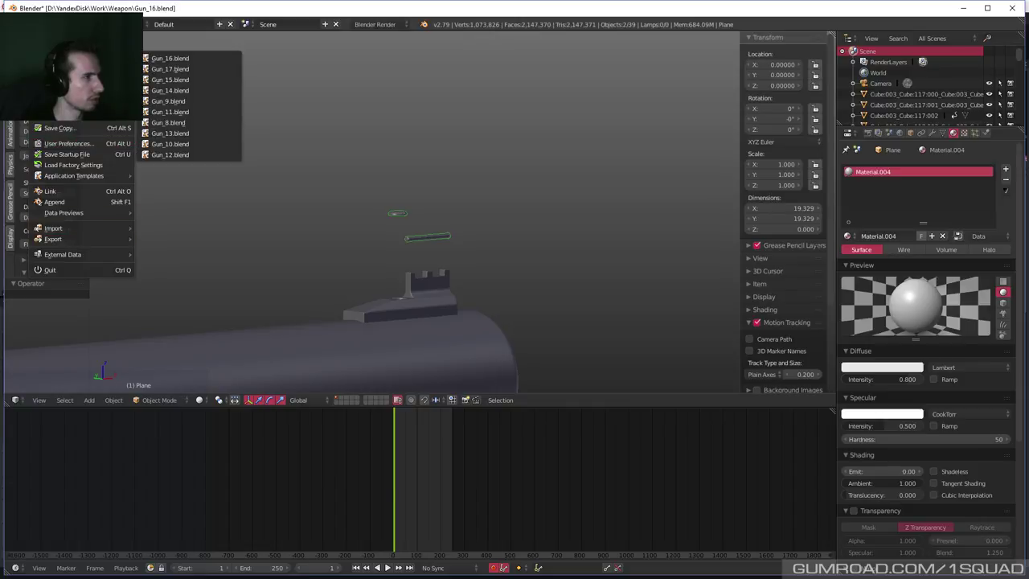
{"action": "left_click", "coordinate": [171, 69]}
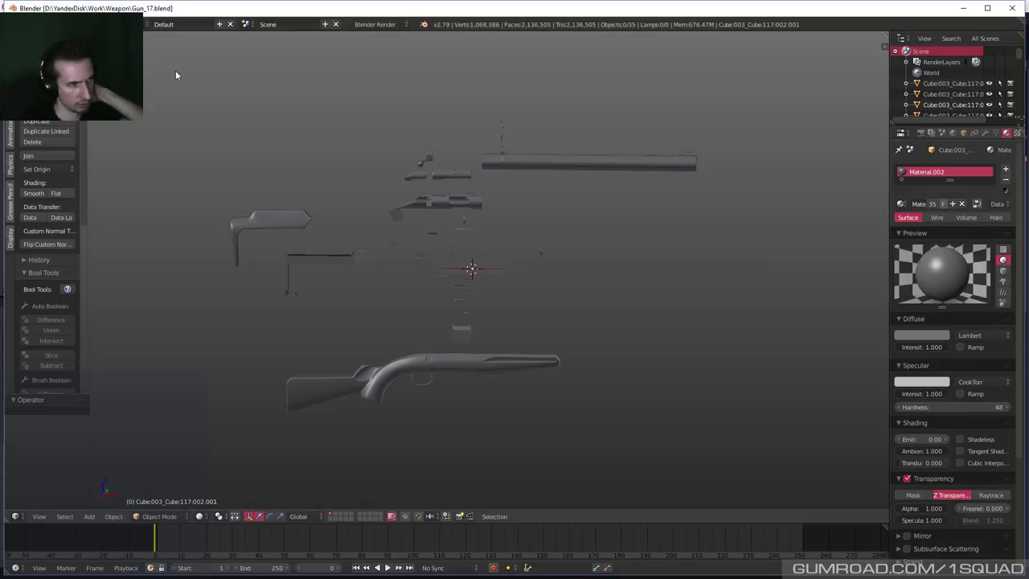
Import tmp.obj into the scene as a Wavefront OBJ.
{"action": "left_click", "coordinate": [36, 24]}
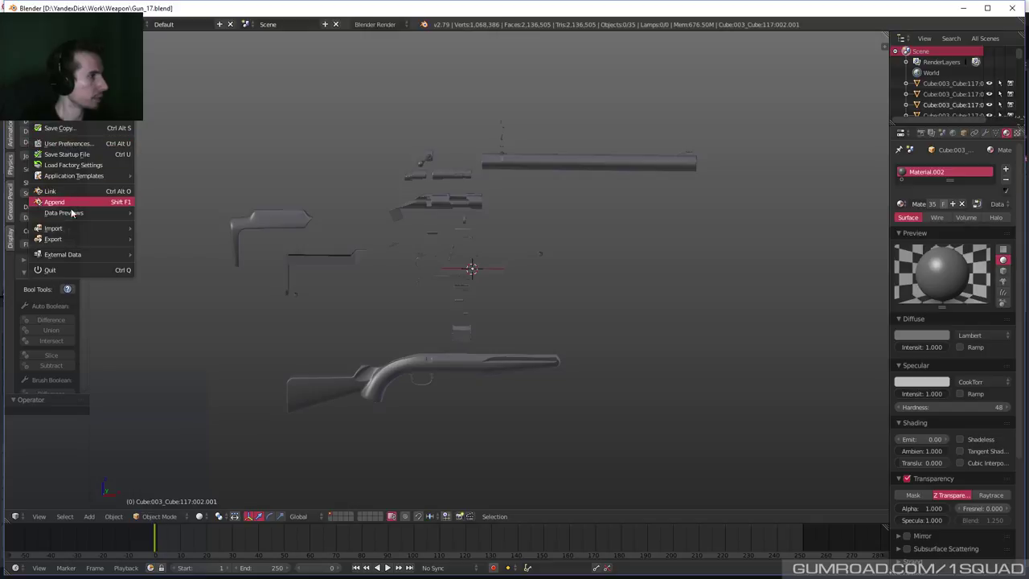
{"action": "mouse_move", "coordinate": [69, 229]}
{"action": "left_click", "coordinate": [256, 293]}
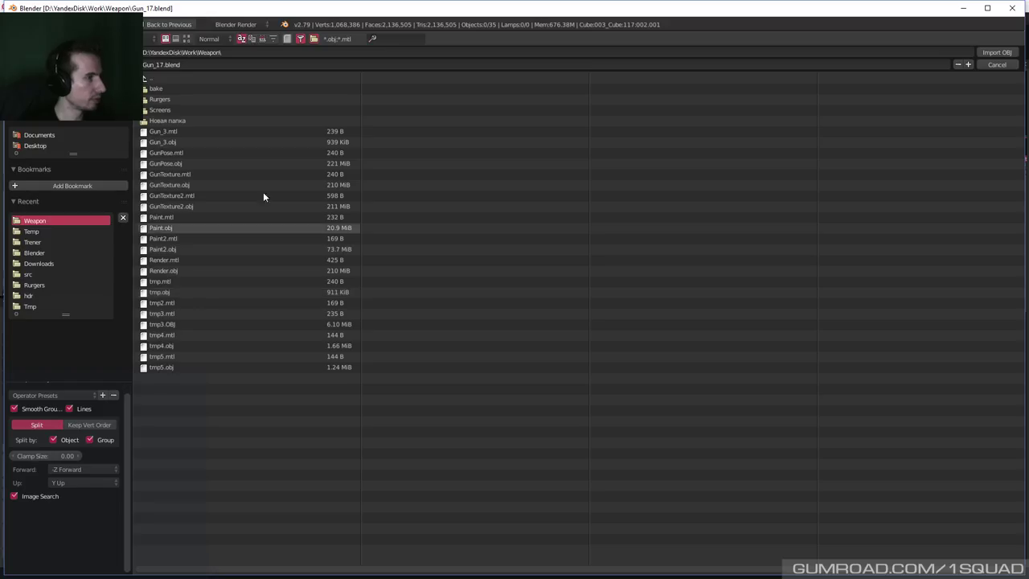
{"action": "left_click", "coordinate": [167, 294]}
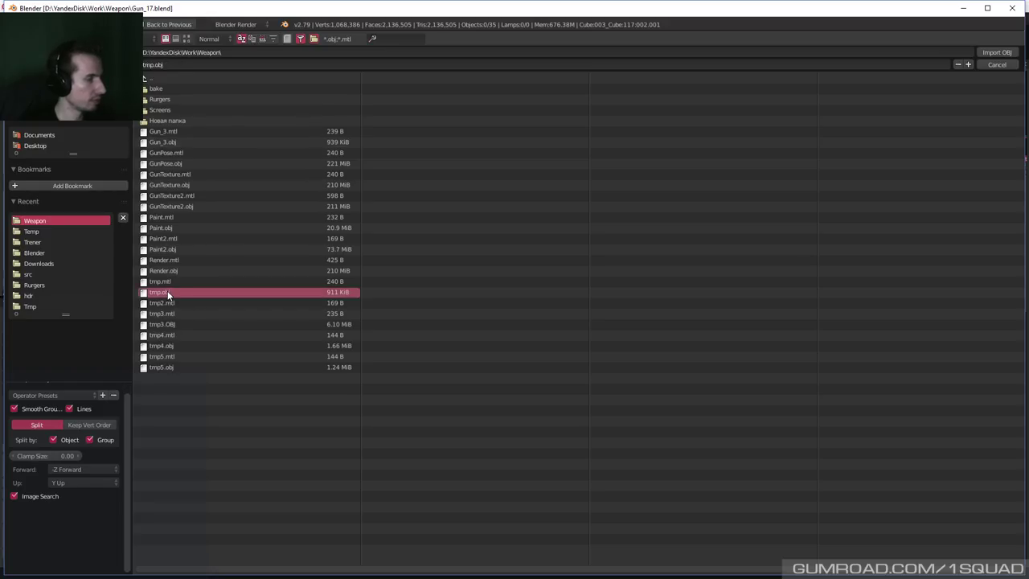
{"action": "double_click", "coordinate": [167, 292]}
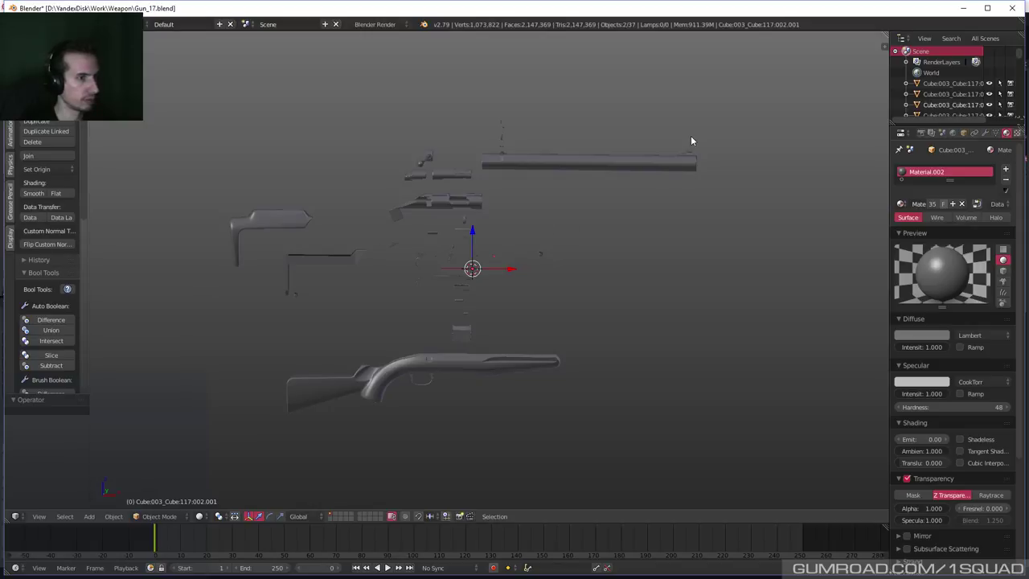
Set the selected part's Scale X, Y and Z to 10 in the transform panel.
{"action": "middle_click_drag", "start_coordinate": [622, 149], "coordinate": [532, 302]}
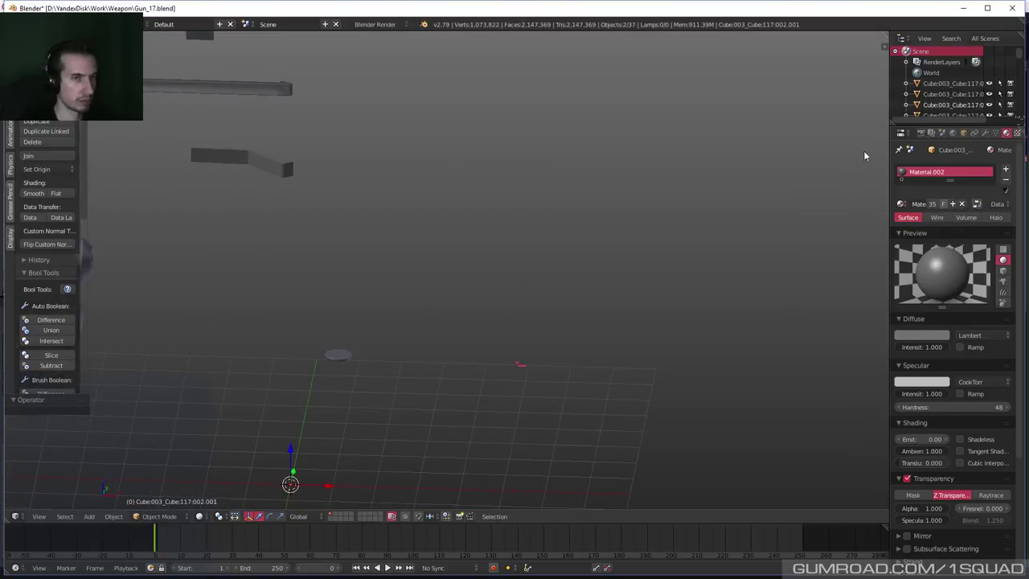
{"action": "key", "text": "n"}
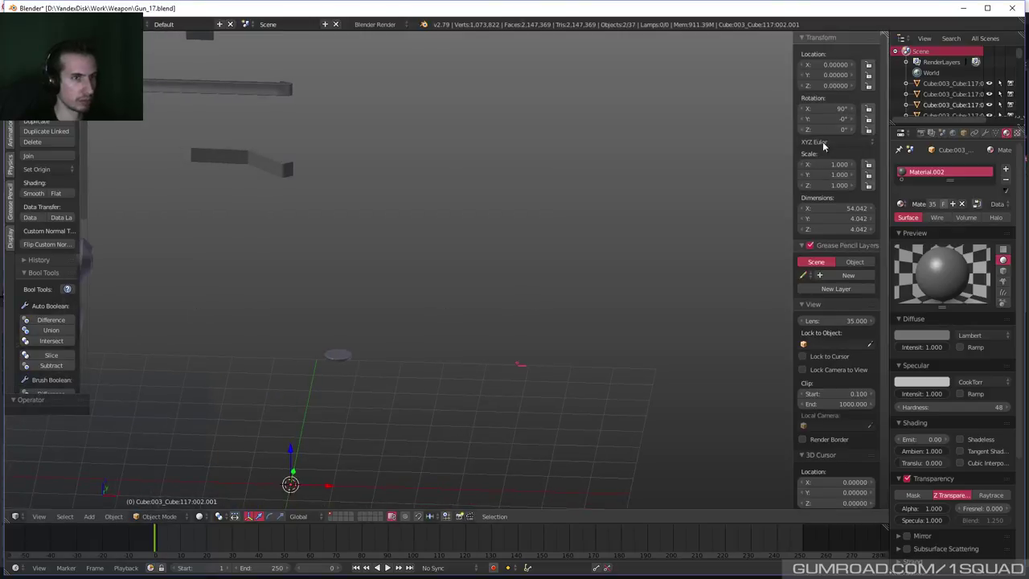
{"action": "left_click_drag", "start_coordinate": [814, 184], "coordinate": [815, 164]}
{"action": "type", "text": "10"}
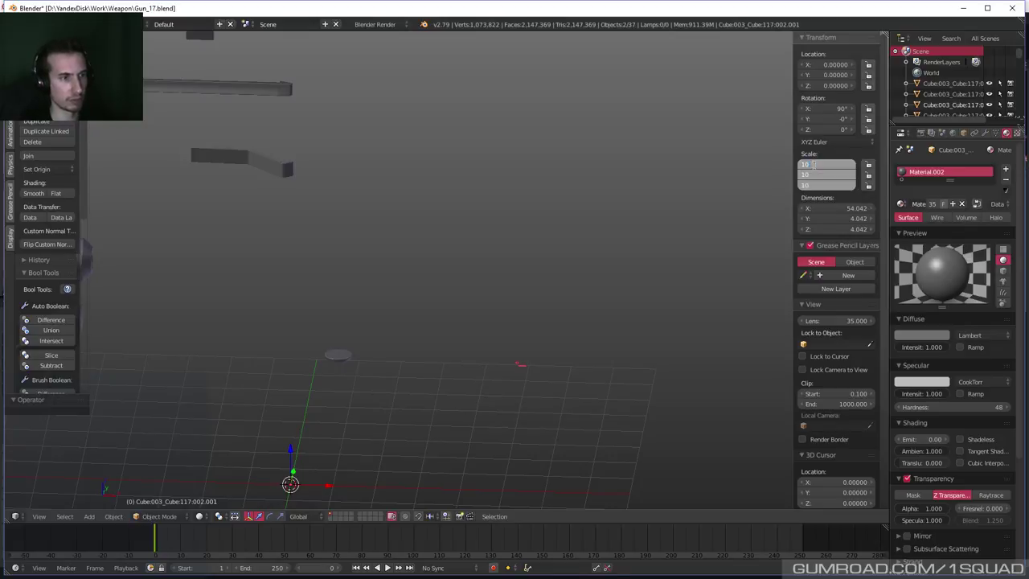
{"action": "key", "text": "Return"}
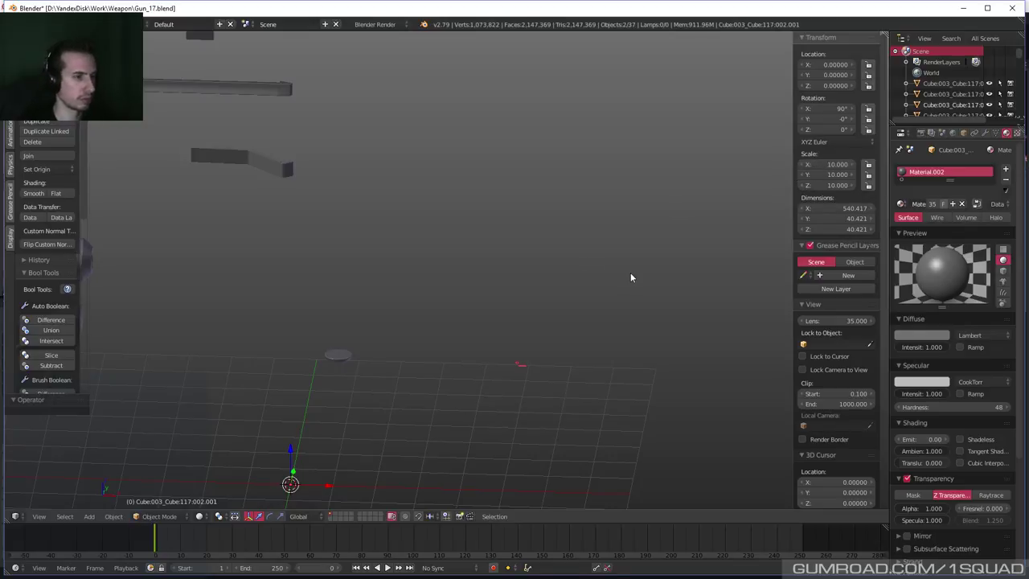
{"action": "scroll", "coordinate": [589, 289], "scroll_direction": "down", "scroll_amount": 3, "text": "shift"}
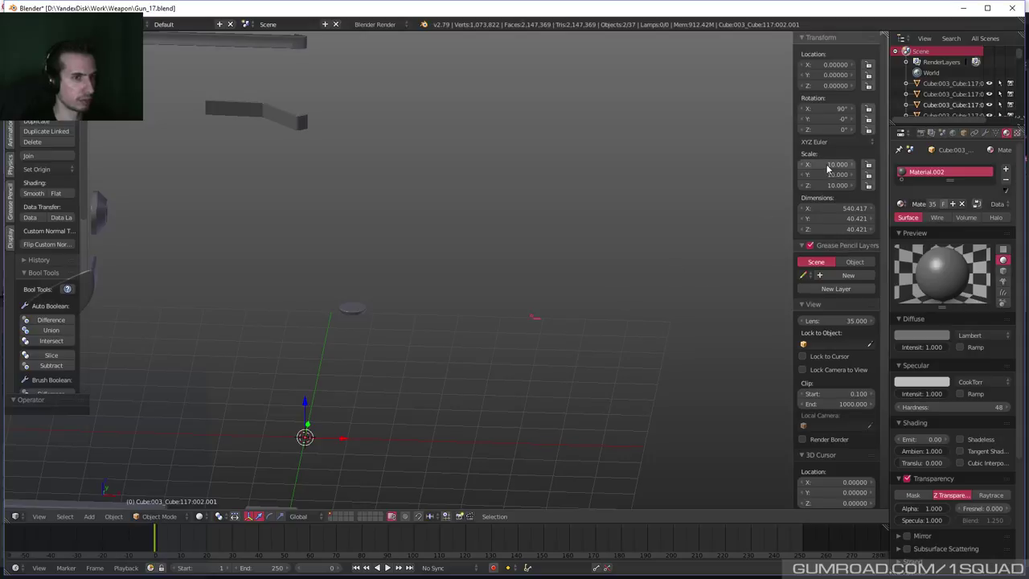
Scale the small imported part and the barrel tenfold on all three axes.
{"action": "key", "text": "a"}
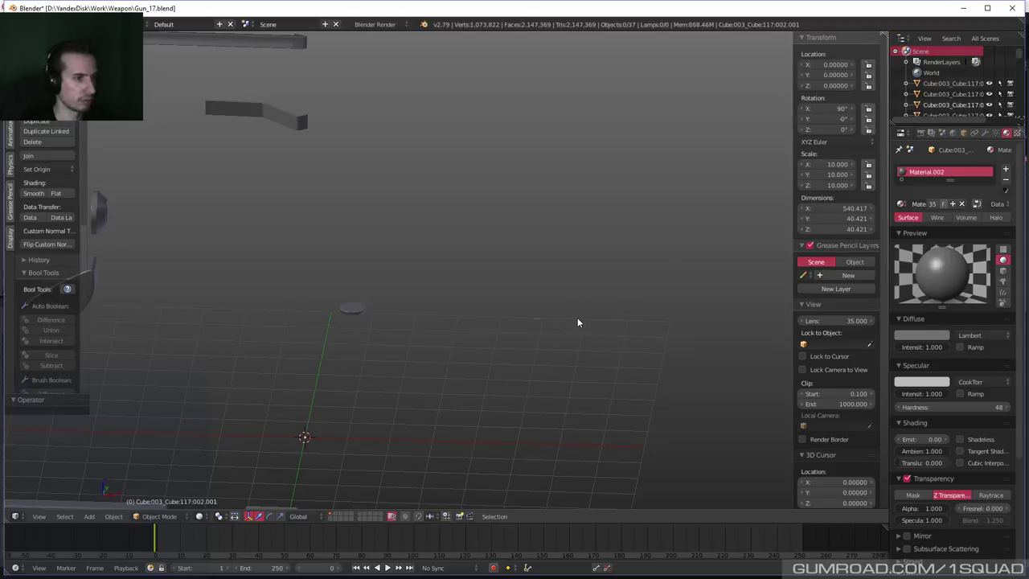
{"action": "right_click", "coordinate": [539, 318]}
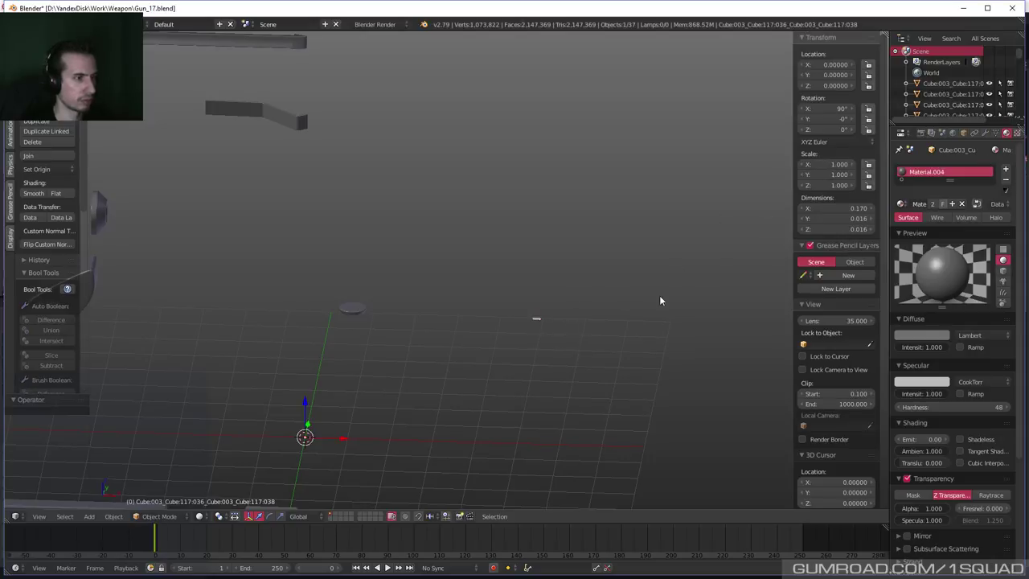
{"action": "left_click_drag", "start_coordinate": [810, 164], "coordinate": [810, 186]}
{"action": "type", "text": "10"}
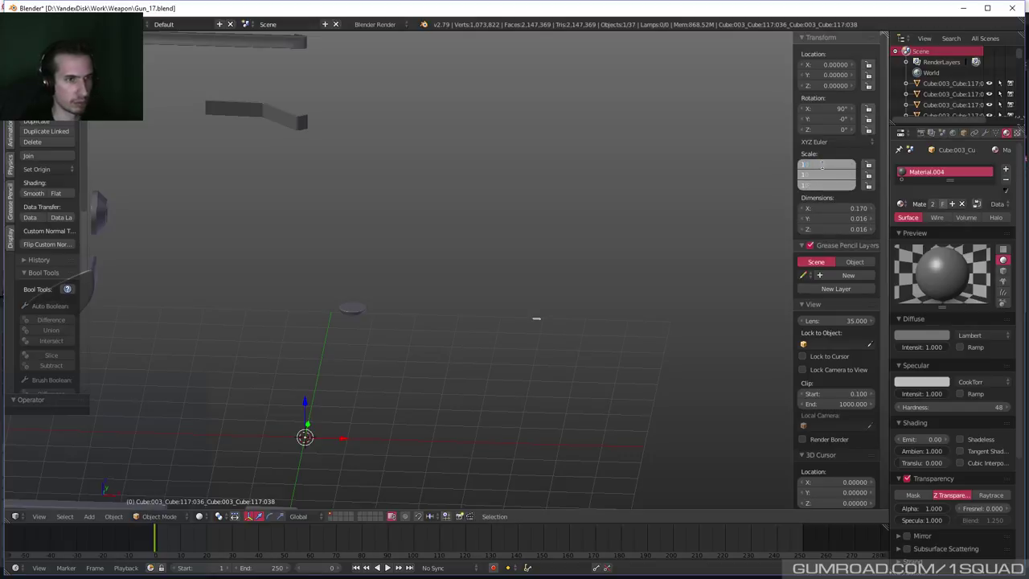
{"action": "key", "text": "Return"}
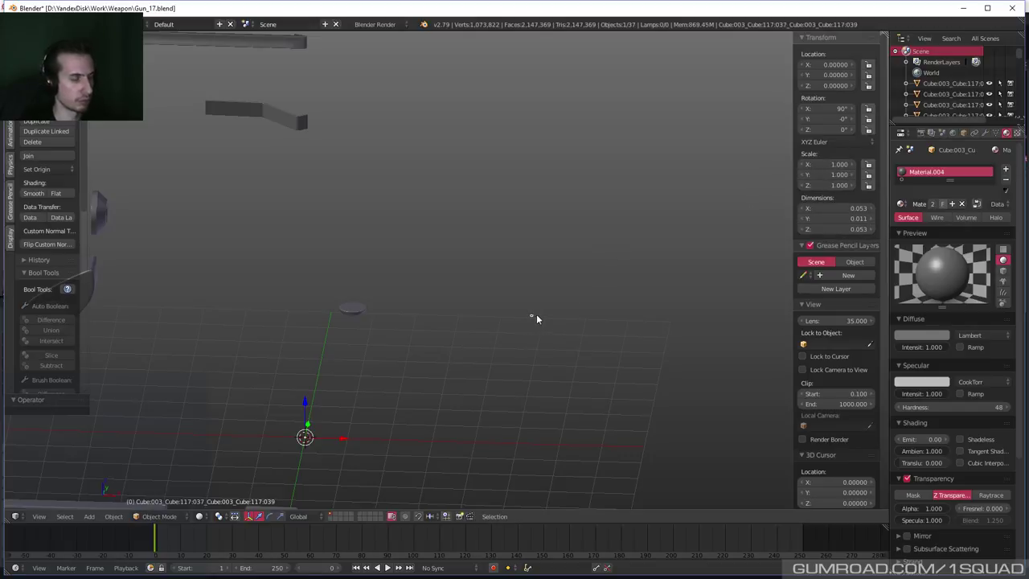
{"action": "left_click_drag", "start_coordinate": [818, 164], "coordinate": [817, 186]}
{"action": "type", "text": "10"}
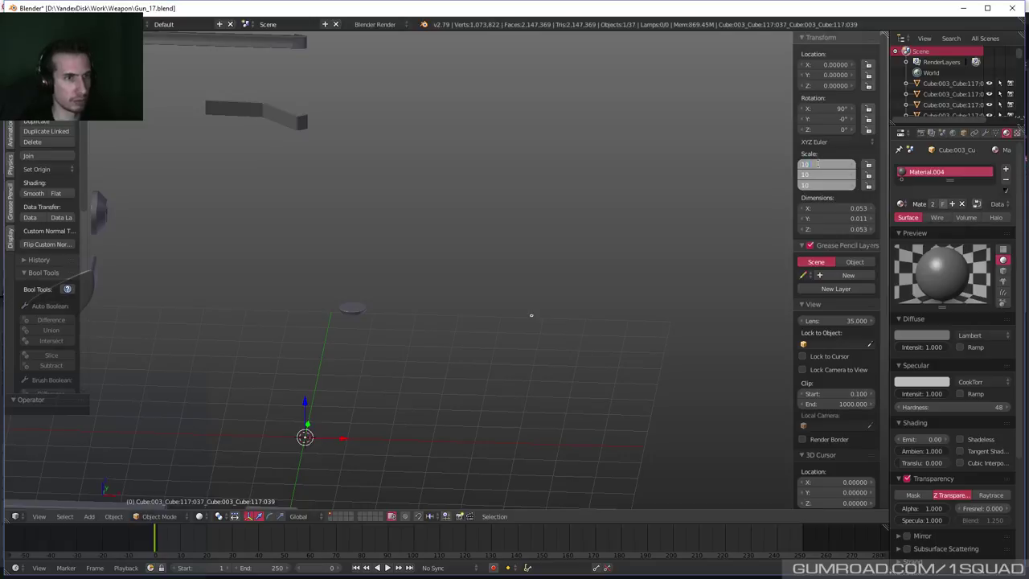
{"action": "key", "text": "Return"}
{"action": "key", "text": "KP_Decimal"}
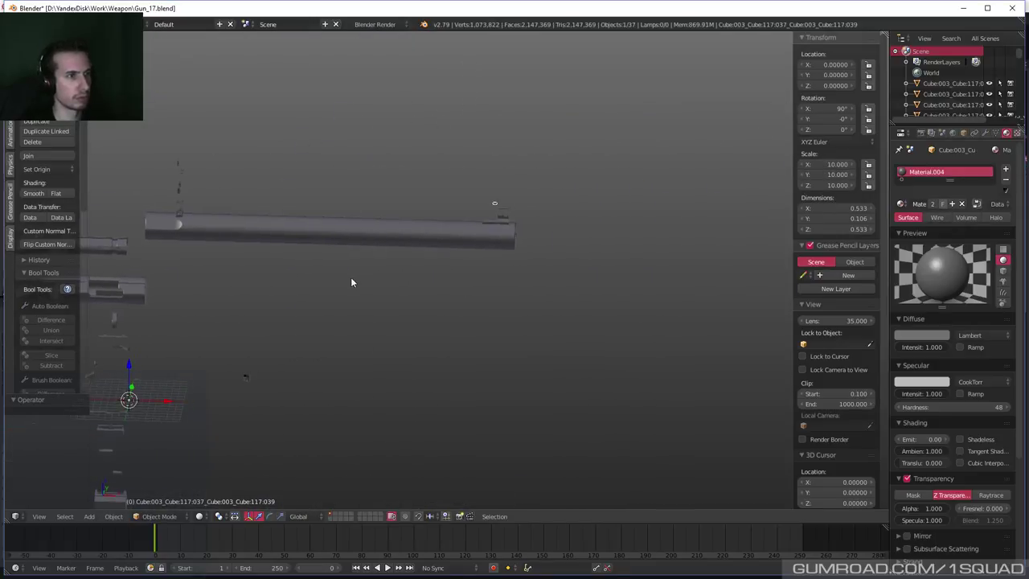
Apply the scale on the barrel and another rifle part.
{"action": "key", "text": "ctrl+a"}
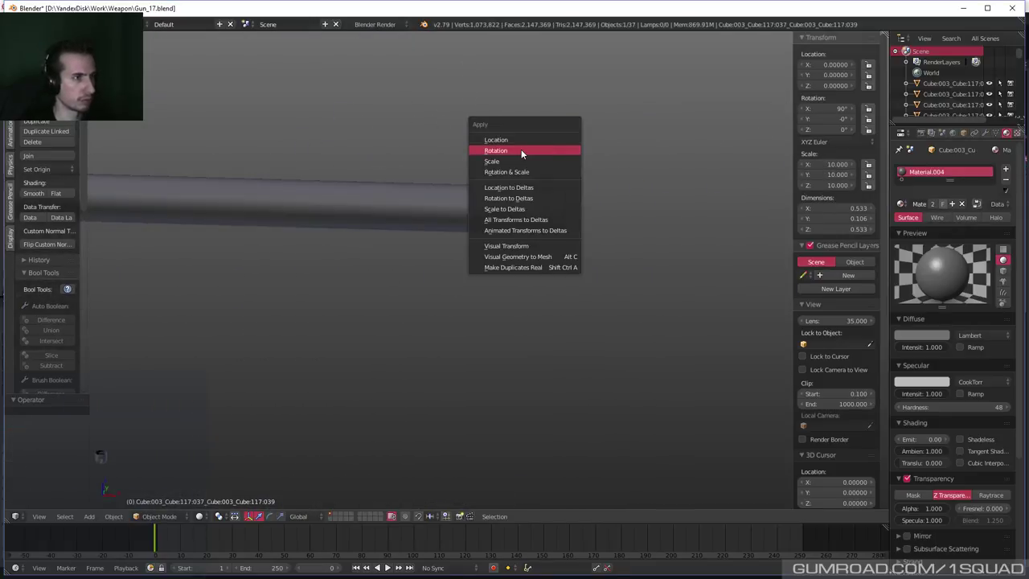
{"action": "left_click", "coordinate": [492, 161]}
{"action": "right_click", "coordinate": [547, 163]}
{"action": "key", "text": "ctrl+a"}
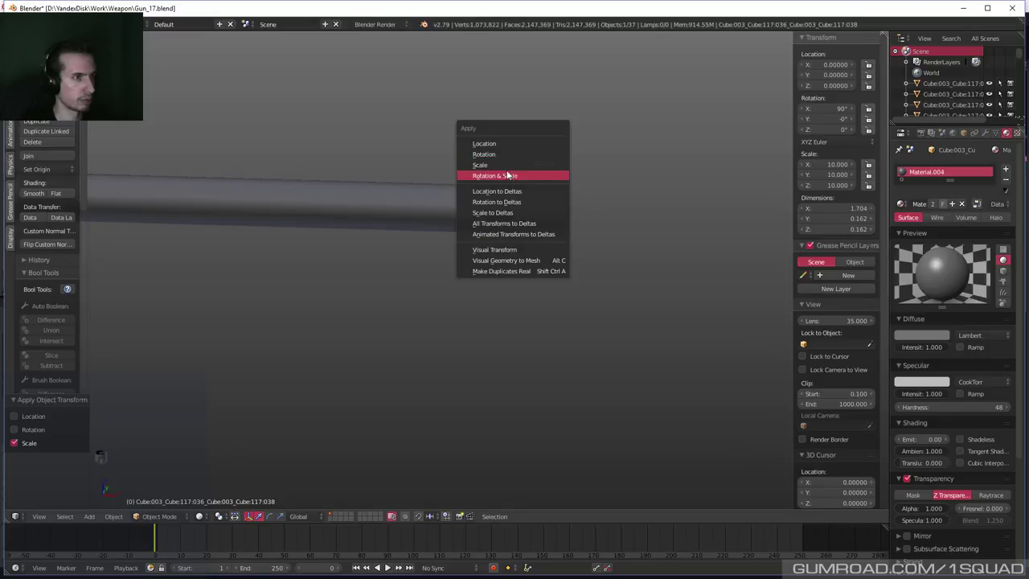
{"action": "left_click", "coordinate": [501, 164]}
{"action": "key", "text": "Home"}
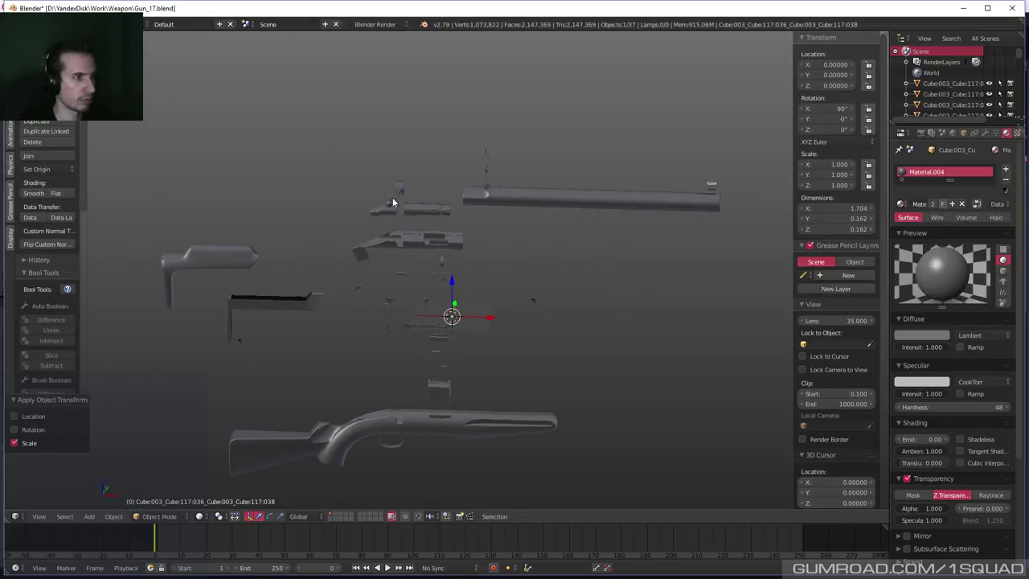
Move the small lever part sideways along Y and apply its location.
{"action": "right_click", "coordinate": [393, 202]}
{"action": "middle_click_drag", "start_coordinate": [393, 202], "coordinate": [305, 225]}
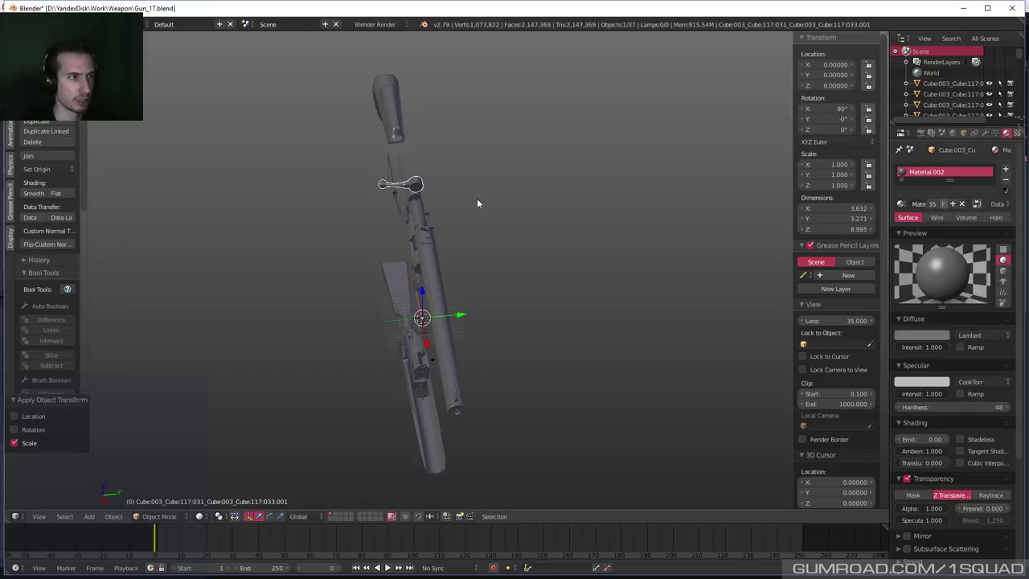
{"action": "middle_click_drag", "start_coordinate": [475, 205], "coordinate": [472, 239]}
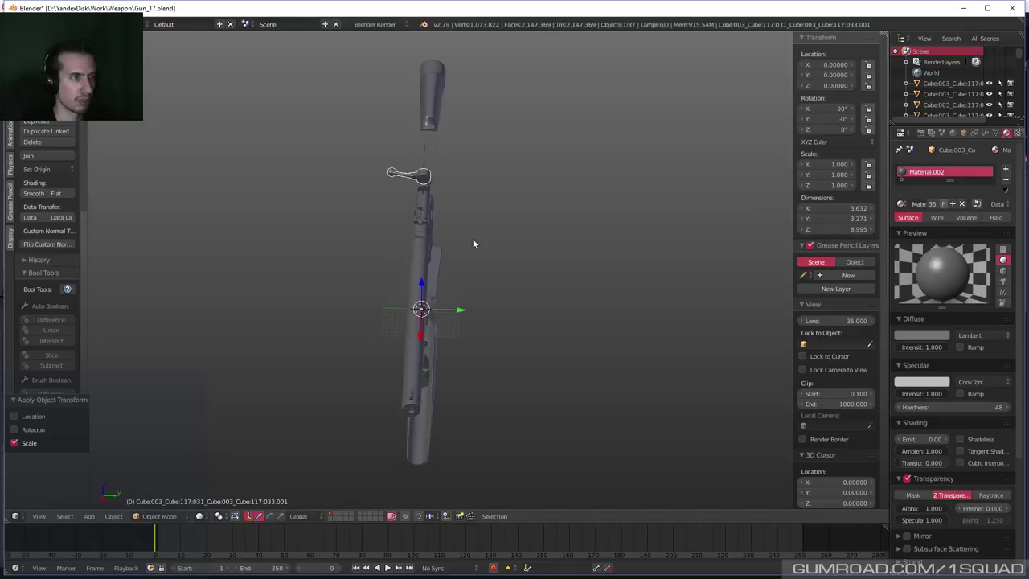
{"action": "left_click_drag", "start_coordinate": [463, 312], "coordinate": [434, 311]}
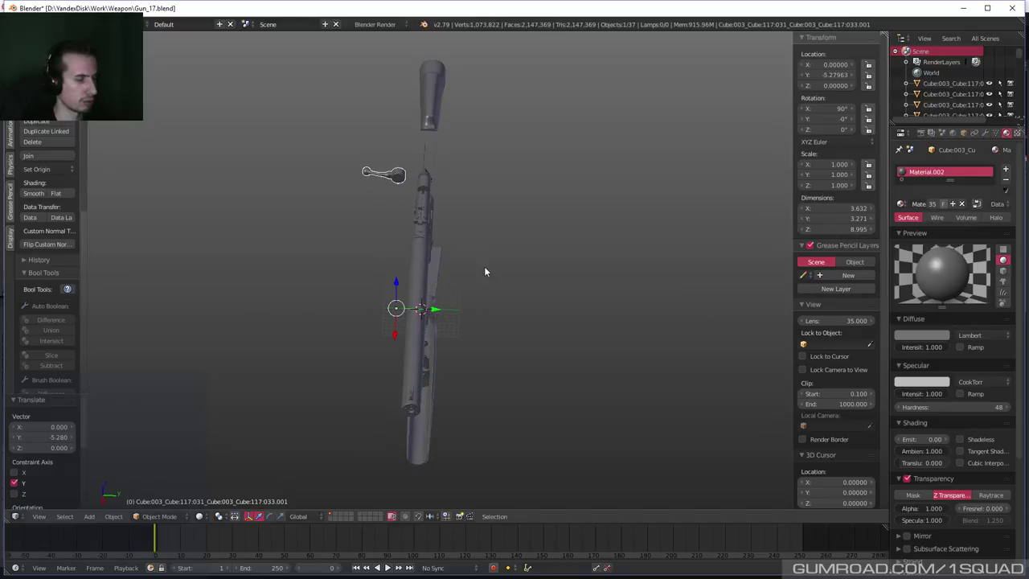
{"action": "key", "text": "ctrl+a"}
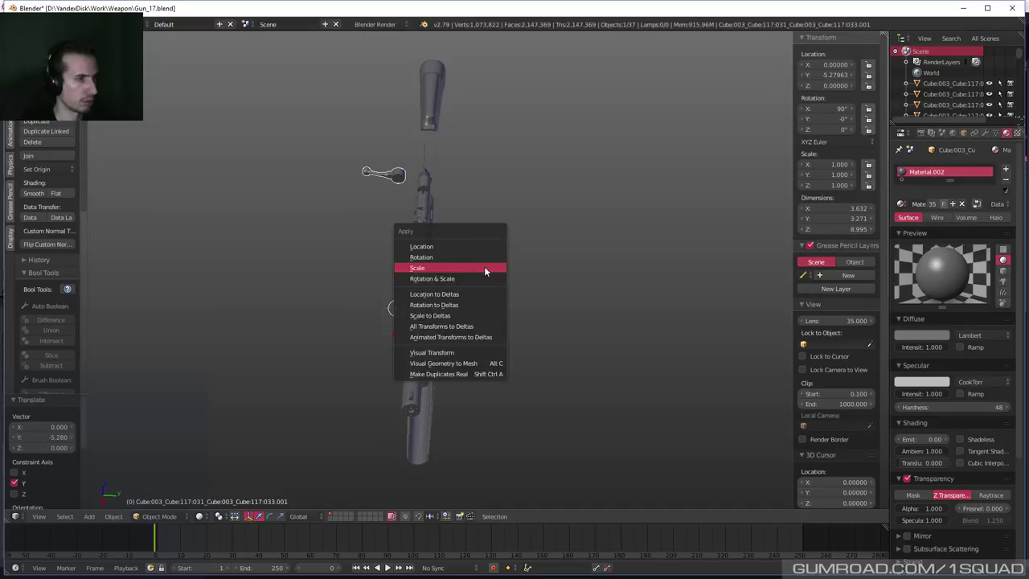
{"action": "left_click", "coordinate": [437, 246]}
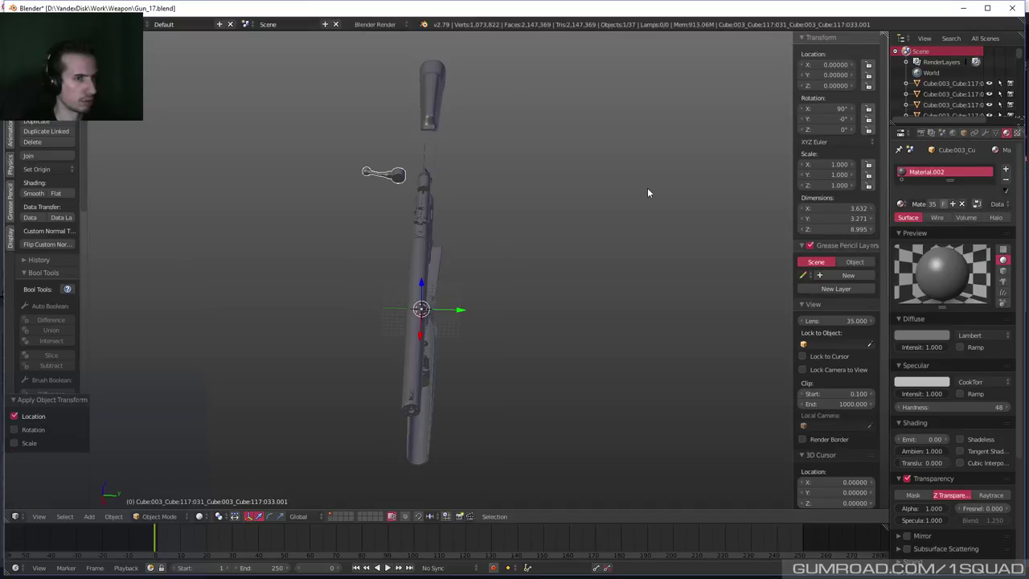
Add a Mirror modifier to the part, mirroring across Z instead of X.
{"action": "left_click", "coordinate": [985, 133]}
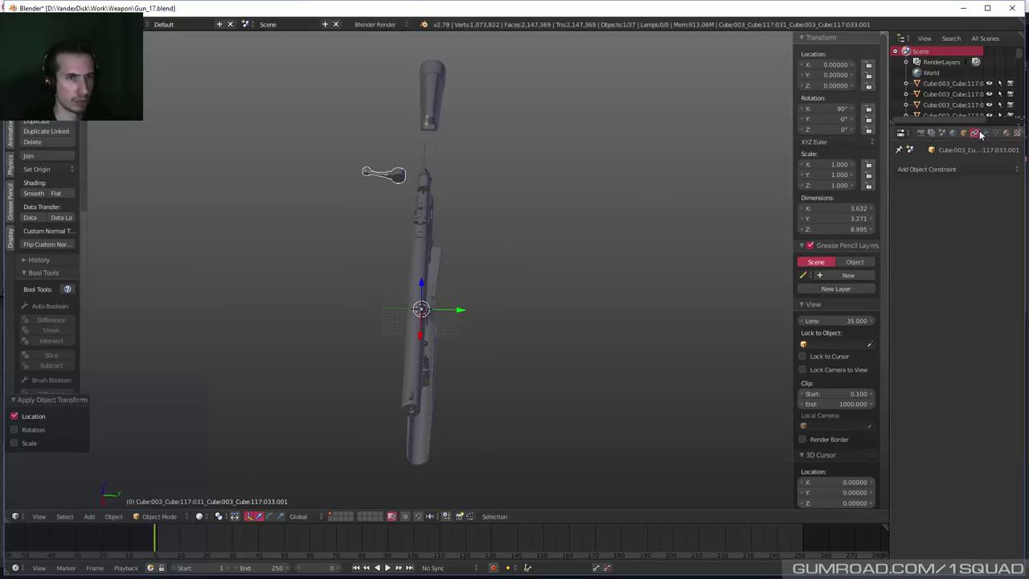
{"action": "left_click", "coordinate": [946, 169]}
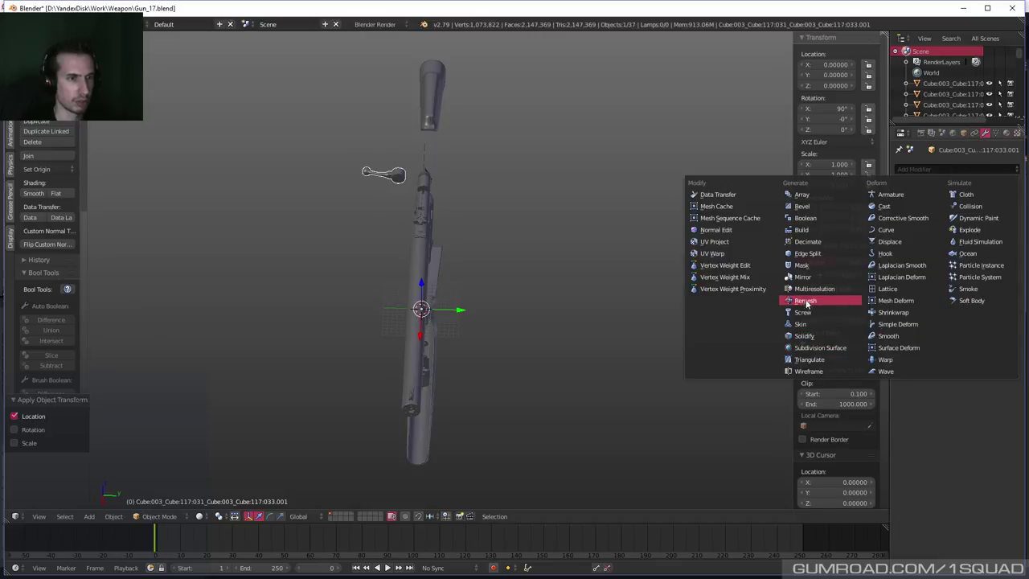
{"action": "left_click", "coordinate": [810, 277]}
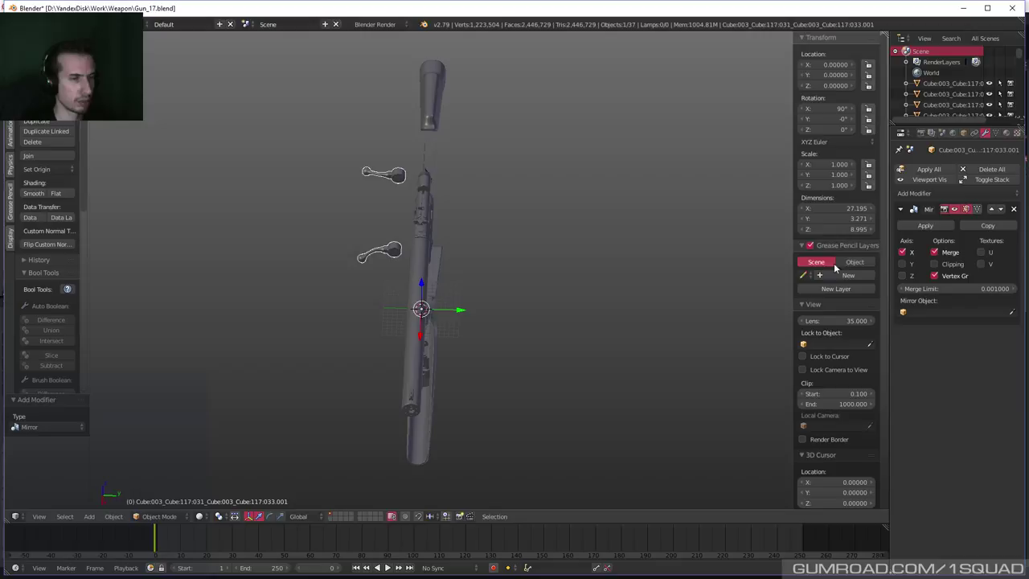
{"action": "left_click", "coordinate": [902, 253]}
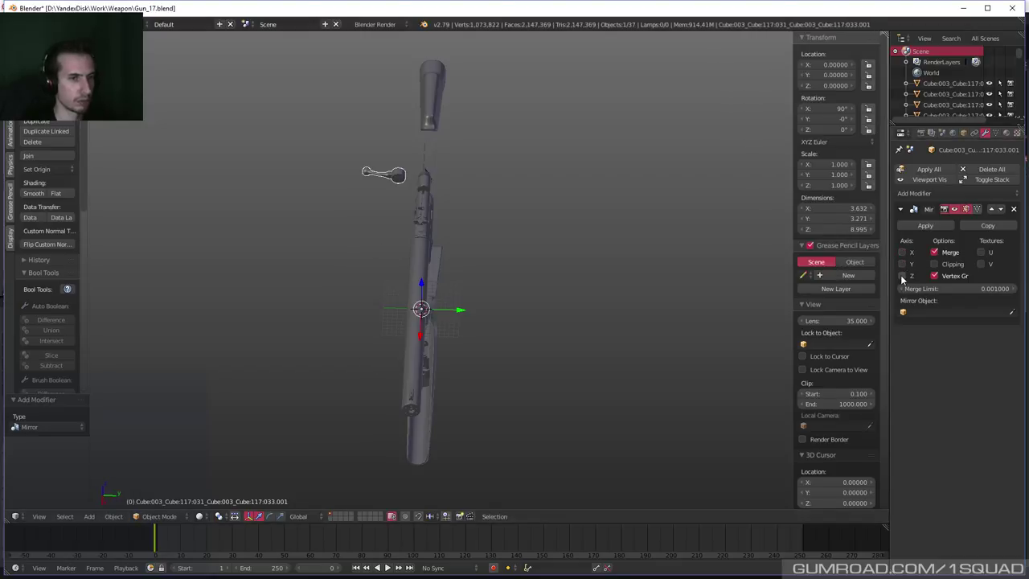
{"action": "left_click", "coordinate": [902, 275]}
{"action": "middle_click_drag", "start_coordinate": [439, 216], "coordinate": [407, 231]}
{"action": "key", "text": "KP_0"}
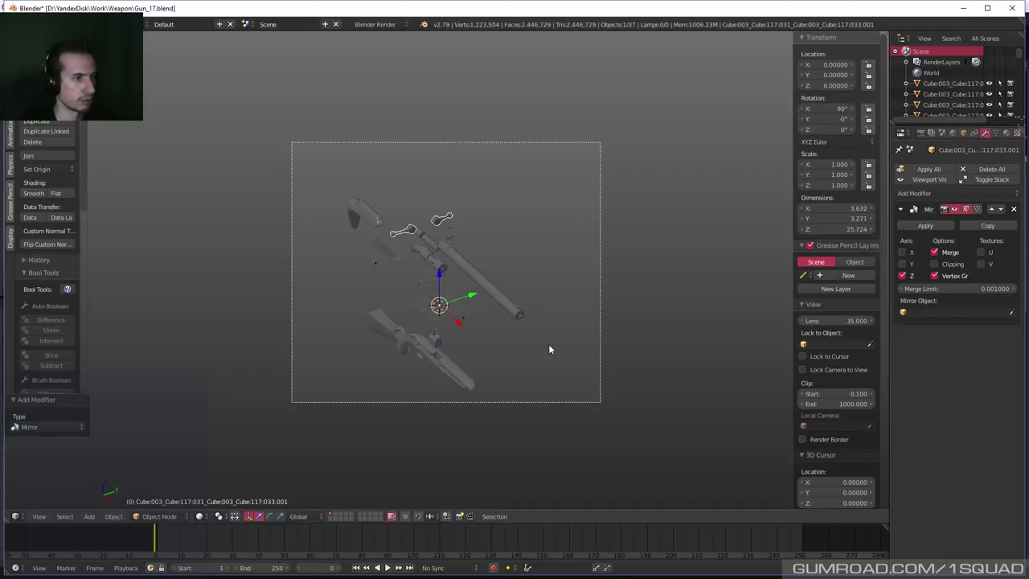
{"action": "key", "text": "KP_0"}
Select all gun parts and export them as an OBJ over GunTexture2.obj.
{"action": "key", "text": "a"}
{"action": "left_click", "coordinate": [37, 24]}
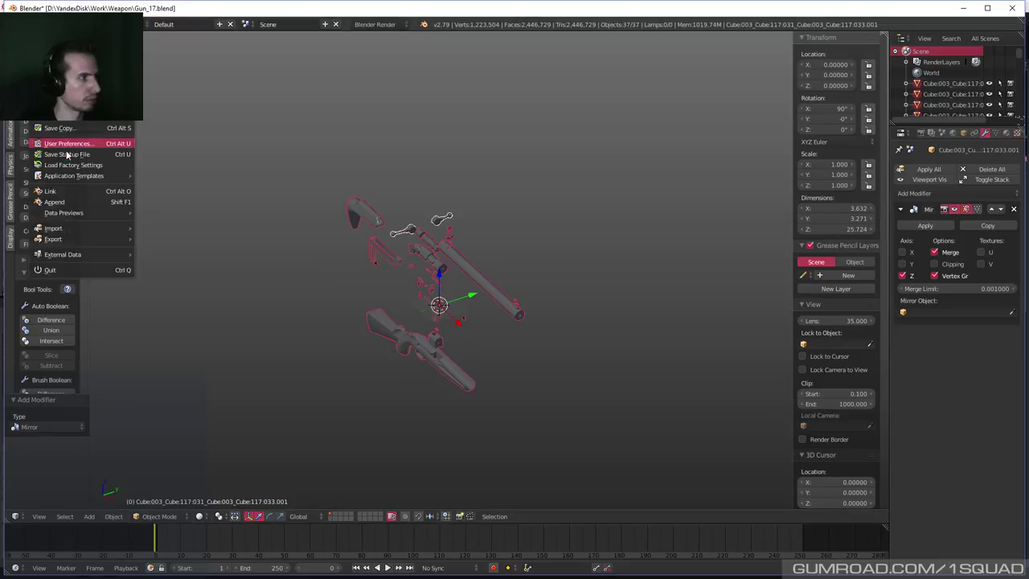
{"action": "mouse_move", "coordinate": [53, 239]}
{"action": "left_click", "coordinate": [187, 302]}
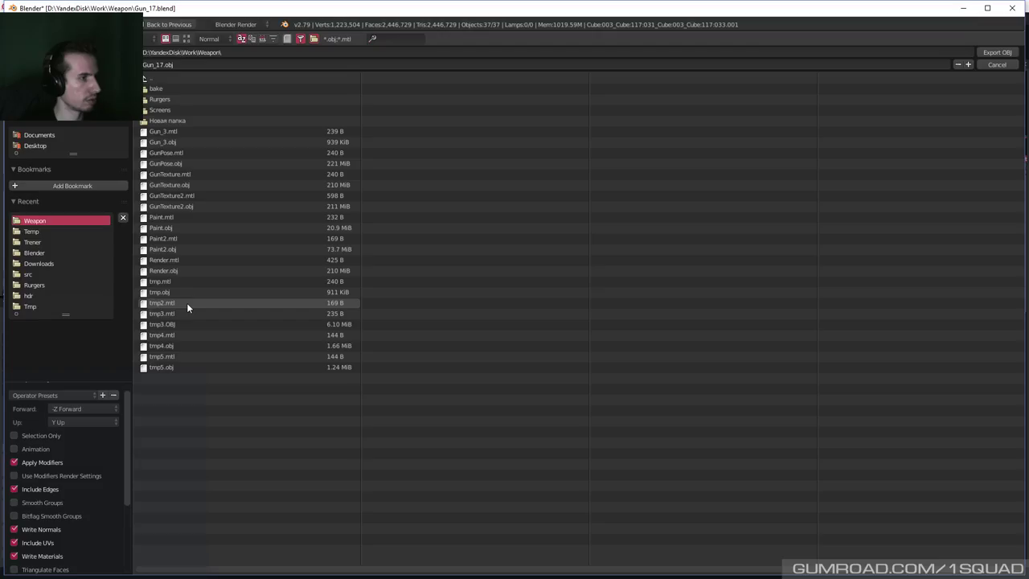
{"action": "left_click", "coordinate": [179, 207]}
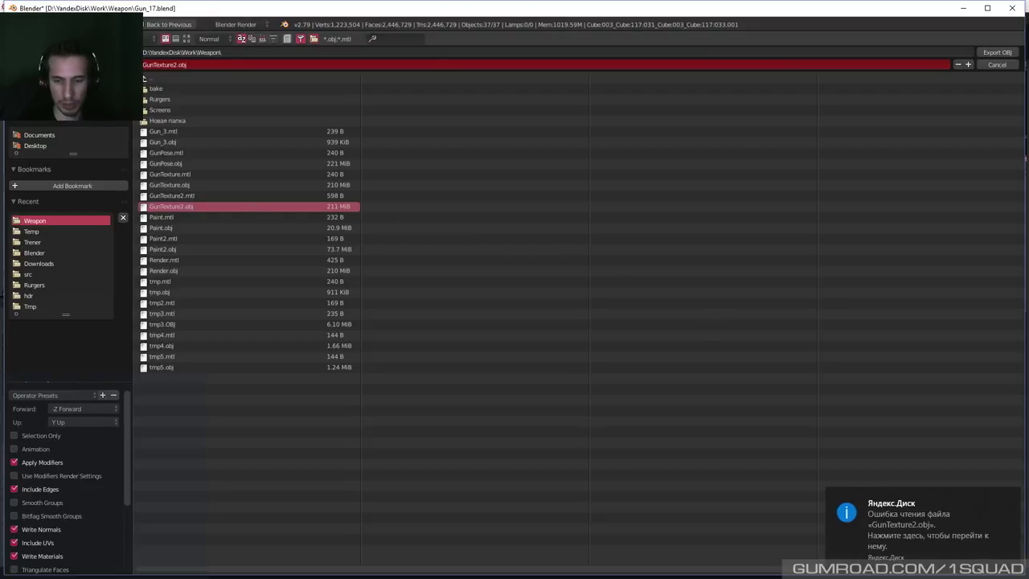
{"action": "key", "text": "alt+Tab"}
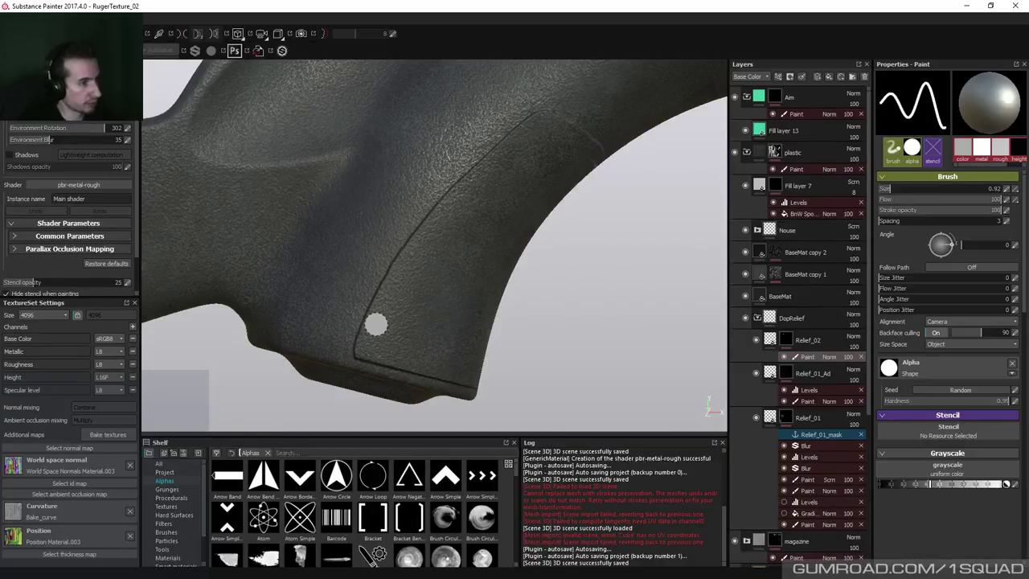
Paint a faint stroke along the grip's panel seam, then group the Relief_02 layer.
{"action": "mouse_move", "coordinate": [375, 318]}
{"action": "left_mouse_down"}
{"action": "mouse_move", "coordinate": [404, 269]}
{"action": "mouse_move", "coordinate": [392, 286]}
{"action": "left_mouse_up"}
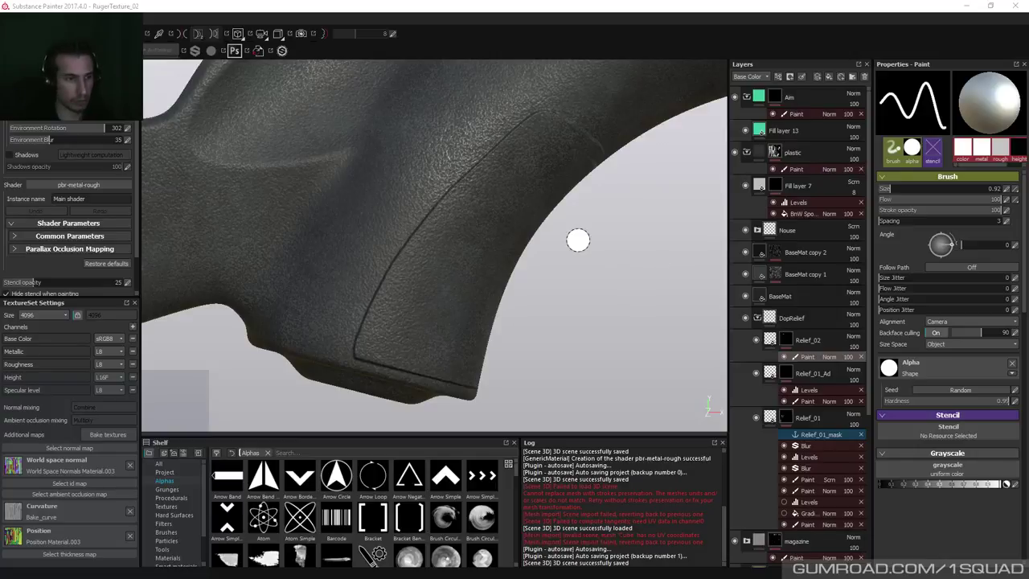
{"action": "left_click", "coordinate": [810, 341]}
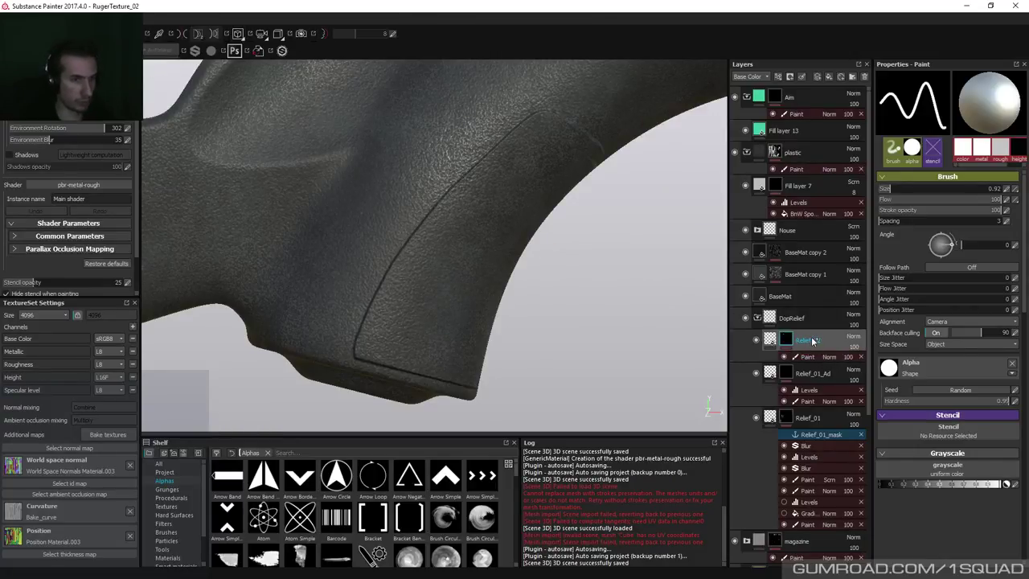
{"action": "key", "text": "ctrl+g"}
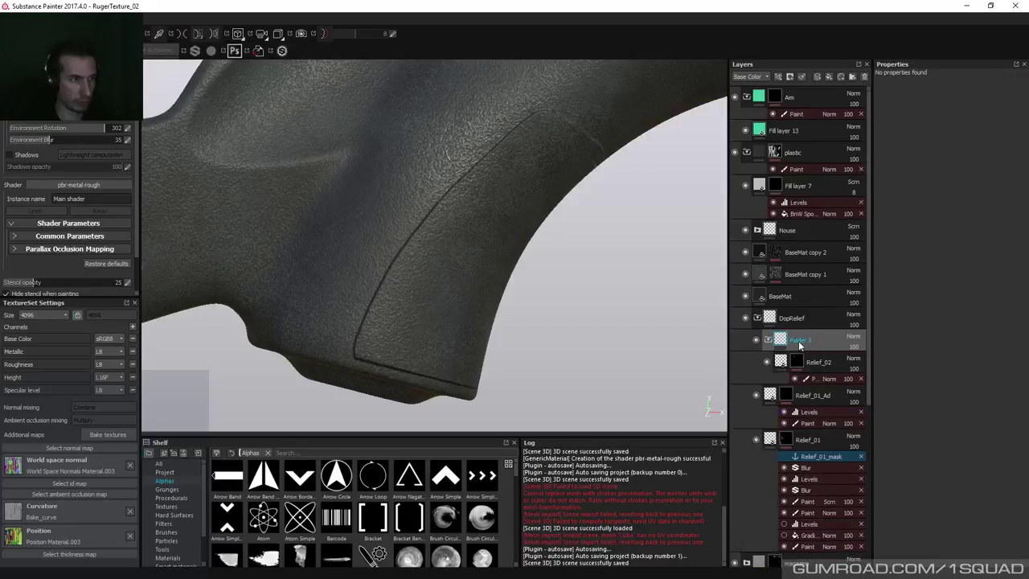
Undo the grouping and add a paint effect to Relief_02 with brush size 0.57.
{"action": "key", "text": "ctrl+z"}
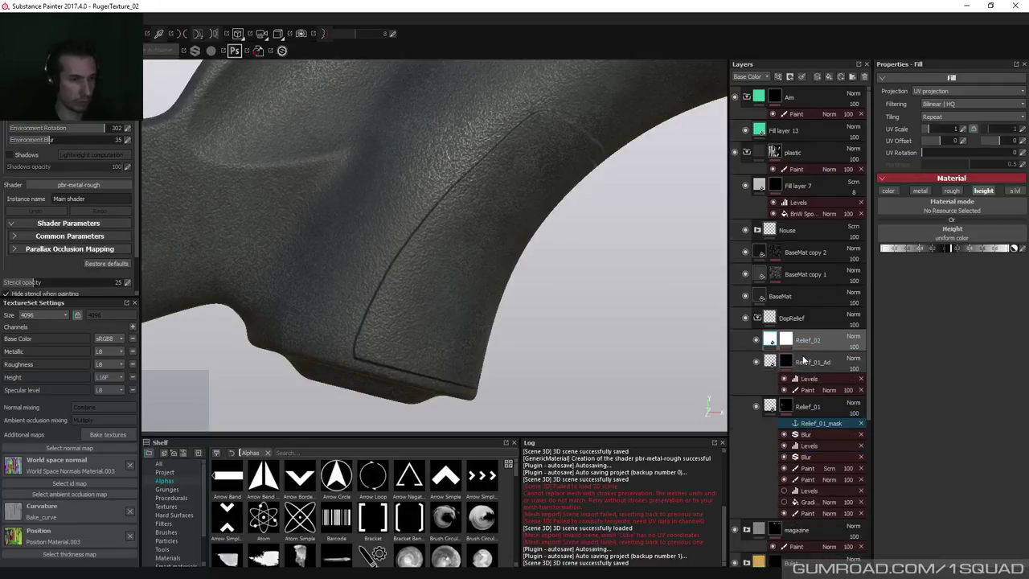
{"action": "right_click", "coordinate": [790, 339]}
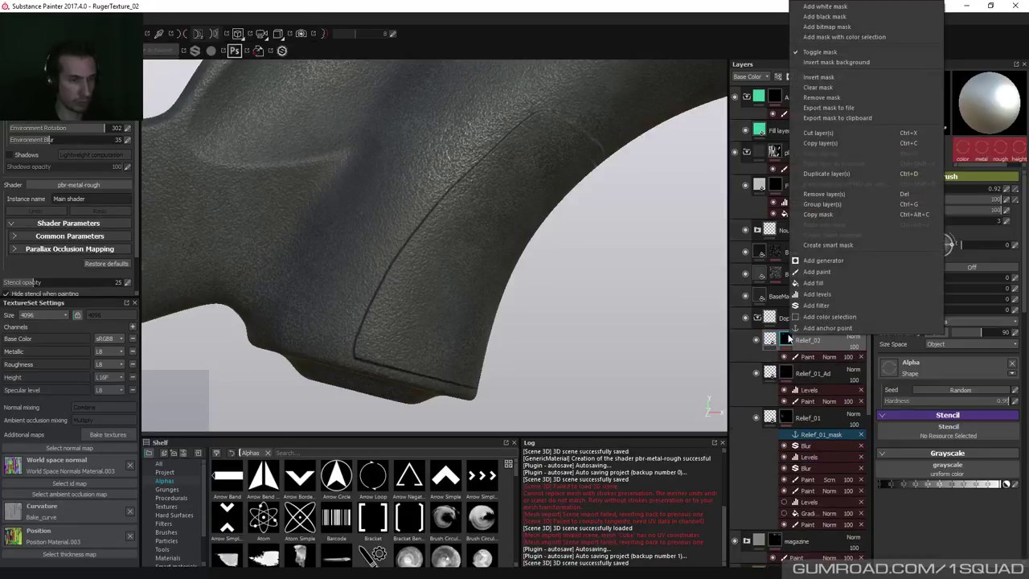
{"action": "left_click", "coordinate": [827, 270]}
{"action": "right_click_drag", "start_coordinate": [415, 328], "coordinate": [480, 330], "text": "ctrl"}
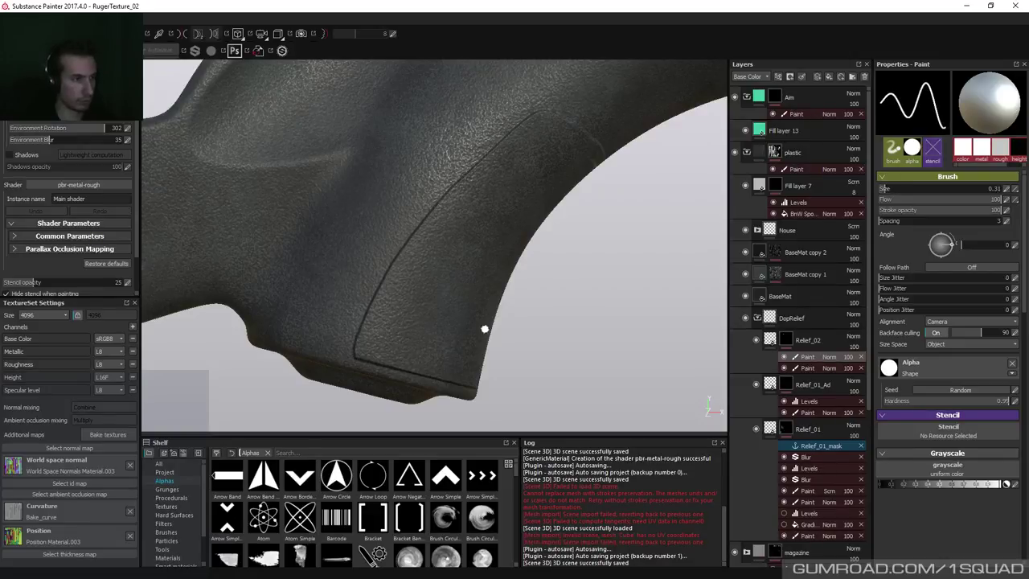
{"action": "right_click_drag", "start_coordinate": [391, 434], "coordinate": [676, 362], "text": "ctrl"}
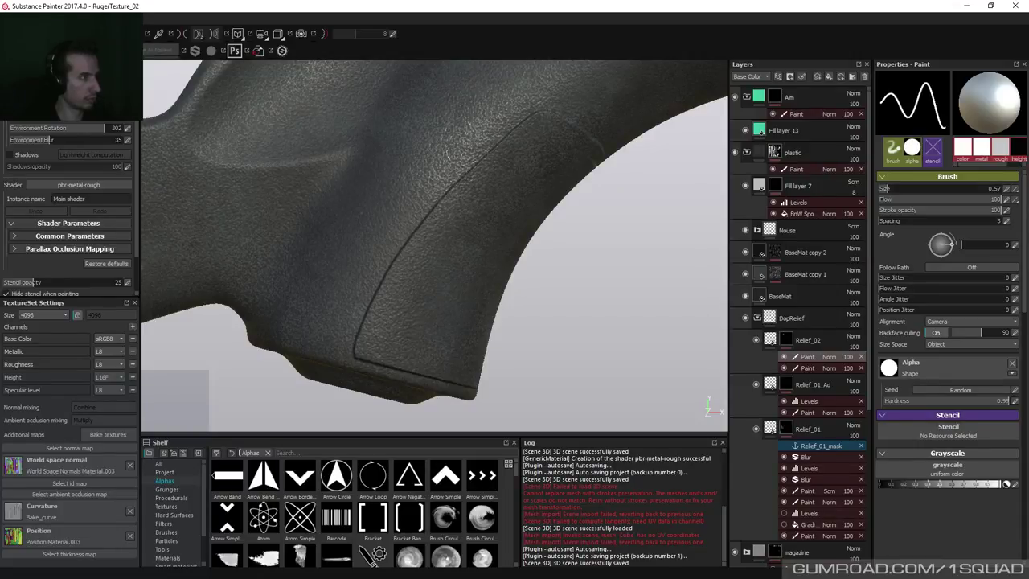
Switch to the Projection tool, shrink its brush, and browse Procedurals in an enlarged Shelf.
{"action": "key", "text": "3"}
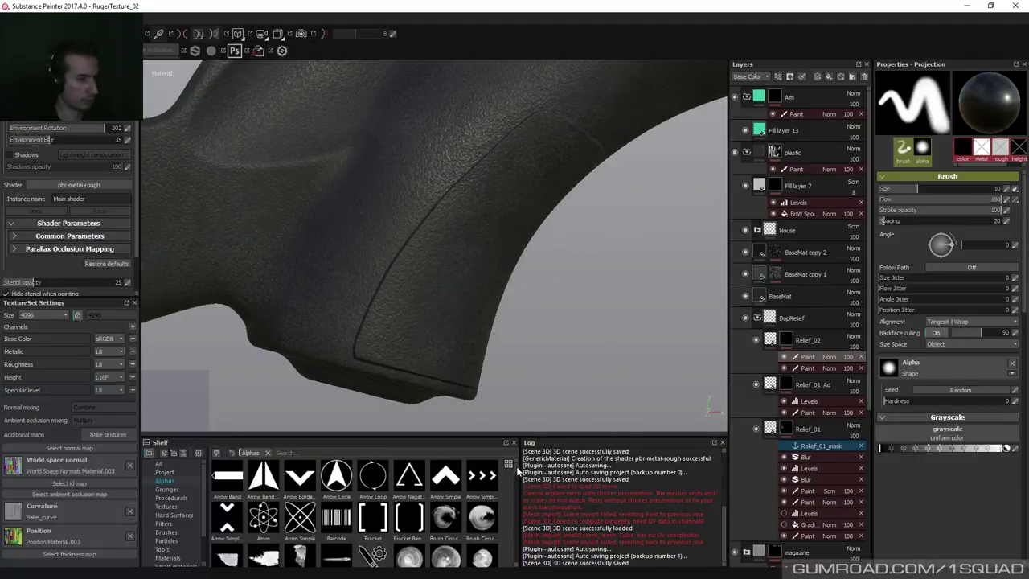
{"action": "scroll", "coordinate": [517, 472], "scroll_direction": "down", "scroll_amount": 10}
{"action": "left_click", "coordinate": [722, 442]}
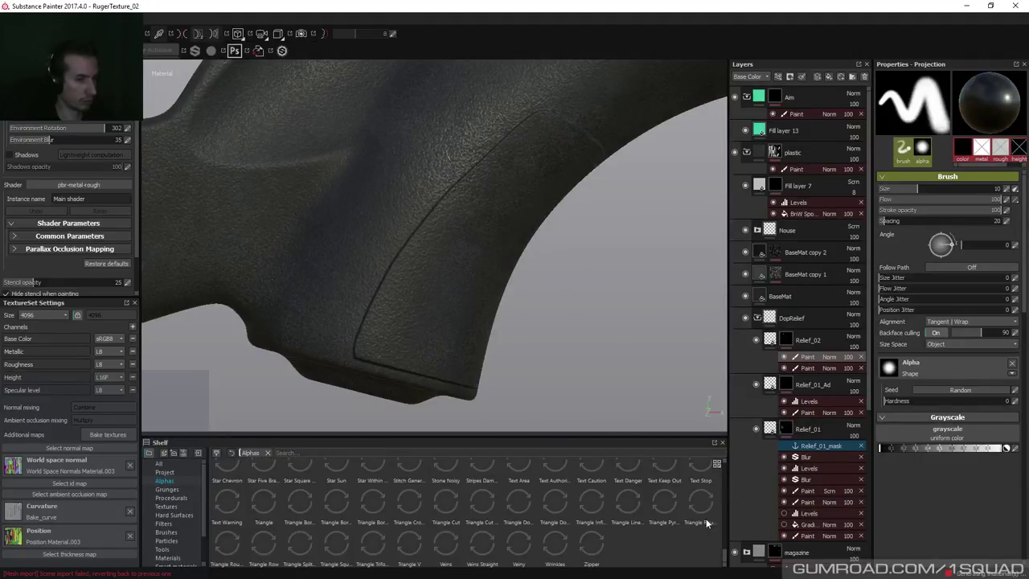
{"action": "left_click", "coordinate": [171, 498]}
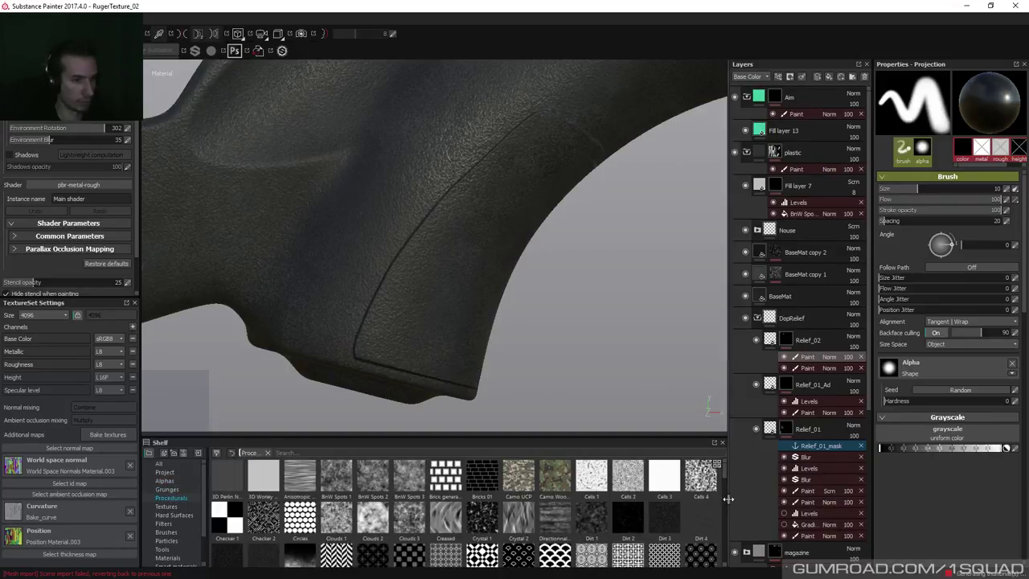
{"action": "left_click_drag", "start_coordinate": [723, 472], "coordinate": [722, 560]}
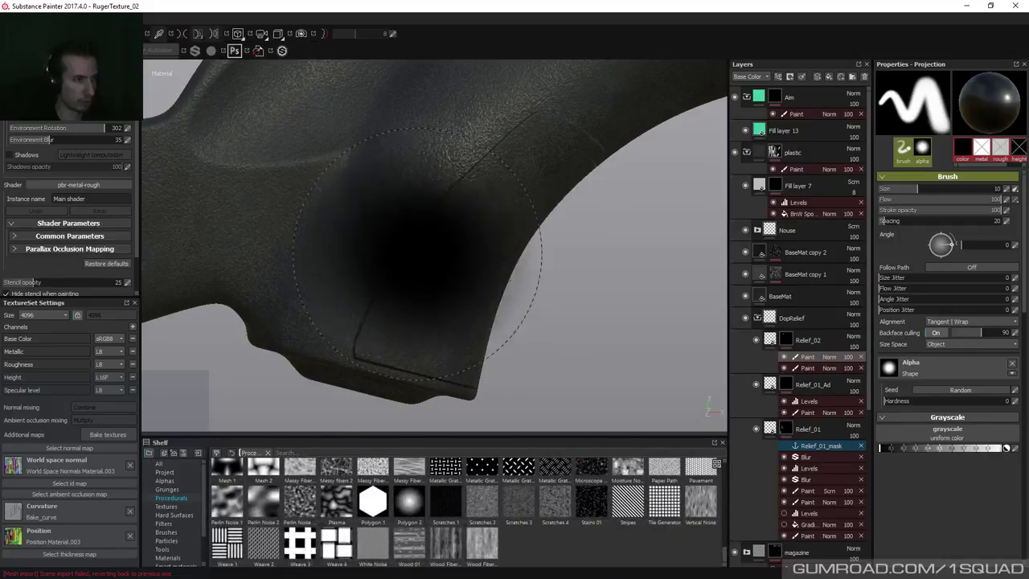
{"action": "mouse_move", "coordinate": [426, 302]}
{"action": "right_mouse_down", "text": "ctrl"}
{"action": "mouse_move", "coordinate": [411, 301]}
{"action": "mouse_move", "coordinate": [379, 241]}
{"action": "mouse_move", "coordinate": [551, 314]}
{"action": "mouse_move", "coordinate": [379, 230]}
{"action": "mouse_move", "coordinate": [588, 269]}
{"action": "right_mouse_up", "text": "ctrl"}
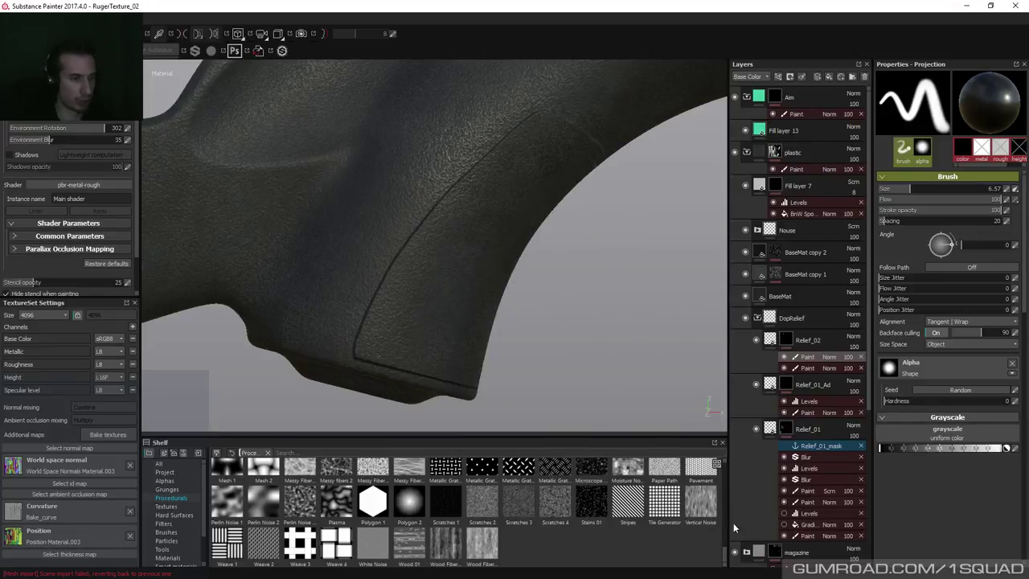
{"action": "mouse_move", "coordinate": [726, 557]}
{"action": "left_mouse_down"}
{"action": "mouse_move", "coordinate": [730, 522]}
{"action": "mouse_move", "coordinate": [728, 558]}
{"action": "left_mouse_up"}
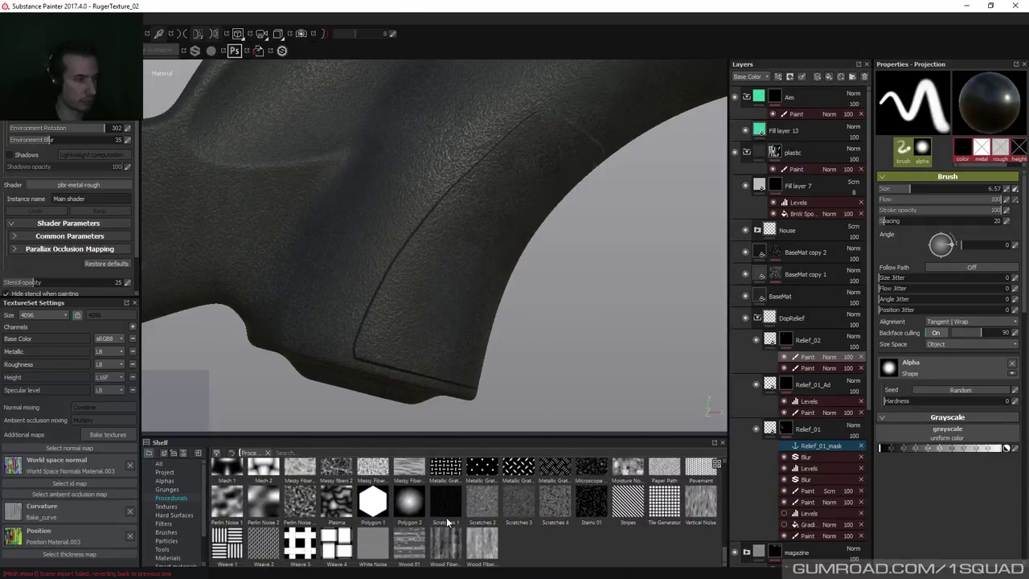
{"action": "scroll", "coordinate": [424, 499], "scroll_direction": "up", "scroll_amount": 5}
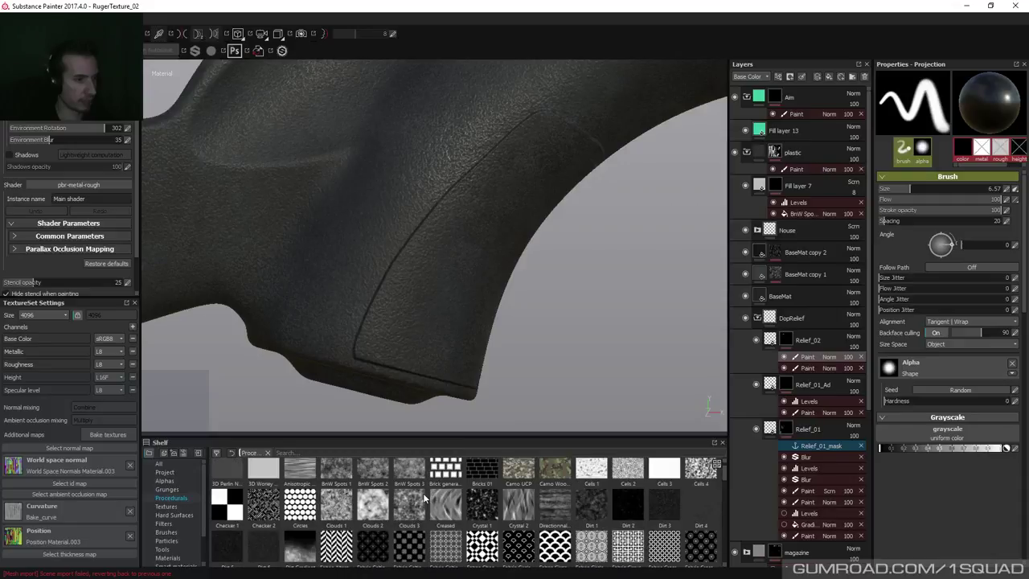
{"action": "scroll", "coordinate": [428, 499], "scroll_direction": "up", "scroll_amount": 1}
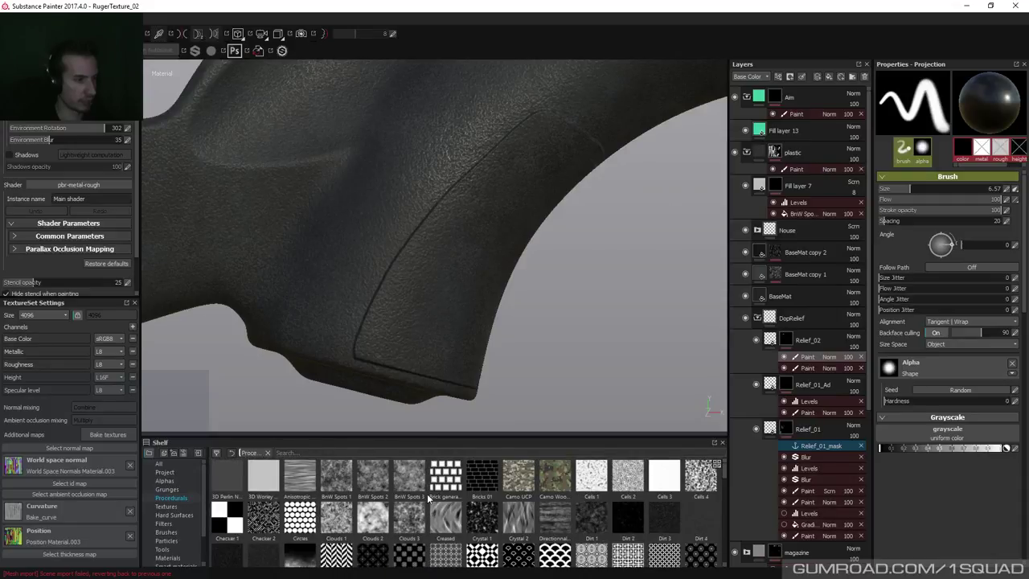
{"action": "scroll", "coordinate": [715, 492], "scroll_direction": "down", "scroll_amount": 5}
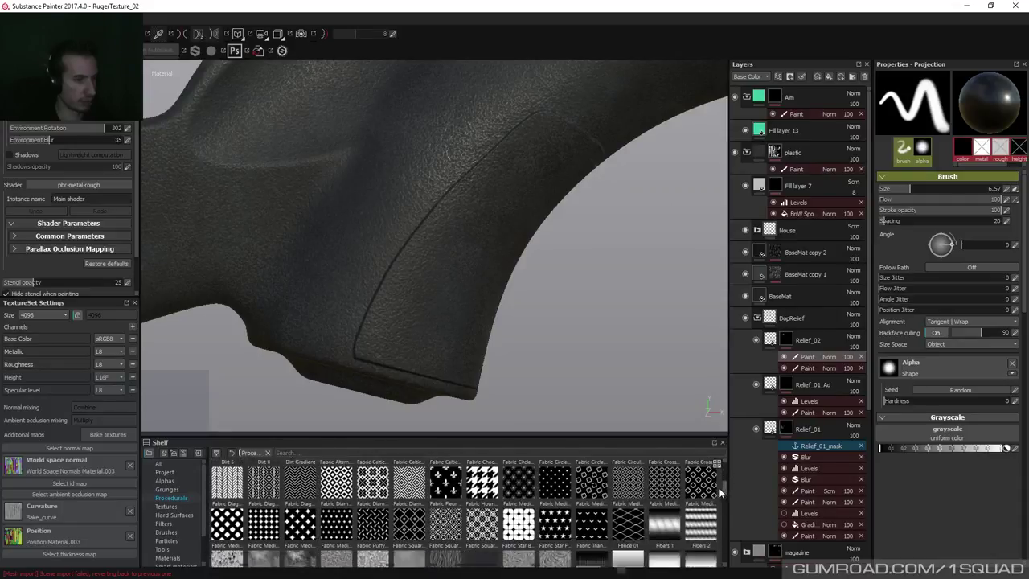
{"action": "scroll", "coordinate": [715, 505], "scroll_direction": "down", "scroll_amount": 6}
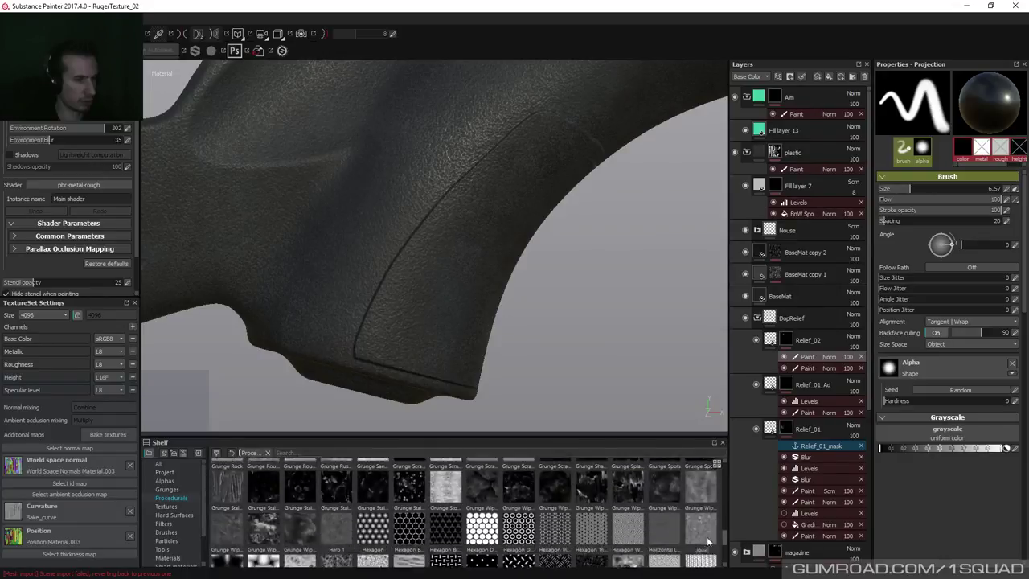
{"action": "scroll", "coordinate": [705, 552], "scroll_direction": "down", "scroll_amount": 1}
{"action": "left_click_drag", "start_coordinate": [664, 516], "coordinate": [956, 434]}
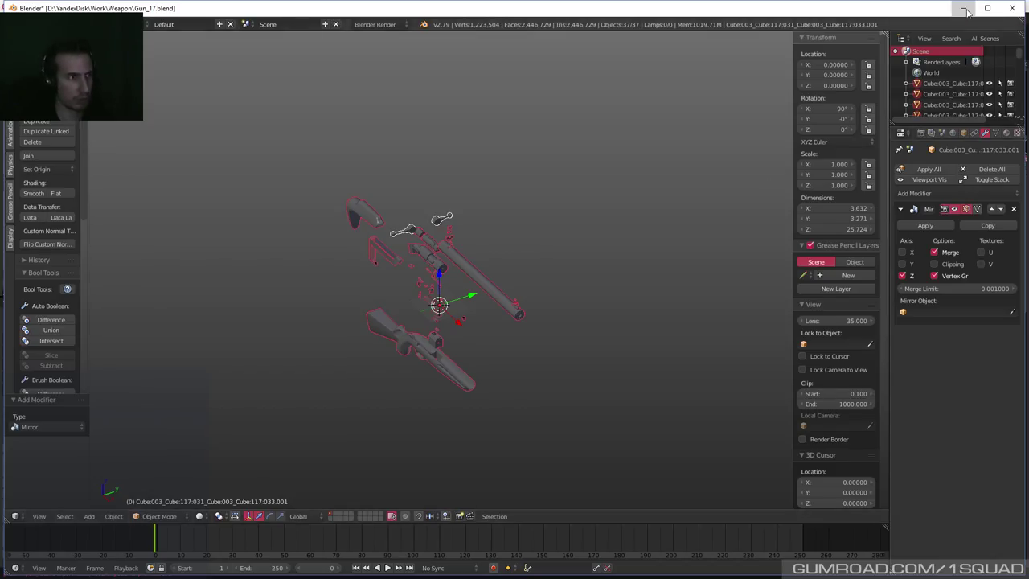
Back in Substance Painter's Paint tool, reload the project mesh from GunTexture2.obj.
{"action": "left_click", "coordinate": [964, 8]}
{"action": "key", "text": "1"}
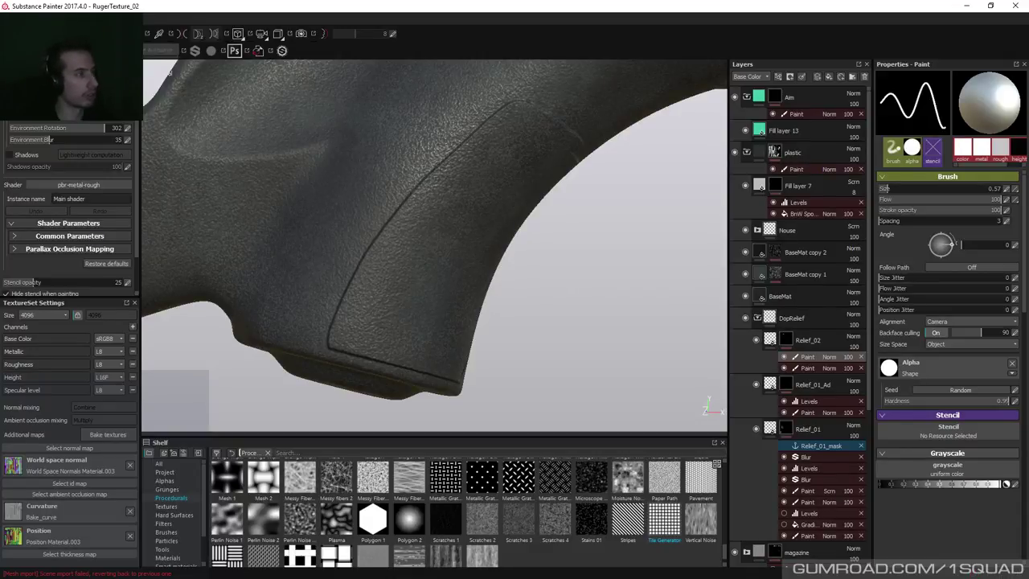
{"action": "key", "text": "ctrl+n"}
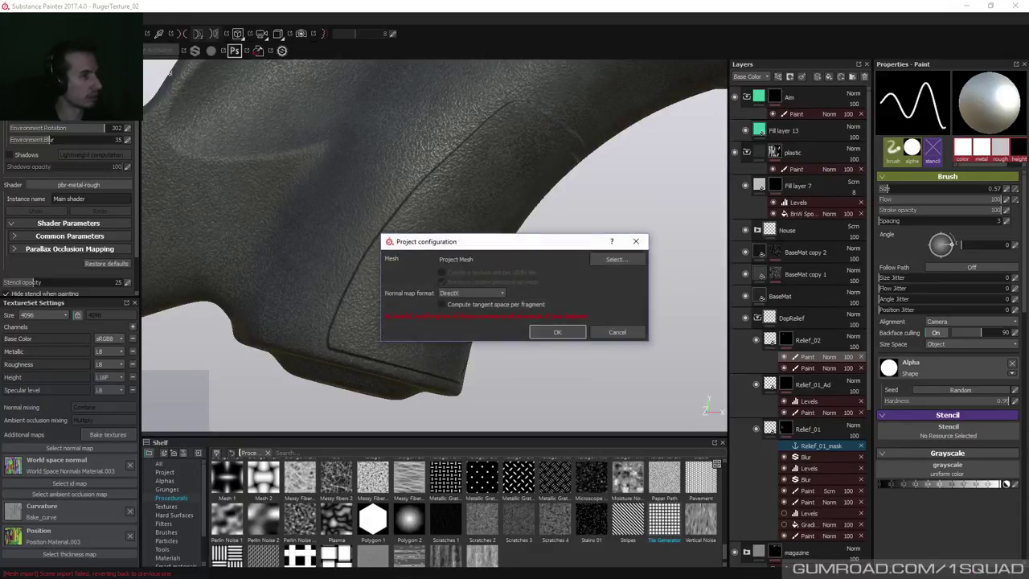
{"action": "left_click", "coordinate": [619, 258]}
{"action": "double_click", "coordinate": [348, 145]}
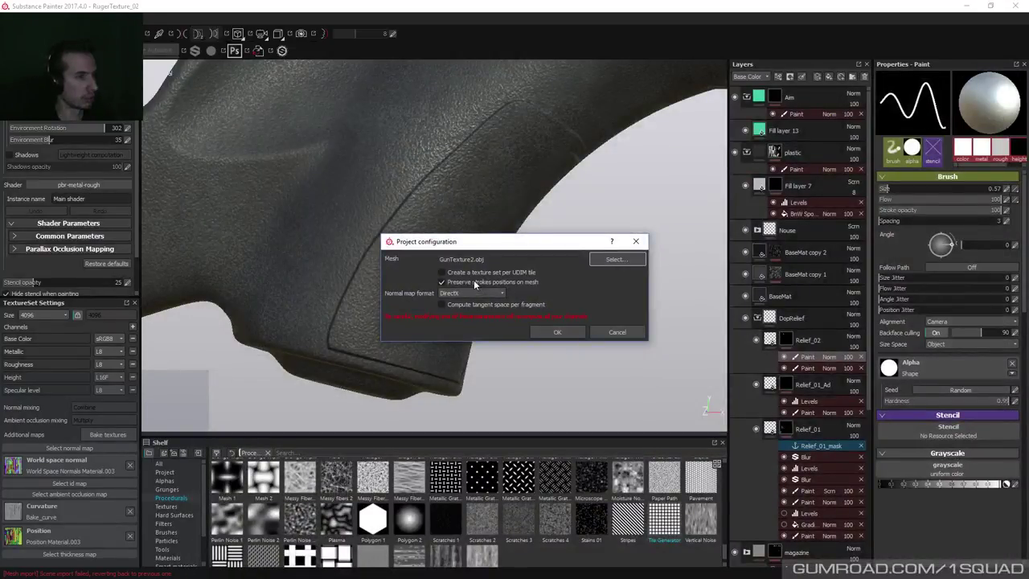
{"action": "left_click", "coordinate": [558, 330]}
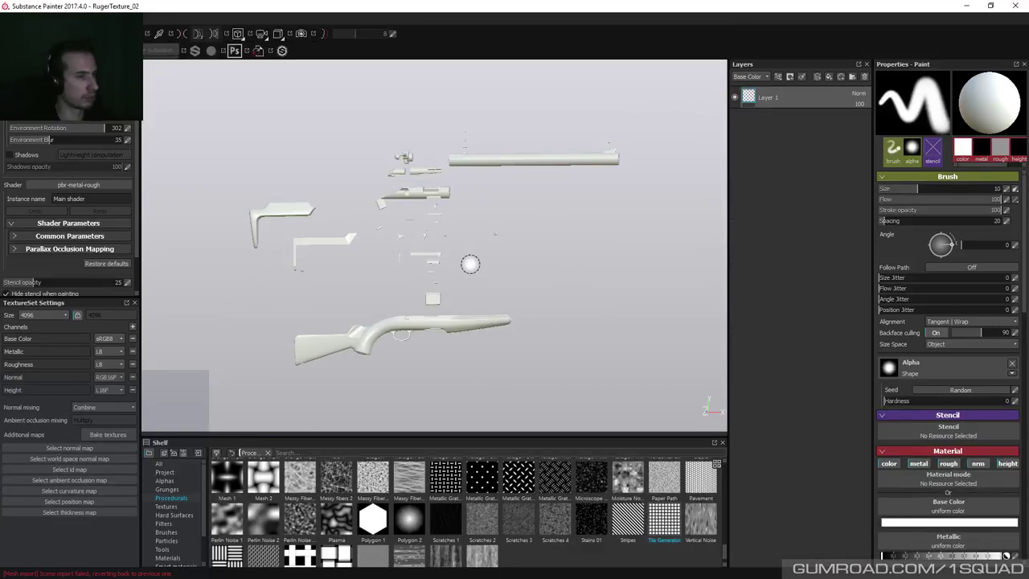
Turn on symmetry and orbit the rifle to an edge-on view of the symmetry plane.
{"action": "left_click_drag", "start_coordinate": [514, 269], "coordinate": [418, 328], "text": "alt"}
{"action": "left_click", "coordinate": [186, 37]}
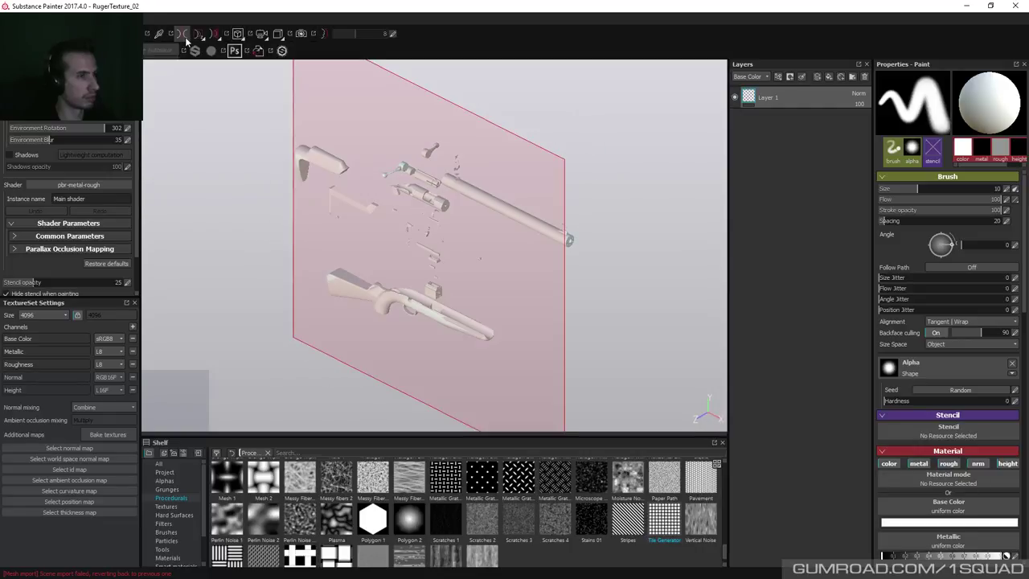
{"action": "left_click_drag", "start_coordinate": [492, 147], "coordinate": [453, 230], "text": "alt"}
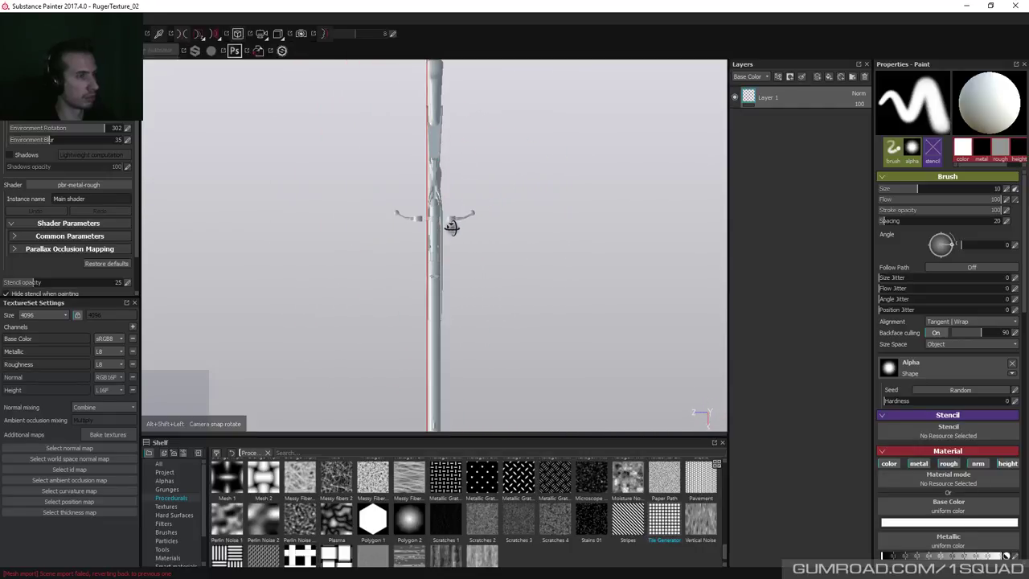
{"action": "mouse_move", "coordinate": [476, 236]}
{"action": "middle_mouse_down", "text": "alt"}
{"action": "mouse_move", "coordinate": [462, 159]}
{"action": "mouse_move", "coordinate": [437, 193]}
{"action": "middle_mouse_up", "text": "alt"}
{"action": "scroll", "coordinate": [450, 128], "scroll_direction": "up", "scroll_amount": 2}
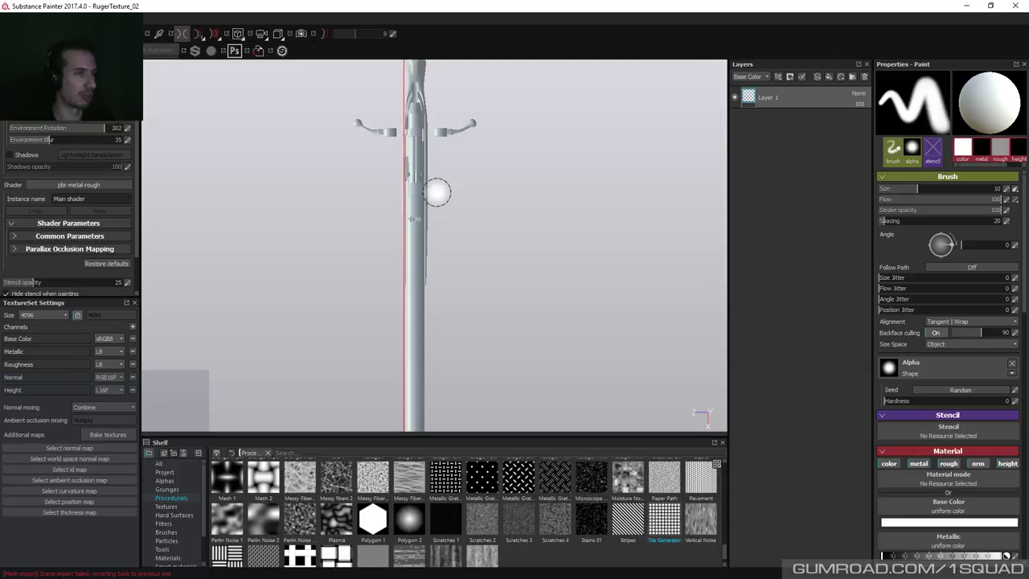
{"action": "left_click_drag", "start_coordinate": [432, 172], "coordinate": [450, 140], "text": "alt"}
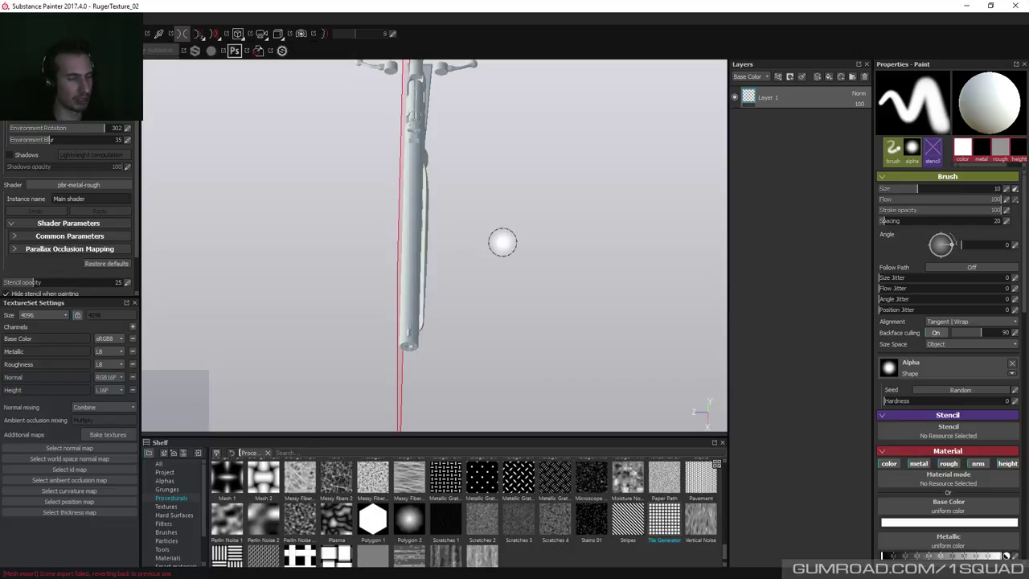
{"action": "left_click_drag", "start_coordinate": [471, 243], "coordinate": [493, 221], "text": "alt"}
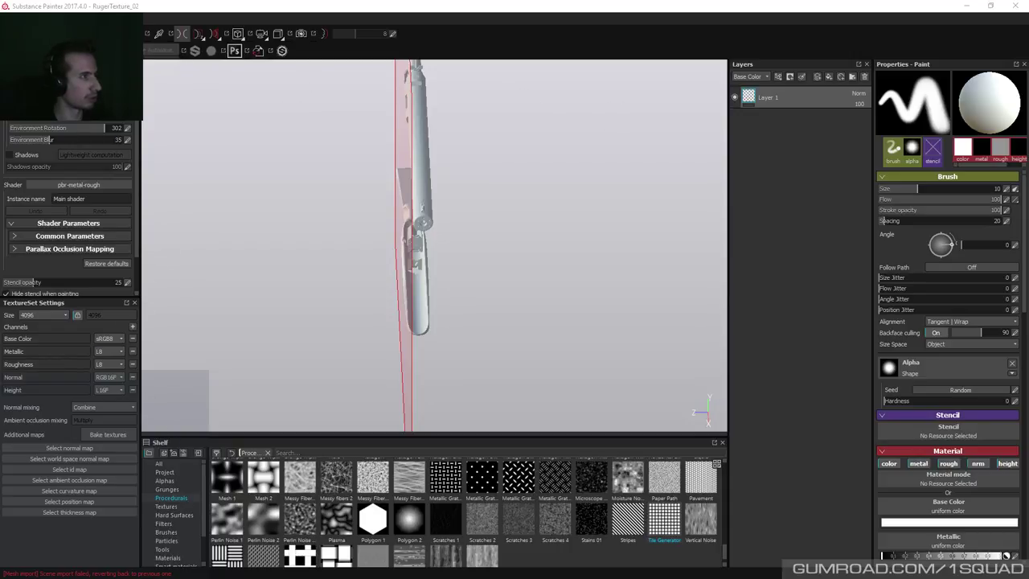
Open the TextureSet List with Solo enabled and isolate Material.002, after briefly soloing Material.004.
{"action": "key", "text": "alt+w"}
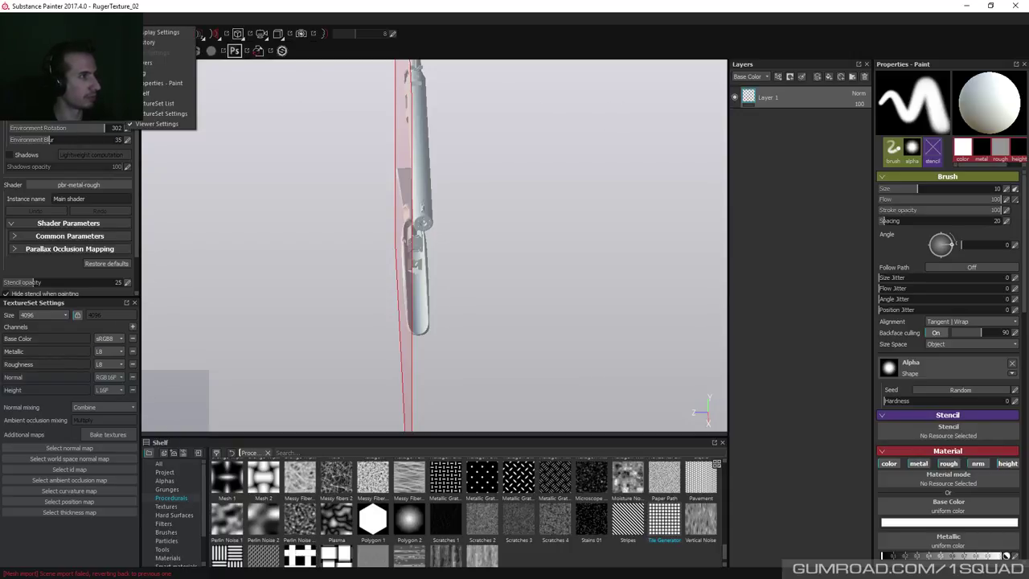
{"action": "left_click", "coordinate": [157, 103]}
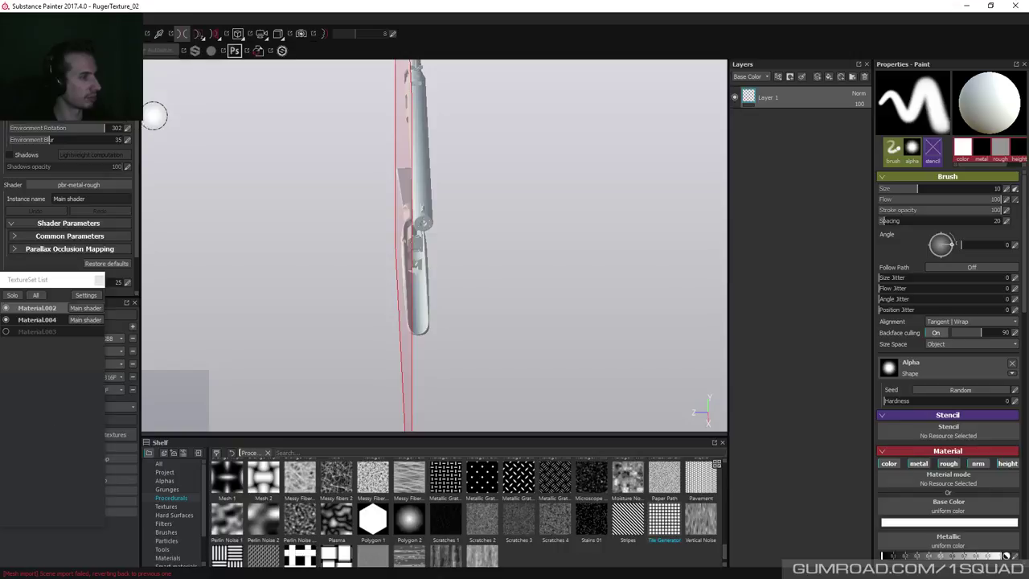
{"action": "left_click", "coordinate": [36, 320]}
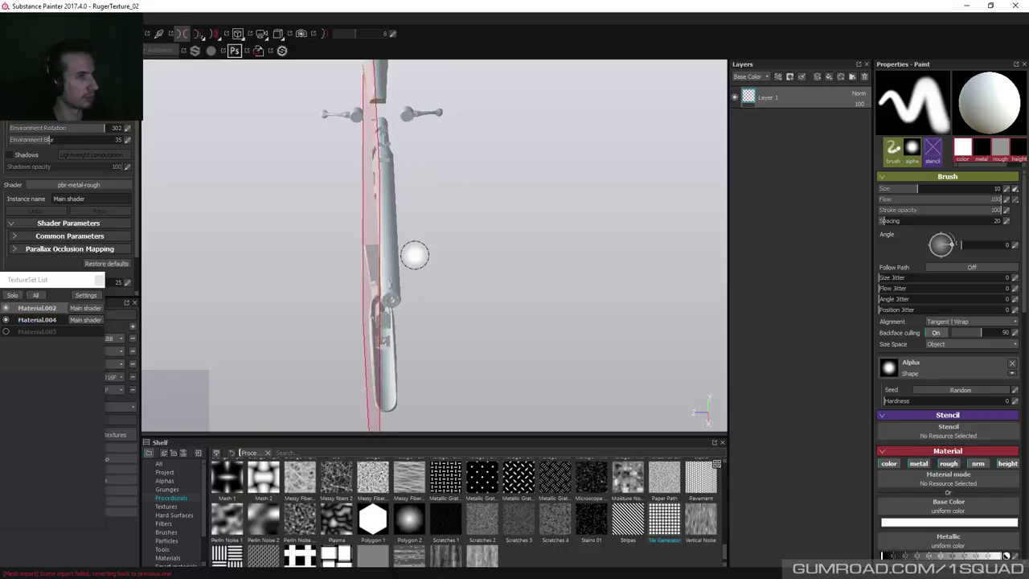
{"action": "left_click", "coordinate": [7, 322]}
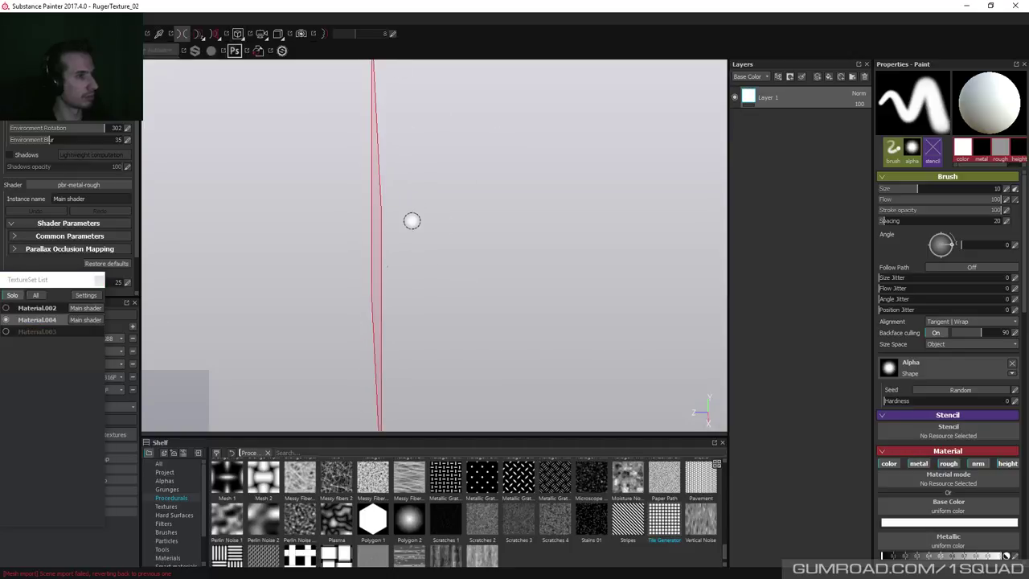
{"action": "left_click_drag", "start_coordinate": [410, 220], "coordinate": [402, 285], "text": "alt"}
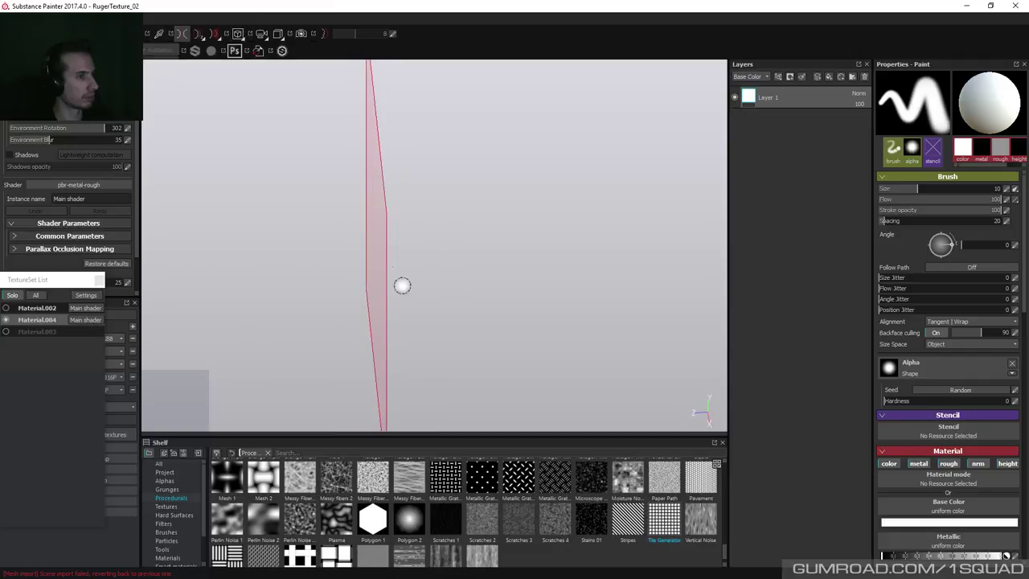
{"action": "left_click", "coordinate": [36, 310]}
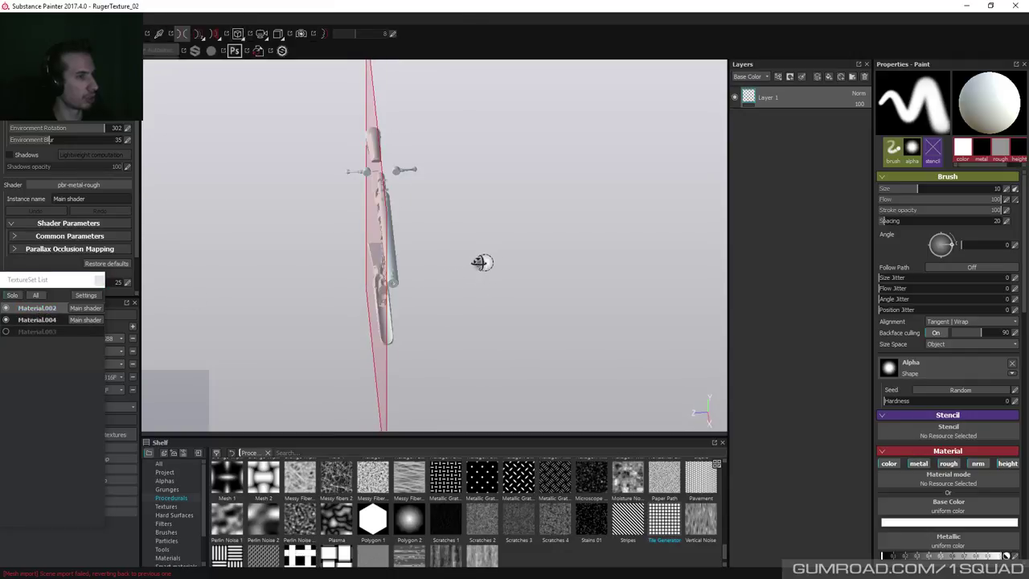
{"action": "left_click_drag", "start_coordinate": [480, 262], "coordinate": [474, 177], "text": "alt"}
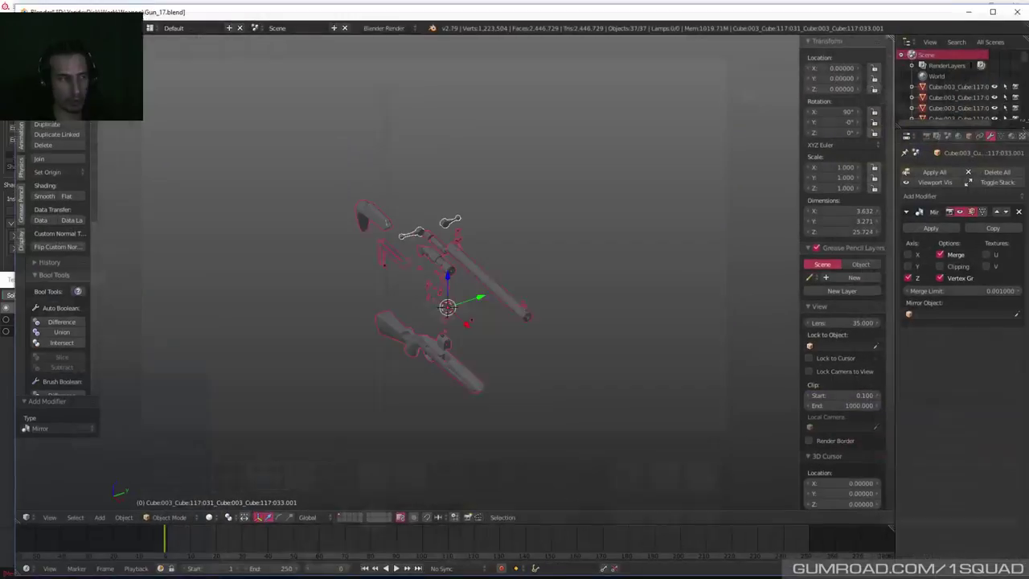
Give the first small barrel part Material.003, then check which material the barrel uses.
{"action": "scroll", "coordinate": [563, 287], "scroll_direction": "up", "scroll_amount": 6}
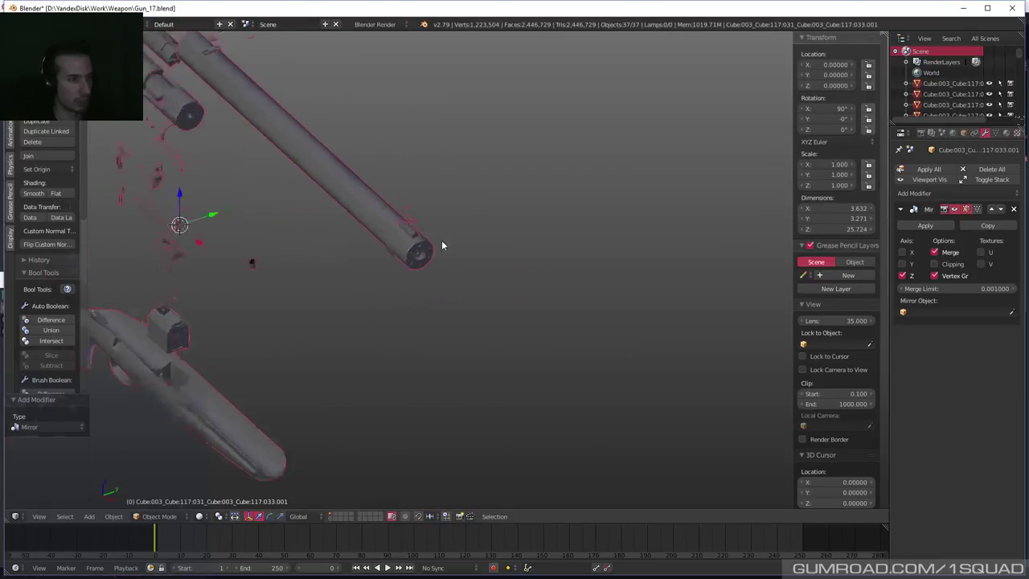
{"action": "right_click", "coordinate": [388, 183]}
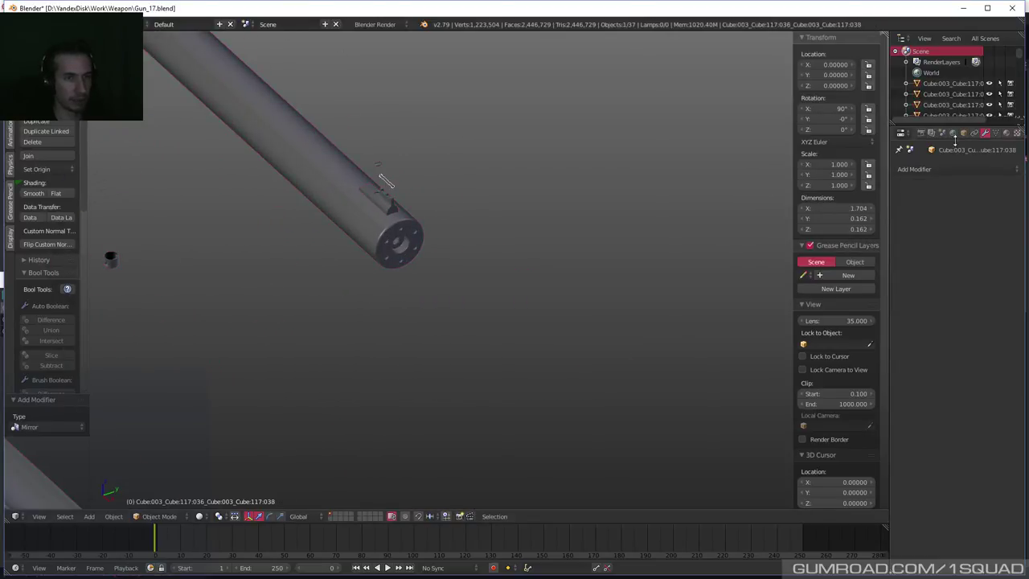
{"action": "left_click", "coordinate": [1005, 133]}
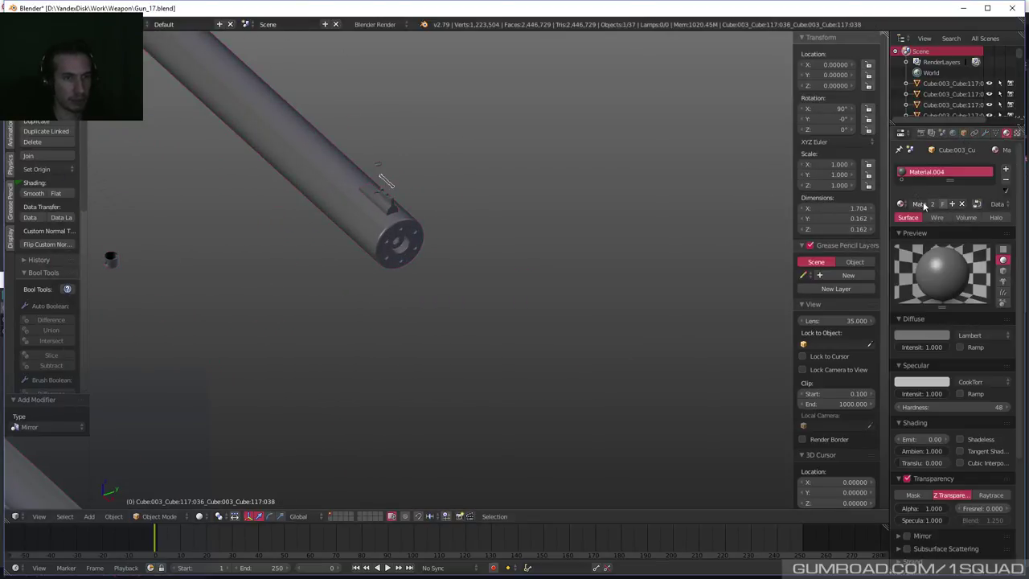
{"action": "left_click", "coordinate": [902, 204]}
{"action": "left_click", "coordinate": [804, 250]}
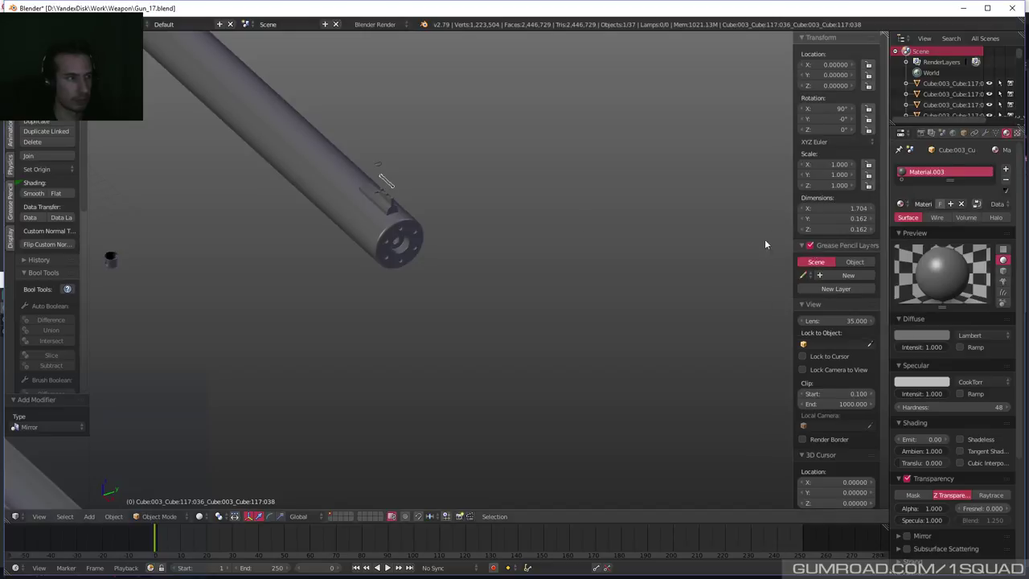
{"action": "right_click", "coordinate": [361, 231]}
{"action": "left_click", "coordinate": [902, 204]}
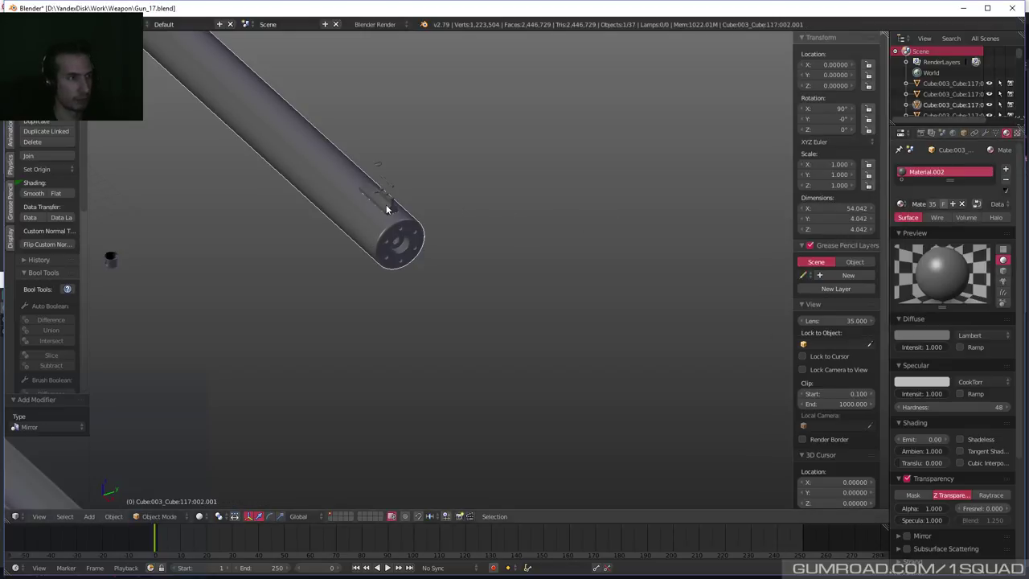
Assign the barrel's Material.002 to both small parts at the barrel's end.
{"action": "right_click", "coordinate": [386, 210]}
{"action": "left_click", "coordinate": [901, 204]}
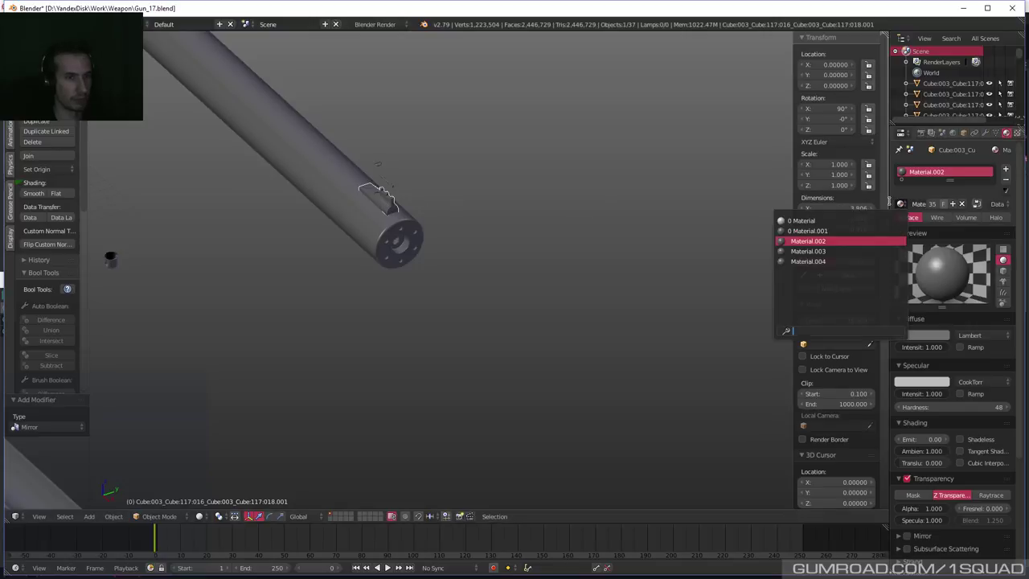
{"action": "left_click", "coordinate": [900, 204]}
{"action": "left_click", "coordinate": [884, 240]}
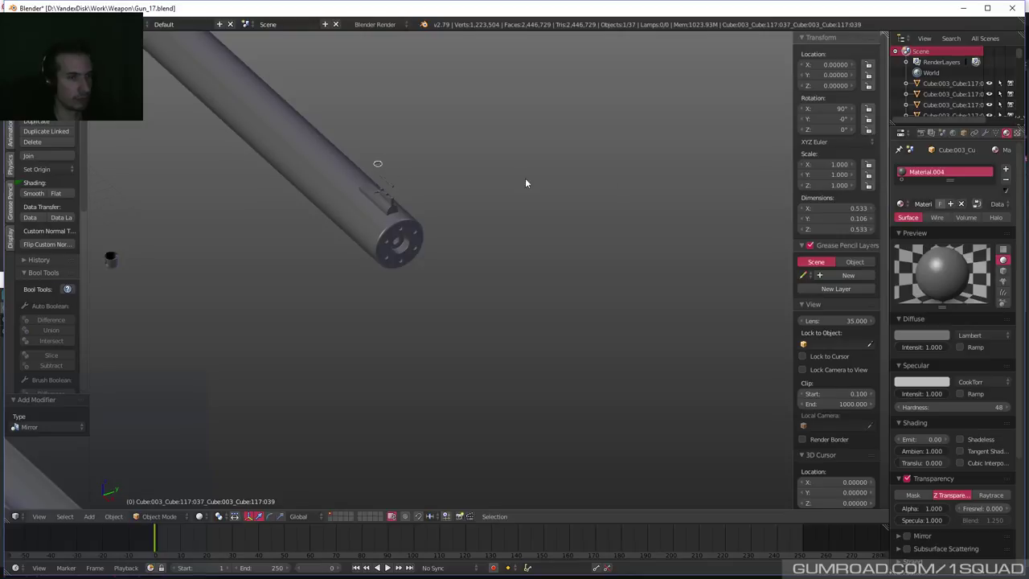
{"action": "left_click", "coordinate": [901, 204]}
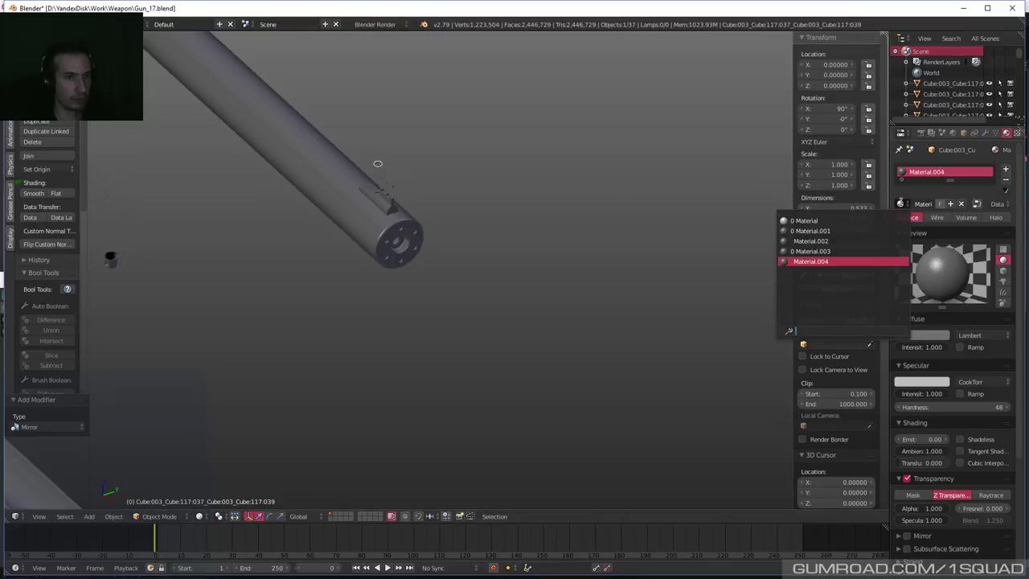
{"action": "left_click", "coordinate": [831, 241]}
{"action": "scroll", "coordinate": [358, 189], "scroll_direction": "down", "scroll_amount": 6}
Box-select all rifle parts and apply their location and scale.
{"action": "key", "text": "KP_0"}
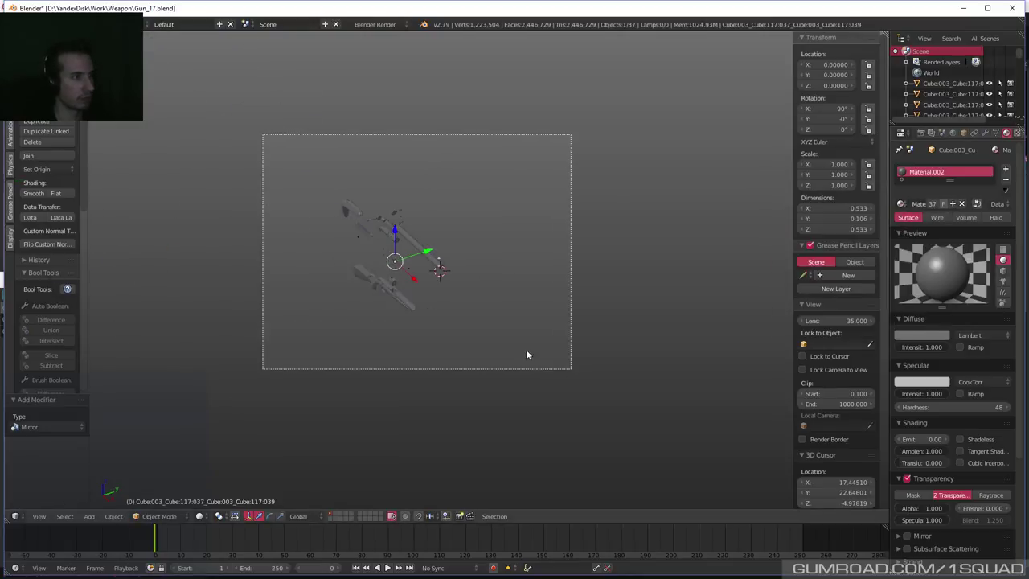
{"action": "key", "text": "a"}
{"action": "left_click", "coordinate": [30, 24]}
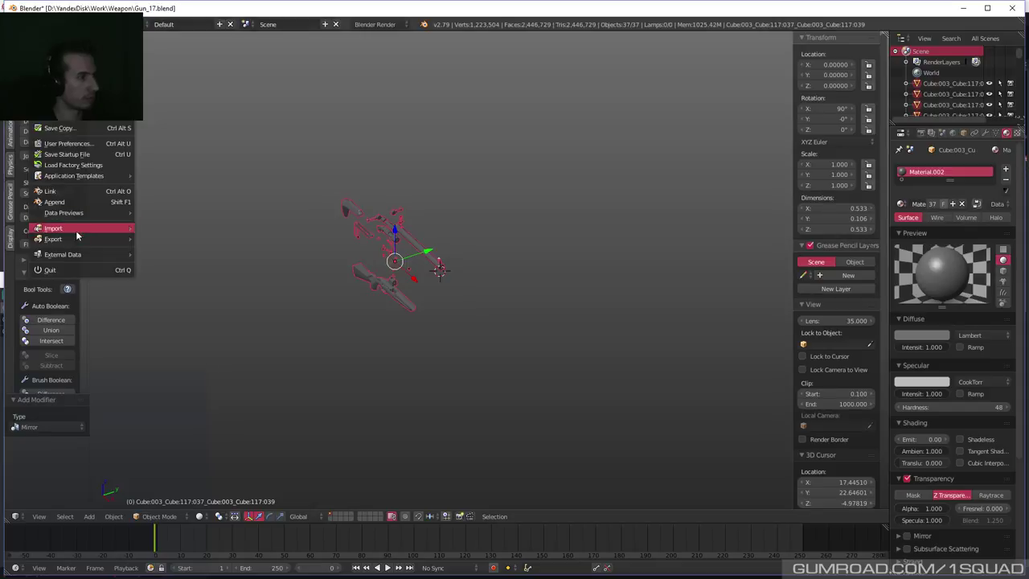
{"action": "mouse_move", "coordinate": [76, 238]}
{"action": "key", "text": "a"}
{"action": "key", "text": "b"}
{"action": "left_click_drag", "start_coordinate": [293, 180], "coordinate": [492, 349]}
{"action": "key", "text": "ctrl+a"}
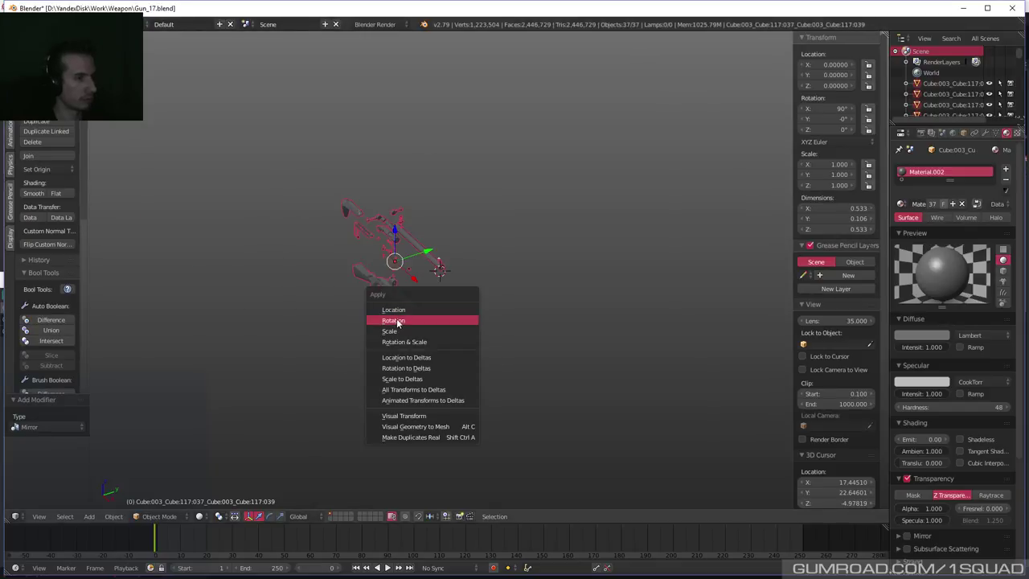
{"action": "left_click", "coordinate": [398, 312]}
{"action": "key", "text": "ctrl+a"}
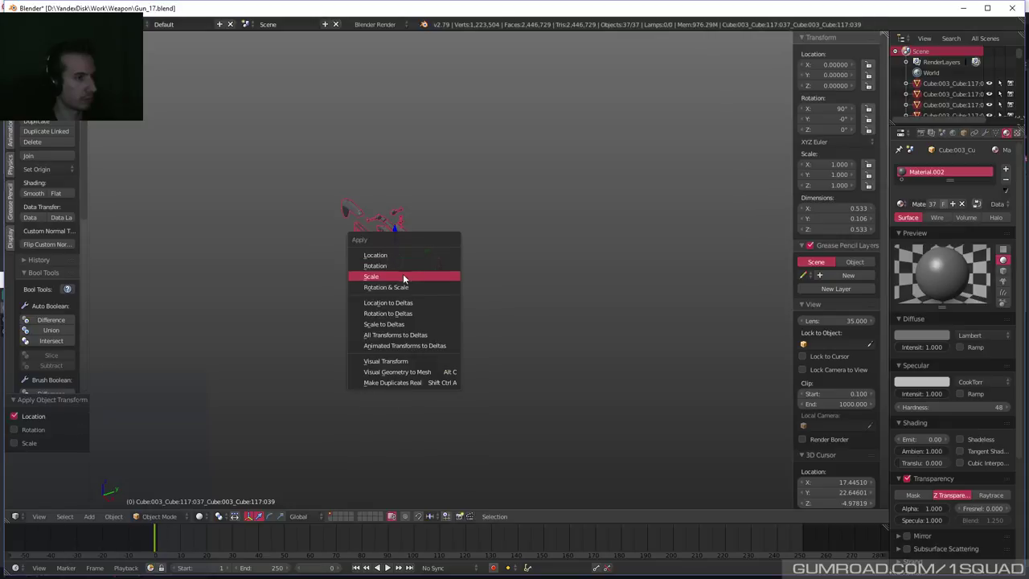
{"action": "left_click", "coordinate": [397, 275]}
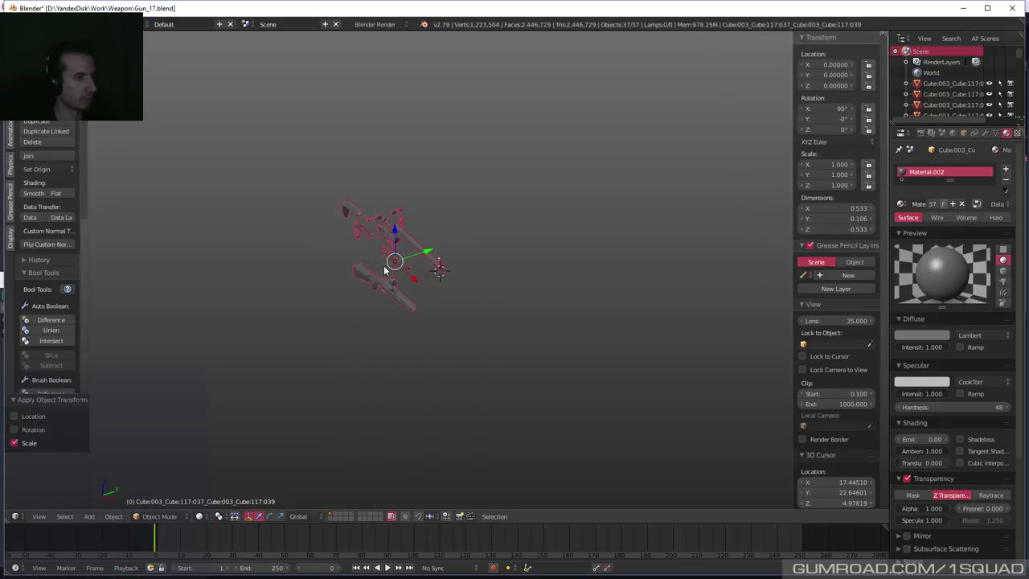
Export the rifle as FBX, overwriting RugerTexture.fbx.
{"action": "left_click", "coordinate": [34, 24]}
{"action": "mouse_move", "coordinate": [71, 240]}
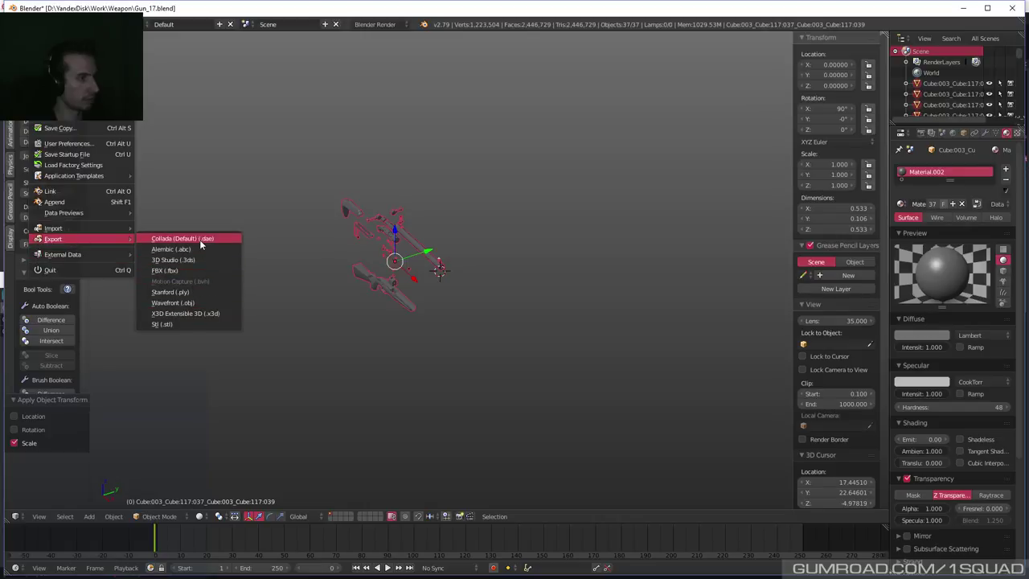
{"action": "left_click", "coordinate": [173, 270]}
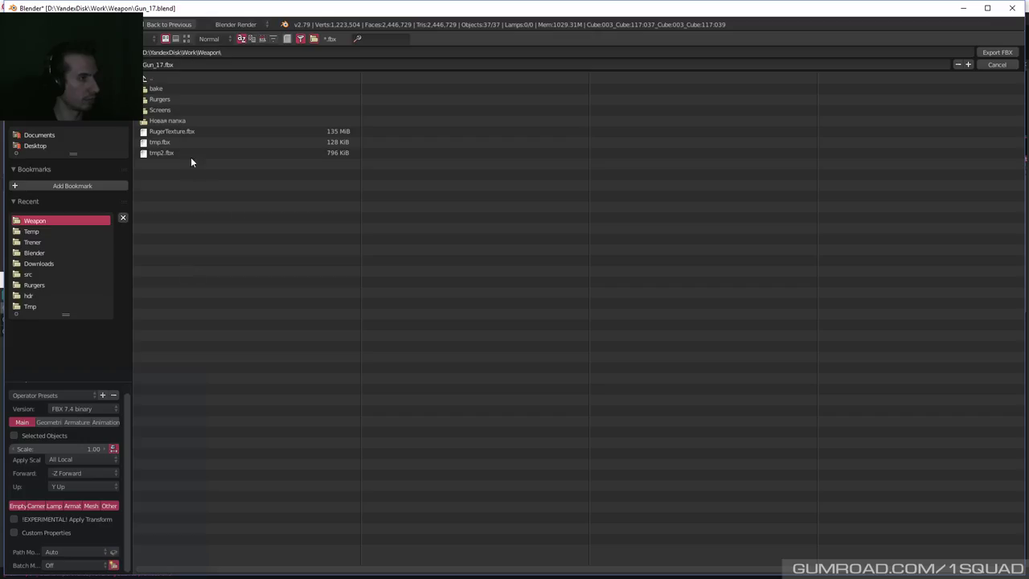
{"action": "left_click", "coordinate": [174, 131]}
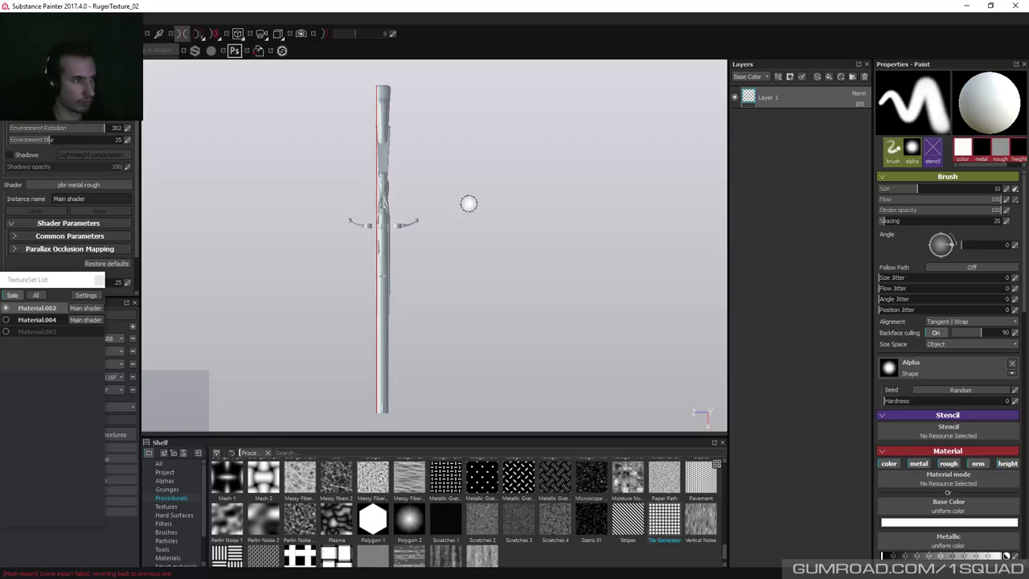
{"action": "mouse_move", "coordinate": [468, 202]}
{"action": "left_mouse_down", "text": "alt"}
{"action": "mouse_move", "coordinate": [590, 138]}
{"action": "mouse_move", "coordinate": [378, 213]}
{"action": "mouse_move", "coordinate": [403, 111]}
{"action": "left_mouse_up", "text": "alt"}
{"action": "left_click_drag", "start_coordinate": [597, 241], "coordinate": [560, 238], "text": "alt"}
Reopen RugerTexture_02.spp from recent projects, discarding unsaved changes.
{"action": "key", "text": "alt+f"}
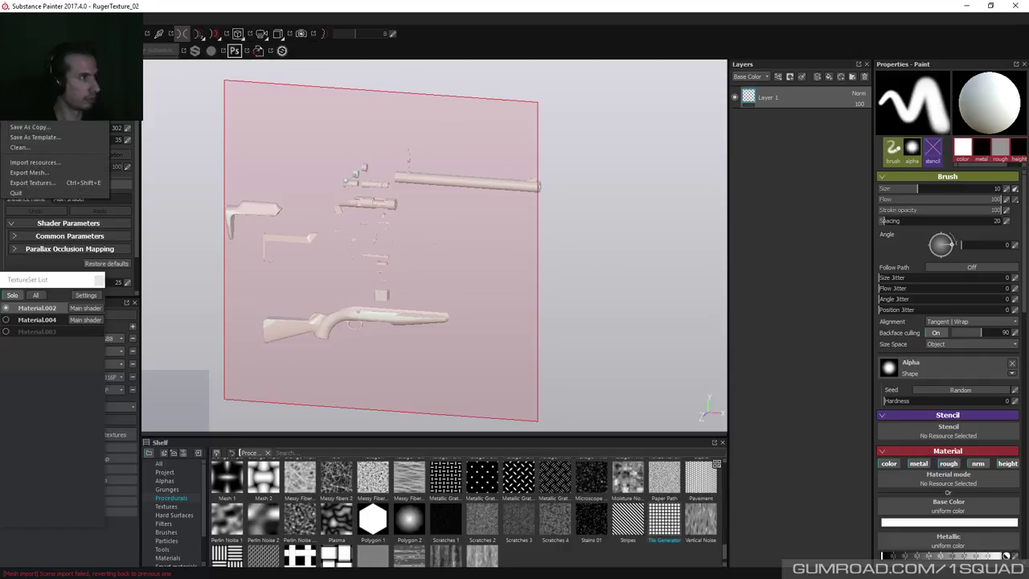
{"action": "mouse_move", "coordinate": [89, 52]}
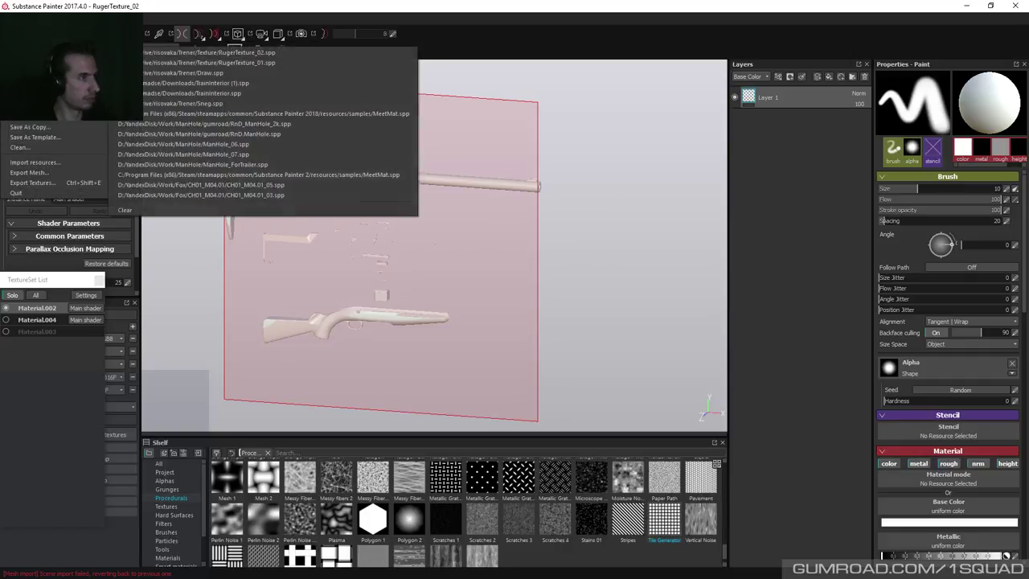
{"action": "left_click", "coordinate": [216, 53]}
{"action": "left_click", "coordinate": [484, 311]}
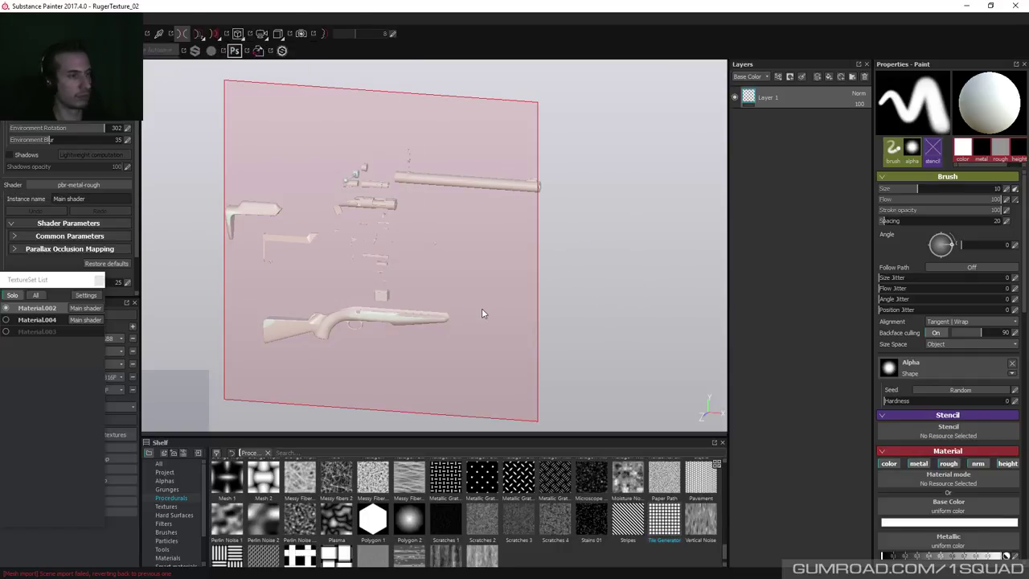
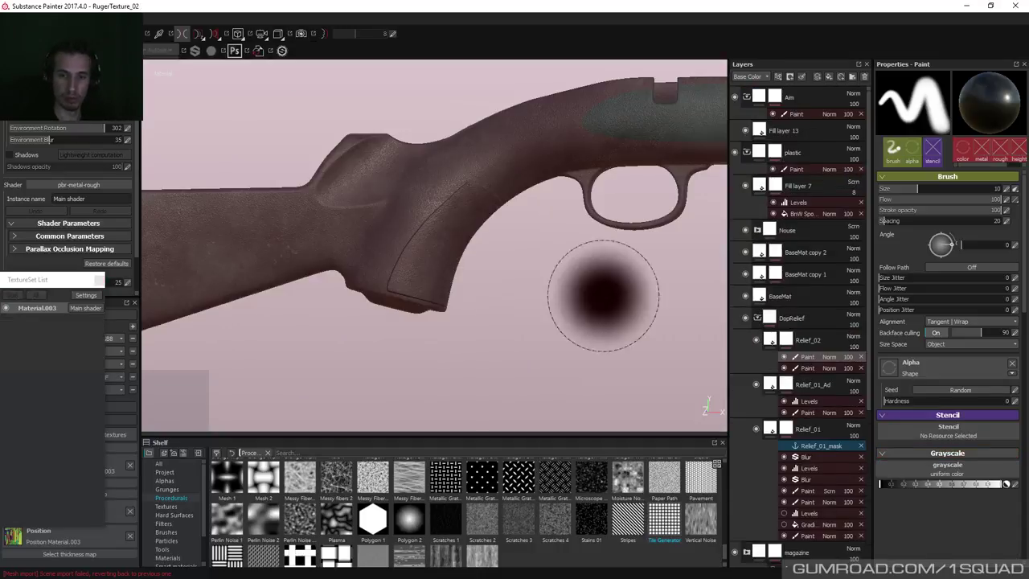
Zoom in on the grip and reduce the brush size for fine grooves.
{"action": "left_click_drag", "start_coordinate": [436, 172], "coordinate": [537, 229], "text": "alt"}
{"action": "right_click_drag", "start_coordinate": [537, 229], "coordinate": [555, 345], "text": "alt"}
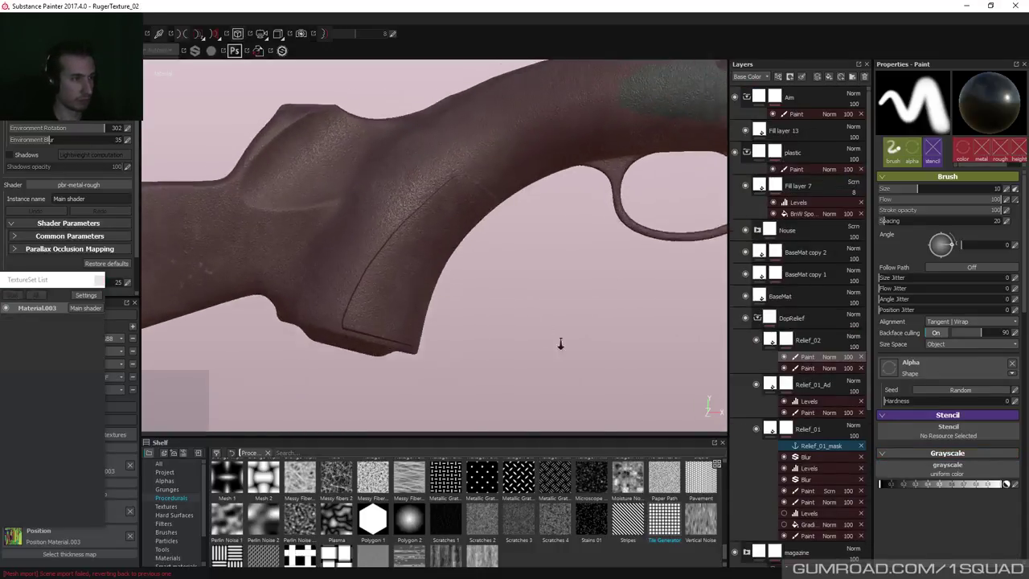
{"action": "right_click_drag", "start_coordinate": [563, 230], "coordinate": [504, 257], "text": "alt"}
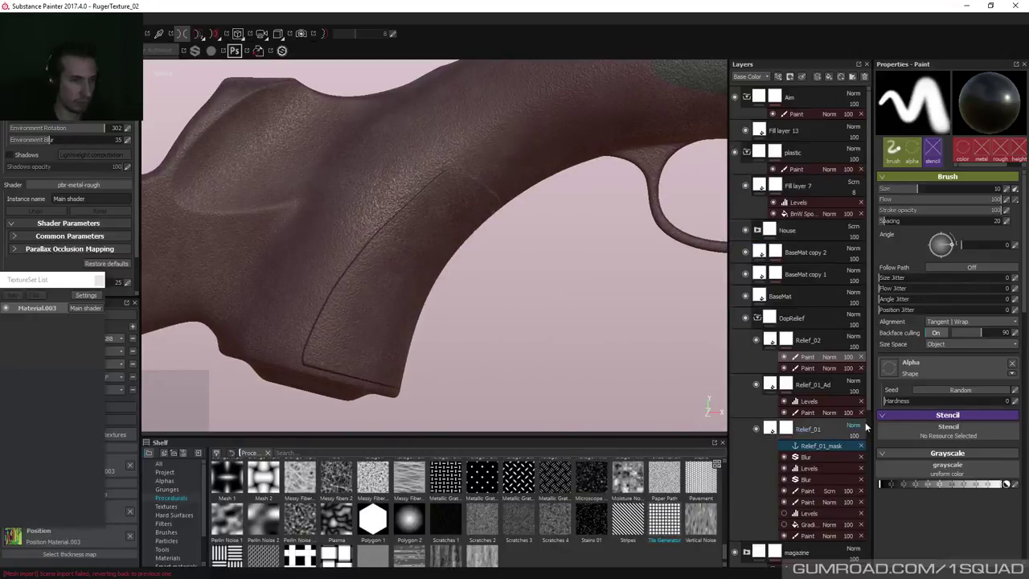
{"action": "key", "text": "bracketleft"}
{"action": "key", "text": "bracketleft"}
{"action": "key", "text": "bracketleft"}
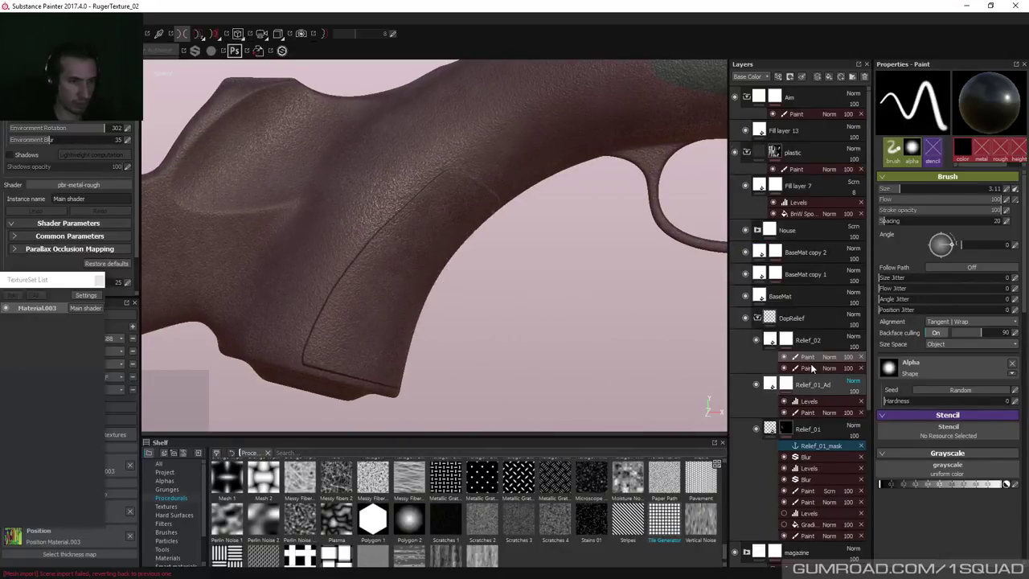
{"action": "key", "text": "bracketleft"}
{"action": "key", "text": "bracketleft"}
{"action": "key", "text": "bracketleft"}
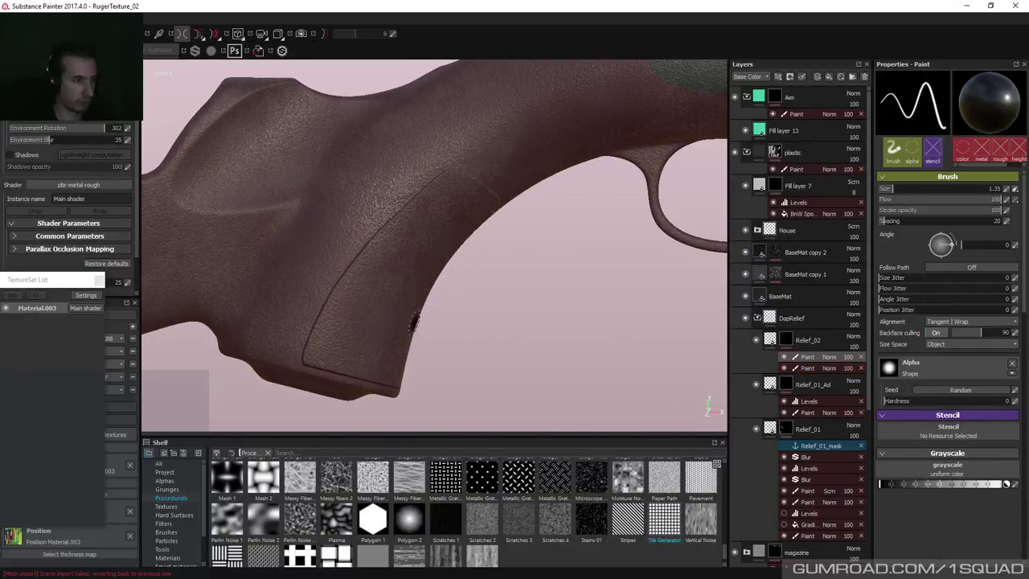
{"action": "key", "text": "bracketleft"}
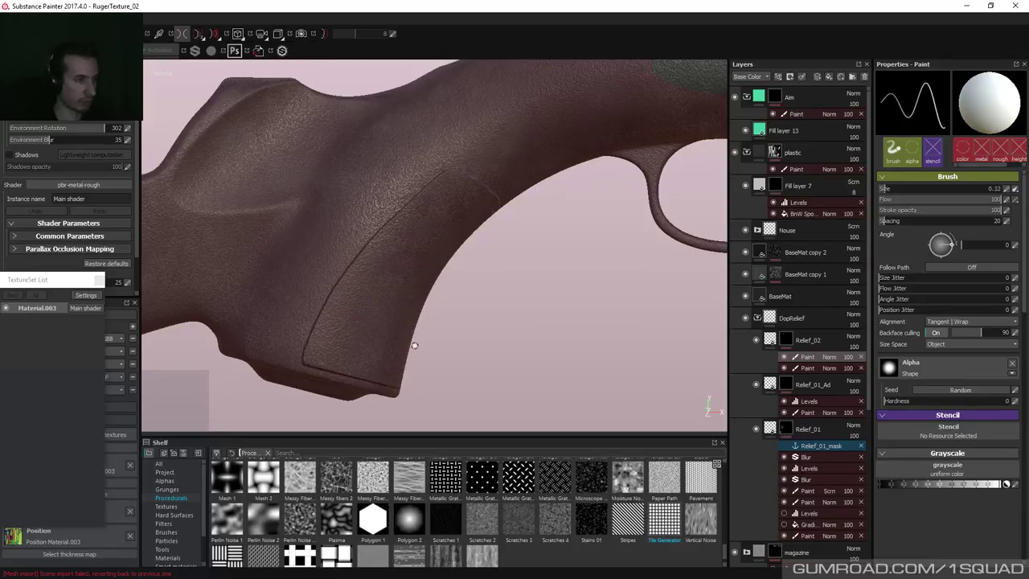
{"action": "key", "text": "bracketright"}
{"action": "key", "text": "bracketright"}
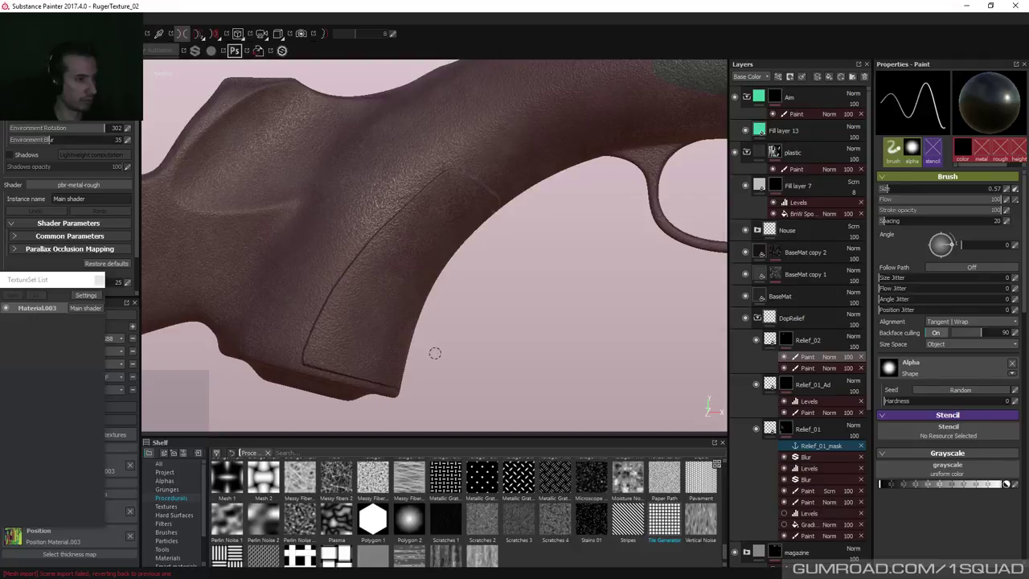
Paint three straight parallel groove lines across the grip with Shift+click.
{"action": "key", "text": "shift"}
{"action": "left_click", "coordinate": [370, 290]}
{"action": "left_click", "coordinate": [450, 313], "text": "shift"}
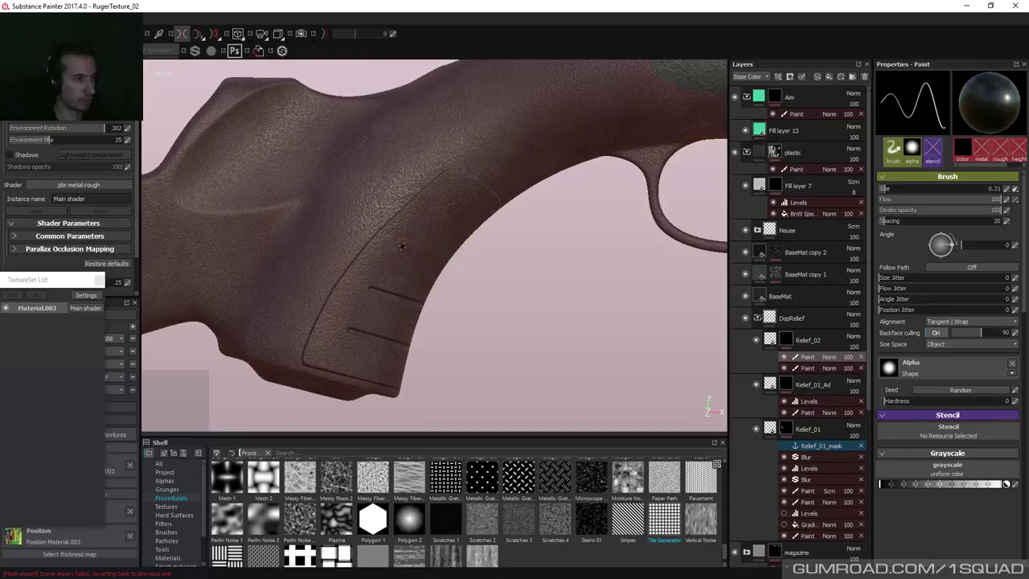
{"action": "left_click", "coordinate": [492, 274], "text": "shift"}
{"action": "mouse_move", "coordinate": [503, 277]}
{"action": "right_mouse_down", "text": "alt"}
{"action": "mouse_move", "coordinate": [466, 195]}
{"action": "mouse_move", "coordinate": [473, 158]}
{"action": "mouse_move", "coordinate": [459, 119]}
{"action": "mouse_move", "coordinate": [462, 129]}
{"action": "right_mouse_up", "text": "alt"}
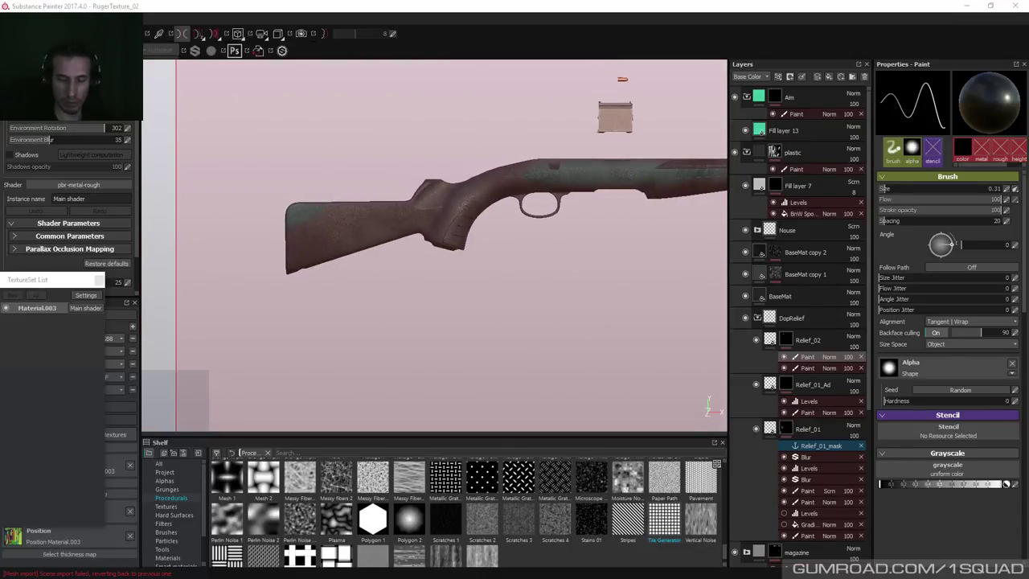
Switch to Blender and back, then orbit to a top-down view of the rifle parts.
{"action": "key", "text": "alt+Tab"}
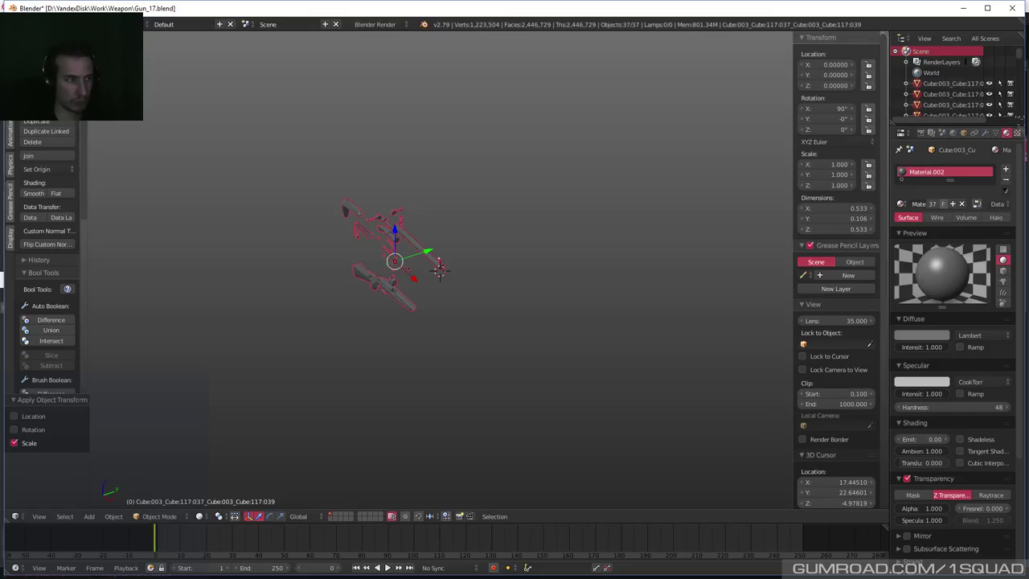
{"action": "key", "text": "alt+Tab"}
{"action": "left_click_drag", "start_coordinate": [394, 194], "coordinate": [221, 286], "text": "alt"}
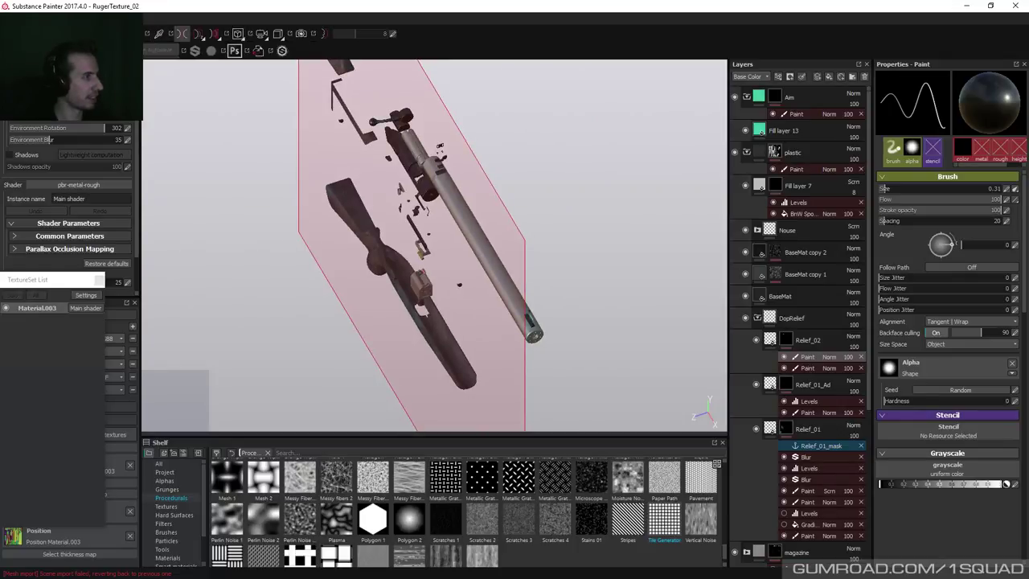
In Project Configuration, pick GunTexture2.obj as mesh and enable per-fragment tangent space.
{"action": "key", "text": "ctrl+alt+p"}
{"action": "left_click", "coordinate": [616, 259]}
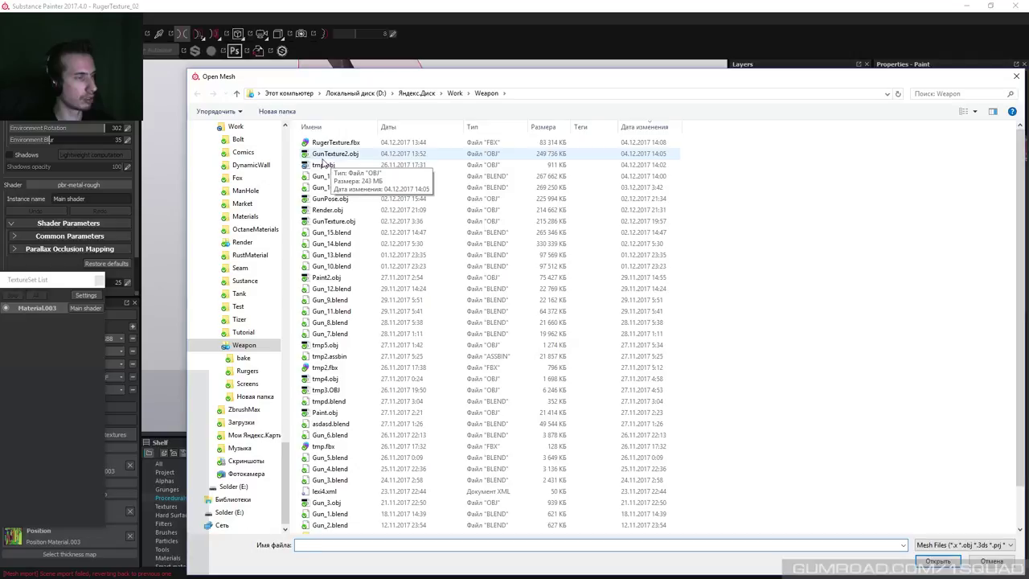
{"action": "double_click", "coordinate": [324, 154]}
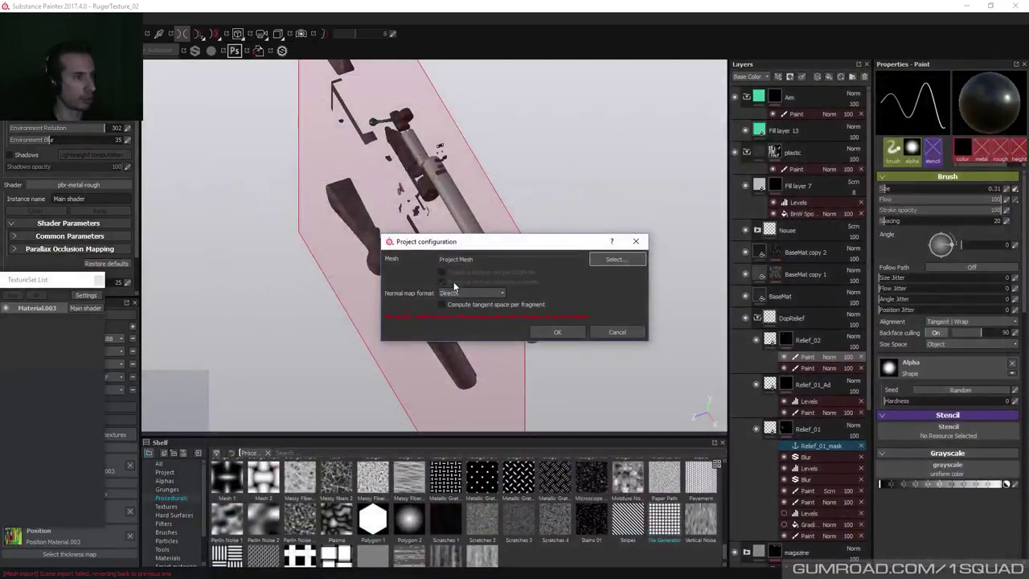
{"action": "left_click_drag", "start_coordinate": [520, 245], "coordinate": [496, 221]}
{"action": "left_click", "coordinate": [418, 280]}
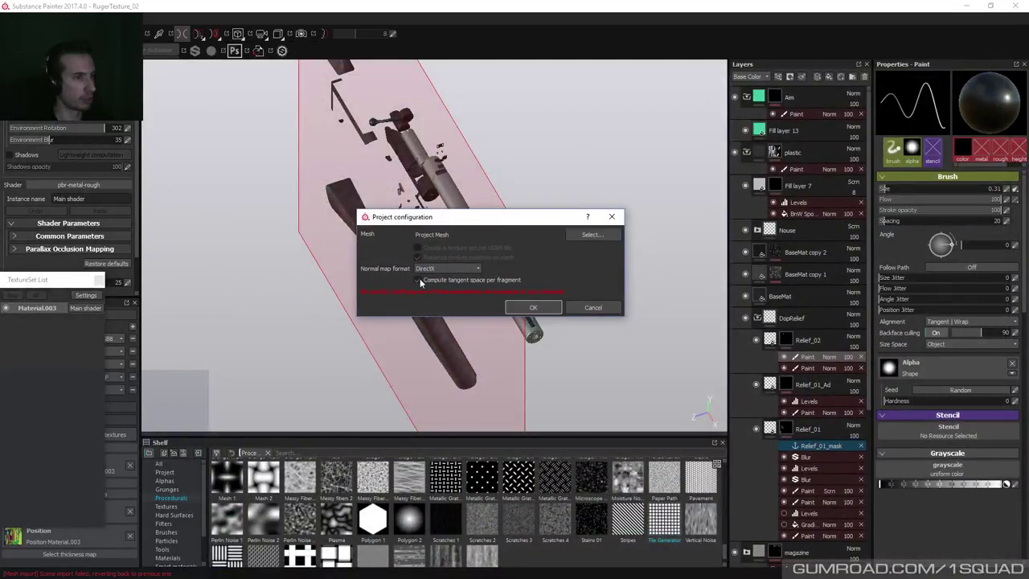
Switch the mesh to RugerTexture.fbx, confirm, and open the Log to read the error.
{"action": "left_click", "coordinate": [592, 234]}
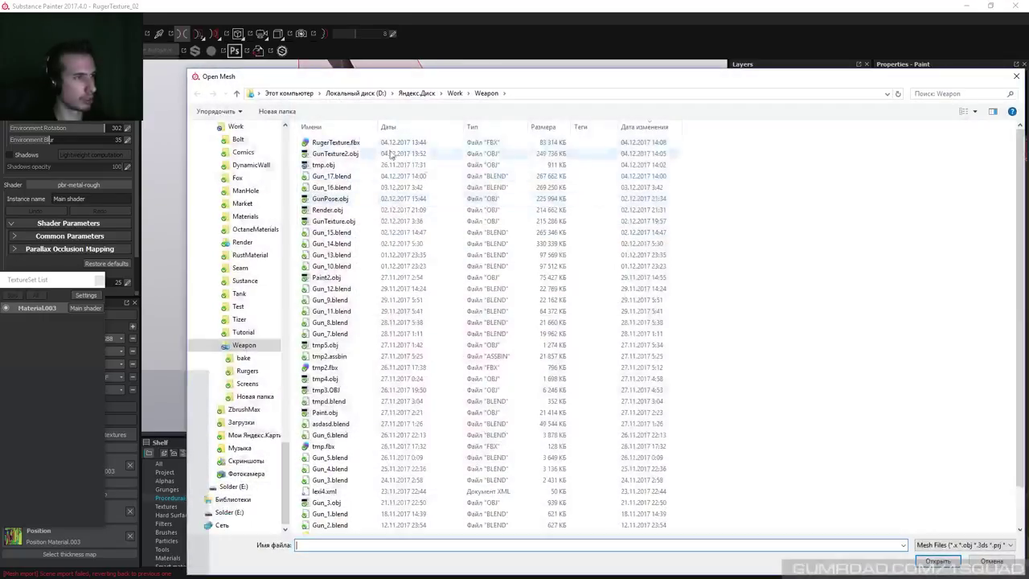
{"action": "double_click", "coordinate": [336, 143]}
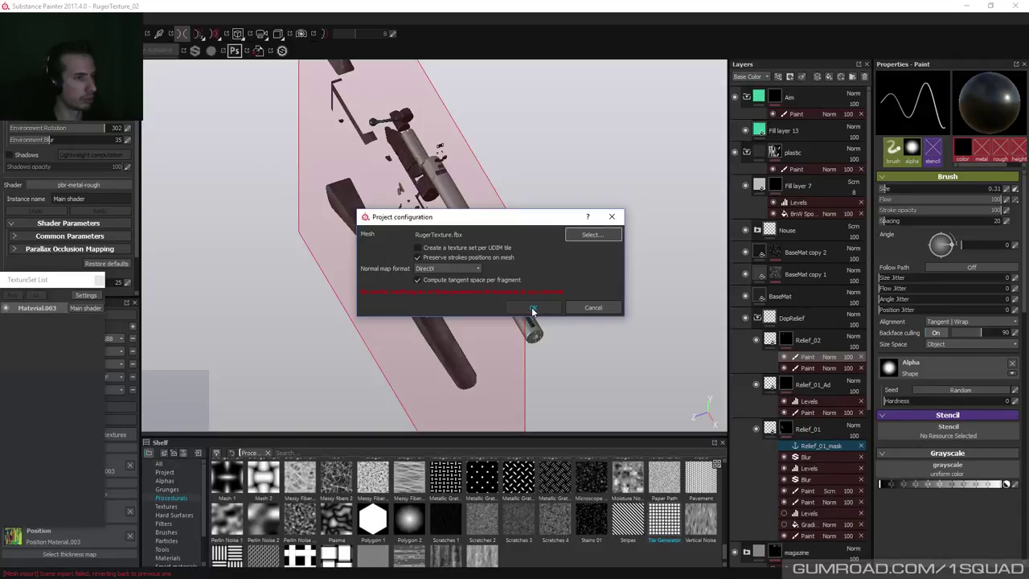
{"action": "left_click", "coordinate": [532, 308]}
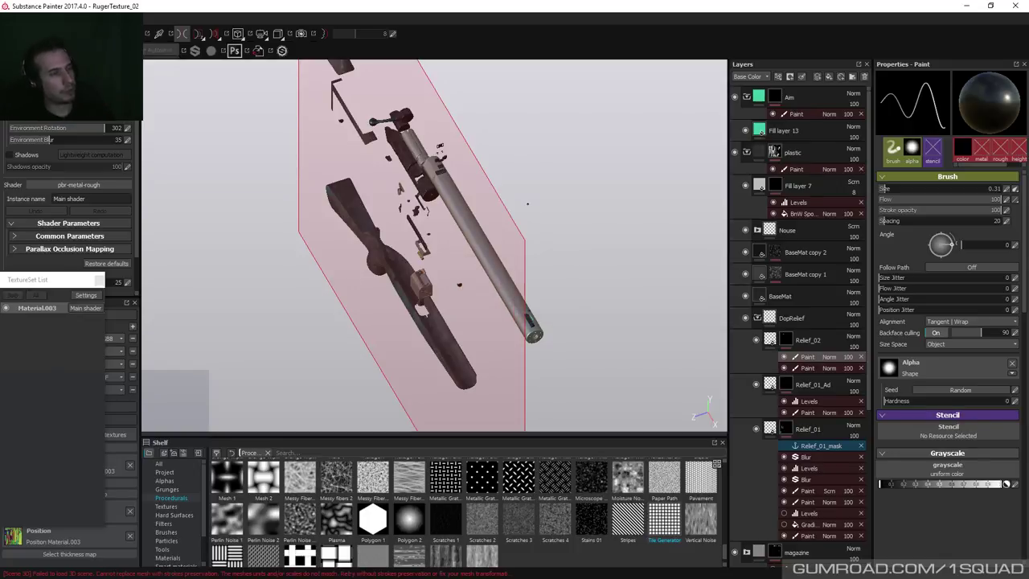
{"action": "left_click_drag", "start_coordinate": [592, 156], "coordinate": [551, 152], "text": "alt"}
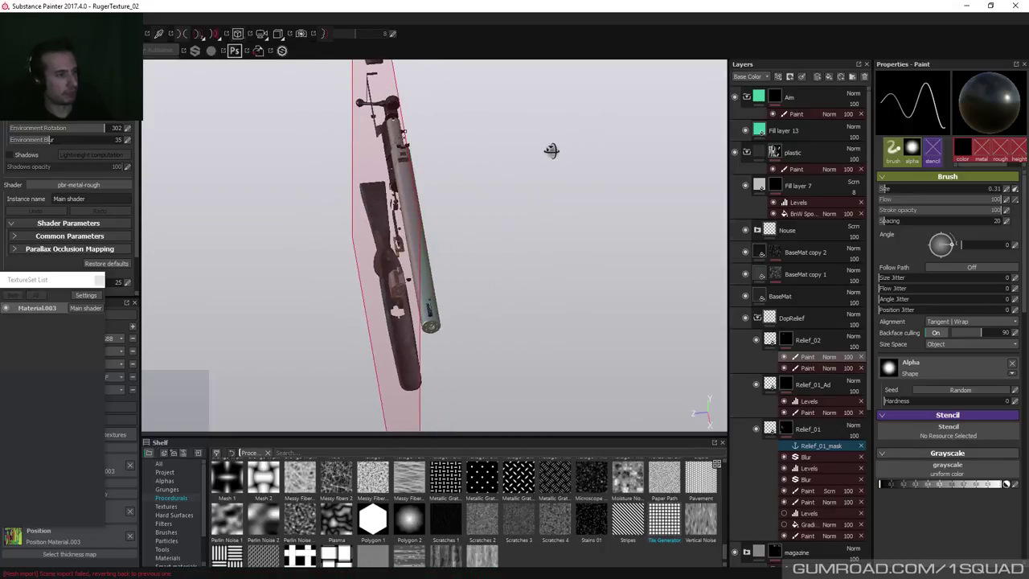
{"action": "left_click", "coordinate": [149, 573]}
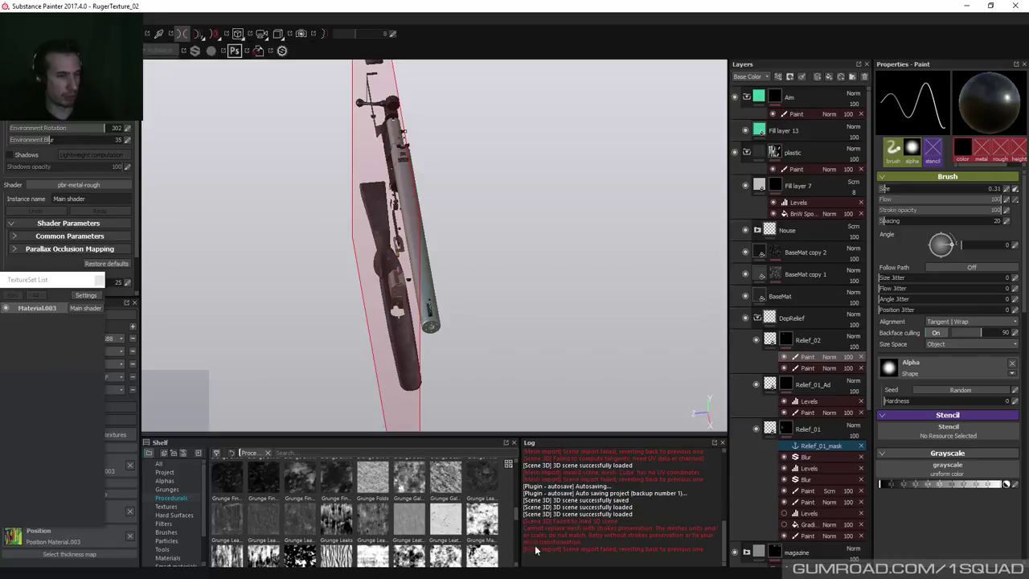
Reload RugerTexture.fbx with Preserve strokes positions off and per-fragment tangent space on.
{"action": "left_click_drag", "start_coordinate": [474, 321], "coordinate": [329, 227], "text": "alt"}
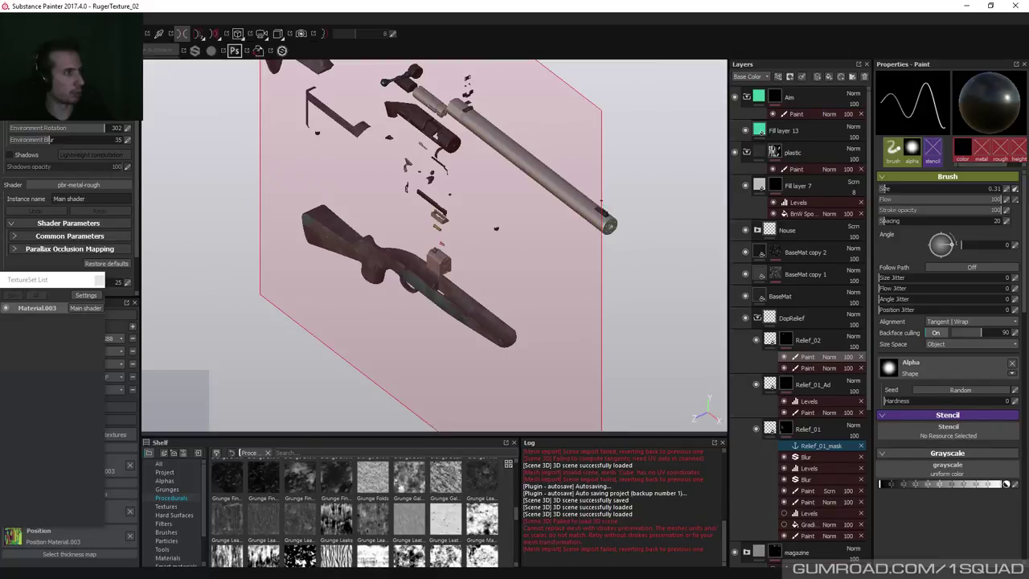
{"action": "key", "text": "ctrl+alt+shift+p"}
{"action": "left_click", "coordinate": [619, 259]}
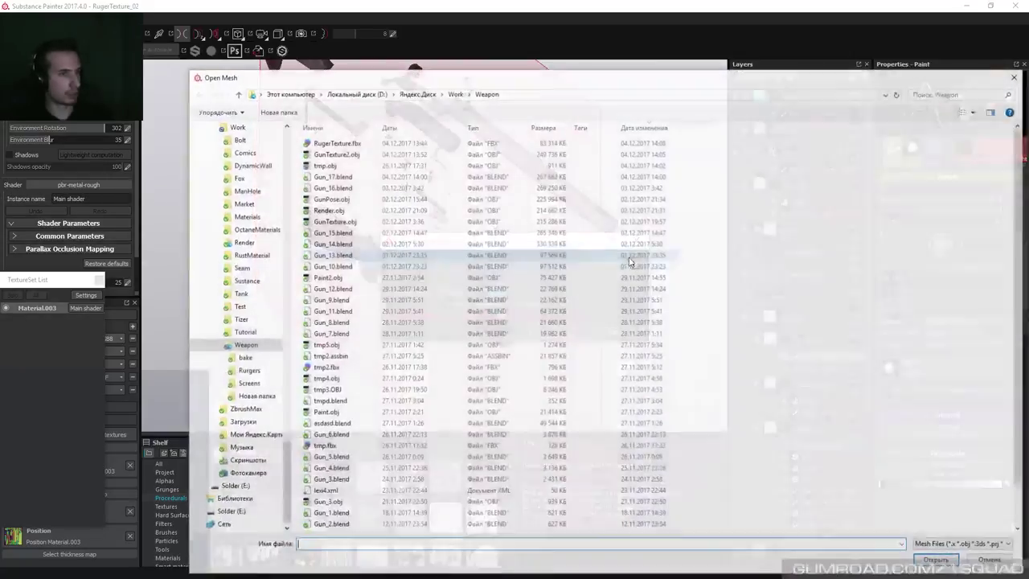
{"action": "double_click", "coordinate": [343, 143]}
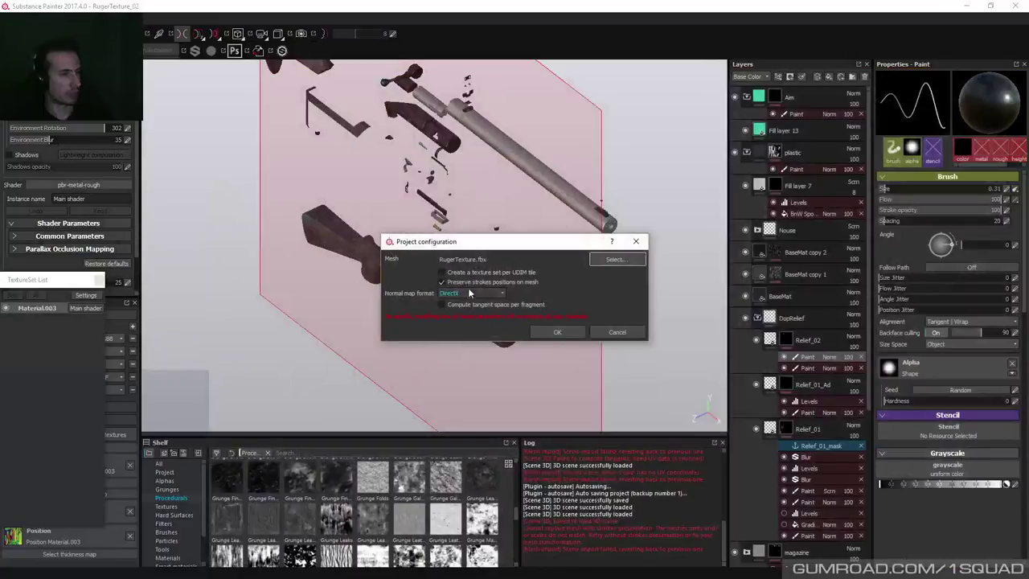
{"action": "left_click", "coordinate": [441, 282]}
{"action": "left_click", "coordinate": [442, 303]}
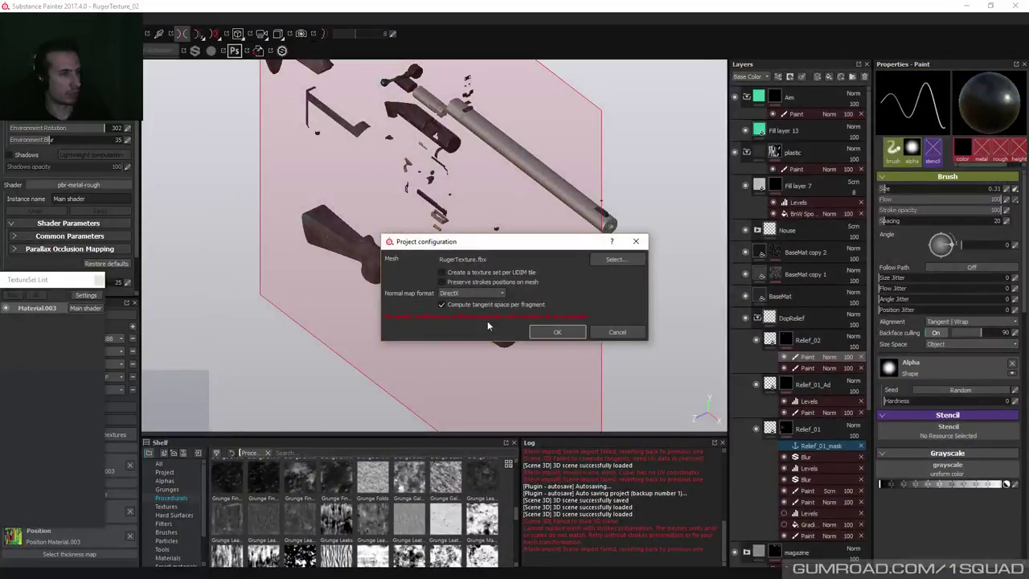
{"action": "left_click", "coordinate": [557, 332]}
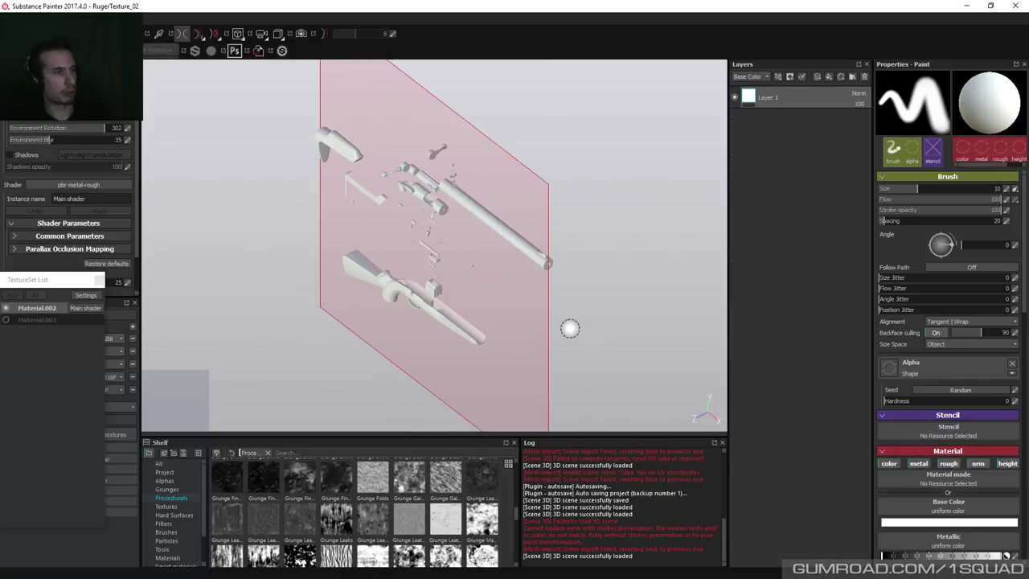
Orbit around the untextured reloaded rifle from several angles, then switch to Blender.
{"action": "left_click_drag", "start_coordinate": [570, 332], "coordinate": [421, 282], "text": "alt"}
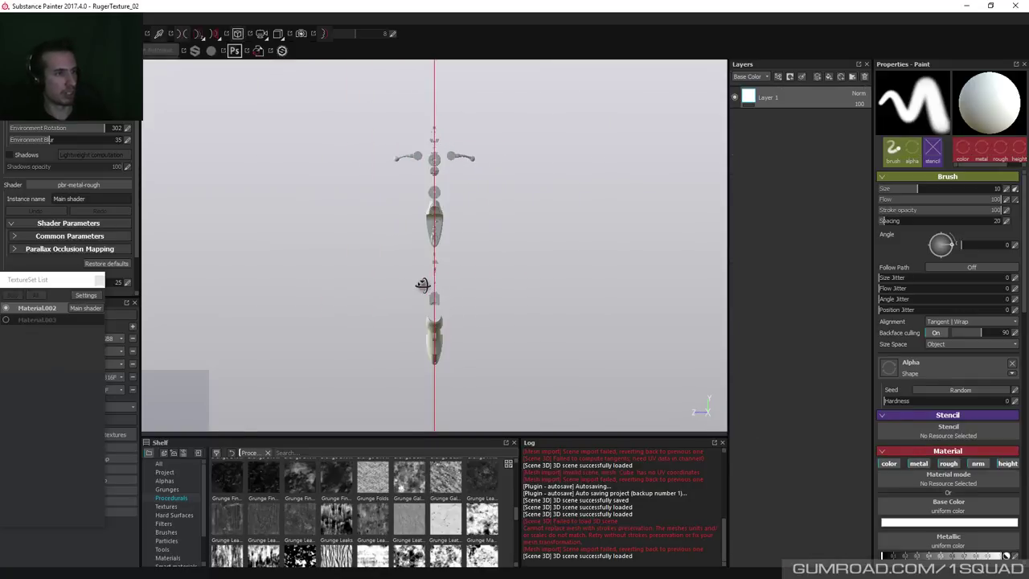
{"action": "left_click_drag", "start_coordinate": [543, 283], "coordinate": [528, 328], "text": "alt"}
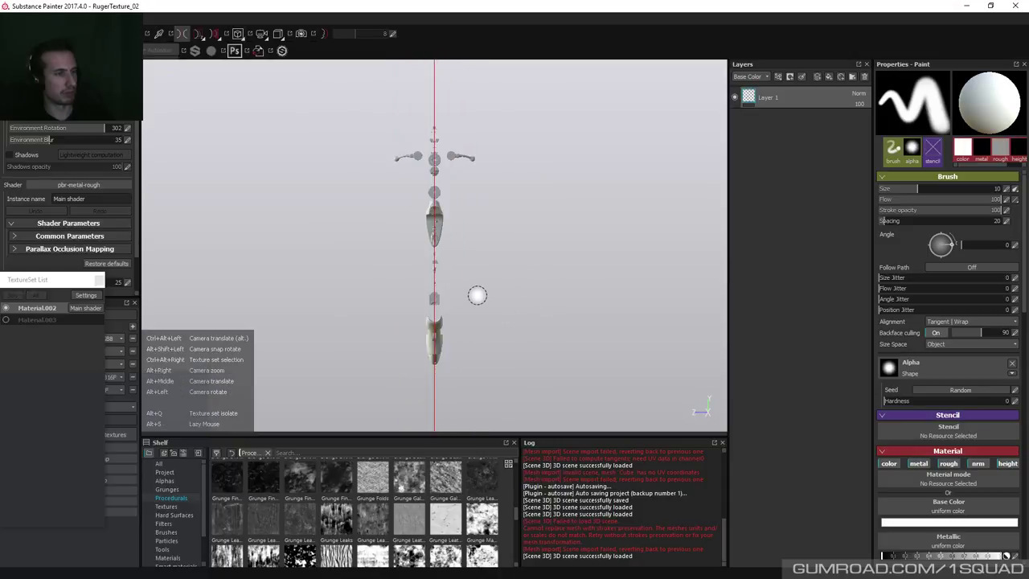
{"action": "left_click_drag", "start_coordinate": [478, 295], "coordinate": [492, 328], "text": "alt"}
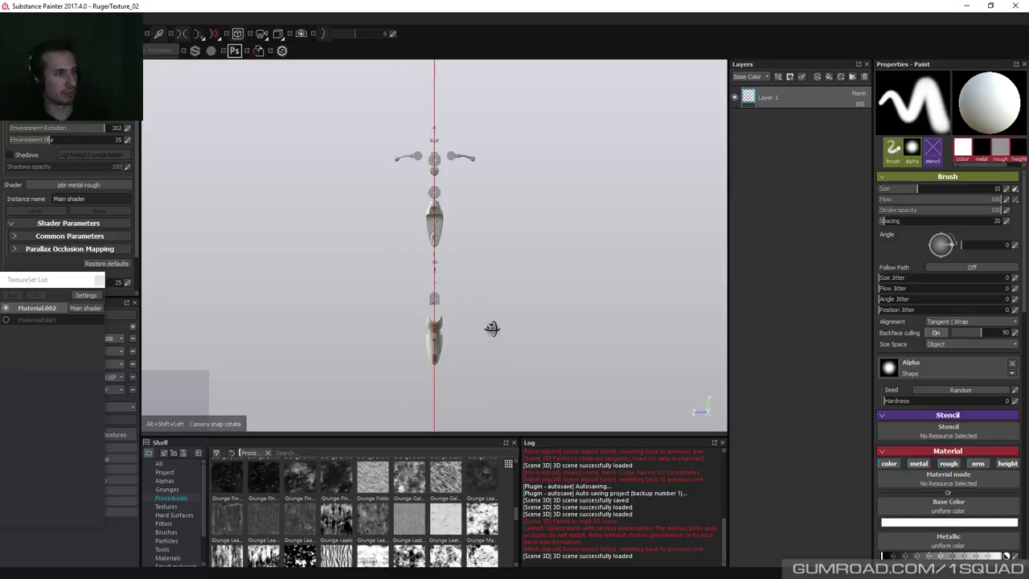
{"action": "left_click_drag", "start_coordinate": [445, 394], "coordinate": [517, 294], "text": "alt"}
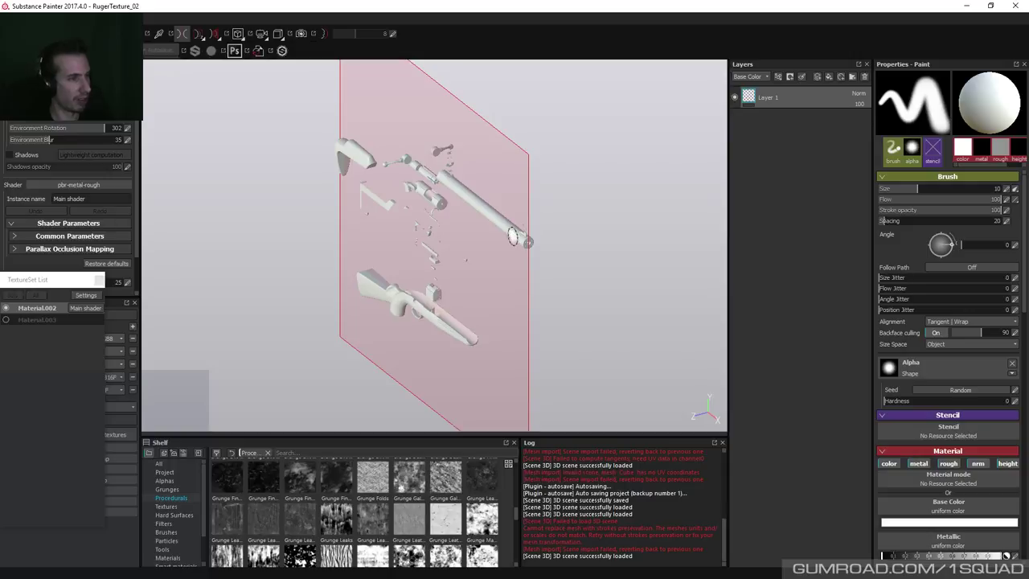
{"action": "key", "text": "alt+Tab"}
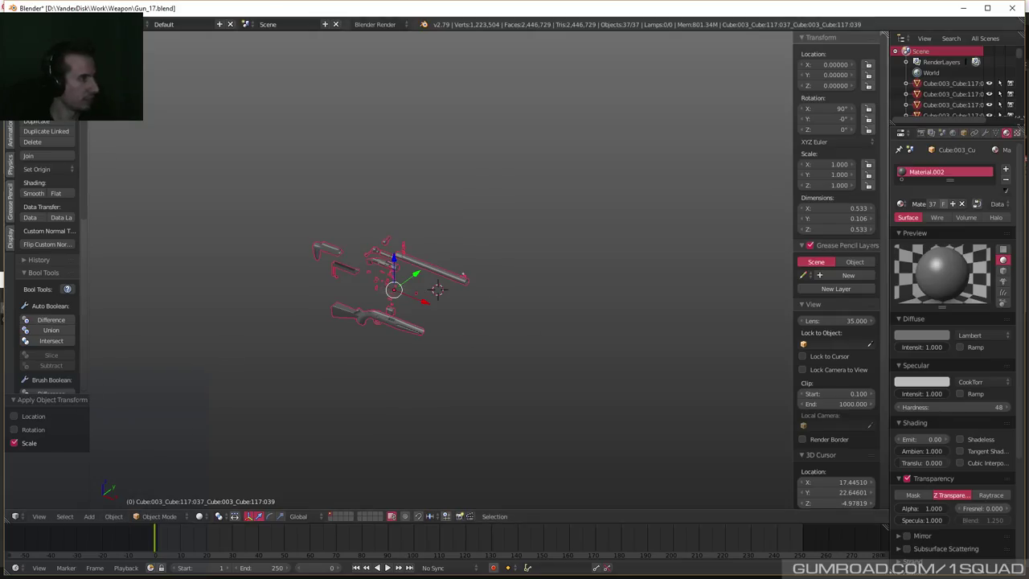
Choose File > Export > FBX (.fbx) in Blender.
{"action": "left_click", "coordinate": [36, 24]}
{"action": "mouse_move", "coordinate": [83, 239]}
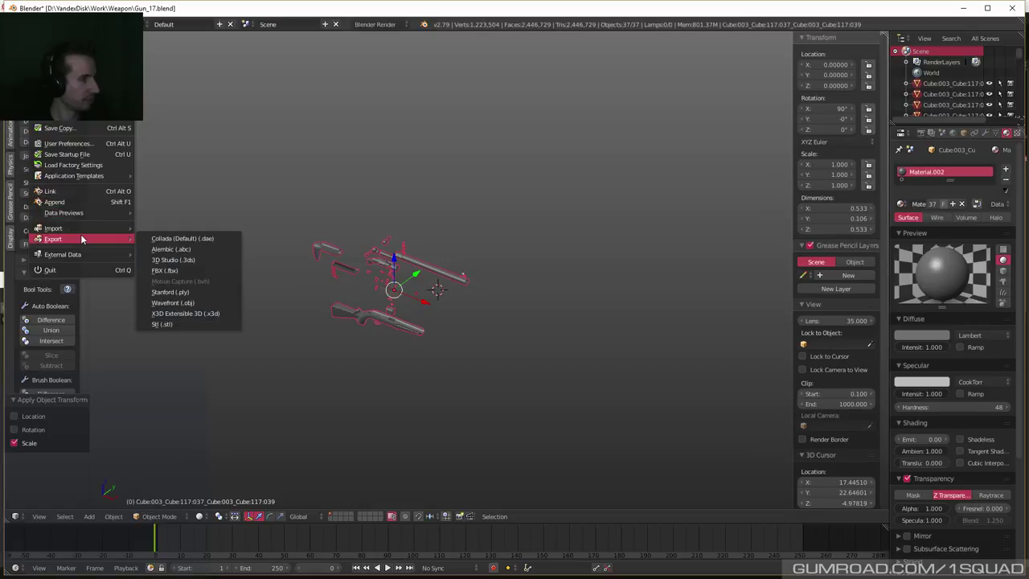
{"action": "left_click", "coordinate": [182, 271]}
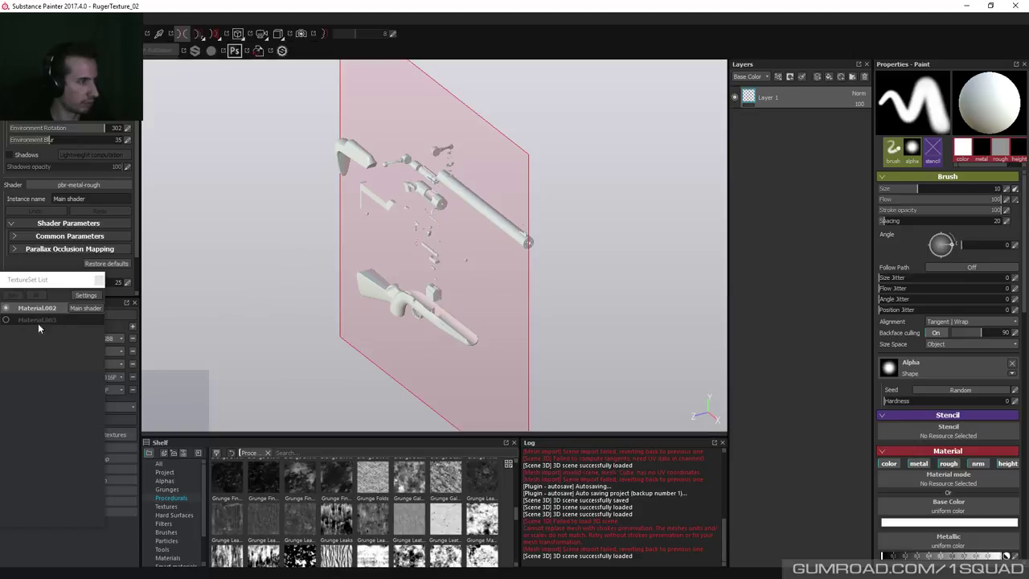
Import shader parameters and create a new shader instance in TextureSet List Settings.
{"action": "left_click", "coordinate": [85, 295]}
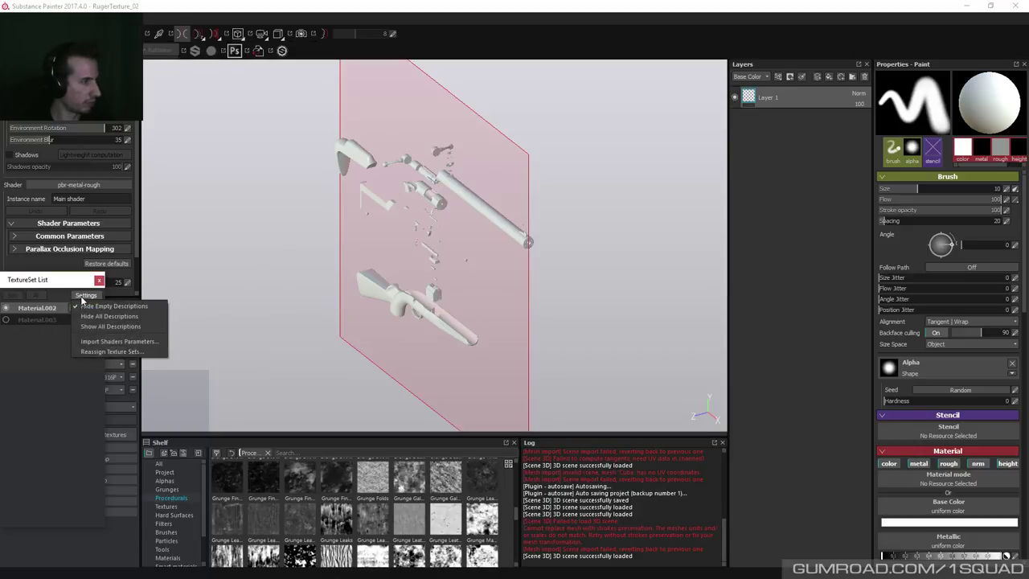
{"action": "left_click", "coordinate": [107, 347]}
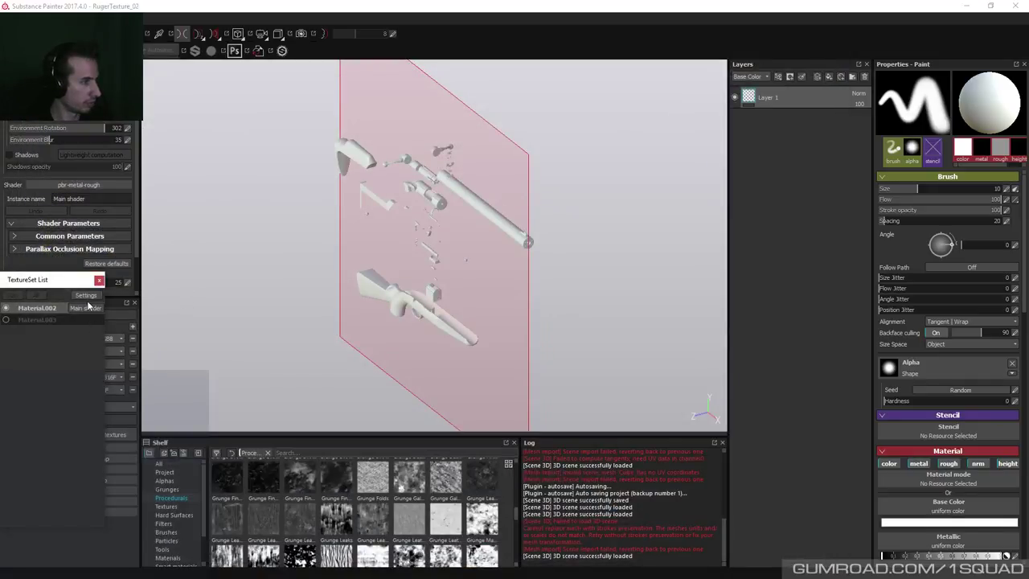
{"action": "left_click", "coordinate": [85, 308]}
{"action": "left_click", "coordinate": [94, 334]}
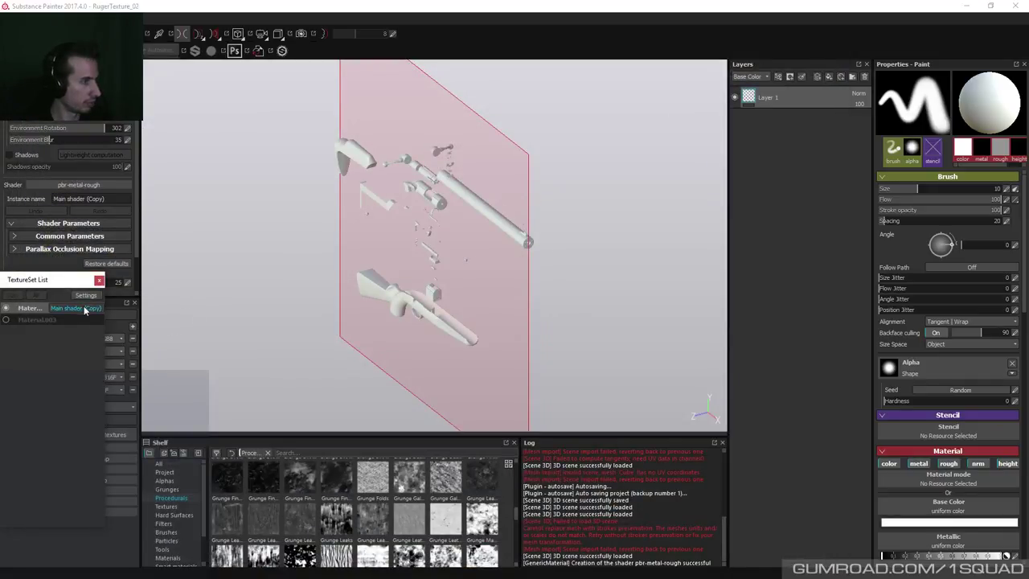
Reassign texture set Material.003 onto Material.002 and apply the assignment.
{"action": "left_click", "coordinate": [86, 295]}
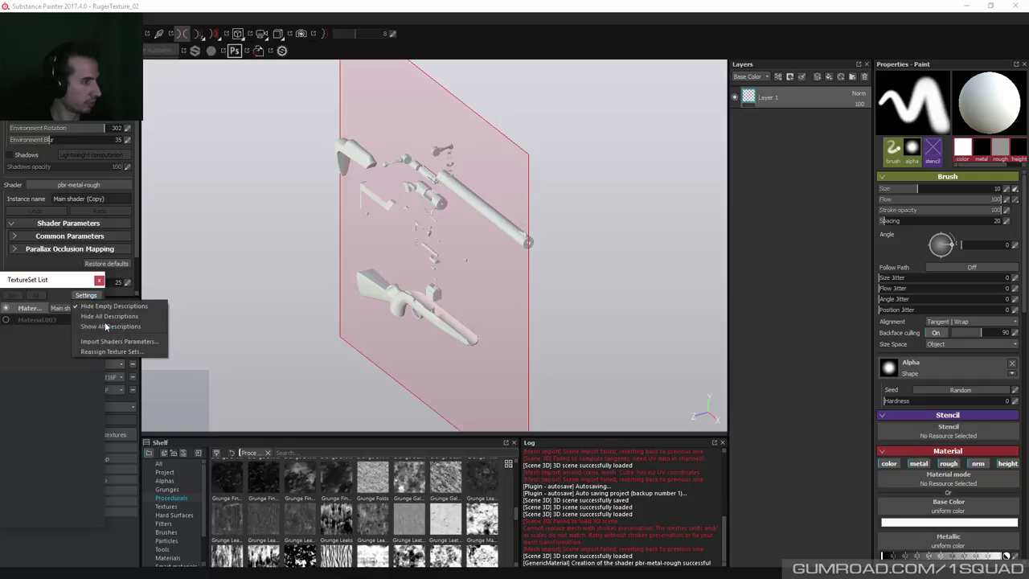
{"action": "left_click", "coordinate": [102, 352]}
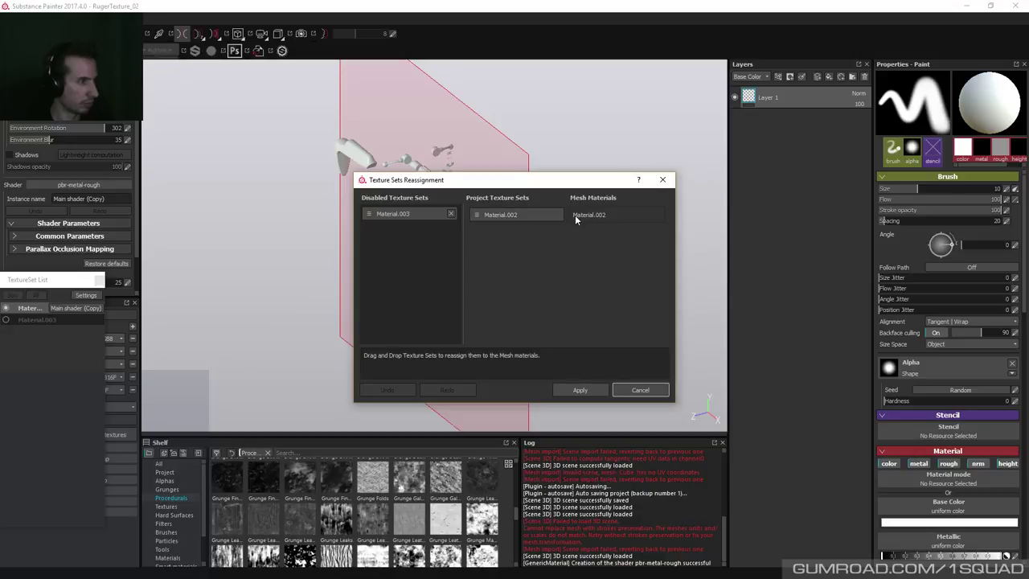
{"action": "left_click_drag", "start_coordinate": [407, 214], "coordinate": [505, 217]}
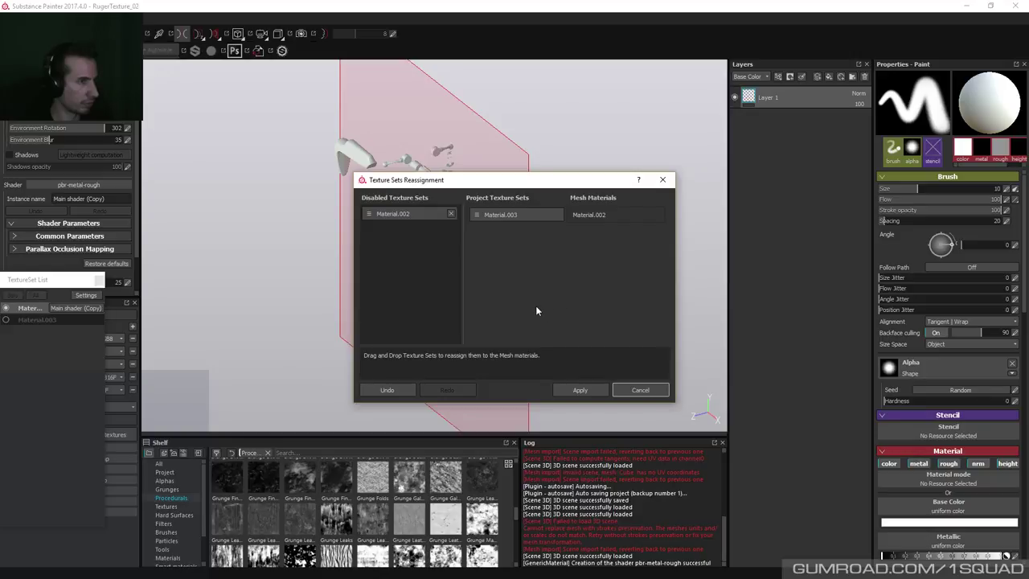
{"action": "left_click", "coordinate": [580, 392]}
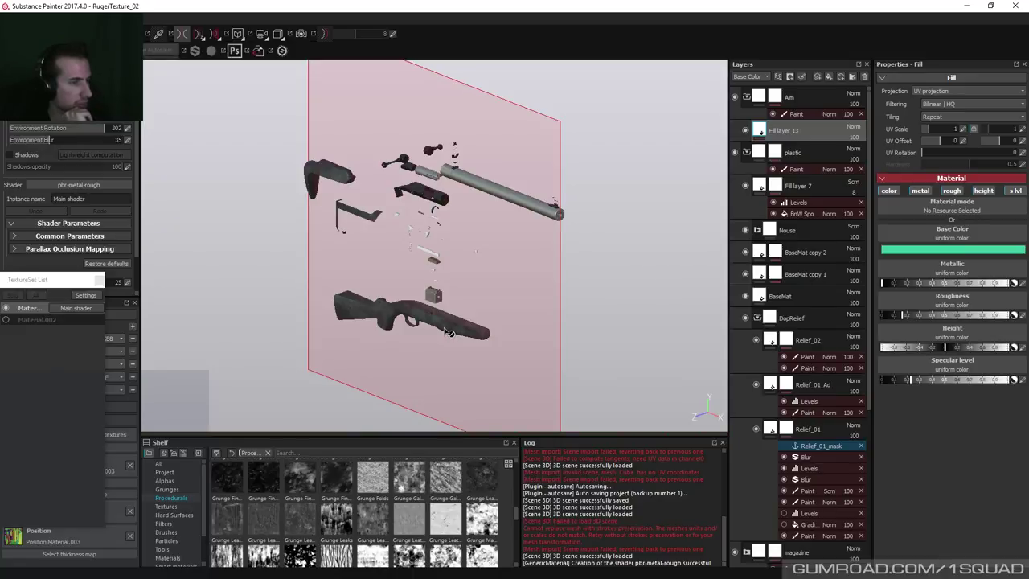
Orbit, pan and zoom until the textured stock's grip relief fills the view.
{"action": "left_click_drag", "start_coordinate": [520, 304], "coordinate": [450, 225], "text": "alt"}
{"action": "scroll", "coordinate": [432, 224], "scroll_direction": "up", "scroll_amount": 5}
{"action": "middle_click_drag", "start_coordinate": [433, 225], "coordinate": [486, 249]}
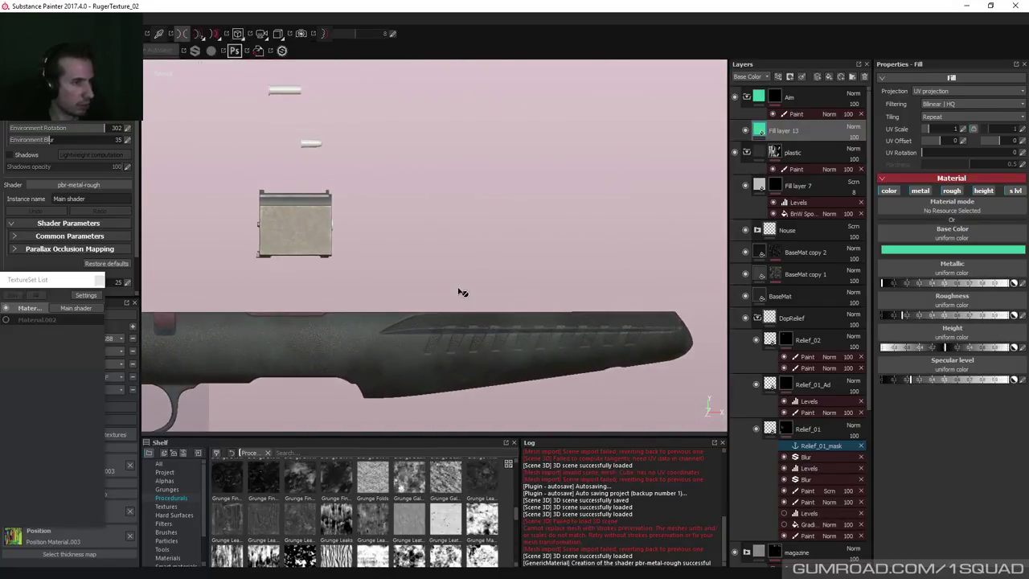
{"action": "left_click_drag", "start_coordinate": [617, 310], "coordinate": [706, 301], "text": "alt"}
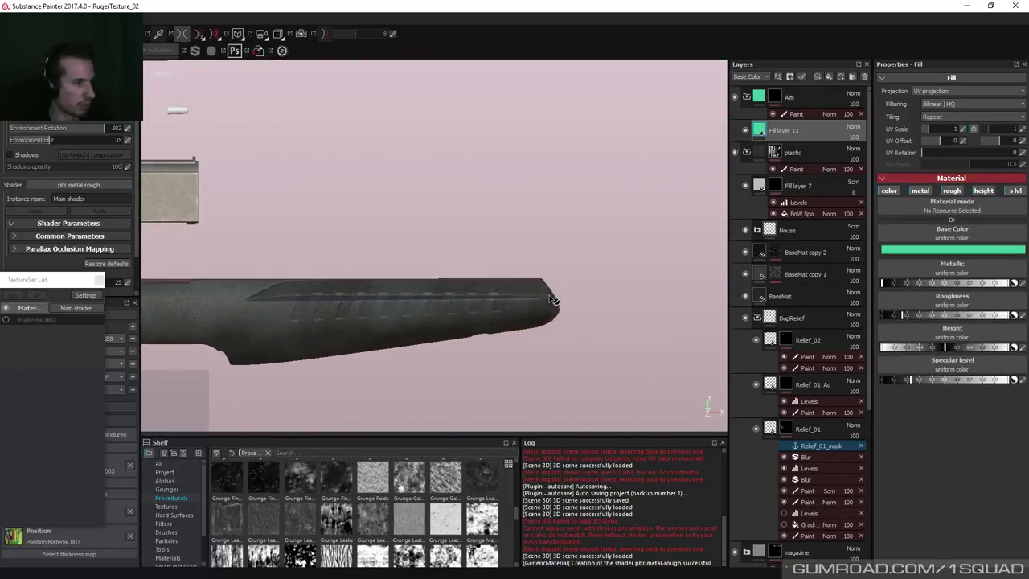
{"action": "left_click_drag", "start_coordinate": [551, 299], "coordinate": [554, 266], "text": "alt"}
{"action": "left_click_drag", "start_coordinate": [386, 283], "coordinate": [405, 245], "text": "alt"}
{"action": "scroll", "coordinate": [483, 337], "scroll_direction": "down", "scroll_amount": 3}
{"action": "scroll", "coordinate": [572, 373], "scroll_direction": "up", "scroll_amount": 5}
{"action": "middle_click_drag", "start_coordinate": [406, 245], "coordinate": [465, 98], "text": "alt"}
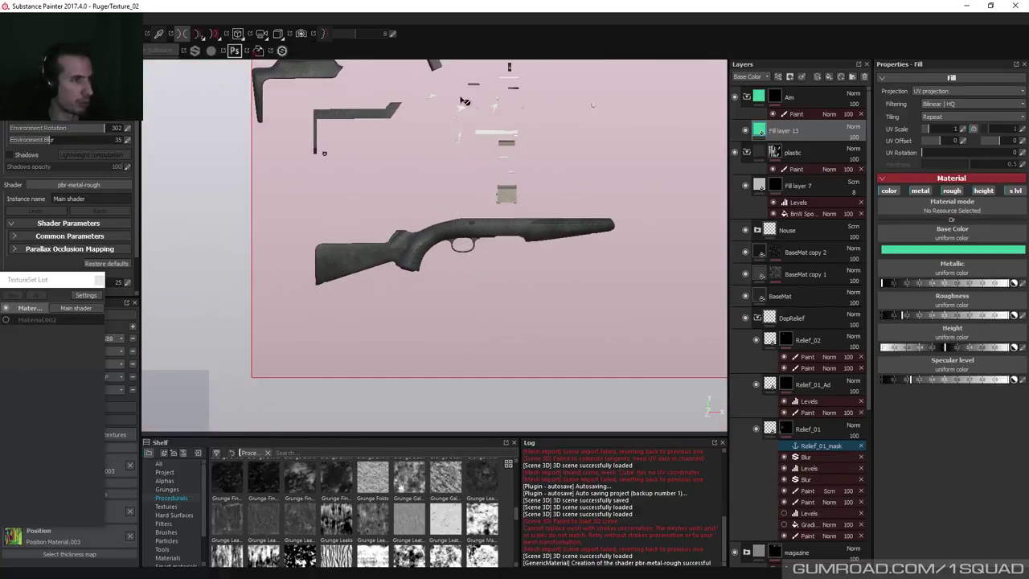
{"action": "scroll", "coordinate": [503, 280], "scroll_direction": "up", "scroll_amount": 5}
{"action": "middle_click_drag", "start_coordinate": [423, 236], "coordinate": [464, 235], "text": "alt"}
{"action": "scroll", "coordinate": [464, 236], "scroll_direction": "up", "scroll_amount": 6}
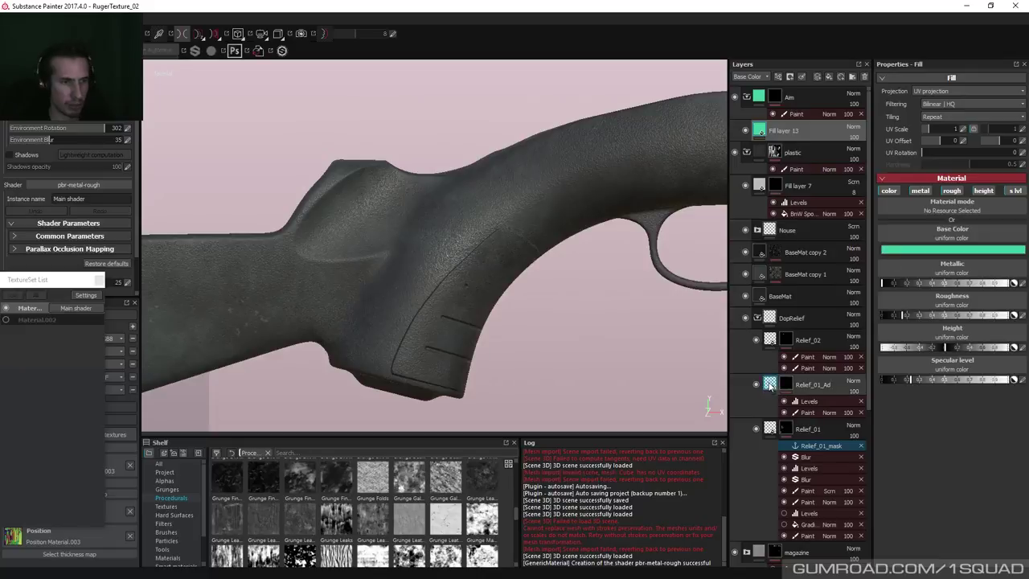
Delete the grip-panel Paint effect from Relief_02's mask.
{"action": "left_click", "coordinate": [781, 429]}
{"action": "left_click", "coordinate": [784, 429]}
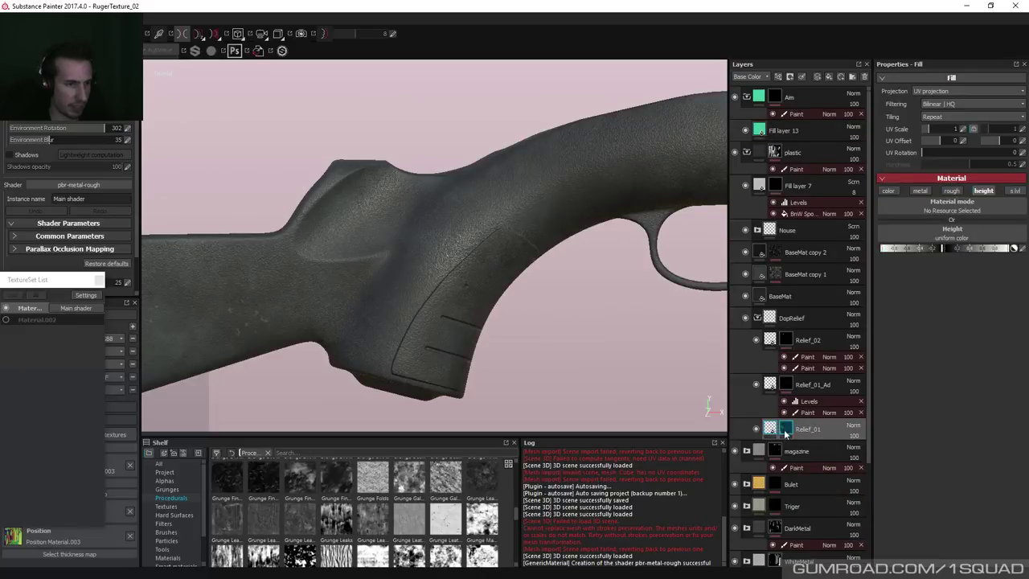
{"action": "left_click", "coordinate": [787, 341]}
{"action": "left_click", "coordinate": [787, 341], "text": "alt"}
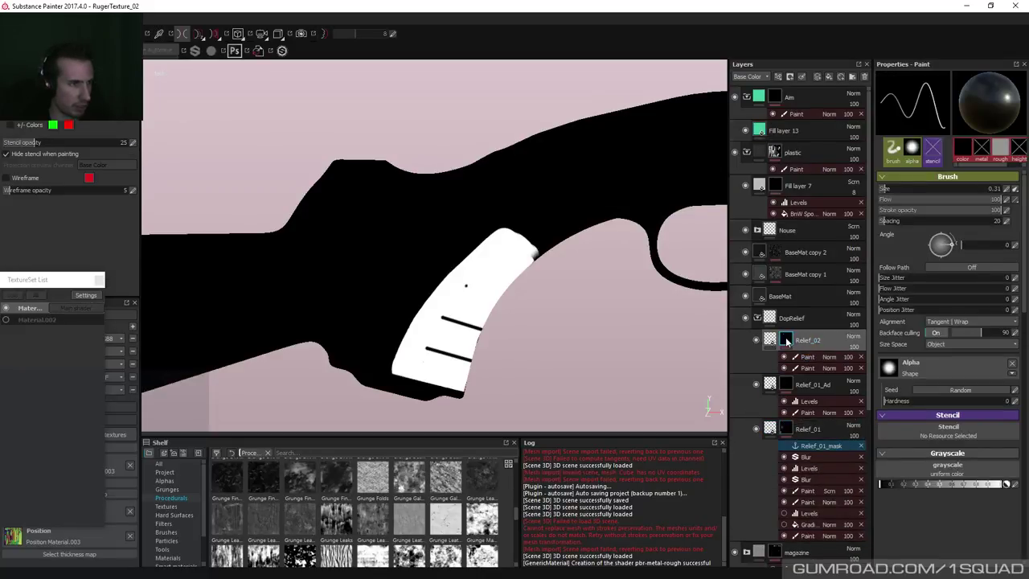
{"action": "left_click_drag", "start_coordinate": [466, 282], "coordinate": [500, 298], "text": "alt"}
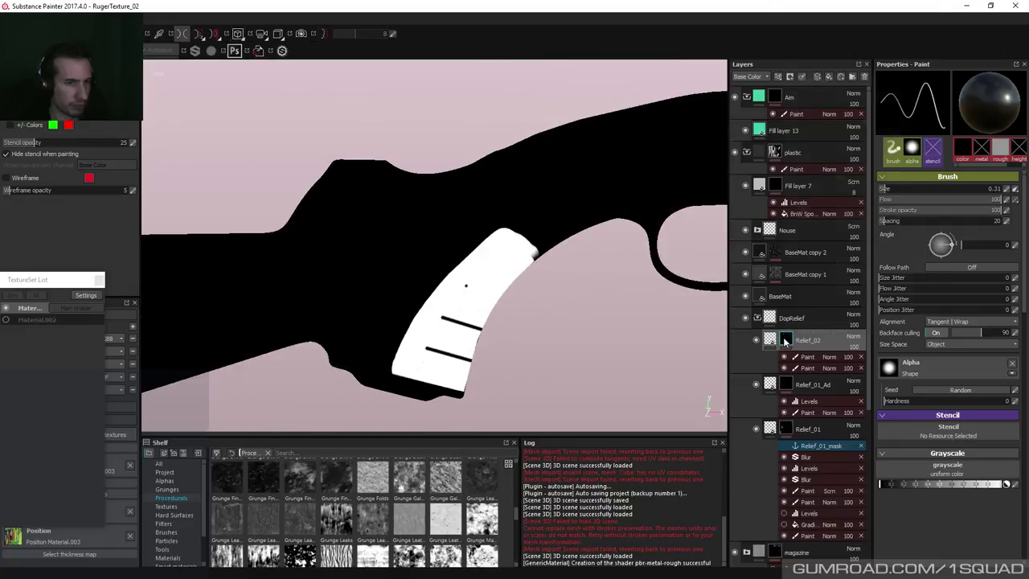
{"action": "right_click", "coordinate": [785, 341]}
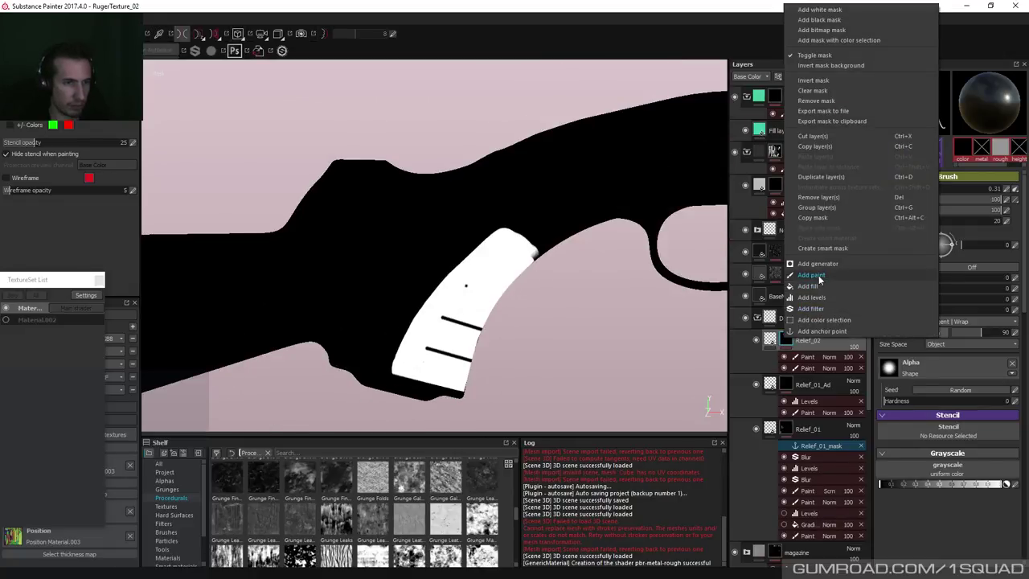
{"action": "left_click", "coordinate": [822, 30]}
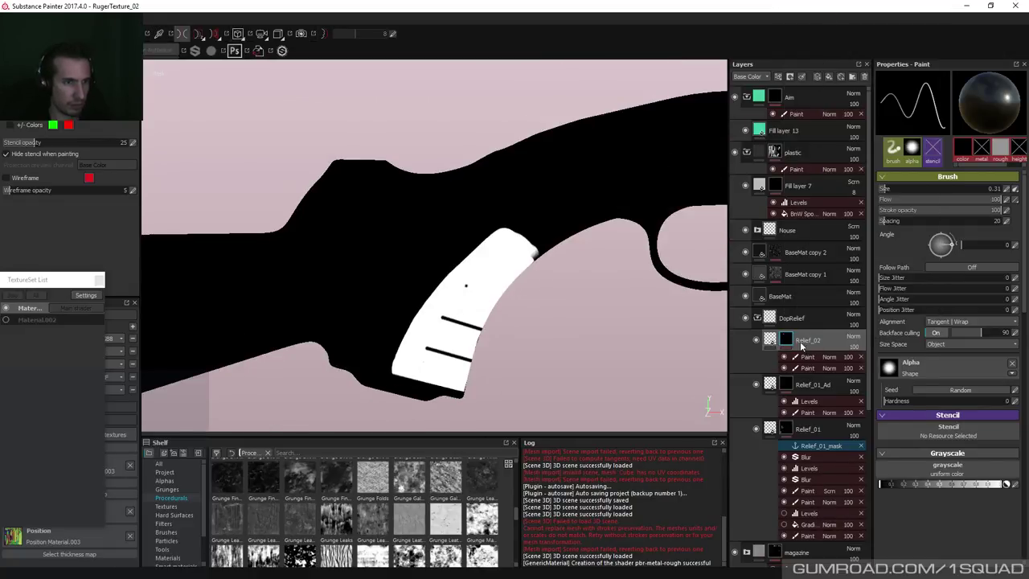
{"action": "right_click", "coordinate": [801, 345]}
{"action": "left_click", "coordinate": [826, 280]}
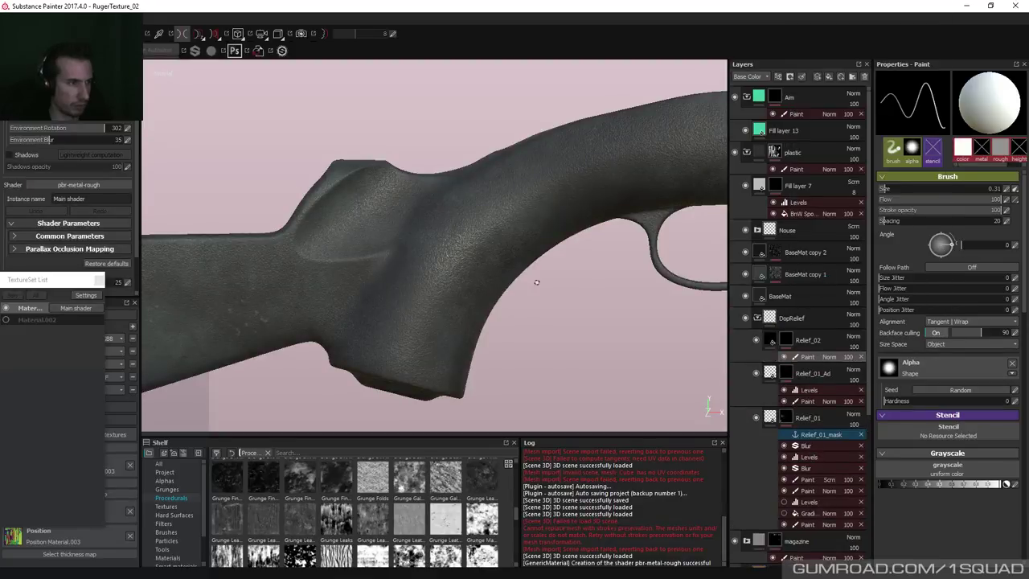
{"action": "left_click_drag", "start_coordinate": [613, 333], "coordinate": [484, 350], "text": "alt"}
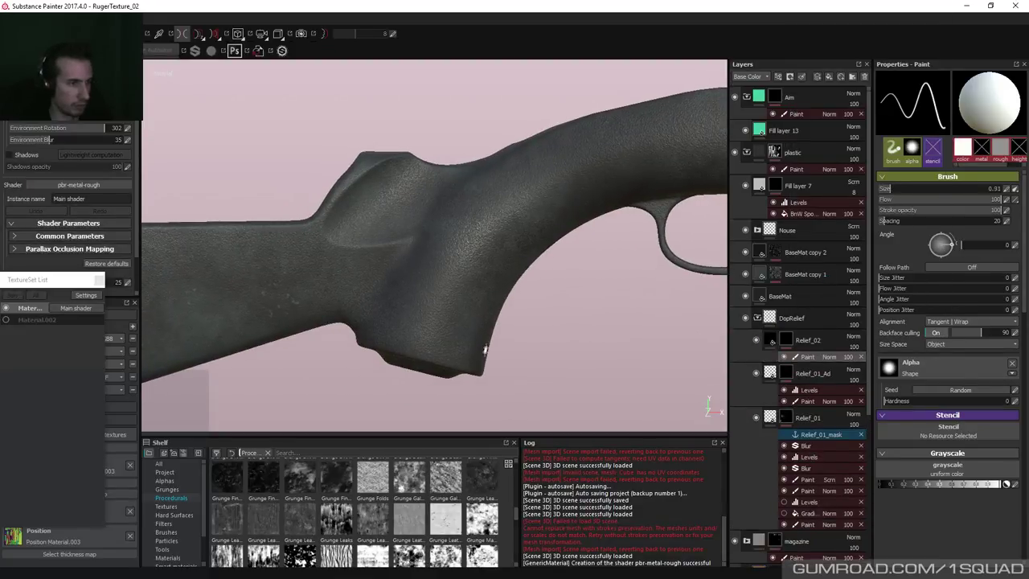
Set the brush to Camera alignment, Hardness 1 and size 0.91.
{"action": "key", "text": "bracketright"}
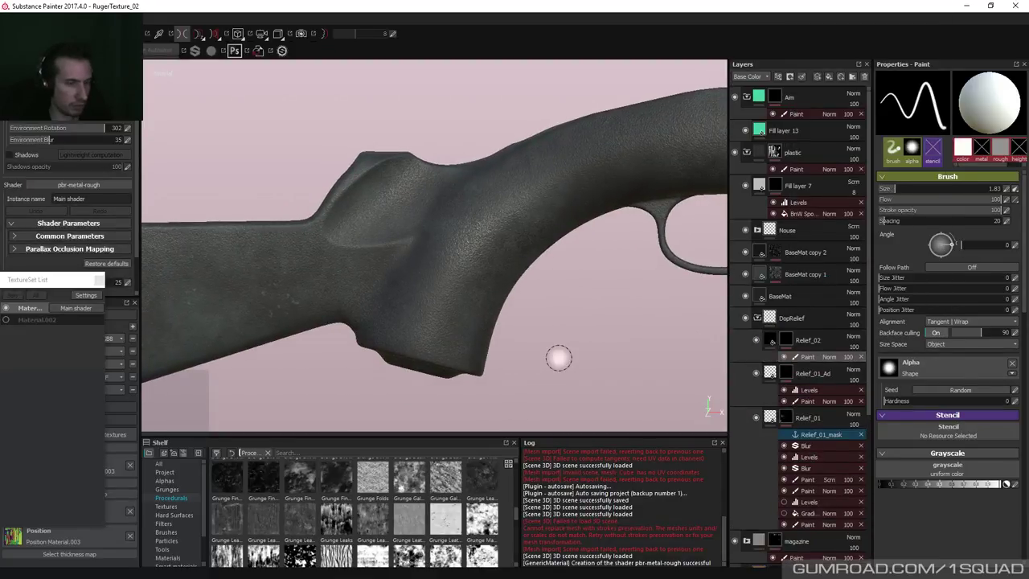
{"action": "left_click", "coordinate": [957, 322]}
{"action": "left_click", "coordinate": [940, 336]}
{"action": "key", "text": "bracketleft"}
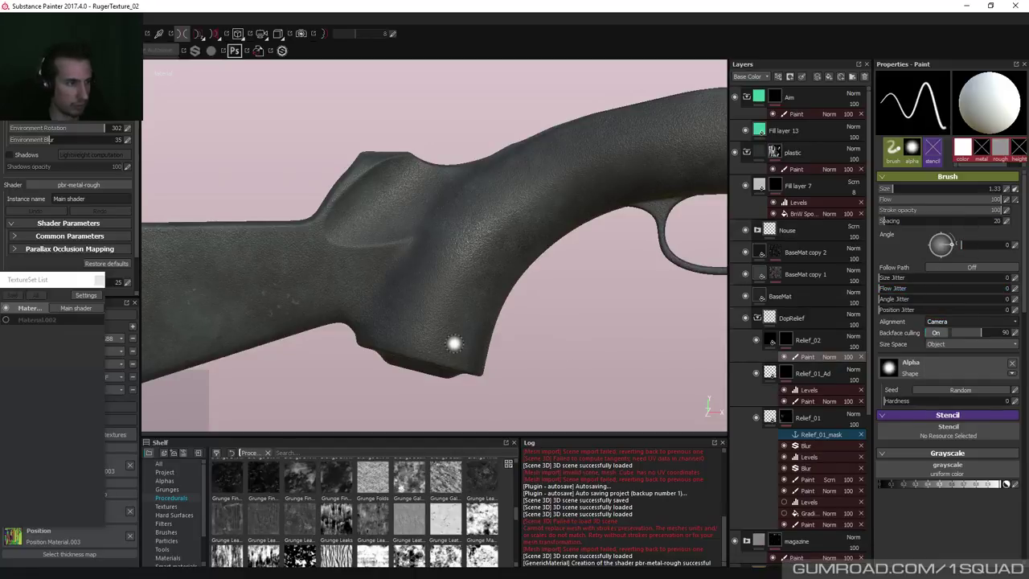
{"action": "left_click_drag", "start_coordinate": [884, 400], "coordinate": [1008, 400]}
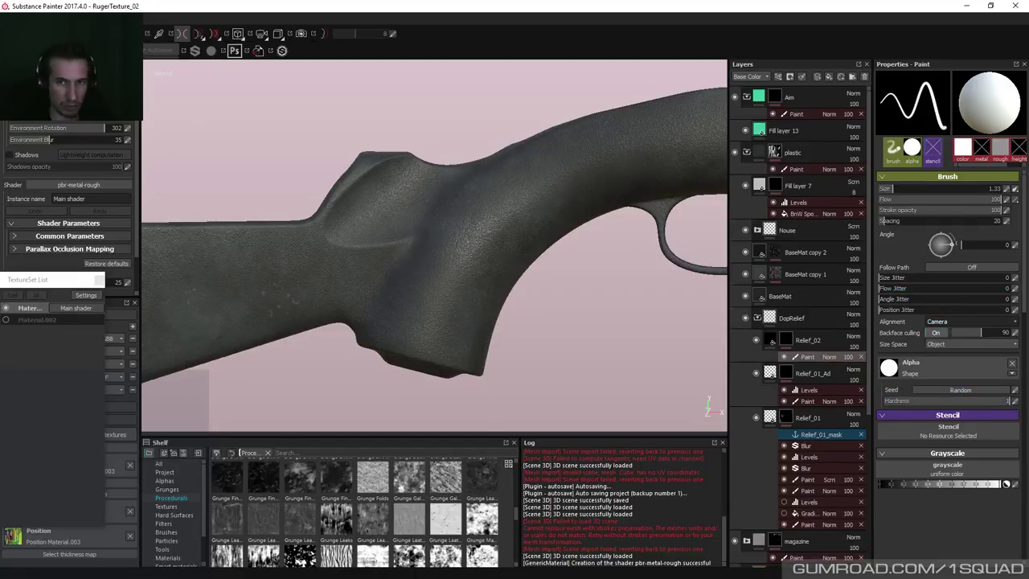
{"action": "key", "text": "bracketleft"}
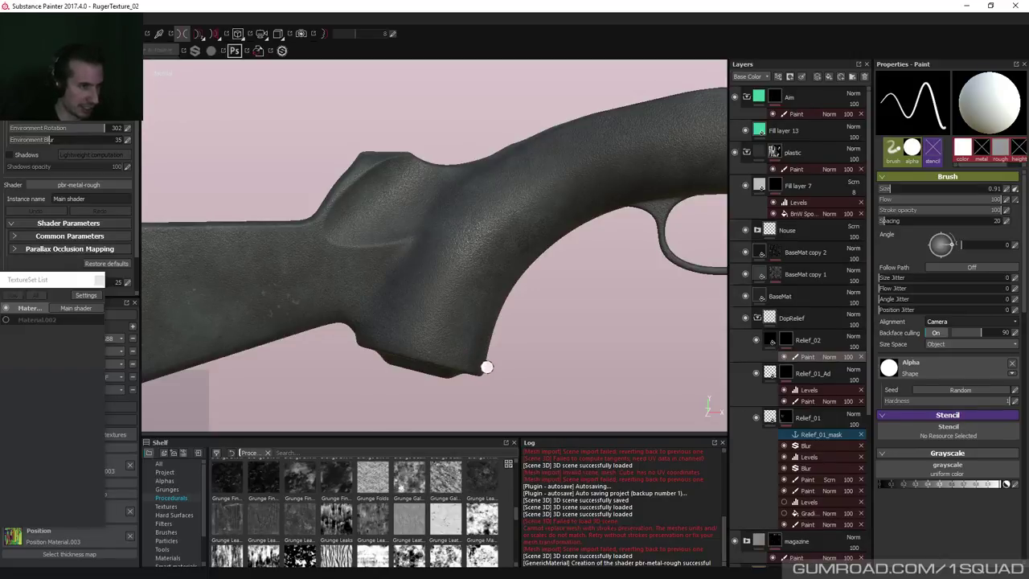
Set flow to ignore pen pressure and paint a straight line along the grip's lower edge.
{"action": "key", "text": "shift"}
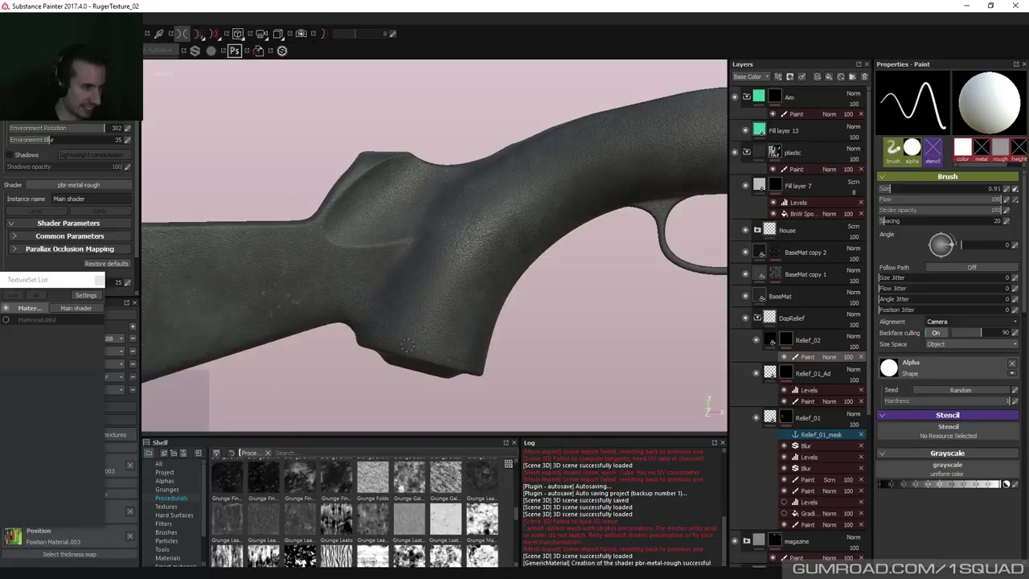
{"action": "left_click", "coordinate": [1014, 198]}
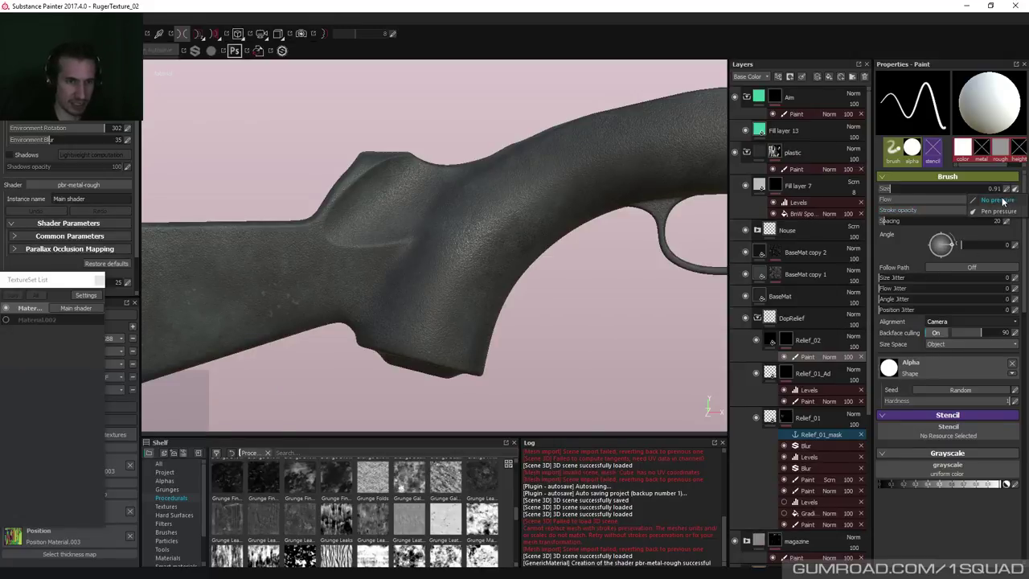
{"action": "left_click", "coordinate": [999, 211]}
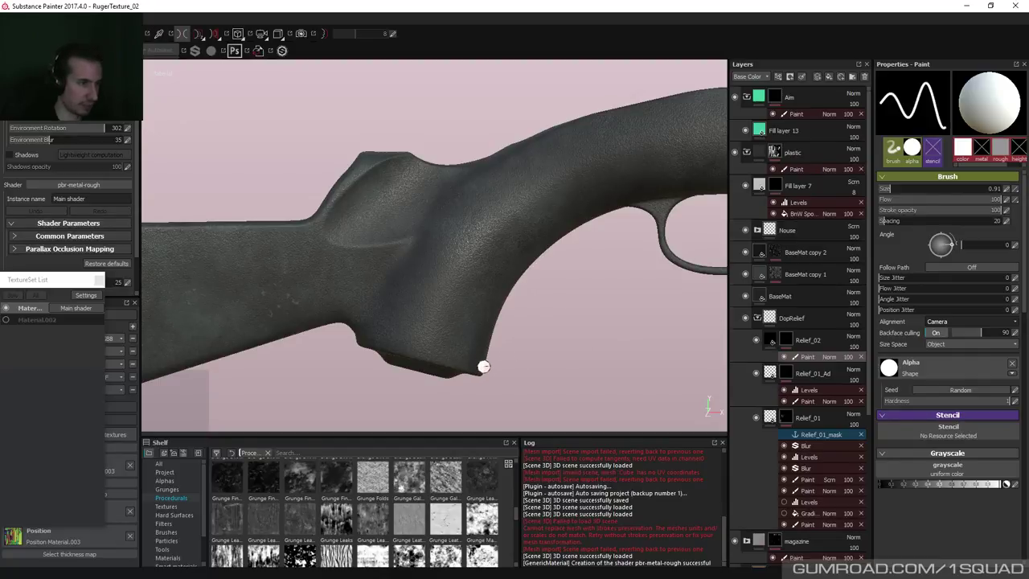
{"action": "key", "text": "shift"}
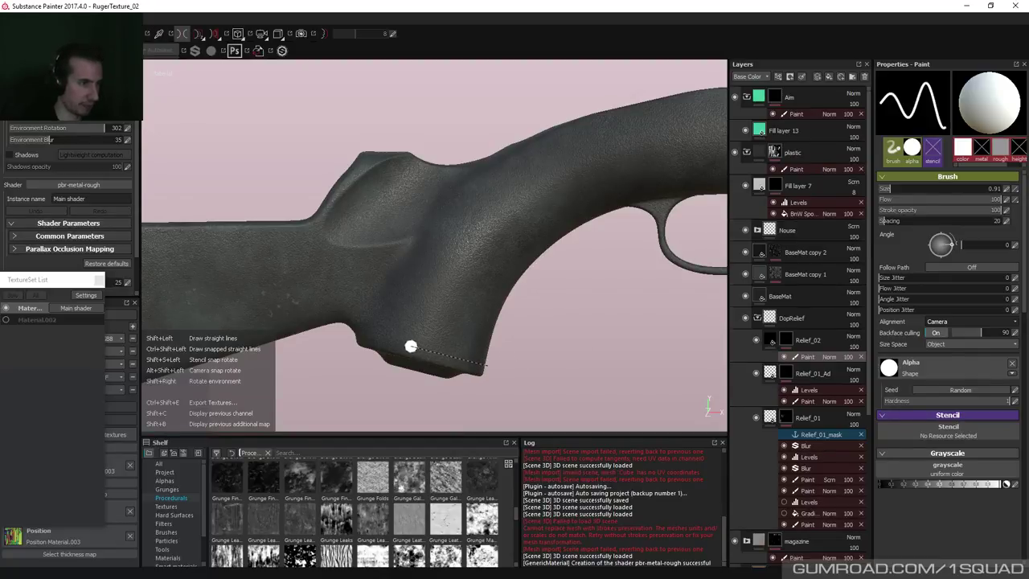
{"action": "left_click_drag", "start_coordinate": [408, 344], "coordinate": [479, 365]}
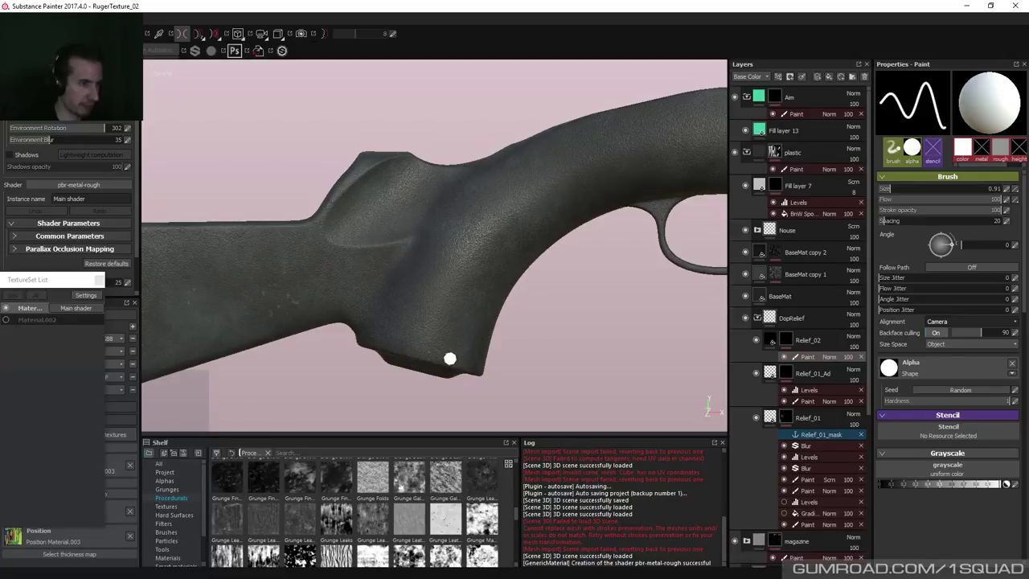
Switch alignment to Tangent | Wrap and paint a straight relief line across the lower grip.
{"action": "left_click", "coordinate": [936, 320]}
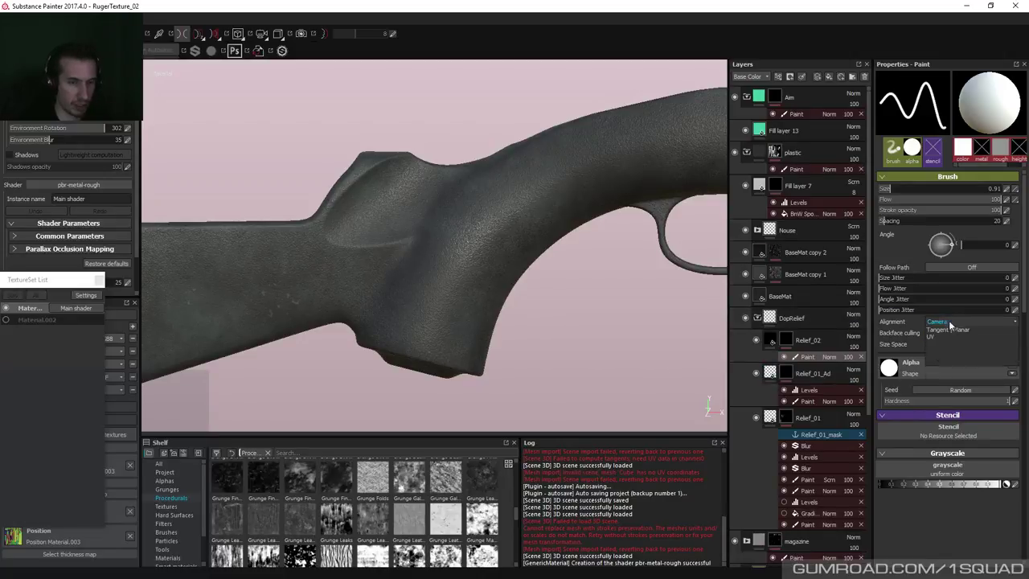
{"action": "left_click", "coordinate": [944, 336]}
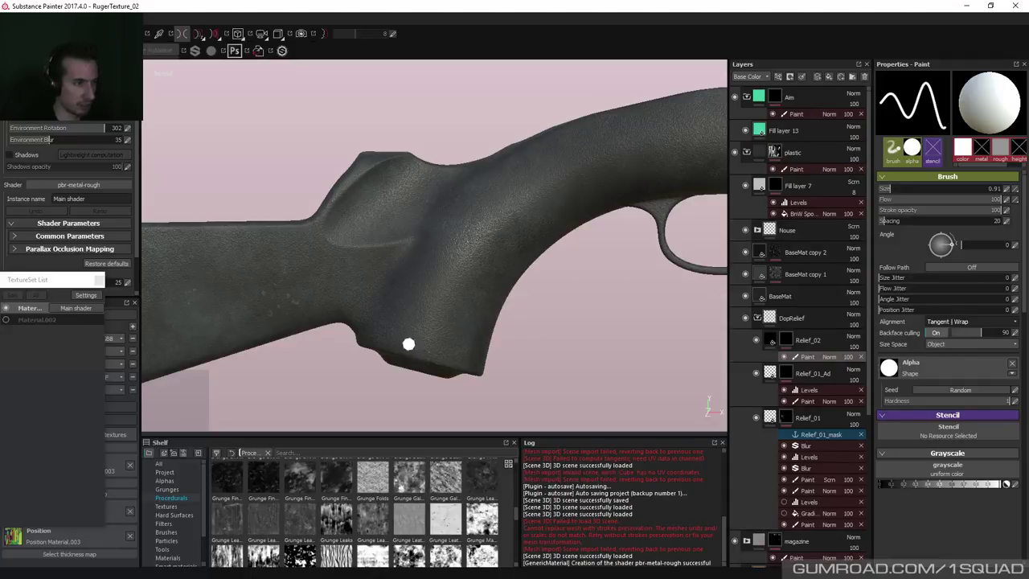
{"action": "key", "text": "shift"}
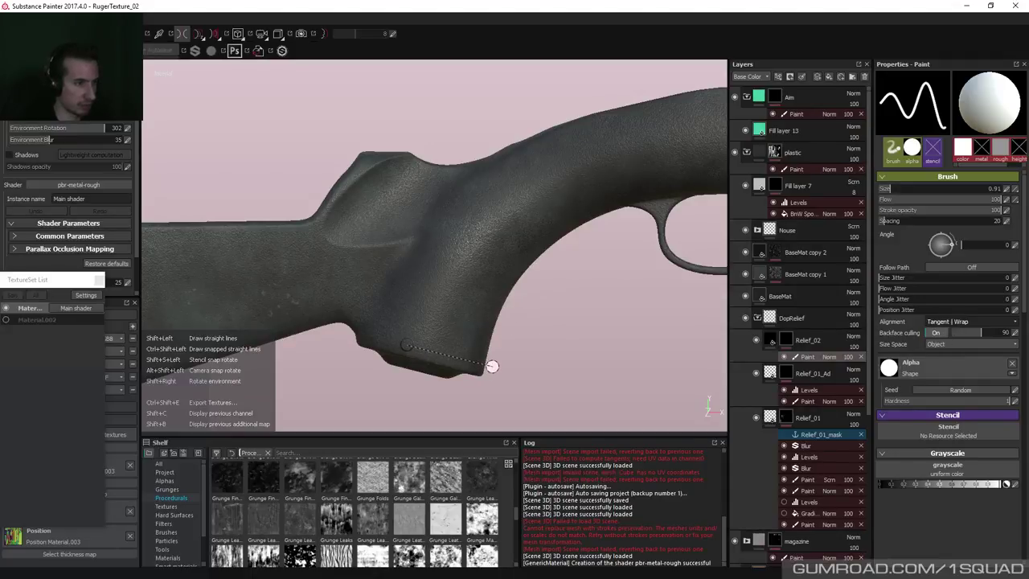
{"action": "left_click", "coordinate": [491, 366], "text": "shift"}
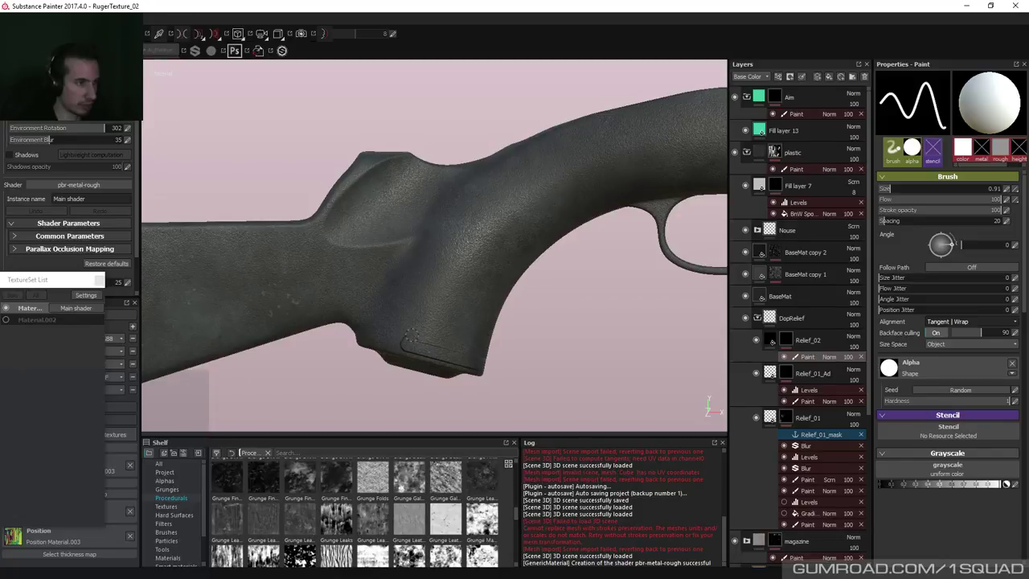
{"action": "key", "text": "bracketright"}
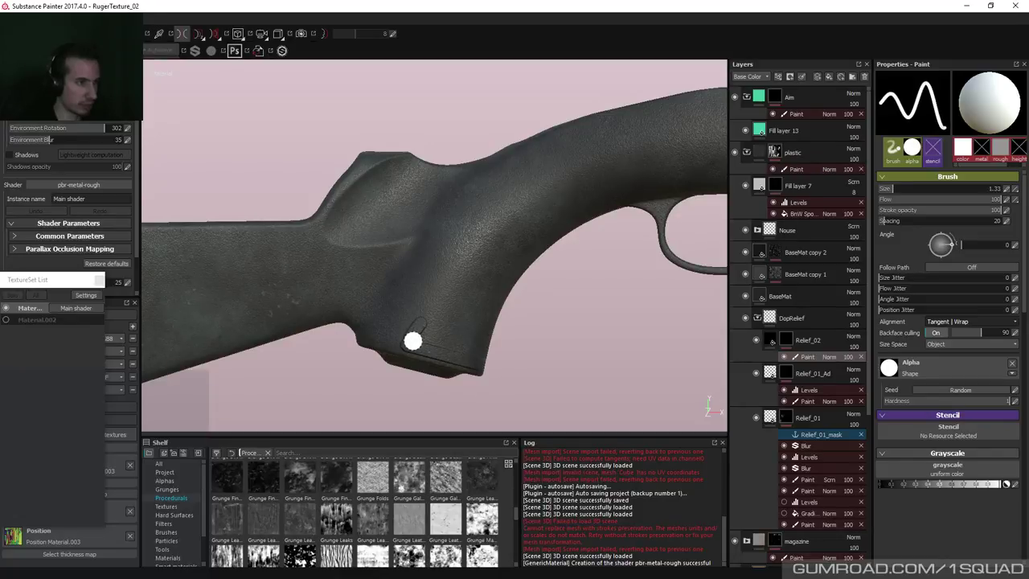
{"action": "key", "text": "bracketleft"}
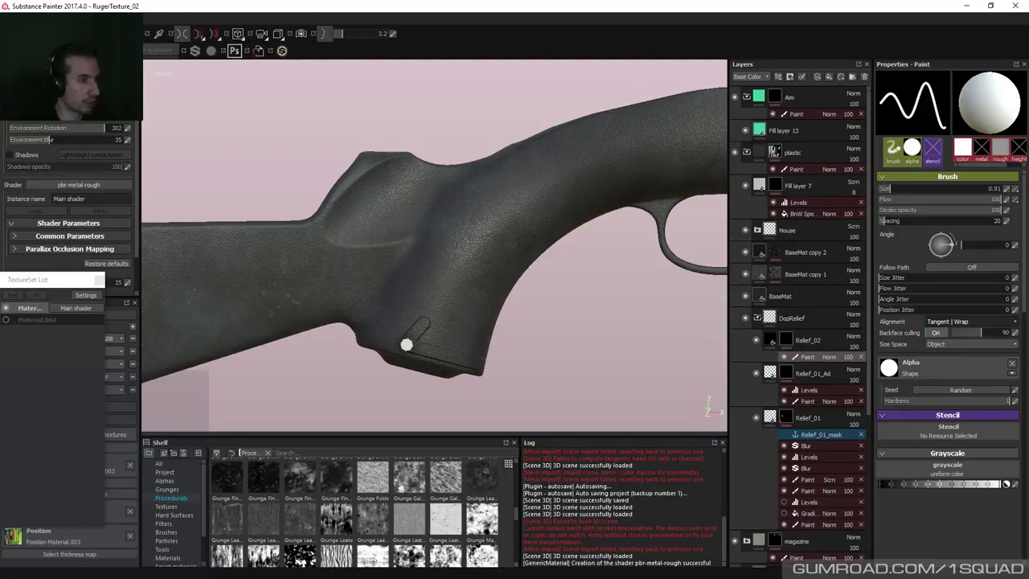
Set lazy mouse distance to 8.2 and add straight segments outlining the panel up the grip.
{"action": "left_click", "coordinate": [406, 344]}
{"action": "left_click_drag", "start_coordinate": [350, 37], "coordinate": [356, 34]}
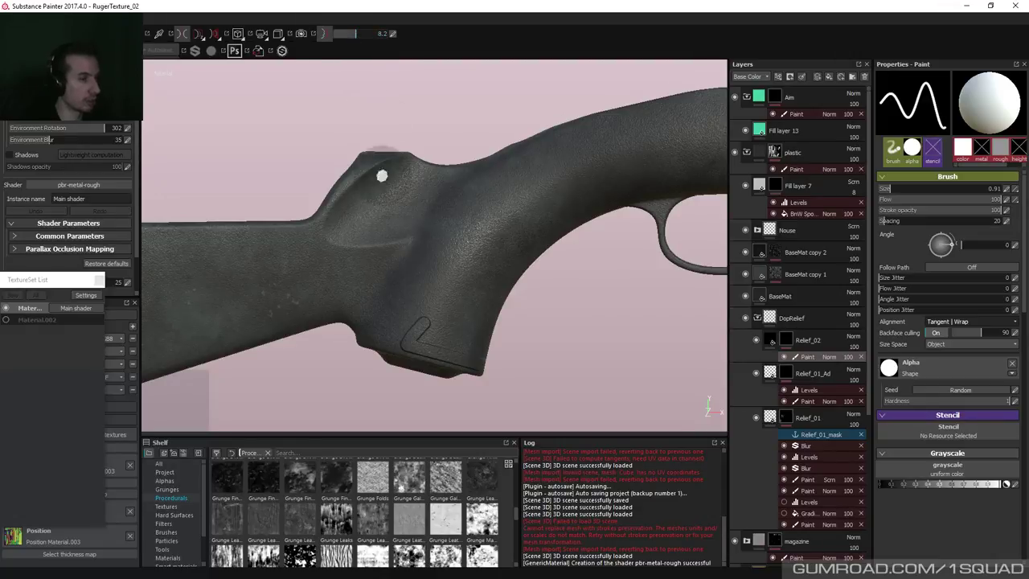
{"action": "left_click", "coordinate": [408, 342]}
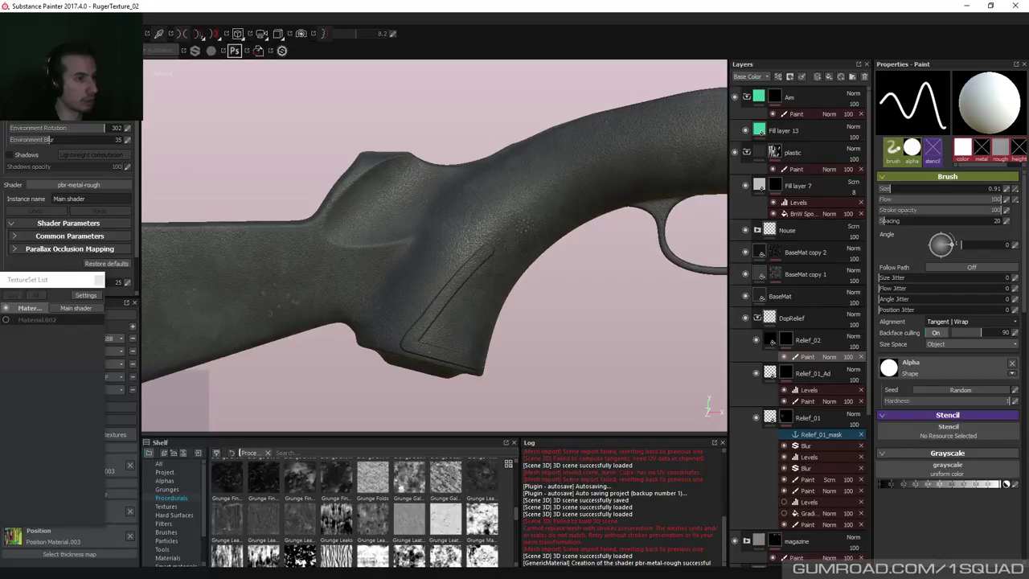
{"action": "left_click", "coordinate": [409, 343]}
{"action": "left_click", "coordinate": [407, 344]}
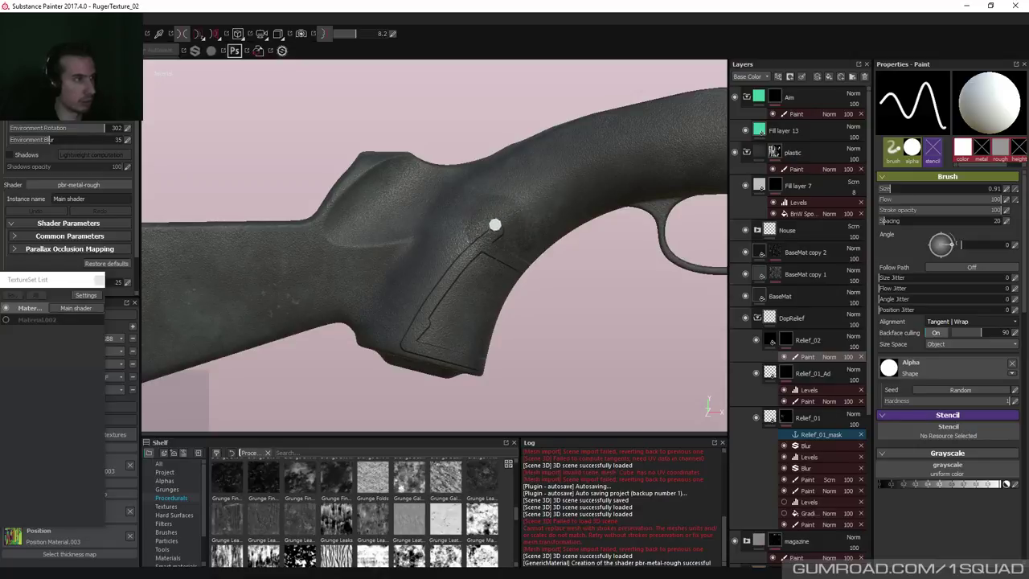
Enlarge the brush to 1.33 and paint a straight white relief line along the grip panel.
{"action": "key", "text": "]"}
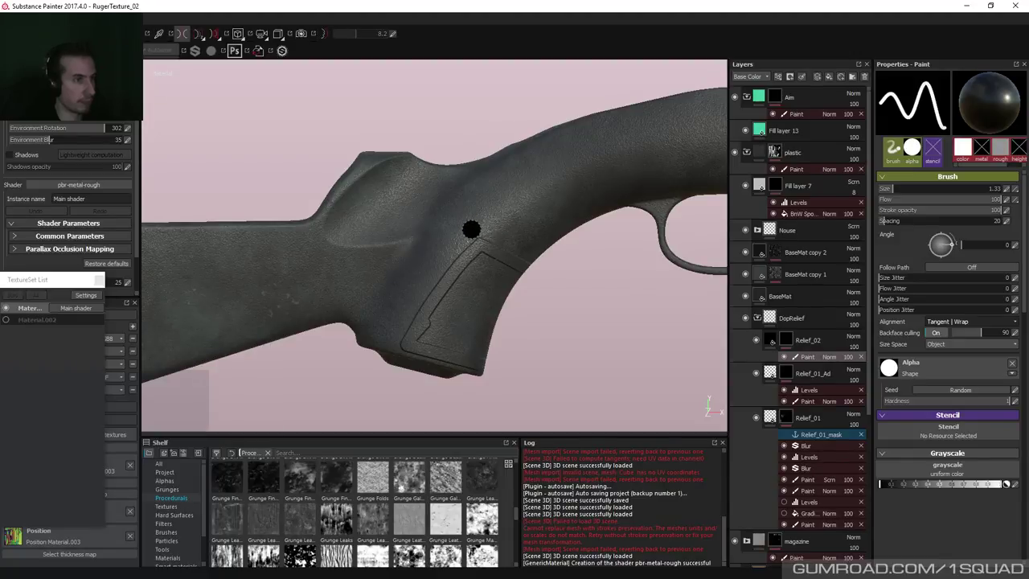
{"action": "key", "text": "3"}
{"action": "key", "text": "ctrl"}
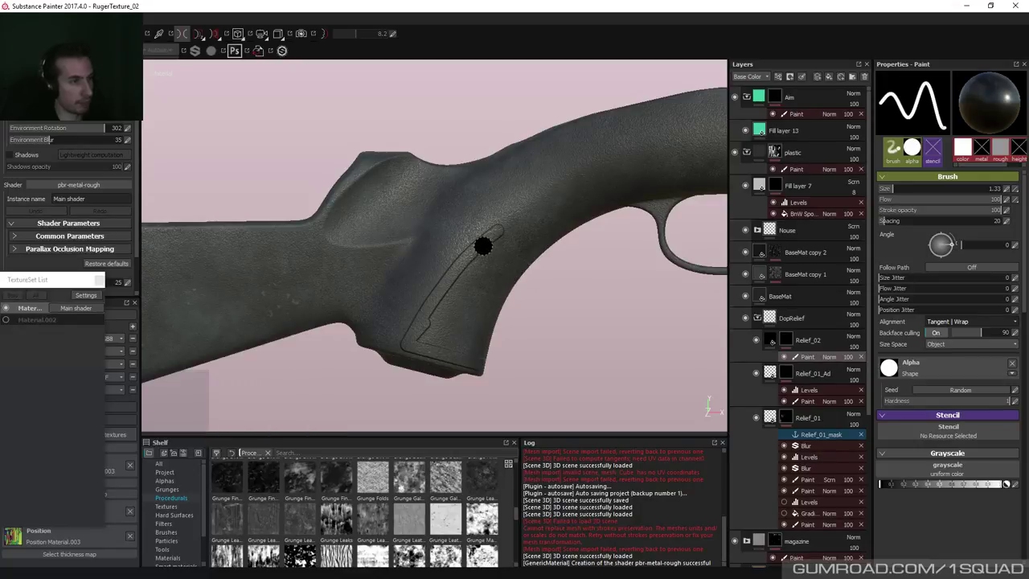
{"action": "key", "text": "x"}
{"action": "key", "text": "x"}
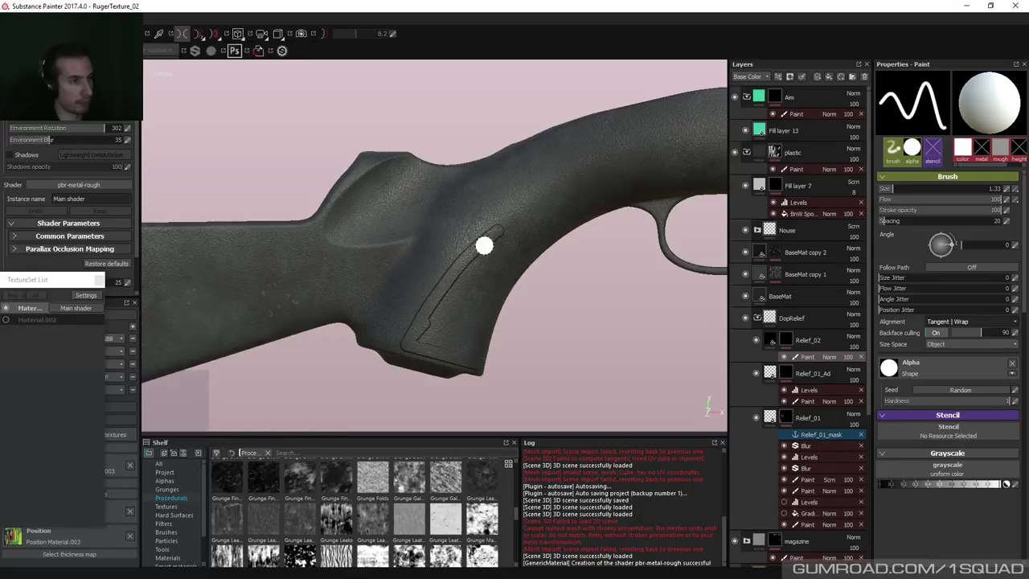
{"action": "key", "text": "shift"}
{"action": "left_click", "coordinate": [549, 260], "text": "shift"}
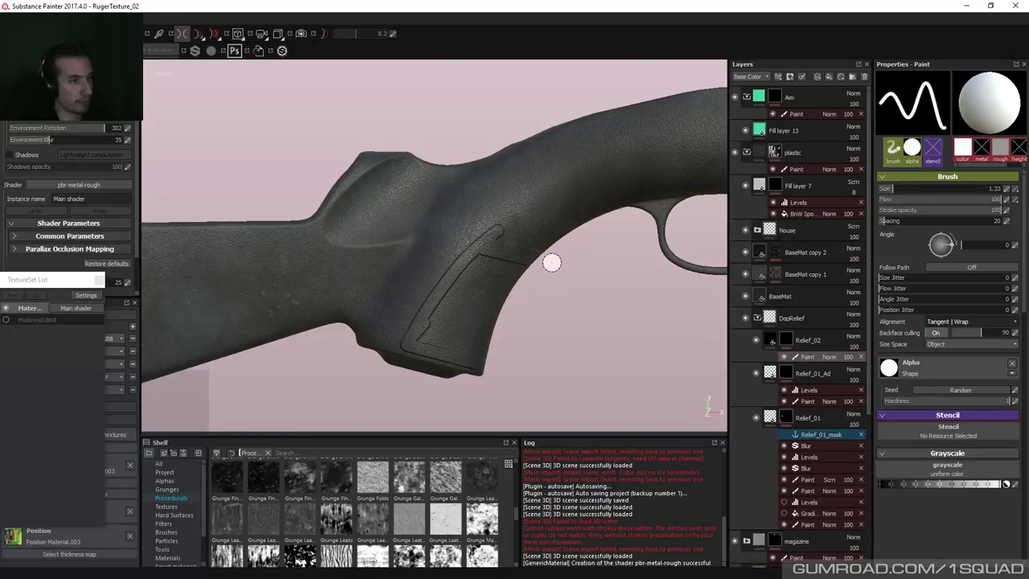
Erase the stepped notch with black dabs, then enlarge the brush to 1.83 and return to white.
{"action": "key", "text": "x"}
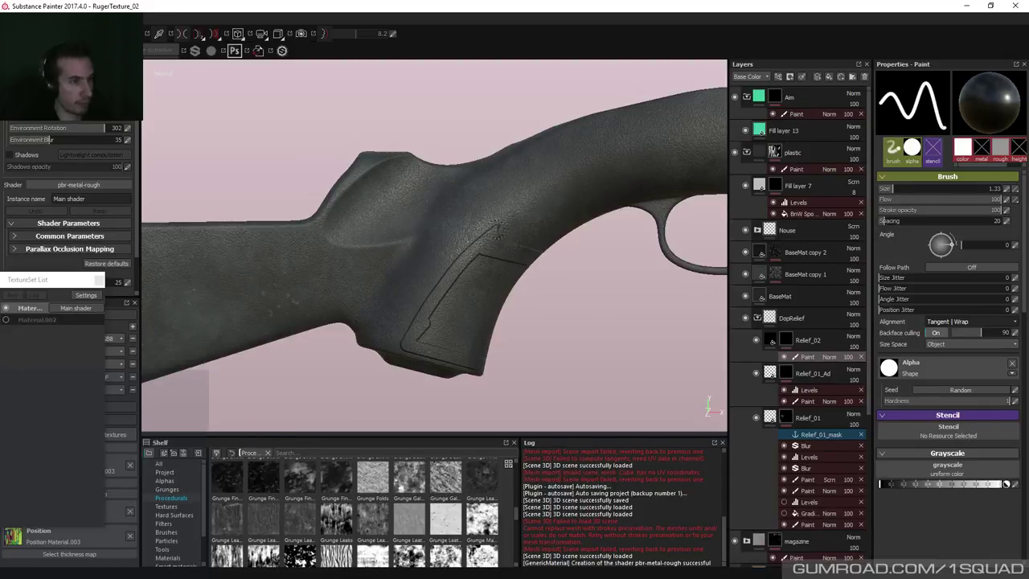
{"action": "left_click", "coordinate": [468, 228]}
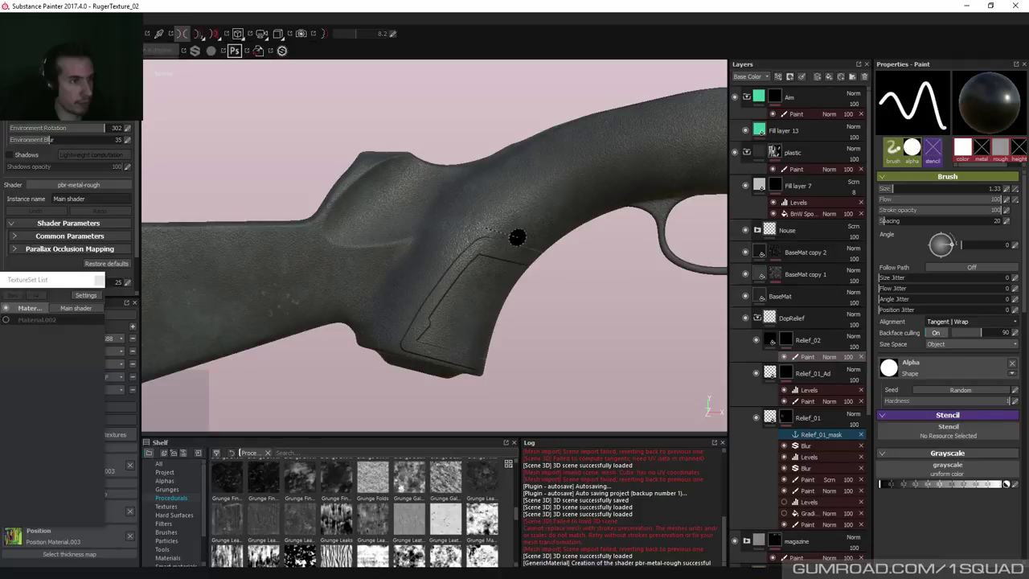
{"action": "key", "text": "shift"}
{"action": "key", "text": "bracketright"}
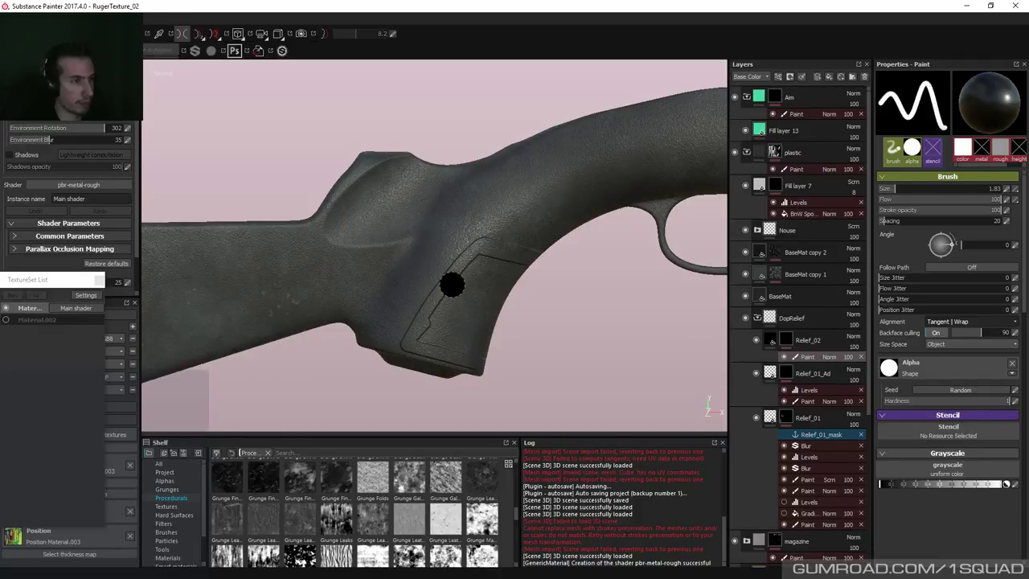
{"action": "key", "text": "x"}
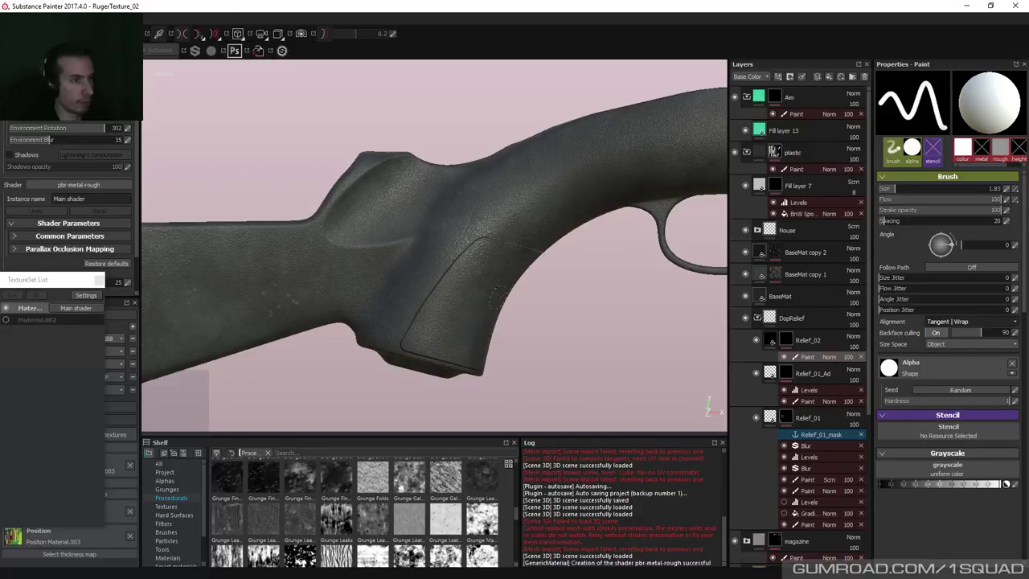
{"action": "left_click_drag", "start_coordinate": [551, 328], "coordinate": [340, 292], "text": "alt"}
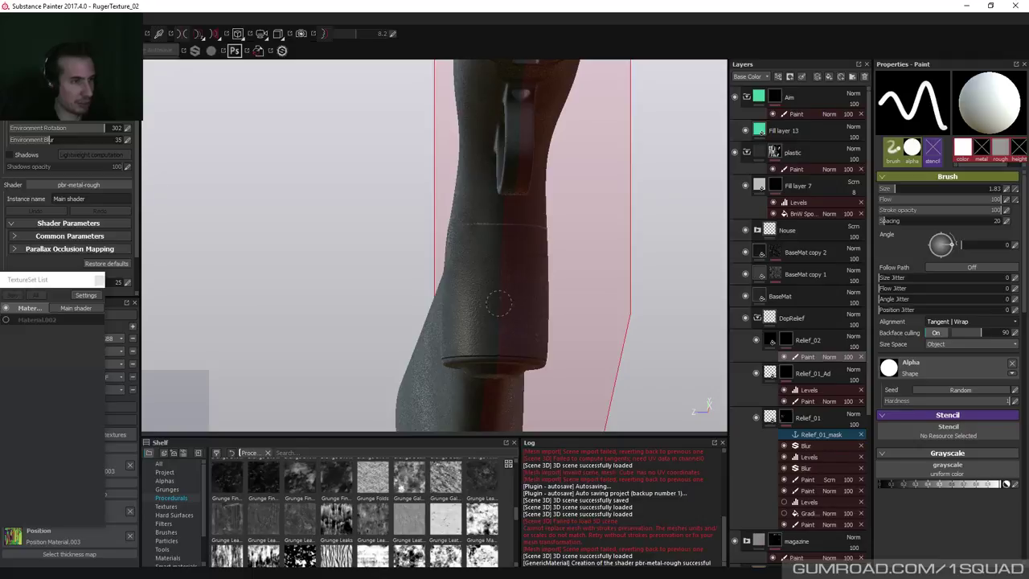
{"action": "mouse_move", "coordinate": [498, 301]}
{"action": "left_mouse_down", "text": "alt"}
{"action": "mouse_move", "coordinate": [523, 287]}
{"action": "mouse_move", "coordinate": [431, 298]}
{"action": "mouse_move", "coordinate": [575, 297]}
{"action": "mouse_move", "coordinate": [450, 290]}
{"action": "left_mouse_up", "text": "alt"}
{"action": "mouse_move", "coordinate": [450, 289]}
{"action": "right_mouse_down", "text": "ctrl"}
{"action": "mouse_move", "coordinate": [471, 303]}
{"action": "mouse_move", "coordinate": [442, 321]}
{"action": "right_mouse_up", "text": "ctrl"}
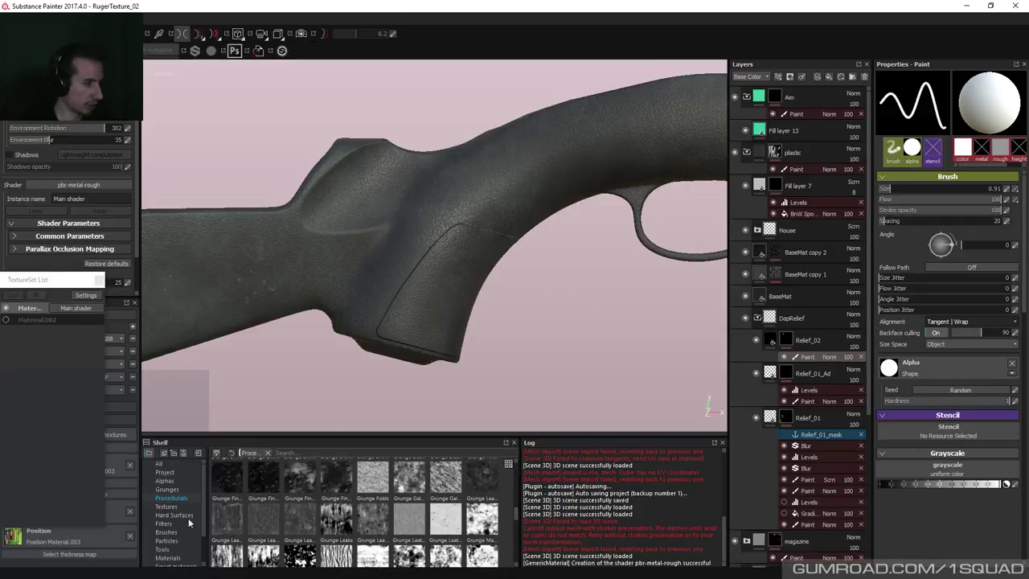
{"action": "left_click_drag", "start_coordinate": [516, 516], "coordinate": [519, 553]}
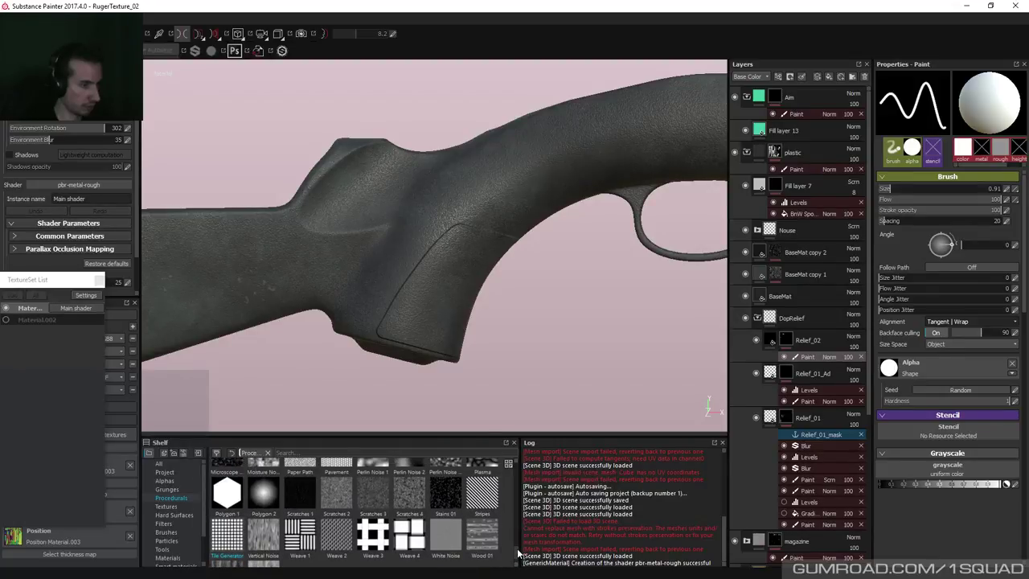
Use a Tile Generator as the projection brush's grayscale pattern with a vertical tile count of 1.
{"action": "key", "text": "3"}
{"action": "mouse_move", "coordinate": [227, 536]}
{"action": "left_mouse_down"}
{"action": "mouse_move", "coordinate": [565, 456]}
{"action": "mouse_move", "coordinate": [374, 485]}
{"action": "left_mouse_up"}
{"action": "left_click_drag", "start_coordinate": [951, 426], "coordinate": [948, 424]}
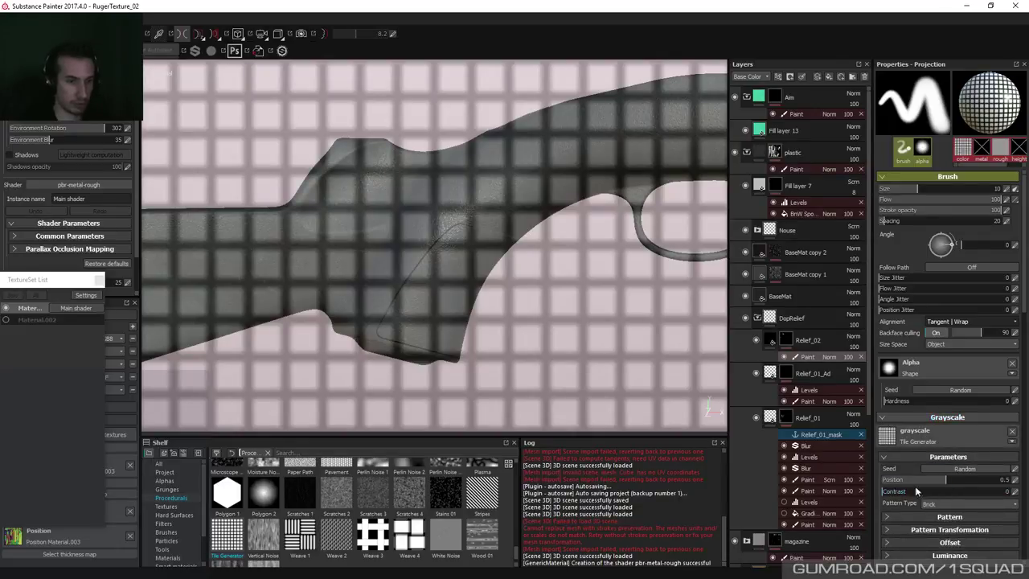
{"action": "left_click", "coordinate": [940, 516]}
{"action": "scroll", "coordinate": [937, 511], "scroll_direction": "down", "scroll_amount": 3}
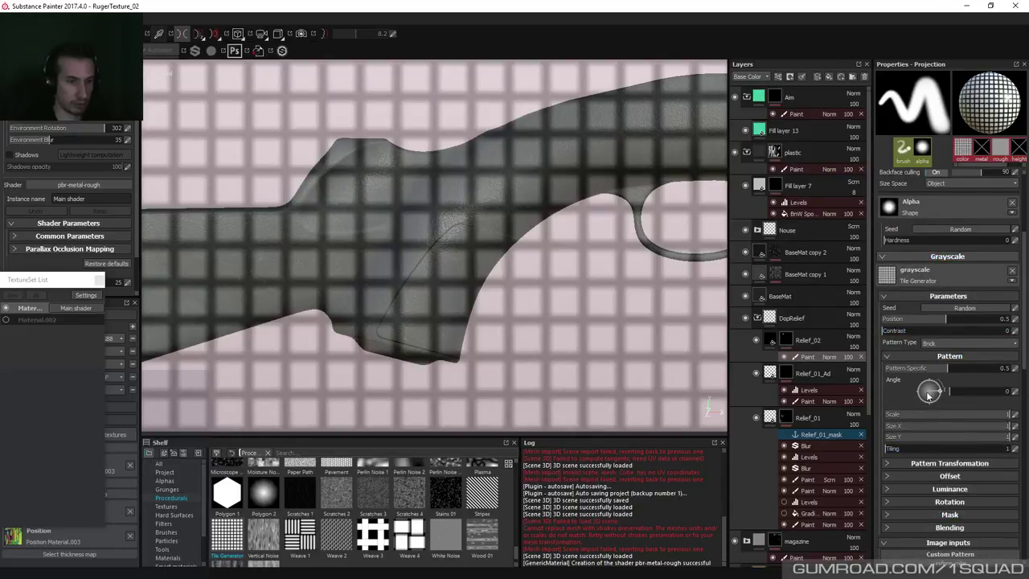
{"action": "left_click", "coordinate": [912, 462]}
{"action": "left_click", "coordinate": [889, 488]}
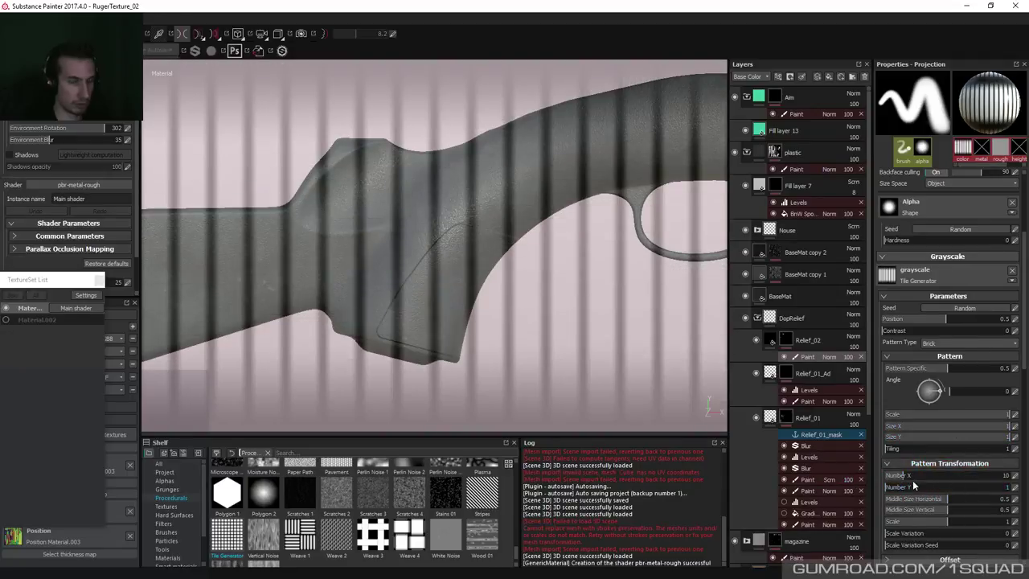
{"action": "left_click_drag", "start_coordinate": [899, 490], "coordinate": [898, 489]}
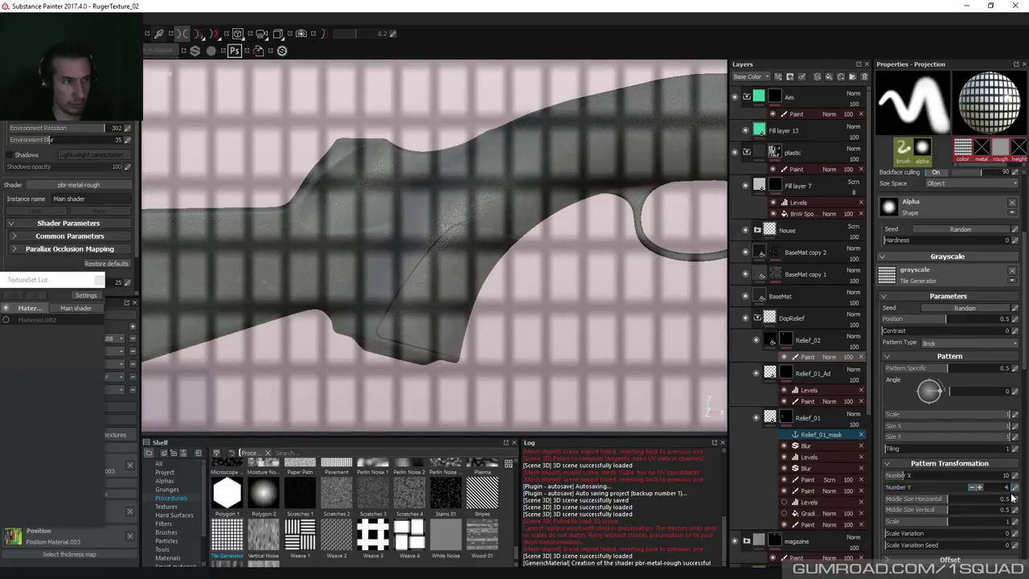
Tune the Tile Generator into brick stripes: Pattern Specific 0, Size X 0.62, Size Y 0.08.
{"action": "left_click_drag", "start_coordinate": [903, 477], "coordinate": [862, 472]}
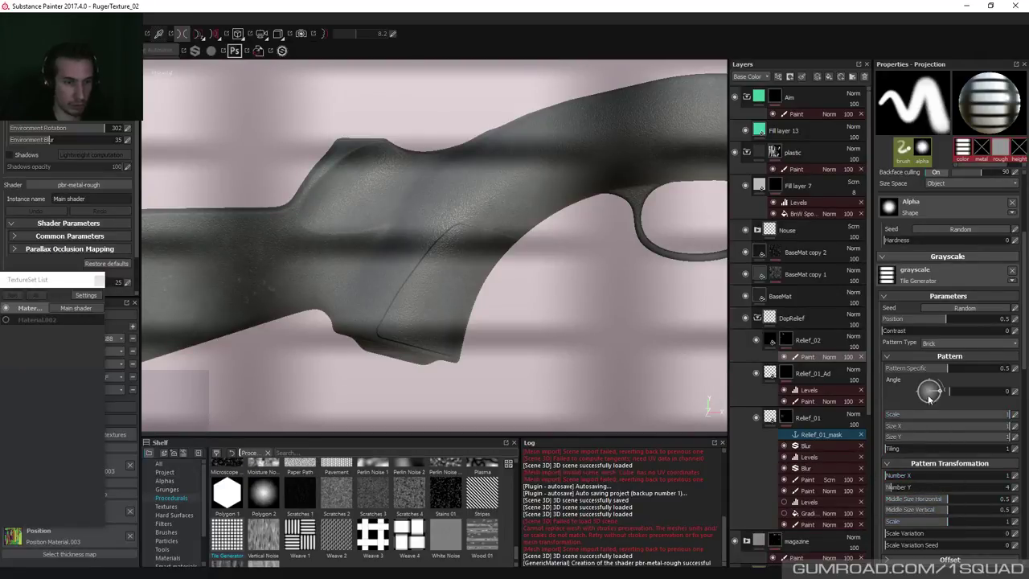
{"action": "left_click_drag", "start_coordinate": [935, 371], "coordinate": [884, 371]}
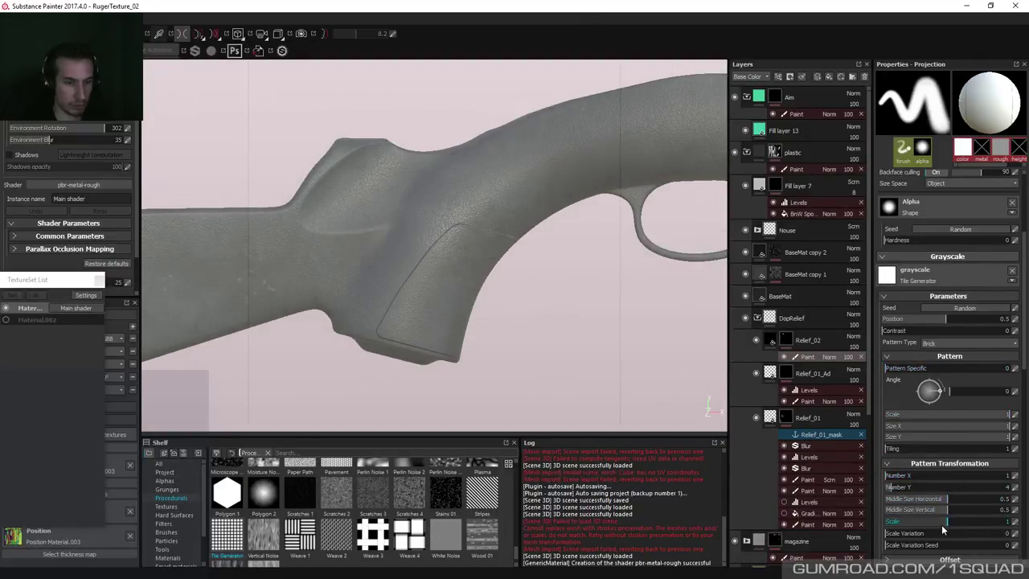
{"action": "left_click_drag", "start_coordinate": [983, 428], "coordinate": [900, 437]}
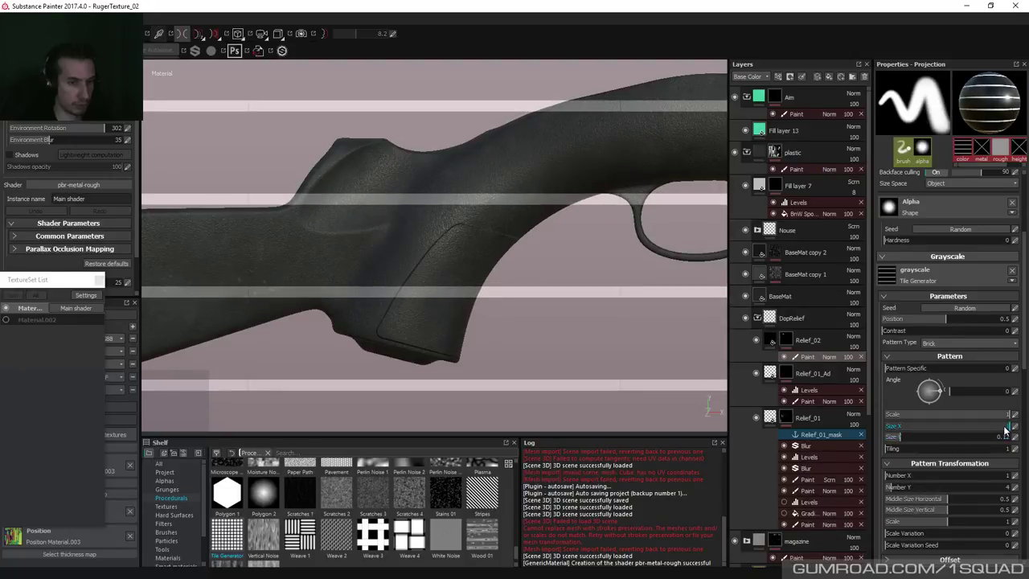
{"action": "left_click_drag", "start_coordinate": [1003, 426], "coordinate": [971, 429]}
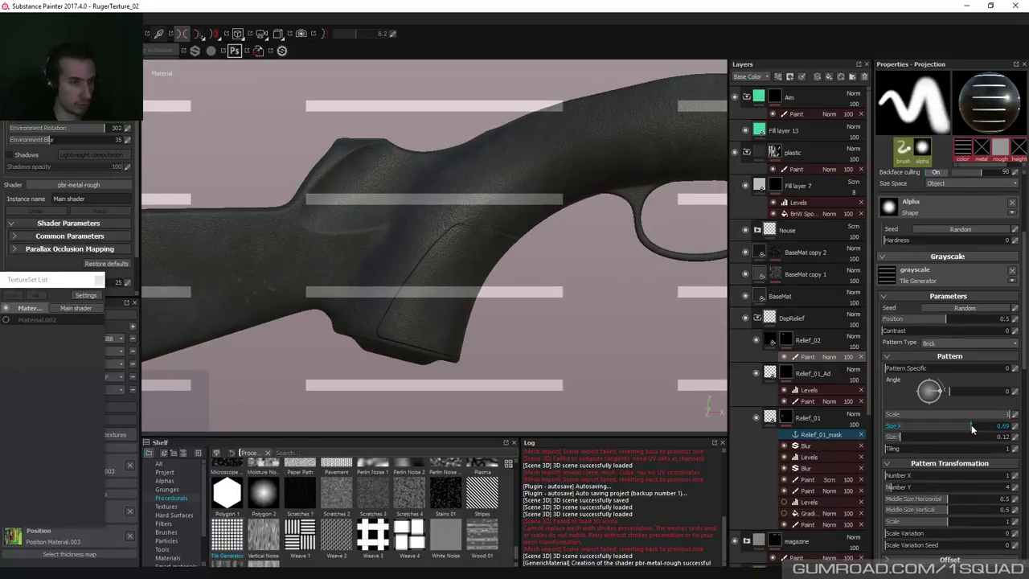
{"action": "left_click_drag", "start_coordinate": [899, 441], "coordinate": [895, 439]}
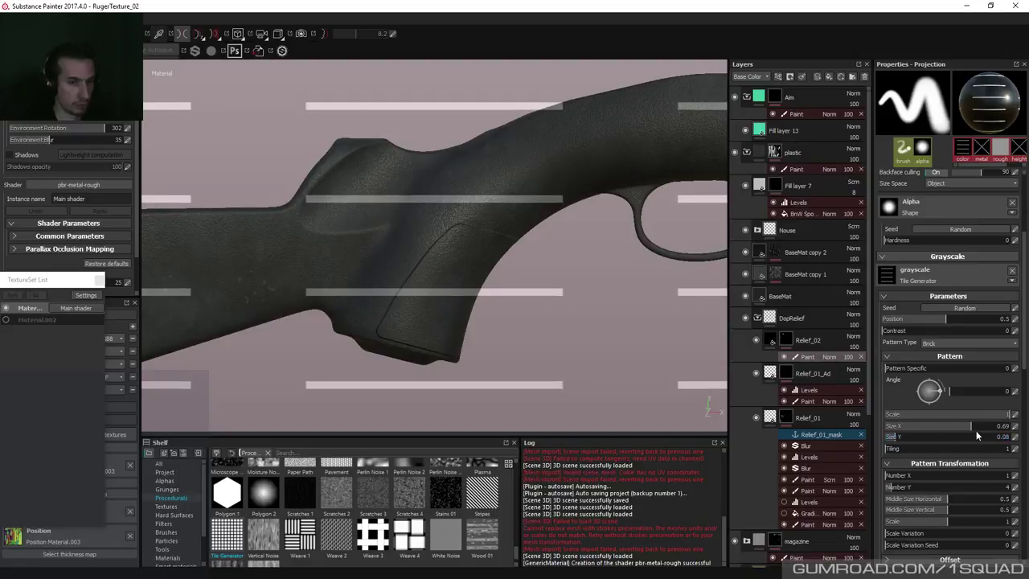
{"action": "left_click_drag", "start_coordinate": [968, 431], "coordinate": [965, 431]}
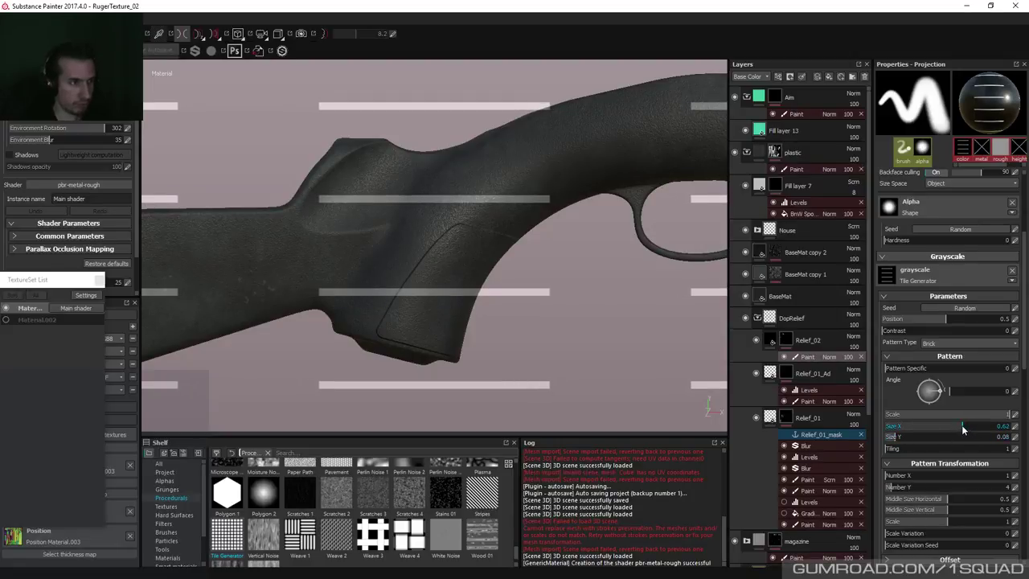
{"action": "mouse_move", "coordinate": [619, 333]}
{"action": "left_mouse_down", "text": "alt"}
{"action": "mouse_move", "coordinate": [590, 237]}
{"action": "mouse_move", "coordinate": [608, 356]}
{"action": "left_mouse_up", "text": "alt"}
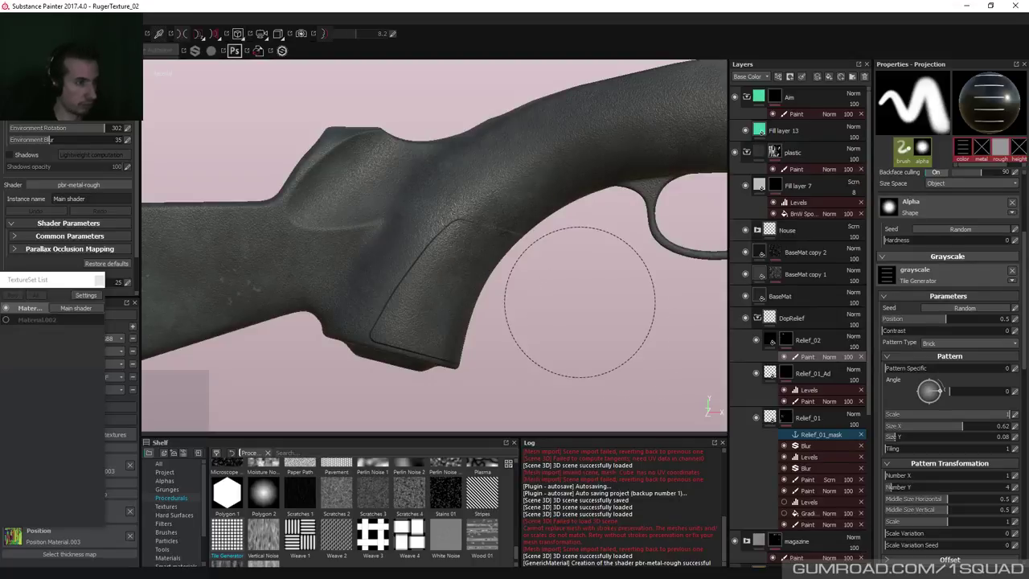
Shrink the stripe stencil and rotate it diagonally across the grip.
{"action": "key", "text": "s"}
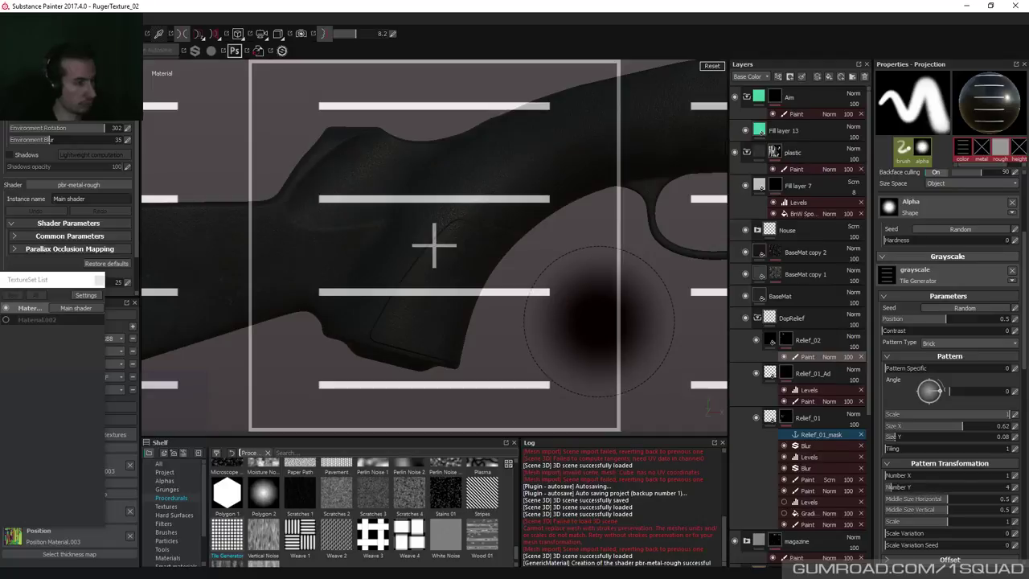
{"action": "right_click_drag", "start_coordinate": [599, 321], "coordinate": [554, 275]}
{"action": "left_click_drag", "start_coordinate": [554, 276], "coordinate": [546, 353]}
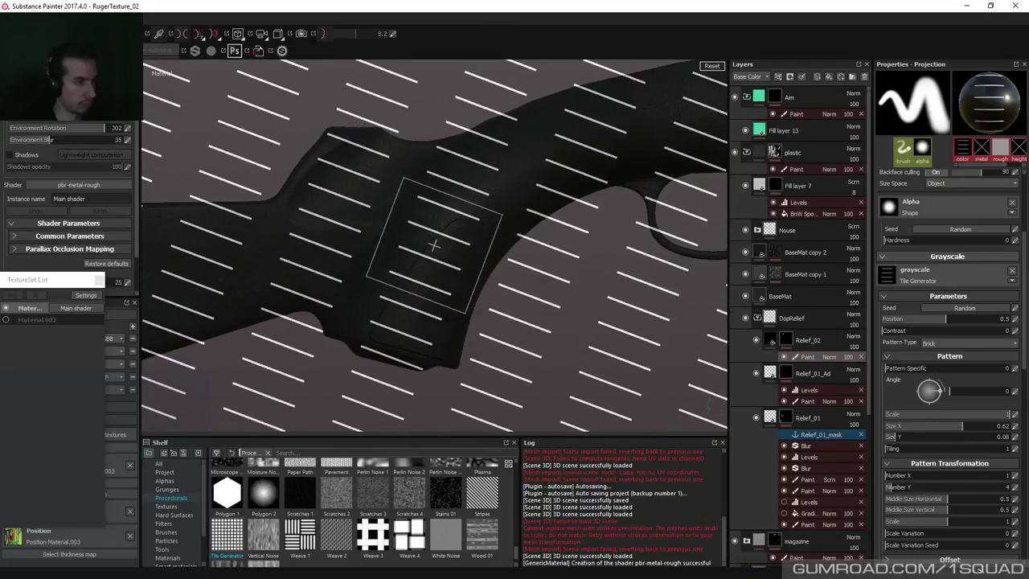
{"action": "mouse_move", "coordinate": [542, 338]}
{"action": "right_mouse_down", "text": "alt"}
{"action": "mouse_move", "coordinate": [564, 347]}
{"action": "mouse_move", "coordinate": [541, 329]}
{"action": "mouse_move", "coordinate": [535, 337]}
{"action": "right_mouse_up", "text": "alt"}
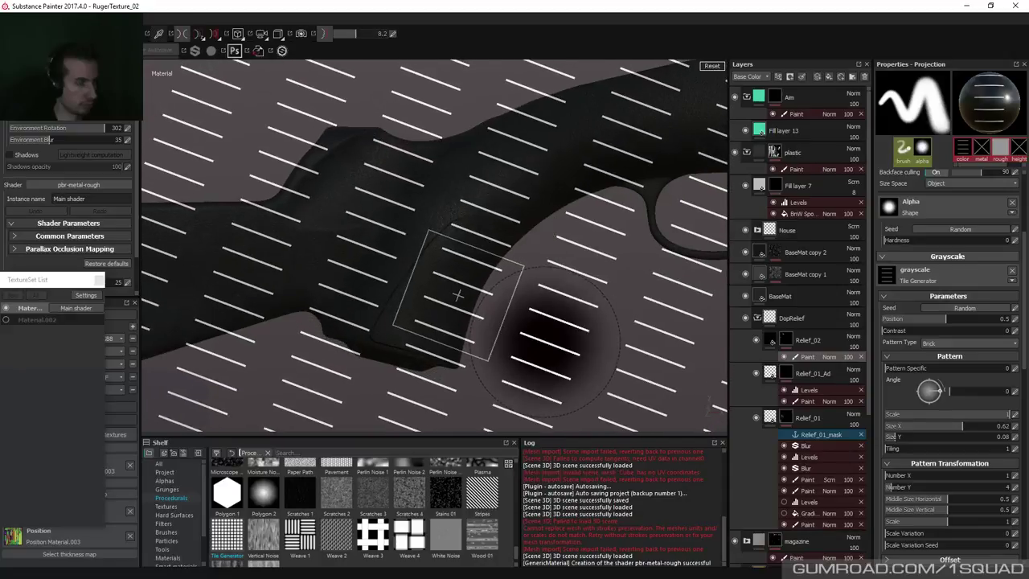
{"action": "mouse_move", "coordinate": [544, 333]}
{"action": "middle_mouse_down", "text": "alt"}
{"action": "mouse_move", "coordinate": [531, 360]}
{"action": "mouse_move", "coordinate": [542, 353]}
{"action": "middle_mouse_up", "text": "alt"}
{"action": "right_click_drag", "start_coordinate": [542, 353], "coordinate": [559, 350], "text": "alt"}
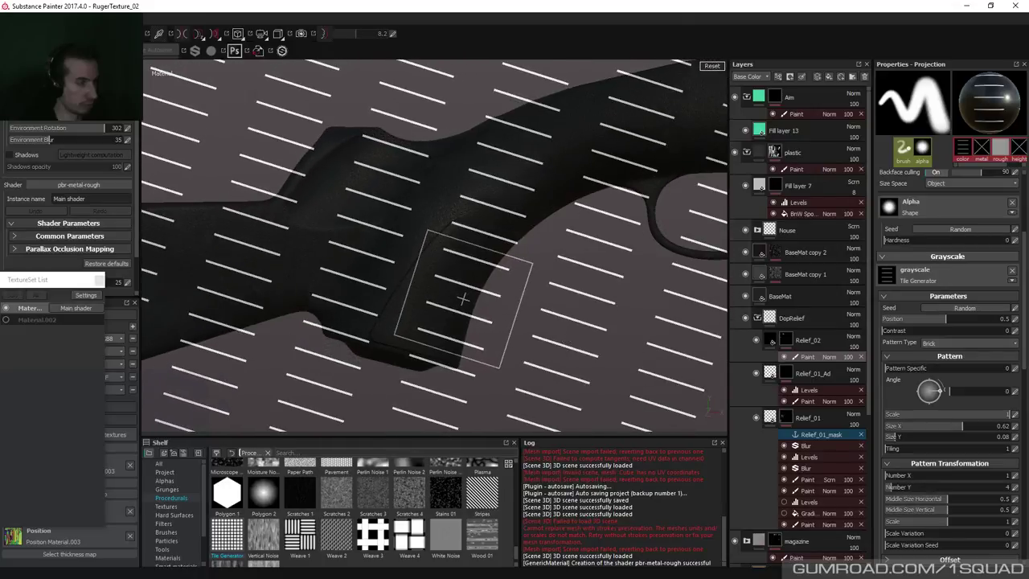
{"action": "middle_click_drag", "start_coordinate": [463, 299], "coordinate": [469, 299]}
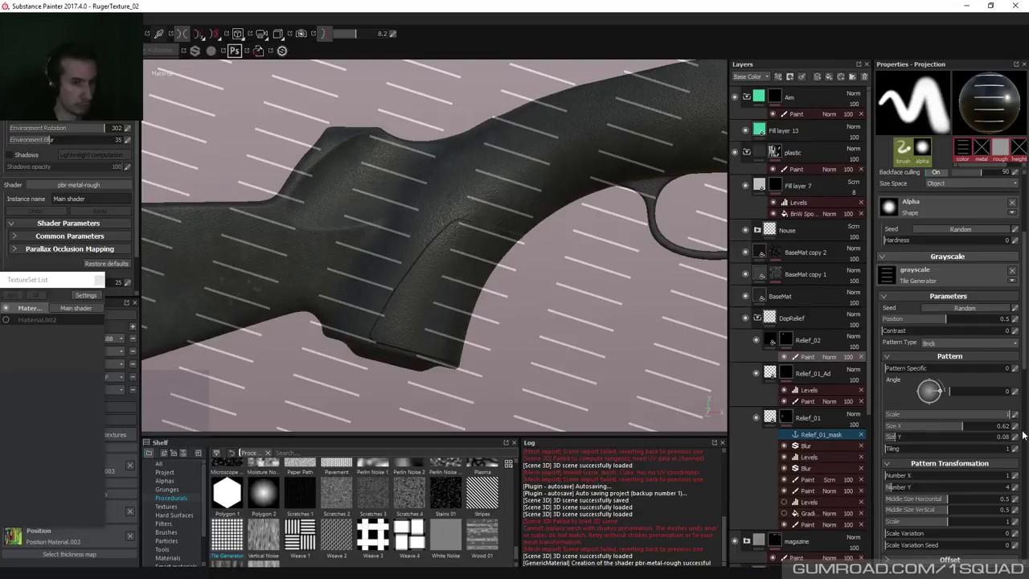
Set the stripe Size Y to 0.09 and Size X to 1 for long continuous lines.
{"action": "left_click", "coordinate": [894, 441]}
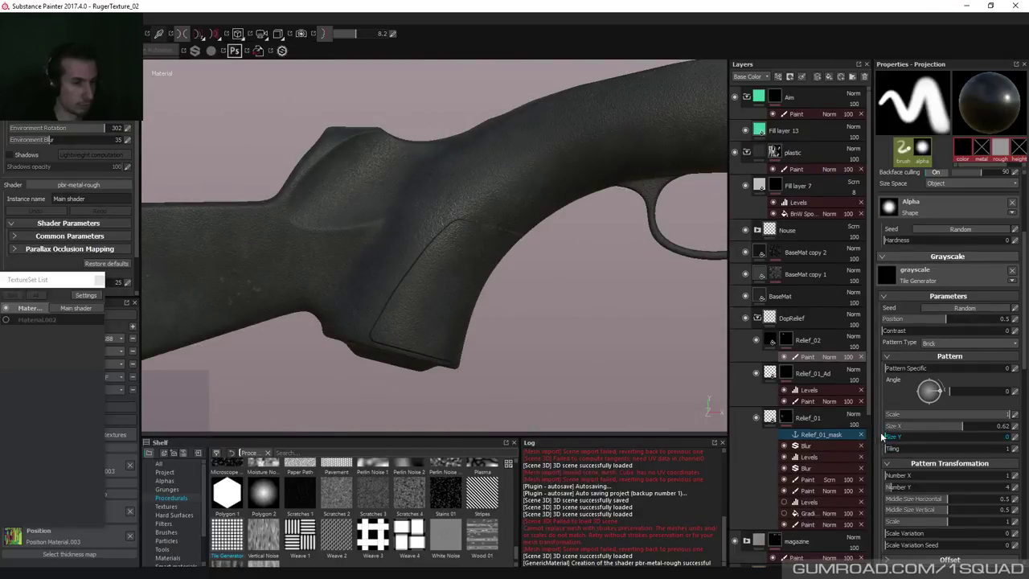
{"action": "left_click_drag", "start_coordinate": [958, 426], "coordinate": [1009, 426]}
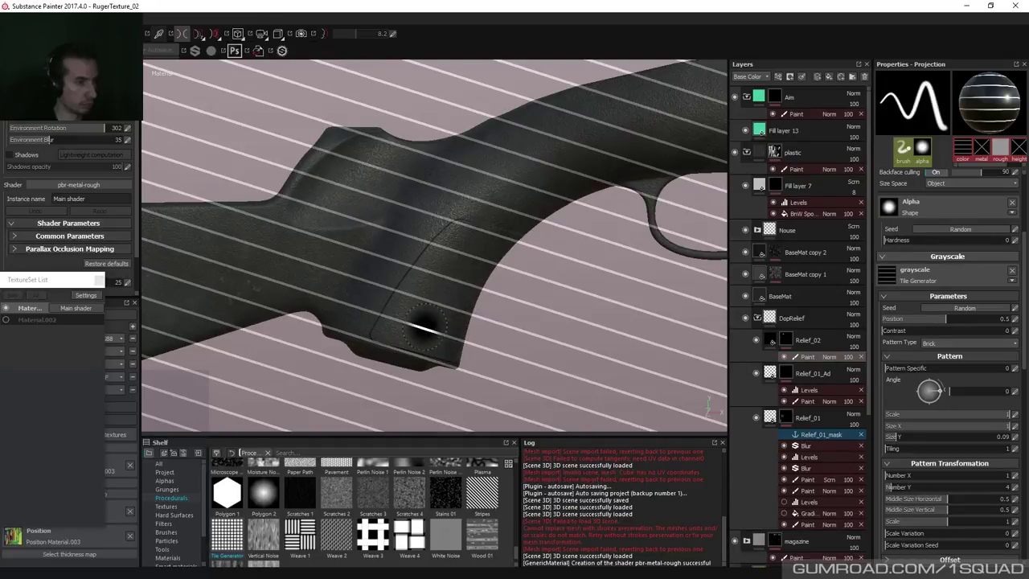
{"action": "key", "text": "1"}
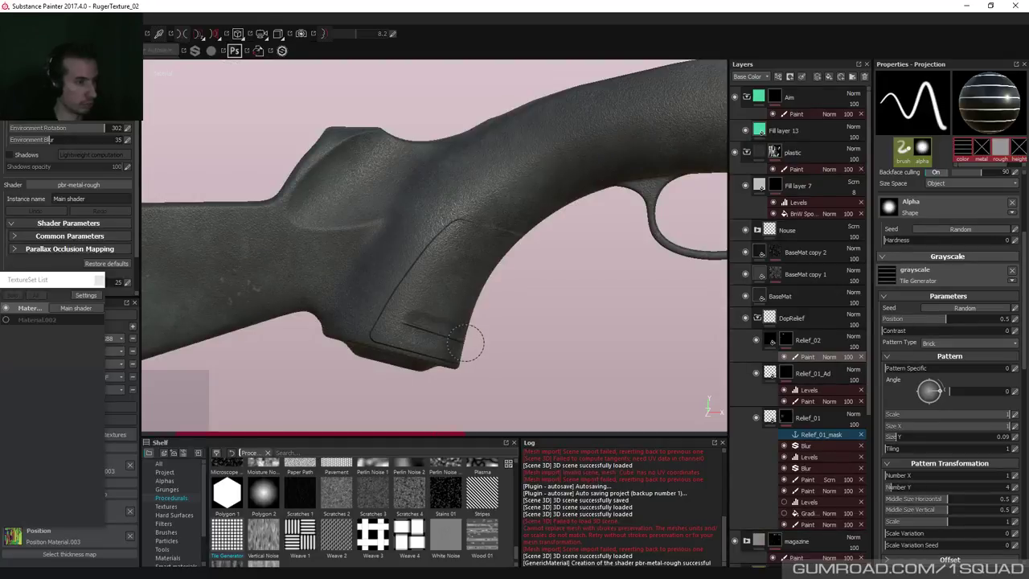
{"action": "key", "text": "3"}
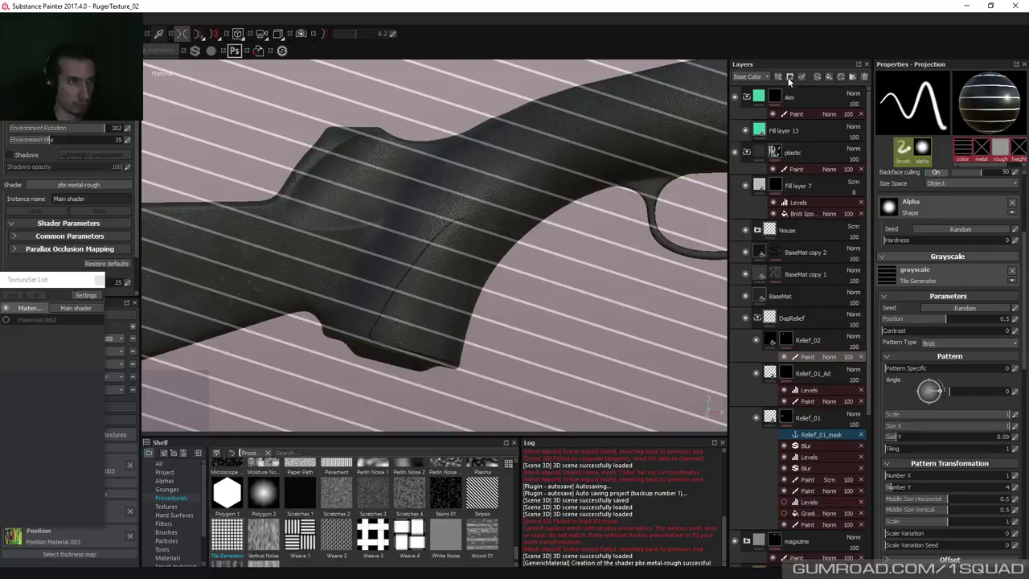
Add a paint effect to the Relief_02 mask.
{"action": "right_click", "coordinate": [787, 343]}
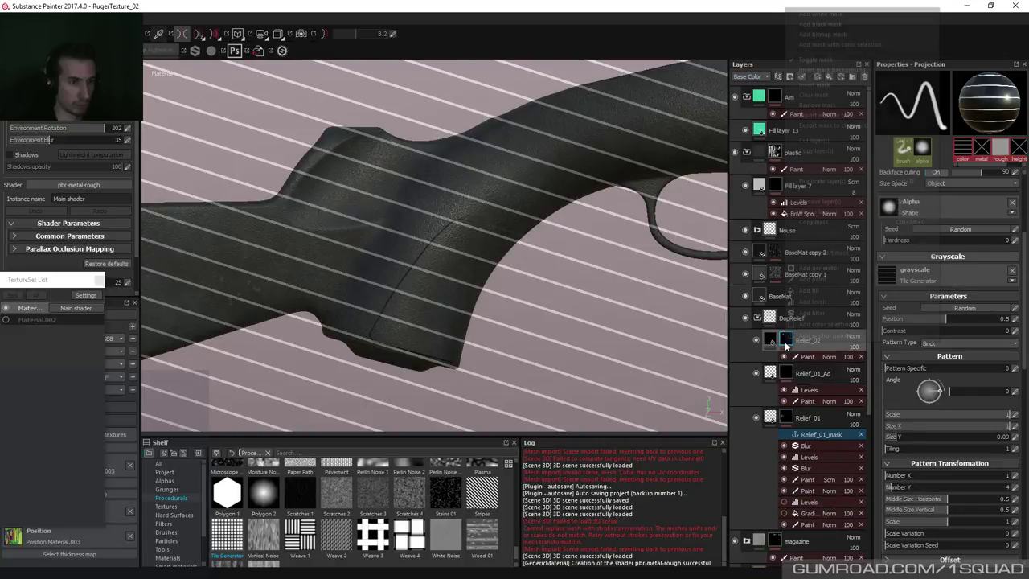
{"action": "left_click", "coordinate": [812, 279]}
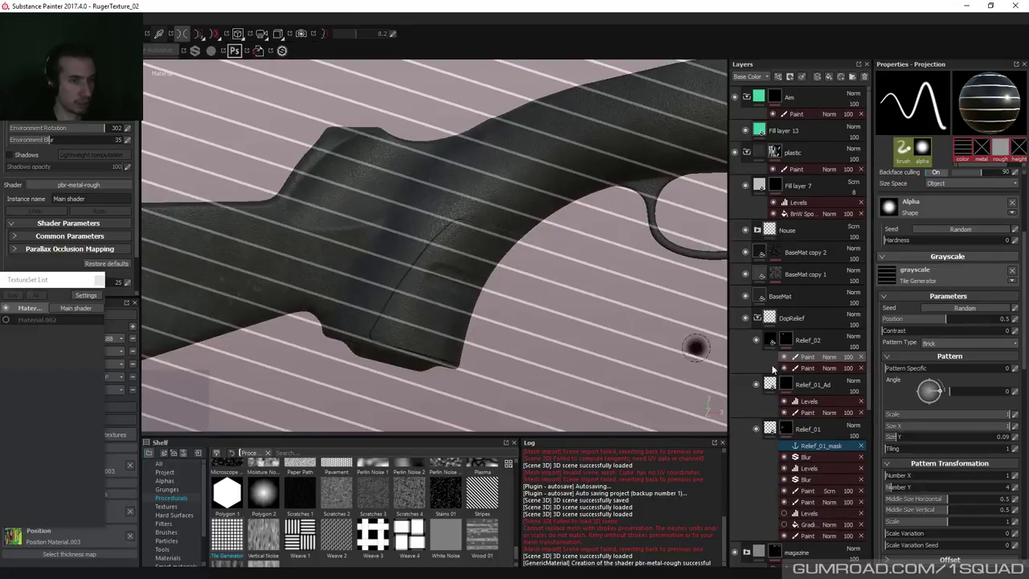
{"action": "left_click", "coordinate": [830, 357]}
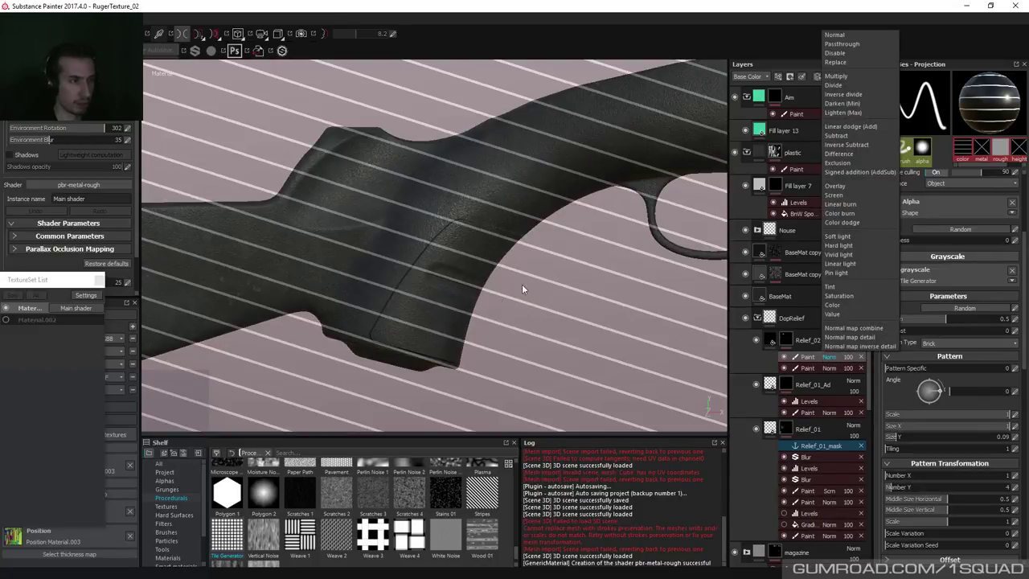
{"action": "left_click", "coordinate": [551, 5]}
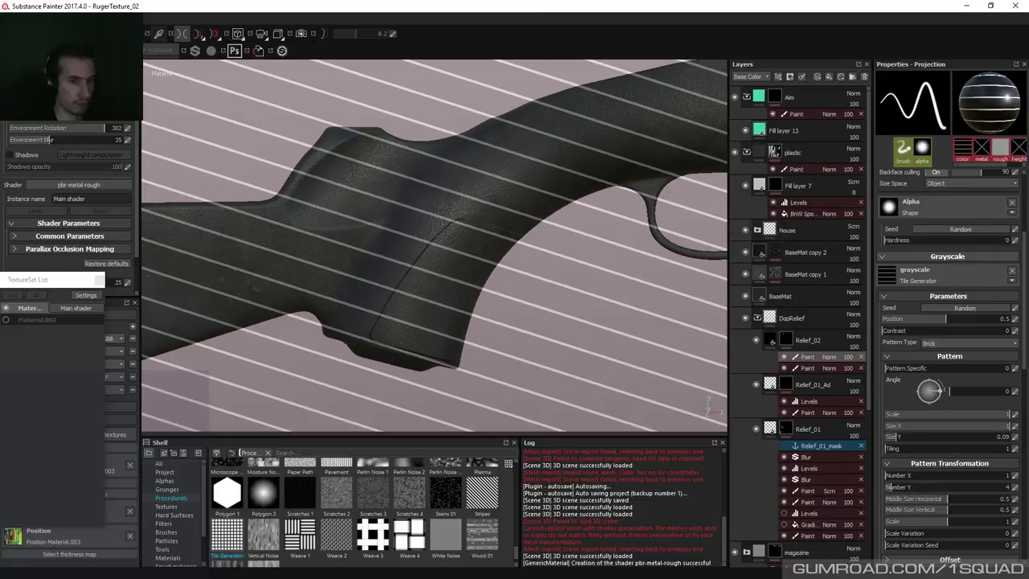
Inspect the pattern's blending and luminance settings without changing them.
{"action": "left_click_drag", "start_coordinate": [1026, 314], "coordinate": [1024, 361]}
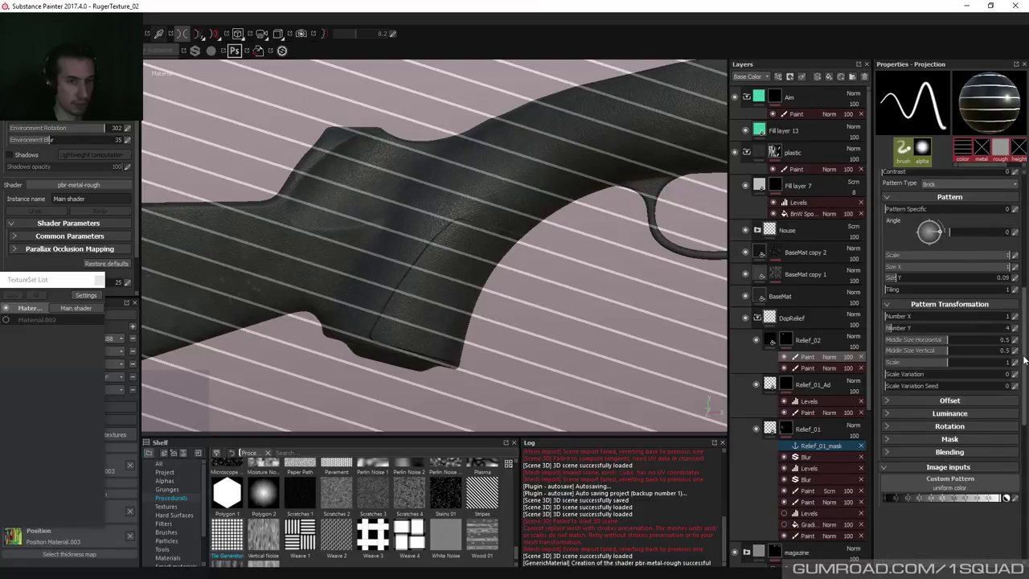
{"action": "left_click", "coordinate": [949, 451]}
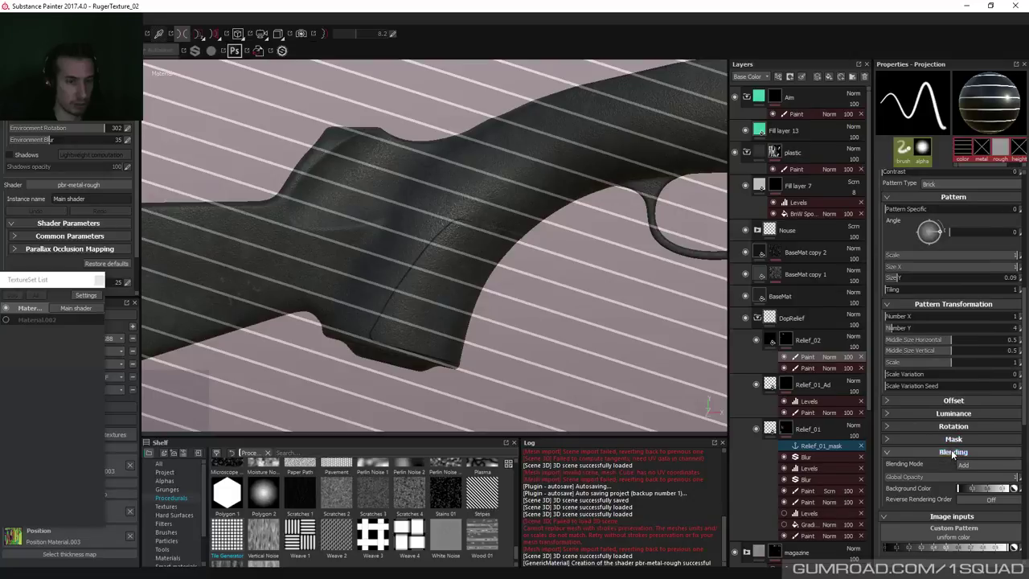
{"action": "left_click", "coordinate": [949, 452]}
{"action": "left_click", "coordinate": [950, 413]}
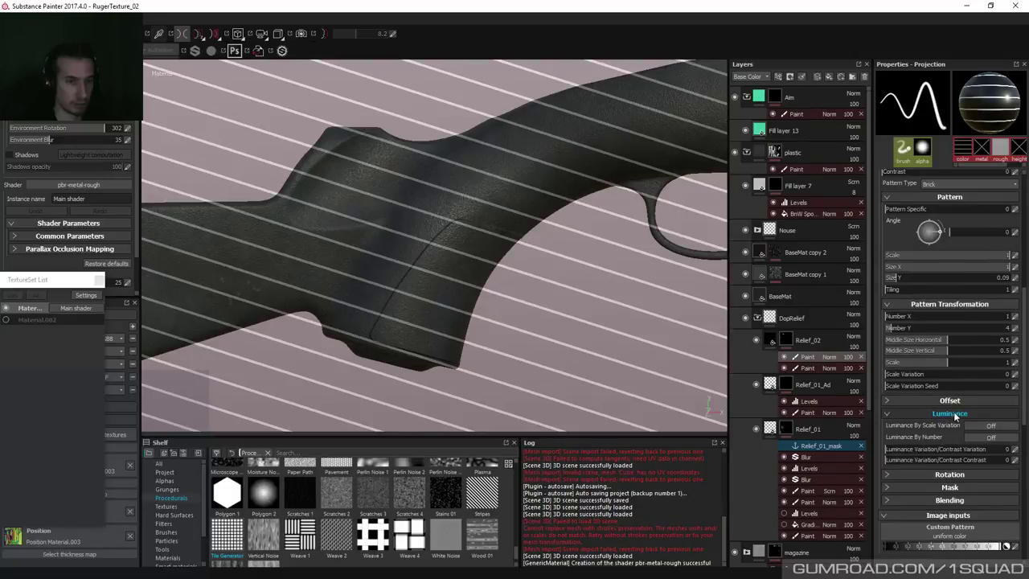
{"action": "left_click", "coordinate": [950, 415]}
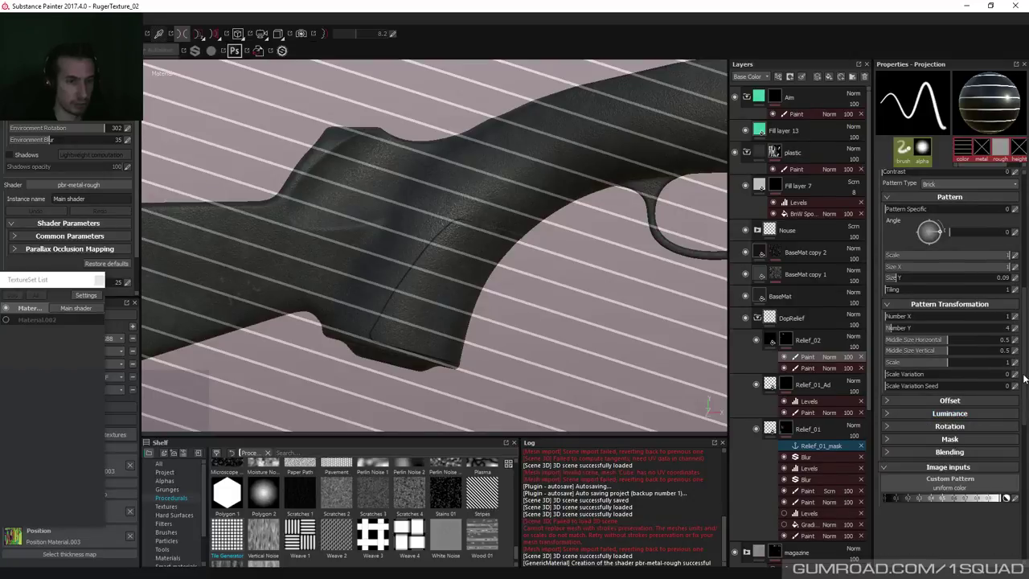
{"action": "left_click", "coordinate": [956, 453]}
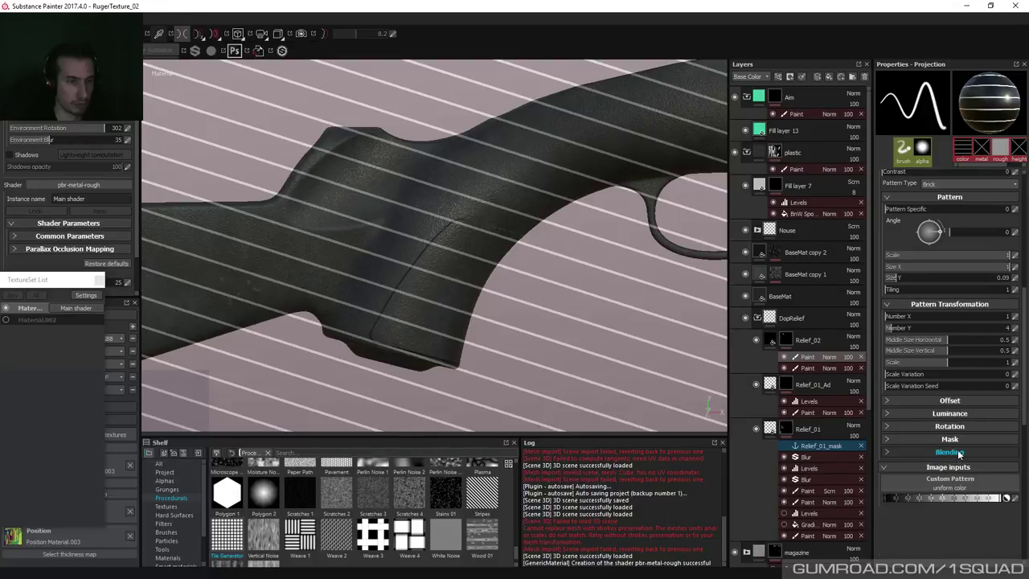
{"action": "left_click", "coordinate": [958, 450]}
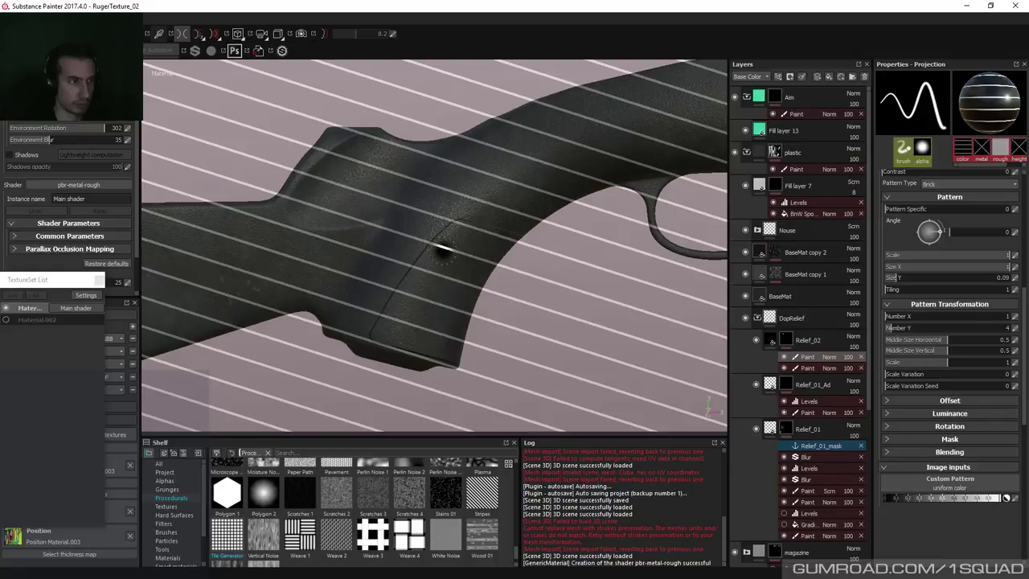
Set the new Relief_02 paint effect's blend mode to Subtract.
{"action": "key", "text": "1"}
{"action": "key", "text": "3"}
{"action": "left_click", "coordinate": [828, 356]}
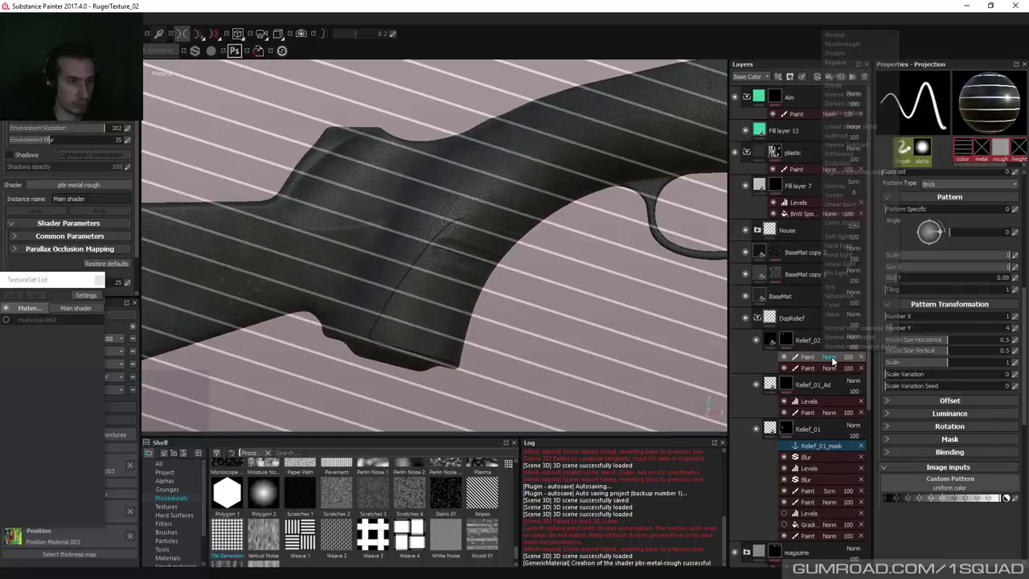
{"action": "left_click", "coordinate": [850, 146]}
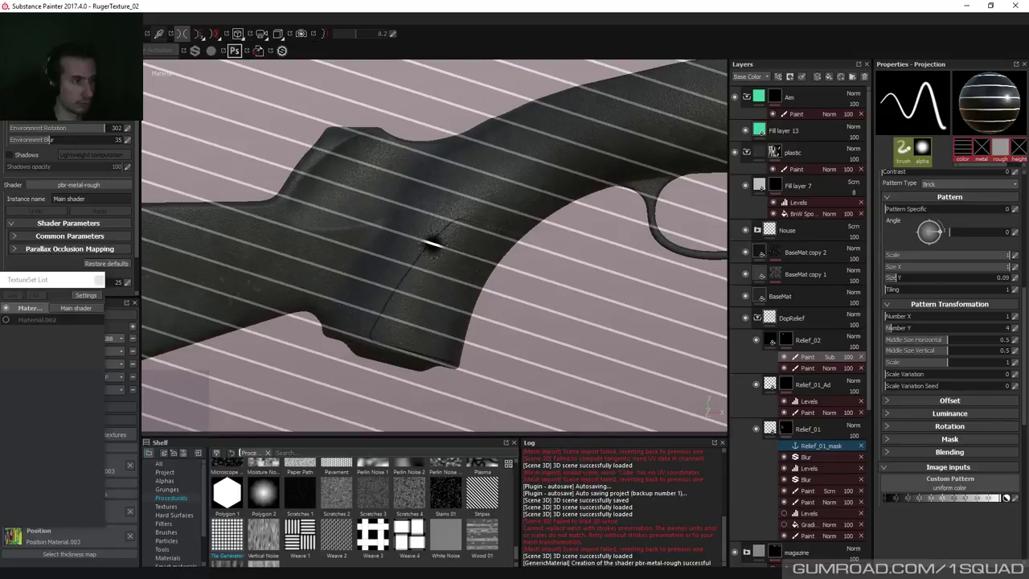
Toggle repeatedly between the plain paint brush and the stripe projection to check the grip grooves.
{"action": "key", "text": "1"}
{"action": "key", "text": "3"}
{"action": "key", "text": "1"}
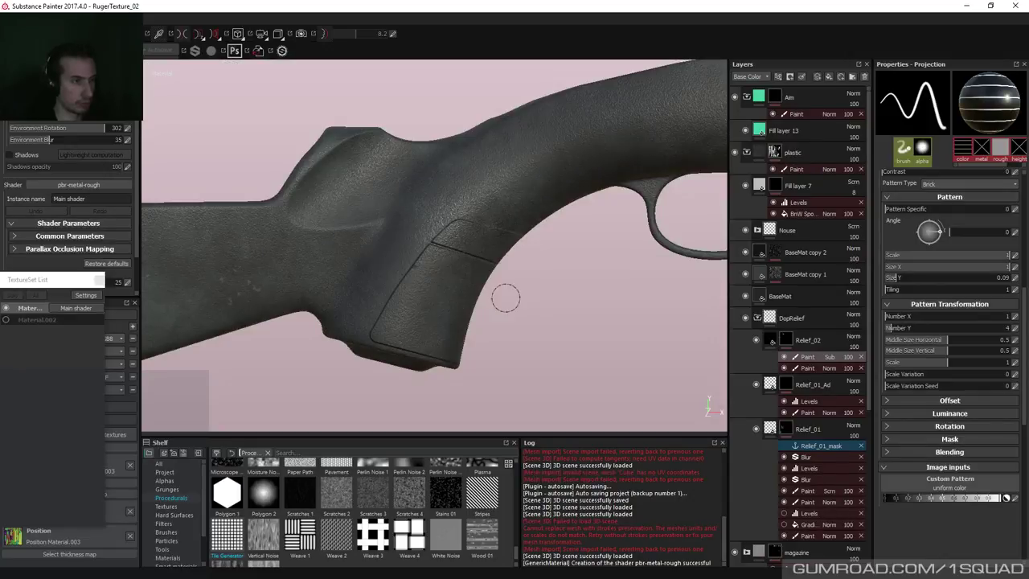
{"action": "key", "text": "3"}
{"action": "key", "text": "1"}
{"action": "key", "text": "3"}
{"action": "key", "text": "1"}
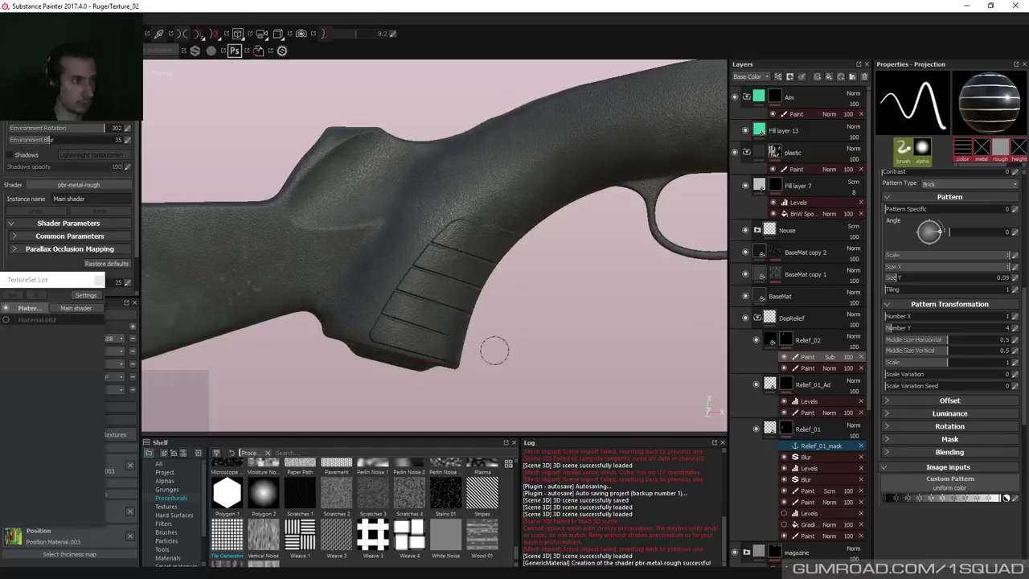
{"action": "key", "text": "3"}
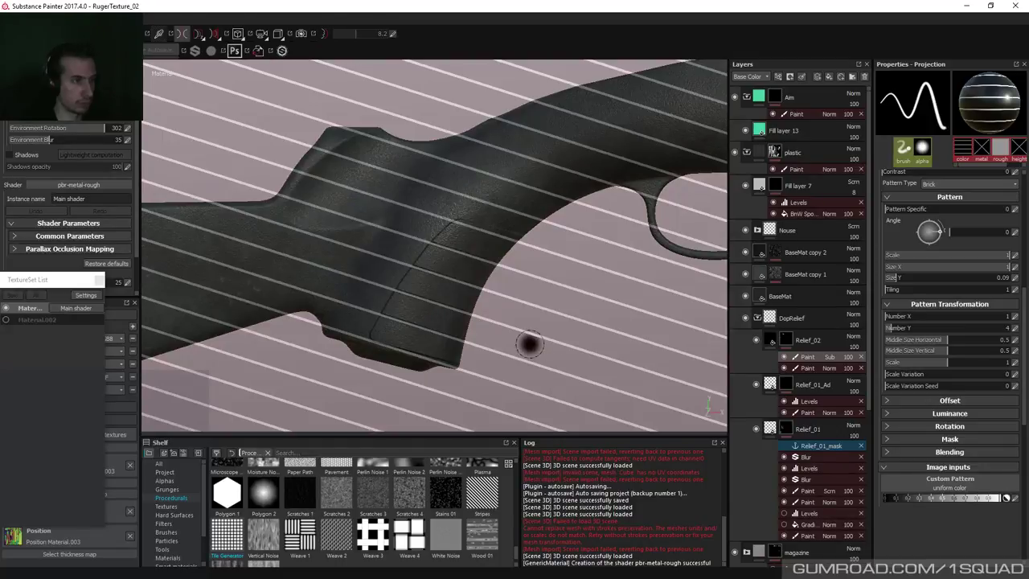
{"action": "key", "text": "ctrl"}
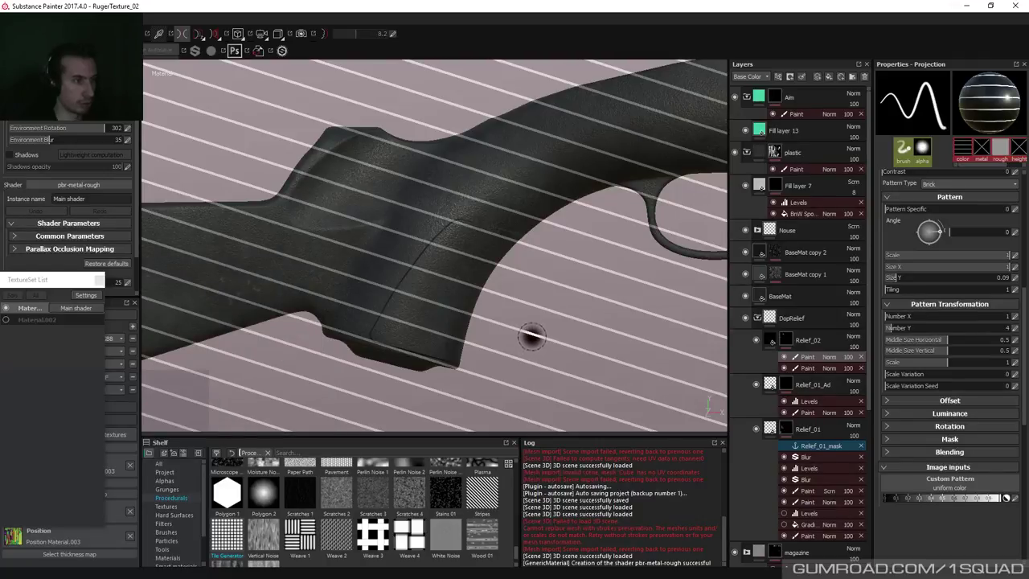
In the black-and-white mask view, reposition the stripes and paint a stripe stroke along the patch's lower edge.
{"action": "key", "text": "m"}
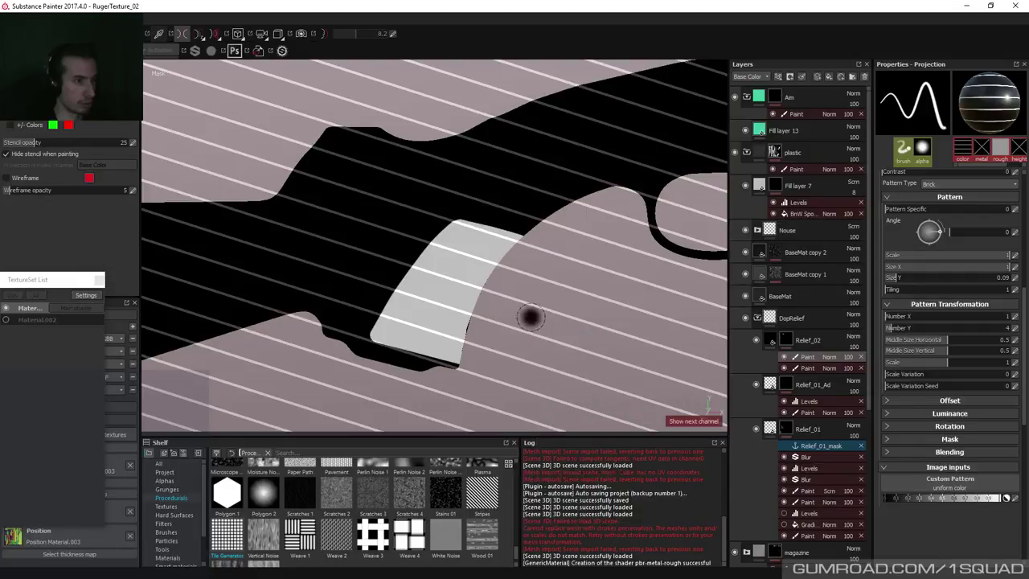
{"action": "left_click_drag", "start_coordinate": [521, 322], "coordinate": [524, 311]}
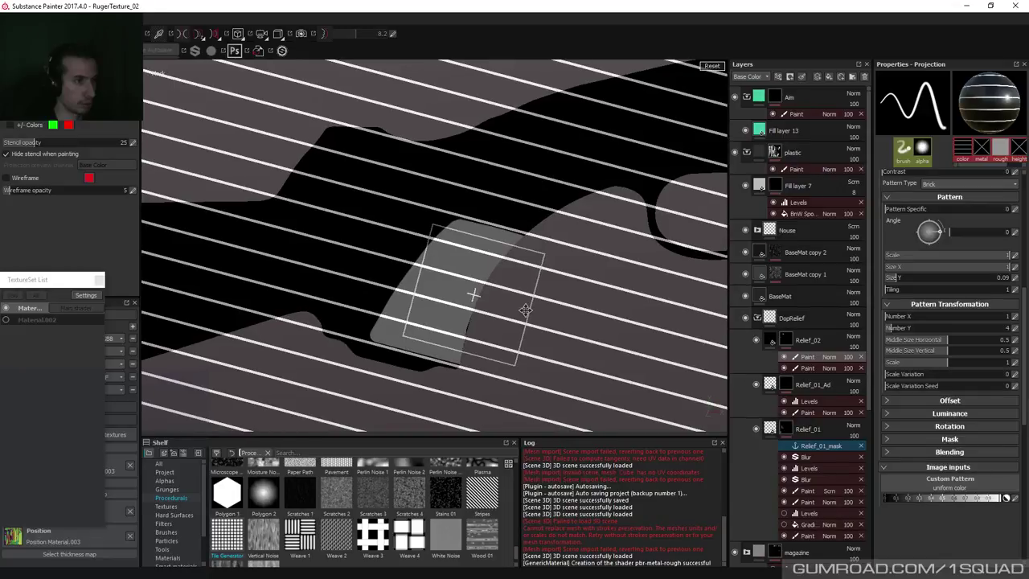
{"action": "key", "text": "1"}
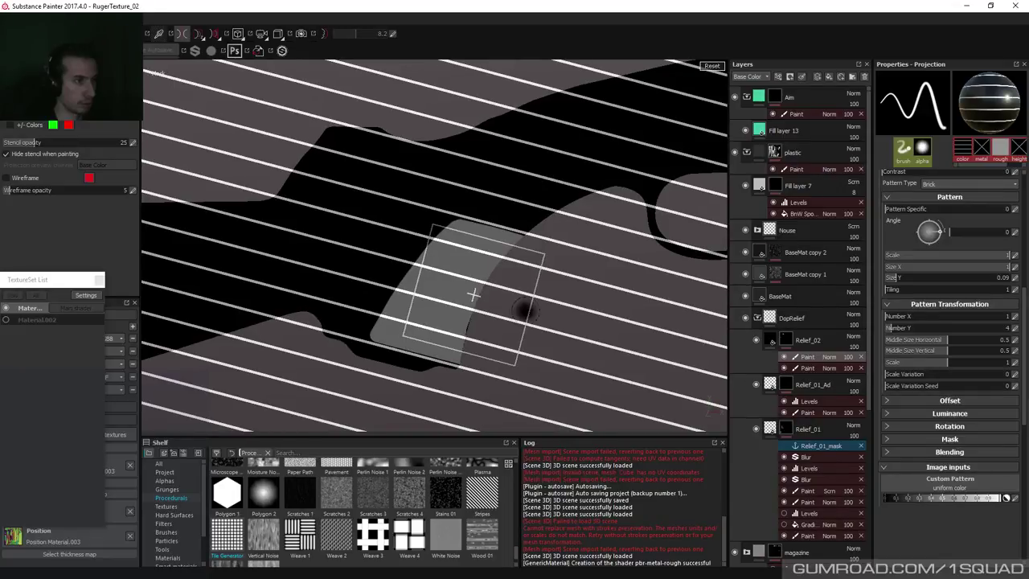
{"action": "left_click_drag", "start_coordinate": [392, 318], "coordinate": [477, 343]}
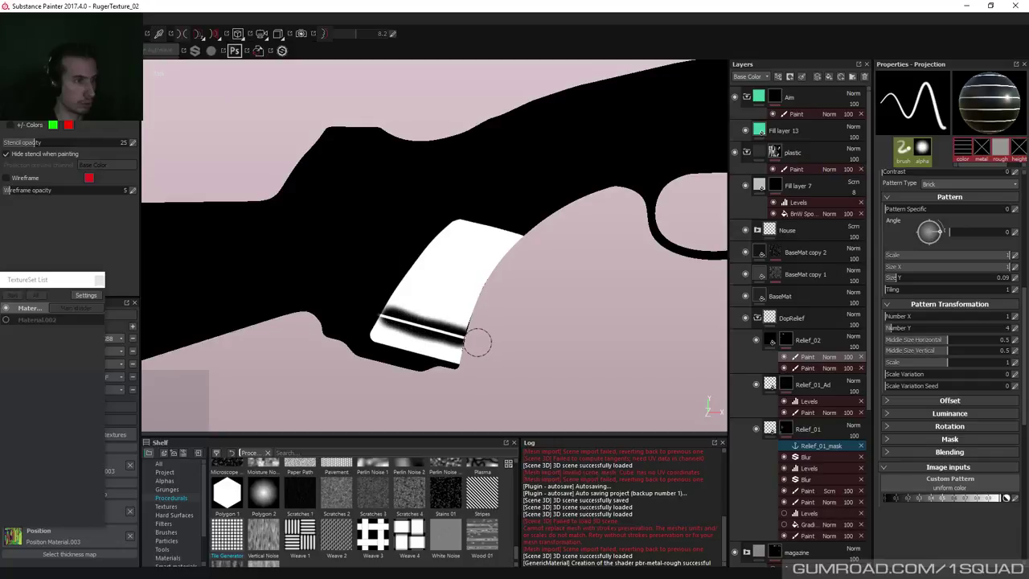
{"action": "mouse_move", "coordinate": [401, 316]}
{"action": "left_mouse_down"}
{"action": "mouse_move", "coordinate": [382, 314]}
{"action": "mouse_move", "coordinate": [409, 299]}
{"action": "left_mouse_up"}
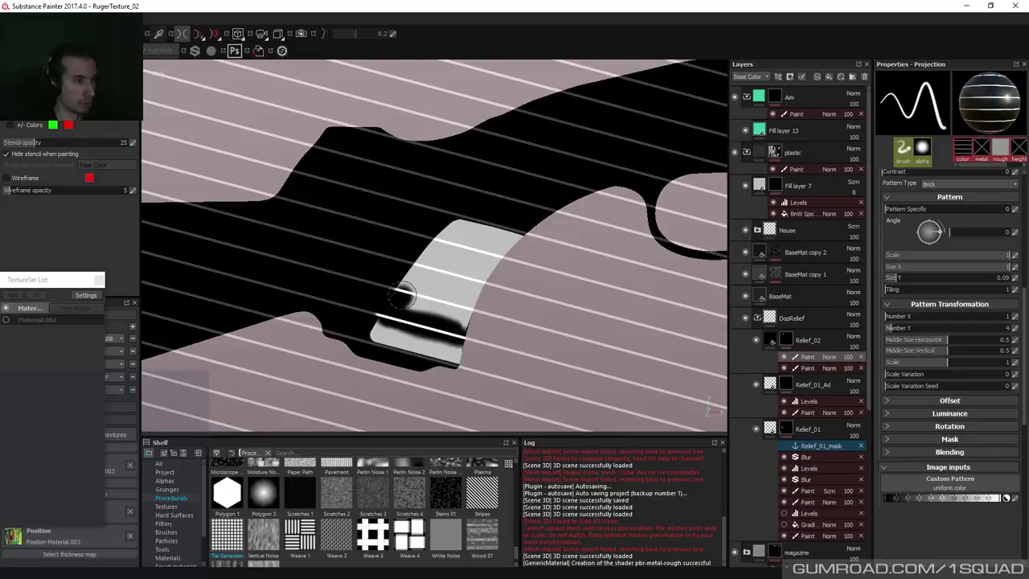
Set the stroke layer to Subtract and paint stripe grooves across the white grip patch.
{"action": "left_click", "coordinate": [826, 357]}
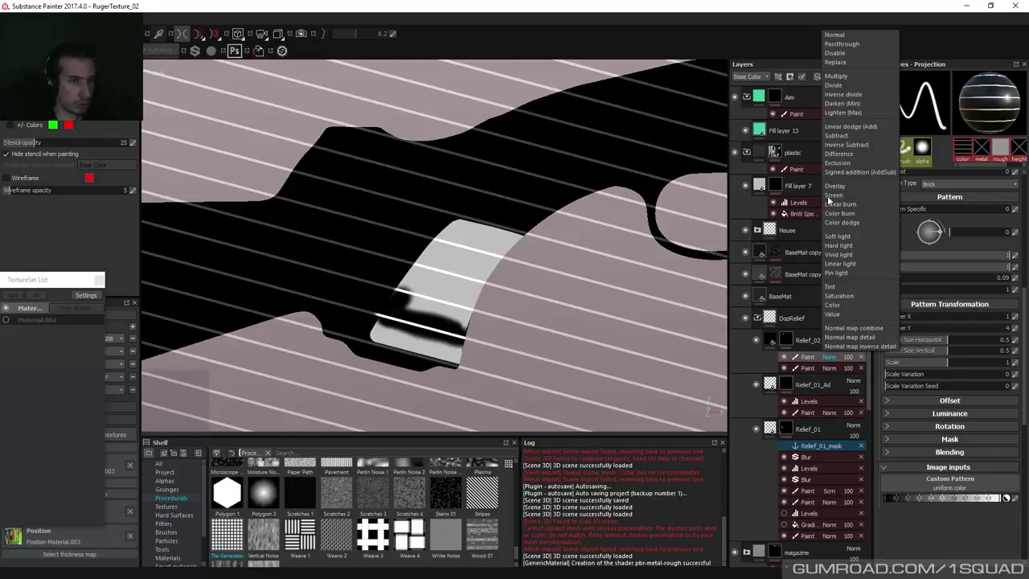
{"action": "left_click", "coordinate": [844, 136]}
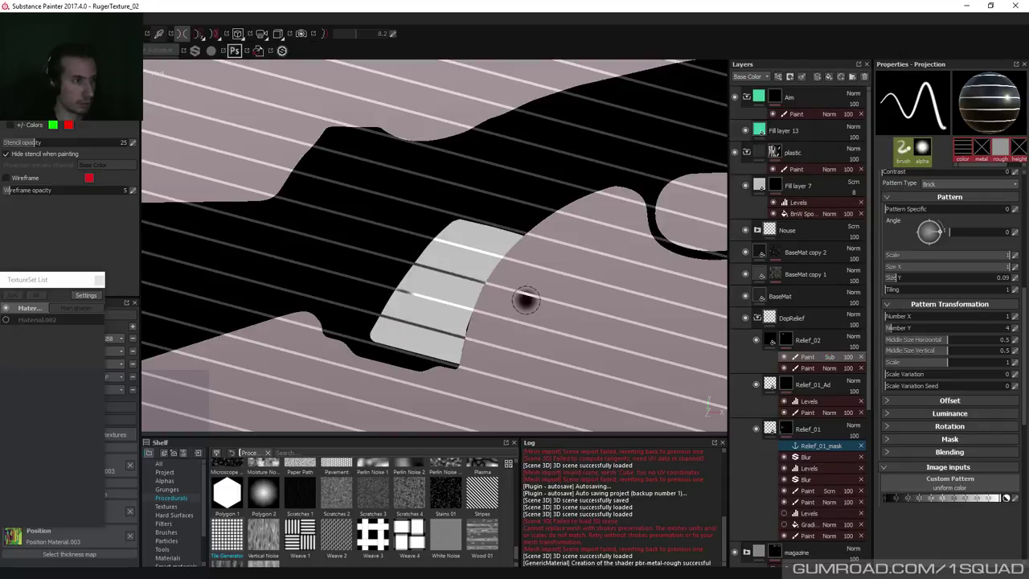
{"action": "left_click_drag", "start_coordinate": [402, 290], "coordinate": [399, 290]}
{"action": "mouse_move", "coordinate": [517, 322]}
{"action": "left_mouse_down"}
{"action": "mouse_move", "coordinate": [456, 244]}
{"action": "mouse_move", "coordinate": [426, 237]}
{"action": "left_mouse_up"}
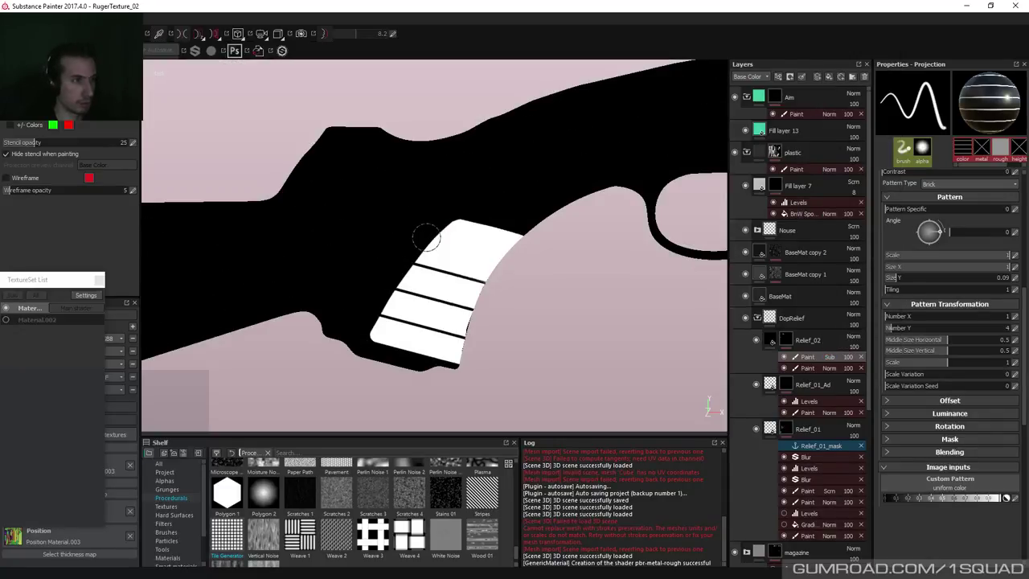
{"action": "left_click_drag", "start_coordinate": [565, 283], "coordinate": [555, 284]}
{"action": "mouse_move", "coordinate": [436, 271]}
{"action": "left_mouse_down"}
{"action": "mouse_move", "coordinate": [435, 260]}
{"action": "mouse_move", "coordinate": [504, 283]}
{"action": "left_mouse_up"}
{"action": "mouse_move", "coordinate": [466, 254]}
{"action": "left_mouse_down"}
{"action": "mouse_move", "coordinate": [519, 265]}
{"action": "mouse_move", "coordinate": [467, 283]}
{"action": "mouse_move", "coordinate": [488, 319]}
{"action": "mouse_move", "coordinate": [427, 337]}
{"action": "mouse_move", "coordinate": [475, 344]}
{"action": "mouse_move", "coordinate": [375, 310]}
{"action": "mouse_move", "coordinate": [606, 337]}
{"action": "left_mouse_up"}
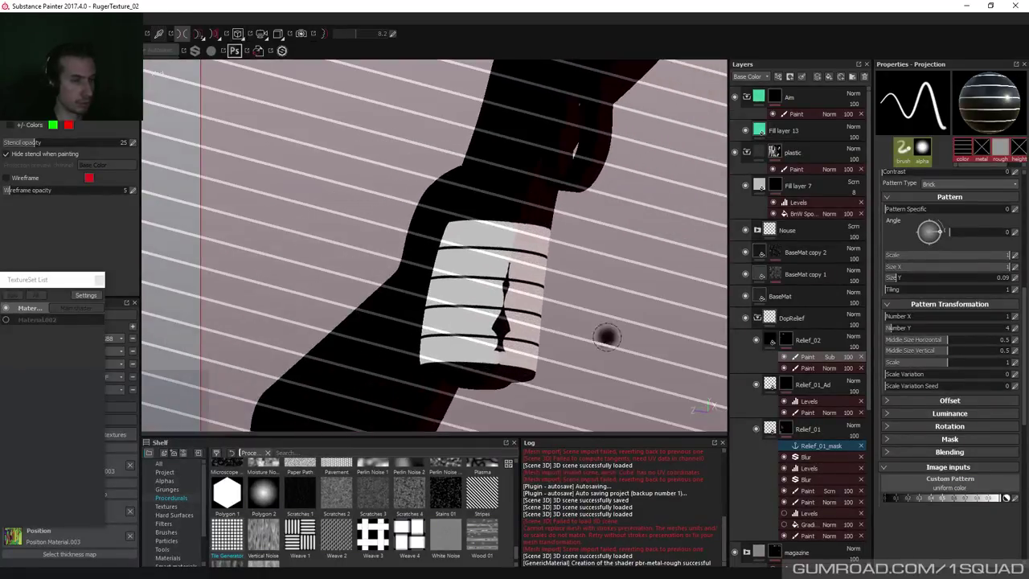
{"action": "left_click_drag", "start_coordinate": [477, 293], "coordinate": [506, 329], "text": "alt"}
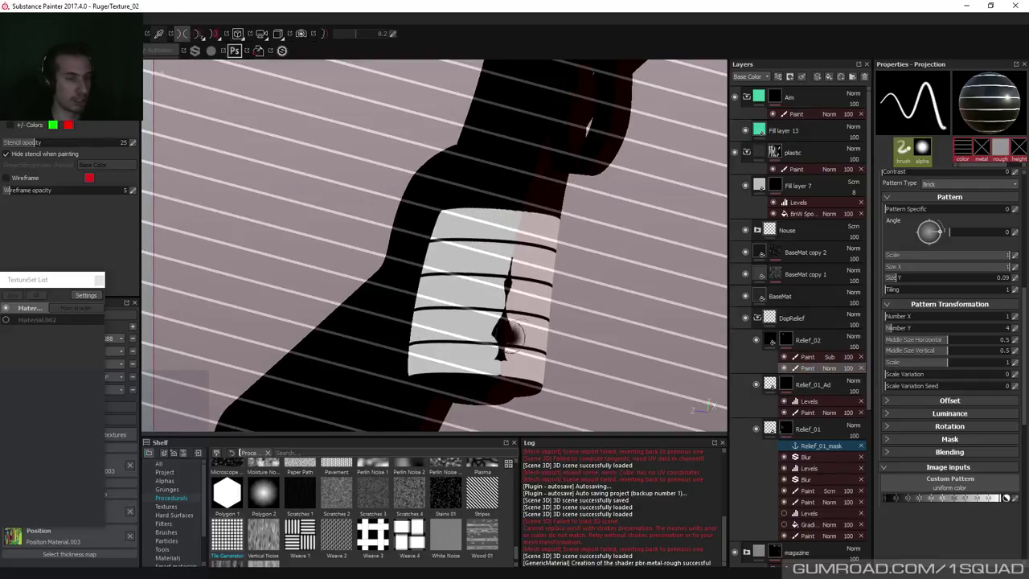
{"action": "mouse_move", "coordinate": [522, 299]}
{"action": "left_mouse_down", "text": "alt"}
{"action": "mouse_move", "coordinate": [498, 322]}
{"action": "mouse_move", "coordinate": [454, 325]}
{"action": "left_mouse_up", "text": "alt"}
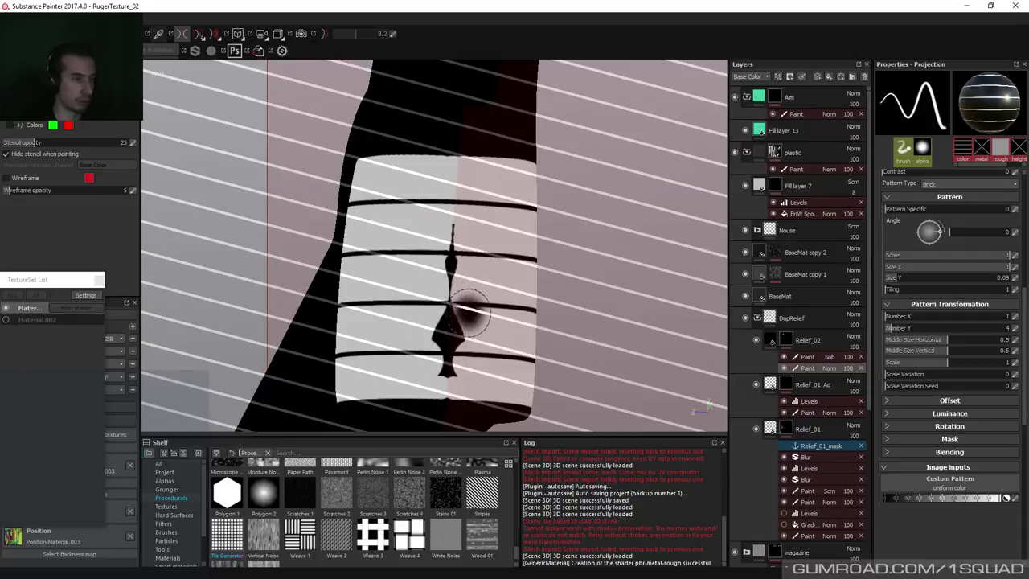
{"action": "left_click_drag", "start_coordinate": [459, 310], "coordinate": [464, 310], "text": "alt"}
{"action": "key", "text": "1"}
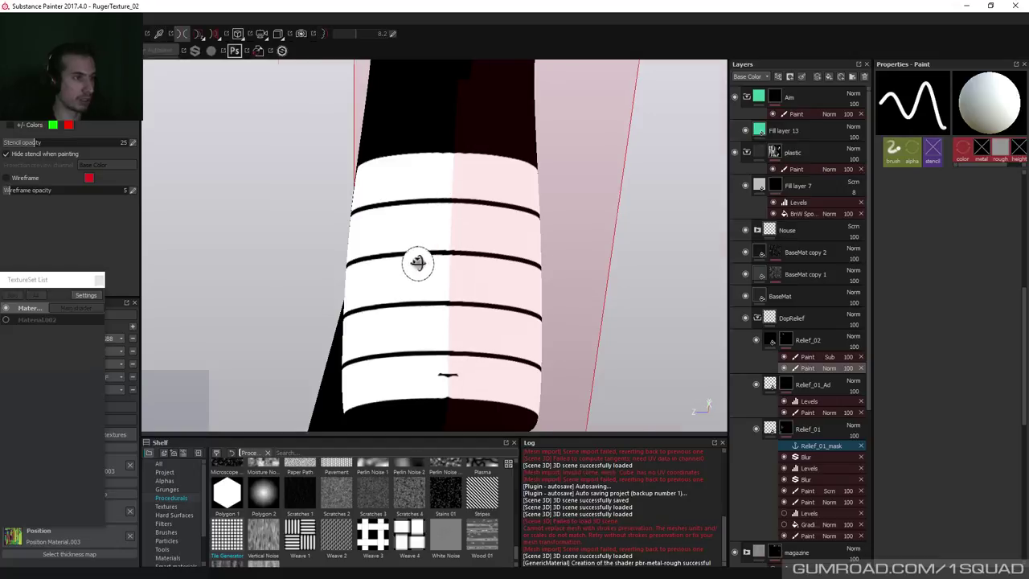
Return to the full material view and hide the subtractive groove strokes under Relief_02.
{"action": "mouse_move", "coordinate": [417, 262]}
{"action": "left_mouse_down", "text": "alt"}
{"action": "mouse_move", "coordinate": [418, 212]}
{"action": "mouse_move", "coordinate": [426, 321]}
{"action": "left_mouse_up", "text": "alt"}
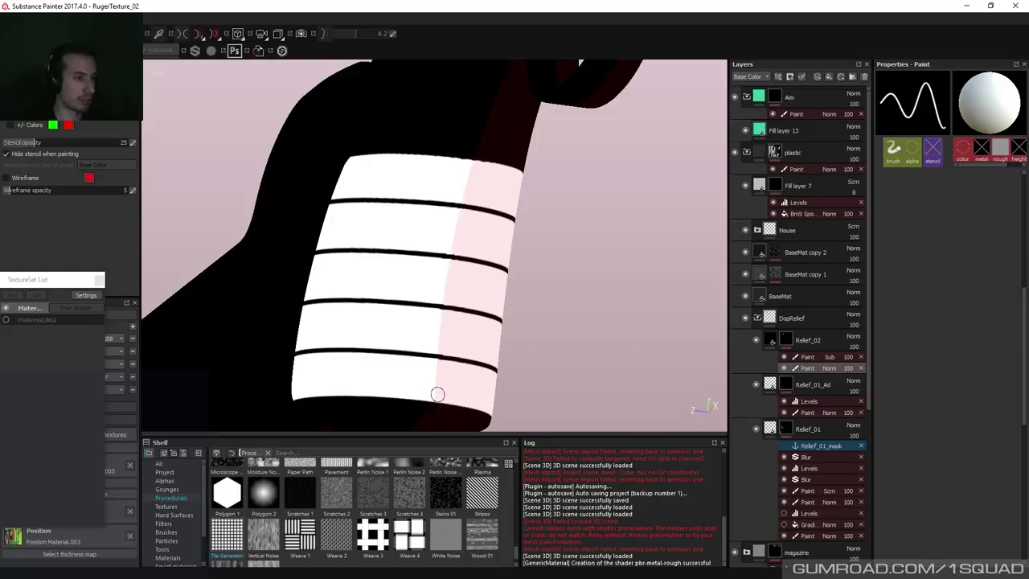
{"action": "mouse_move", "coordinate": [436, 377]}
{"action": "left_mouse_down", "text": "alt"}
{"action": "mouse_move", "coordinate": [485, 348]}
{"action": "mouse_move", "coordinate": [527, 347]}
{"action": "mouse_move", "coordinate": [437, 259]}
{"action": "mouse_move", "coordinate": [395, 335]}
{"action": "mouse_move", "coordinate": [413, 348]}
{"action": "mouse_move", "coordinate": [498, 338]}
{"action": "mouse_move", "coordinate": [418, 345]}
{"action": "left_mouse_up", "text": "alt"}
{"action": "key", "text": "m"}
{"action": "scroll", "coordinate": [434, 340], "scroll_direction": "down", "scroll_amount": 3}
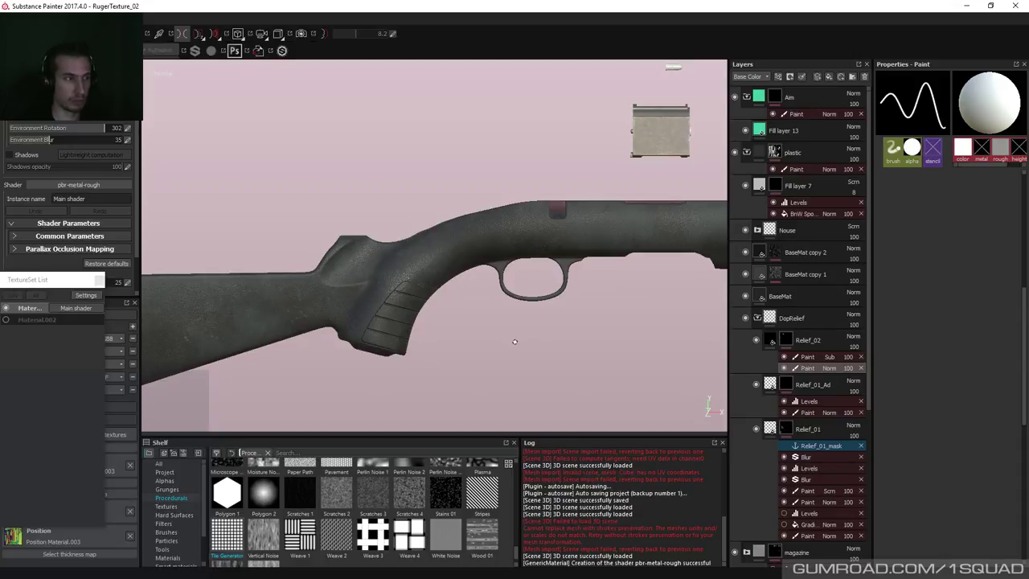
{"action": "scroll", "coordinate": [514, 342], "scroll_direction": "up", "scroll_amount": 5}
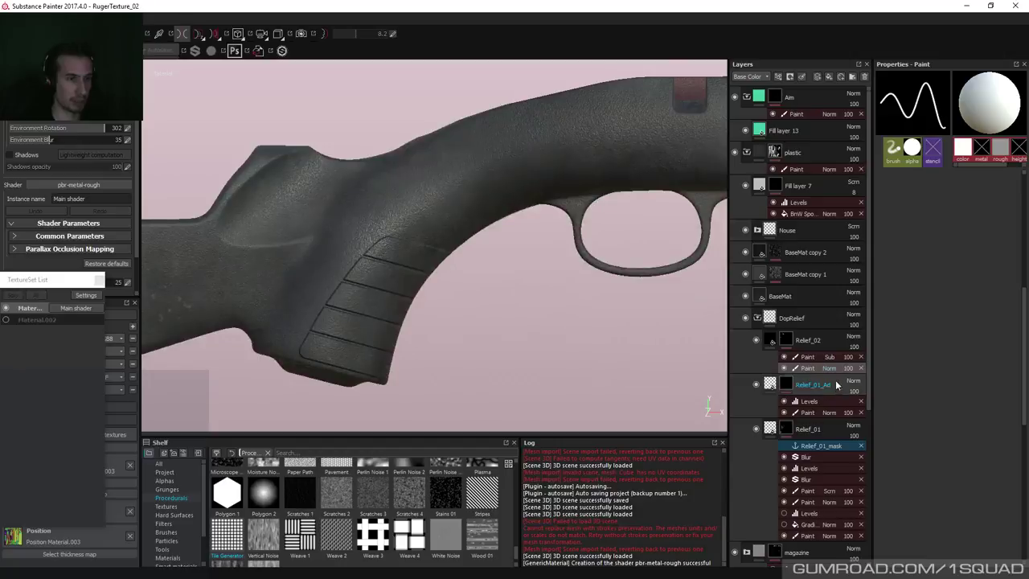
{"action": "left_click", "coordinate": [784, 357]}
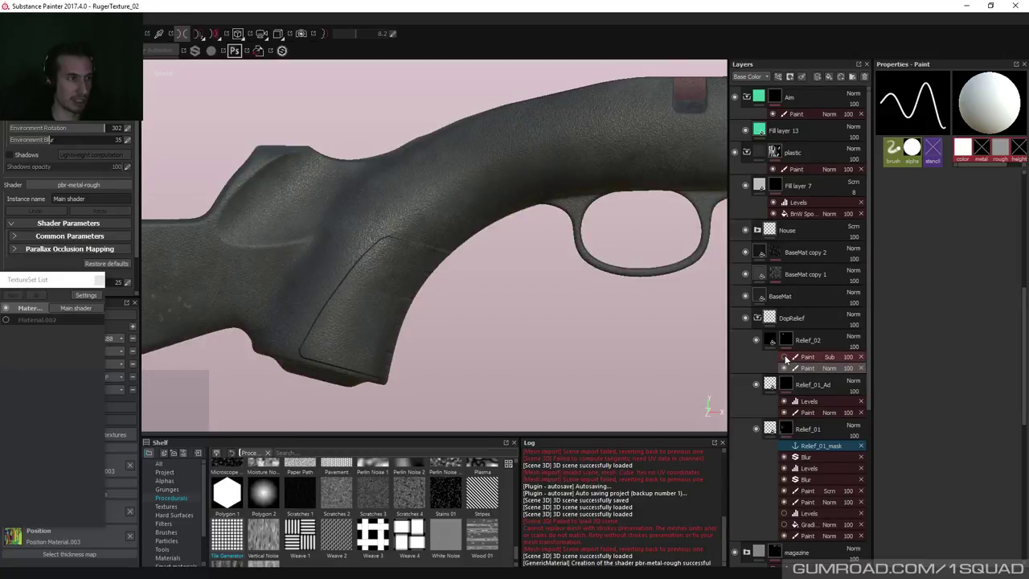
Swap the paint colour and display Relief_02's mask on its own.
{"action": "right_click_drag", "start_coordinate": [356, 212], "coordinate": [413, 275], "text": "alt"}
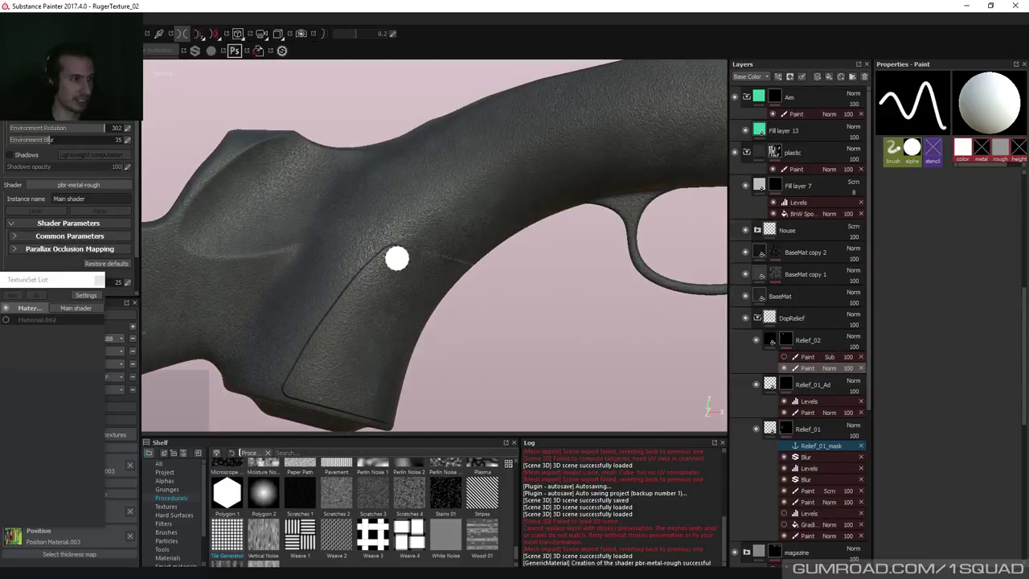
{"action": "key", "text": "x"}
{"action": "key", "text": "x"}
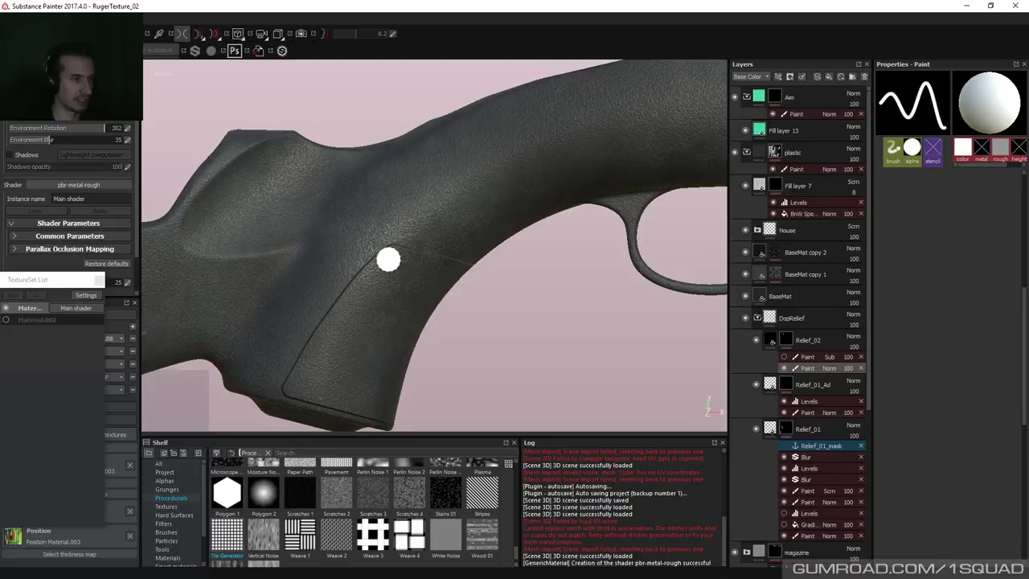
{"action": "left_click", "coordinate": [786, 340]}
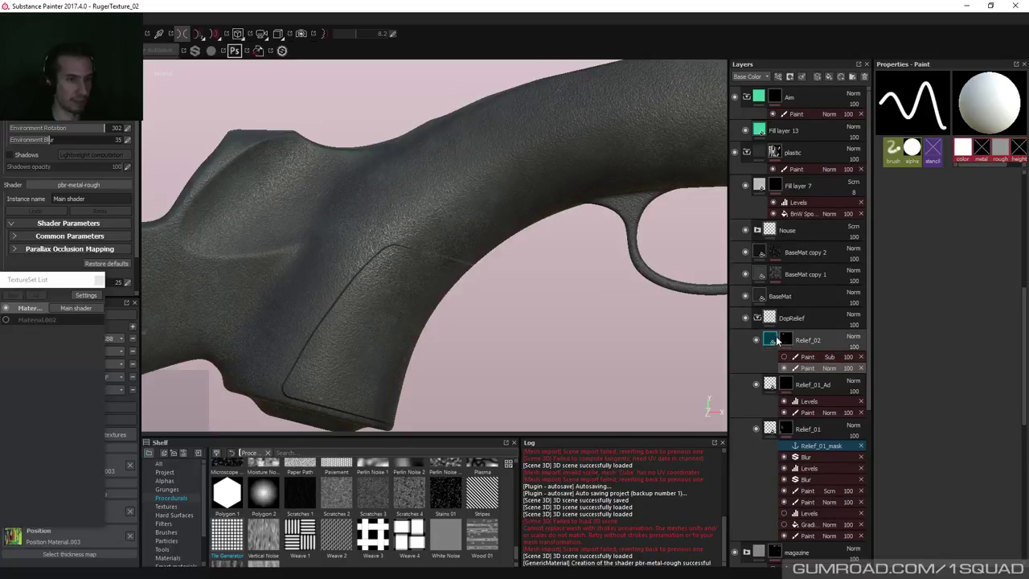
{"action": "left_click", "coordinate": [785, 340], "text": "alt"}
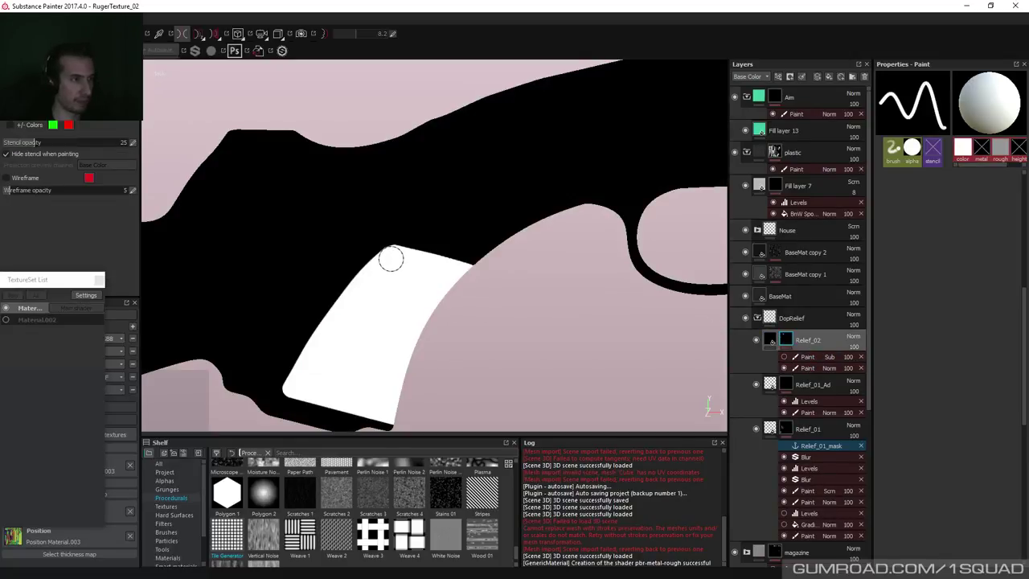
Select the Paint Norm layer and paint white straight lines along the patch's top edge to fill the notch.
{"action": "key", "text": "shift"}
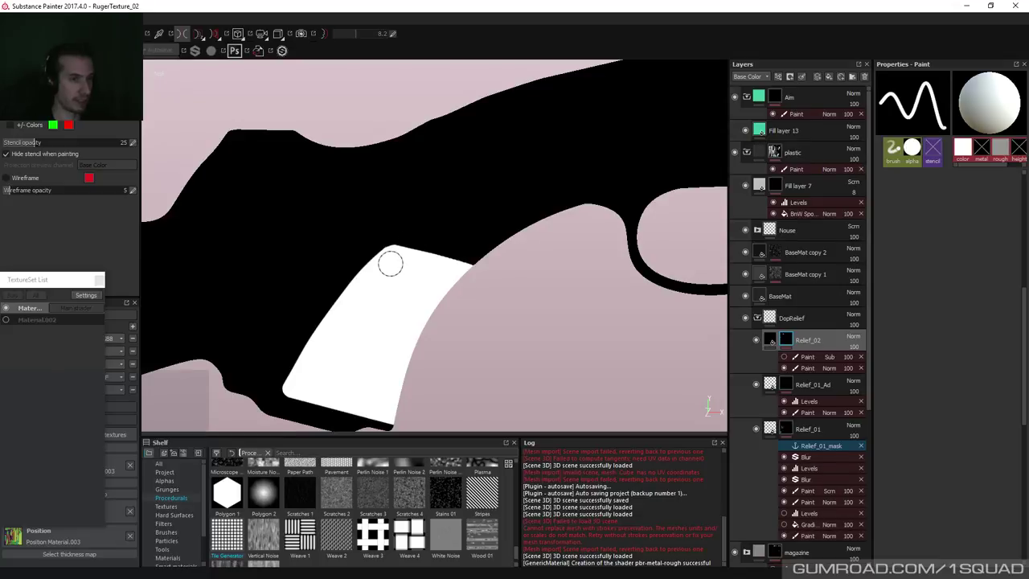
{"action": "left_click", "coordinate": [808, 369]}
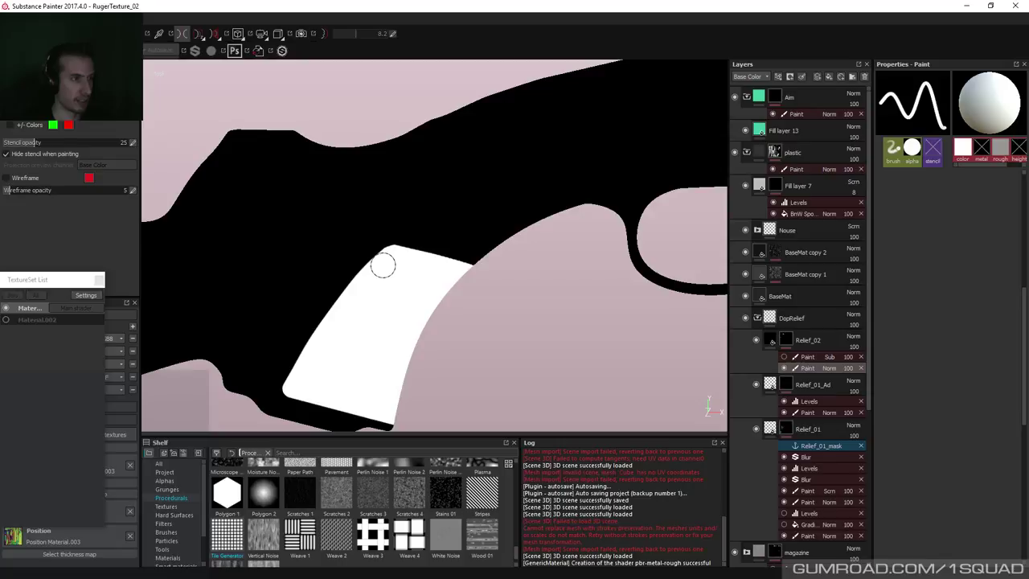
{"action": "left_click_drag", "start_coordinate": [391, 257], "coordinate": [416, 236]}
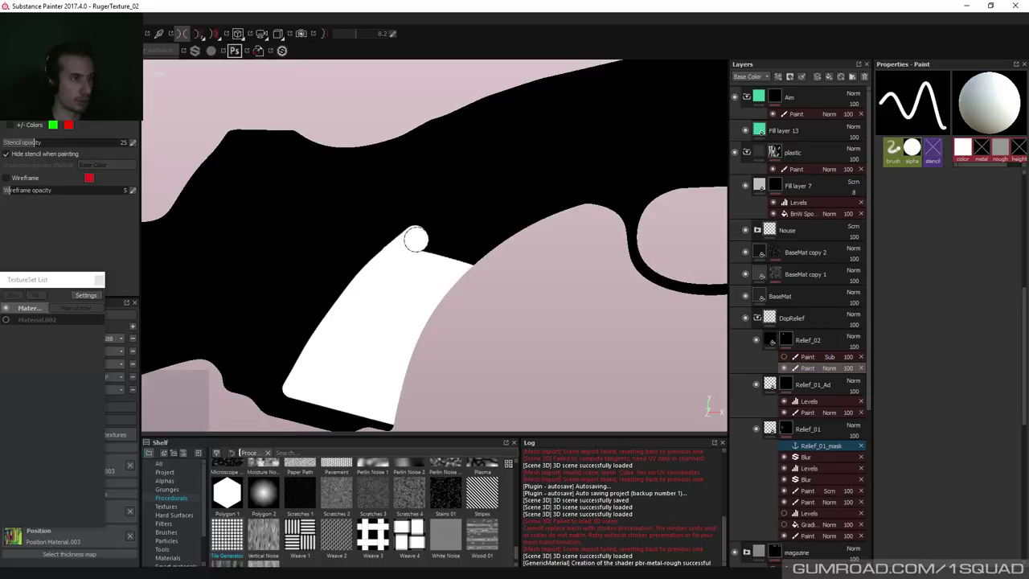
{"action": "left_click", "coordinate": [494, 249], "text": "shift"}
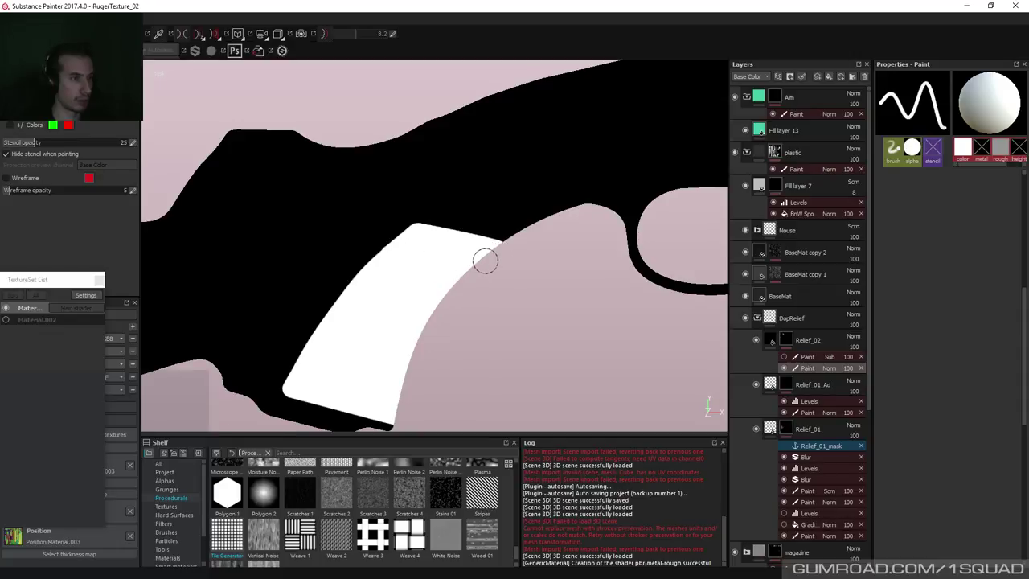
{"action": "mouse_move", "coordinate": [436, 257]}
{"action": "right_mouse_down", "text": "alt"}
{"action": "mouse_move", "coordinate": [437, 166]}
{"action": "mouse_move", "coordinate": [459, 291]}
{"action": "mouse_move", "coordinate": [466, 273]}
{"action": "mouse_move", "coordinate": [487, 319]}
{"action": "right_mouse_up", "text": "alt"}
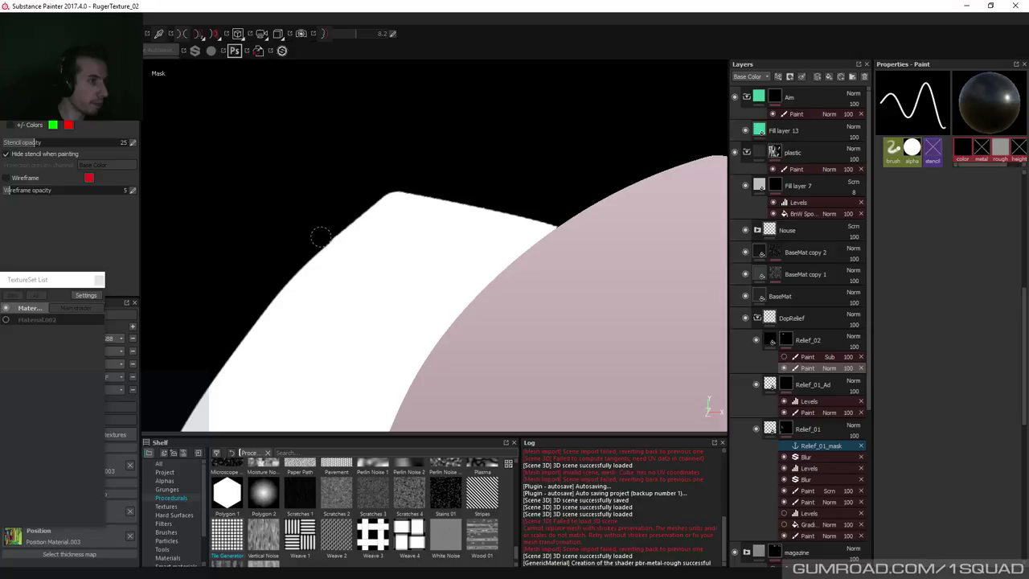
Re-enable the Paint Sub groove layer under Relief_02 and inspect the grooved grip from several angles.
{"action": "key", "text": "l"}
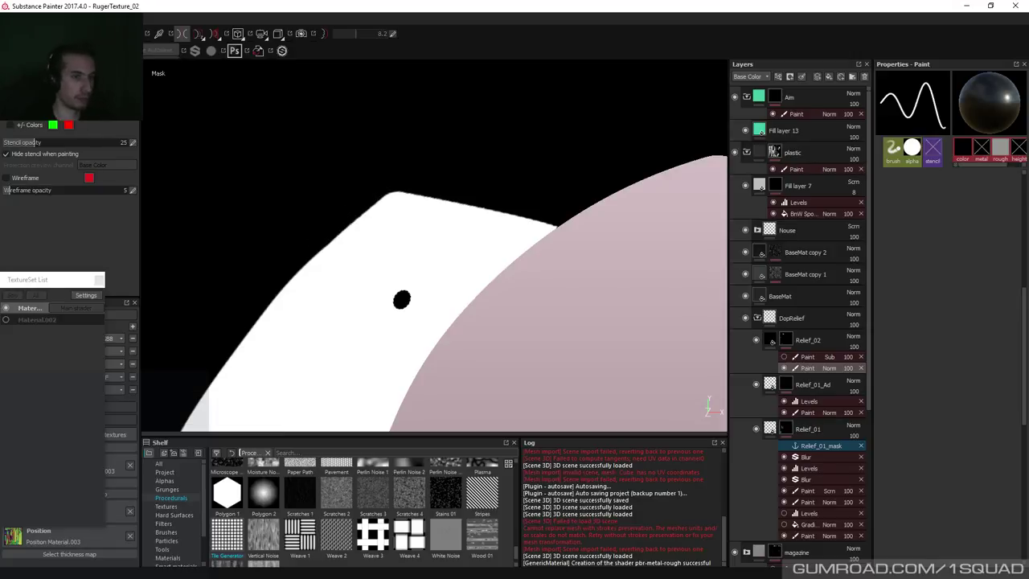
{"action": "left_click", "coordinate": [785, 356]}
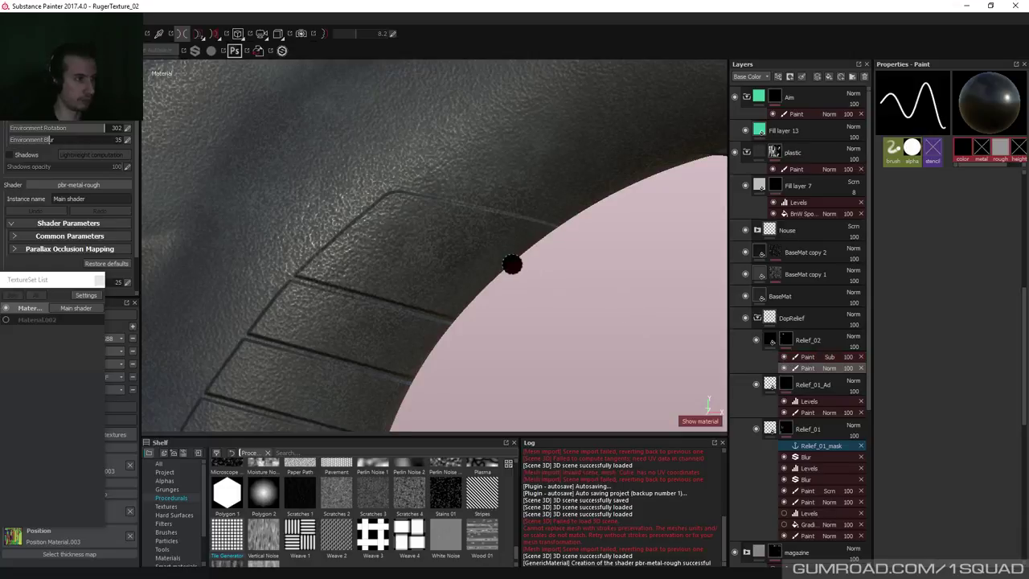
{"action": "mouse_move", "coordinate": [512, 264]}
{"action": "left_mouse_down", "text": "alt"}
{"action": "mouse_move", "coordinate": [473, 217]}
{"action": "mouse_move", "coordinate": [435, 215]}
{"action": "left_mouse_up", "text": "alt"}
{"action": "left_click_drag", "start_coordinate": [528, 342], "coordinate": [436, 340], "text": "alt"}
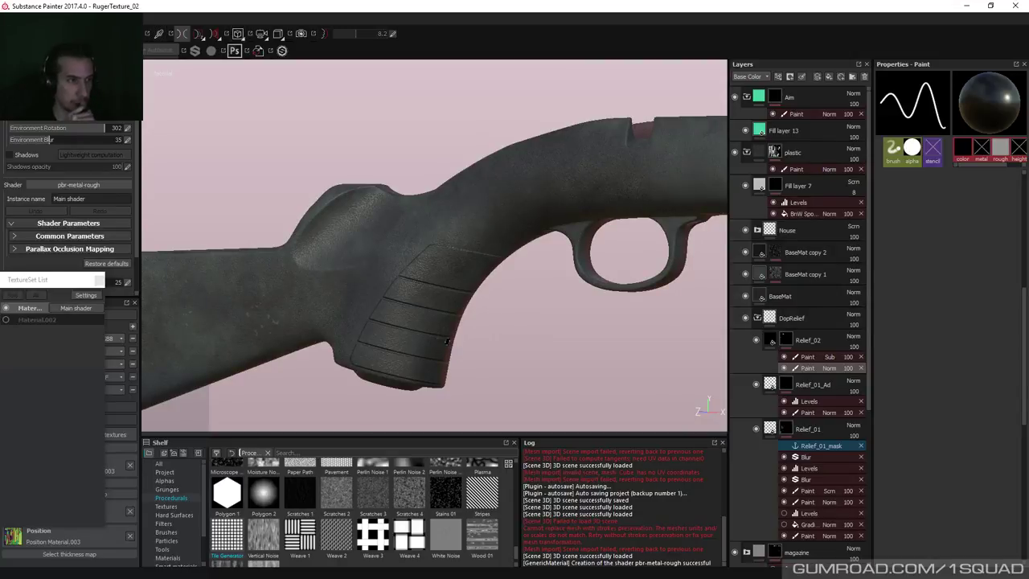
{"action": "left_click_drag", "start_coordinate": [450, 340], "coordinate": [475, 338], "text": "alt"}
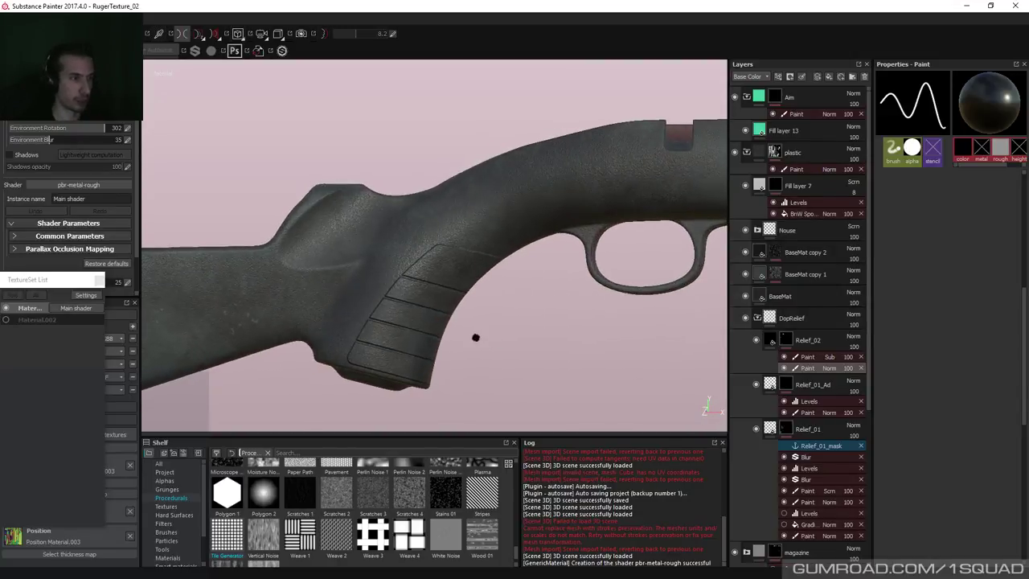
{"action": "left_click_drag", "start_coordinate": [465, 275], "coordinate": [270, 222], "text": "alt"}
{"action": "scroll", "coordinate": [270, 223], "scroll_direction": "up", "scroll_amount": 5}
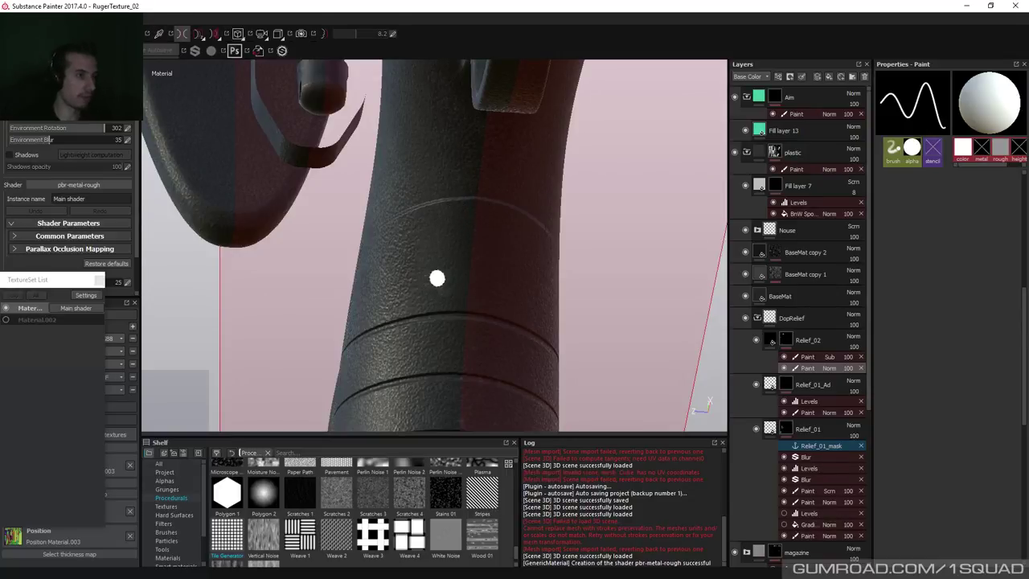
{"action": "left_click_drag", "start_coordinate": [437, 278], "coordinate": [610, 265], "text": "alt"}
Add a filter to Relief_02's mask and make it a Blur with intensity 0.2.
{"action": "right_click", "coordinate": [785, 340]}
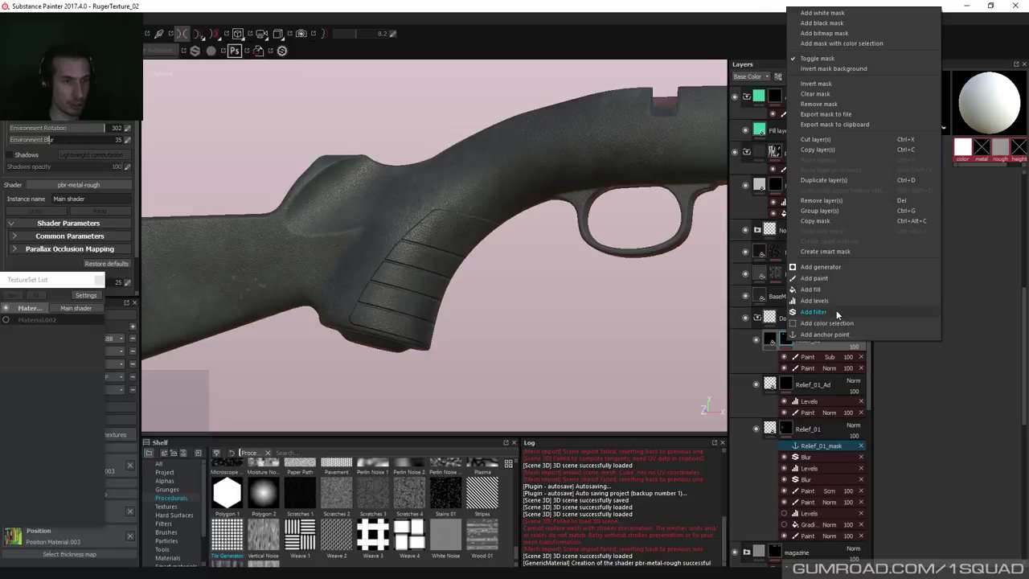
{"action": "left_click", "coordinate": [822, 312]}
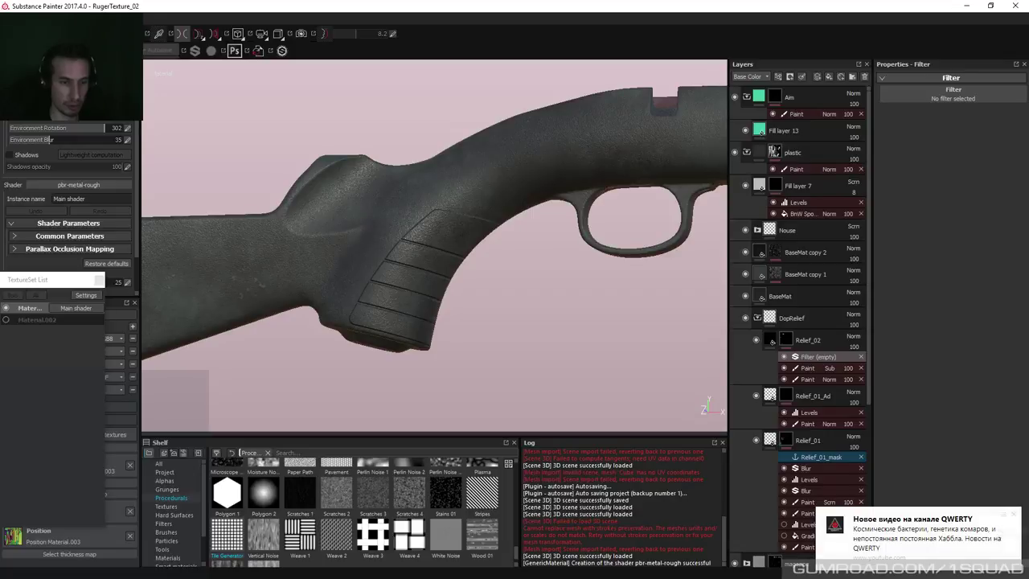
{"action": "left_click", "coordinate": [1016, 518]}
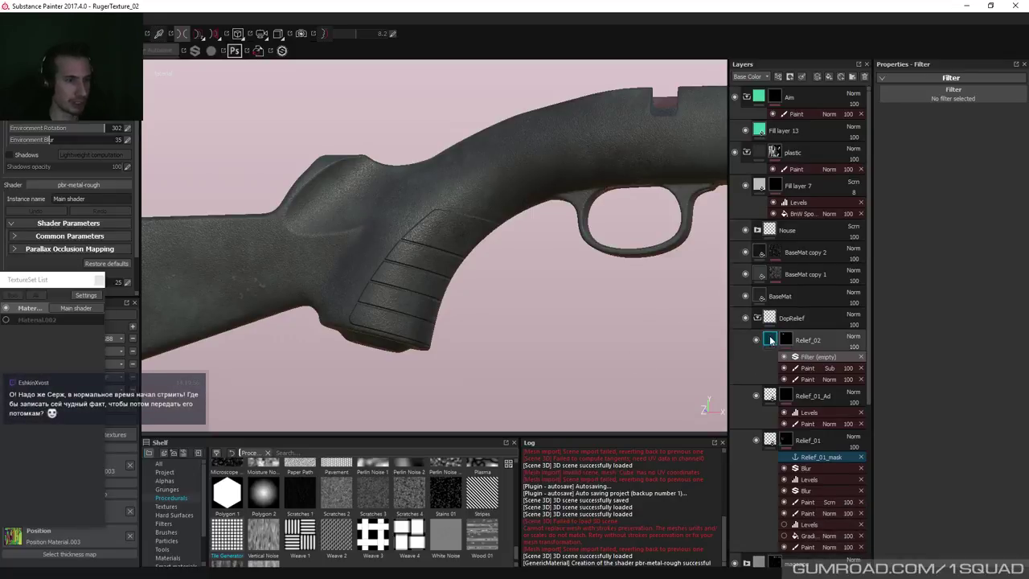
{"action": "left_click", "coordinate": [951, 95]}
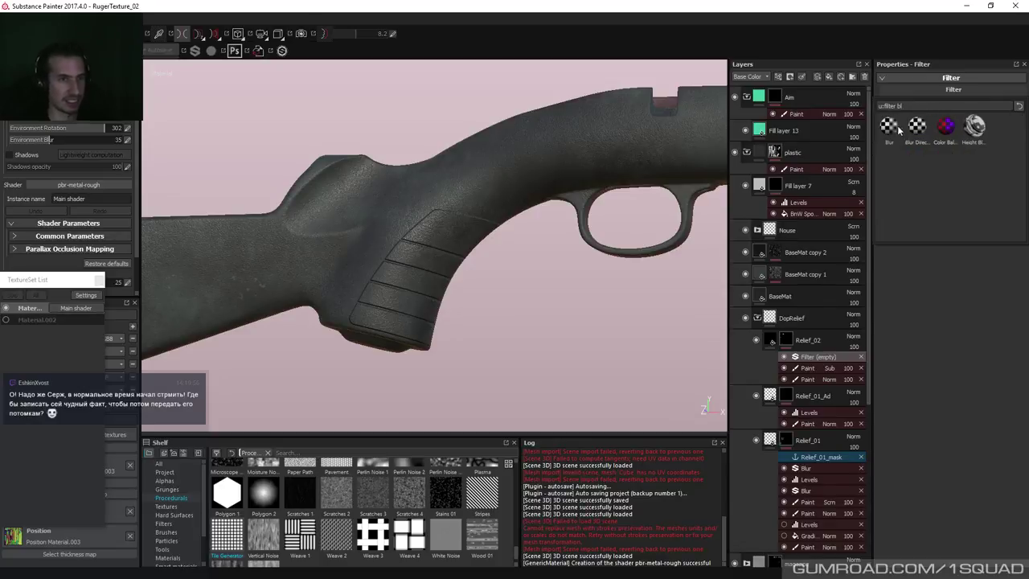
{"action": "left_click", "coordinate": [973, 126]}
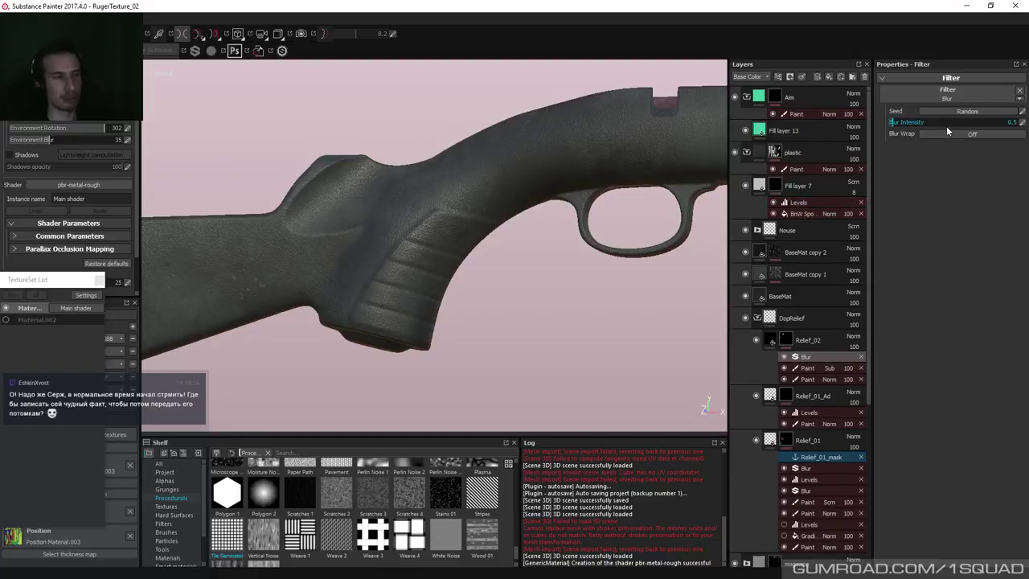
{"action": "left_click", "coordinate": [1022, 123]}
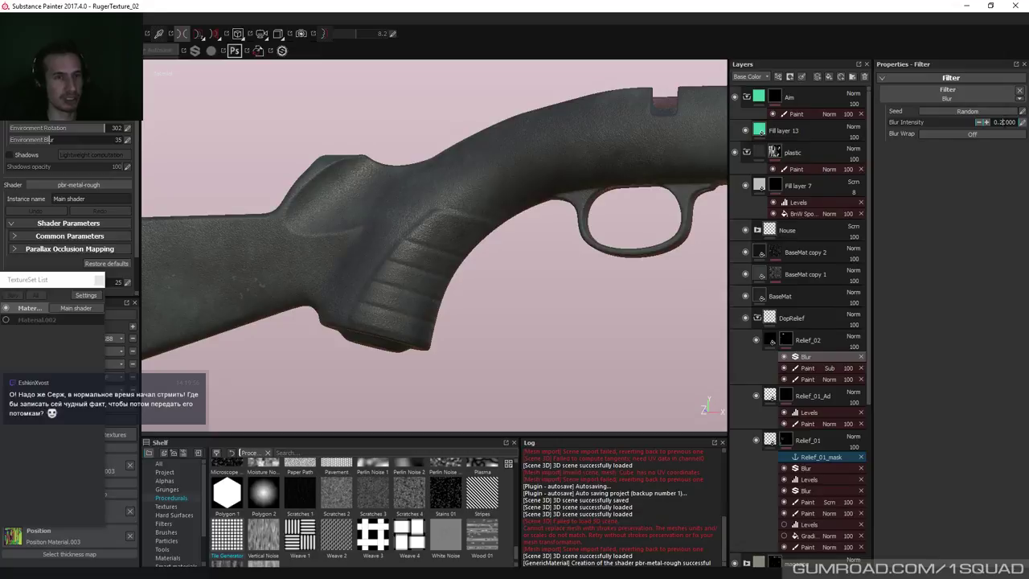
{"action": "key", "text": "Return"}
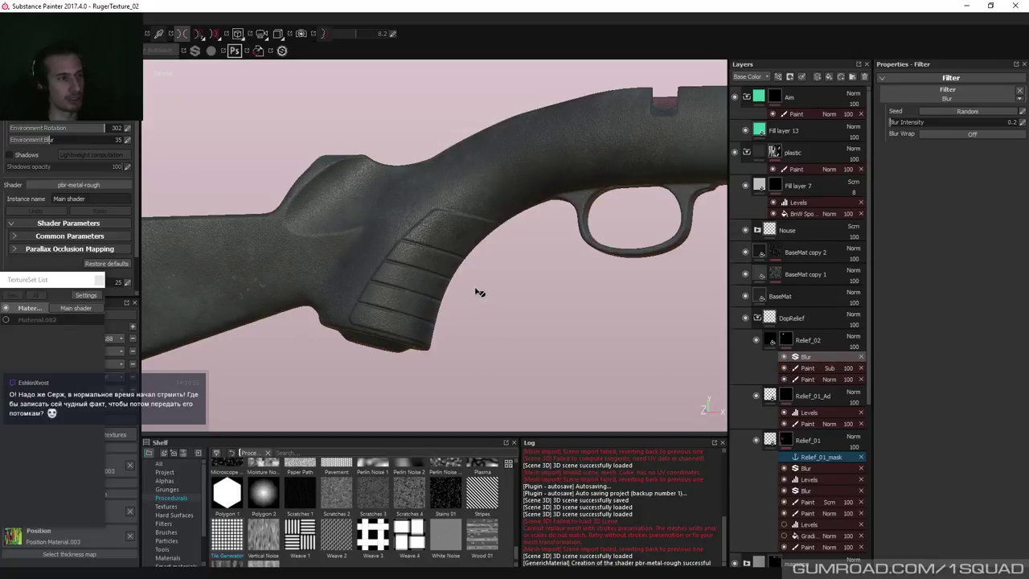
{"action": "left_click_drag", "start_coordinate": [493, 303], "coordinate": [679, 284], "text": "alt"}
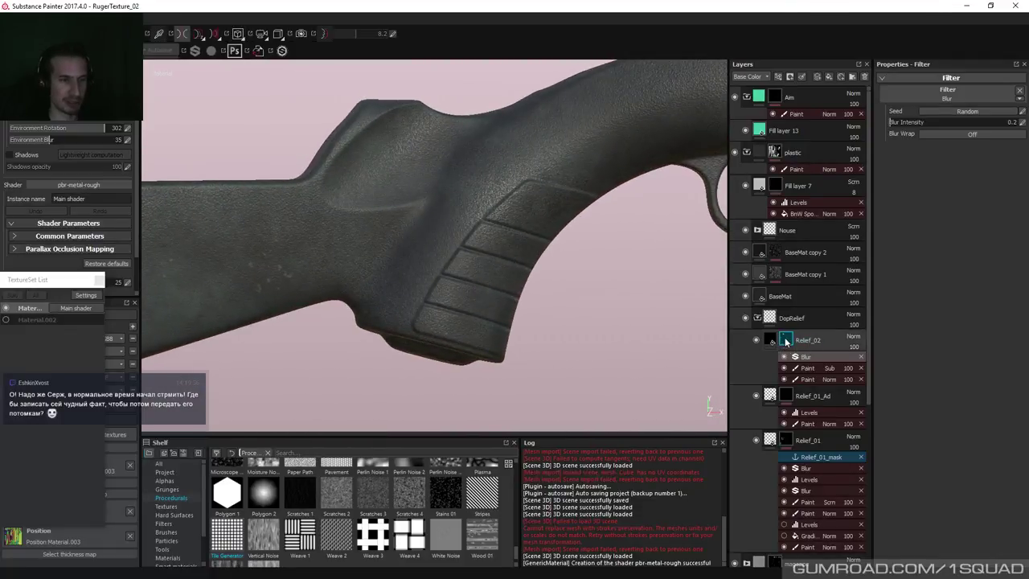
Add a Levels effect to Relief_02's mask with black point 0.146 and white point 0.98.
{"action": "right_click", "coordinate": [784, 342]}
{"action": "left_click", "coordinate": [813, 297]}
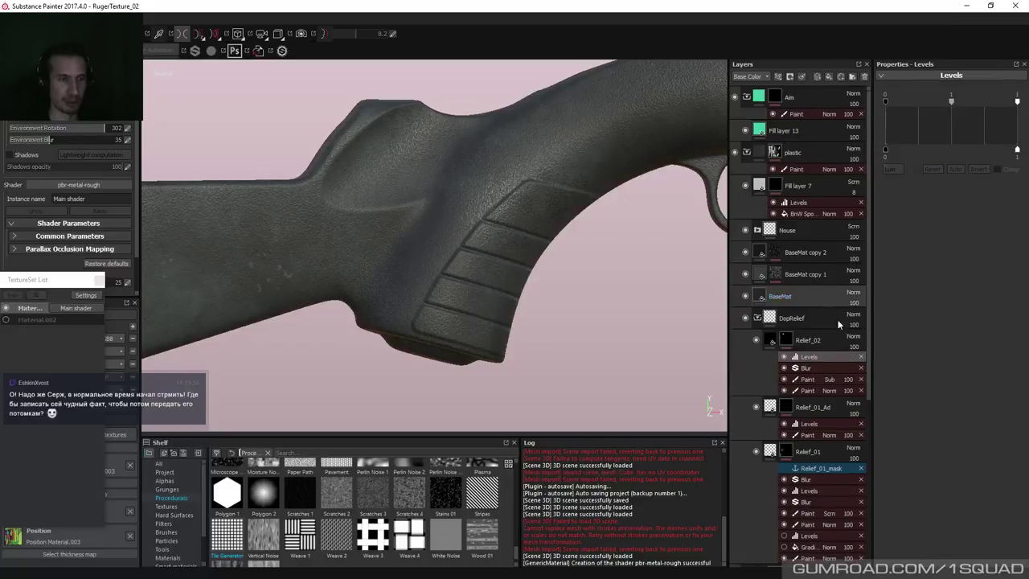
{"action": "mouse_move", "coordinate": [885, 98]}
{"action": "left_mouse_down"}
{"action": "mouse_move", "coordinate": [908, 98]}
{"action": "mouse_move", "coordinate": [896, 107]}
{"action": "left_mouse_up"}
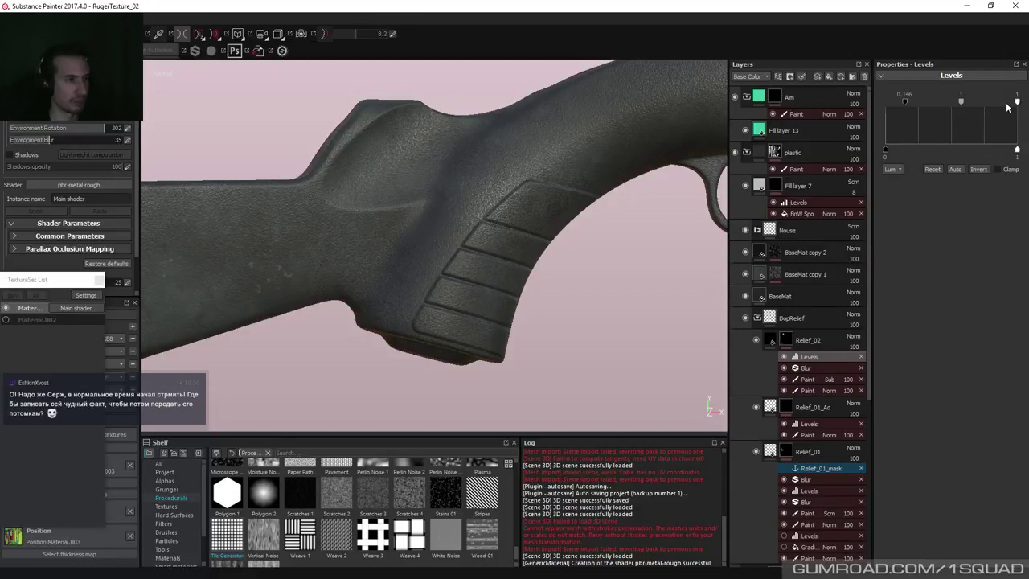
{"action": "mouse_move", "coordinate": [1016, 102]}
{"action": "left_mouse_down"}
{"action": "mouse_move", "coordinate": [1003, 104]}
{"action": "mouse_move", "coordinate": [1014, 106]}
{"action": "left_mouse_up"}
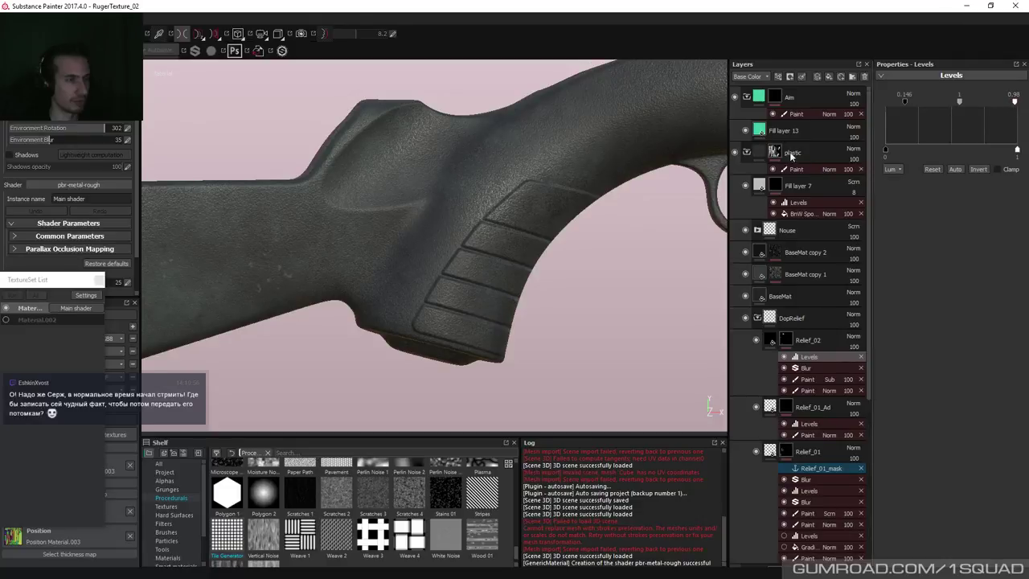
Zoom in to check the grip grooves, then pan along the rifle to the trigger guard.
{"action": "scroll", "coordinate": [558, 297], "scroll_direction": "down", "scroll_amount": 5}
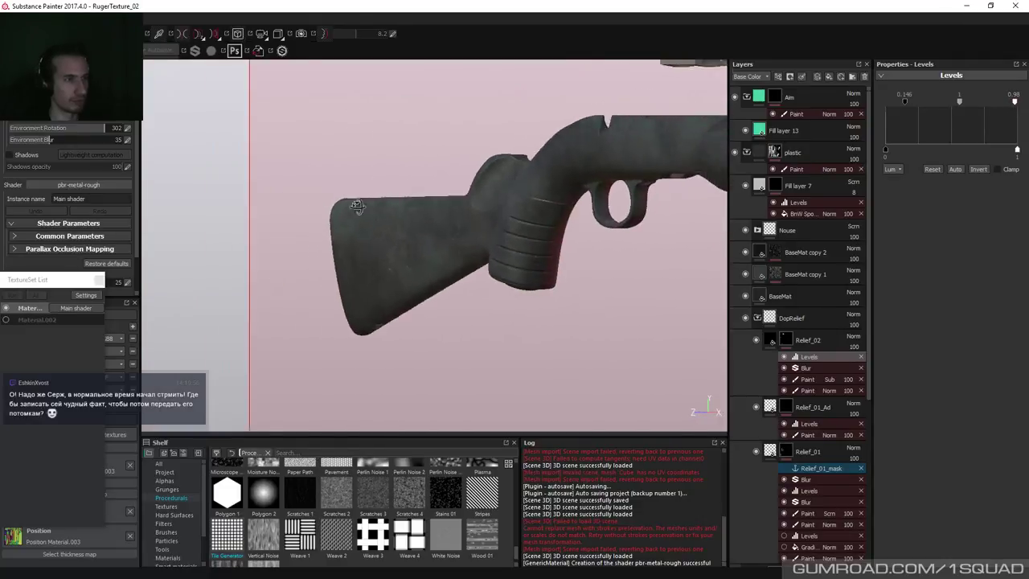
{"action": "left_click_drag", "start_coordinate": [356, 206], "coordinate": [490, 240], "text": "alt"}
{"action": "right_click_drag", "start_coordinate": [490, 239], "coordinate": [491, 261], "text": "alt"}
{"action": "right_click", "coordinate": [780, 338]}
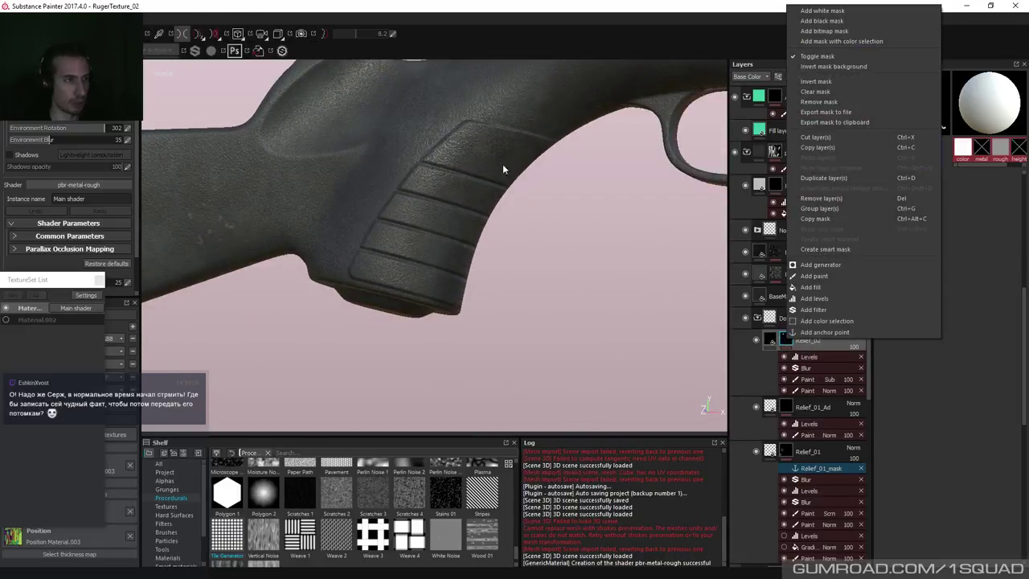
{"action": "left_click", "coordinate": [499, 184]}
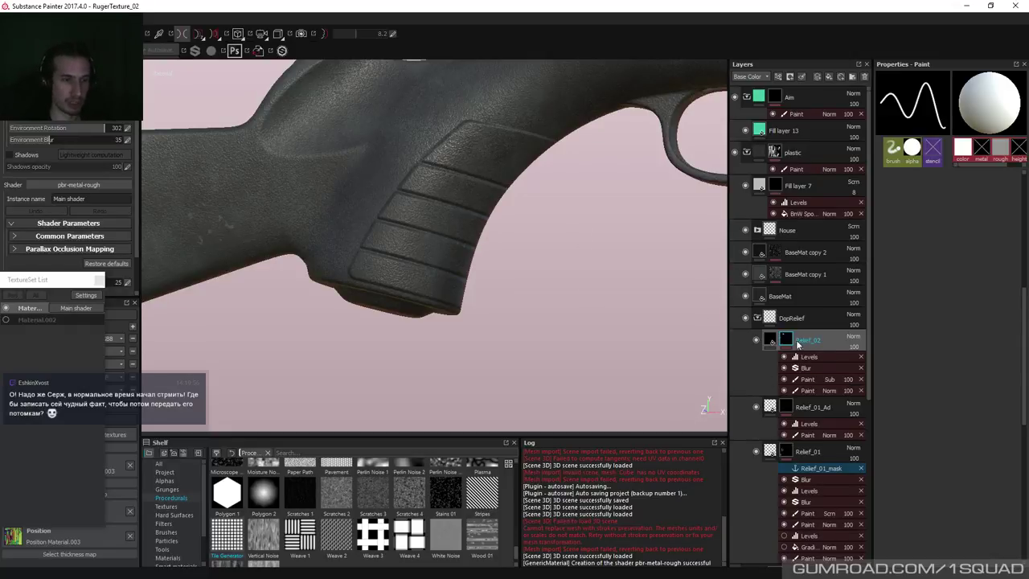
{"action": "right_click", "coordinate": [799, 341]}
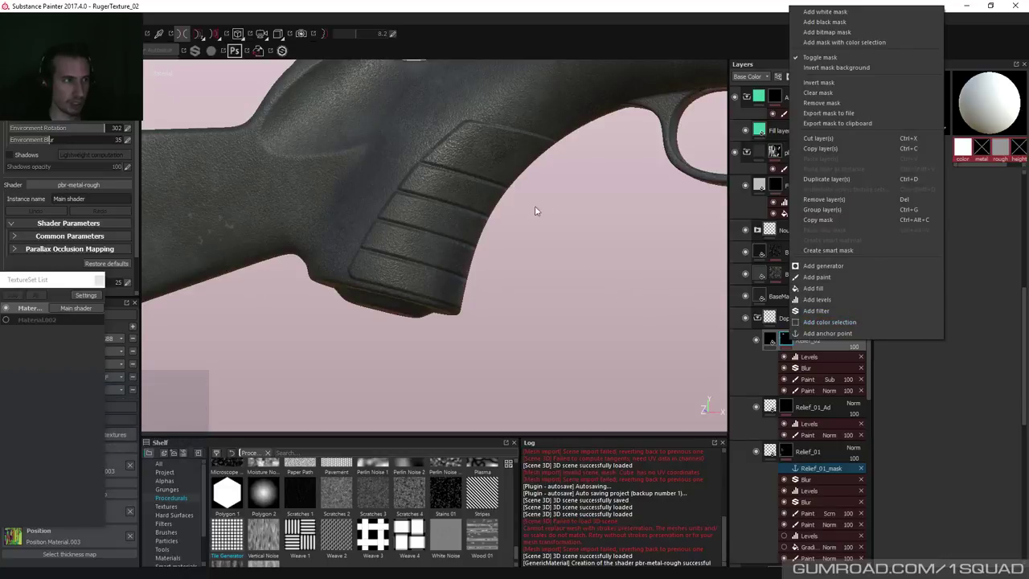
{"action": "middle_click_drag", "start_coordinate": [535, 212], "coordinate": [723, 157]}
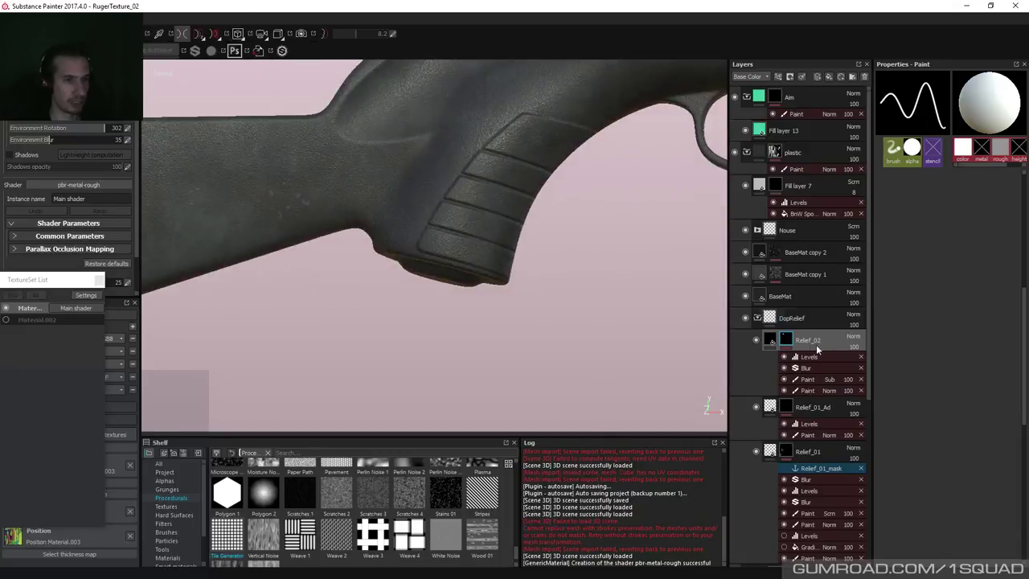
Add the 'Relief_02 mask' anchor point to Relief_02's mask, then select the BaseMat layer.
{"action": "right_click", "coordinate": [792, 345]}
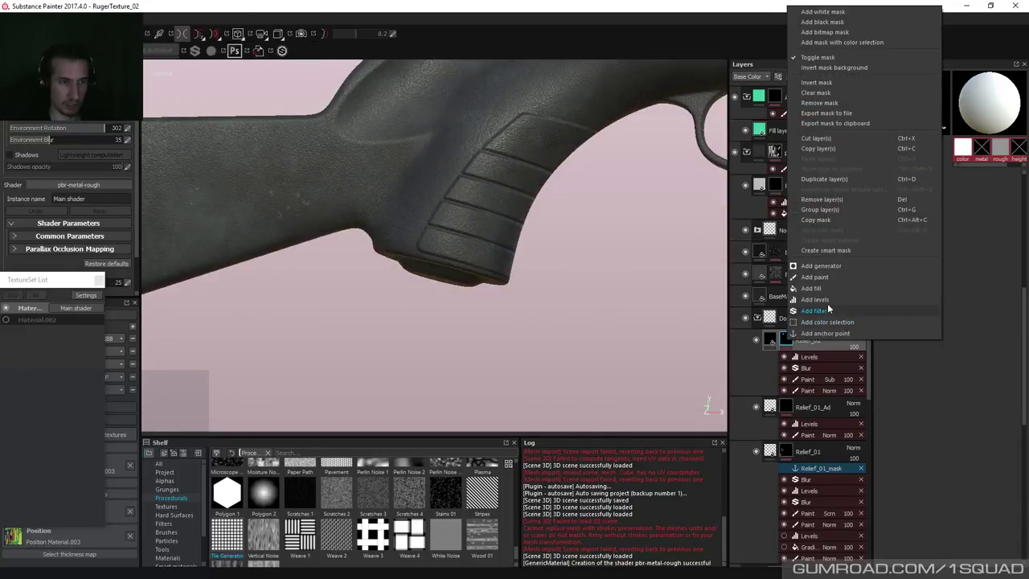
{"action": "left_click", "coordinate": [828, 333]}
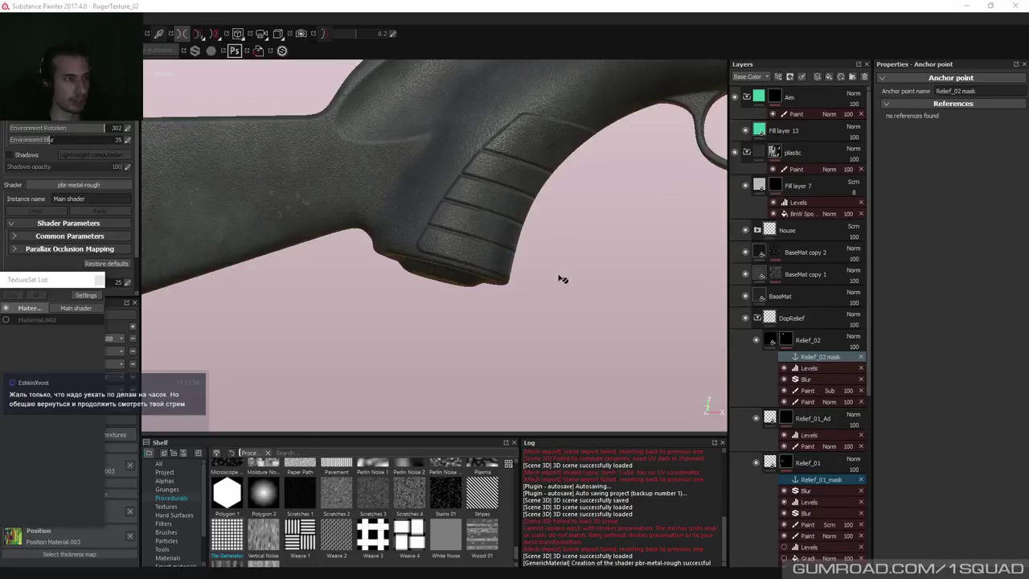
{"action": "mouse_move", "coordinate": [563, 279]}
{"action": "left_mouse_down", "text": "alt"}
{"action": "mouse_move", "coordinate": [558, 287]}
{"action": "mouse_move", "coordinate": [584, 269]}
{"action": "mouse_move", "coordinate": [549, 278]}
{"action": "mouse_move", "coordinate": [557, 255]}
{"action": "mouse_move", "coordinate": [574, 278]}
{"action": "left_mouse_up", "text": "alt"}
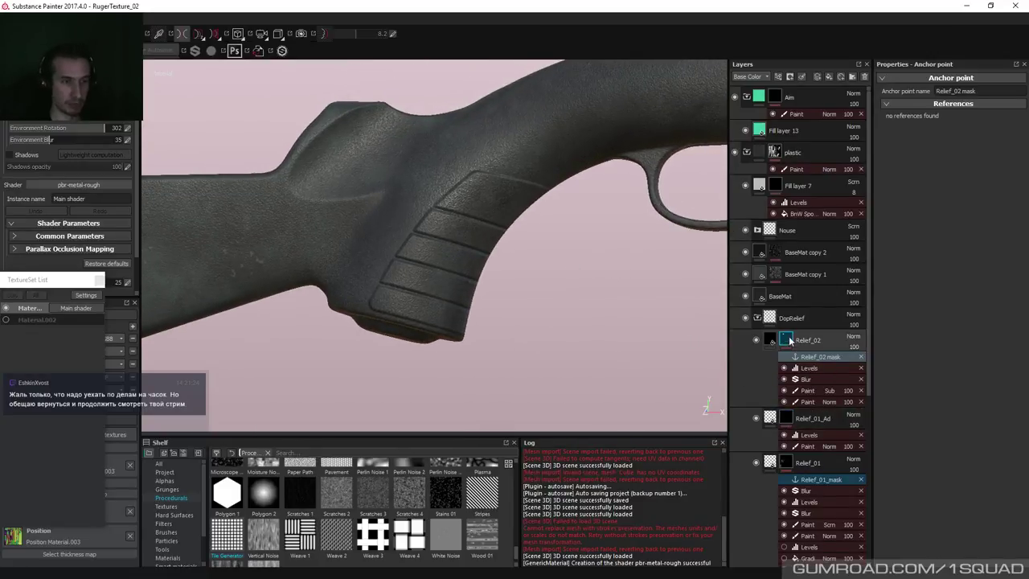
{"action": "left_click", "coordinate": [796, 294]}
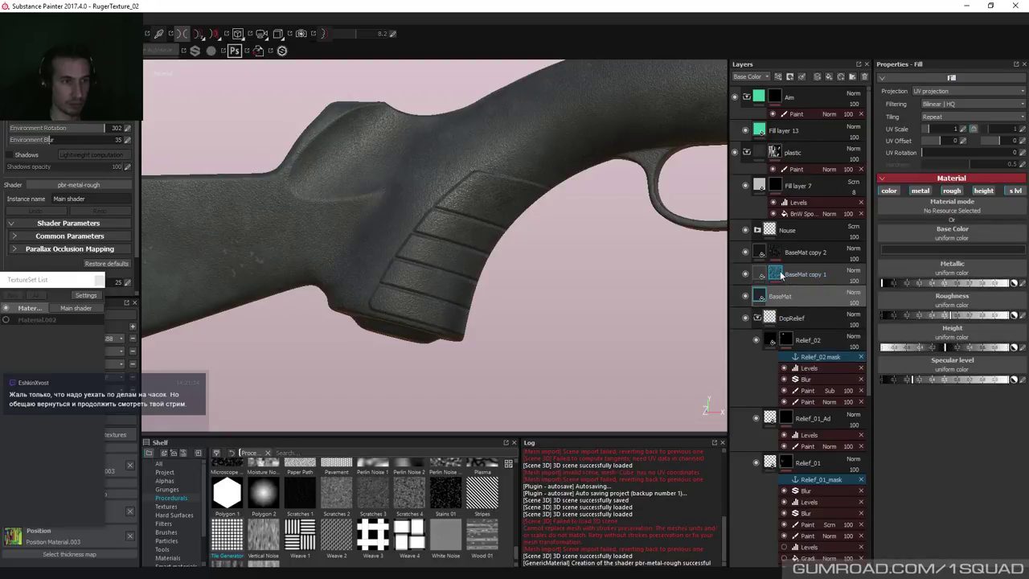
Browse the layer stack, collapsing DopRelief and expanding Nouse, to reach NoiseBase's mask.
{"action": "left_click", "coordinate": [778, 274], "text": "alt"}
{"action": "left_click", "coordinate": [776, 261]}
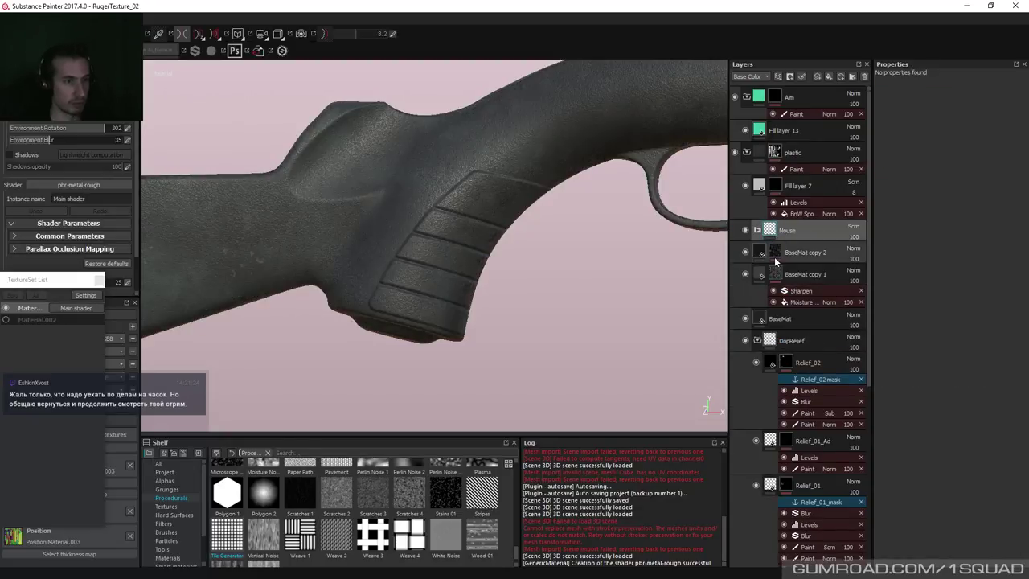
{"action": "left_click", "coordinate": [775, 262], "text": "alt"}
{"action": "left_click", "coordinate": [775, 186], "text": "alt"}
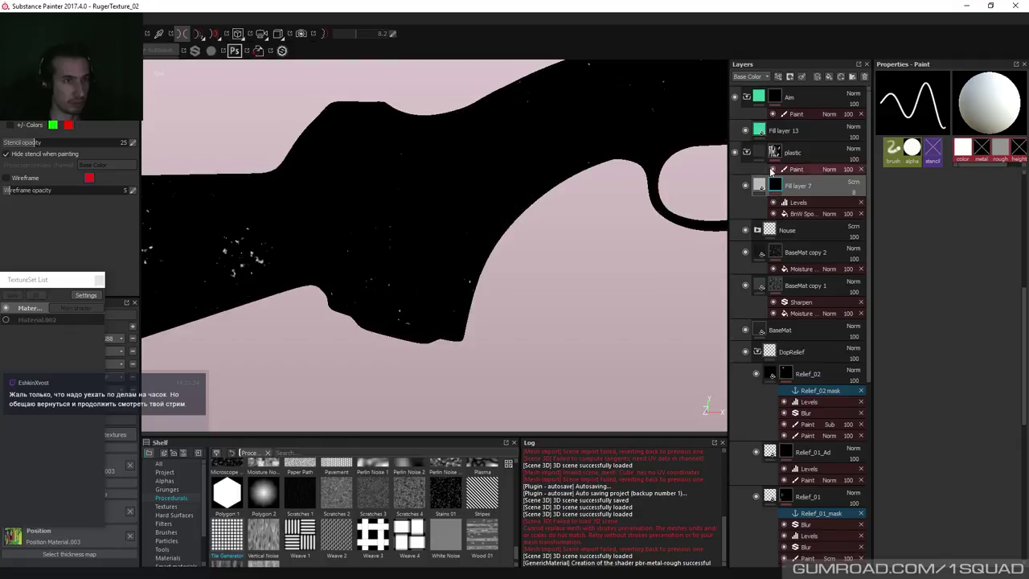
{"action": "scroll", "coordinate": [755, 326], "scroll_direction": "down", "scroll_amount": 1}
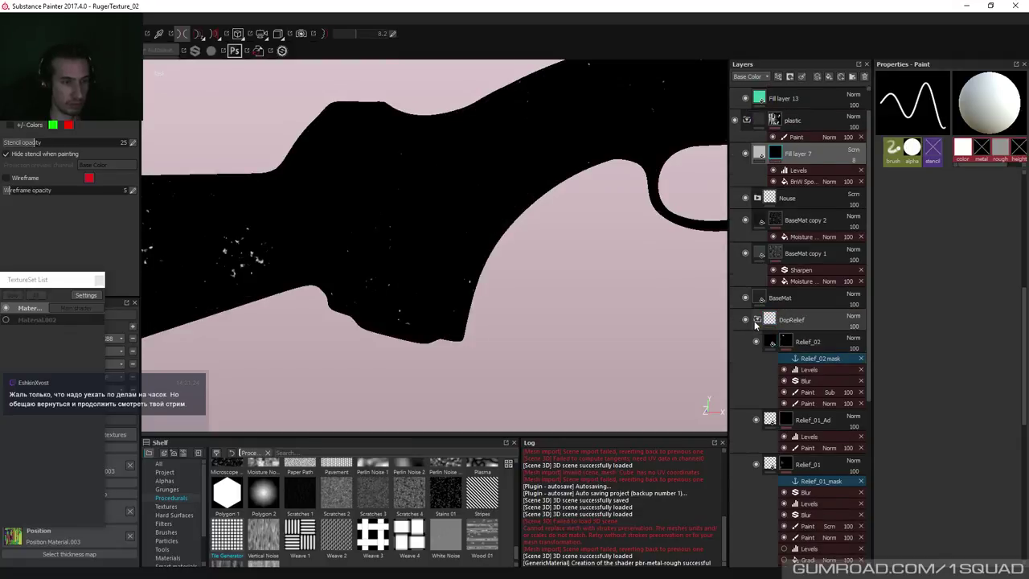
{"action": "left_click", "coordinate": [756, 320]}
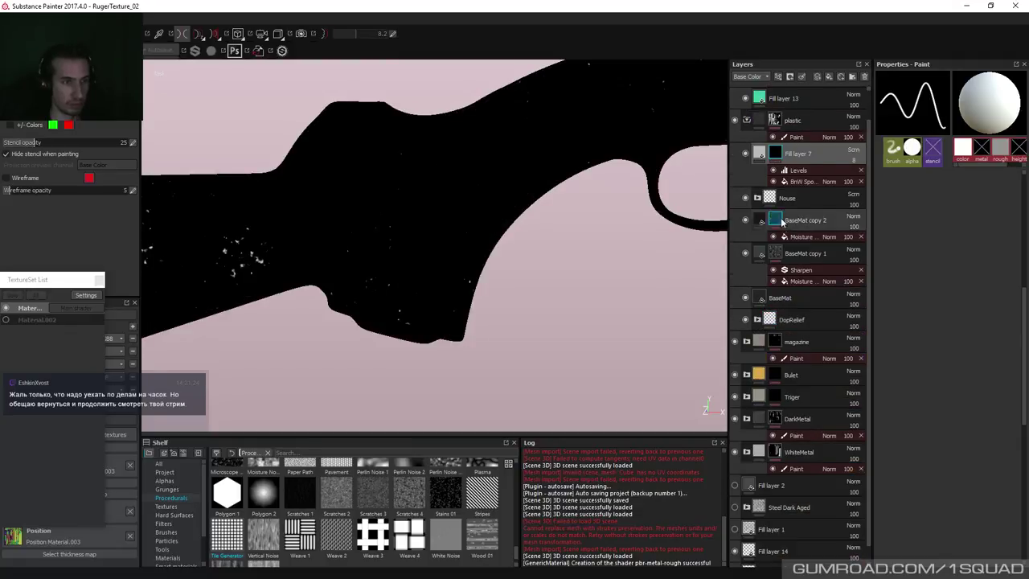
{"action": "left_click", "coordinate": [757, 199]}
{"action": "left_click", "coordinate": [769, 219]}
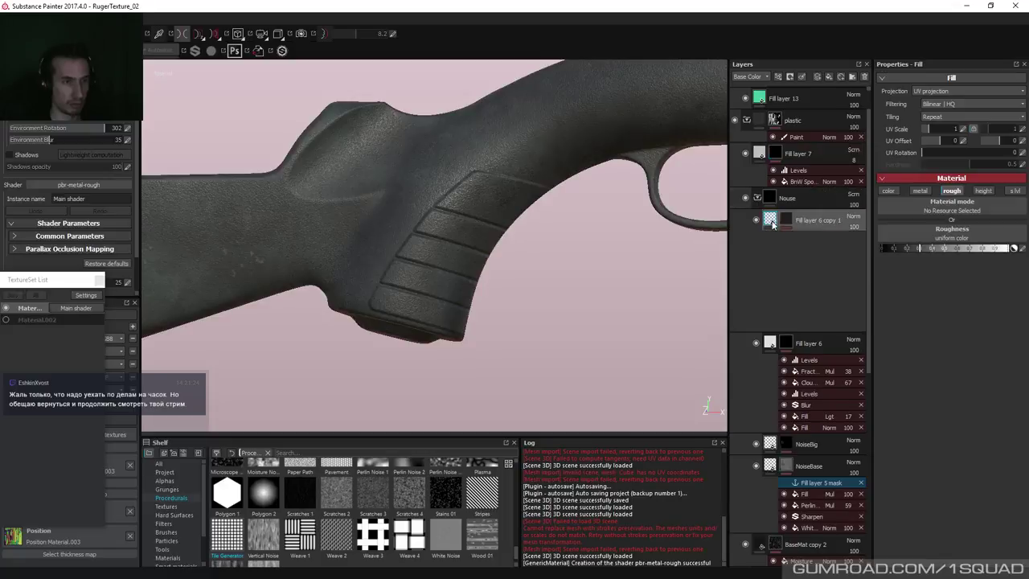
{"action": "left_click", "coordinate": [772, 243]}
{"action": "left_click", "coordinate": [769, 288]}
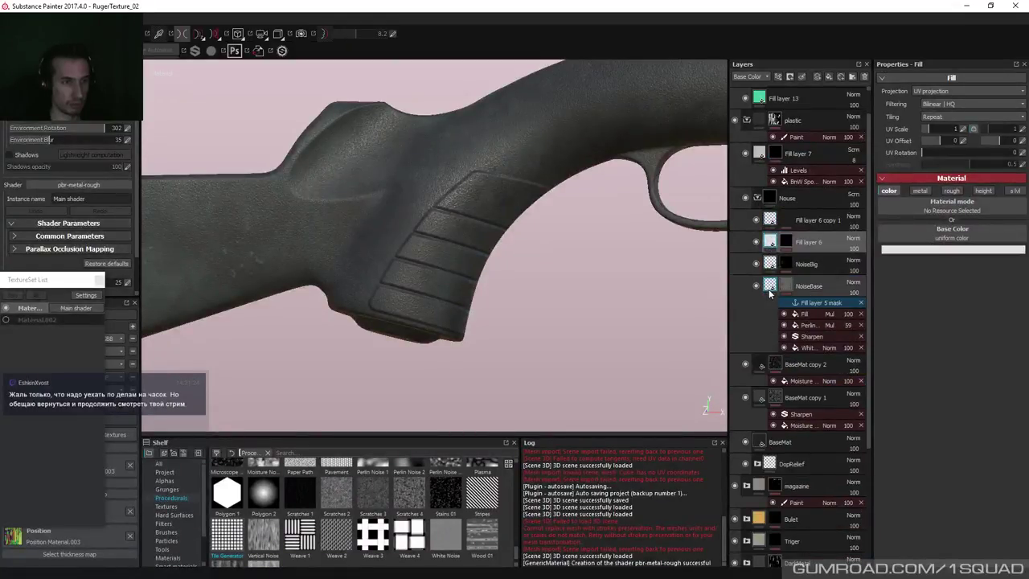
{"action": "left_click", "coordinate": [786, 286]}
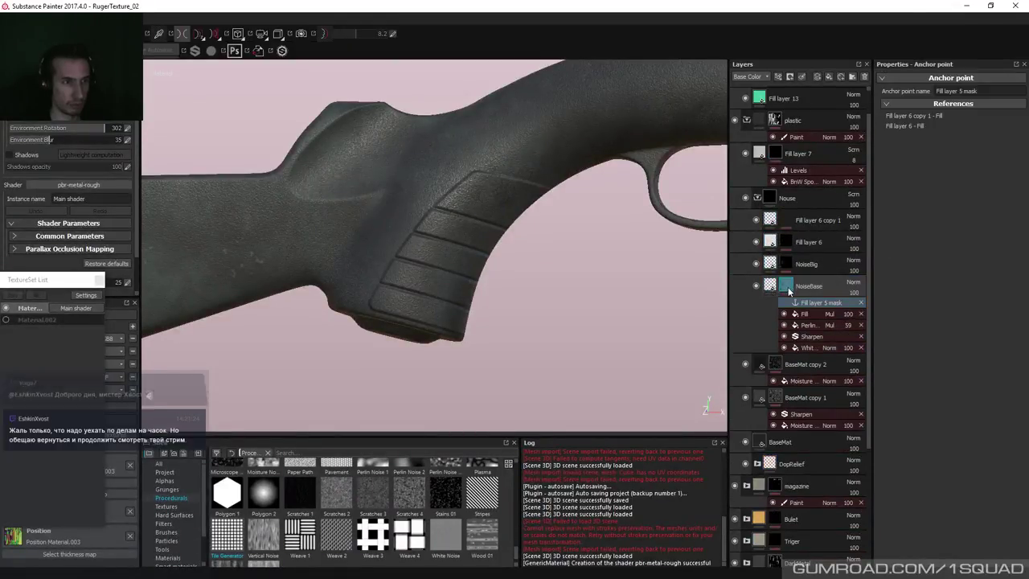
{"action": "left_click", "coordinate": [786, 287]}
Add a Multiply fill to NoiseBase's mask using the inverted Relief_02 mask anchor as grayscale.
{"action": "right_click", "coordinate": [793, 288]}
{"action": "left_click", "coordinate": [819, 283]}
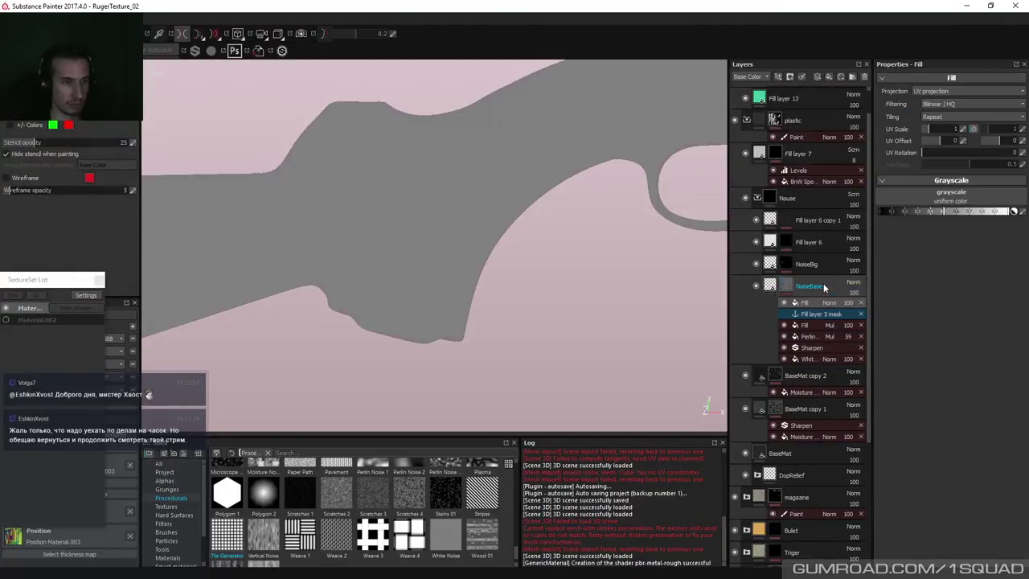
{"action": "left_click", "coordinate": [922, 198]}
{"action": "left_click", "coordinate": [930, 208]}
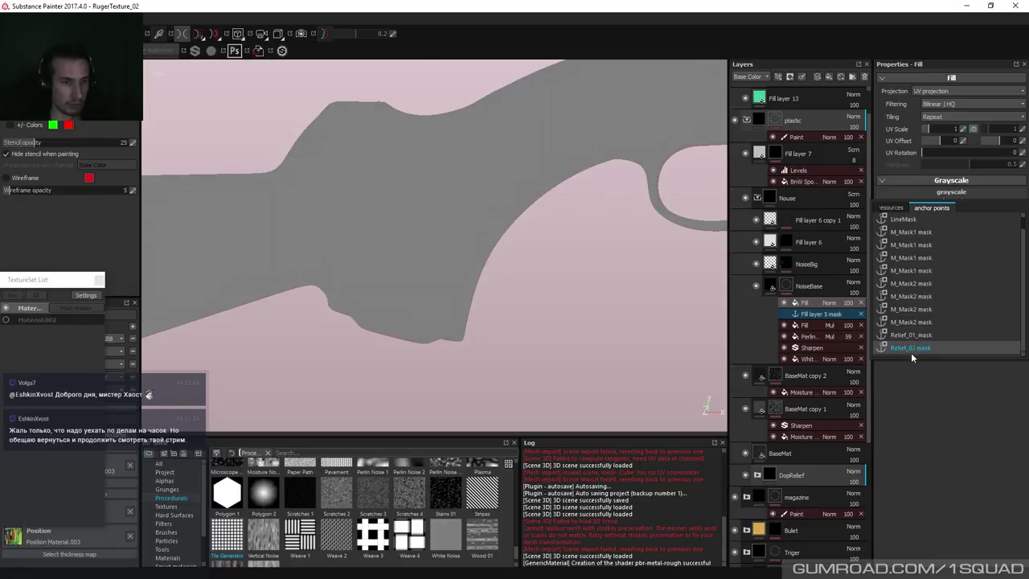
{"action": "left_click", "coordinate": [910, 348]}
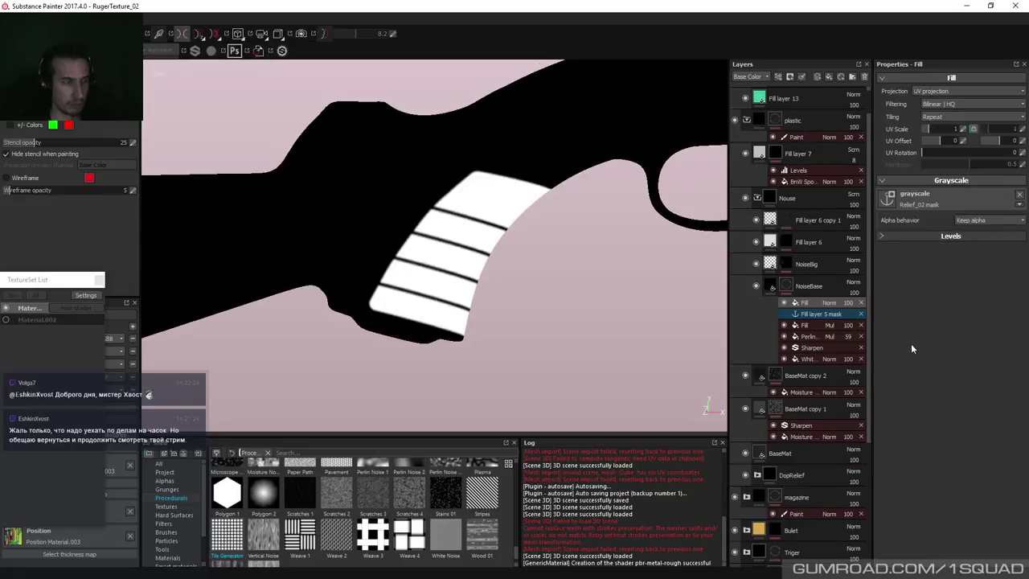
{"action": "left_click", "coordinate": [975, 236]}
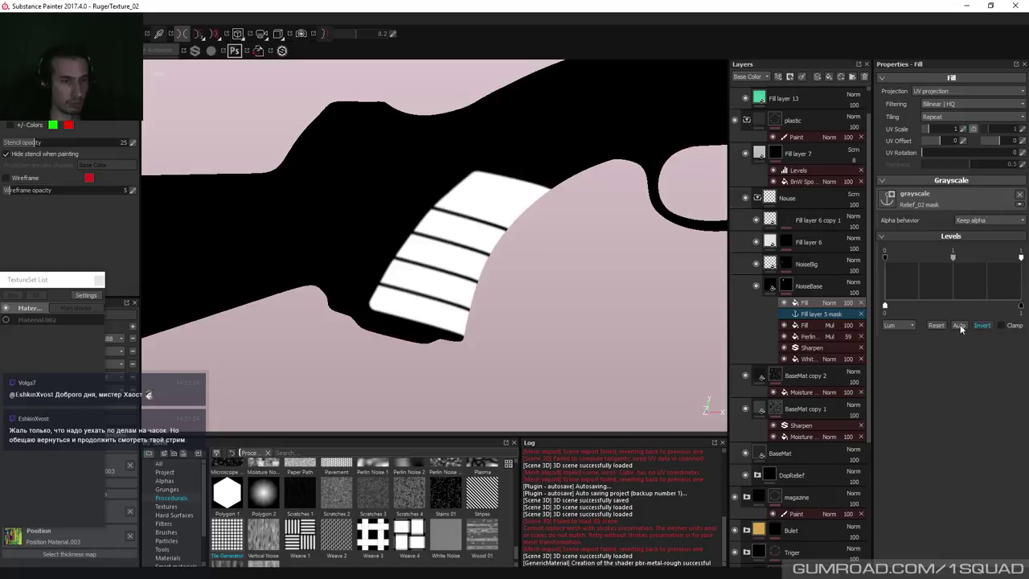
{"action": "left_click", "coordinate": [982, 325]}
{"action": "left_click", "coordinate": [829, 302]}
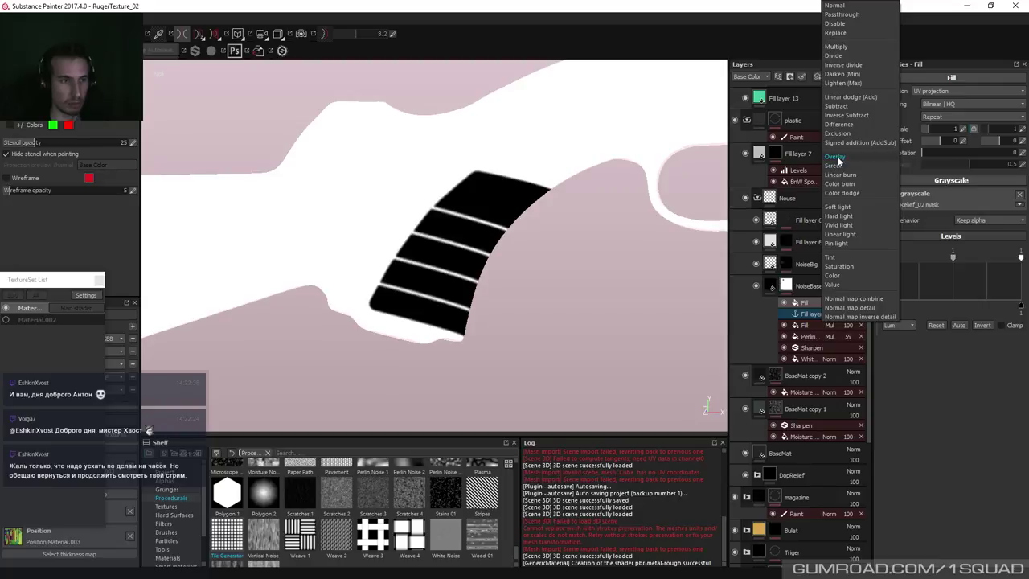
{"action": "left_click", "coordinate": [846, 48]}
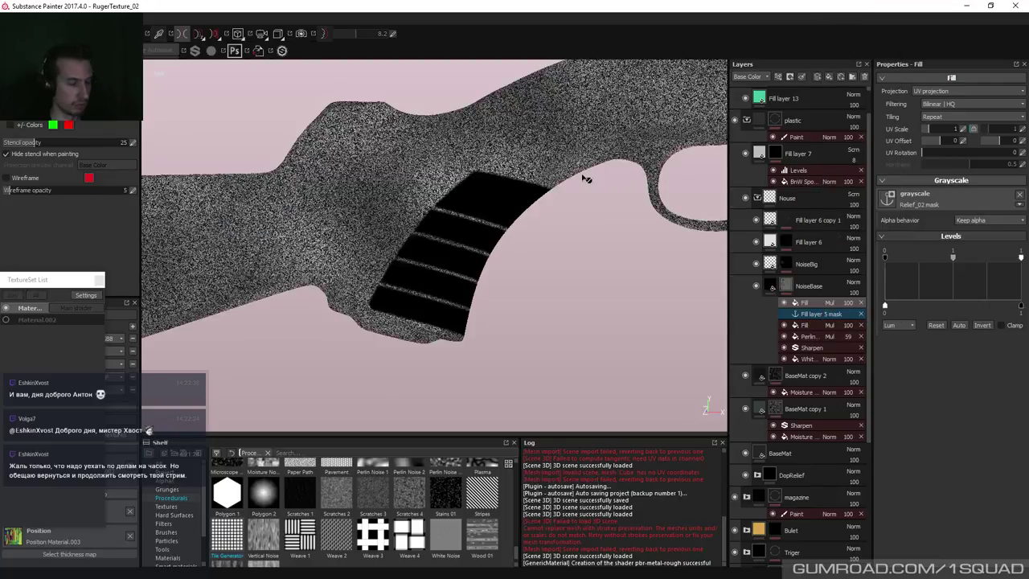
Set the fill's Alpha behavior to Default background color, leaving the Levels black point at 0.
{"action": "mouse_move", "coordinate": [551, 200]}
{"action": "left_mouse_down", "text": "alt"}
{"action": "mouse_move", "coordinate": [483, 239]}
{"action": "mouse_move", "coordinate": [504, 231]}
{"action": "left_mouse_up", "text": "alt"}
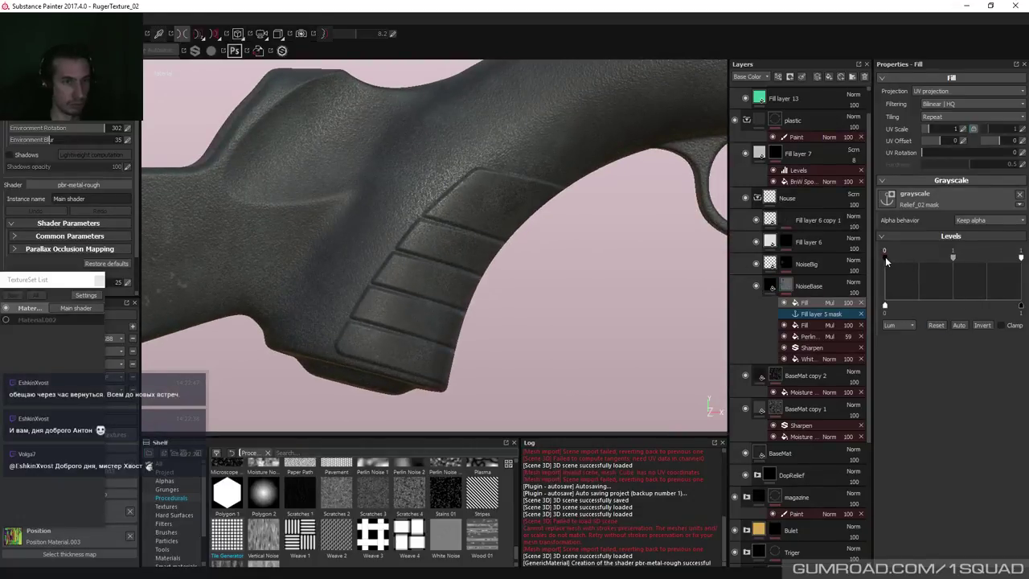
{"action": "left_click_drag", "start_coordinate": [885, 257], "coordinate": [983, 262]}
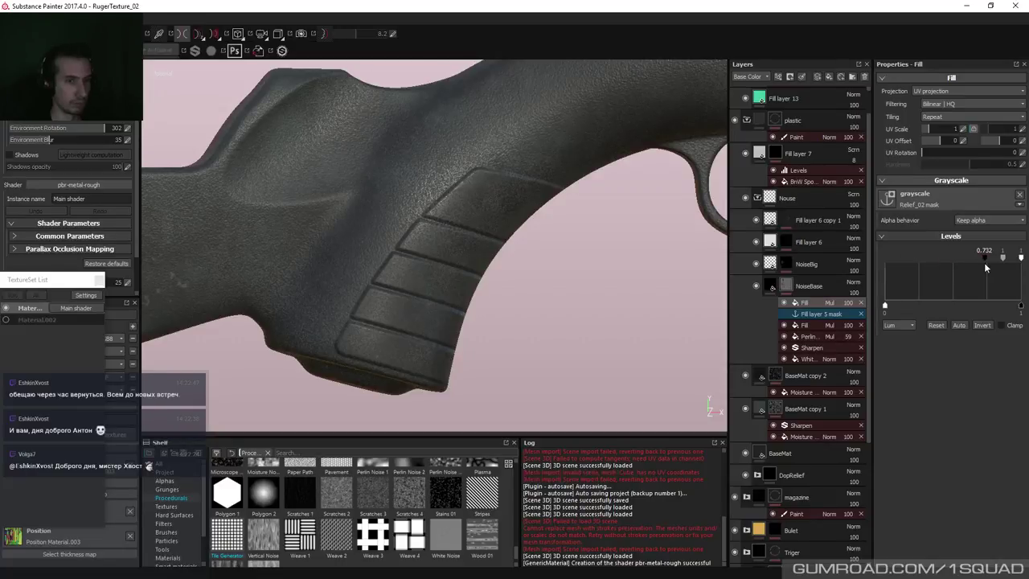
{"action": "left_click_drag", "start_coordinate": [984, 262], "coordinate": [1025, 257]}
{"action": "left_click", "coordinate": [988, 219]}
{"action": "left_click", "coordinate": [984, 207]}
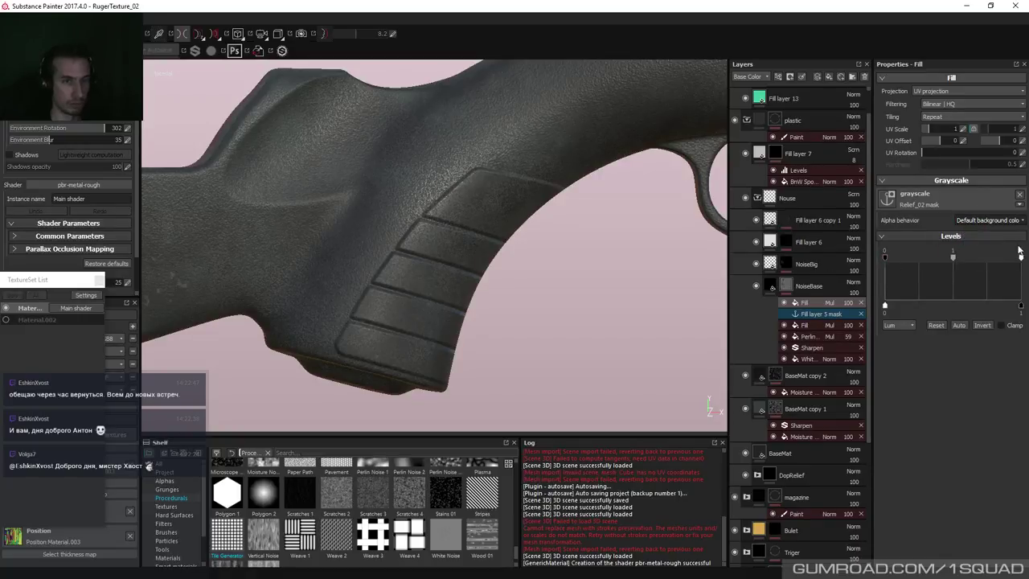
Preview the NoiseBase mask alone, return to material view with M, and reselect the Fill.
{"action": "left_click", "coordinate": [788, 286], "text": "alt"}
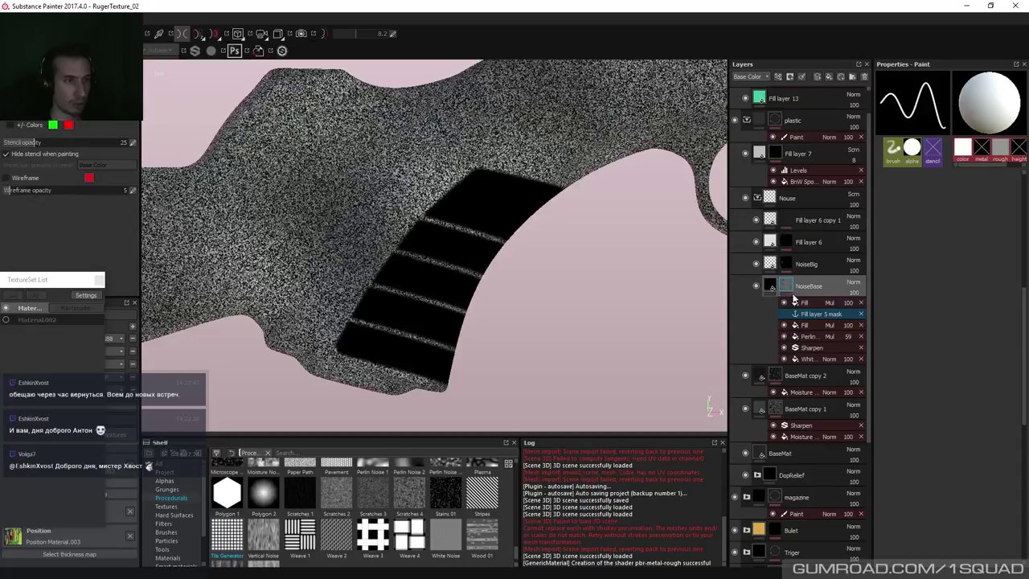
{"action": "double_click", "coordinate": [800, 288]}
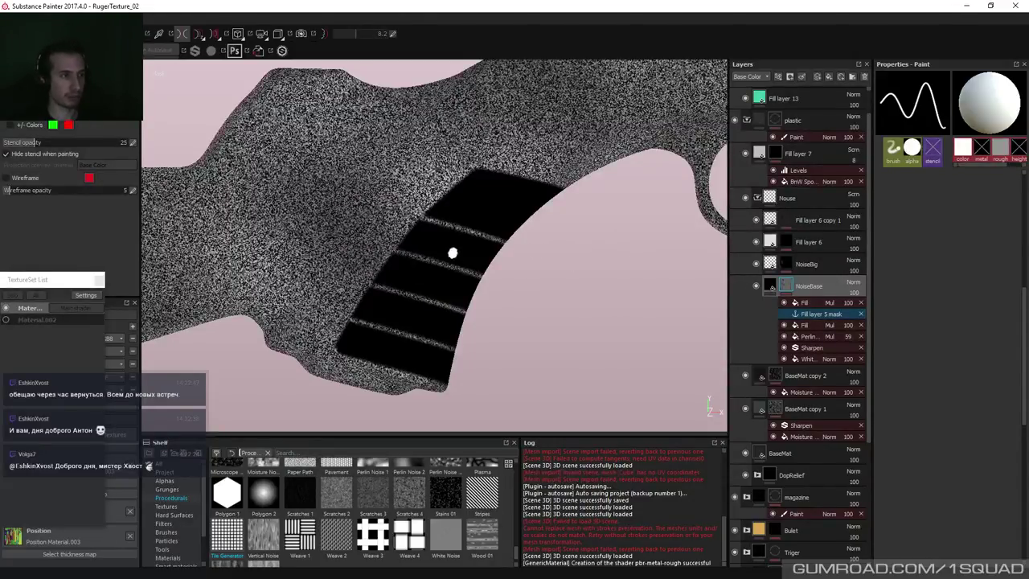
{"action": "key", "text": "m"}
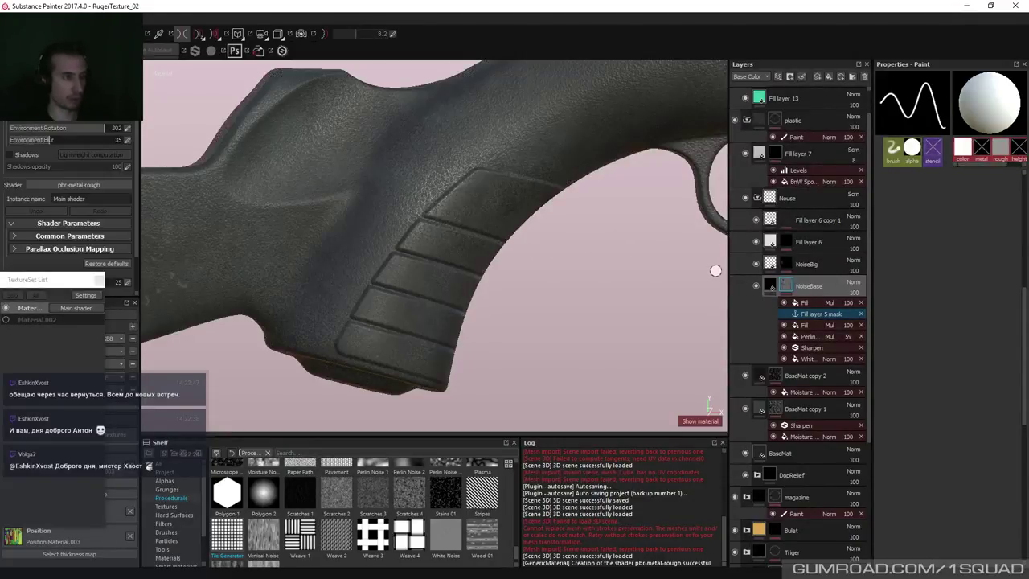
{"action": "left_click", "coordinate": [796, 302]}
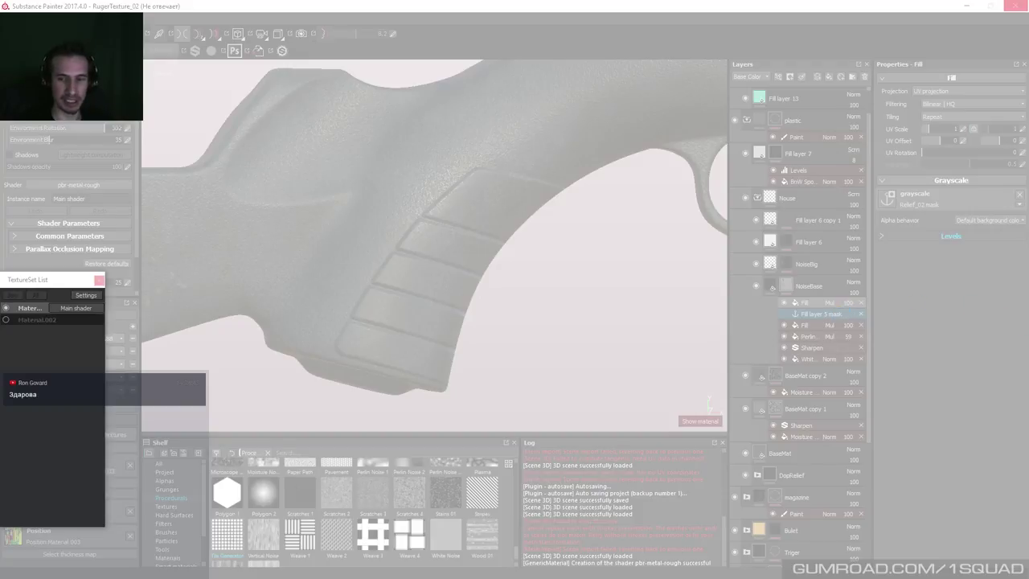
{"action": "key", "text": "alt+Tab"}
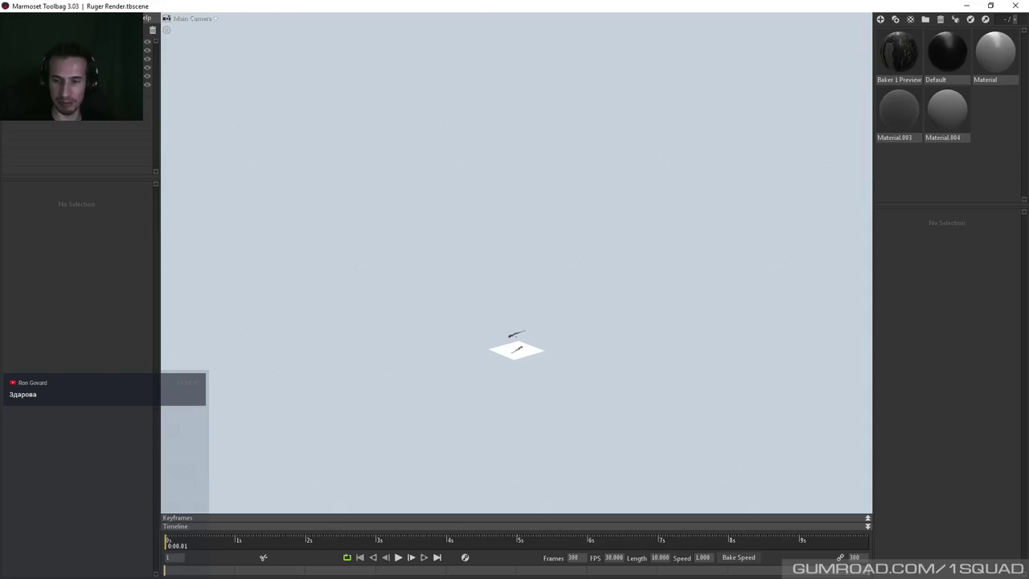
{"action": "left_click", "coordinate": [965, 6]}
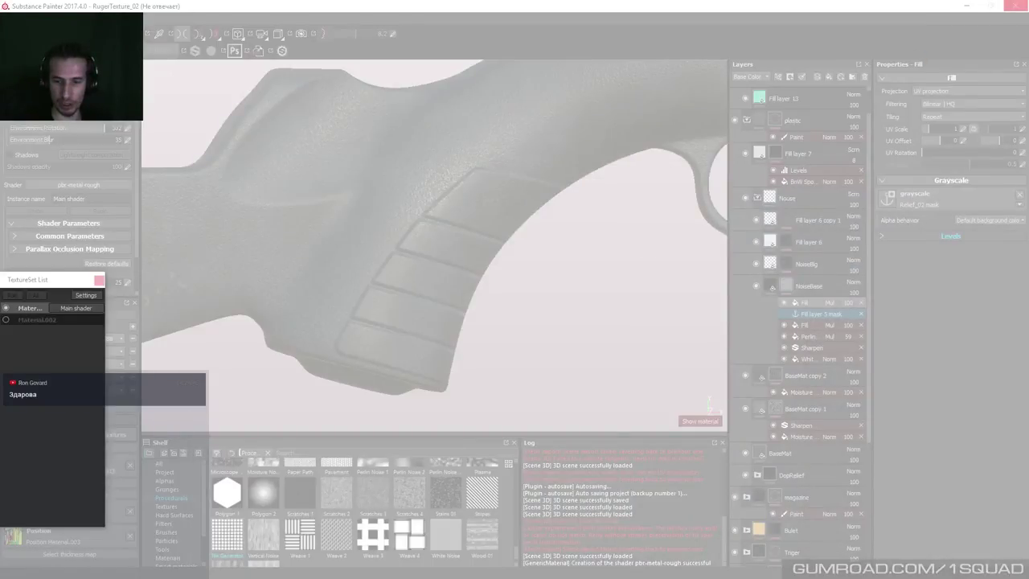
{"action": "key", "text": "alt+Tab"}
{"action": "left_click", "coordinate": [964, 8]}
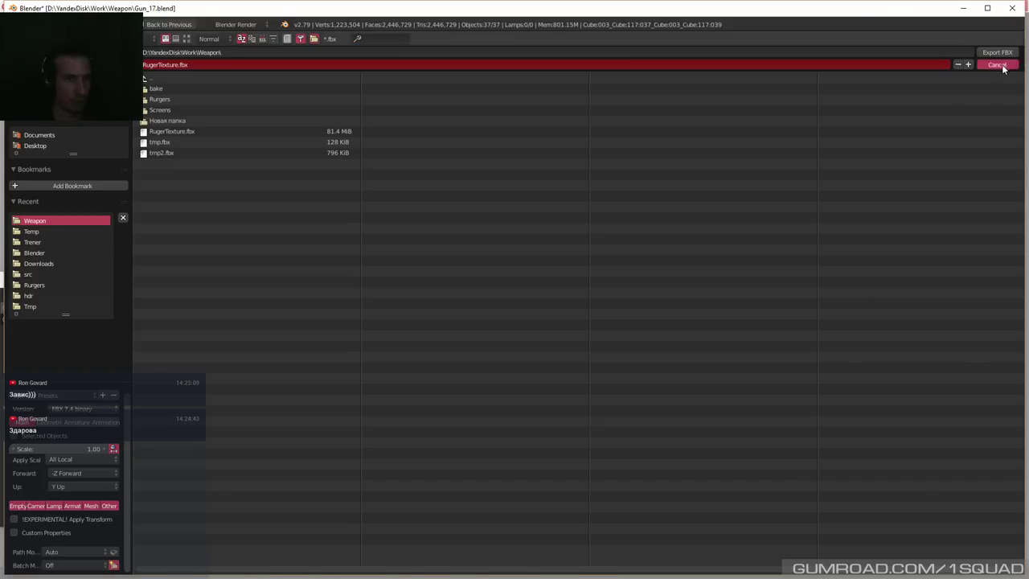
Cancel the FBX export, back out of quitting, save over Gun_17.blend, then quit Blender.
{"action": "left_click", "coordinate": [992, 66]}
{"action": "left_click", "coordinate": [1012, 9]}
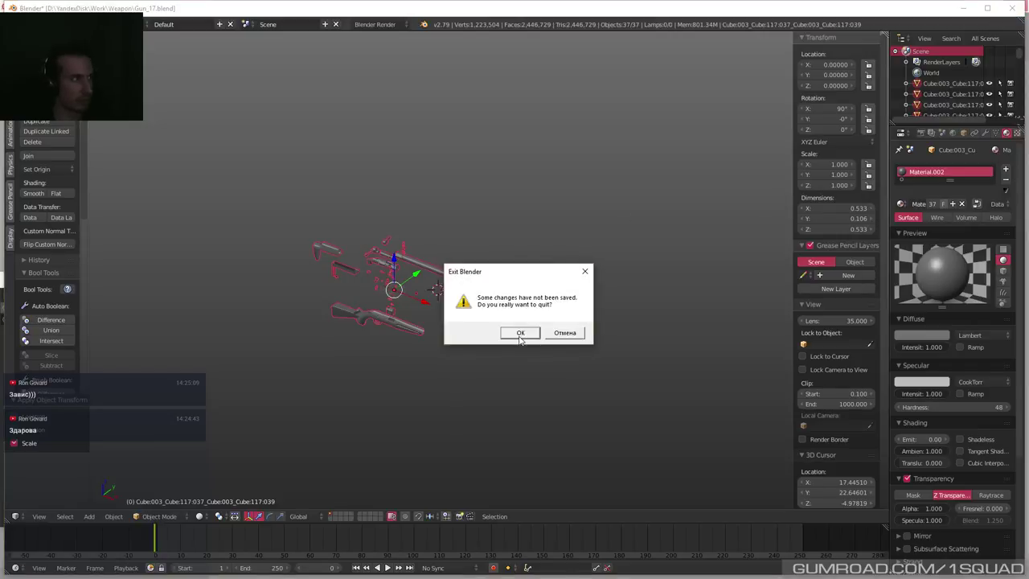
{"action": "left_click", "coordinate": [564, 333]}
{"action": "key", "text": "ctrl+s"}
{"action": "key", "text": "ctrl+s"}
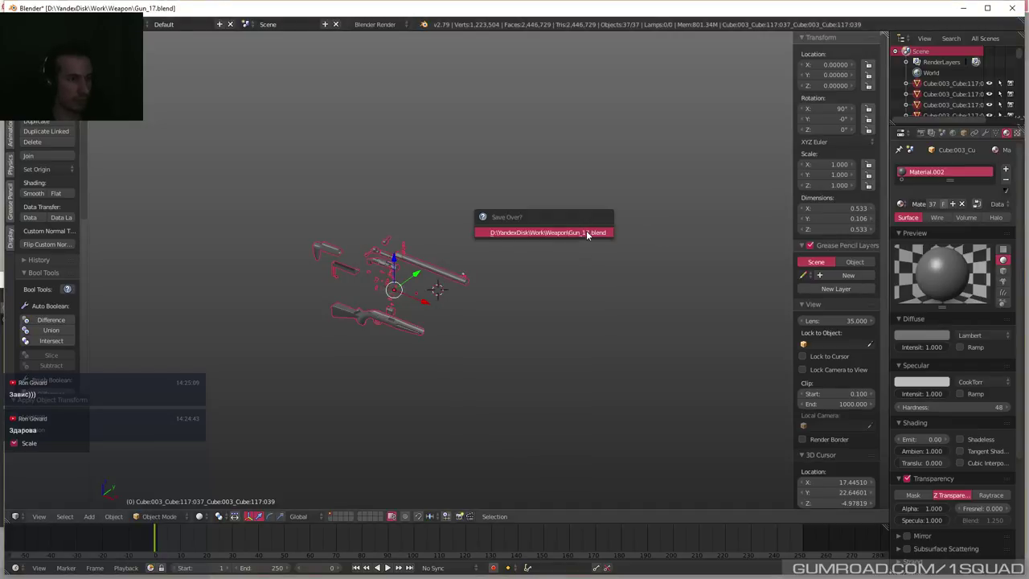
{"action": "left_click", "coordinate": [586, 232]}
{"action": "left_click", "coordinate": [1012, 8]}
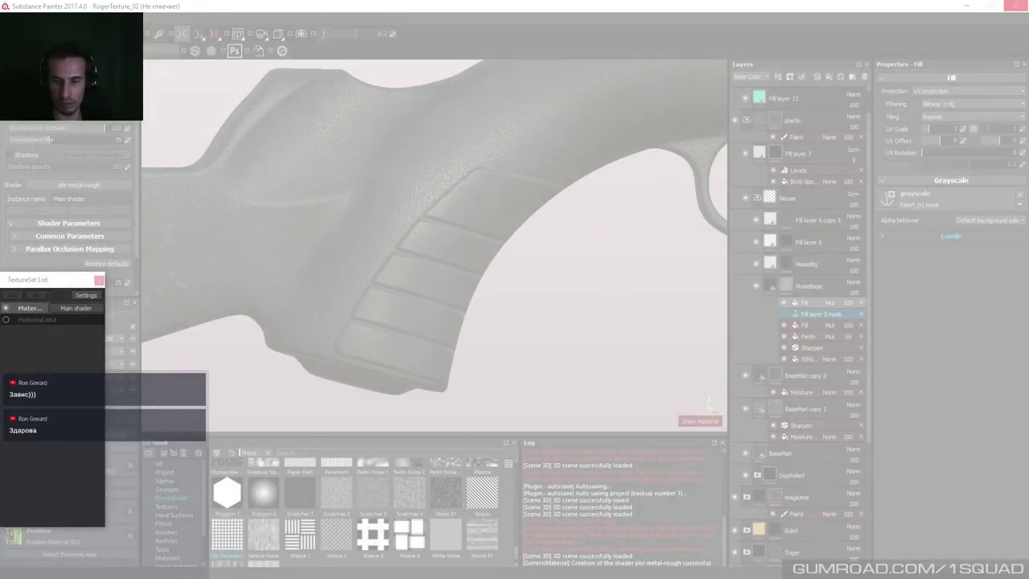
Set Marmoset Toolbag aside and end the frozen Substance Painter task in Task Manager.
{"action": "key", "text": "alt+Tab"}
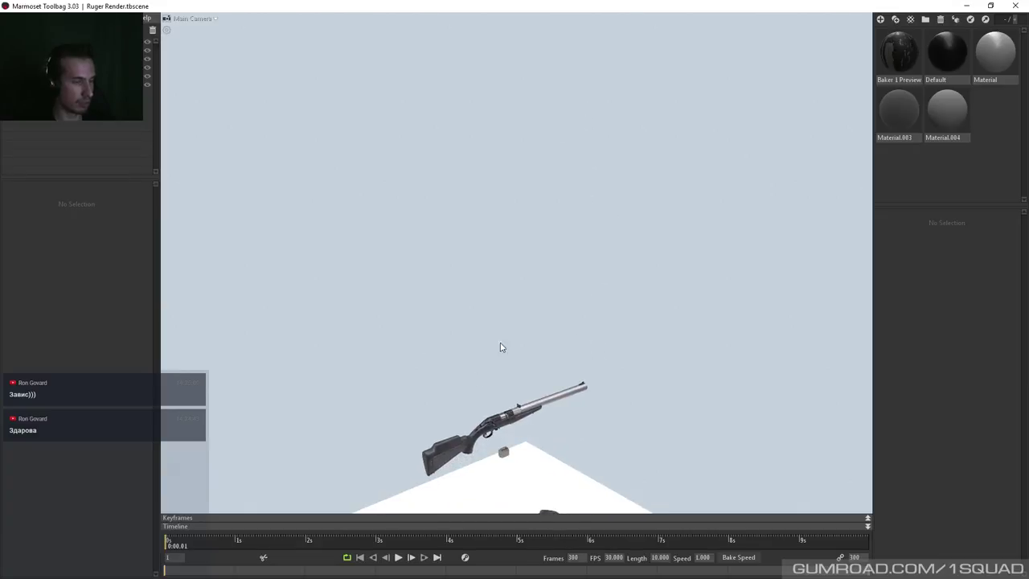
{"action": "left_click", "coordinate": [973, 9]}
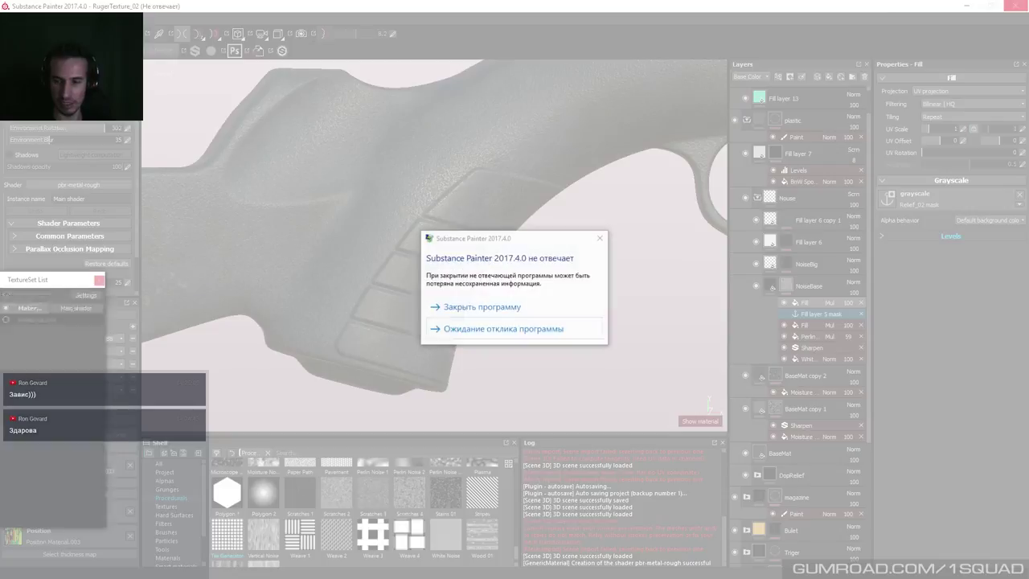
{"action": "key", "text": "ctrl+shift+Escape"}
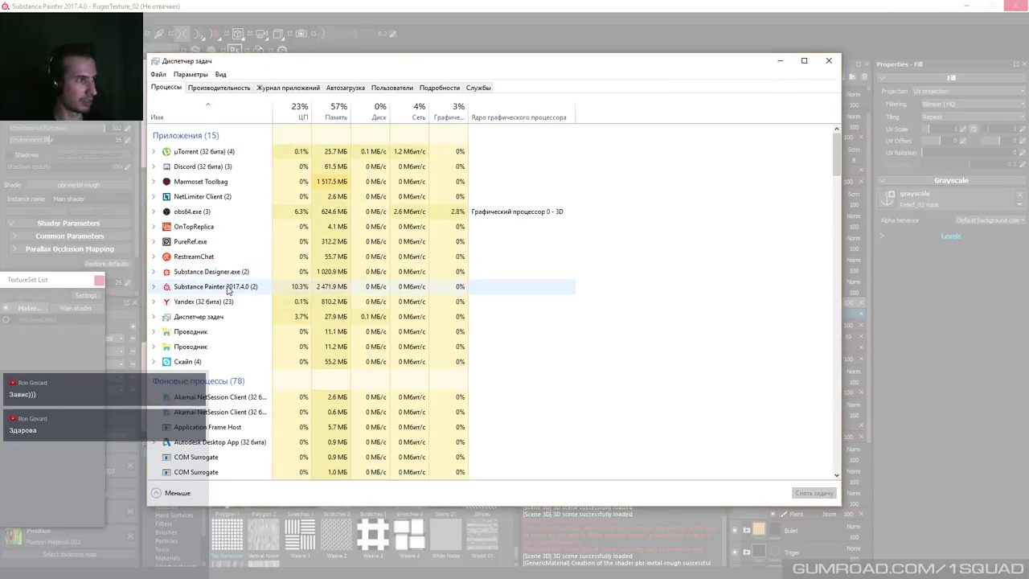
{"action": "left_click", "coordinate": [210, 286]}
{"action": "left_click", "coordinate": [812, 494]}
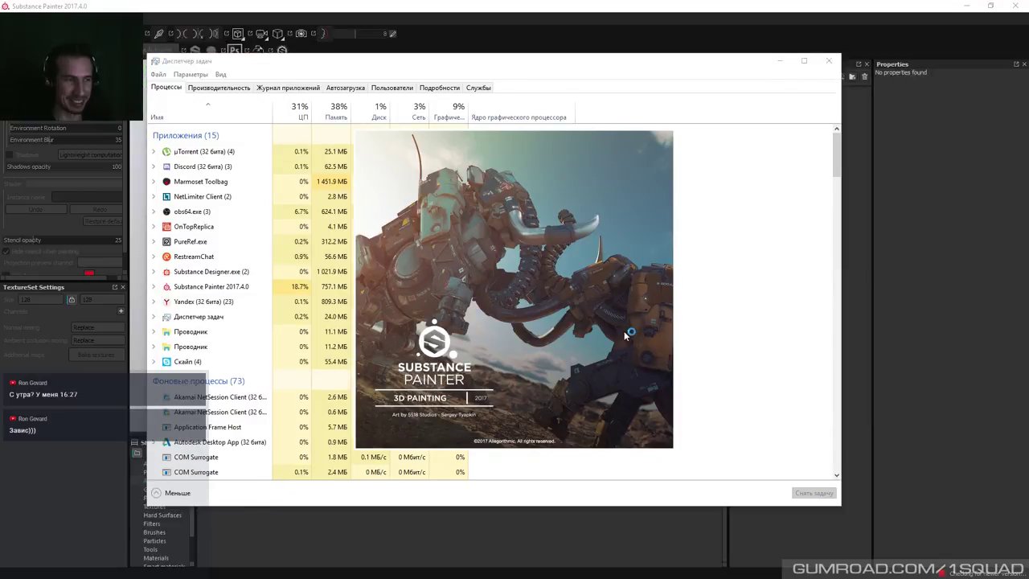
Dismiss the update notice and welcome screen, then reopen RugerTexture_02 from recent projects.
{"action": "left_click", "coordinate": [784, 61]}
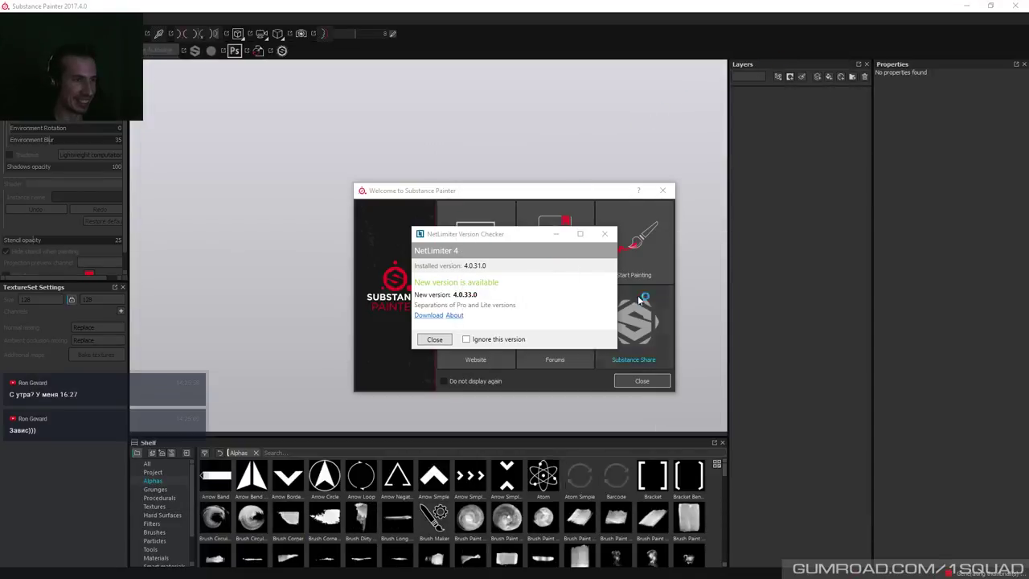
{"action": "left_click", "coordinate": [605, 231]}
{"action": "left_click", "coordinate": [663, 193]}
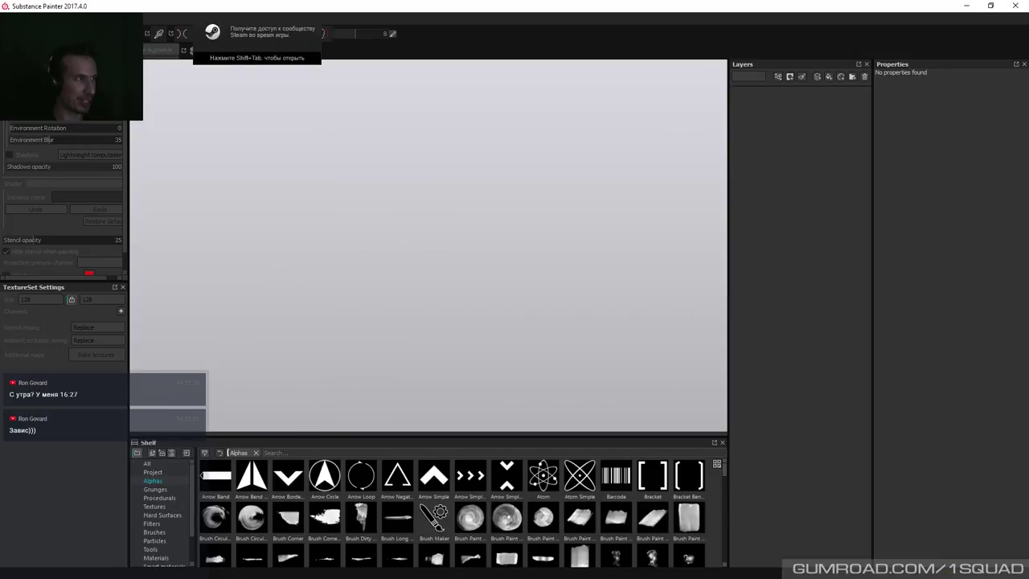
{"action": "left_click", "coordinate": [12, 20]}
{"action": "mouse_move", "coordinate": [73, 52]}
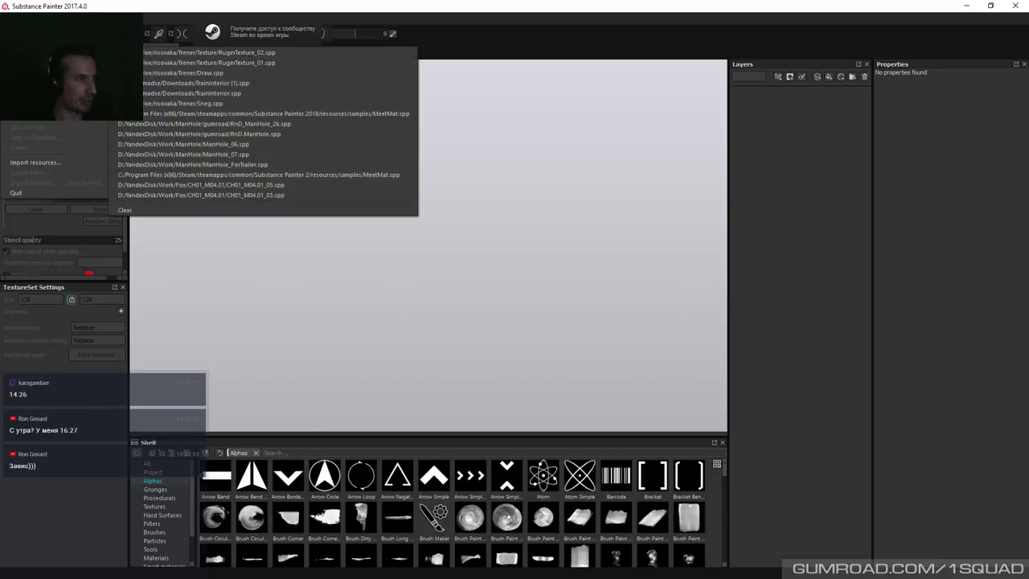
{"action": "left_click", "coordinate": [228, 53]}
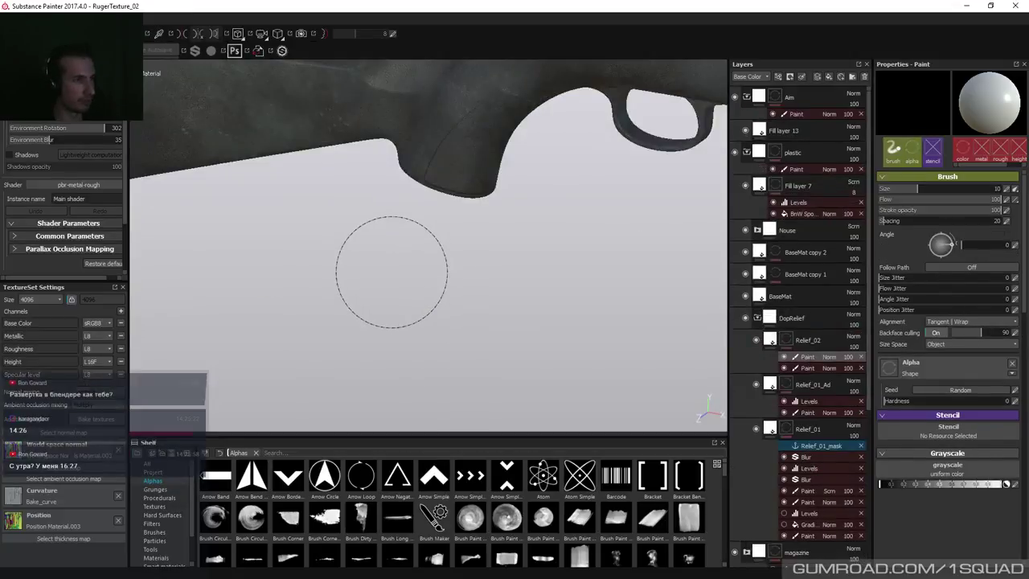
Turn on painting symmetry and set it to mirror across the Z axis.
{"action": "left_click_drag", "start_coordinate": [379, 271], "coordinate": [490, 237], "text": "alt"}
{"action": "mouse_move", "coordinate": [501, 282]}
{"action": "left_mouse_down", "text": "alt"}
{"action": "mouse_move", "coordinate": [531, 298]}
{"action": "mouse_move", "coordinate": [523, 273]}
{"action": "mouse_move", "coordinate": [239, 34]}
{"action": "left_mouse_up", "text": "alt"}
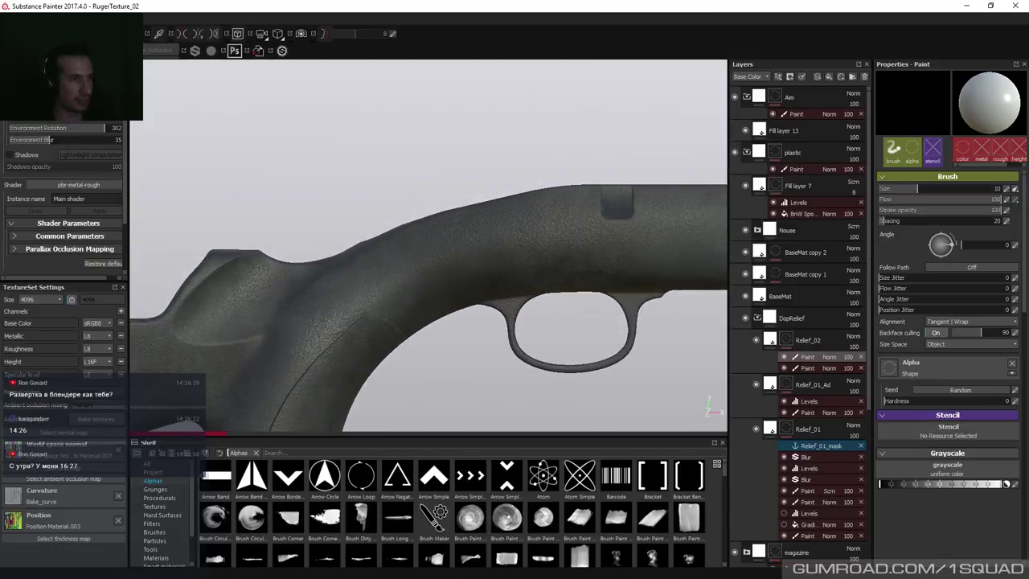
{"action": "left_click", "coordinate": [214, 34]}
{"action": "left_click_drag", "start_coordinate": [471, 356], "coordinate": [441, 164], "text": "alt"}
{"action": "right_click_drag", "start_coordinate": [441, 164], "coordinate": [425, 413], "text": "alt"}
{"action": "left_click_drag", "start_coordinate": [426, 413], "coordinate": [439, 327], "text": "alt"}
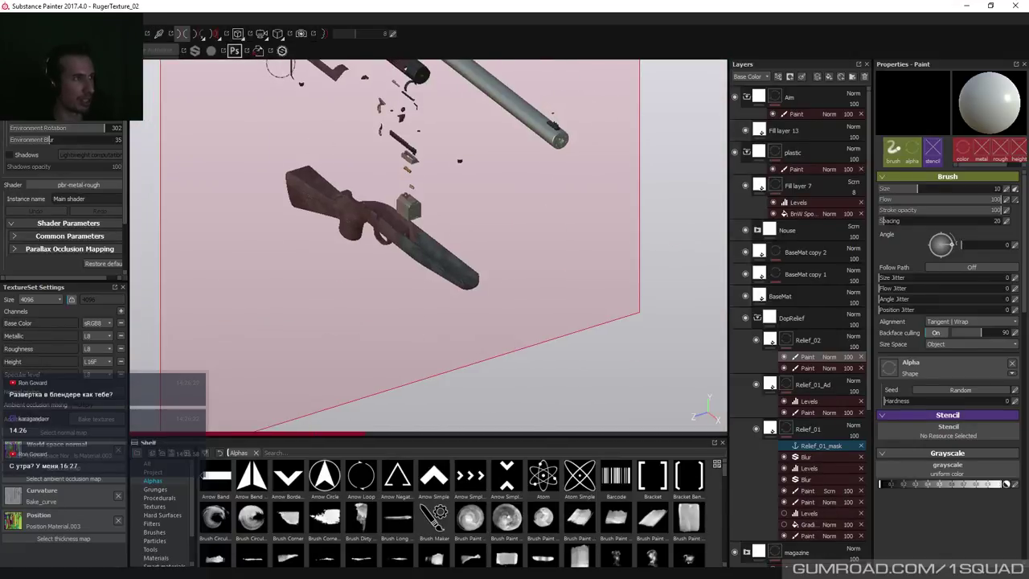
{"action": "left_click", "coordinate": [204, 39]}
{"action": "left_click", "coordinate": [212, 72]}
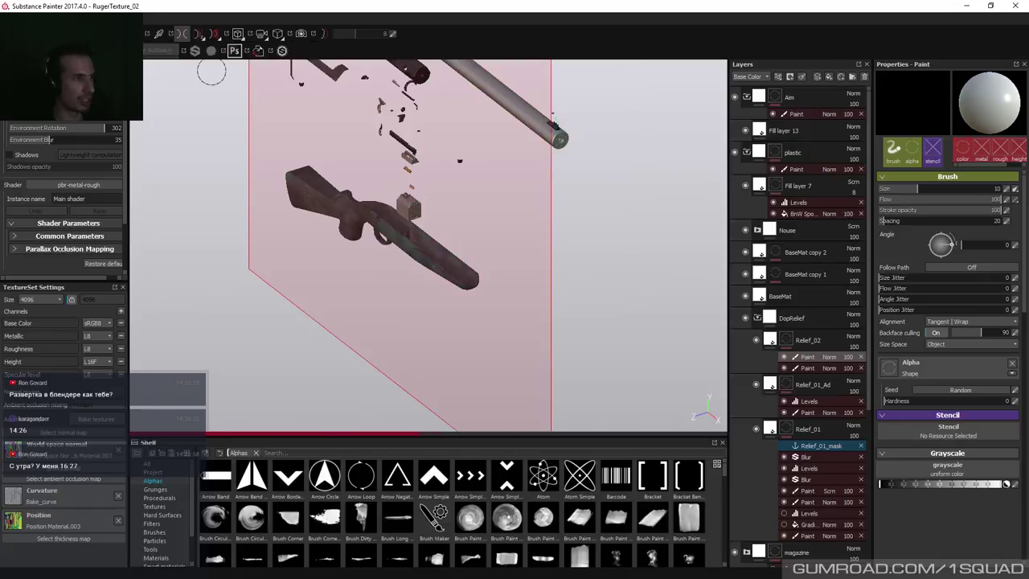
{"action": "left_click_drag", "start_coordinate": [248, 89], "coordinate": [375, 181], "text": "alt"}
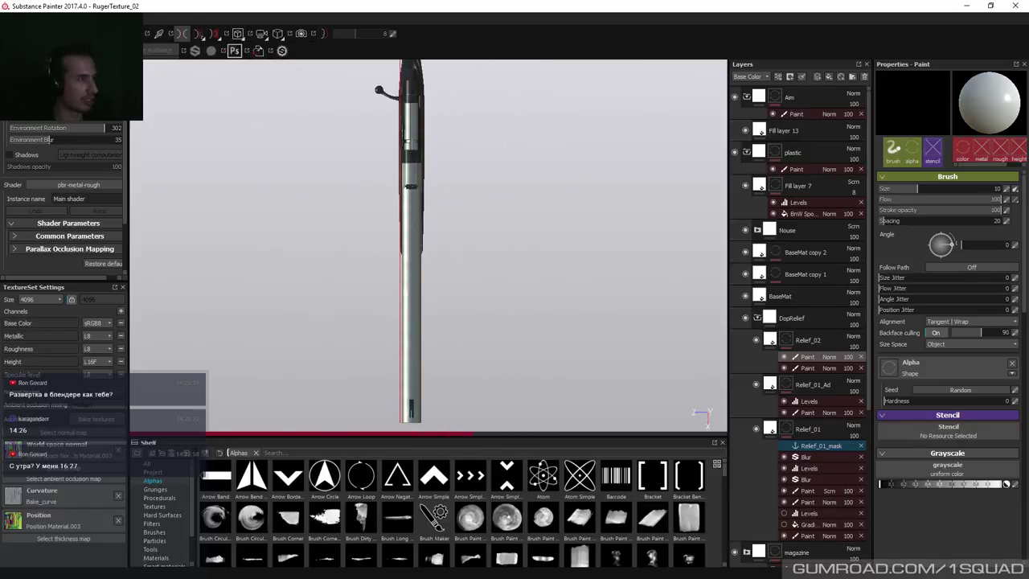
In project configuration, replace the project mesh with RugerTexture.fbx from the Weapon folder.
{"action": "key", "text": "ctrl+alt+shift+p"}
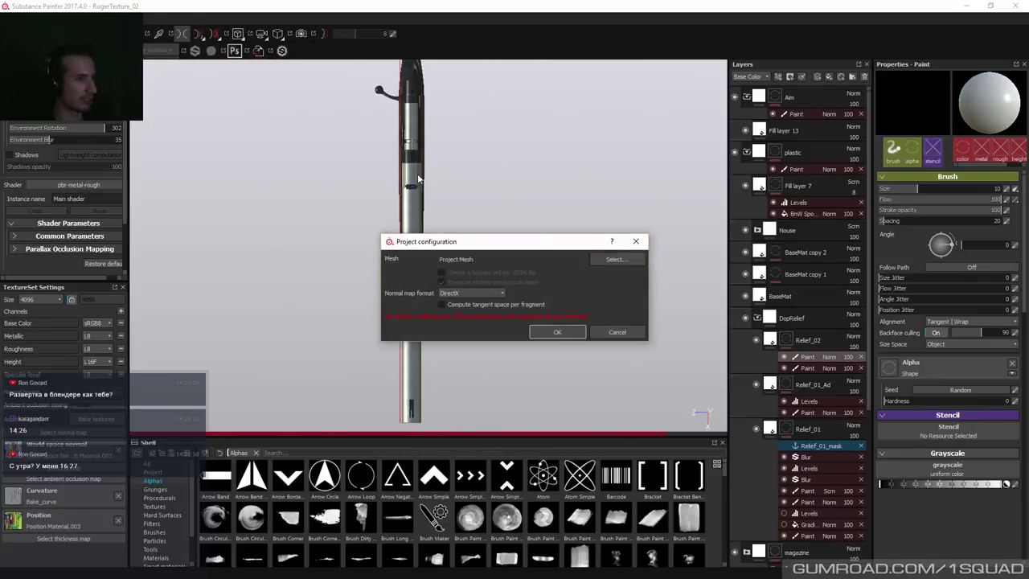
{"action": "left_click", "coordinate": [615, 264]}
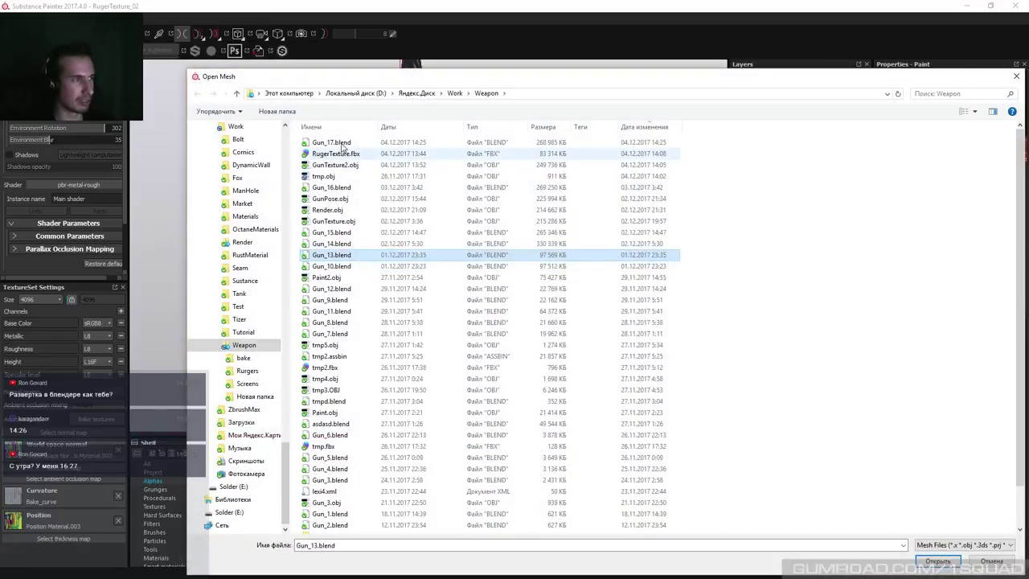
{"action": "left_click", "coordinate": [369, 144]}
{"action": "double_click", "coordinate": [360, 153]}
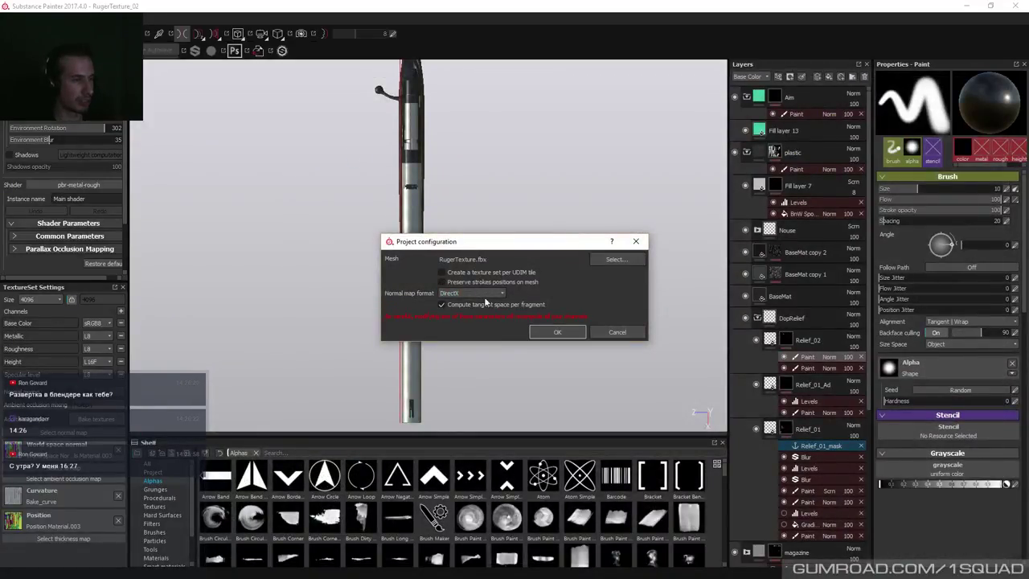
{"action": "left_click", "coordinate": [549, 333]}
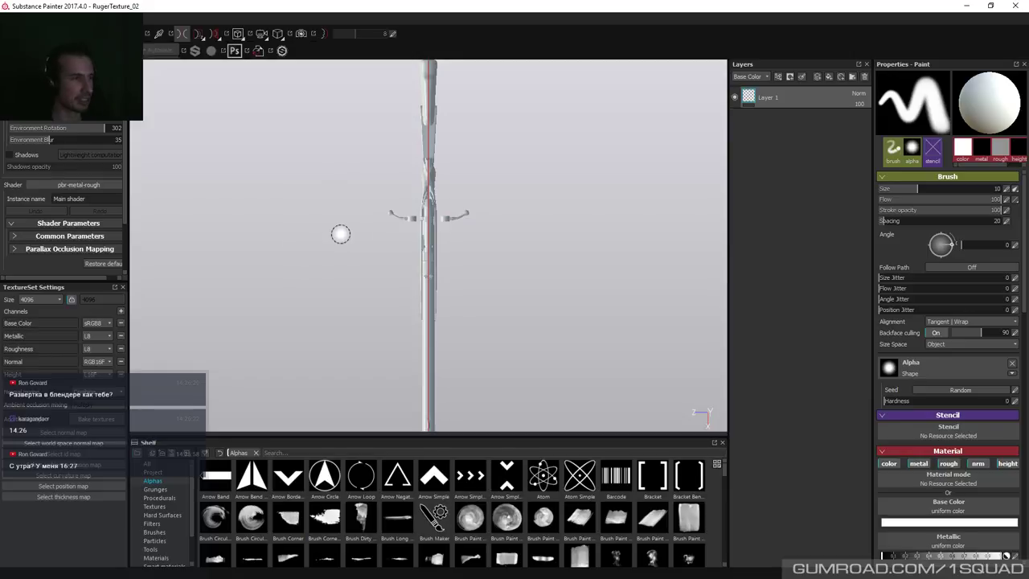
Snap the camera to a straight front view, frame the rifle parts, and close the project.
{"action": "mouse_move", "coordinate": [341, 234]}
{"action": "left_mouse_down", "text": "alt"}
{"action": "mouse_move", "coordinate": [353, 166]}
{"action": "mouse_move", "coordinate": [316, 206]}
{"action": "left_mouse_up", "text": "alt"}
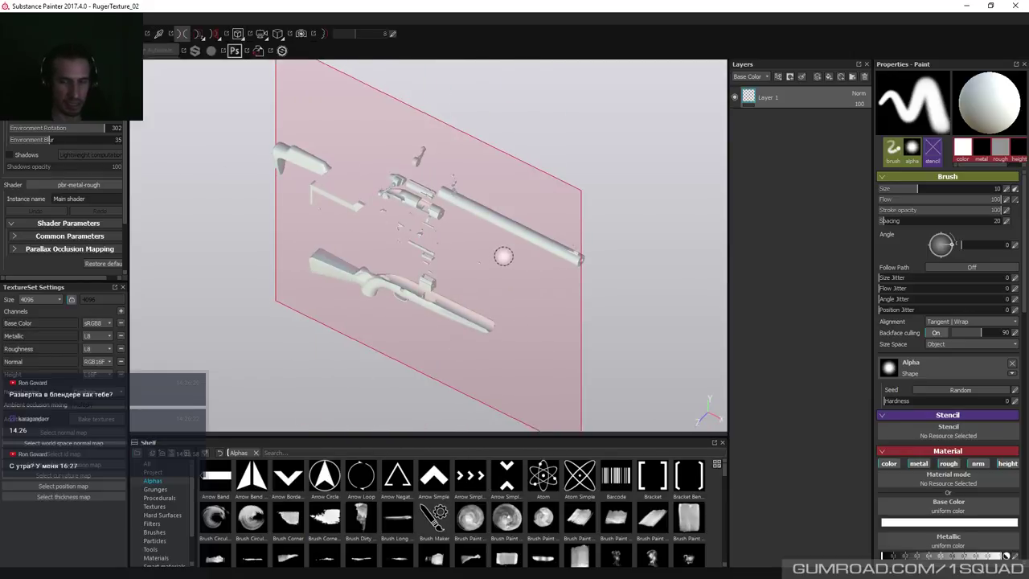
{"action": "left_click_drag", "start_coordinate": [519, 346], "coordinate": [547, 259], "text": "alt+shift"}
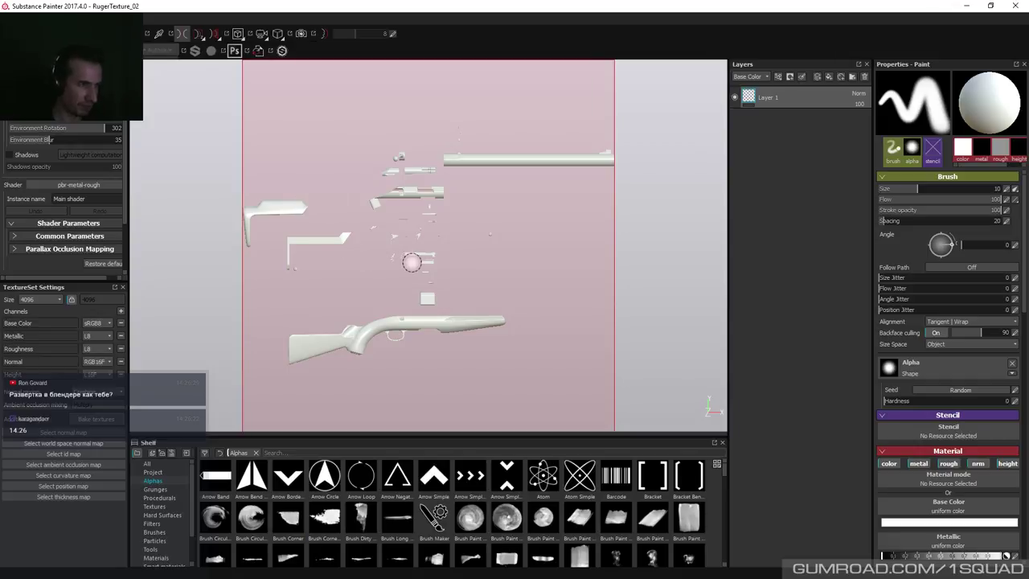
{"action": "key", "text": "alt"}
{"action": "mouse_move", "coordinate": [469, 128]}
{"action": "right_mouse_down", "text": "alt"}
{"action": "mouse_move", "coordinate": [466, 177]}
{"action": "mouse_move", "coordinate": [437, 223]}
{"action": "mouse_move", "coordinate": [401, 186]}
{"action": "mouse_move", "coordinate": [459, 268]}
{"action": "right_mouse_up", "text": "alt"}
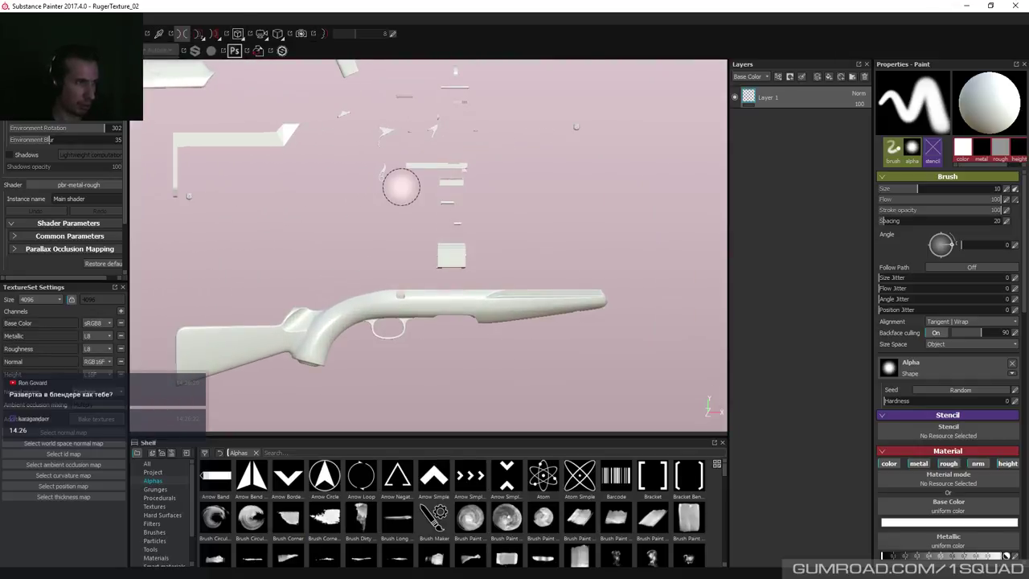
{"action": "mouse_move", "coordinate": [459, 268]}
{"action": "middle_mouse_down", "text": "alt"}
{"action": "mouse_move", "coordinate": [422, 161]}
{"action": "mouse_move", "coordinate": [416, 230]}
{"action": "mouse_move", "coordinate": [443, 222]}
{"action": "middle_mouse_up", "text": "alt"}
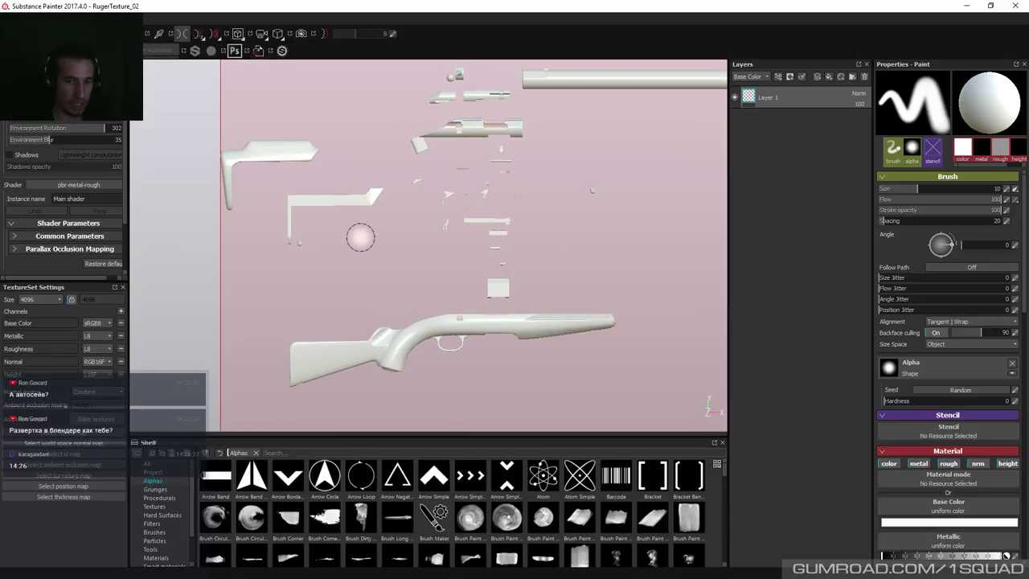
{"action": "key", "text": "alt+f"}
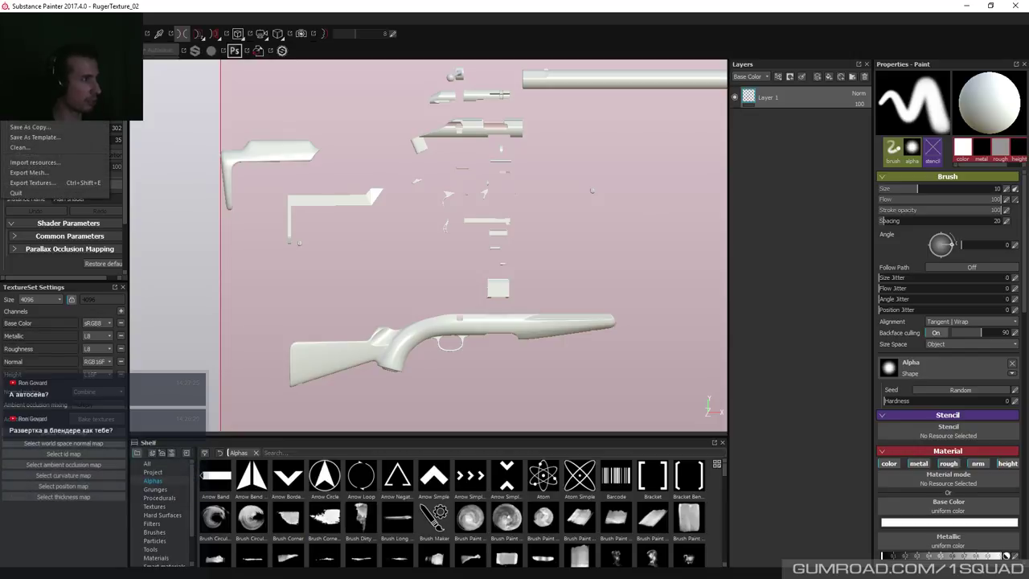
{"action": "key", "text": "ctrl+q"}
Answer the save-changes prompt and browse the Weapon and Rurgers folders in the file browser.
{"action": "left_click", "coordinate": [424, 311]}
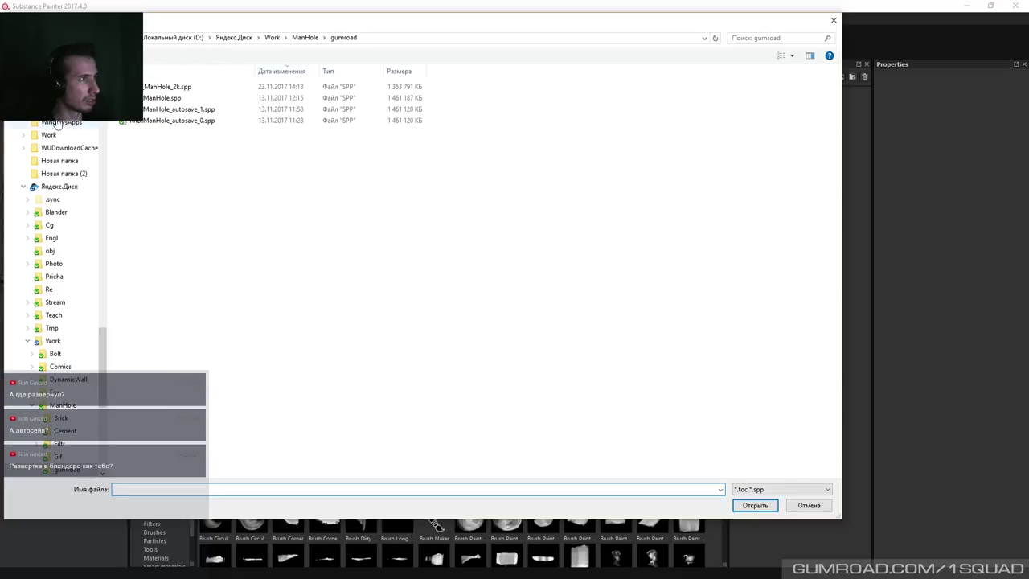
{"action": "scroll", "coordinate": [56, 122], "scroll_direction": "up", "scroll_amount": 10}
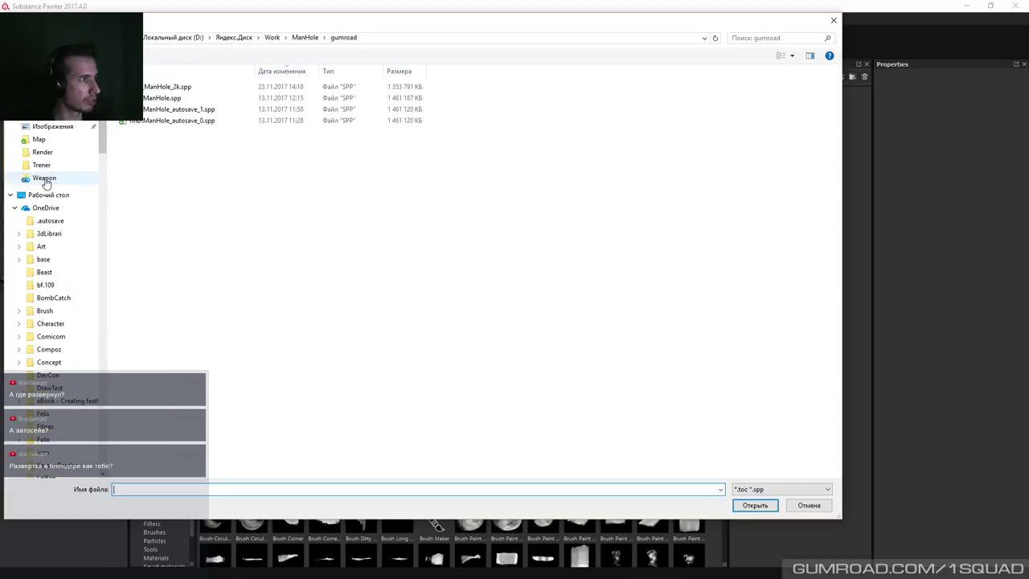
{"action": "left_click", "coordinate": [46, 179]}
{"action": "double_click", "coordinate": [150, 90]}
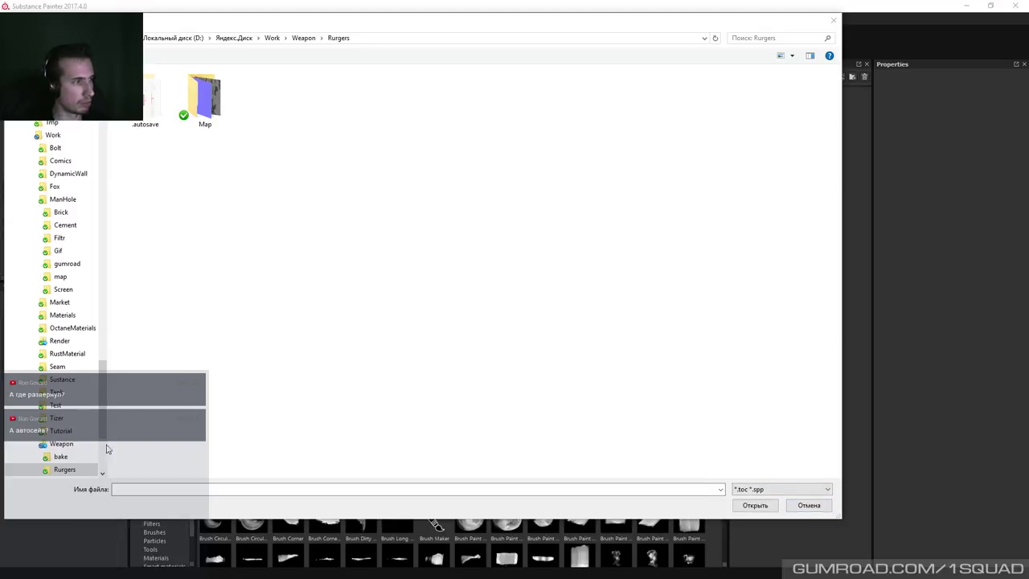
{"action": "left_click", "coordinate": [72, 444]}
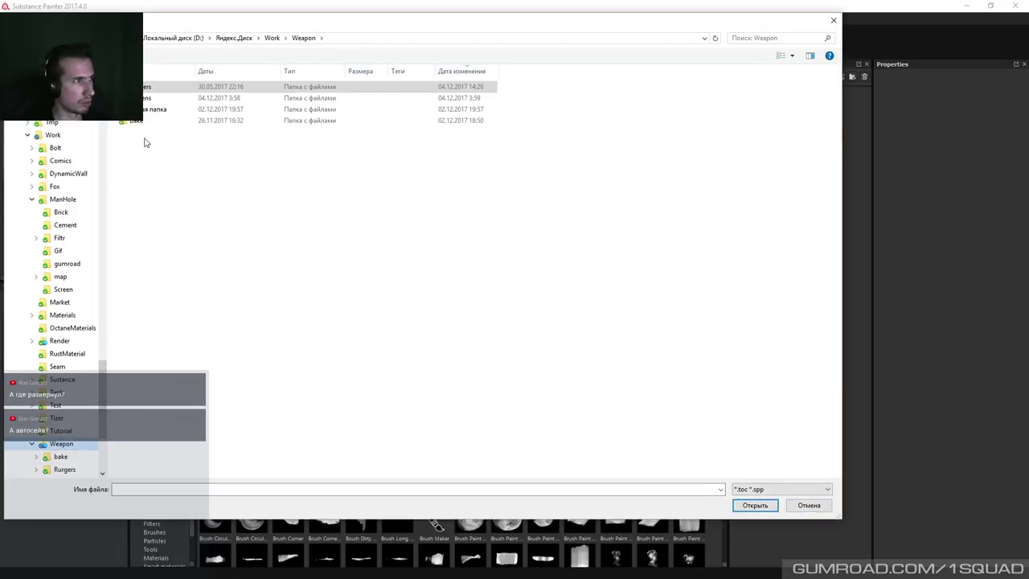
{"action": "left_click", "coordinate": [147, 87]}
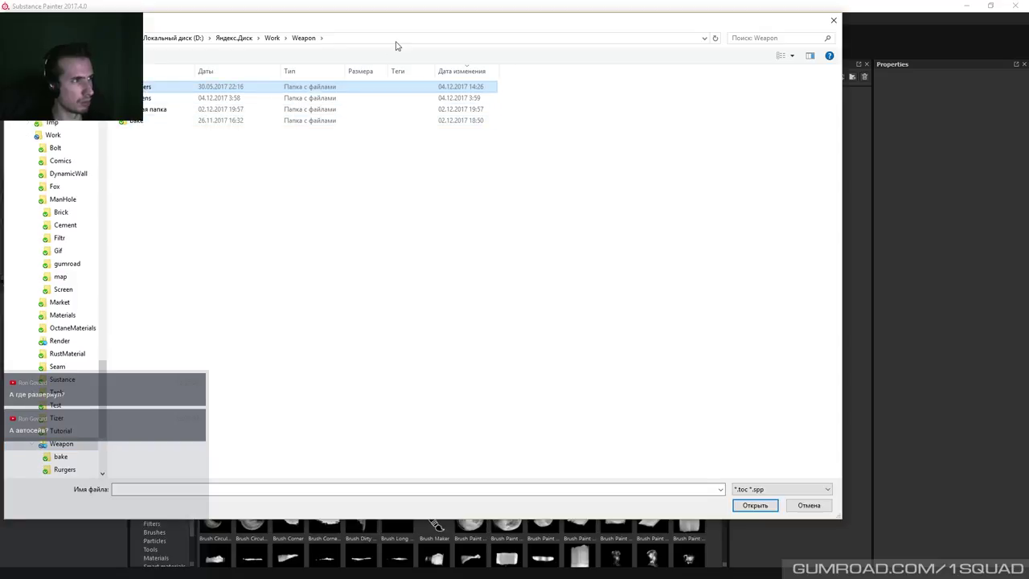
Go to the Trener Texture folder, sort by date modified, and open RugerTexture_02_autosave_1.spp.
{"action": "left_click", "coordinate": [683, 488]}
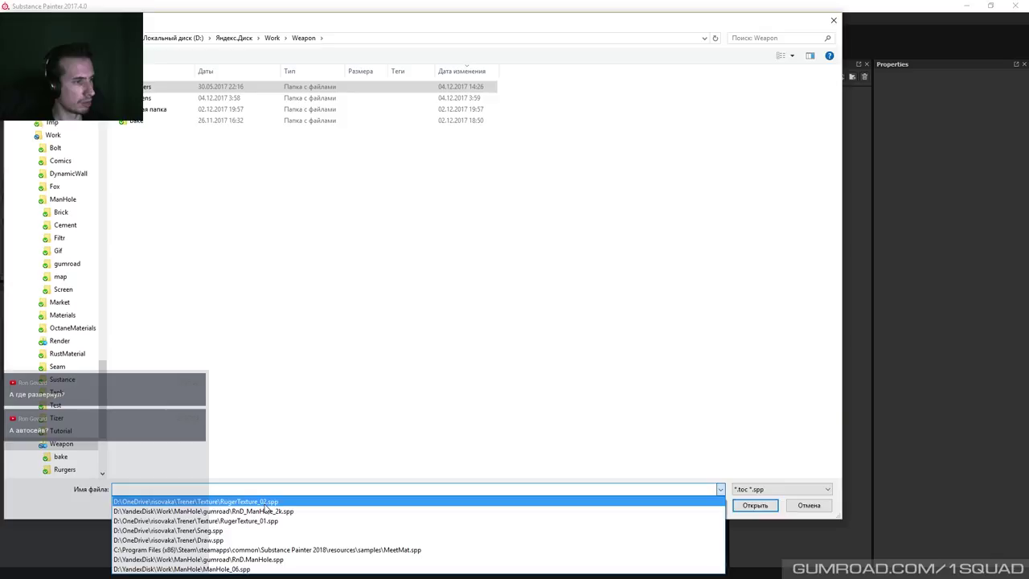
{"action": "left_click", "coordinate": [265, 502]}
{"action": "left_click_drag", "start_coordinate": [220, 490], "coordinate": [333, 488]}
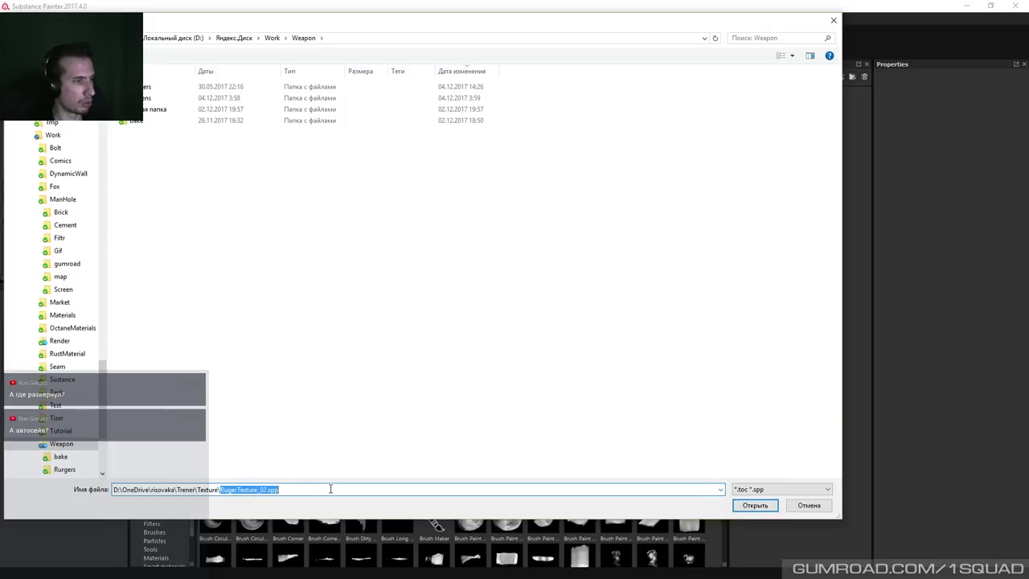
{"action": "key", "text": "BackSpace"}
{"action": "key", "text": "Return"}
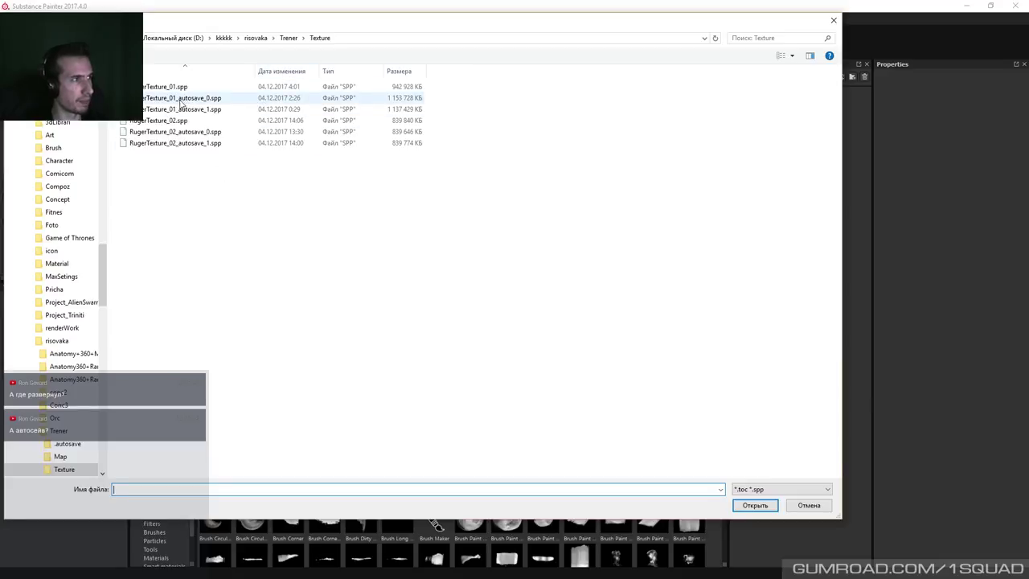
{"action": "left_click", "coordinate": [285, 72]}
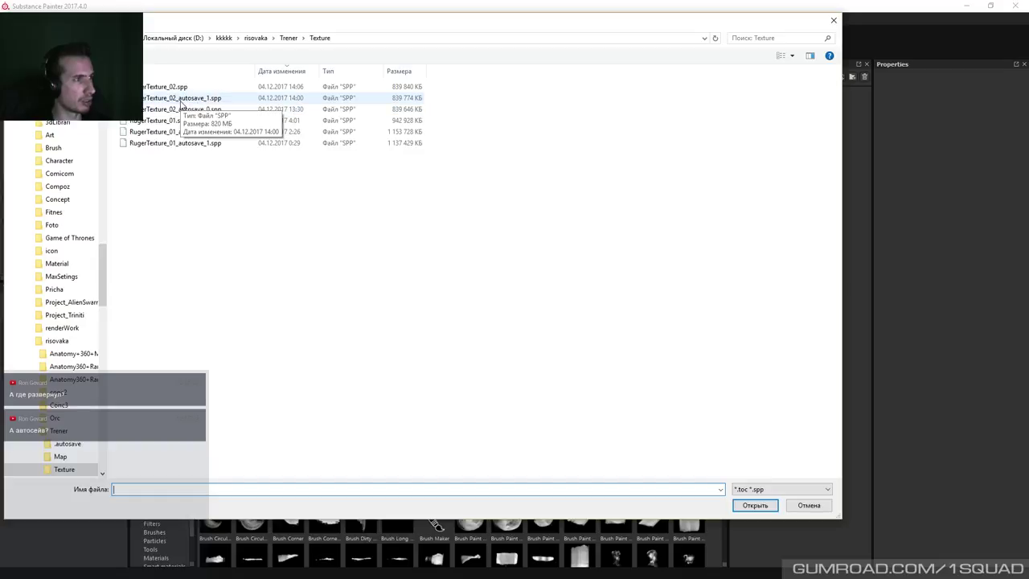
{"action": "left_click", "coordinate": [182, 99]}
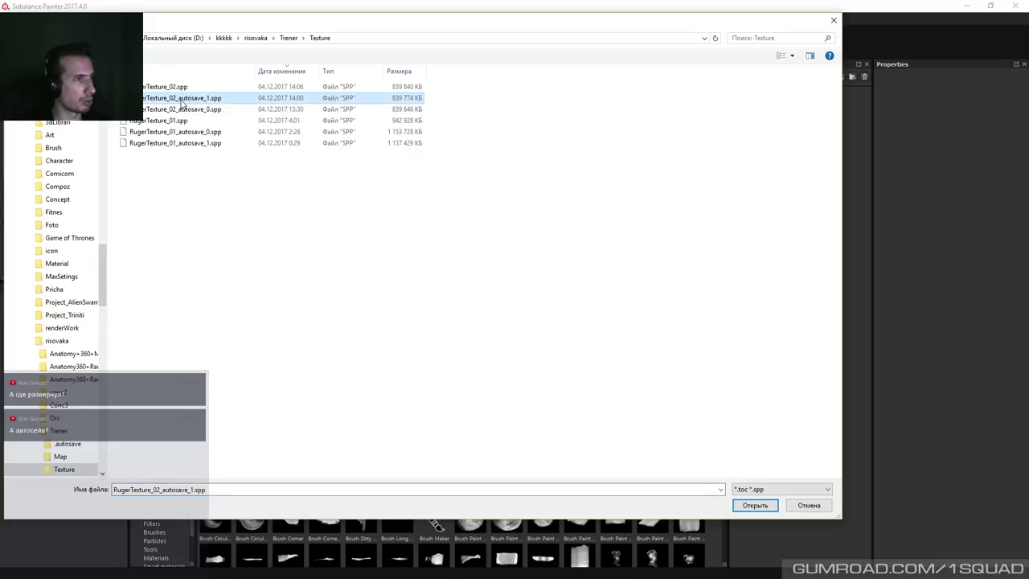
{"action": "double_click", "coordinate": [181, 98]}
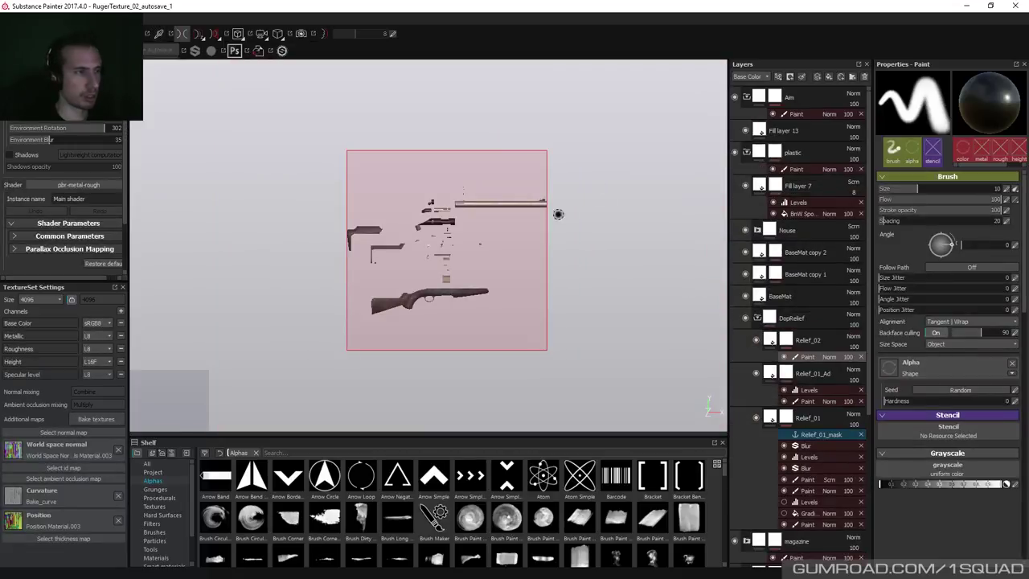
Zoom and turn the model to check the recovered stock grip, then leave the File menu.
{"action": "scroll", "coordinate": [612, 263], "scroll_direction": "up", "scroll_amount": 5}
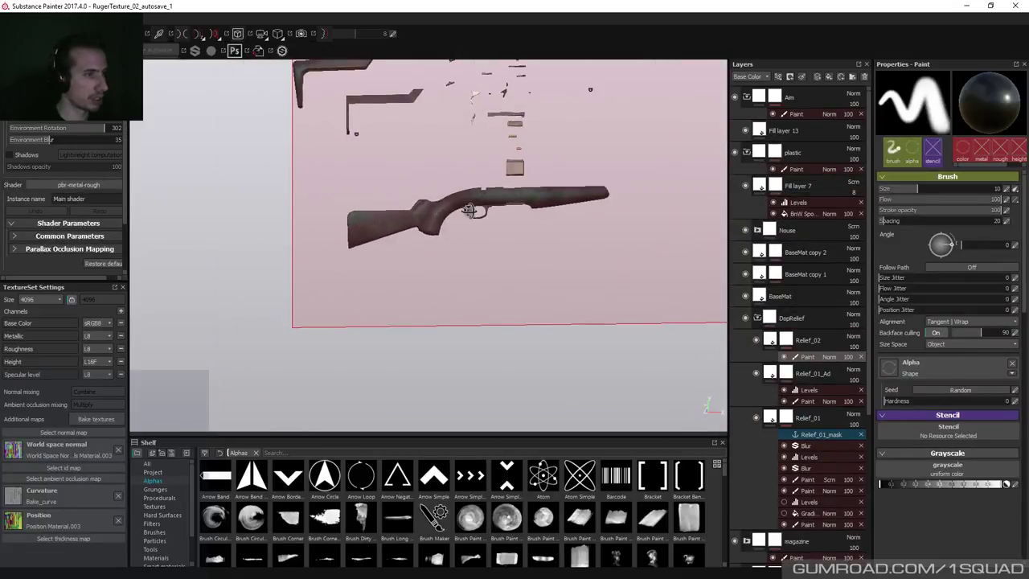
{"action": "scroll", "coordinate": [478, 345], "scroll_direction": "up", "scroll_amount": 6}
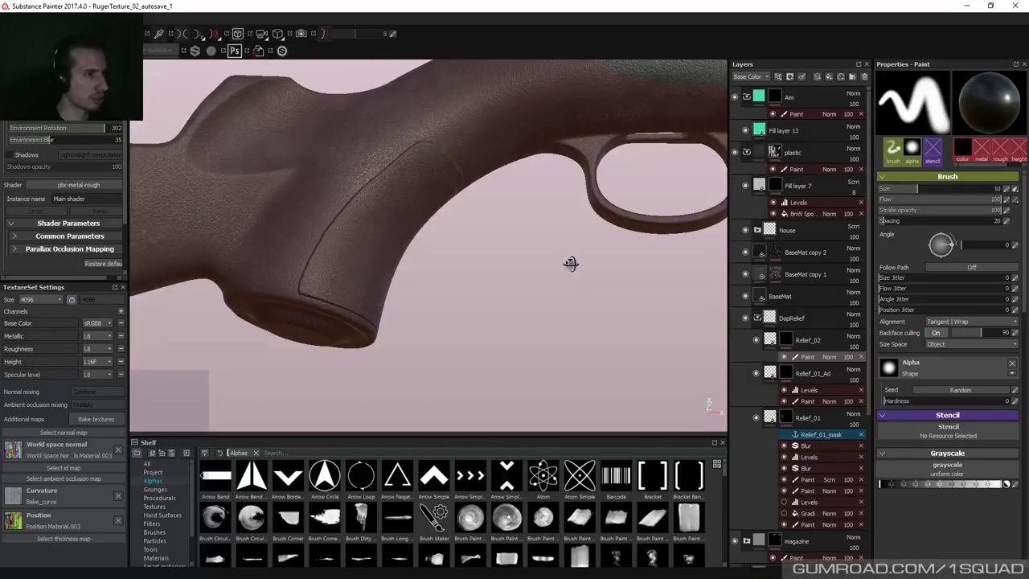
{"action": "mouse_move", "coordinate": [570, 263]}
{"action": "left_mouse_down", "text": "alt"}
{"action": "mouse_move", "coordinate": [546, 308]}
{"action": "mouse_move", "coordinate": [568, 287]}
{"action": "mouse_move", "coordinate": [493, 298]}
{"action": "left_mouse_up", "text": "alt"}
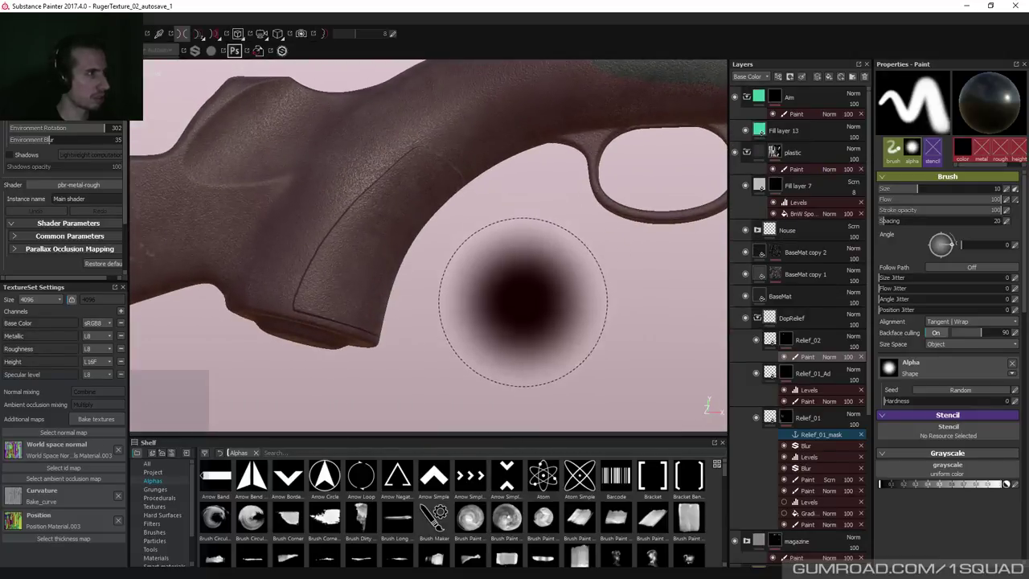
{"action": "key", "text": "alt+f"}
{"action": "key", "text": "Escape"}
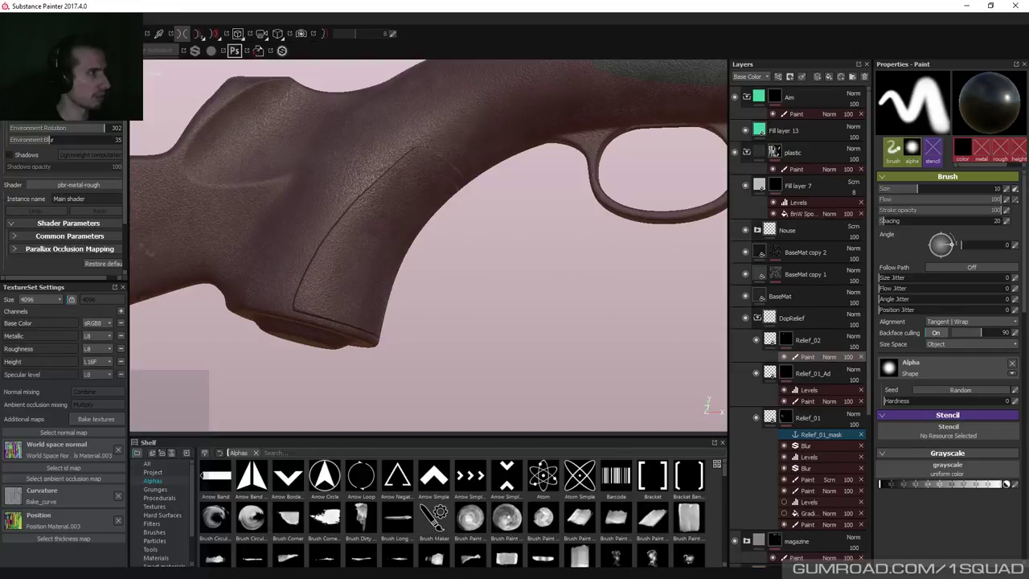
Open the RugerTexture_02.spp project from the Trener Texture folder, skipping its autosave copies.
{"action": "key", "text": "ctrl+o"}
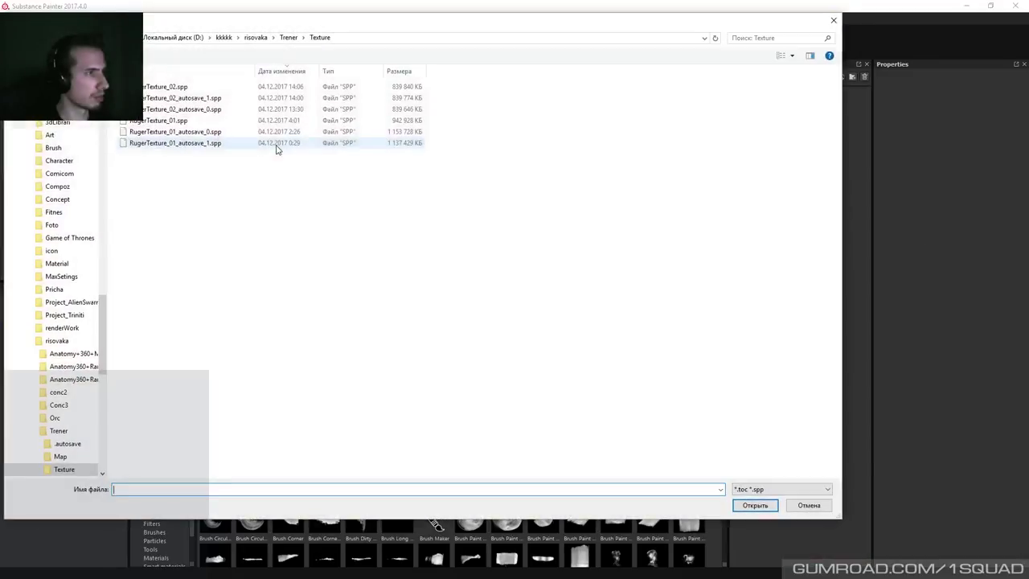
{"action": "left_click", "coordinate": [225, 110]}
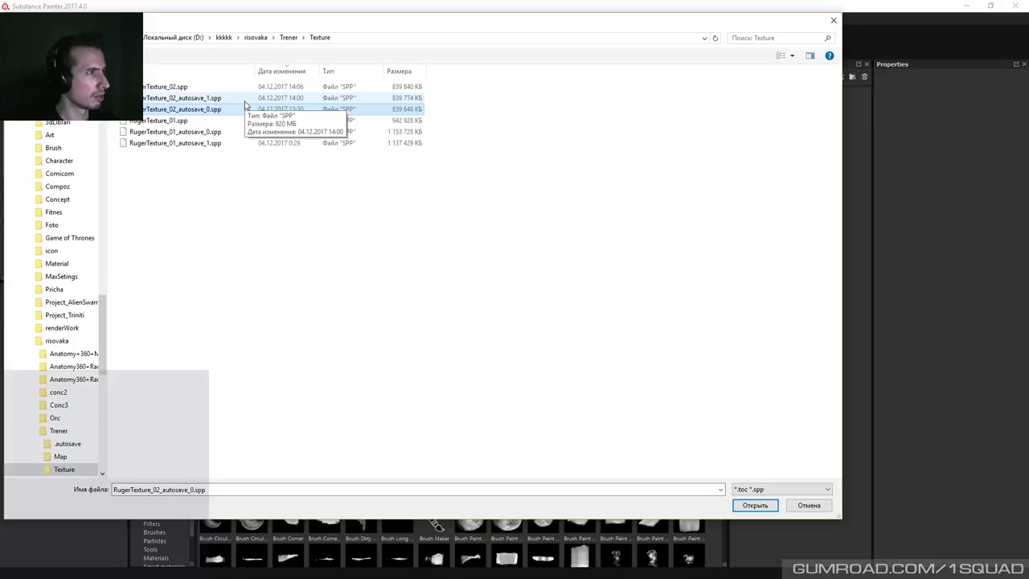
{"action": "double_click", "coordinate": [189, 87]}
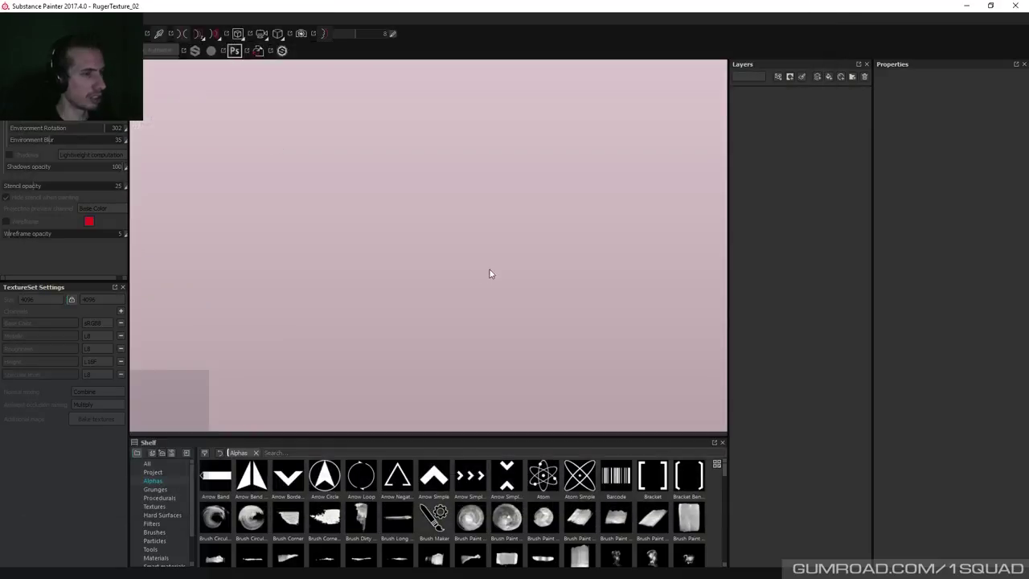
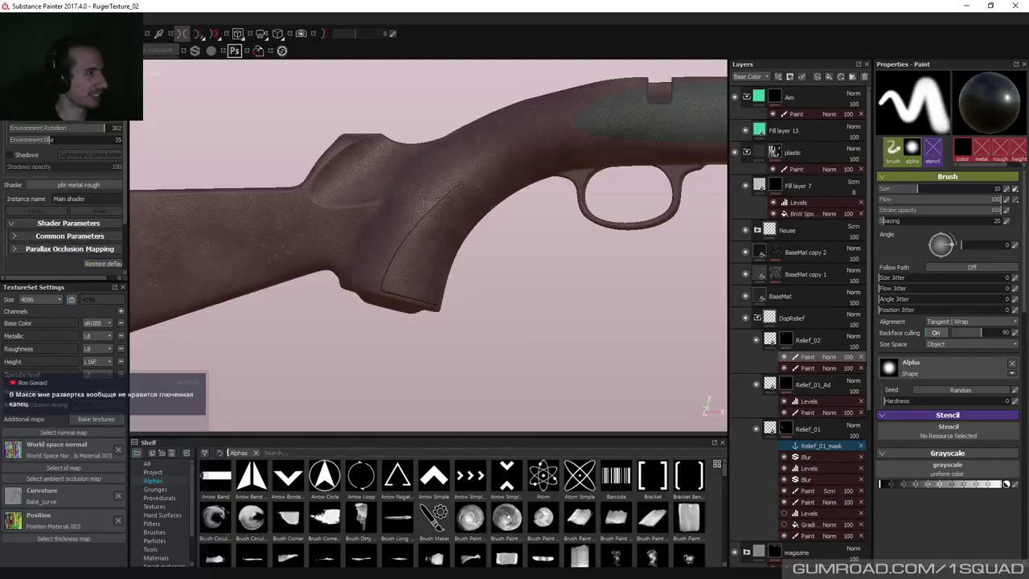
Swap the project mesh for RugerTexture.fbx in Project configuration and reload it.
{"action": "left_click", "coordinate": [615, 261]}
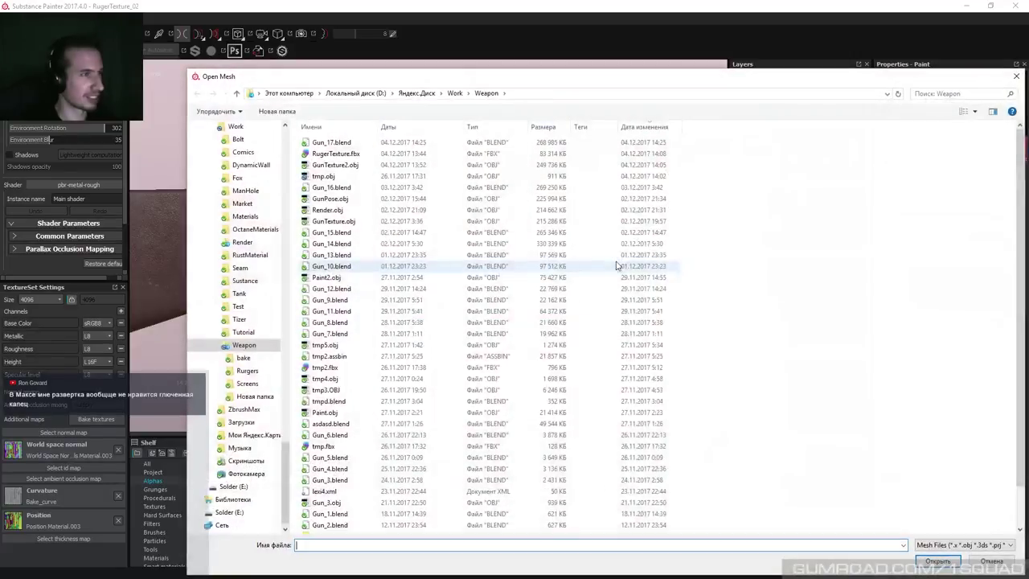
{"action": "double_click", "coordinate": [336, 153]}
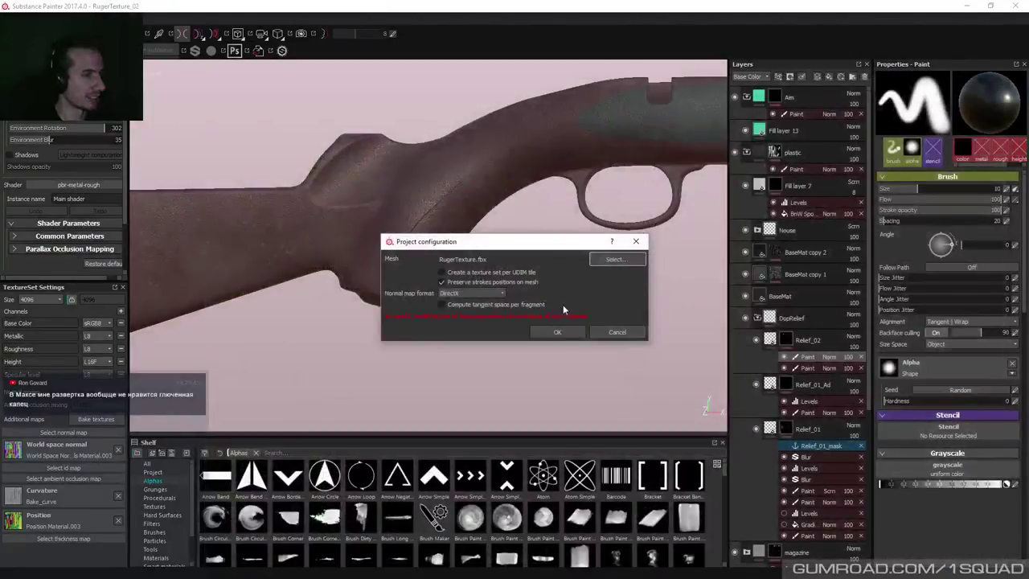
{"action": "left_click", "coordinate": [560, 333]}
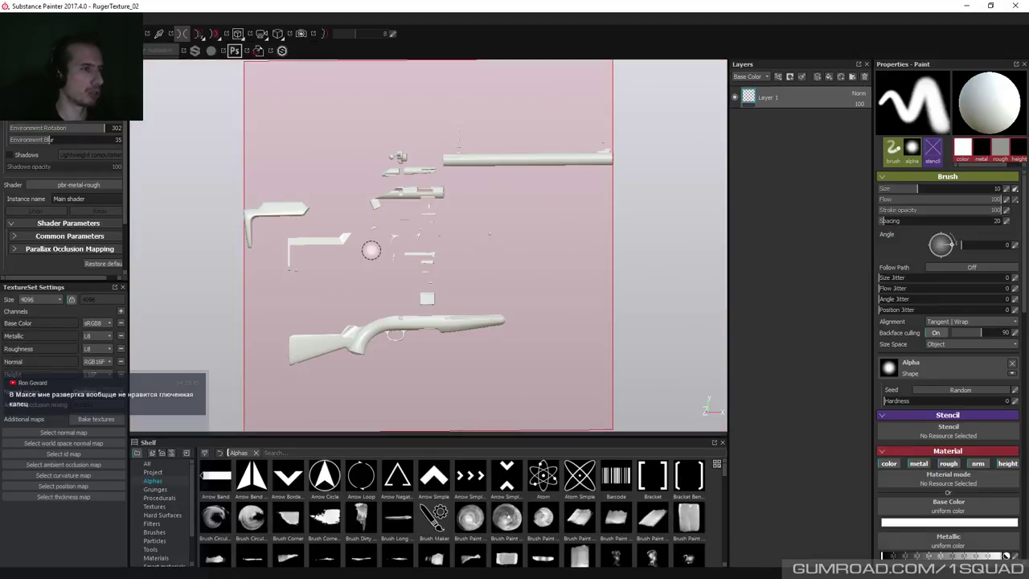
Angle the UV layout view and look through the File menu without choosing a command.
{"action": "middle_click_drag", "start_coordinate": [429, 219], "coordinate": [483, 167]}
{"action": "left_click_drag", "start_coordinate": [483, 167], "coordinate": [478, 257], "text": "alt"}
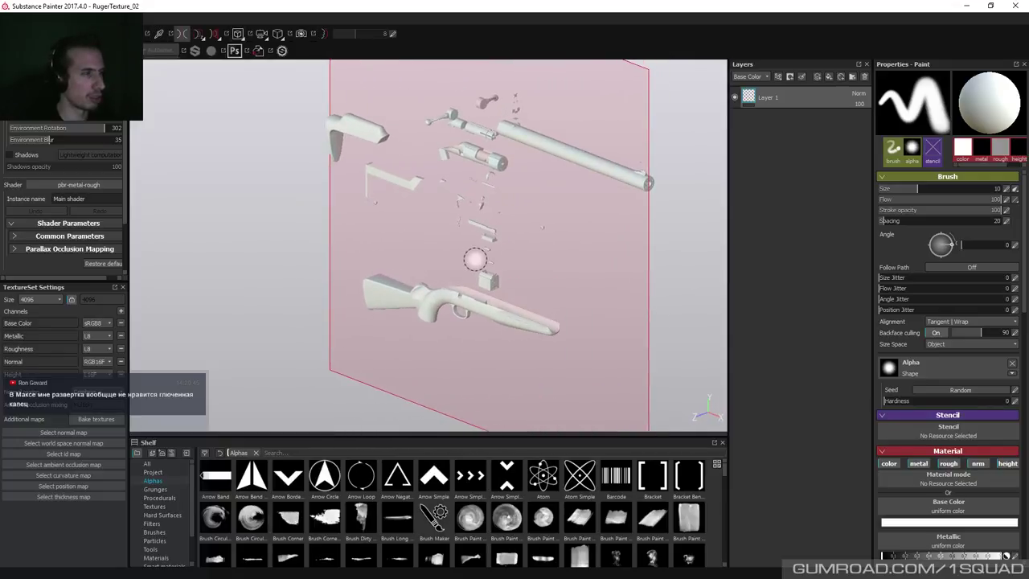
{"action": "left_click", "coordinate": [13, 20]}
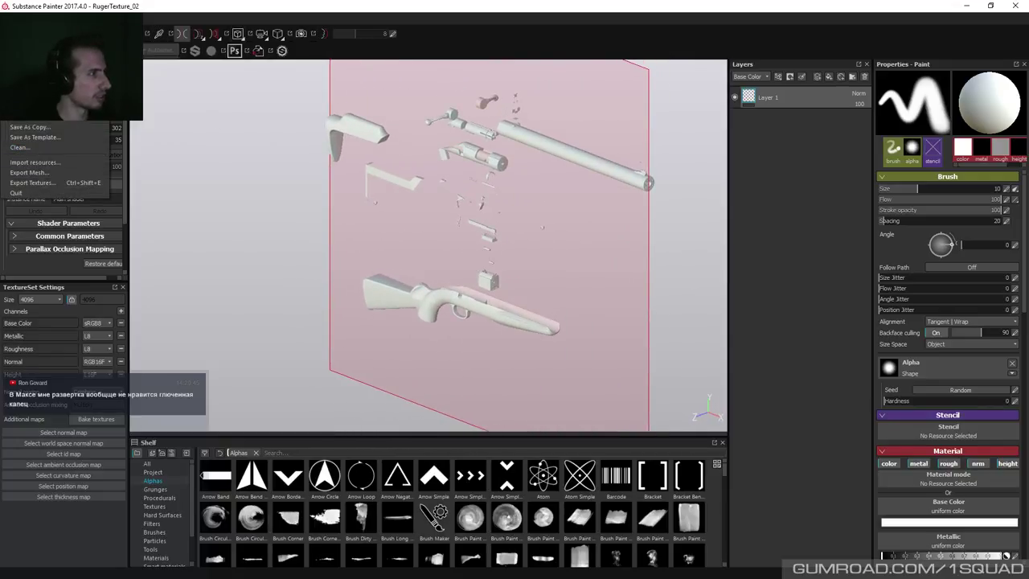
{"action": "mouse_move", "coordinate": [48, 51]}
{"action": "left_click", "coordinate": [136, 489]}
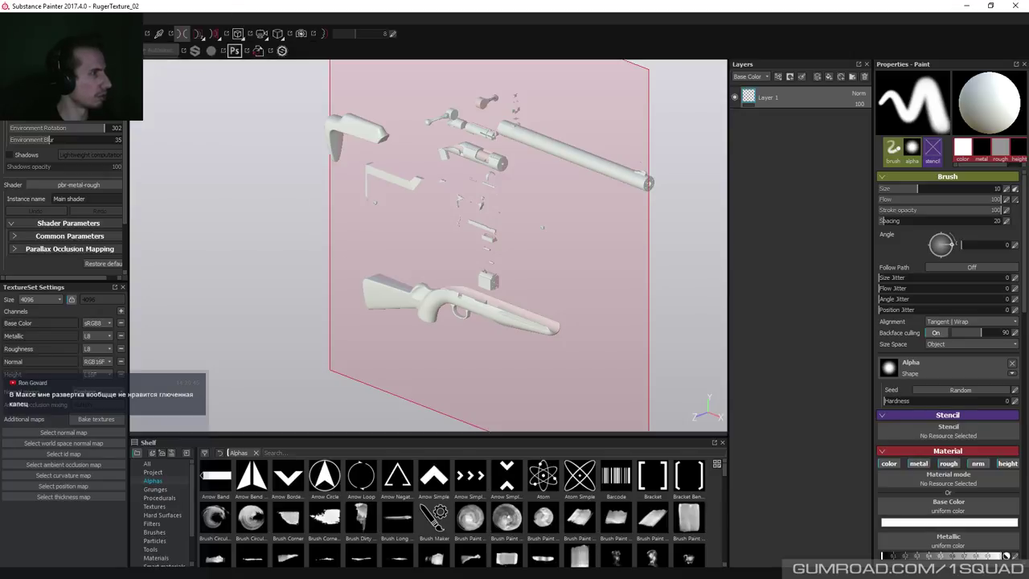
Reassign Material.003 as the project texture set from the TextureSet List and apply it.
{"action": "left_click", "coordinate": [149, 18]}
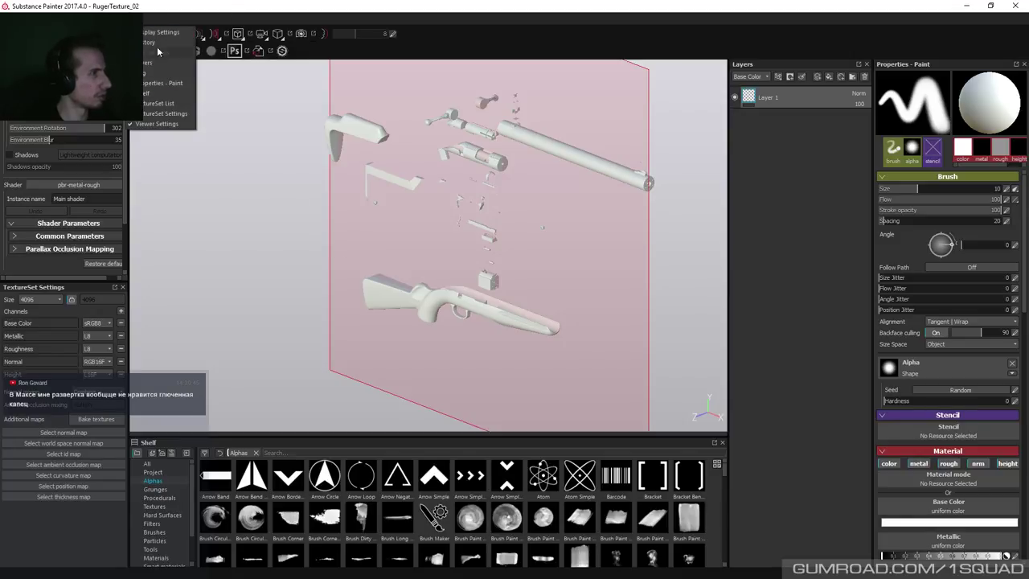
{"action": "left_click", "coordinate": [160, 103]}
{"action": "left_click", "coordinate": [85, 295]}
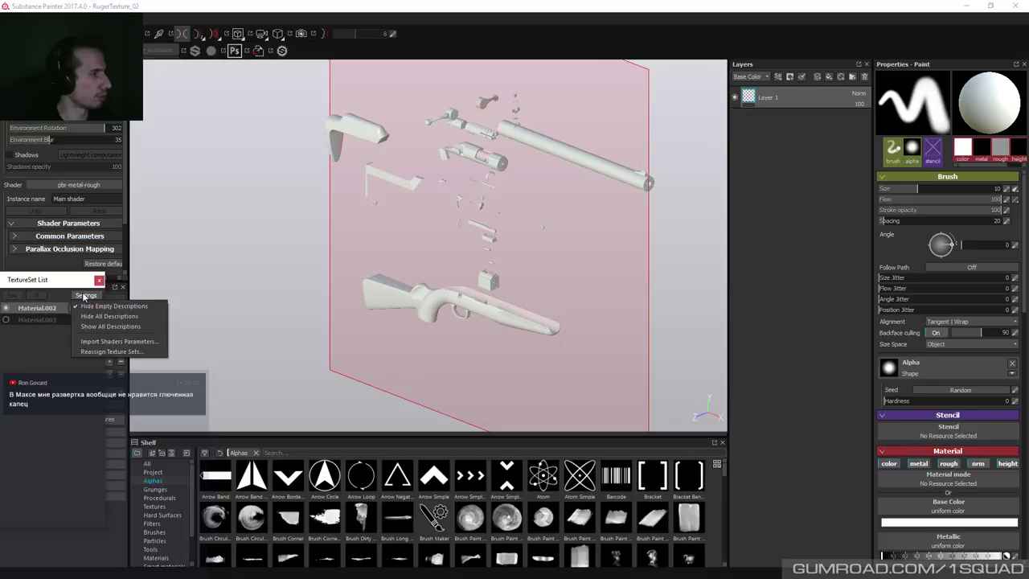
{"action": "left_click", "coordinate": [109, 353]}
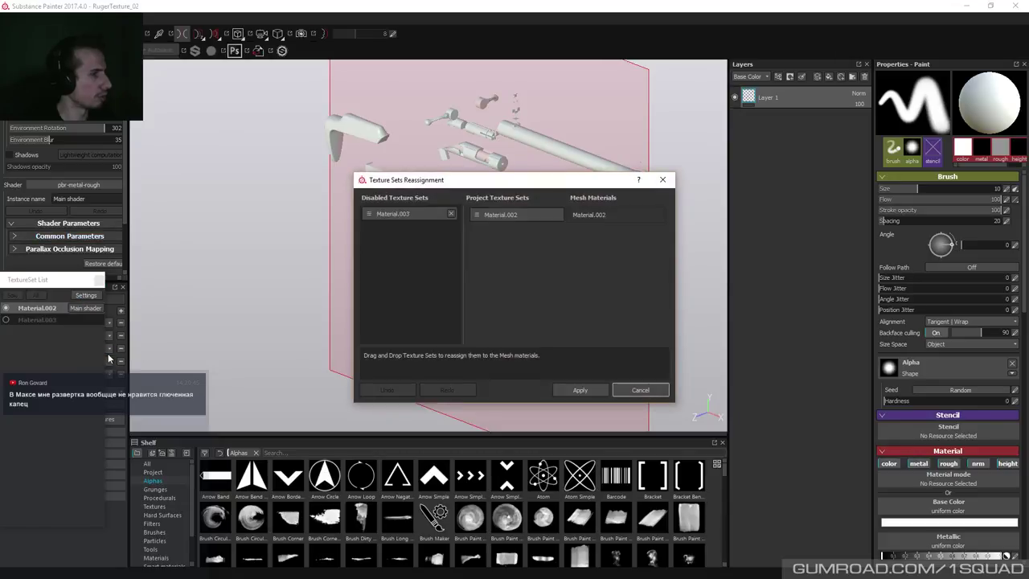
{"action": "left_click_drag", "start_coordinate": [389, 214], "coordinate": [505, 214]}
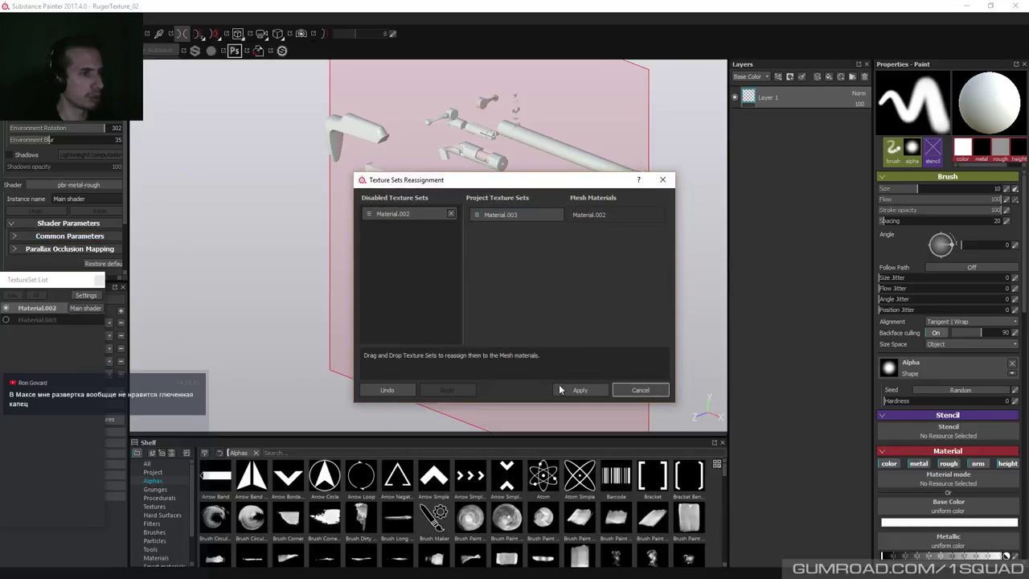
{"action": "left_click", "coordinate": [583, 389]}
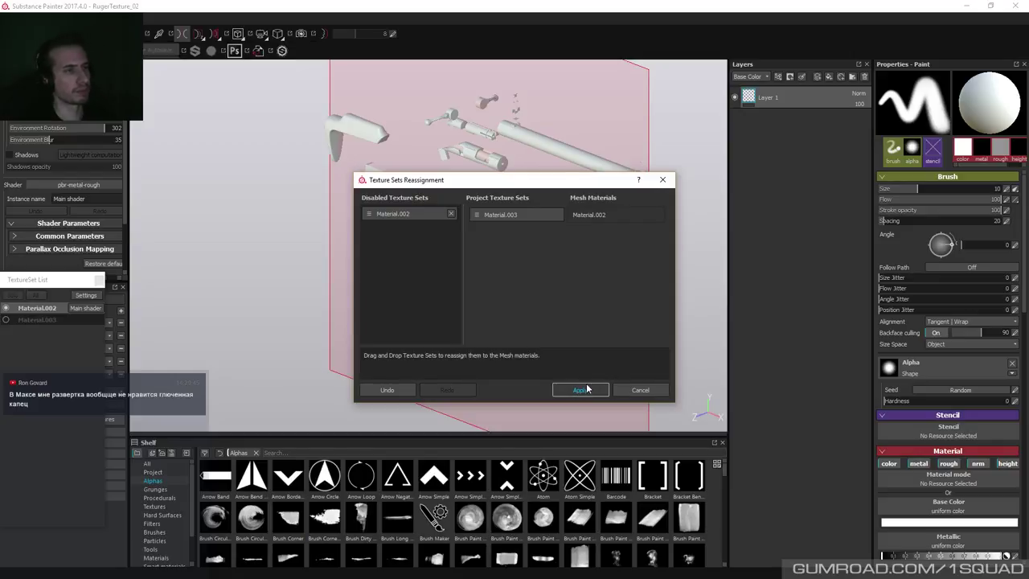
{"action": "left_click", "coordinate": [587, 389]}
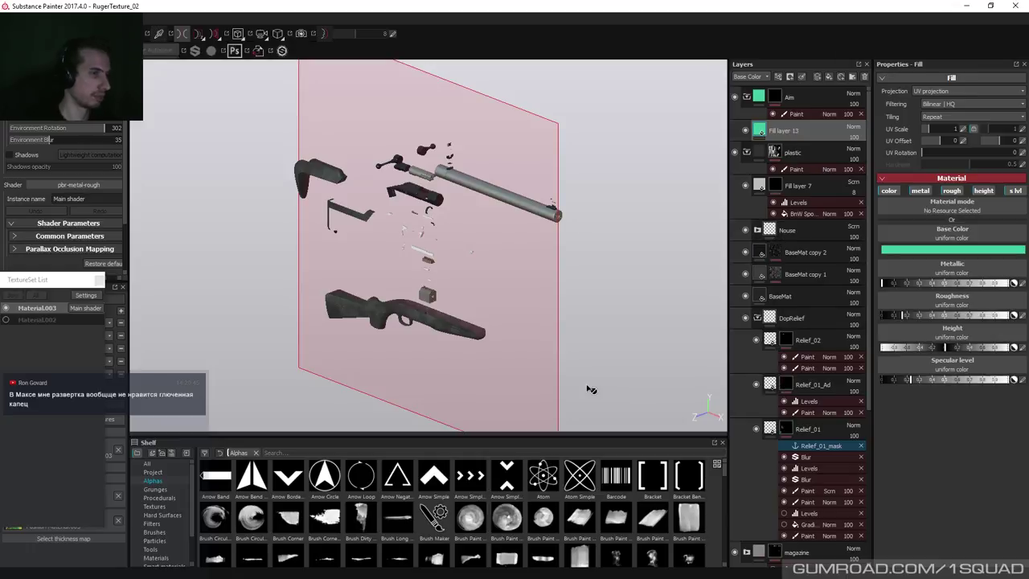
Create a Texture folder in Work > Weapon and save the project there as Ruger_01.
{"action": "left_click_drag", "start_coordinate": [473, 317], "coordinate": [450, 315], "text": "alt+shift"}
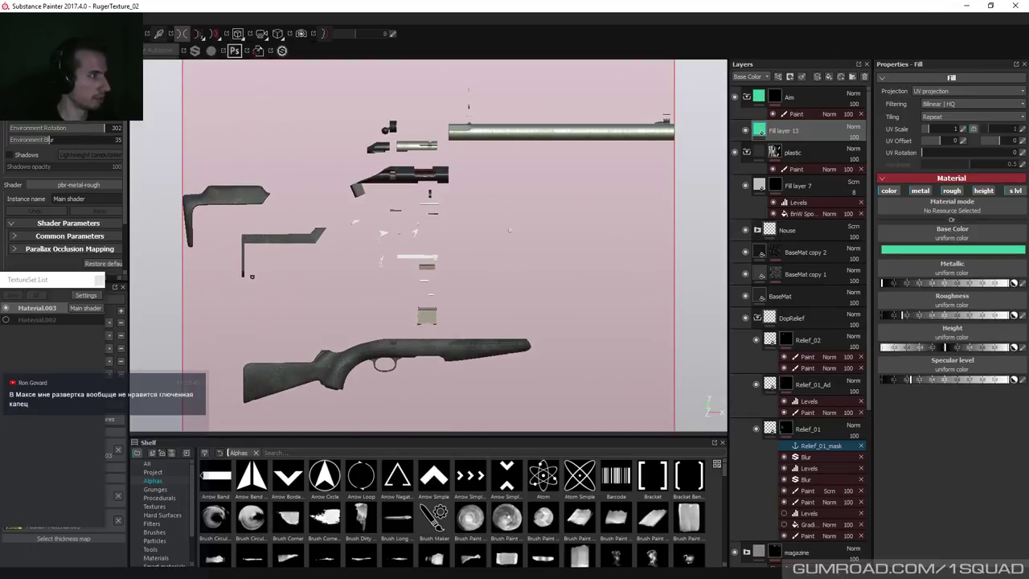
{"action": "left_click", "coordinate": [14, 18]}
{"action": "left_click", "coordinate": [29, 127]}
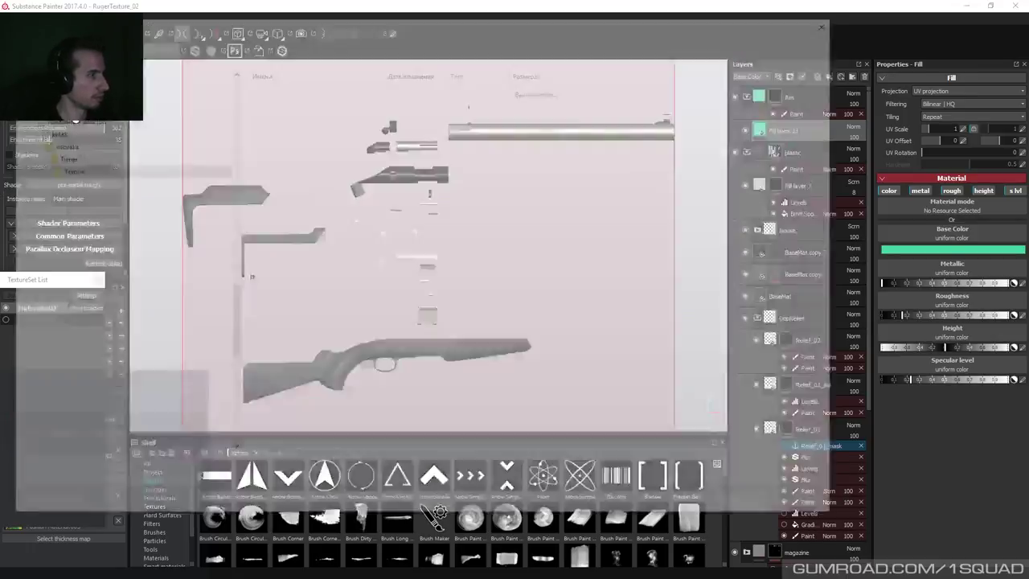
{"action": "scroll", "coordinate": [220, 295], "scroll_direction": "up", "scroll_amount": 15}
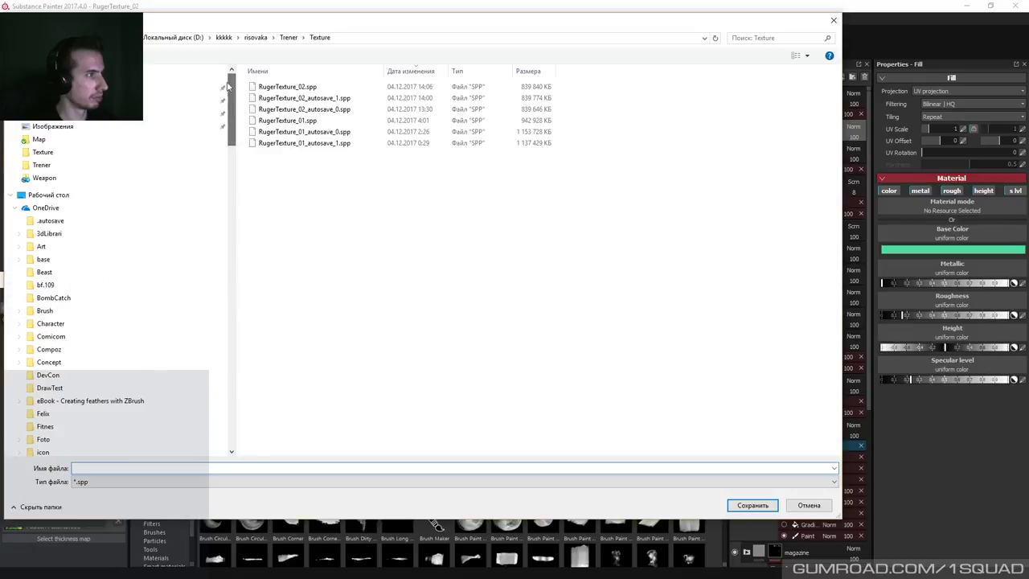
{"action": "left_click", "coordinate": [60, 178]}
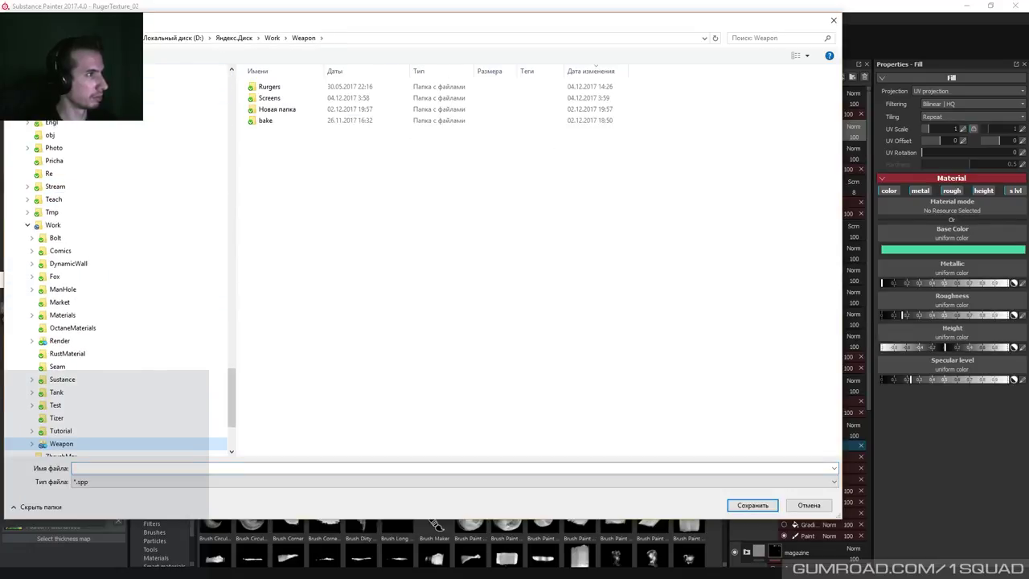
{"action": "key", "text": "ctrl+shift+n"}
{"action": "type", "text": "Te"}
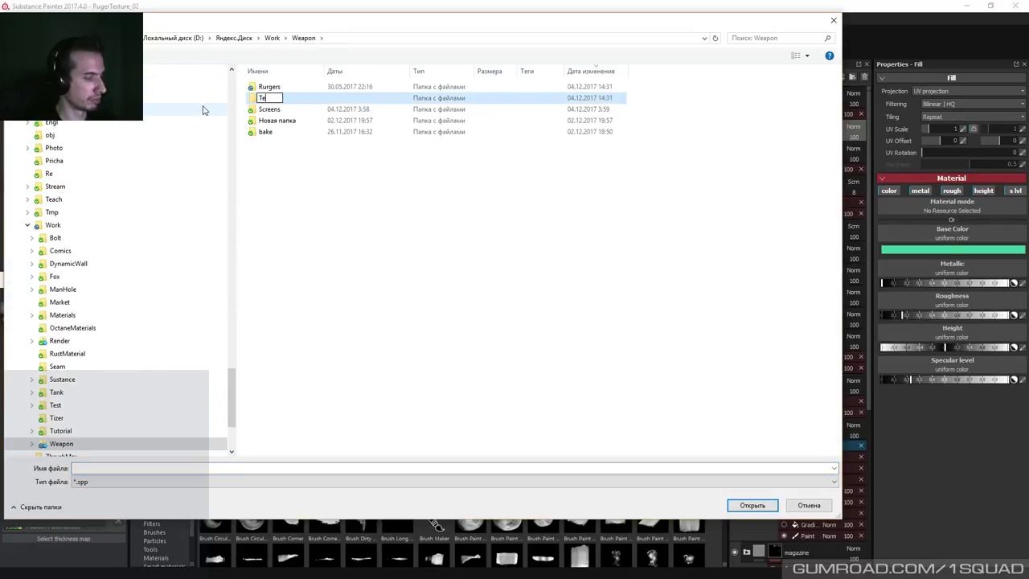
{"action": "type", "text": "xture"}
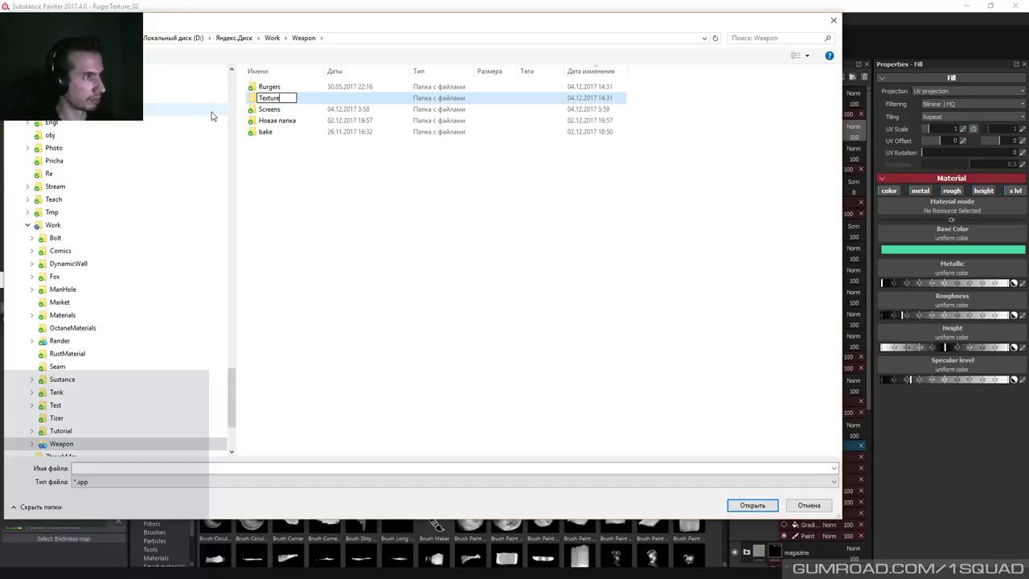
{"action": "key", "text": "Return"}
{"action": "key", "text": "Return"}
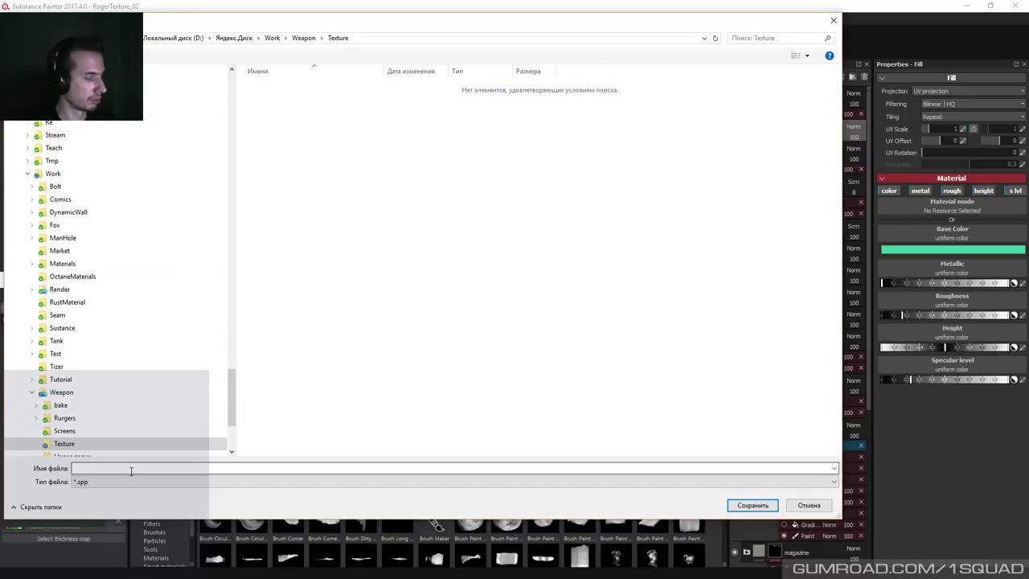
{"action": "type", "text": "R"}
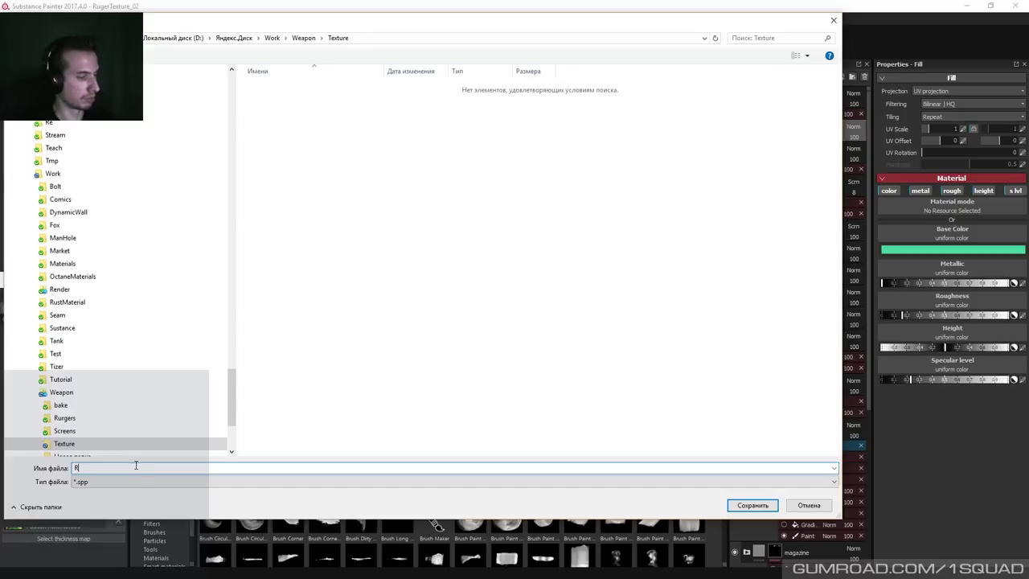
{"action": "type", "text": "oger"}
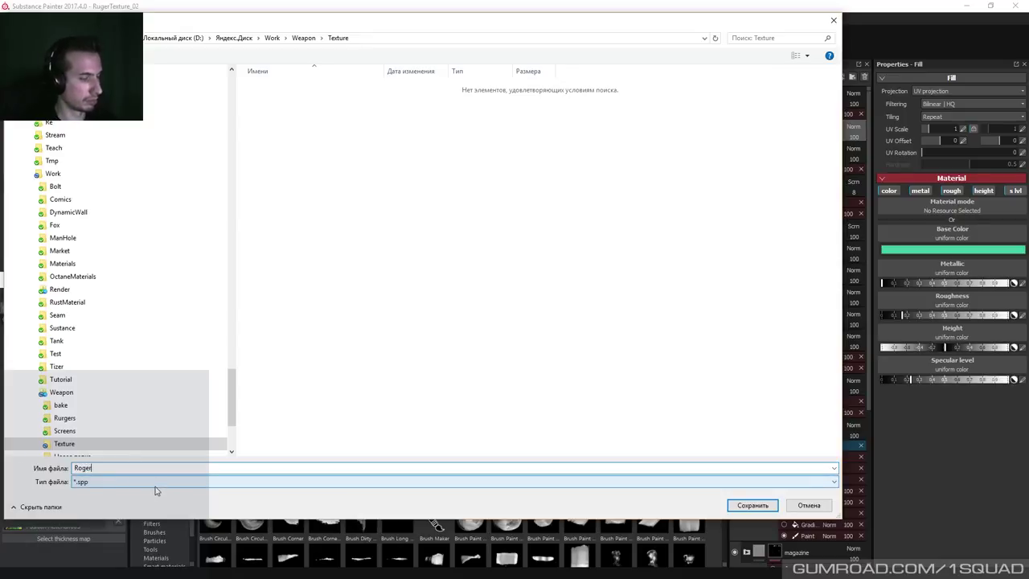
{"action": "type", "text": "_01"}
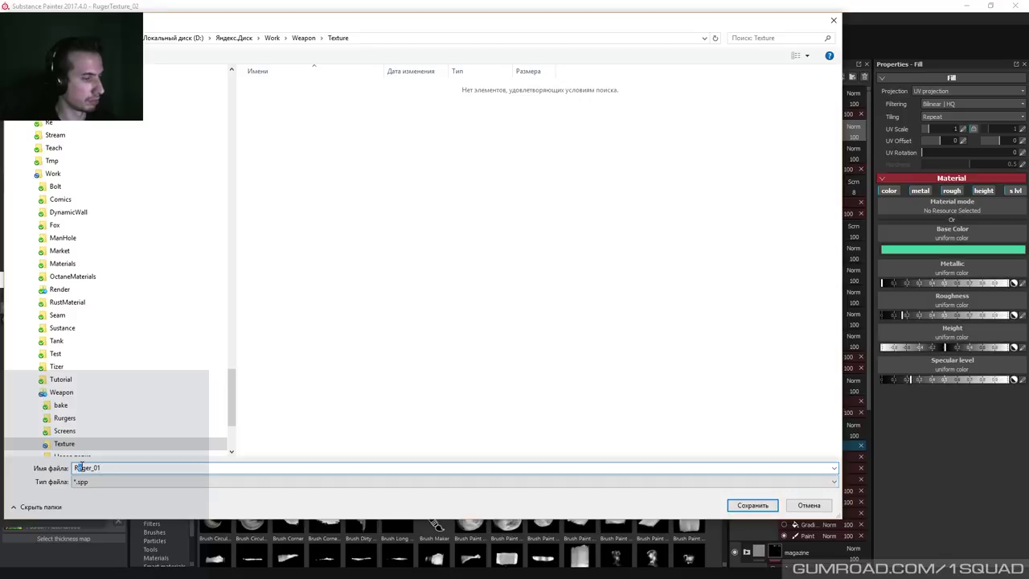
{"action": "left_click", "coordinate": [749, 504]}
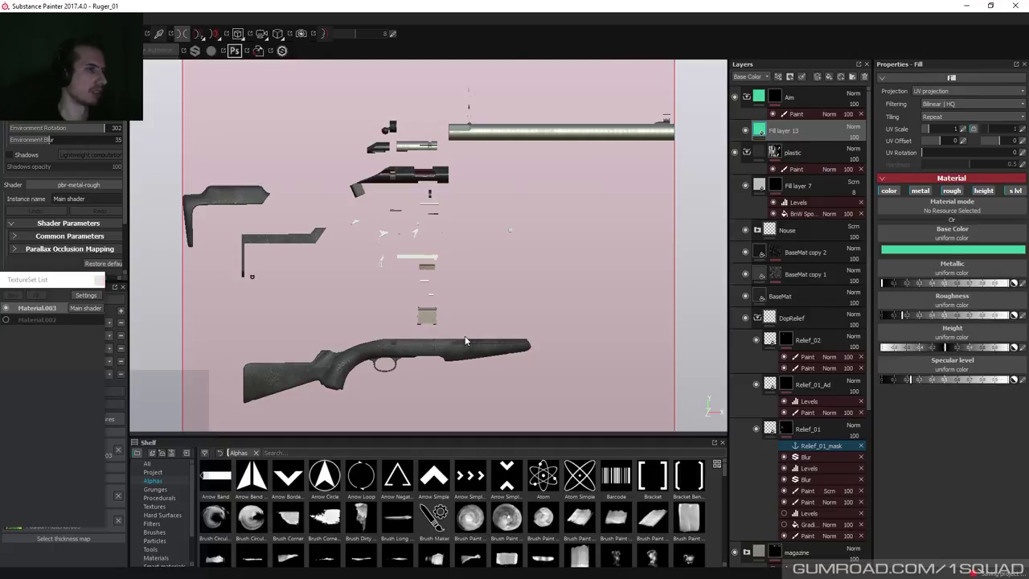
Zoom in on the rifle grip, hide the plastic layer group and select the BaseMat layer.
{"action": "middle_click_drag", "start_coordinate": [432, 295], "coordinate": [475, 323]}
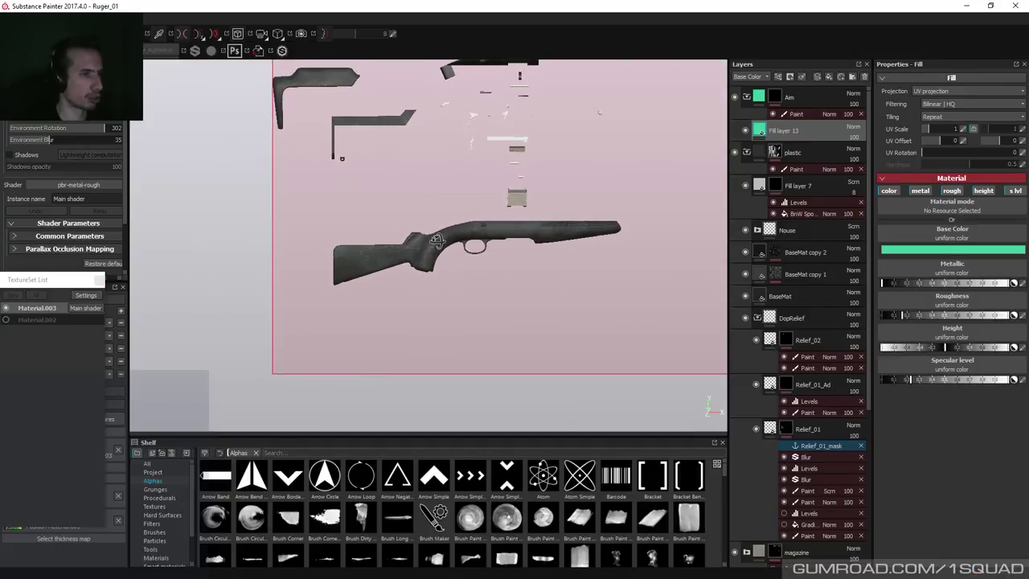
{"action": "scroll", "coordinate": [475, 323], "scroll_direction": "up", "scroll_amount": 10}
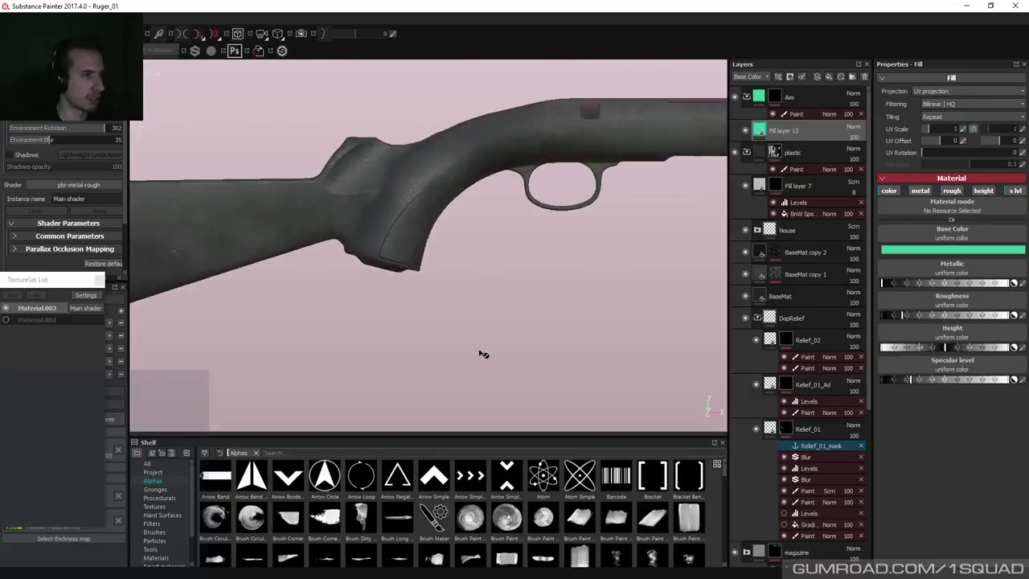
{"action": "left_click_drag", "start_coordinate": [418, 316], "coordinate": [404, 273], "text": "alt"}
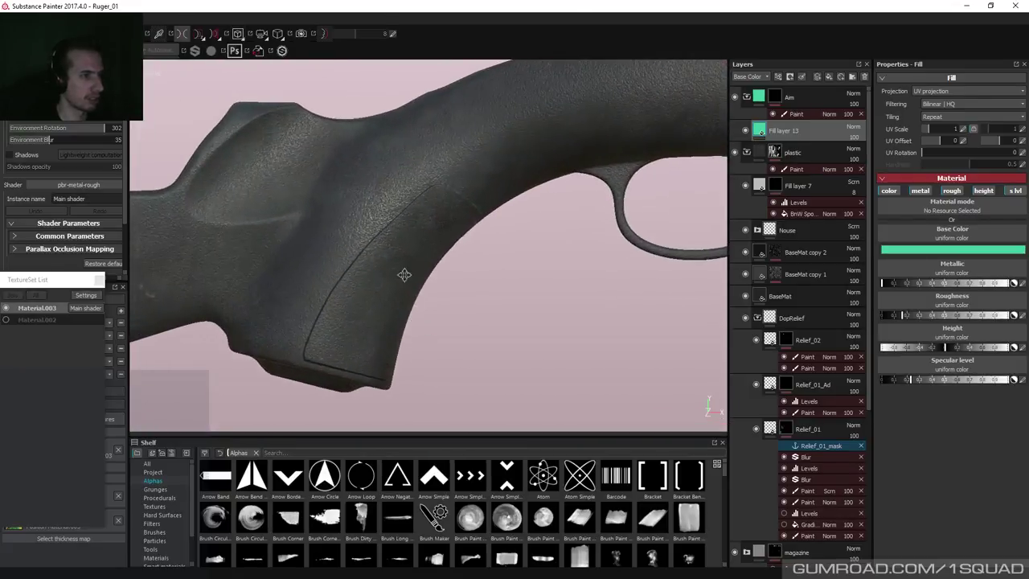
{"action": "scroll", "coordinate": [404, 273], "scroll_direction": "up", "scroll_amount": 2}
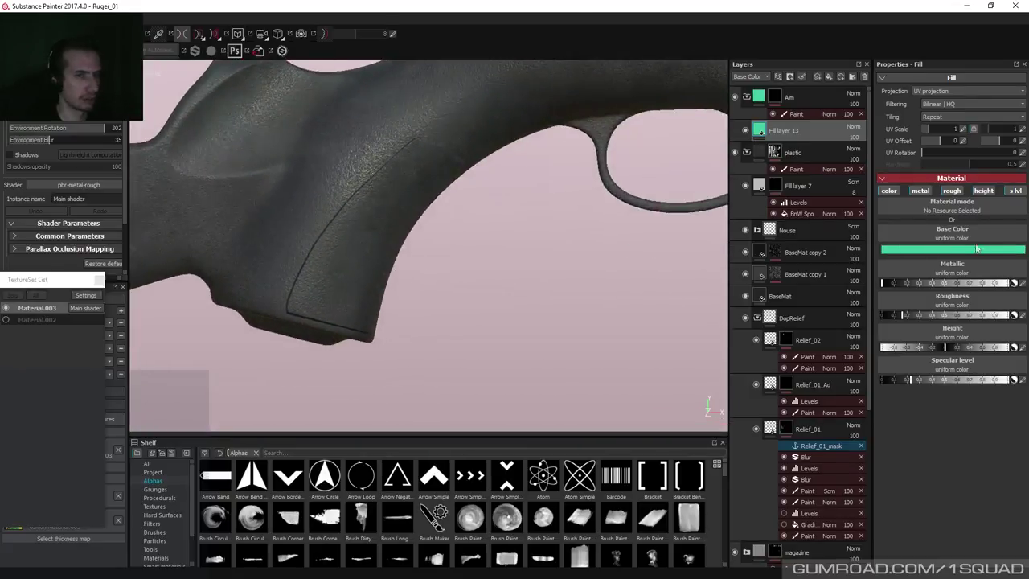
{"action": "left_click", "coordinate": [744, 156]}
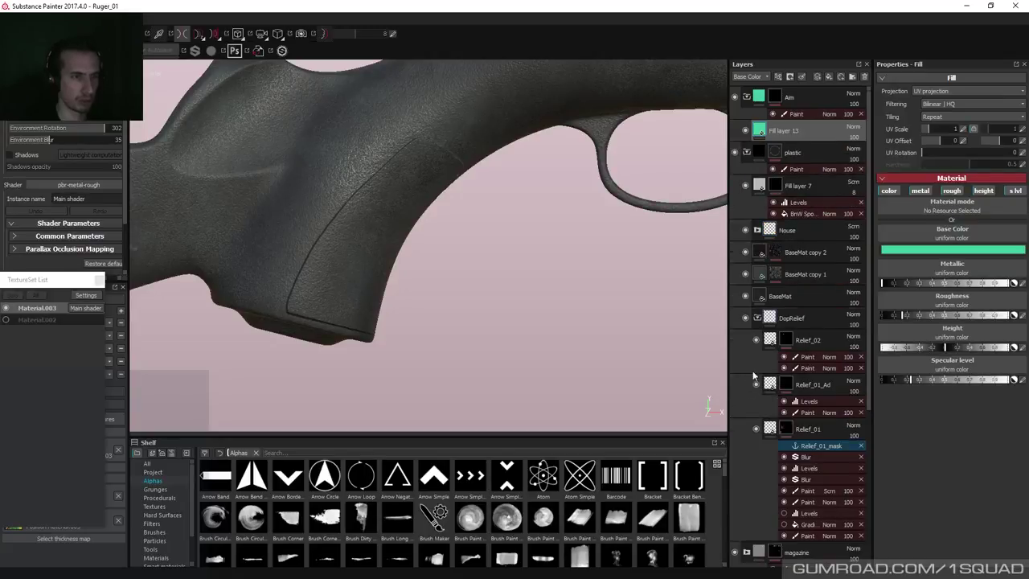
{"action": "left_click", "coordinate": [758, 317]}
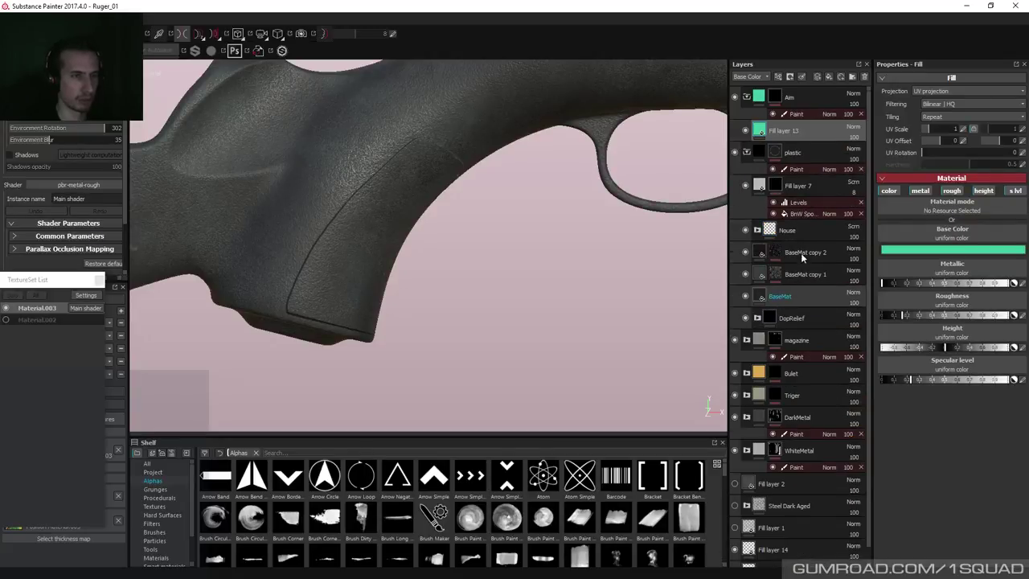
{"action": "left_click", "coordinate": [778, 296]}
Clear the existing mask on Relief_02 inside the DopRelief folder.
{"action": "left_click", "coordinate": [758, 317]}
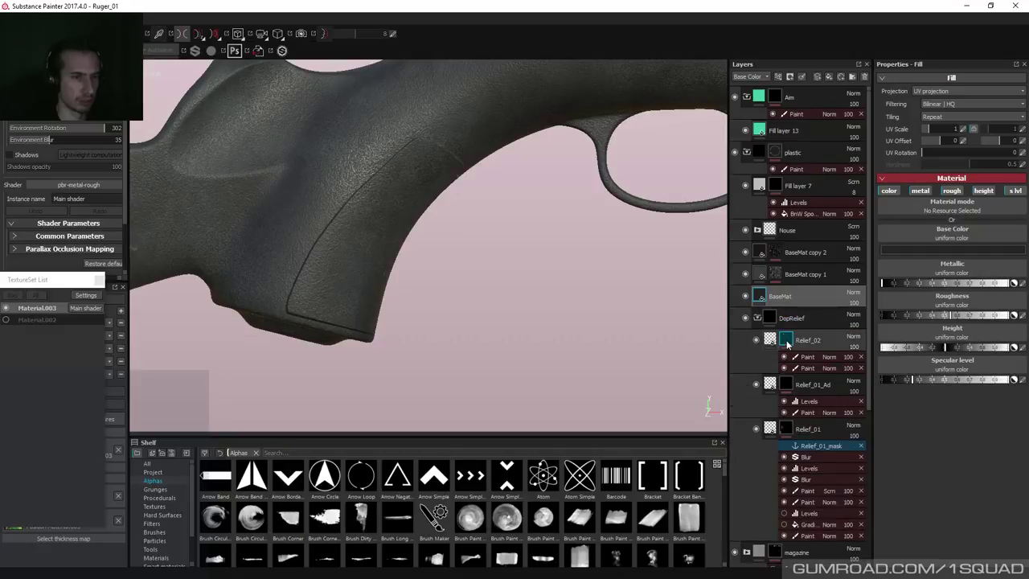
{"action": "right_click", "coordinate": [788, 342]}
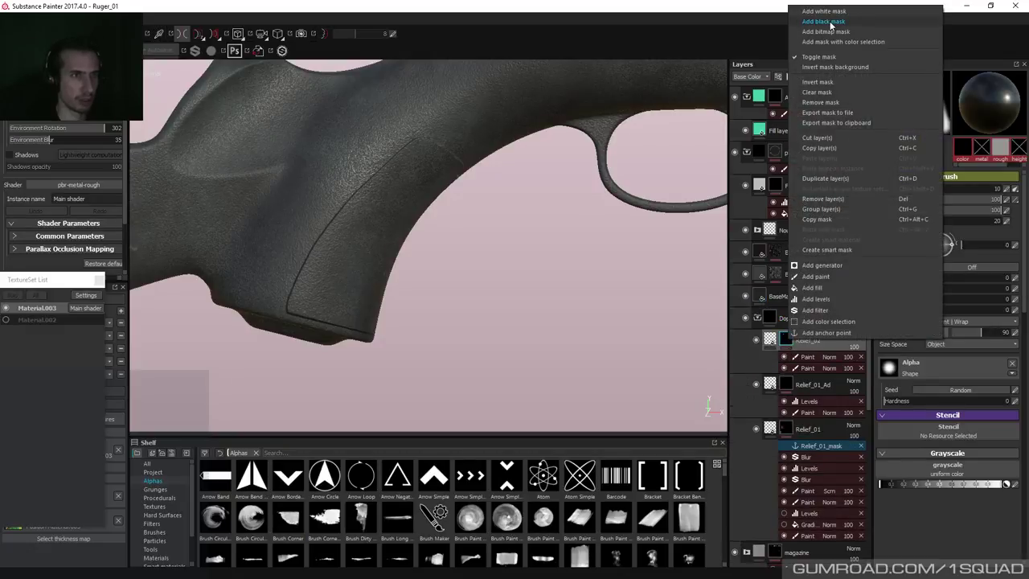
{"action": "left_click", "coordinate": [830, 93]}
{"action": "right_click", "coordinate": [789, 341]}
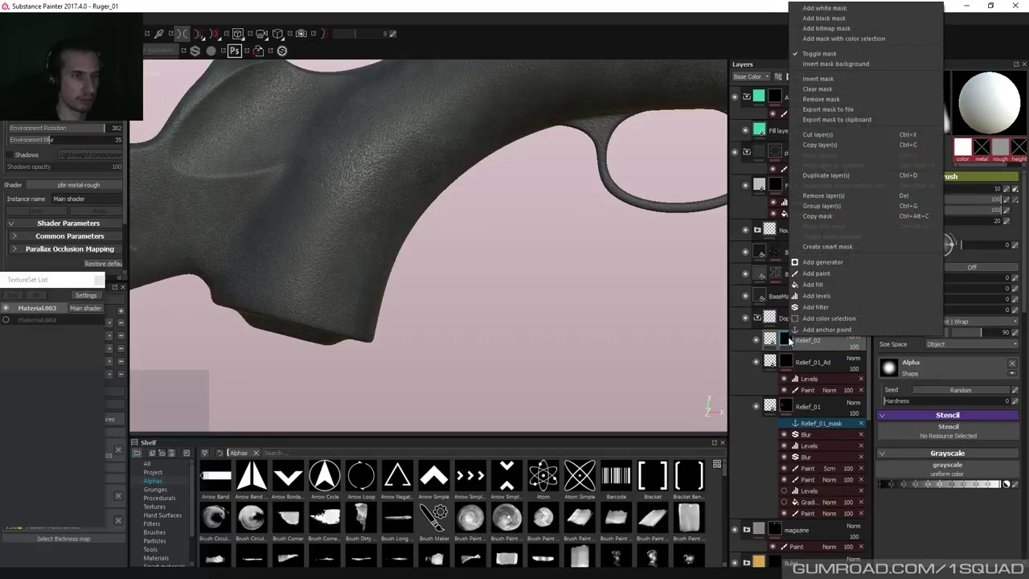
Add a paint effect to Relief_02's mask and use a small hard brush at 0.58.
{"action": "left_click", "coordinate": [827, 275]}
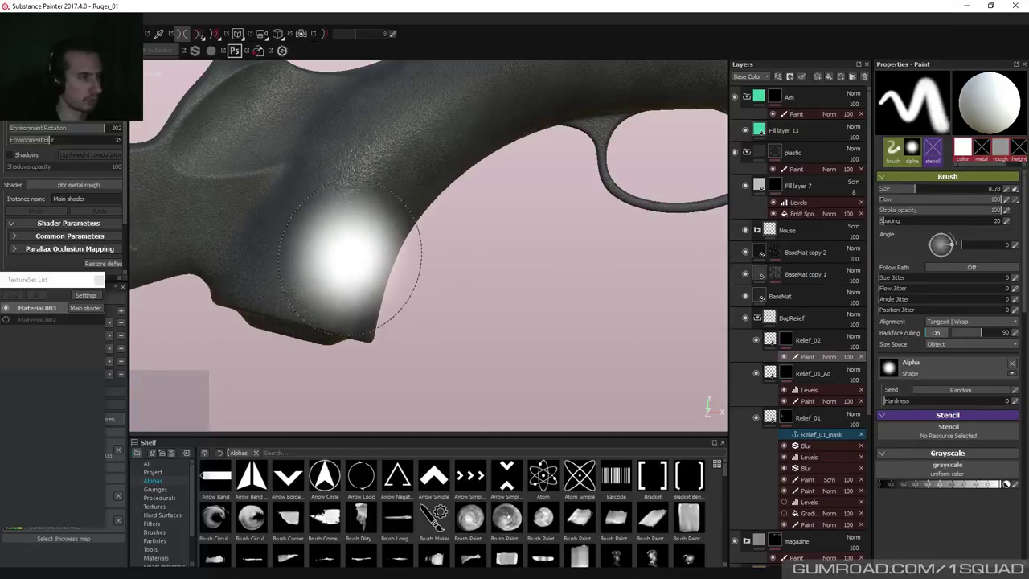
{"action": "key", "text": "["}
{"action": "key", "text": "["}
{"action": "key", "text": "["}
{"action": "key", "text": "["}
{"action": "left_click_drag", "start_coordinate": [930, 406], "coordinate": [1026, 404]}
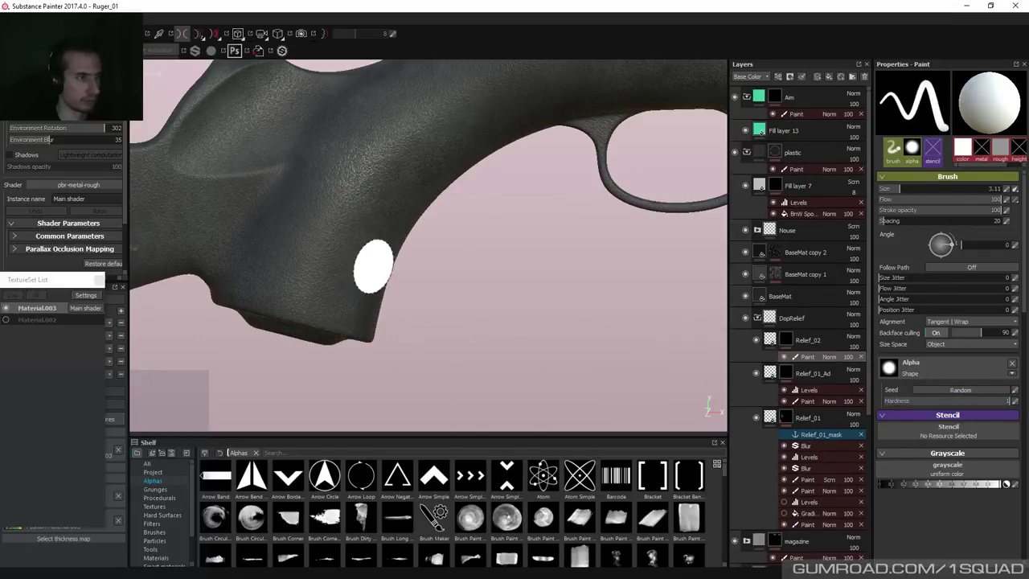
{"action": "key", "text": "["}
{"action": "key", "text": "["}
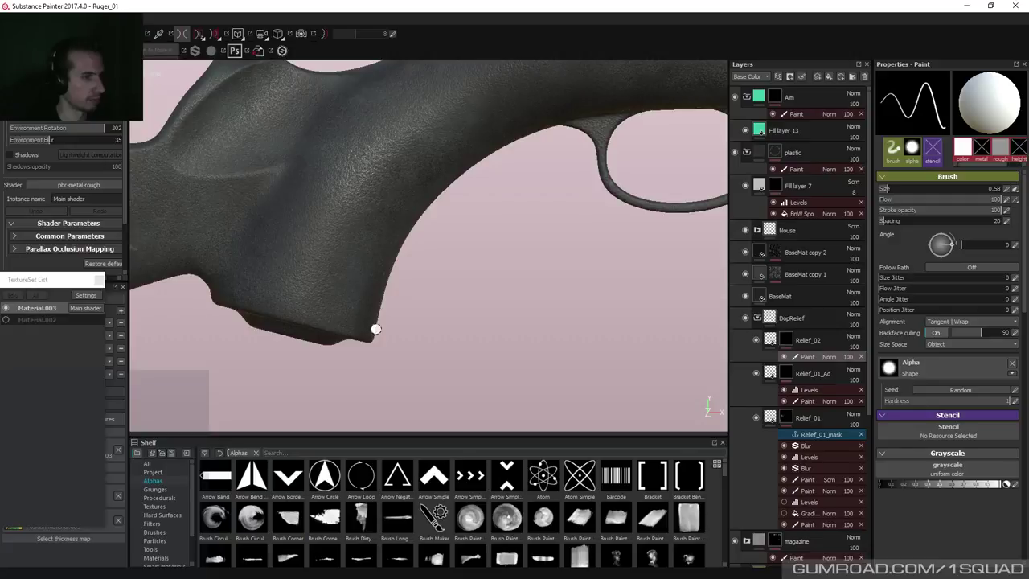
Paint a straight groove line along the bottom edge of the pistol grip.
{"action": "mouse_move", "coordinate": [375, 328]}
{"action": "left_mouse_down", "text": "alt"}
{"action": "mouse_move", "coordinate": [407, 328]}
{"action": "mouse_move", "coordinate": [290, 261]}
{"action": "mouse_move", "coordinate": [232, 319]}
{"action": "mouse_move", "coordinate": [436, 313]}
{"action": "mouse_move", "coordinate": [375, 324]}
{"action": "left_mouse_up", "text": "alt"}
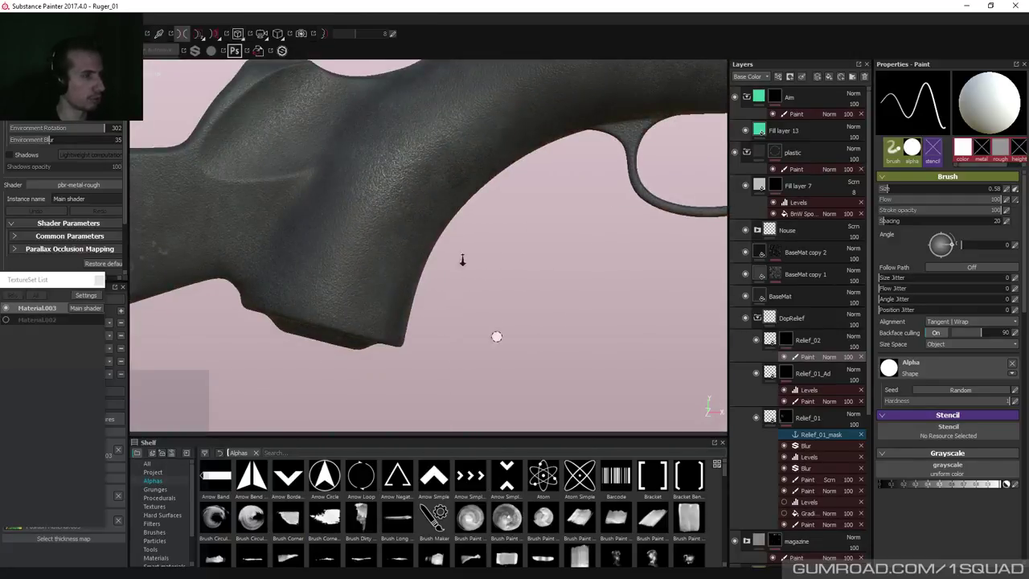
{"action": "scroll", "coordinate": [462, 259], "scroll_direction": "down", "scroll_amount": 5}
{"action": "left_click_drag", "start_coordinate": [462, 259], "coordinate": [553, 66], "text": "alt"}
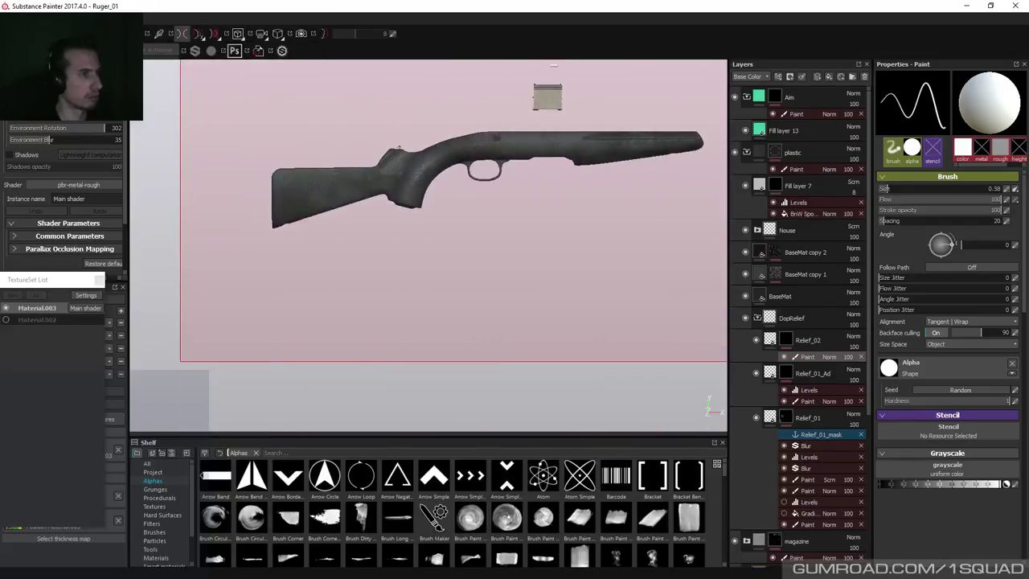
{"action": "scroll", "coordinate": [370, 177], "scroll_direction": "up", "scroll_amount": 5}
{"action": "middle_click_drag", "start_coordinate": [453, 264], "coordinate": [418, 270], "text": "alt"}
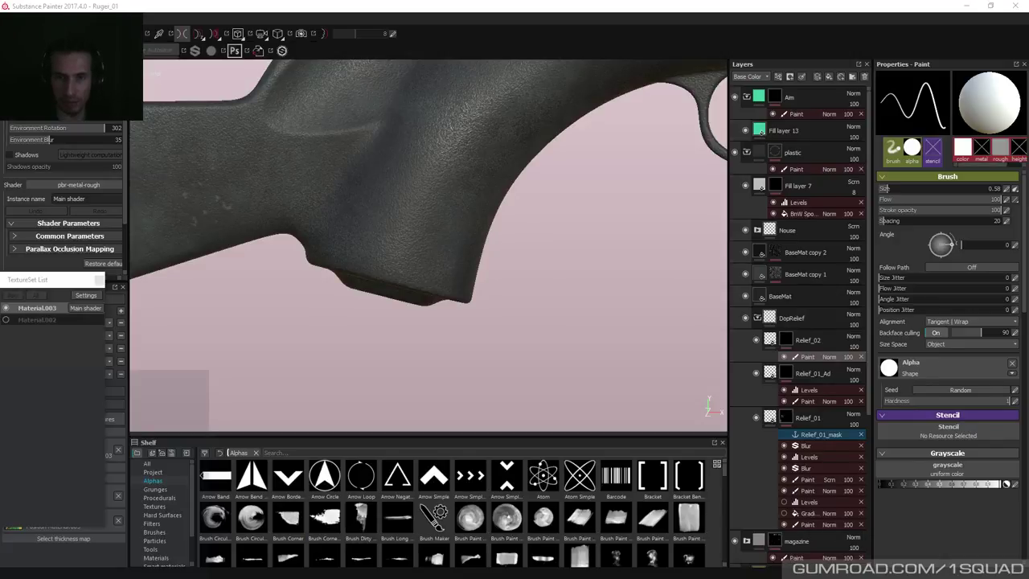
{"action": "left_click_drag", "start_coordinate": [427, 219], "coordinate": [430, 267], "text": "alt"}
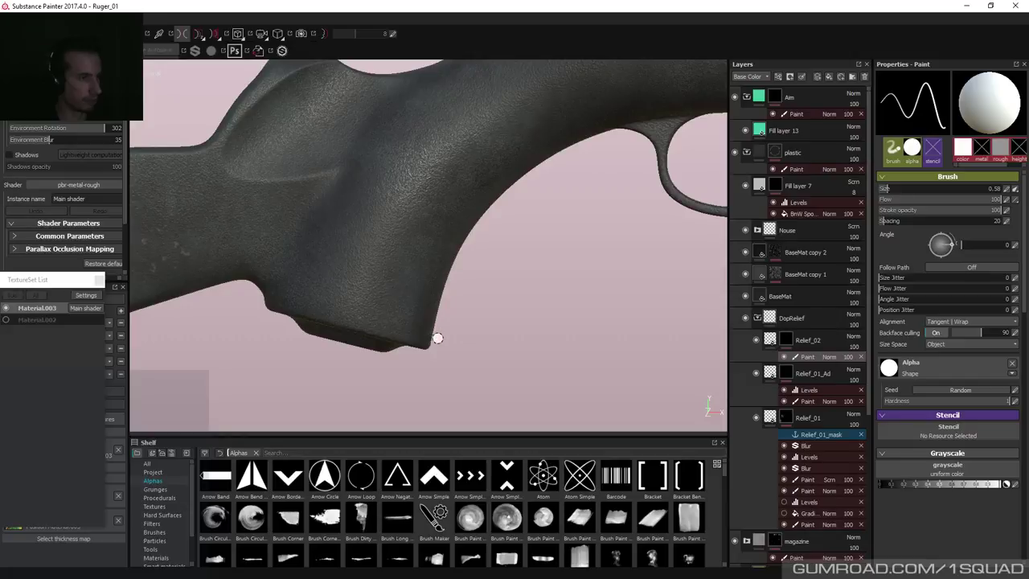
{"action": "key", "text": "shift"}
{"action": "key", "text": "shift"}
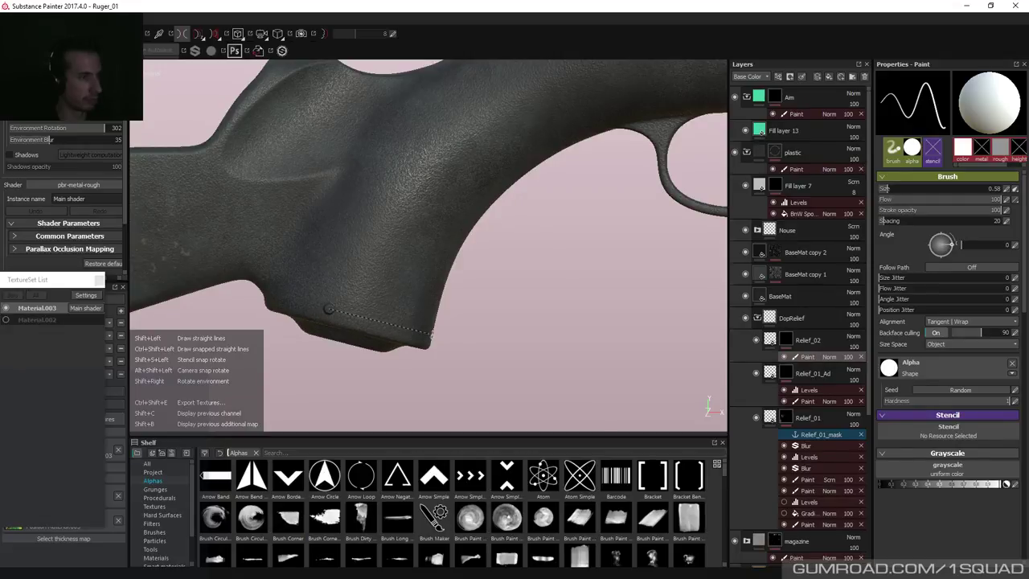
{"action": "left_click", "coordinate": [438, 336], "text": "shift"}
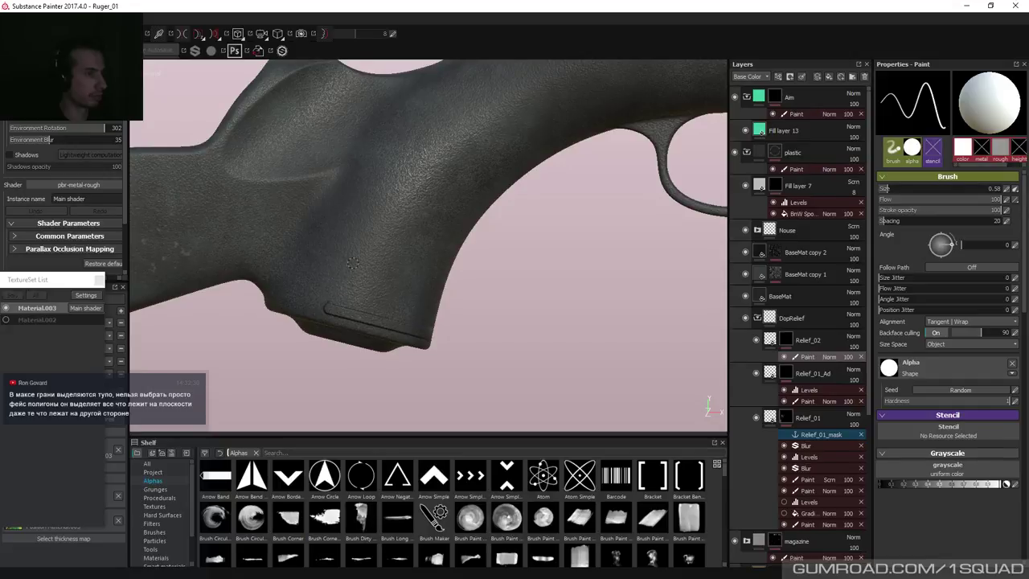
Paint the grip panel's outline grooves with brush sizes 0.92 and 1.34, undoing mistakes.
{"action": "mouse_move", "coordinate": [361, 237]}
{"action": "left_mouse_down"}
{"action": "mouse_move", "coordinate": [353, 286]}
{"action": "mouse_move", "coordinate": [332, 305]}
{"action": "left_mouse_up"}
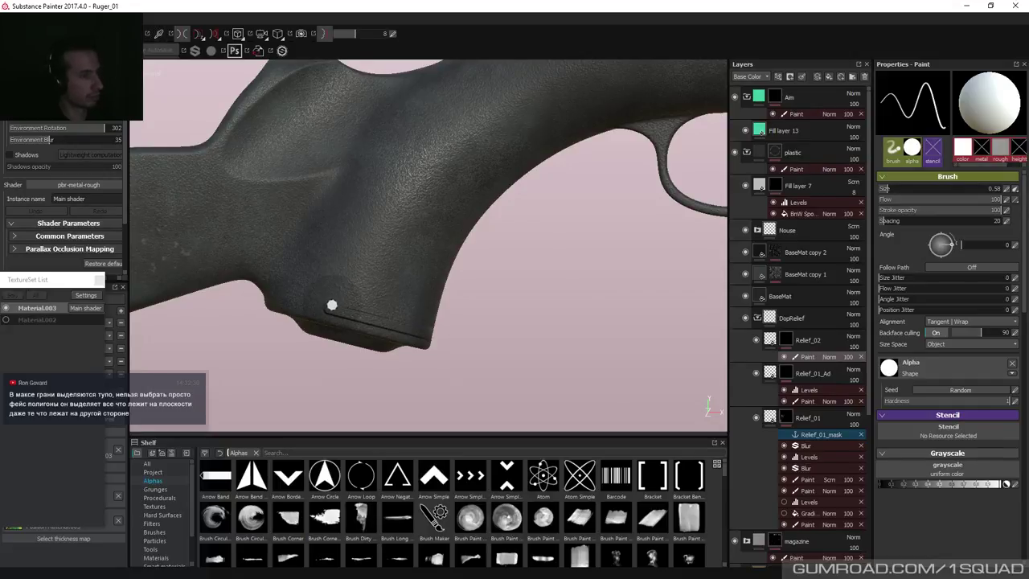
{"action": "key", "text": "bracketright"}
{"action": "key", "text": "bracketright"}
{"action": "key", "text": "bracketright"}
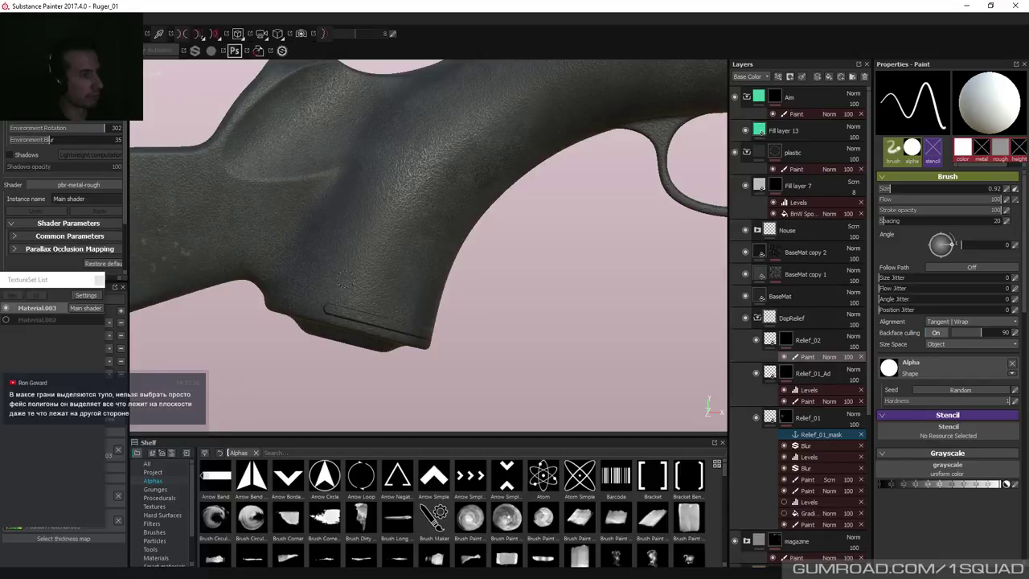
{"action": "left_click_drag", "start_coordinate": [384, 216], "coordinate": [328, 307]}
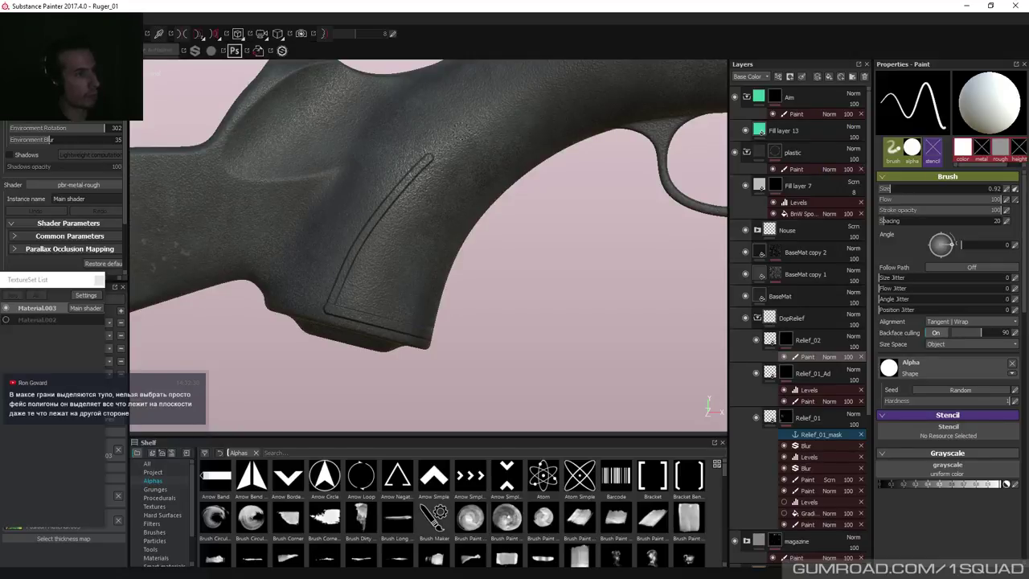
{"action": "mouse_move", "coordinate": [459, 135]}
{"action": "left_mouse_down"}
{"action": "mouse_move", "coordinate": [466, 148]}
{"action": "mouse_move", "coordinate": [438, 154]}
{"action": "left_mouse_up"}
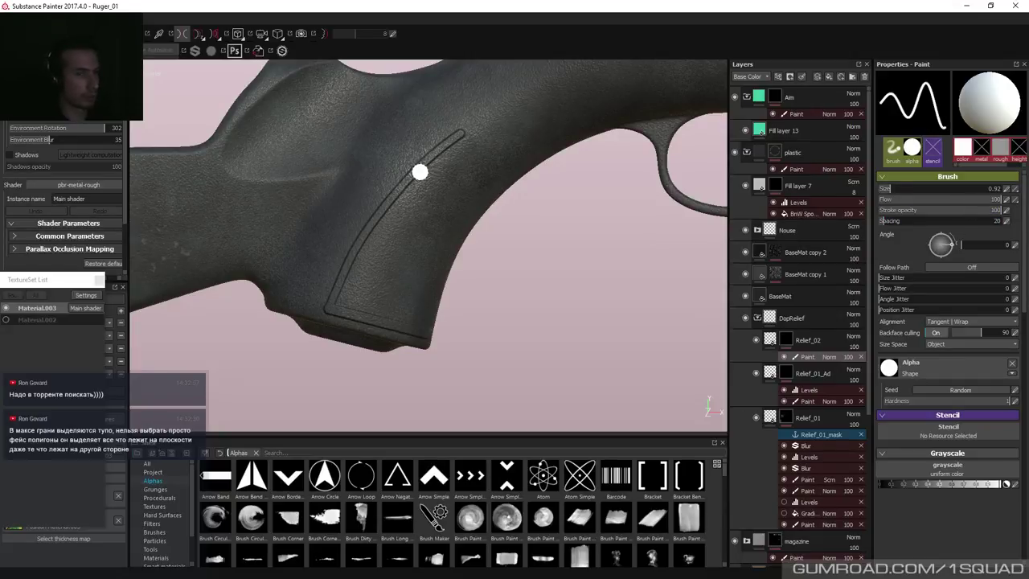
{"action": "left_click_drag", "start_coordinate": [420, 172], "coordinate": [486, 198]}
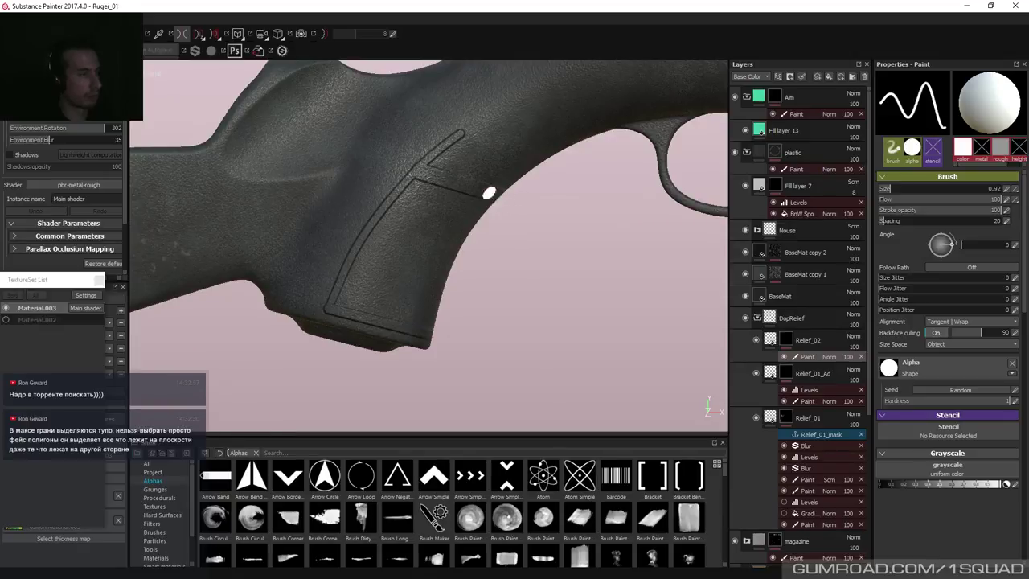
{"action": "key", "text": "ctrl+z"}
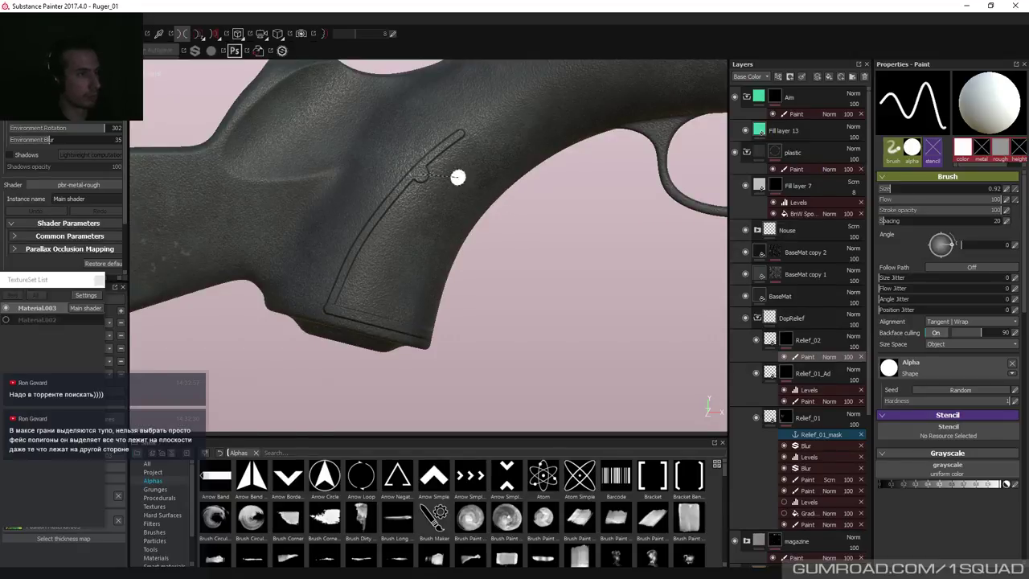
{"action": "left_click", "coordinate": [526, 193], "text": "shift"}
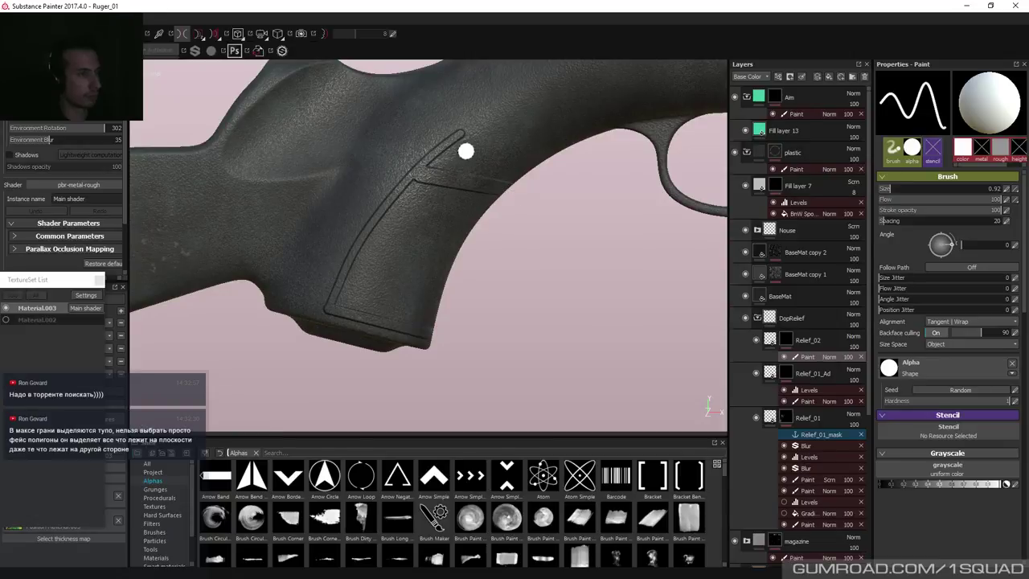
{"action": "key", "text": "bracketright"}
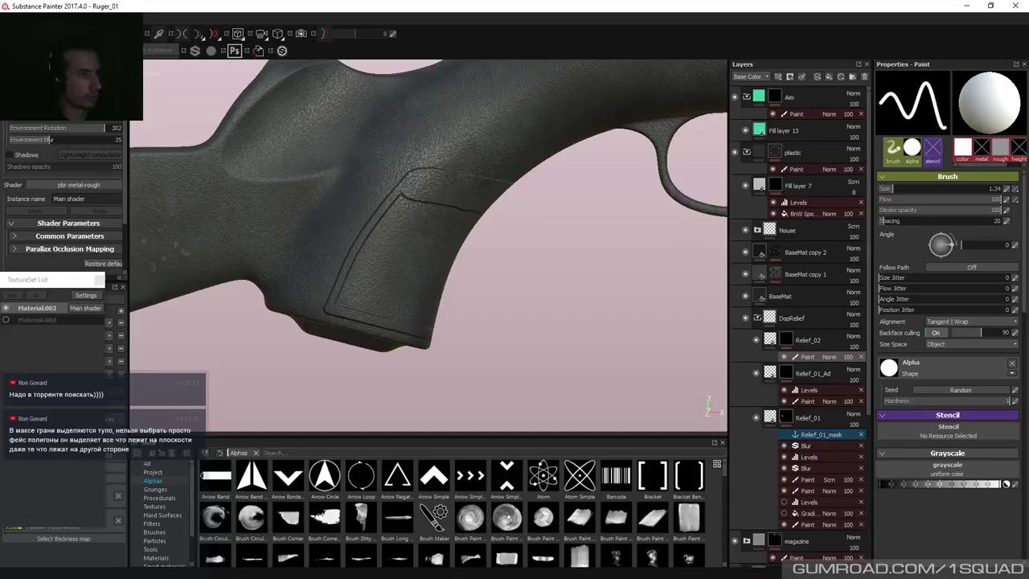
{"action": "mouse_move", "coordinate": [418, 204]}
{"action": "left_mouse_down"}
{"action": "mouse_move", "coordinate": [339, 285]}
{"action": "mouse_move", "coordinate": [345, 302]}
{"action": "mouse_move", "coordinate": [396, 316]}
{"action": "left_mouse_up"}
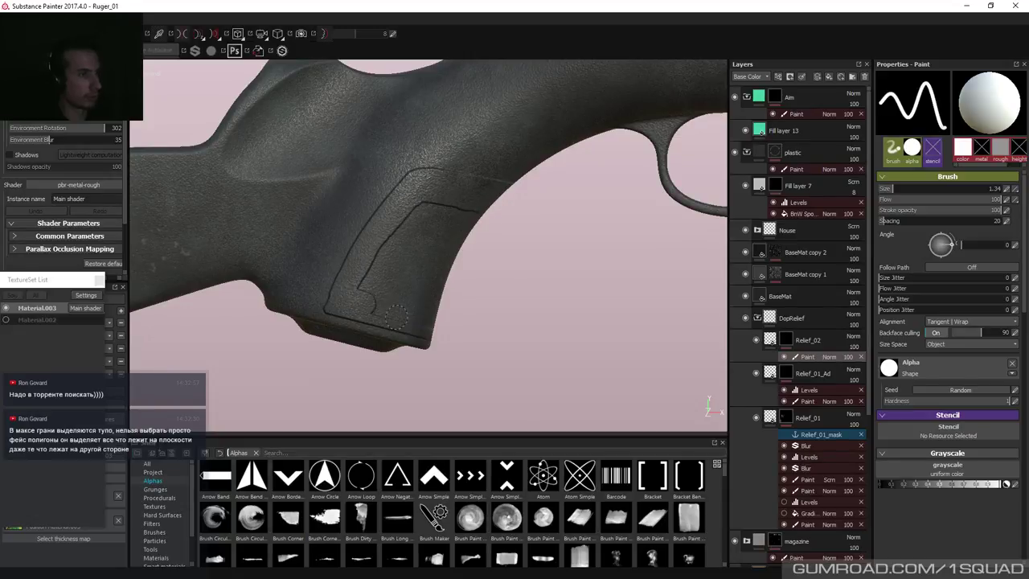
{"action": "key", "text": "ctrl+z"}
{"action": "key", "text": "ctrl+z"}
{"action": "key", "text": "ctrl+z"}
{"action": "left_click_drag", "start_coordinate": [471, 208], "coordinate": [420, 266]}
{"action": "key", "text": "ctrl+z"}
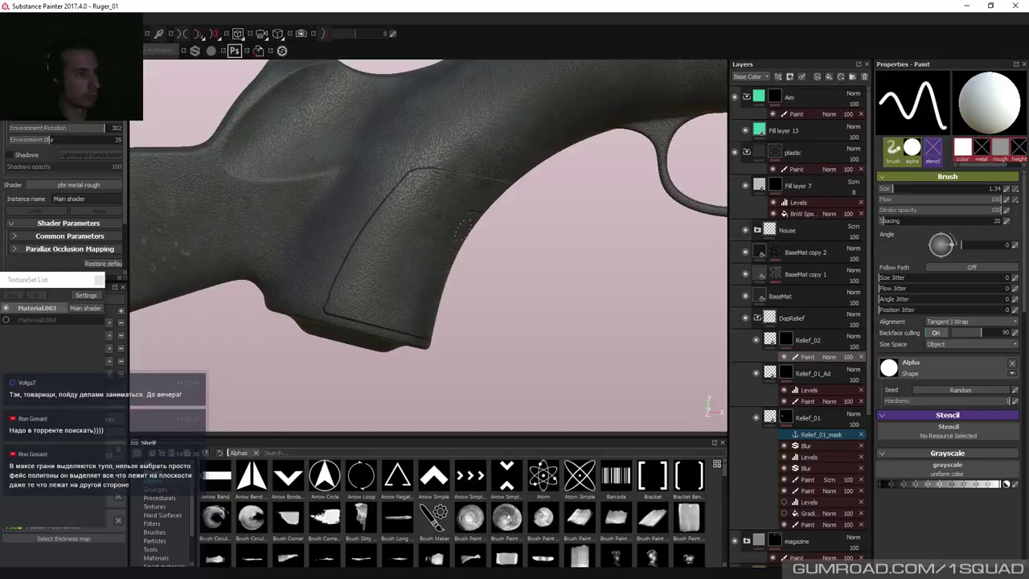
{"action": "key", "text": "l"}
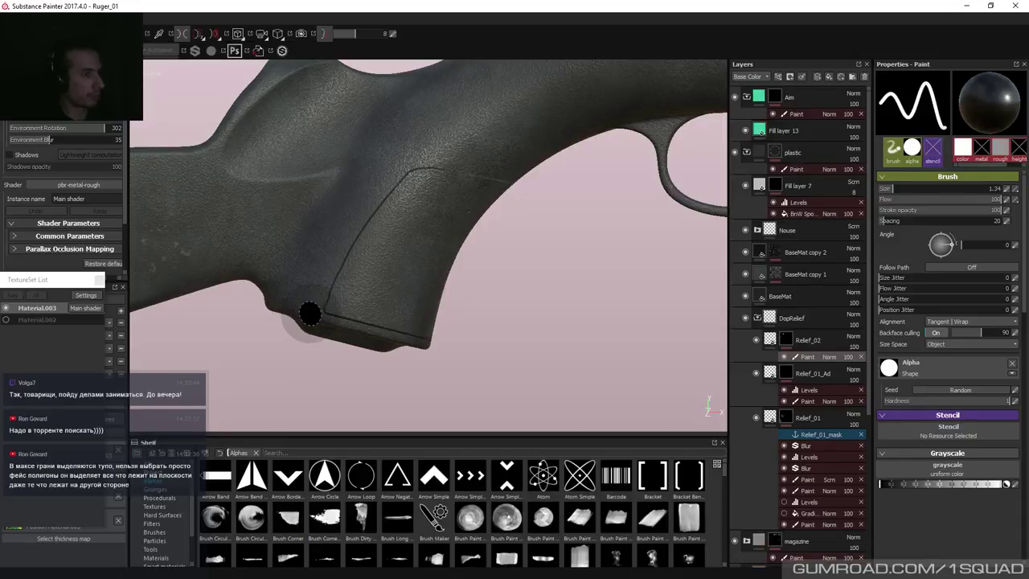
Erase stray groove lines in black and touch up the rear corner at brush size 0.92.
{"action": "key", "text": "x"}
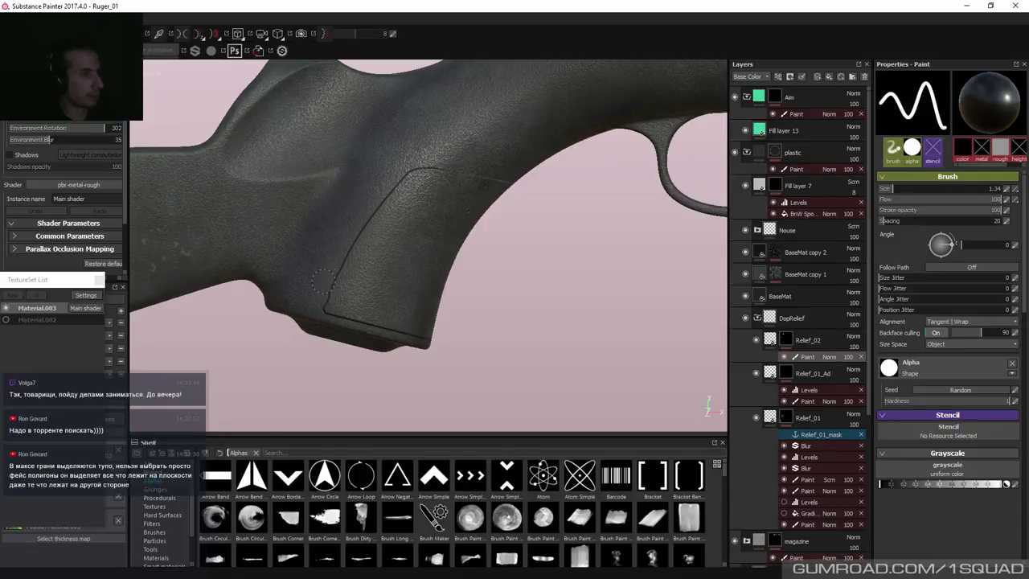
{"action": "mouse_move", "coordinate": [343, 242]}
{"action": "left_mouse_down"}
{"action": "mouse_move", "coordinate": [311, 280]}
{"action": "mouse_move", "coordinate": [320, 253]}
{"action": "mouse_move", "coordinate": [314, 306]}
{"action": "left_mouse_up"}
{"action": "left_click_drag", "start_coordinate": [326, 223], "coordinate": [317, 293]}
{"action": "mouse_move", "coordinate": [308, 345]}
{"action": "left_mouse_down"}
{"action": "mouse_move", "coordinate": [316, 299]}
{"action": "mouse_move", "coordinate": [381, 180]}
{"action": "mouse_move", "coordinate": [375, 81]}
{"action": "left_mouse_up"}
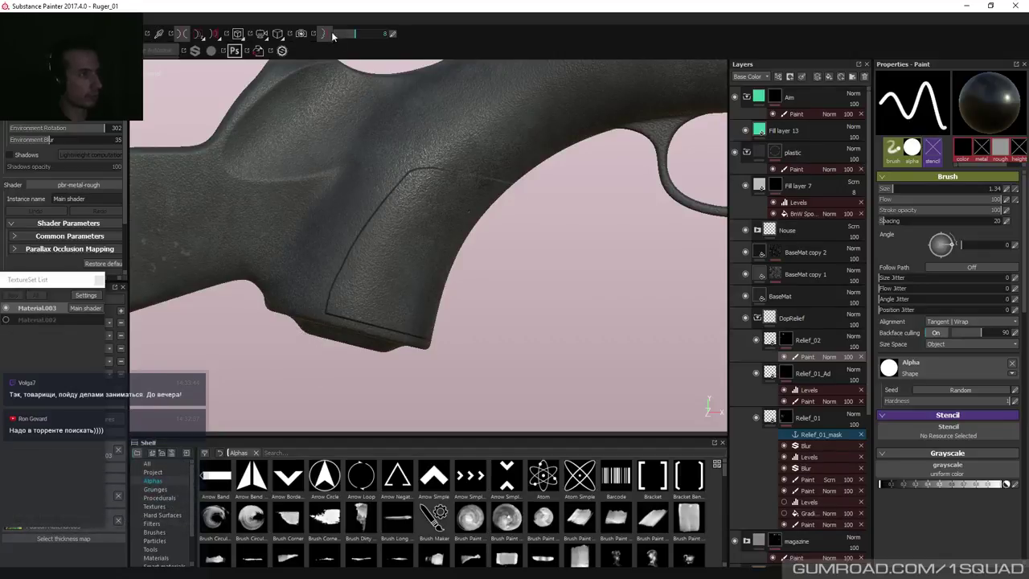
{"action": "mouse_move", "coordinate": [310, 108]}
{"action": "left_mouse_down"}
{"action": "mouse_move", "coordinate": [315, 320]}
{"action": "mouse_move", "coordinate": [316, 299]}
{"action": "left_mouse_up"}
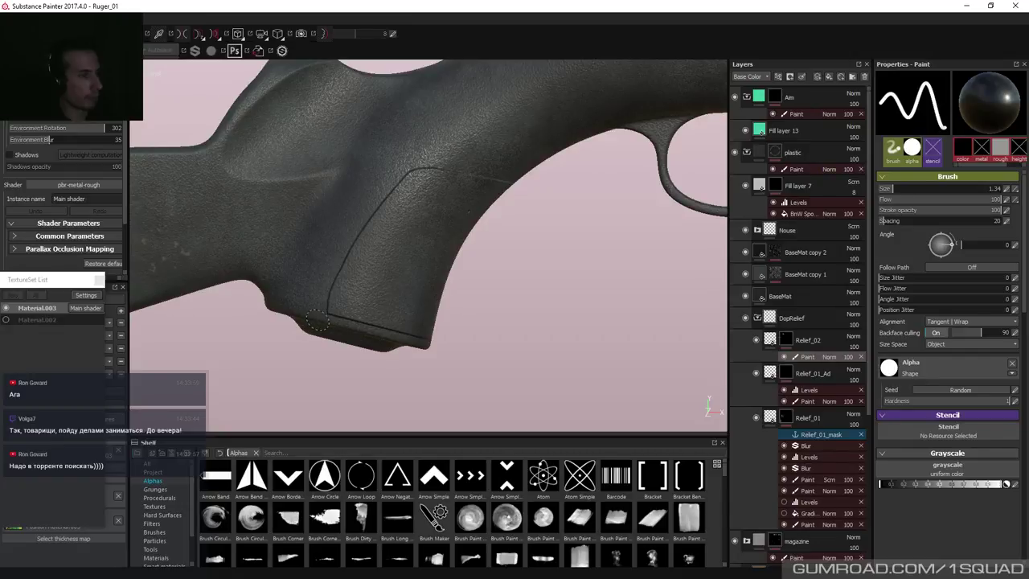
{"action": "right_click_drag", "start_coordinate": [316, 321], "coordinate": [334, 297], "text": "ctrl"}
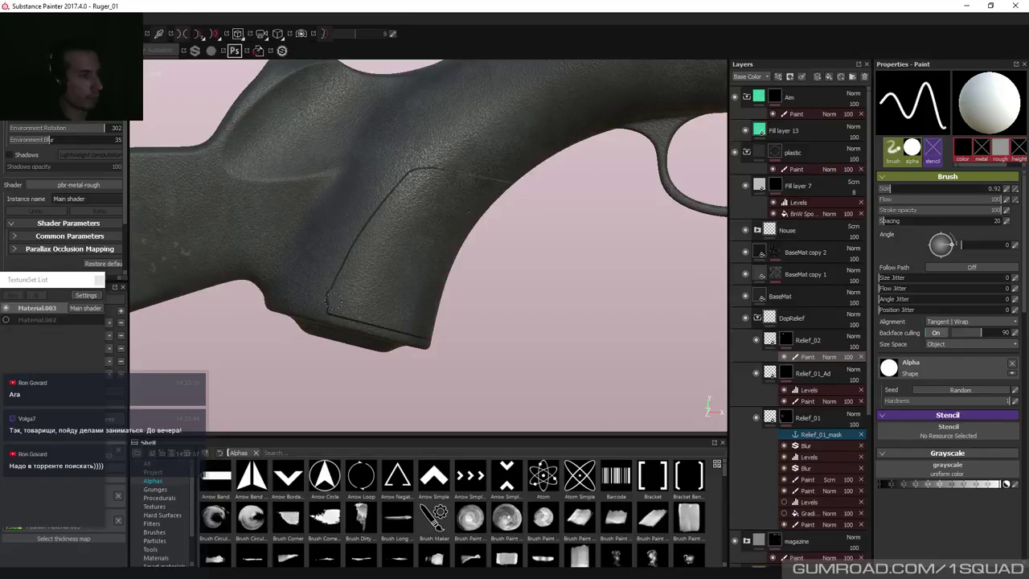
{"action": "left_click_drag", "start_coordinate": [333, 301], "coordinate": [325, 321]}
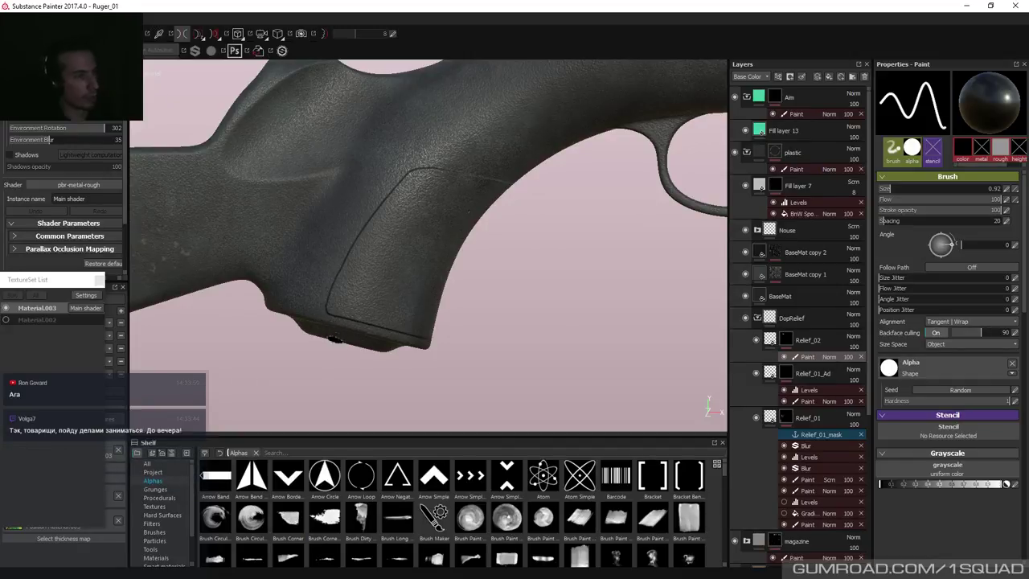
{"action": "right_click_drag", "start_coordinate": [427, 180], "coordinate": [411, 181], "text": "ctrl"}
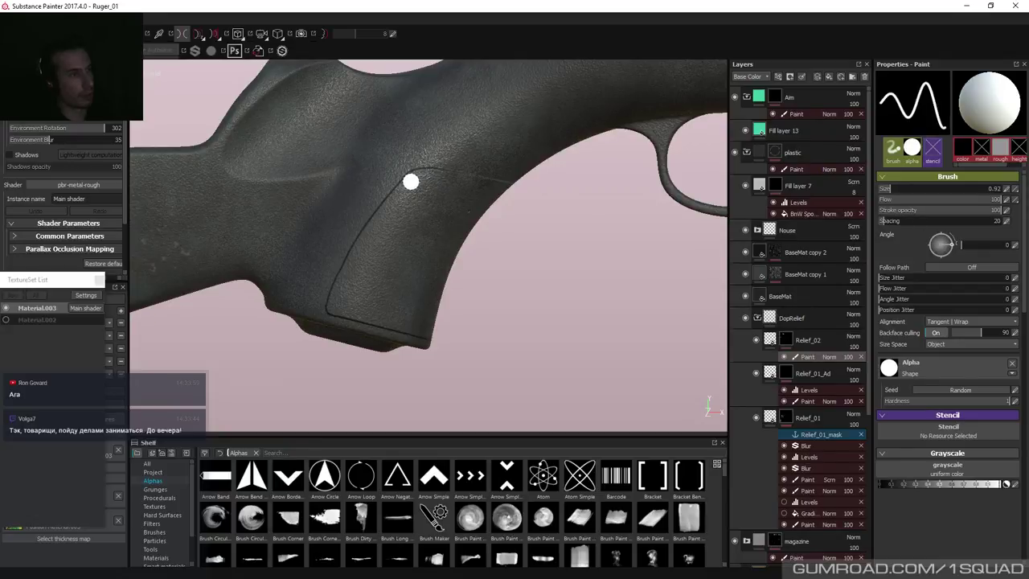
Isolate Relief_02's mask in the viewport and set brush spacing to 5.
{"action": "left_click", "coordinate": [785, 339], "text": "alt"}
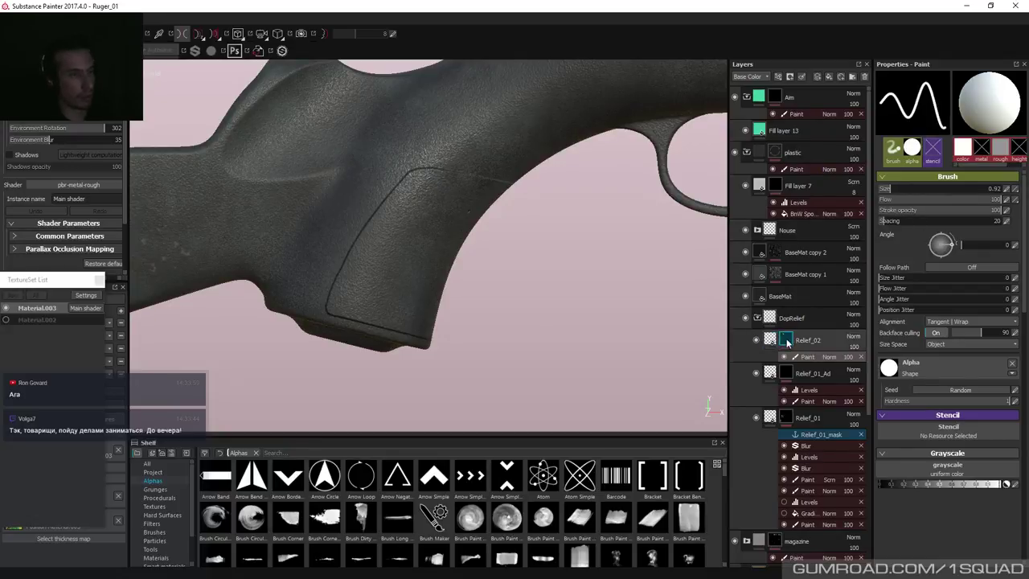
{"action": "key", "text": "x"}
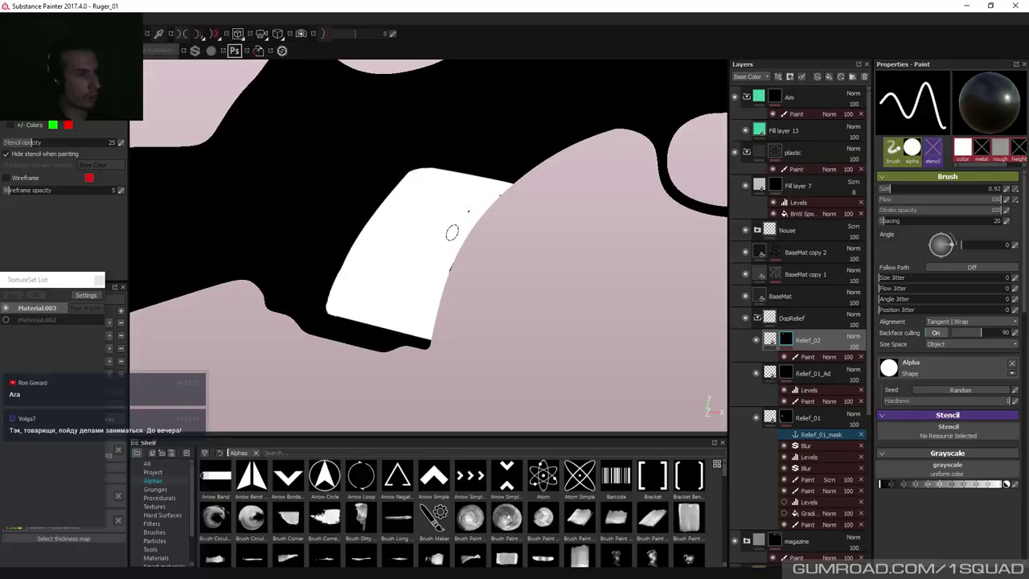
{"action": "key", "text": "x"}
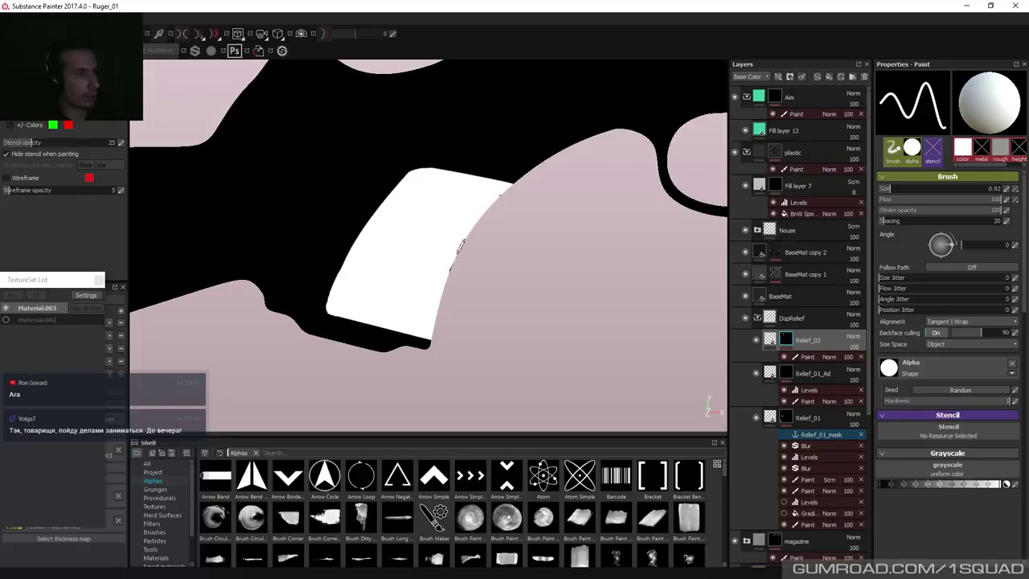
{"action": "key", "text": "2"}
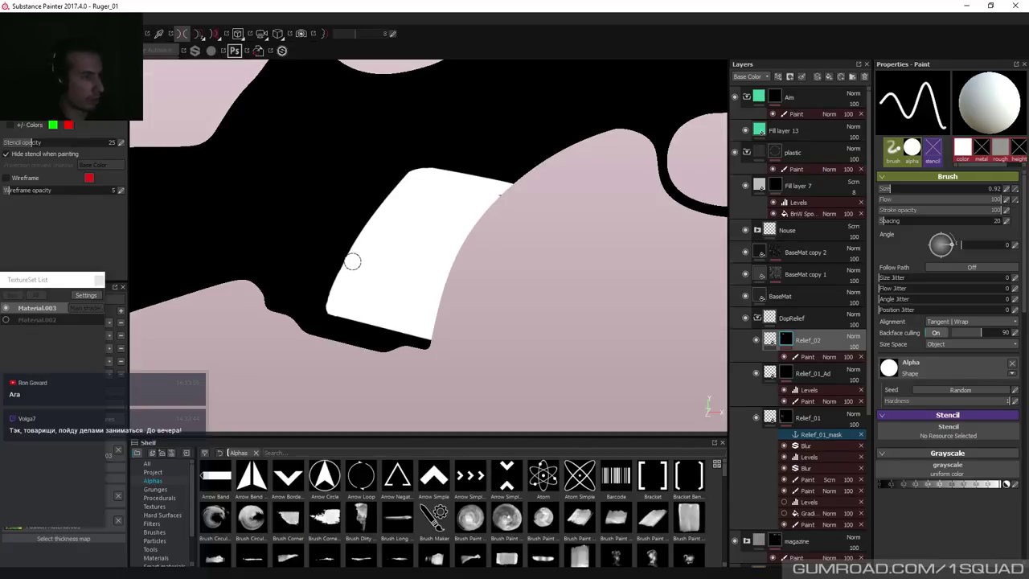
{"action": "key", "text": "1"}
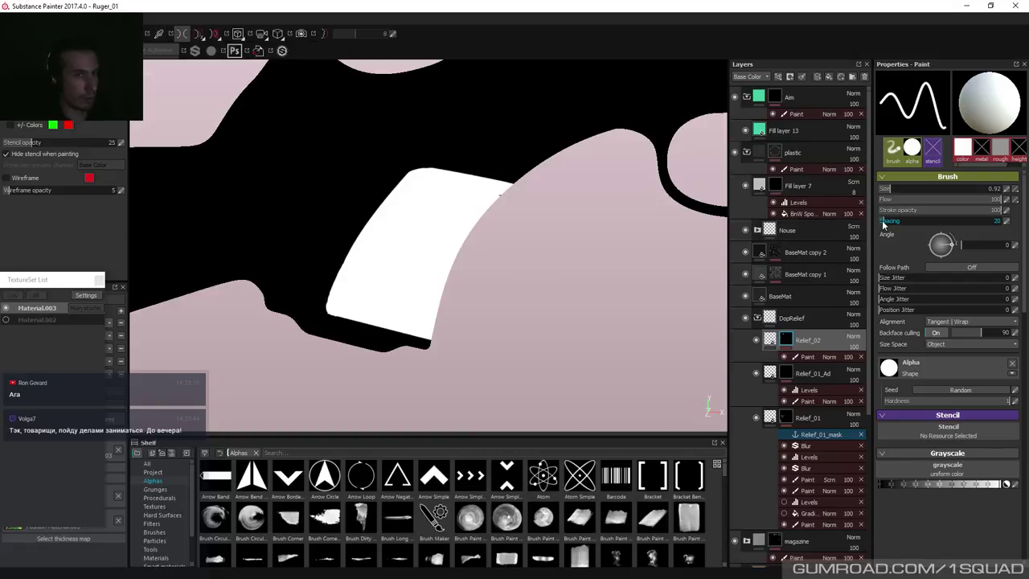
{"action": "left_click", "coordinate": [884, 220]}
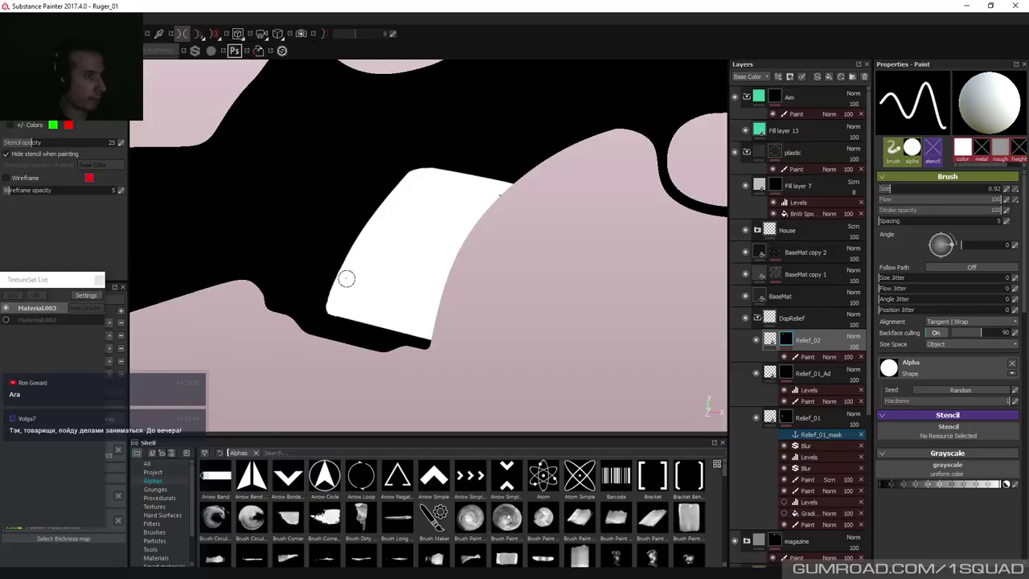
{"action": "key", "text": "shift"}
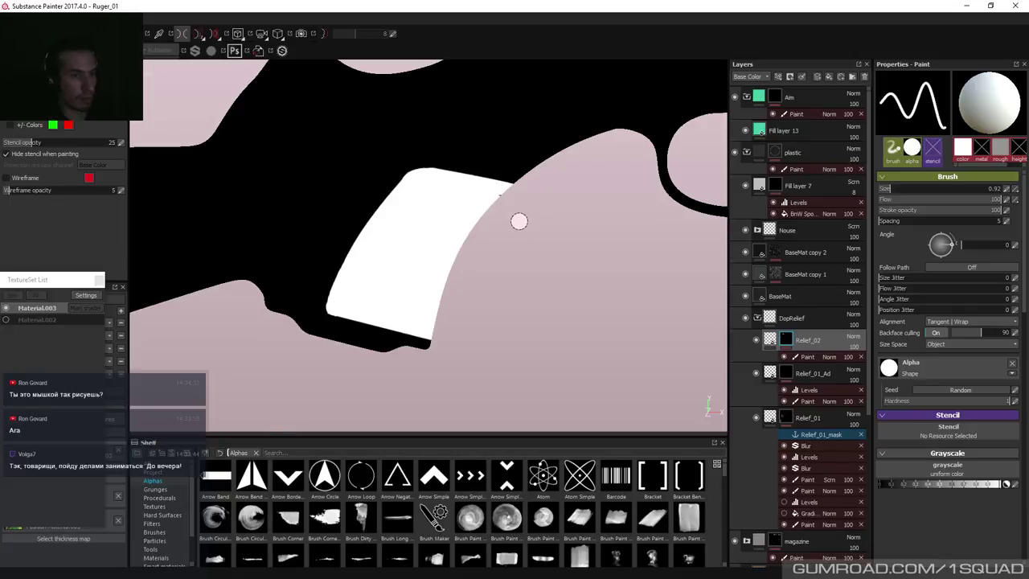
Straighten the grip shape's top edge with straight white and black line strokes.
{"action": "left_click", "coordinate": [807, 356]}
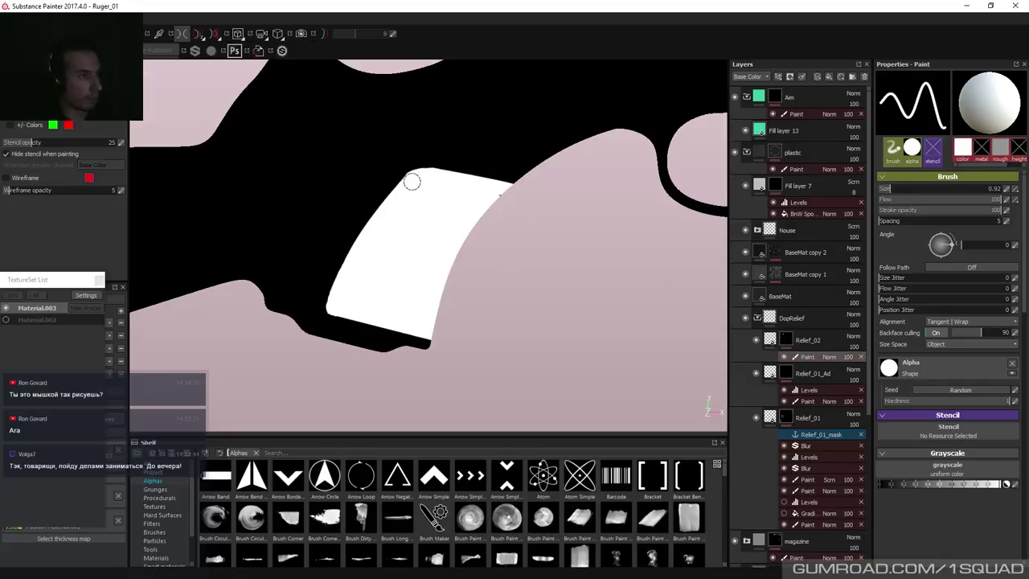
{"action": "left_click", "coordinate": [436, 158]}
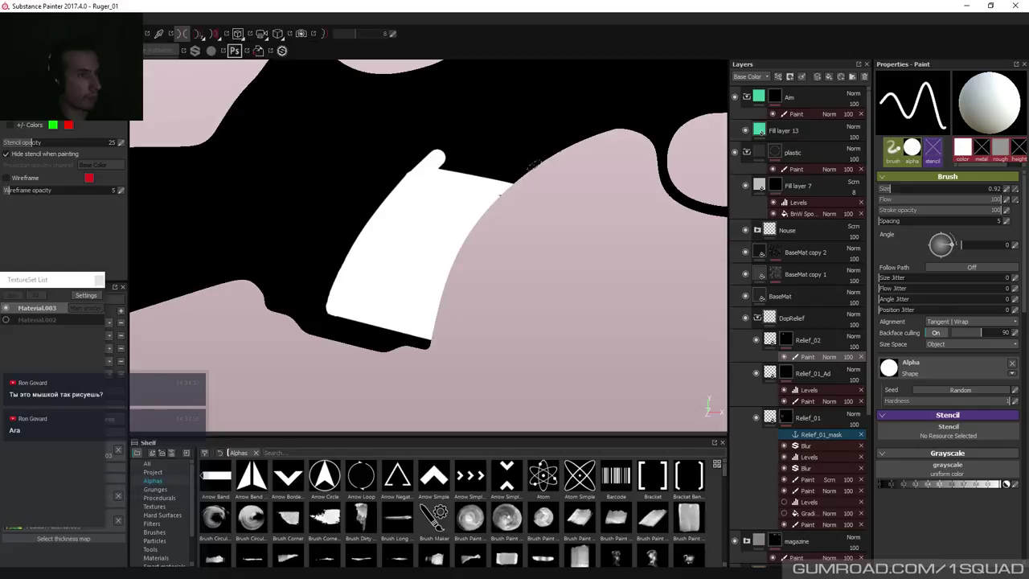
{"action": "left_click", "coordinate": [528, 165], "text": "shift"}
{"action": "key", "text": "e"}
{"action": "left_click", "coordinate": [447, 169]}
{"action": "left_click", "coordinate": [521, 181], "text": "shift"}
{"action": "key", "text": "ctrl+z"}
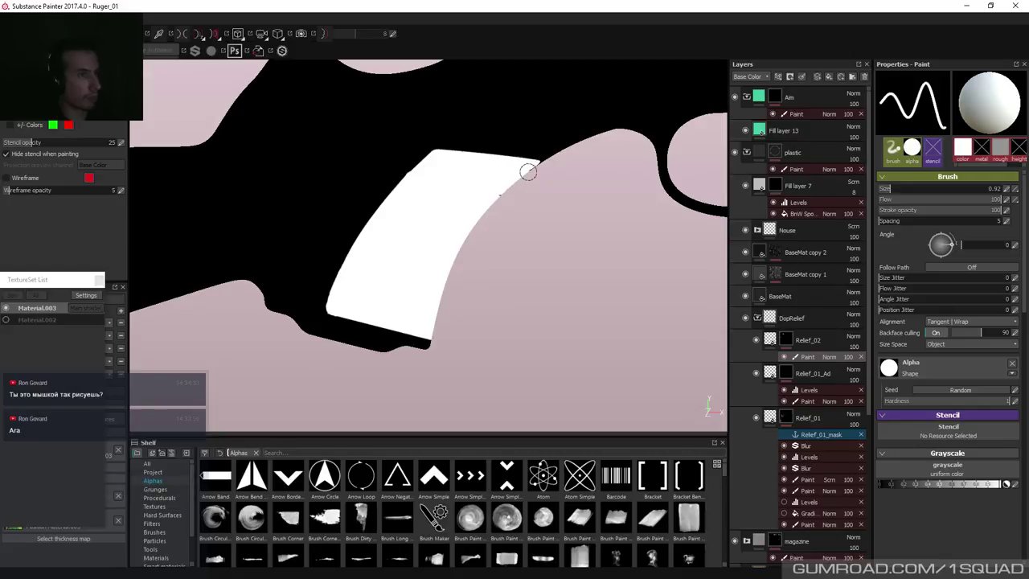
{"action": "key", "text": "1"}
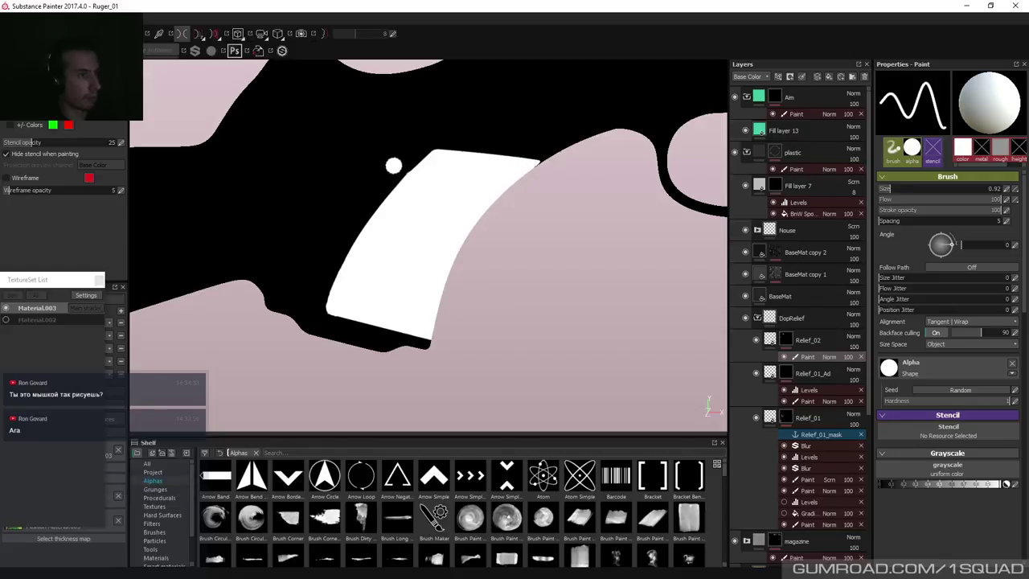
{"action": "left_click", "coordinate": [450, 129], "text": "shift"}
{"action": "key", "text": "ctrl+z"}
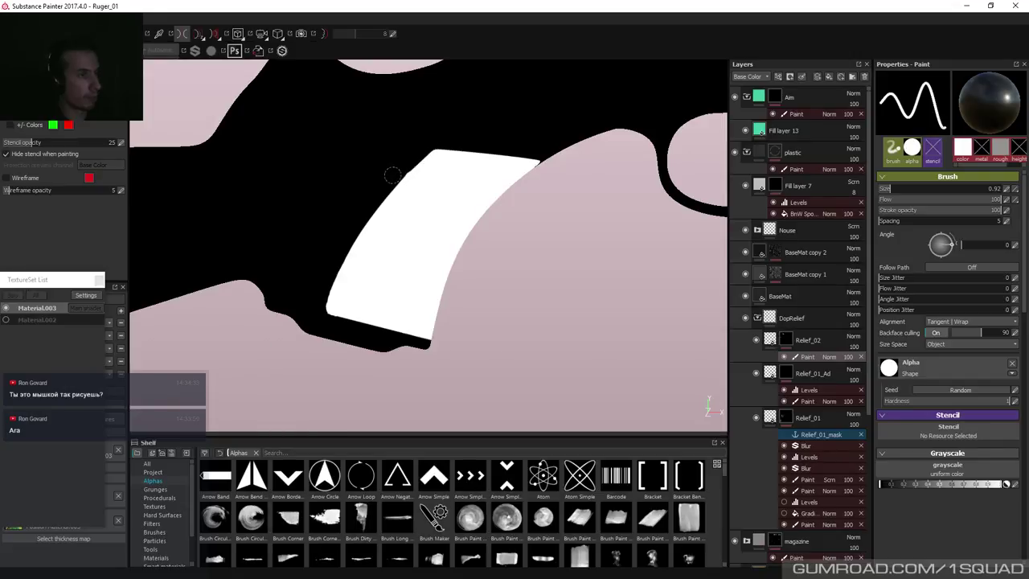
{"action": "key", "text": "x"}
{"action": "key", "text": "shift"}
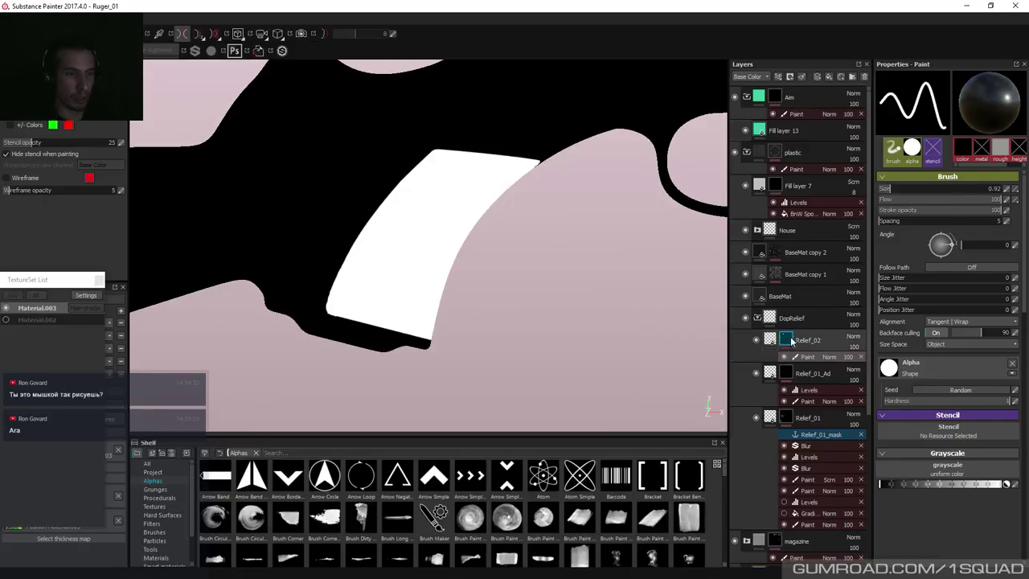
Add another paint effect to Relief_02, trying a white test dab and undoing it.
{"action": "right_click", "coordinate": [792, 338]}
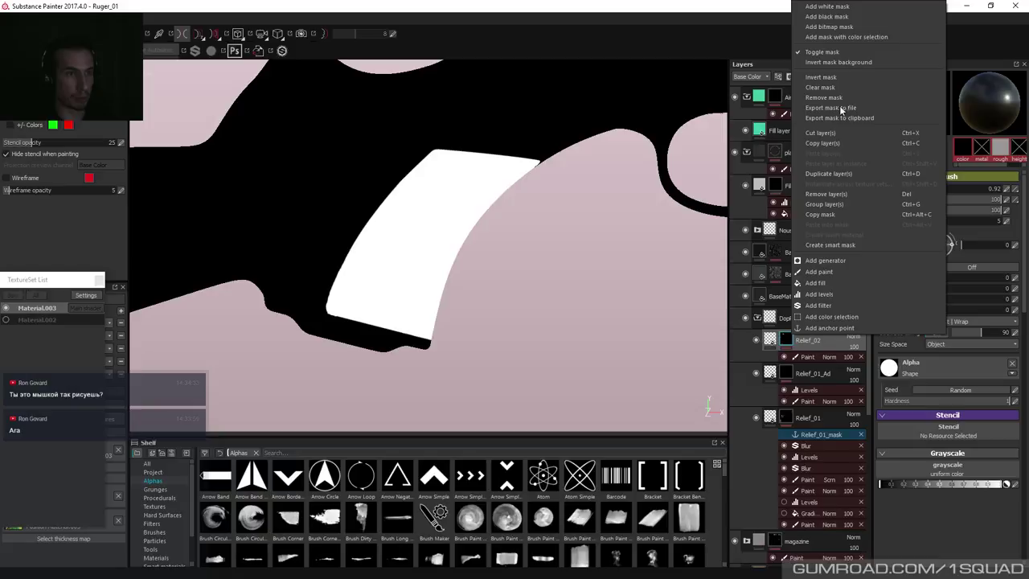
{"action": "left_click", "coordinate": [819, 271]}
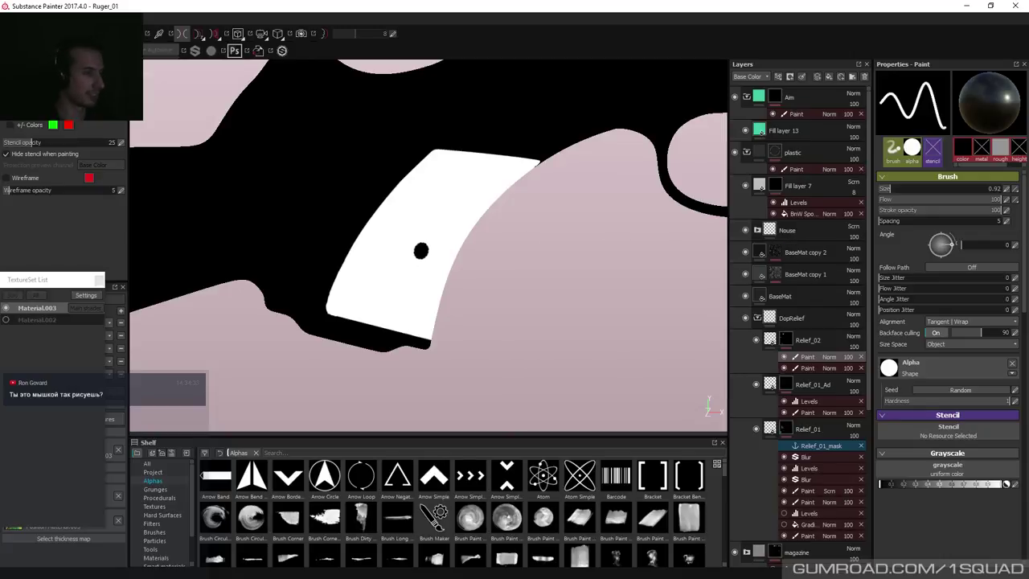
{"action": "left_click", "coordinate": [321, 320]}
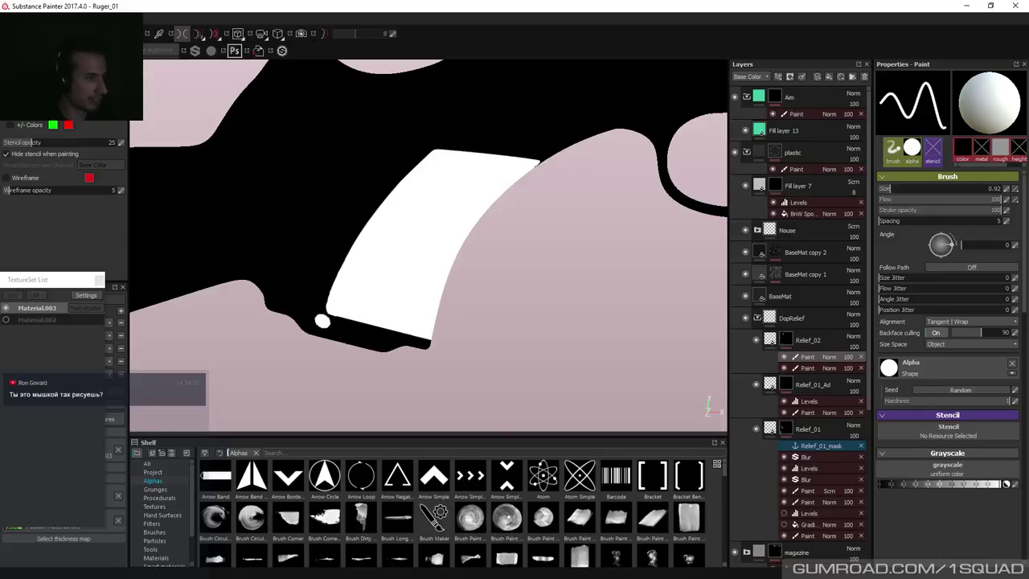
{"action": "key", "text": "ctrl+z"}
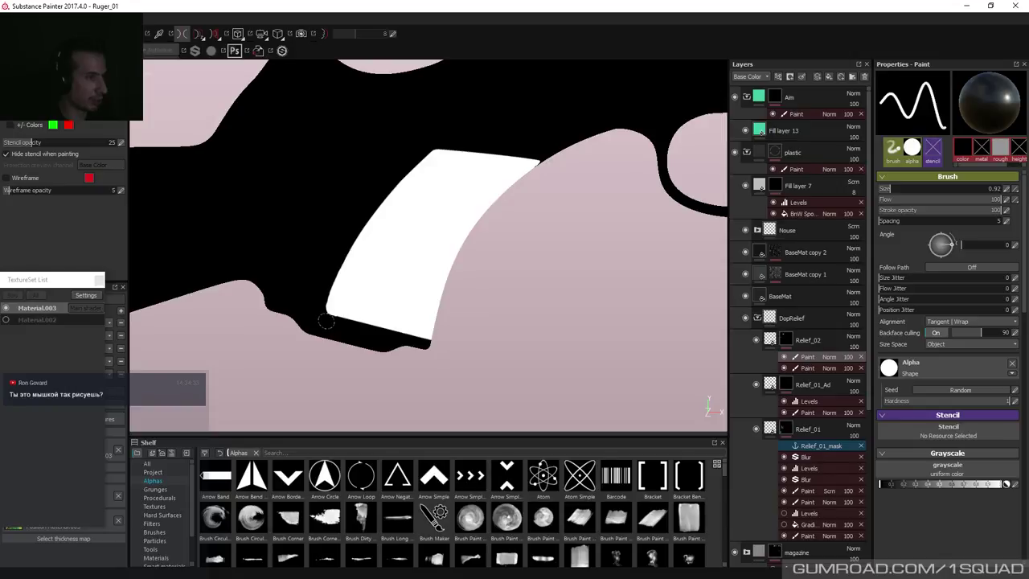
{"action": "key", "text": "shift"}
{"action": "key", "text": "shift"}
{"action": "key", "text": "shift"}
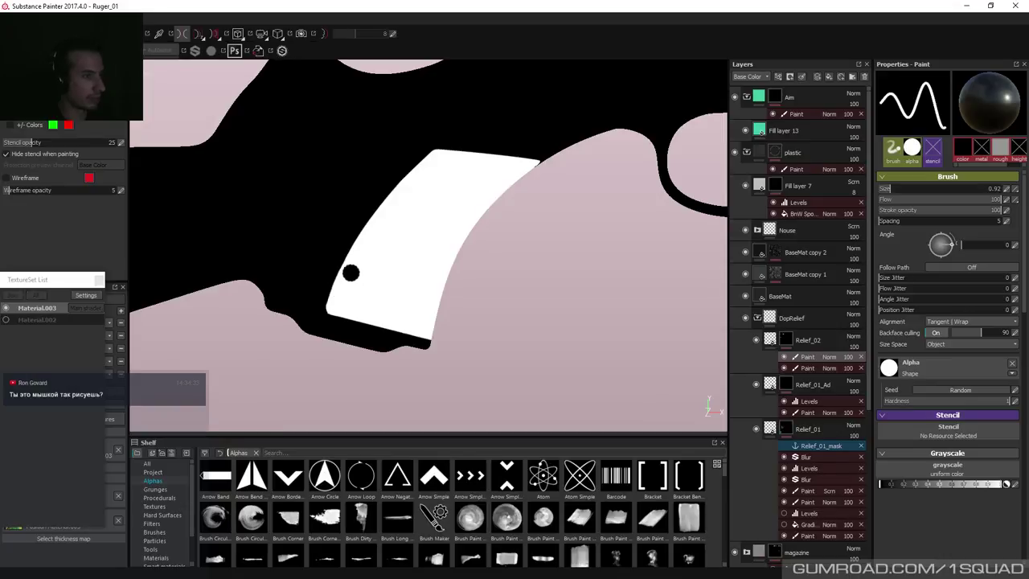
{"action": "key", "text": "x"}
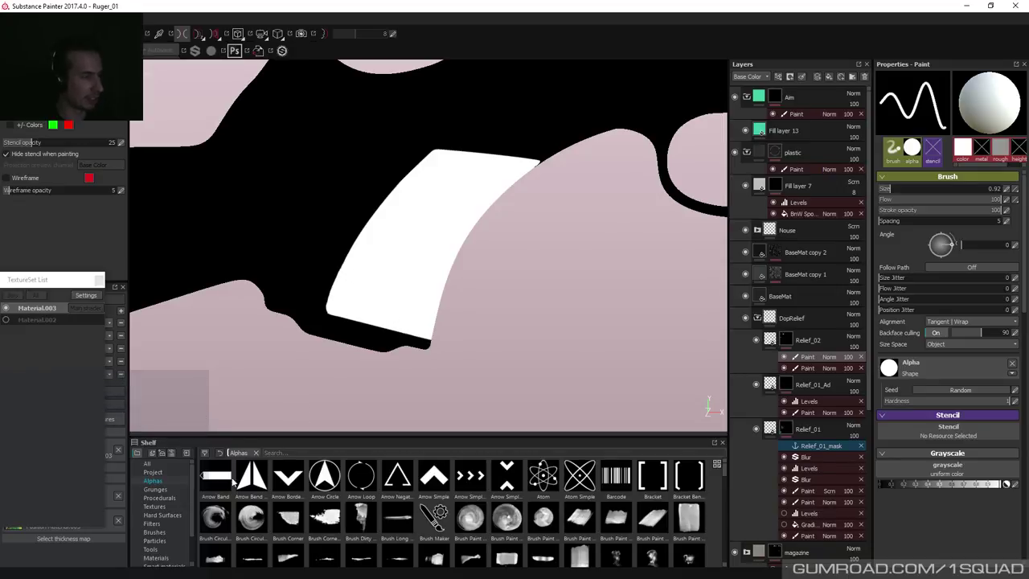
Load the Tile Generator procedural into projection with Pattern Specific 0 and squashed stripe tiles.
{"action": "key", "text": "3"}
{"action": "scroll", "coordinate": [164, 518], "scroll_direction": "down", "scroll_amount": 3}
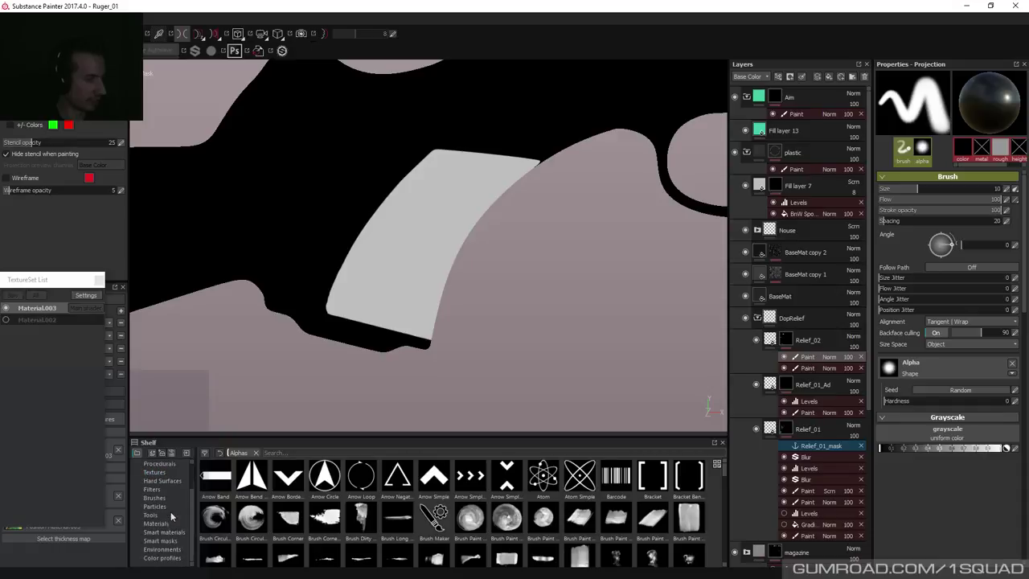
{"action": "left_click", "coordinate": [159, 463]}
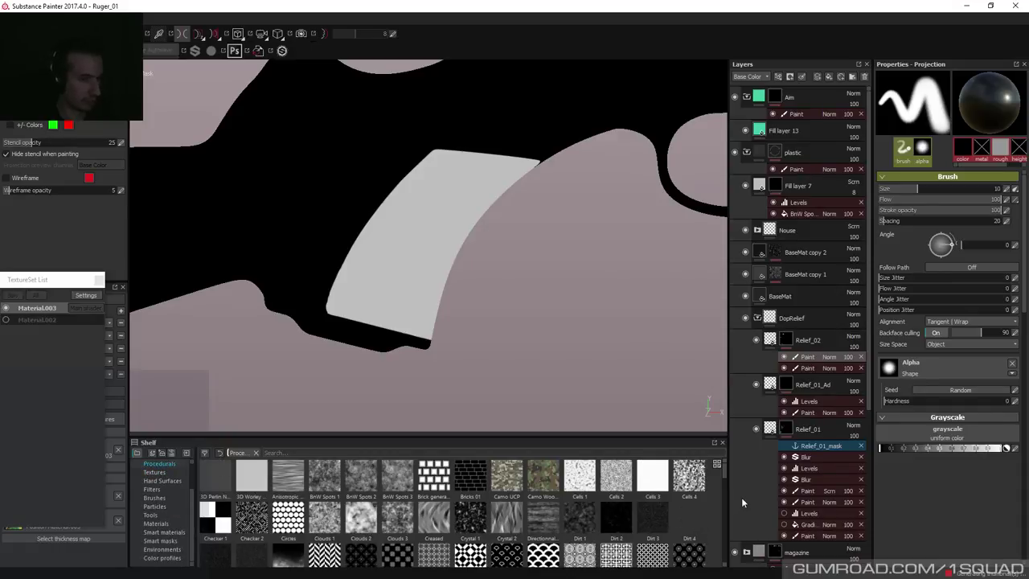
{"action": "left_click_drag", "start_coordinate": [722, 470], "coordinate": [723, 555]}
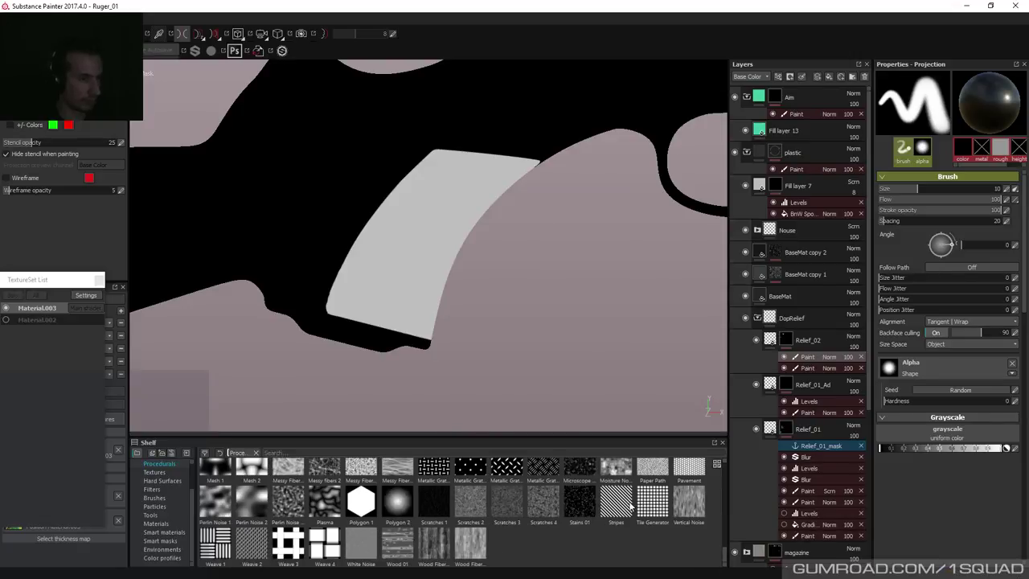
{"action": "scroll", "coordinate": [723, 551], "scroll_direction": "up", "scroll_amount": 3}
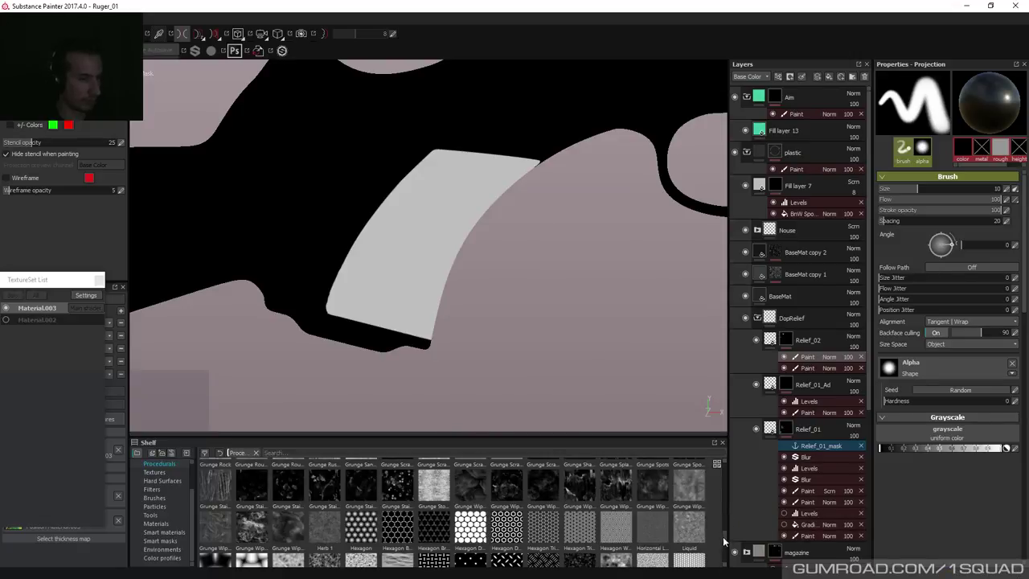
{"action": "scroll", "coordinate": [723, 541], "scroll_direction": "down", "scroll_amount": 3}
{"action": "left_click_drag", "start_coordinate": [653, 498], "coordinate": [932, 435]}
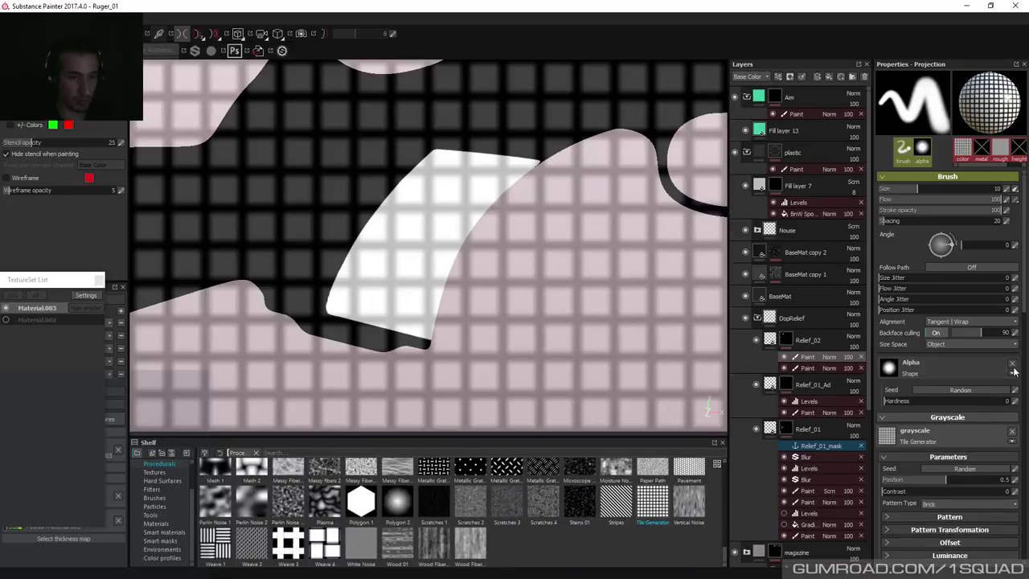
{"action": "left_click", "coordinate": [949, 517]}
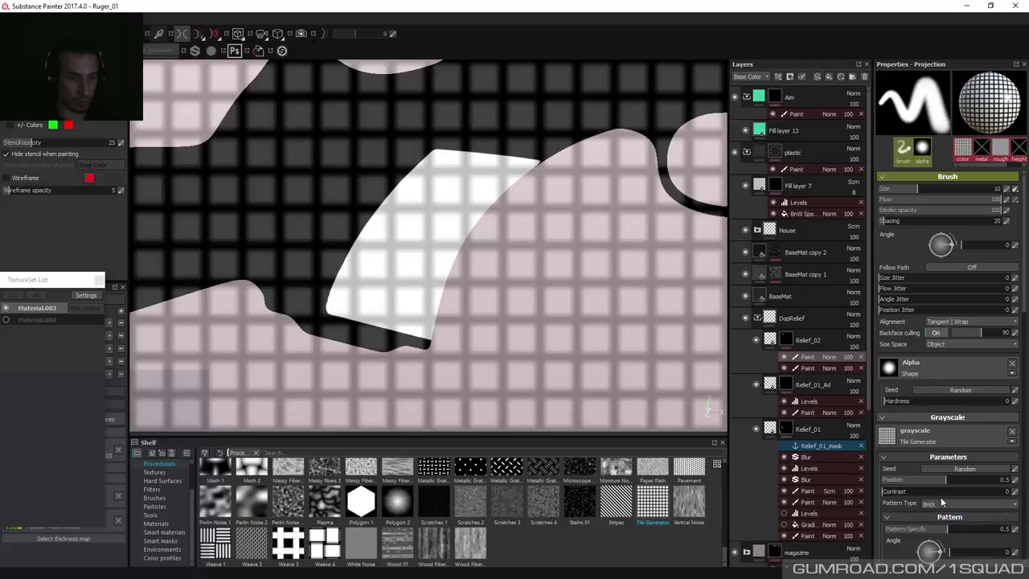
{"action": "scroll", "coordinate": [940, 483], "scroll_direction": "down", "scroll_amount": 5}
{"action": "left_click_drag", "start_coordinate": [938, 374], "coordinate": [891, 369]}
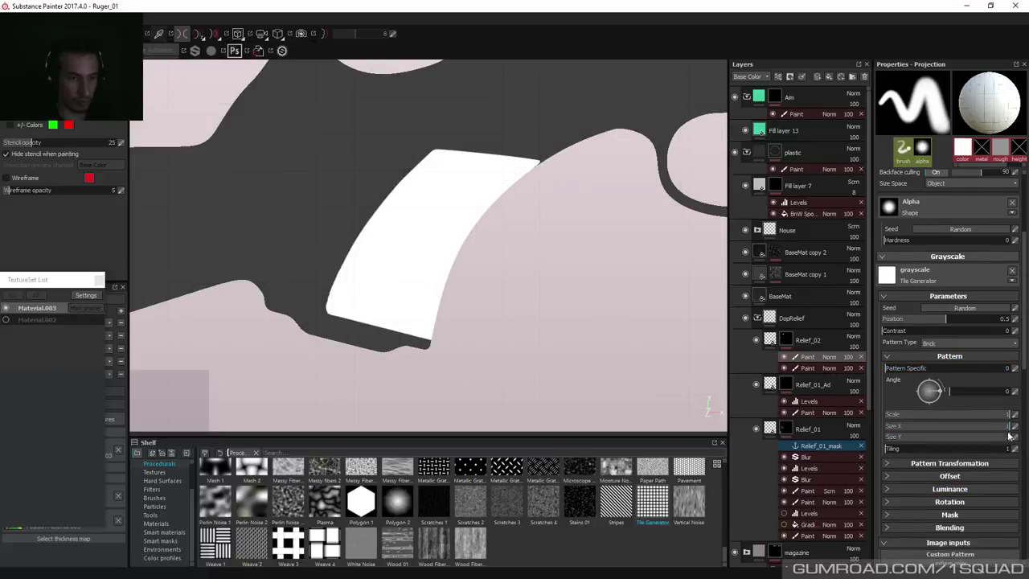
{"action": "left_click_drag", "start_coordinate": [945, 426], "coordinate": [916, 440]}
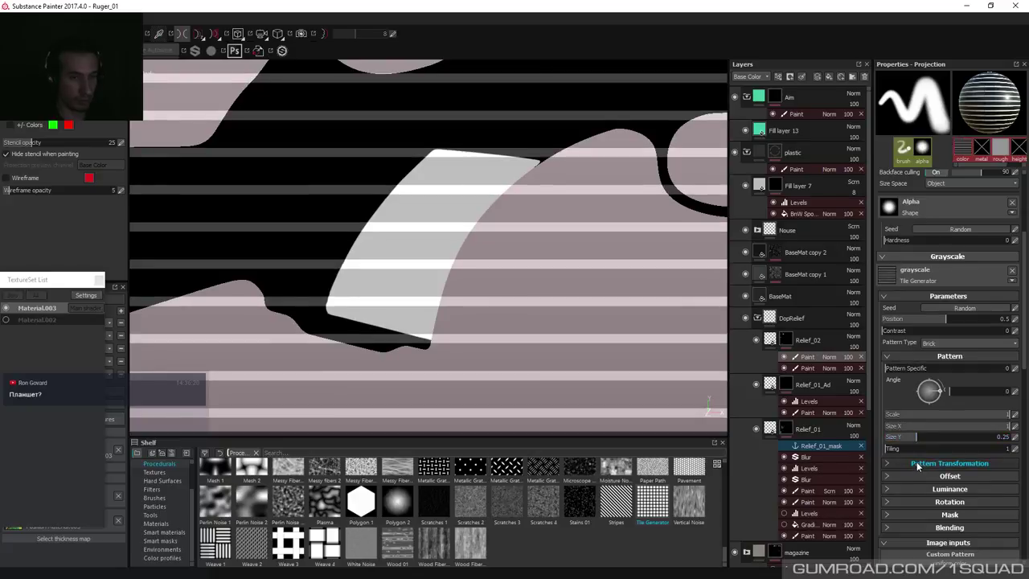
{"action": "left_click", "coordinate": [918, 464]}
{"action": "left_click_drag", "start_coordinate": [899, 481], "coordinate": [1015, 494]}
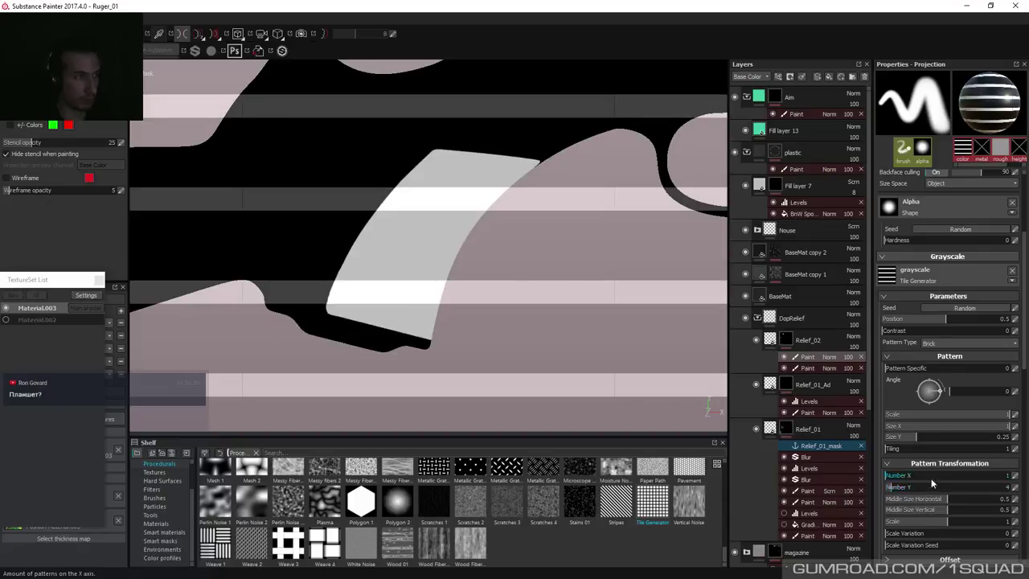
Scale and rotate the stripe projection diagonally over the grip, thinning stripes with lower Size Y.
{"action": "right_click_drag", "start_coordinate": [601, 310], "coordinate": [507, 269]}
{"action": "left_click_drag", "start_coordinate": [506, 270], "coordinate": [498, 358]}
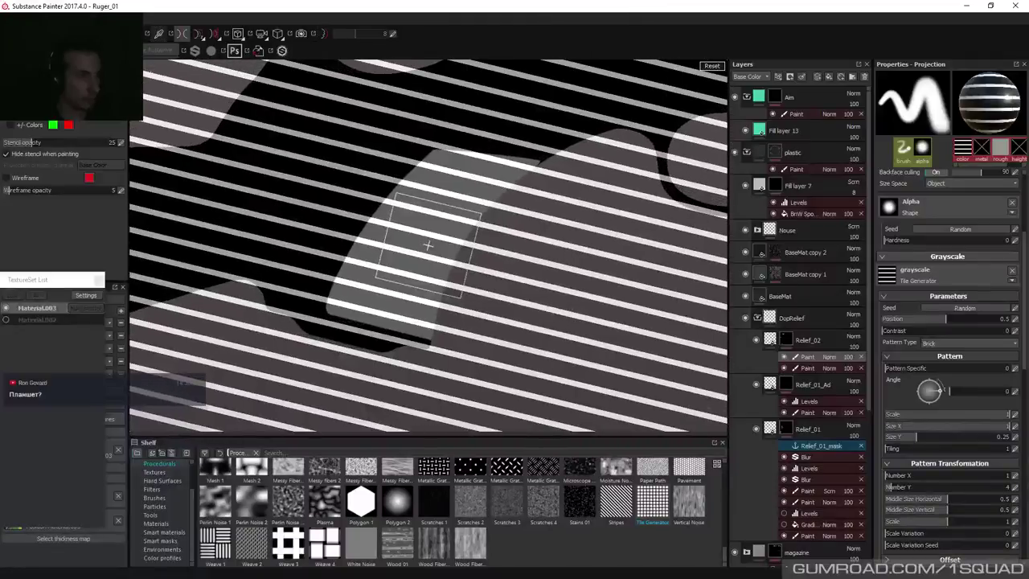
{"action": "right_click_drag", "start_coordinate": [498, 358], "coordinate": [573, 331]}
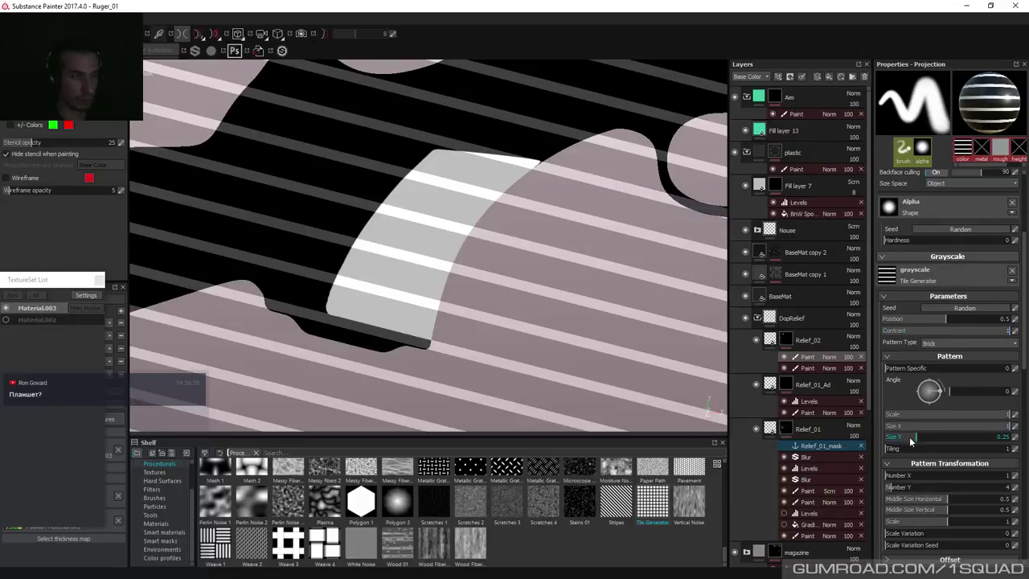
{"action": "left_click_drag", "start_coordinate": [915, 437], "coordinate": [897, 435]}
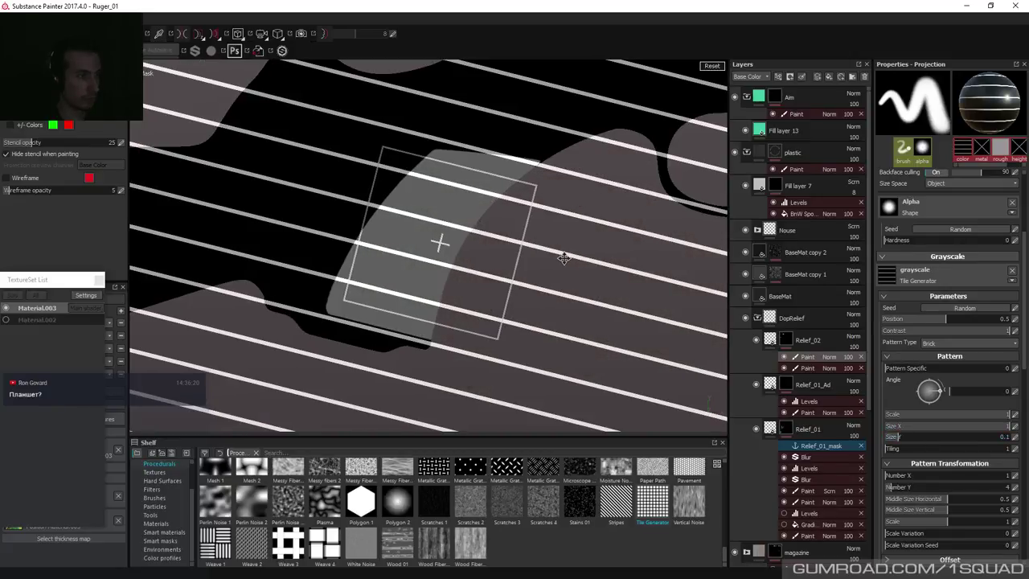
{"action": "mouse_move", "coordinate": [563, 257]}
{"action": "left_mouse_down", "text": "alt"}
{"action": "mouse_move", "coordinate": [563, 248]}
{"action": "mouse_move", "coordinate": [546, 269]}
{"action": "left_mouse_up", "text": "alt"}
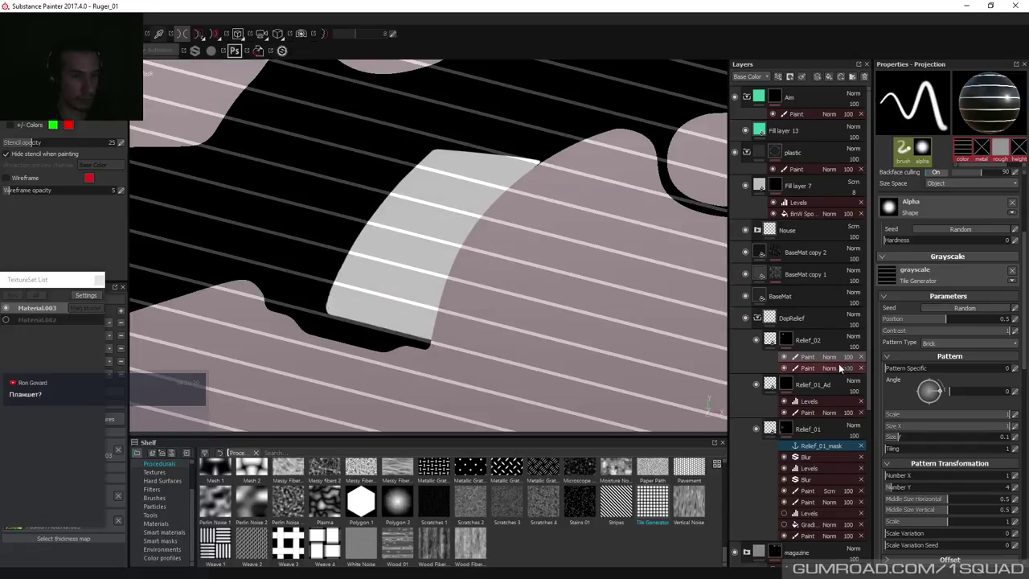
Set Relief_02's paint effect to Subtract and paint parallel stripe grooves across the grip patch.
{"action": "left_click", "coordinate": [831, 357]}
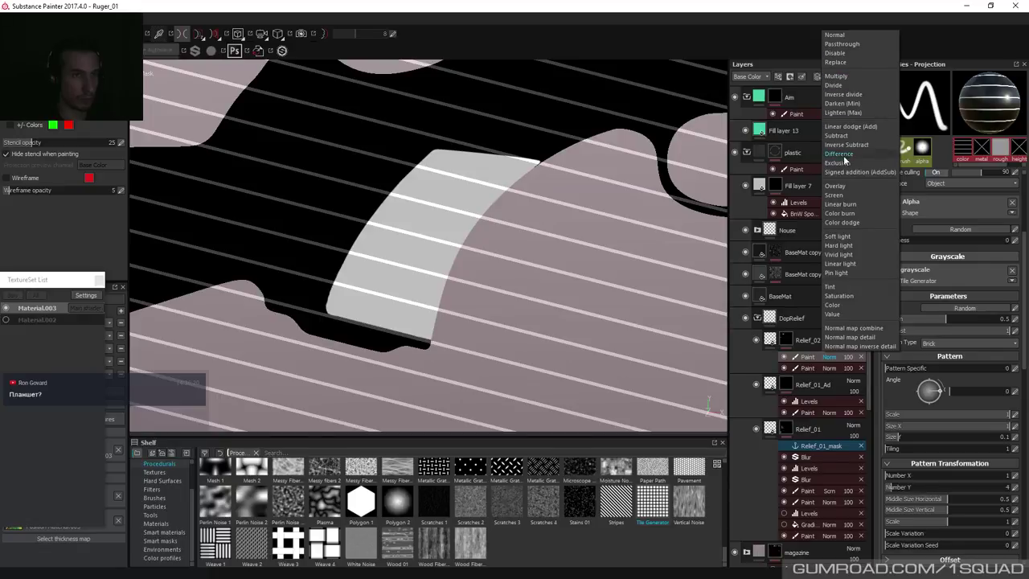
{"action": "left_click", "coordinate": [840, 135]}
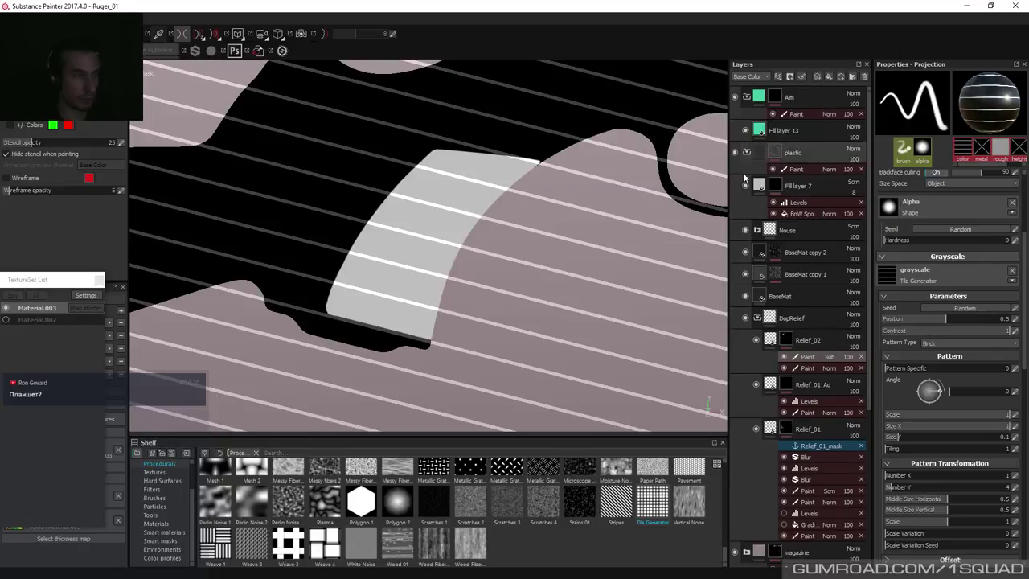
{"action": "left_click_drag", "start_coordinate": [333, 283], "coordinate": [463, 316]}
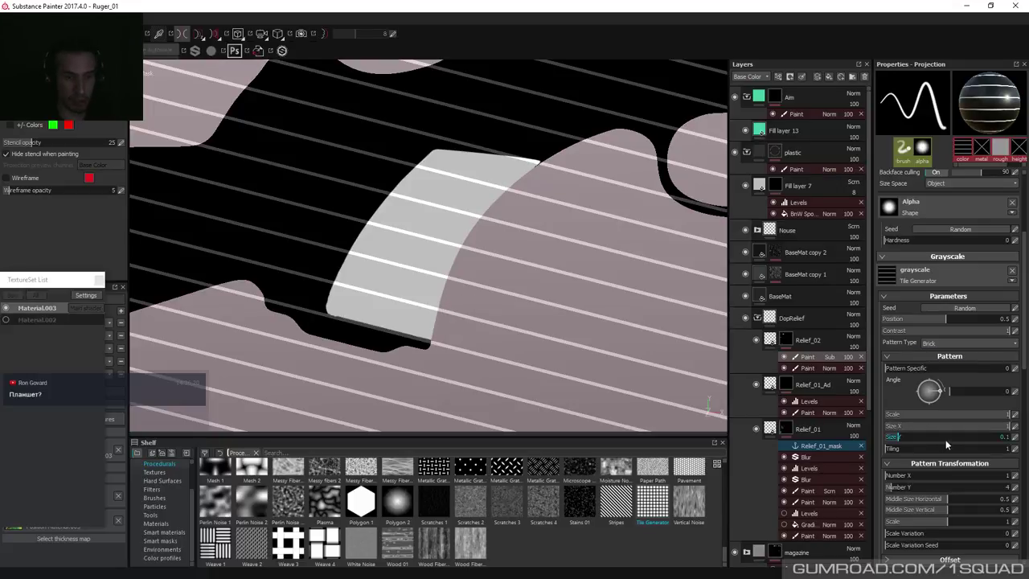
{"action": "left_click", "coordinate": [894, 439]}
{"action": "left_click_drag", "start_coordinate": [347, 286], "coordinate": [473, 318]}
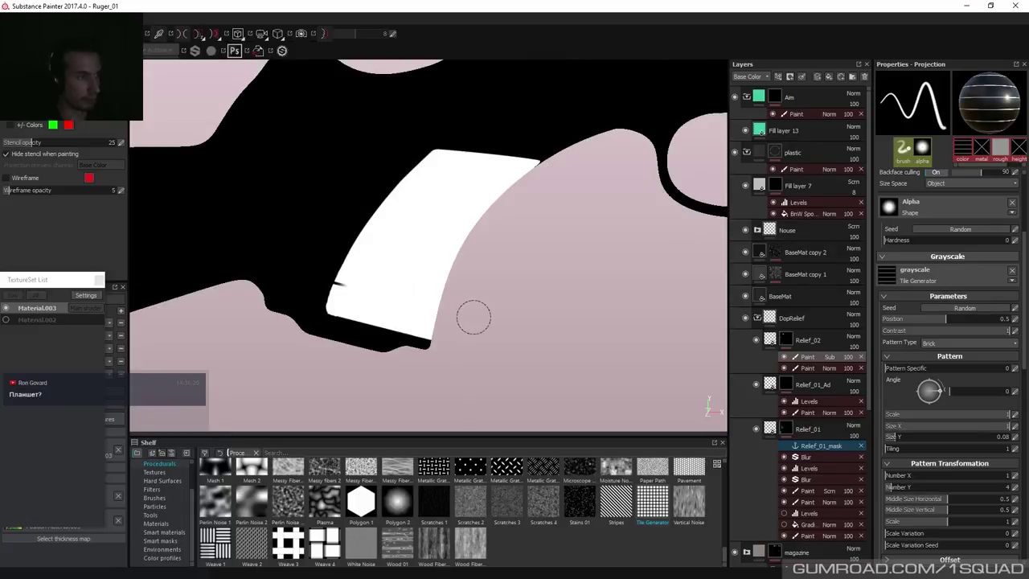
{"action": "key", "text": "ctrl+z"}
{"action": "left_click_drag", "start_coordinate": [458, 283], "coordinate": [329, 256]}
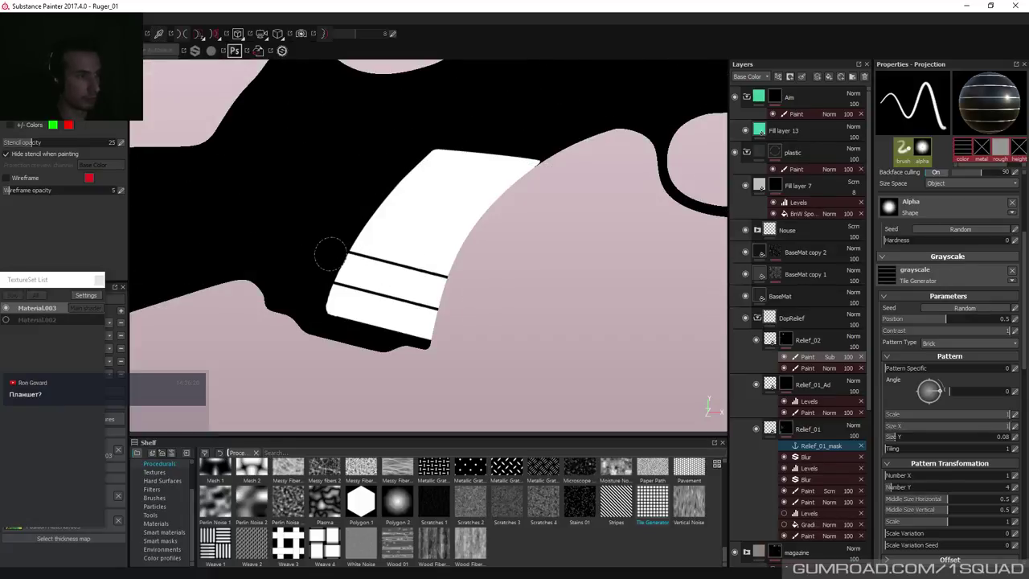
{"action": "mouse_move", "coordinate": [358, 291]}
{"action": "left_mouse_down"}
{"action": "mouse_move", "coordinate": [344, 280]}
{"action": "mouse_move", "coordinate": [469, 316]}
{"action": "left_mouse_up"}
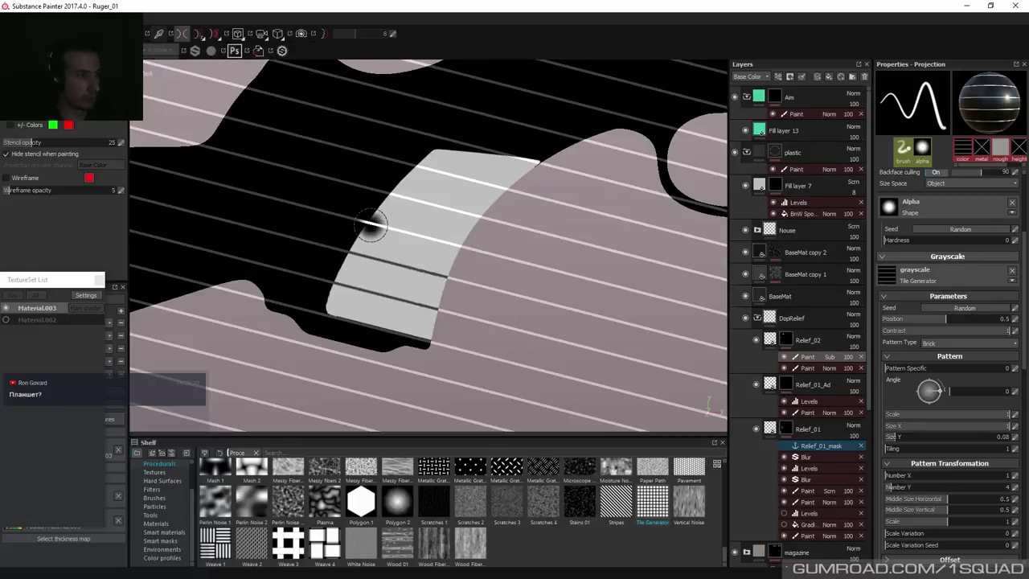
{"action": "mouse_move", "coordinate": [371, 225]}
{"action": "left_mouse_down"}
{"action": "mouse_move", "coordinate": [520, 262]}
{"action": "mouse_move", "coordinate": [333, 214]}
{"action": "mouse_move", "coordinate": [555, 278]}
{"action": "mouse_move", "coordinate": [515, 256]}
{"action": "left_mouse_up"}
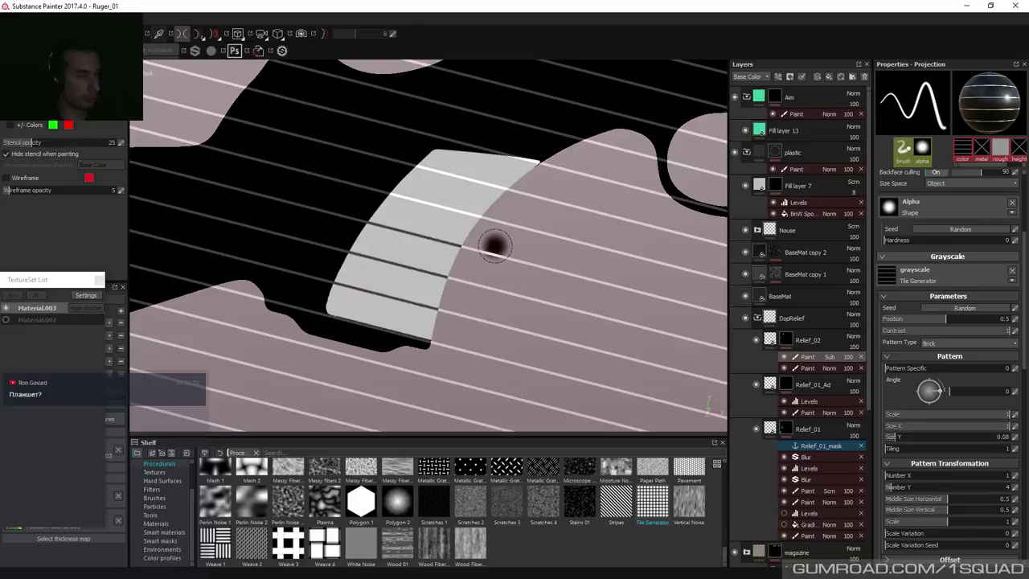
{"action": "mouse_move", "coordinate": [393, 202]}
{"action": "left_mouse_down"}
{"action": "mouse_move", "coordinate": [543, 236]}
{"action": "mouse_move", "coordinate": [370, 196]}
{"action": "left_mouse_up"}
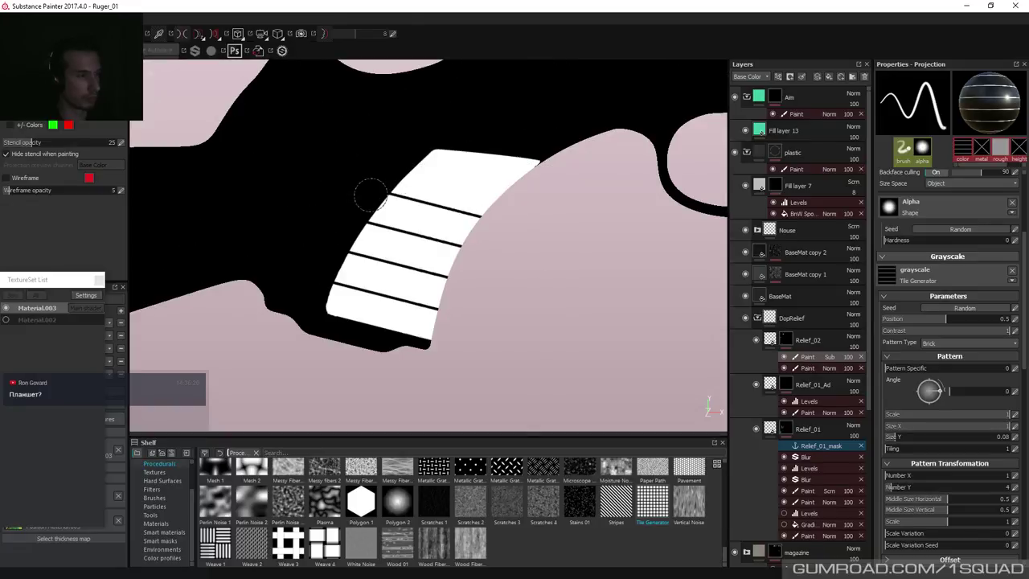
Return to the full material view without the stencil and zoom out over the ribbed stock.
{"action": "key", "text": "m"}
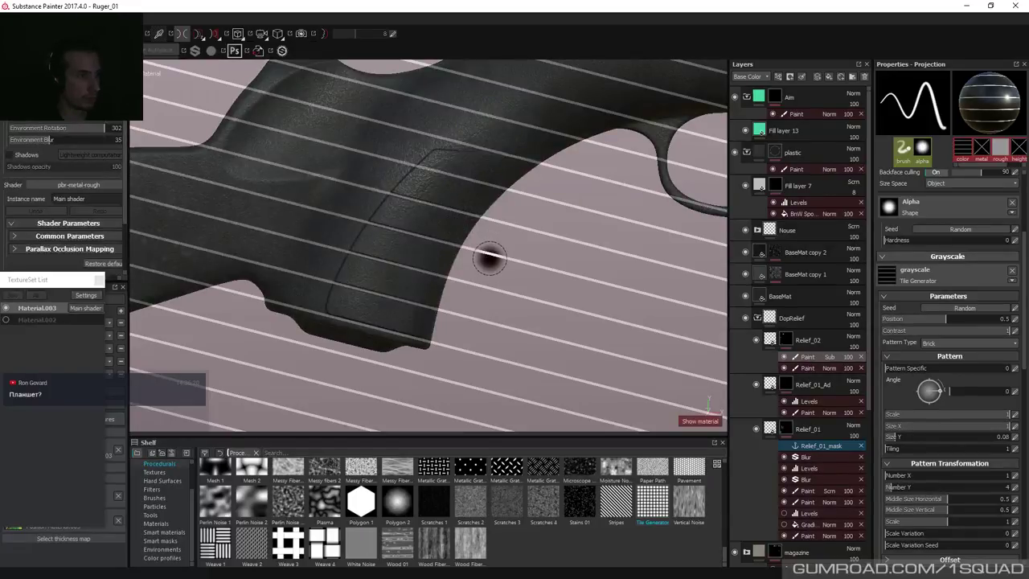
{"action": "key", "text": "1"}
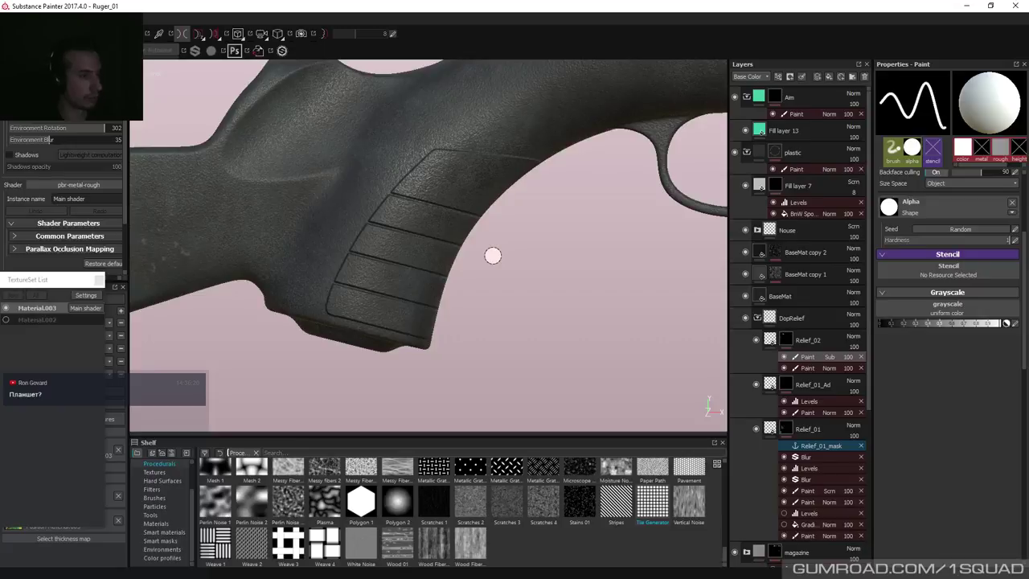
{"action": "scroll", "coordinate": [493, 255], "scroll_direction": "down", "scroll_amount": 8}
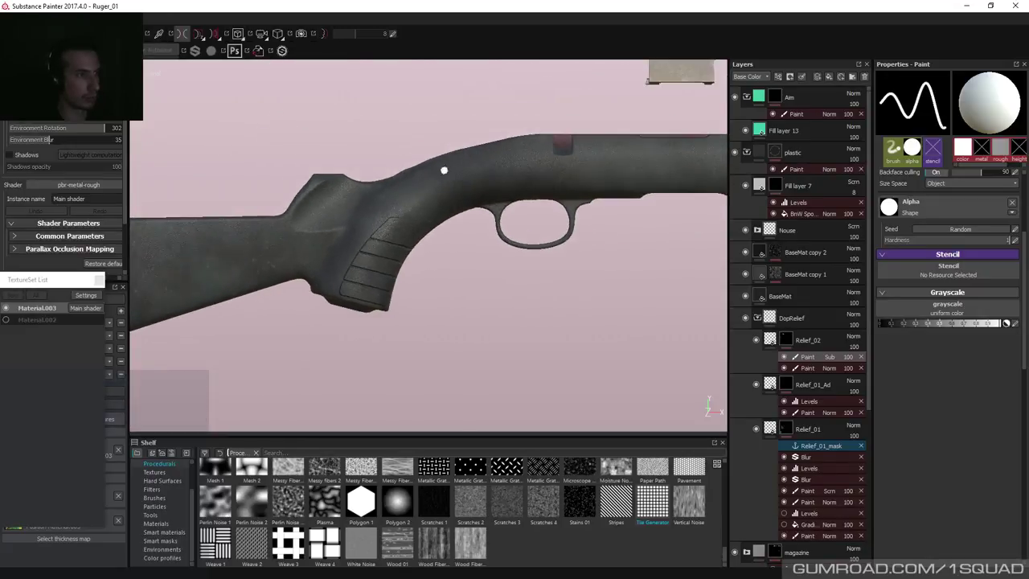
{"action": "left_click_drag", "start_coordinate": [443, 168], "coordinate": [554, 225], "text": "alt"}
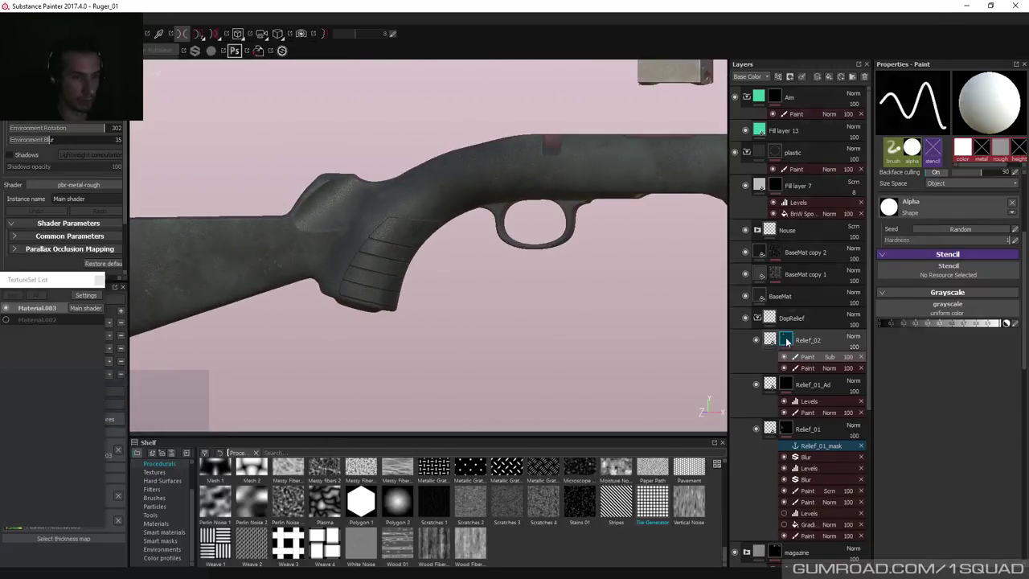
Add a Blur filter to the Relief_02 mask.
{"action": "right_click", "coordinate": [786, 340]}
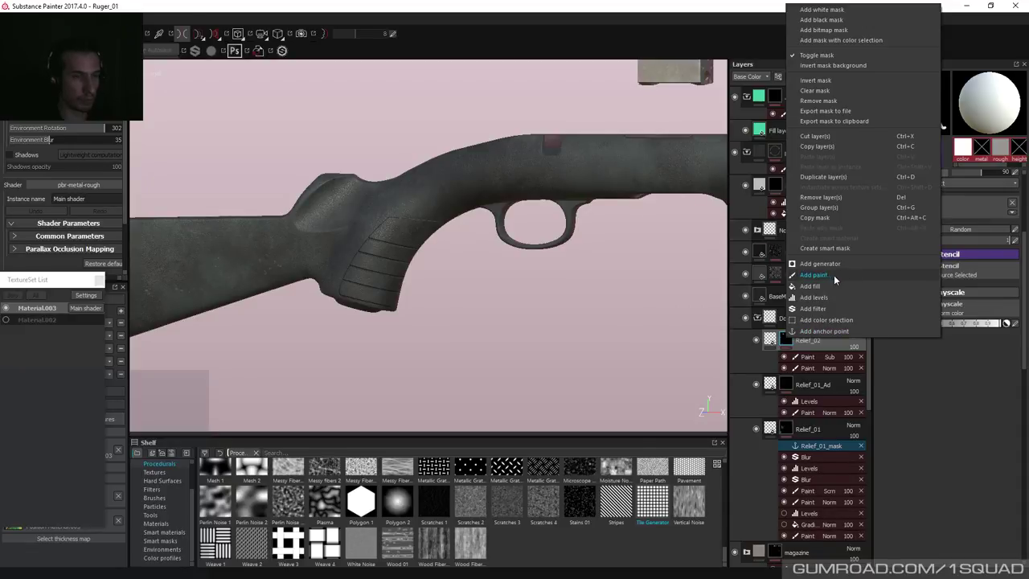
{"action": "left_click", "coordinate": [828, 308]}
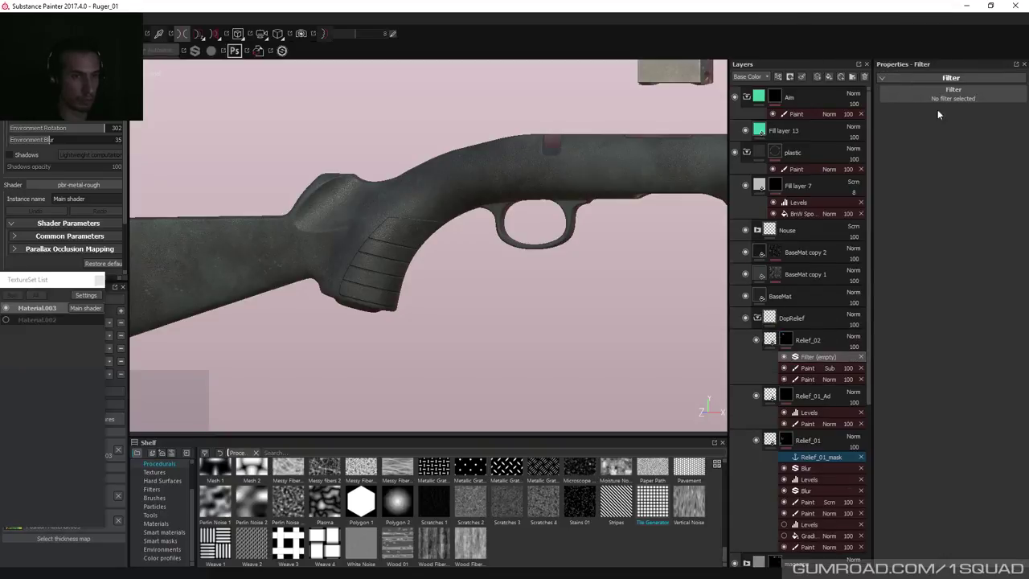
{"action": "scroll", "coordinate": [895, 224], "scroll_direction": "down", "scroll_amount": 3}
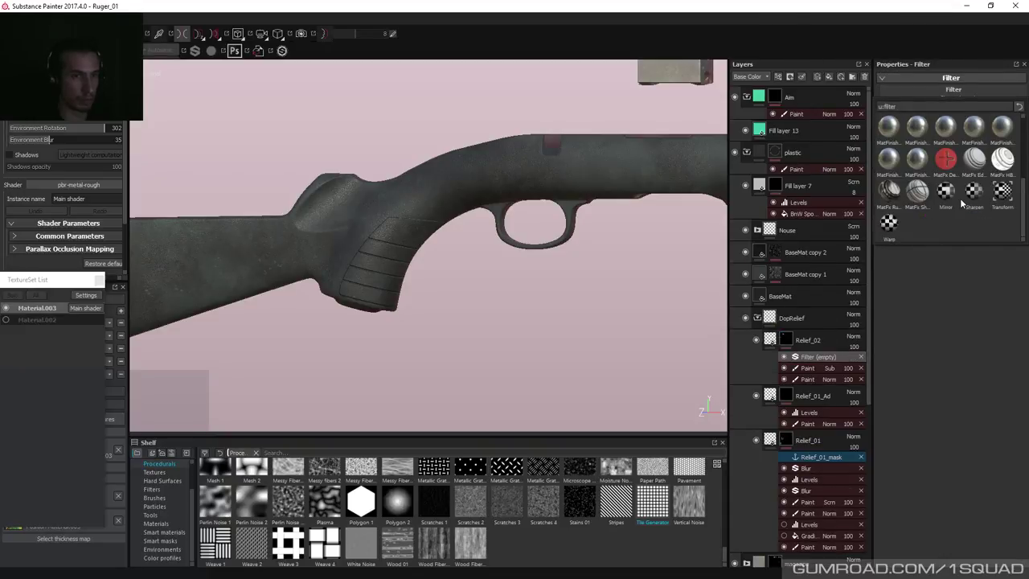
{"action": "scroll", "coordinate": [926, 195], "scroll_direction": "up", "scroll_amount": 4}
{"action": "left_click", "coordinate": [973, 127]}
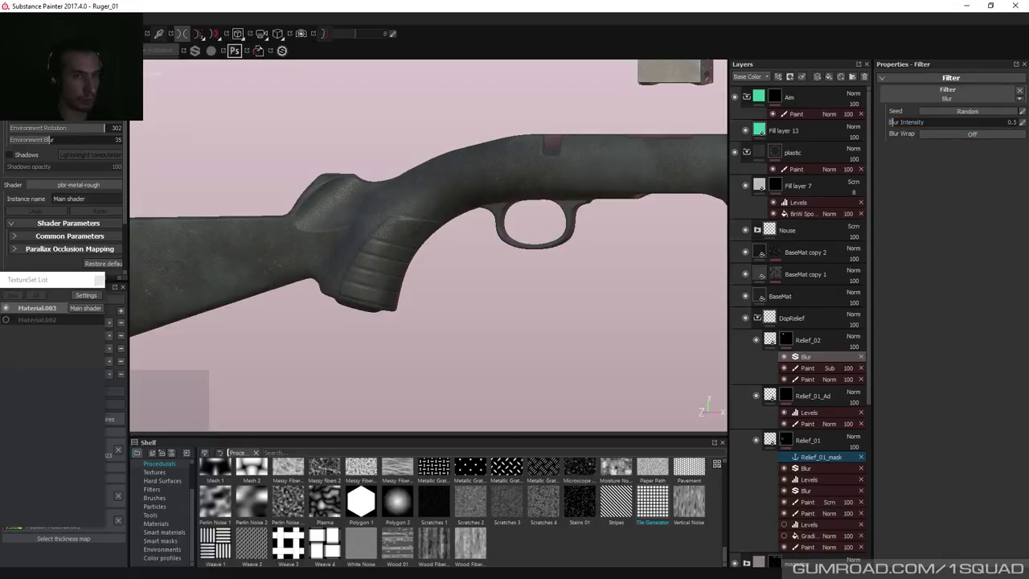
Tune the Blur Intensity from 0.1 through 0.15 to a final 0.2.
{"action": "double_click", "coordinate": [1004, 121]}
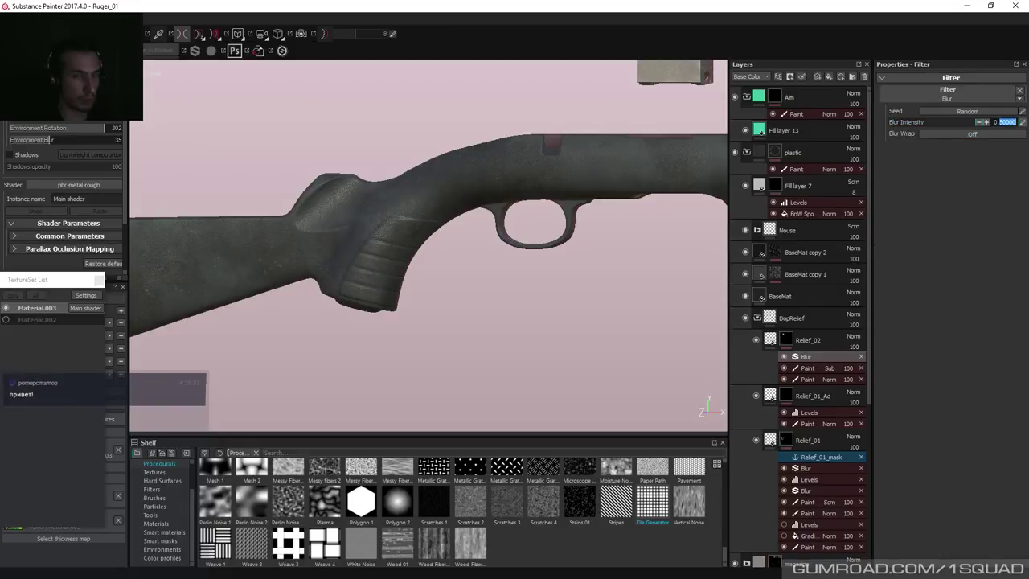
{"action": "type", "text": "0.1"}
{"action": "key", "text": "Return"}
{"action": "right_click_drag", "start_coordinate": [581, 223], "coordinate": [603, 233], "text": "alt"}
{"action": "left_click", "coordinate": [1022, 122]}
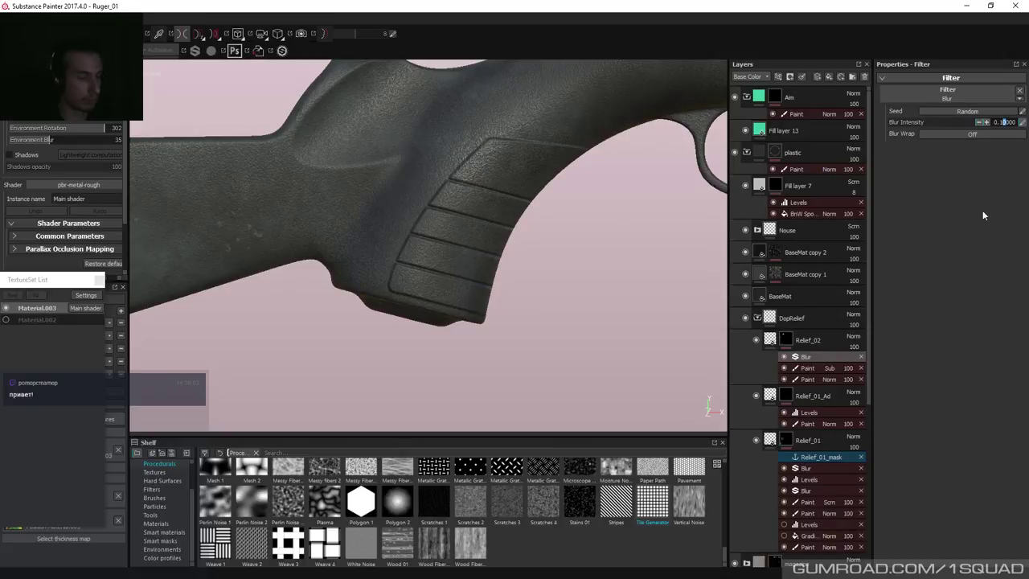
{"action": "type", "text": "5"}
{"action": "key", "text": "Return"}
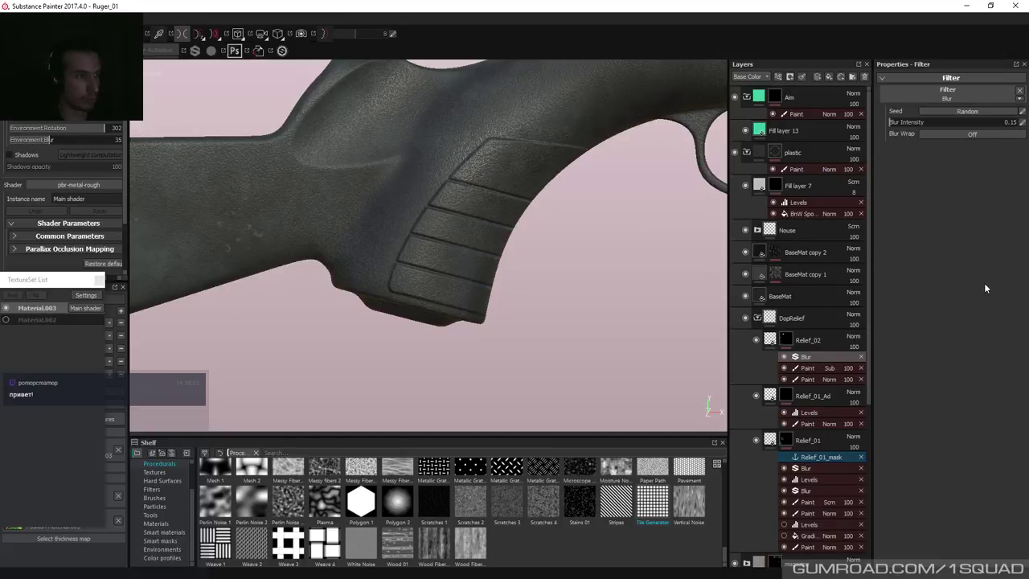
{"action": "left_click", "coordinate": [1022, 122]}
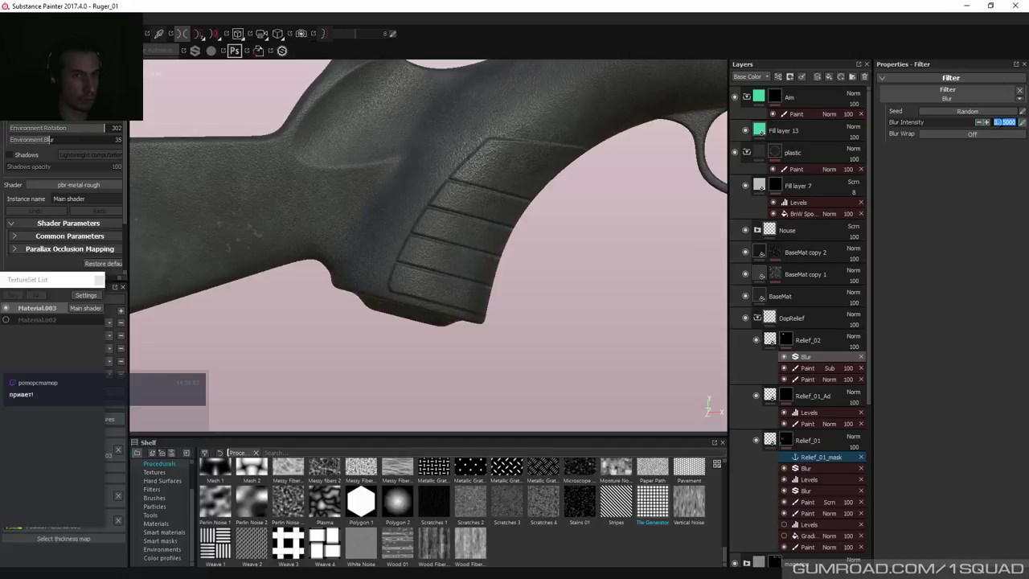
{"action": "type", "text": "0.2"}
{"action": "key", "text": "Return"}
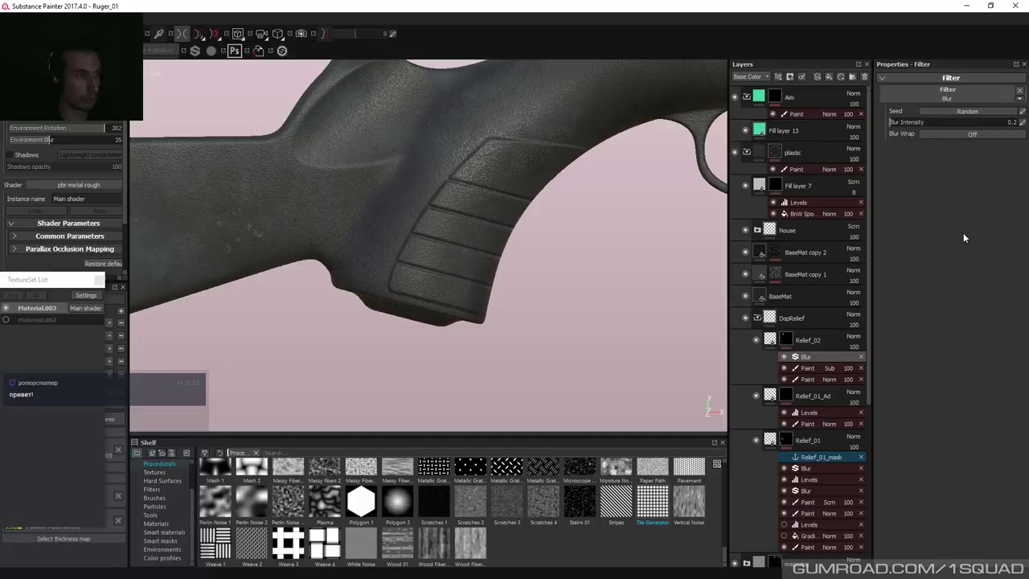
{"action": "right_click", "coordinate": [786, 338]}
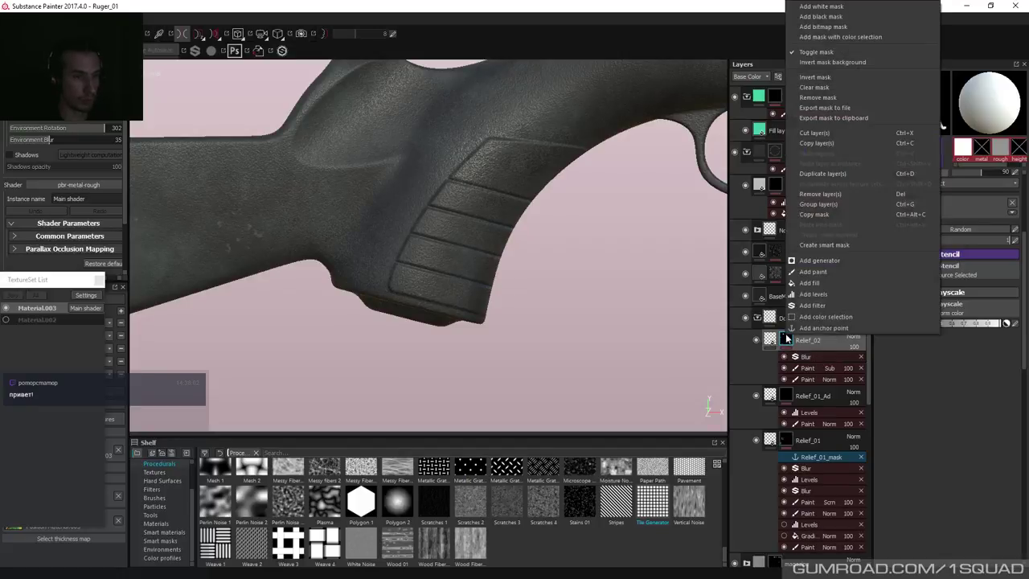
Give Relief_02's mask a Levels filter with a slightly raised black point, plus an anchor point.
{"action": "left_click", "coordinate": [830, 293]}
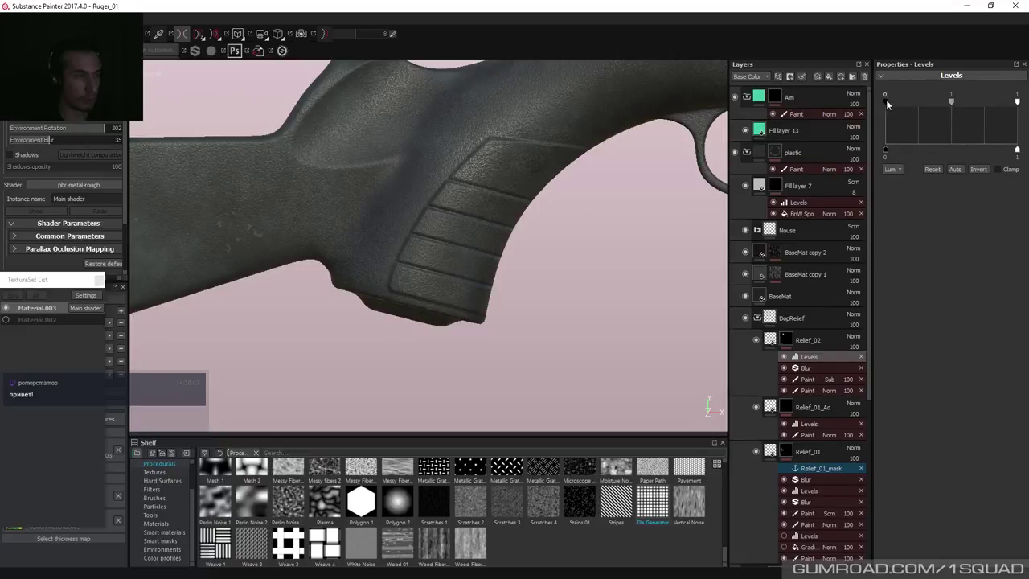
{"action": "left_click_drag", "start_coordinate": [886, 100], "coordinate": [904, 101]}
{"action": "mouse_move", "coordinate": [599, 267]}
{"action": "left_mouse_down", "text": "alt"}
{"action": "mouse_move", "coordinate": [533, 163]}
{"action": "mouse_move", "coordinate": [394, 223]}
{"action": "mouse_move", "coordinate": [471, 202]}
{"action": "mouse_move", "coordinate": [597, 275]}
{"action": "left_mouse_up", "text": "alt"}
{"action": "right_click", "coordinate": [792, 343]}
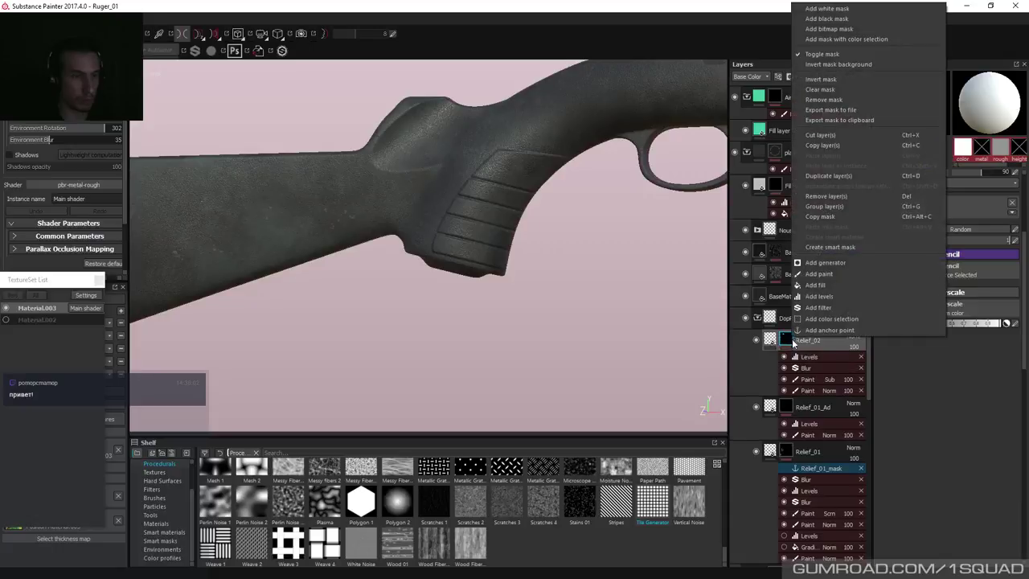
{"action": "left_click", "coordinate": [836, 330]}
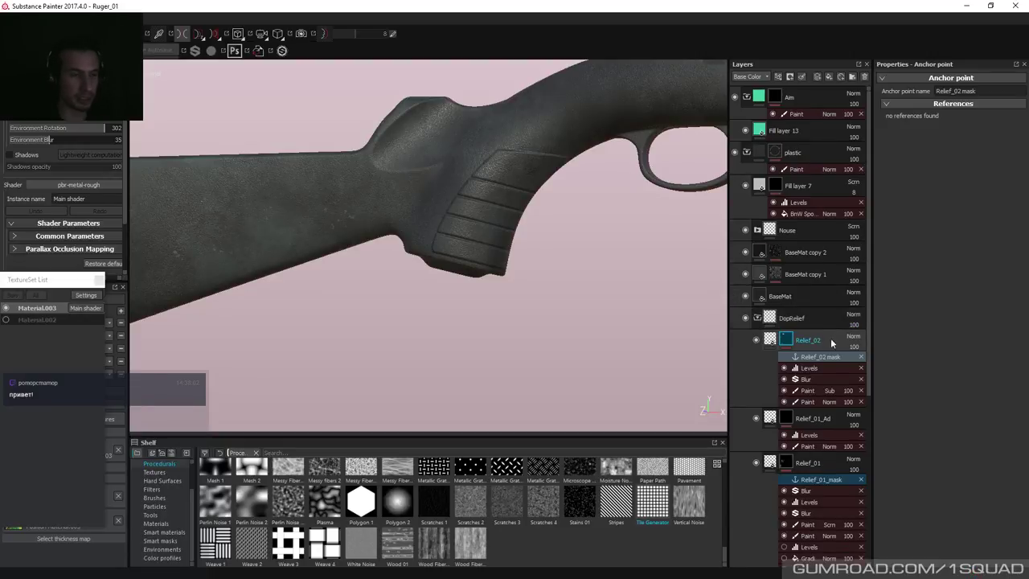
Collapse DopRelief, expand the Nouse folder and view the NoiseBase mask.
{"action": "left_click", "coordinate": [780, 276]}
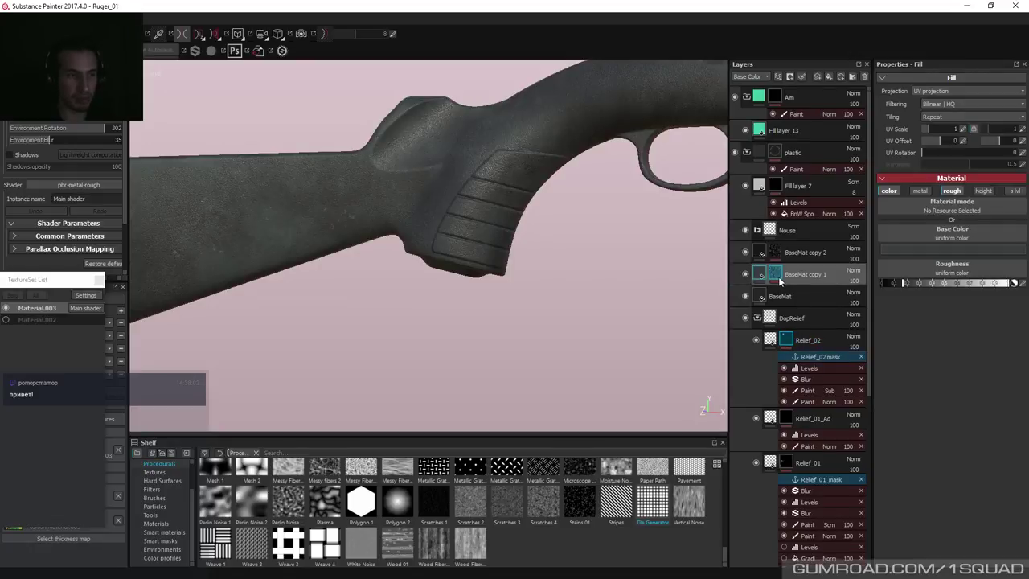
{"action": "left_click", "coordinate": [757, 318]}
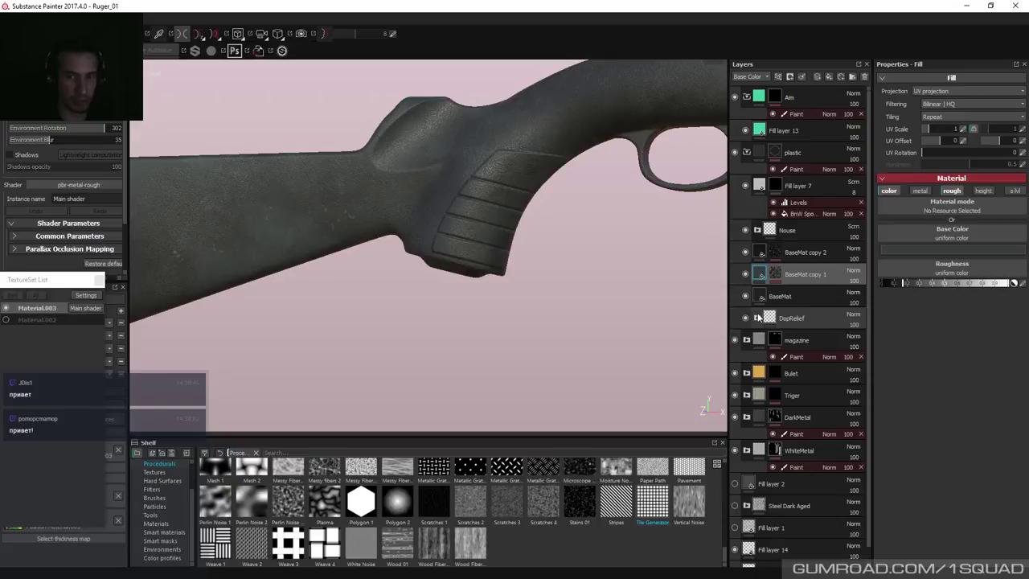
{"action": "mouse_move", "coordinate": [763, 315]}
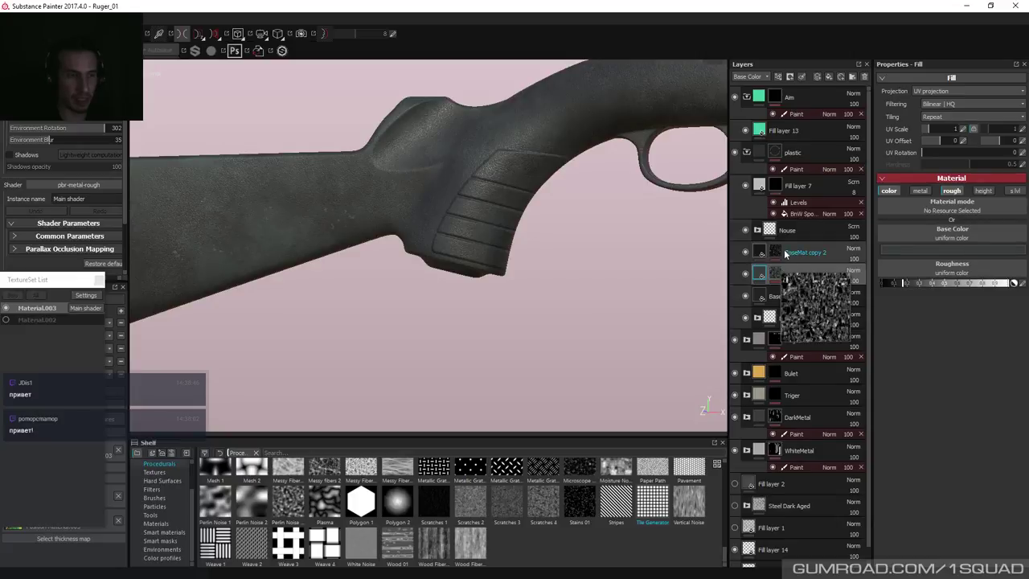
{"action": "left_click", "coordinate": [757, 230]}
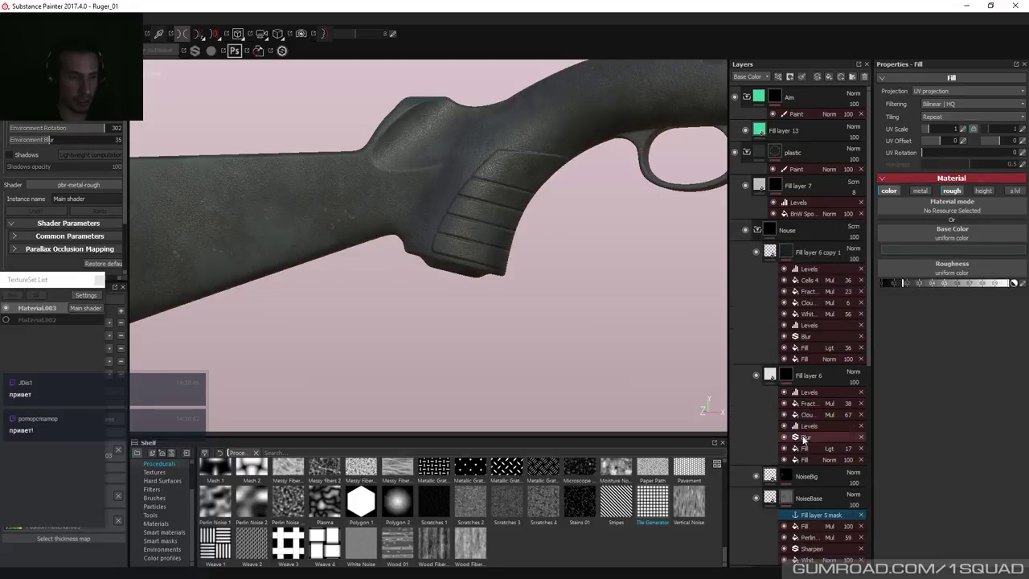
{"action": "scroll", "coordinate": [787, 382], "scroll_direction": "down", "scroll_amount": 3}
{"action": "left_click", "coordinate": [788, 370], "text": "alt"}
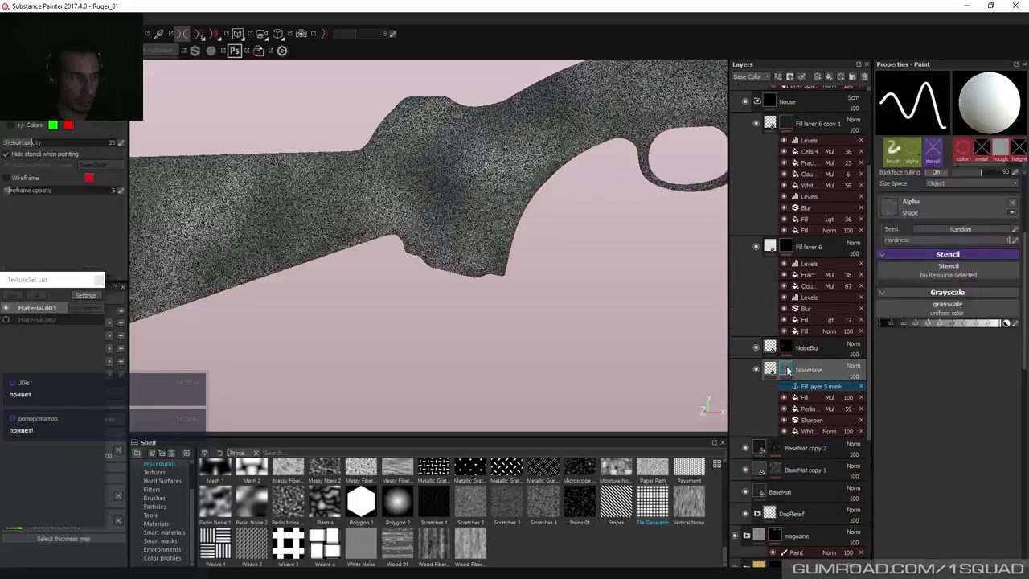
Add a Fill to NoiseBase's mask sourced from the Relief_02 mask anchor, alpha Default background color.
{"action": "right_click", "coordinate": [788, 370]}
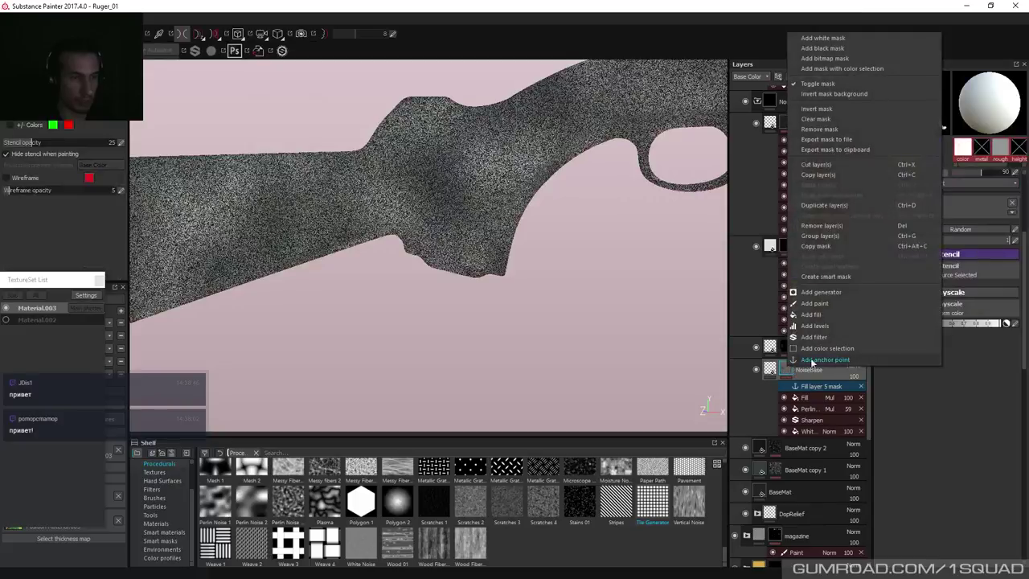
{"action": "left_click", "coordinate": [825, 313]}
{"action": "left_click", "coordinate": [954, 193]}
{"action": "left_click", "coordinate": [932, 204]}
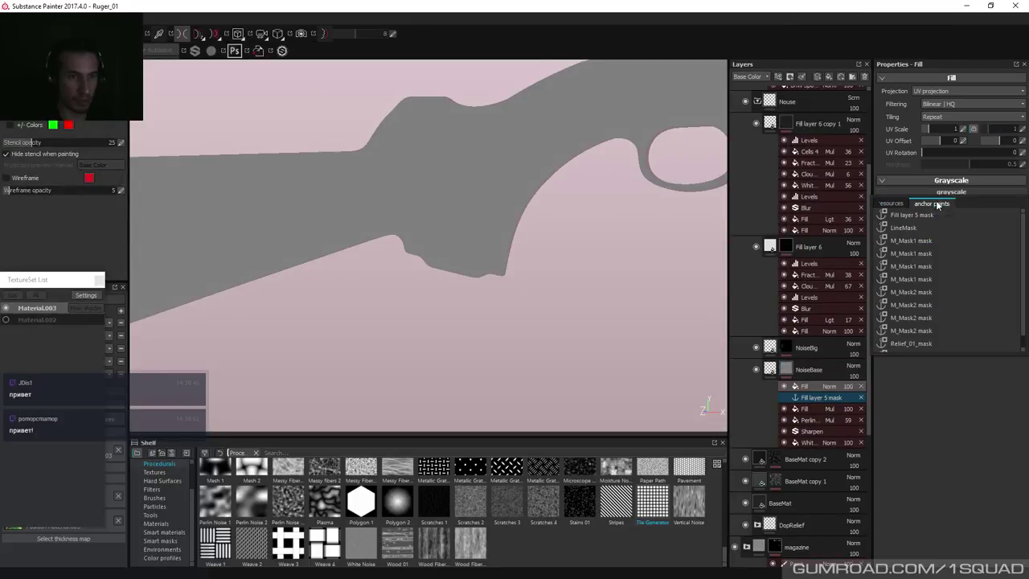
{"action": "scroll", "coordinate": [932, 273], "scroll_direction": "down", "scroll_amount": 1}
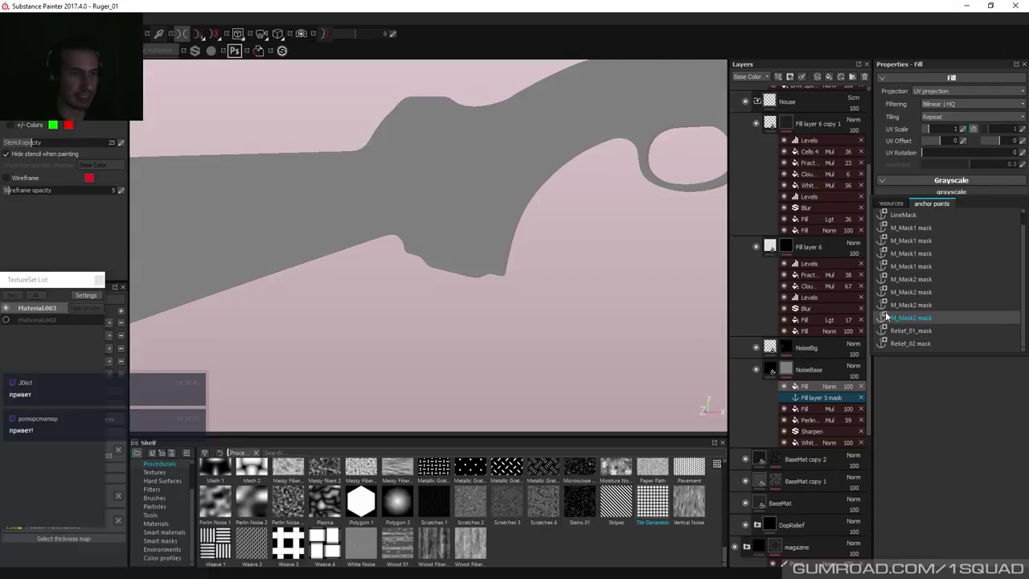
{"action": "left_click", "coordinate": [919, 344]}
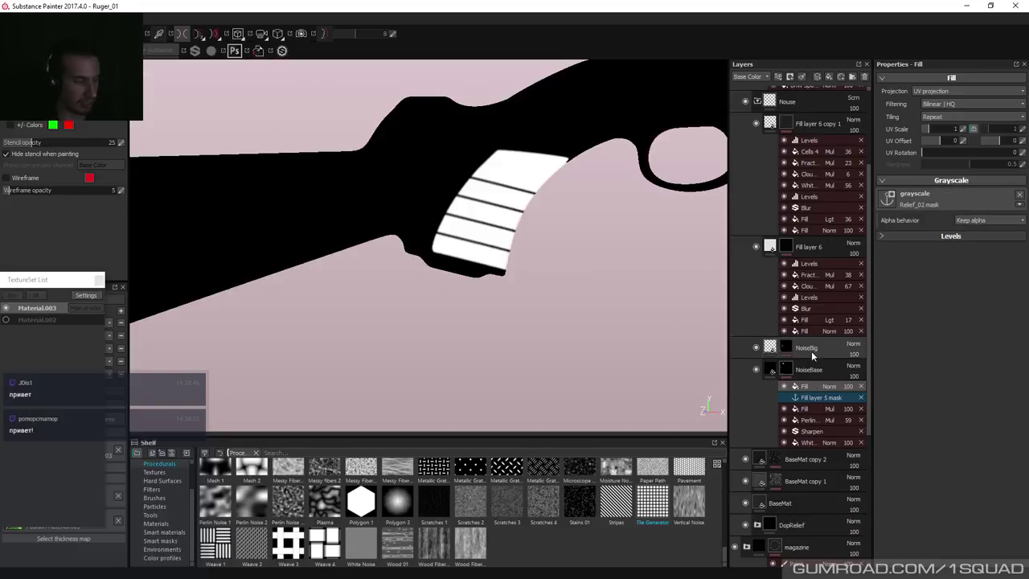
{"action": "key", "text": "m"}
{"action": "left_click", "coordinate": [977, 221]}
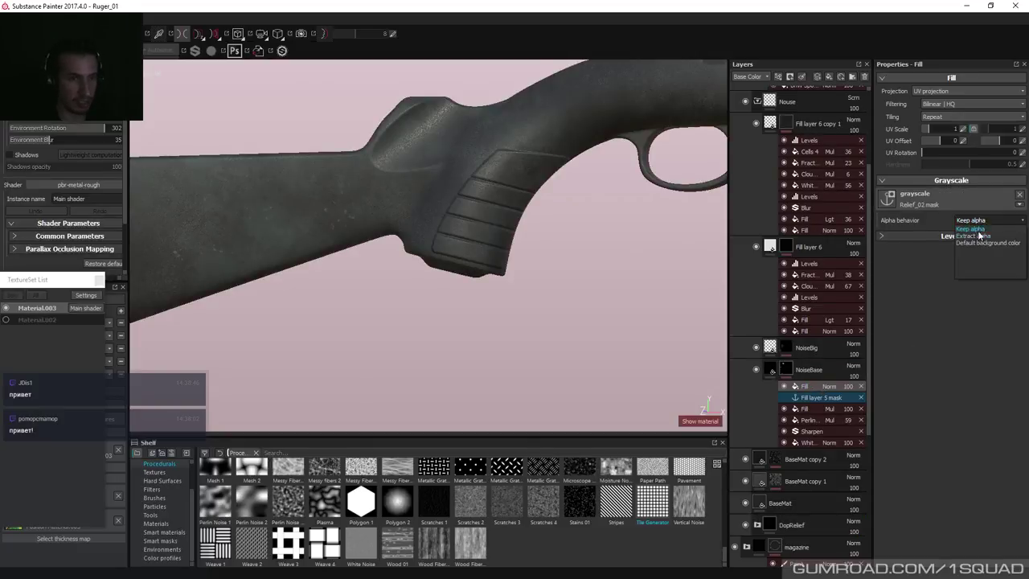
{"action": "left_click", "coordinate": [975, 241]}
{"action": "left_click_drag", "start_coordinate": [461, 294], "coordinate": [482, 248], "text": "alt"}
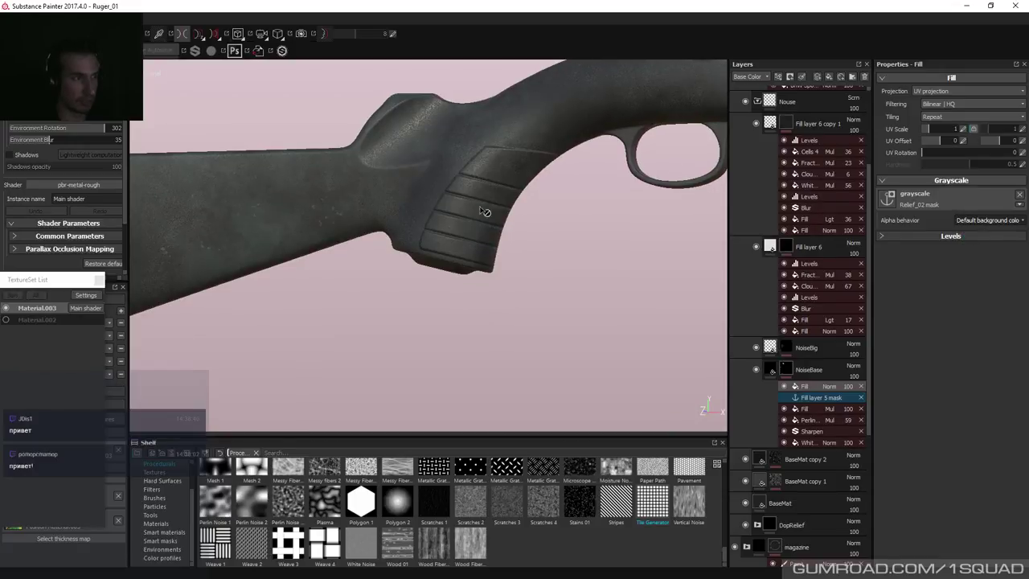
{"action": "right_click_drag", "start_coordinate": [485, 214], "coordinate": [486, 234], "text": "alt"}
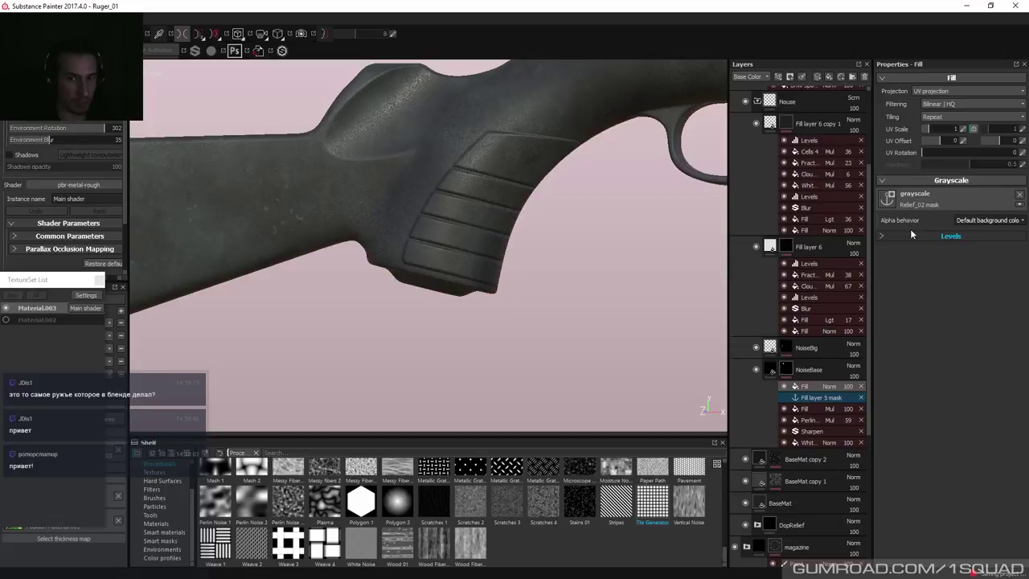
Set the relief fill to Multiply, lower its midtone level to 0.173, and reorder Fill layer 5 above it.
{"action": "left_click", "coordinate": [911, 234]}
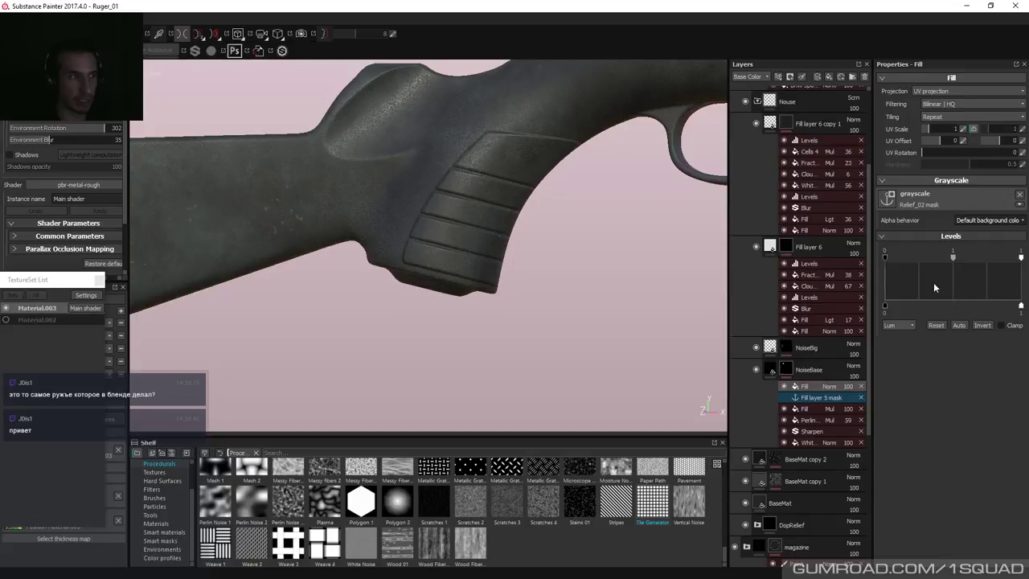
{"action": "left_click_drag", "start_coordinate": [562, 322], "coordinate": [578, 265], "text": "alt"}
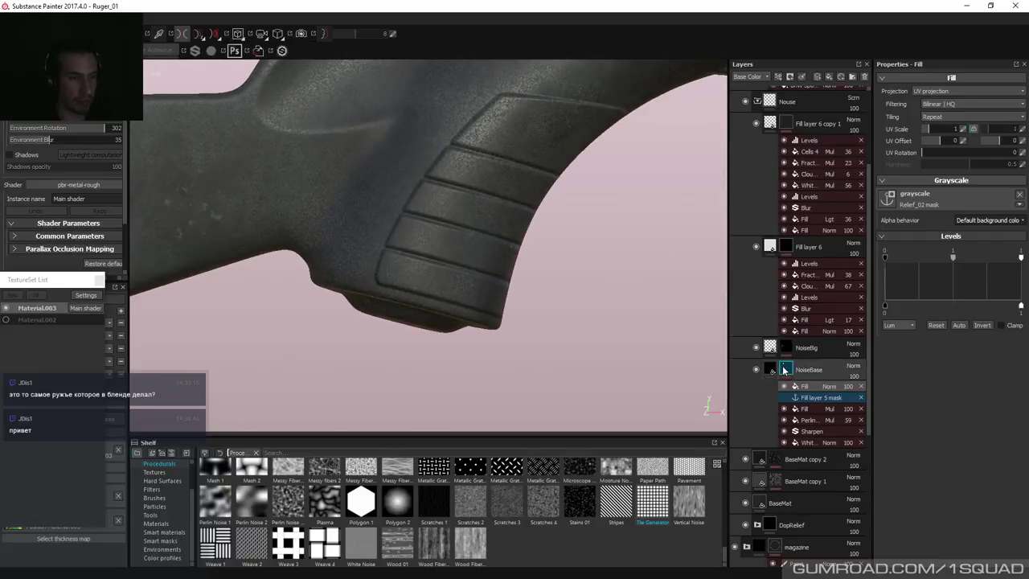
{"action": "left_click", "coordinate": [784, 370], "text": "alt"}
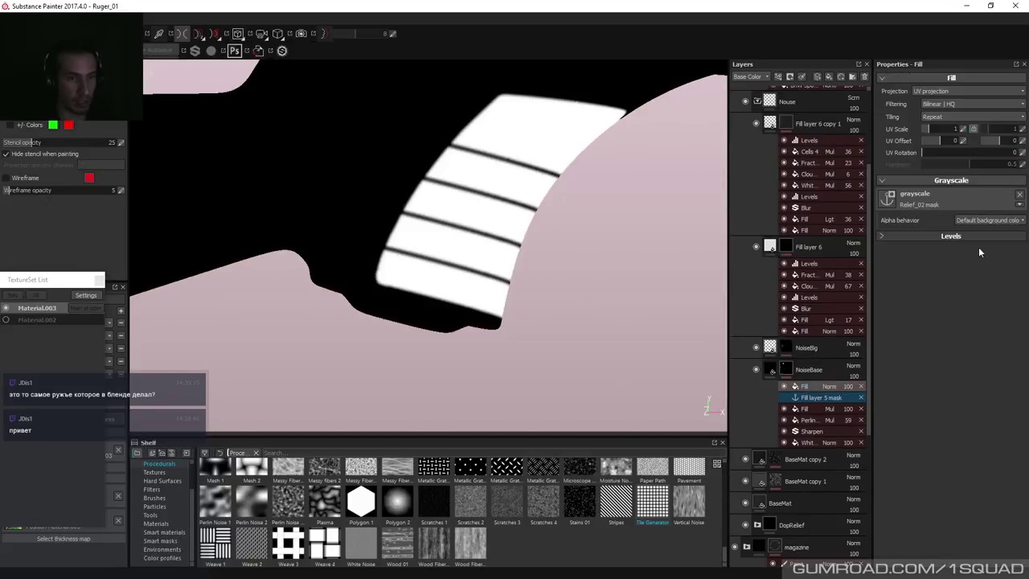
{"action": "left_click", "coordinate": [969, 236]}
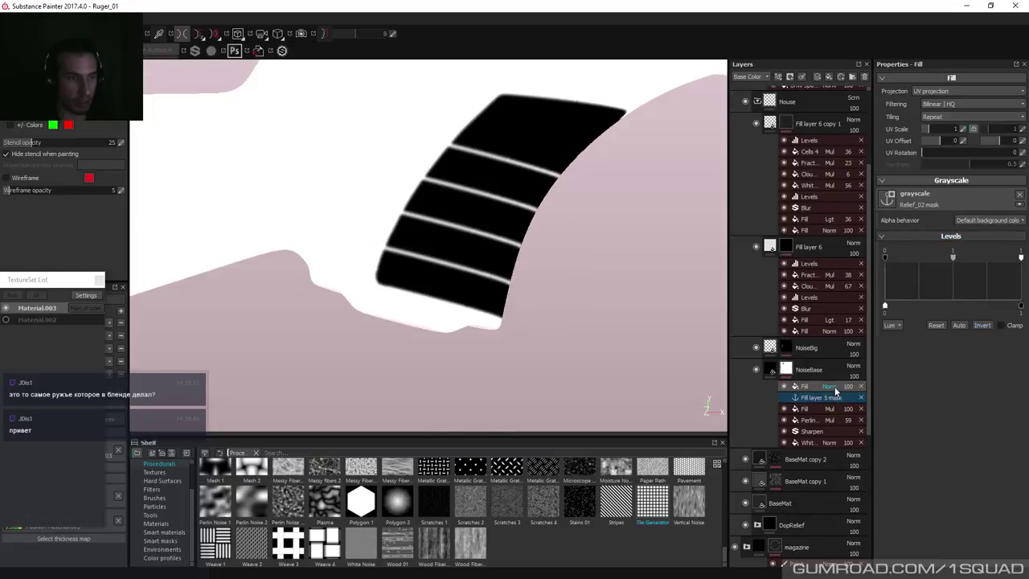
{"action": "left_click", "coordinate": [824, 385]}
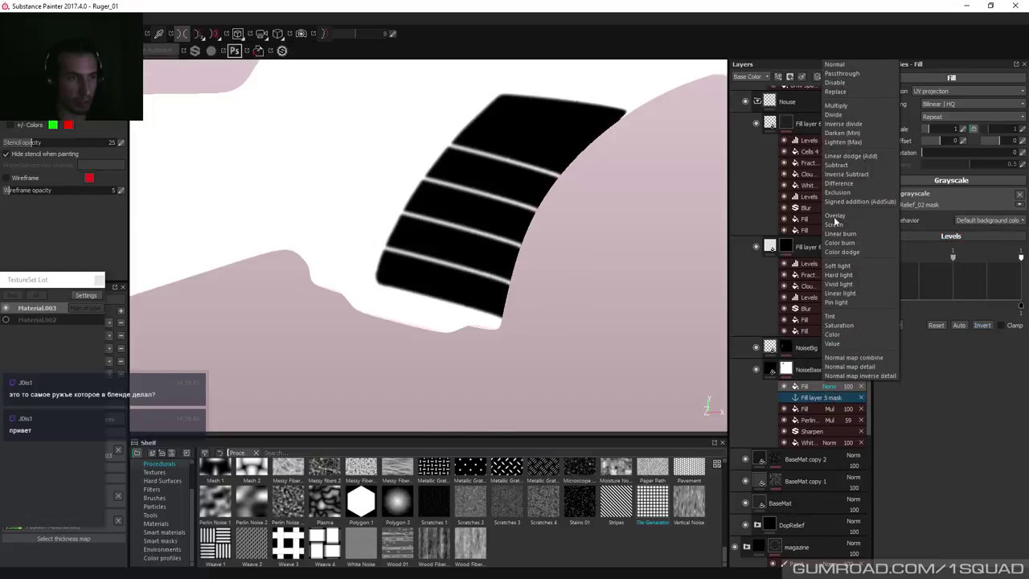
{"action": "left_click", "coordinate": [838, 105]}
{"action": "key", "text": "m"}
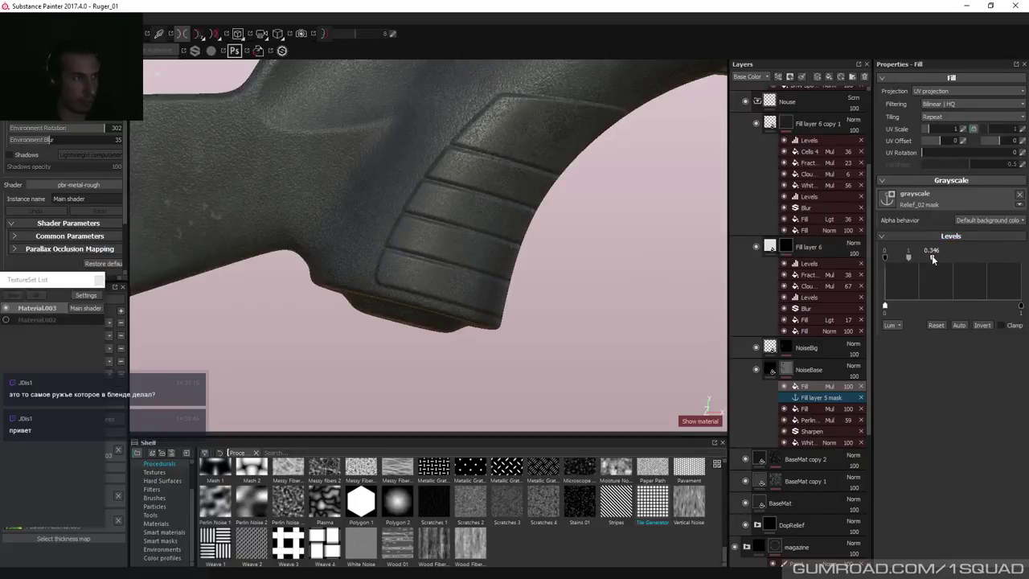
{"action": "left_click_drag", "start_coordinate": [932, 259], "coordinate": [901, 258]}
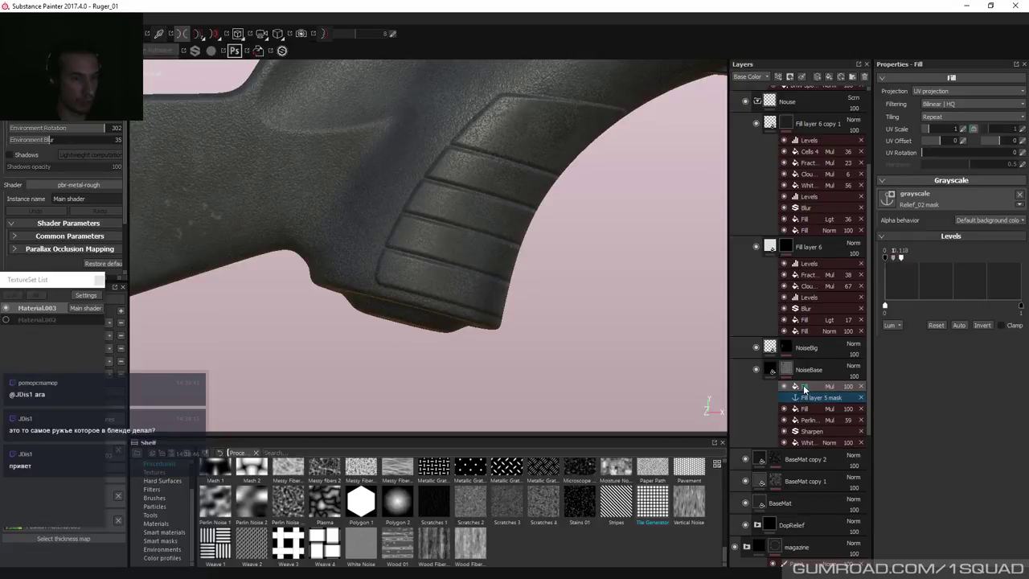
{"action": "left_click_drag", "start_coordinate": [804, 391], "coordinate": [803, 389]}
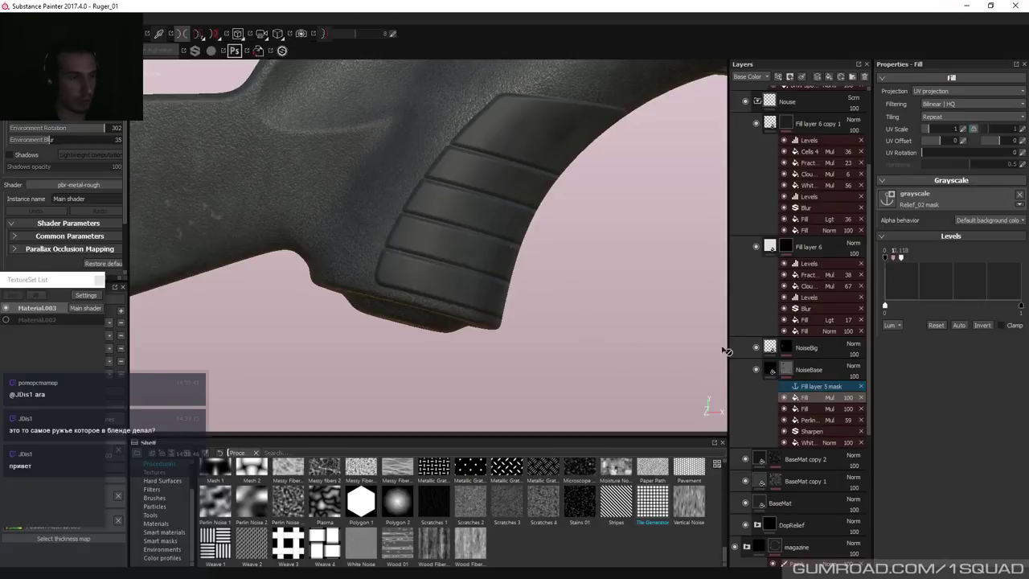
Add a Fill effect to NoiseBig's mask, placed below the NoiseBigmask anchor.
{"action": "left_click", "coordinate": [789, 250]}
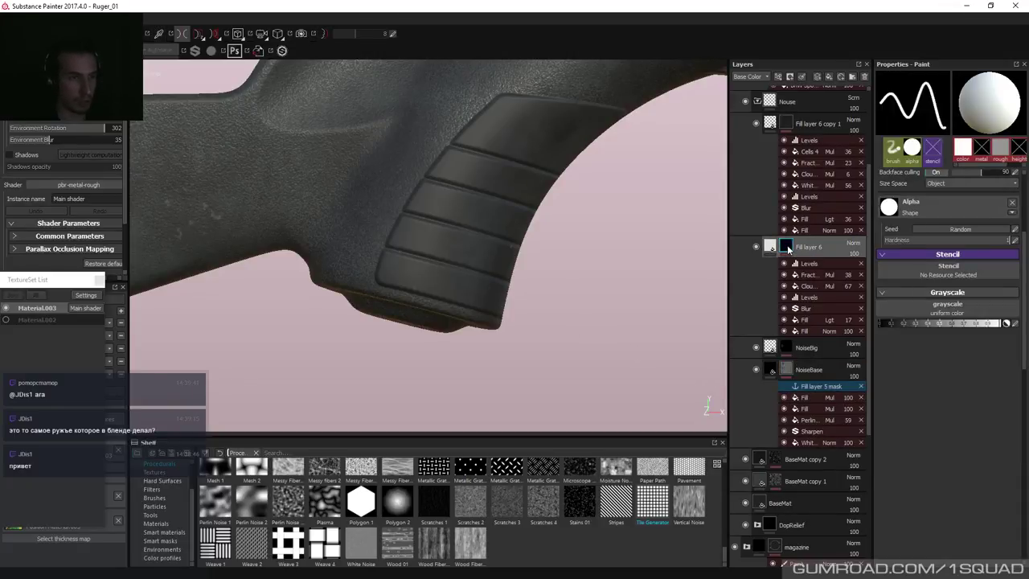
{"action": "left_click", "coordinate": [784, 348]}
{"action": "mouse_move", "coordinate": [783, 348]}
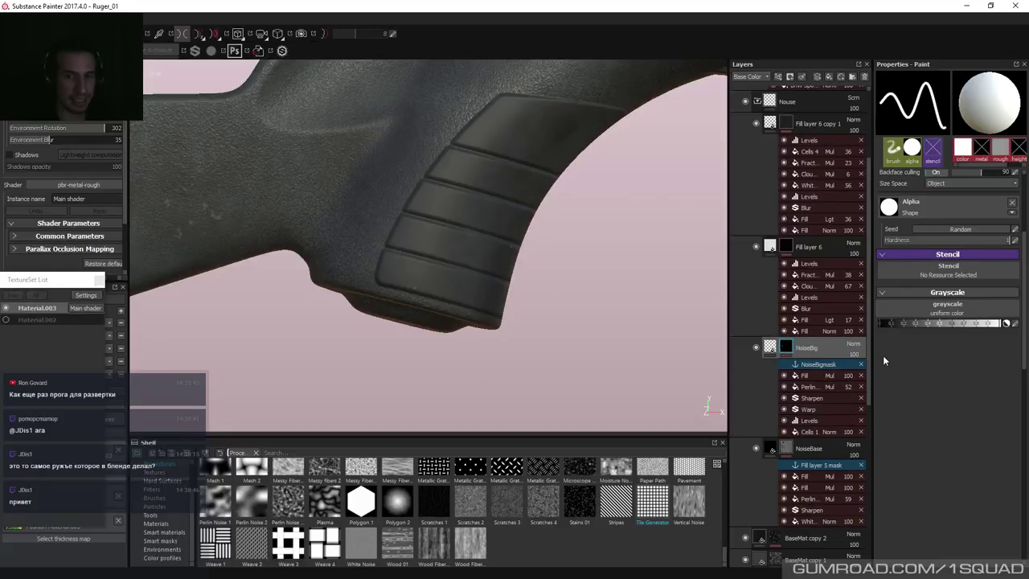
{"action": "left_click", "coordinate": [786, 347], "text": "alt"}
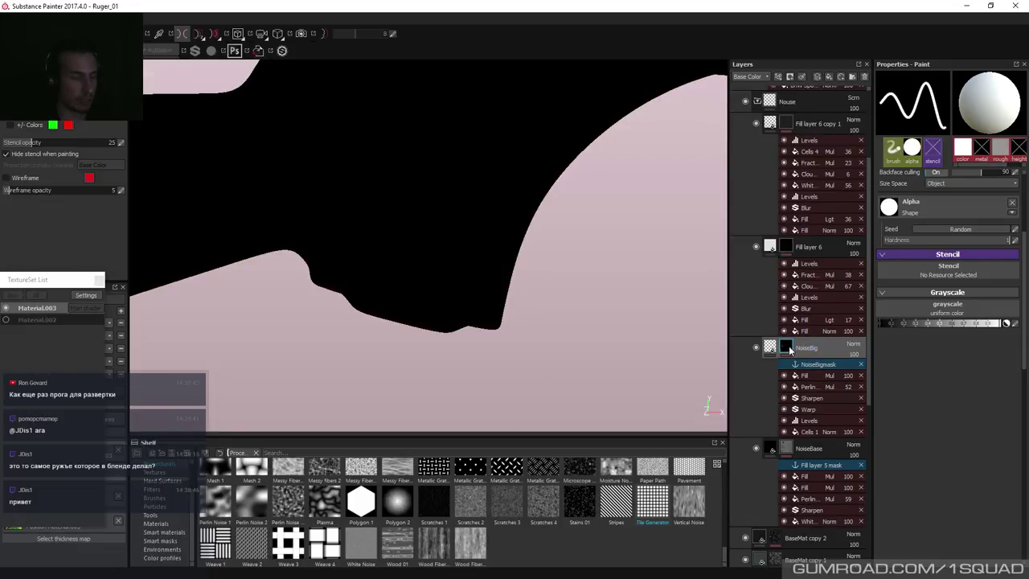
{"action": "mouse_move", "coordinate": [788, 347]}
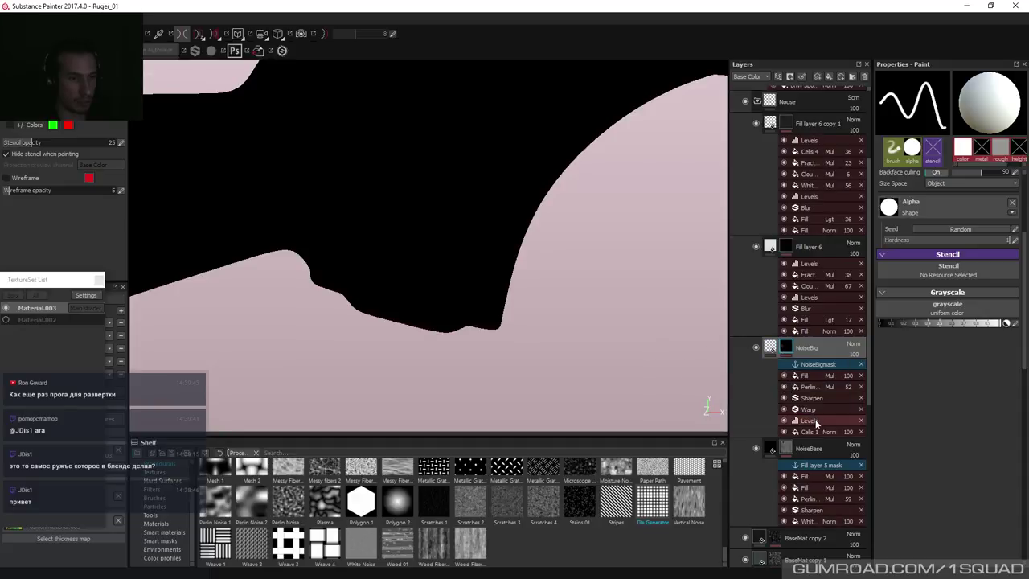
{"action": "right_click", "coordinate": [789, 348]}
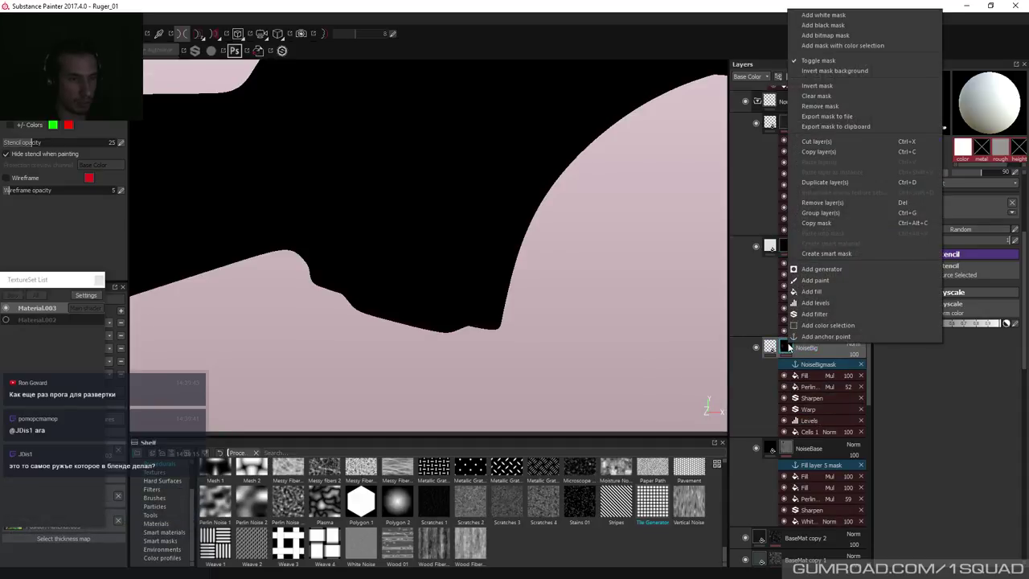
{"action": "left_click", "coordinate": [817, 292]}
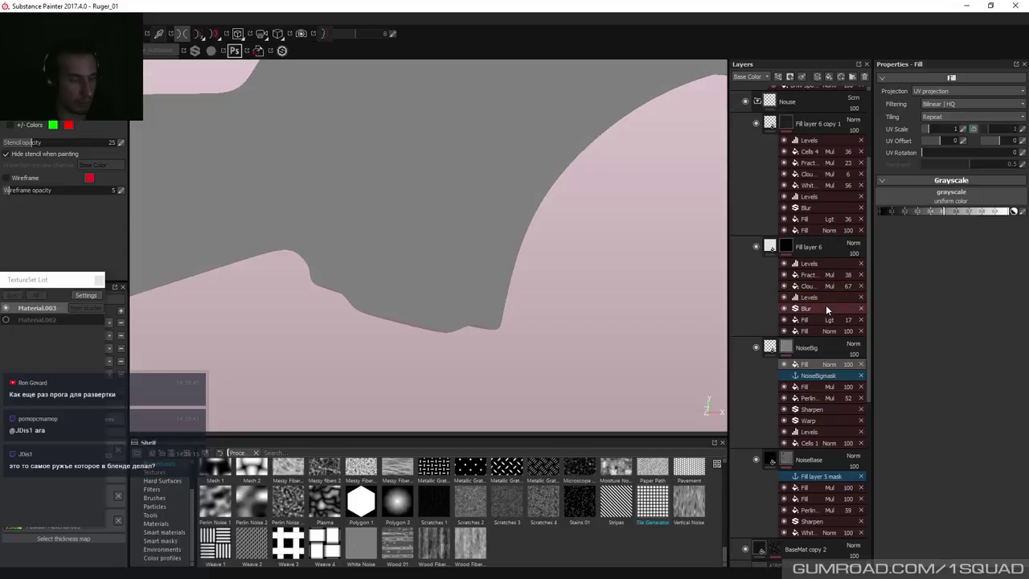
{"action": "left_click_drag", "start_coordinate": [822, 364], "coordinate": [823, 378]}
Source the new fill from the Relief_02 mask anchor, Default background color alpha, Multiply blend.
{"action": "left_click", "coordinate": [932, 199]}
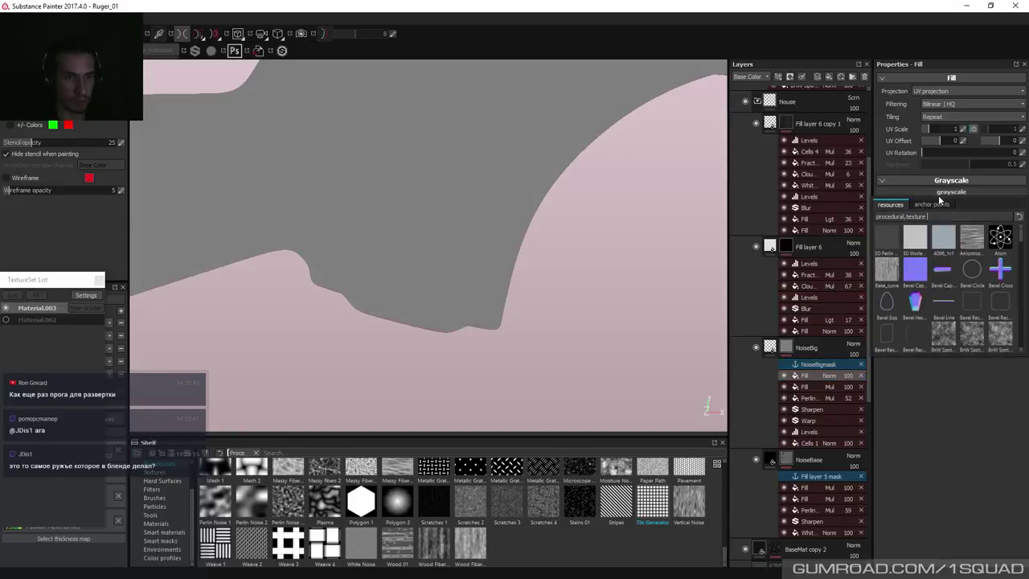
{"action": "left_click", "coordinate": [932, 204]}
{"action": "scroll", "coordinate": [925, 330], "scroll_direction": "down", "scroll_amount": 1}
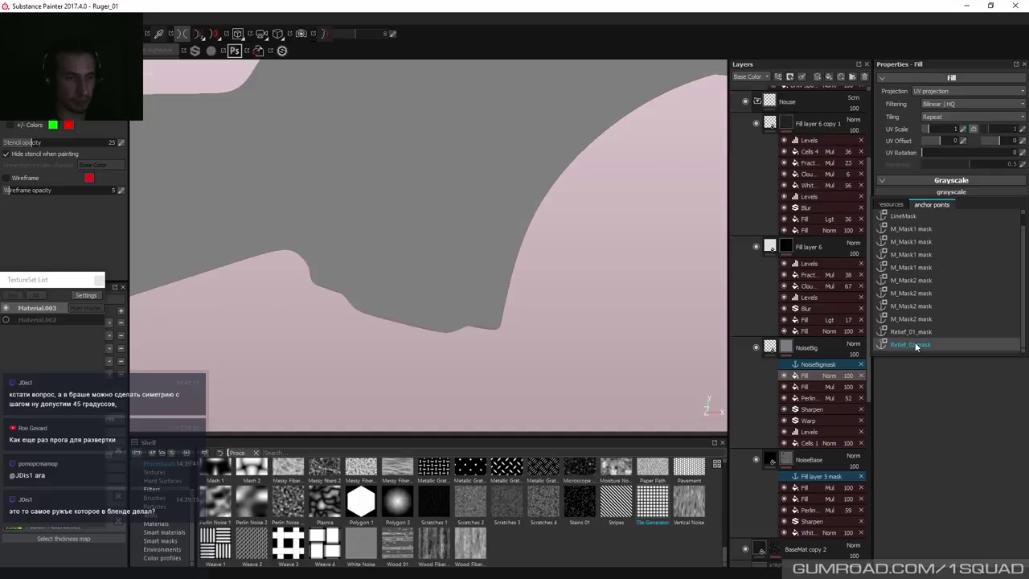
{"action": "left_click", "coordinate": [915, 343]}
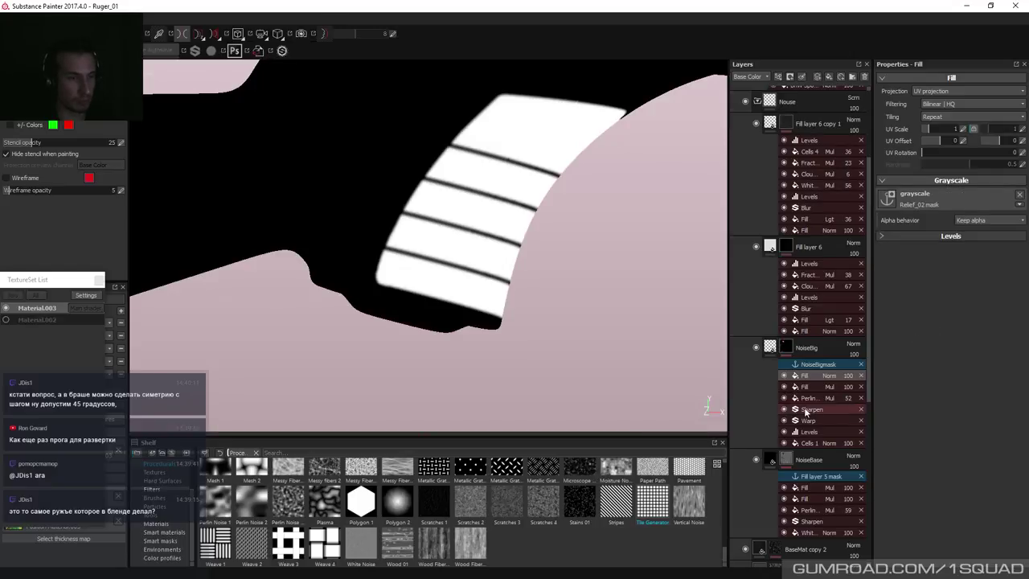
{"action": "left_click", "coordinate": [970, 220]}
{"action": "left_click", "coordinate": [974, 241]}
{"action": "left_click", "coordinate": [952, 237]}
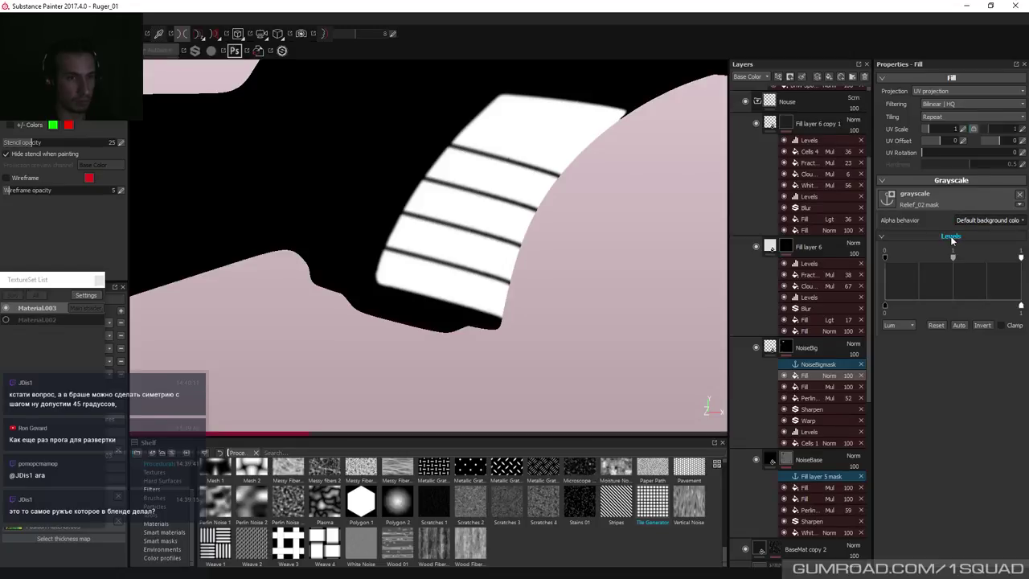
{"action": "left_click", "coordinate": [828, 375]}
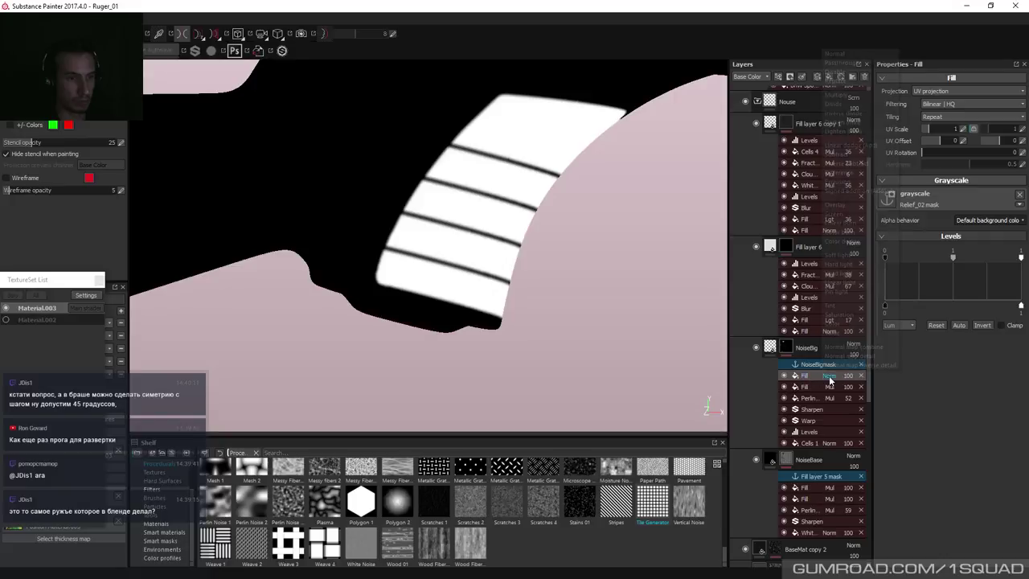
{"action": "left_click", "coordinate": [839, 95]}
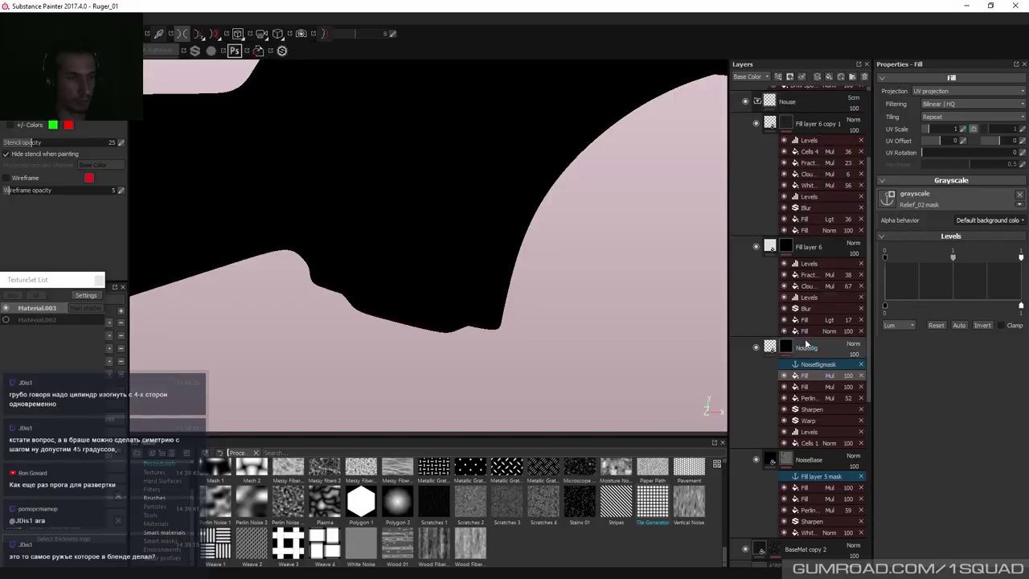
Toggle the two mask fills' visibility to compare their effect along the rifle.
{"action": "left_click", "coordinate": [784, 376]}
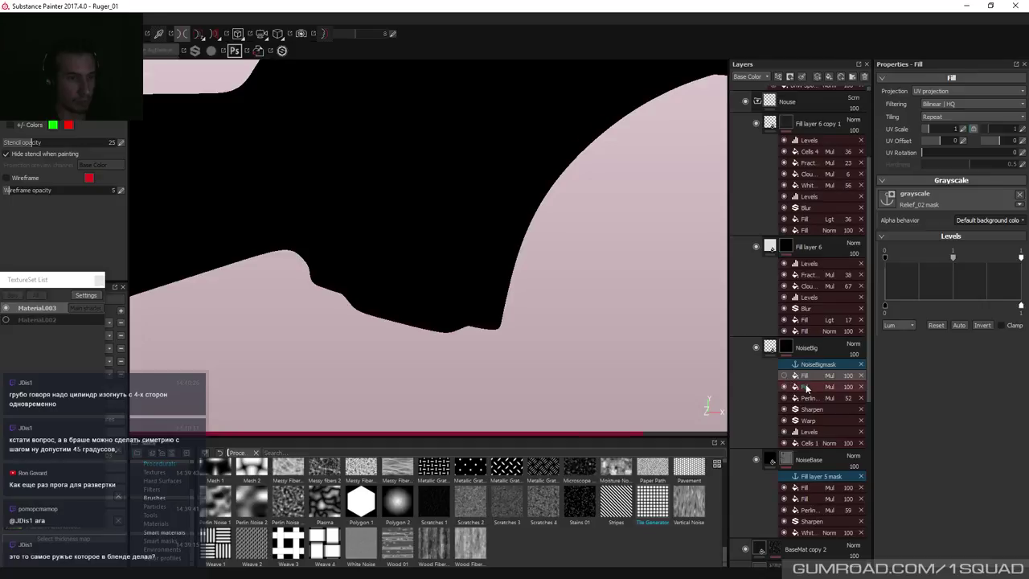
{"action": "scroll", "coordinate": [487, 190], "scroll_direction": "down", "scroll_amount": 4}
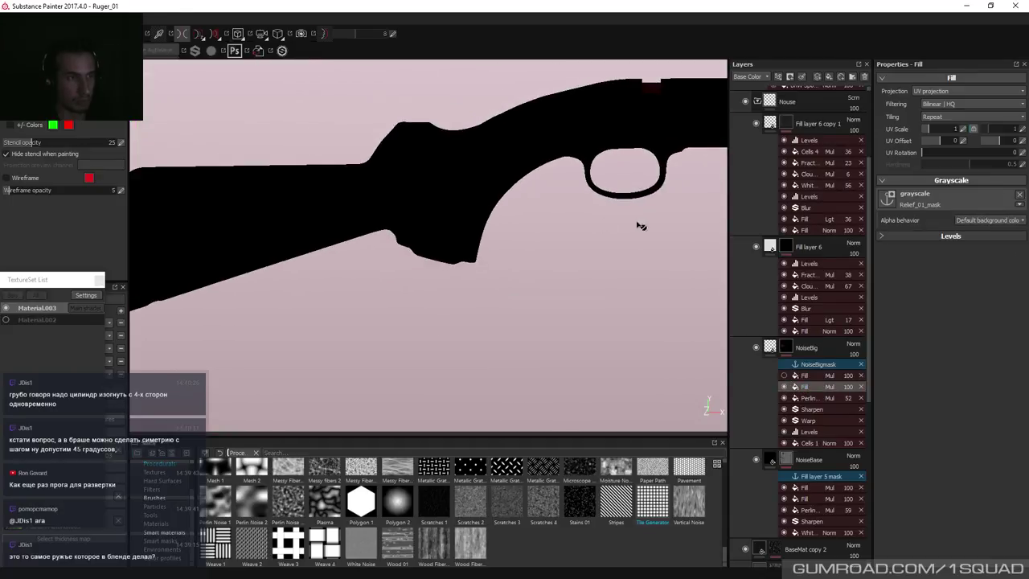
{"action": "middle_click_drag", "start_coordinate": [638, 225], "coordinate": [578, 252], "text": "alt"}
{"action": "scroll", "coordinate": [551, 305], "scroll_direction": "up", "scroll_amount": 3}
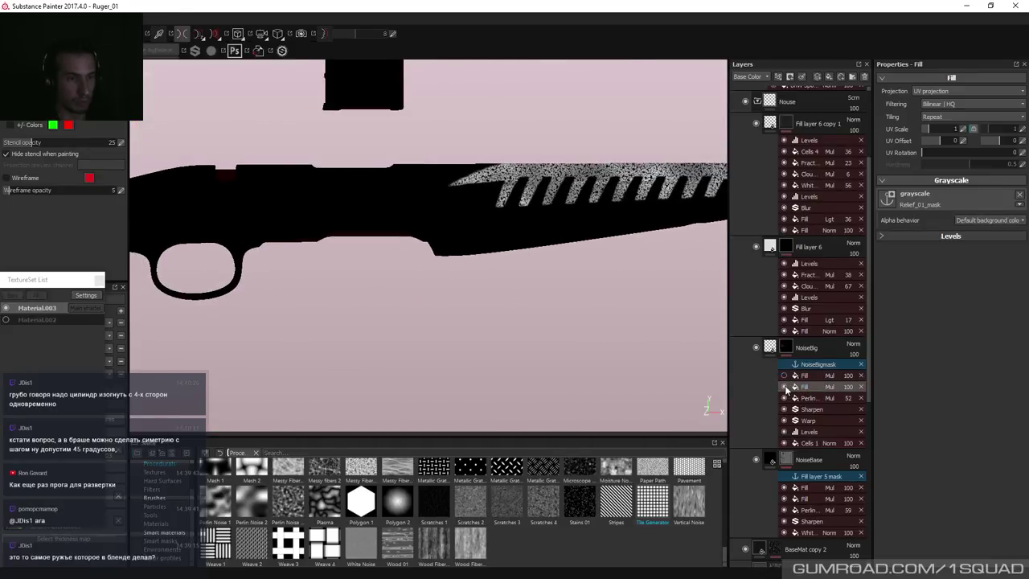
{"action": "left_click", "coordinate": [784, 387]}
{"action": "left_click", "coordinate": [785, 388]}
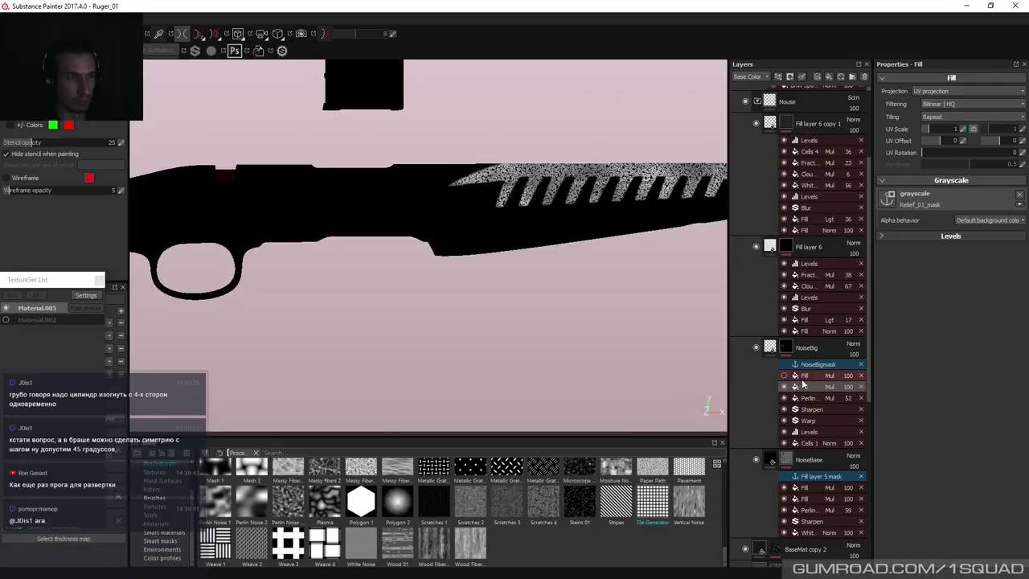
Hide the Relief_02 fill and move the Relief_01 fill below Levels.
{"action": "left_click", "coordinate": [804, 377]}
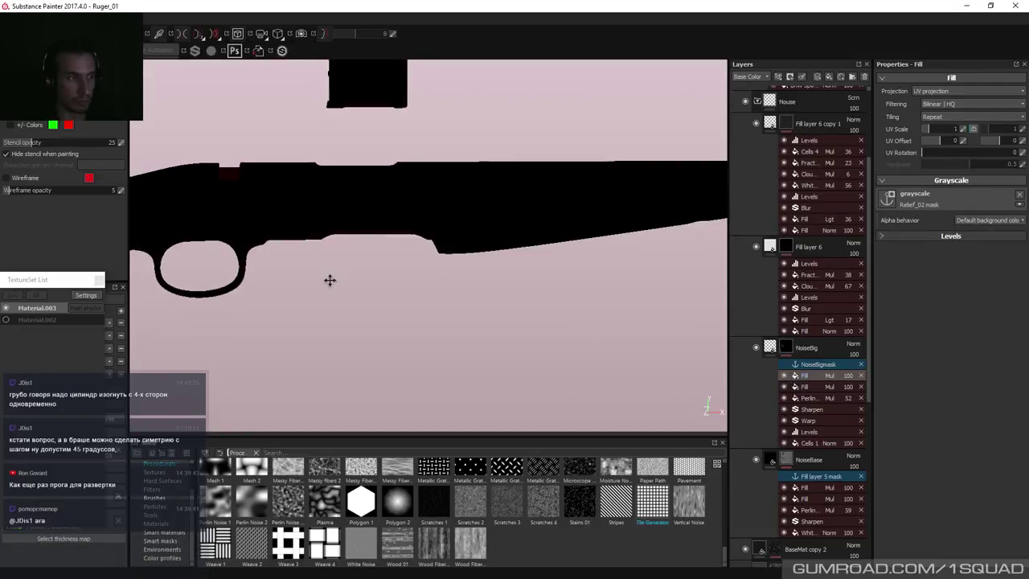
{"action": "middle_click_drag", "start_coordinate": [329, 280], "coordinate": [597, 257]}
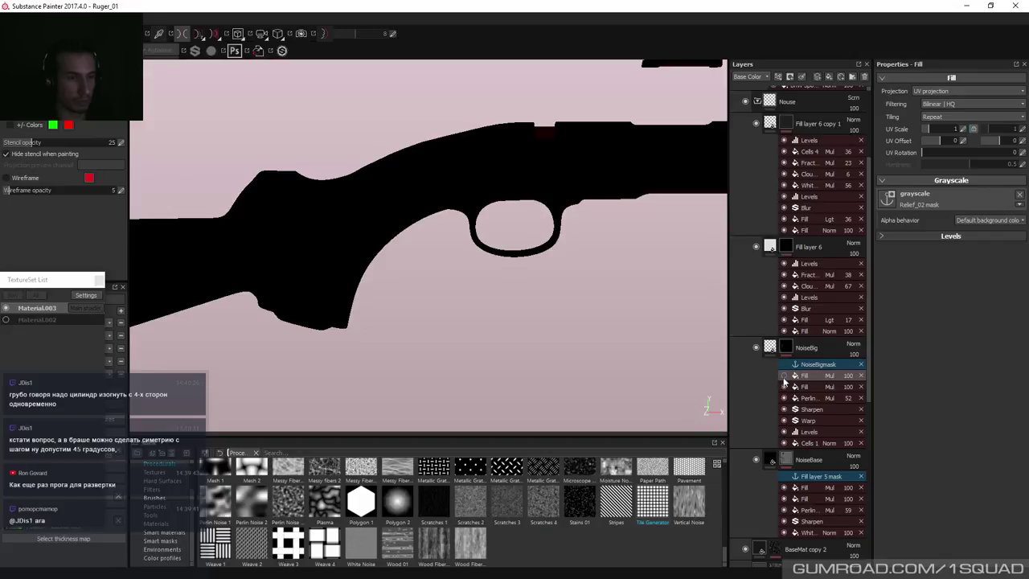
{"action": "left_click", "coordinate": [830, 376]}
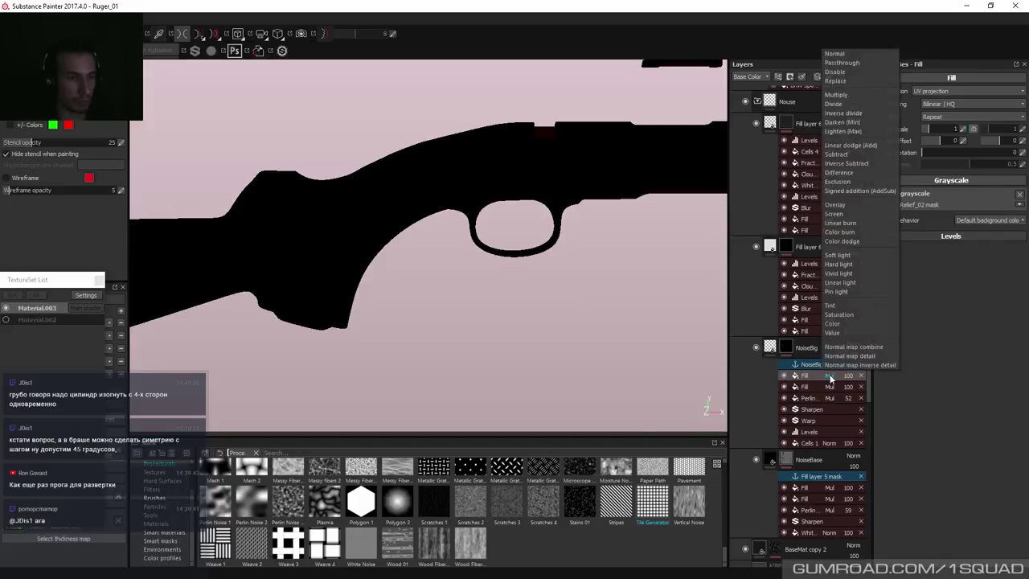
{"action": "left_click", "coordinate": [807, 378]}
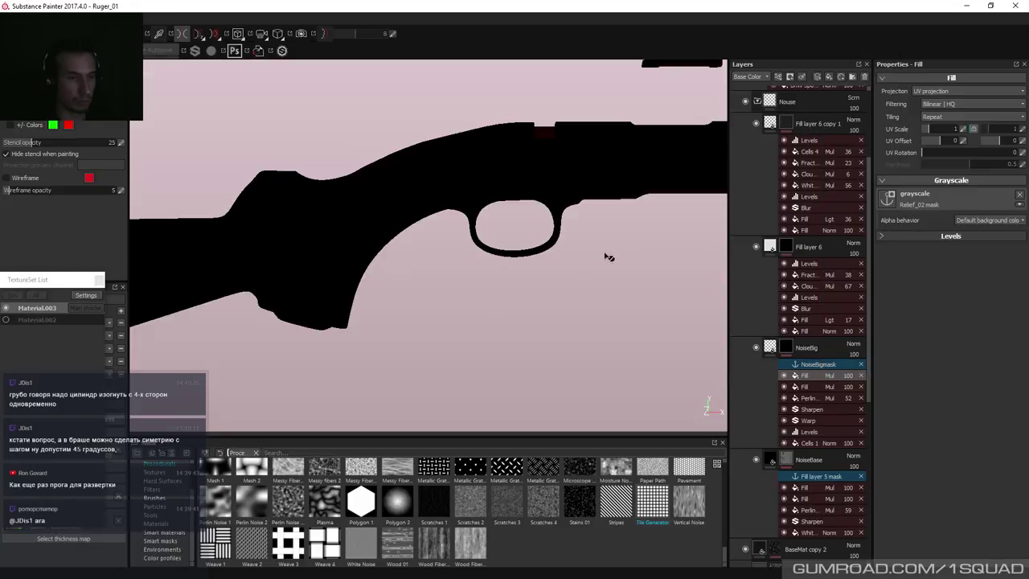
{"action": "middle_click_drag", "start_coordinate": [609, 256], "coordinate": [539, 305]}
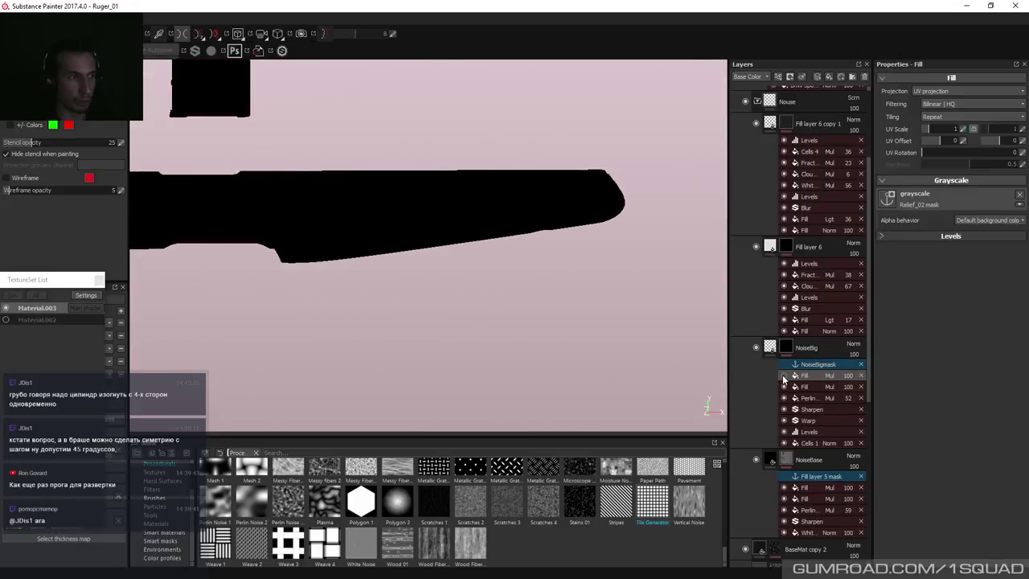
{"action": "left_click", "coordinate": [783, 376]}
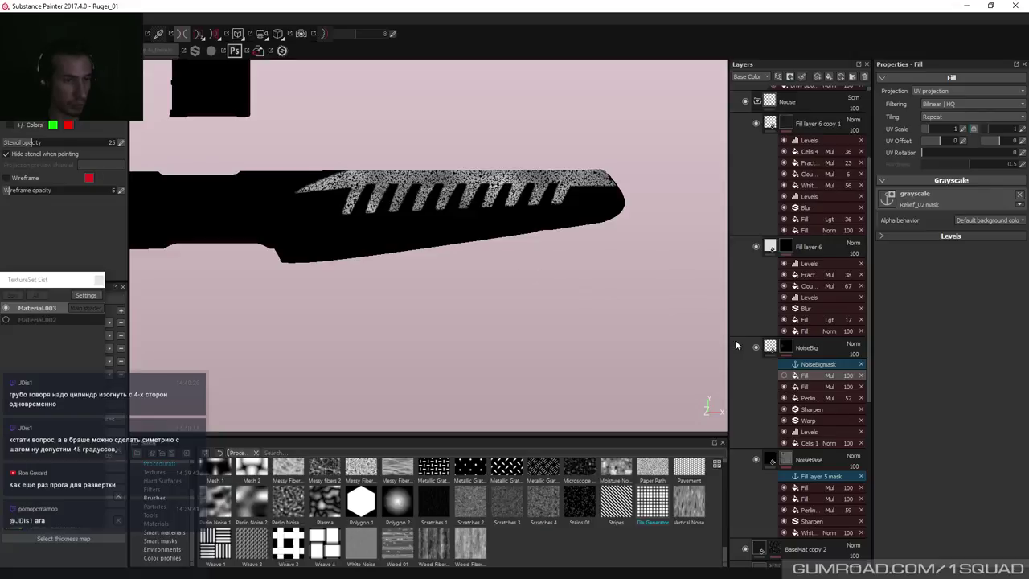
{"action": "left_click_drag", "start_coordinate": [807, 387], "coordinate": [807, 428]}
Set Cells 1 to Multiply, hide Sharpen and Warp, and set the bottom fill to Normal.
{"action": "left_click", "coordinate": [828, 432]}
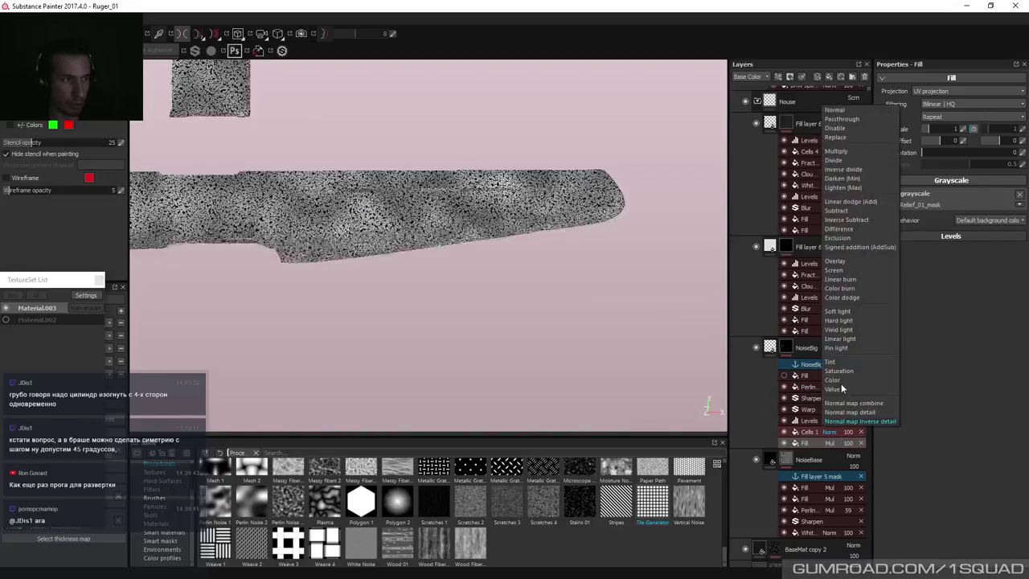
{"action": "left_click", "coordinate": [836, 151]}
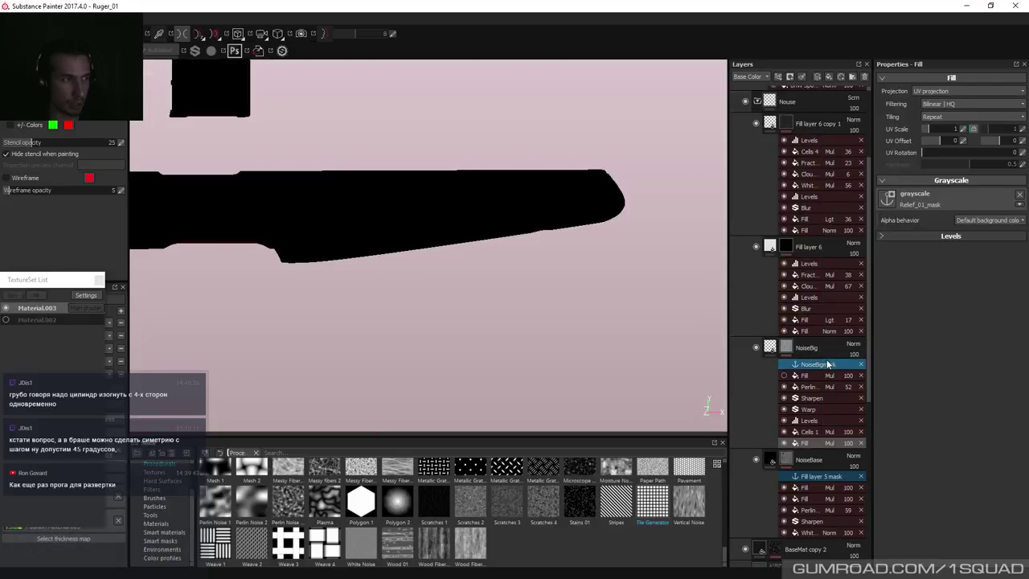
{"action": "left_click", "coordinate": [784, 398]}
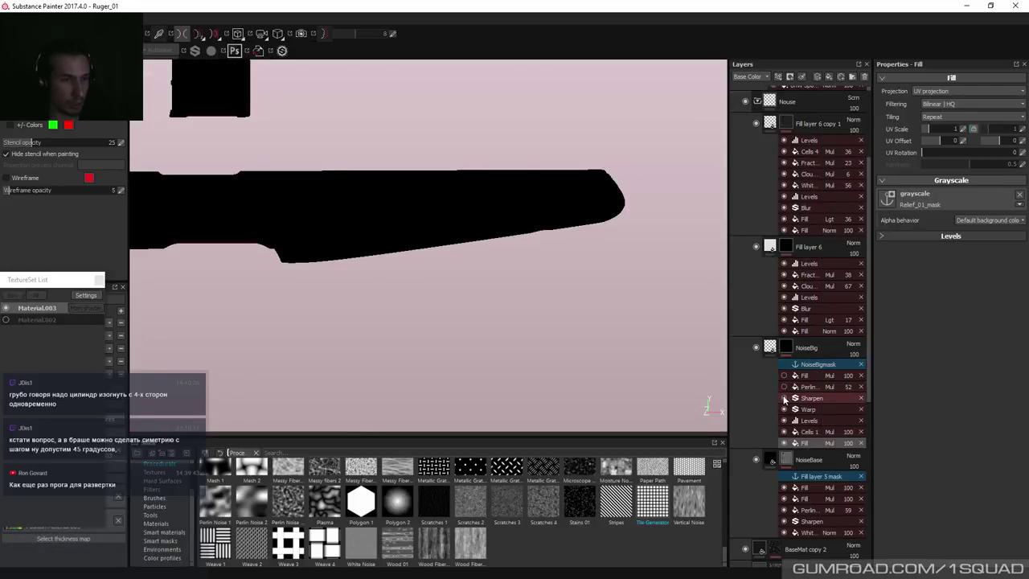
{"action": "left_click", "coordinate": [784, 409]}
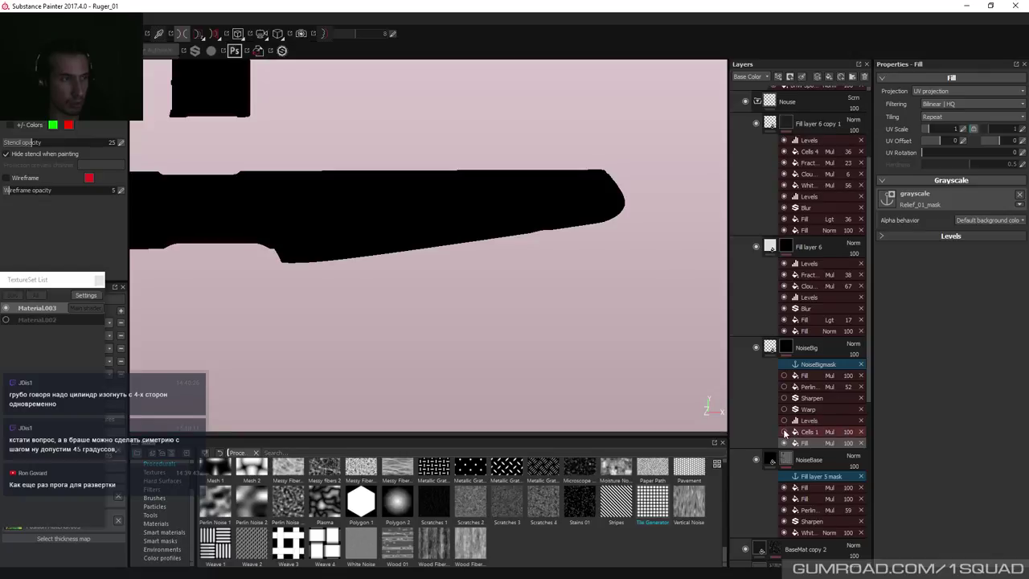
{"action": "left_click", "coordinate": [829, 443]}
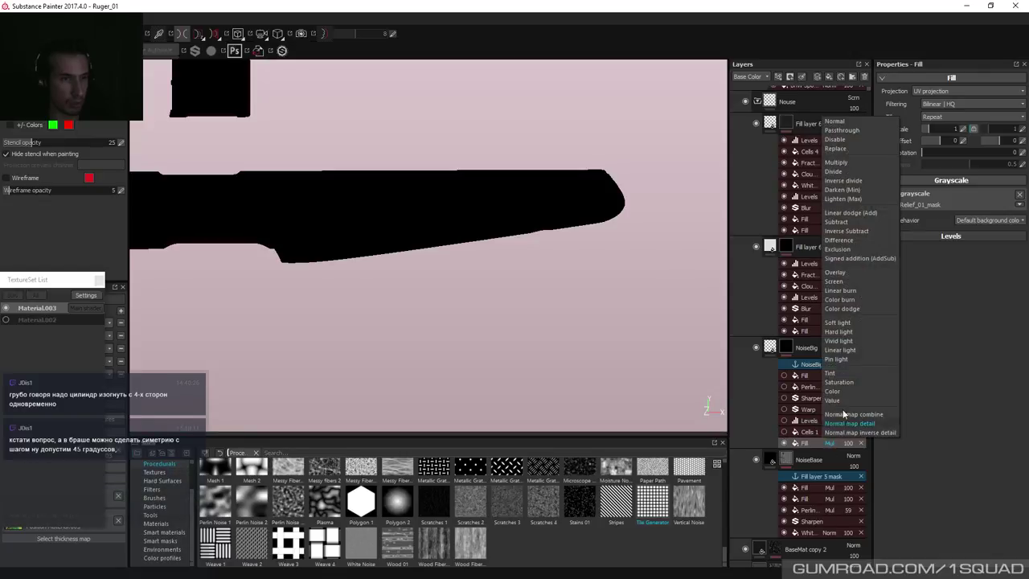
{"action": "left_click", "coordinate": [836, 121]}
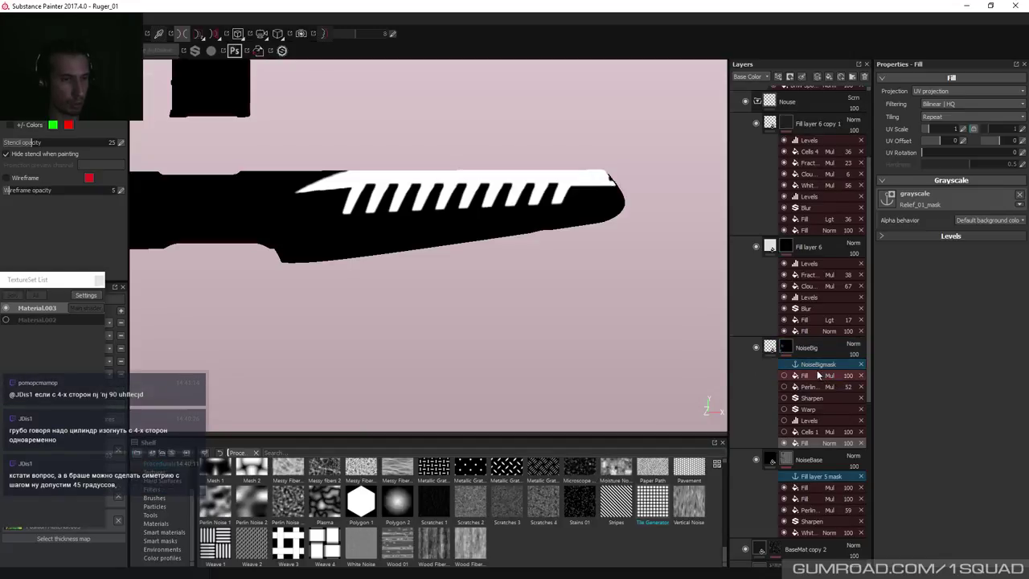
Move the relief fill below Cells 1 with Lighten (Max) blending and show it on the grip.
{"action": "left_click_drag", "start_coordinate": [817, 375], "coordinate": [842, 433]}
{"action": "left_click", "coordinate": [830, 431]}
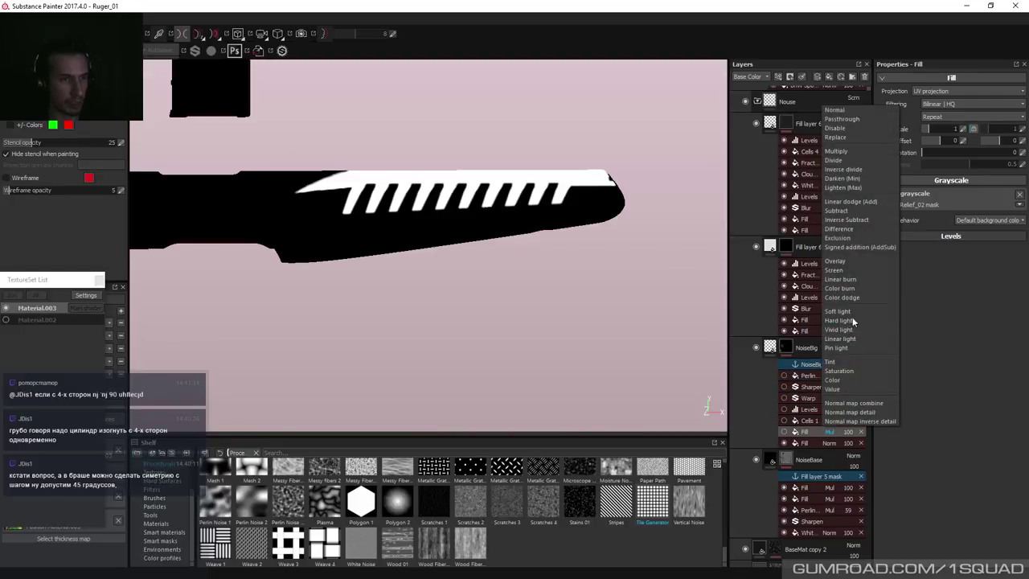
{"action": "left_click", "coordinate": [851, 190]}
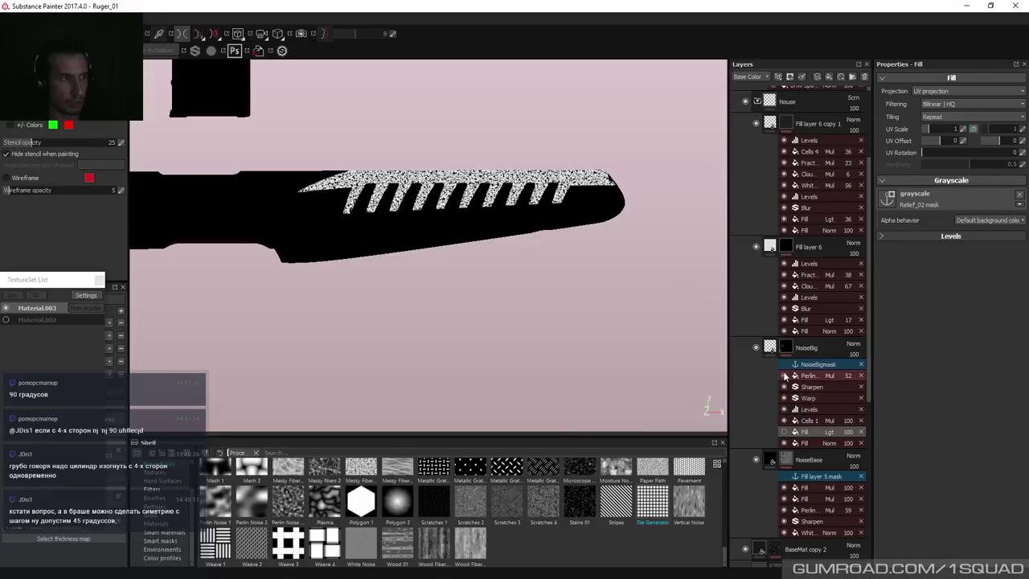
{"action": "middle_click_drag", "start_coordinate": [266, 269], "coordinate": [416, 274]}
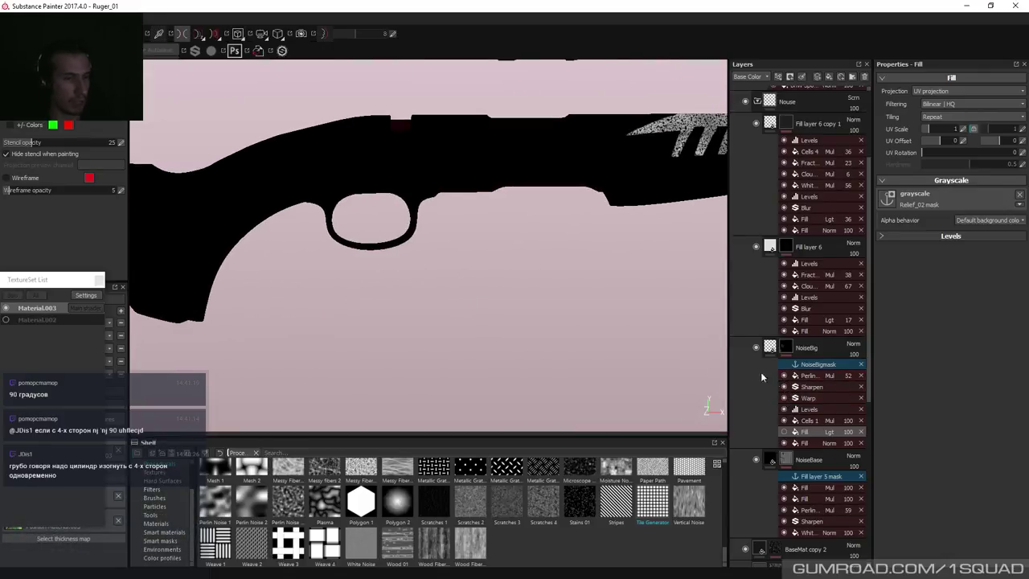
{"action": "left_click", "coordinate": [785, 432]}
{"action": "middle_click_drag", "start_coordinate": [346, 285], "coordinate": [459, 287]}
Raise the relief fill's Levels black point to 0.252 in material view.
{"action": "key", "text": "m"}
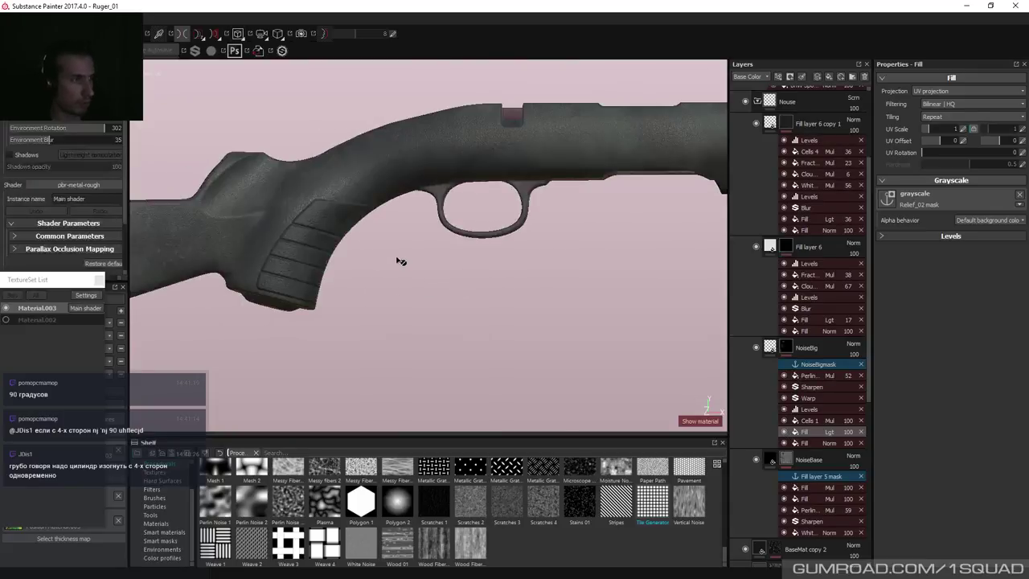
{"action": "scroll", "coordinate": [400, 261], "scroll_direction": "up", "scroll_amount": 5}
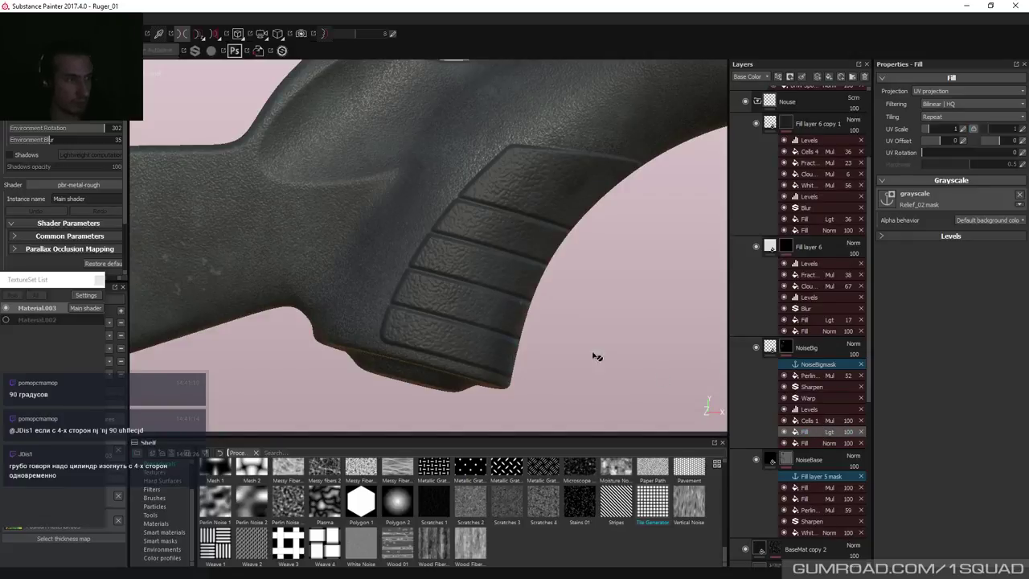
{"action": "mouse_move", "coordinate": [595, 356]}
{"action": "left_mouse_down", "text": "alt"}
{"action": "mouse_move", "coordinate": [609, 291]}
{"action": "mouse_move", "coordinate": [519, 313]}
{"action": "mouse_move", "coordinate": [533, 299]}
{"action": "mouse_move", "coordinate": [606, 345]}
{"action": "left_mouse_up", "text": "alt"}
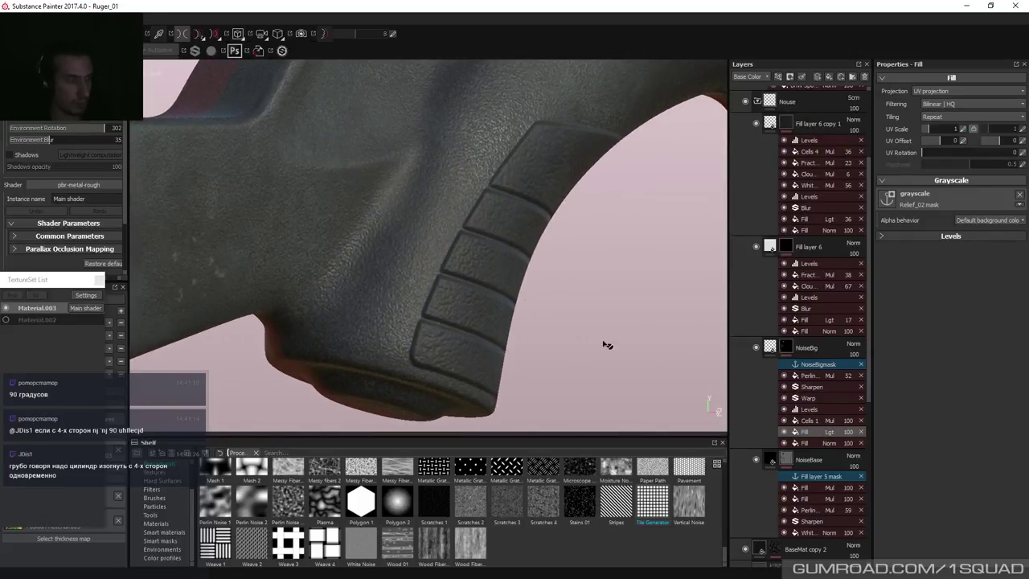
{"action": "left_click", "coordinate": [956, 236]}
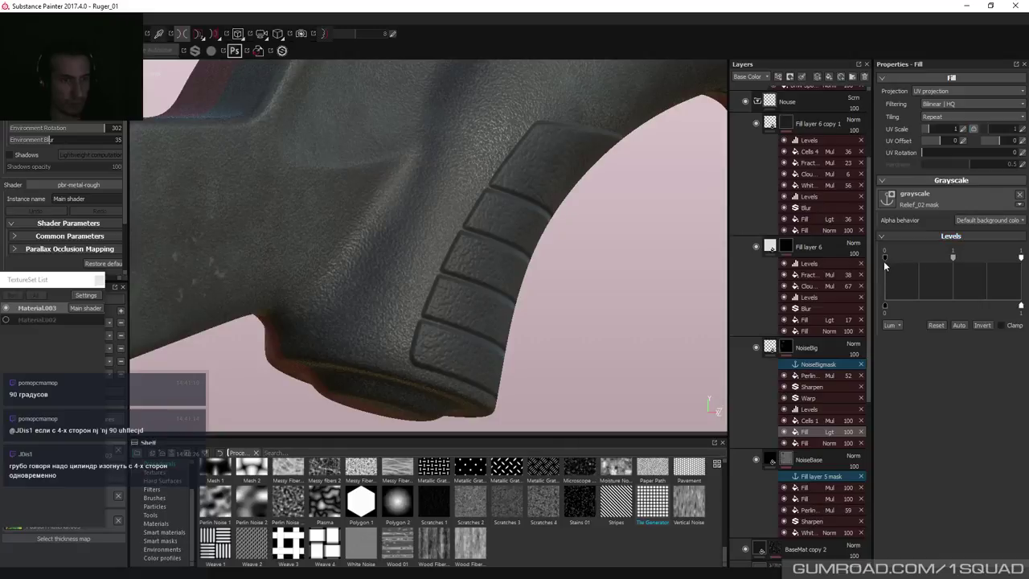
{"action": "left_click_drag", "start_coordinate": [884, 261], "coordinate": [918, 259]}
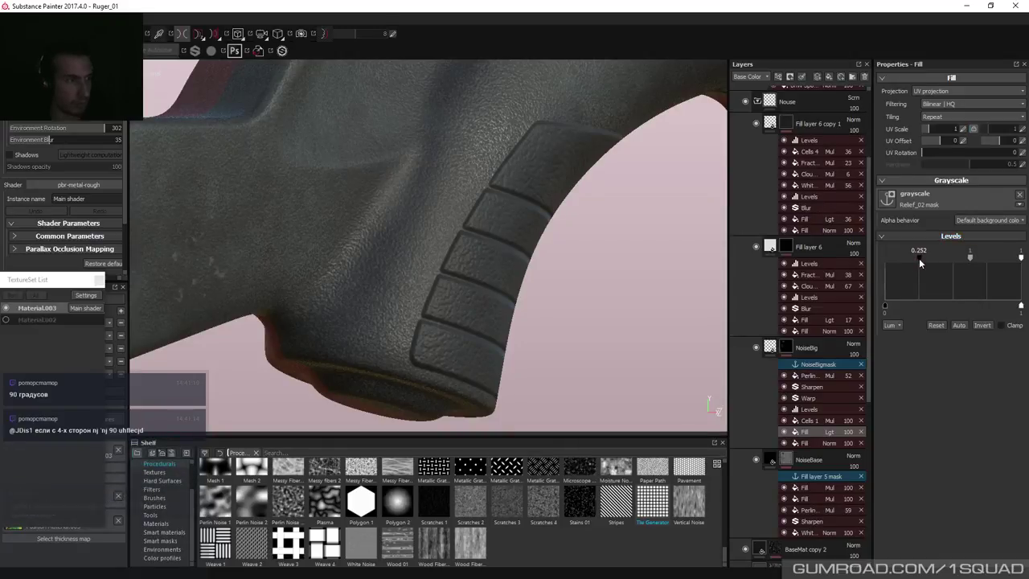
Inspect the grooved grip from several angles, then expand BaseMat copy 2 and BaseMat copy 1.
{"action": "mouse_move", "coordinate": [501, 211]}
{"action": "left_mouse_down", "text": "alt"}
{"action": "mouse_move", "coordinate": [459, 202]}
{"action": "mouse_move", "coordinate": [378, 232]}
{"action": "mouse_move", "coordinate": [230, 193]}
{"action": "mouse_move", "coordinate": [450, 191]}
{"action": "mouse_move", "coordinate": [490, 201]}
{"action": "left_mouse_up", "text": "alt"}
{"action": "scroll", "coordinate": [804, 362], "scroll_direction": "down", "scroll_amount": 5}
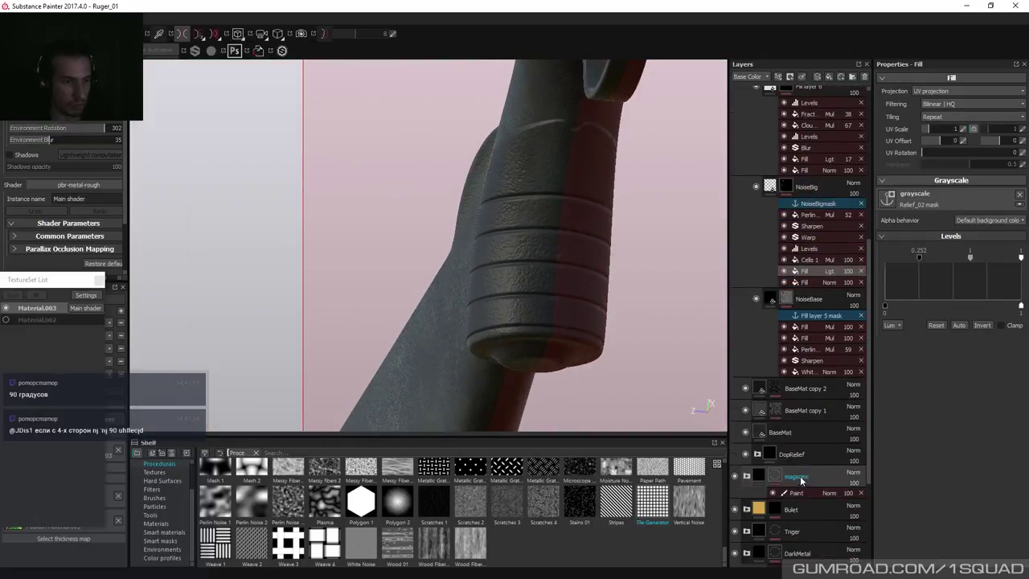
{"action": "left_click_drag", "start_coordinate": [540, 285], "coordinate": [548, 310], "text": "alt"}
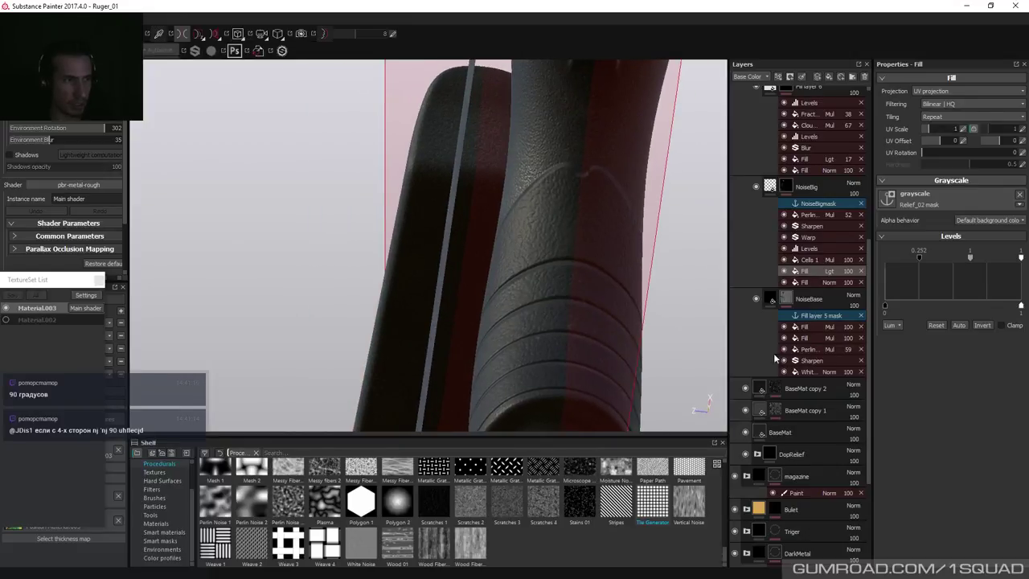
{"action": "left_click_drag", "start_coordinate": [683, 318], "coordinate": [548, 267], "text": "alt"}
{"action": "scroll", "coordinate": [818, 424], "scroll_direction": "up", "scroll_amount": 1}
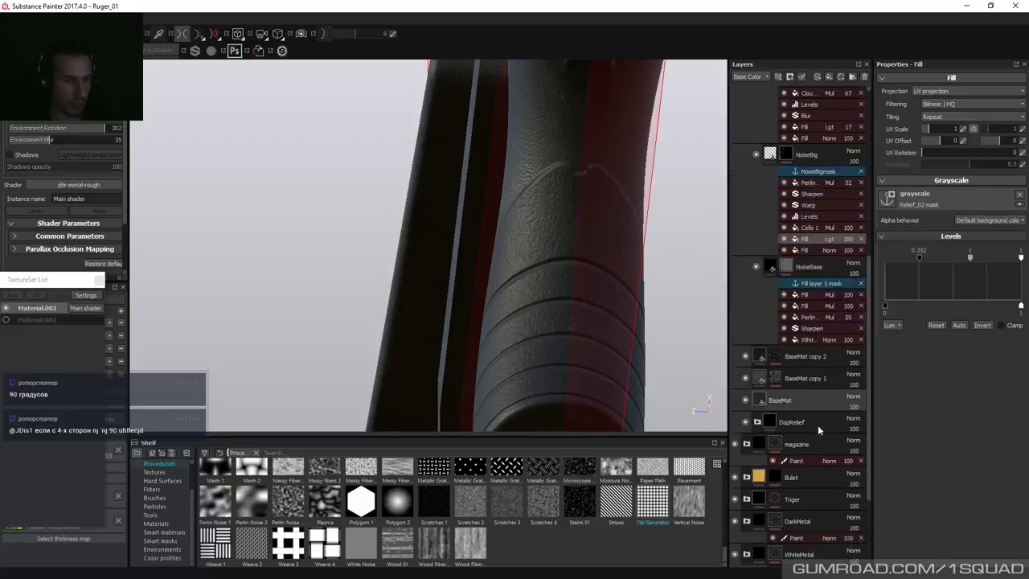
{"action": "scroll", "coordinate": [815, 449], "scroll_direction": "down", "scroll_amount": 2}
{"action": "scroll", "coordinate": [818, 438], "scroll_direction": "up", "scroll_amount": 1}
{"action": "left_click", "coordinate": [773, 400]}
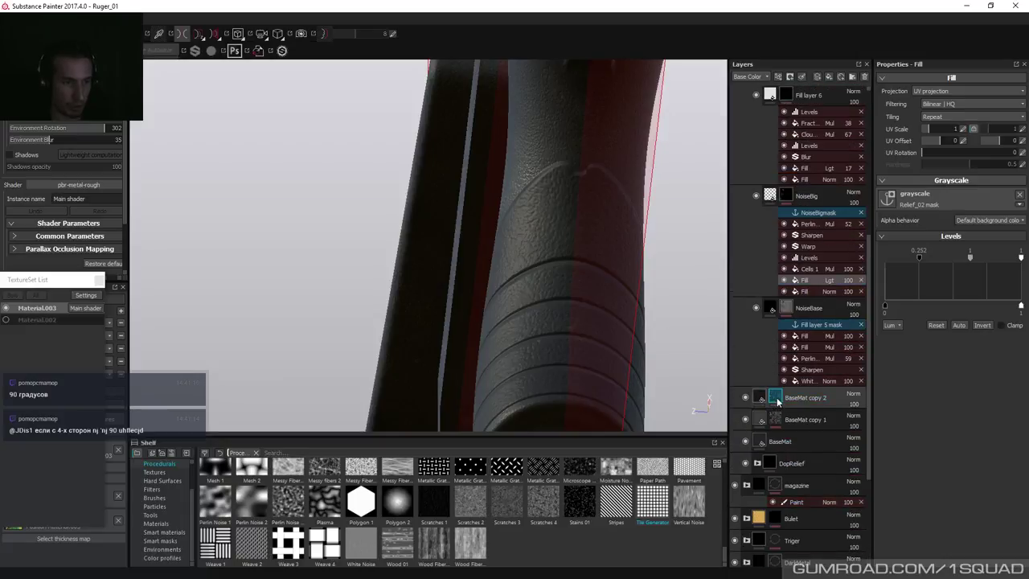
{"action": "left_click", "coordinate": [777, 431]}
{"action": "scroll", "coordinate": [778, 436], "scroll_direction": "down", "scroll_amount": 3}
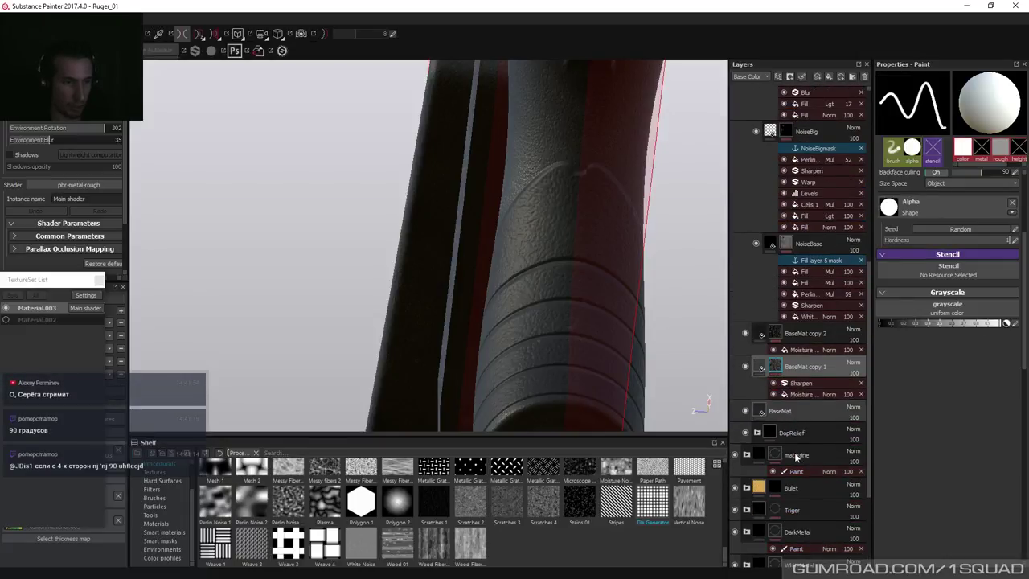
Add a Paint effect to the Relief_02 mask, placed below Blur.
{"action": "left_click", "coordinate": [756, 433]}
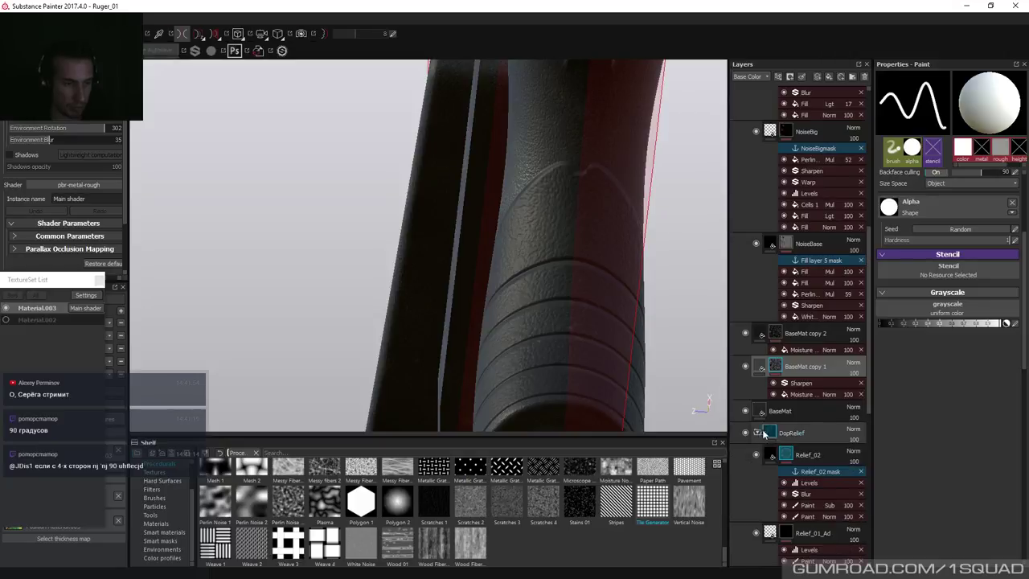
{"action": "scroll", "coordinate": [763, 438], "scroll_direction": "down", "scroll_amount": 3}
{"action": "left_click", "coordinate": [786, 392], "text": "alt"}
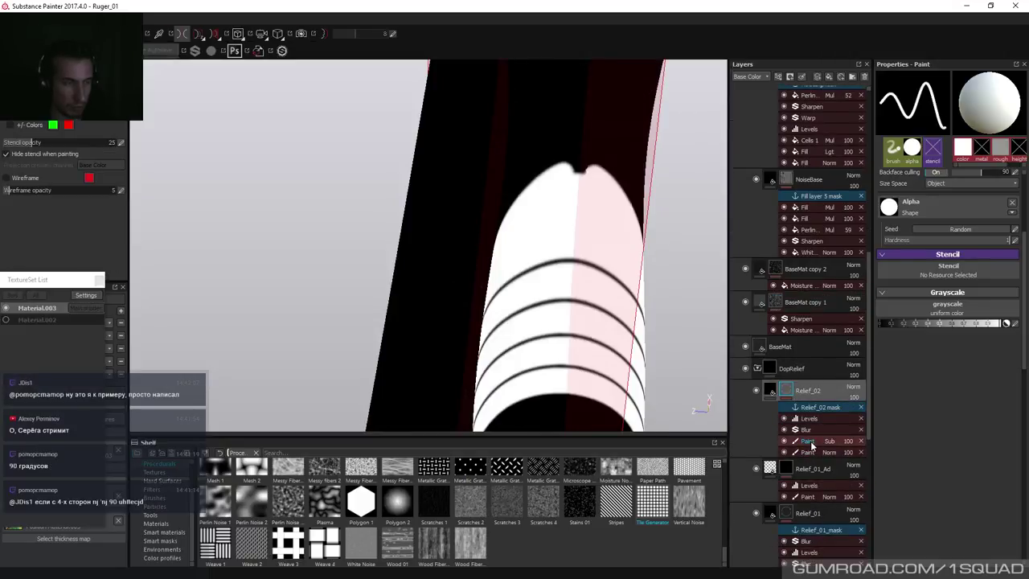
{"action": "right_click", "coordinate": [794, 397]}
{"action": "left_click", "coordinate": [817, 332]}
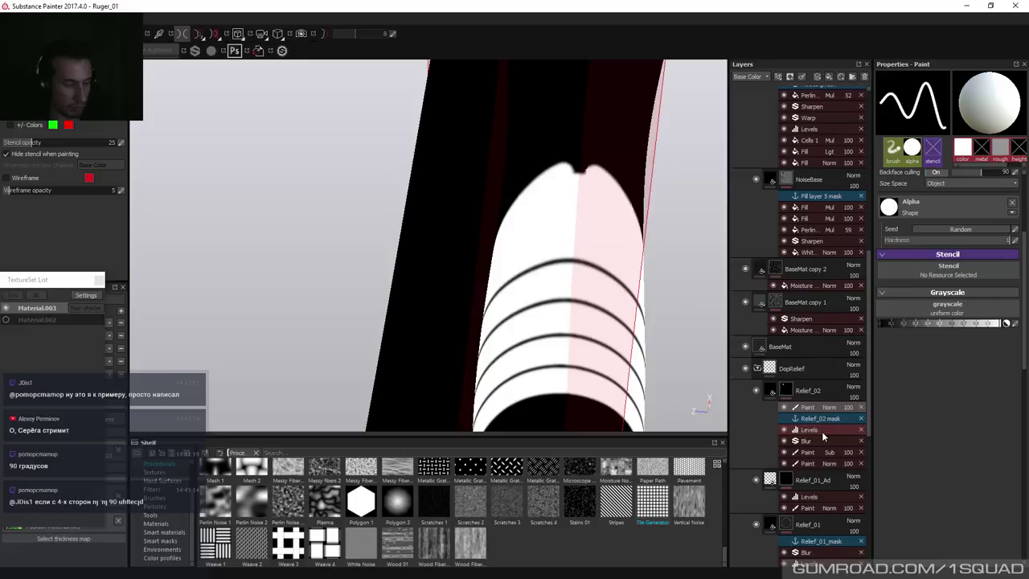
{"action": "left_click_drag", "start_coordinate": [821, 431], "coordinate": [827, 434]}
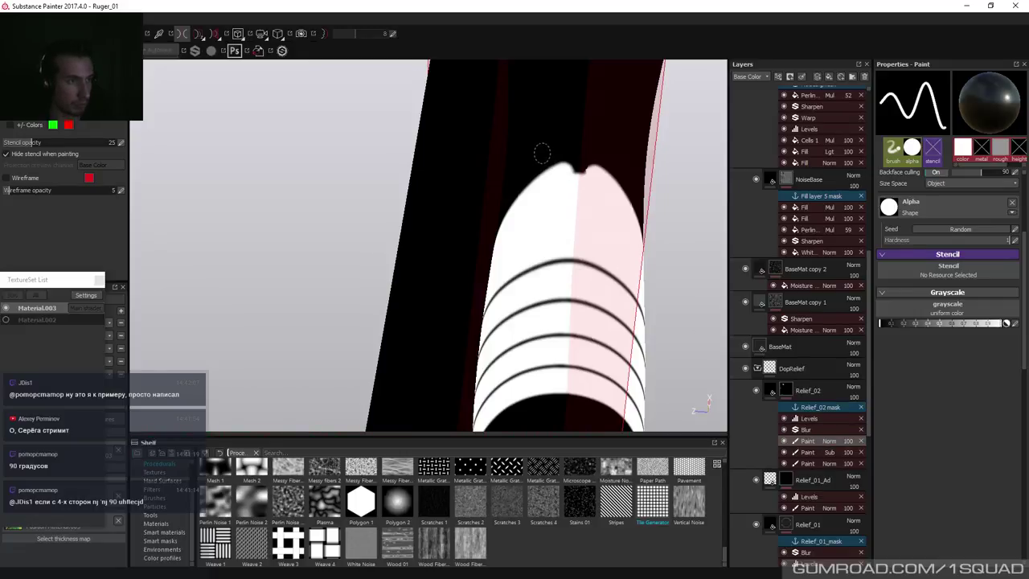
Paint black over the white tip to widen the notch, then view the material.
{"action": "left_click_drag", "start_coordinate": [543, 161], "coordinate": [560, 195]}
{"action": "left_click", "coordinate": [572, 194]}
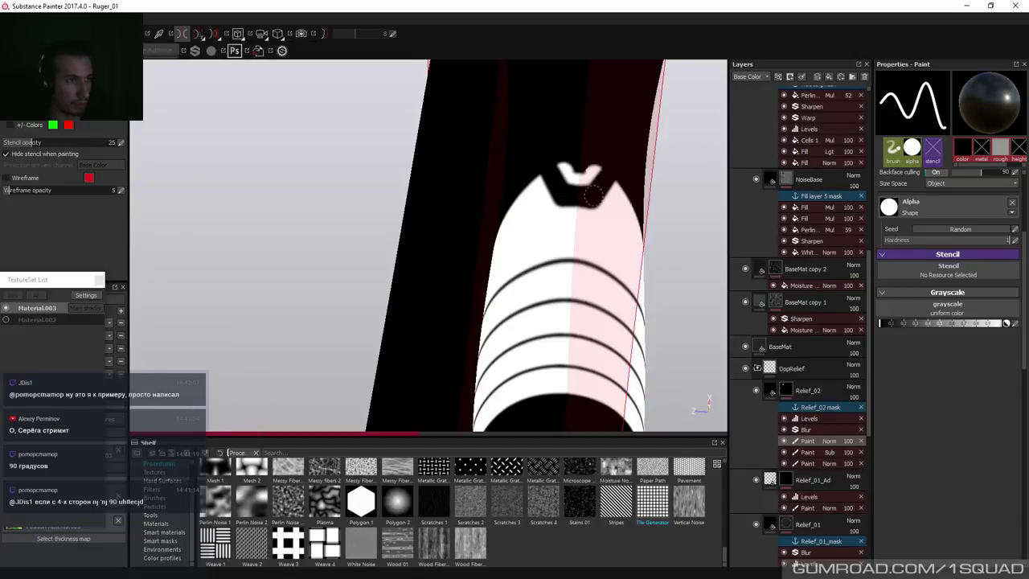
{"action": "mouse_move", "coordinate": [574, 190]}
{"action": "left_mouse_down"}
{"action": "mouse_move", "coordinate": [569, 170]}
{"action": "mouse_move", "coordinate": [583, 169]}
{"action": "mouse_move", "coordinate": [571, 175]}
{"action": "mouse_move", "coordinate": [582, 203]}
{"action": "mouse_move", "coordinate": [625, 216]}
{"action": "mouse_move", "coordinate": [551, 184]}
{"action": "left_mouse_up"}
{"action": "key", "text": "m"}
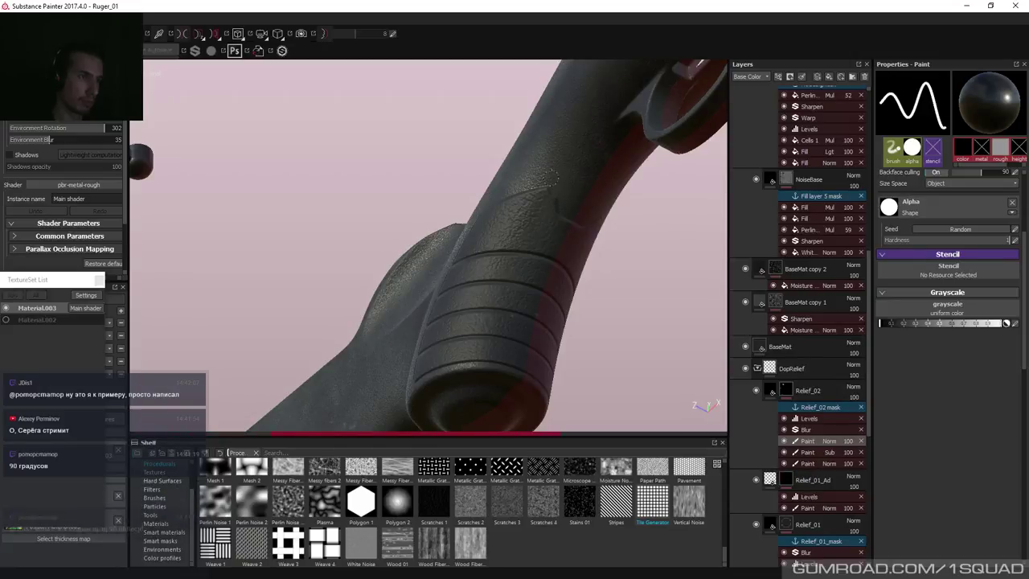
{"action": "left_click", "coordinate": [812, 408], "text": "alt"}
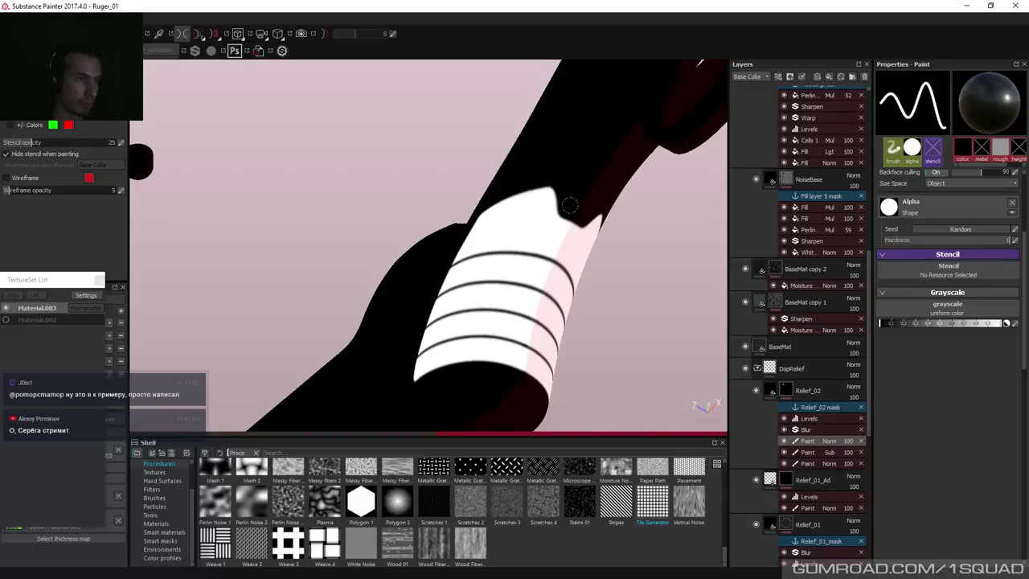
{"action": "key", "text": "m"}
{"action": "mouse_move", "coordinate": [543, 280]}
{"action": "left_mouse_down", "text": "alt"}
{"action": "mouse_move", "coordinate": [572, 255]}
{"action": "mouse_move", "coordinate": [626, 276]}
{"action": "mouse_move", "coordinate": [592, 298]}
{"action": "mouse_move", "coordinate": [494, 287]}
{"action": "mouse_move", "coordinate": [578, 277]}
{"action": "mouse_move", "coordinate": [652, 289]}
{"action": "left_mouse_up", "text": "alt"}
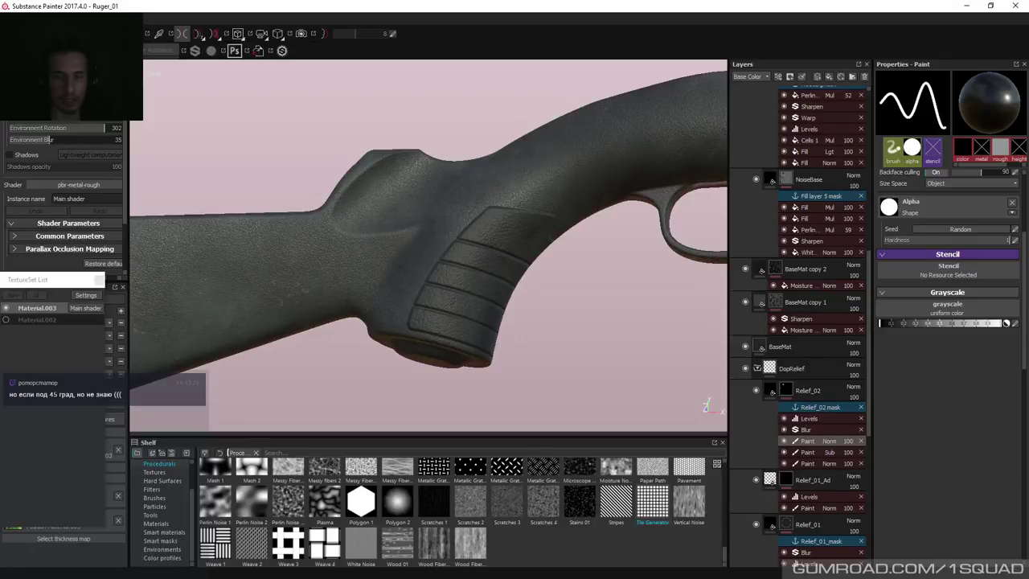
Frame the rifle stock side-on and export the Material.003 texture maps with Ctrl+Shift+E.
{"action": "mouse_move", "coordinate": [574, 234]}
{"action": "left_mouse_down", "text": "alt"}
{"action": "mouse_move", "coordinate": [556, 287]}
{"action": "mouse_move", "coordinate": [459, 242]}
{"action": "mouse_move", "coordinate": [319, 238]}
{"action": "mouse_move", "coordinate": [608, 279]}
{"action": "mouse_move", "coordinate": [453, 275]}
{"action": "mouse_move", "coordinate": [397, 259]}
{"action": "mouse_move", "coordinate": [414, 273]}
{"action": "left_mouse_up", "text": "alt"}
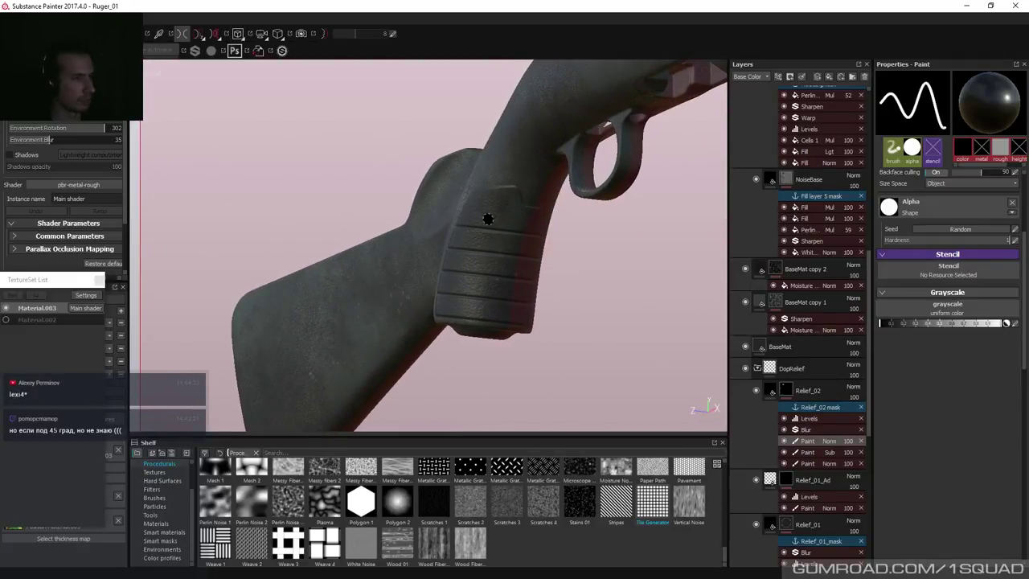
{"action": "mouse_move", "coordinate": [488, 221]}
{"action": "left_mouse_down", "text": "alt"}
{"action": "mouse_move", "coordinate": [648, 239]}
{"action": "mouse_move", "coordinate": [691, 328]}
{"action": "mouse_move", "coordinate": [586, 278]}
{"action": "mouse_move", "coordinate": [581, 298]}
{"action": "mouse_move", "coordinate": [602, 260]}
{"action": "mouse_move", "coordinate": [551, 266]}
{"action": "left_mouse_up", "text": "alt"}
{"action": "middle_click_drag", "start_coordinate": [552, 266], "coordinate": [485, 276], "text": "alt"}
{"action": "key", "text": "ctrl+shift+e"}
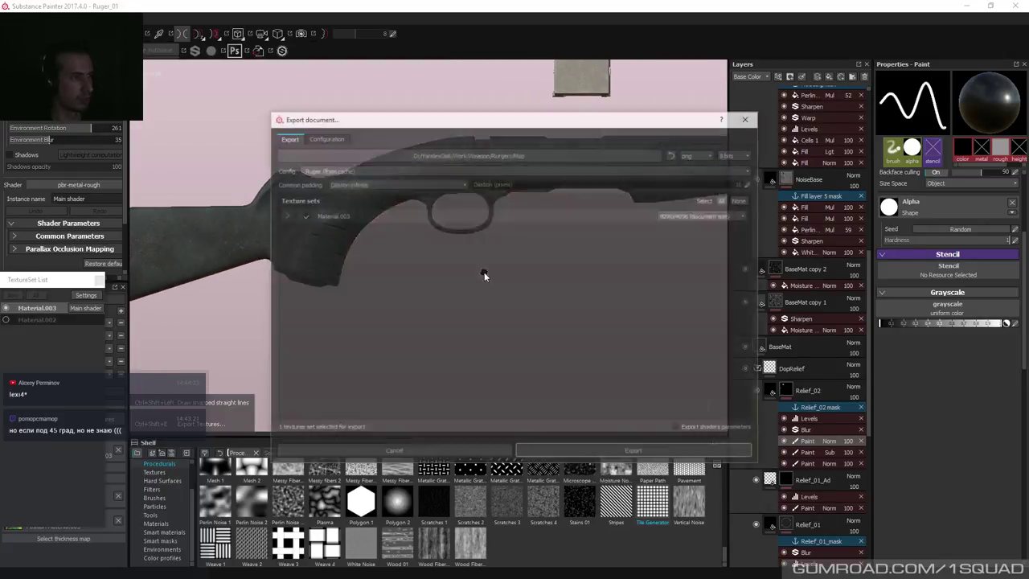
{"action": "left_click", "coordinate": [611, 452]}
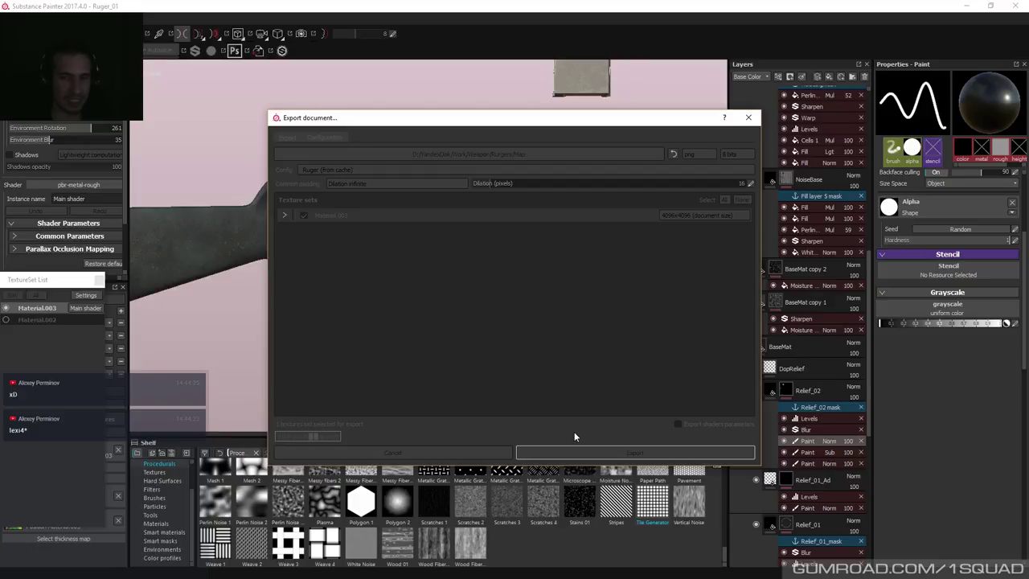
{"action": "left_click", "coordinate": [536, 304]}
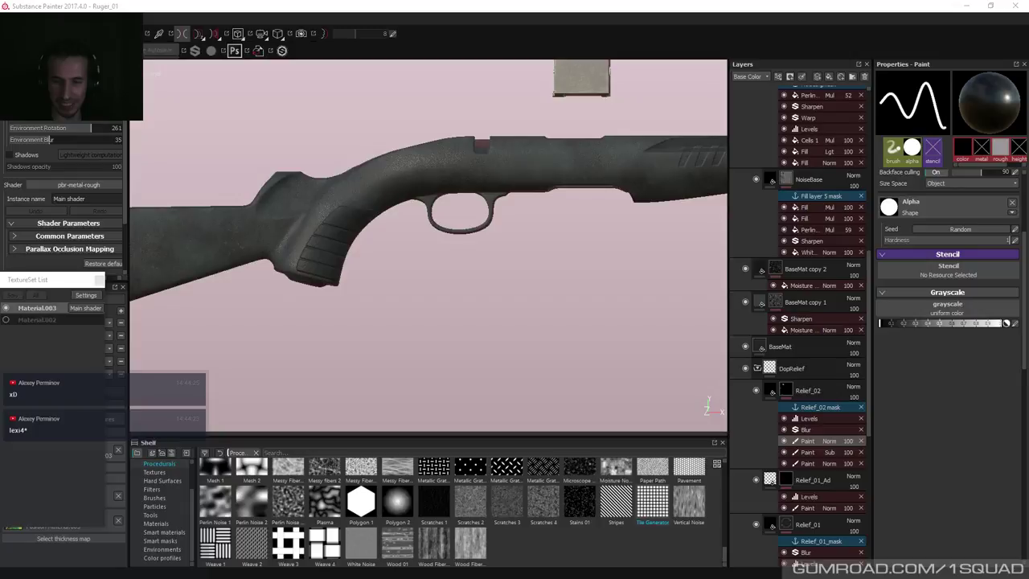
In Substance Designer, drop the Gdansk shipyard environment map into the 3D View and rotate its lighting.
{"action": "key", "text": "alt+Tab"}
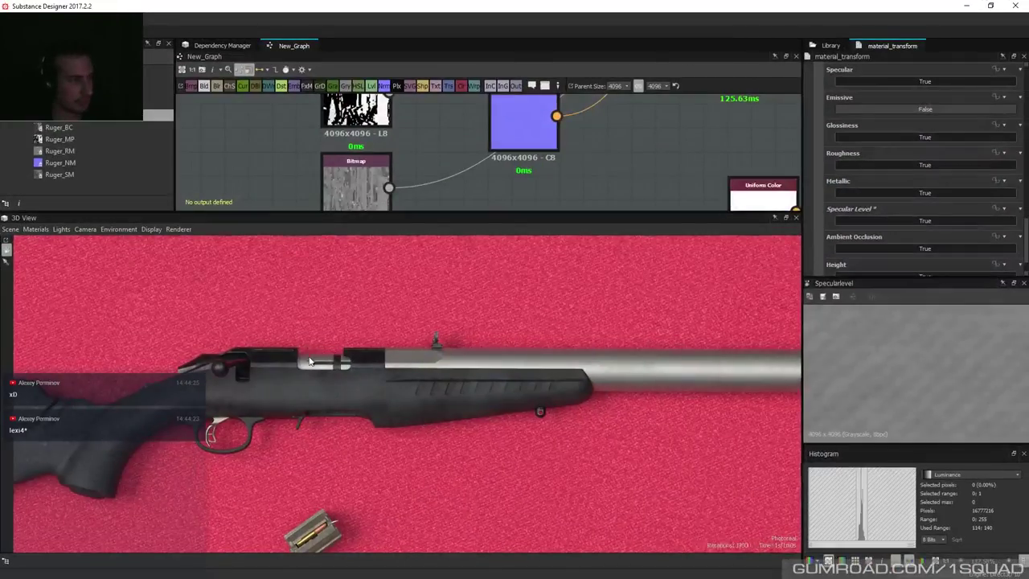
{"action": "scroll", "coordinate": [337, 341], "scroll_direction": "up", "scroll_amount": 3}
{"action": "scroll", "coordinate": [313, 356], "scroll_direction": "down", "scroll_amount": 5}
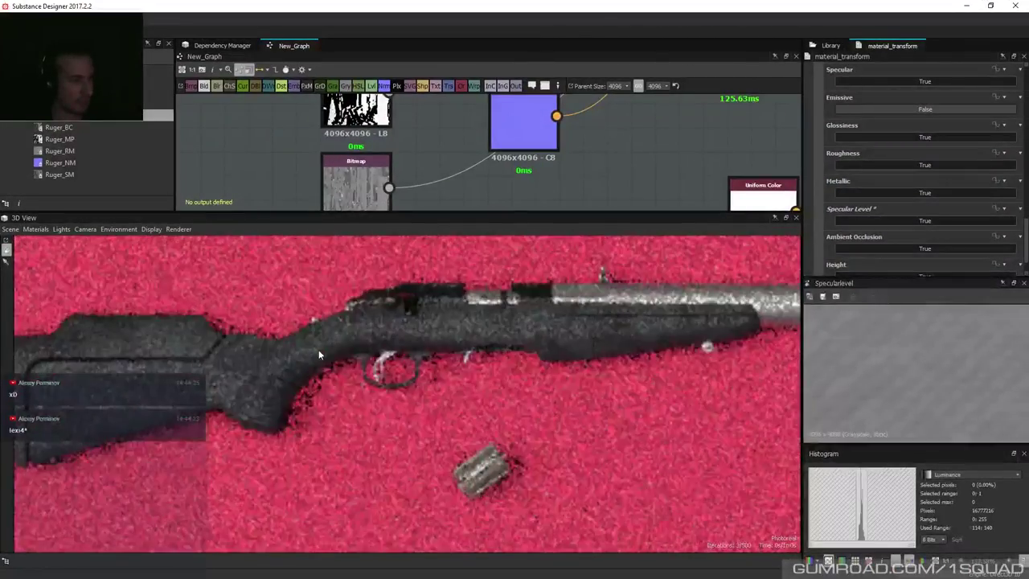
{"action": "scroll", "coordinate": [318, 354], "scroll_direction": "up", "scroll_amount": 2}
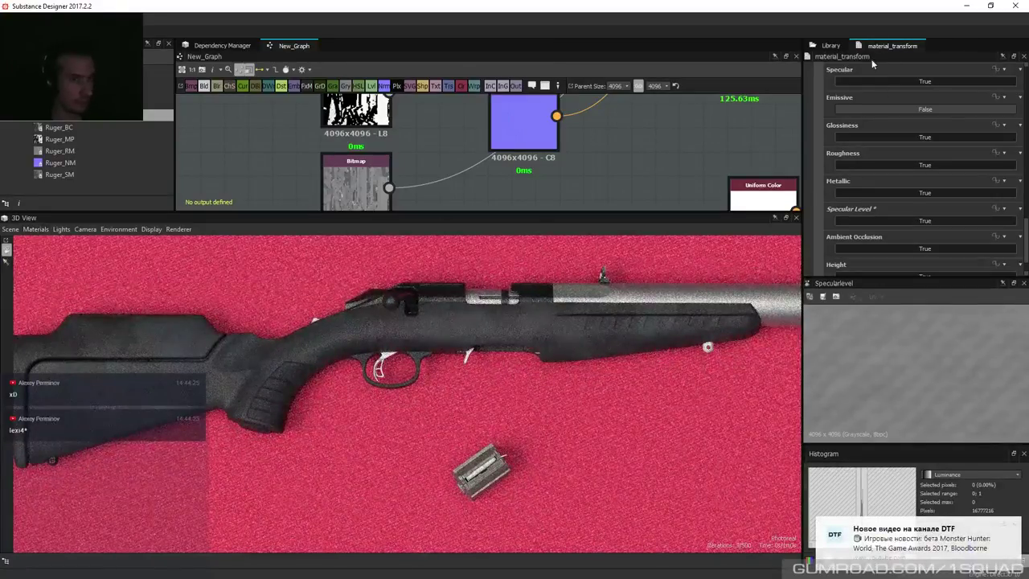
{"action": "left_click", "coordinate": [830, 45]}
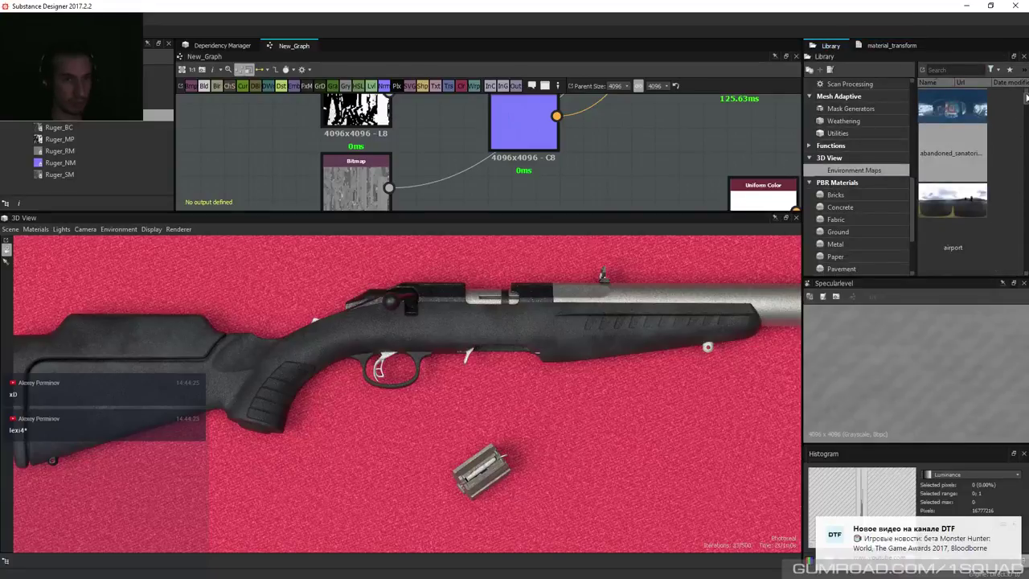
{"action": "scroll", "coordinate": [1020, 105], "scroll_direction": "down", "scroll_amount": 3}
{"action": "scroll", "coordinate": [943, 175], "scroll_direction": "down", "scroll_amount": 5}
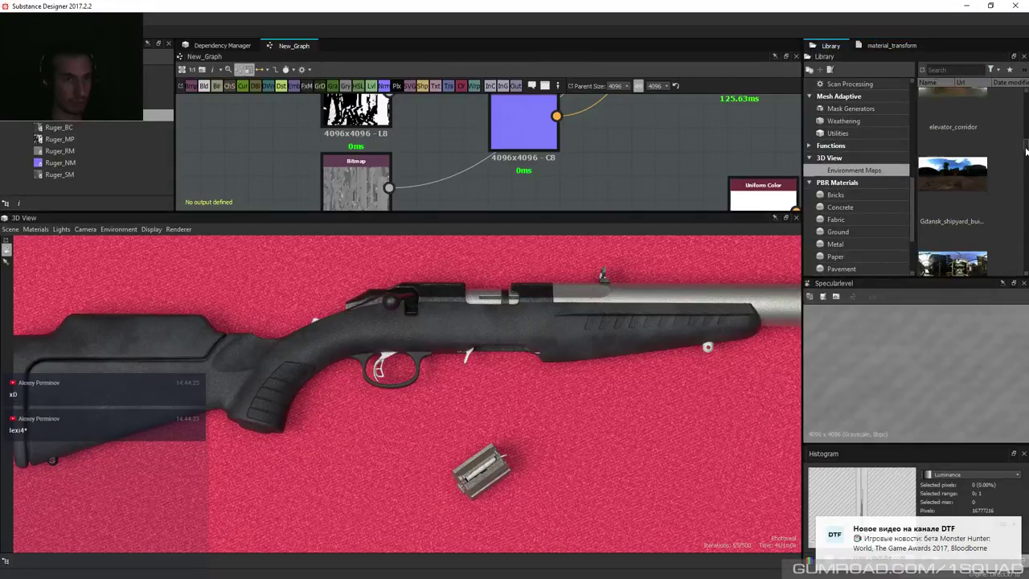
{"action": "left_click_drag", "start_coordinate": [942, 176], "coordinate": [497, 348]}
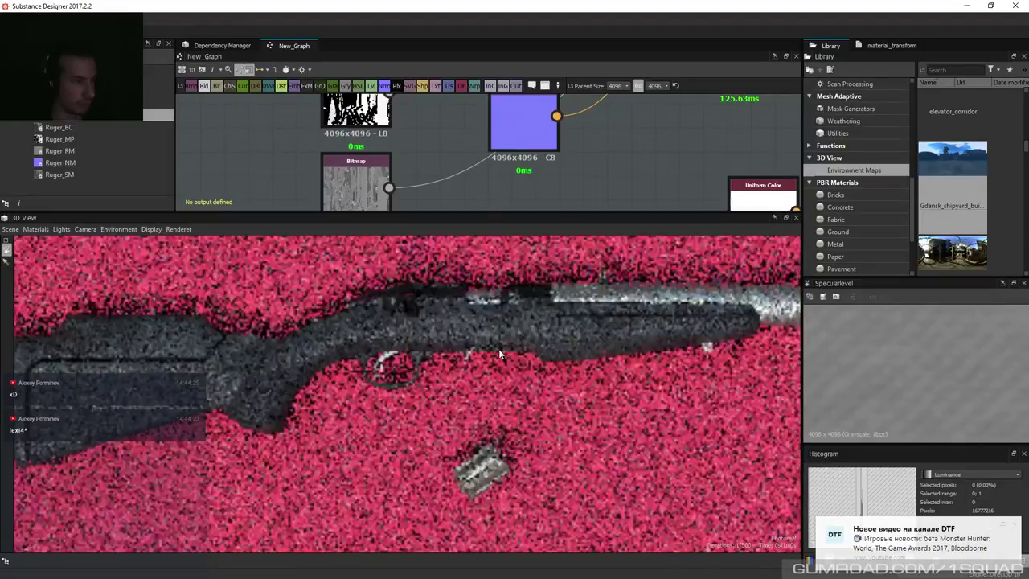
{"action": "right_click_drag", "start_coordinate": [527, 371], "coordinate": [562, 360], "text": "shift"}
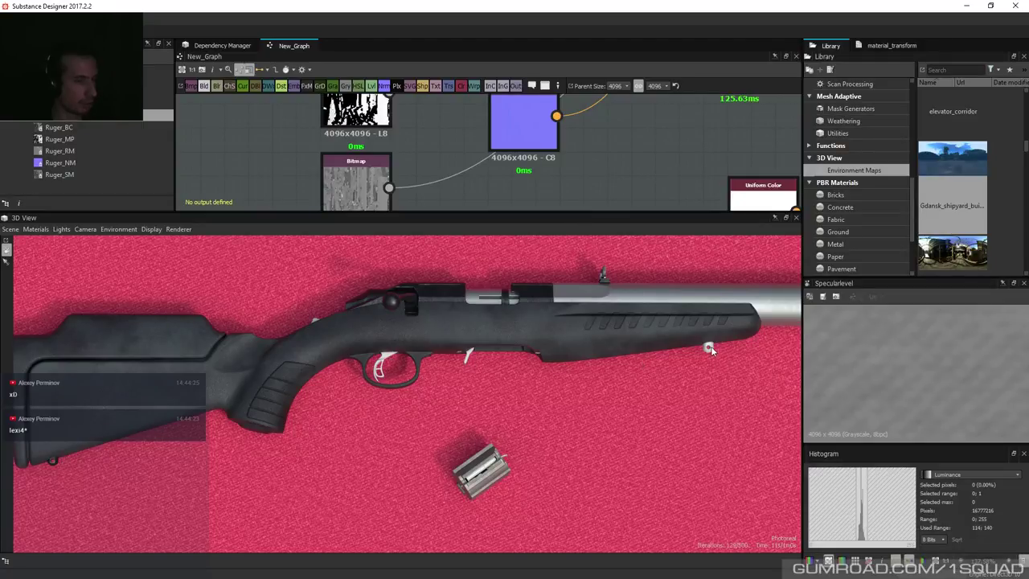
Back in Substance Painter, frame the floating bolt parts and turn toward the trigger guard.
{"action": "key", "text": "alt+Tab"}
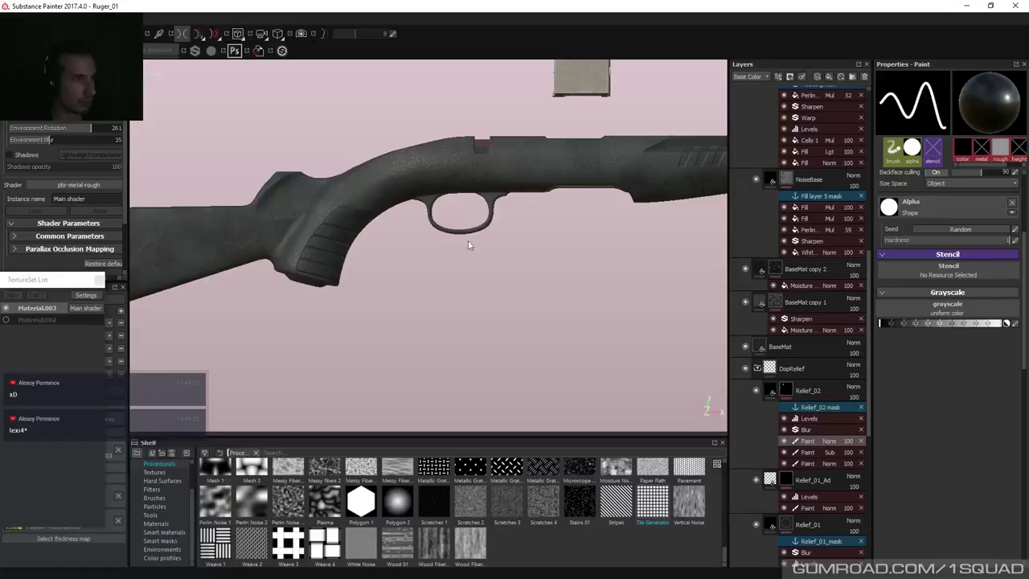
{"action": "middle_click_drag", "start_coordinate": [465, 254], "coordinate": [488, 222], "text": "alt"}
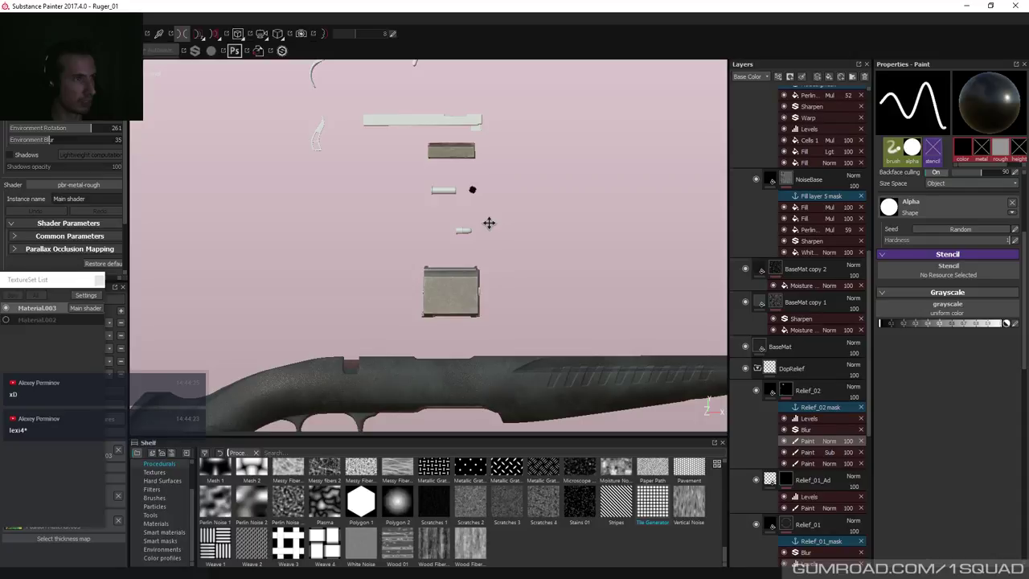
{"action": "middle_click_drag", "start_coordinate": [489, 223], "coordinate": [569, 246]}
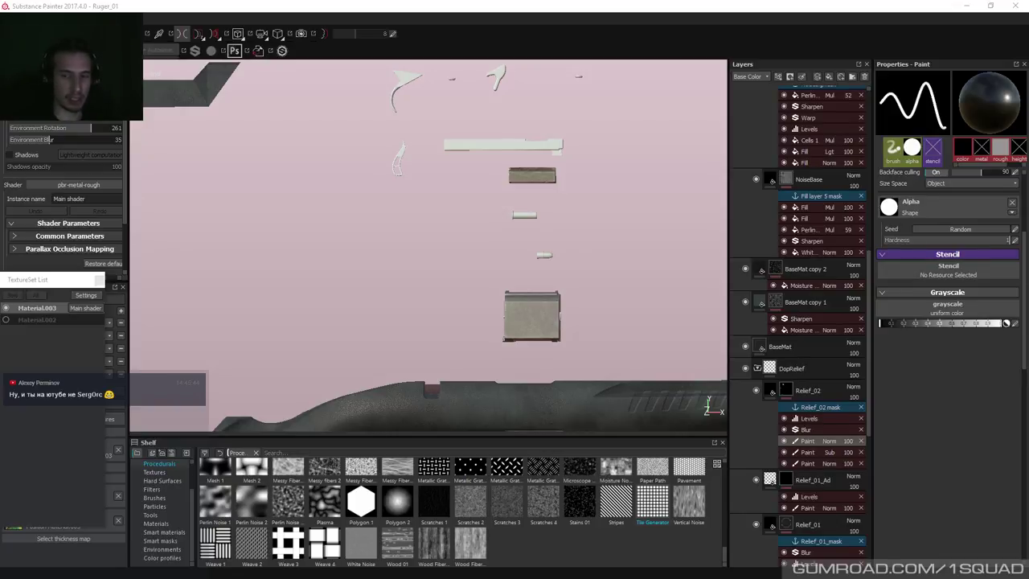
{"action": "left_click_drag", "start_coordinate": [593, 210], "coordinate": [487, 265], "text": "alt"}
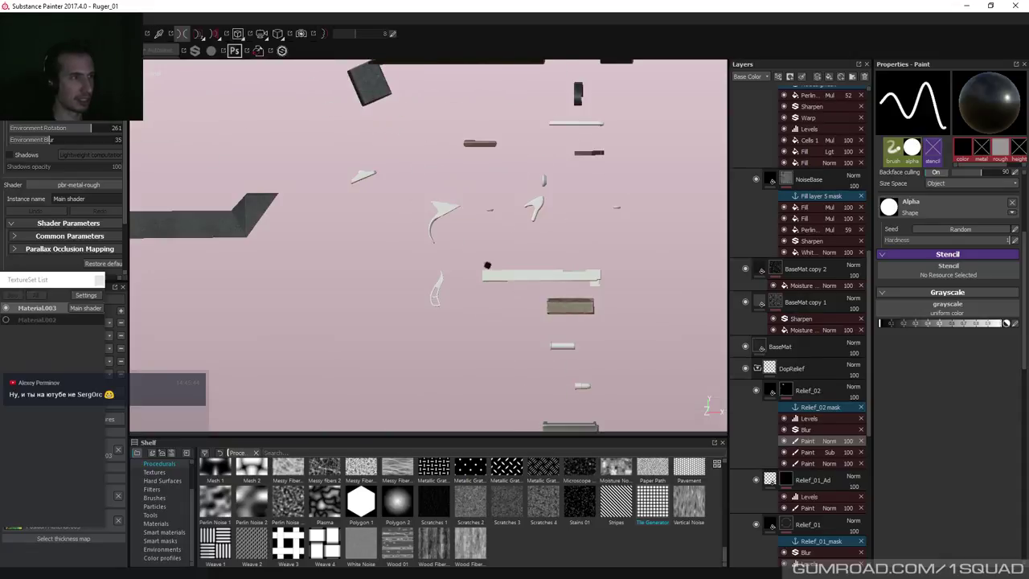
{"action": "scroll", "coordinate": [783, 201], "scroll_direction": "up", "scroll_amount": 5}
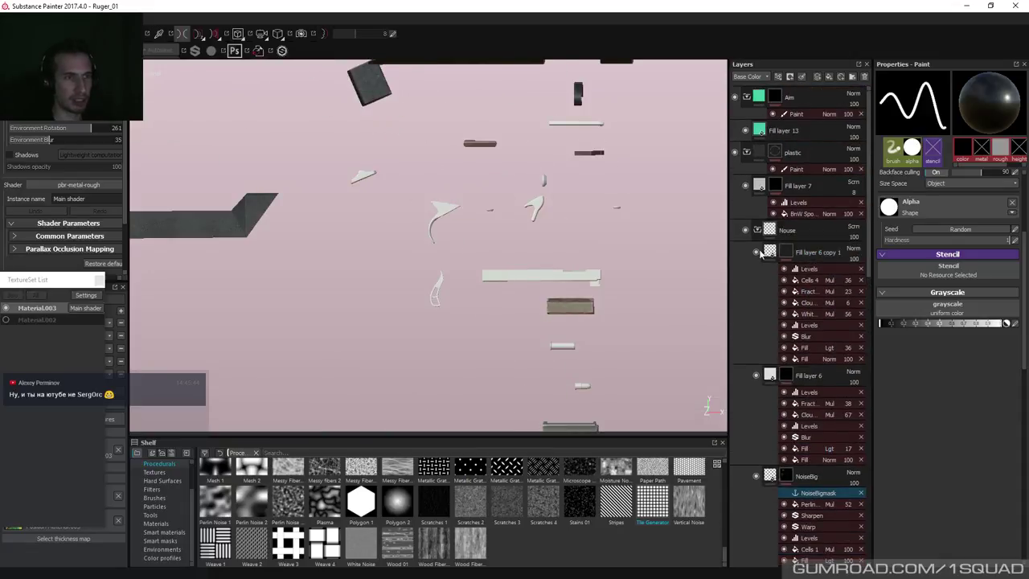
Collapse the Nouse, magazine and plastic layer folders.
{"action": "left_click", "coordinate": [756, 230]}
{"action": "left_click", "coordinate": [758, 372]}
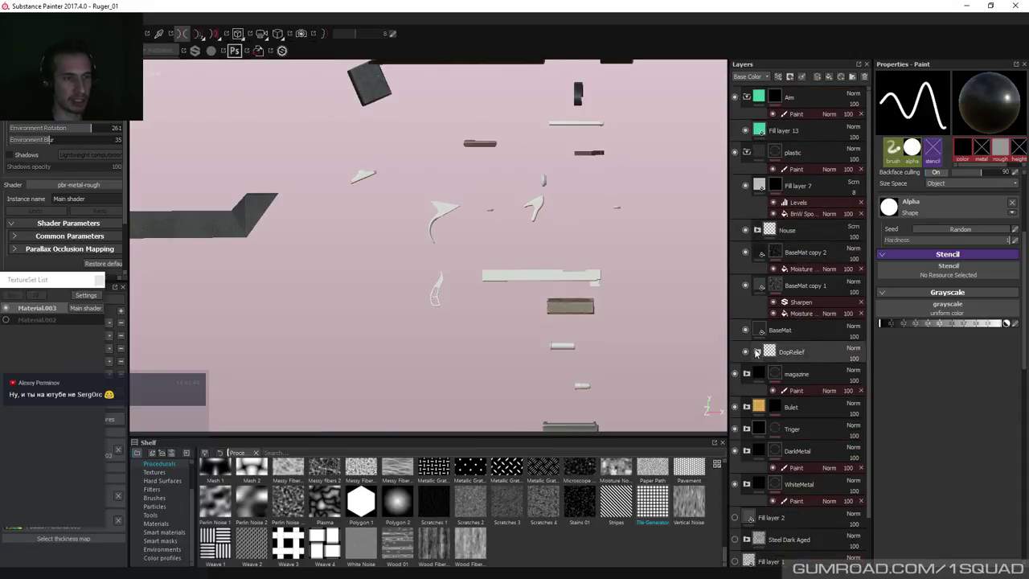
{"action": "left_click", "coordinate": [747, 153]}
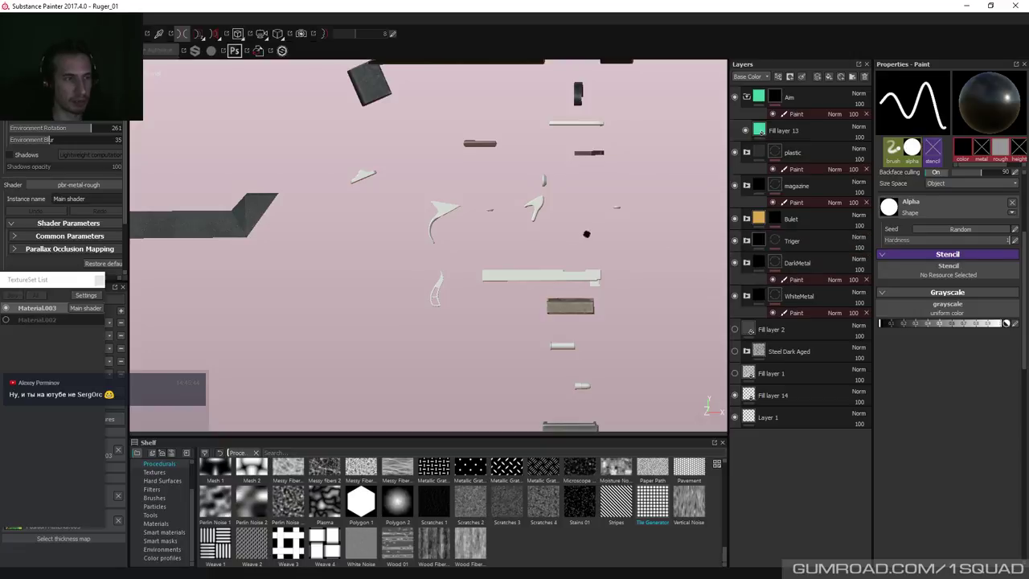
{"action": "left_click_drag", "start_coordinate": [585, 230], "coordinate": [603, 239], "text": "alt"}
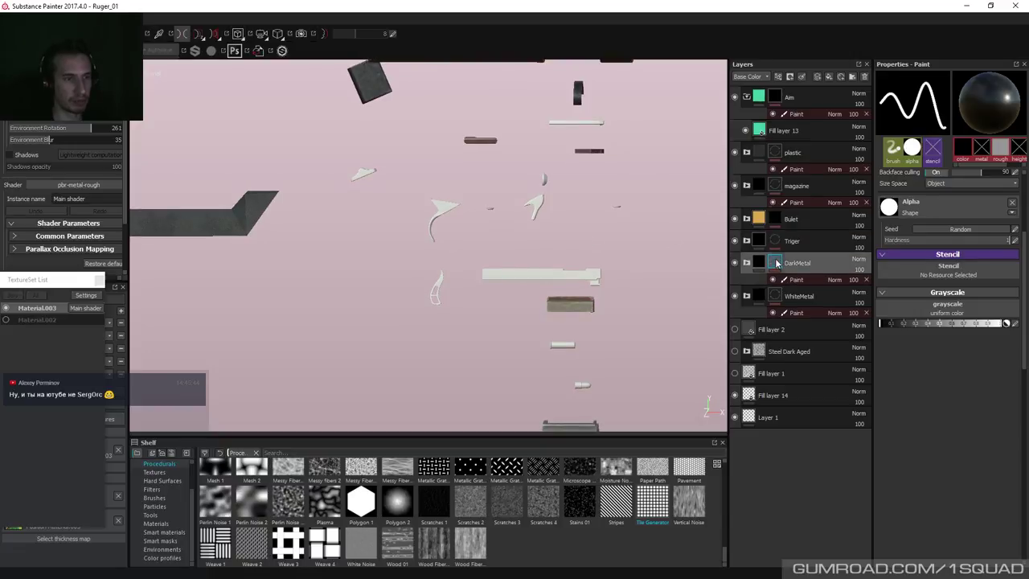
Open DarkMetal's Max Metal mask view and polygon-fill the long bar white.
{"action": "left_click", "coordinate": [774, 262], "text": "alt"}
{"action": "left_click", "coordinate": [746, 262]}
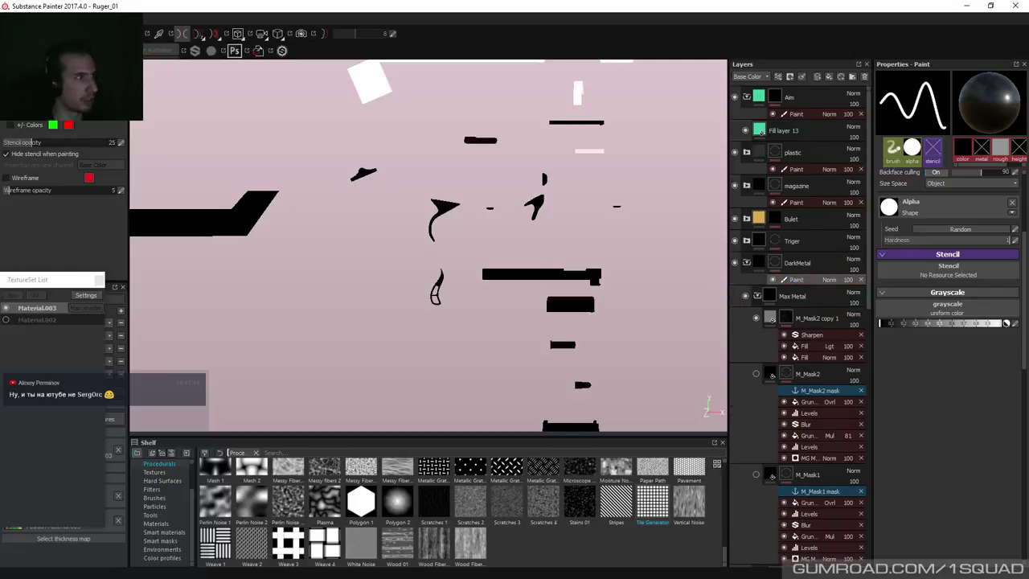
{"action": "key", "text": "4"}
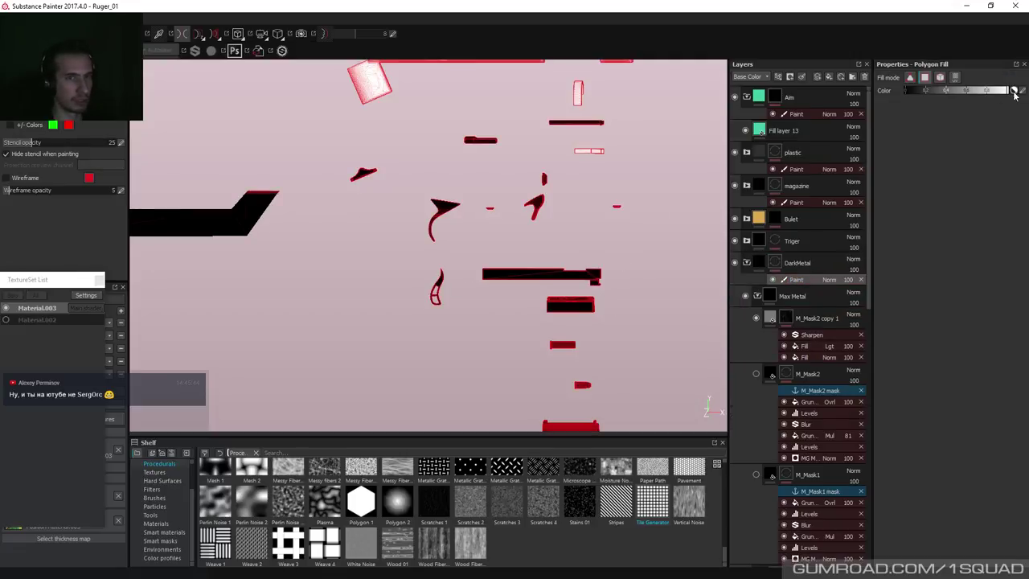
{"action": "left_click", "coordinate": [940, 78]}
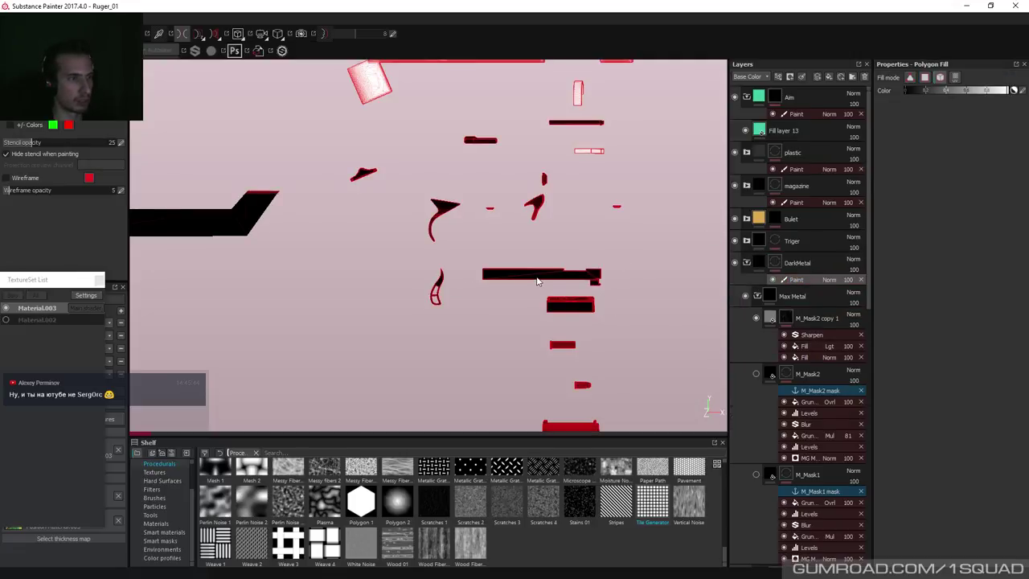
{"action": "left_click", "coordinate": [536, 280]}
Polygon-fill the curved part and three small pieces white in the Max Metal mask.
{"action": "left_click_drag", "start_coordinate": [574, 128], "coordinate": [539, 195], "text": "alt"}
{"action": "scroll", "coordinate": [588, 306], "scroll_direction": "up", "scroll_amount": 5}
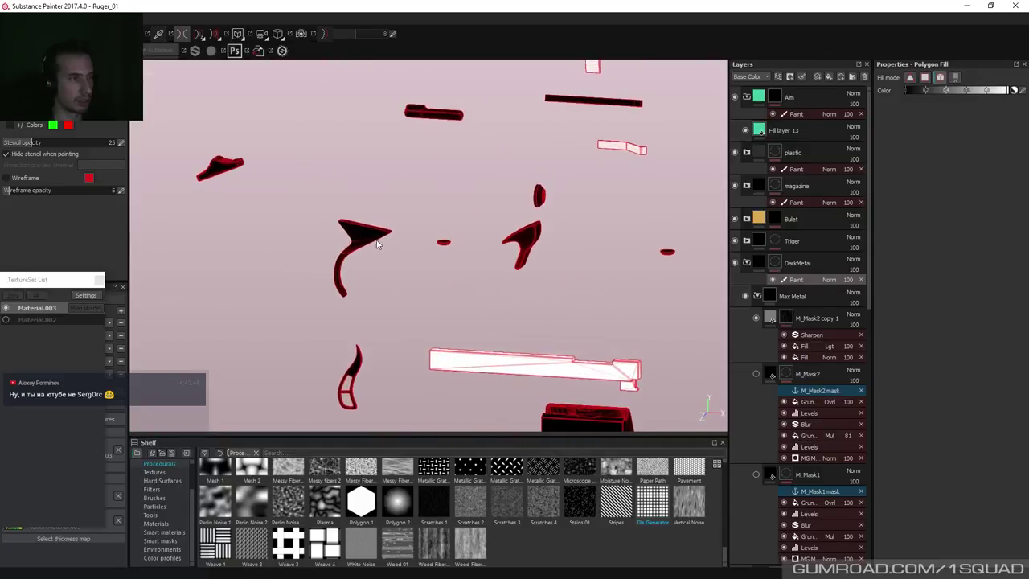
{"action": "left_click", "coordinate": [357, 366]}
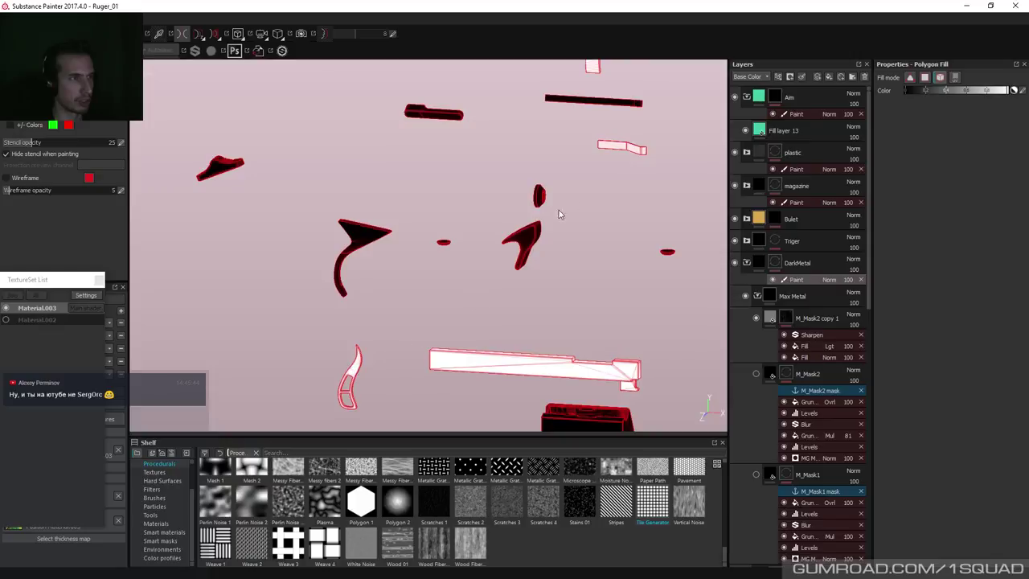
{"action": "left_click_drag", "start_coordinate": [506, 171], "coordinate": [581, 214]}
{"action": "left_click_drag", "start_coordinate": [211, 142], "coordinate": [234, 200]}
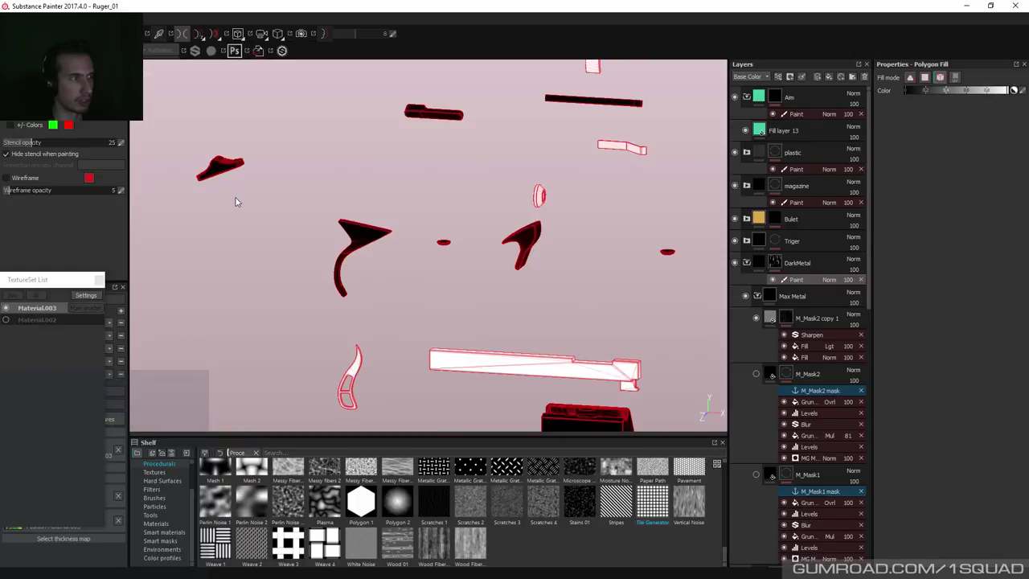
{"action": "left_click_drag", "start_coordinate": [649, 224], "coordinate": [681, 268]}
Fill the next small part and the barrel-end disk white in the mask.
{"action": "right_click_drag", "start_coordinate": [620, 280], "coordinate": [462, 124], "text": "alt"}
{"action": "mouse_move", "coordinate": [462, 124]}
{"action": "middle_mouse_down", "text": "alt"}
{"action": "mouse_move", "coordinate": [450, 225]}
{"action": "mouse_move", "coordinate": [267, 282]}
{"action": "mouse_move", "coordinate": [177, 297]}
{"action": "middle_mouse_up", "text": "alt"}
{"action": "left_click_drag", "start_coordinate": [514, 269], "coordinate": [578, 321]}
{"action": "mouse_move", "coordinate": [486, 258]}
{"action": "right_mouse_down", "text": "alt"}
{"action": "mouse_move", "coordinate": [437, 188]}
{"action": "mouse_move", "coordinate": [491, 285]}
{"action": "mouse_move", "coordinate": [477, 281]}
{"action": "mouse_move", "coordinate": [492, 253]}
{"action": "mouse_move", "coordinate": [600, 198]}
{"action": "mouse_move", "coordinate": [409, 289]}
{"action": "mouse_move", "coordinate": [509, 294]}
{"action": "mouse_move", "coordinate": [439, 262]}
{"action": "mouse_move", "coordinate": [439, 241]}
{"action": "right_mouse_up", "text": "alt"}
{"action": "left_click_drag", "start_coordinate": [405, 129], "coordinate": [472, 178]}
Orbit around the exploded parts to check the mask, then return to material view.
{"action": "right_click_drag", "start_coordinate": [225, 257], "coordinate": [316, 291], "text": "alt"}
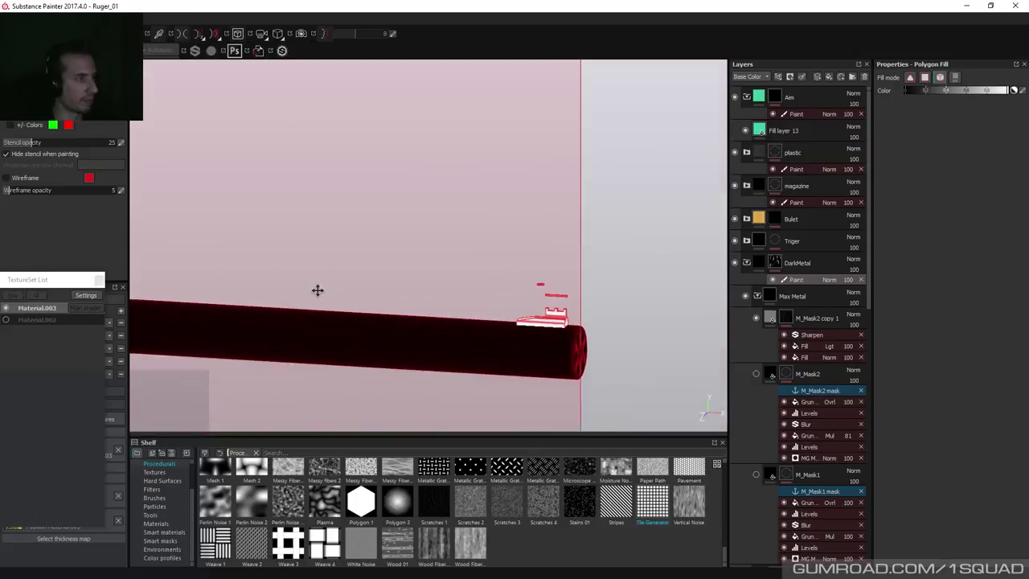
{"action": "left_click_drag", "start_coordinate": [316, 292], "coordinate": [492, 227], "text": "alt"}
{"action": "middle_click_drag", "start_coordinate": [492, 227], "coordinate": [526, 299], "text": "alt"}
{"action": "left_click_drag", "start_coordinate": [526, 298], "coordinate": [503, 329], "text": "alt"}
{"action": "scroll", "coordinate": [626, 249], "scroll_direction": "up", "scroll_amount": 3}
{"action": "left_click_drag", "start_coordinate": [409, 233], "coordinate": [604, 356], "text": "alt"}
{"action": "key", "text": "m"}
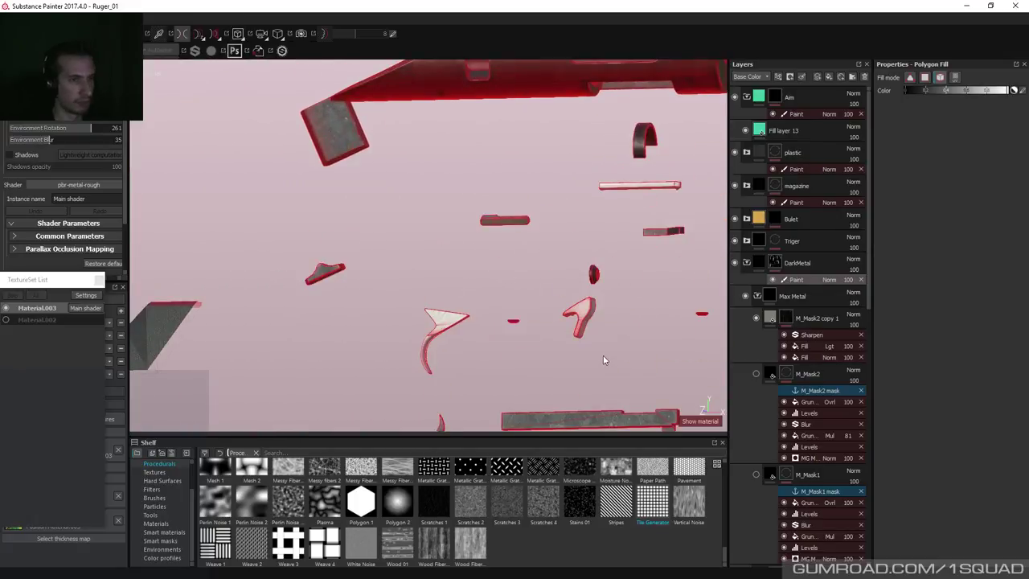
Polygon-fill the hook-shaped part into the Triger layer's mask and return to material view.
{"action": "left_click", "coordinate": [746, 264]}
{"action": "left_click", "coordinate": [747, 264]}
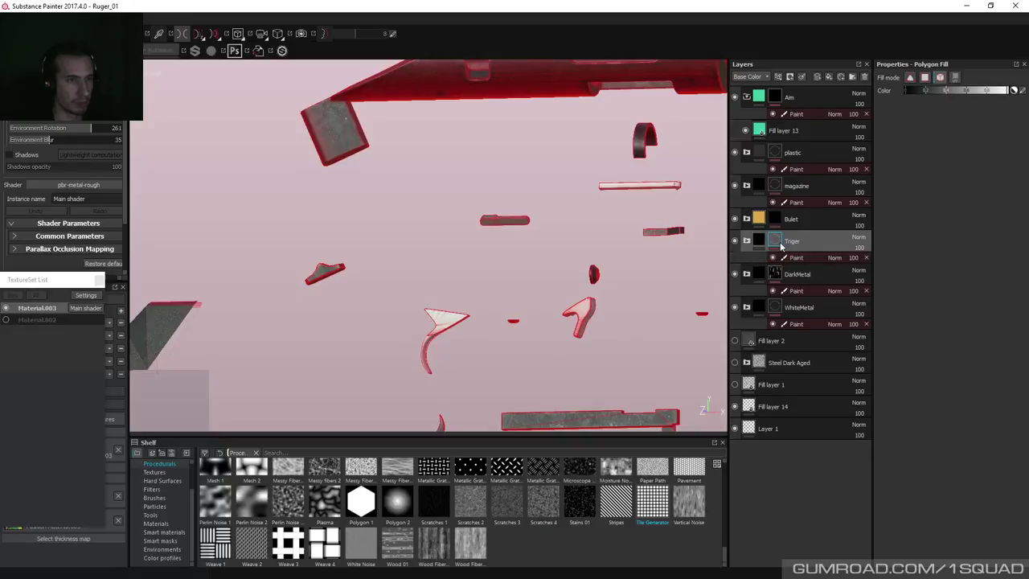
{"action": "key", "text": "m"}
{"action": "left_click", "coordinate": [454, 352]}
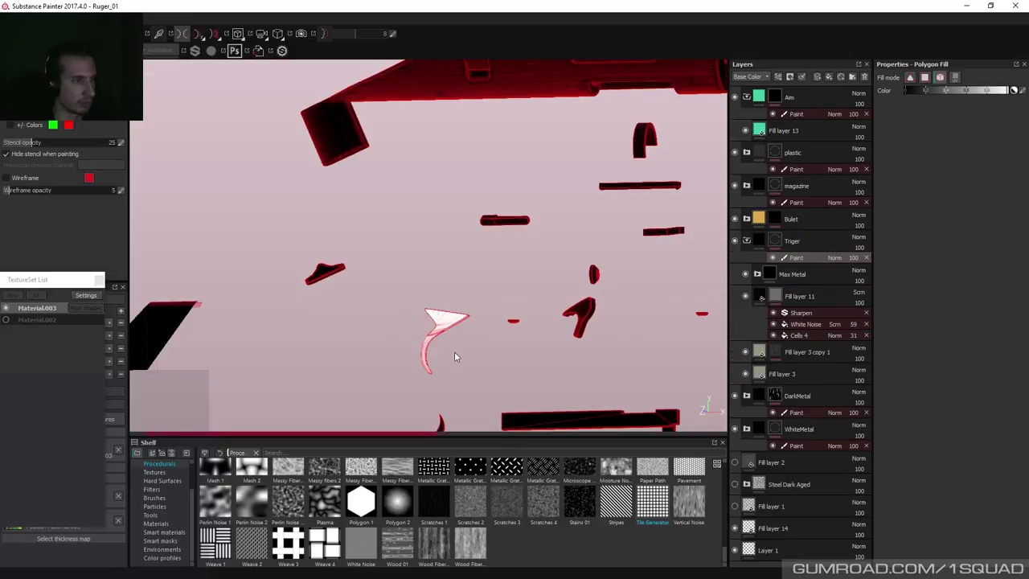
{"action": "middle_click_drag", "start_coordinate": [517, 367], "coordinate": [482, 265], "text": "alt"}
{"action": "key", "text": "m"}
Set the texture set's Wireframe opacity to 0 to remove the red overlay.
{"action": "left_click", "coordinate": [88, 296]}
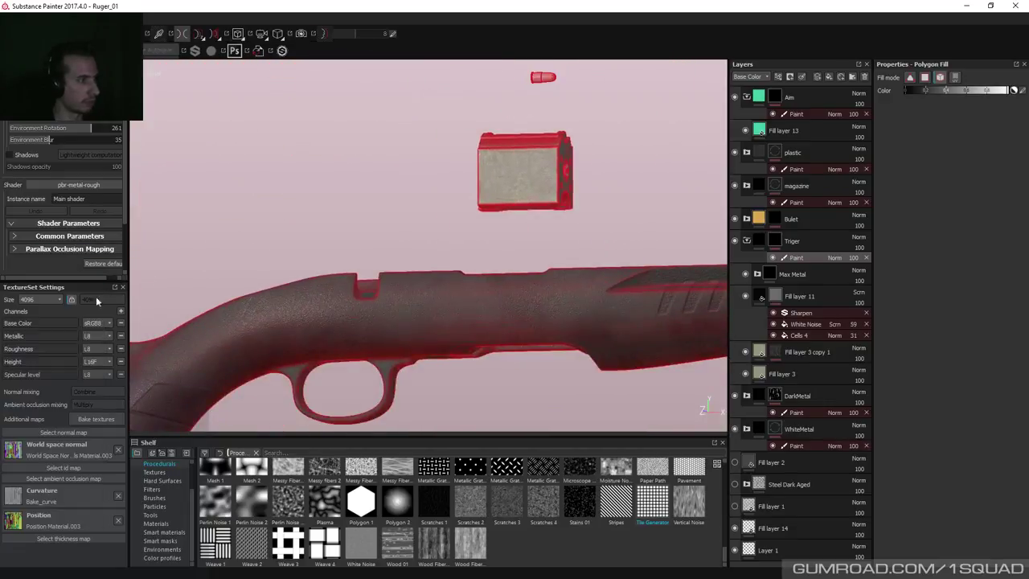
{"action": "scroll", "coordinate": [20, 274], "scroll_direction": "down", "scroll_amount": 3}
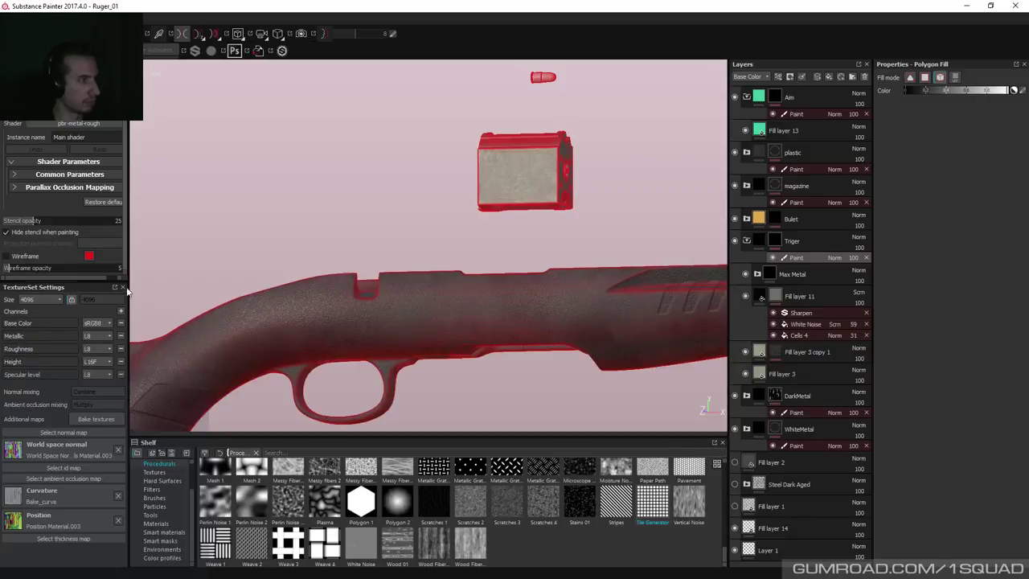
{"action": "left_click_drag", "start_coordinate": [20, 268], "coordinate": [2, 269]}
{"action": "middle_click_drag", "start_coordinate": [524, 244], "coordinate": [481, 259], "text": "alt"}
Polygon-fill both bullets into the Bulet mask to make them brass.
{"action": "left_click", "coordinate": [747, 218]}
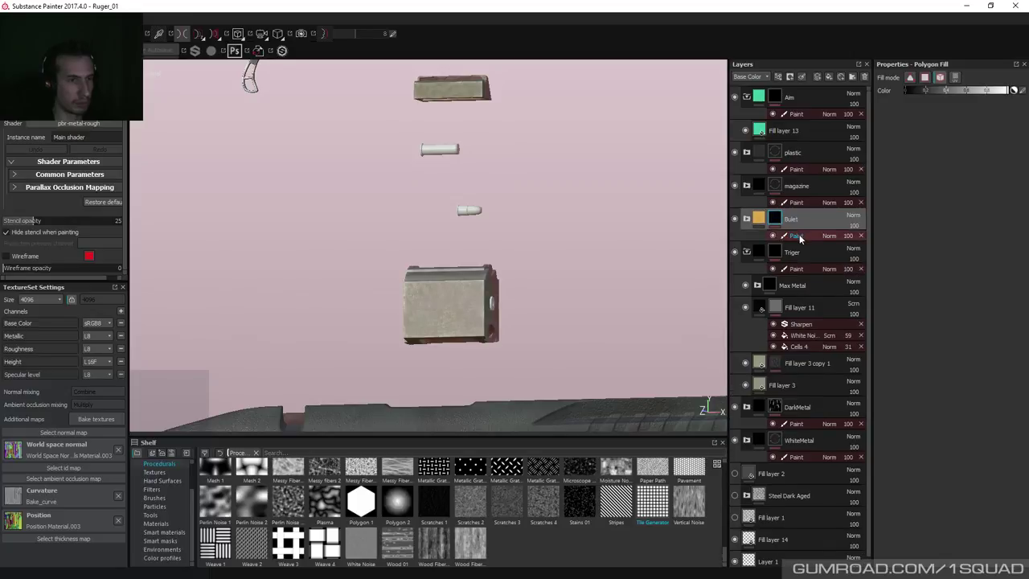
{"action": "left_click_drag", "start_coordinate": [394, 145], "coordinate": [471, 200]}
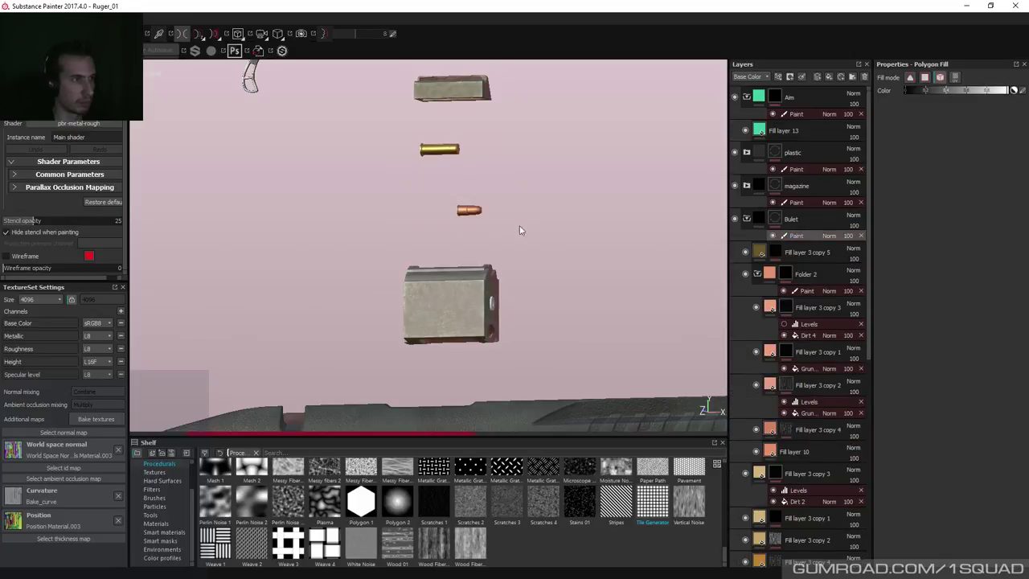
{"action": "middle_click_drag", "start_coordinate": [520, 227], "coordinate": [523, 283], "text": "alt"}
{"action": "scroll", "coordinate": [523, 283], "scroll_direction": "up", "scroll_amount": 2}
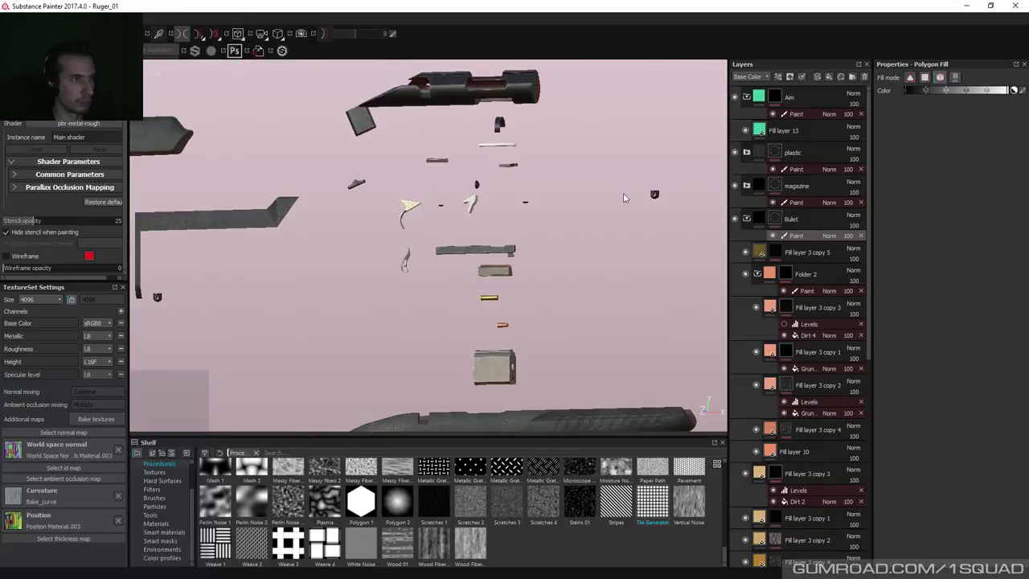
{"action": "scroll", "coordinate": [533, 281], "scroll_direction": "up", "scroll_amount": 5}
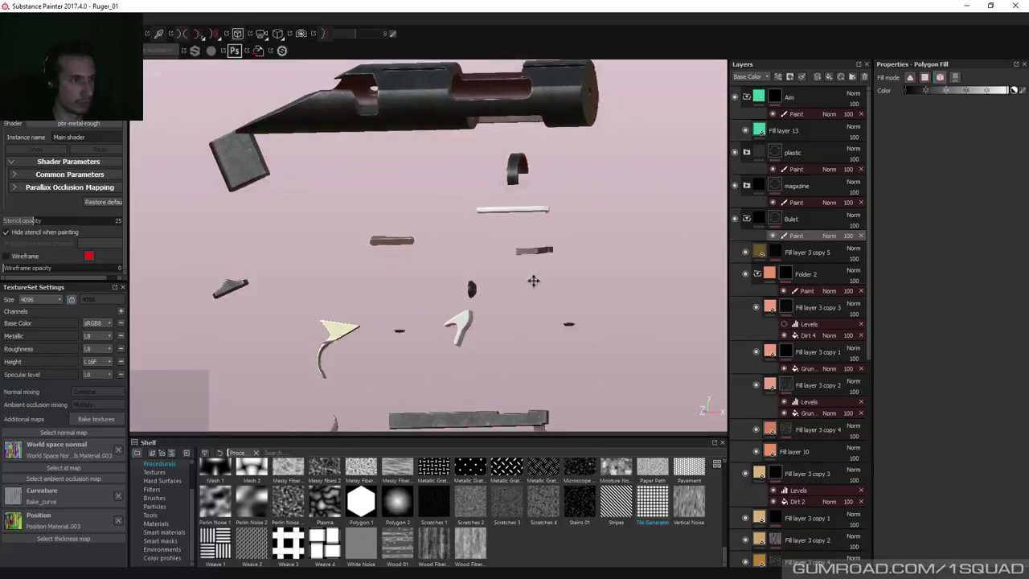
{"action": "left_click", "coordinate": [747, 219]}
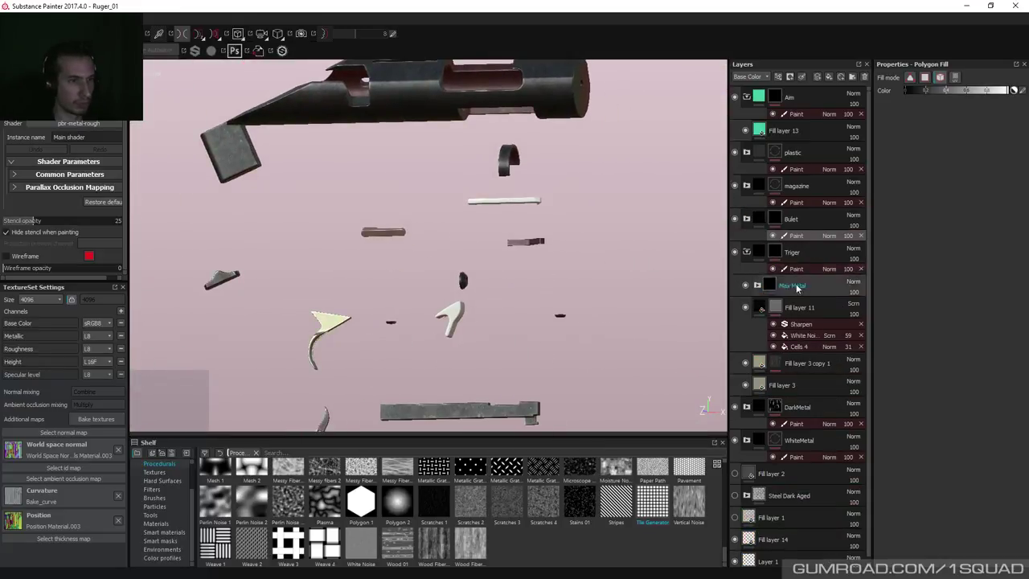
Fill the remaining white part into the plastic group's mask for dark plastic.
{"action": "left_click", "coordinate": [798, 423]}
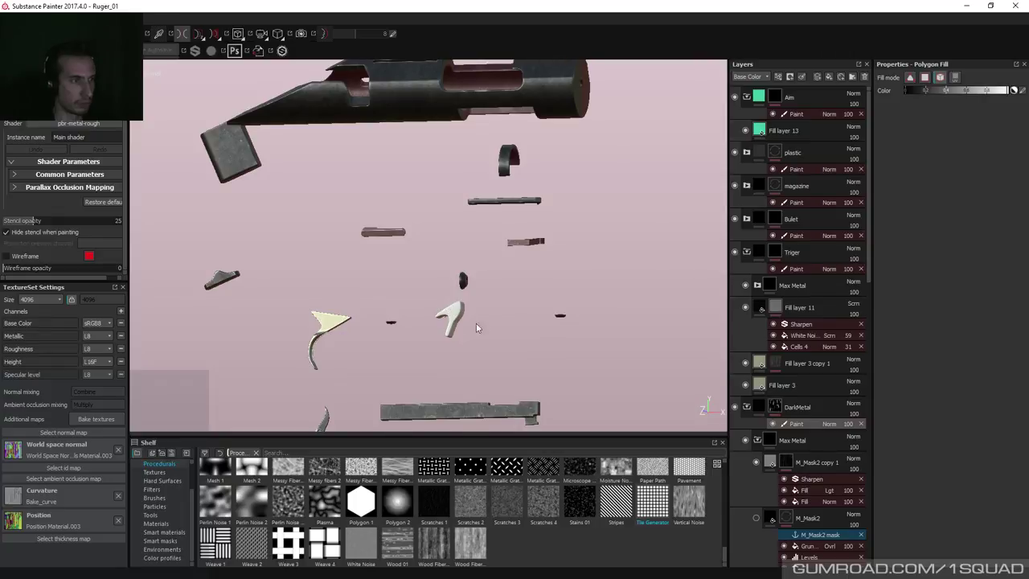
{"action": "middle_click_drag", "start_coordinate": [478, 324], "coordinate": [465, 278]}
{"action": "left_click", "coordinate": [796, 168]}
{"action": "middle_click_drag", "start_coordinate": [530, 357], "coordinate": [514, 325]}
{"action": "left_click", "coordinate": [505, 327]}
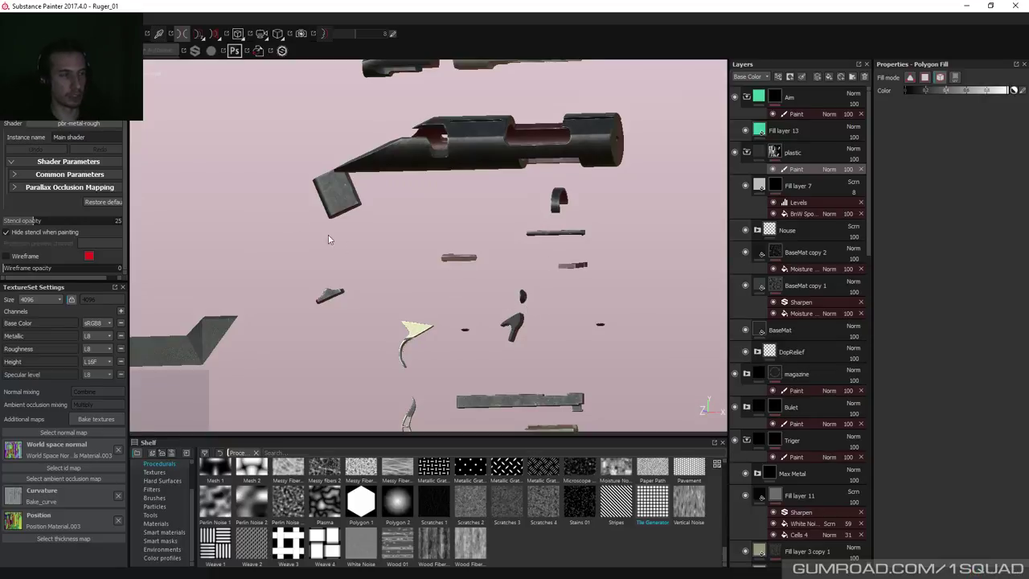
{"action": "middle_click_drag", "start_coordinate": [439, 284], "coordinate": [462, 293]}
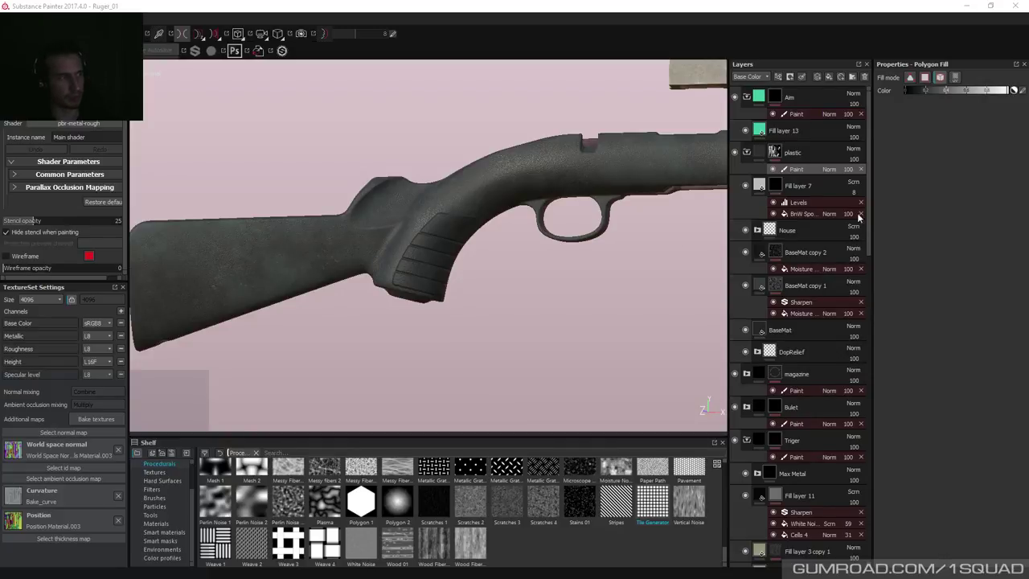
Switch to the F2 3D-only view and orbit around the textured grip from front and side.
{"action": "key", "text": "F2"}
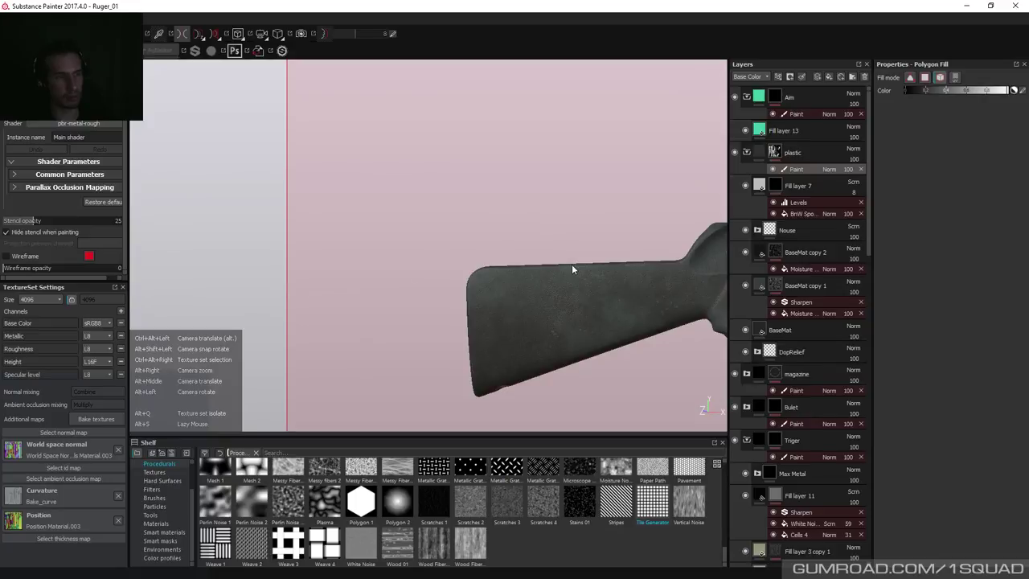
{"action": "middle_click_drag", "start_coordinate": [571, 266], "coordinate": [360, 269]}
{"action": "scroll", "coordinate": [360, 269], "scroll_direction": "up", "scroll_amount": 3}
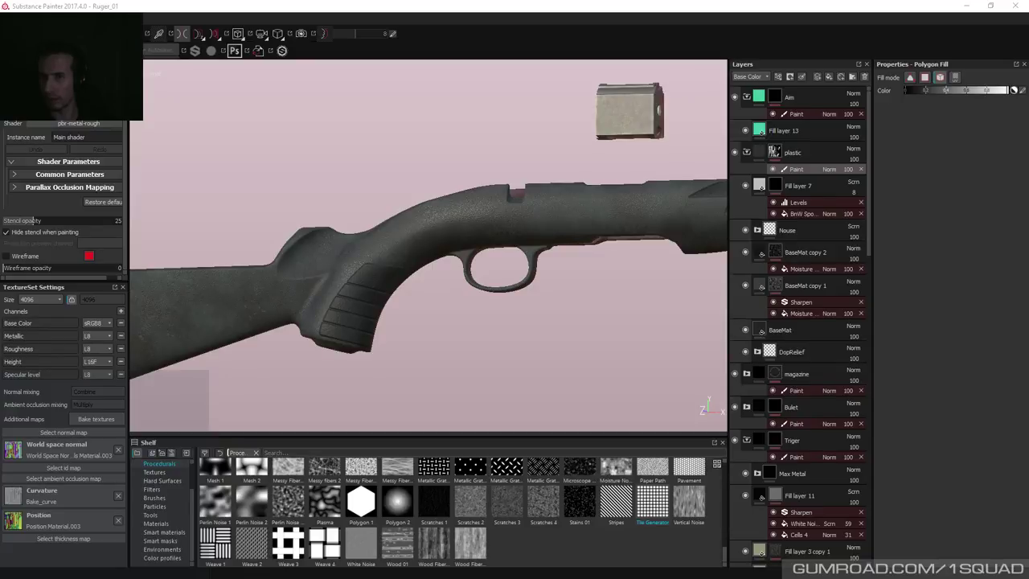
{"action": "scroll", "coordinate": [443, 229], "scroll_direction": "down", "scroll_amount": 5}
{"action": "scroll", "coordinate": [469, 294], "scroll_direction": "up", "scroll_amount": 3}
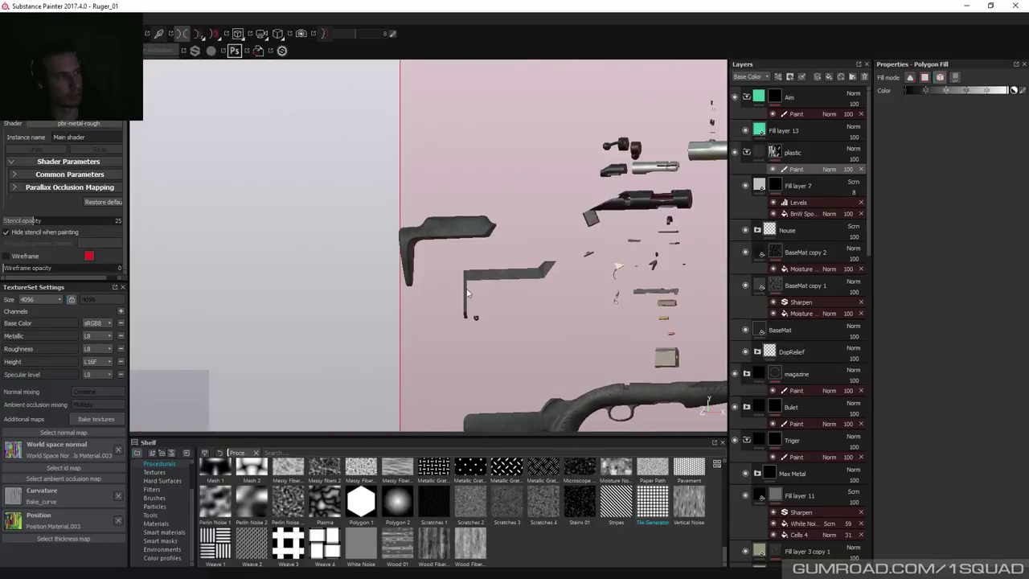
{"action": "scroll", "coordinate": [469, 293], "scroll_direction": "up", "scroll_amount": 5}
{"action": "middle_click_drag", "start_coordinate": [397, 340], "coordinate": [627, 331]}
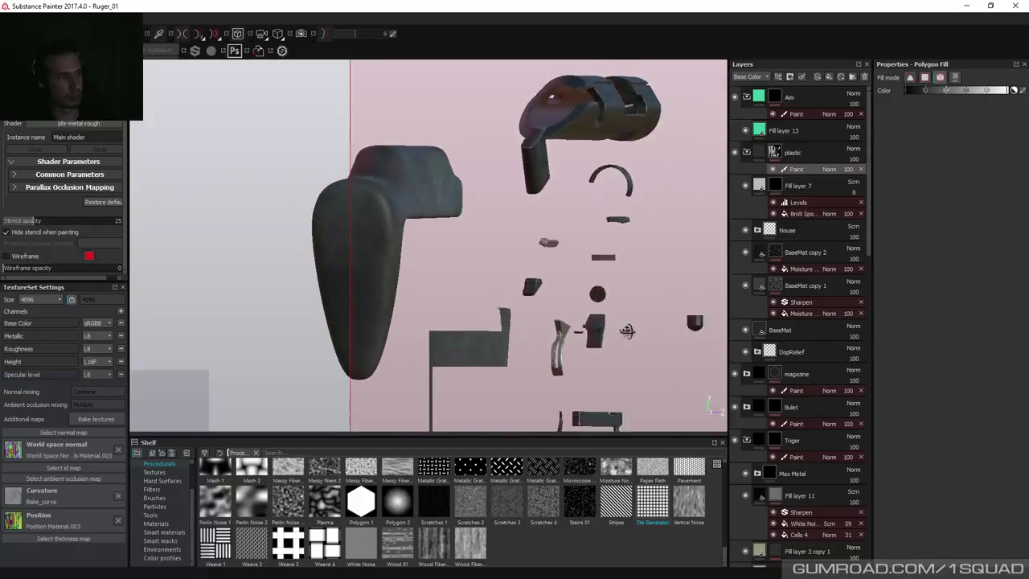
{"action": "left_click_drag", "start_coordinate": [627, 331], "coordinate": [565, 231], "text": "alt"}
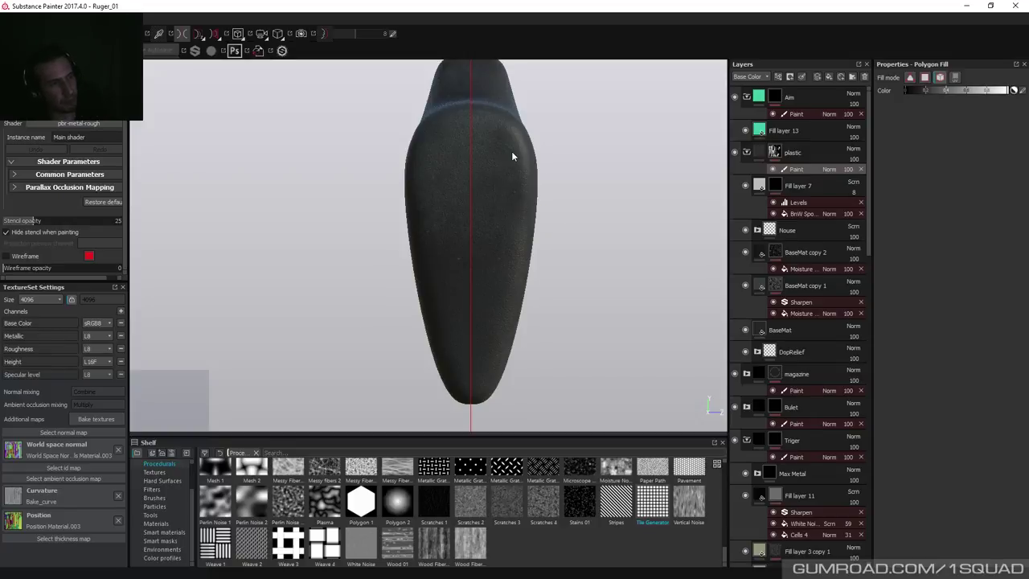
{"action": "left_click_drag", "start_coordinate": [512, 154], "coordinate": [558, 196], "text": "alt"}
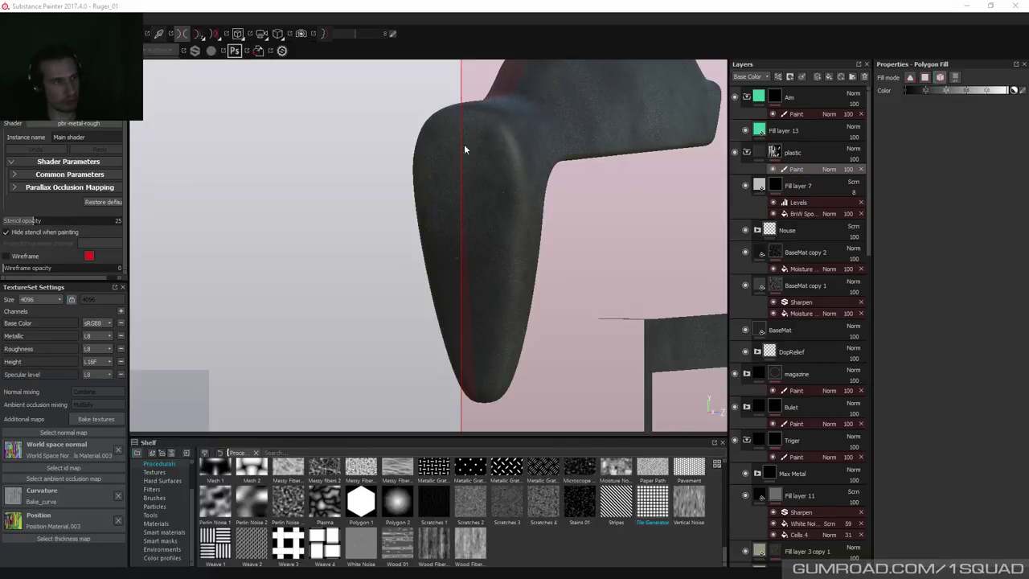
{"action": "left_click_drag", "start_coordinate": [501, 137], "coordinate": [546, 137], "text": "alt"}
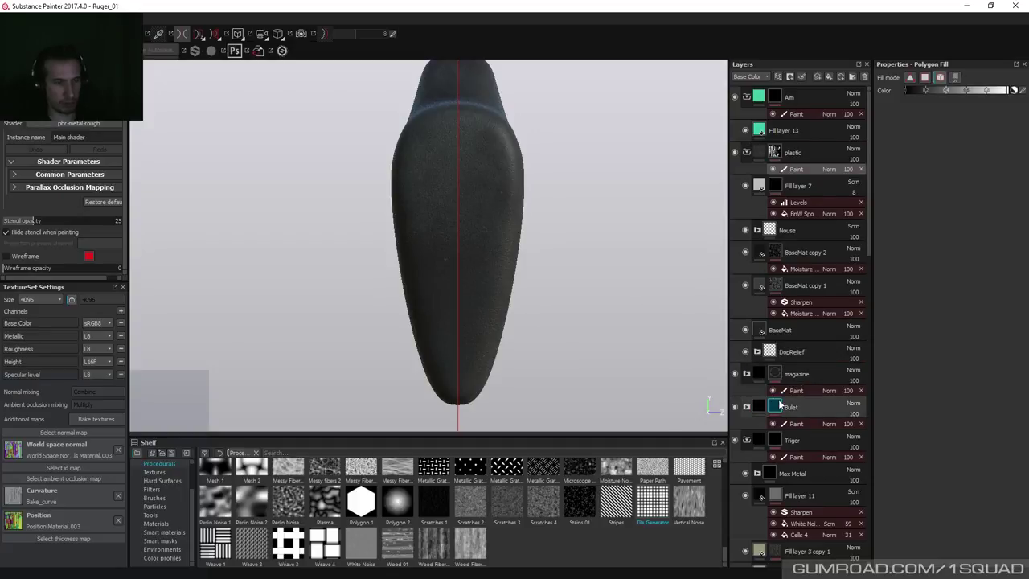
{"action": "scroll", "coordinate": [755, 426], "scroll_direction": "down", "scroll_amount": 15}
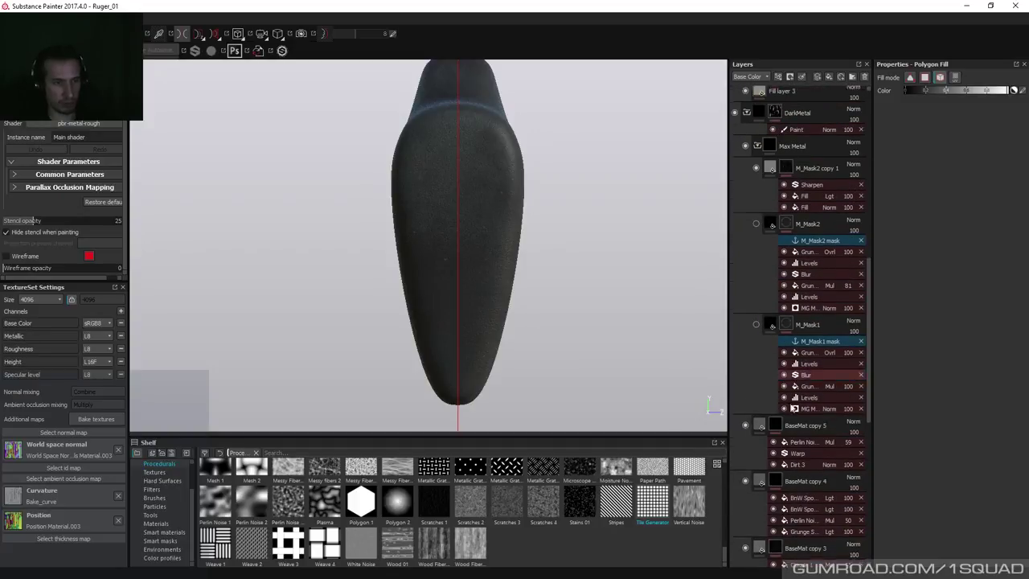
{"action": "scroll", "coordinate": [796, 321], "scroll_direction": "up", "scroll_amount": 2}
Collapse Max Metal, inspect Fill layer 7's mask, then expand DopRelief and select Relief_02.
{"action": "left_click", "coordinate": [757, 212]}
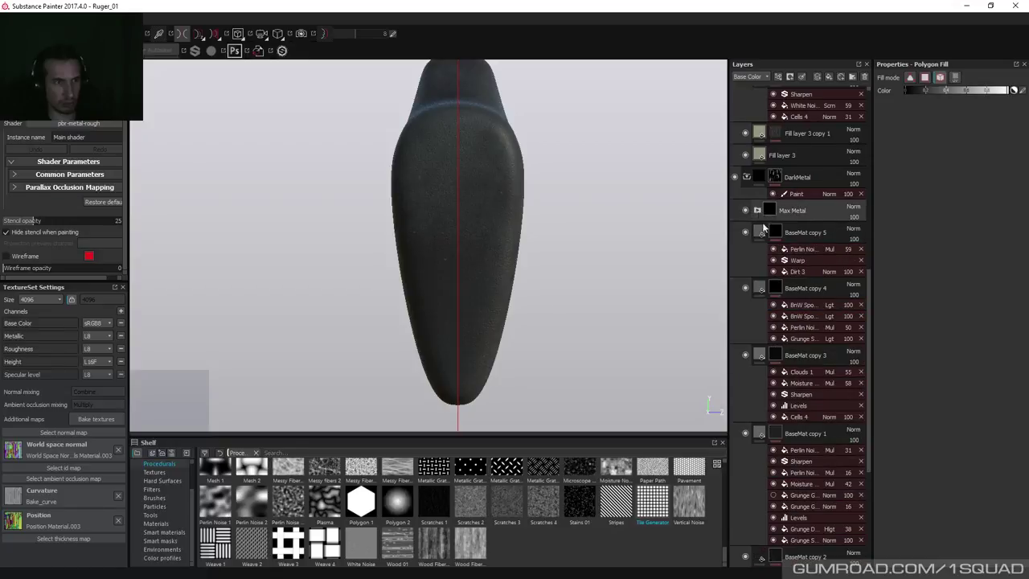
{"action": "scroll", "coordinate": [854, 186], "scroll_direction": "up", "scroll_amount": 8}
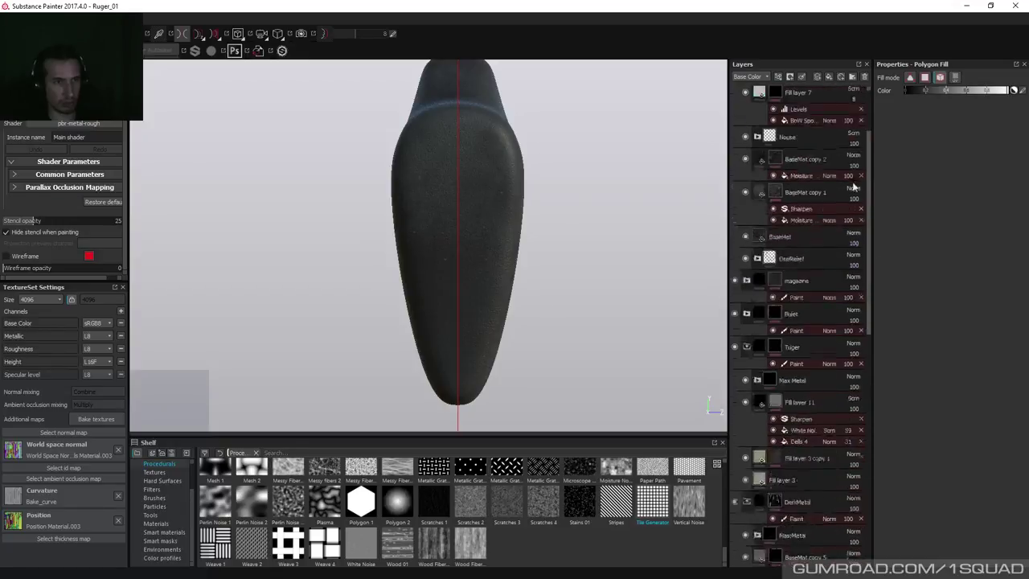
{"action": "scroll", "coordinate": [854, 186], "scroll_direction": "up", "scroll_amount": 3}
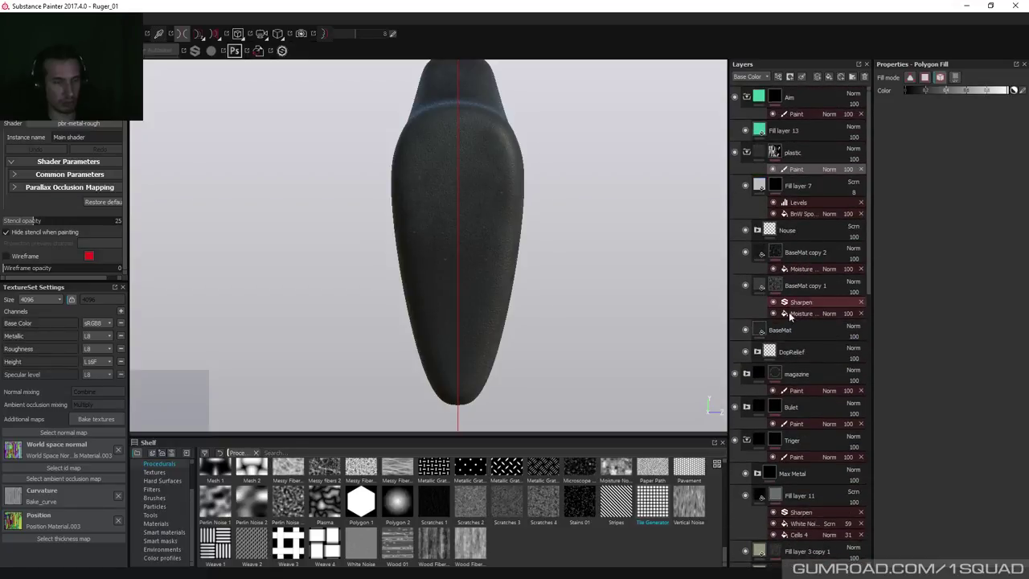
{"action": "left_click", "coordinate": [806, 192]}
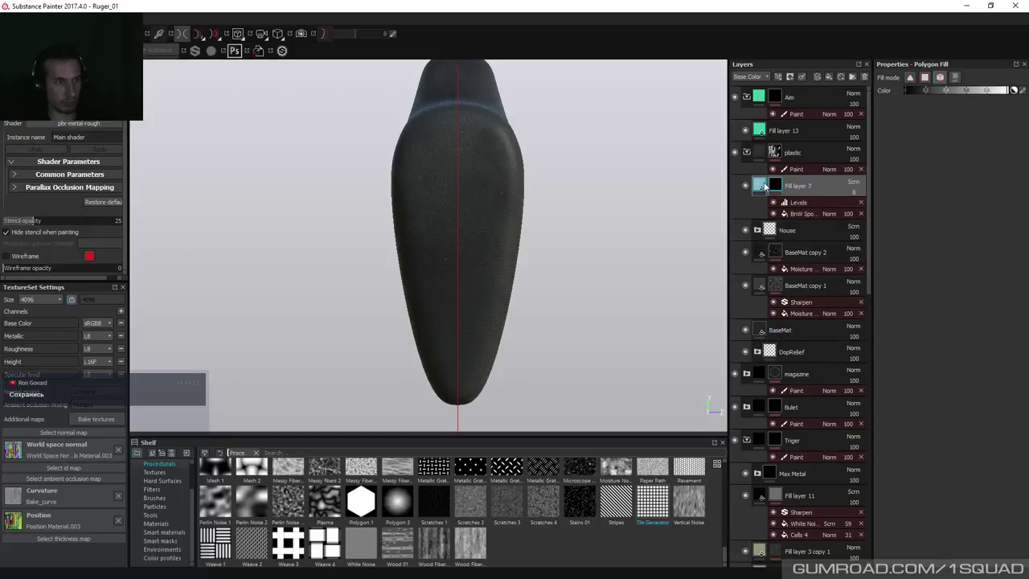
{"action": "left_click", "coordinate": [774, 190], "text": "alt"}
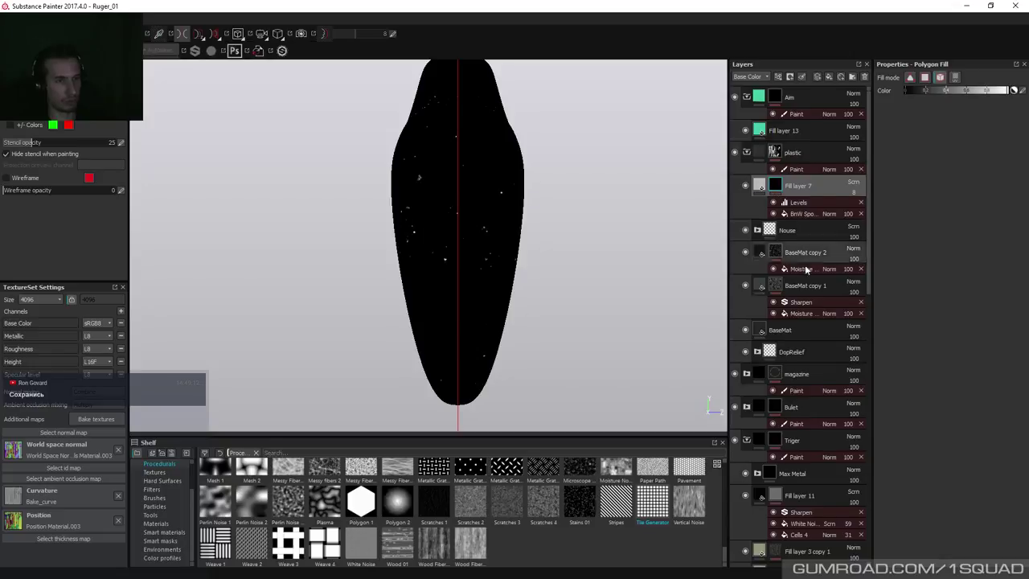
{"action": "scroll", "coordinate": [802, 321], "scroll_direction": "down", "scroll_amount": 1}
{"action": "left_click", "coordinate": [791, 326]}
{"action": "left_click", "coordinate": [757, 320]}
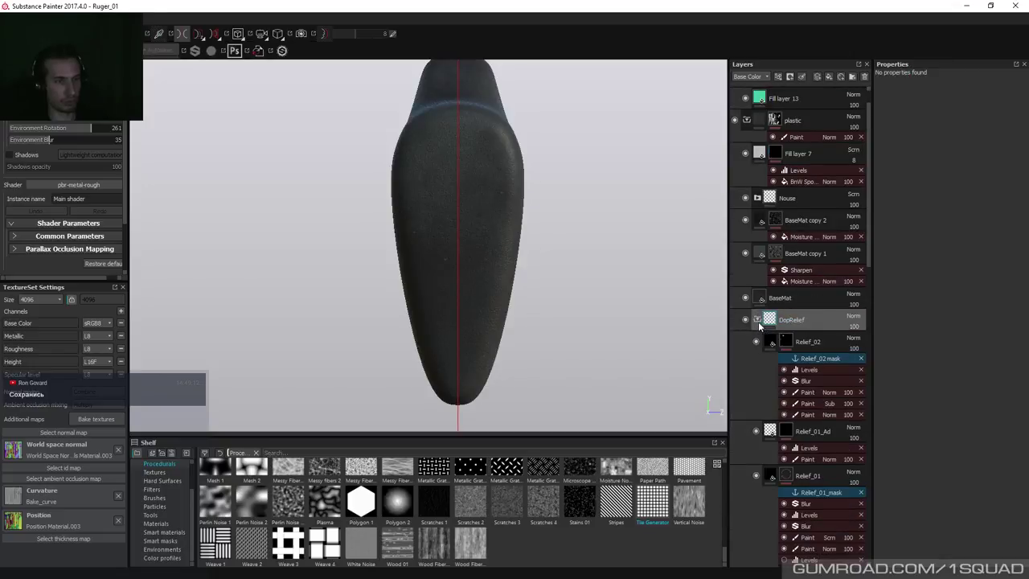
{"action": "left_click", "coordinate": [817, 341]}
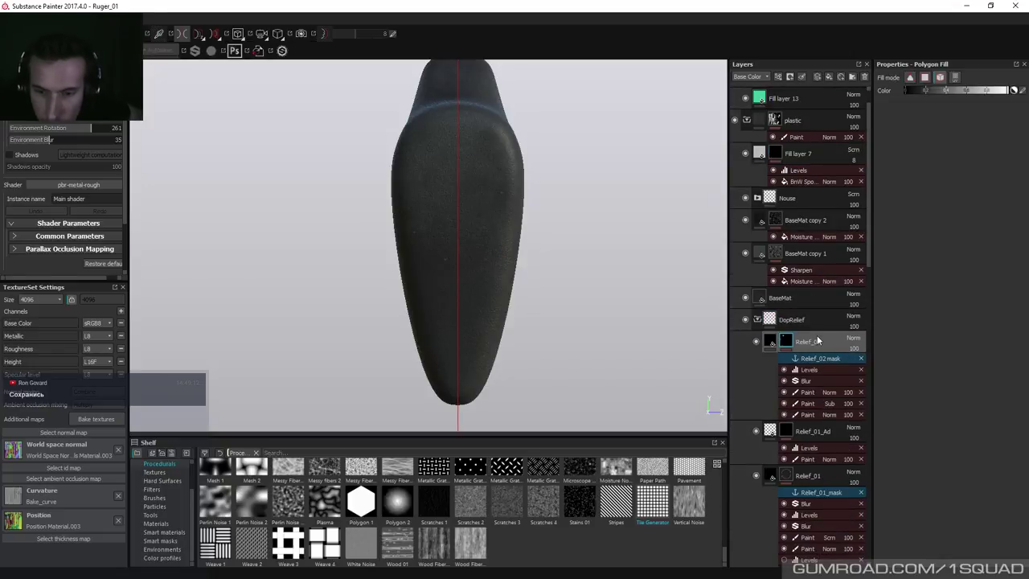
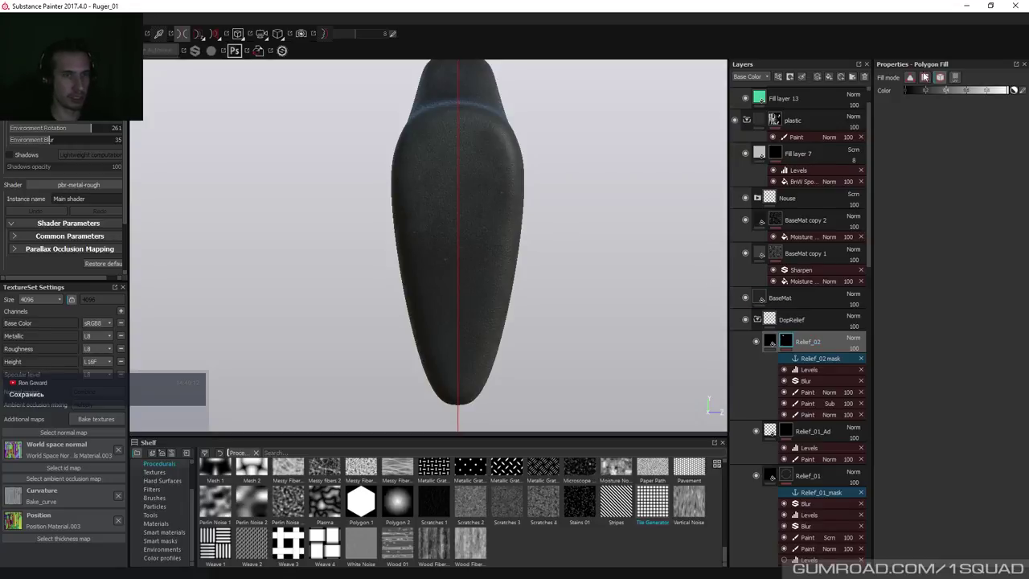
Add a fill layer above Relief_02 that affects only height, with Height set to 0.
{"action": "left_click", "coordinate": [829, 77]}
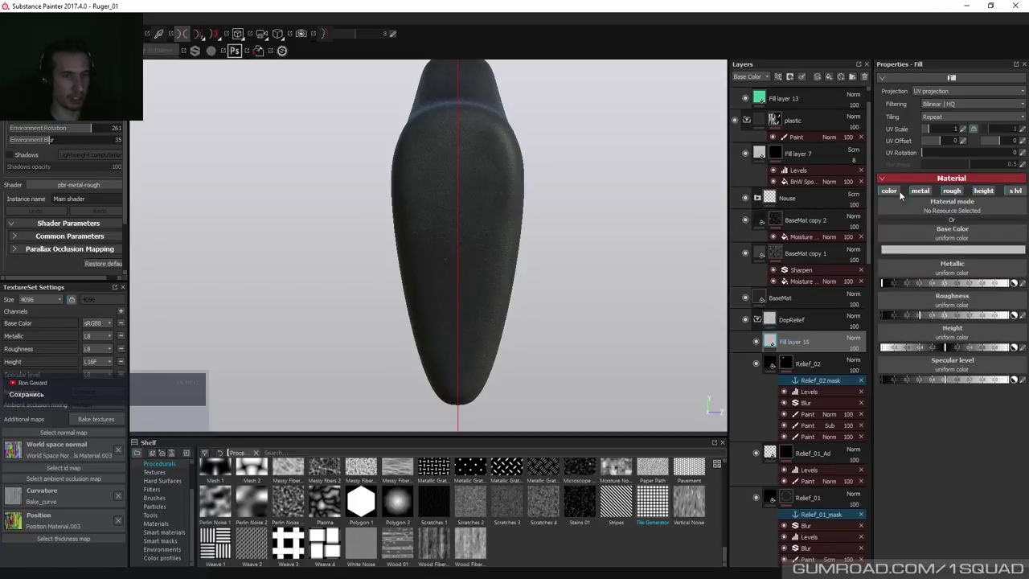
{"action": "left_click", "coordinate": [890, 191]}
{"action": "left_click", "coordinate": [920, 190]}
{"action": "left_click", "coordinate": [952, 191]}
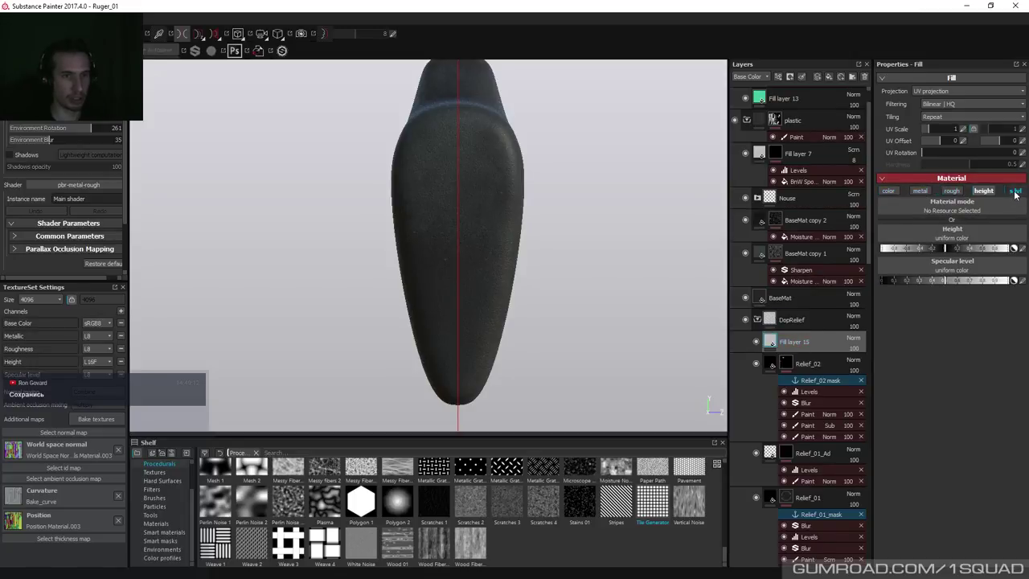
{"action": "left_click", "coordinate": [1015, 191]}
{"action": "double_click", "coordinate": [1003, 249]}
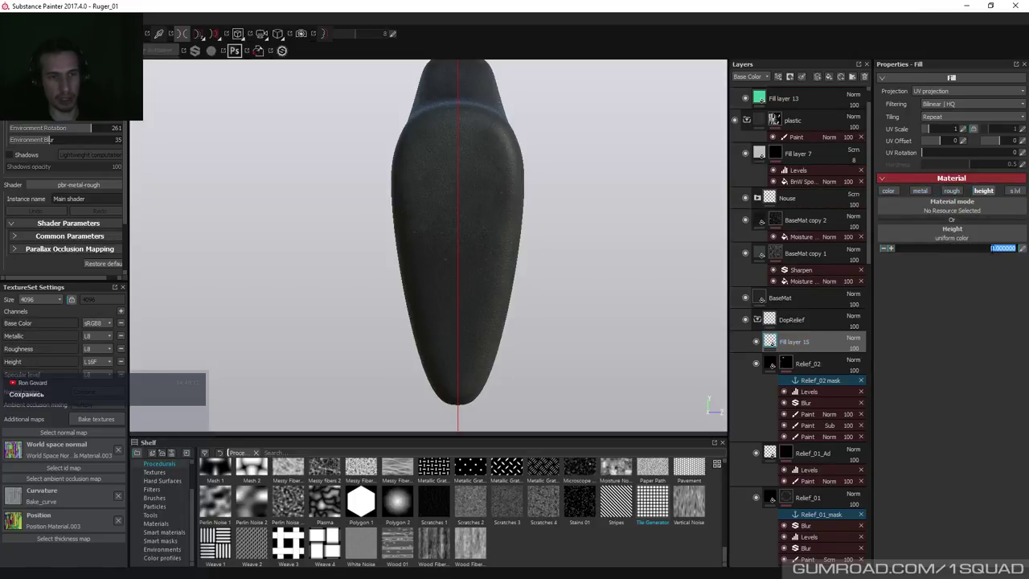
{"action": "type", "text": "0"}
{"action": "key", "text": "Return"}
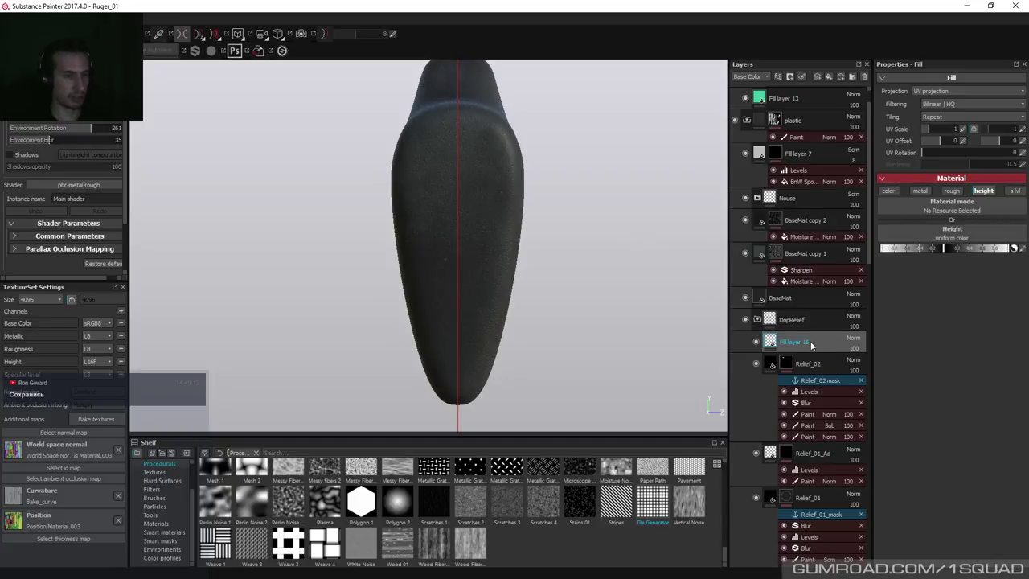
Give Fill layer 15 a black mask and add a paint effect to it.
{"action": "right_click", "coordinate": [807, 344]}
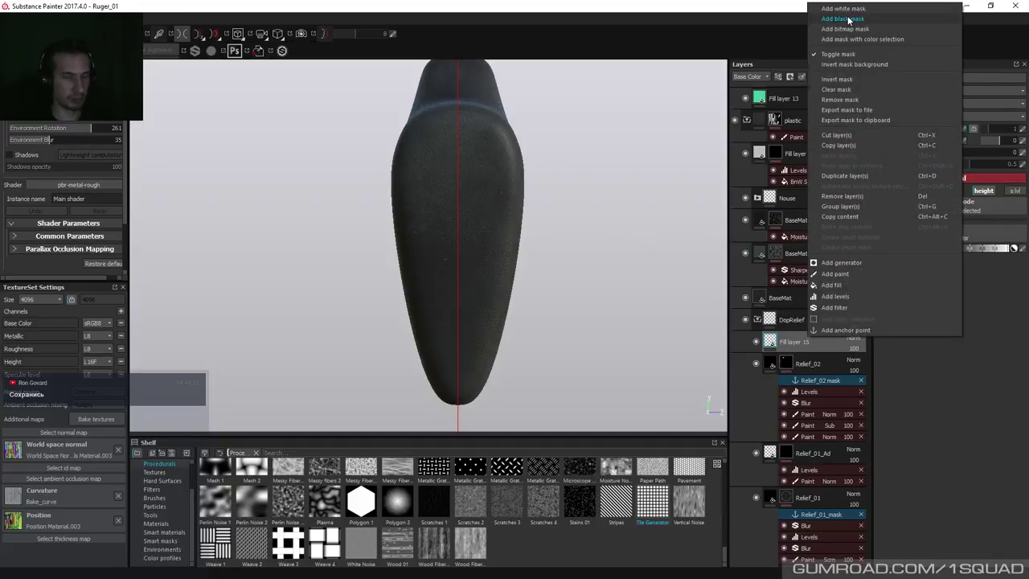
{"action": "left_click", "coordinate": [848, 20]}
{"action": "right_click", "coordinate": [786, 344]}
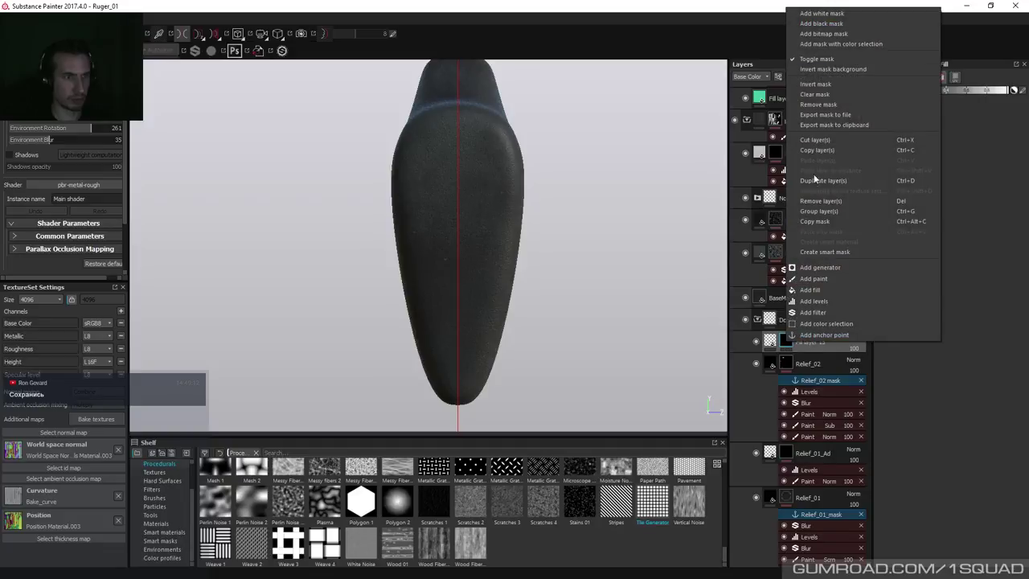
{"action": "left_click", "coordinate": [823, 279]}
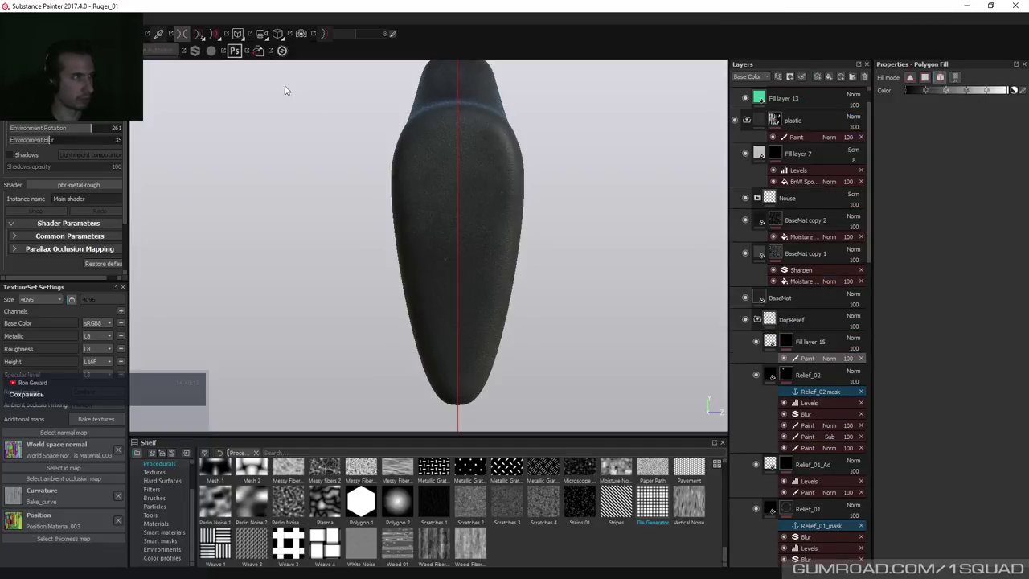
Set up a horizontal Tile Generator stripe stencil over the grip with Size Y 0.41.
{"action": "key", "text": "3"}
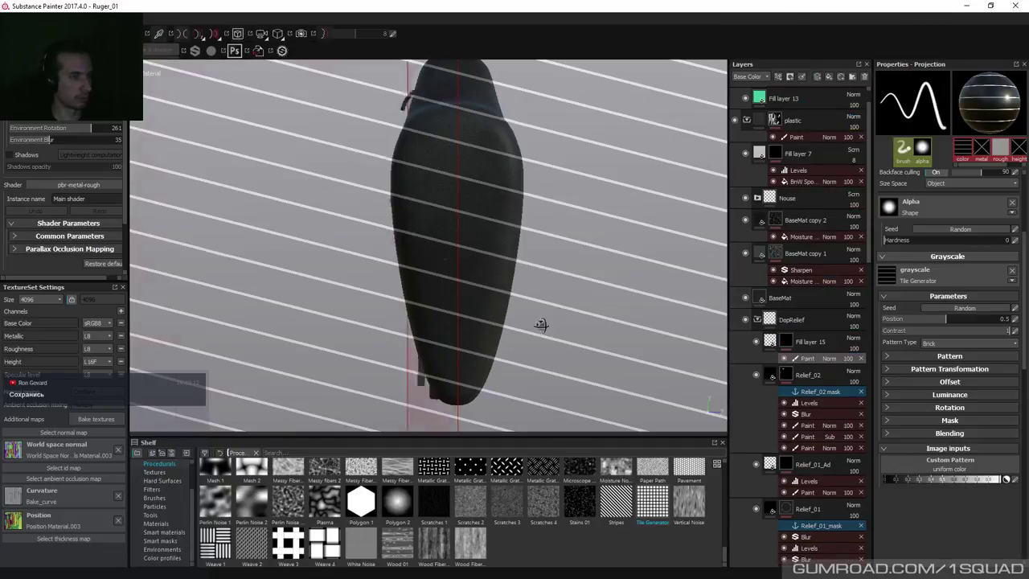
{"action": "scroll", "coordinate": [541, 324], "scroll_direction": "up", "scroll_amount": 3}
{"action": "left_click_drag", "start_coordinate": [541, 311], "coordinate": [546, 204], "text": "alt"}
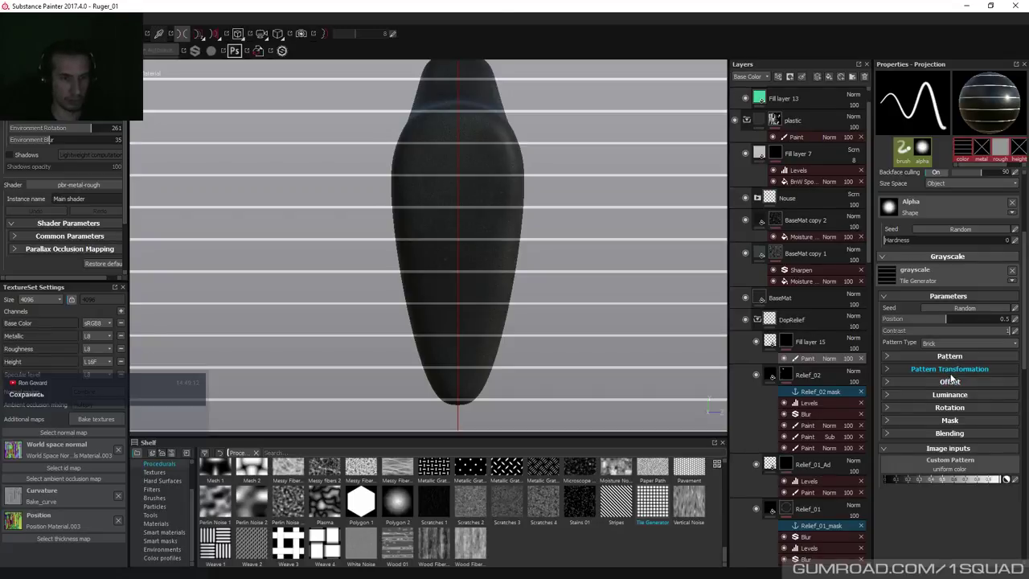
{"action": "left_click", "coordinate": [948, 356]}
{"action": "left_click_drag", "start_coordinate": [903, 441], "coordinate": [946, 437]}
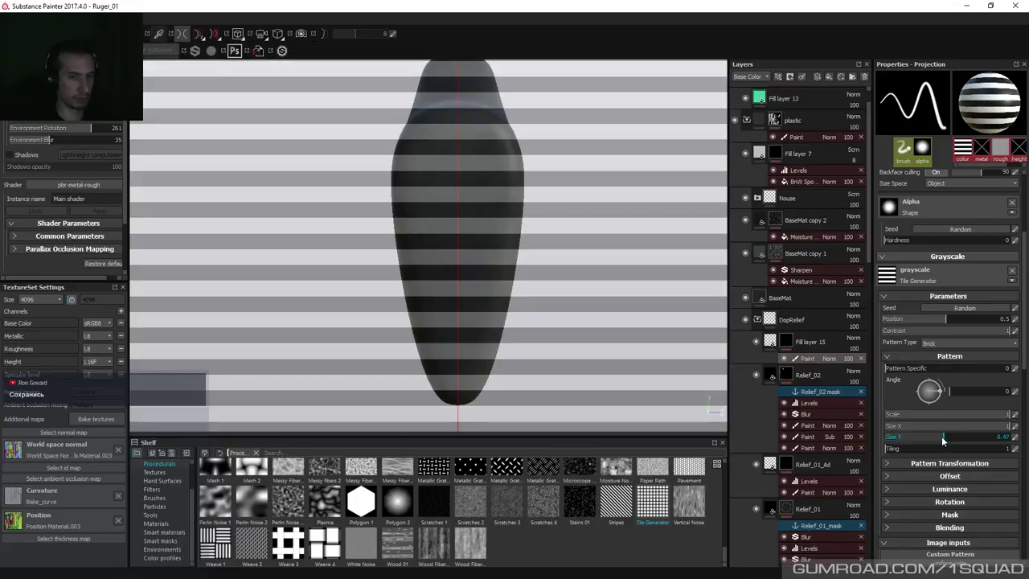
{"action": "left_click_drag", "start_coordinate": [943, 439], "coordinate": [936, 441]}
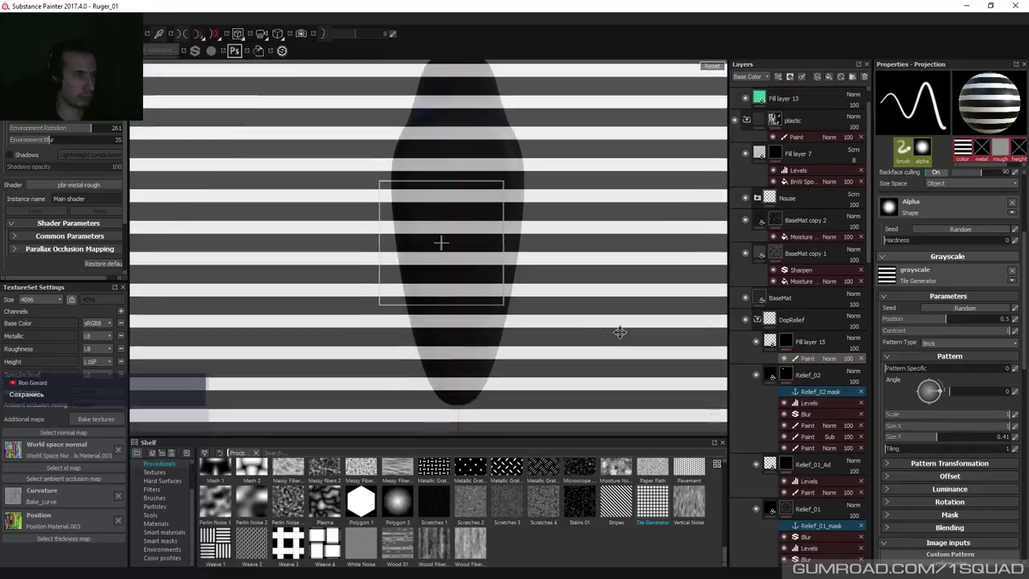
{"action": "left_click_drag", "start_coordinate": [619, 332], "coordinate": [616, 344]}
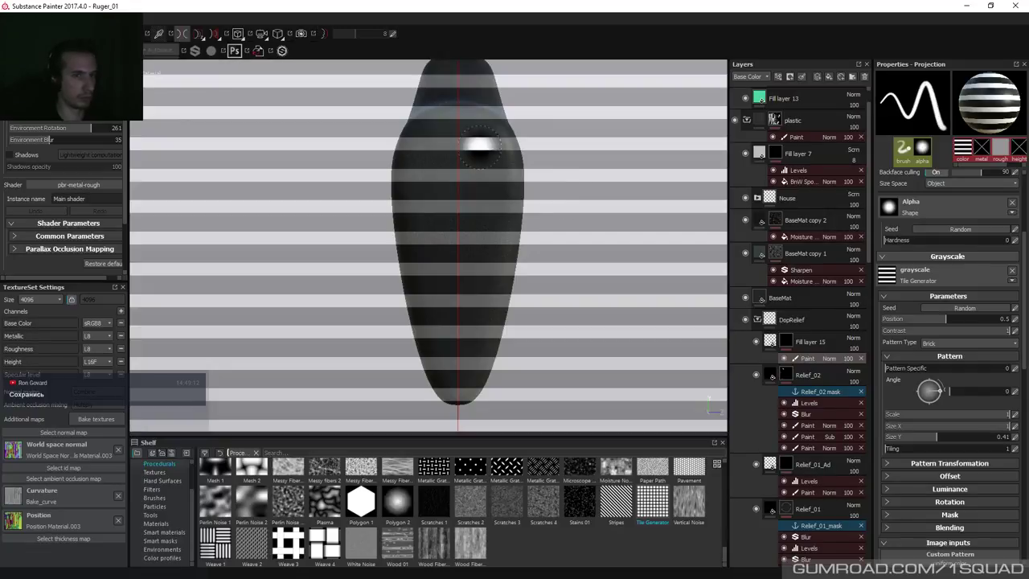
Set brush Flow to No pressure, shrink the brush, and return to normal painting.
{"action": "scroll", "coordinate": [949, 321], "scroll_direction": "up", "scroll_amount": 2}
{"action": "scroll", "coordinate": [1003, 221], "scroll_direction": "up", "scroll_amount": 2}
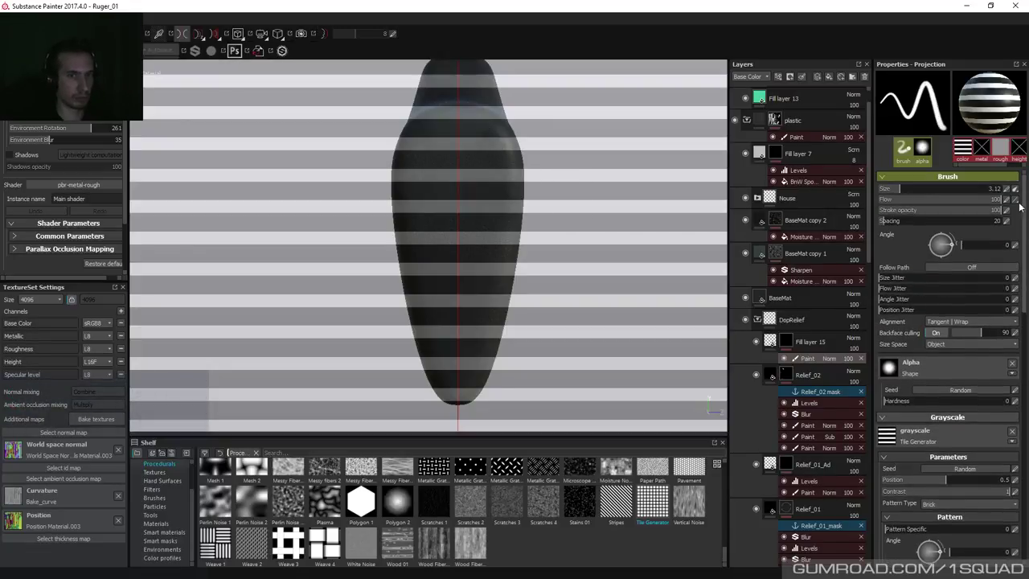
{"action": "left_click", "coordinate": [1007, 199]}
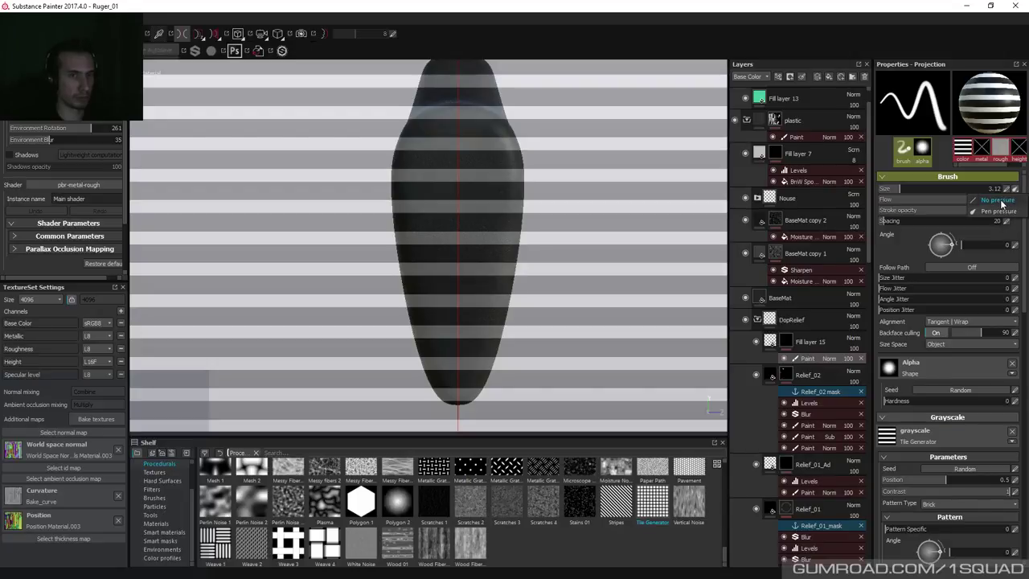
{"action": "left_click", "coordinate": [997, 200]}
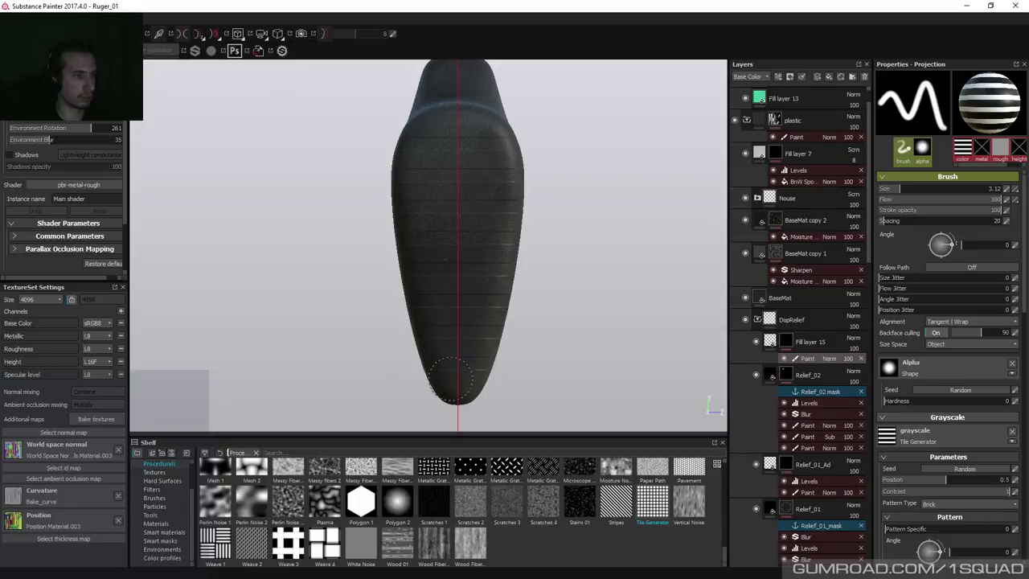
{"action": "key", "text": "3"}
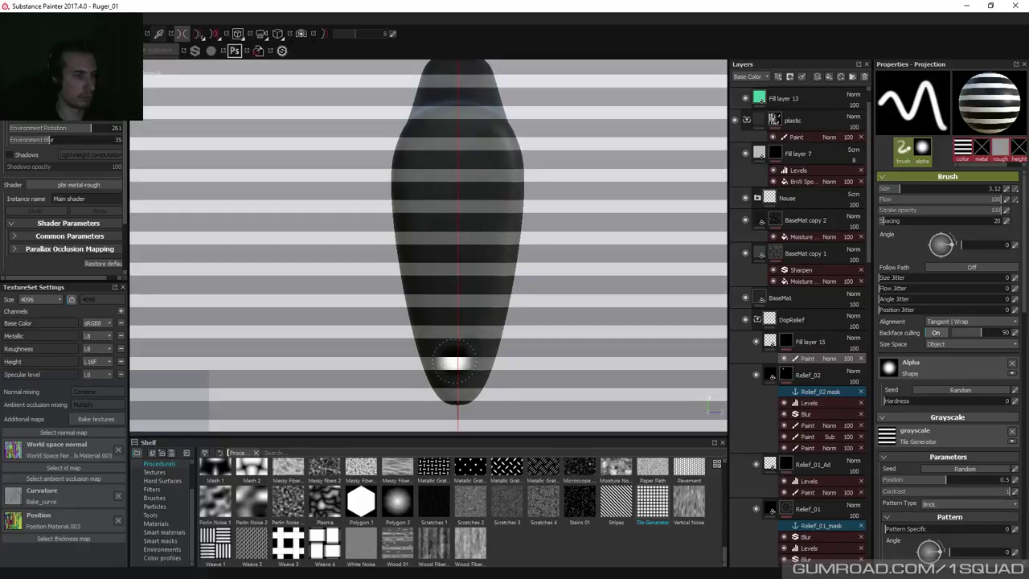
{"action": "key", "text": "["}
{"action": "key", "text": "["}
{"action": "key", "text": "["}
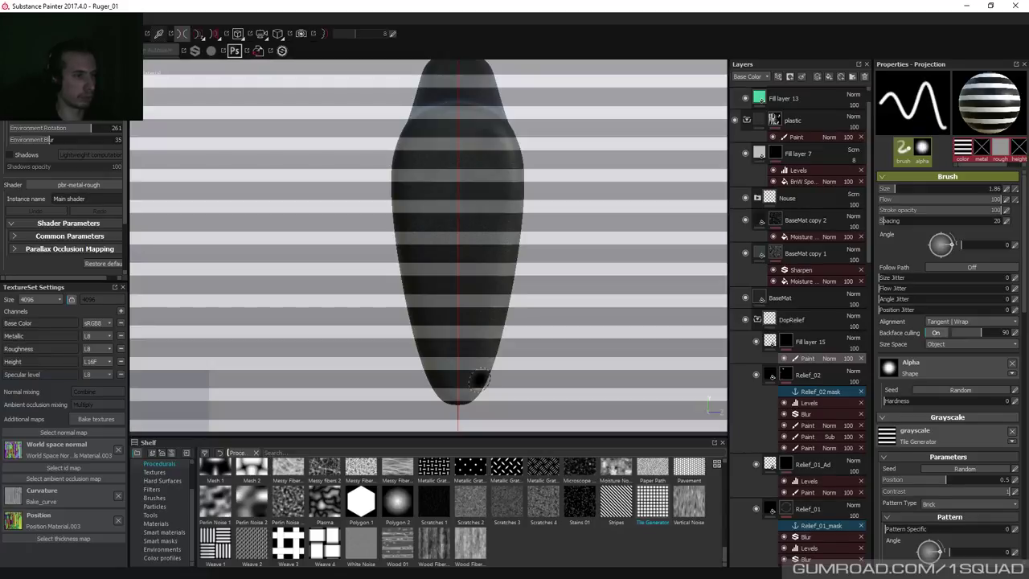
{"action": "key", "text": "1"}
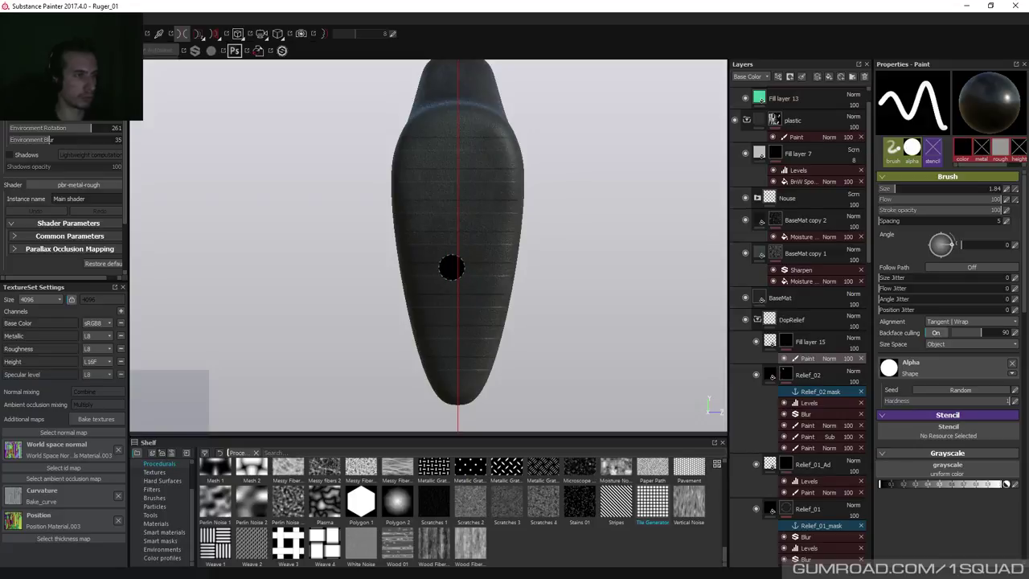
Set Fill layer 15's height to -0.02 to recess the stripes, viewing the grip side-on.
{"action": "left_click", "coordinate": [799, 392]}
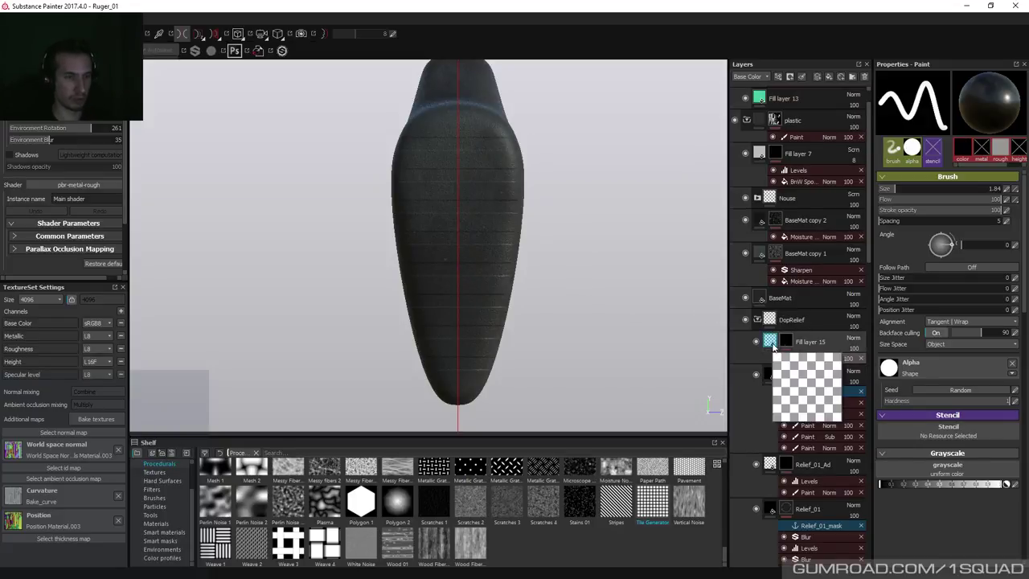
{"action": "left_click", "coordinate": [772, 347]}
{"action": "left_click", "coordinate": [1021, 250]}
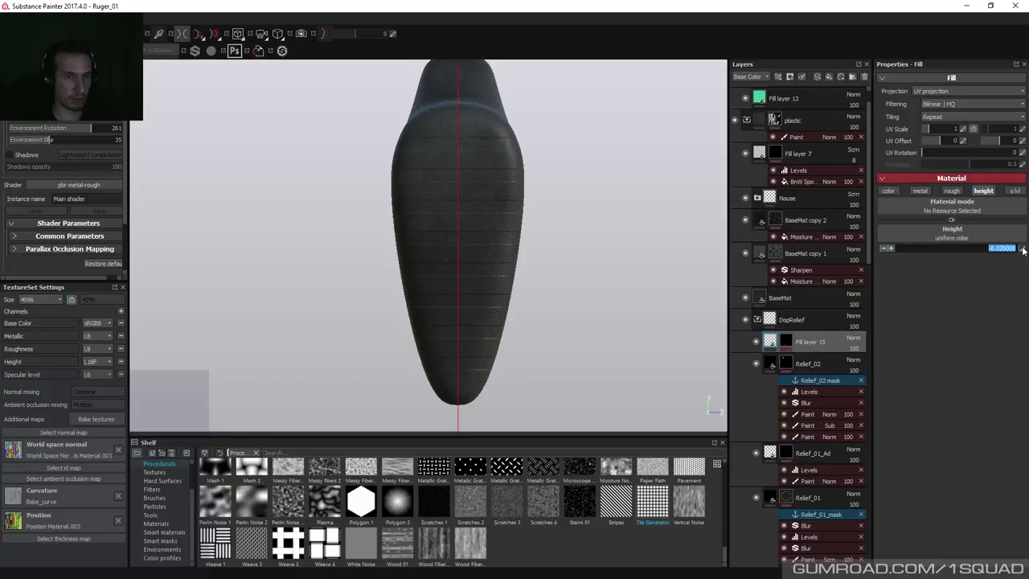
{"action": "key", "text": "Return"}
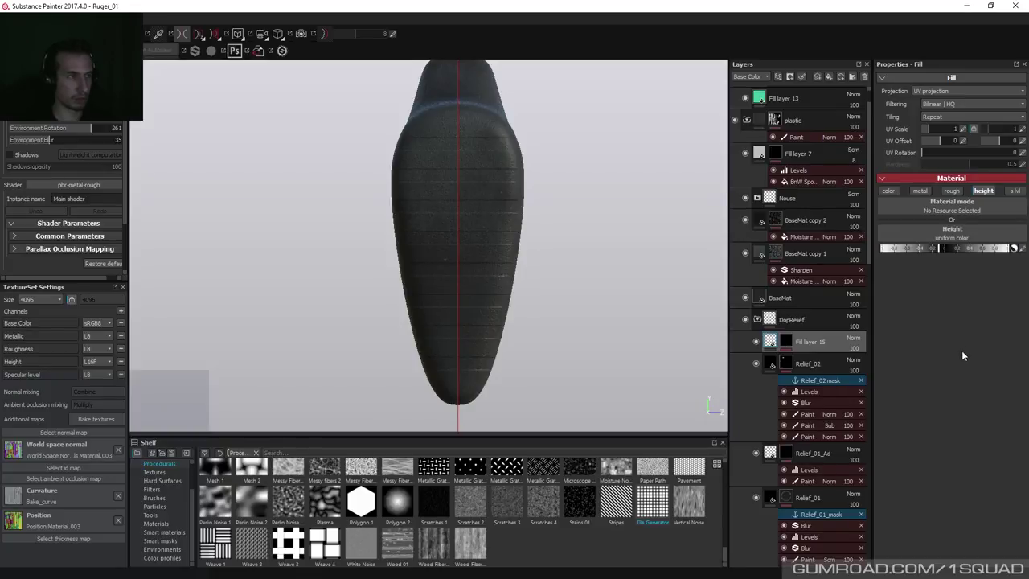
{"action": "left_click_drag", "start_coordinate": [641, 291], "coordinate": [425, 281], "text": "alt"}
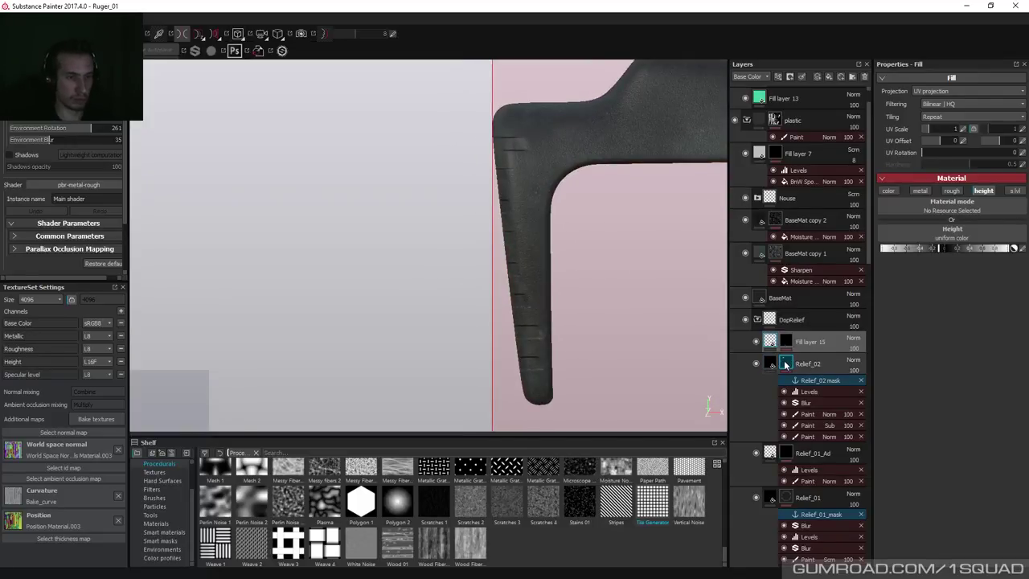
Add a paint effect to Fill layer 15 with a fully soft brush, undoing a test stroke.
{"action": "left_click", "coordinate": [786, 341]}
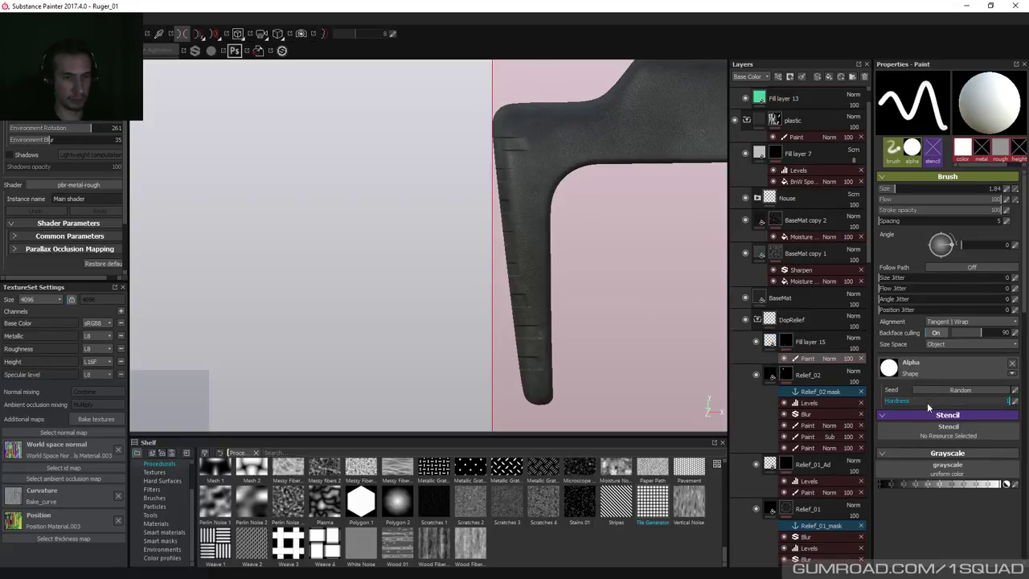
{"action": "left_click_drag", "start_coordinate": [944, 399], "coordinate": [858, 393]}
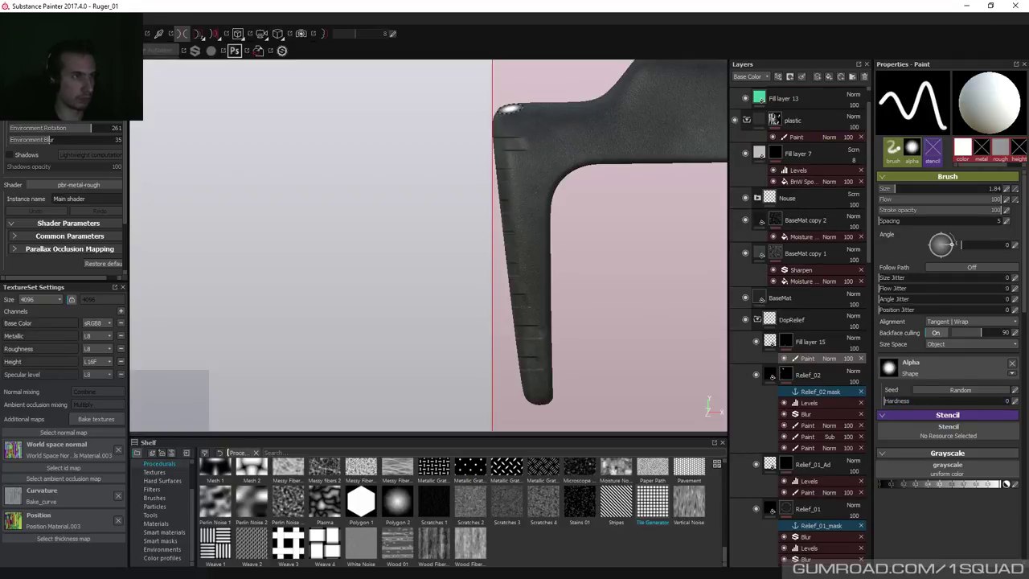
{"action": "key", "text": "shift"}
{"action": "left_click", "coordinate": [516, 111]}
{"action": "key", "text": "ctrl+z"}
{"action": "key", "text": "shift"}
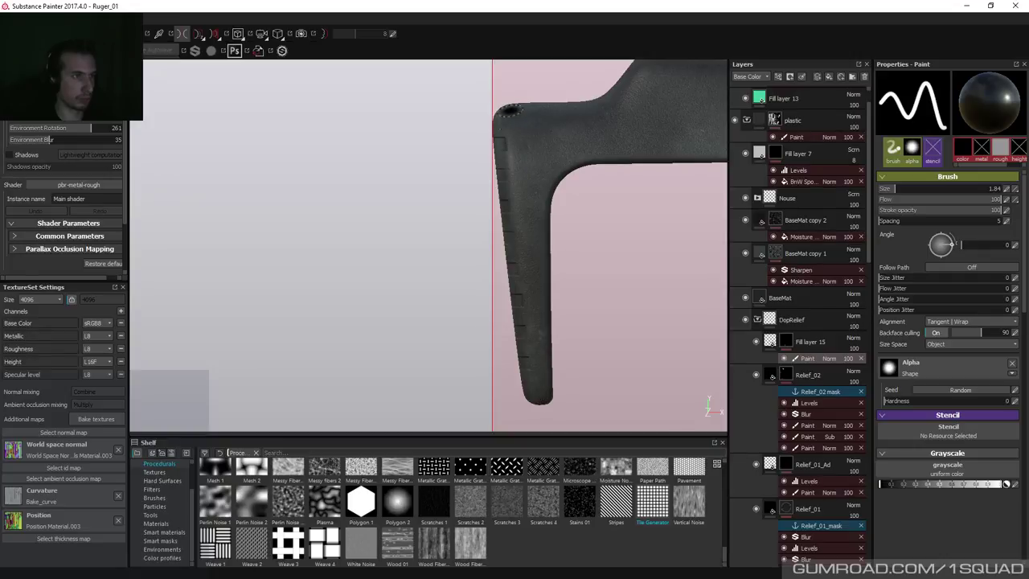
Paint straight Shift-click groove lines down the grip from its top corner.
{"action": "key", "text": "shift"}
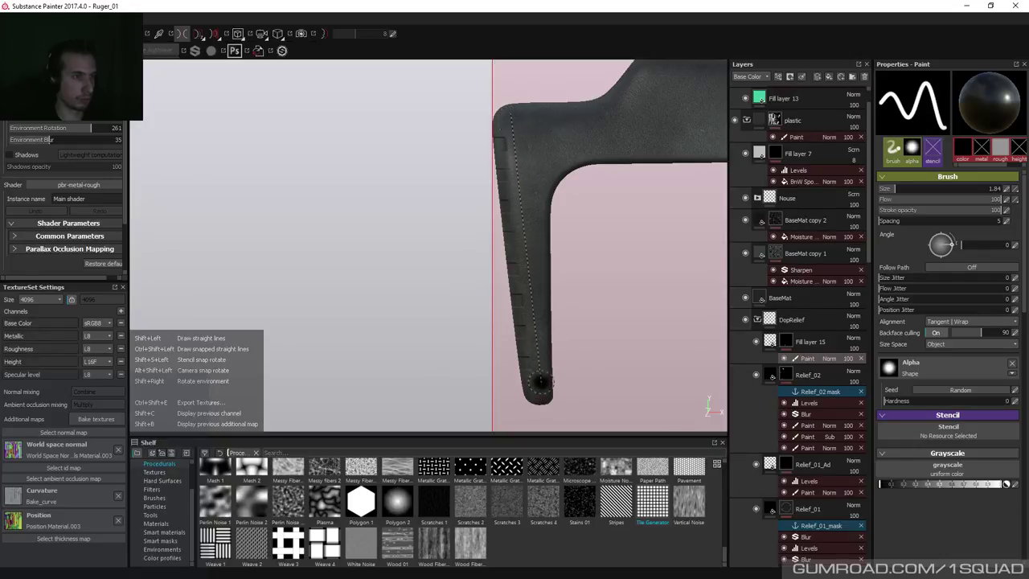
{"action": "key", "text": "shift"}
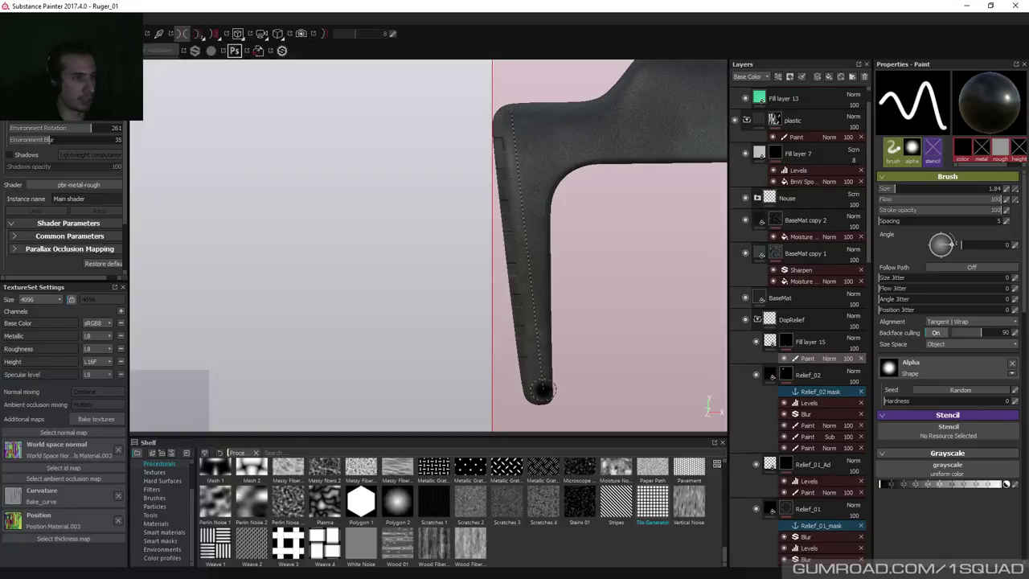
{"action": "key", "text": "shift"}
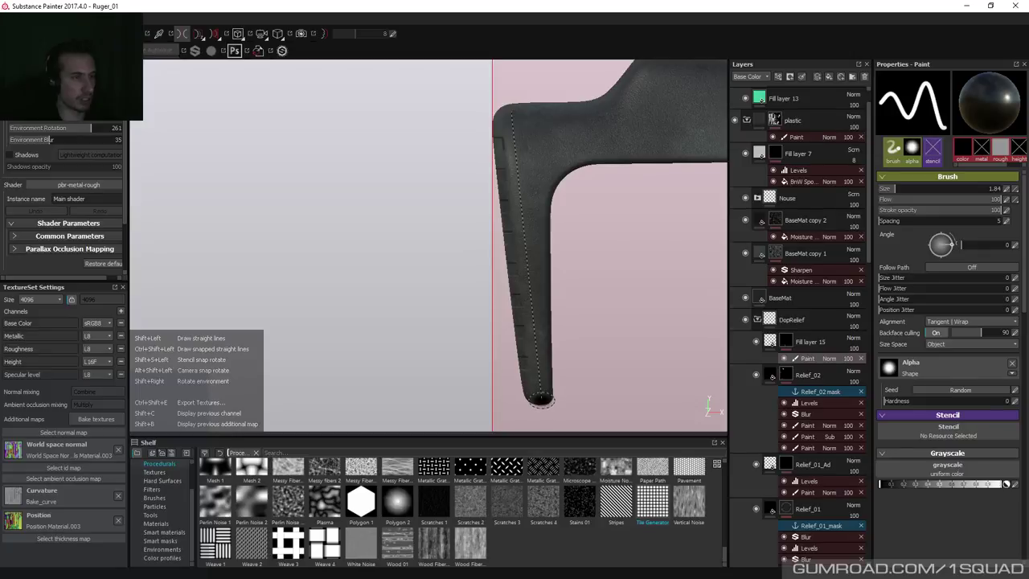
{"action": "left_click", "coordinate": [540, 397], "text": "shift"}
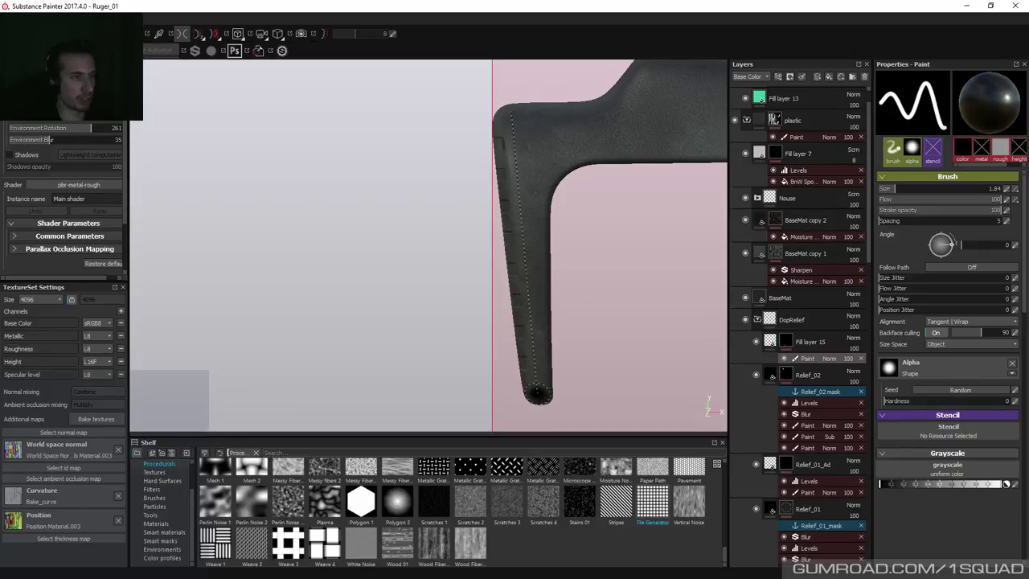
{"action": "key", "text": "shift"}
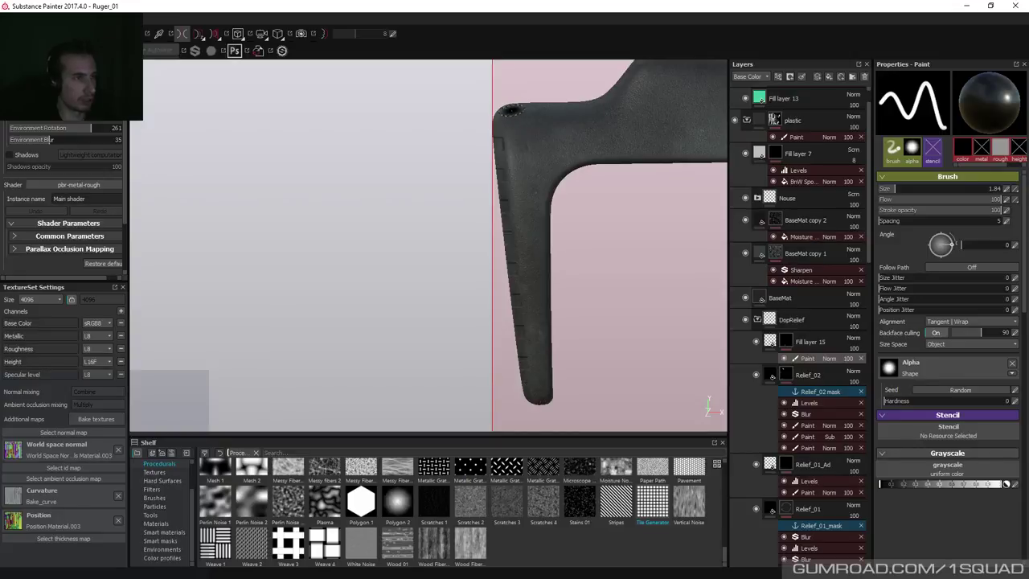
{"action": "left_click", "coordinate": [511, 111]}
{"action": "key", "text": "shift"}
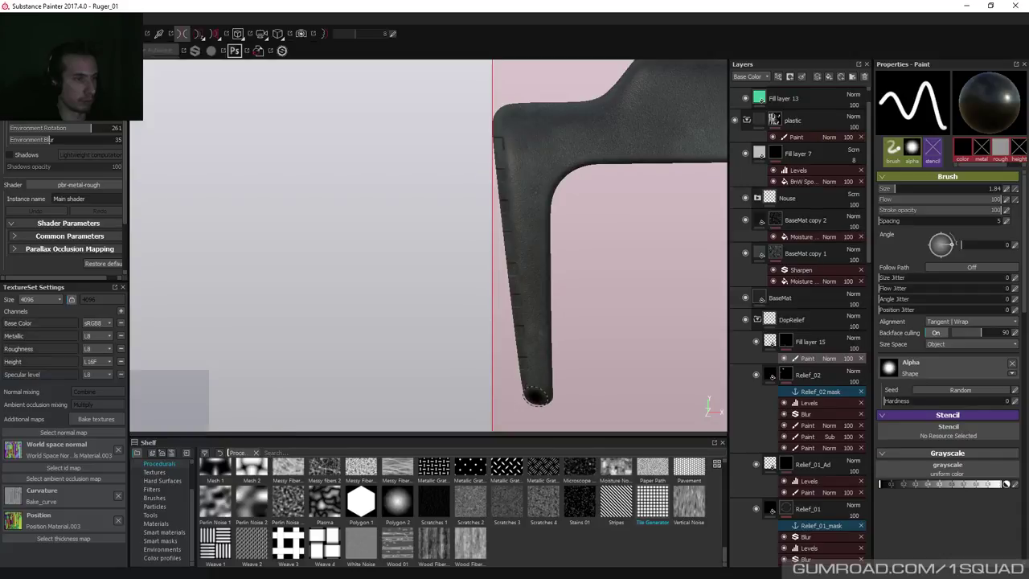
{"action": "key", "text": "shift"}
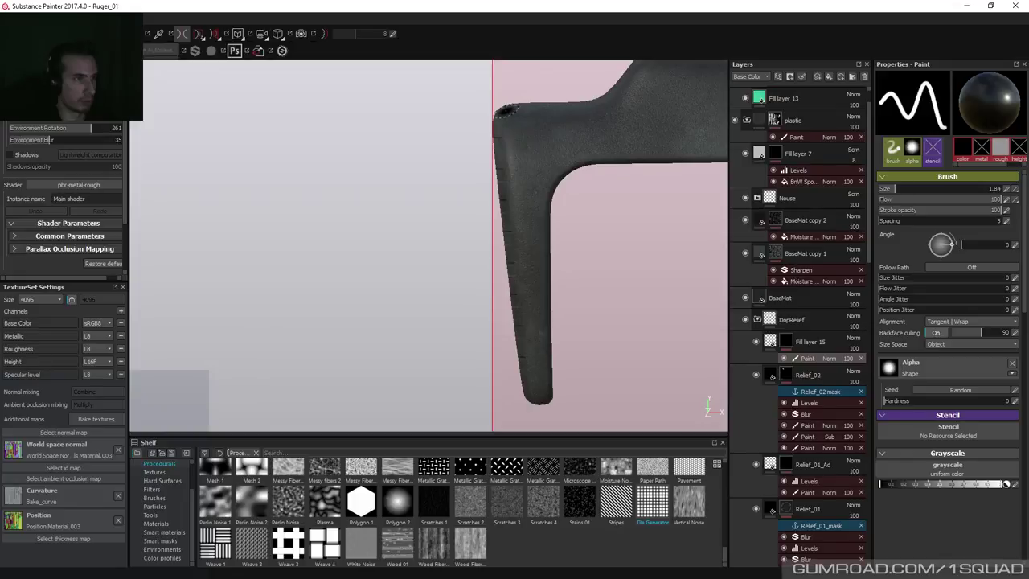
{"action": "left_click_drag", "start_coordinate": [389, 188], "coordinate": [604, 189], "text": "alt"}
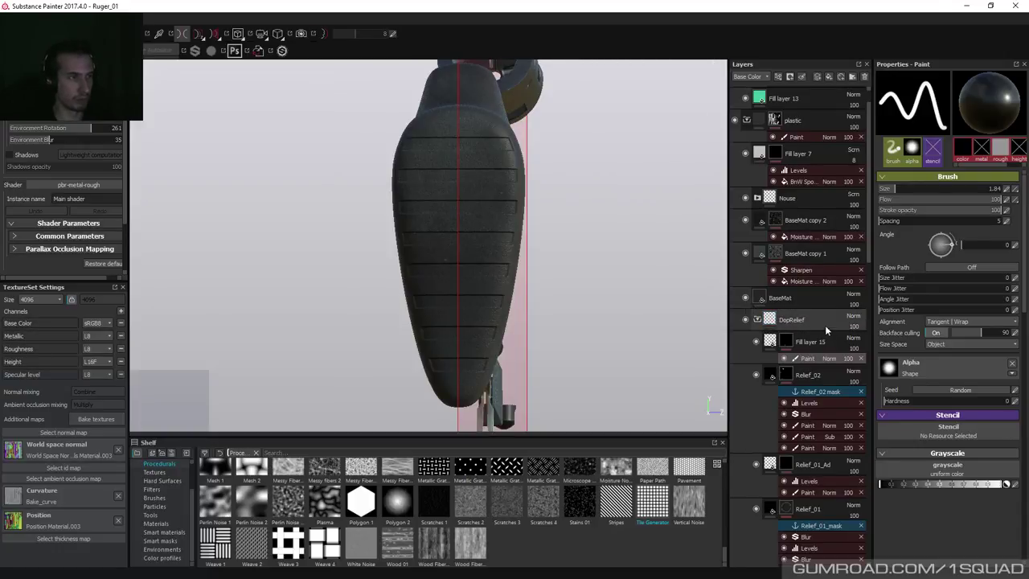
Add a Blur filter to Fill layer 15.
{"action": "right_click", "coordinate": [786, 341]}
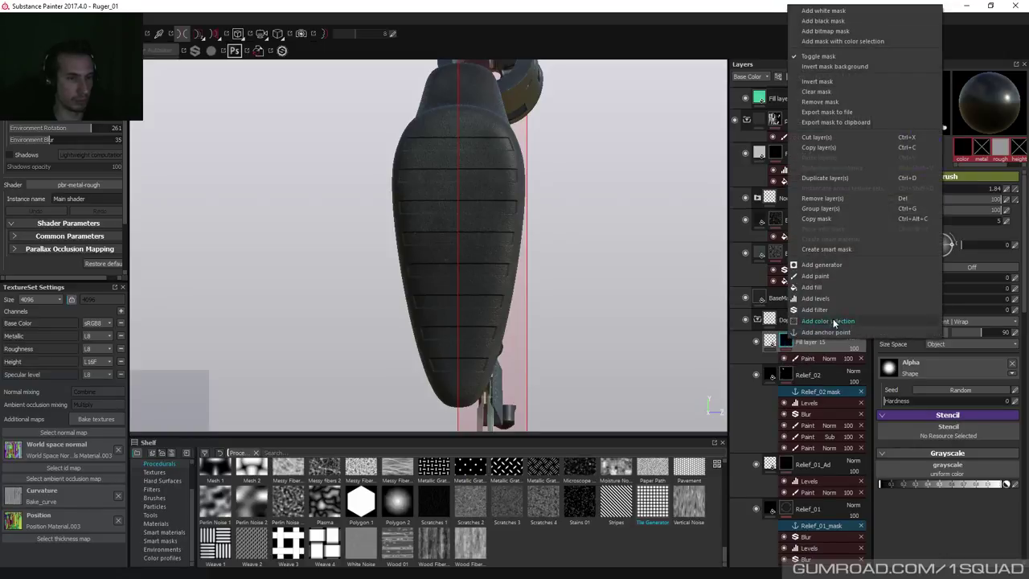
{"action": "left_click", "coordinate": [831, 314]}
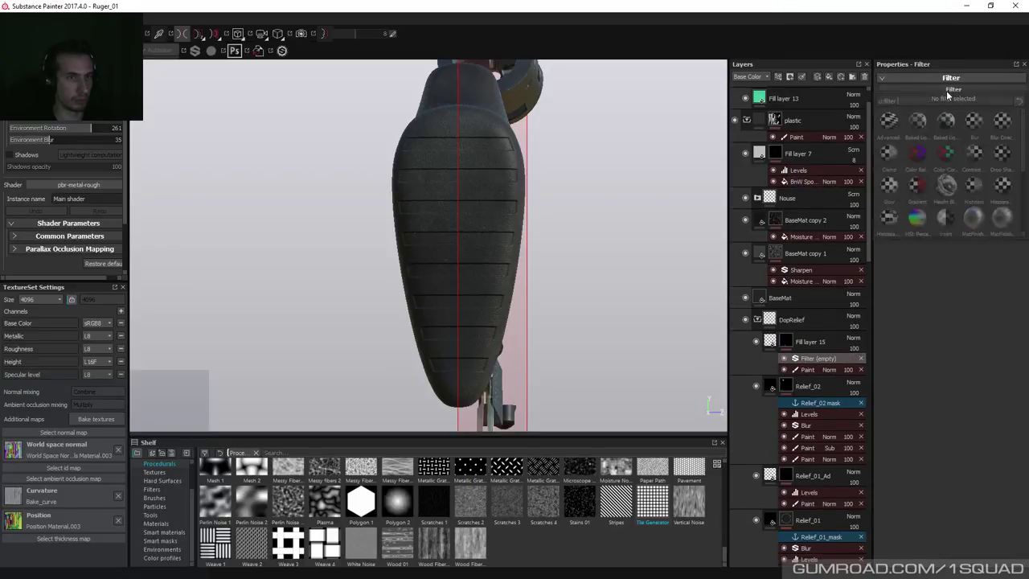
{"action": "left_click", "coordinate": [964, 133]}
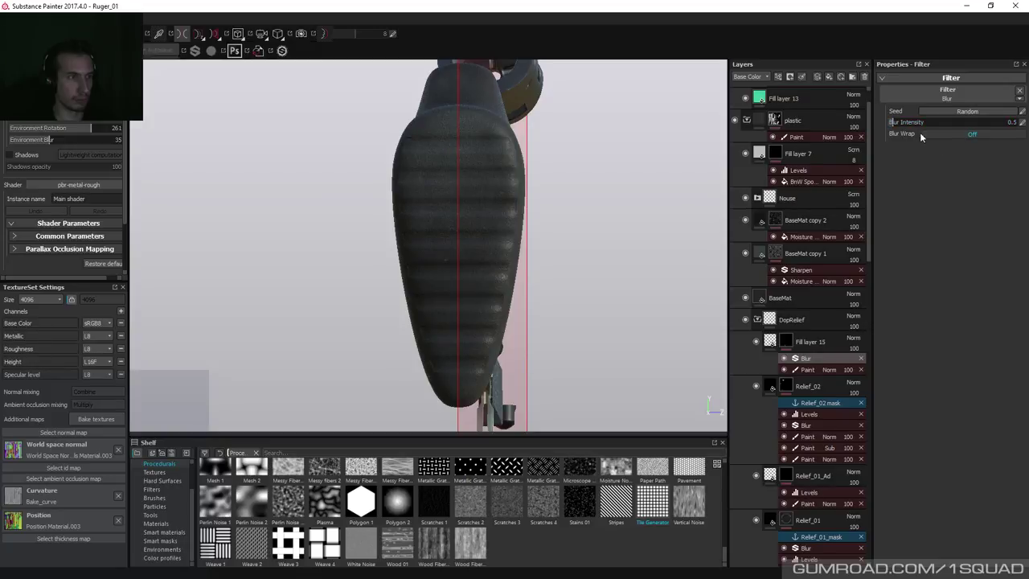
Add a Levels adjustment to Fill layer 15 ranging 0.179 to 0.915 for crisper grooves.
{"action": "right_click", "coordinate": [785, 341]}
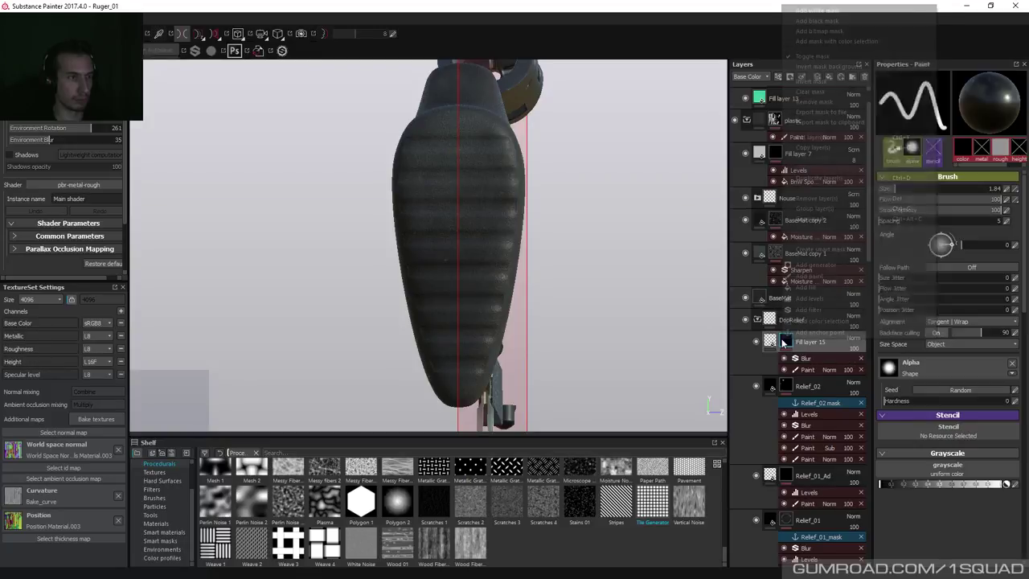
{"action": "left_click", "coordinate": [833, 298]}
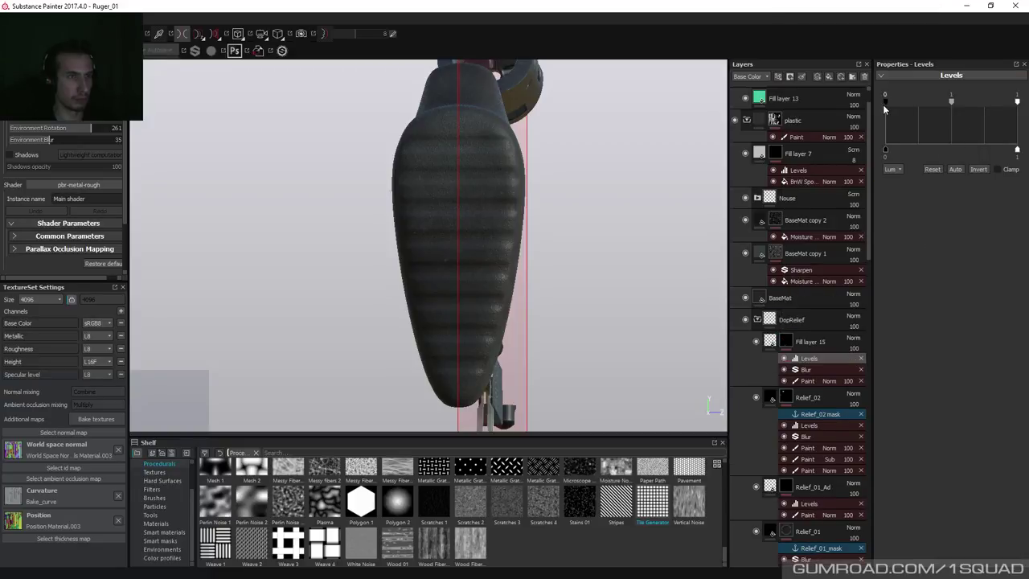
{"action": "left_click_drag", "start_coordinate": [887, 101], "coordinate": [895, 105]}
{"action": "left_click_drag", "start_coordinate": [646, 196], "coordinate": [679, 188], "text": "alt"}
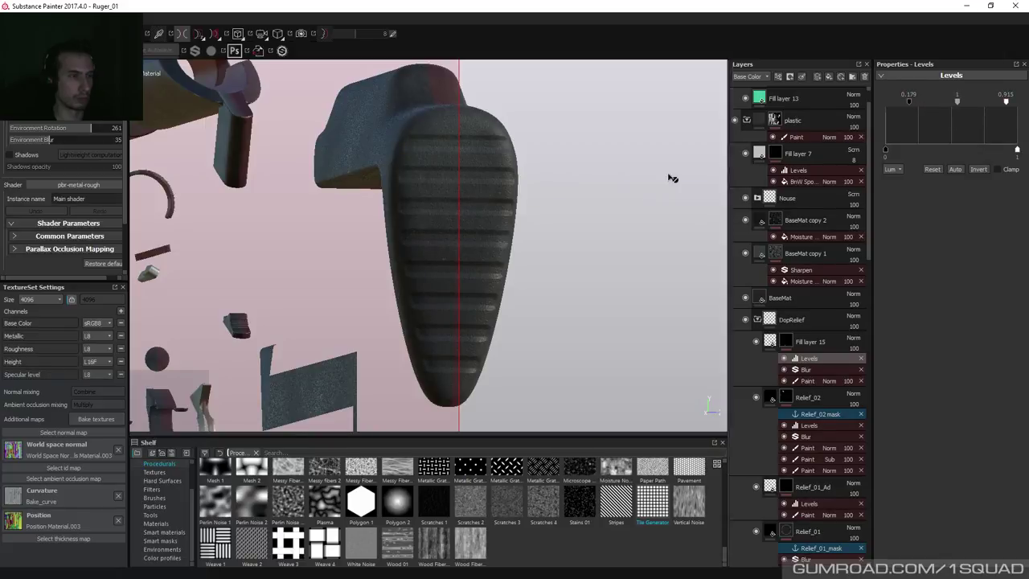
{"action": "left_click_drag", "start_coordinate": [668, 174], "coordinate": [540, 221], "text": "alt"}
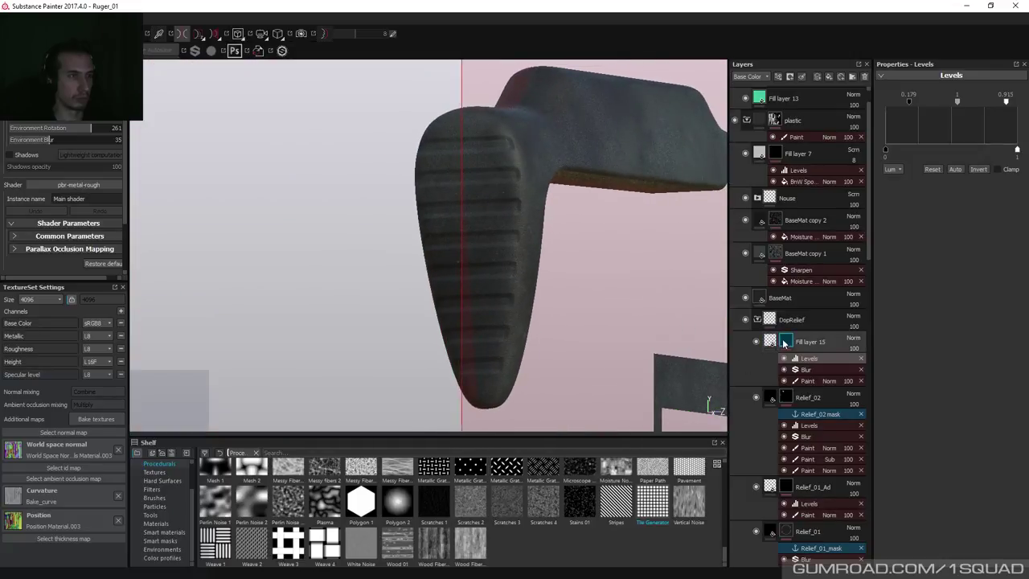
Add a second Blur filter to Fill layer 15 with Blur Intensity 0.1.
{"action": "right_click", "coordinate": [784, 343]}
{"action": "left_click", "coordinate": [820, 308]}
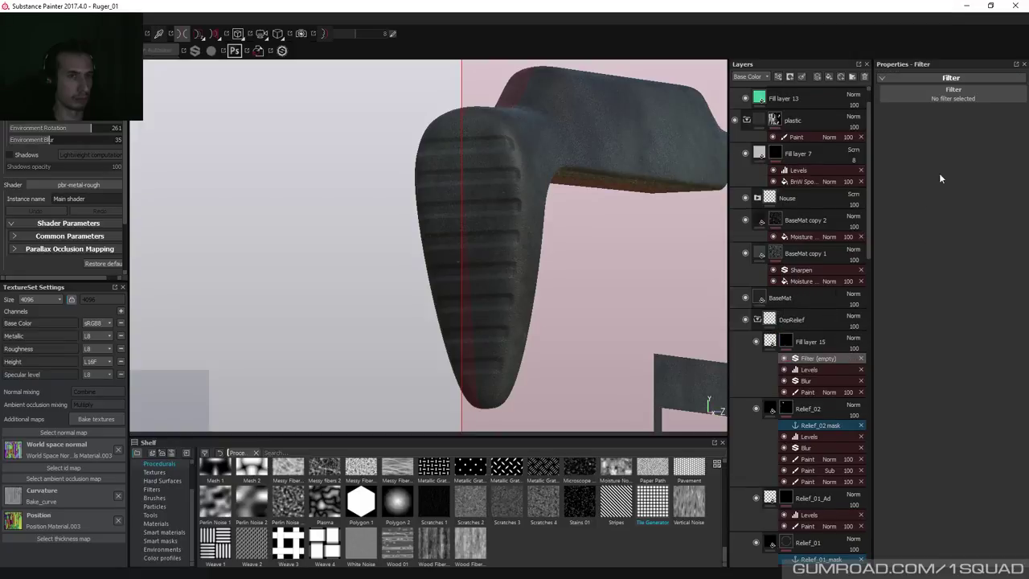
{"action": "left_click", "coordinate": [949, 98]}
{"action": "left_click", "coordinate": [973, 125]}
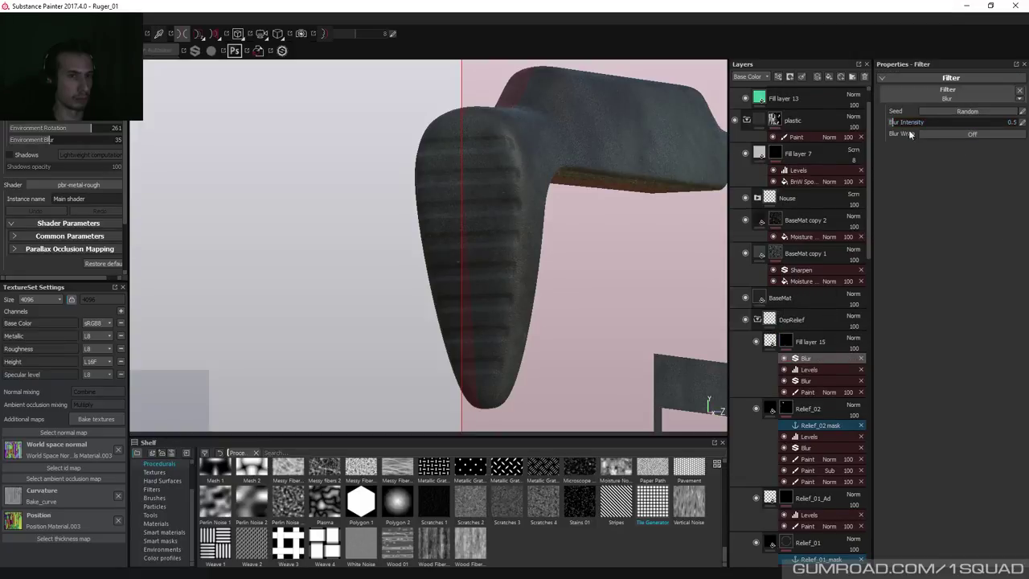
{"action": "double_click", "coordinate": [1015, 122]}
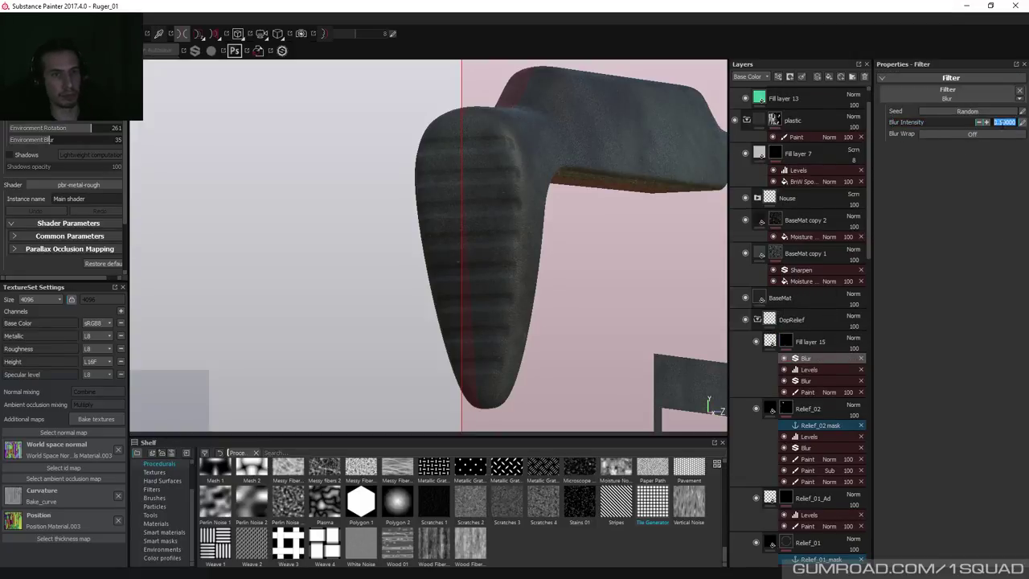
{"action": "type", "text": "0.06"}
{"action": "key", "text": "Return"}
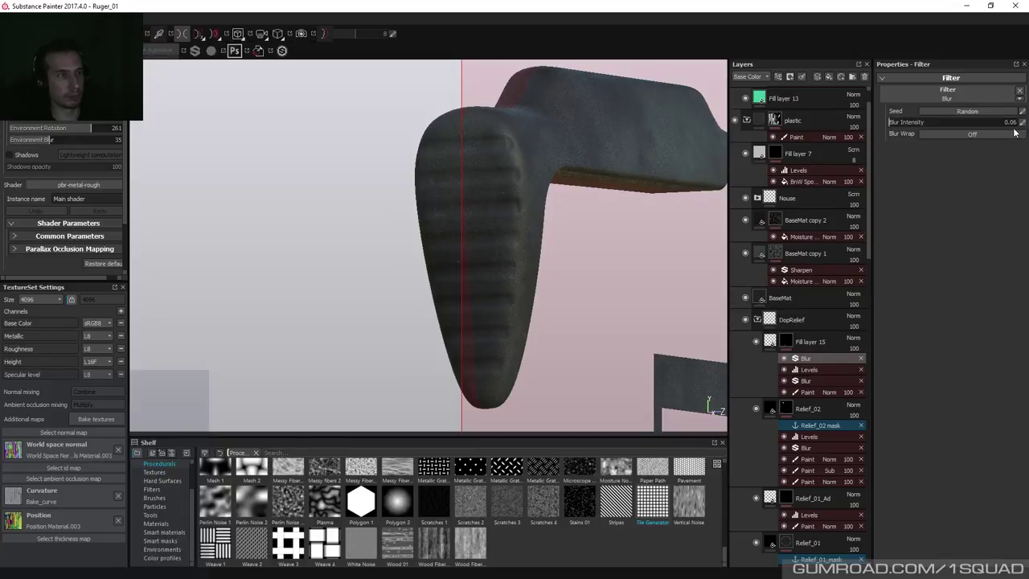
{"action": "double_click", "coordinate": [1015, 122]}
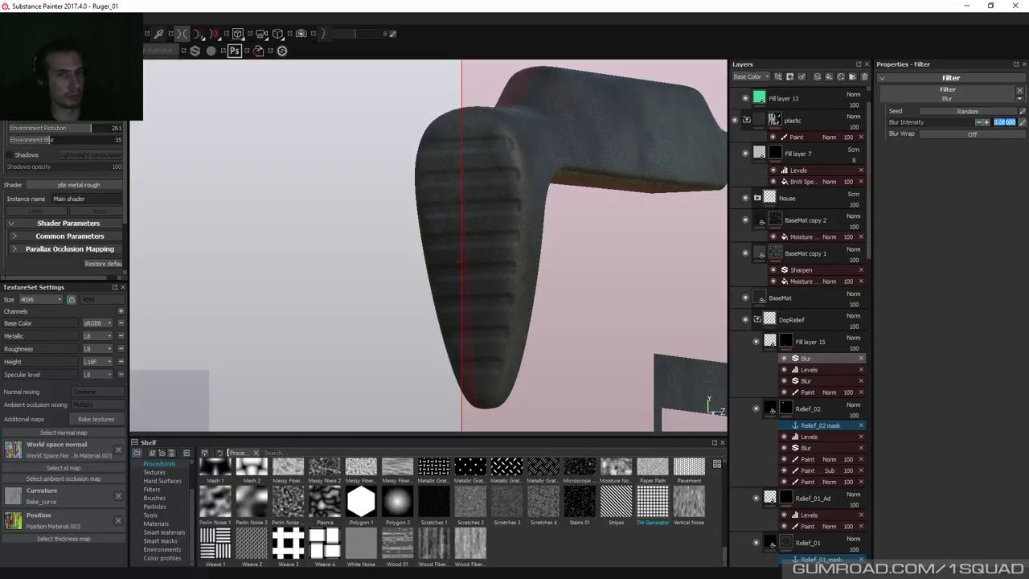
{"action": "type", "text": "0.1"}
{"action": "key", "text": "Return"}
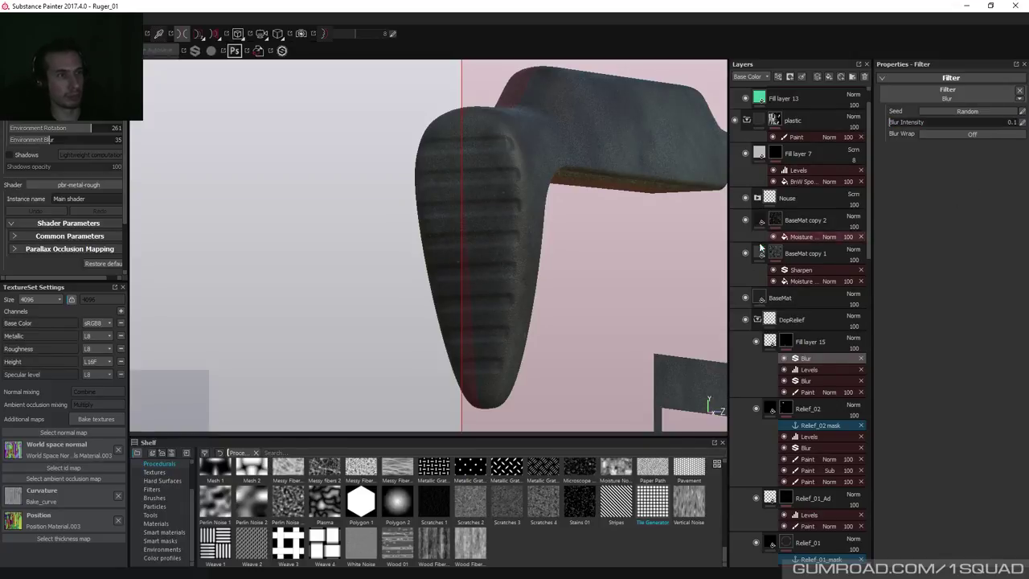
{"action": "left_click", "coordinate": [773, 344]}
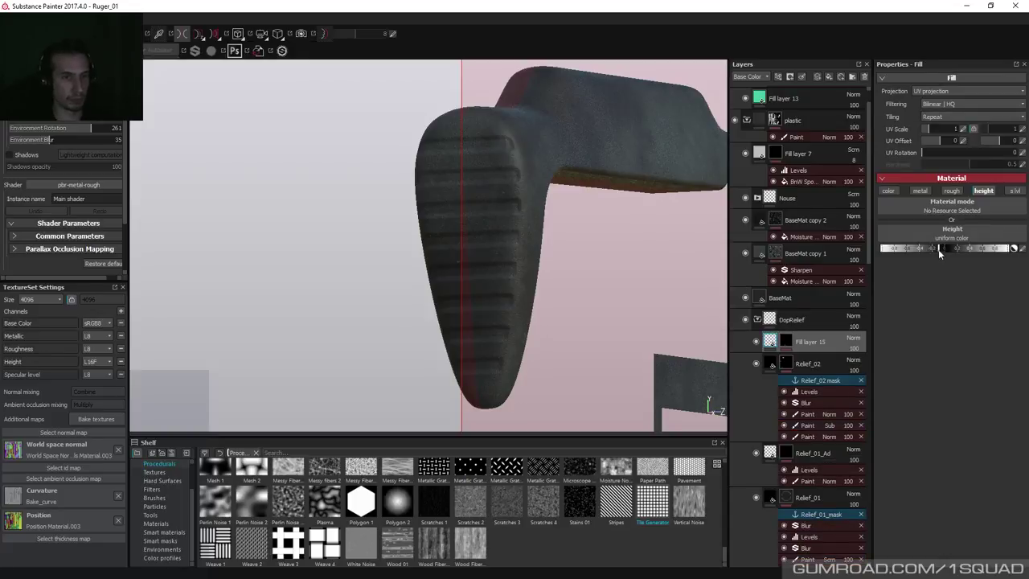
{"action": "left_click_drag", "start_coordinate": [582, 230], "coordinate": [664, 286], "text": "alt"}
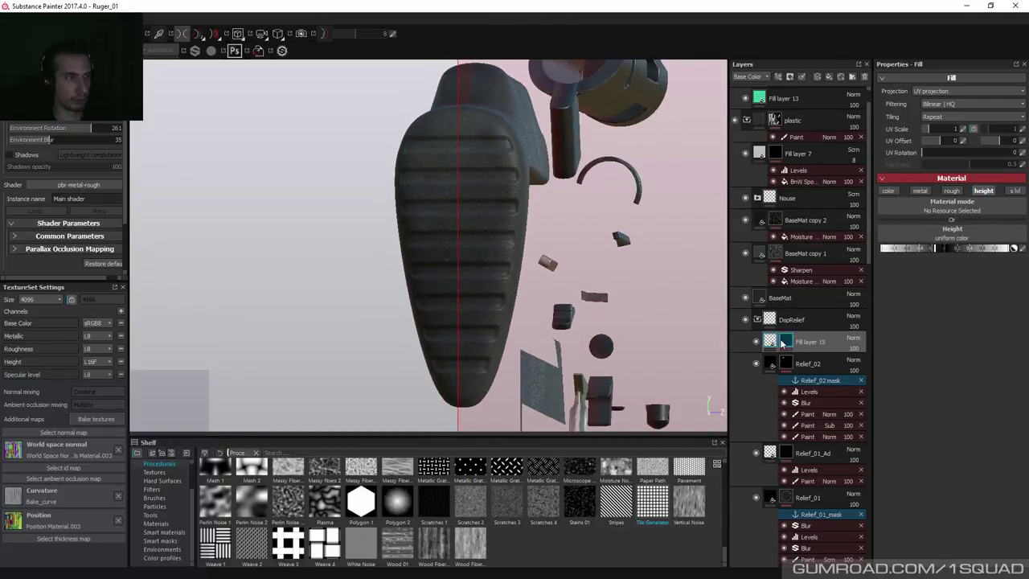
Add an anchor point 'Fill layer 15 mask' to Fill layer 15 and expand the Nouse folder.
{"action": "scroll", "coordinate": [635, 274], "scroll_direction": "up", "scroll_amount": 2}
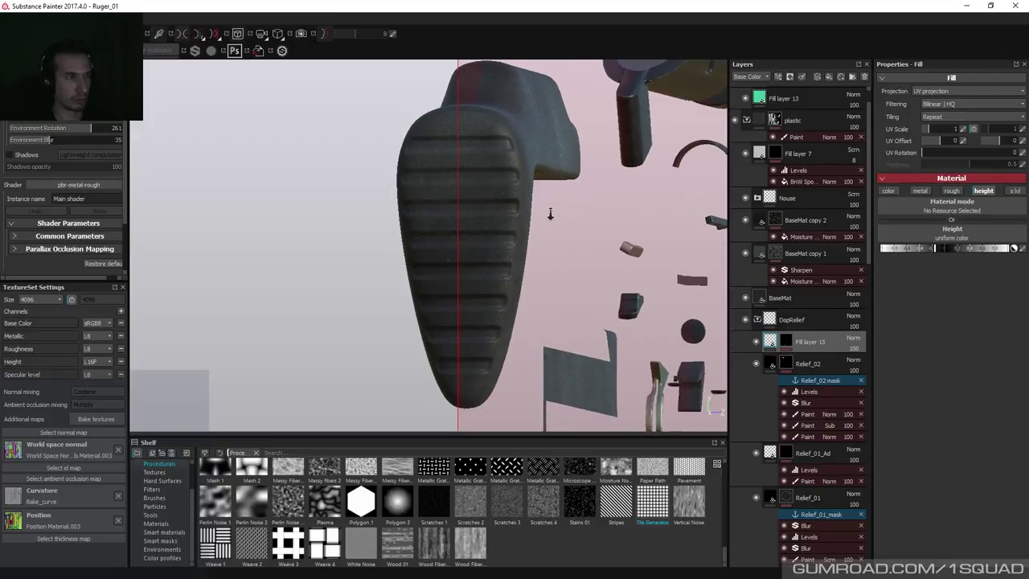
{"action": "left_click_drag", "start_coordinate": [550, 213], "coordinate": [692, 256], "text": "alt"}
{"action": "right_click", "coordinate": [782, 344]}
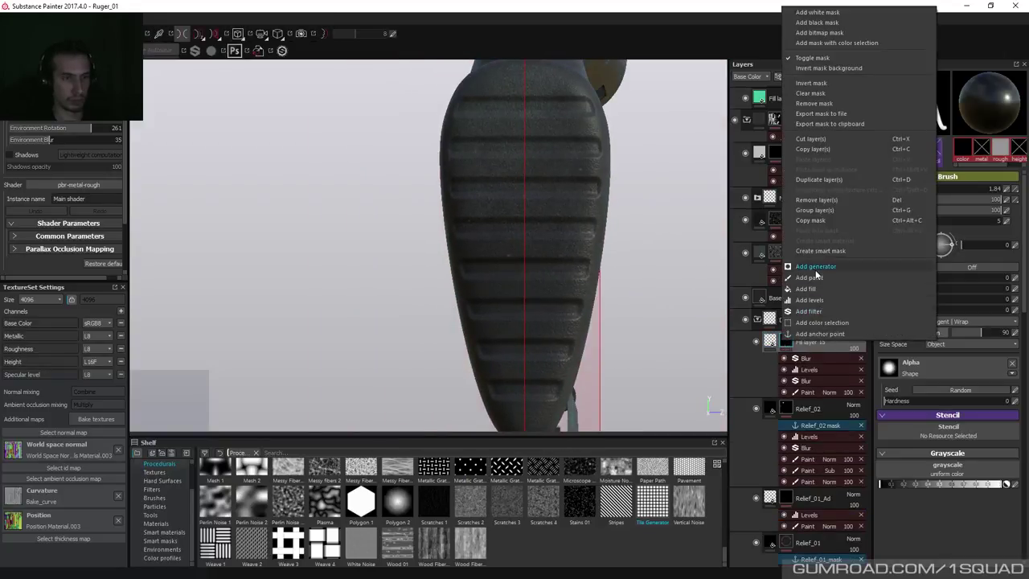
{"action": "left_click", "coordinate": [818, 336]}
{"action": "left_click_drag", "start_coordinate": [601, 236], "coordinate": [573, 139], "text": "alt"}
{"action": "left_click_drag", "start_coordinate": [488, 152], "coordinate": [731, 299], "text": "alt"}
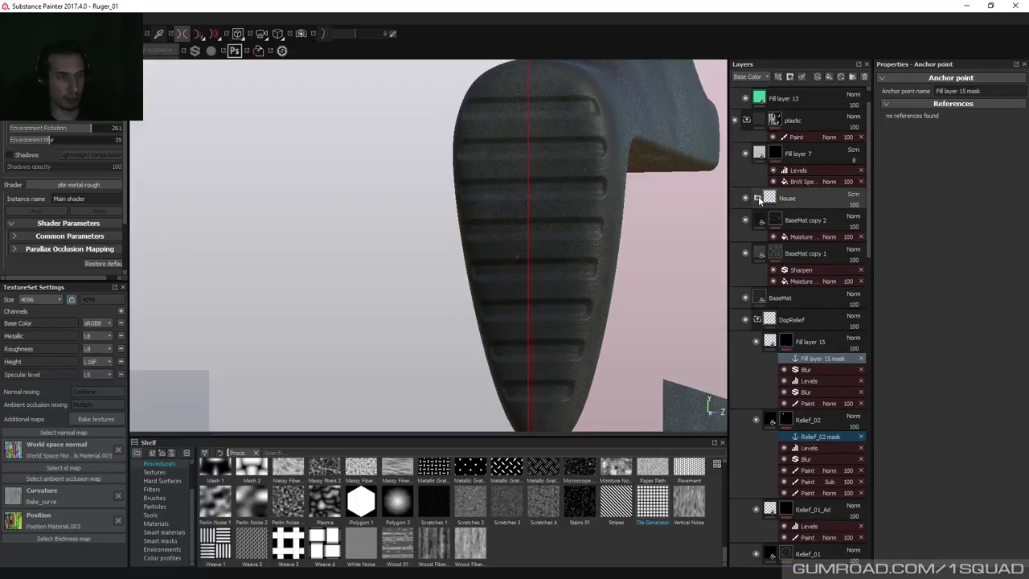
{"action": "left_click", "coordinate": [757, 198]}
View the NoiseBig and NoiseBase masks alone and add a fill effect to NoiseBase's mask.
{"action": "left_click", "coordinate": [787, 443], "text": "alt"}
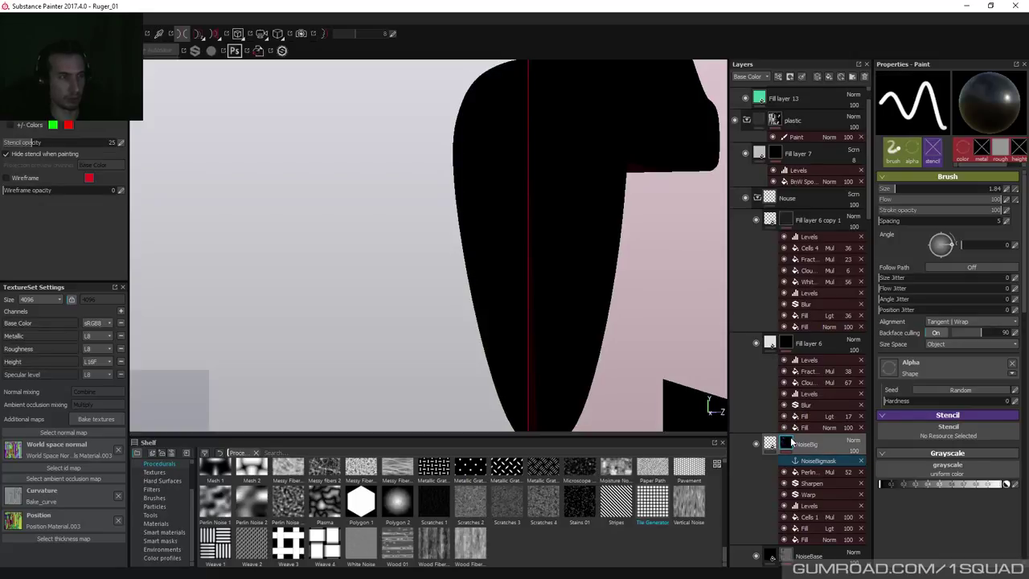
{"action": "right_click", "coordinate": [790, 445]}
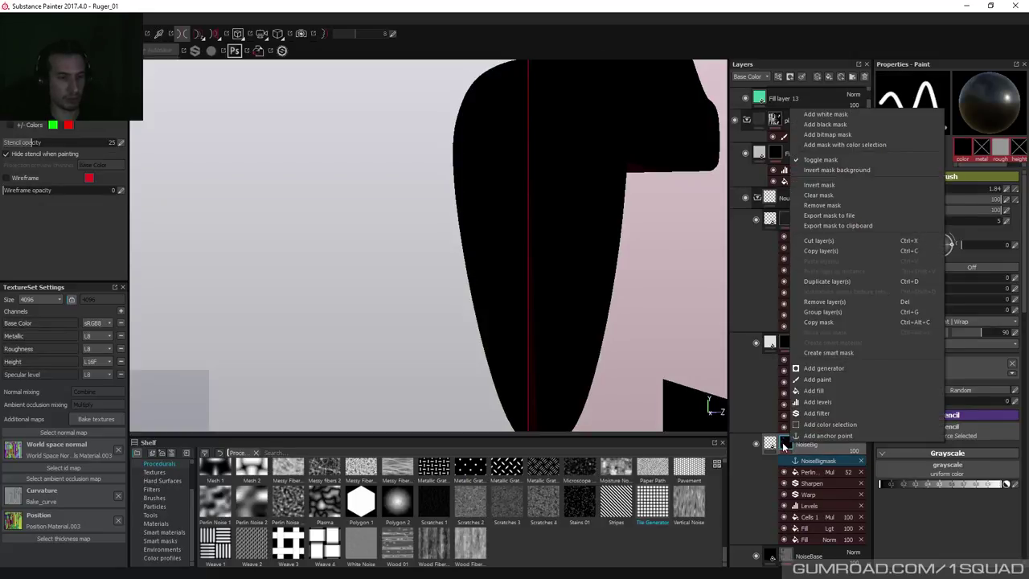
{"action": "scroll", "coordinate": [812, 382], "scroll_direction": "down", "scroll_amount": 5}
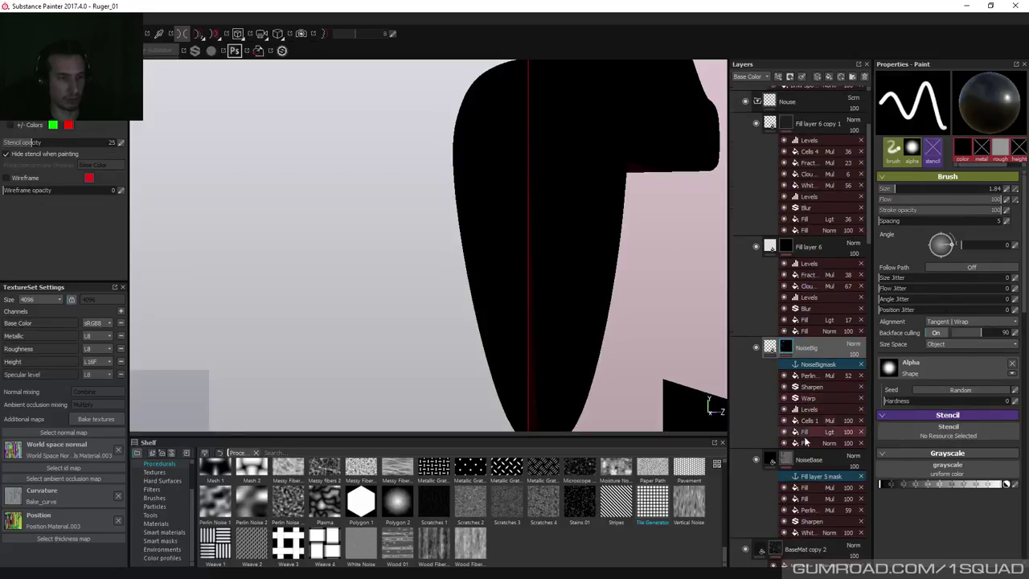
{"action": "left_click", "coordinate": [787, 394], "text": "alt"}
{"action": "right_click", "coordinate": [787, 397]}
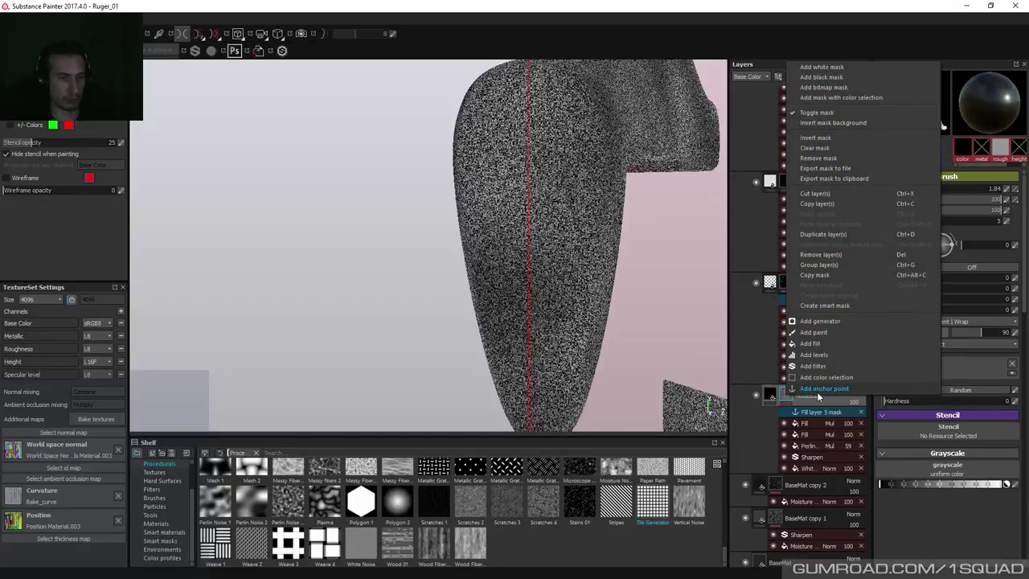
{"action": "left_click", "coordinate": [810, 344]}
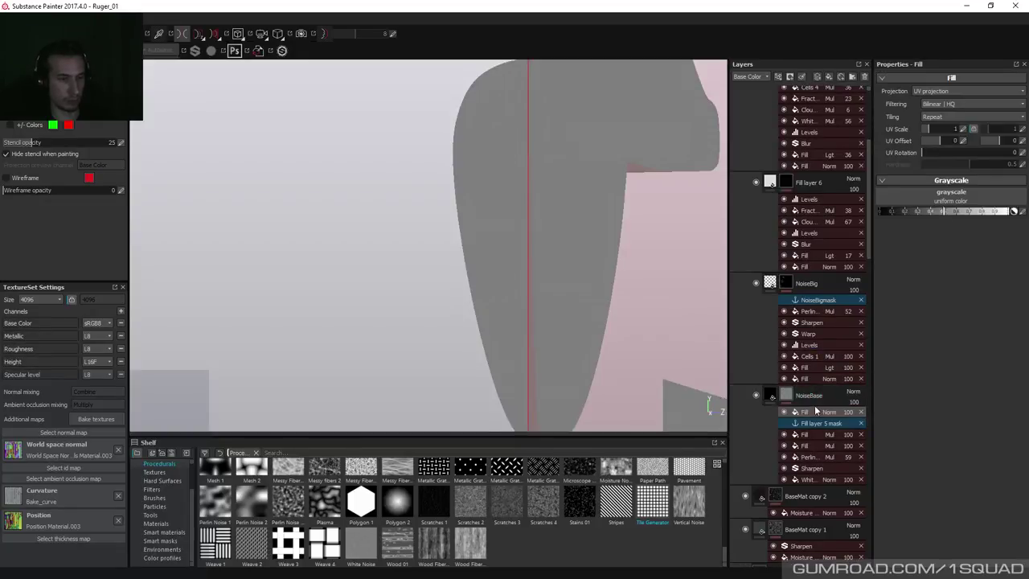
{"action": "left_click_drag", "start_coordinate": [808, 412], "coordinate": [808, 426]}
{"action": "scroll", "coordinate": [808, 414], "scroll_direction": "down", "scroll_amount": 4}
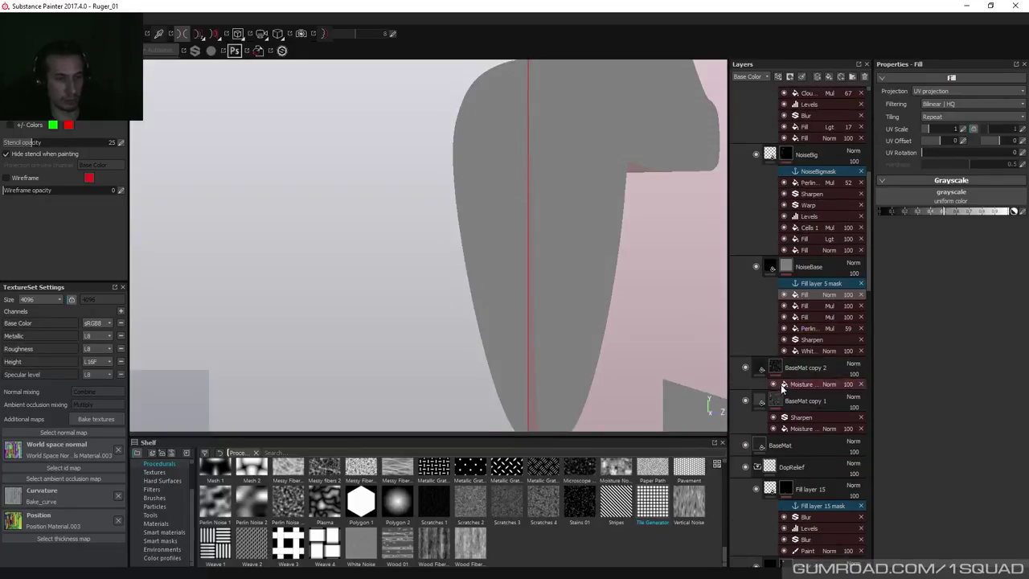
{"action": "scroll", "coordinate": [810, 412], "scroll_direction": "down", "scroll_amount": 4}
Rename Fill layer 15 to Relief_03 and its anchor point to 'Relief_03 mask'.
{"action": "left_click", "coordinate": [808, 440]}
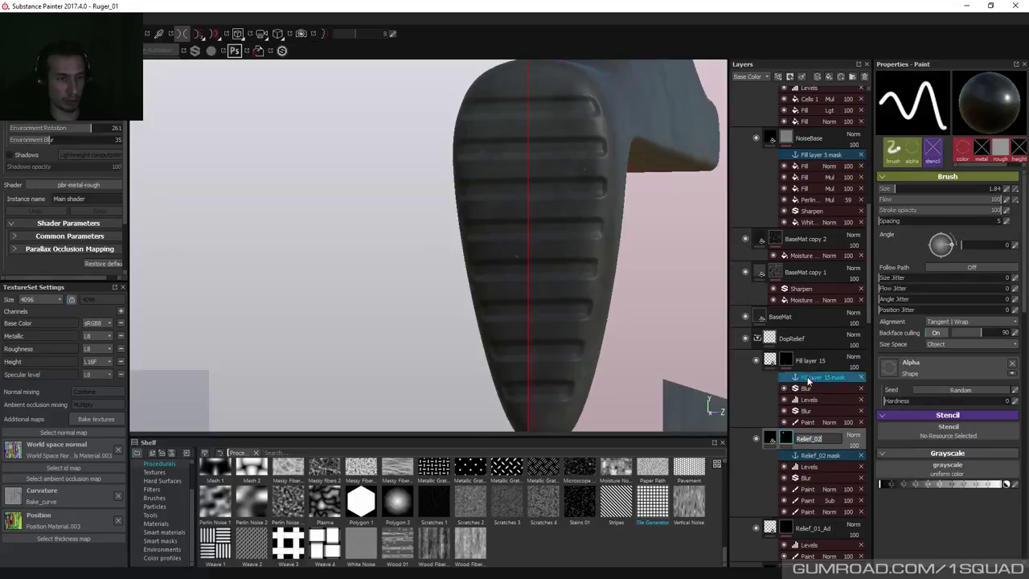
{"action": "double_click", "coordinate": [810, 360]}
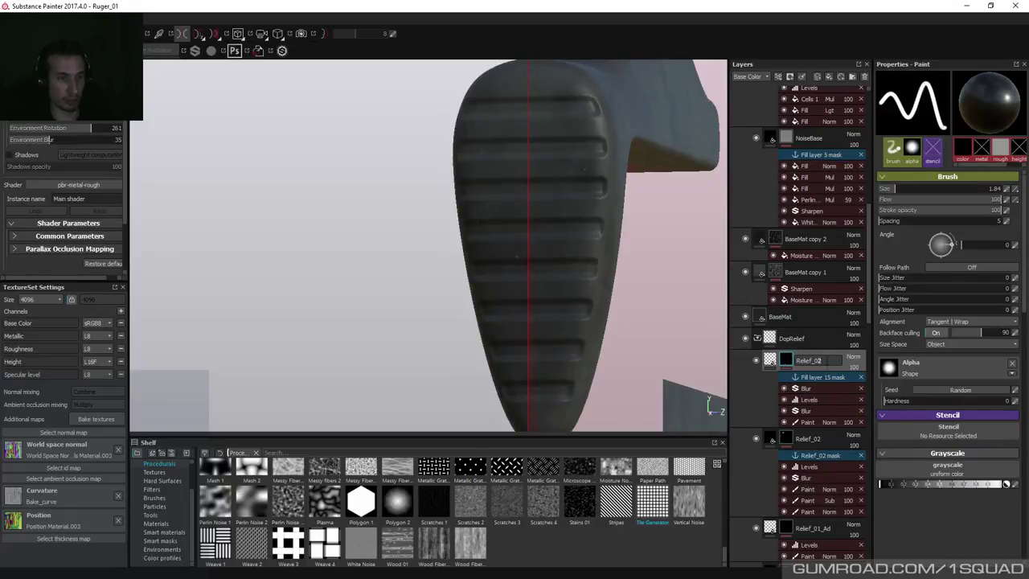
{"action": "key", "text": "BackSpace"}
{"action": "type", "text": "3"}
{"action": "double_click", "coordinate": [815, 377]}
{"action": "type", "text": "Relief_02"}
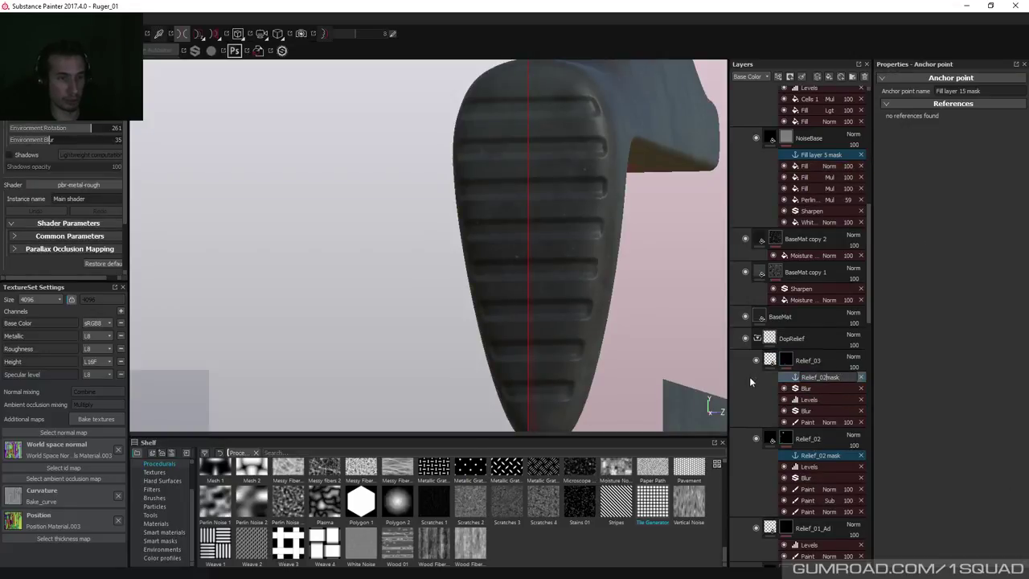
{"action": "key", "text": "BackSpace"}
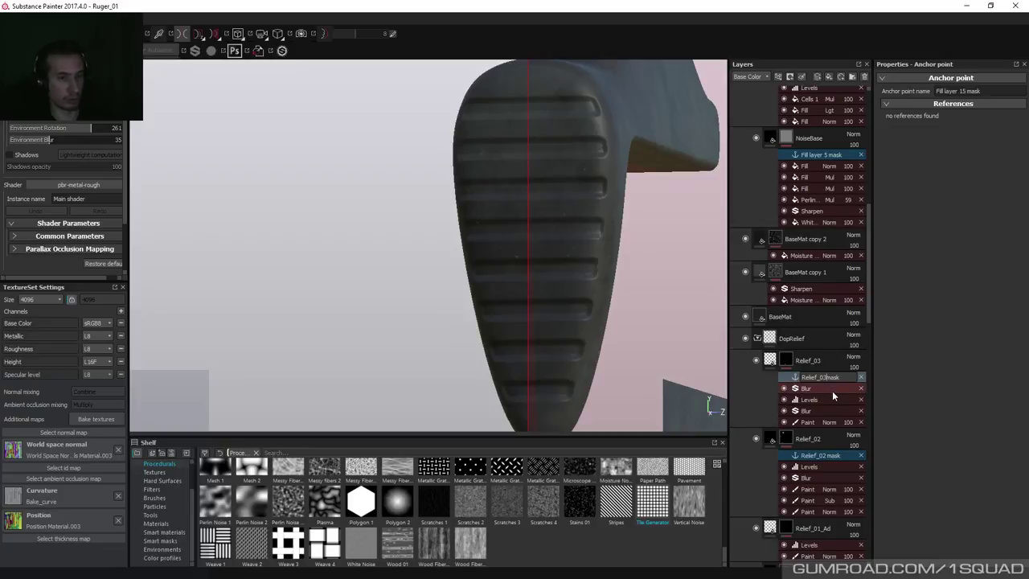
{"action": "key", "text": "Return"}
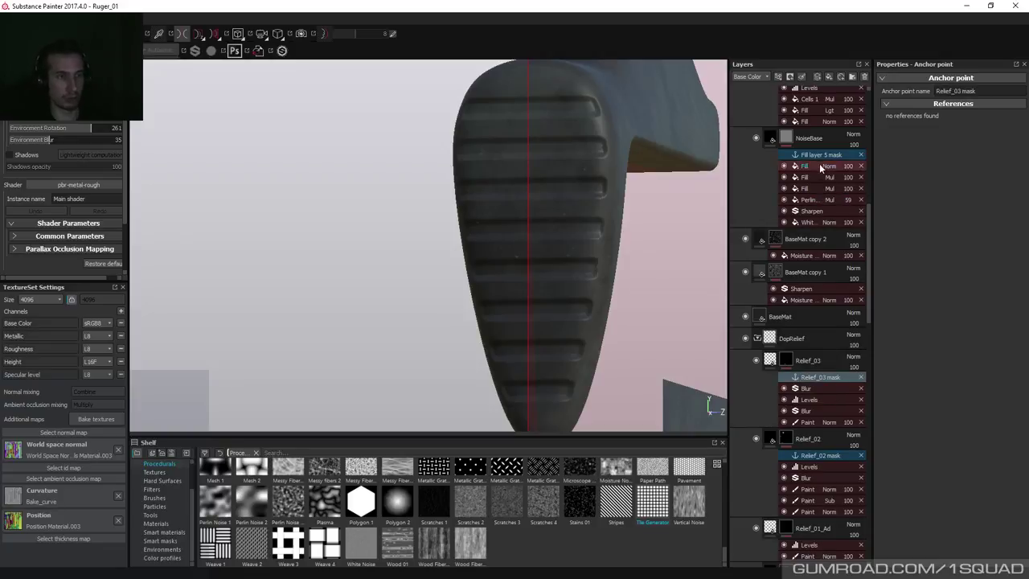
{"action": "scroll", "coordinate": [803, 172], "scroll_direction": "up", "scroll_amount": 2}
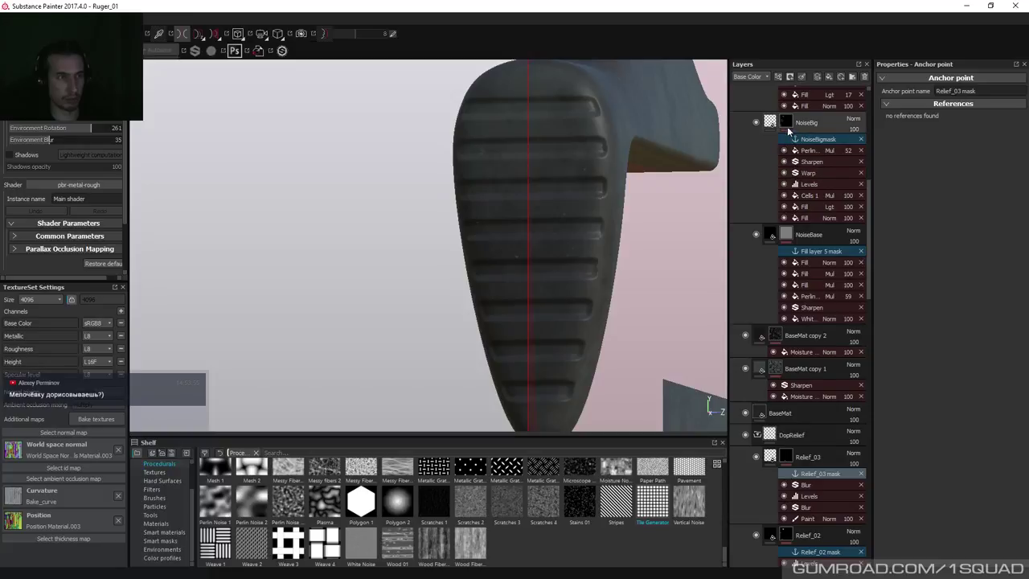
Make NoiseBase's mask fill effect use the Relief_03 mask anchor as its source.
{"action": "left_click", "coordinate": [792, 127]}
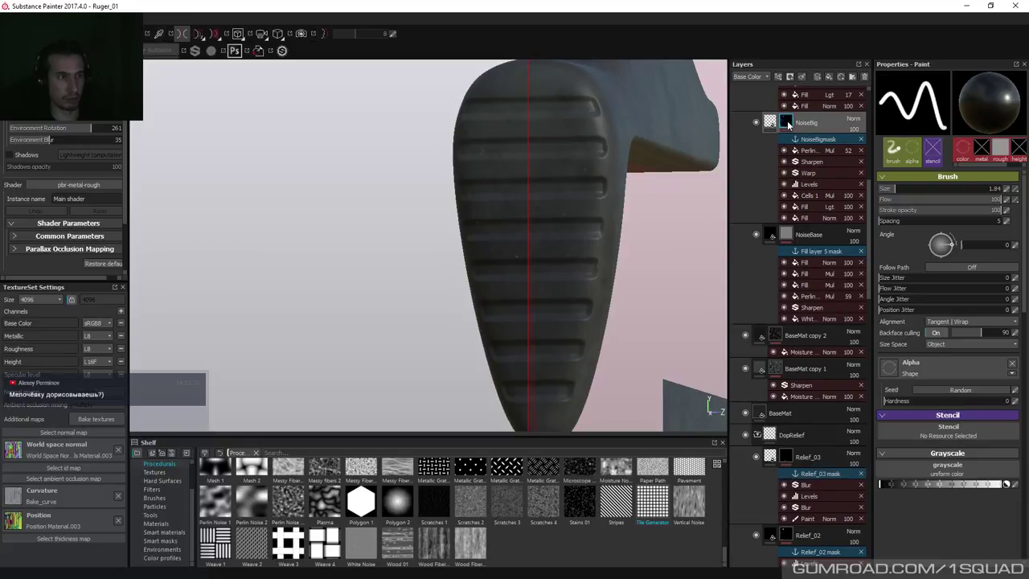
{"action": "left_click", "coordinate": [814, 152]}
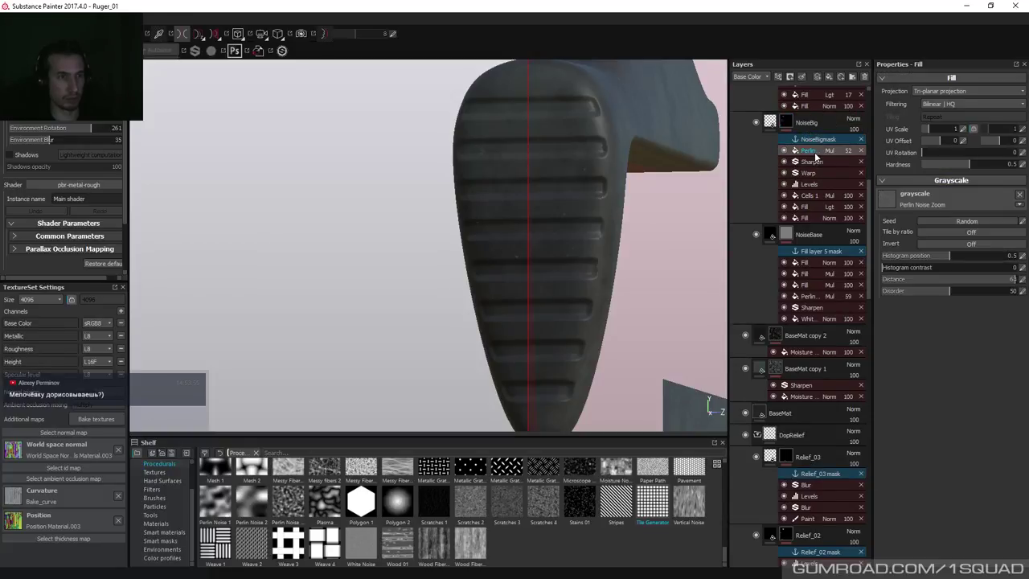
{"action": "left_click", "coordinate": [803, 262]}
{"action": "left_click", "coordinate": [951, 195]}
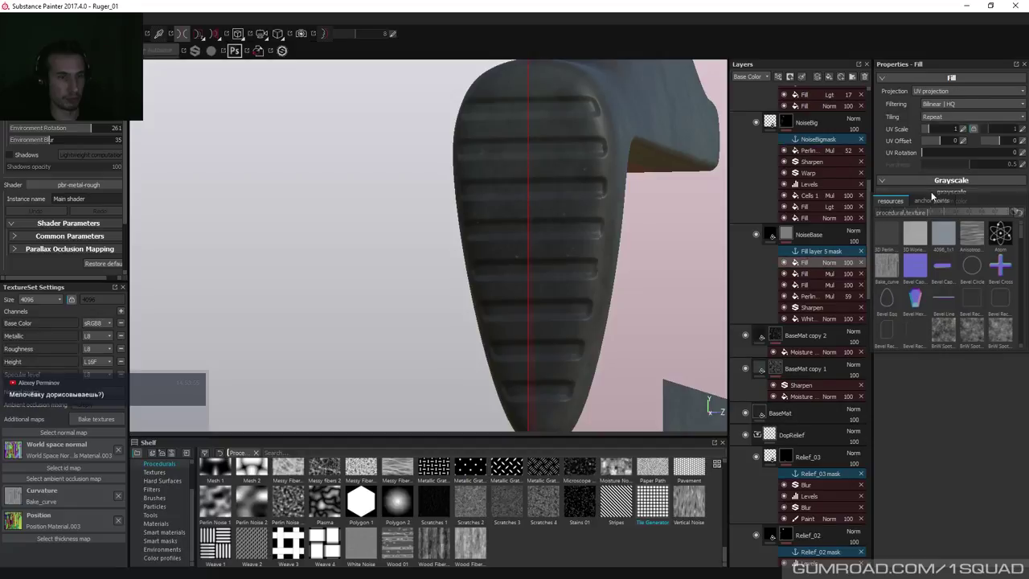
{"action": "left_click", "coordinate": [933, 201]}
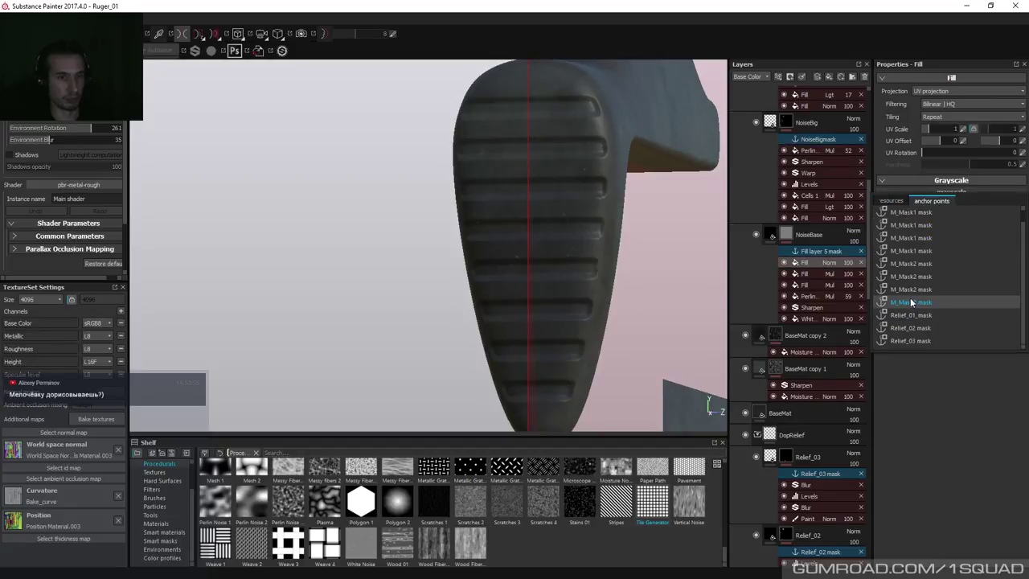
{"action": "left_click", "coordinate": [924, 339]}
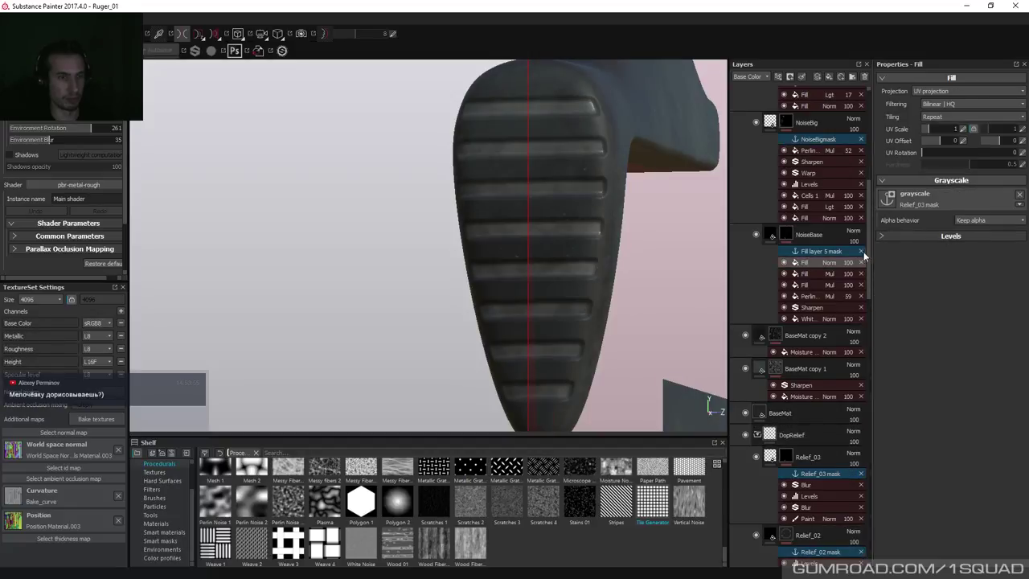
Set the anchor fill's alpha behavior to Default background color and its blend mode to Multiply.
{"action": "left_click", "coordinate": [933, 241]}
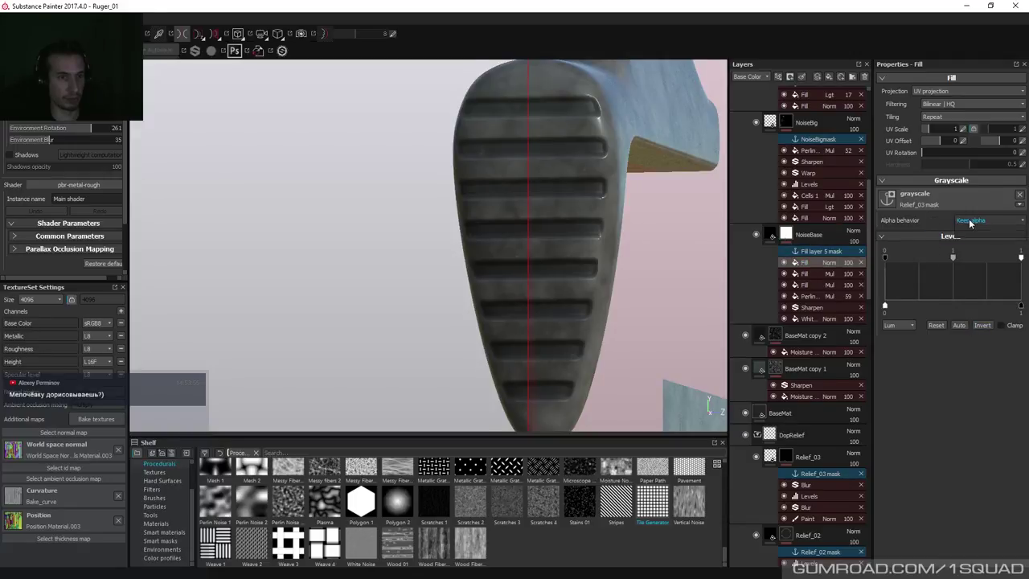
{"action": "left_click", "coordinate": [968, 218]}
{"action": "left_click", "coordinate": [968, 243]}
{"action": "left_click", "coordinate": [832, 263]}
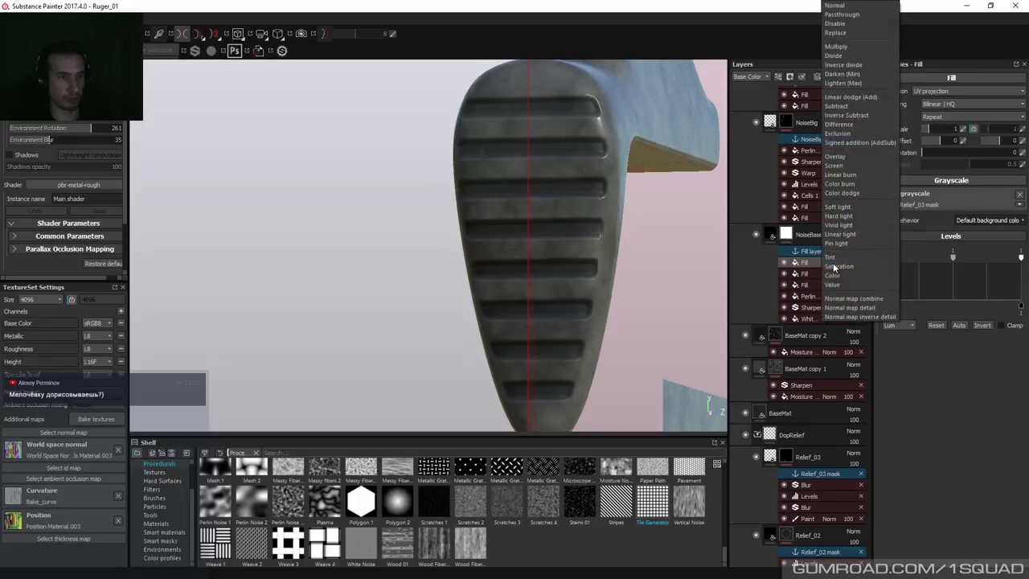
{"action": "left_click", "coordinate": [840, 47]}
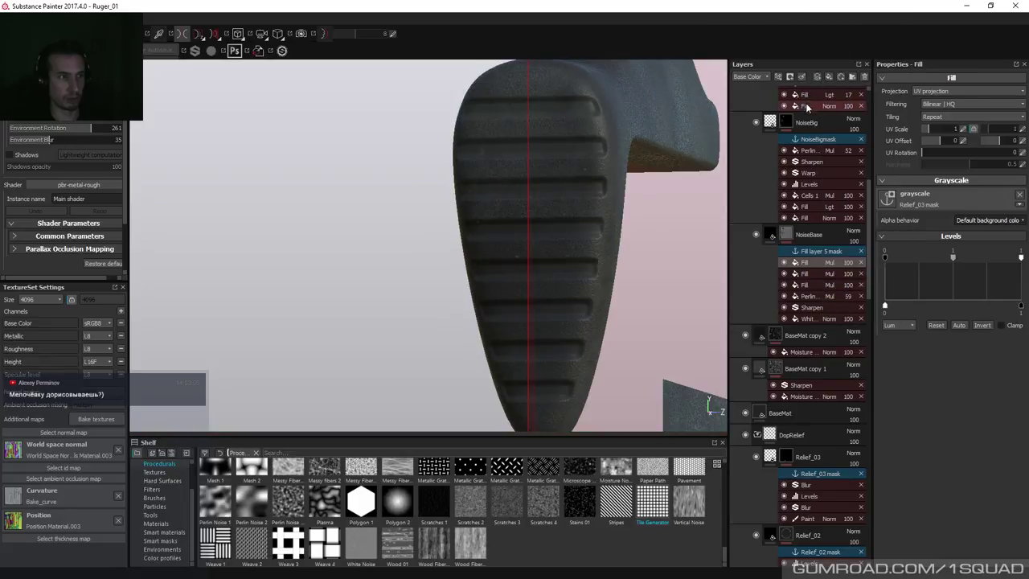
Orbit, zoom and pan out from the grip to frame the exploded rifle, receiver and cartridges.
{"action": "left_click_drag", "start_coordinate": [629, 206], "coordinate": [479, 202], "text": "alt"}
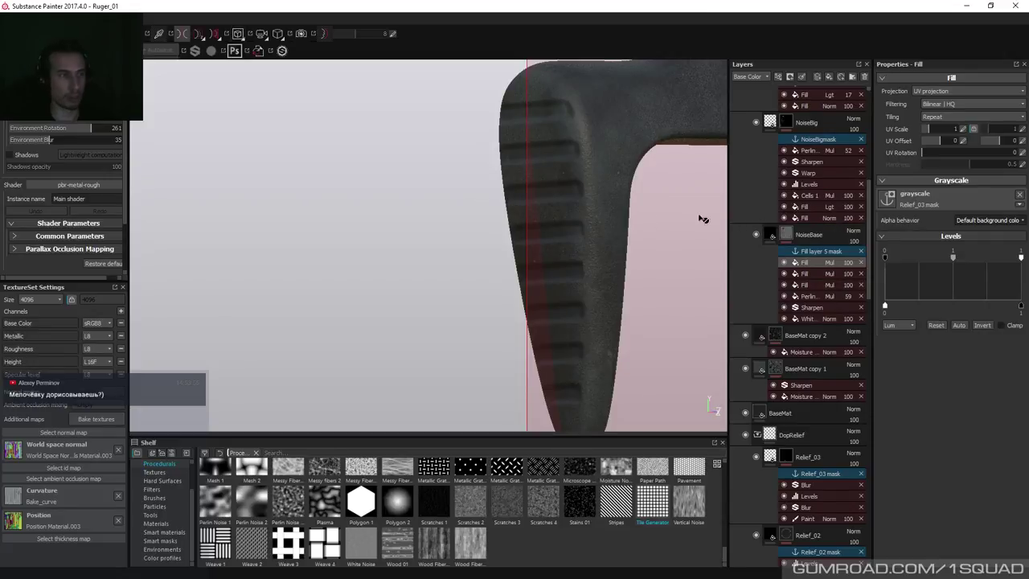
{"action": "right_click_drag", "start_coordinate": [700, 218], "coordinate": [452, 236], "text": "alt"}
{"action": "left_click_drag", "start_coordinate": [451, 235], "coordinate": [731, 225], "text": "alt"}
{"action": "right_click_drag", "start_coordinate": [732, 225], "coordinate": [518, 230], "text": "alt"}
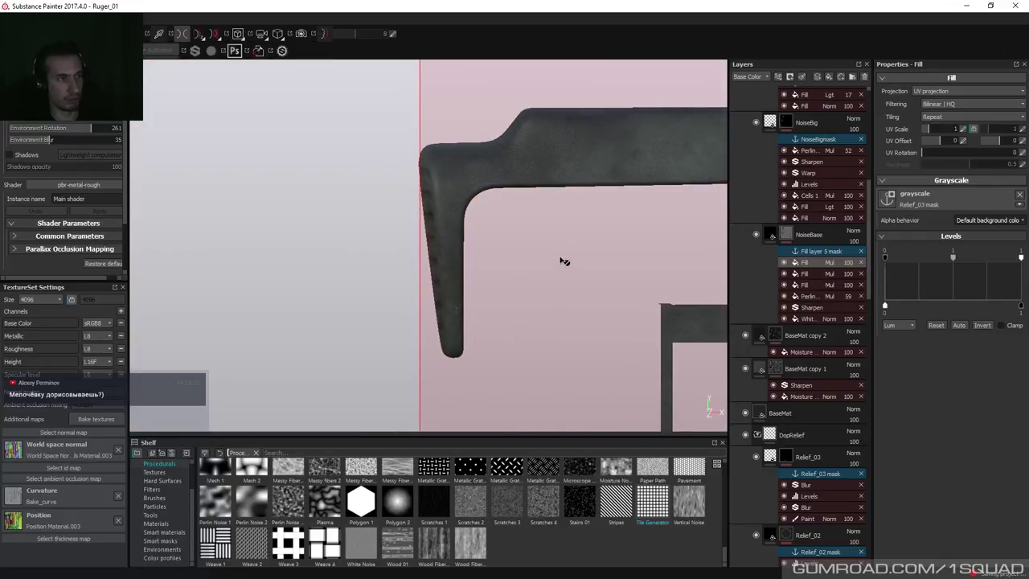
{"action": "middle_click_drag", "start_coordinate": [621, 266], "coordinate": [570, 258], "text": "alt"}
{"action": "right_click_drag", "start_coordinate": [611, 250], "coordinate": [516, 282], "text": "alt"}
{"action": "left_click_drag", "start_coordinate": [516, 282], "coordinate": [521, 213], "text": "alt"}
{"action": "right_click_drag", "start_coordinate": [521, 213], "coordinate": [541, 368], "text": "alt"}
{"action": "left_click_drag", "start_coordinate": [541, 368], "coordinate": [340, 270], "text": "alt"}
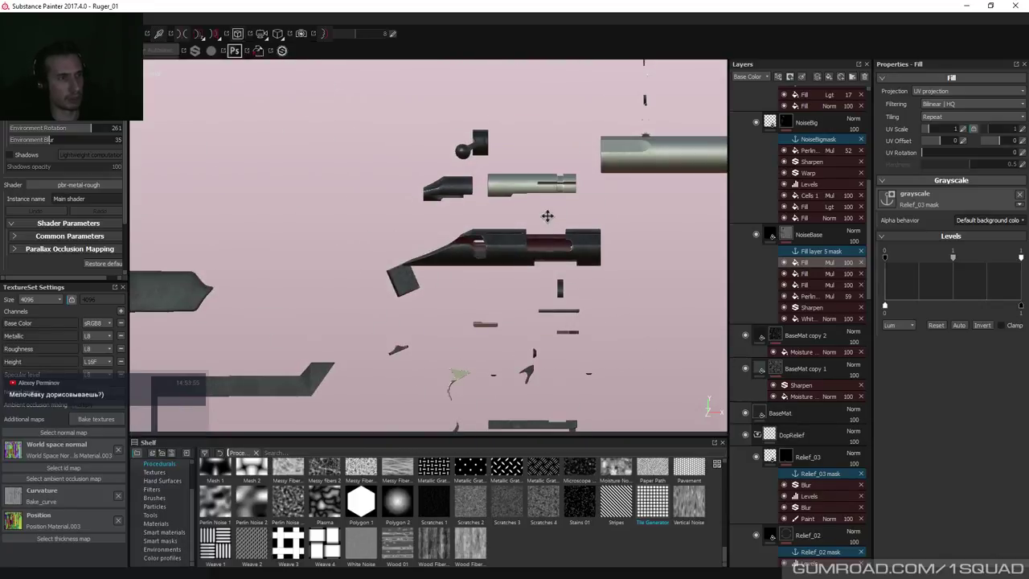
{"action": "middle_click_drag", "start_coordinate": [546, 222], "coordinate": [427, 233], "text": "alt"}
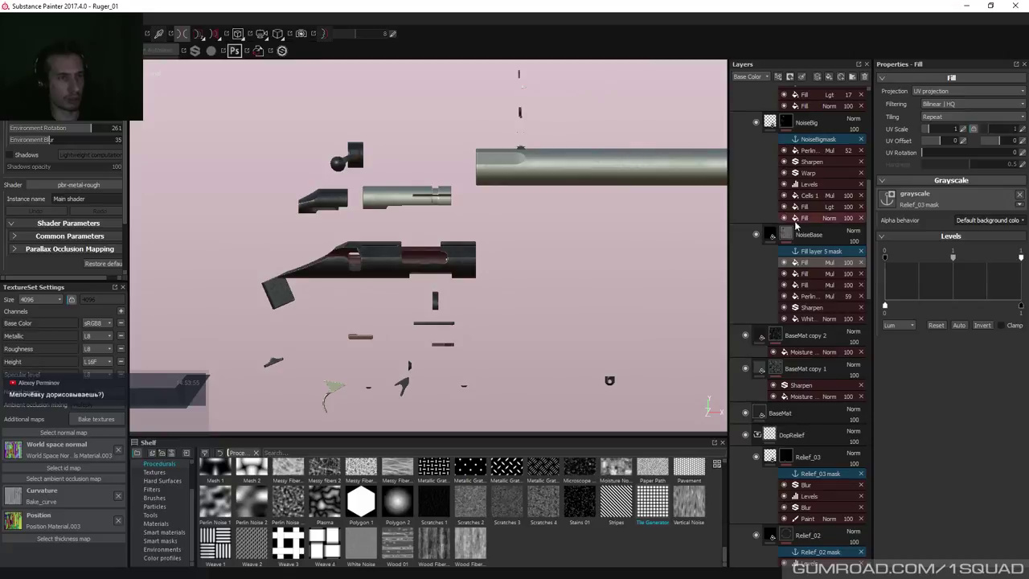
Collapse the Nouse, plastic, Triger and DarkMetal folders in the Layers panel.
{"action": "scroll", "coordinate": [868, 166], "scroll_direction": "up", "scroll_amount": 3}
{"action": "scroll", "coordinate": [868, 166], "scroll_direction": "up", "scroll_amount": 5}
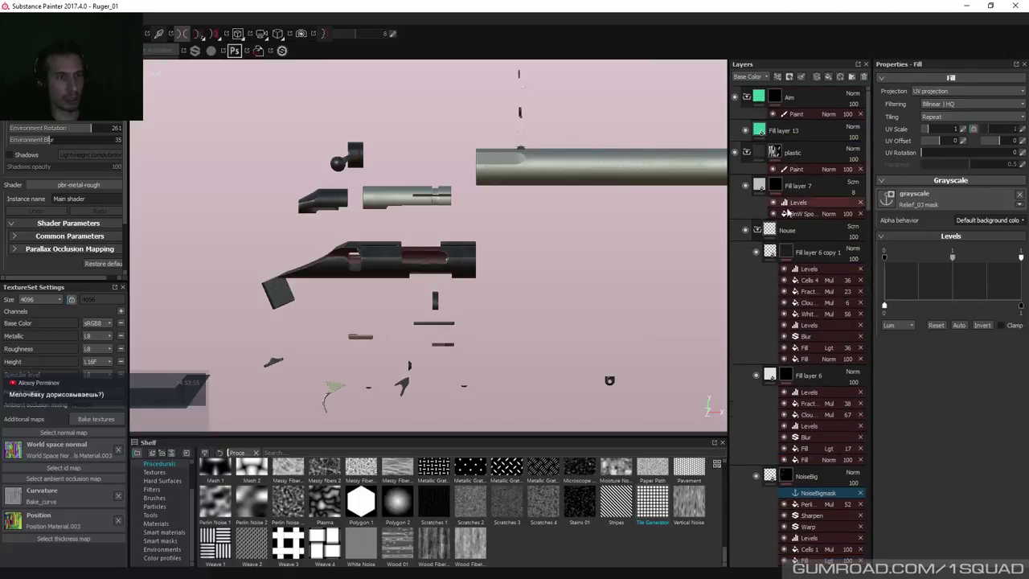
{"action": "left_click", "coordinate": [756, 230]}
{"action": "left_click", "coordinate": [746, 153]}
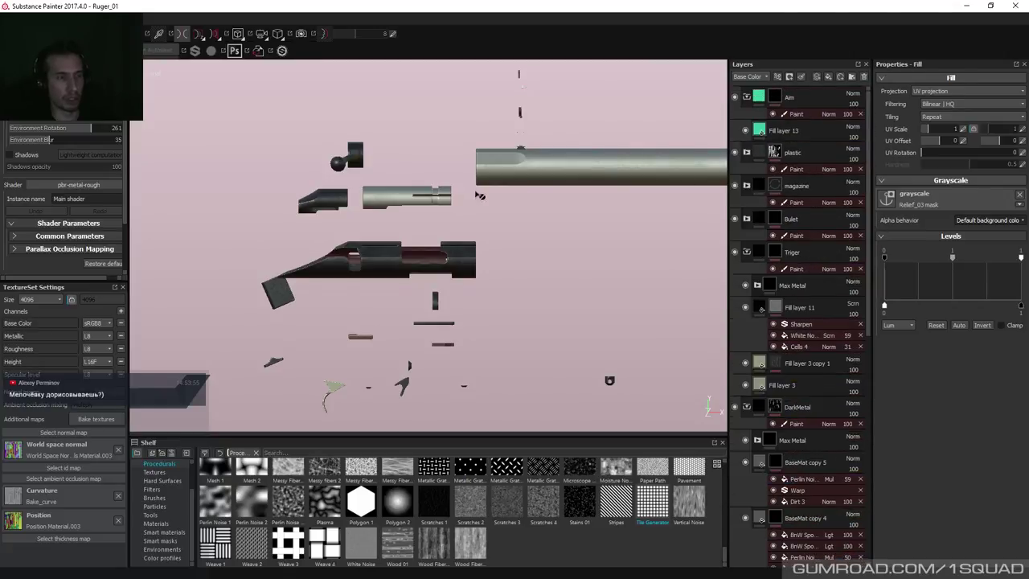
{"action": "left_click", "coordinate": [747, 251]}
{"action": "left_click", "coordinate": [747, 286]}
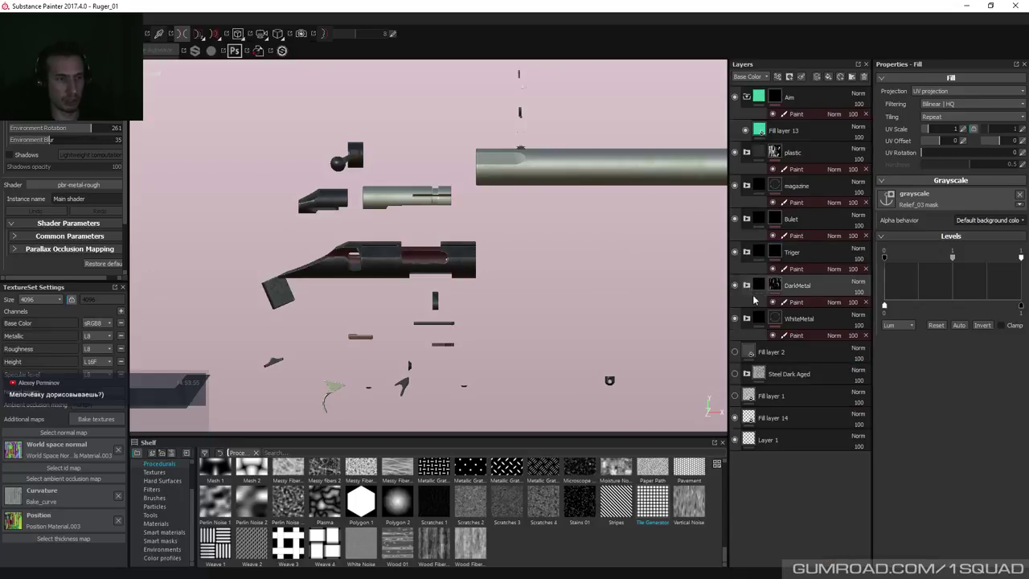
Expand the WhiteMetal folder and add a new fill layer above Fill layer 3.
{"action": "left_click", "coordinate": [786, 320]}
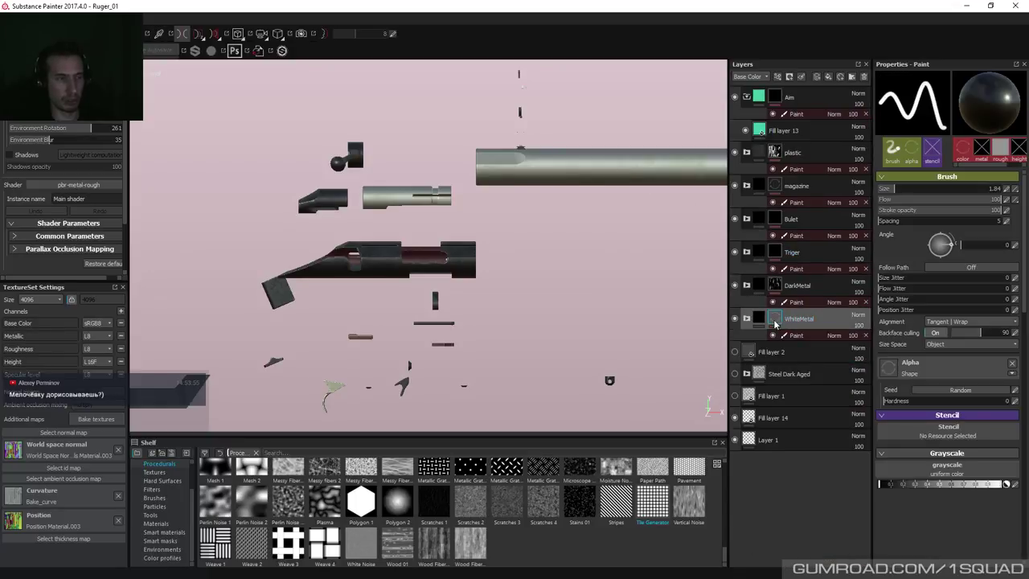
{"action": "left_click_drag", "start_coordinate": [774, 320], "coordinate": [776, 323]}
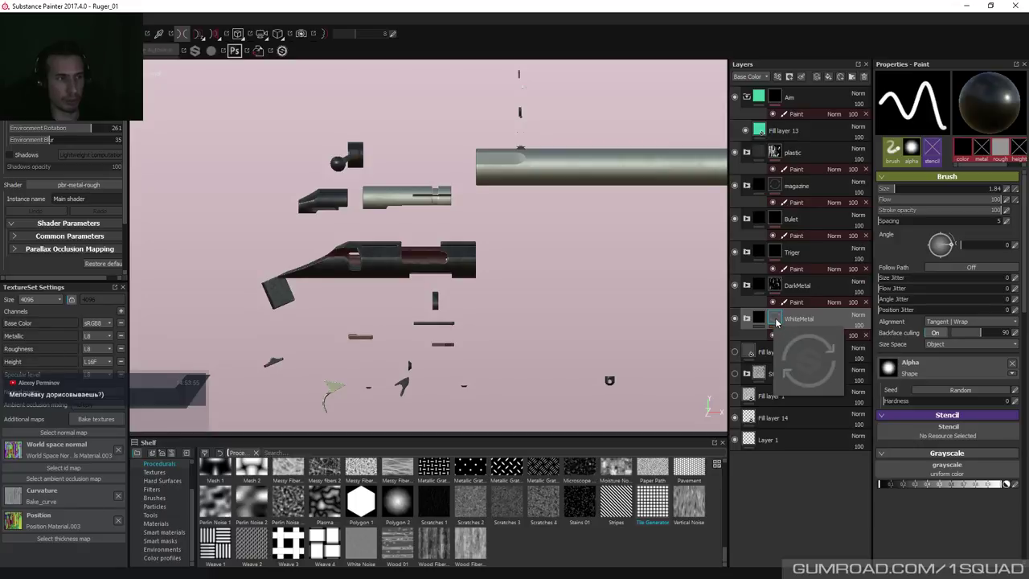
{"action": "left_click_drag", "start_coordinate": [788, 367], "coordinate": [771, 324]}
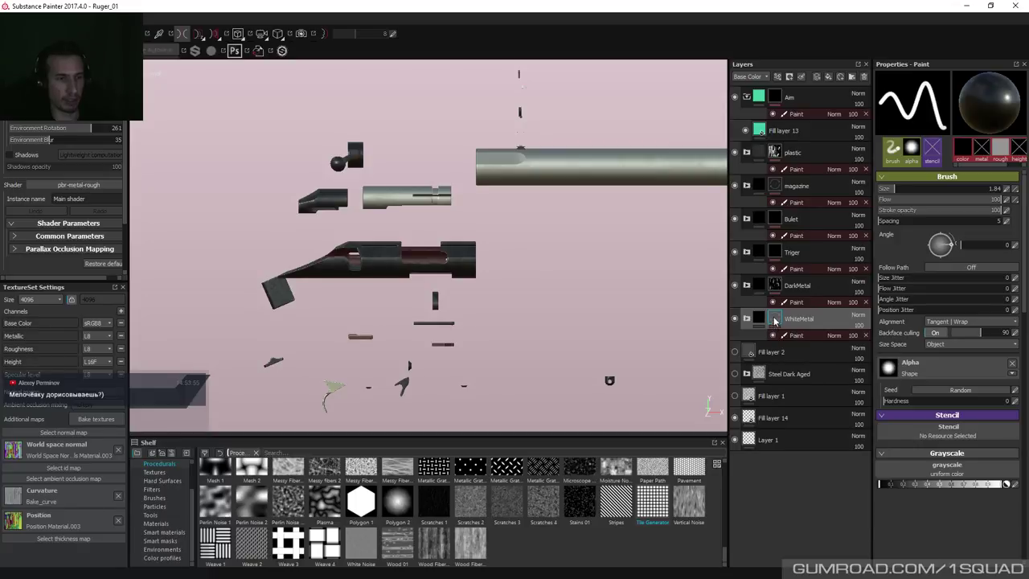
{"action": "left_click", "coordinate": [747, 319]}
{"action": "scroll", "coordinate": [771, 365], "scroll_direction": "down", "scroll_amount": 5}
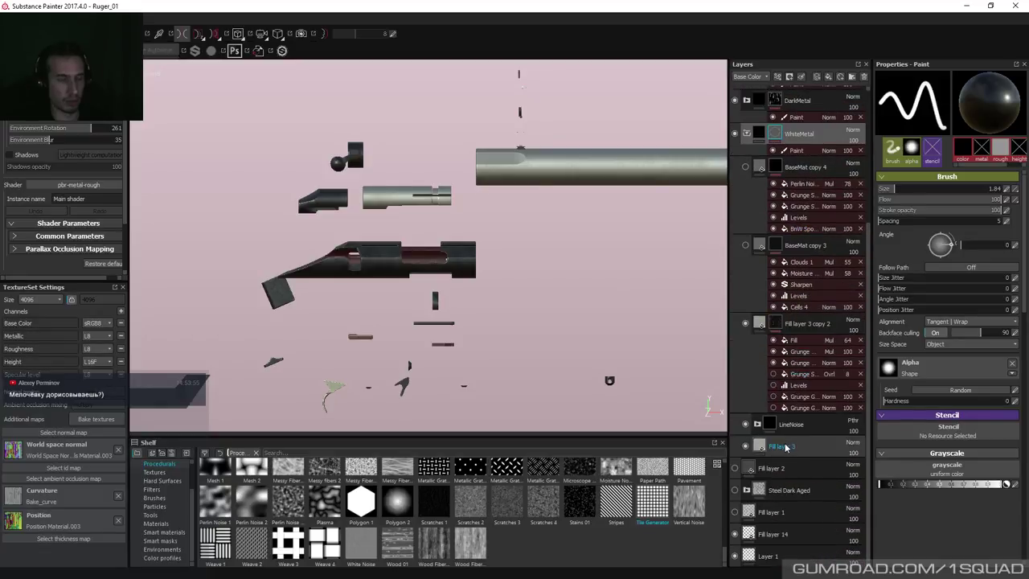
{"action": "left_click", "coordinate": [786, 446]}
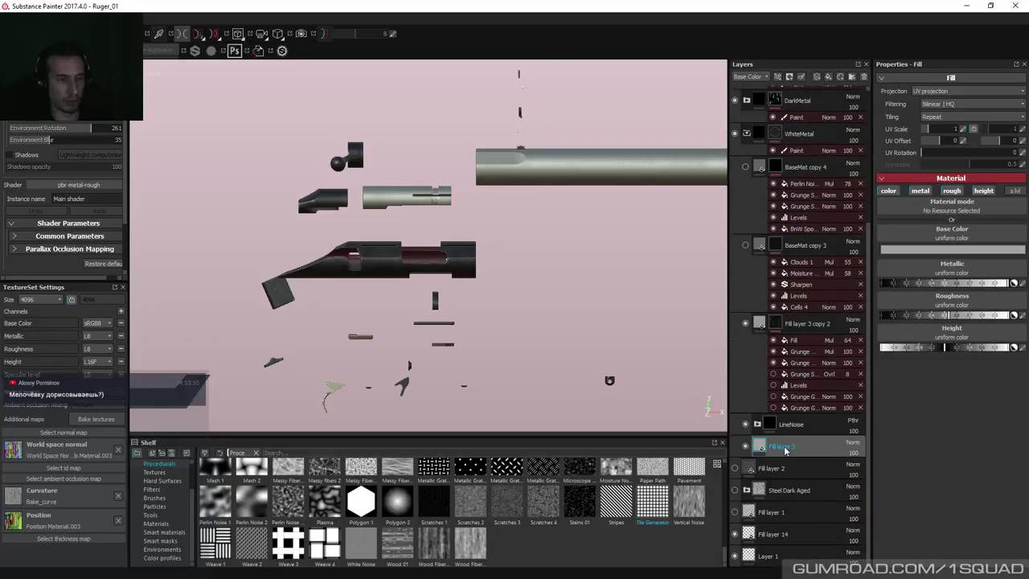
{"action": "left_click", "coordinate": [840, 77]}
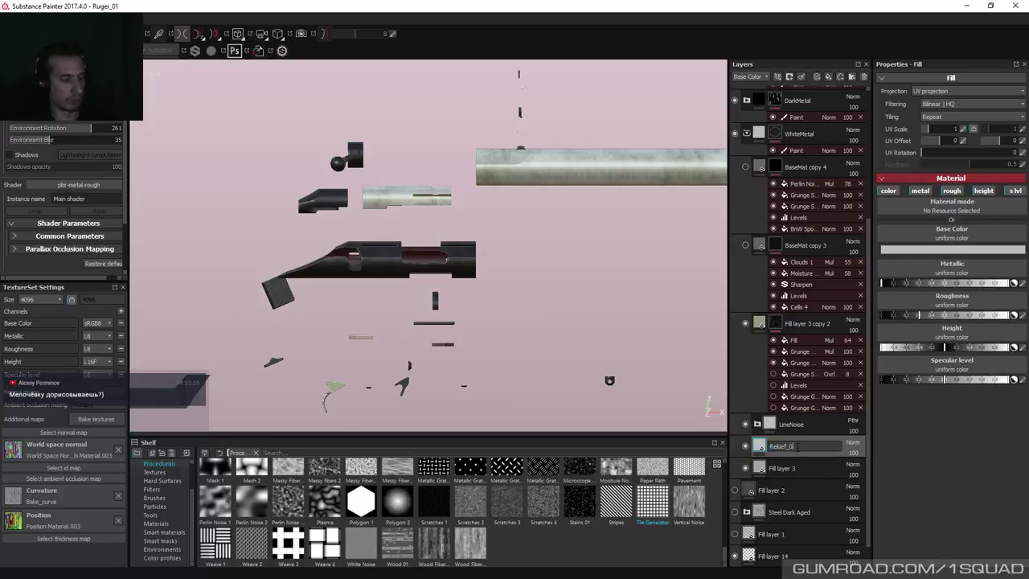
Name the new layer Relief_01 and limit its fill to the height channel only.
{"action": "key", "text": "Return"}
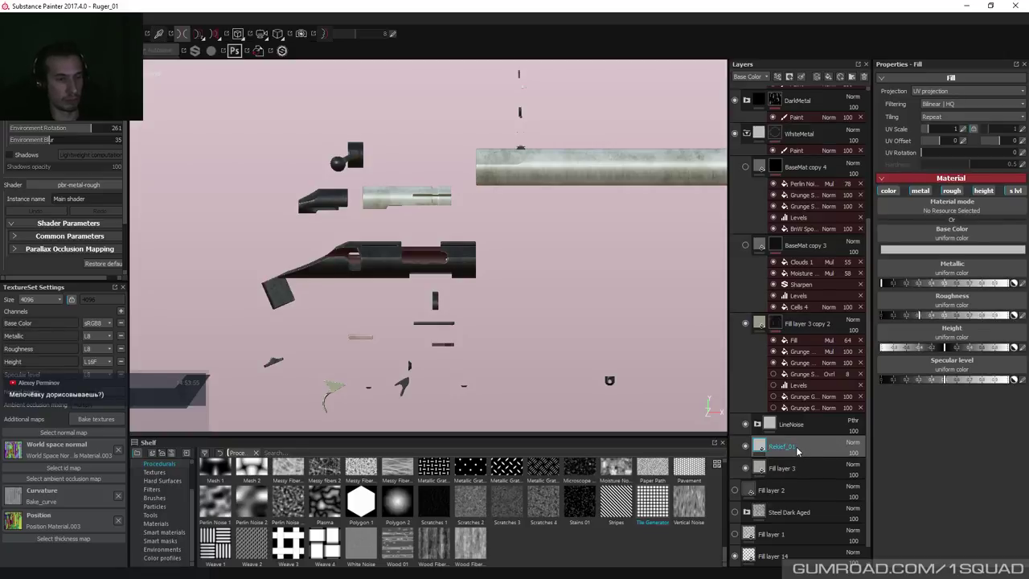
{"action": "left_click", "coordinate": [888, 190]}
{"action": "left_click", "coordinate": [919, 191]}
{"action": "left_click", "coordinate": [952, 191]}
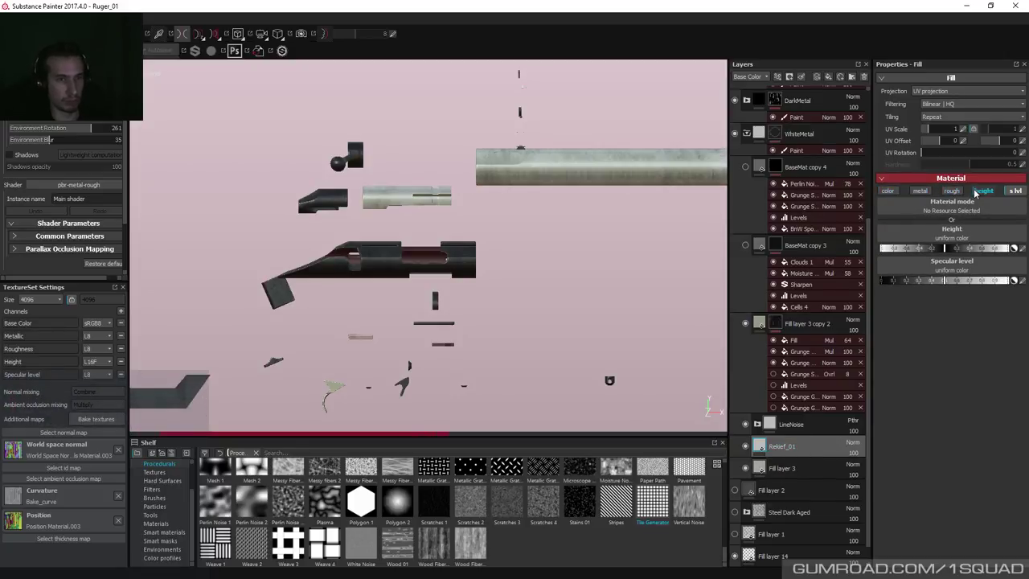
{"action": "left_click", "coordinate": [982, 190]}
{"action": "left_click", "coordinate": [1014, 190]}
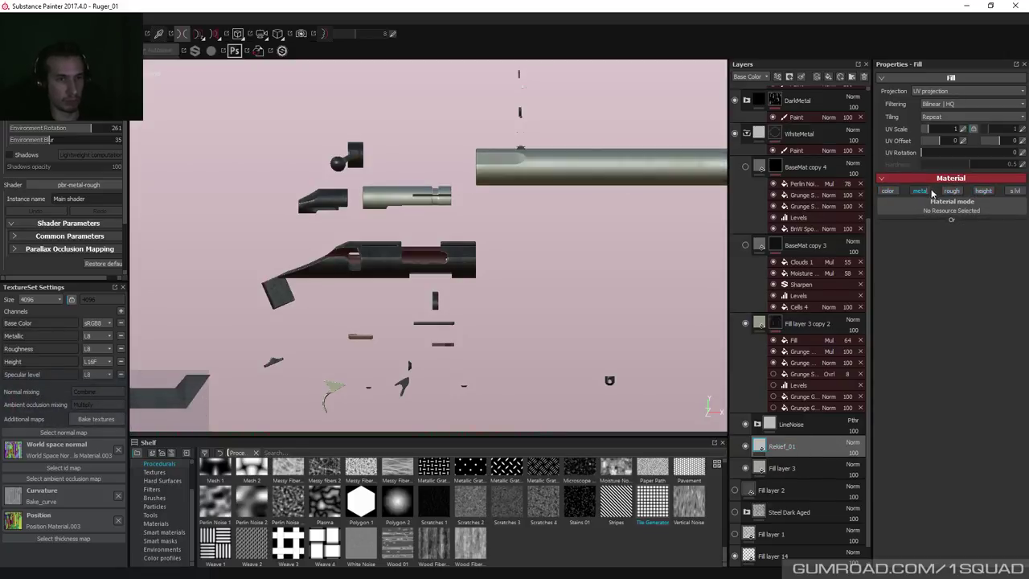
{"action": "left_click", "coordinate": [983, 191]}
Set the fill's height value to 0.1 and zoom in on the barrel.
{"action": "left_click", "coordinate": [1021, 247]}
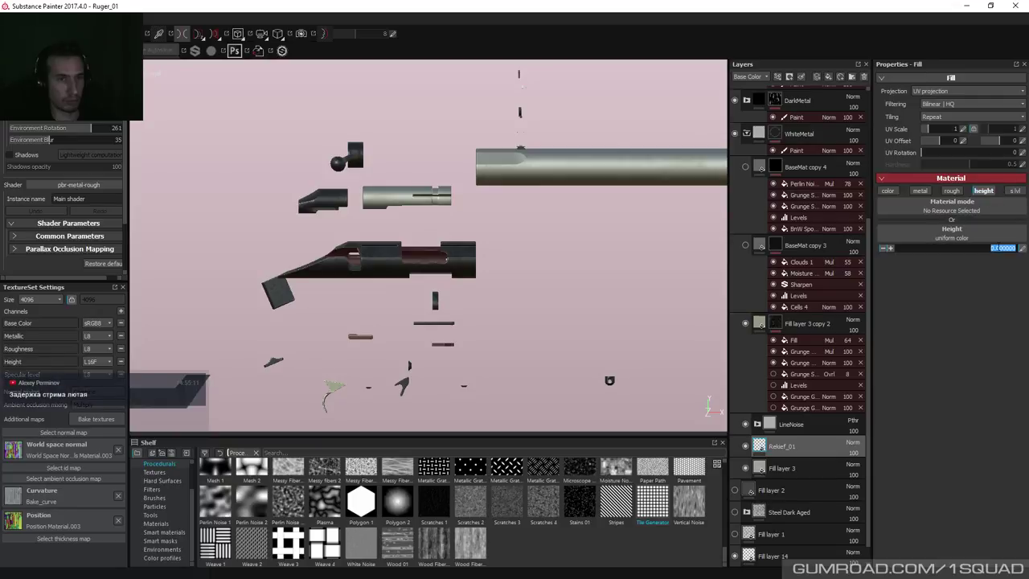
{"action": "type", "text": "0.1"}
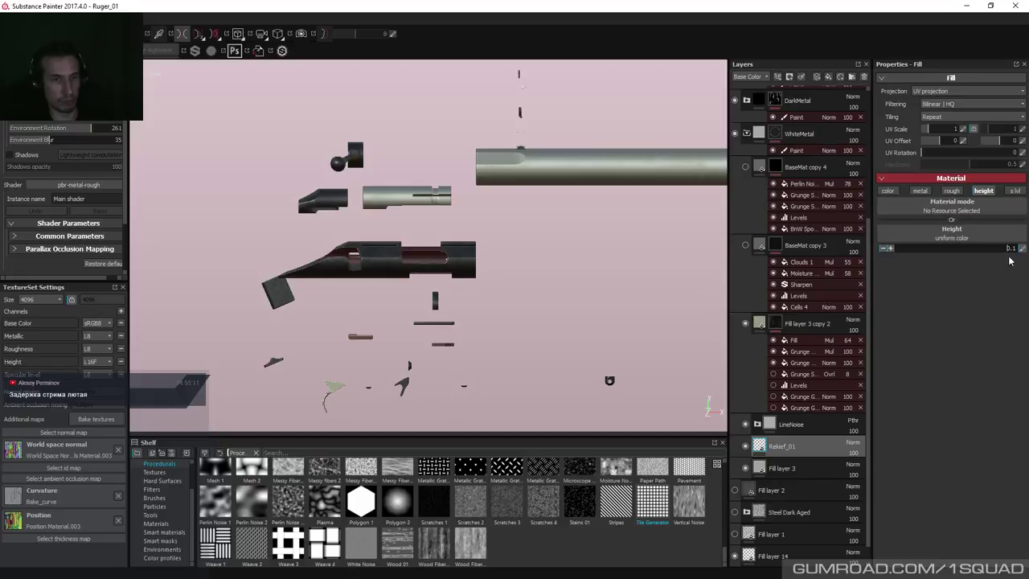
{"action": "key", "text": "Return"}
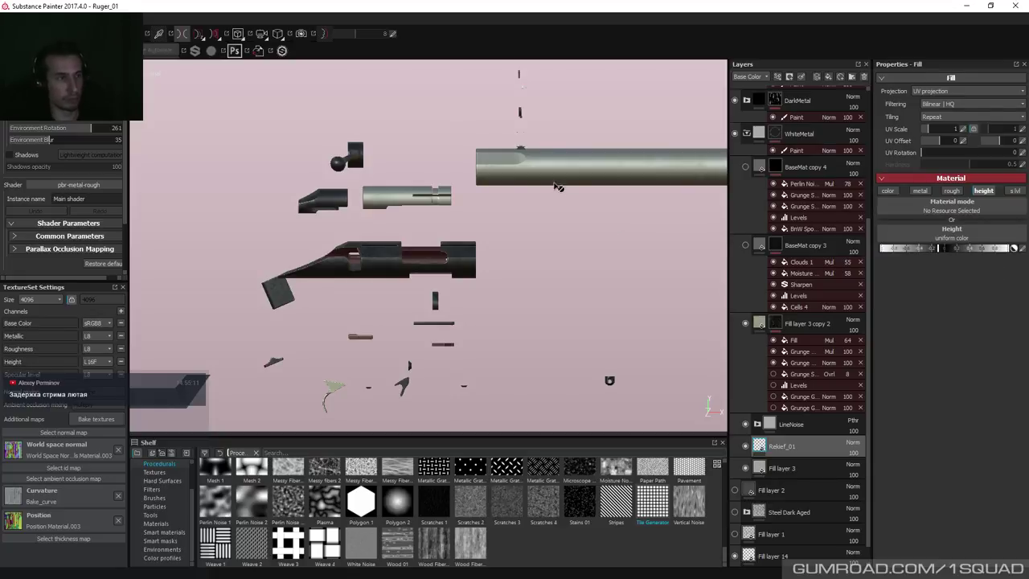
{"action": "scroll", "coordinate": [523, 250], "scroll_direction": "up", "scroll_amount": 3}
{"action": "scroll", "coordinate": [522, 250], "scroll_direction": "up", "scroll_amount": 3}
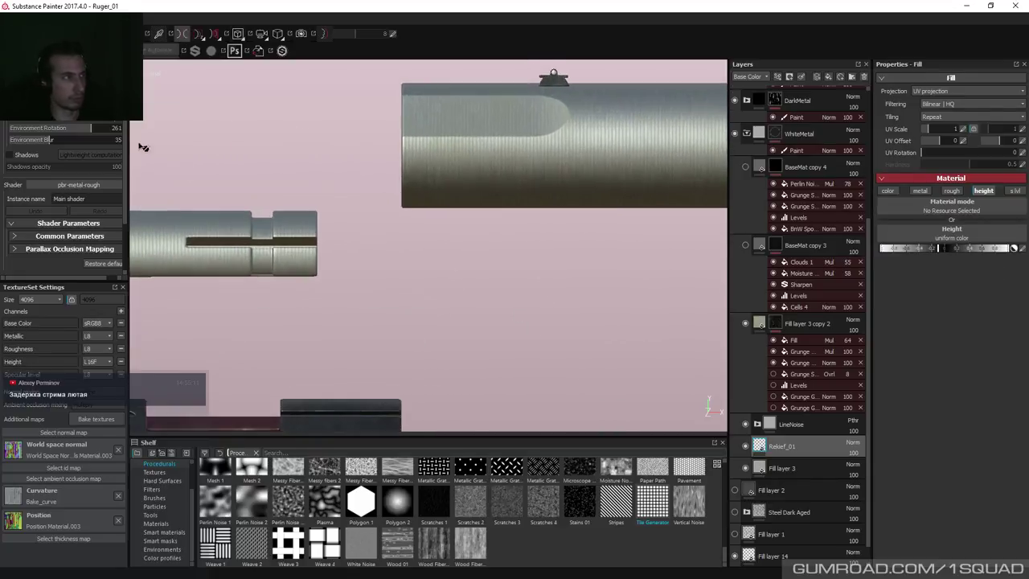
Add a black mask with a paint effect to Relief_01, then view the shortcuts list.
{"action": "right_click", "coordinate": [795, 442]}
{"action": "left_click", "coordinate": [833, 127]}
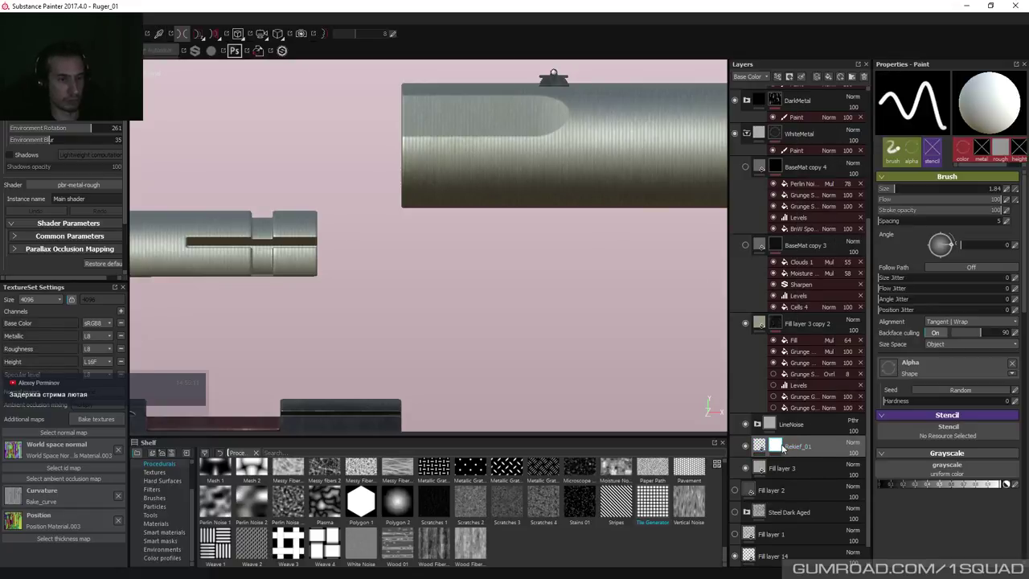
{"action": "right_click", "coordinate": [778, 445]}
{"action": "left_click", "coordinate": [823, 133]}
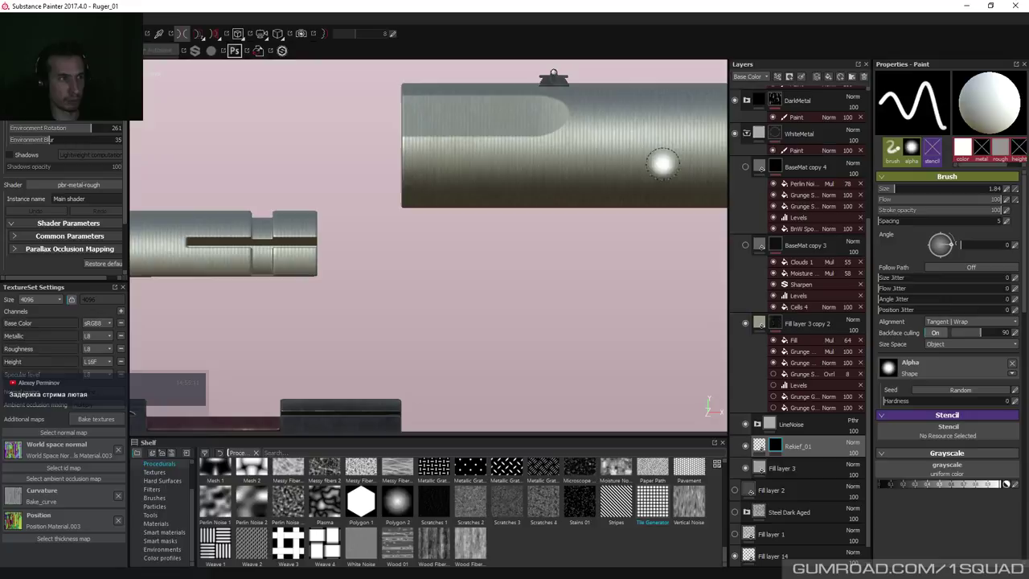
{"action": "right_click", "coordinate": [773, 445]}
{"action": "left_click", "coordinate": [808, 380]}
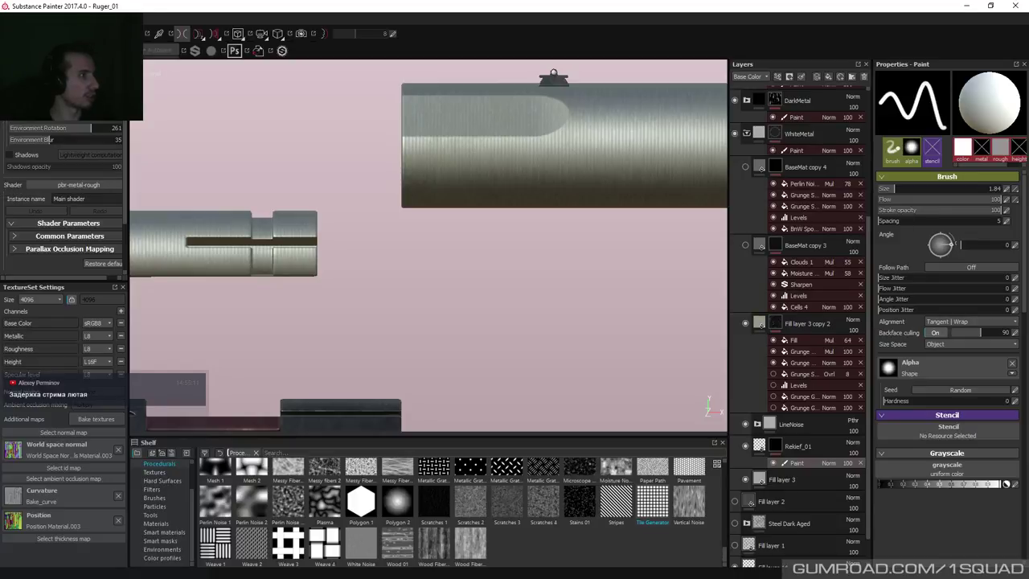
{"action": "left_click", "coordinate": [378, 257]}
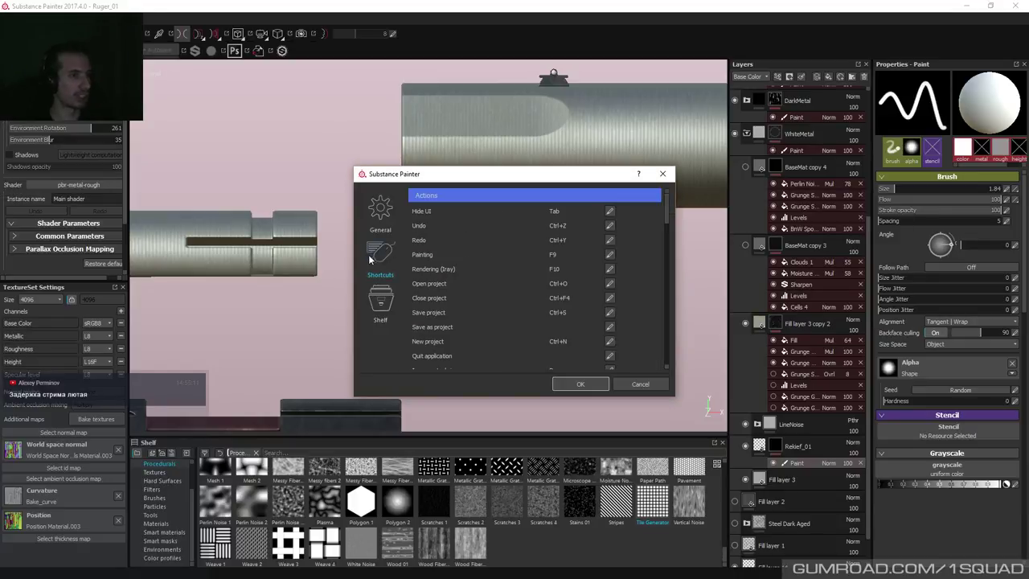
{"action": "left_click_drag", "start_coordinate": [665, 208], "coordinate": [645, 376]}
Cancel the settings dialog and shrink the brush size.
{"action": "left_click", "coordinate": [639, 384]}
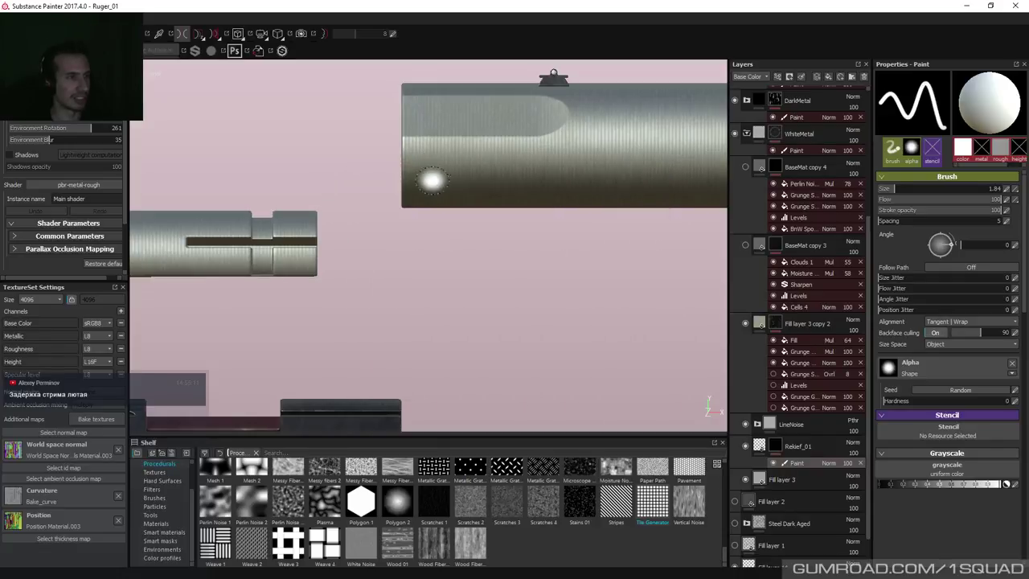
{"action": "key", "text": "["}
{"action": "scroll", "coordinate": [431, 211], "scroll_direction": "up", "scroll_amount": 3}
{"action": "key", "text": "["}
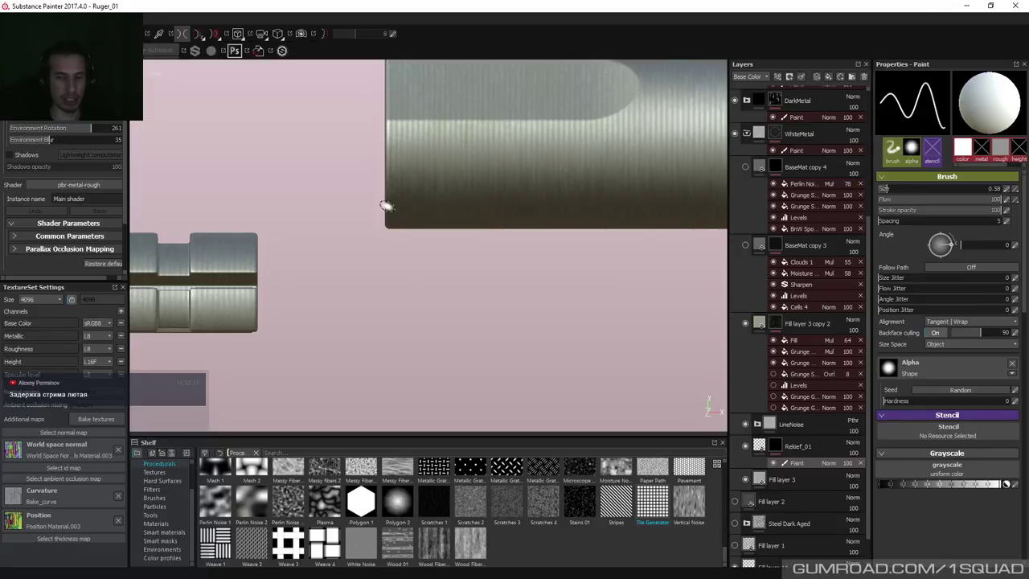
Paint a straight white line along the barrel's lower edge in the Relief_01 mask.
{"action": "left_click", "coordinate": [386, 206]}
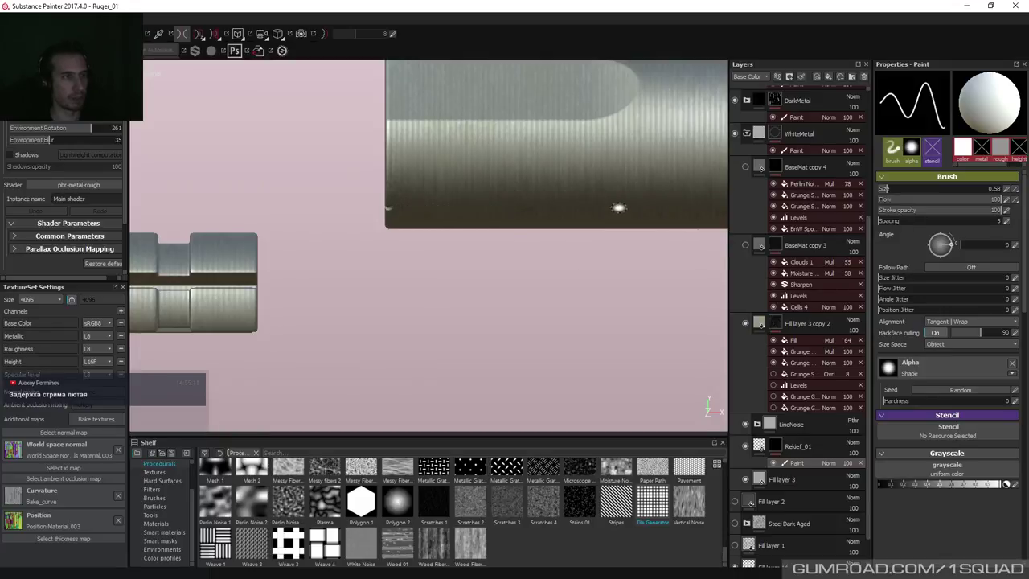
{"action": "scroll", "coordinate": [393, 266], "scroll_direction": "down", "scroll_amount": 3}
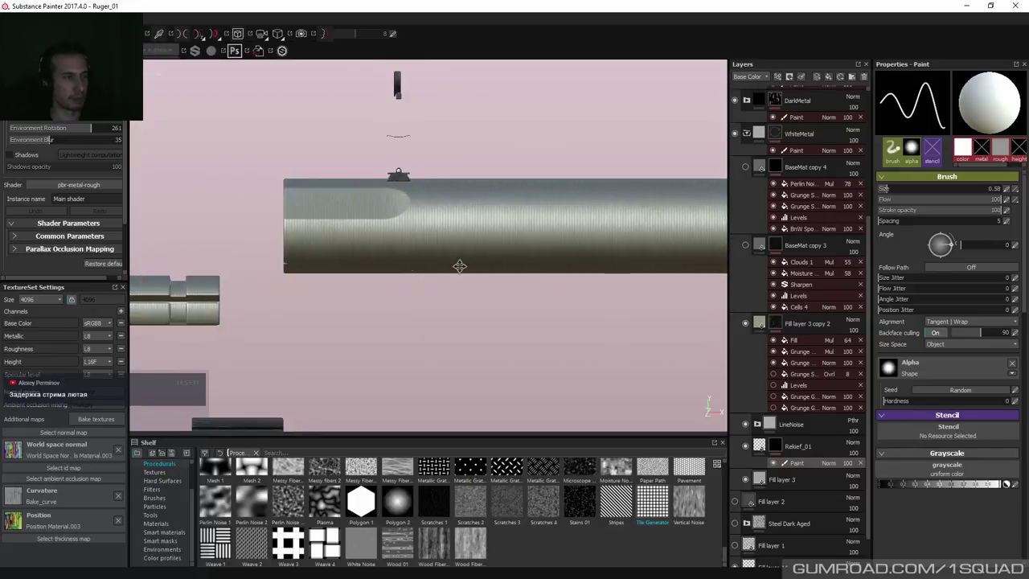
{"action": "middle_click_drag", "start_coordinate": [459, 266], "coordinate": [401, 236], "text": "alt"}
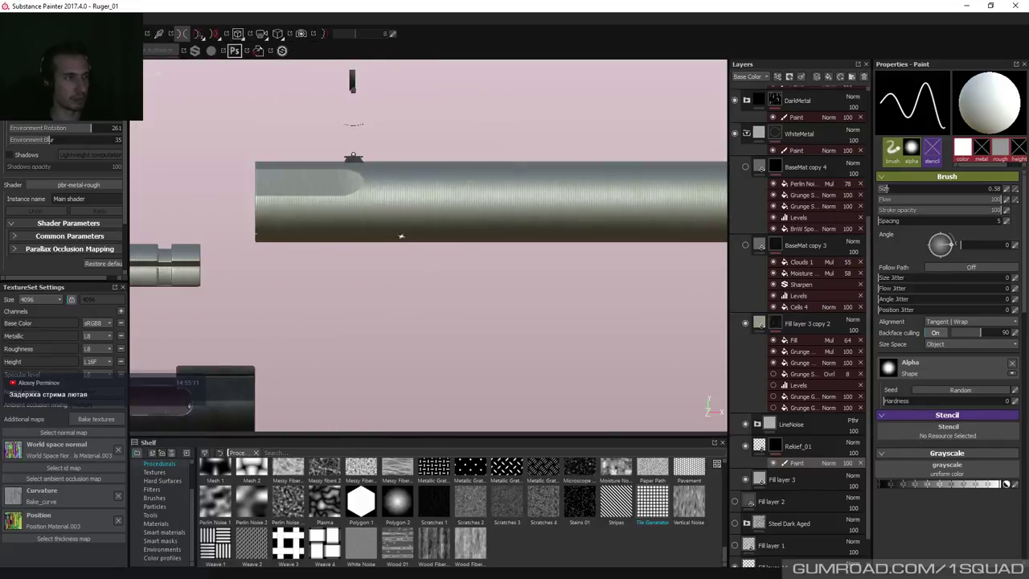
{"action": "scroll", "coordinate": [401, 235], "scroll_direction": "down", "scroll_amount": 6}
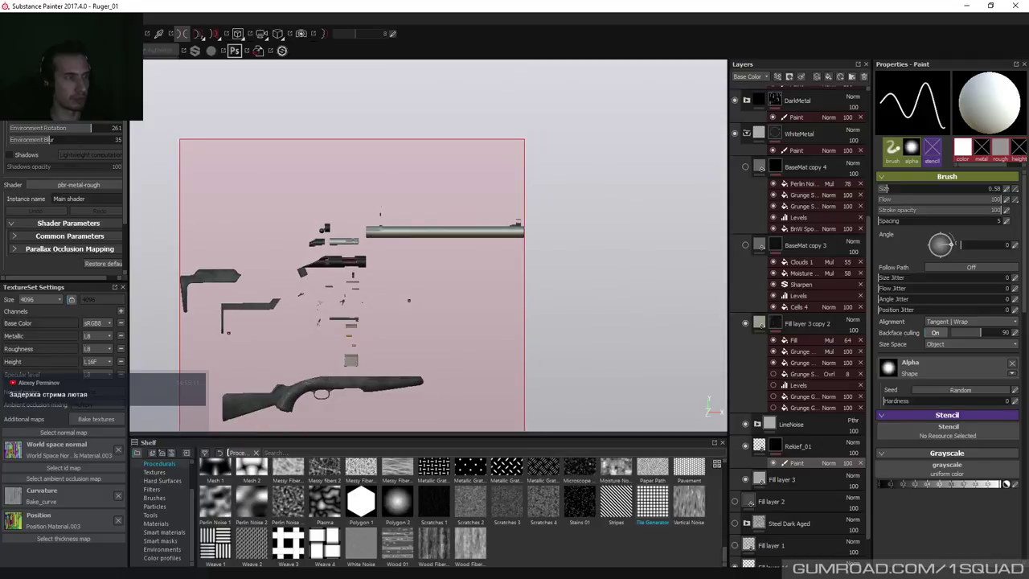
{"action": "scroll", "coordinate": [330, 228], "scroll_direction": "up", "scroll_amount": 8}
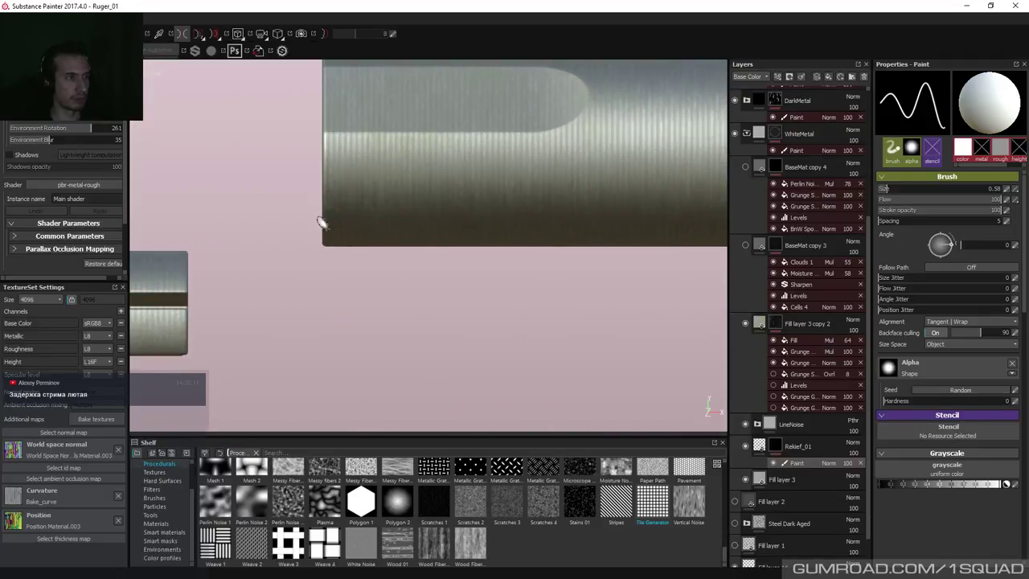
{"action": "left_click", "coordinate": [319, 222]}
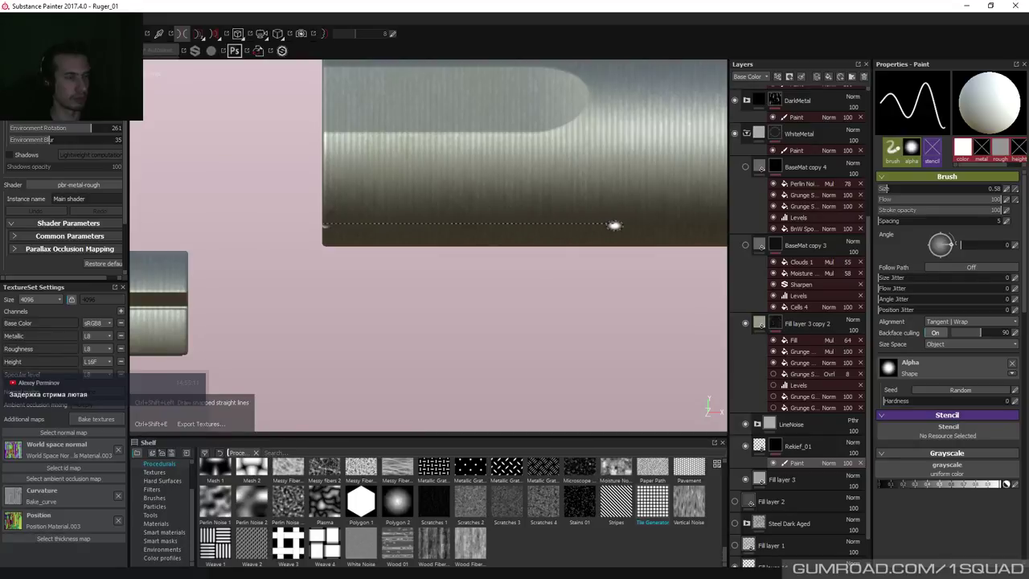
{"action": "left_click", "coordinate": [614, 225], "text": "shift"}
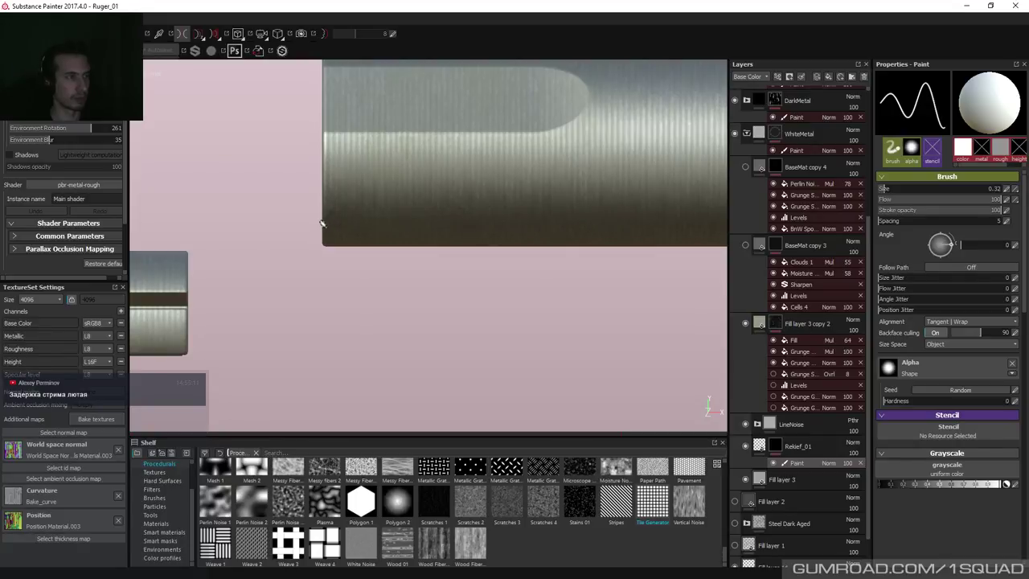
{"action": "key", "text": "ctrl+z"}
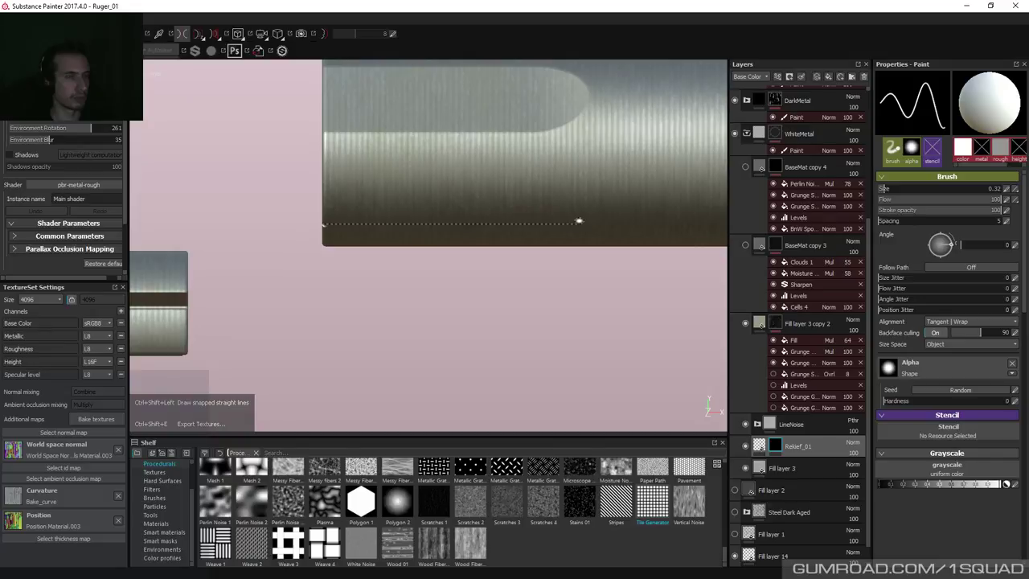
{"action": "left_click", "coordinate": [579, 220], "text": "ctrl+shift"}
Inspect the Relief_01 mask on its own, then return to the material view.
{"action": "left_click_drag", "start_coordinate": [606, 330], "coordinate": [382, 196], "text": "alt"}
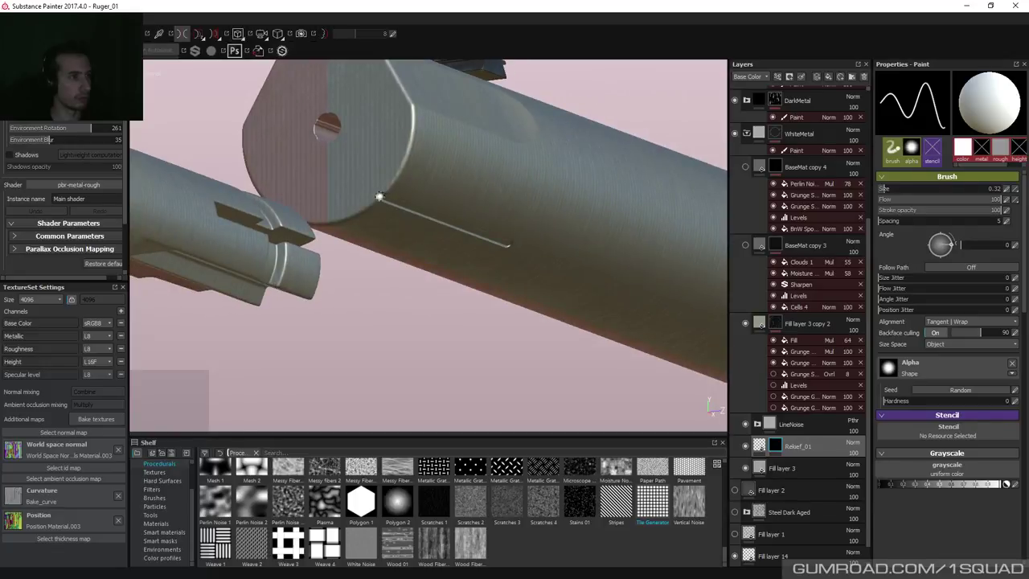
{"action": "left_click", "coordinate": [776, 445], "text": "alt"}
{"action": "left_click_drag", "start_coordinate": [498, 241], "coordinate": [420, 232], "text": "alt"}
{"action": "key", "text": "m"}
Add a Blur filter to the Relief_01 mask with intensity 0.4.
{"action": "right_click", "coordinate": [777, 443]}
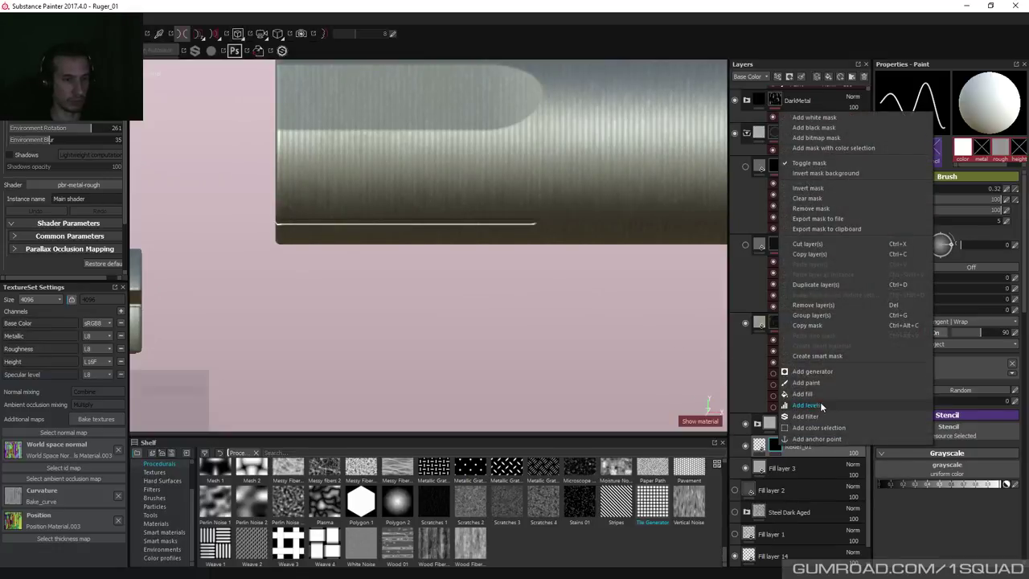
{"action": "left_click", "coordinate": [814, 416]}
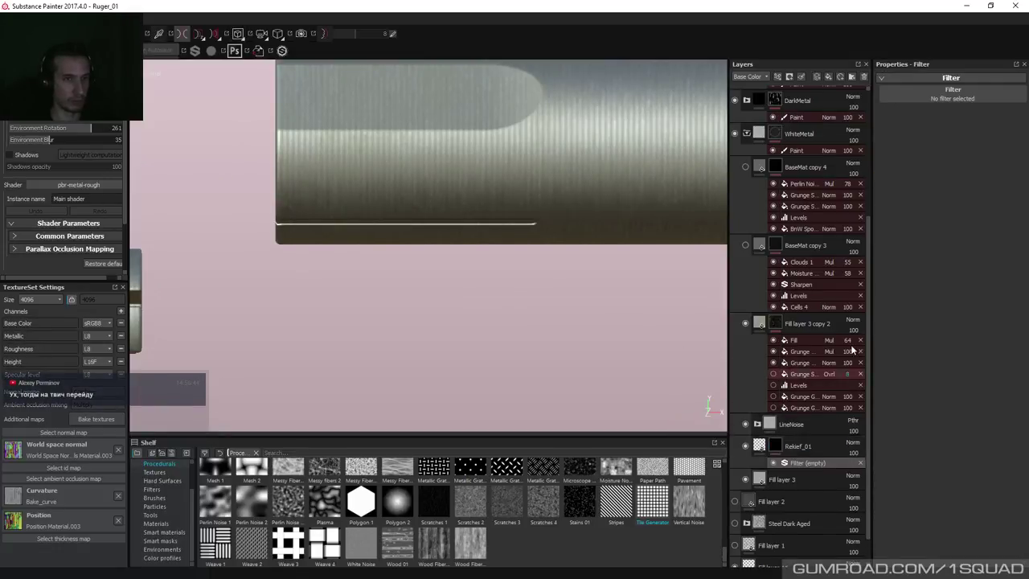
{"action": "left_click", "coordinate": [932, 95]}
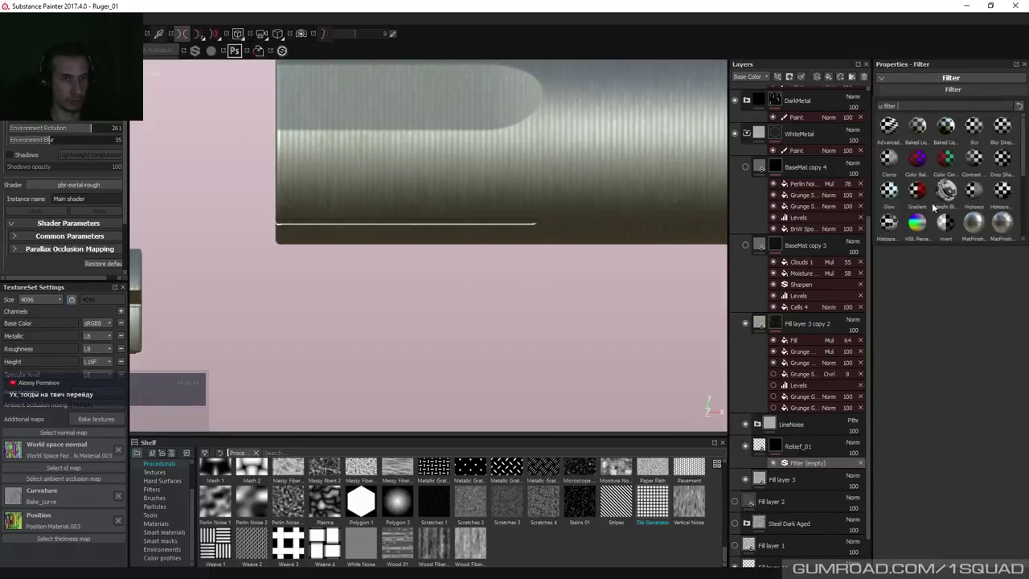
{"action": "left_click", "coordinate": [974, 132]}
{"action": "scroll", "coordinate": [525, 160], "scroll_direction": "down", "scroll_amount": 3}
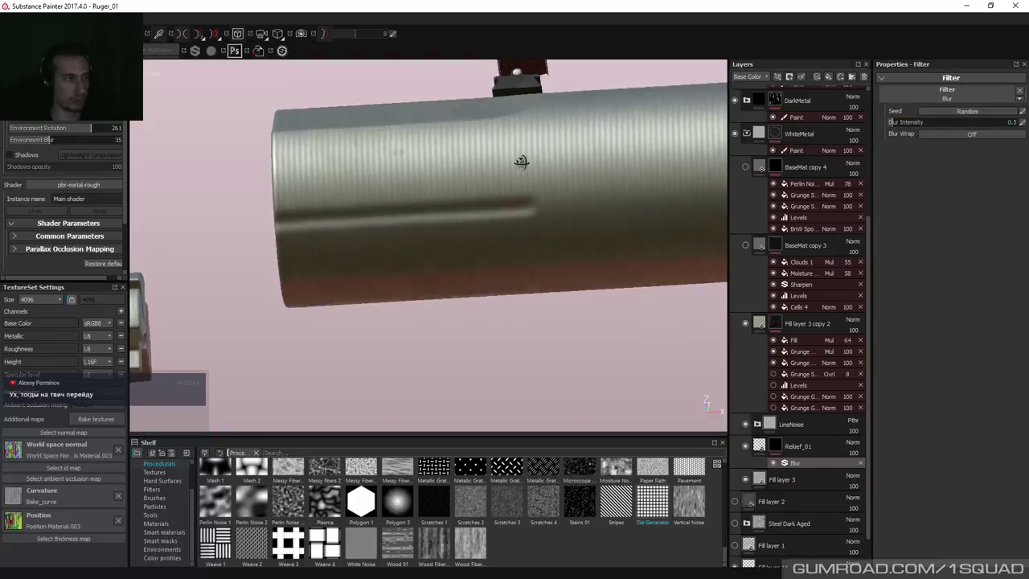
{"action": "left_click_drag", "start_coordinate": [526, 161], "coordinate": [515, 264], "text": "alt"}
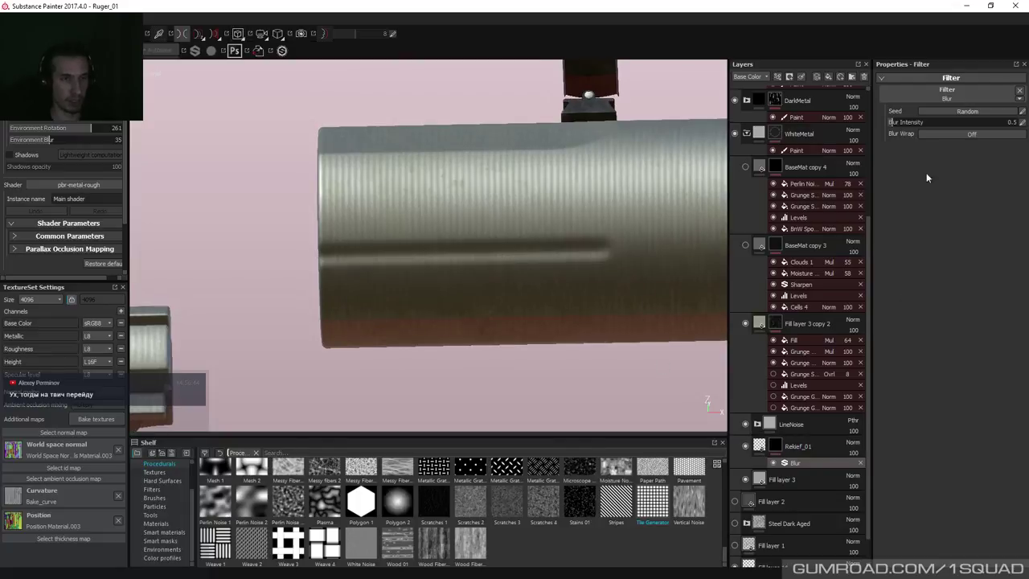
{"action": "double_click", "coordinate": [1004, 121]}
{"action": "type", "text": "0.4"}
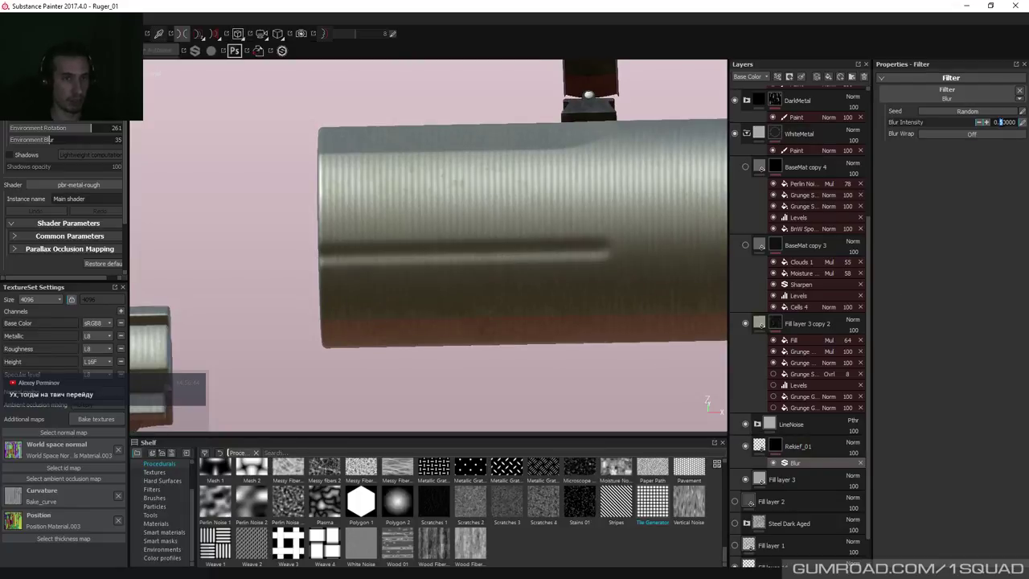
{"action": "key", "text": "Return"}
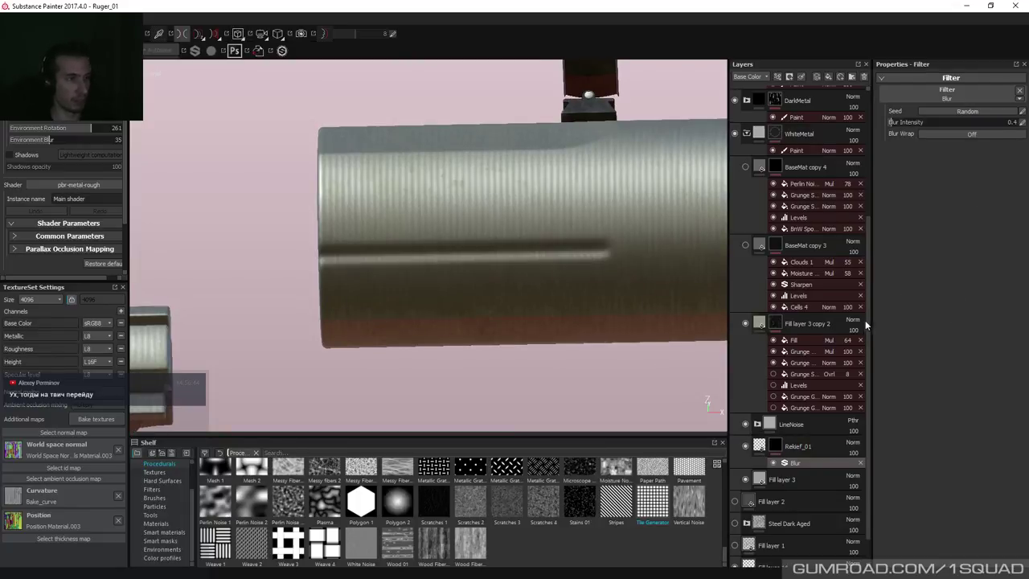
Add a Levels effect to the mask, raising the black input and the white point to 0.664.
{"action": "right_click", "coordinate": [778, 445]}
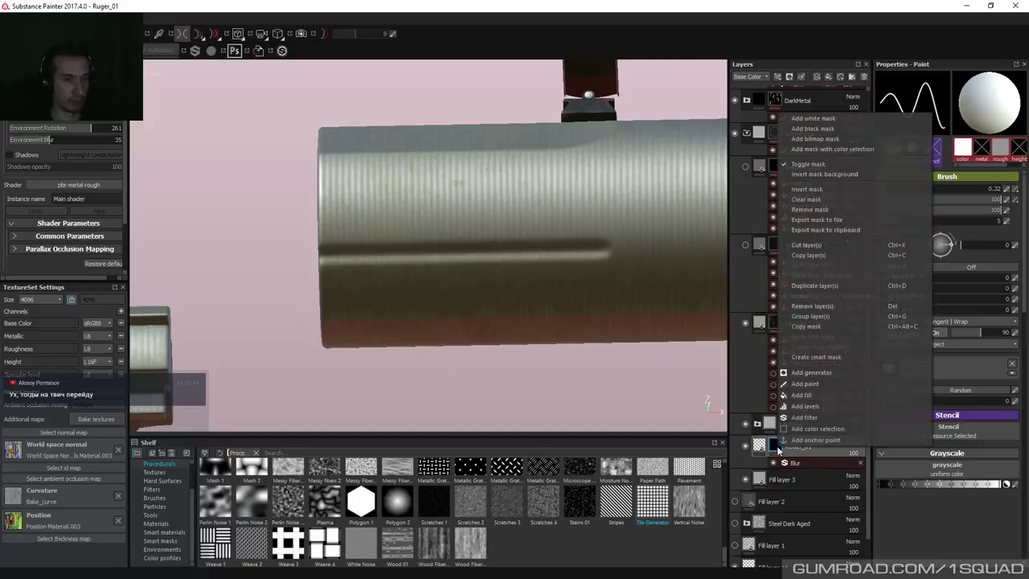
{"action": "left_click", "coordinate": [810, 406]}
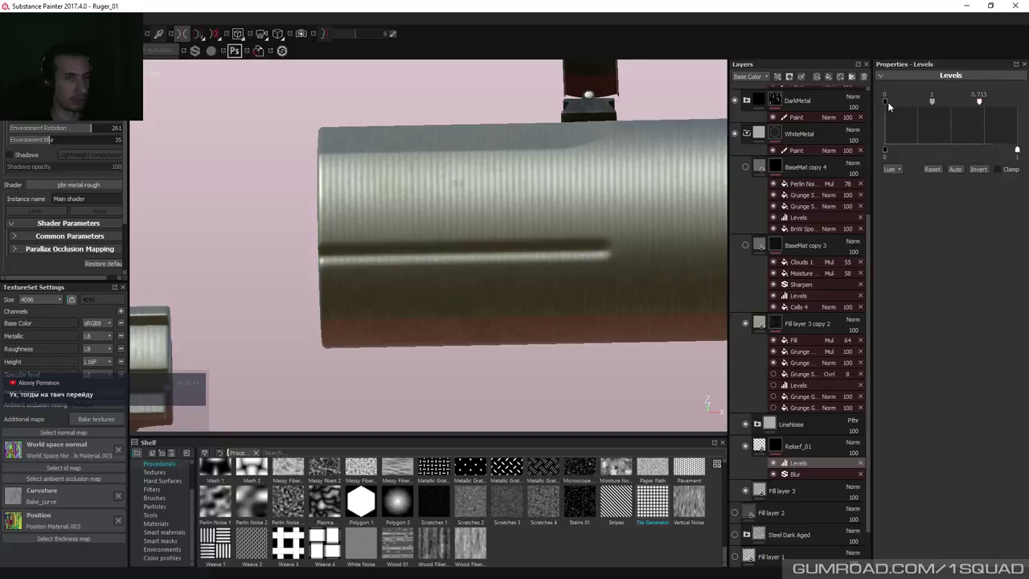
{"action": "left_click_drag", "start_coordinate": [884, 101], "coordinate": [889, 105]}
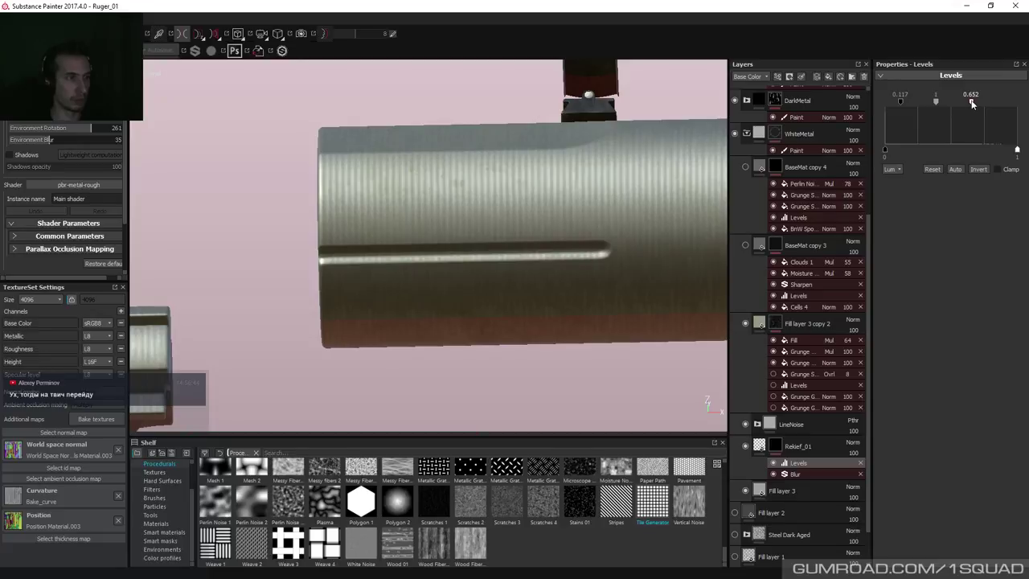
{"action": "left_click_drag", "start_coordinate": [971, 103], "coordinate": [973, 104]}
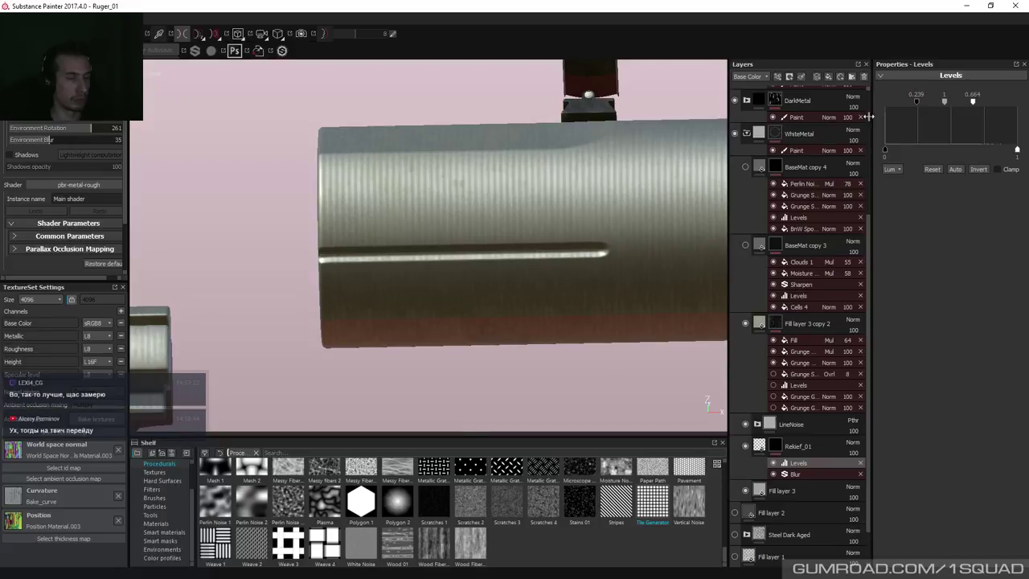
{"action": "left_click_drag", "start_coordinate": [627, 192], "coordinate": [500, 192], "text": "alt"}
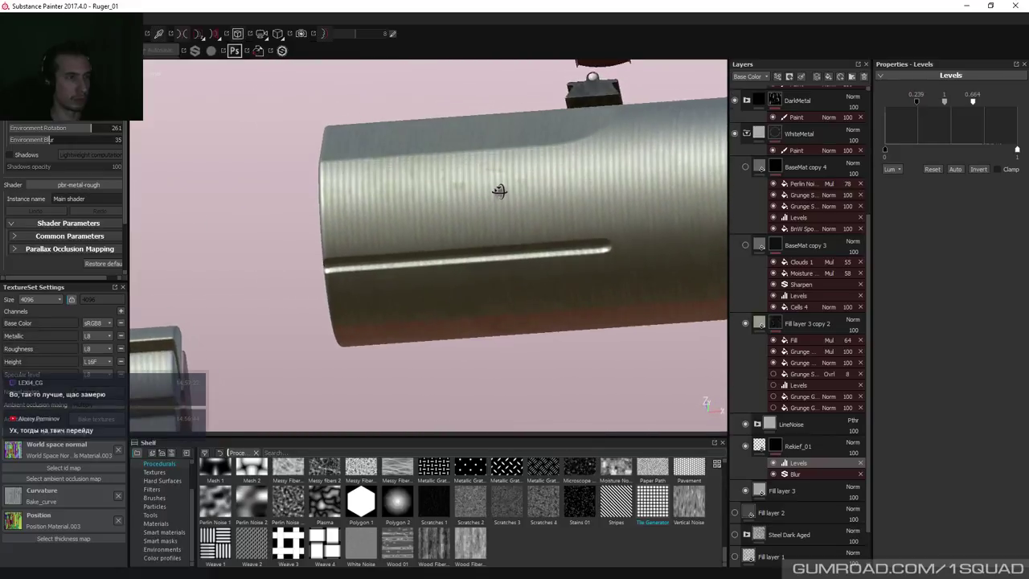
Add a second Blur filter to the mask at intensity 0.1.
{"action": "left_click", "coordinate": [776, 450]}
{"action": "right_click", "coordinate": [778, 448]}
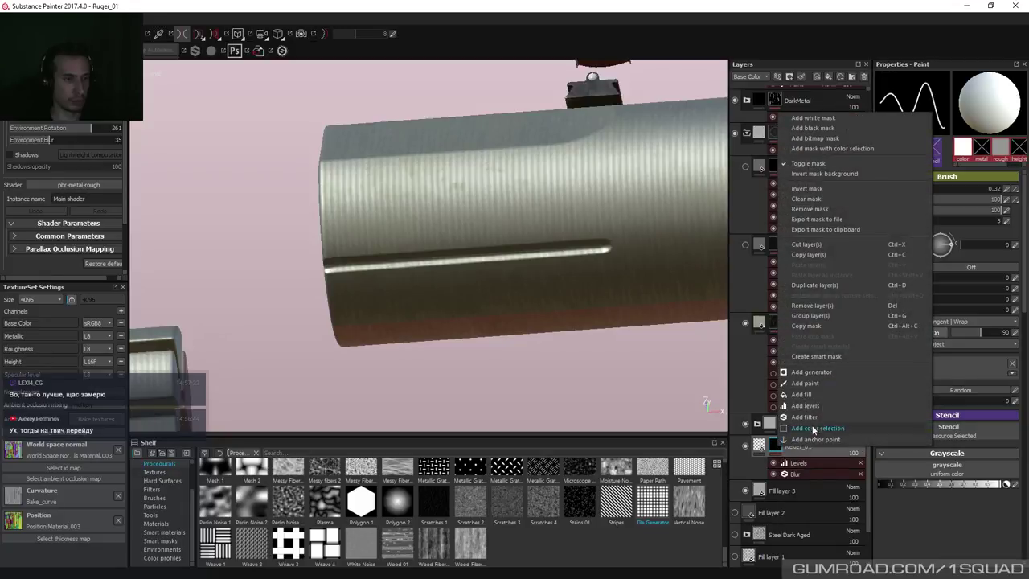
{"action": "left_click", "coordinate": [816, 416]}
{"action": "left_click", "coordinate": [935, 98]}
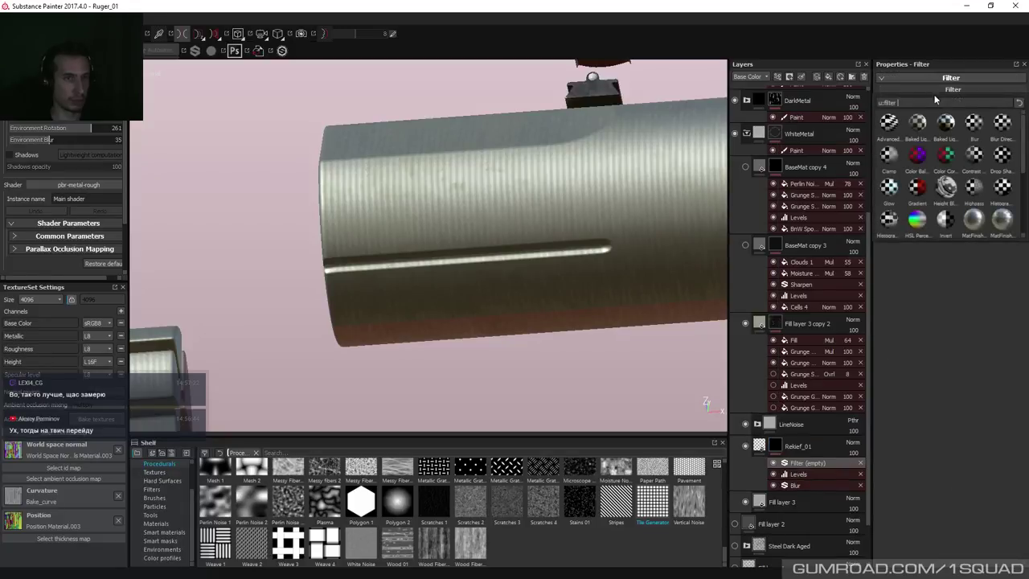
{"action": "left_click", "coordinate": [975, 127]}
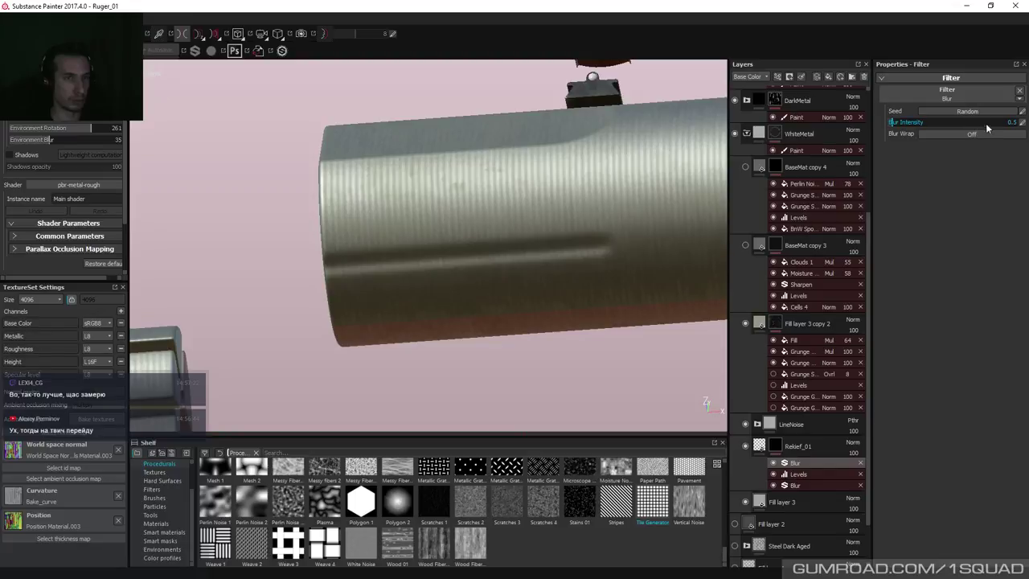
{"action": "left_click_drag", "start_coordinate": [1024, 126], "coordinate": [997, 122]}
{"action": "scroll", "coordinate": [474, 166], "scroll_direction": "down", "scroll_amount": 5}
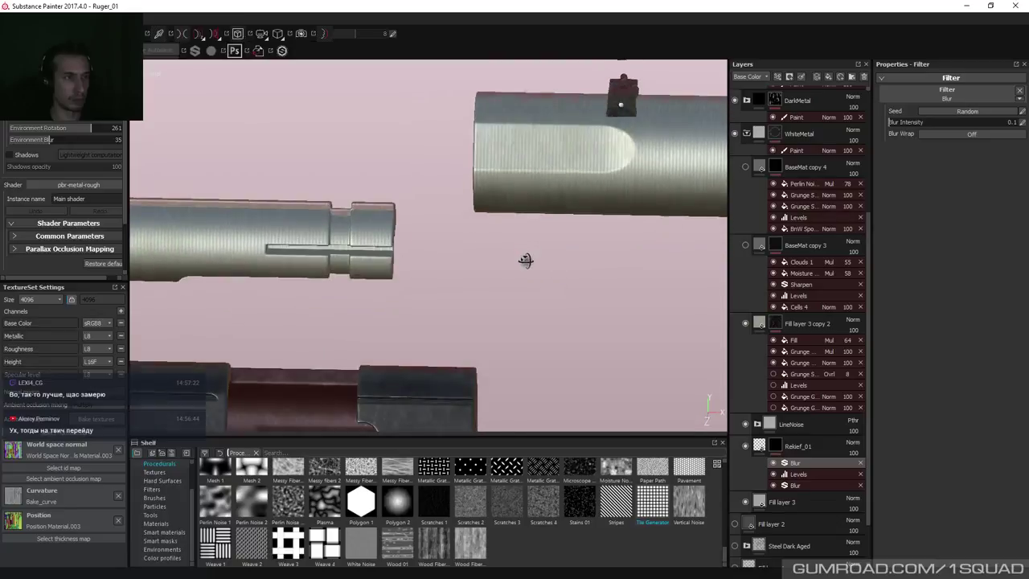
{"action": "left_click_drag", "start_coordinate": [524, 260], "coordinate": [517, 206], "text": "alt"}
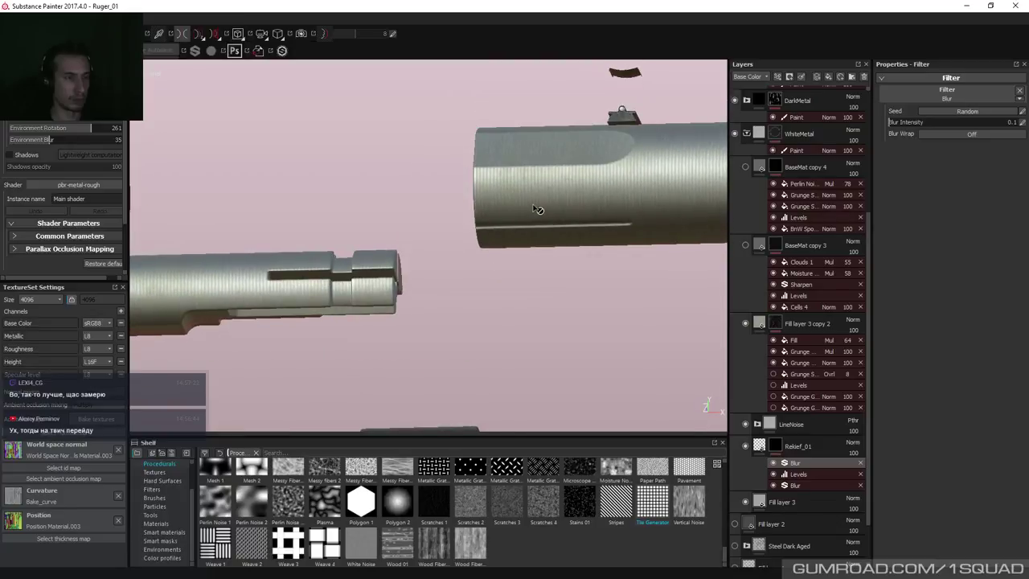
{"action": "key", "text": "ctrl"}
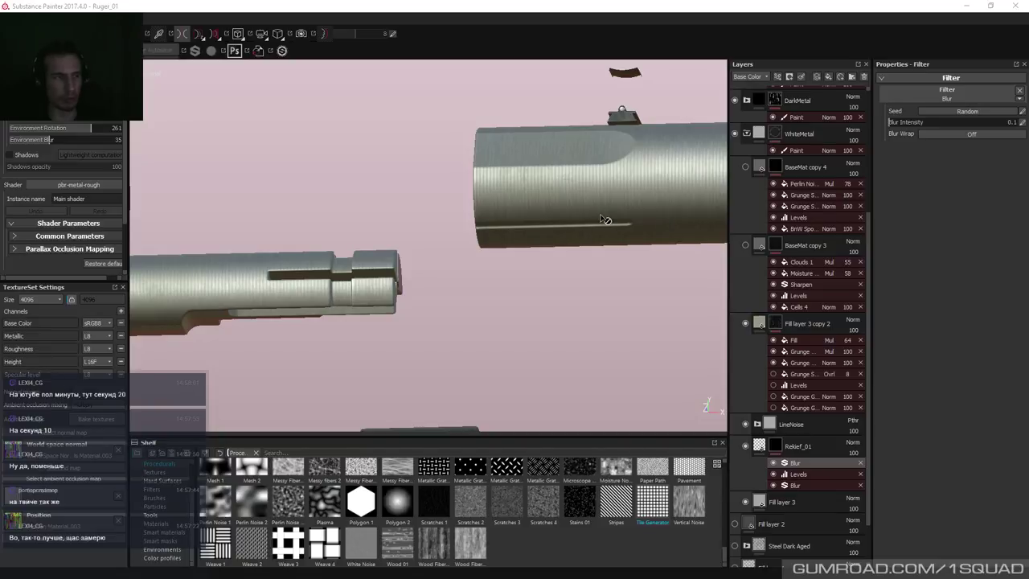
{"action": "middle_click_drag", "start_coordinate": [605, 218], "coordinate": [509, 233]}
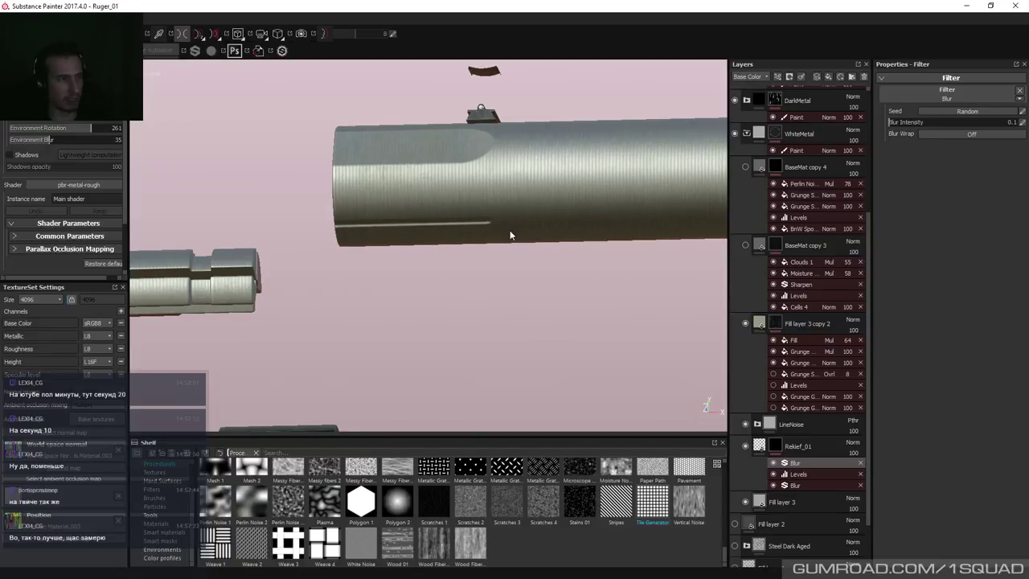
{"action": "key", "text": "ctrl+shift+e"}
Export the Ruger texture maps as 8-bit PNGs, then switch to Substance Designer.
{"action": "left_click", "coordinate": [647, 452]}
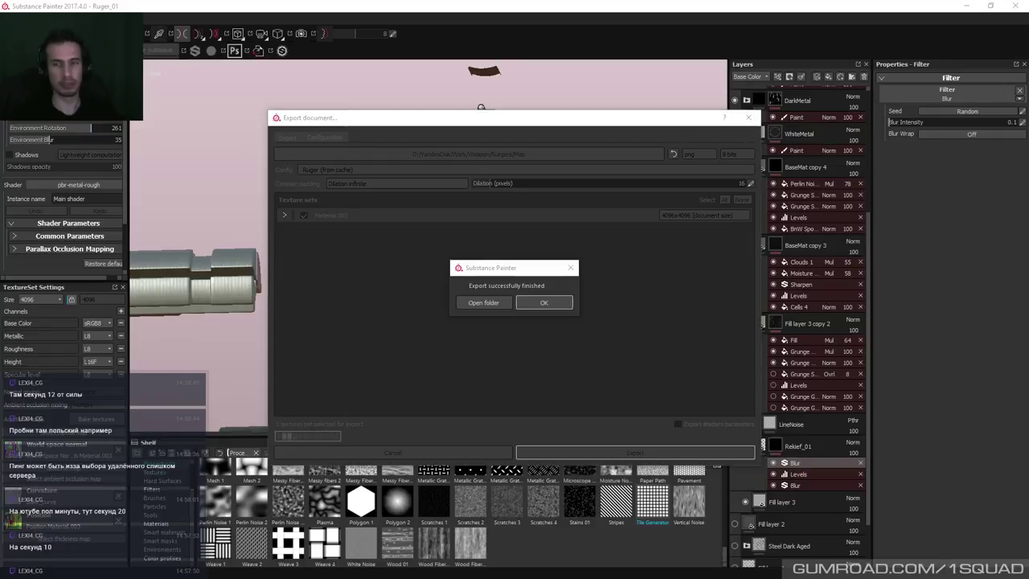
{"action": "left_click", "coordinate": [551, 306]}
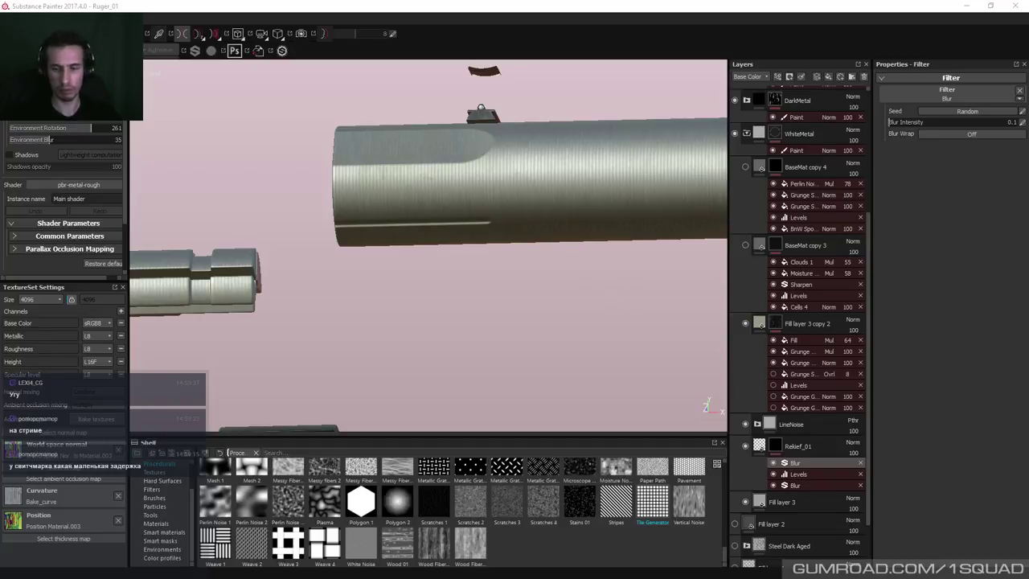
{"action": "key", "text": "alt+Tab"}
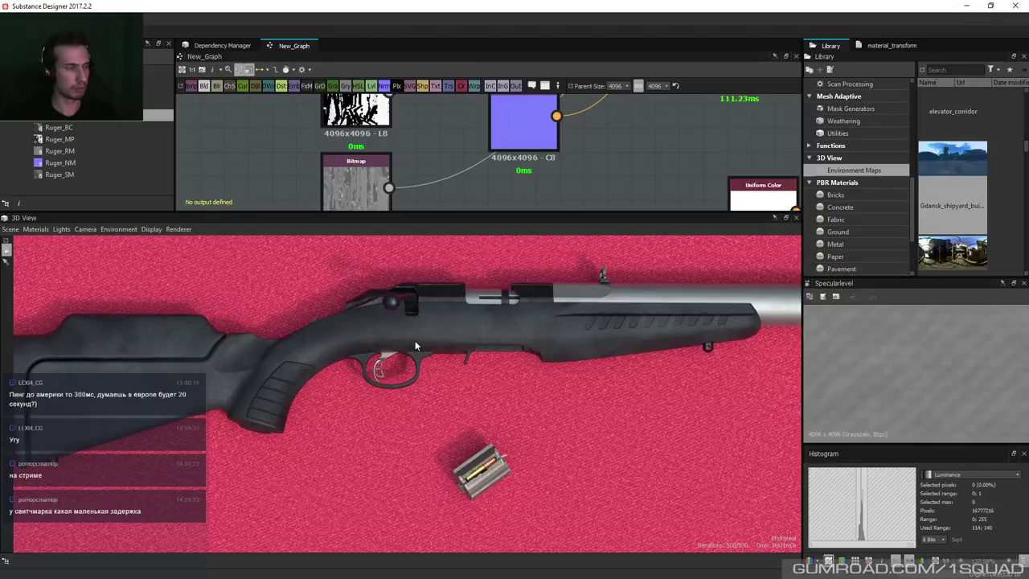
Zoom and pan the 3D view along the textured rifle's stock and barrel.
{"action": "mouse_move", "coordinate": [385, 334]}
{"action": "left_mouse_down", "text": "alt"}
{"action": "mouse_move", "coordinate": [427, 330]}
{"action": "mouse_move", "coordinate": [396, 327]}
{"action": "mouse_move", "coordinate": [402, 333]}
{"action": "left_mouse_up", "text": "alt"}
{"action": "scroll", "coordinate": [334, 356], "scroll_direction": "down", "scroll_amount": 3}
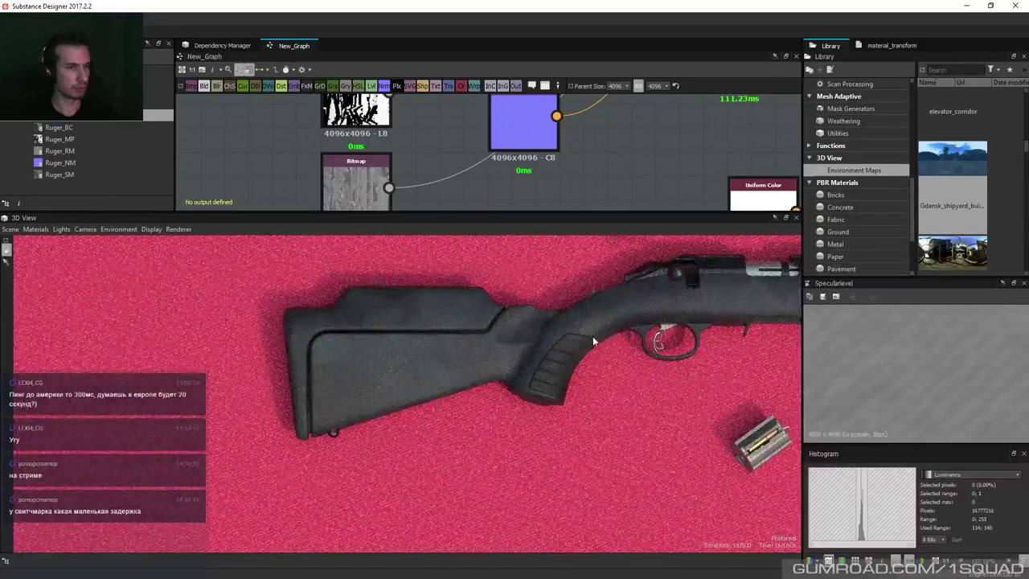
{"action": "scroll", "coordinate": [593, 336], "scroll_direction": "up", "scroll_amount": 5}
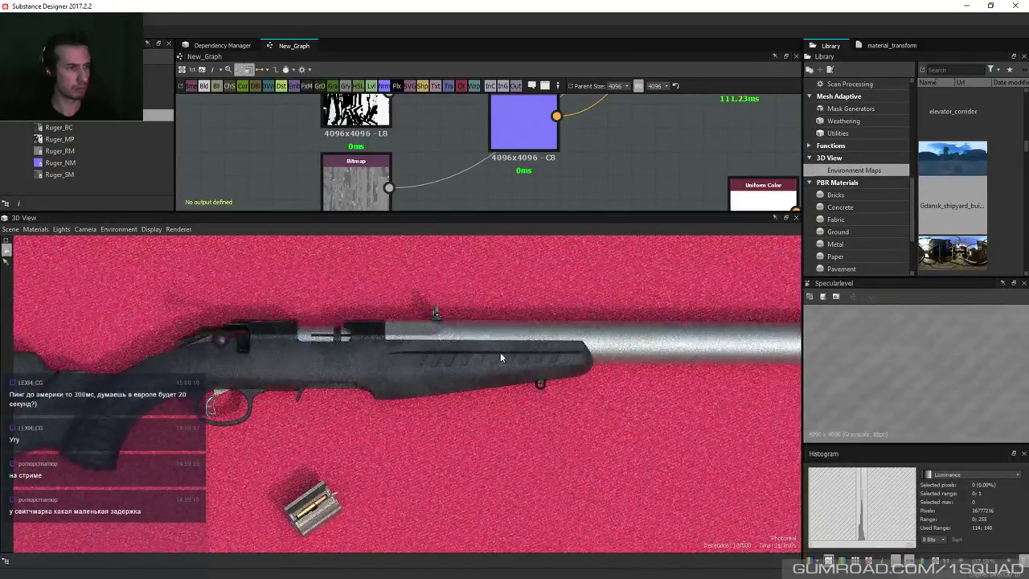
{"action": "middle_click_drag", "start_coordinate": [512, 356], "coordinate": [410, 354], "text": "alt"}
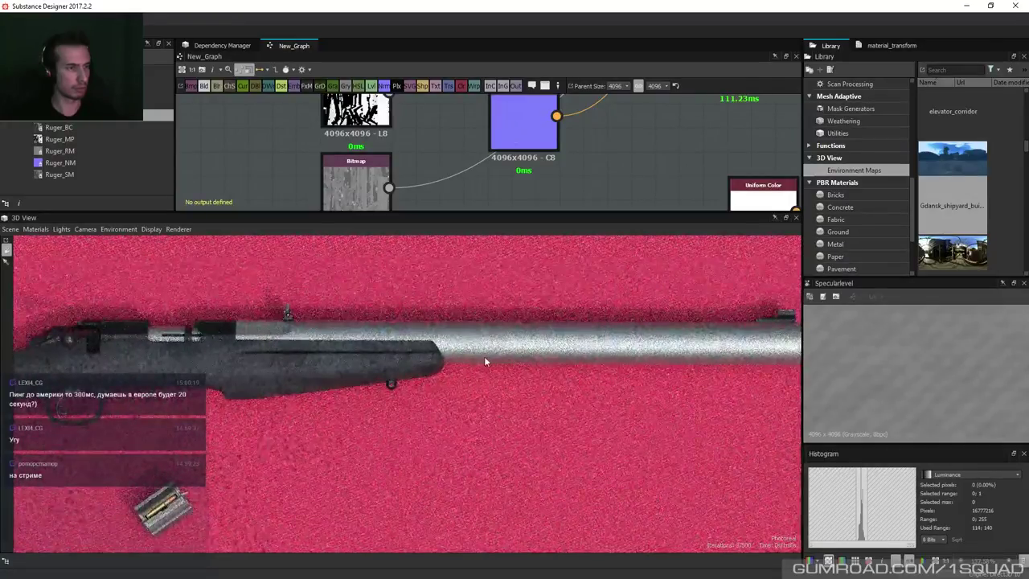
{"action": "middle_click_drag", "start_coordinate": [484, 356], "coordinate": [452, 366], "text": "alt"}
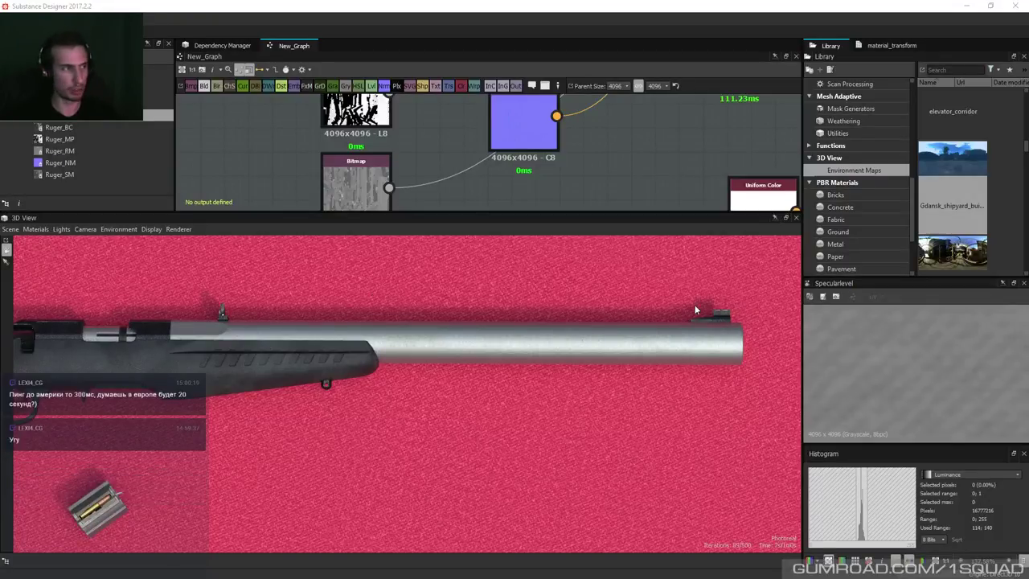
Pause the live render and return to Substance Painter.
{"action": "left_click", "coordinate": [179, 229]}
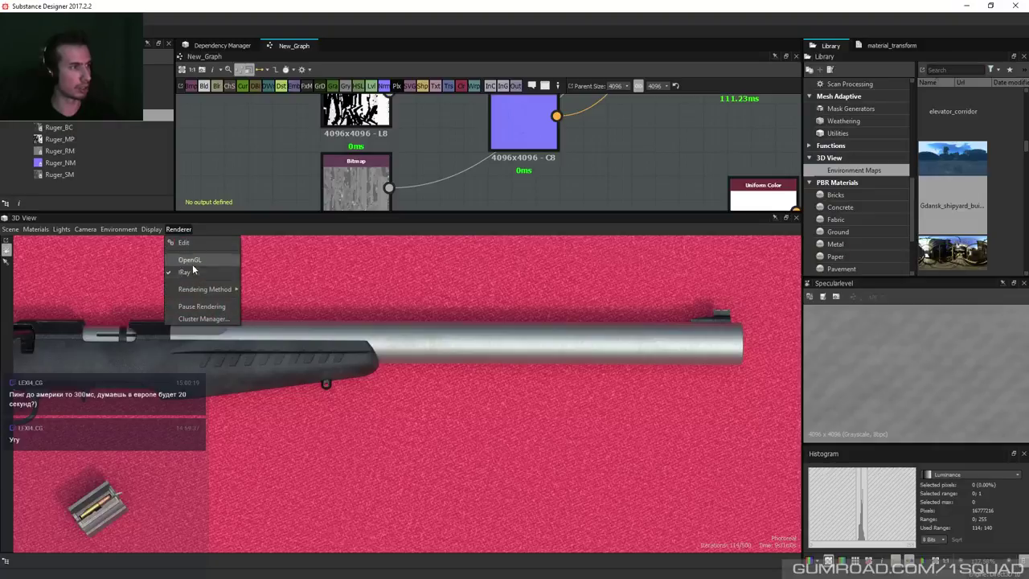
{"action": "left_click", "coordinate": [196, 305]}
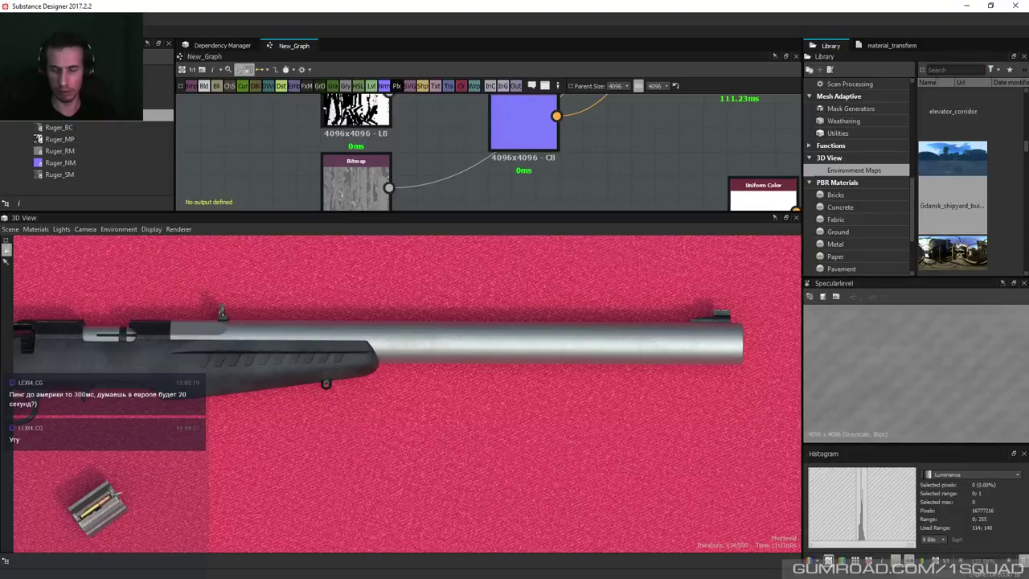
{"action": "key", "text": "alt+Tab"}
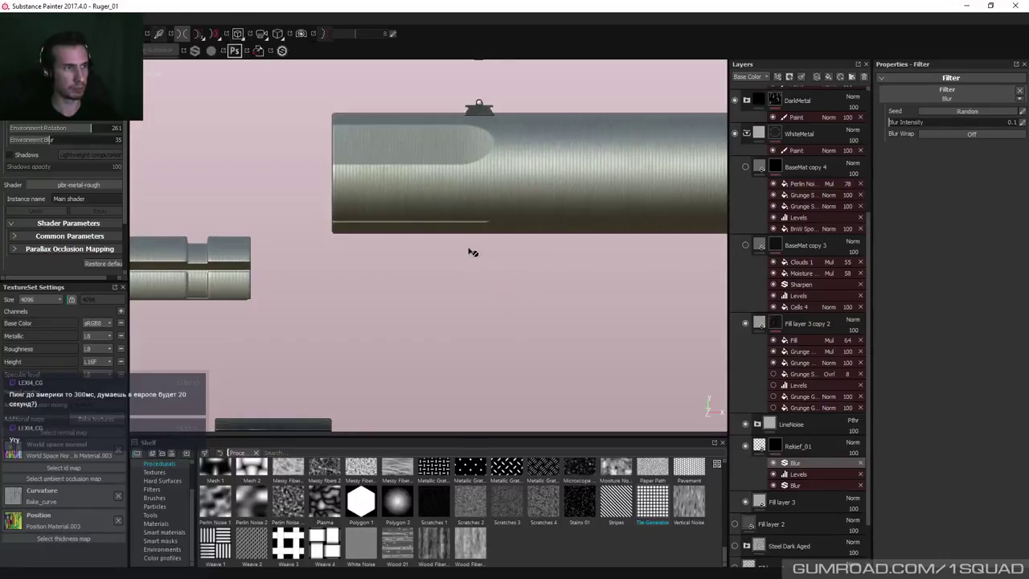
Select the relief mask, disable its Levels effect, and pan to the groove's left end.
{"action": "left_click", "coordinate": [774, 447], "text": "alt"}
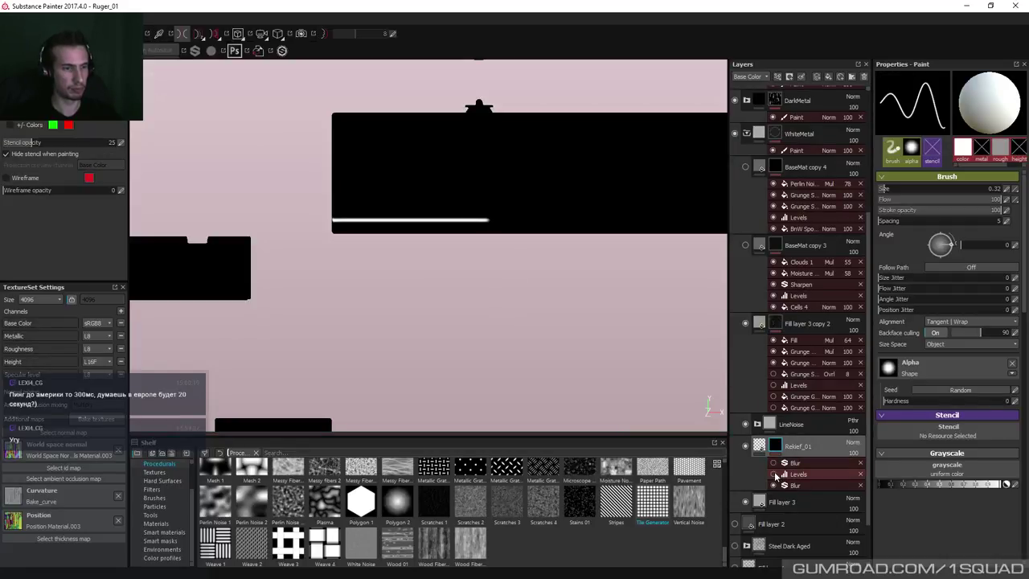
{"action": "left_click", "coordinate": [774, 472]}
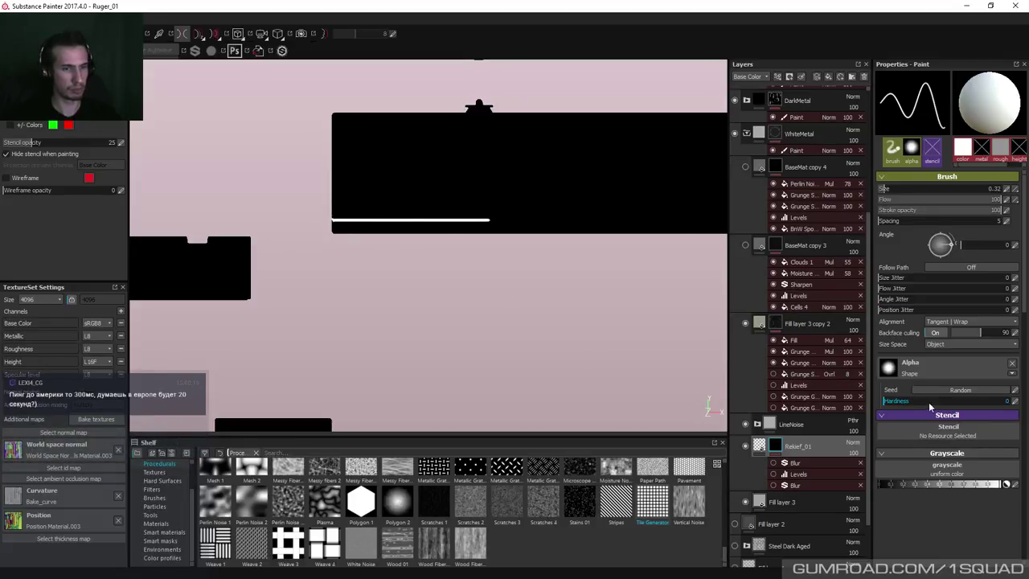
{"action": "middle_click_drag", "start_coordinate": [481, 296], "coordinate": [353, 283]}
{"action": "scroll", "coordinate": [352, 283], "scroll_direction": "down", "scroll_amount": 1}
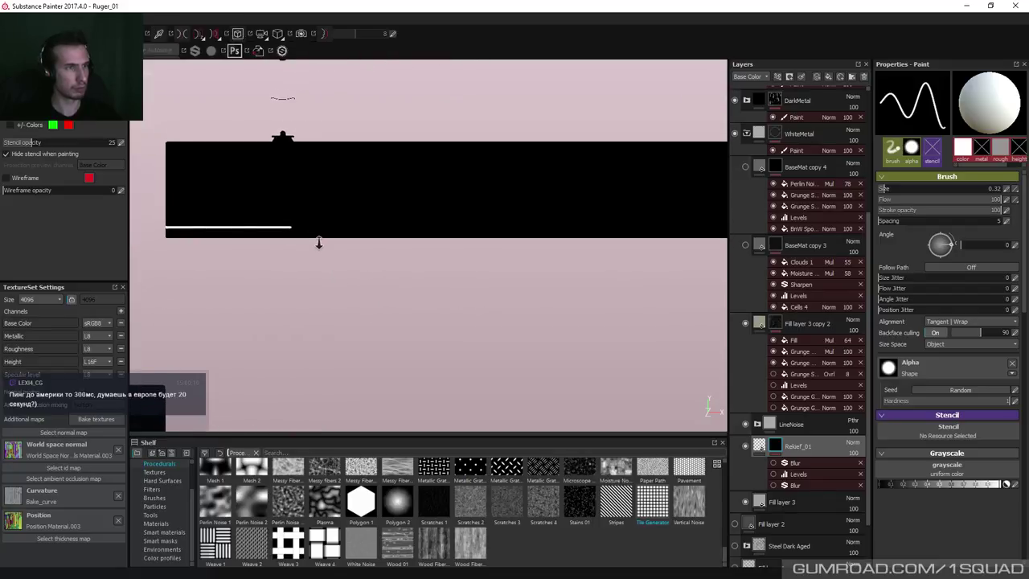
{"action": "middle_click_drag", "start_coordinate": [287, 221], "coordinate": [214, 217]}
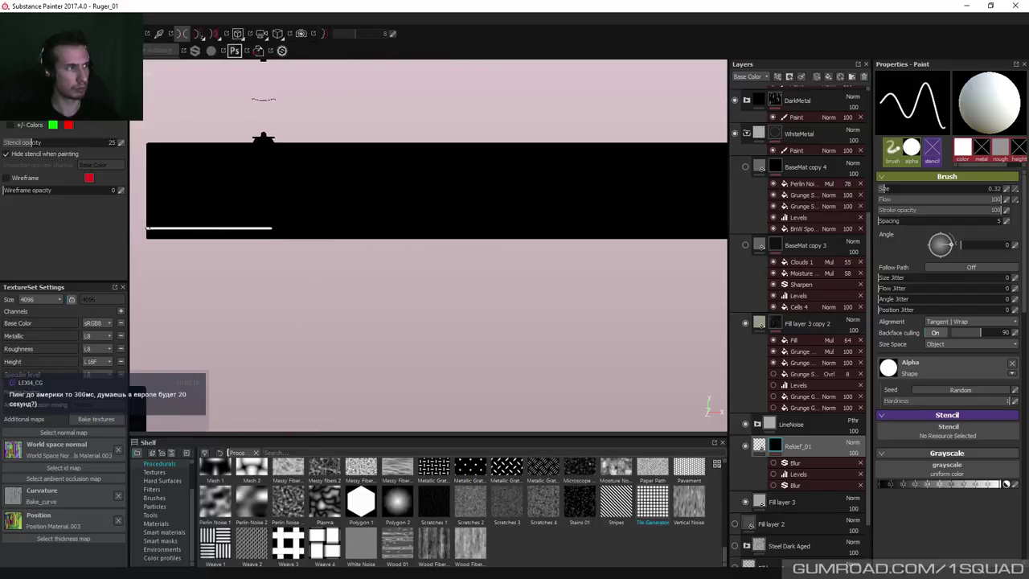
{"action": "scroll", "coordinate": [395, 214], "scroll_direction": "down", "scroll_amount": 1}
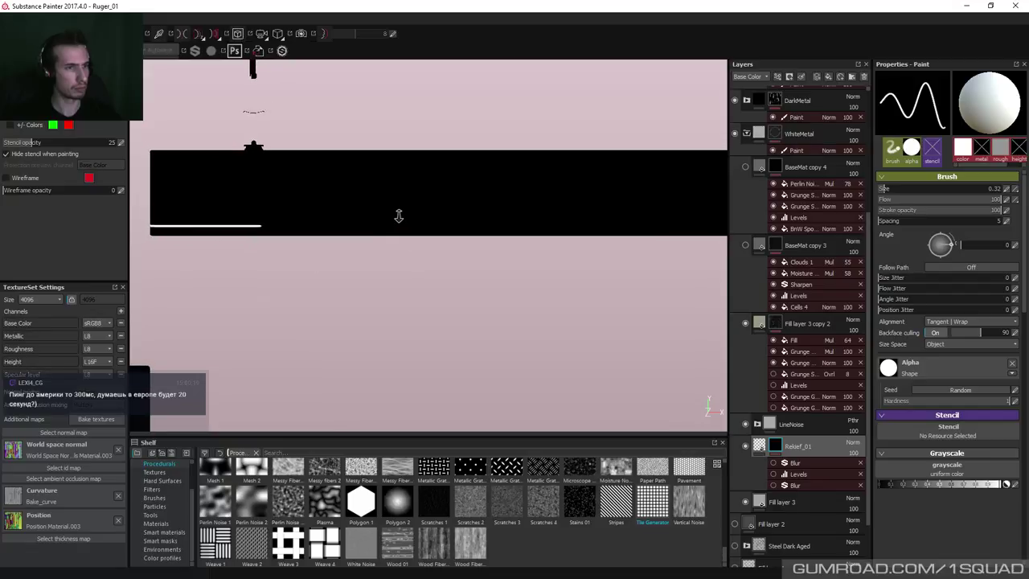
Hide the side panels and draw a straight white groove line along the barrel.
{"action": "key", "text": "Tab"}
{"action": "middle_click_drag", "start_coordinate": [348, 283], "coordinate": [249, 271]}
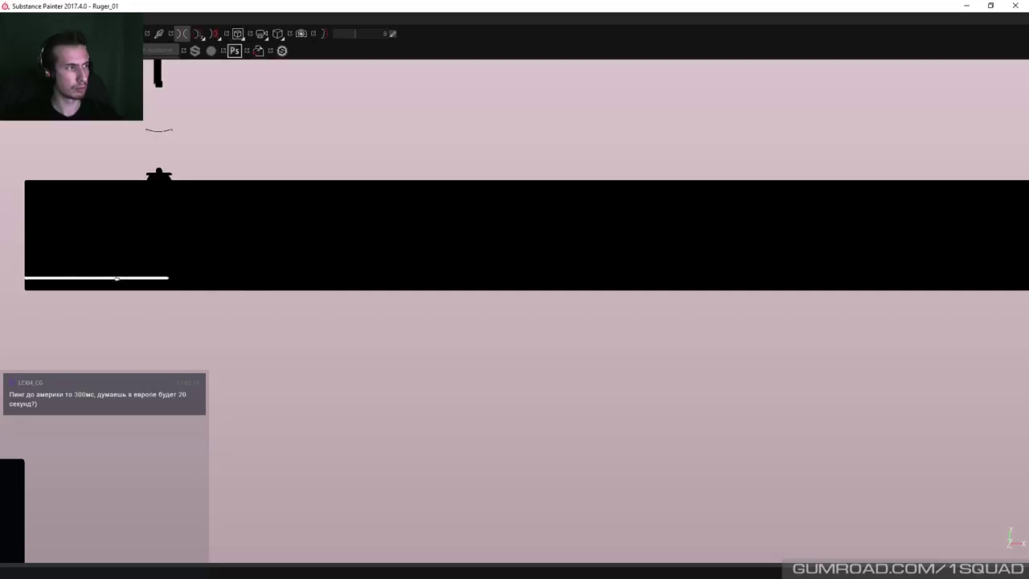
{"action": "middle_click_drag", "start_coordinate": [92, 278], "coordinate": [18, 278]}
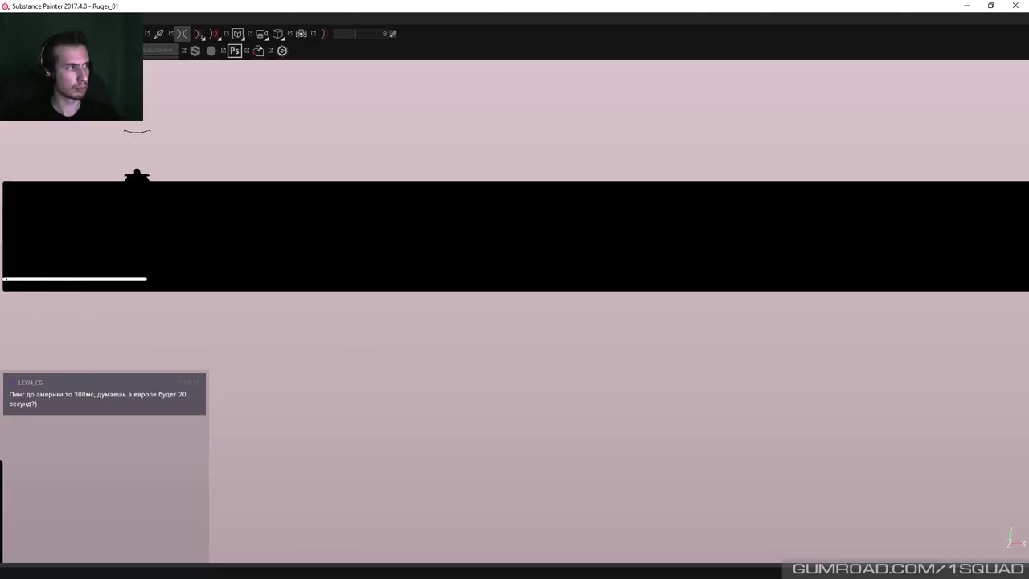
{"action": "key", "text": "ctrl+shift"}
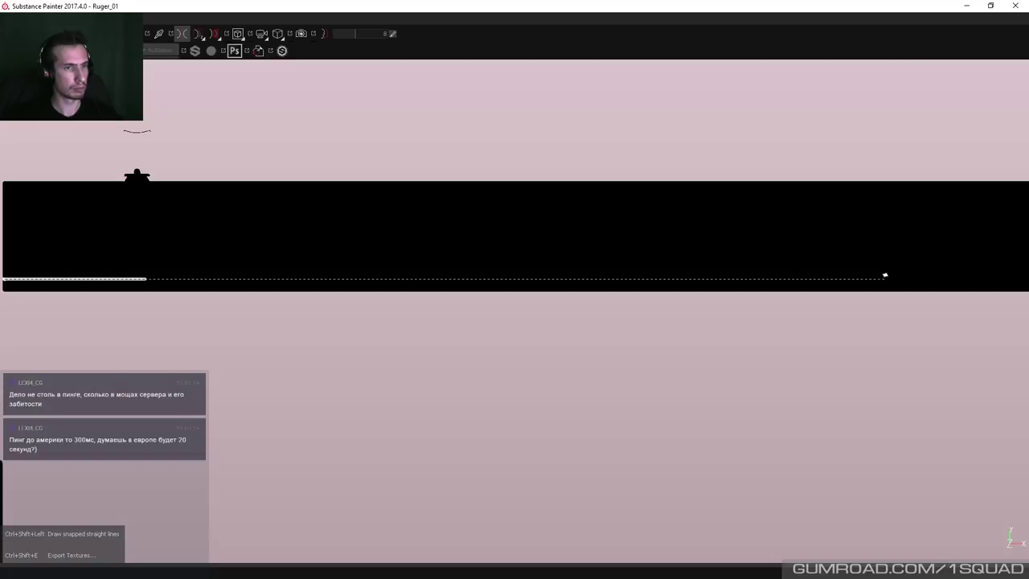
{"action": "left_click", "coordinate": [885, 275], "text": "ctrl+shift"}
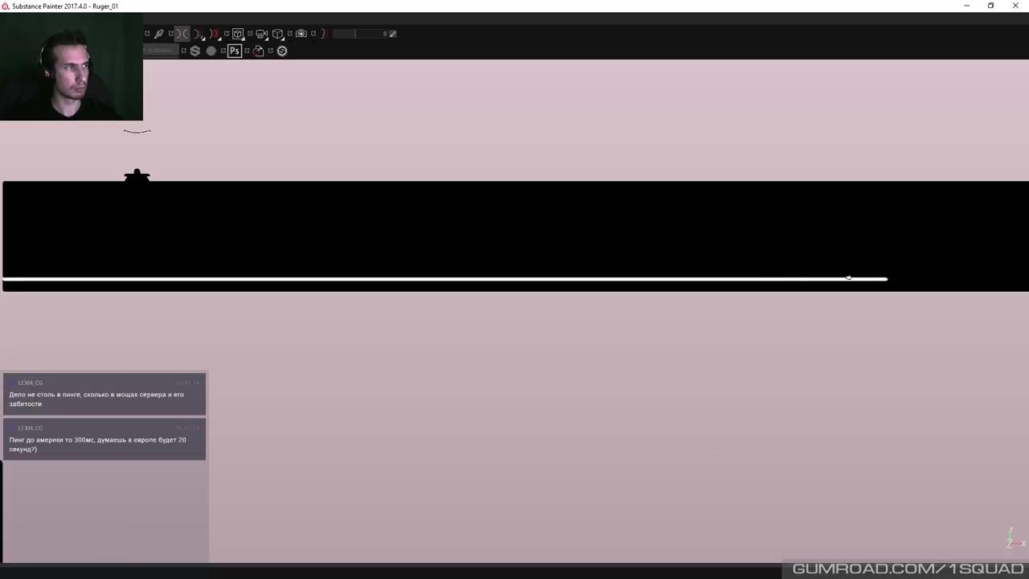
Re-export the Ruger texture maps as 8-bit PNGs and dismiss the success message.
{"action": "key", "text": "ctrl+shift+e"}
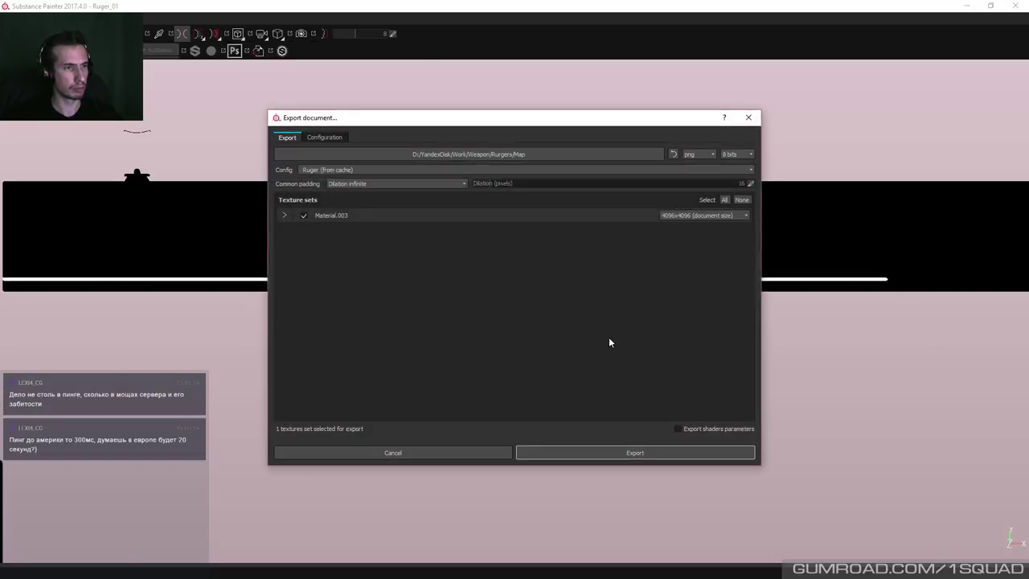
{"action": "left_click", "coordinate": [641, 454]}
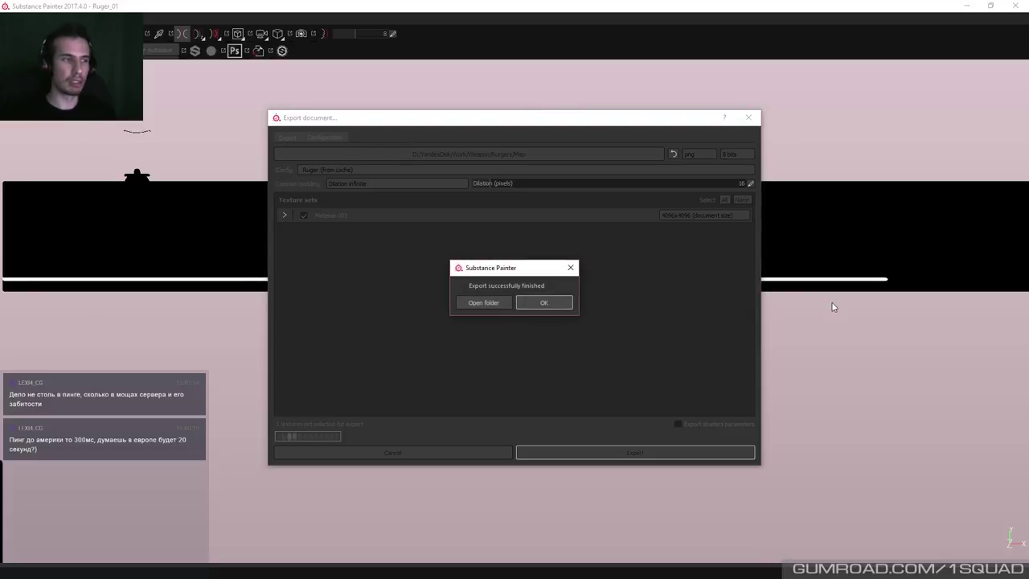
{"action": "left_click", "coordinate": [564, 298]}
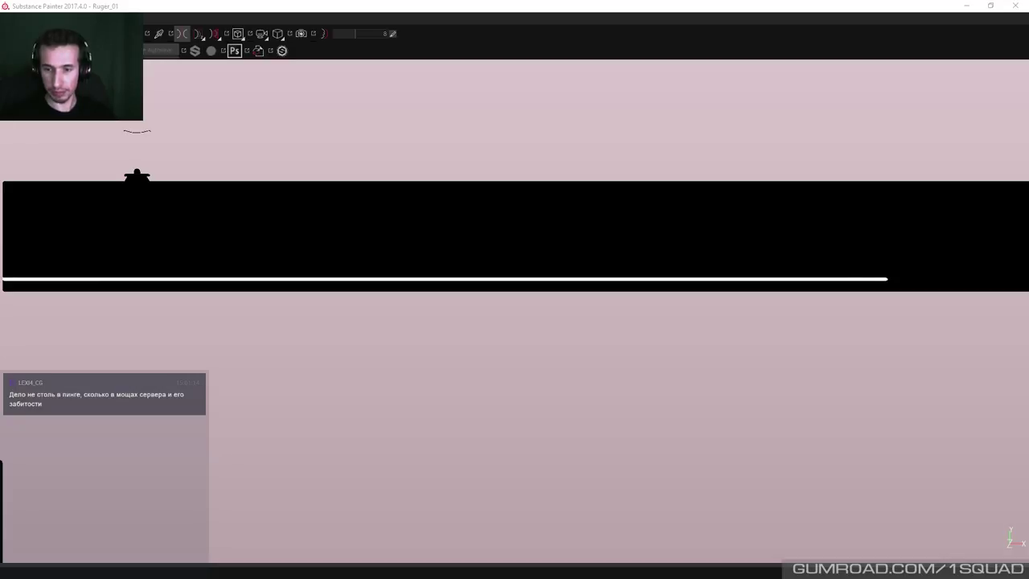
In Substance Designer, resume then pause the 3D view render, and return to Substance Painter.
{"action": "key", "text": "alt+Tab"}
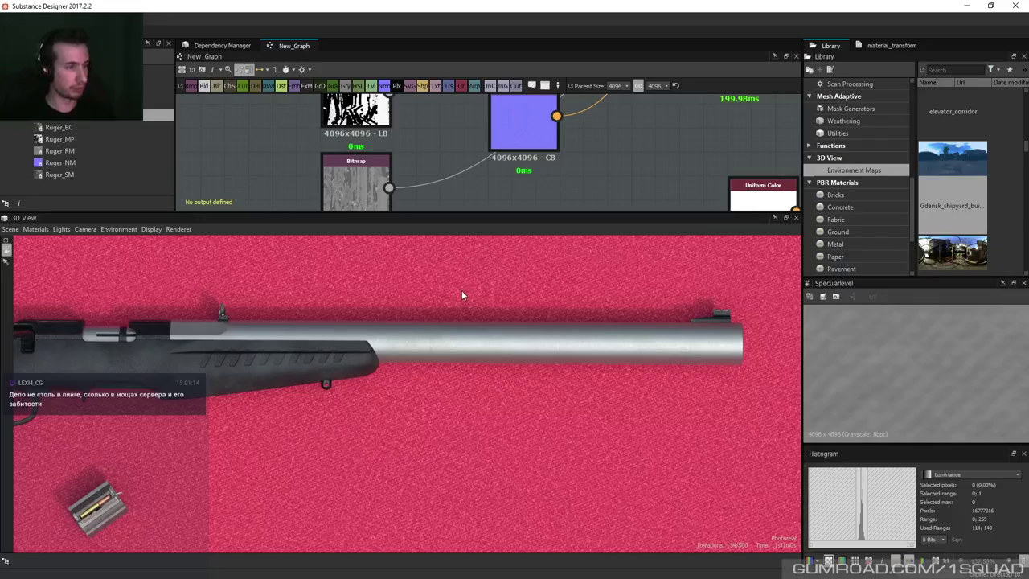
{"action": "left_click", "coordinate": [194, 229]}
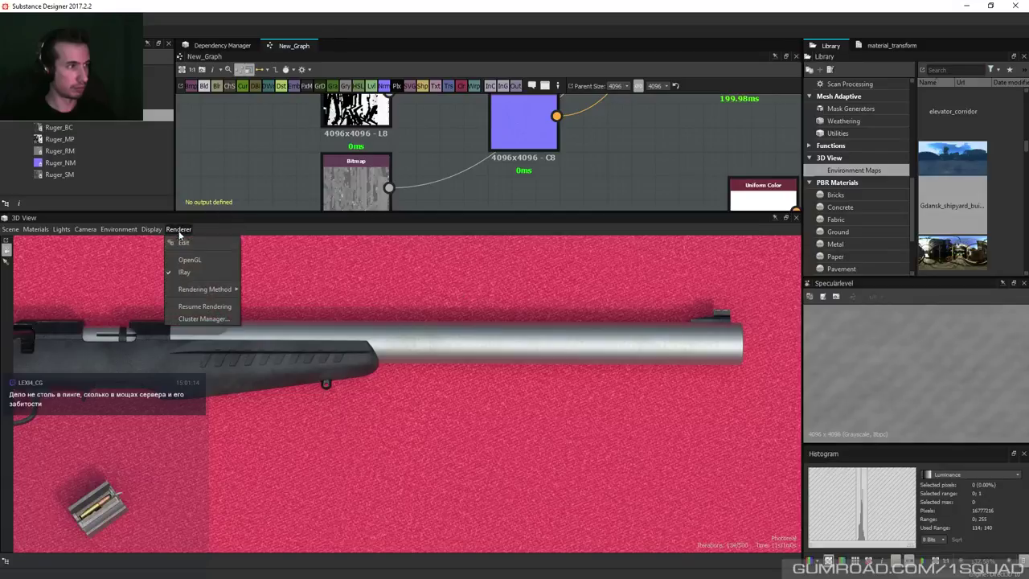
{"action": "left_click", "coordinate": [194, 306]}
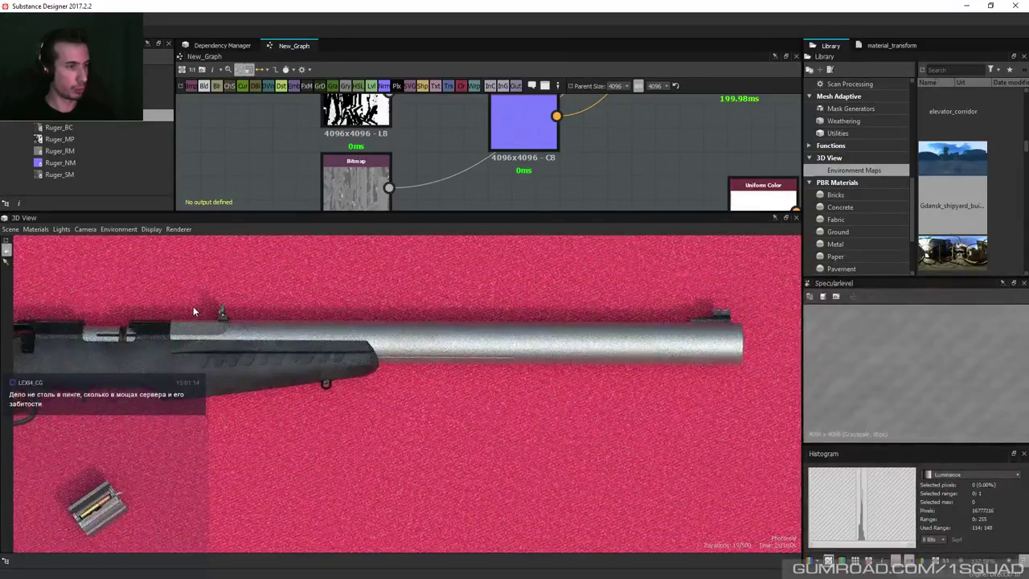
{"action": "left_click", "coordinate": [185, 229]}
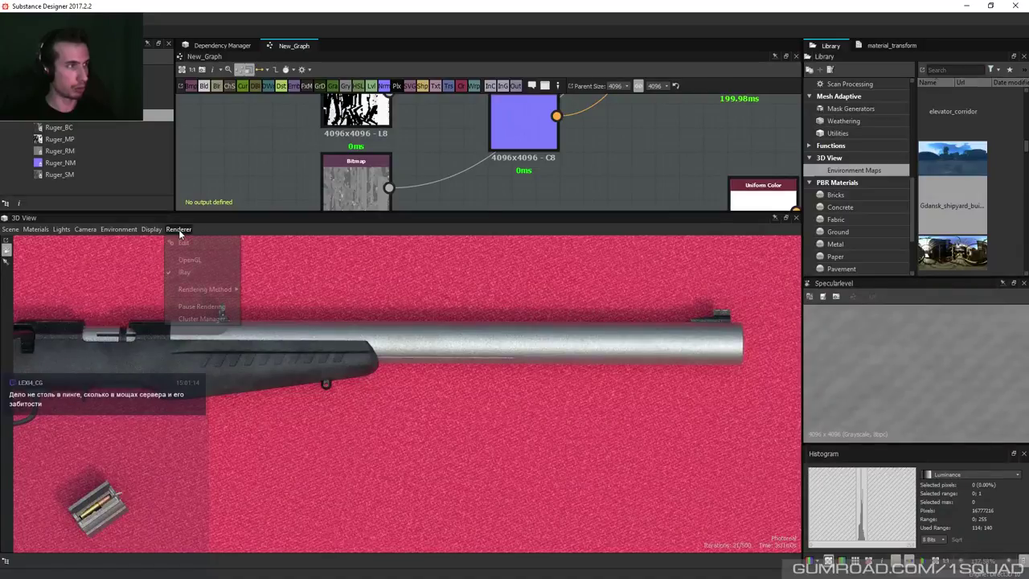
{"action": "left_click", "coordinate": [197, 308]}
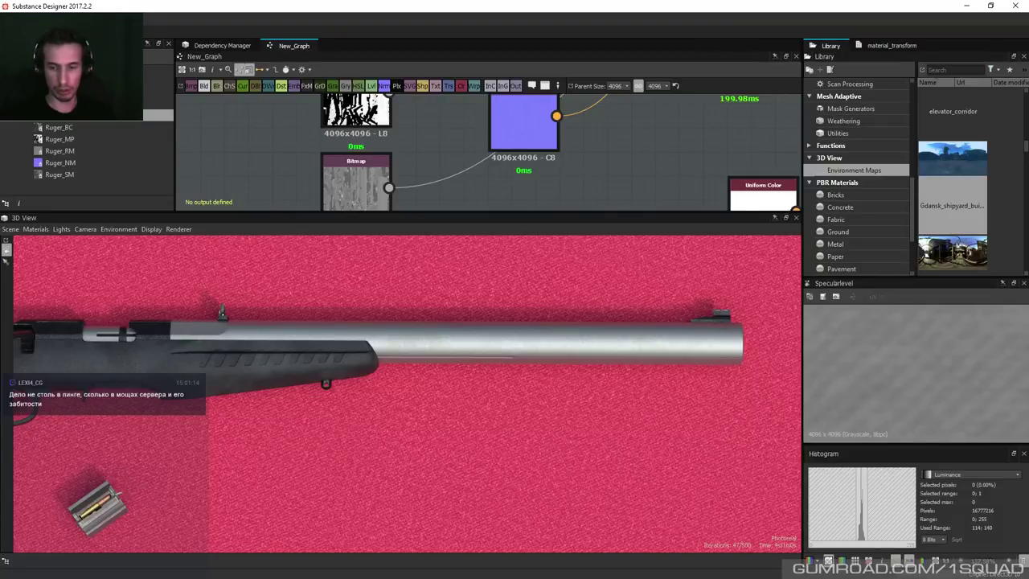
{"action": "key", "text": "alt+Tab"}
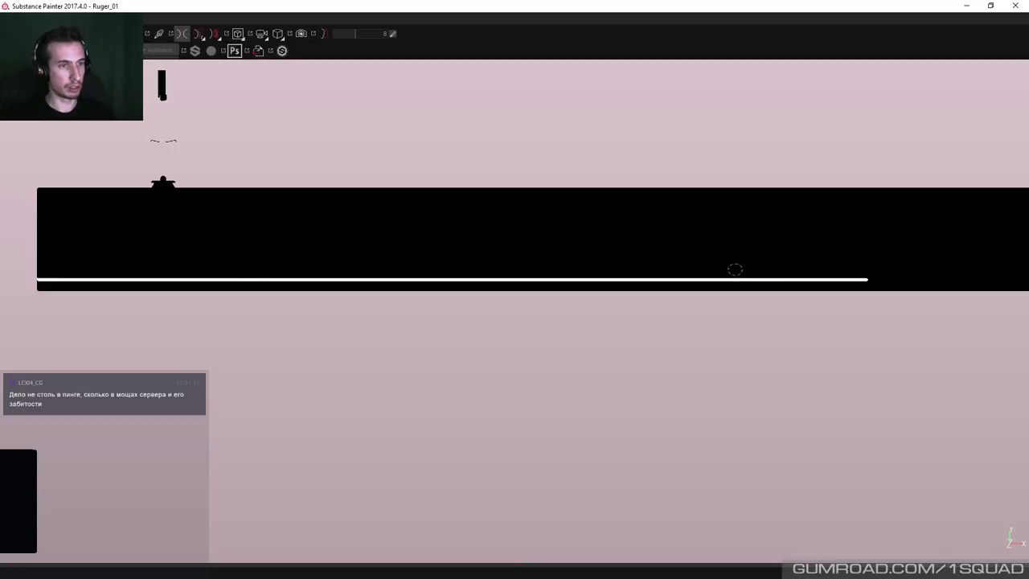
Paint black over part of the barrel's white line, undoing a trial straight stroke.
{"action": "key", "text": "p"}
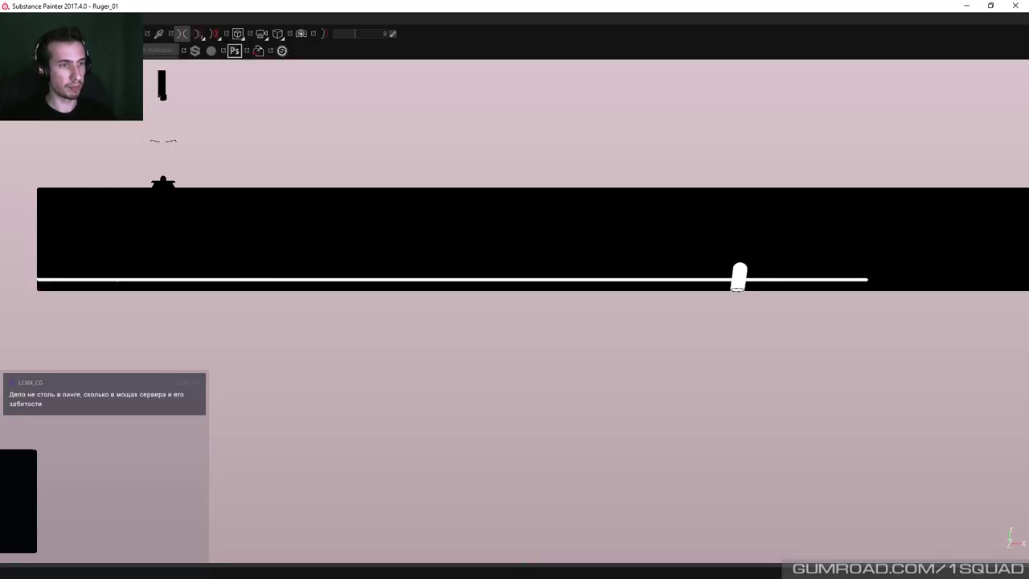
{"action": "mouse_move", "coordinate": [741, 263]}
{"action": "left_mouse_down"}
{"action": "mouse_move", "coordinate": [759, 284]}
{"action": "mouse_move", "coordinate": [886, 278]}
{"action": "left_mouse_up"}
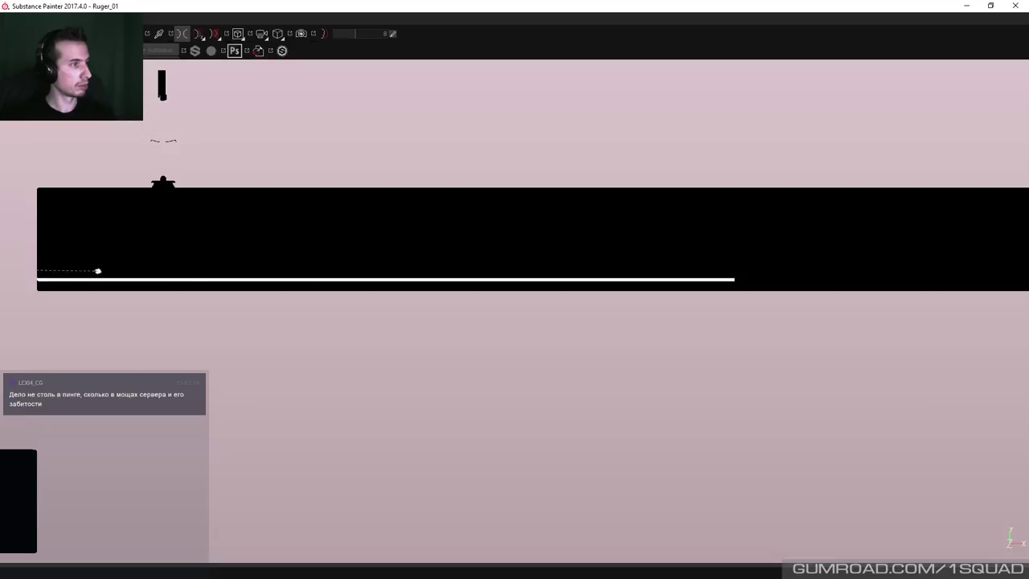
{"action": "key", "text": "shift"}
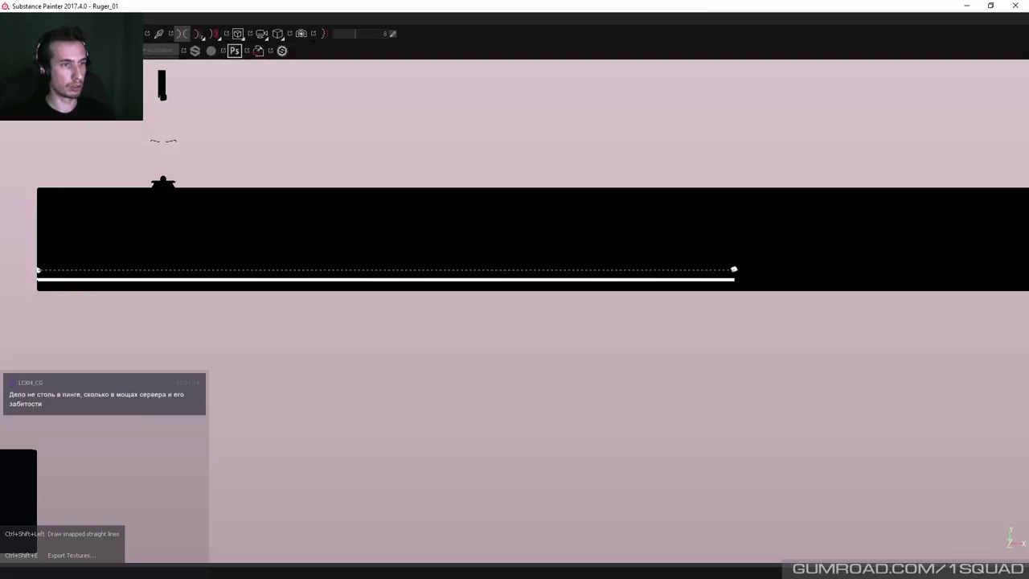
{"action": "left_click", "coordinate": [734, 269], "text": "shift"}
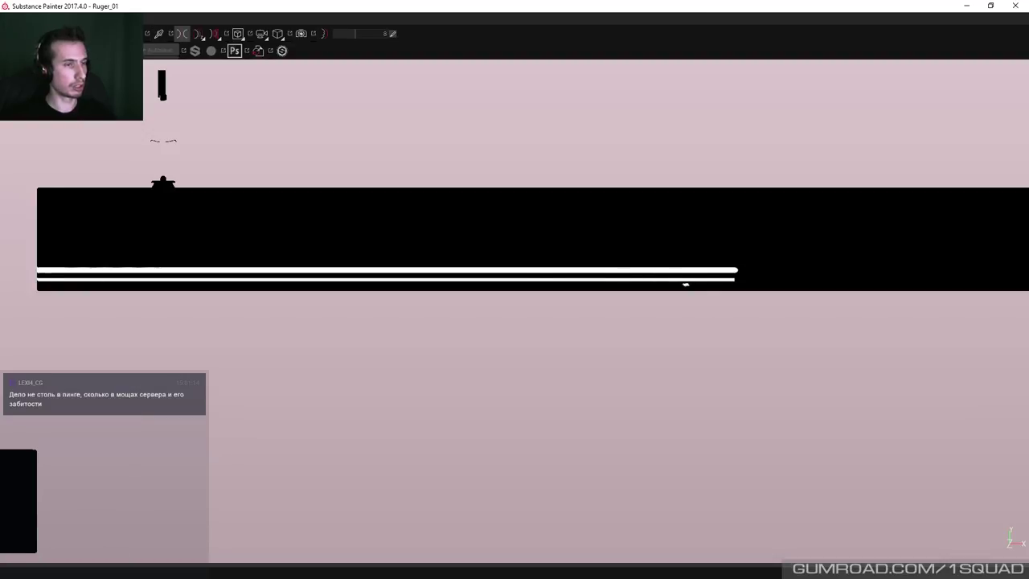
{"action": "key", "text": "ctrl+z"}
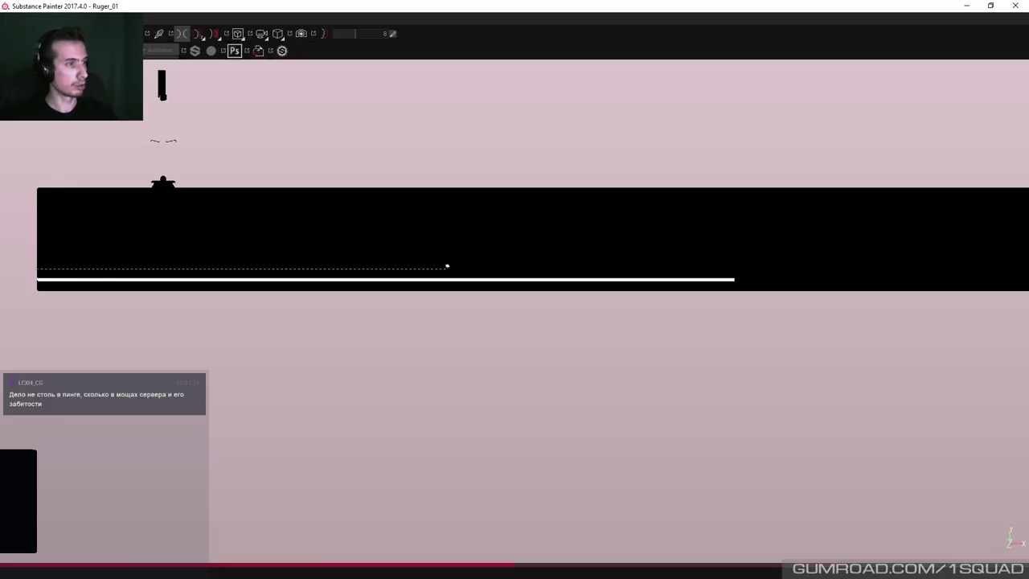
Repaint the white barrel line slightly higher as a straight stroke and bring up texture export.
{"action": "key", "text": "ctrl+shift"}
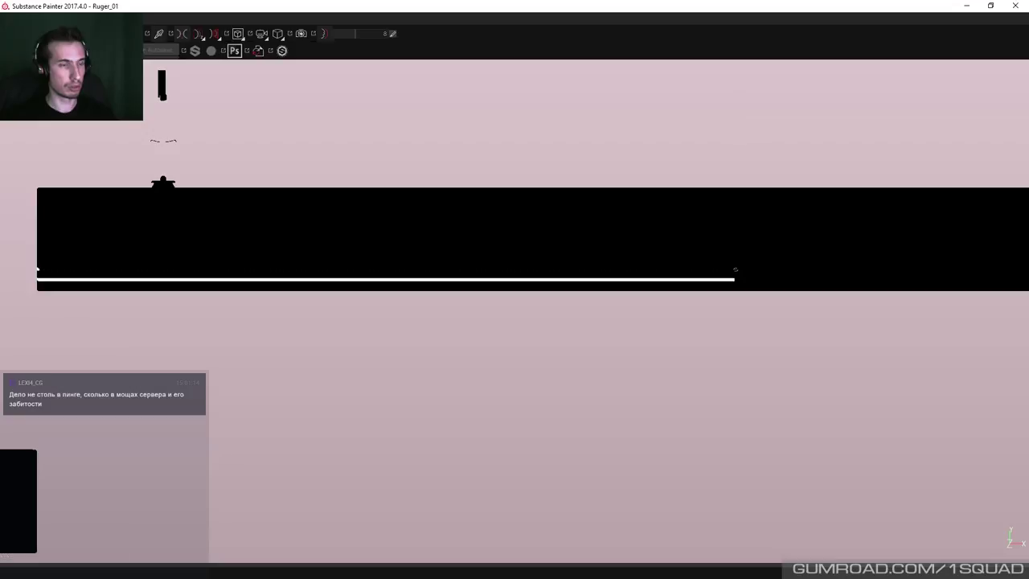
{"action": "left_click", "coordinate": [734, 269], "text": "ctrl+shift"}
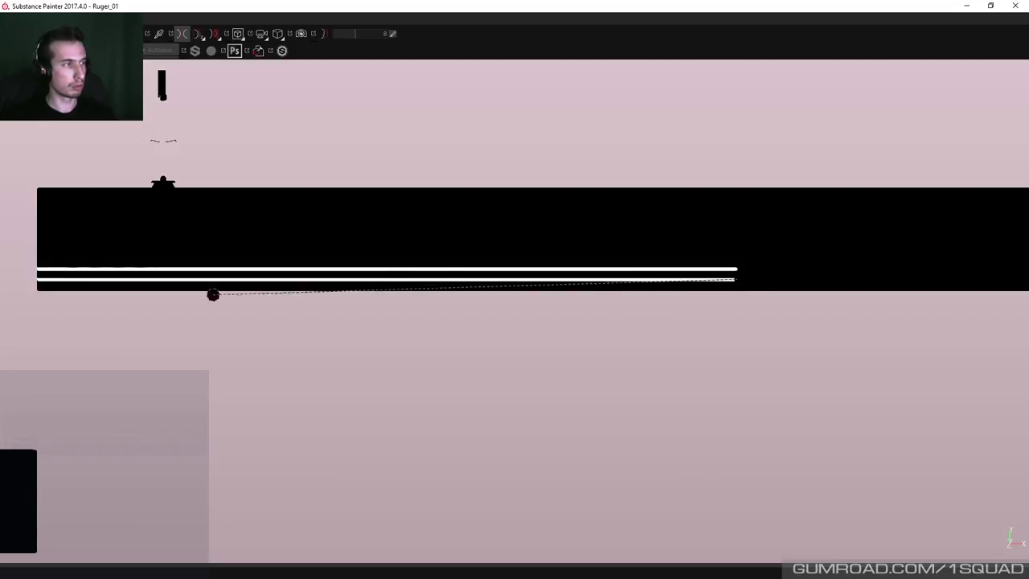
{"action": "key", "text": "shift"}
{"action": "left_click", "coordinate": [33, 283], "text": "shift"}
{"action": "key", "text": "ctrl+z"}
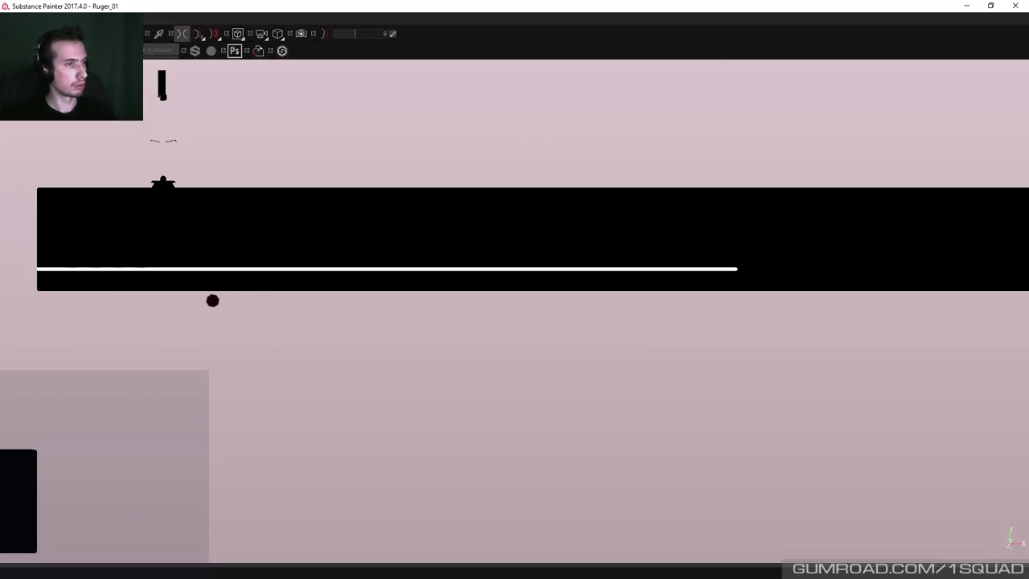
{"action": "key", "text": "shift"}
{"action": "key", "text": "ctrl+shift+e"}
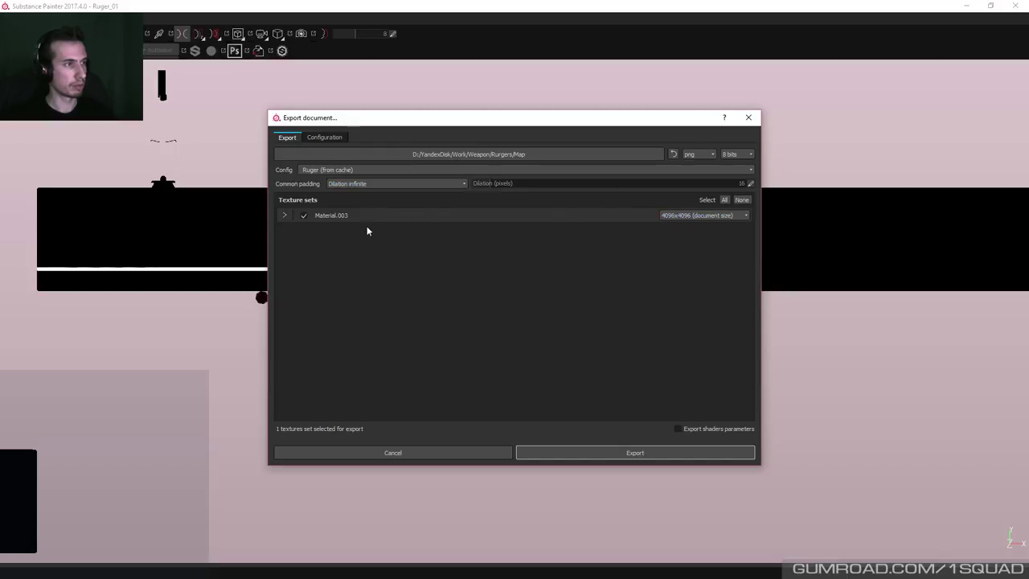
Export Material.003 as 8-bit PNG to the Map folder and dismiss the success message.
{"action": "left_click", "coordinate": [646, 454]}
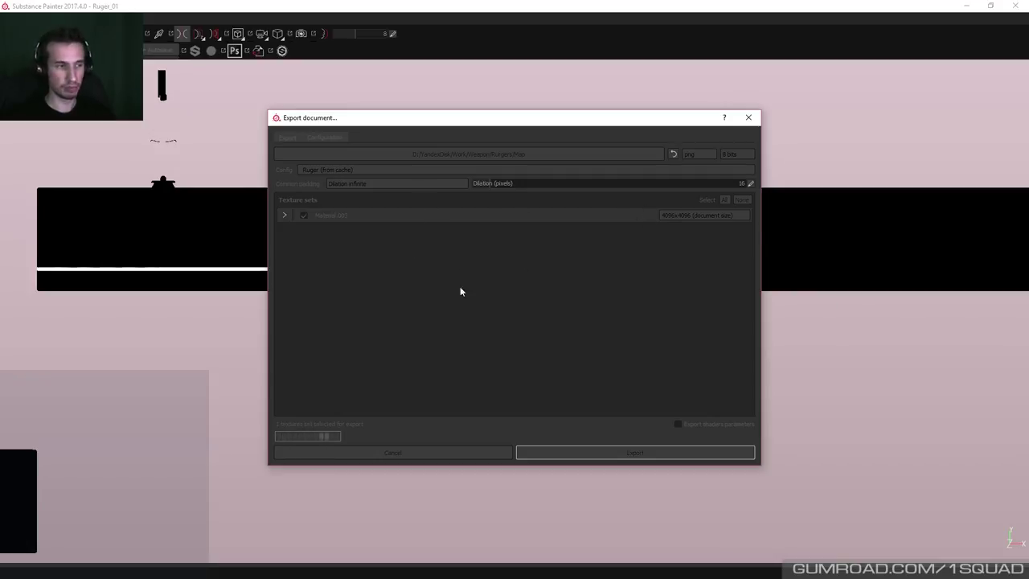
{"action": "left_click", "coordinate": [537, 300]}
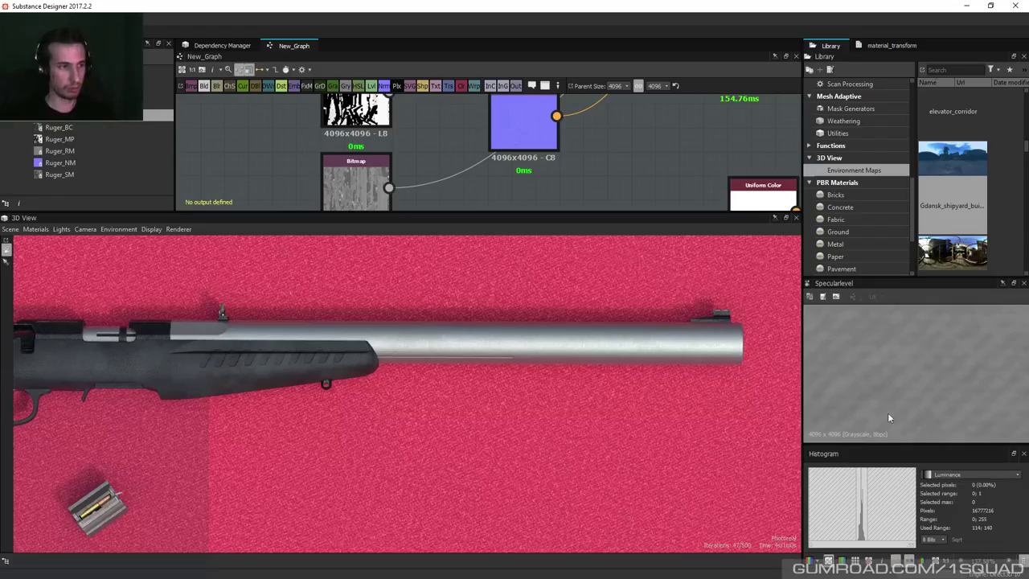
Resume the rifle render in Designer's 3D View, zoom out to inspect it, then return to Painter.
{"action": "left_click", "coordinate": [179, 229]}
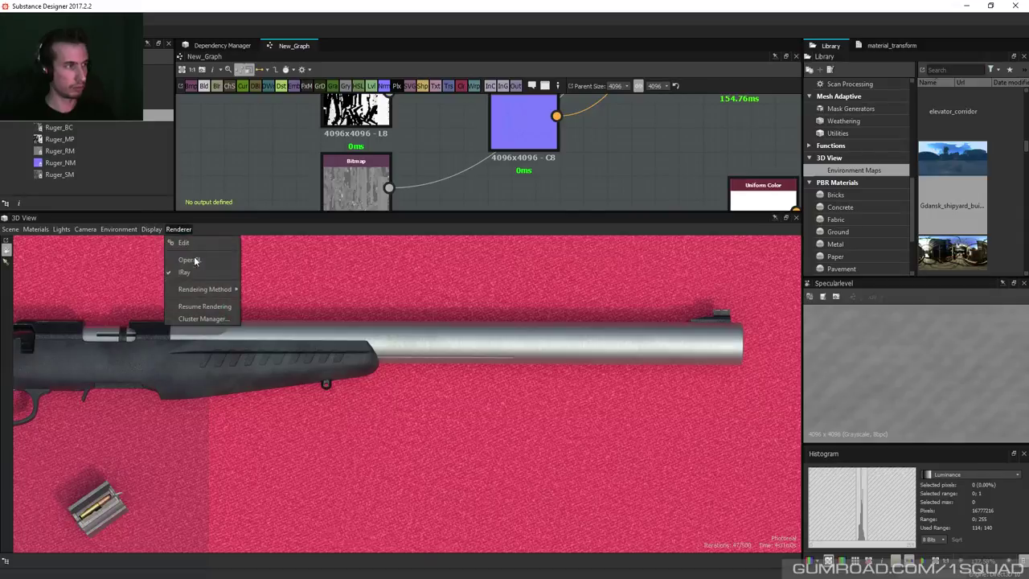
{"action": "left_click", "coordinate": [198, 310]}
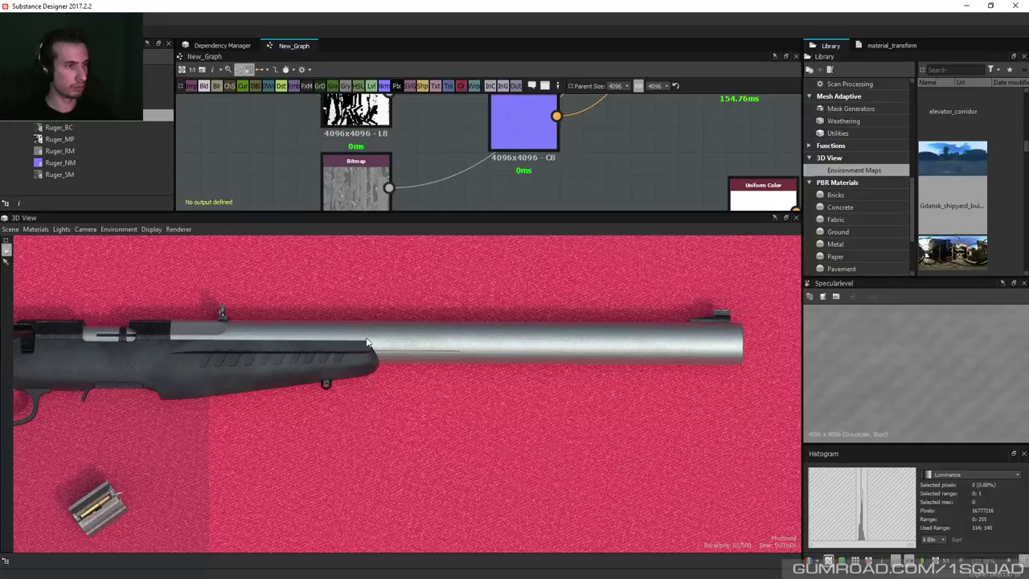
{"action": "scroll", "coordinate": [371, 431], "scroll_direction": "down", "scroll_amount": 5}
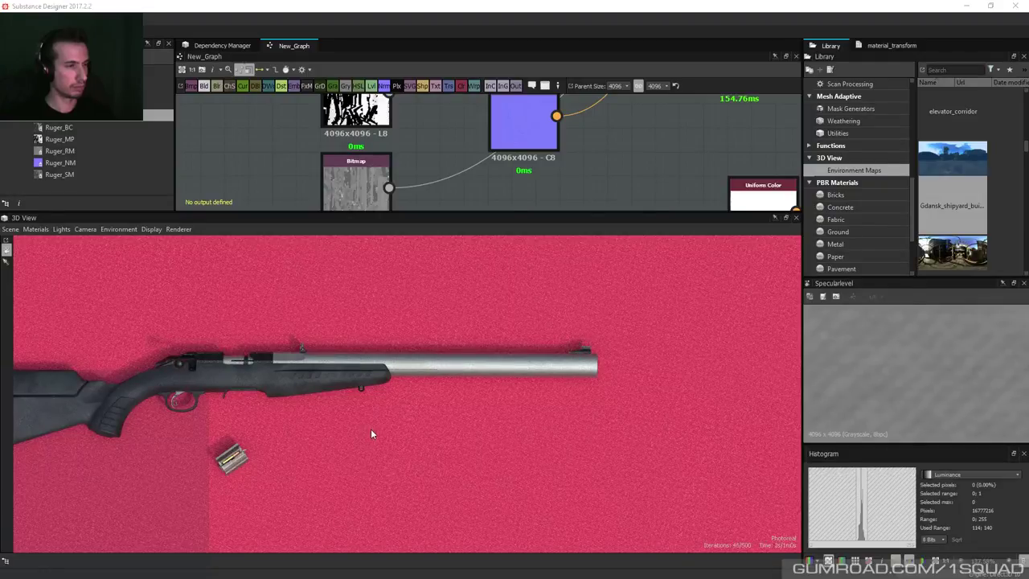
{"action": "key", "text": "alt+Tab"}
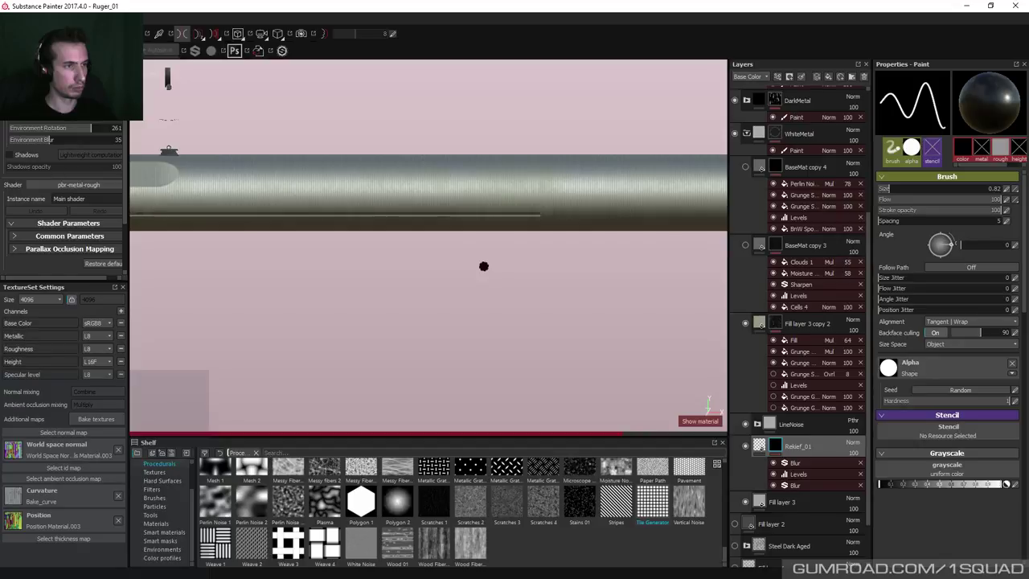
Re-export the Ruger texture maps and close the 'Export successfully finished' message.
{"action": "key", "text": "ctrl+shift+e"}
{"action": "left_click", "coordinate": [641, 447]}
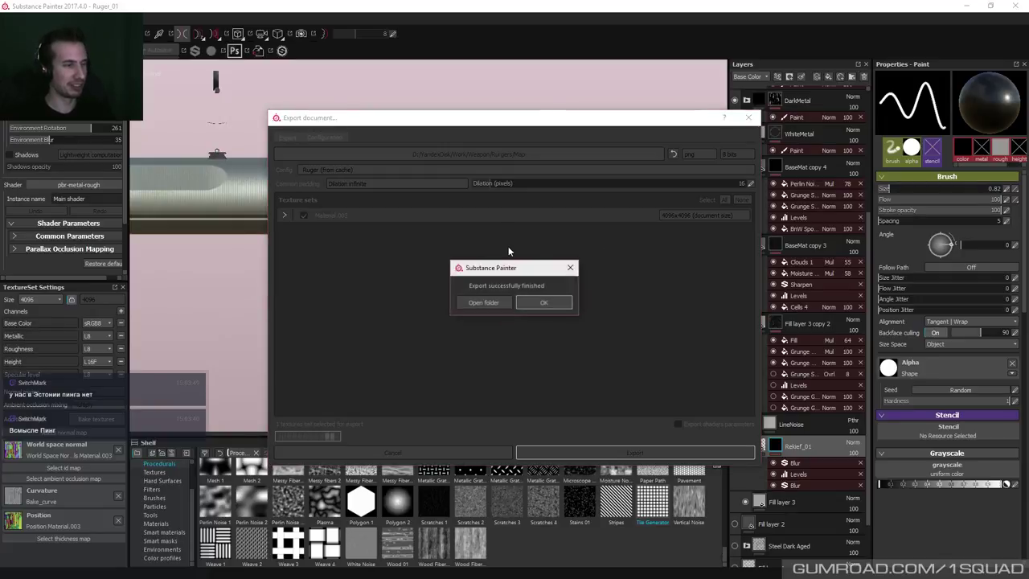
{"action": "left_click", "coordinate": [552, 299]}
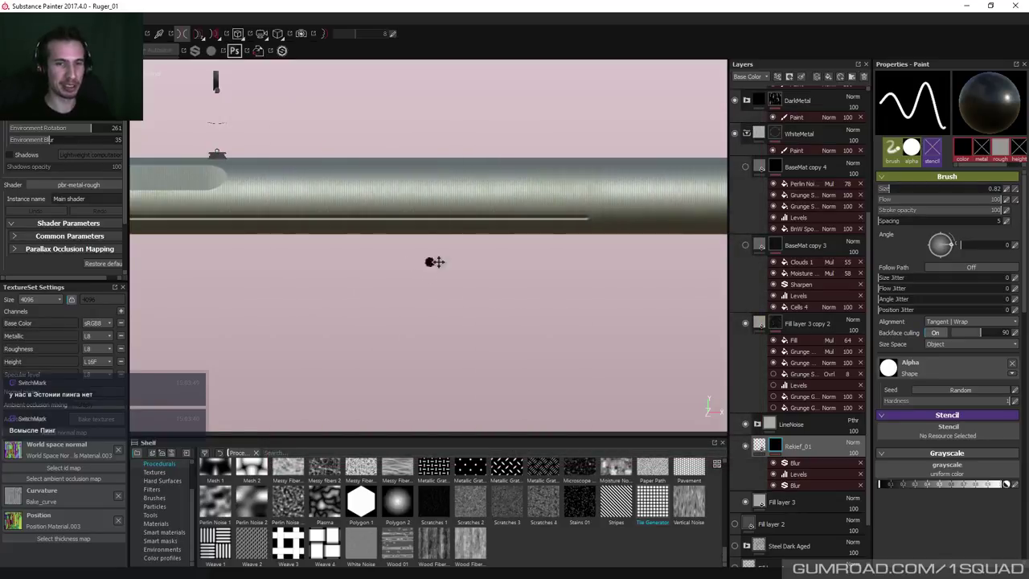
{"action": "scroll", "coordinate": [434, 261], "scroll_direction": "down", "scroll_amount": 6}
{"action": "scroll", "coordinate": [530, 279], "scroll_direction": "up", "scroll_amount": 1}
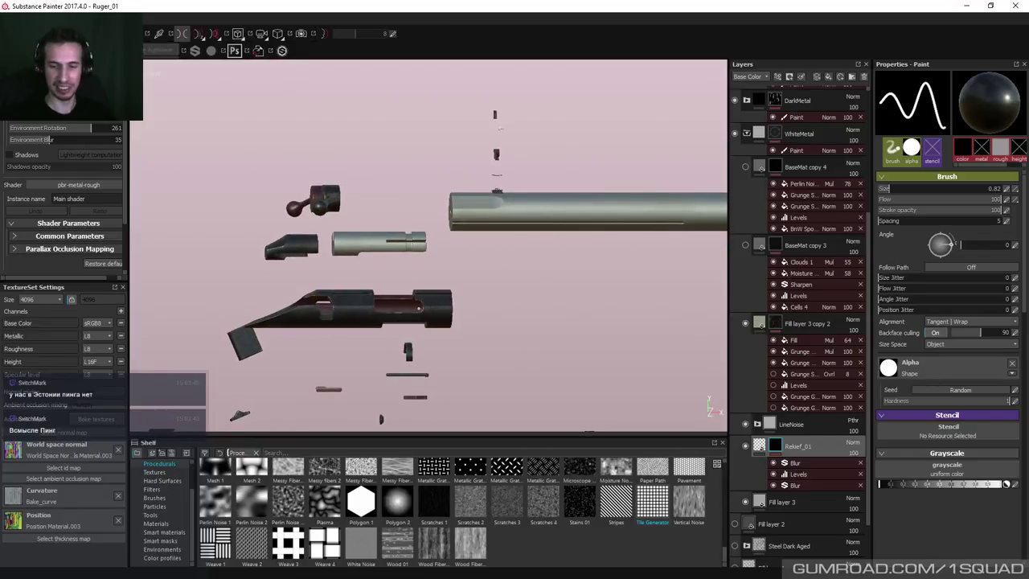
Pause and then resume the Designer rifle render so it reloads the new textures.
{"action": "key", "text": "alt+Tab"}
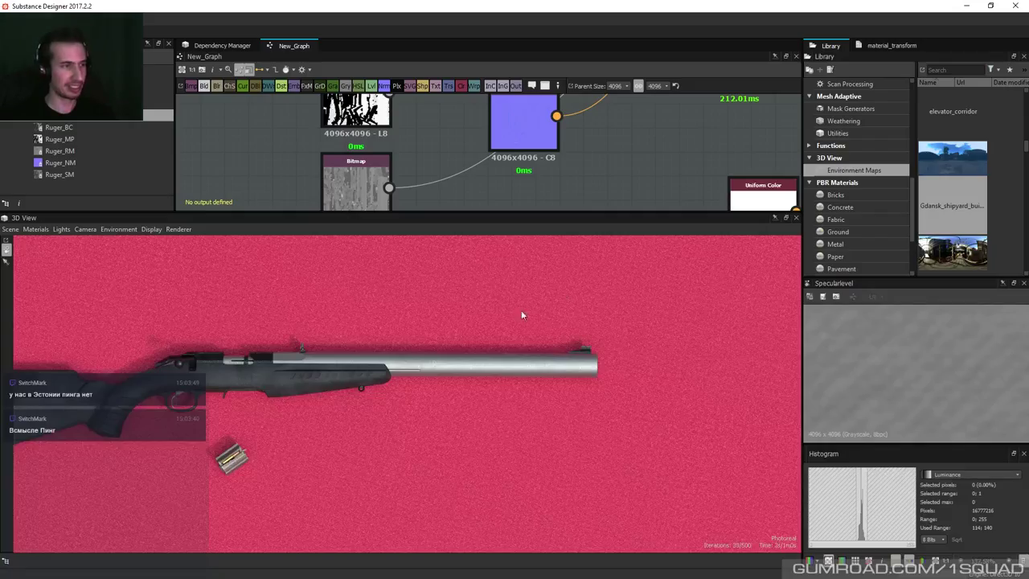
{"action": "left_click", "coordinate": [178, 229]}
{"action": "left_click", "coordinate": [197, 306]}
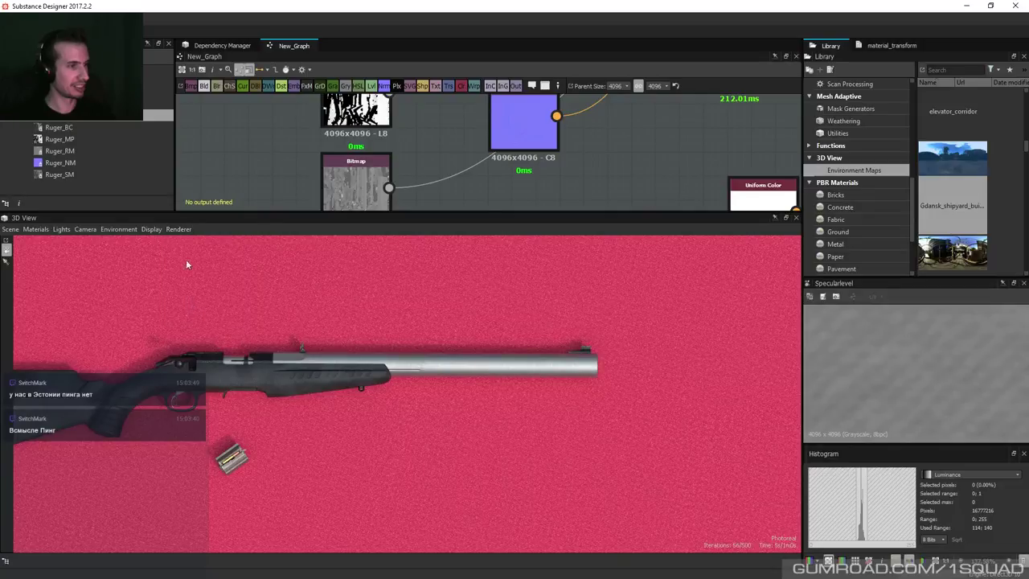
{"action": "left_click", "coordinate": [173, 230]}
{"action": "left_click", "coordinate": [200, 306]}
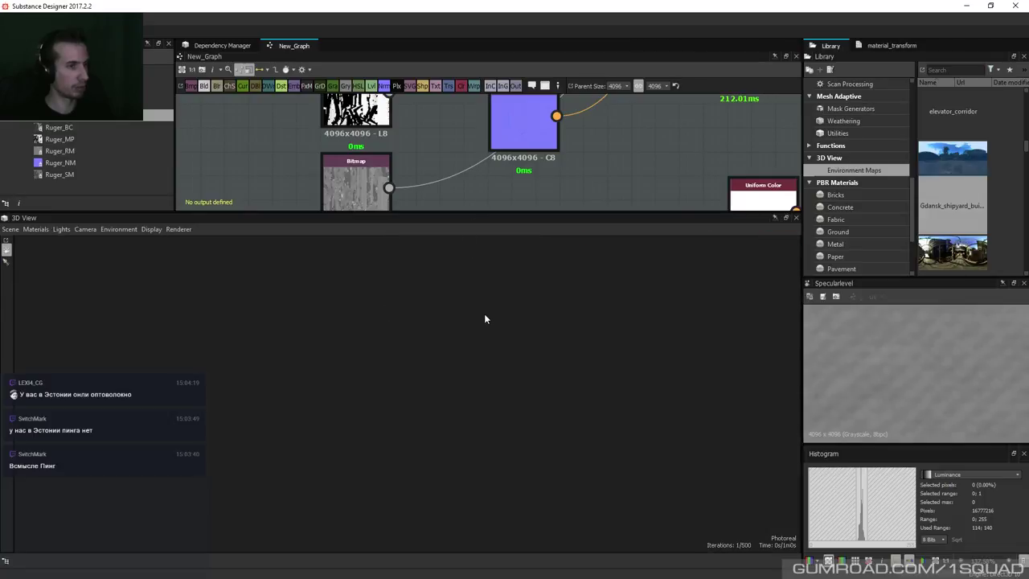
Reset the 3D View camera position and orbit in to frame the rifle barrel.
{"action": "left_click", "coordinate": [87, 230]}
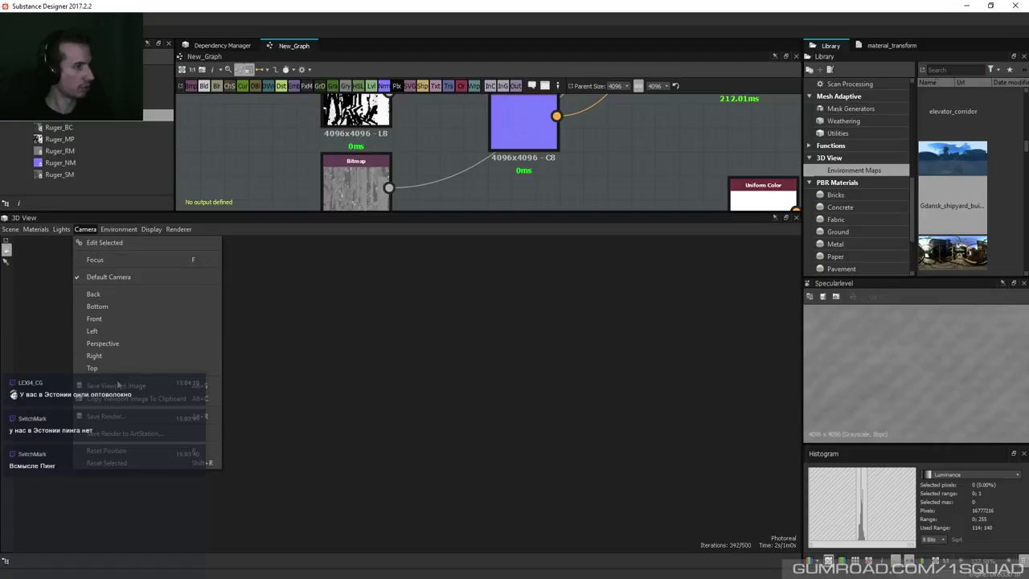
{"action": "left_click", "coordinate": [134, 454]}
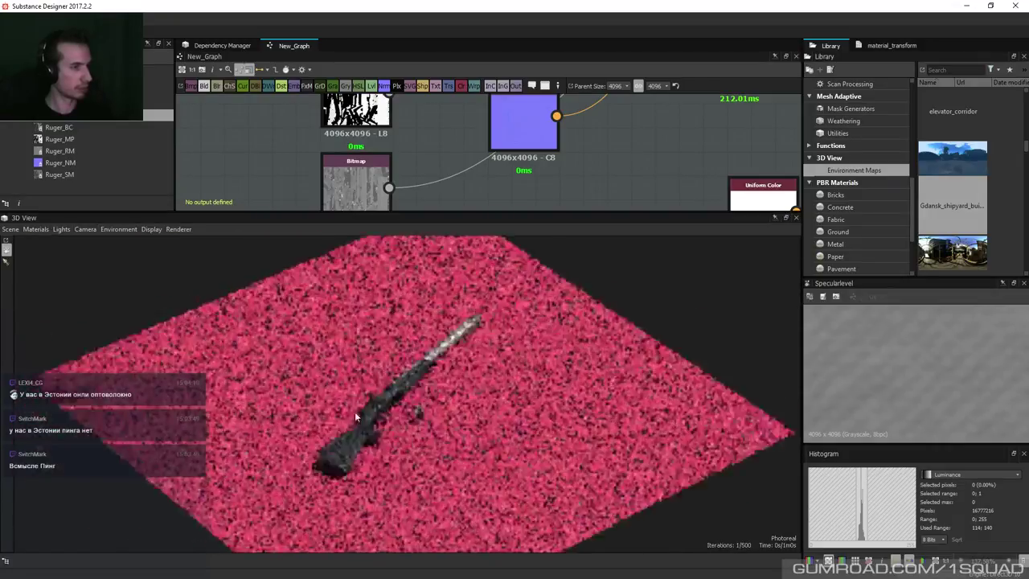
{"action": "left_click_drag", "start_coordinate": [311, 440], "coordinate": [482, 395], "text": "alt"}
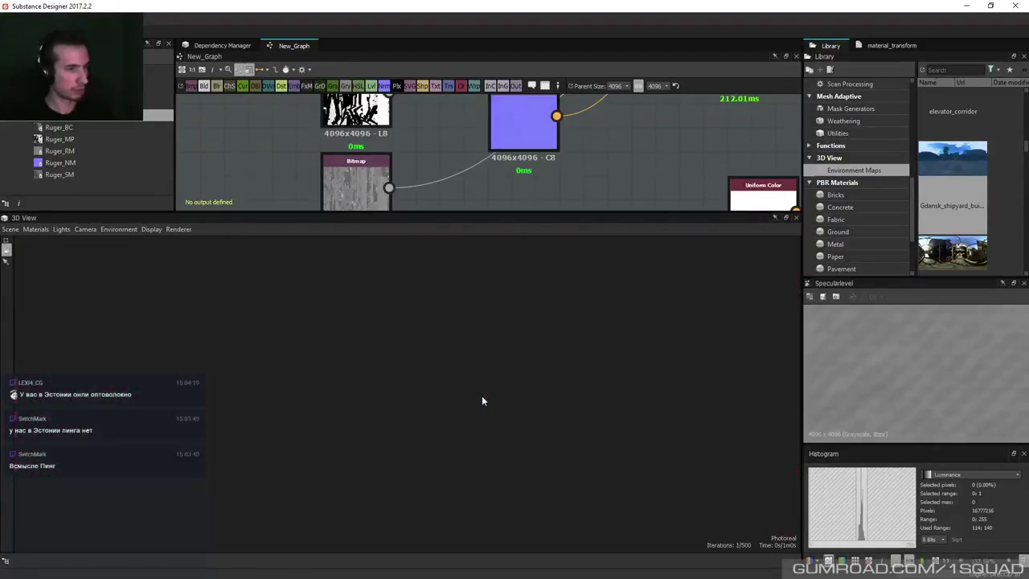
{"action": "left_click_drag", "start_coordinate": [373, 351], "coordinate": [319, 411], "text": "alt"}
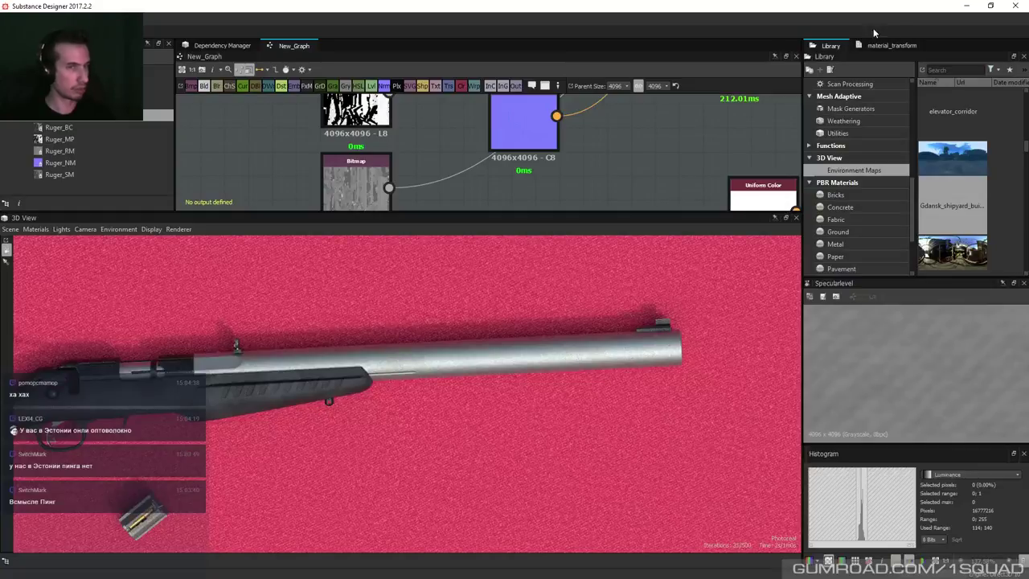
Back in Painter, pan and zoom the viewport in on the barrel and casings.
{"action": "left_click", "coordinate": [966, 5]}
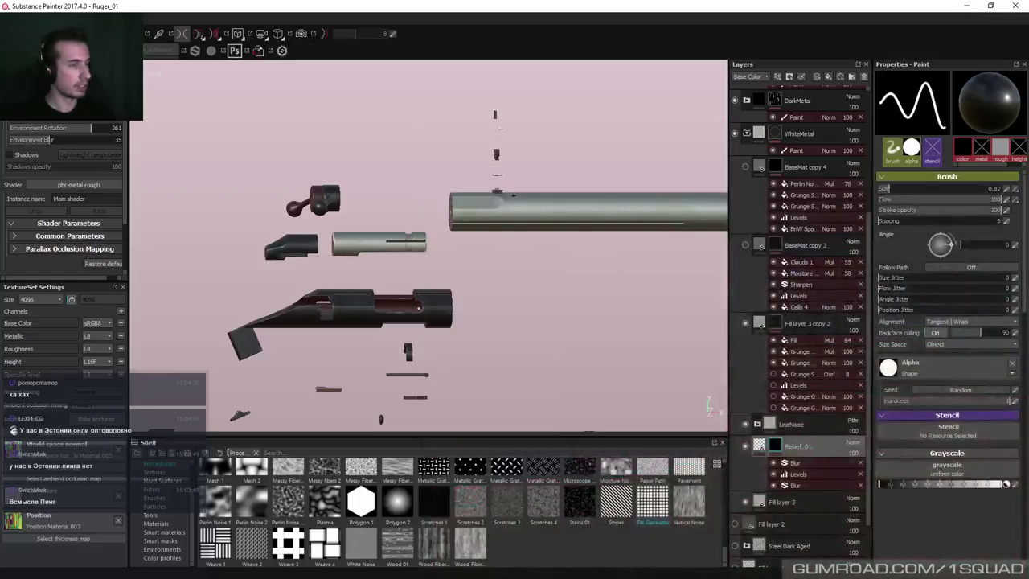
{"action": "scroll", "coordinate": [714, 167], "scroll_direction": "down", "scroll_amount": 5}
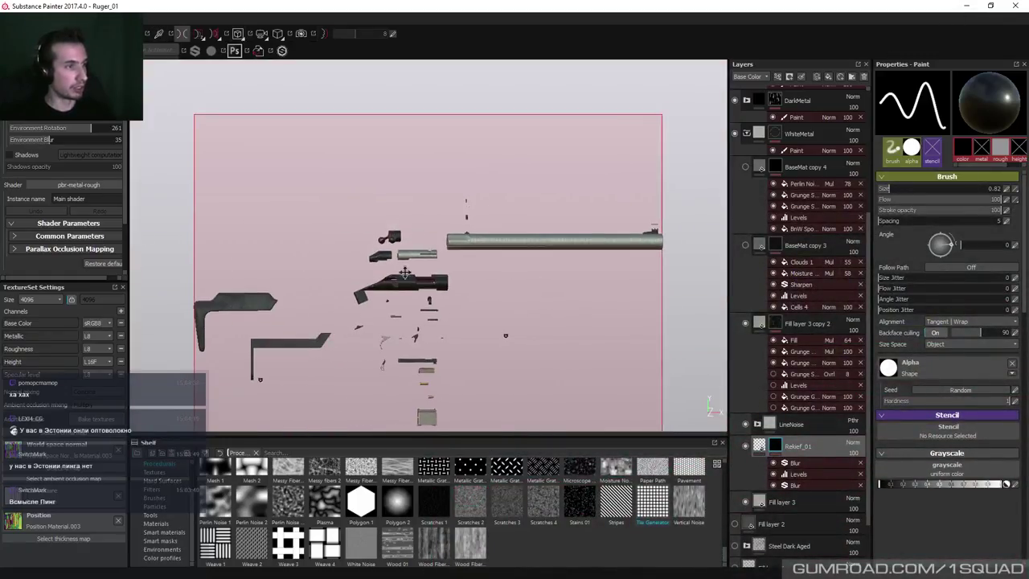
{"action": "scroll", "coordinate": [479, 287], "scroll_direction": "up", "scroll_amount": 8}
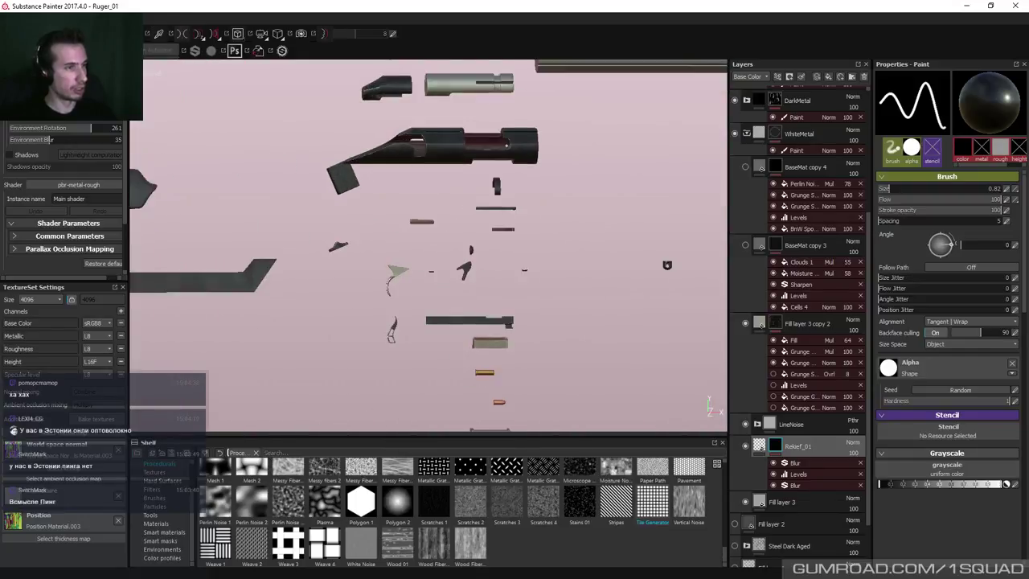
{"action": "middle_click_drag", "start_coordinate": [479, 287], "coordinate": [437, 179]}
{"action": "left_click_drag", "start_coordinate": [445, 340], "coordinate": [447, 316], "text": "alt"}
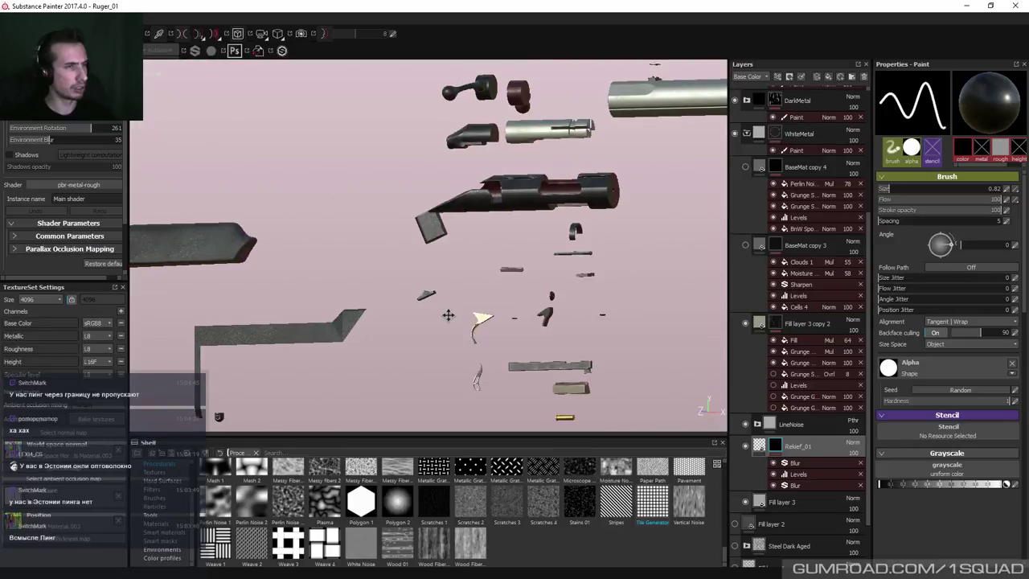
{"action": "middle_click_drag", "start_coordinate": [448, 315], "coordinate": [438, 329]}
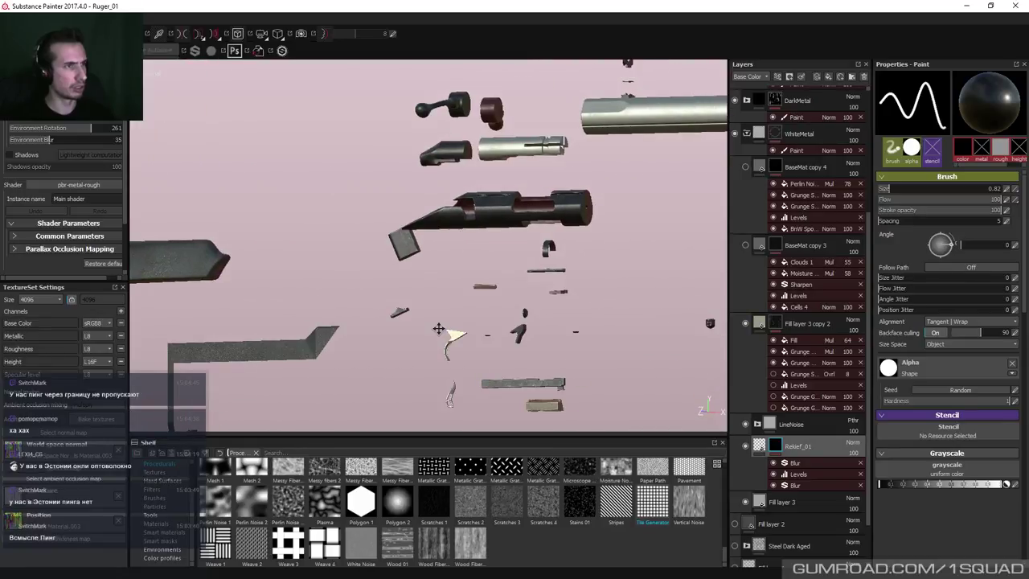
{"action": "right_click_drag", "start_coordinate": [438, 328], "coordinate": [463, 224], "text": "alt"}
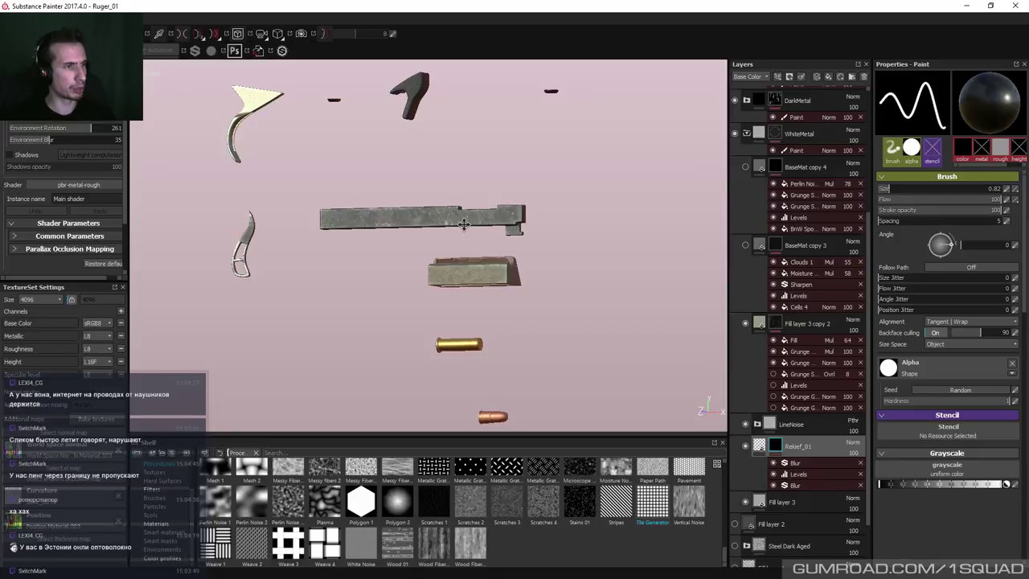
Swing the view end-on to close in on the gold casing base and collapse WhiteMetal.
{"action": "left_click_drag", "start_coordinate": [464, 225], "coordinate": [531, 225], "text": "alt"}
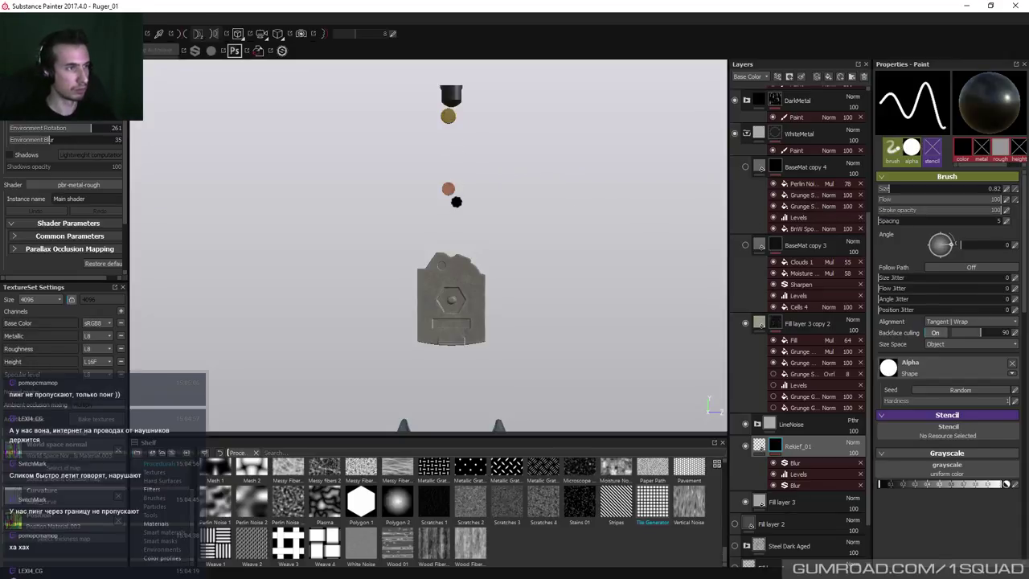
{"action": "middle_click_drag", "start_coordinate": [475, 137], "coordinate": [478, 241], "text": "alt"}
{"action": "scroll", "coordinate": [488, 290], "scroll_direction": "up", "scroll_amount": 5}
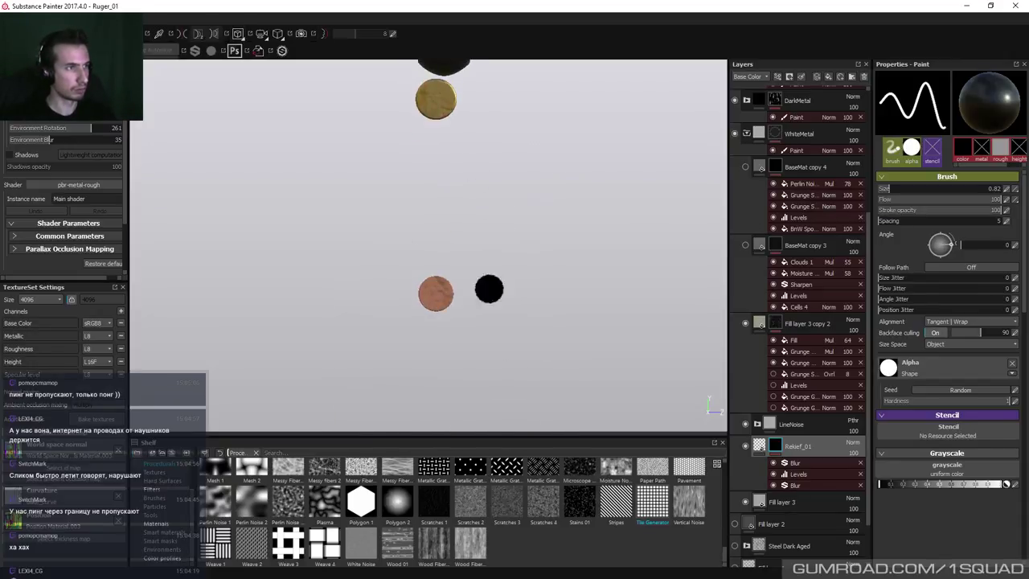
{"action": "middle_click_drag", "start_coordinate": [489, 289], "coordinate": [476, 349], "text": "alt"}
{"action": "scroll", "coordinate": [476, 349], "scroll_direction": "up", "scroll_amount": 6}
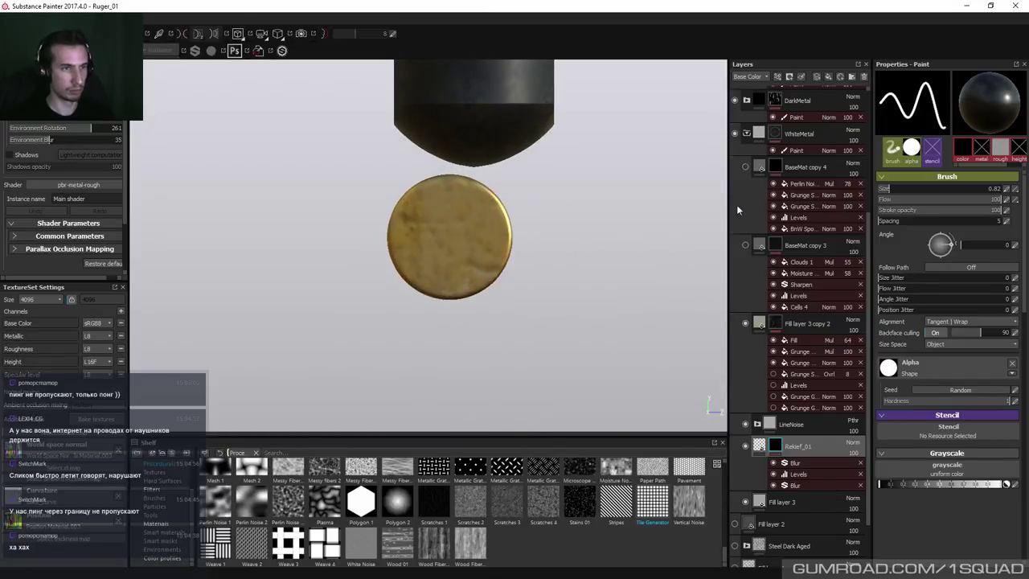
{"action": "left_click", "coordinate": [747, 134]}
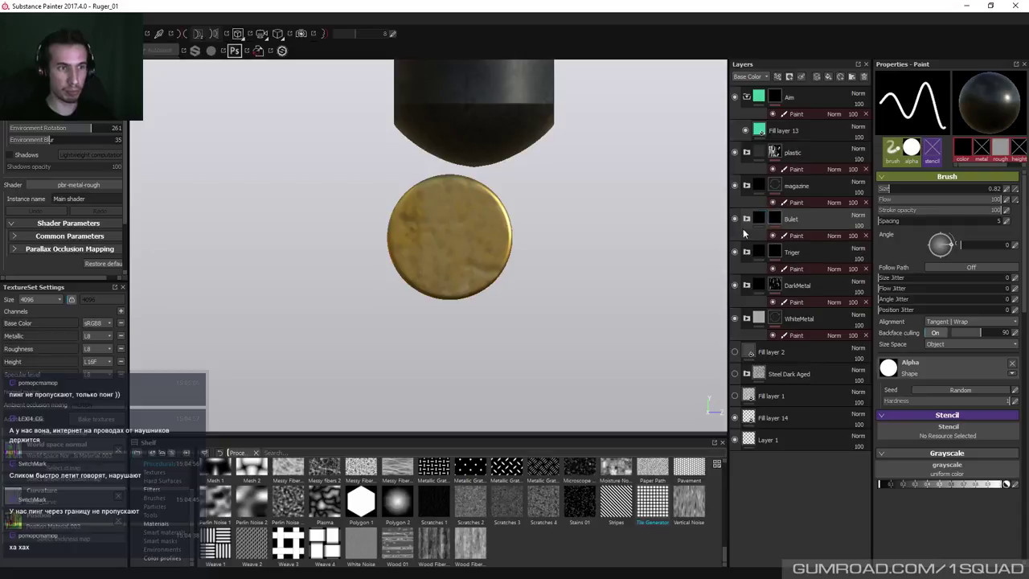
Add Fill layer 15 above Fill layer 3 inside the Bulet folder.
{"action": "left_click", "coordinate": [746, 218]}
{"action": "left_click", "coordinate": [757, 275]}
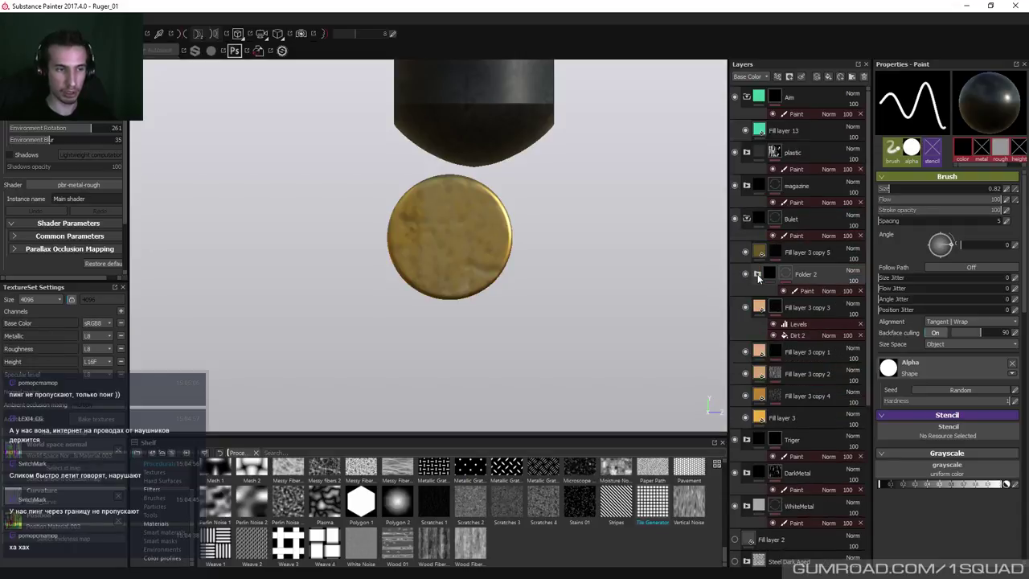
{"action": "left_click", "coordinate": [804, 415]}
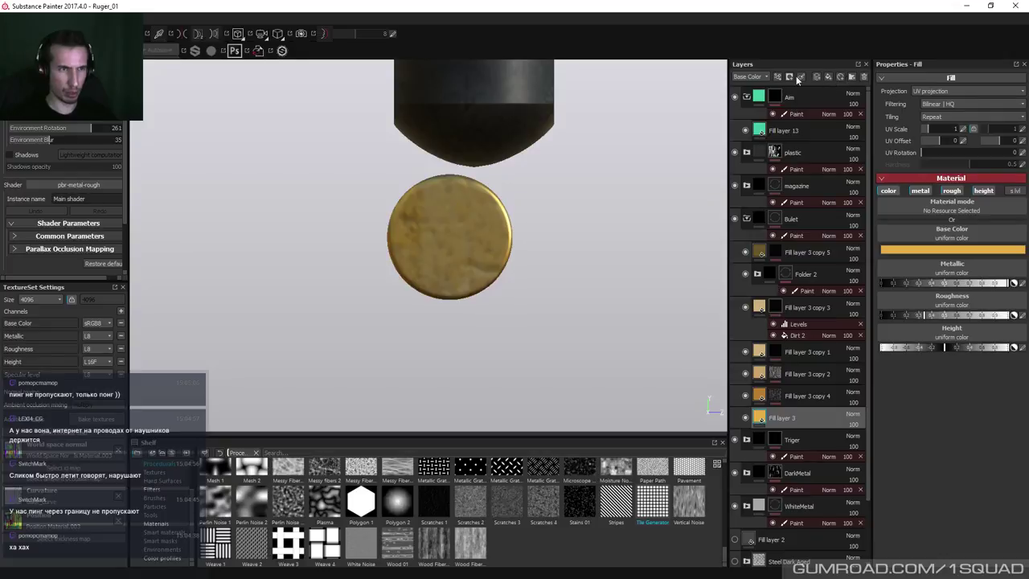
{"action": "left_click", "coordinate": [829, 78]}
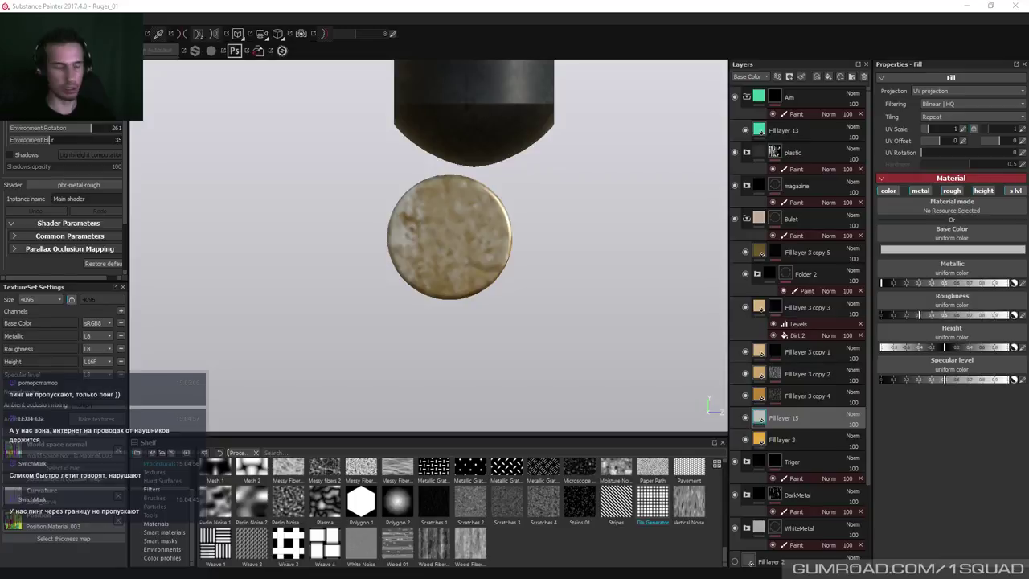
Switch to the reference board showing the magazine with brass cartridges.
{"action": "key", "text": "alt+Tab"}
{"action": "scroll", "coordinate": [561, 246], "scroll_direction": "down", "scroll_amount": 5}
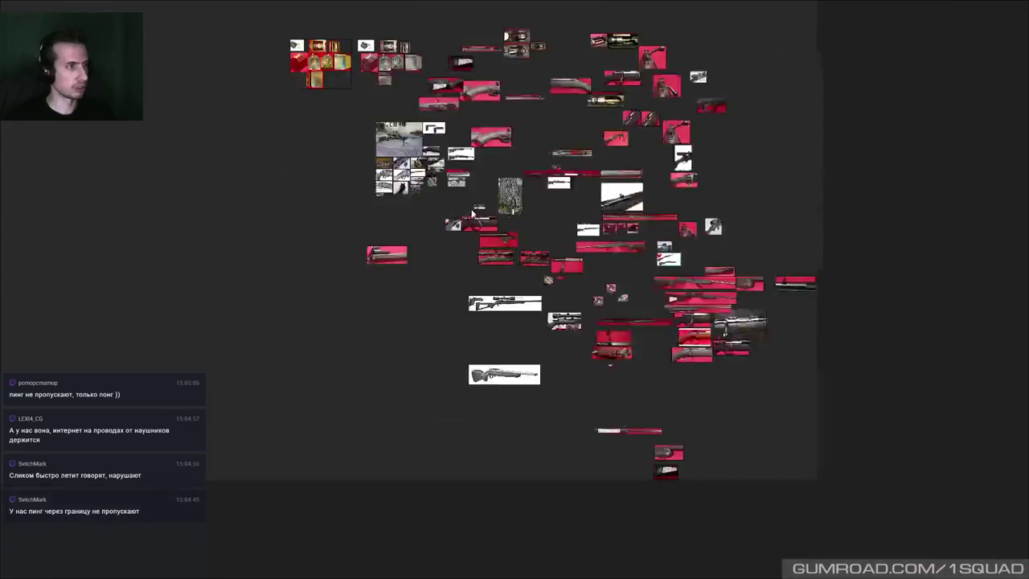
{"action": "scroll", "coordinate": [525, 161], "scroll_direction": "up", "scroll_amount": 10}
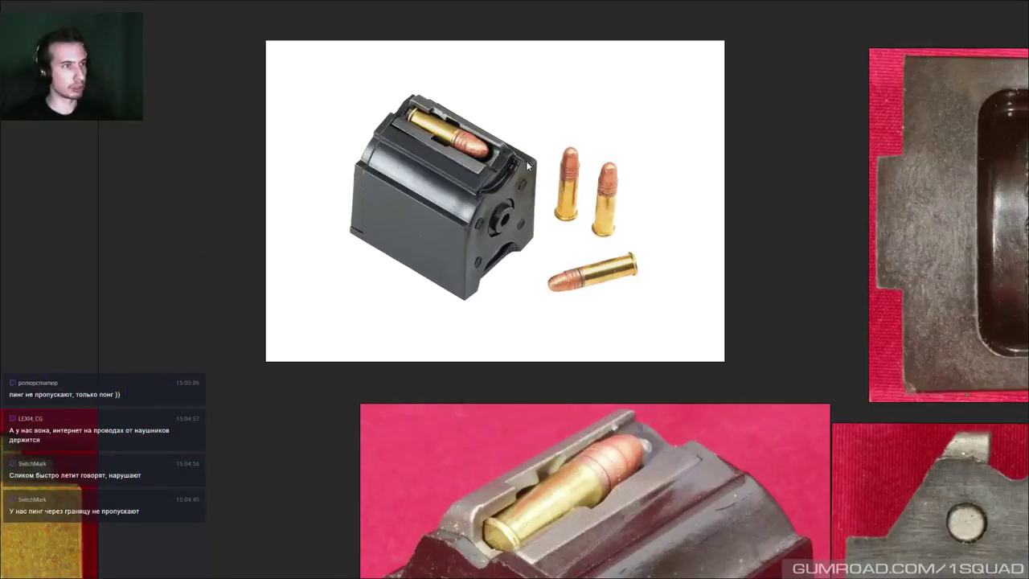
Zoom in on the cartridge-in-magazine reference photo, zoom back out, and return to Painter.
{"action": "scroll", "coordinate": [431, 95], "scroll_direction": "up", "scroll_amount": 8}
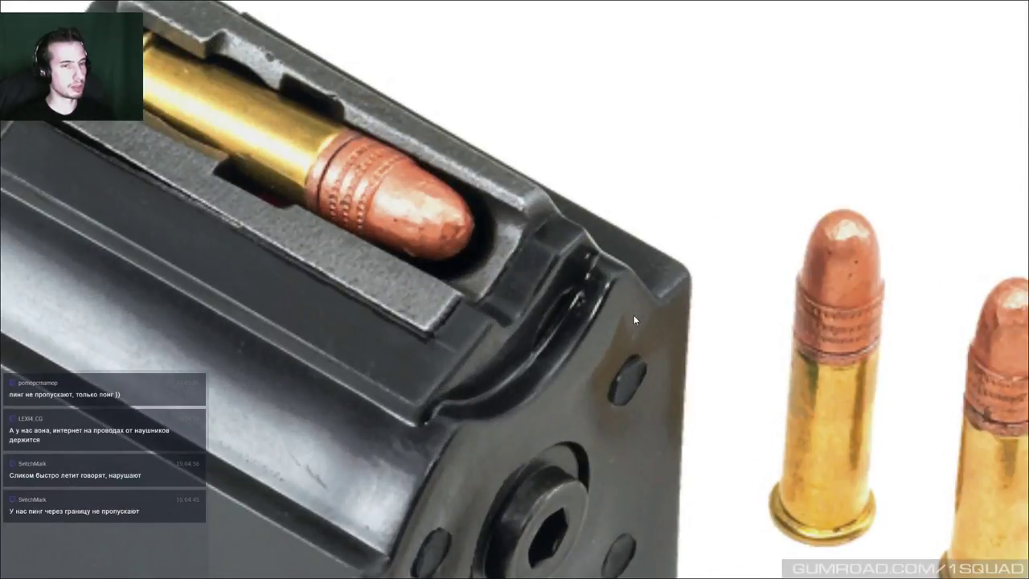
{"action": "scroll", "coordinate": [633, 319], "scroll_direction": "down", "scroll_amount": 8}
{"action": "key", "text": "alt+Tab"}
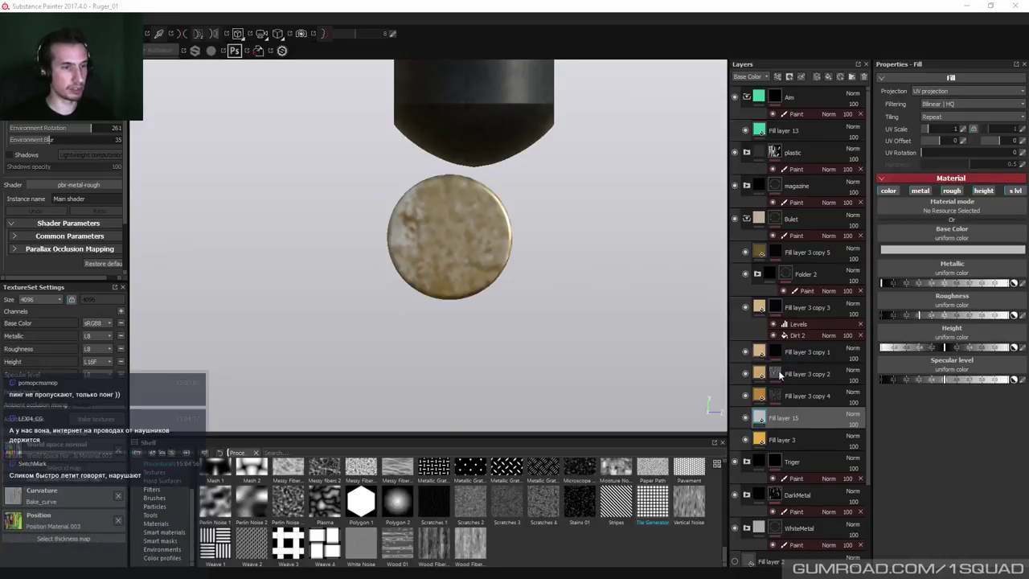
Make Fill layer 15 height-only by disabling color, metal, rough and s lvl, and lower Height.
{"action": "left_click", "coordinate": [888, 191]}
{"action": "left_click", "coordinate": [920, 190]}
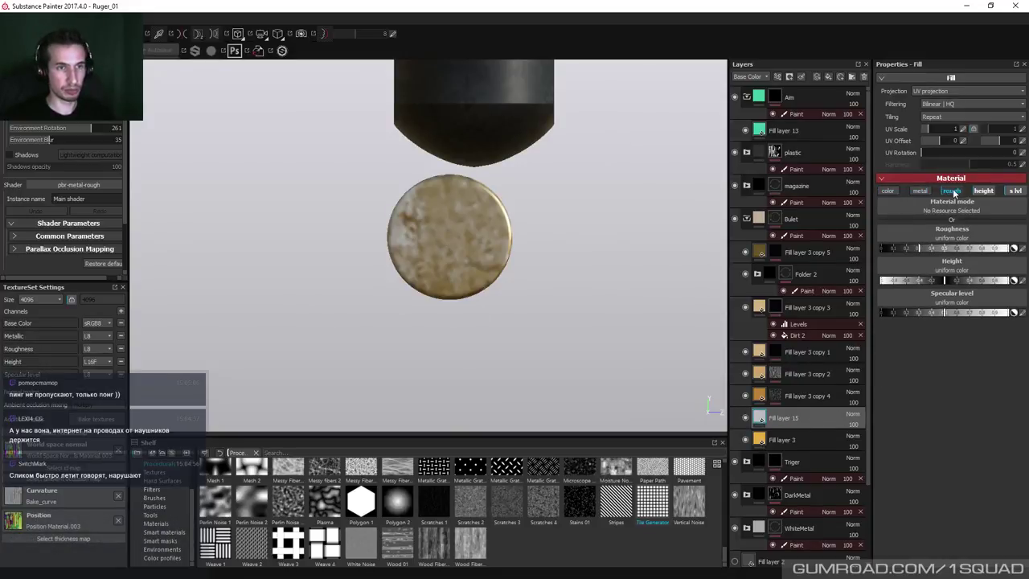
{"action": "left_click", "coordinate": [951, 190]}
{"action": "left_click", "coordinate": [1014, 190]}
{"action": "left_click_drag", "start_coordinate": [939, 253], "coordinate": [932, 248]}
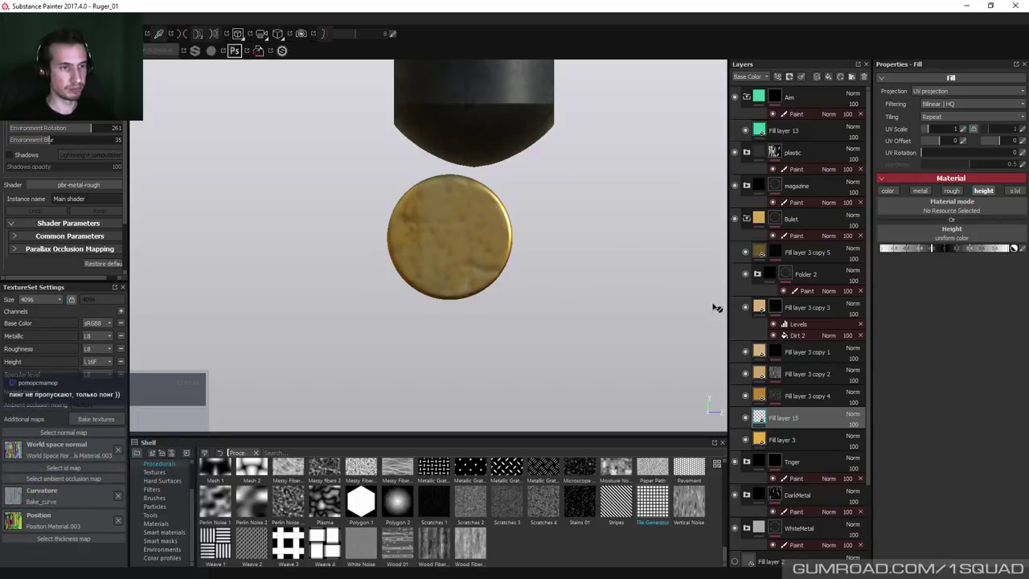
Give Fill layer 15 a black mask with a paint layer.
{"action": "double_click", "coordinate": [787, 420]}
{"action": "right_click", "coordinate": [788, 424]}
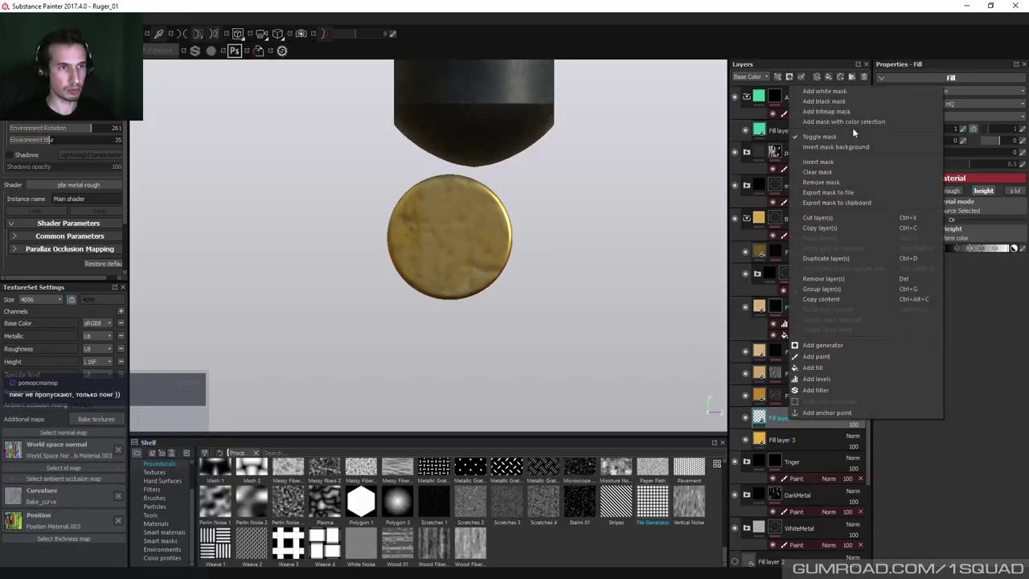
{"action": "left_click", "coordinate": [847, 102]}
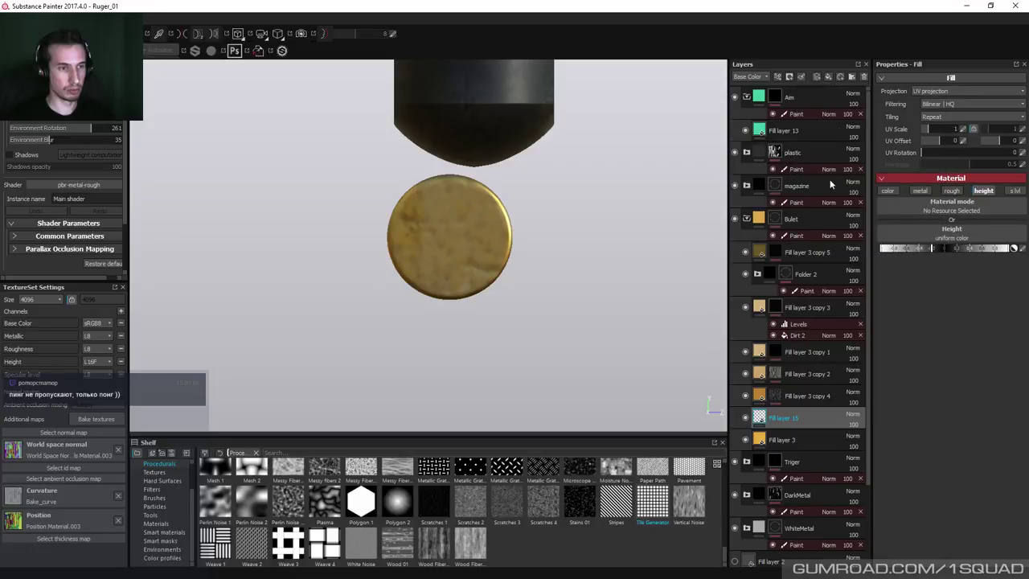
{"action": "right_click", "coordinate": [786, 421]}
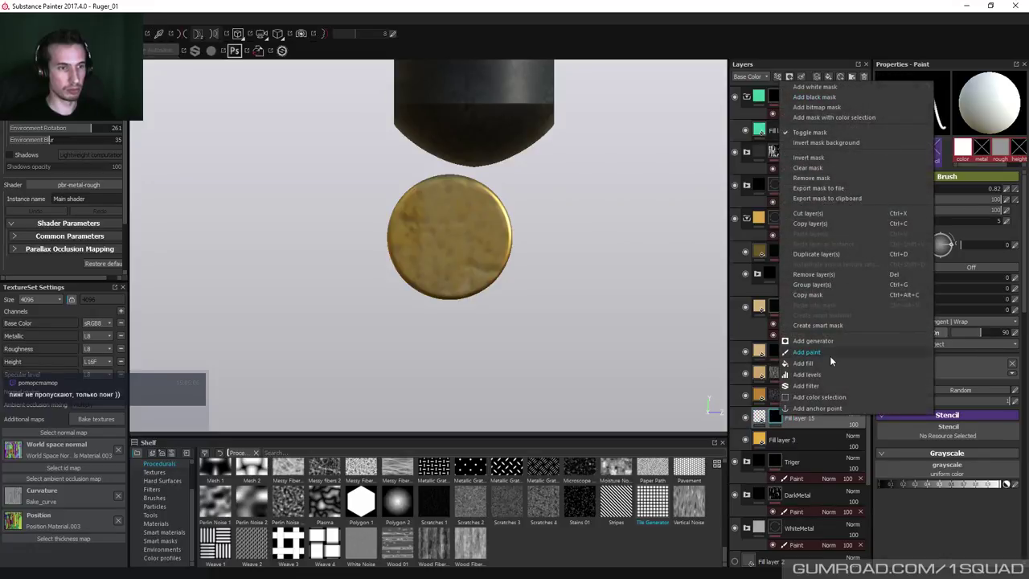
{"action": "left_click", "coordinate": [806, 352]}
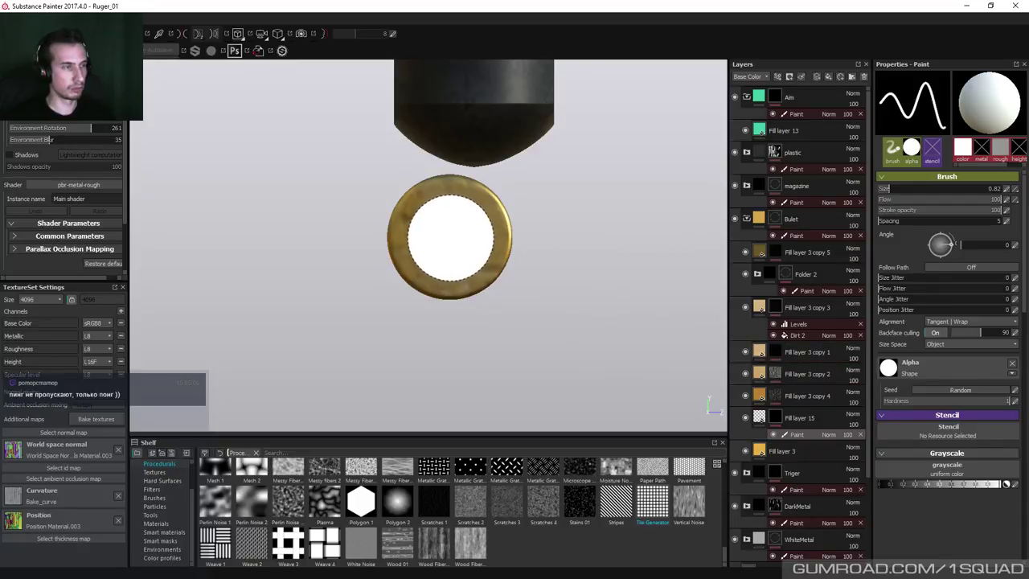
Size the brush to fit inside the casing rim and paint the primer disc on the mask.
{"action": "key", "text": "]"}
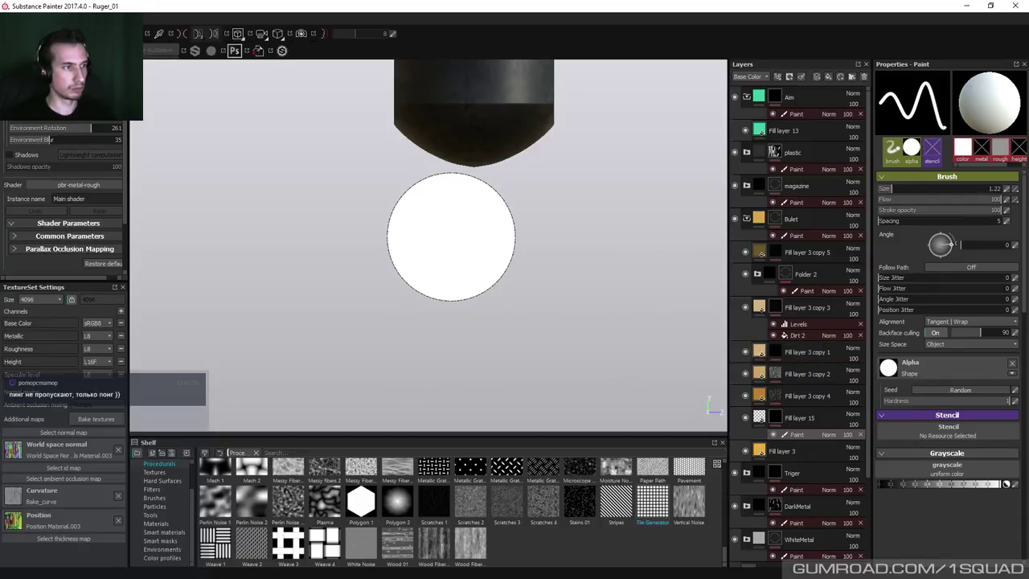
{"action": "key", "text": "["}
{"action": "key", "text": "["}
{"action": "key", "text": "["}
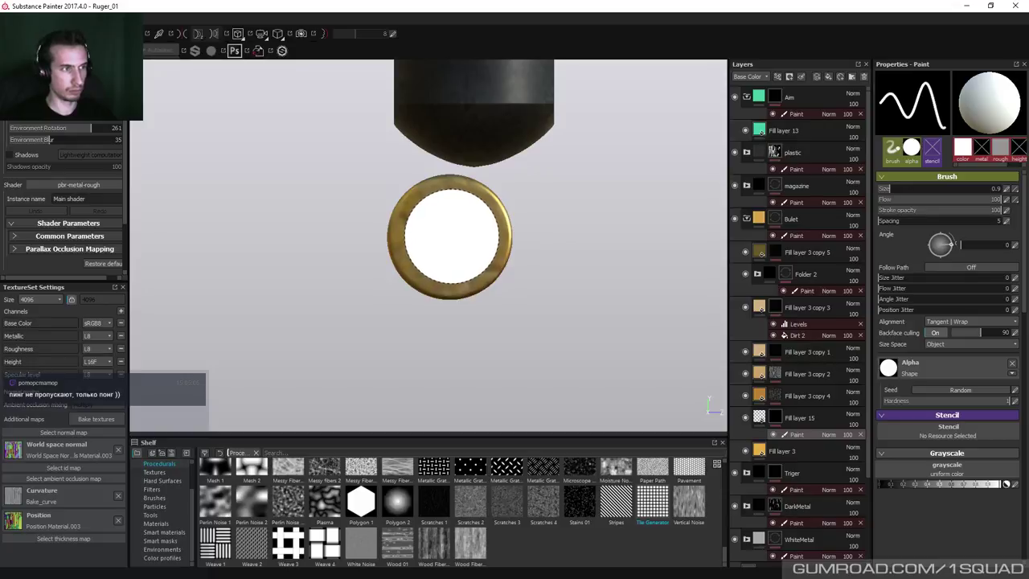
{"action": "mouse_move", "coordinate": [450, 235]}
{"action": "right_mouse_down", "text": "ctrl"}
{"action": "mouse_move", "coordinate": [475, 235]}
{"action": "mouse_move", "coordinate": [426, 236]}
{"action": "right_mouse_up", "text": "ctrl"}
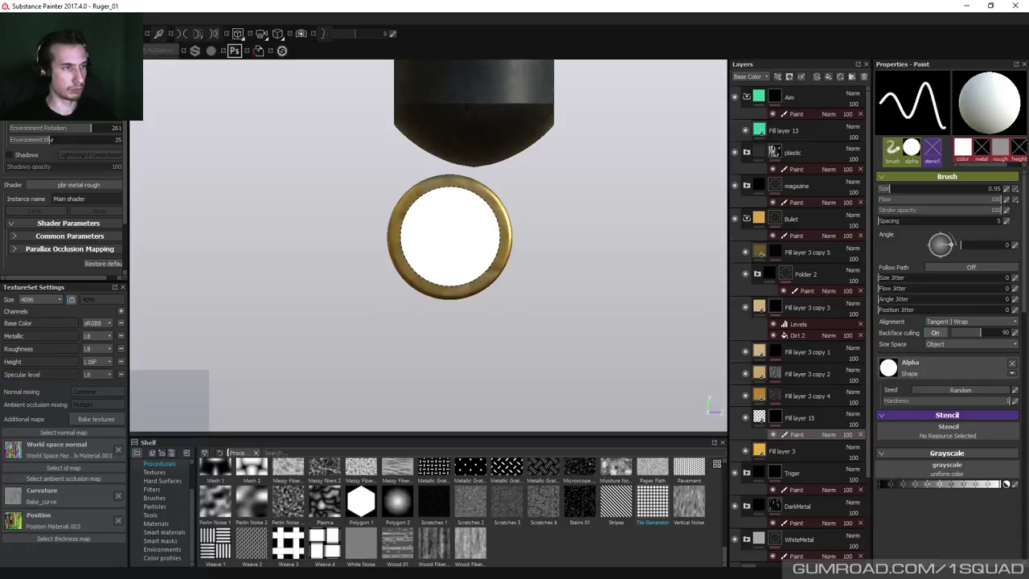
{"action": "right_click_drag", "start_coordinate": [427, 235], "coordinate": [421, 236], "text": "ctrl"}
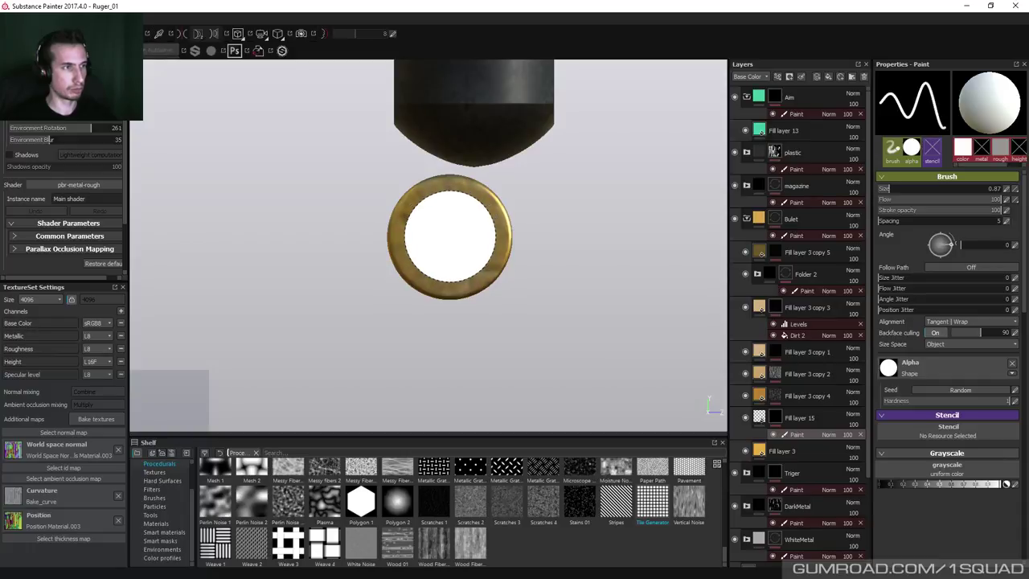
{"action": "right_click", "coordinate": [776, 424]}
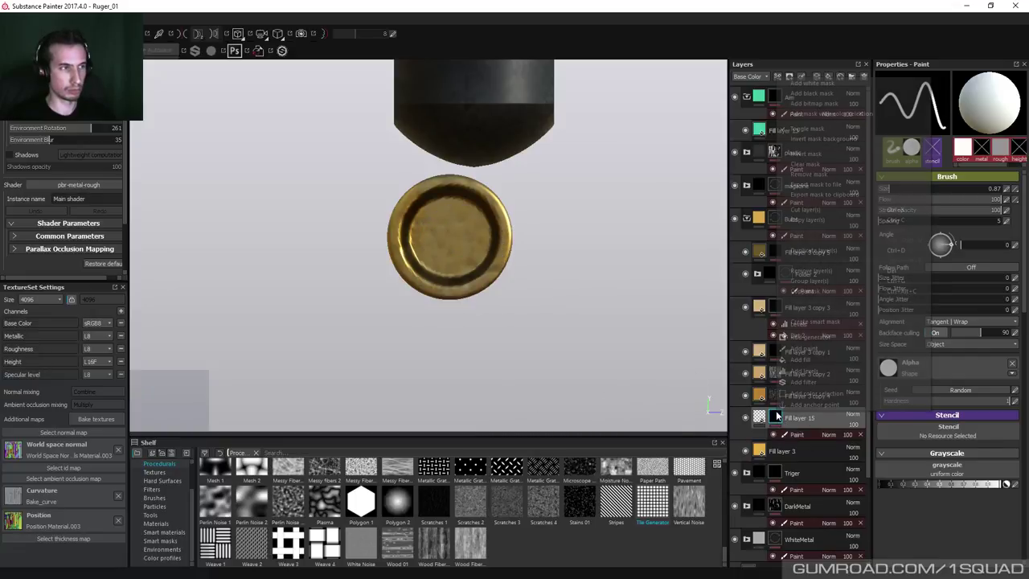
Set Fill layer 15's height value to -0.1.
{"action": "left_click", "coordinate": [801, 359]}
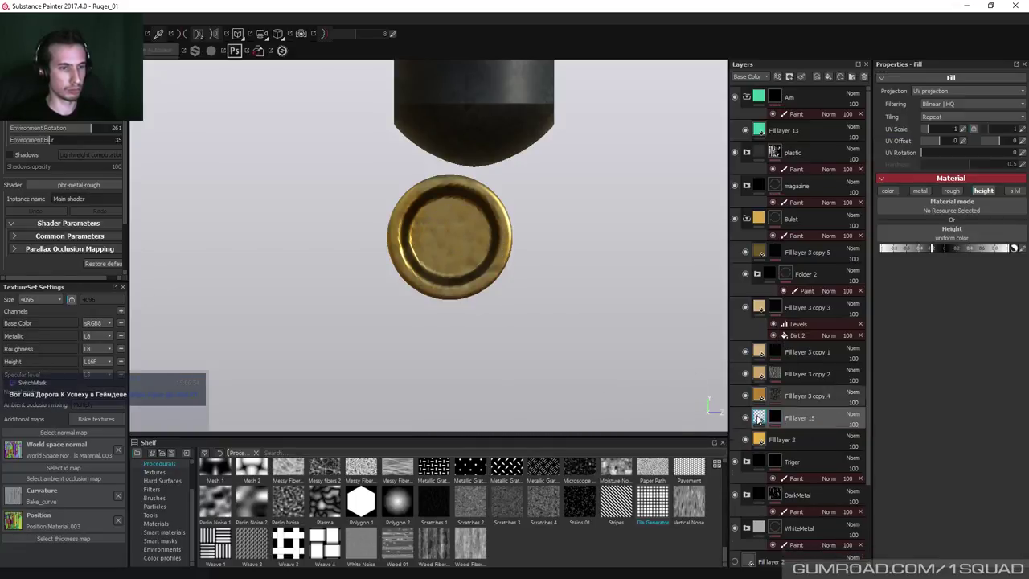
{"action": "left_click", "coordinate": [1021, 248]}
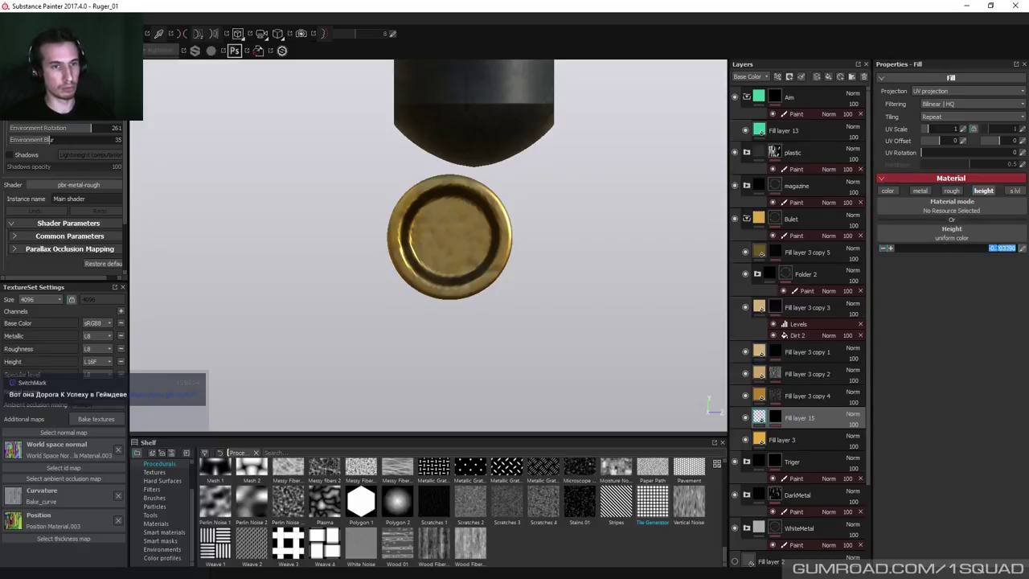
{"action": "type", "text": "-0.1"}
{"action": "key", "text": "Return"}
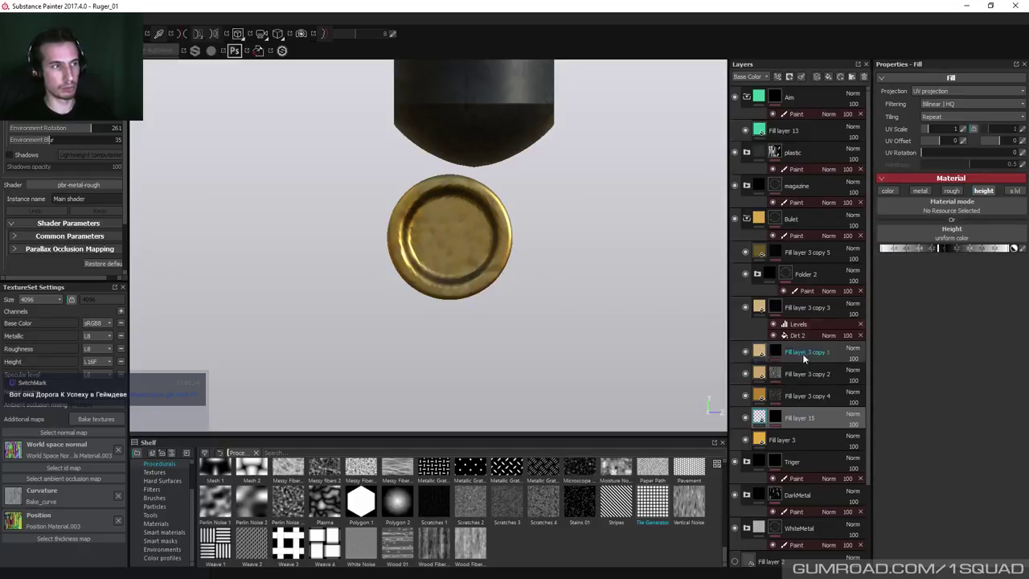
Add a Blur filter to the mask and lower its Blur Intensity for a light blur.
{"action": "right_click", "coordinate": [776, 417]}
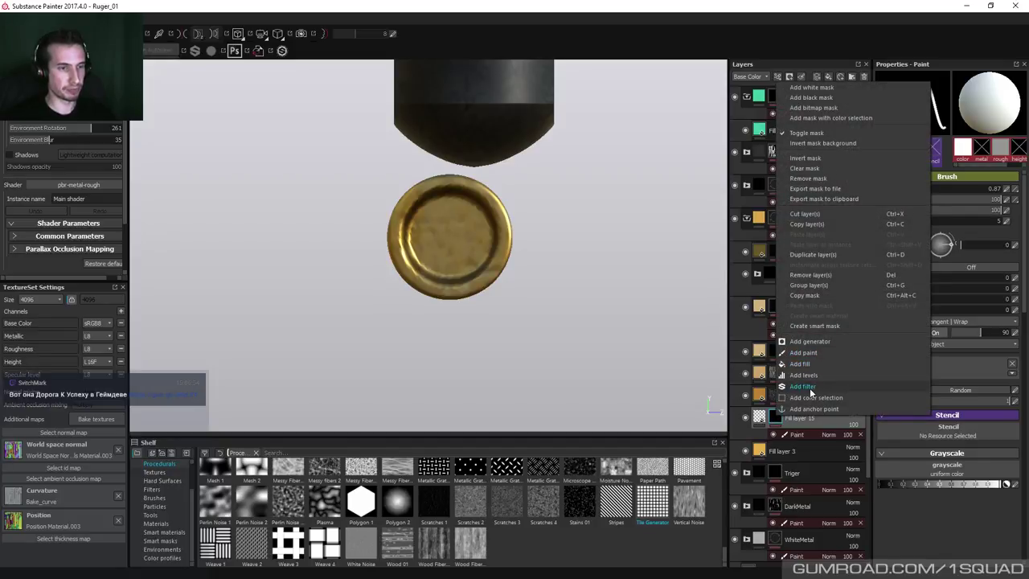
{"action": "left_click", "coordinate": [803, 387]}
{"action": "left_click", "coordinate": [953, 95]}
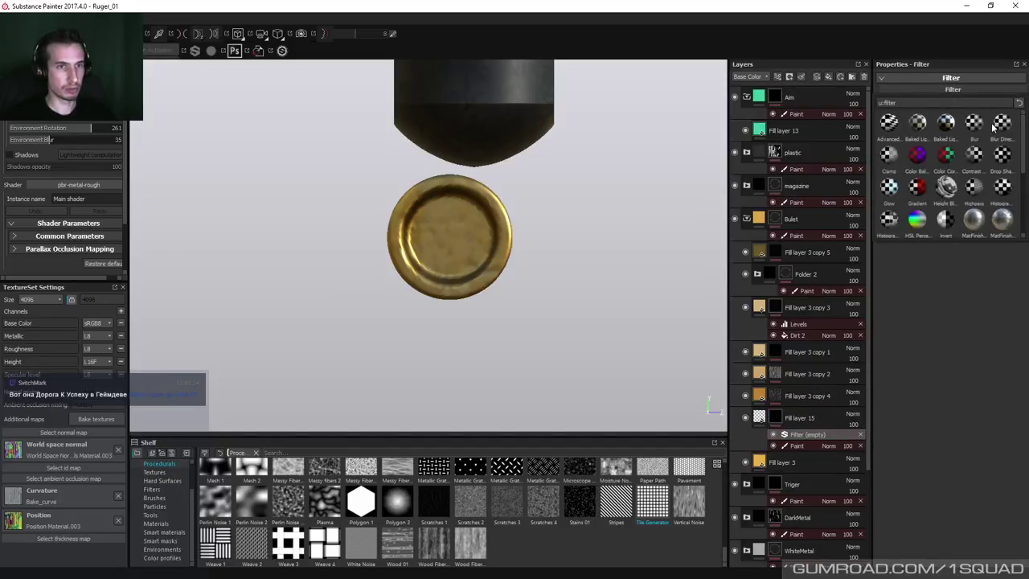
{"action": "left_click", "coordinate": [974, 125]}
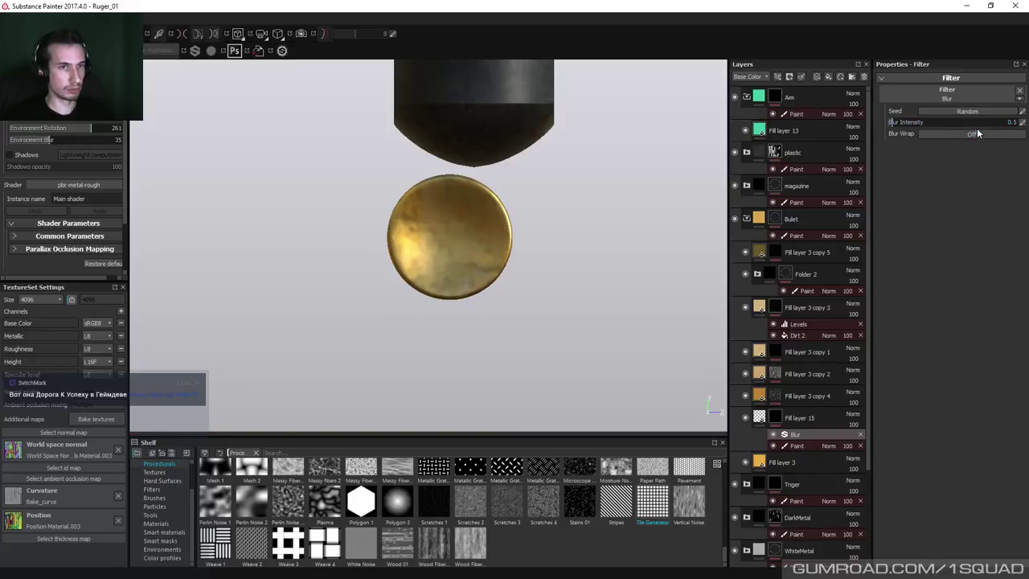
{"action": "double_click", "coordinate": [1015, 123]}
{"action": "type", "text": "0"}
{"action": "key", "text": "Return"}
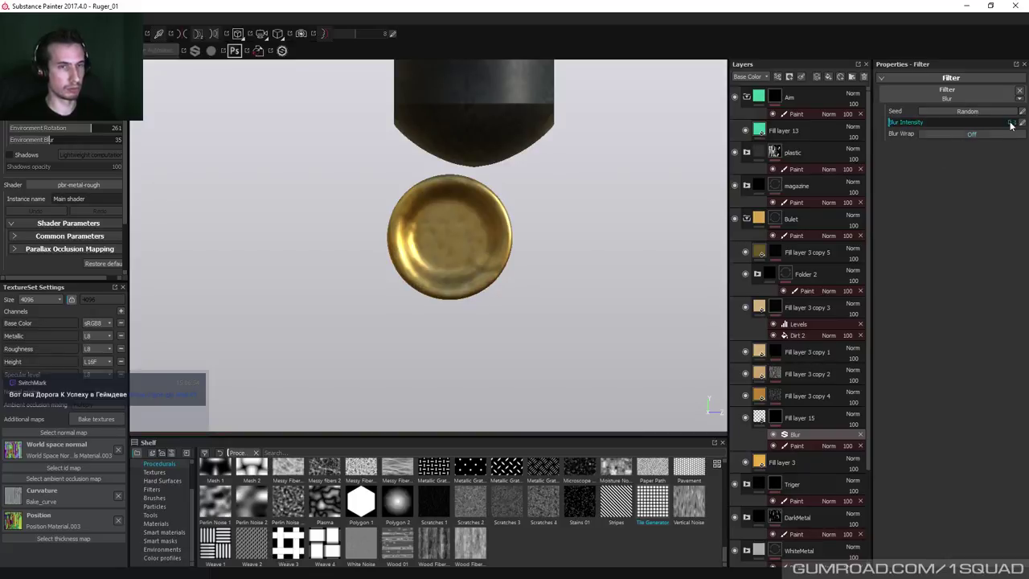
{"action": "double_click", "coordinate": [1011, 125]}
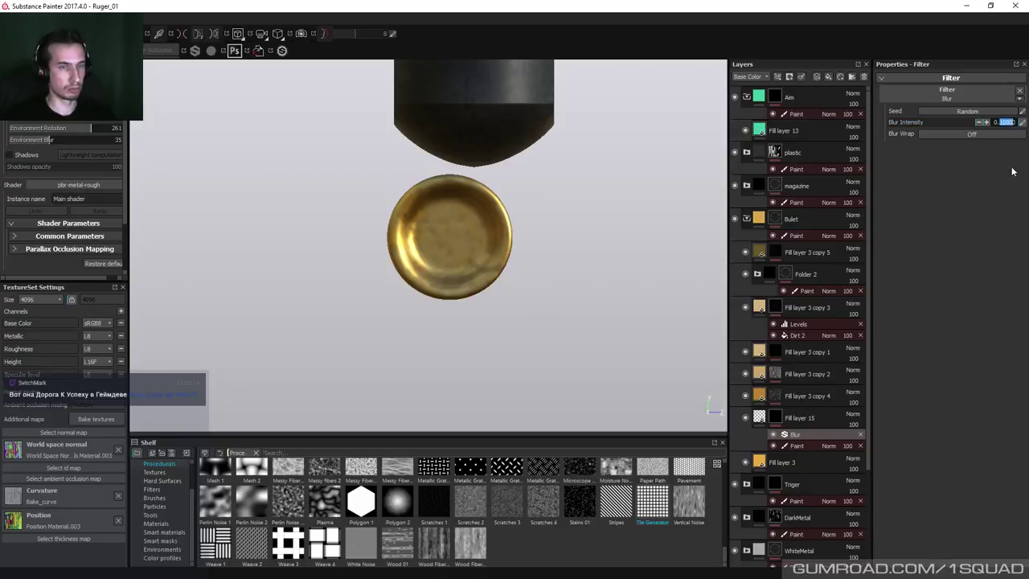
{"action": "key", "text": "Return"}
Add Levels to the mask and push the black point to about 0.83 to sharpen the ring.
{"action": "right_click", "coordinate": [782, 418]}
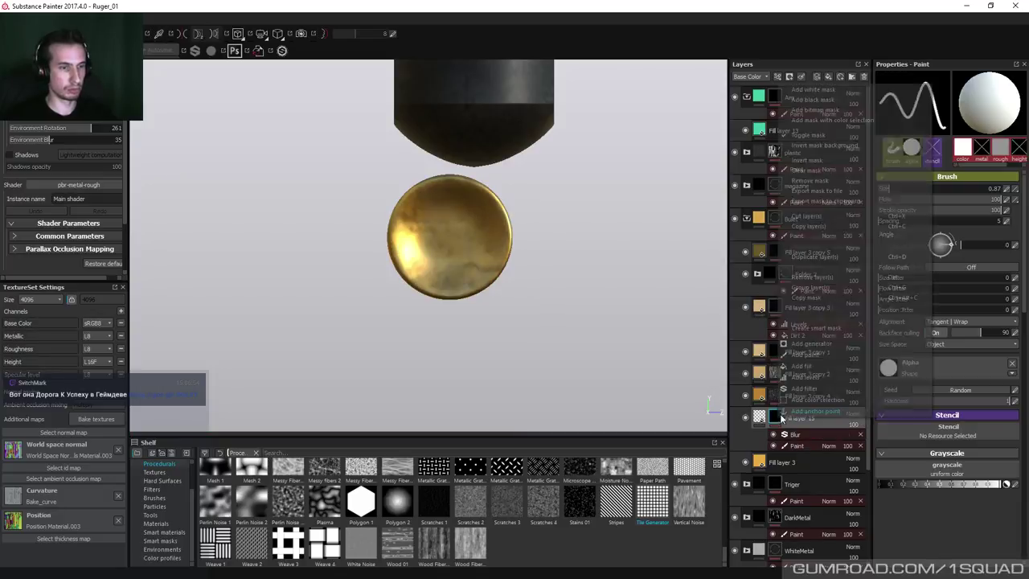
{"action": "left_click", "coordinate": [804, 377]}
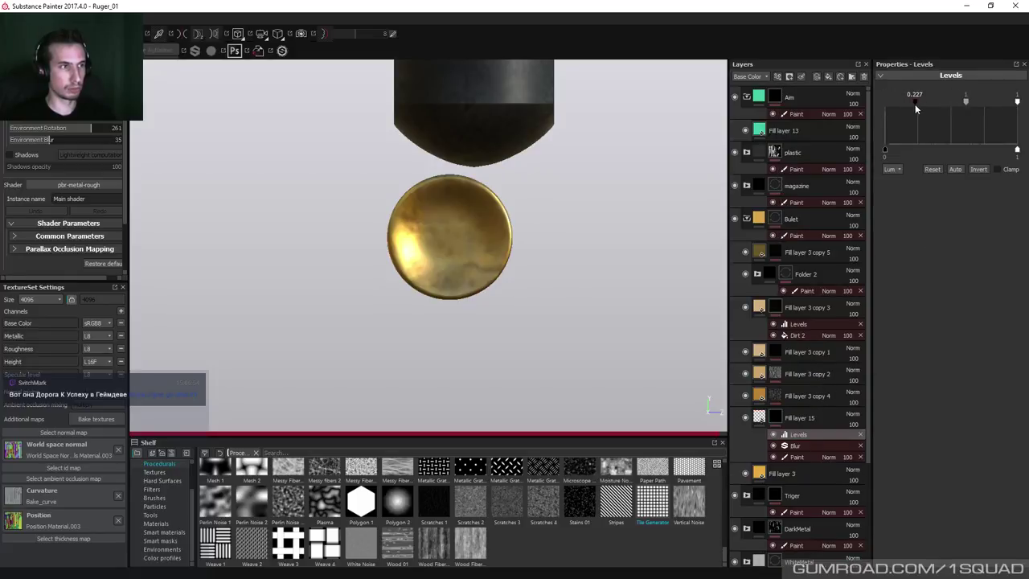
{"action": "left_click_drag", "start_coordinate": [915, 104], "coordinate": [965, 105]}
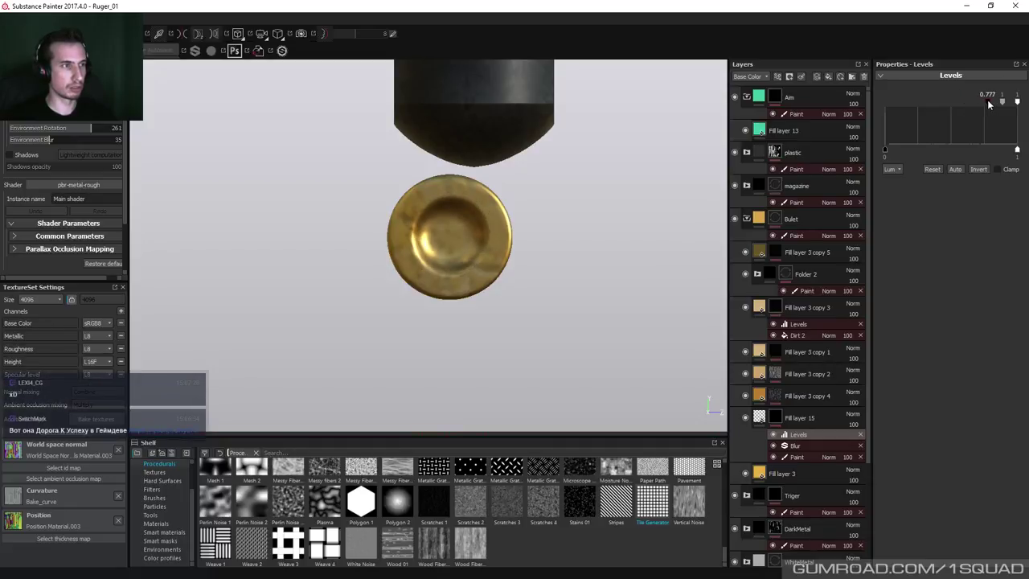
{"action": "left_click_drag", "start_coordinate": [977, 101], "coordinate": [1007, 103]}
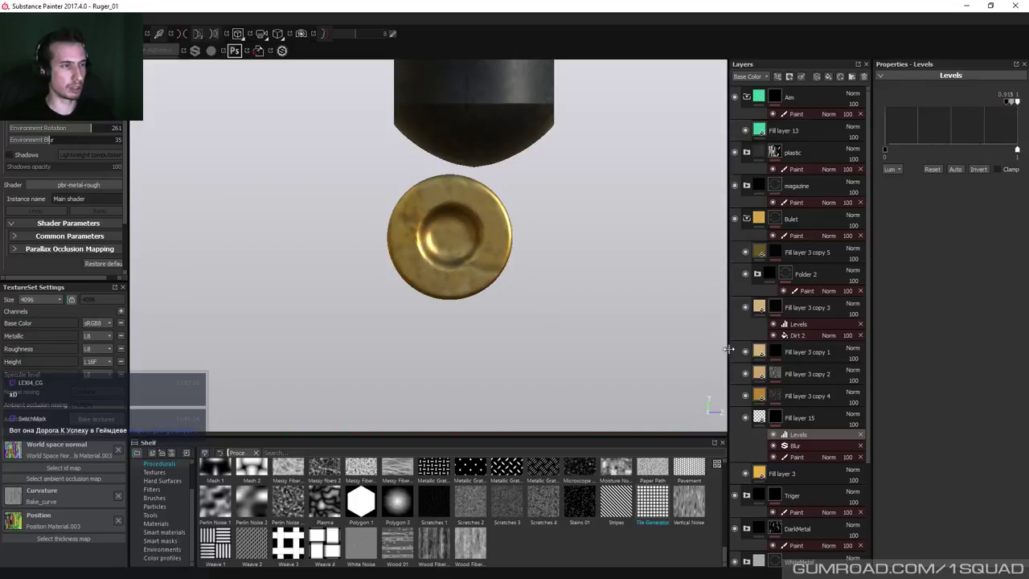
{"action": "left_click", "coordinate": [792, 456]}
Hide the mask's Levels effect and enlarge the painting brush to size 1.19.
{"action": "left_click", "coordinate": [774, 440]}
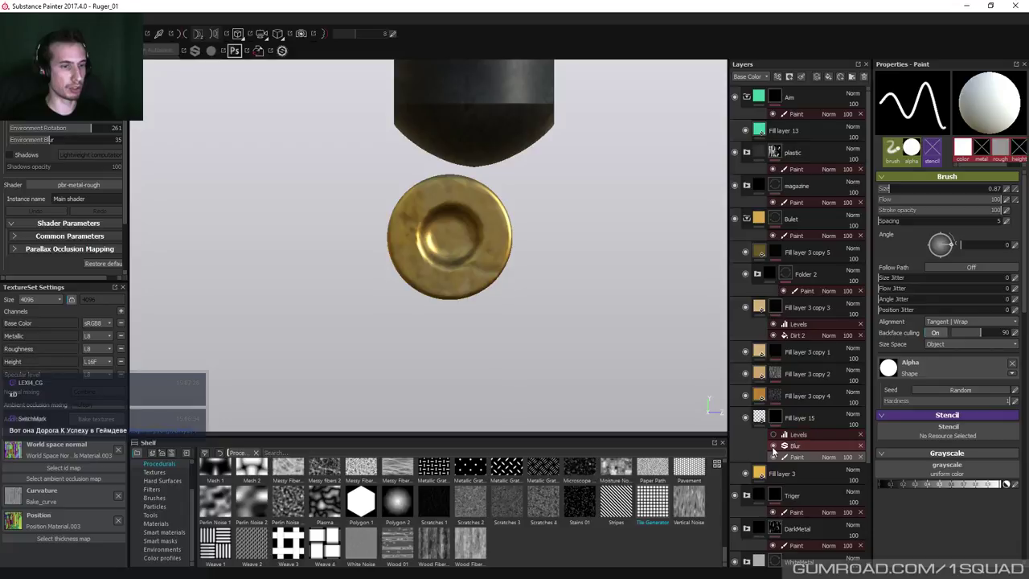
{"action": "left_click_drag", "start_coordinate": [884, 188], "coordinate": [886, 188]}
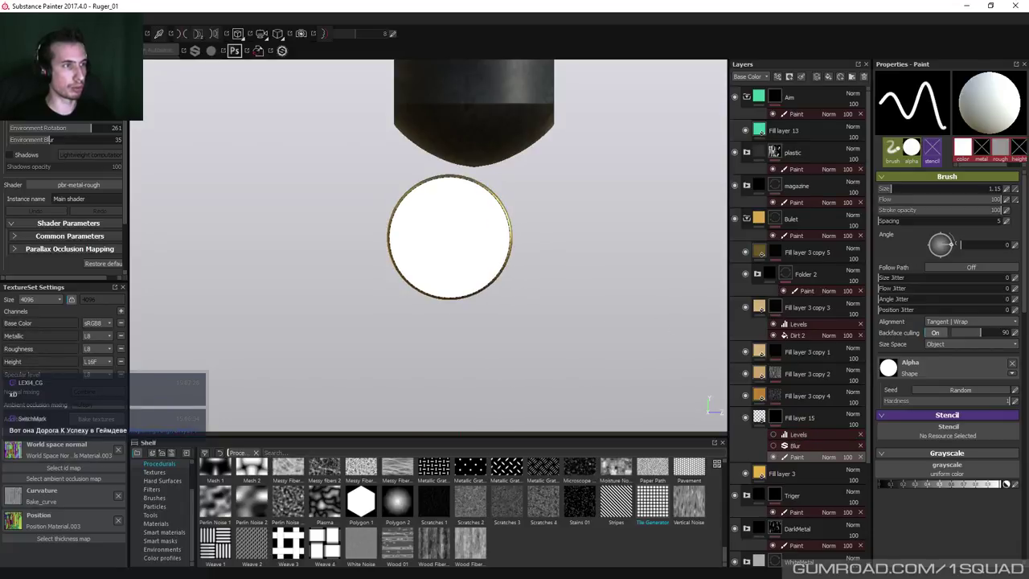
{"action": "right_click_drag", "start_coordinate": [449, 237], "coordinate": [451, 237], "text": "ctrl"}
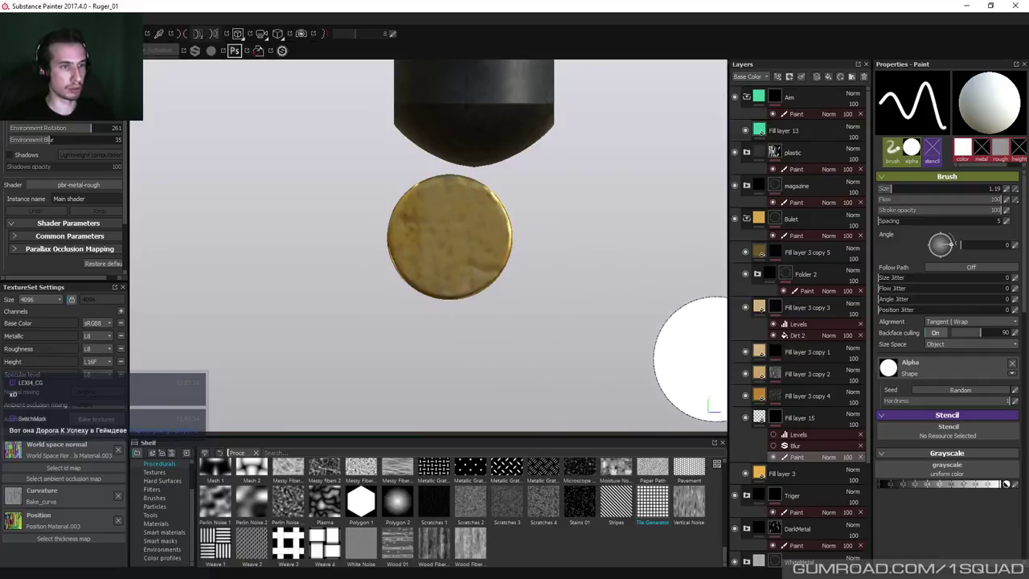
Set the casing base mask's Blur intensity to 0.4.
{"action": "left_click", "coordinate": [773, 437]}
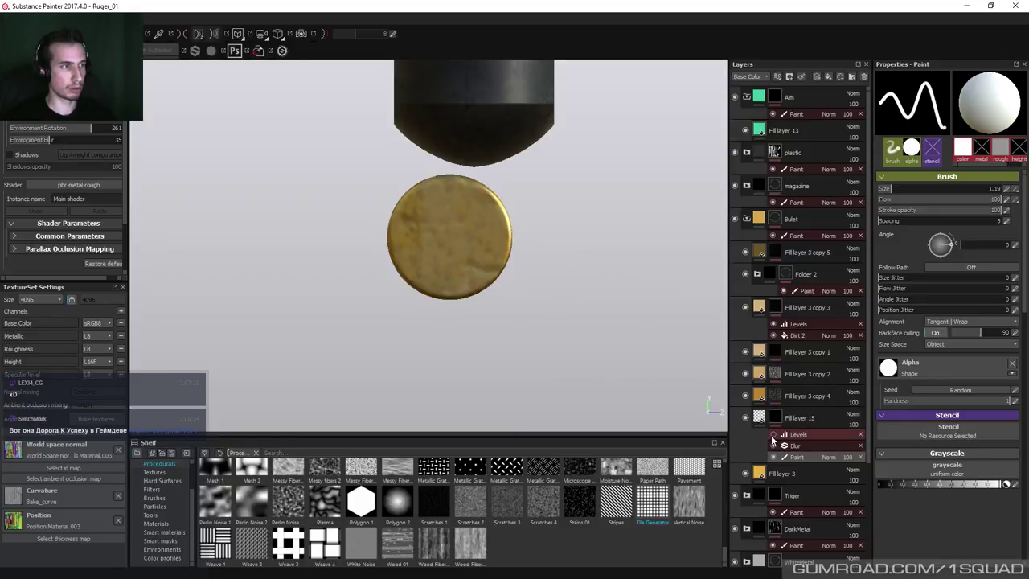
{"action": "left_click", "coordinate": [773, 435]}
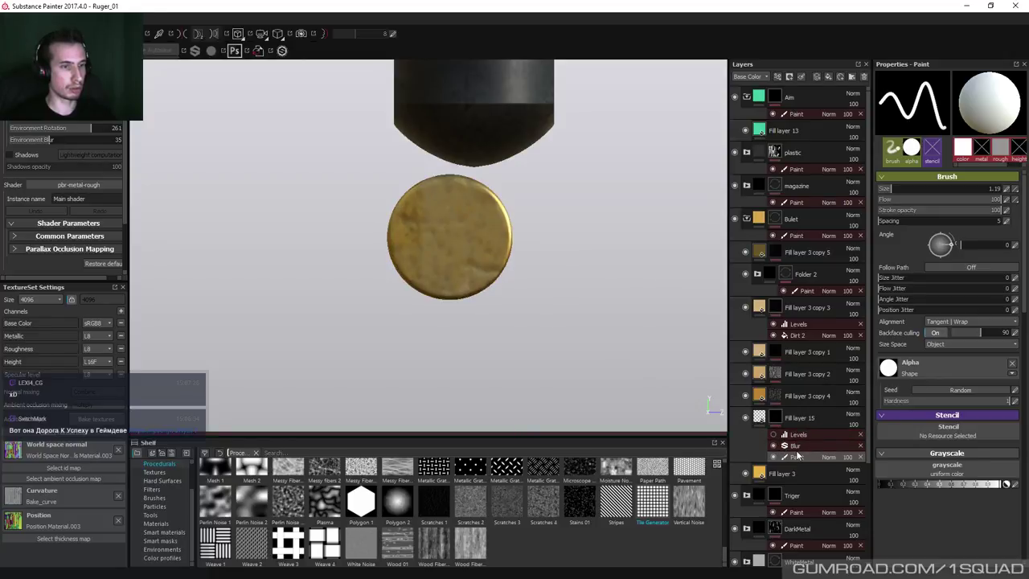
{"action": "left_click", "coordinate": [796, 446]}
{"action": "left_click", "coordinate": [1022, 122]}
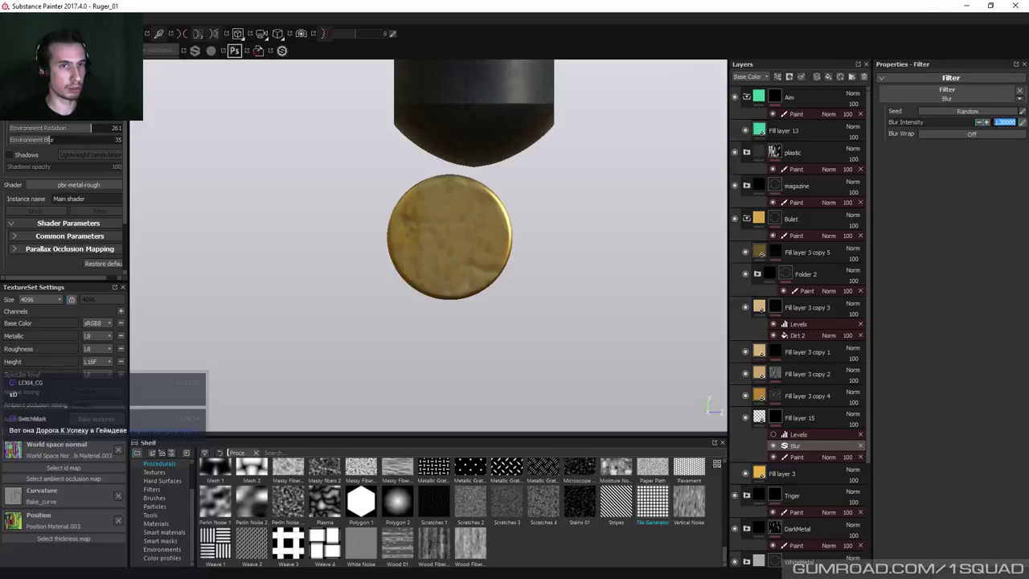
{"action": "type", "text": "0.4"}
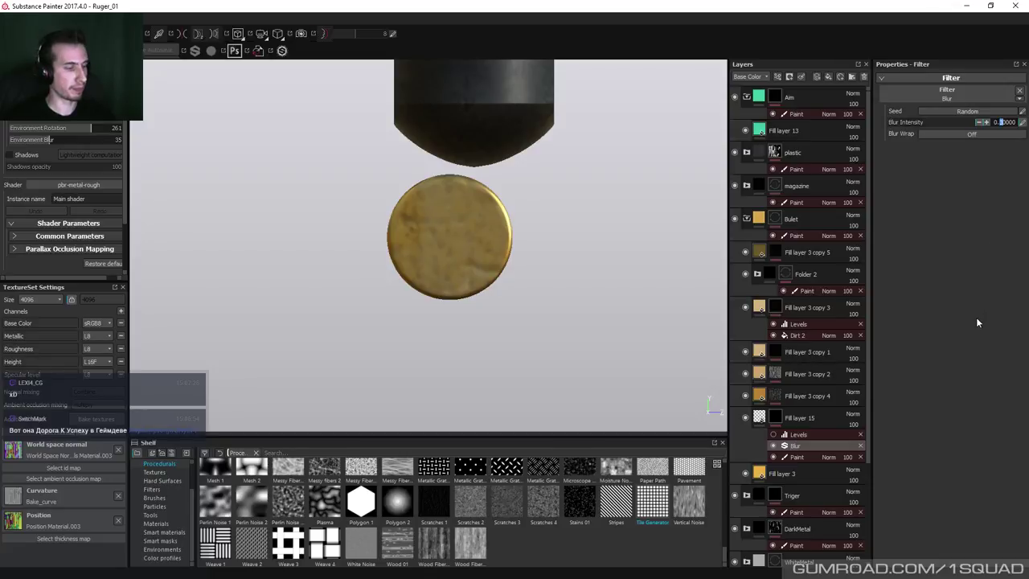
{"action": "key", "text": "Return"}
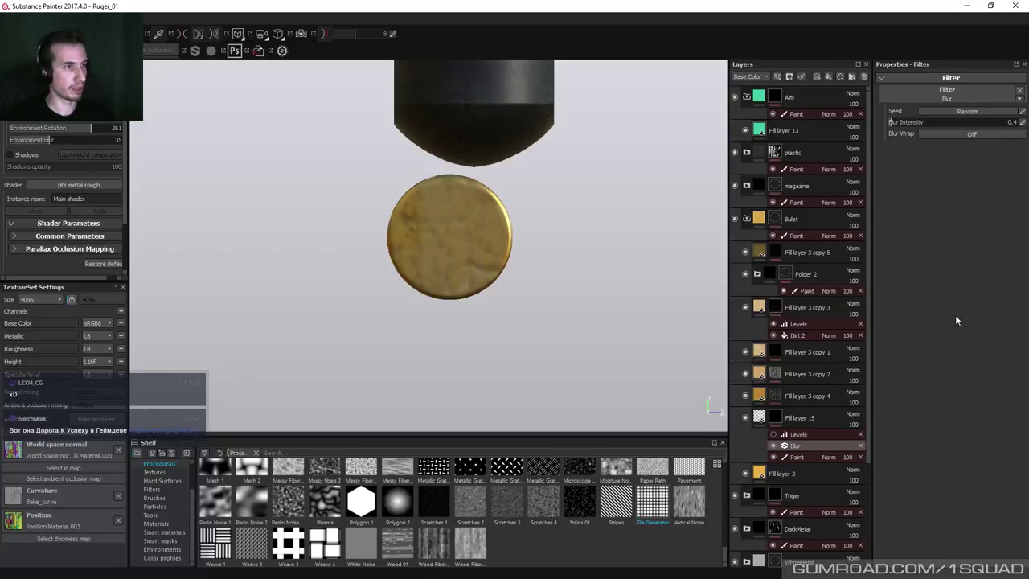
Nudge the Levels upper handle to 0.968, enable Blur wrapping, then hide Levels again.
{"action": "left_click", "coordinate": [775, 435]}
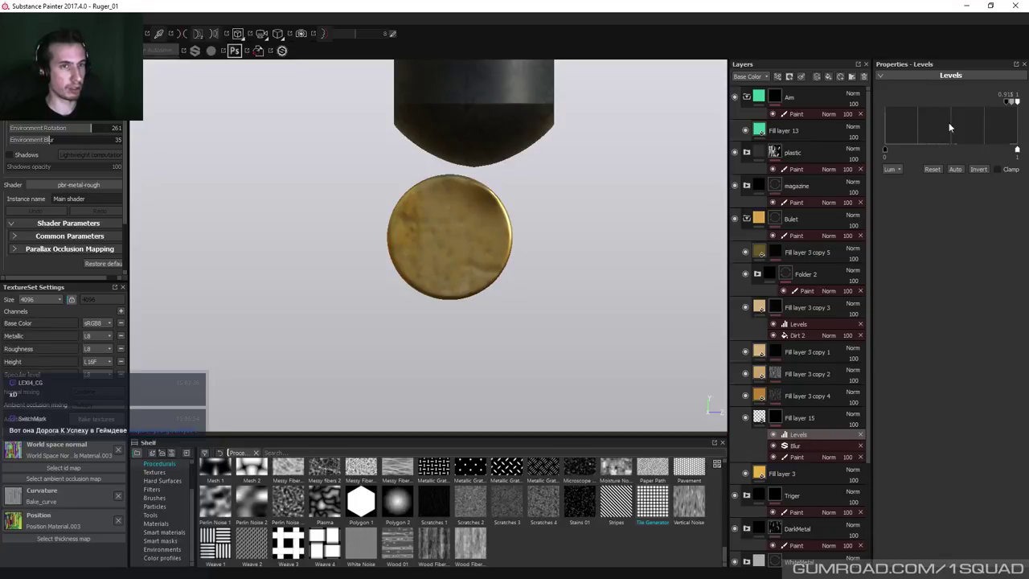
{"action": "left_click_drag", "start_coordinate": [1016, 101], "coordinate": [1014, 102]}
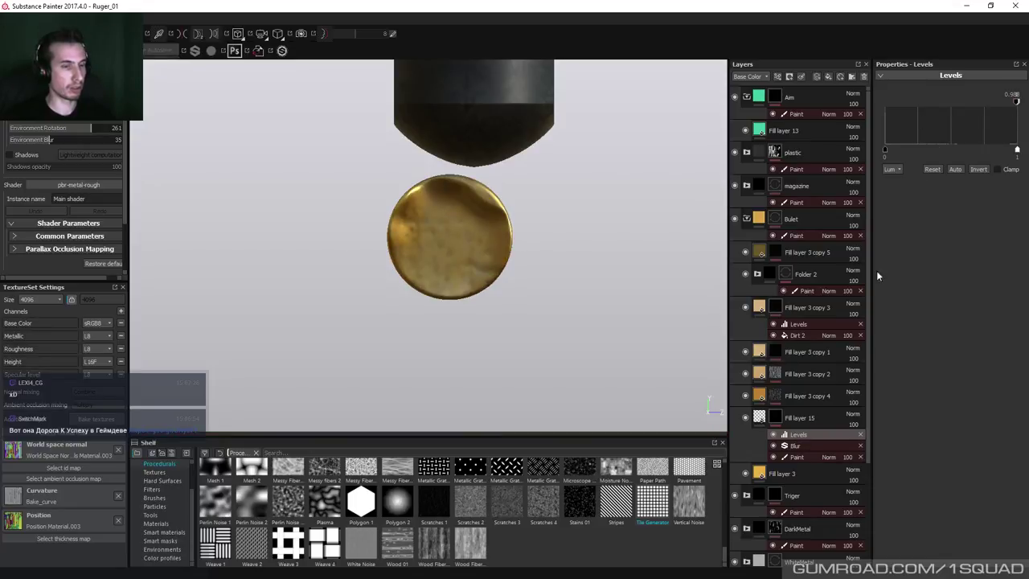
{"action": "left_click", "coordinate": [811, 445]}
{"action": "left_click", "coordinate": [939, 134]}
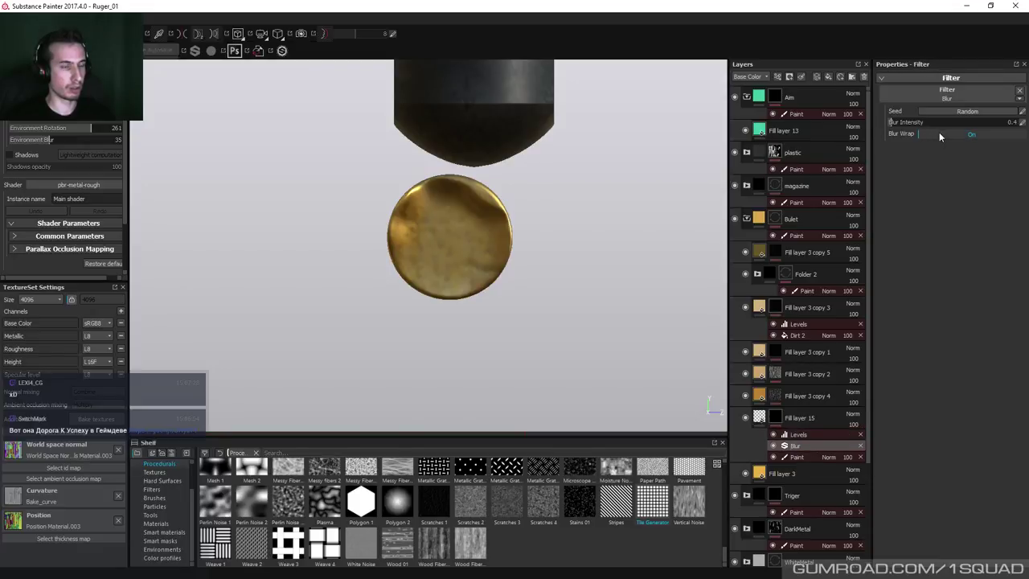
{"action": "left_click", "coordinate": [799, 456]}
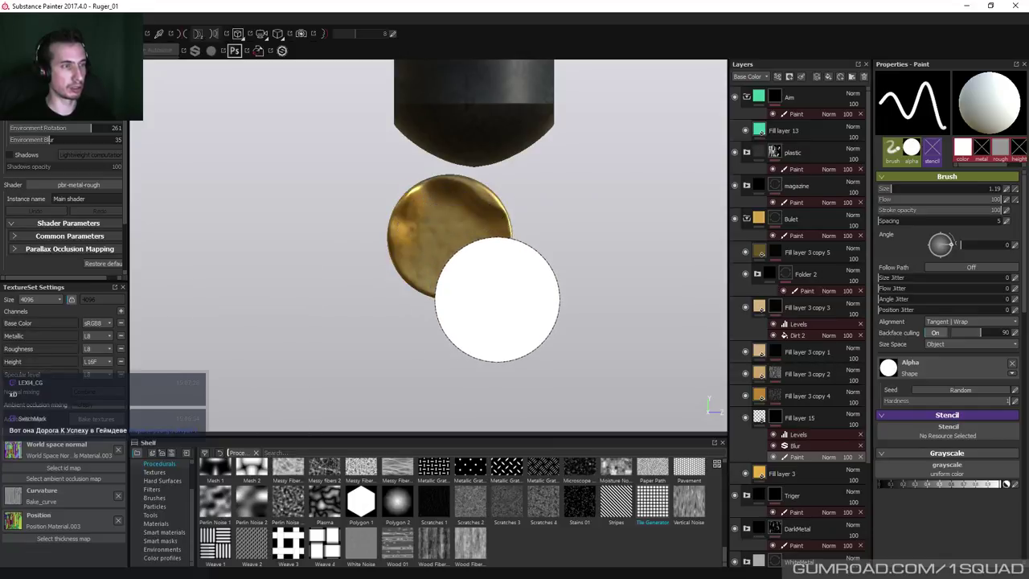
{"action": "left_click", "coordinate": [773, 434]}
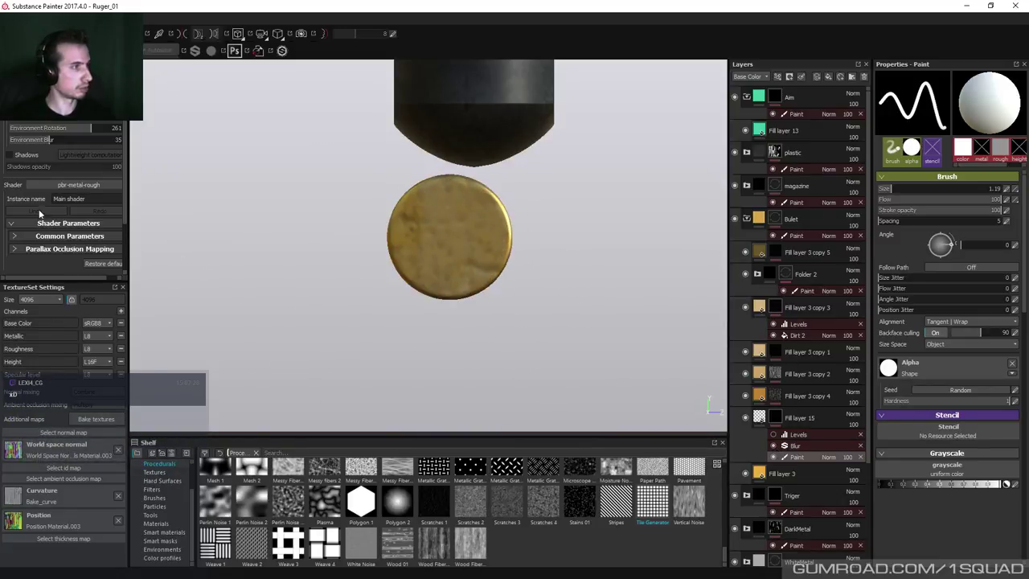
Check the mesh wireframe, re-enable Levels and raise its upper handle to 0.968.
{"action": "scroll", "coordinate": [32, 265], "scroll_direction": "down", "scroll_amount": 3}
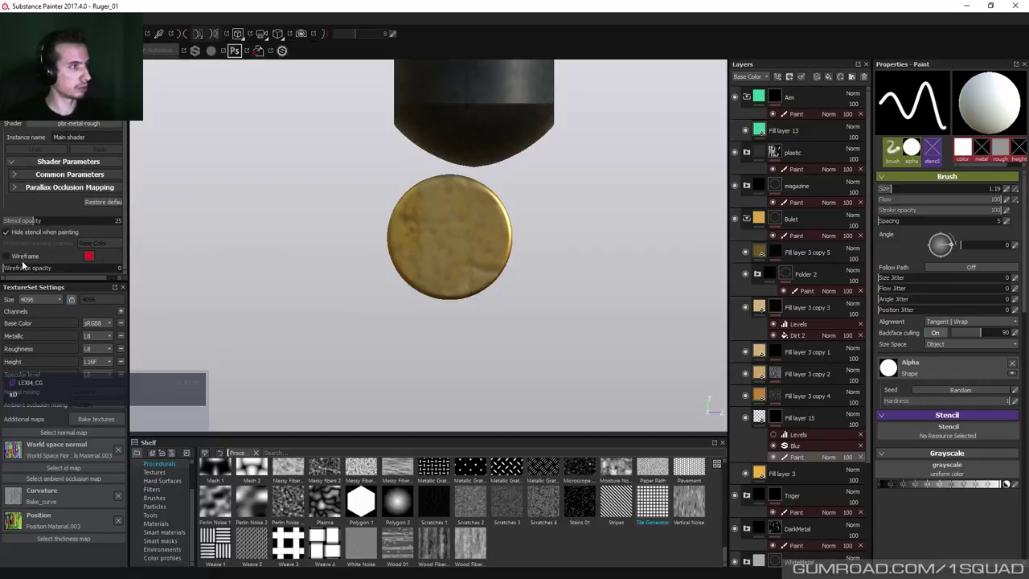
{"action": "left_click", "coordinate": [10, 257]}
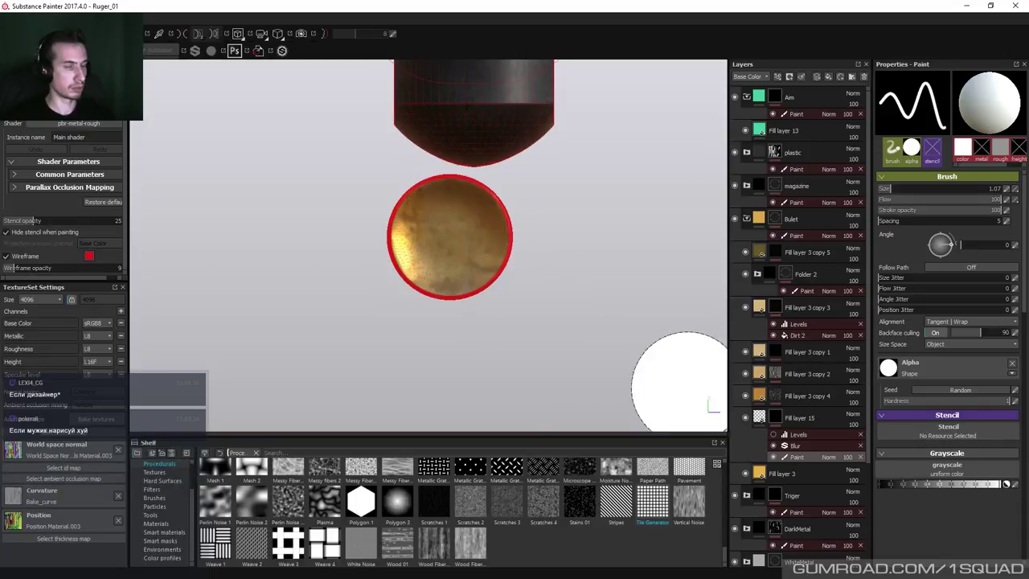
{"action": "left_click", "coordinate": [773, 434]}
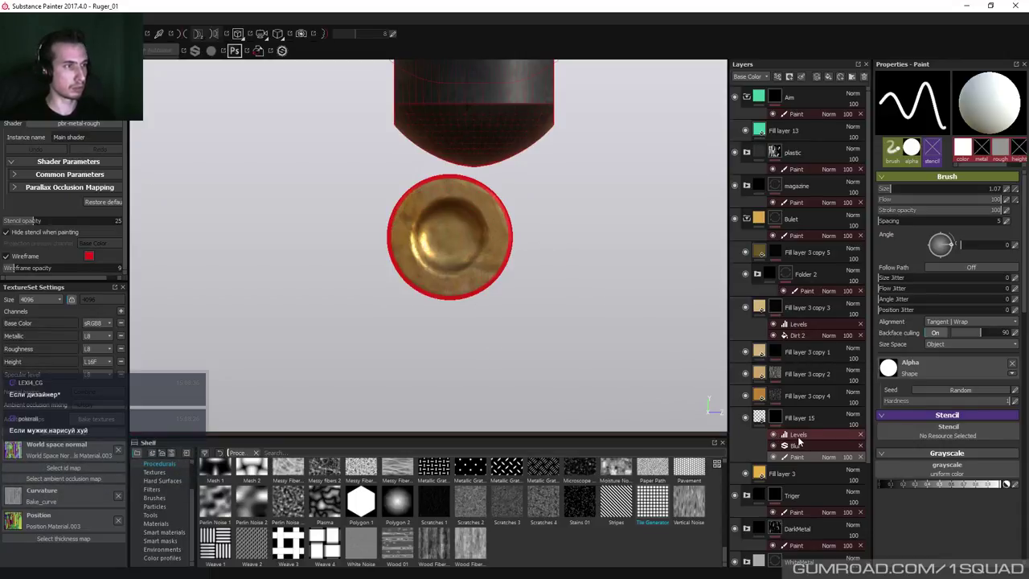
{"action": "left_click", "coordinate": [798, 437]}
{"action": "left_click", "coordinate": [32, 257]}
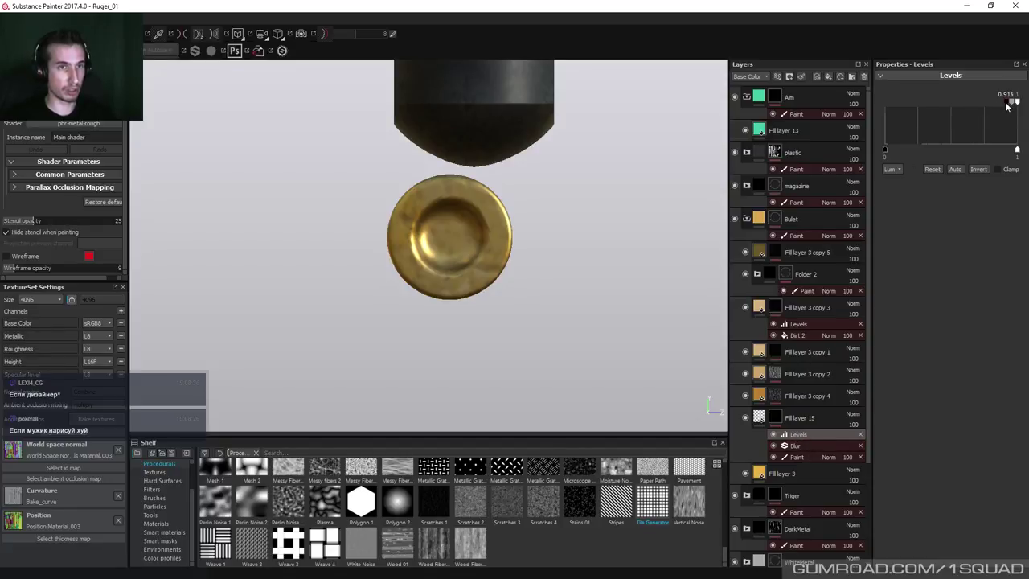
{"action": "left_click_drag", "start_coordinate": [1006, 106], "coordinate": [1014, 106]}
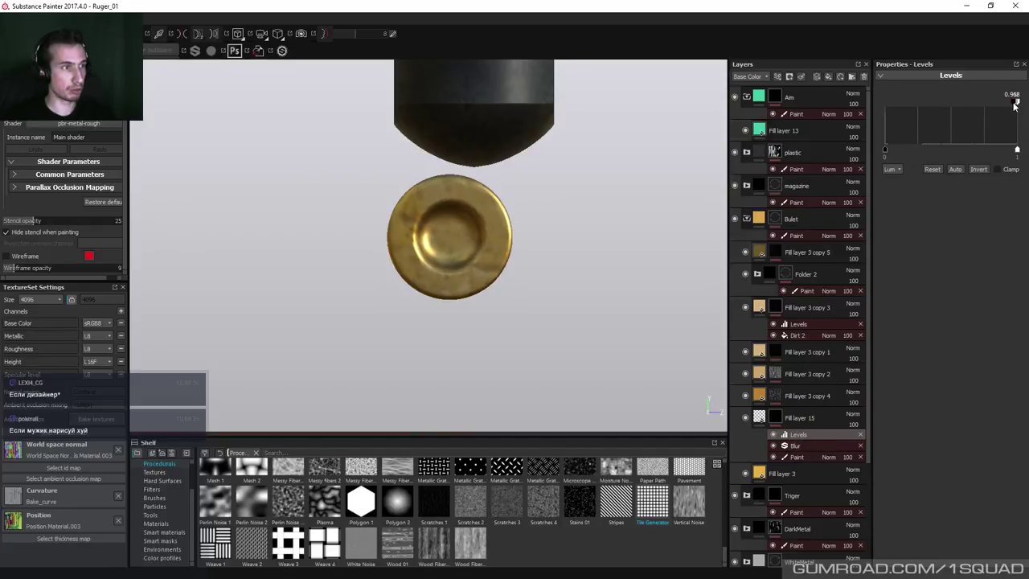
Raise the mask's Blur intensity to 0.5 for a smoother recessed primer.
{"action": "left_click", "coordinate": [795, 446]}
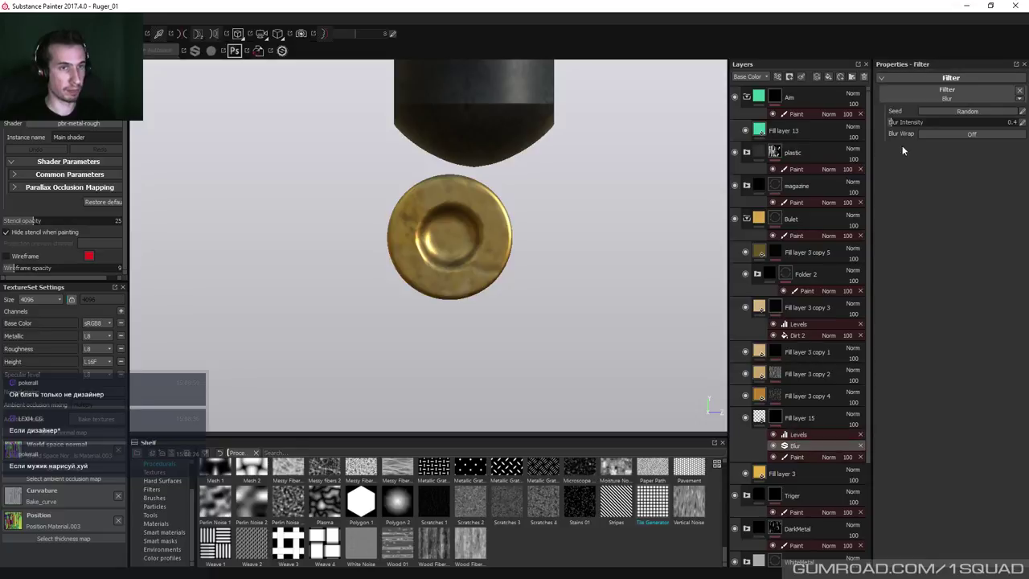
{"action": "double_click", "coordinate": [1014, 123]}
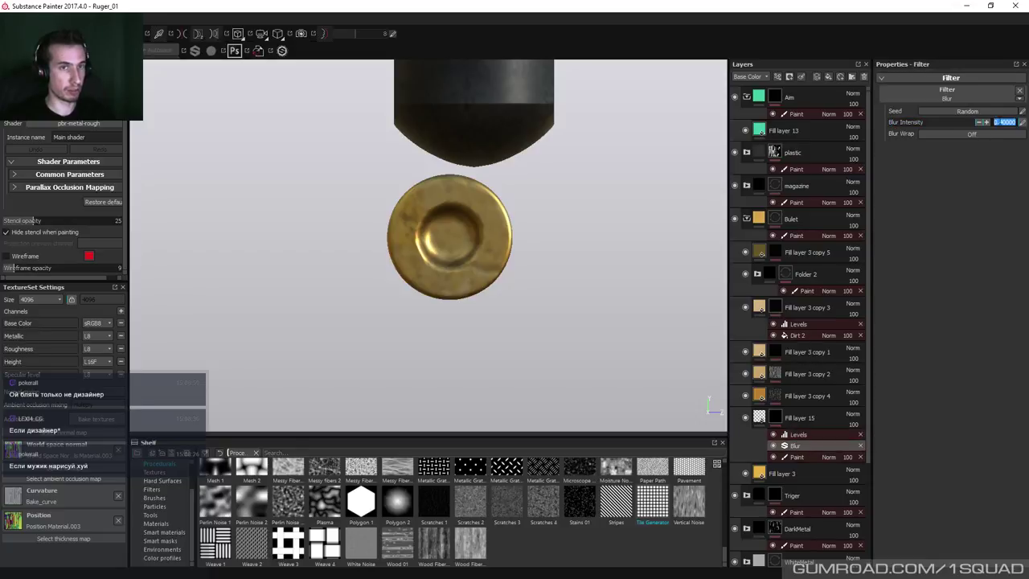
{"action": "type", "text": "0.8"}
{"action": "type", "text": "5"}
{"action": "key", "text": "Return"}
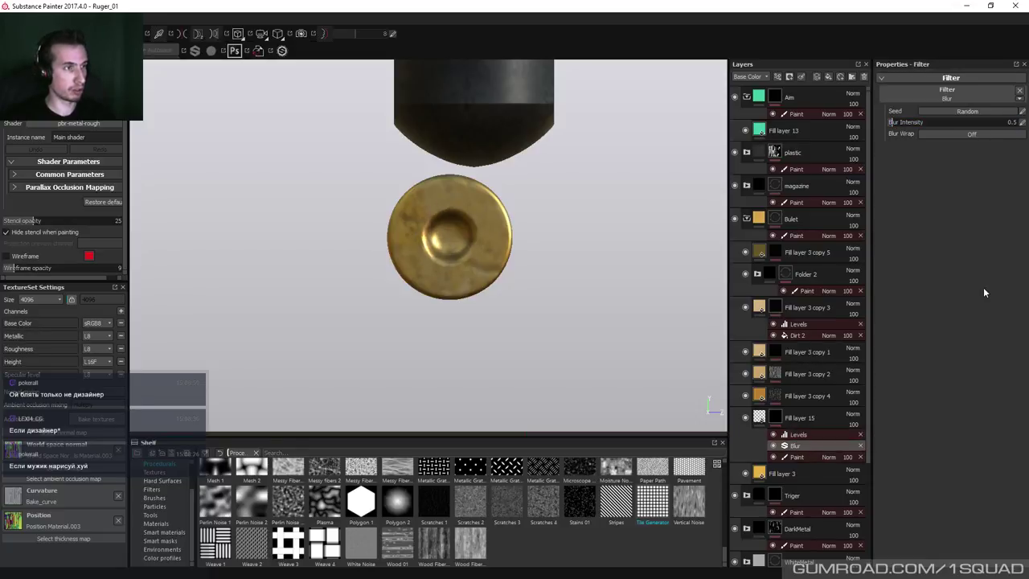
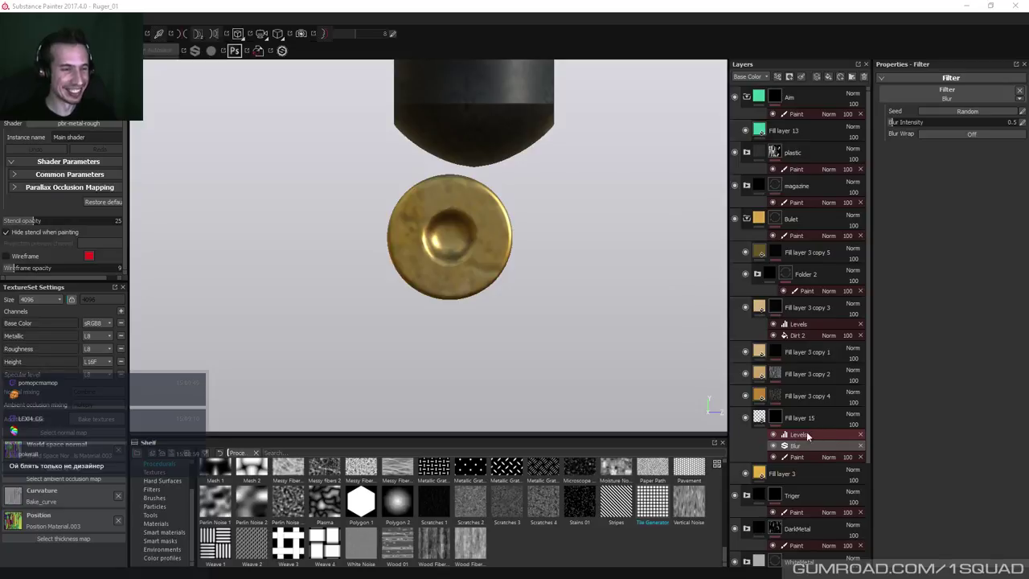
Add a second Levels to Fill layer 15's mask to enlarge and harden its central white spot.
{"action": "left_click", "coordinate": [774, 417], "text": "alt"}
{"action": "left_click", "coordinate": [798, 434]}
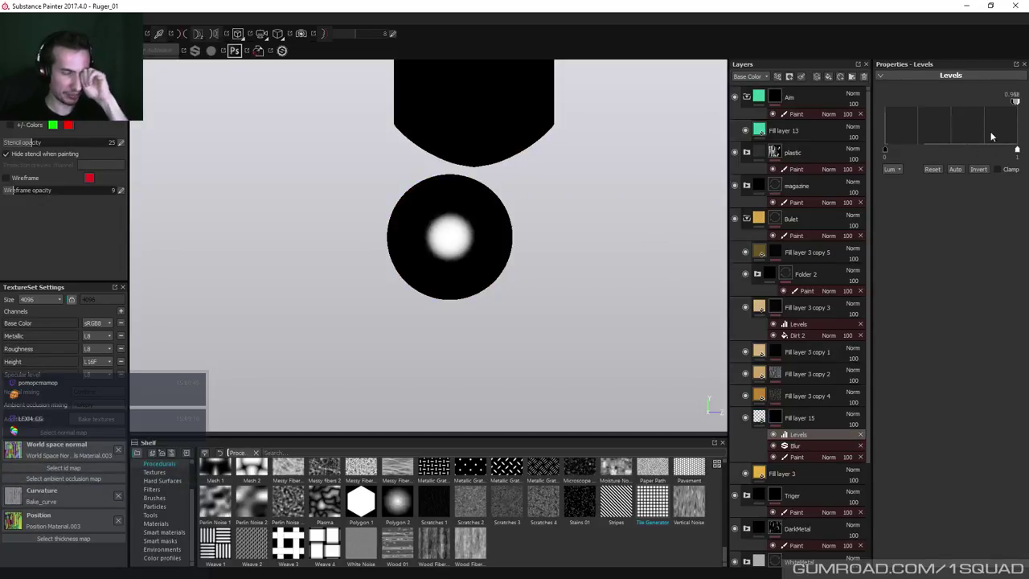
{"action": "right_click", "coordinate": [795, 423]}
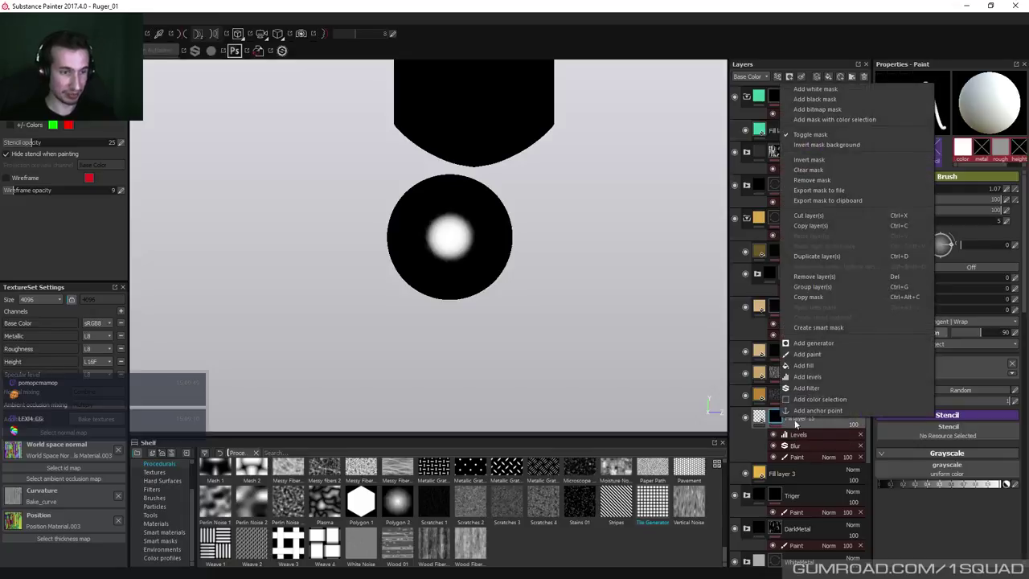
{"action": "left_click", "coordinate": [826, 375]}
{"action": "left_click_drag", "start_coordinate": [901, 102], "coordinate": [934, 104]}
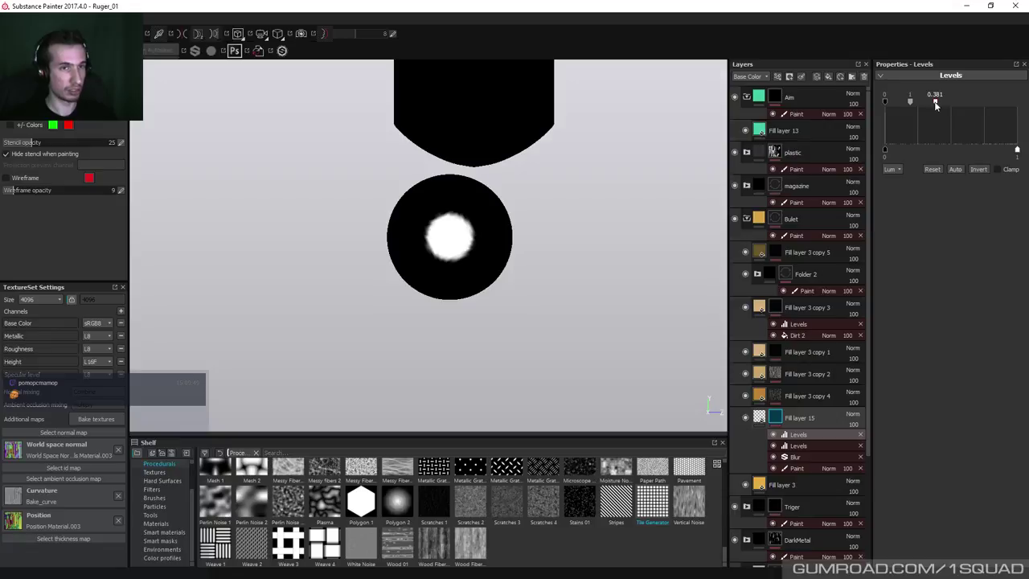
{"action": "left_click", "coordinate": [776, 419]}
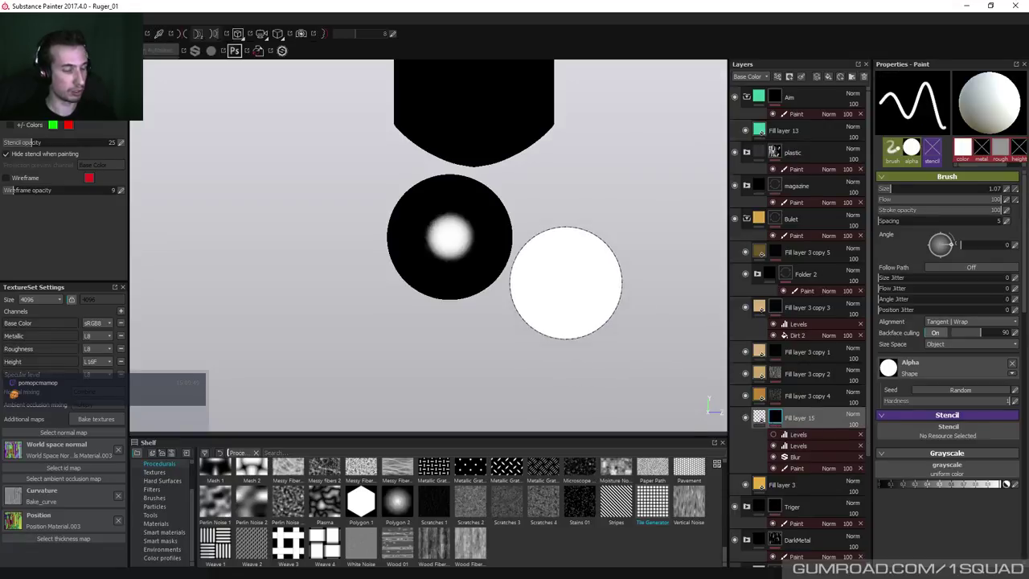
{"action": "key", "text": "m"}
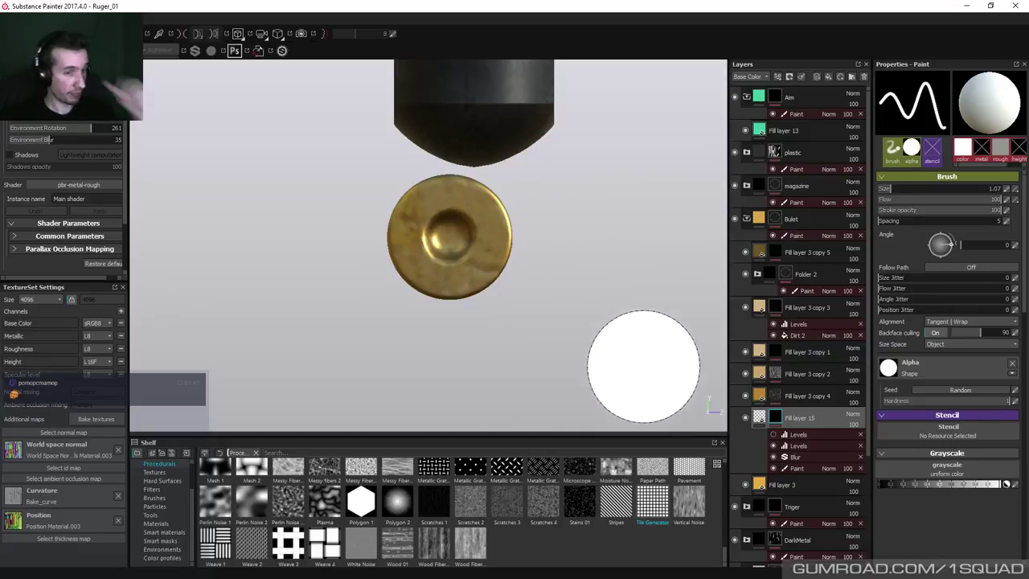
Add a mask anchor point below both Levels and lower the second Levels white point to 0.951.
{"action": "right_click", "coordinate": [777, 419]}
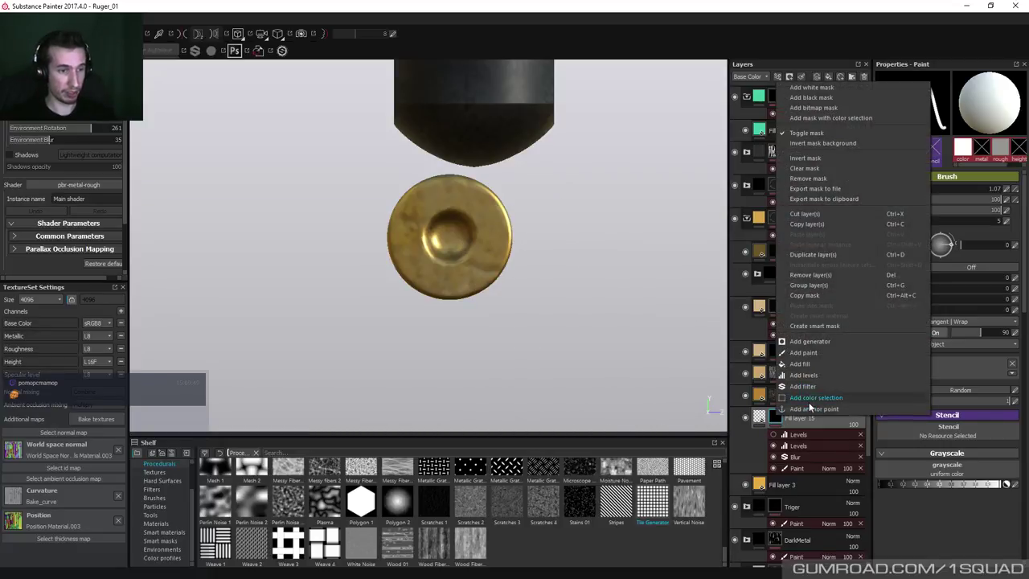
{"action": "left_click", "coordinate": [812, 408]}
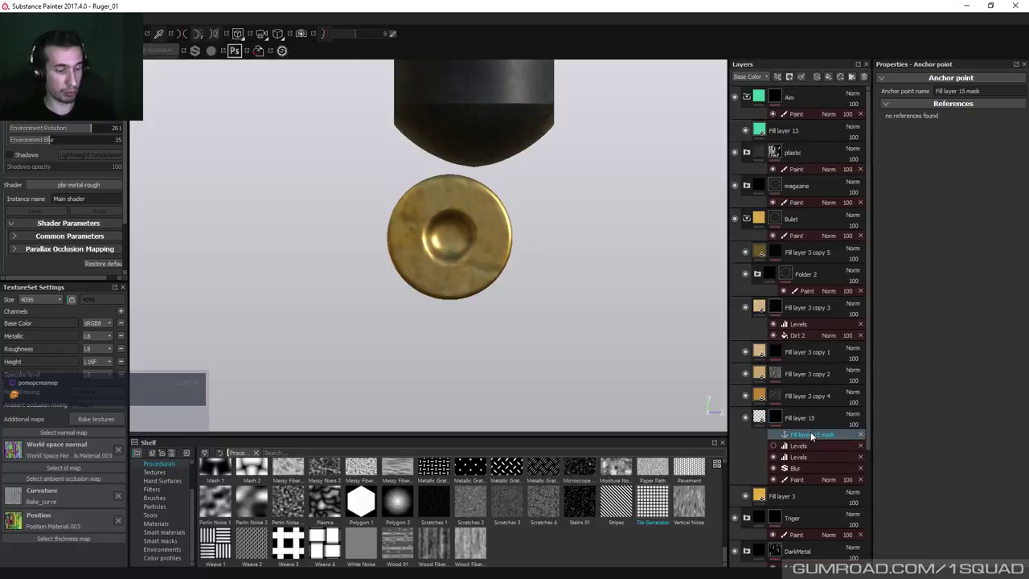
{"action": "left_click_drag", "start_coordinate": [812, 435], "coordinate": [813, 458]}
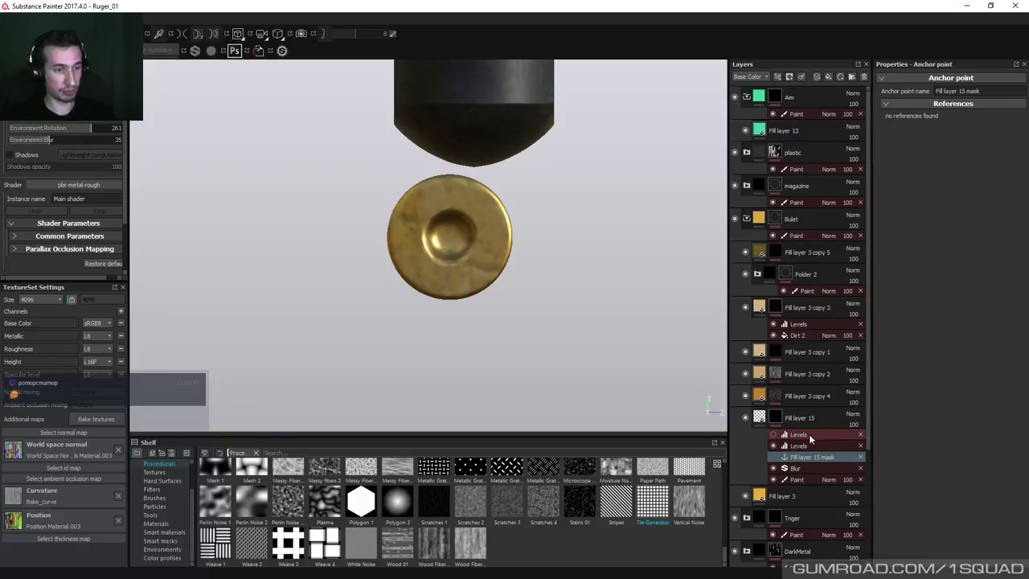
{"action": "left_click", "coordinate": [774, 419]}
{"action": "right_click", "coordinate": [775, 422]}
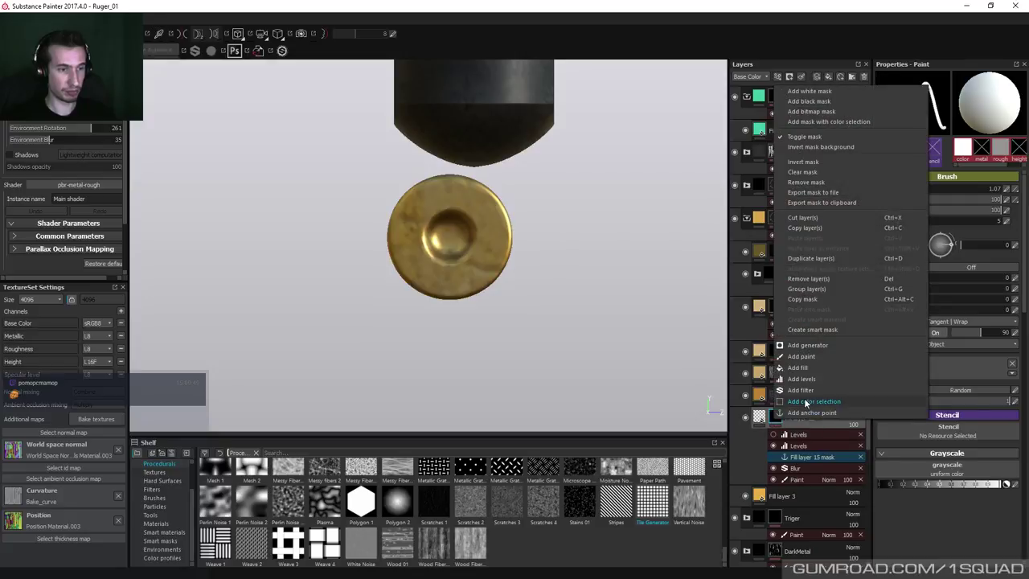
{"action": "left_click", "coordinate": [801, 447]}
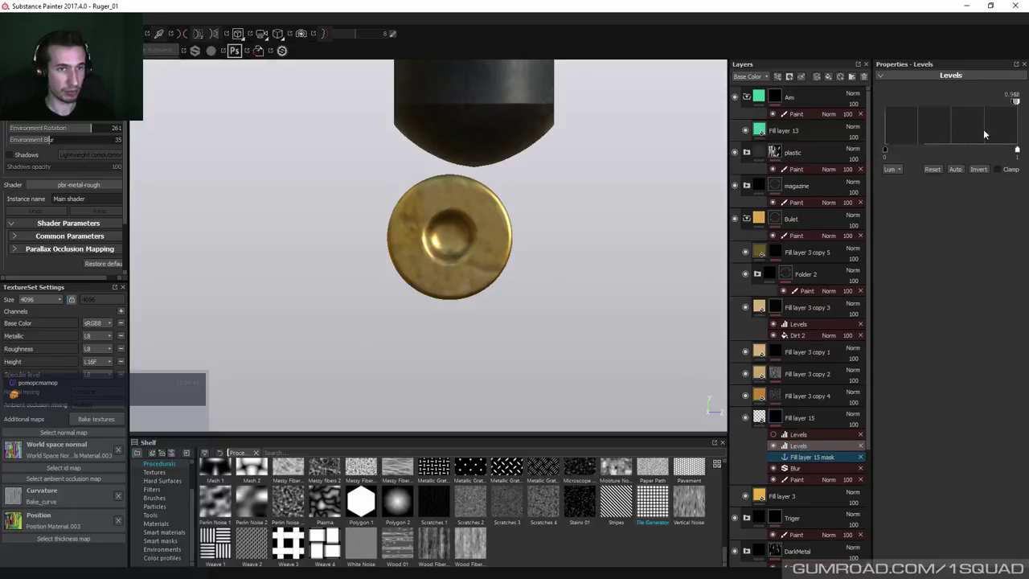
{"action": "left_click_drag", "start_coordinate": [1013, 105], "coordinate": [1012, 105]}
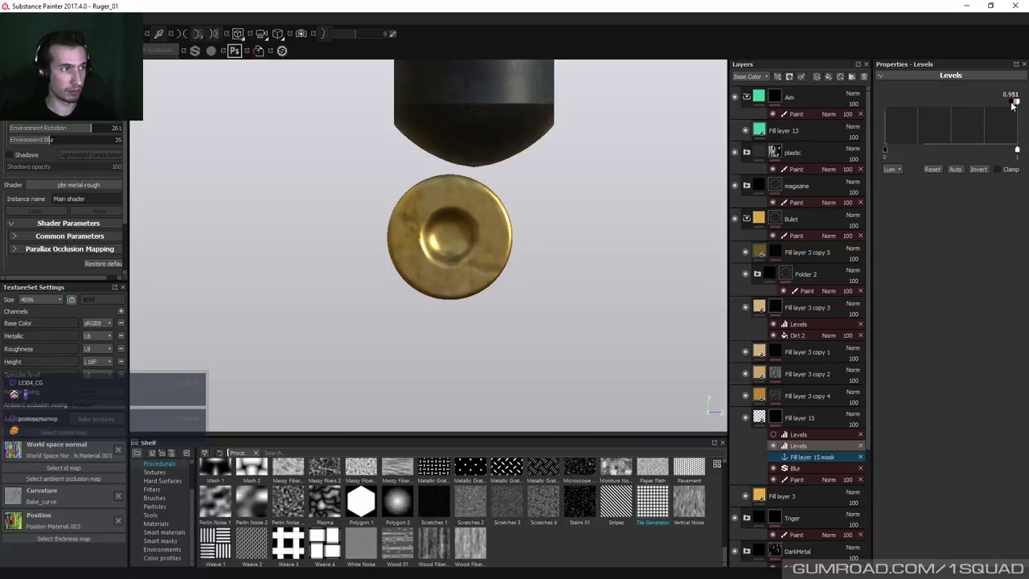
Add a mask Fill using the Fill layer 15 anchor as grayscale, alpha behavior Default background color.
{"action": "right_click", "coordinate": [814, 415]}
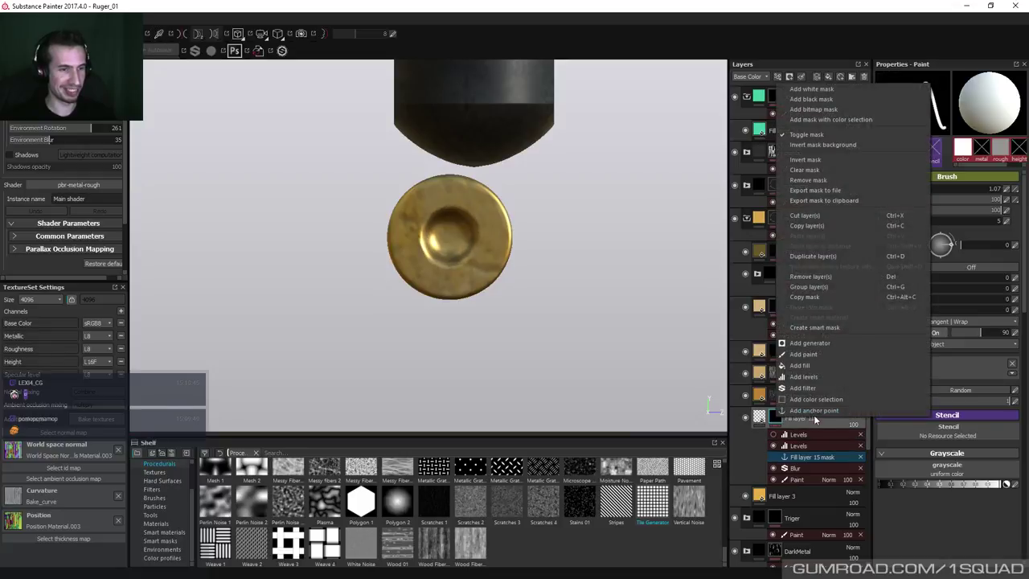
{"action": "left_click", "coordinate": [818, 364]}
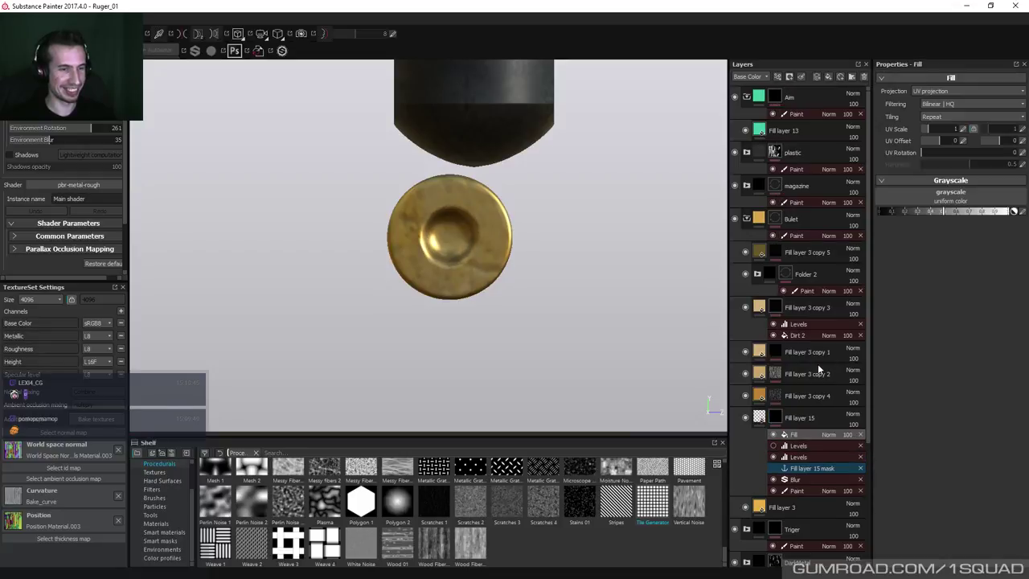
{"action": "left_click", "coordinate": [932, 211]}
{"action": "left_click", "coordinate": [931, 200]}
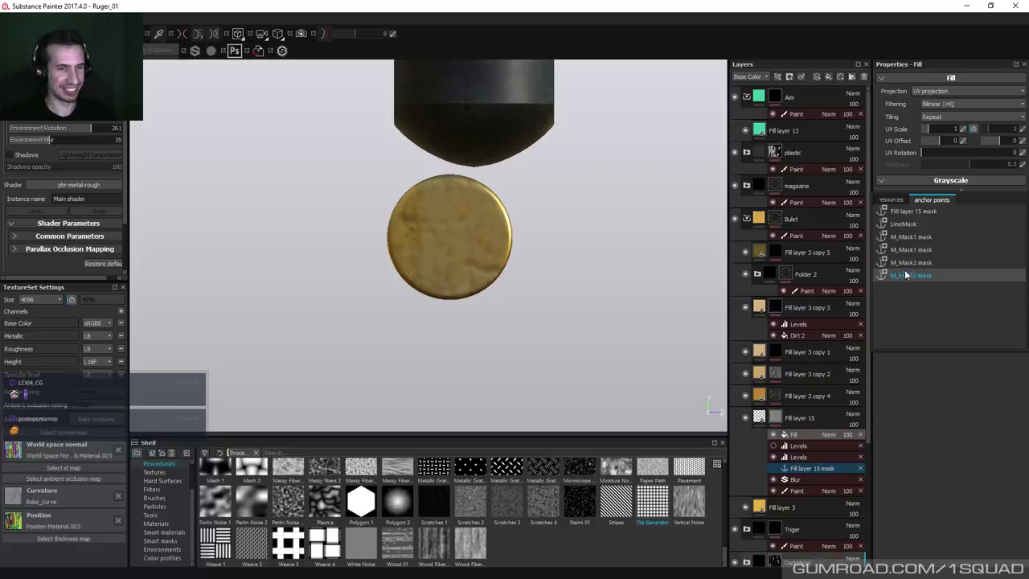
{"action": "left_click", "coordinate": [915, 211]}
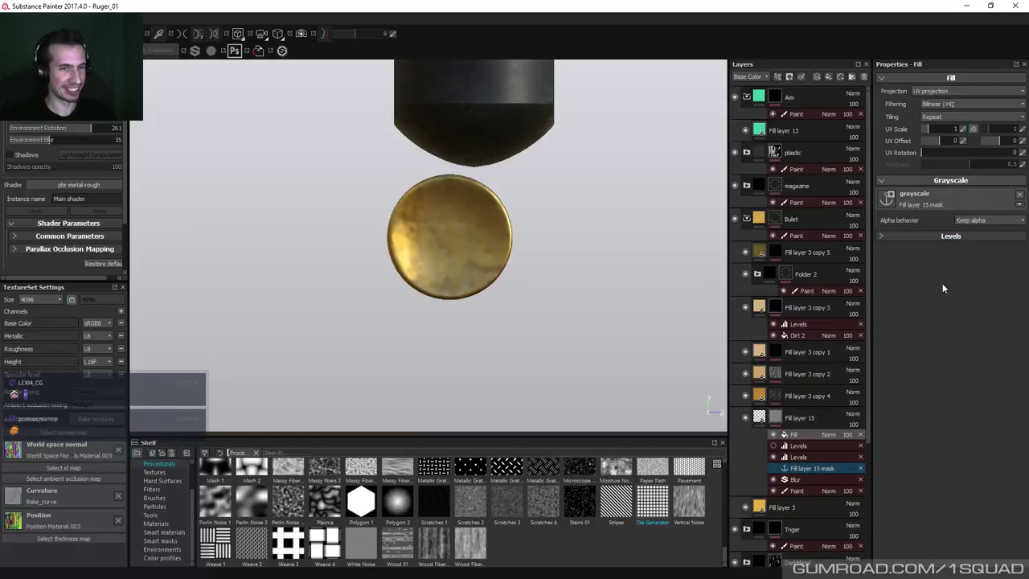
{"action": "left_click", "coordinate": [942, 236]}
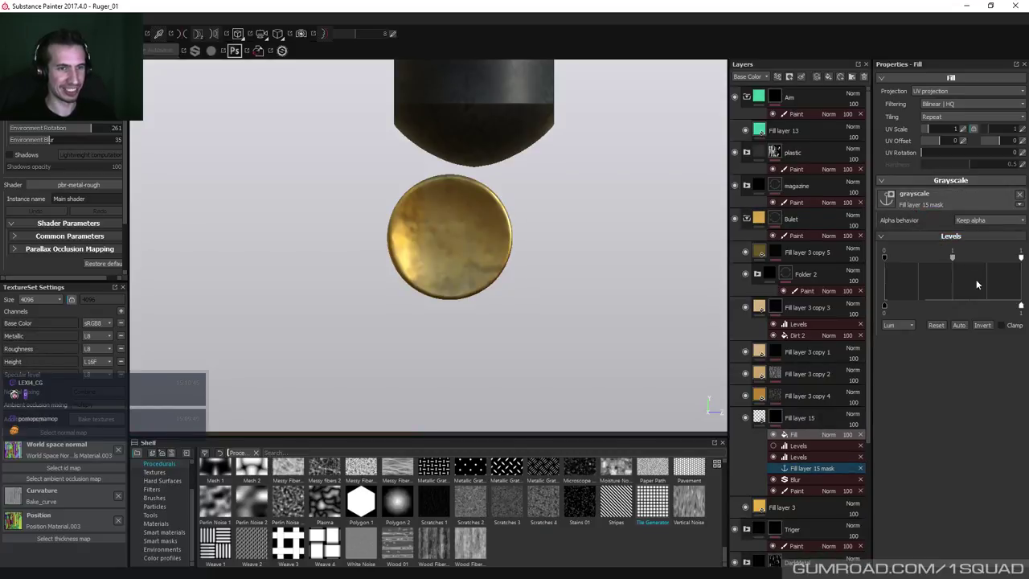
{"action": "left_click", "coordinate": [982, 325]}
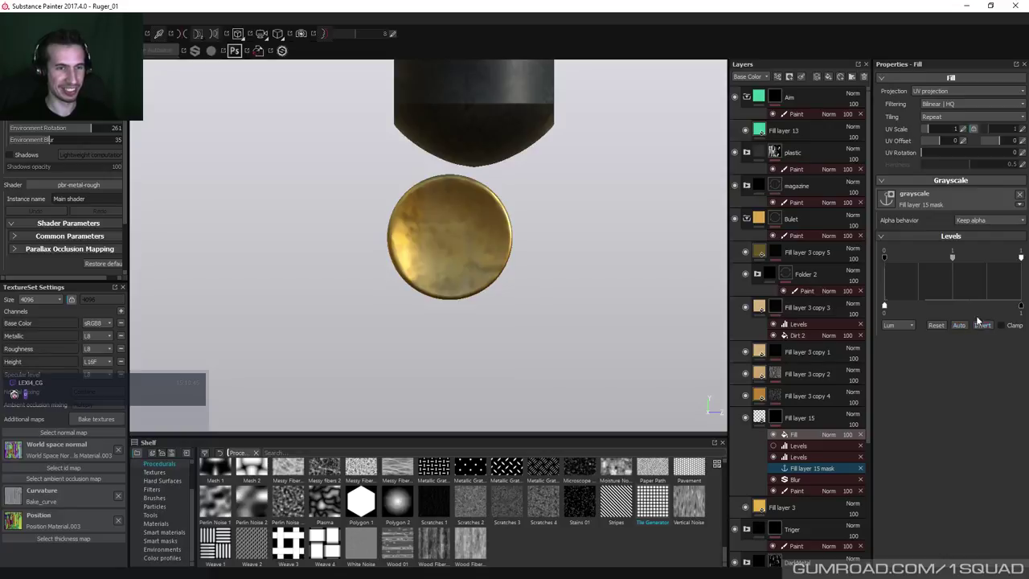
{"action": "left_click", "coordinate": [987, 219]}
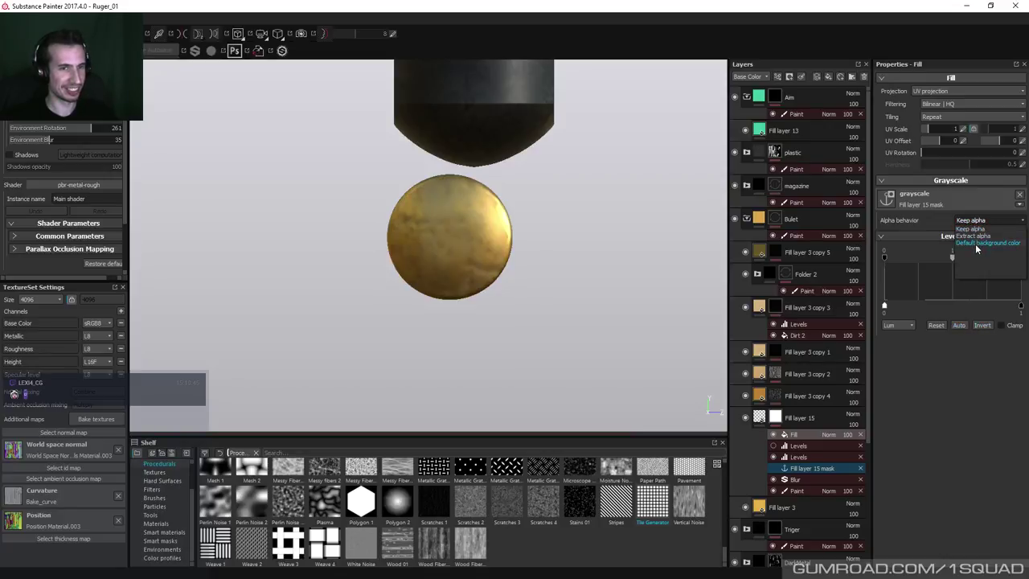
{"action": "left_click", "coordinate": [975, 243]}
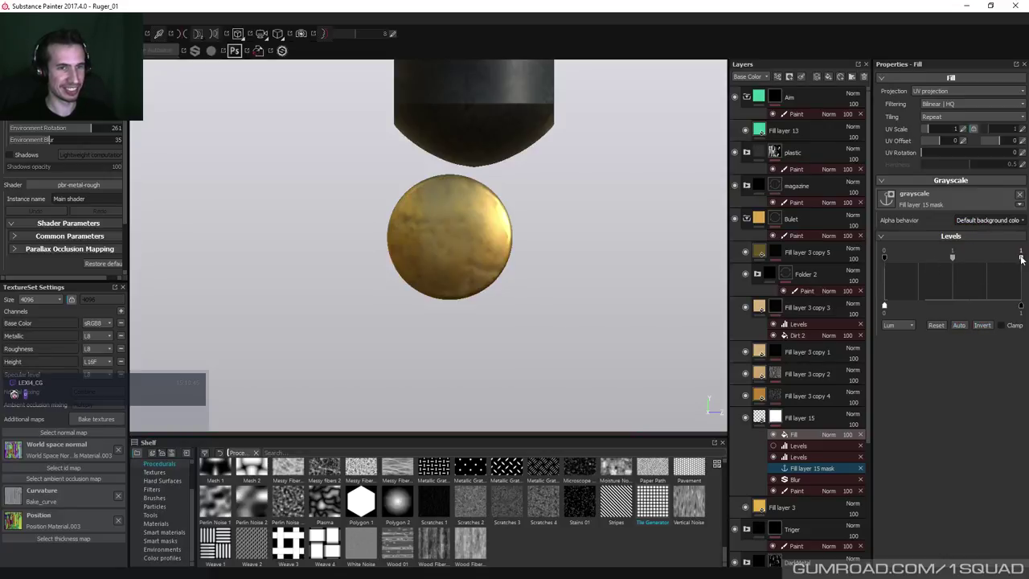
{"action": "left_click", "coordinate": [980, 325]}
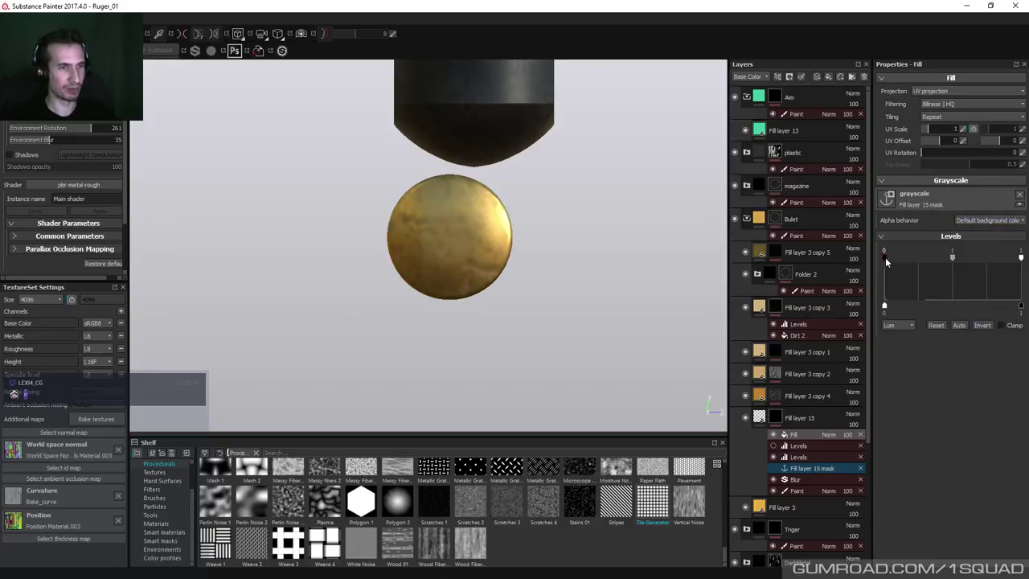
Blend the fill with Multiply and set its Levels to about 0.4, 0.678 and 0.992.
{"action": "left_click_drag", "start_coordinate": [884, 257], "coordinate": [939, 262]}
{"action": "left_click", "coordinate": [829, 435]}
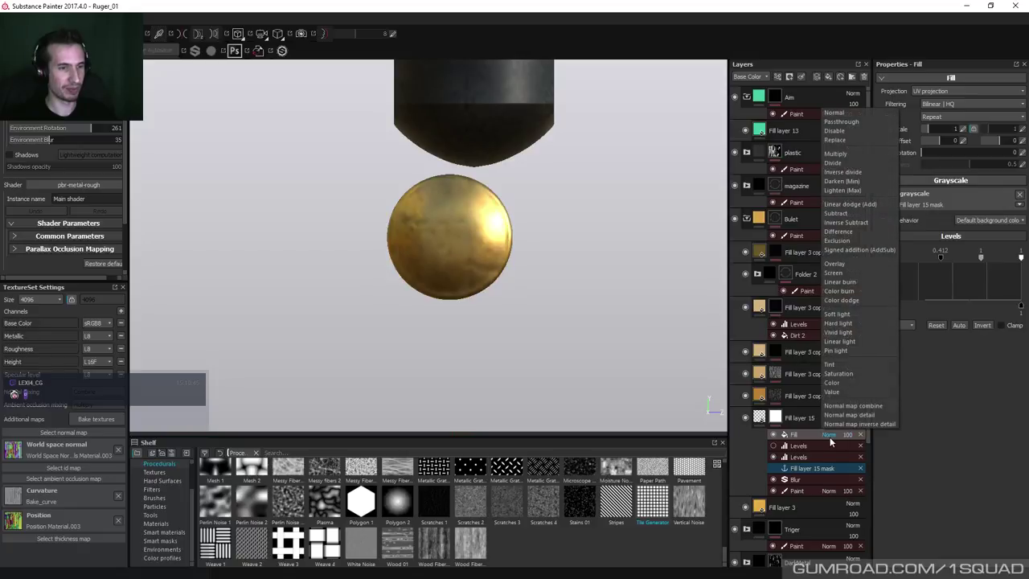
{"action": "left_click", "coordinate": [848, 224]}
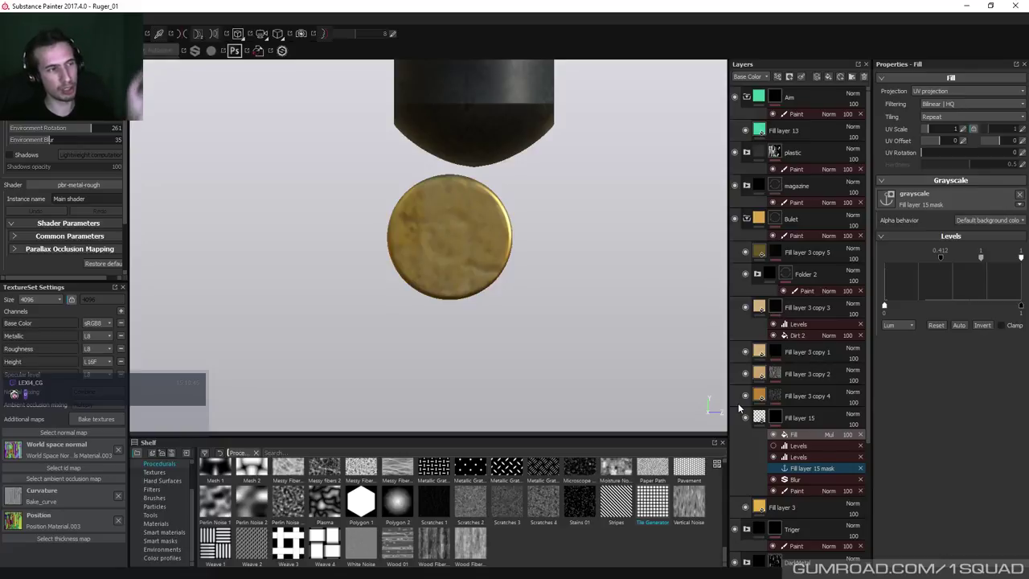
{"action": "left_click_drag", "start_coordinate": [939, 262], "coordinate": [1019, 257]}
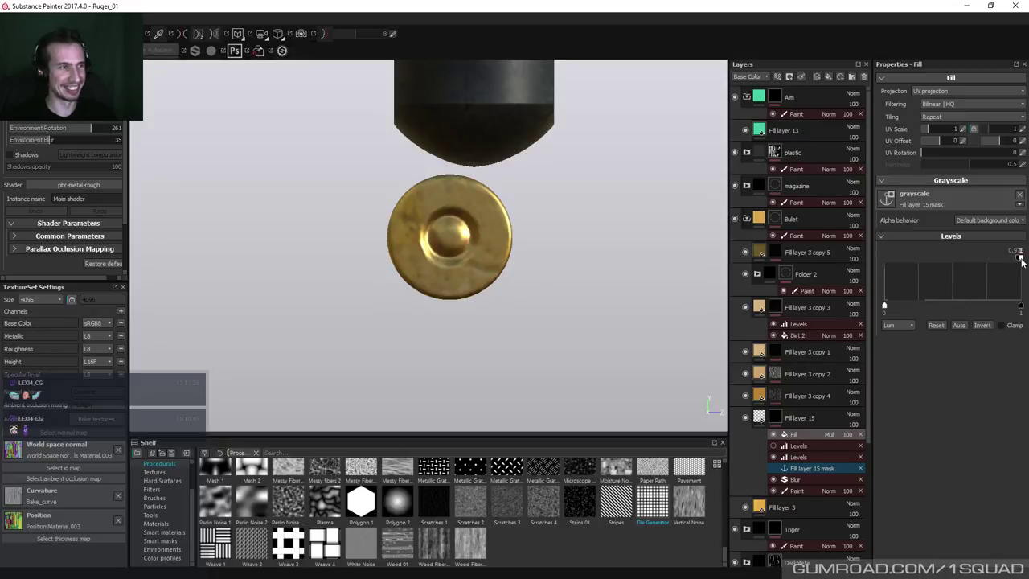
{"action": "left_click_drag", "start_coordinate": [1022, 261], "coordinate": [1021, 262]}
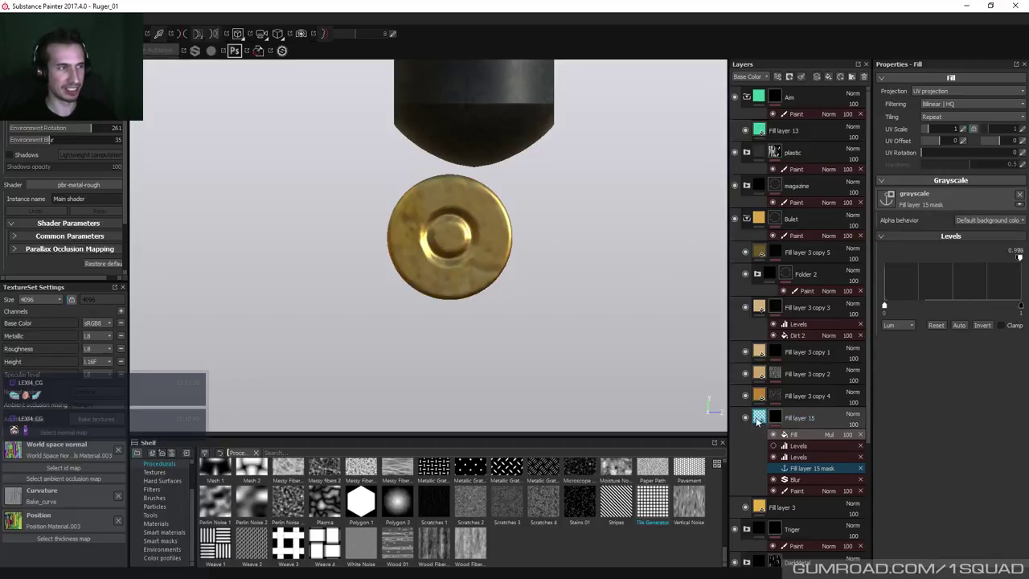
{"action": "left_click", "coordinate": [759, 417]}
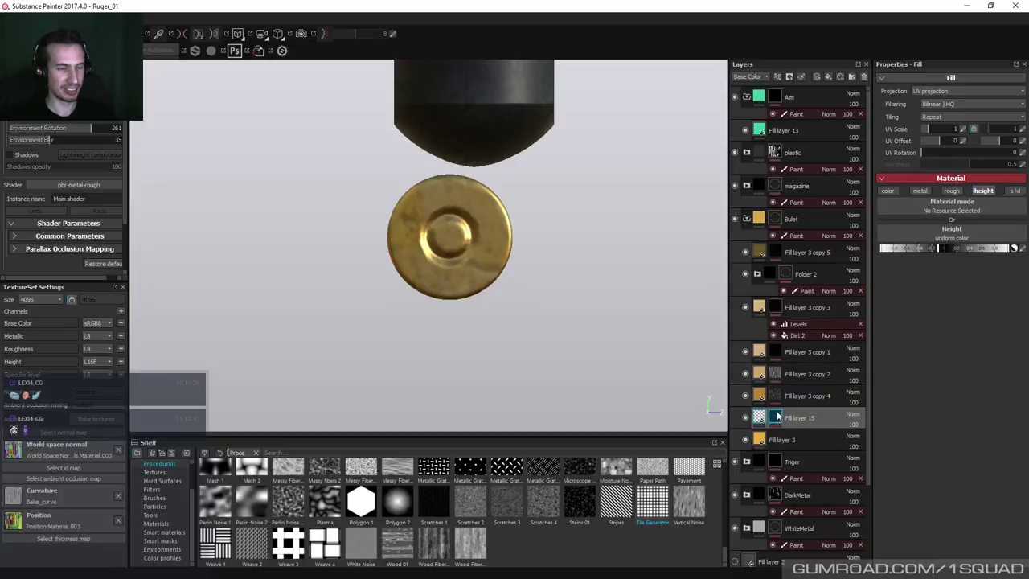
Set Fill layer 15's height value to -0.05.
{"action": "left_click", "coordinate": [756, 418]}
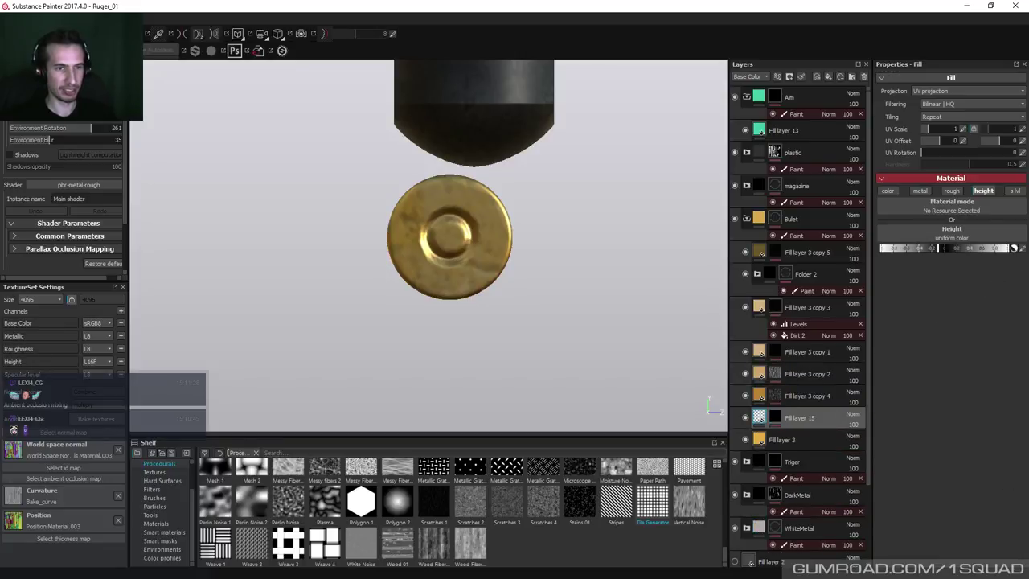
{"action": "left_click", "coordinate": [1022, 249]}
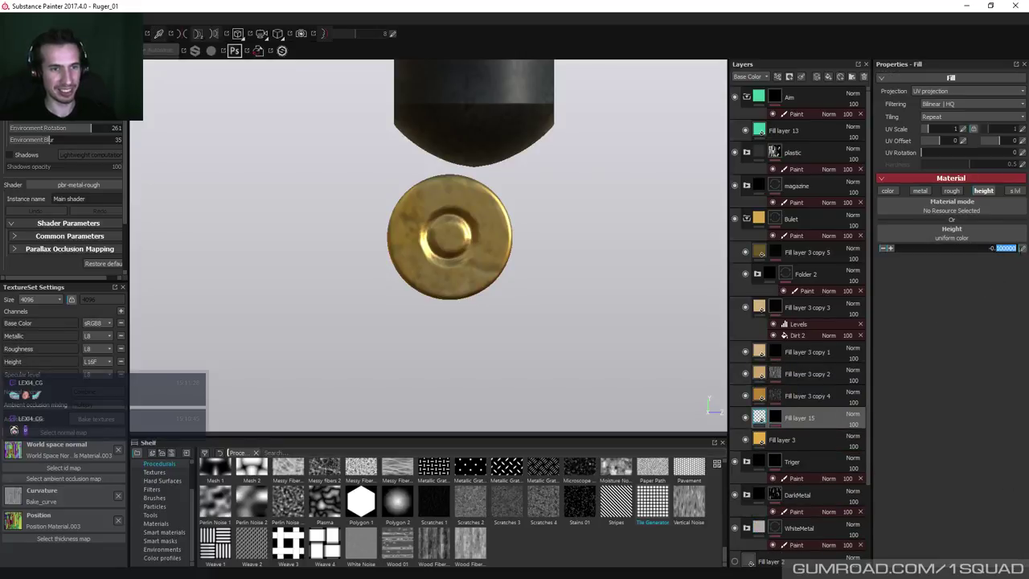
{"action": "type", "text": "0.05"}
{"action": "key", "text": "Return"}
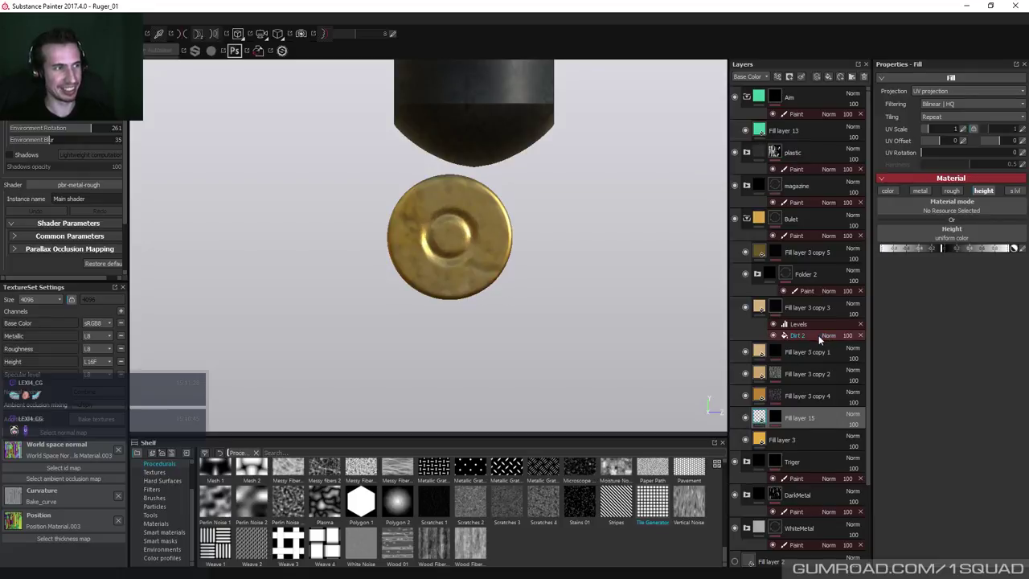
Slightly lower the mask fill's input maximum and add a Levels with input range 0.085–0.749.
{"action": "left_click", "coordinate": [775, 416]}
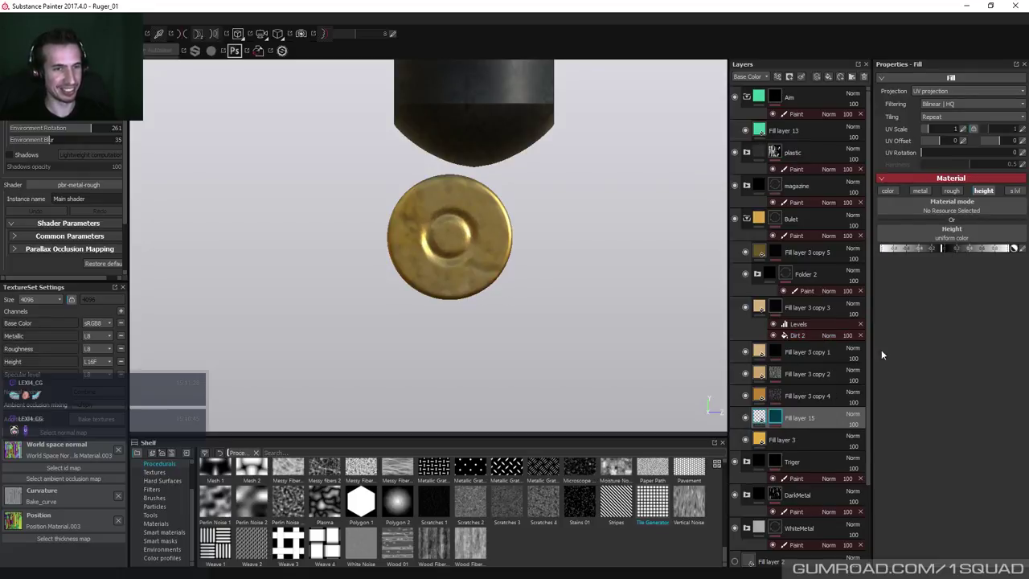
{"action": "left_click", "coordinate": [794, 434]}
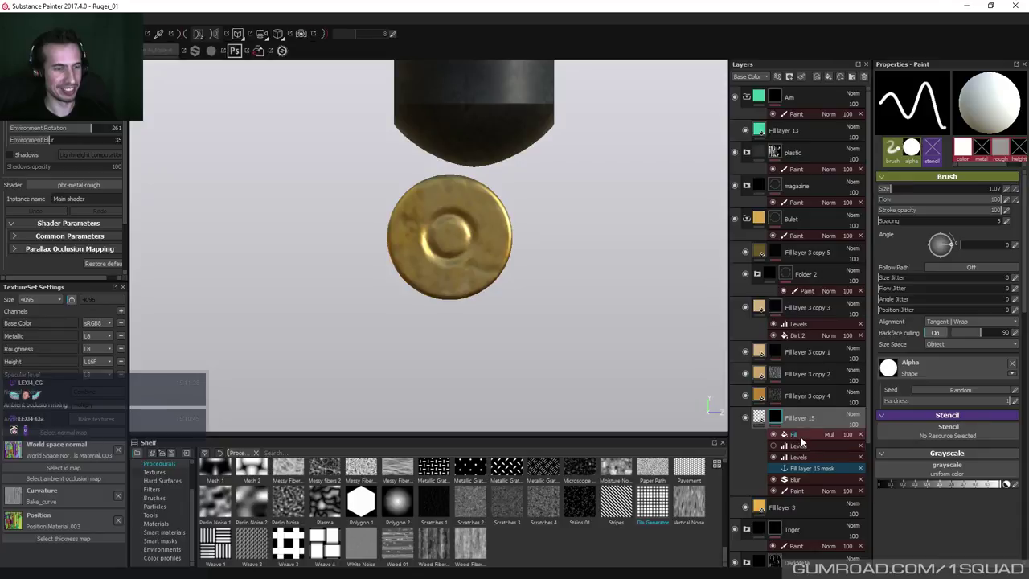
{"action": "left_click", "coordinate": [953, 236]}
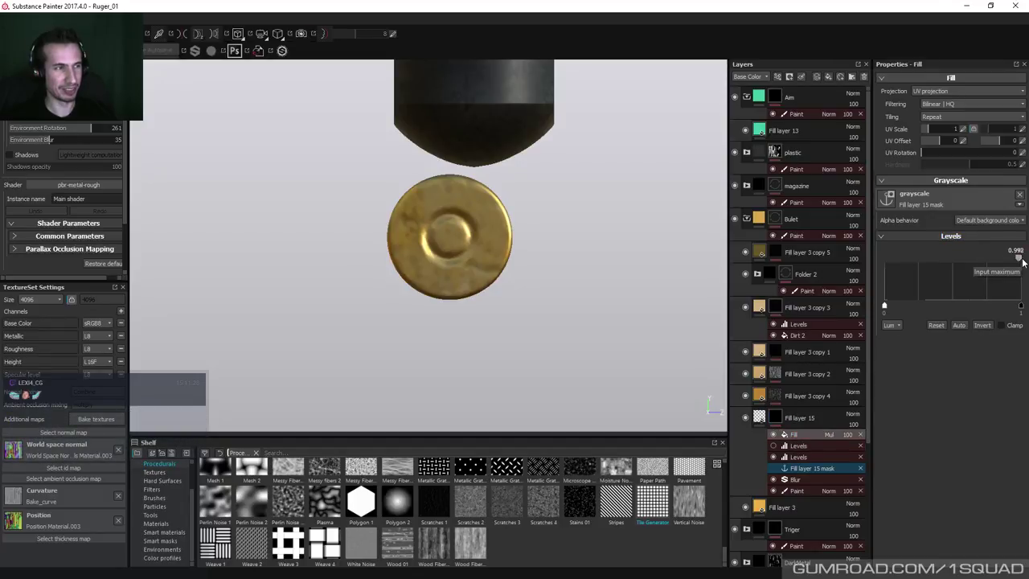
{"action": "left_click_drag", "start_coordinate": [1023, 262], "coordinate": [1019, 261]}
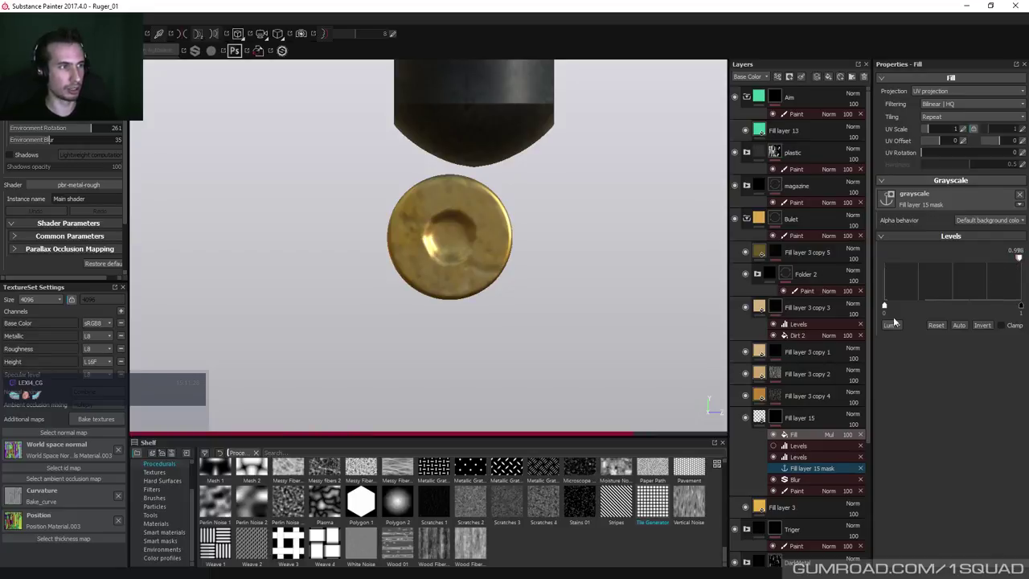
{"action": "right_click", "coordinate": [777, 417]}
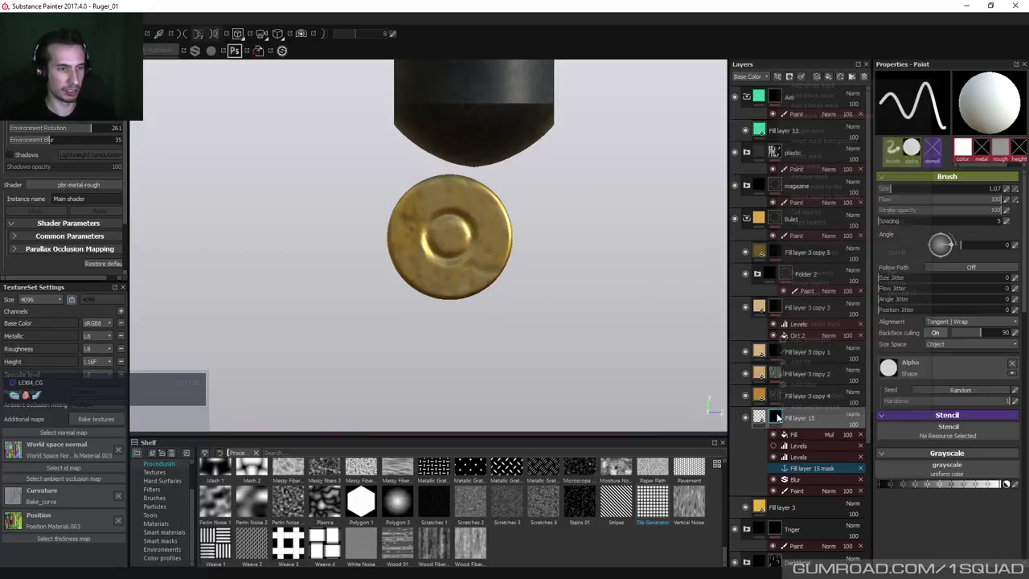
{"action": "left_click", "coordinate": [818, 371]}
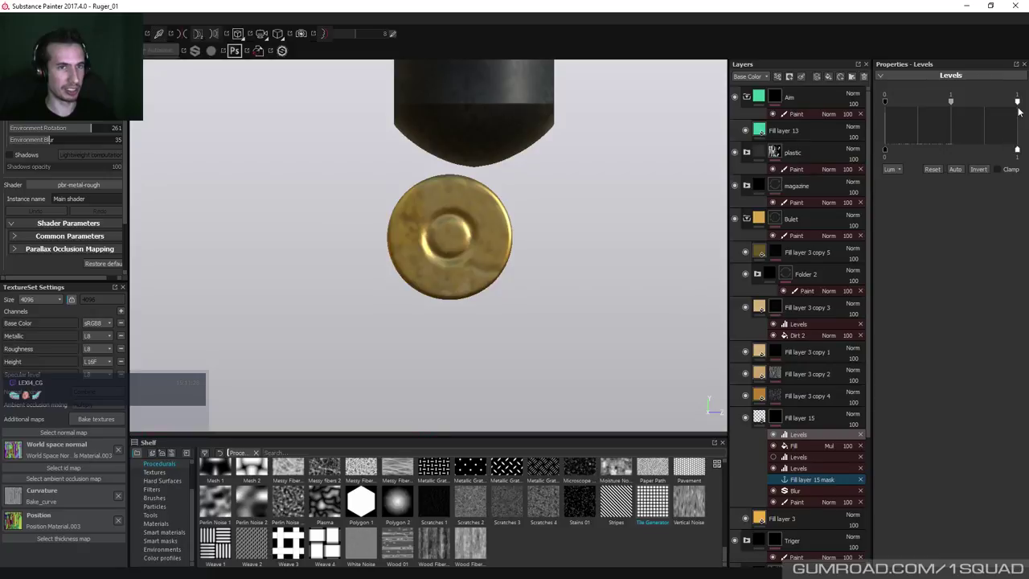
{"action": "left_click_drag", "start_coordinate": [1016, 102], "coordinate": [986, 103]}
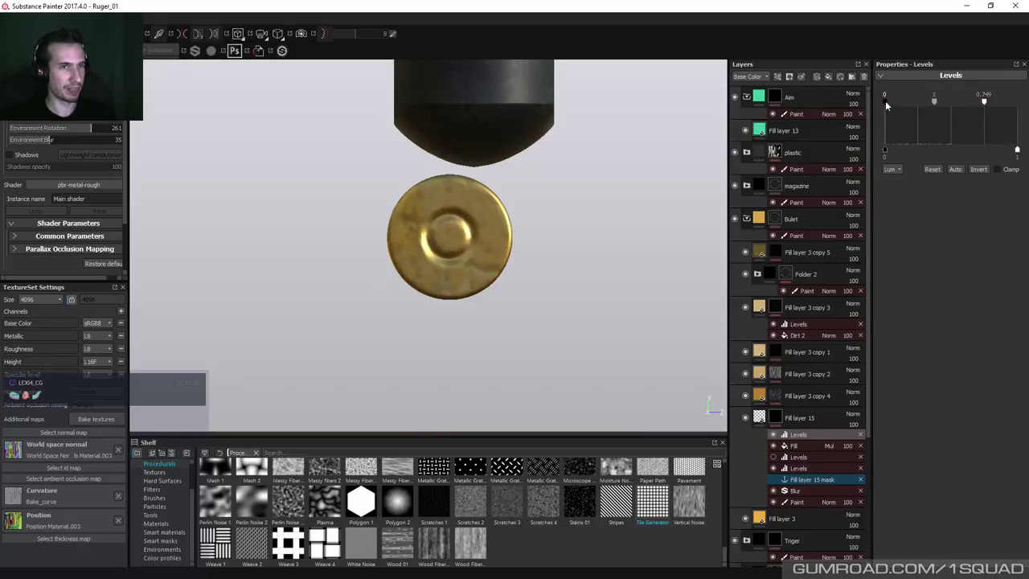
{"action": "left_click_drag", "start_coordinate": [885, 100], "coordinate": [897, 105]}
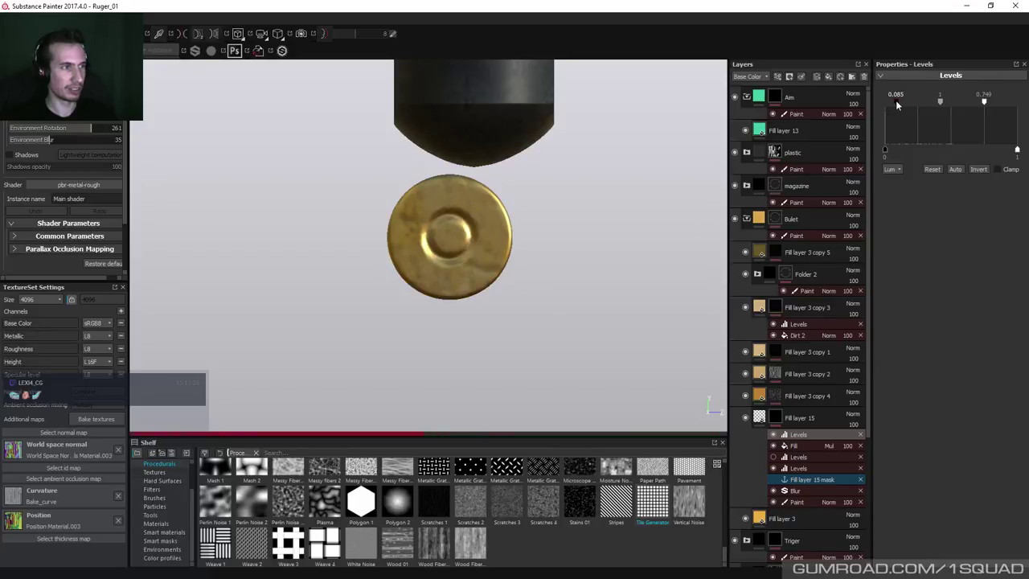
{"action": "scroll", "coordinate": [408, 176], "scroll_direction": "down", "scroll_amount": 8}
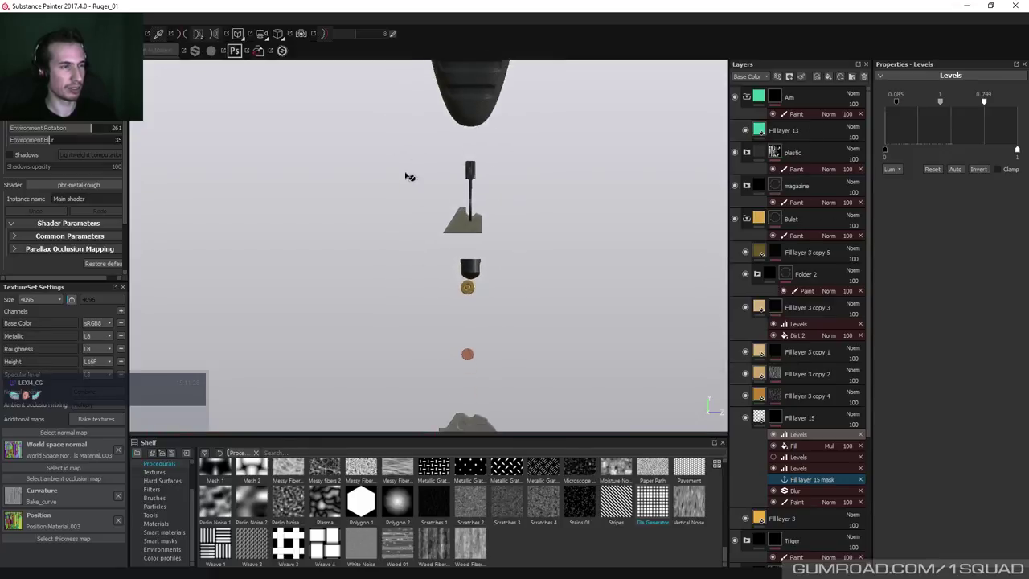
Paint a copper primer disc in the casing centre on Folder 2's paint layer with a smaller brush.
{"action": "left_click_drag", "start_coordinate": [408, 176], "coordinate": [454, 205], "text": "alt"}
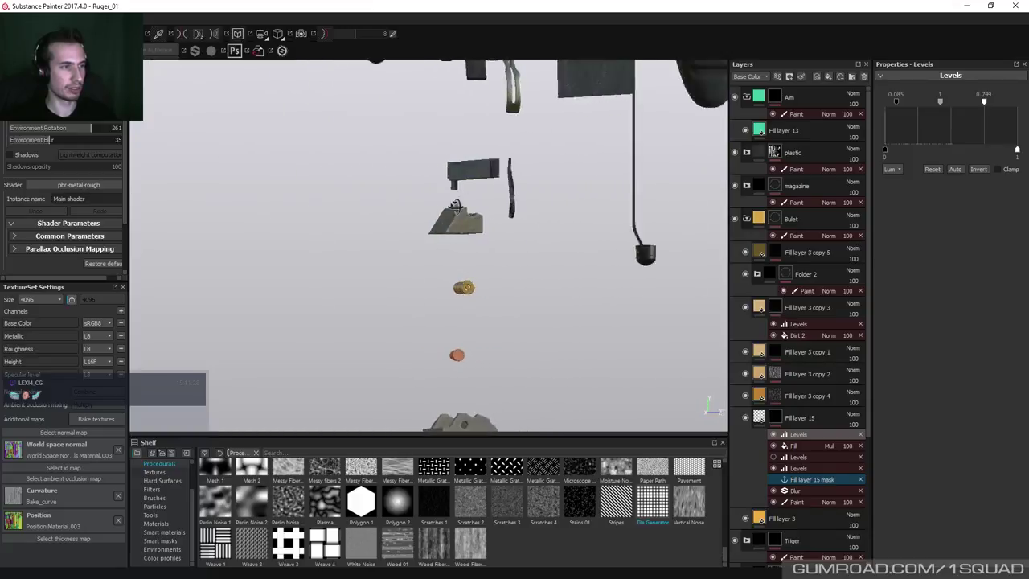
{"action": "key", "text": "f"}
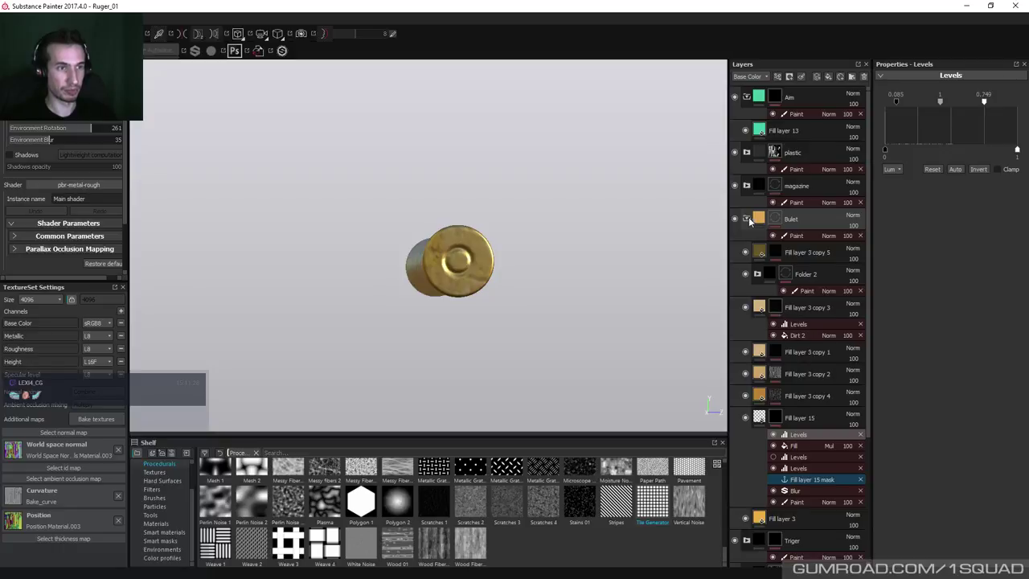
{"action": "left_click", "coordinate": [806, 291]}
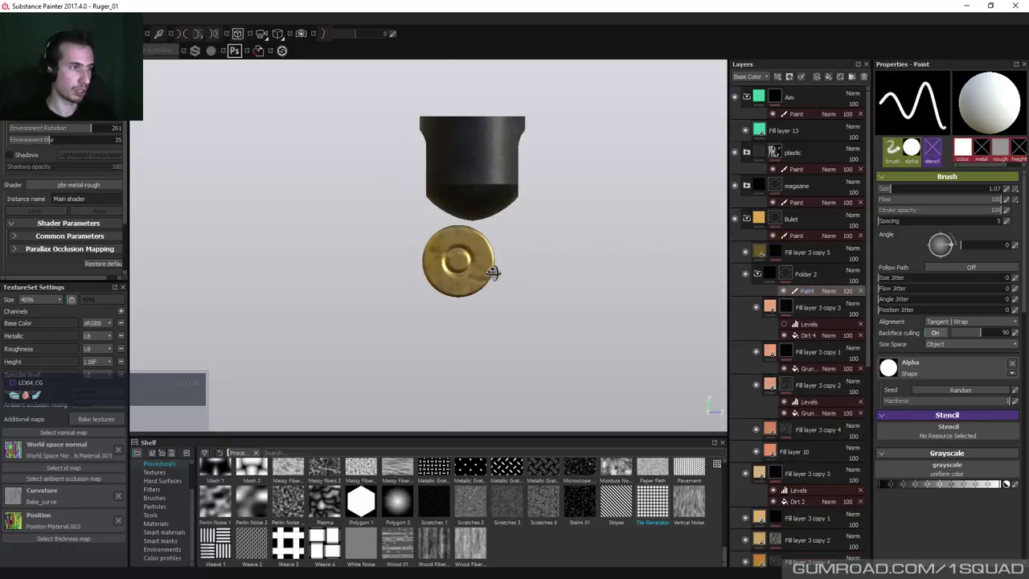
{"action": "scroll", "coordinate": [492, 272], "scroll_direction": "up", "scroll_amount": 5}
{"action": "right_click_drag", "start_coordinate": [491, 298], "coordinate": [464, 291], "text": "ctrl"}
{"action": "left_click", "coordinate": [465, 291]}
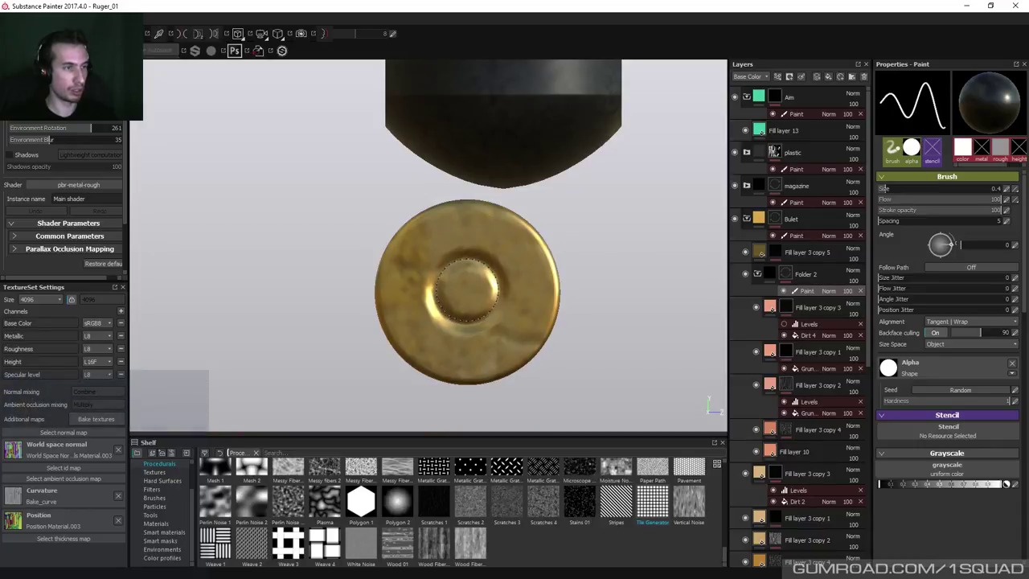
{"action": "left_click", "coordinate": [466, 291]}
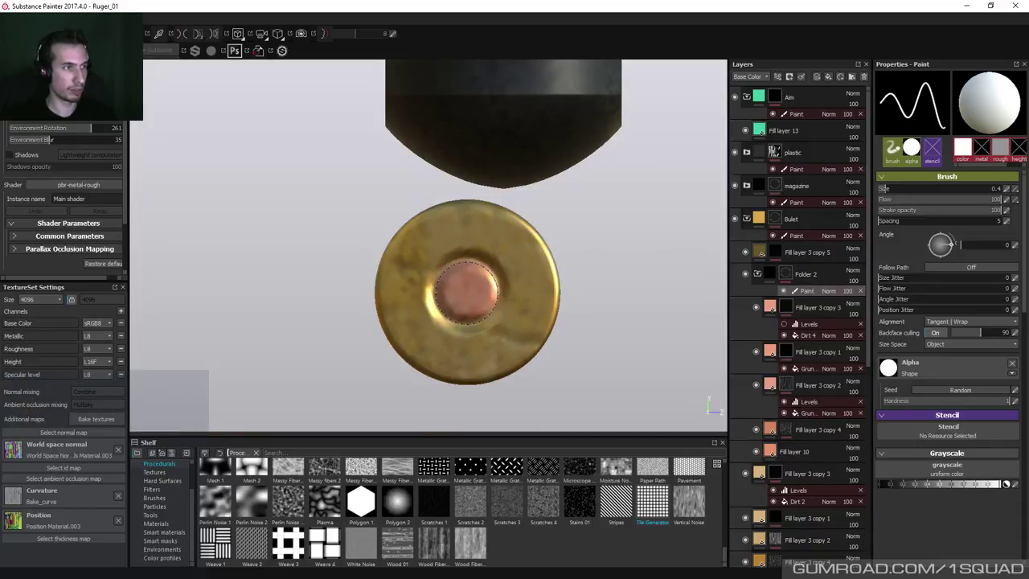
{"action": "scroll", "coordinate": [526, 329], "scroll_direction": "down", "scroll_amount": 5}
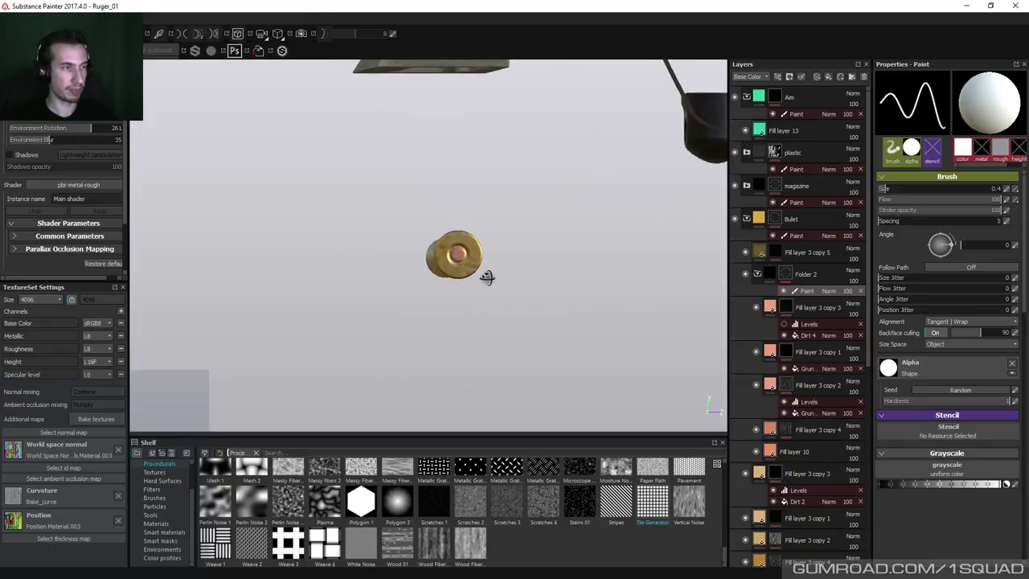
{"action": "left_click_drag", "start_coordinate": [487, 278], "coordinate": [515, 283], "text": "alt"}
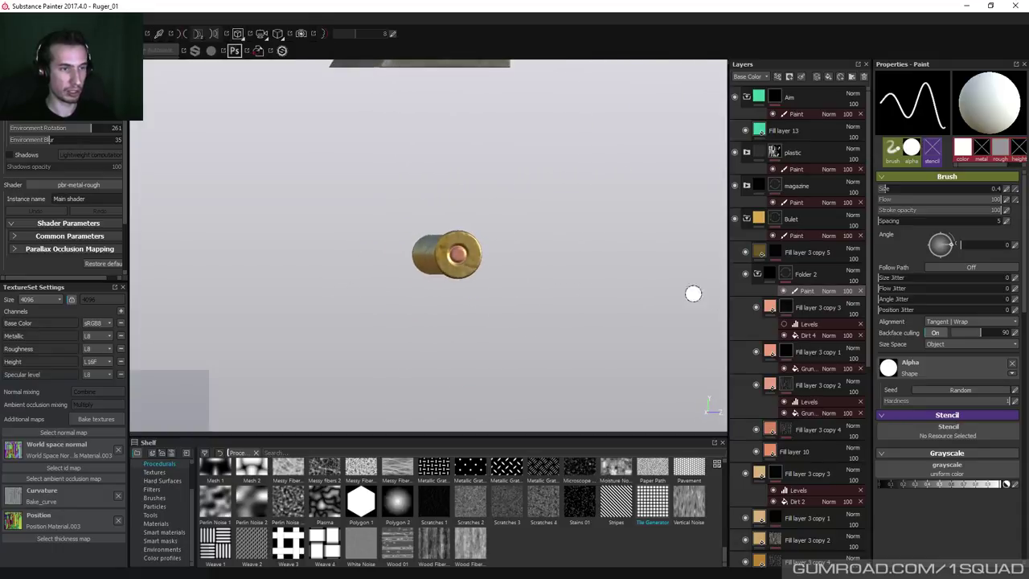
Raise the mask Levels input minimum to 0.117 and inspect the casing from the side.
{"action": "left_click", "coordinate": [756, 274]}
{"action": "scroll", "coordinate": [760, 289], "scroll_direction": "down", "scroll_amount": 4}
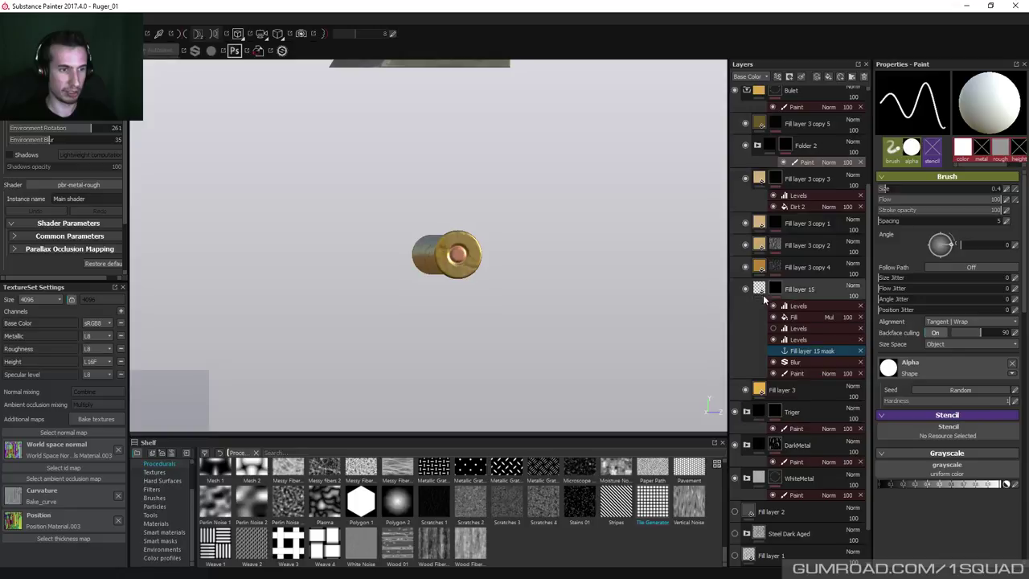
{"action": "left_click", "coordinate": [796, 307]}
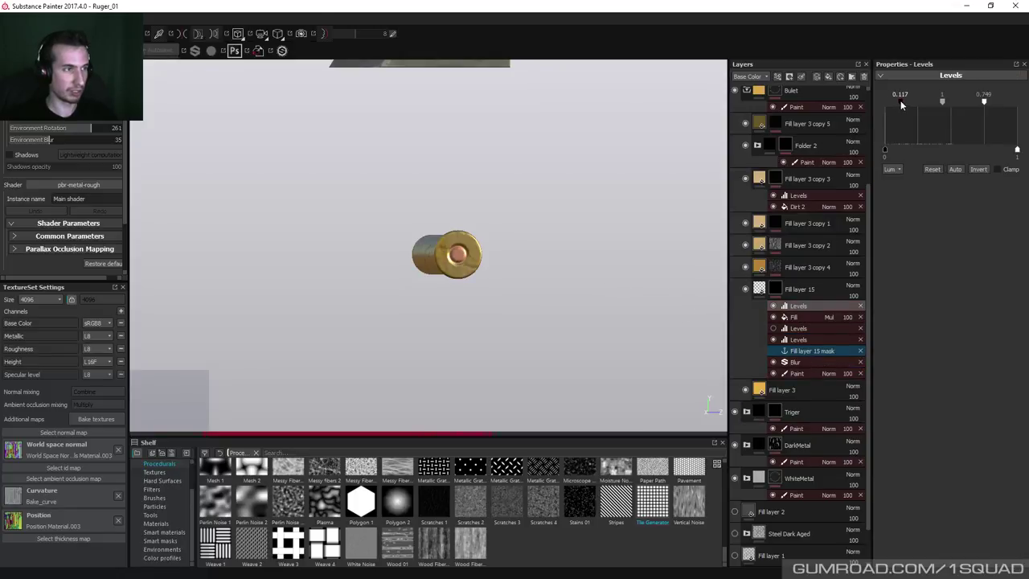
{"action": "scroll", "coordinate": [521, 186], "scroll_direction": "up", "scroll_amount": 5}
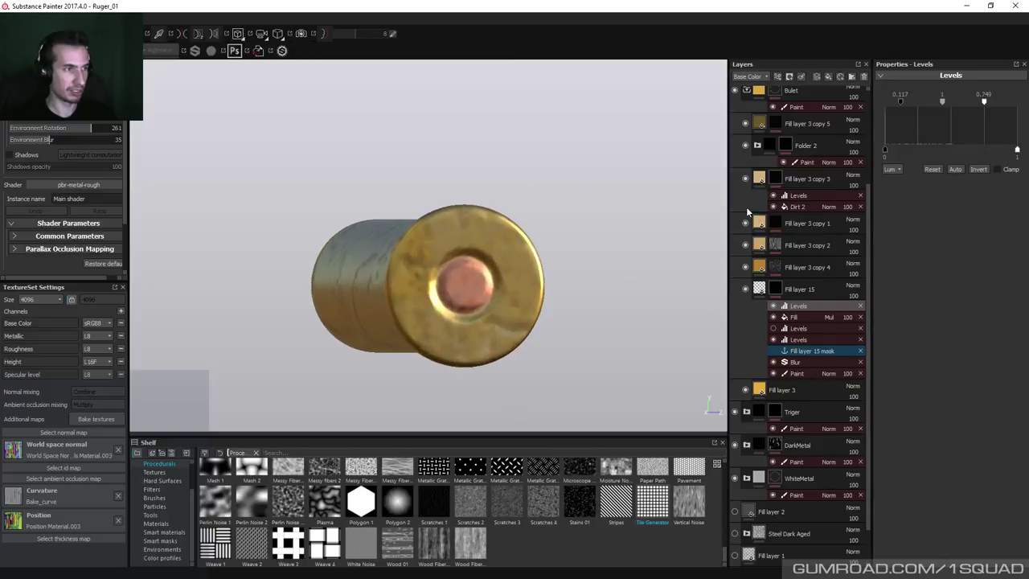
{"action": "left_click_drag", "start_coordinate": [450, 217], "coordinate": [557, 202], "text": "alt"}
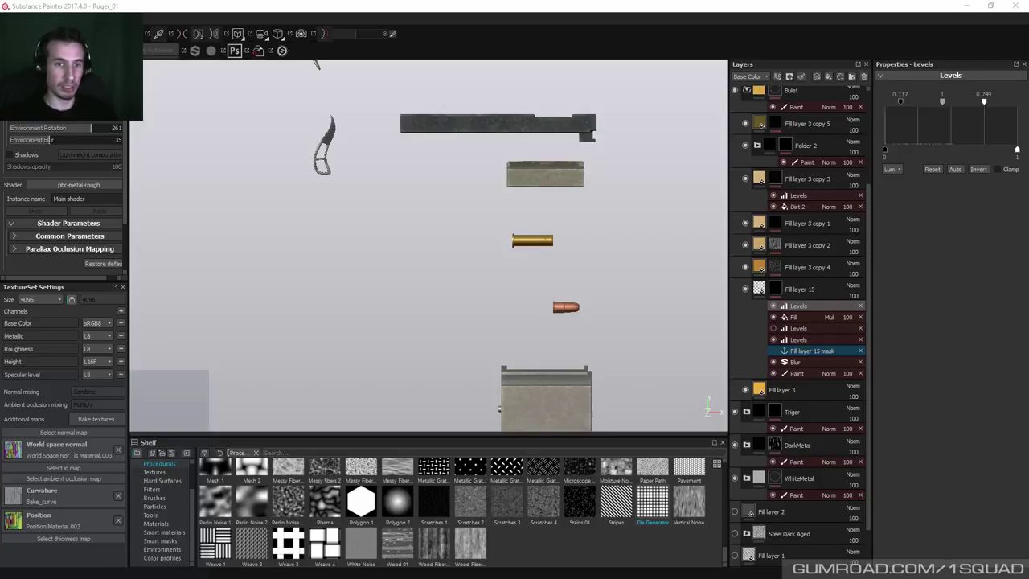
{"action": "right_click_drag", "start_coordinate": [609, 248], "coordinate": [552, 361], "text": "alt"}
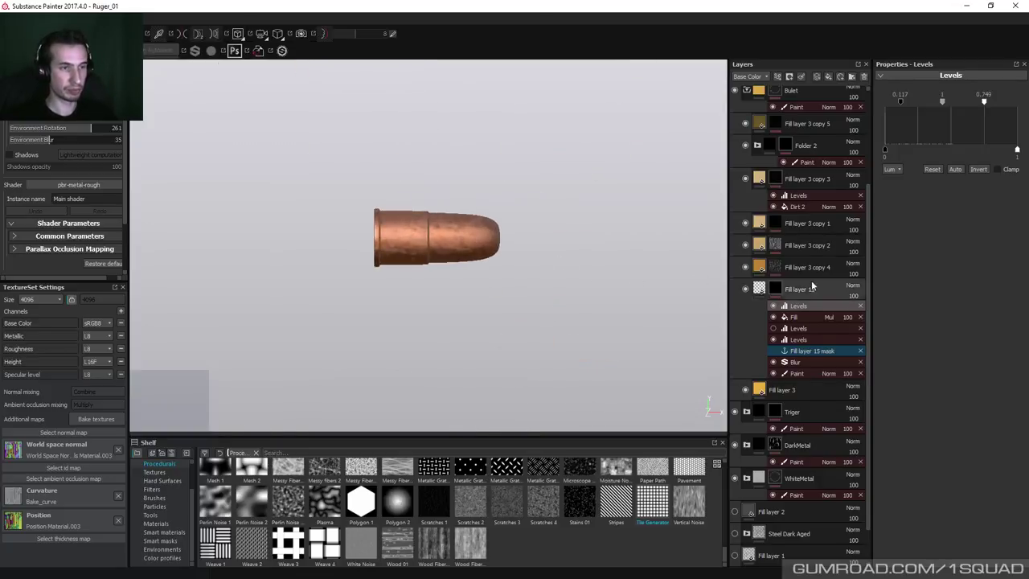
{"action": "scroll", "coordinate": [792, 213], "scroll_direction": "up", "scroll_amount": 2}
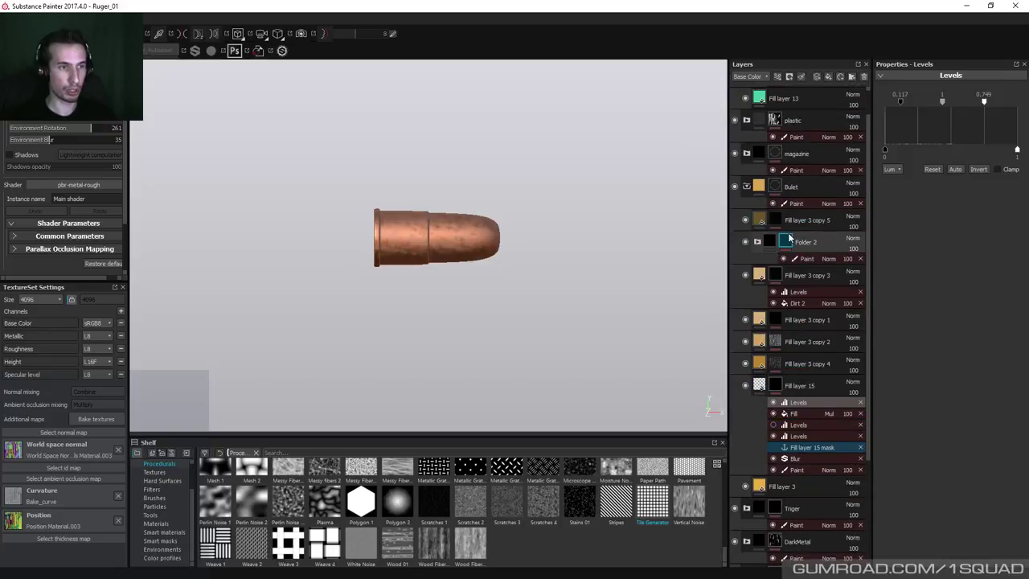
{"action": "scroll", "coordinate": [759, 225], "scroll_direction": "up", "scroll_amount": 1}
{"action": "left_click", "coordinate": [756, 273]}
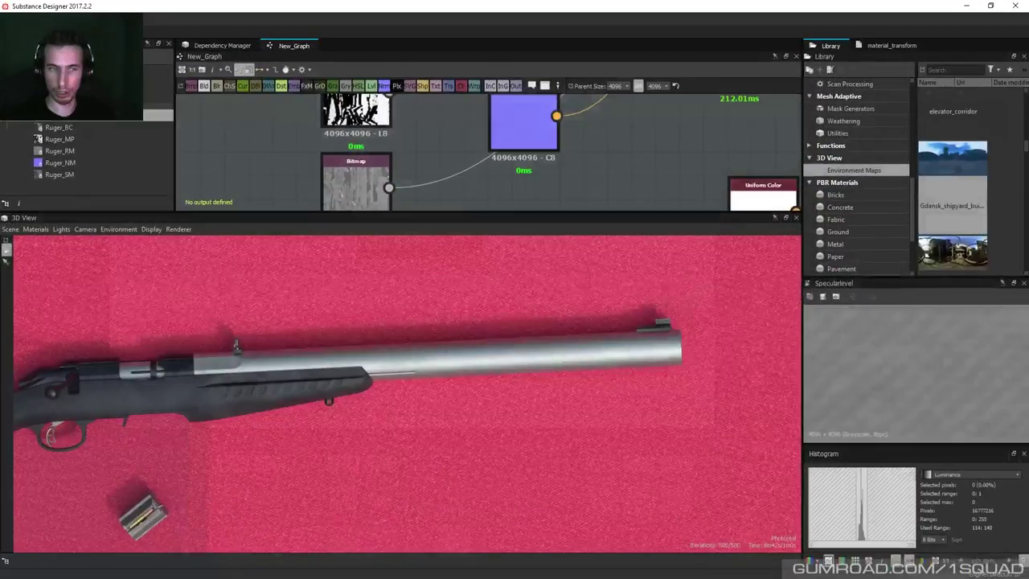
Minimize Substance Designer to bring the Substance Painter bullet project back into view.
{"action": "right_click", "coordinate": [528, 254]}
{"action": "left_click", "coordinate": [967, 8]}
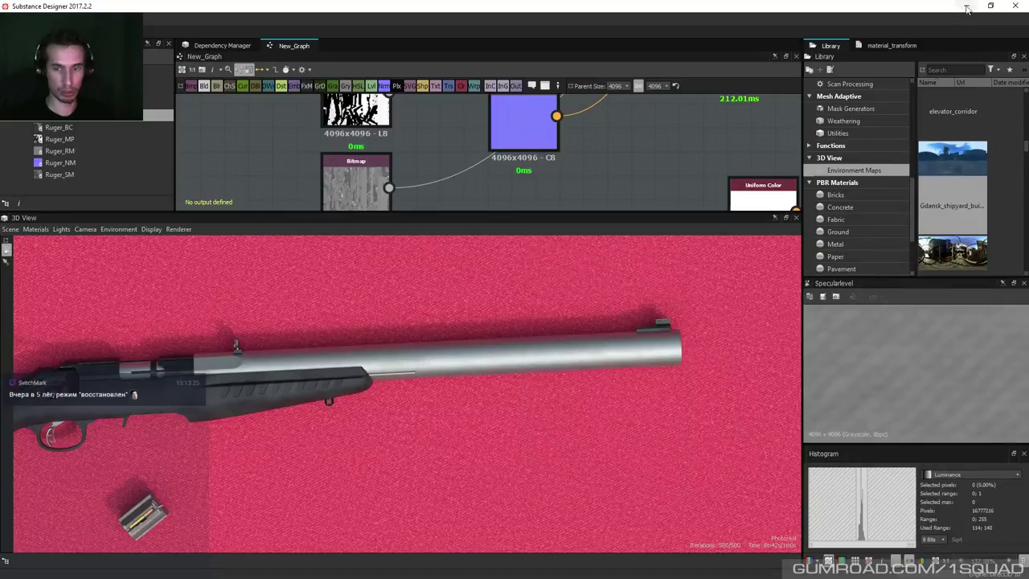
{"action": "left_click", "coordinate": [967, 7]}
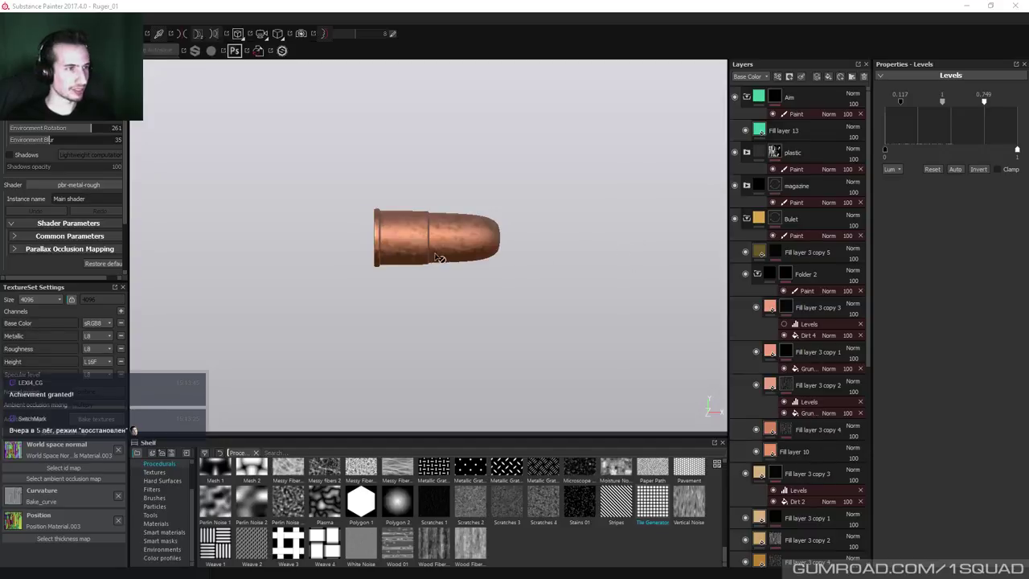
Add a new fill layer named B_relief_01 above Fill layer 10.
{"action": "scroll", "coordinate": [448, 246], "scroll_direction": "up", "scroll_amount": 3}
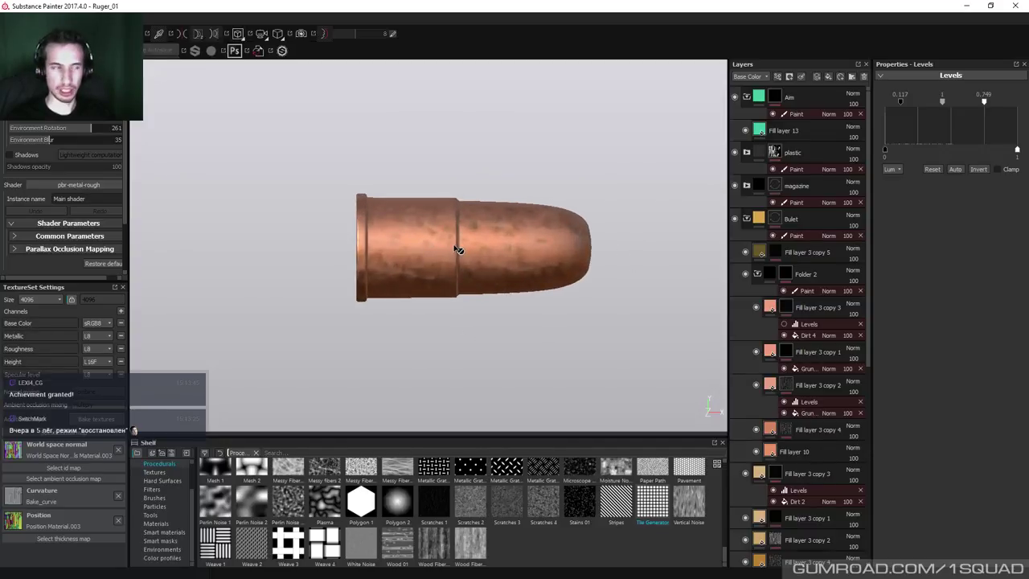
{"action": "left_click_drag", "start_coordinate": [489, 236], "coordinate": [466, 232], "text": "alt"}
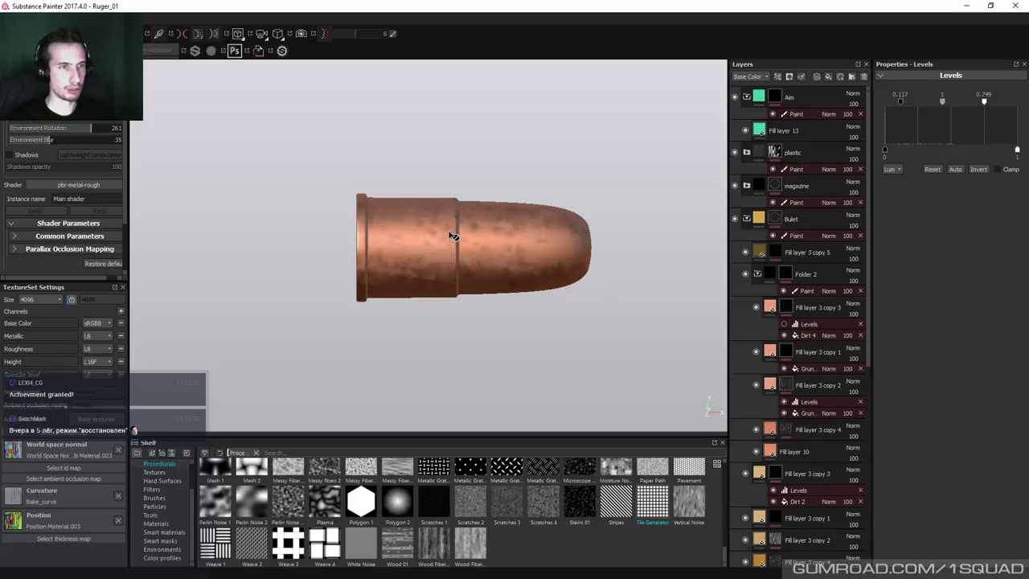
{"action": "left_click", "coordinate": [806, 452]}
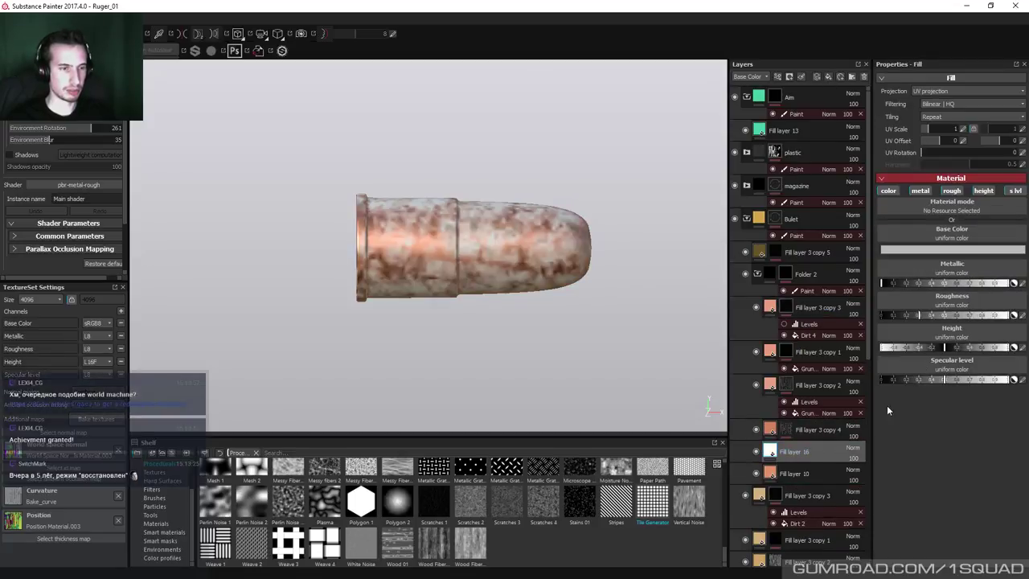
{"action": "double_click", "coordinate": [795, 451]}
{"action": "type", "text": "relief_01"}
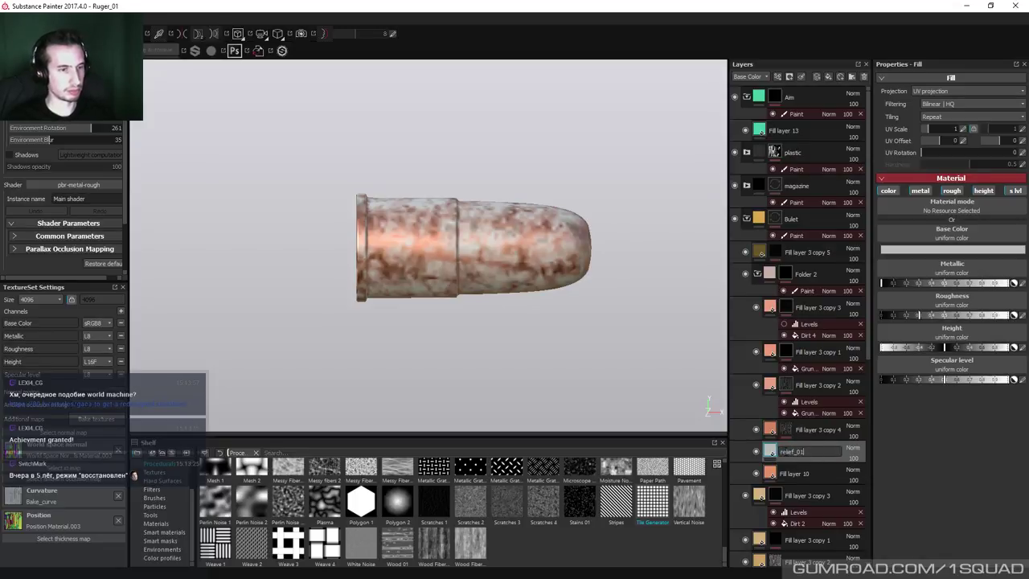
{"action": "type", "text": "B_"}
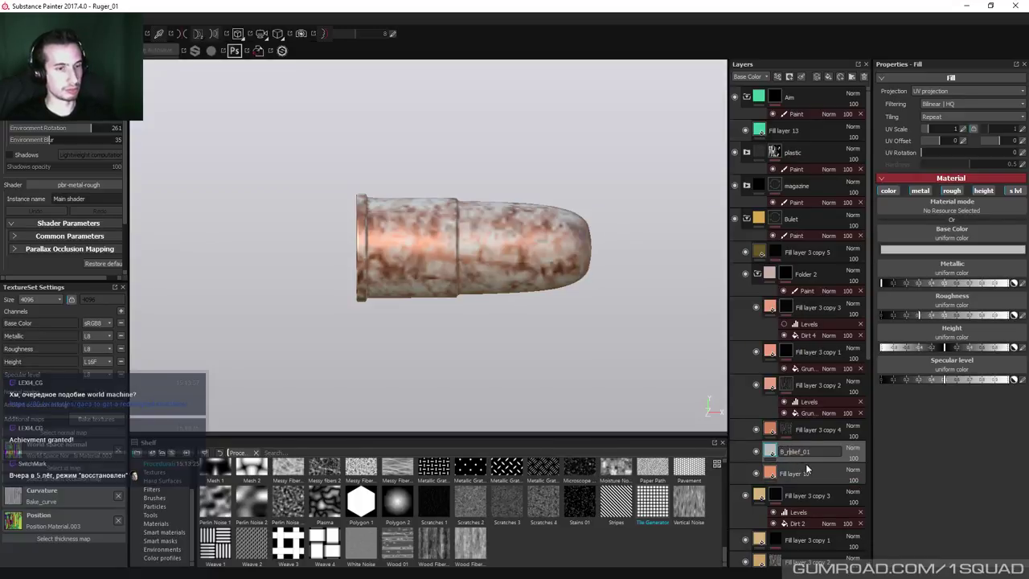
{"action": "key", "text": "Return"}
Make B_relief_01 affect only the height channel, with a height value of 1.
{"action": "left_click", "coordinate": [888, 190]}
{"action": "left_click", "coordinate": [912, 190]}
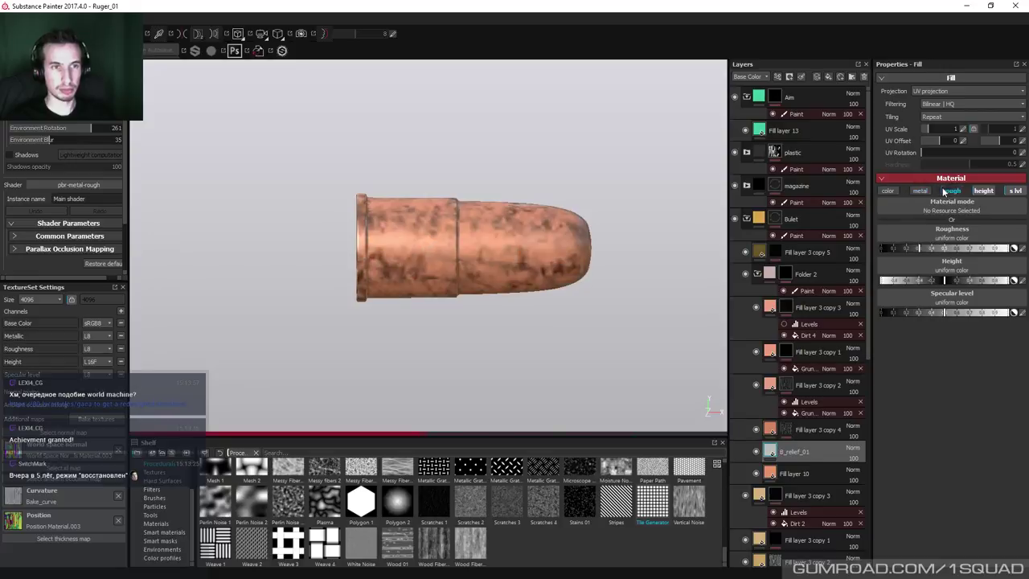
{"action": "left_click", "coordinate": [951, 190]}
{"action": "left_click", "coordinate": [983, 191]}
{"action": "left_click", "coordinate": [1014, 191]}
{"action": "left_click", "coordinate": [982, 191]}
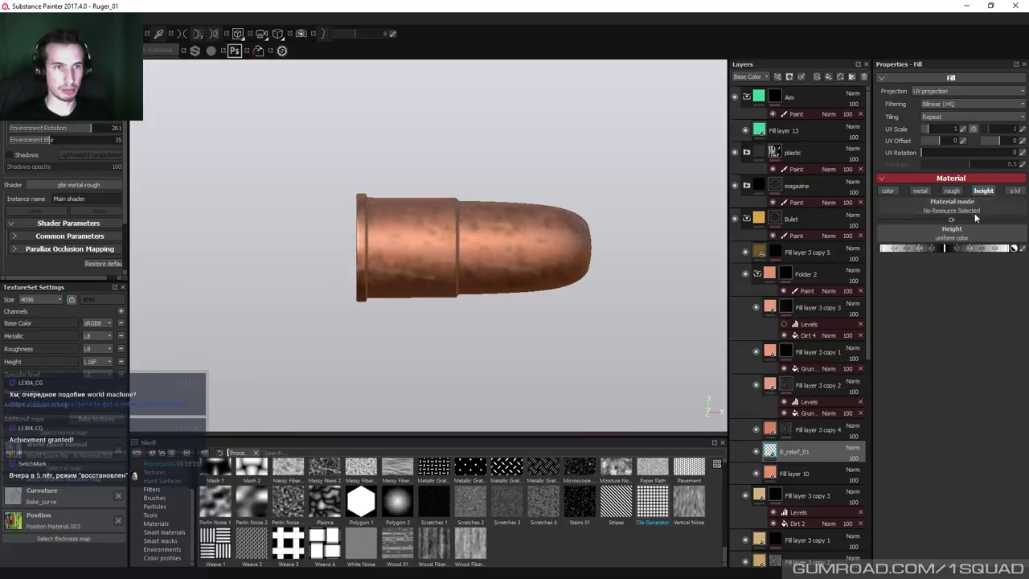
{"action": "left_click", "coordinate": [1018, 249]}
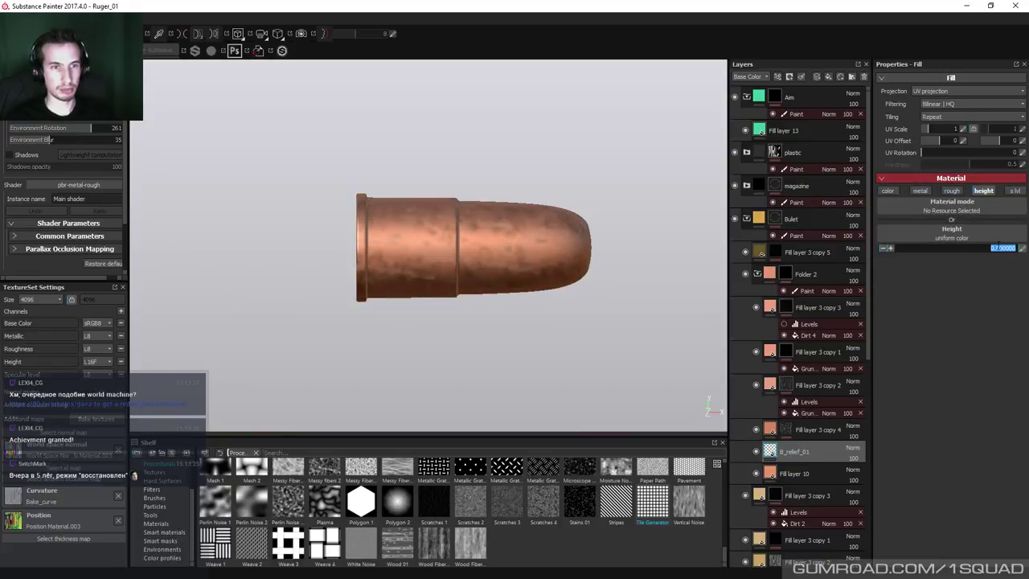
{"action": "type", "text": "1"}
{"action": "key", "text": "Return"}
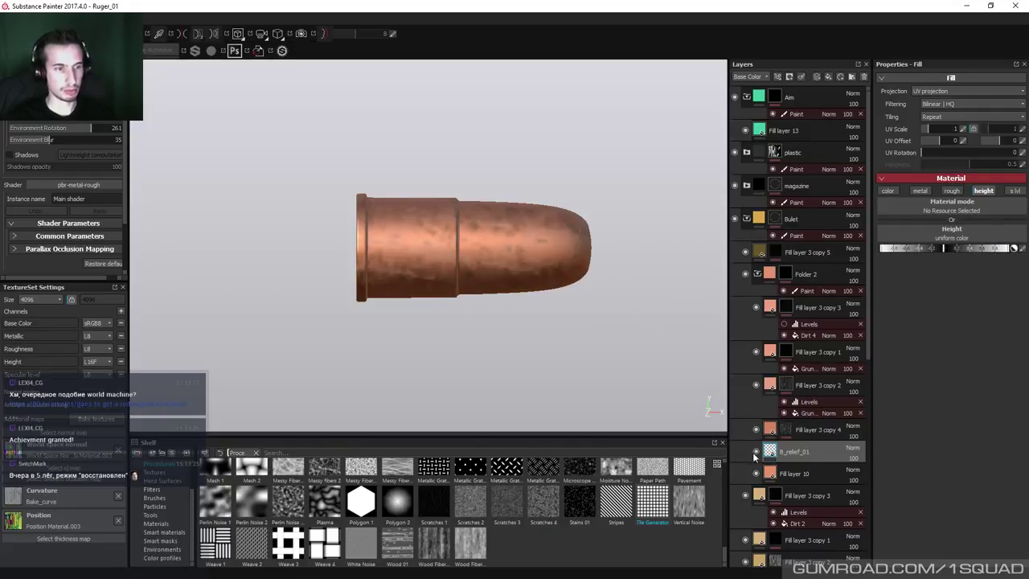
Give B_relief_01 a black mask and select it.
{"action": "right_click", "coordinate": [792, 451]}
{"action": "left_click", "coordinate": [834, 129]}
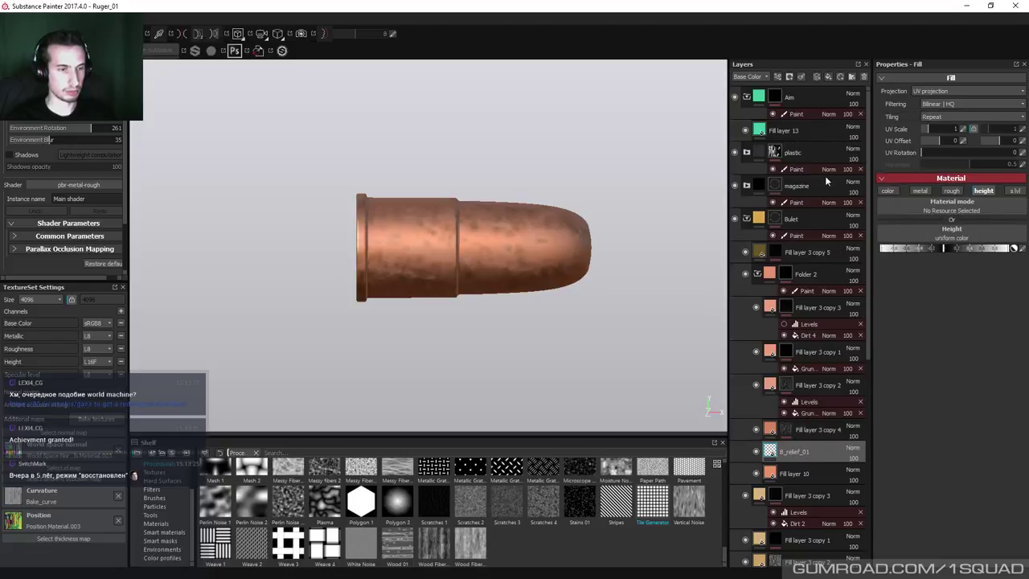
{"action": "left_click", "coordinate": [806, 460]}
Add a mask fill using the Tile Generator as grayscale, set to Tri-planar projection.
{"action": "right_click", "coordinate": [804, 456]}
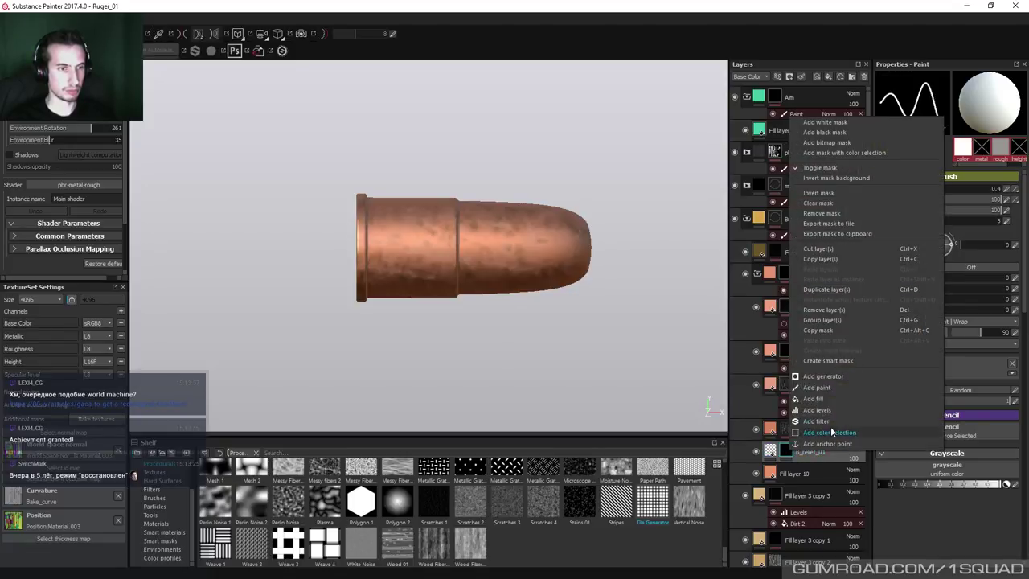
{"action": "left_click", "coordinate": [823, 398]}
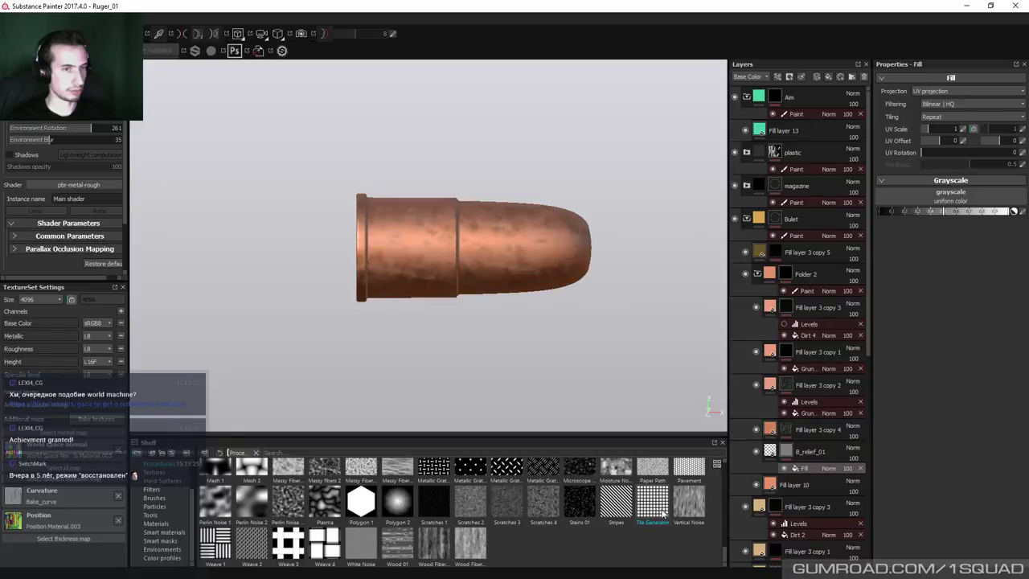
{"action": "left_click_drag", "start_coordinate": [663, 511], "coordinate": [907, 200]}
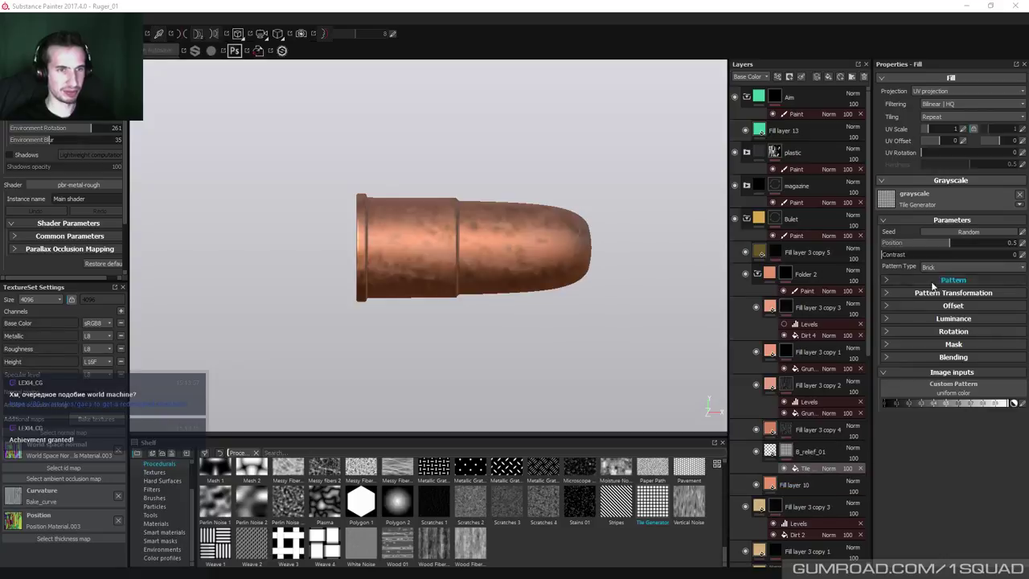
{"action": "left_click", "coordinate": [944, 92]}
{"action": "left_click", "coordinate": [930, 103]}
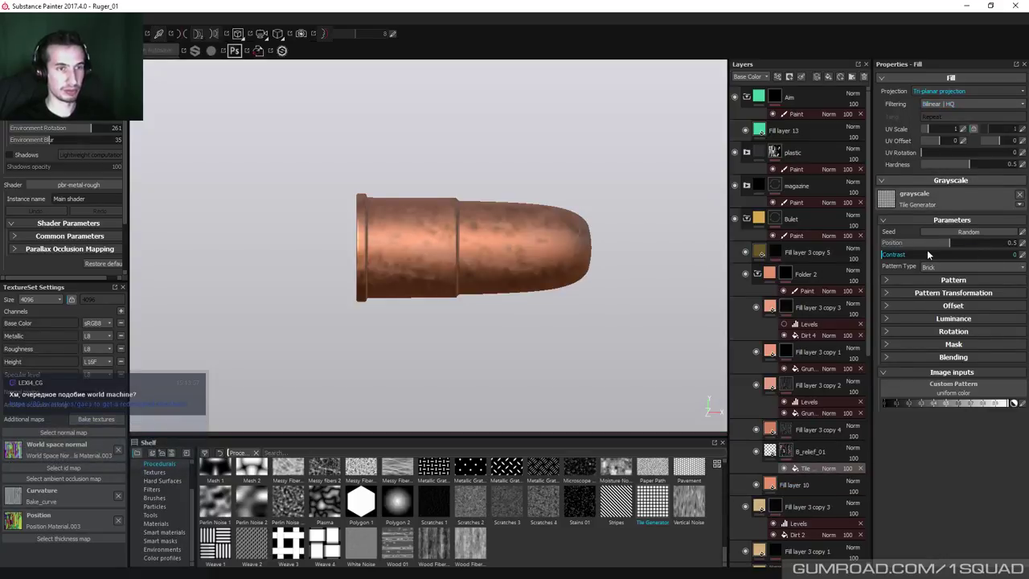
Set the tile counts to 64 by 64 and try UV scales of 2, 16 and 20.
{"action": "left_click", "coordinate": [936, 292]}
{"action": "left_click_drag", "start_coordinate": [907, 305], "coordinate": [1014, 317]}
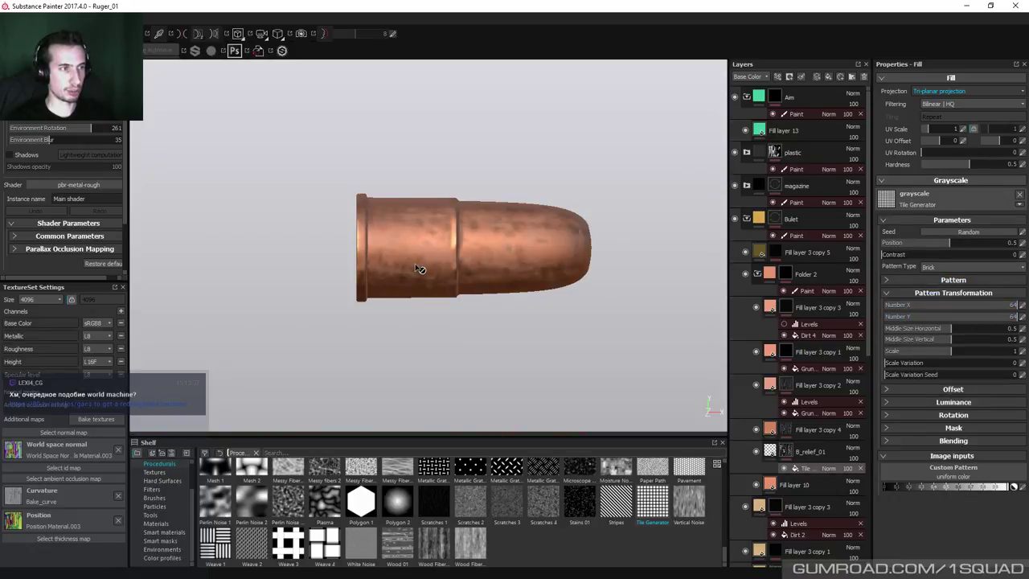
{"action": "left_click", "coordinate": [962, 133]}
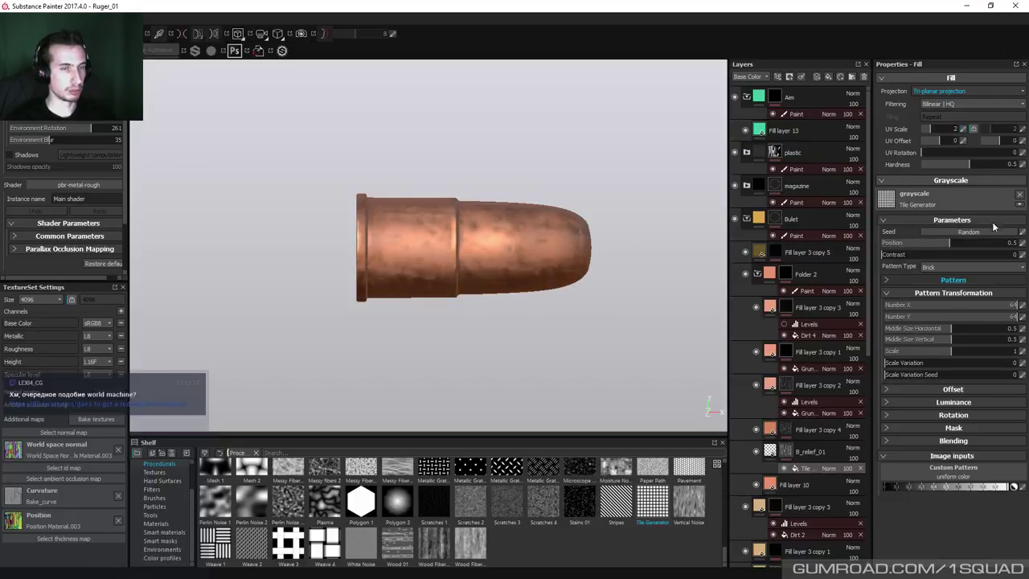
{"action": "double_click", "coordinate": [954, 129]}
{"action": "type", "text": "6"}
{"action": "key", "text": "Return"}
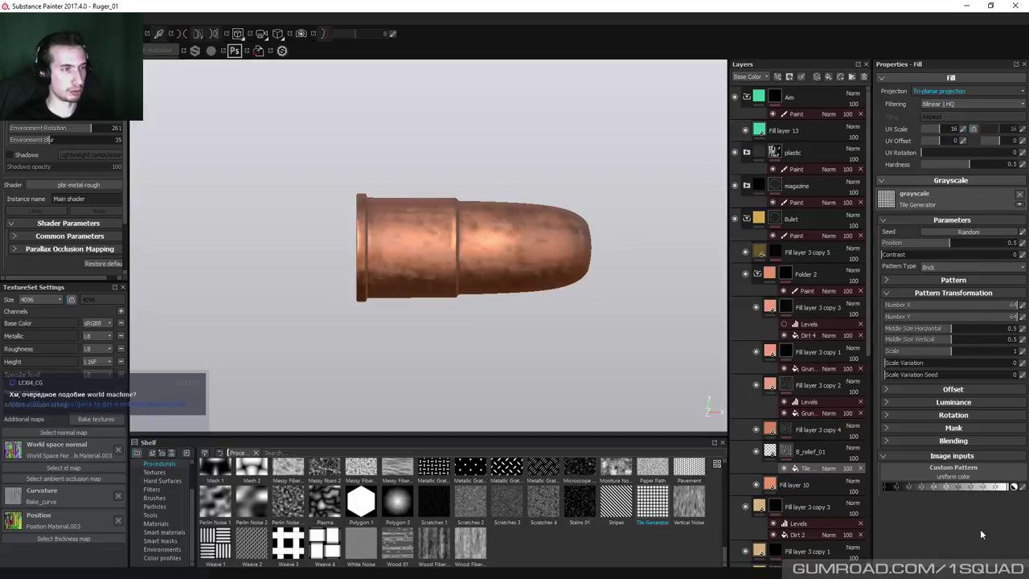
{"action": "double_click", "coordinate": [950, 129]}
{"action": "type", "text": "20"}
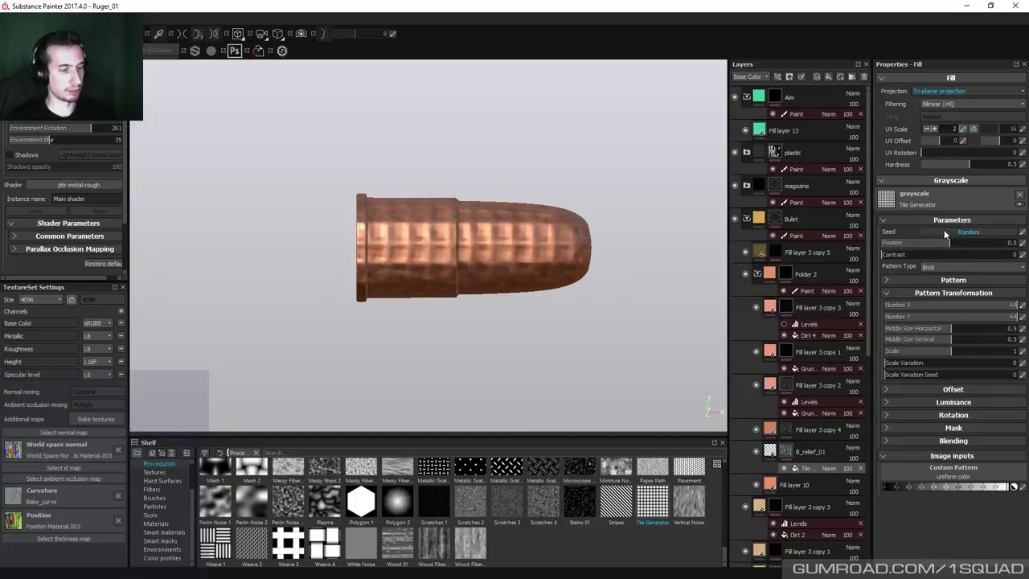
{"action": "key", "text": "Return"}
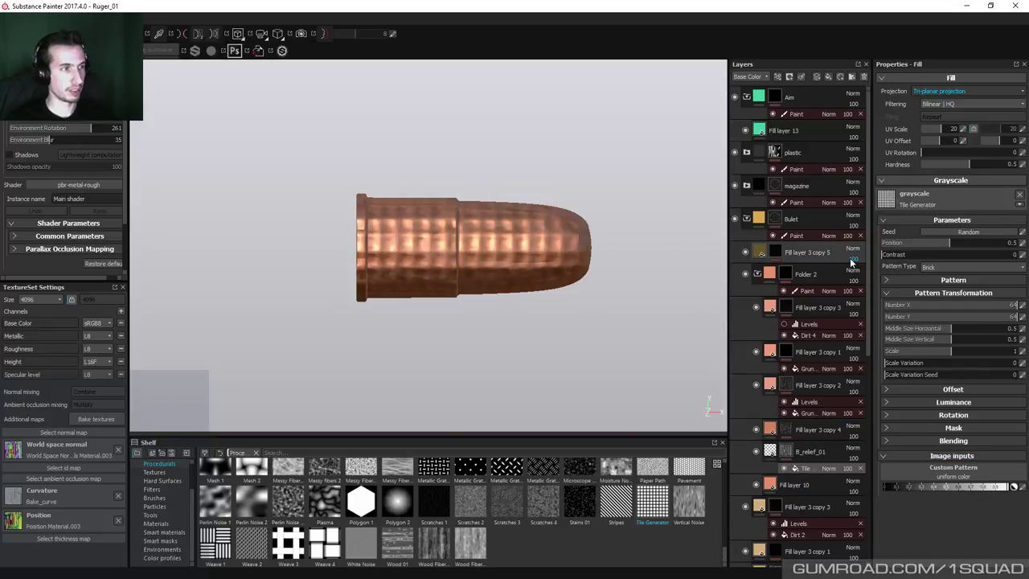
Compare UV scales of 30 and 25 on the bullet, then settle back on 20.
{"action": "left_click_drag", "start_coordinate": [475, 190], "coordinate": [461, 154], "text": "alt"}
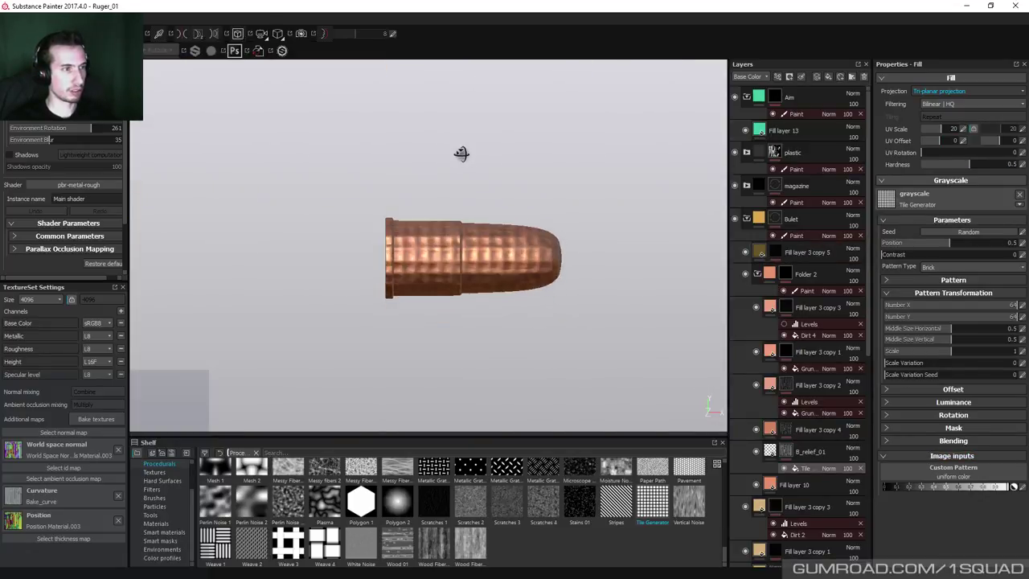
{"action": "scroll", "coordinate": [482, 241], "scroll_direction": "up", "scroll_amount": 2}
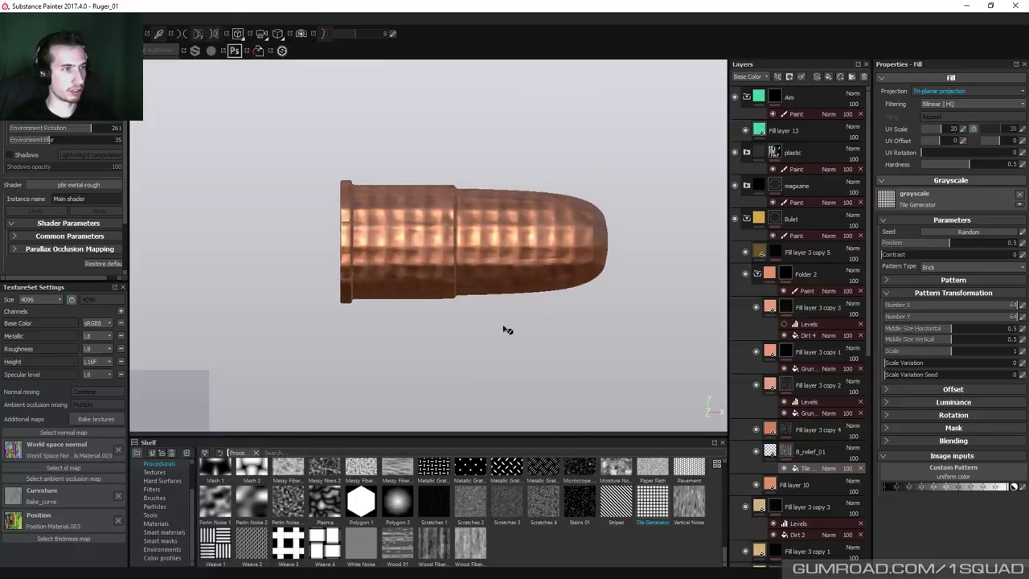
{"action": "left_click", "coordinate": [786, 452], "text": "alt"}
{"action": "left_click", "coordinate": [807, 471]}
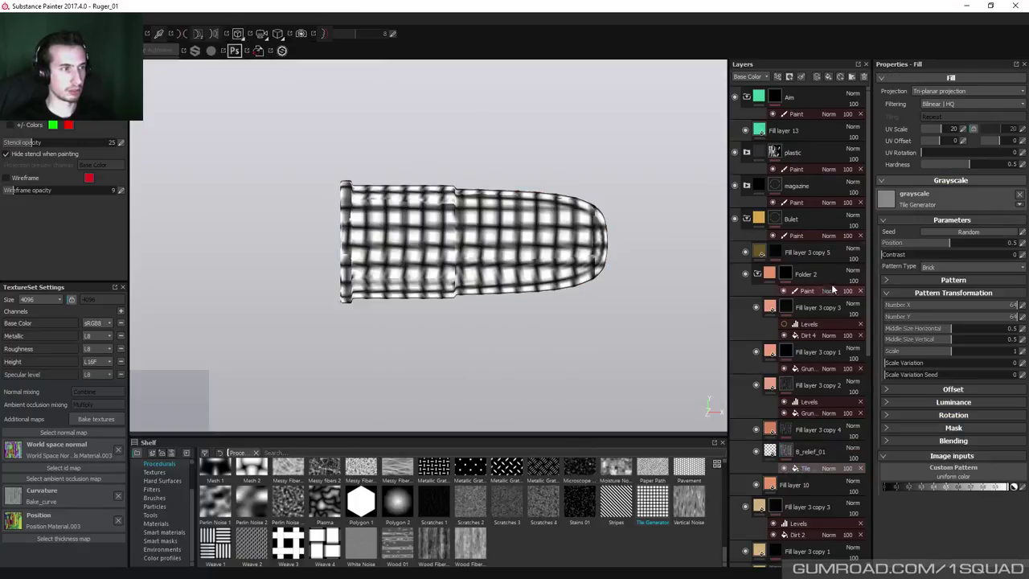
{"action": "left_click", "coordinate": [963, 130]}
{"action": "type", "text": "3"}
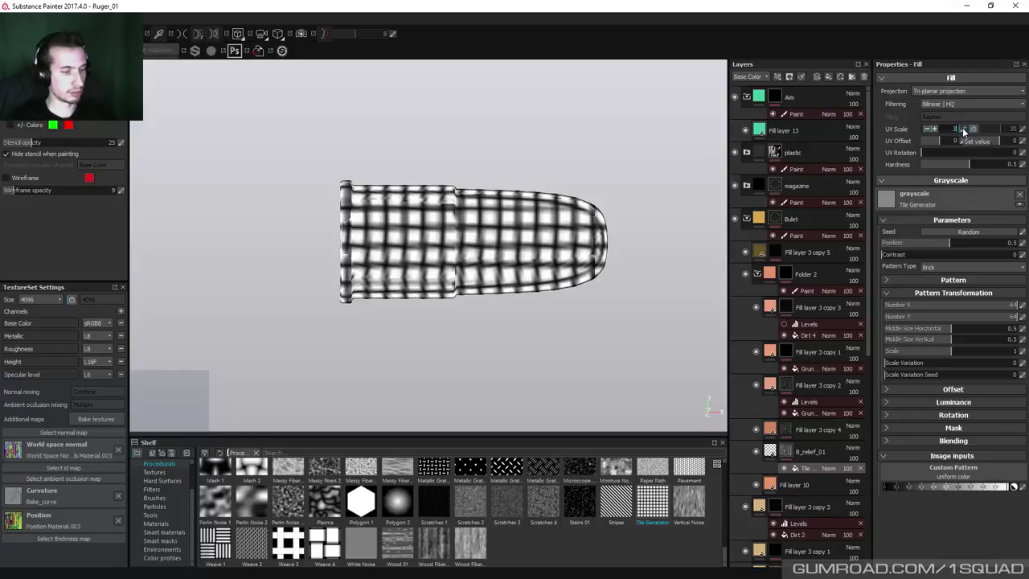
{"action": "type", "text": "0"}
{"action": "key", "text": "Return"}
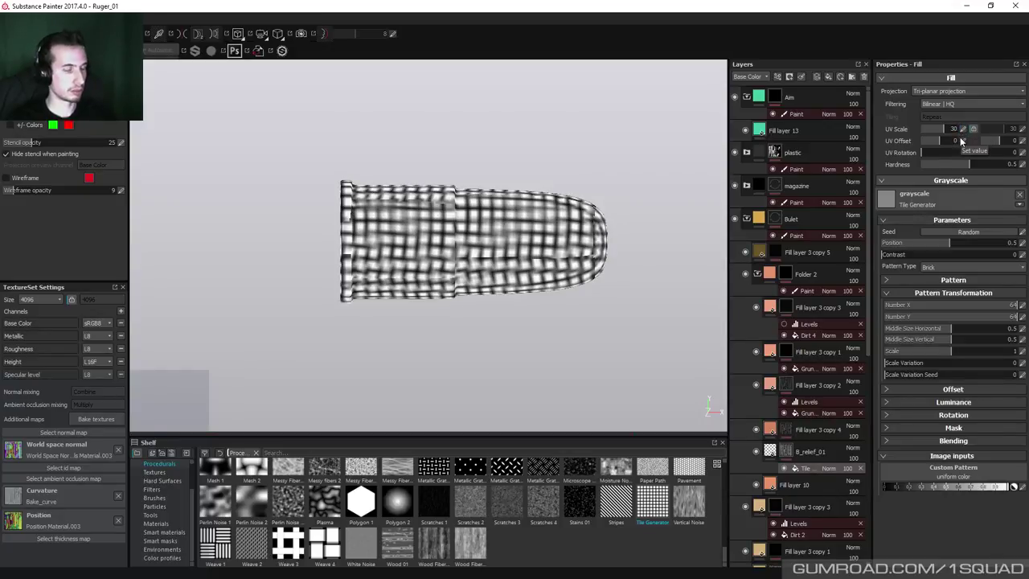
{"action": "key", "text": "m"}
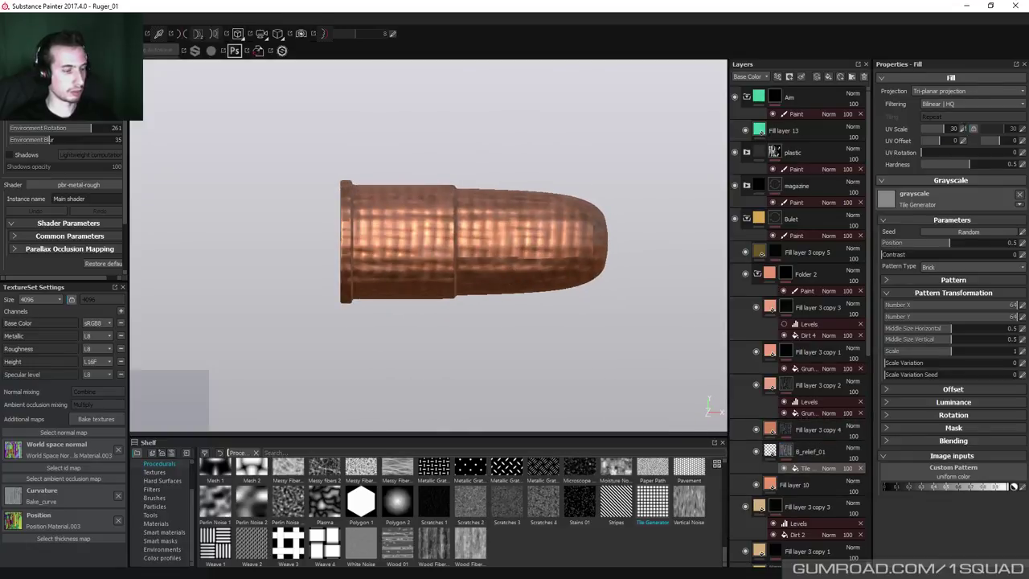
{"action": "double_click", "coordinate": [949, 128]}
{"action": "type", "text": "25"}
{"action": "key", "text": "Return"}
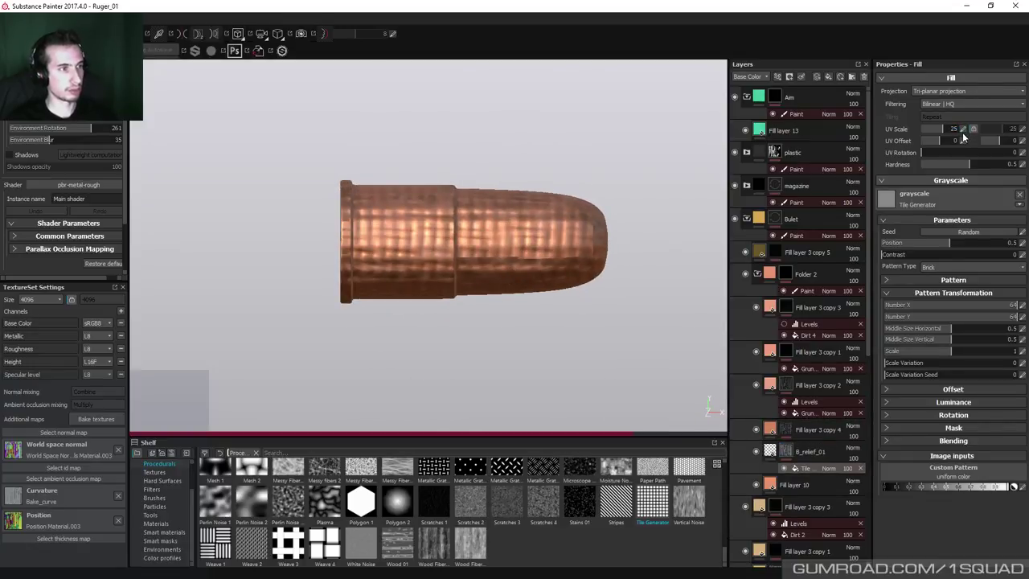
{"action": "double_click", "coordinate": [962, 129]}
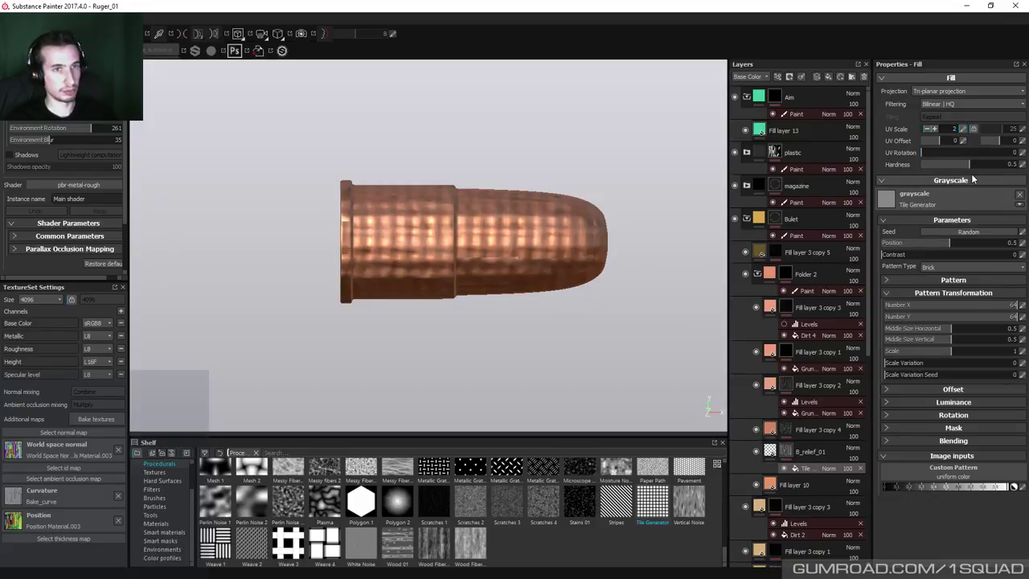
{"action": "type", "text": "20"}
{"action": "key", "text": "Return"}
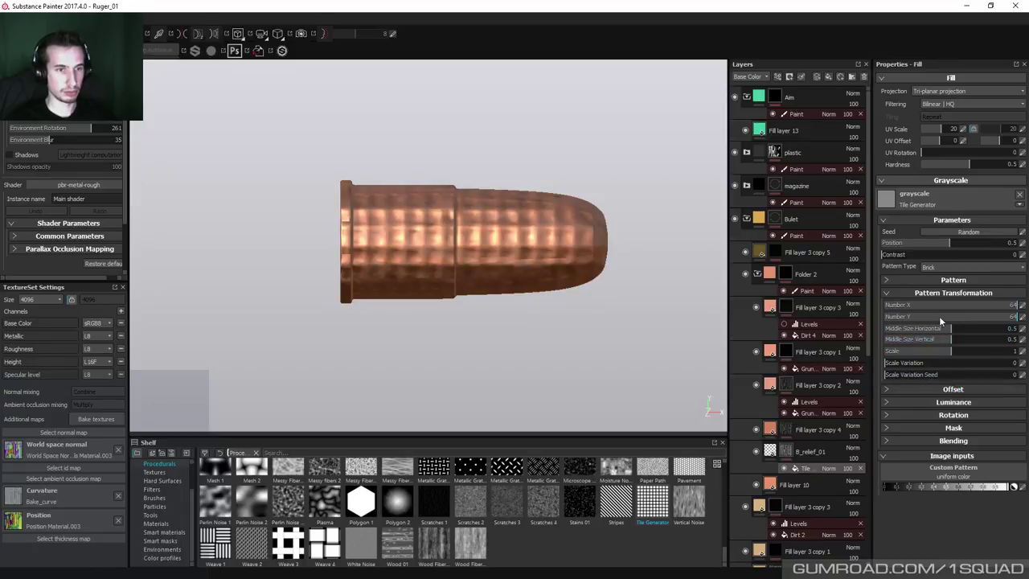
Reduce the tile count along X and fine-tune the tile width to 0.31.
{"action": "left_click_drag", "start_coordinate": [1014, 308], "coordinate": [959, 307]}
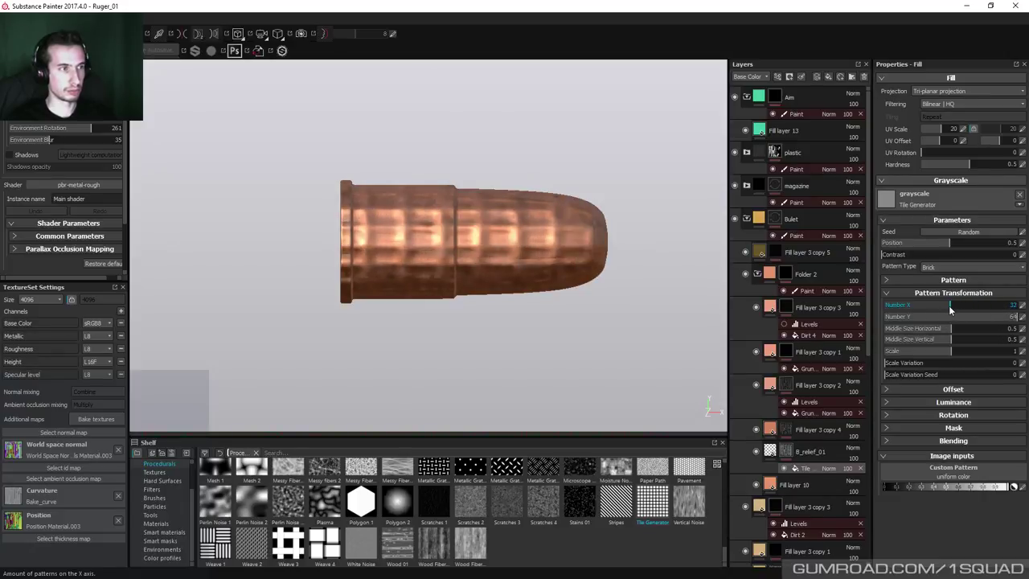
{"action": "left_click", "coordinate": [952, 390]}
{"action": "left_click", "coordinate": [951, 390]}
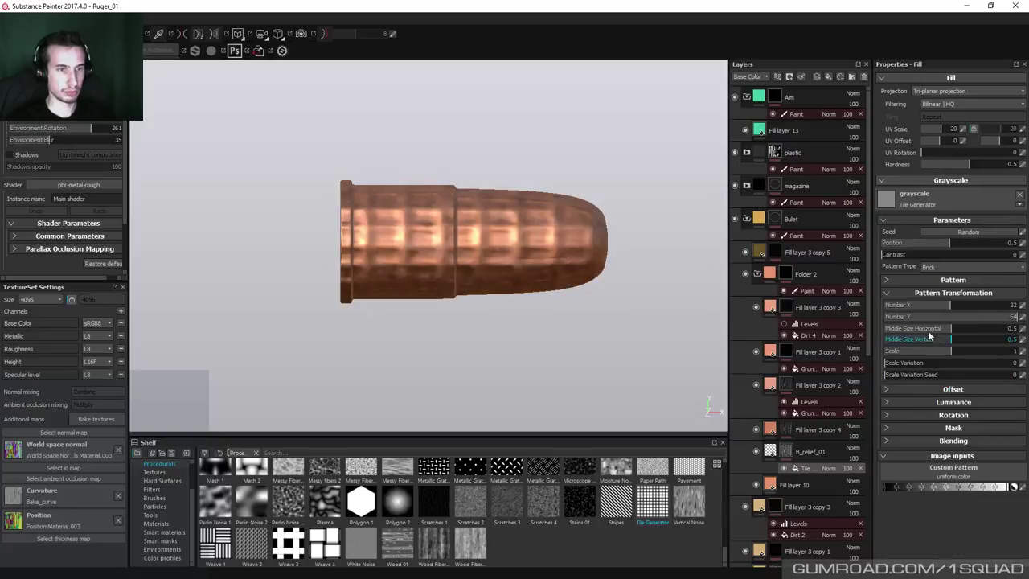
{"action": "left_click", "coordinate": [950, 279]}
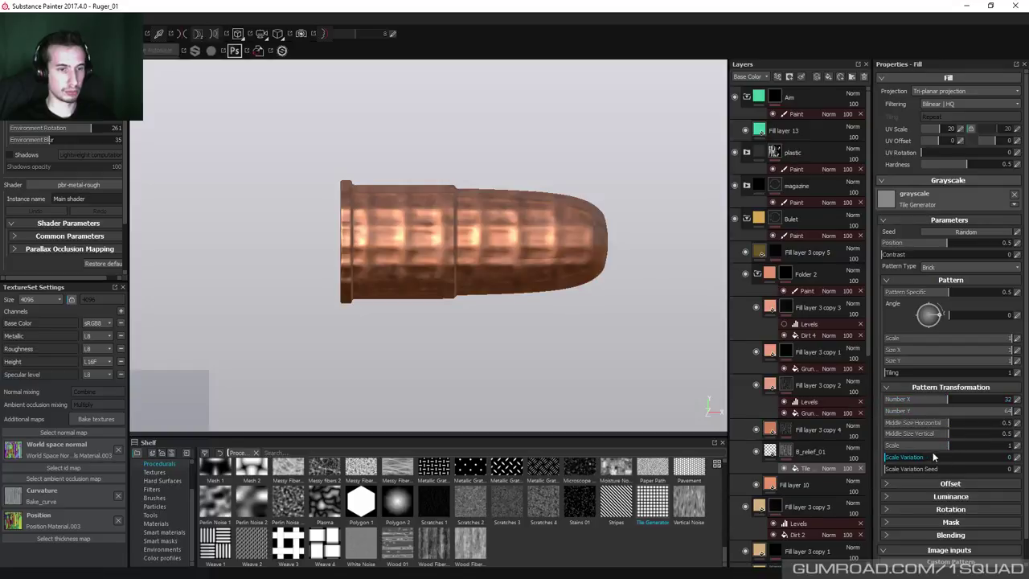
{"action": "mouse_move", "coordinate": [932, 351]}
{"action": "left_mouse_down"}
{"action": "mouse_move", "coordinate": [969, 352]}
{"action": "mouse_move", "coordinate": [946, 354]}
{"action": "left_mouse_up"}
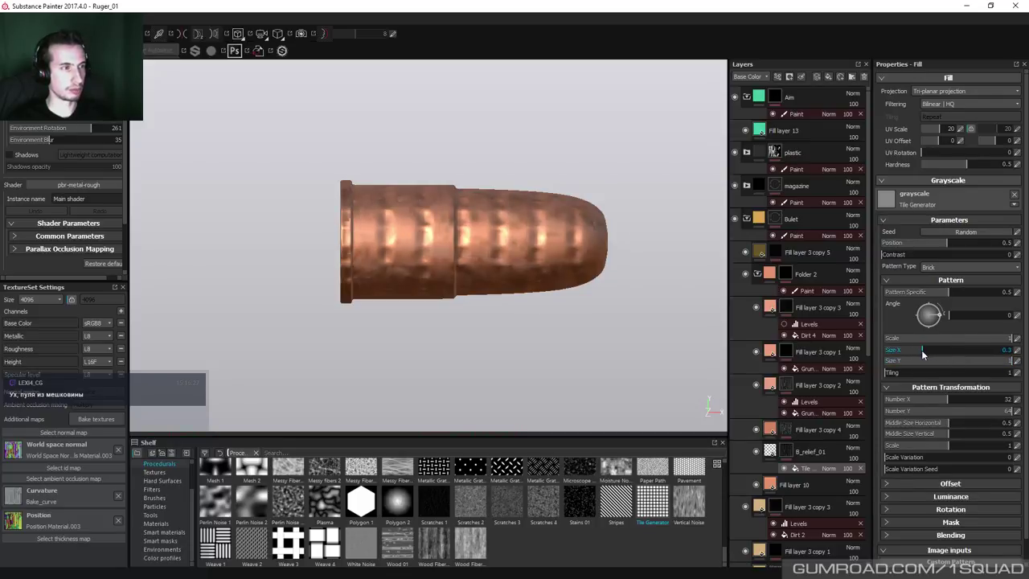
{"action": "left_click_drag", "start_coordinate": [921, 350], "coordinate": [923, 350]}
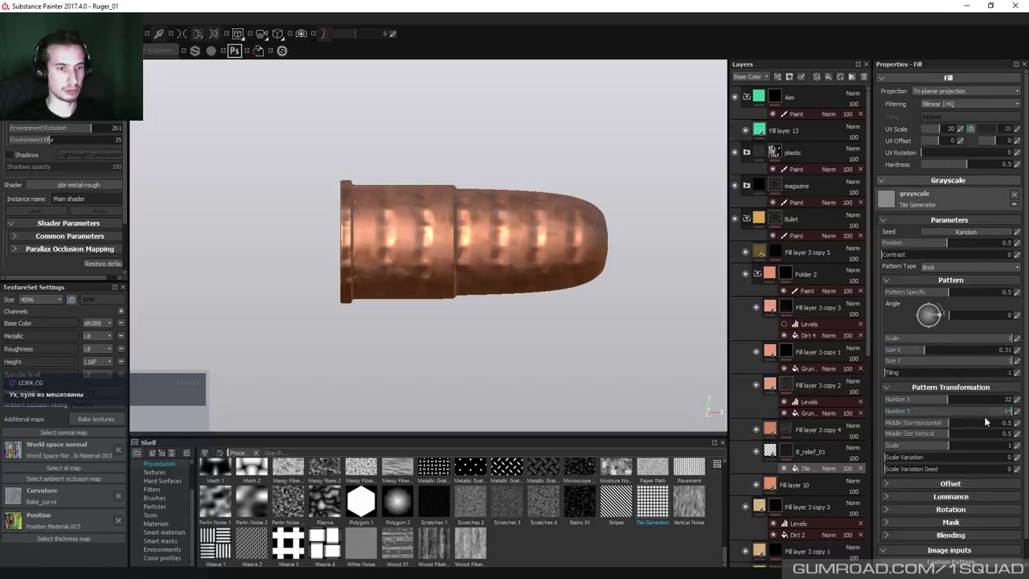
Offset alternate rows by 0.13, shift the pattern 0.02 sideways, and set 39 wider tiles across.
{"action": "left_click", "coordinate": [923, 480]}
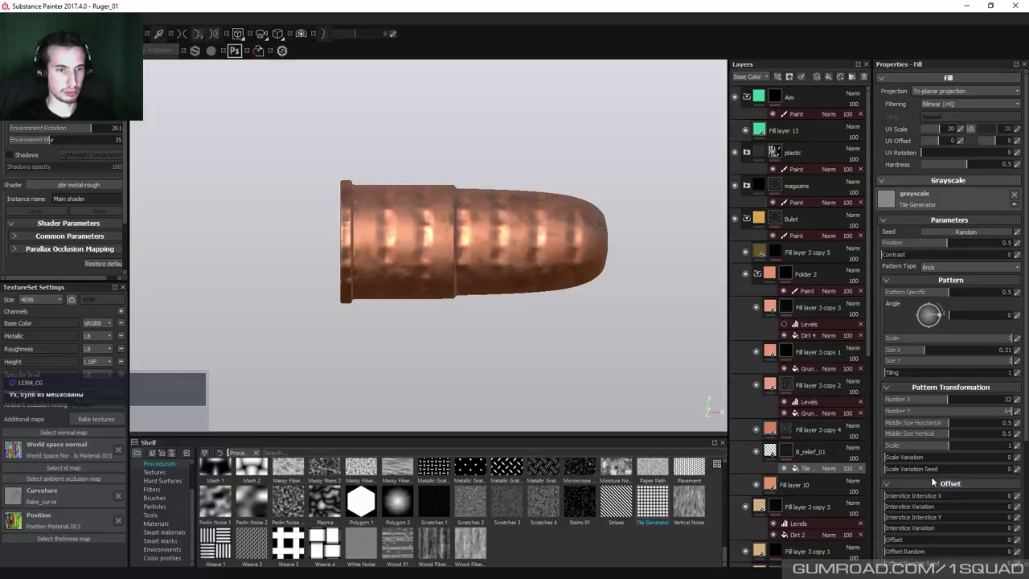
{"action": "scroll", "coordinate": [932, 473], "scroll_direction": "down", "scroll_amount": 3}
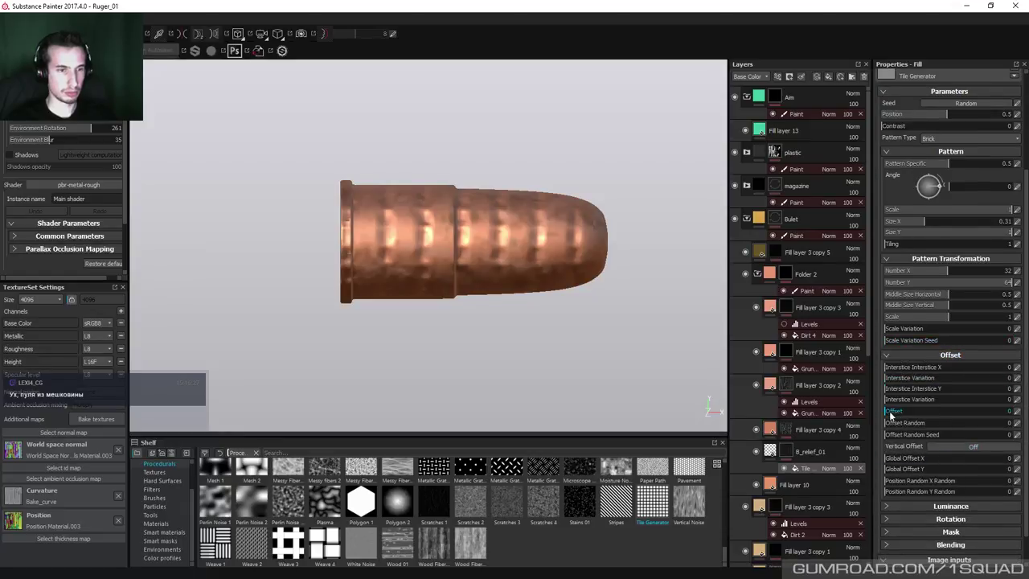
{"action": "left_click_drag", "start_coordinate": [888, 416], "coordinate": [880, 418]}
{"action": "left_click_drag", "start_coordinate": [888, 458], "coordinate": [885, 462]}
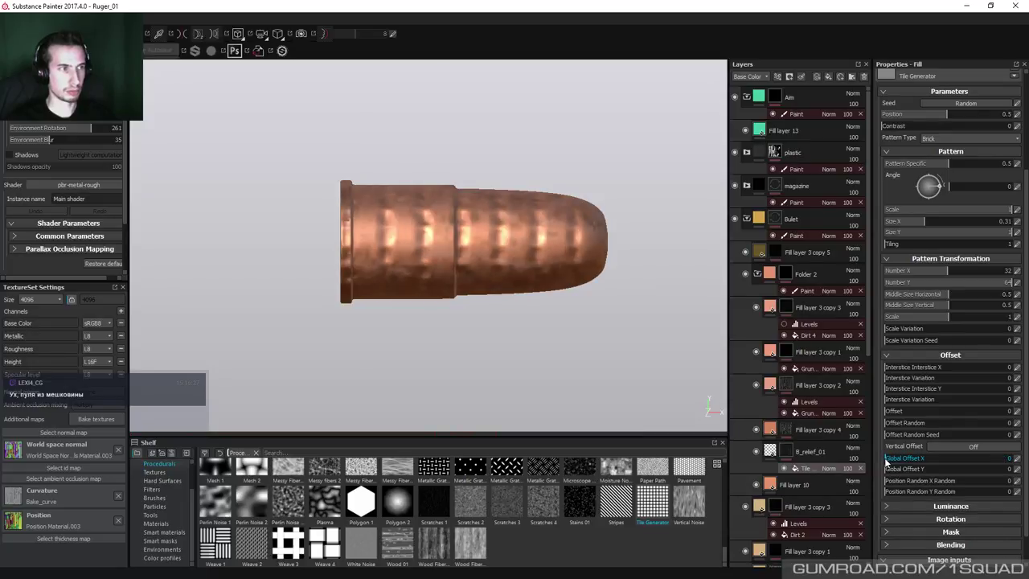
{"action": "left_click_drag", "start_coordinate": [887, 461], "coordinate": [886, 462]}
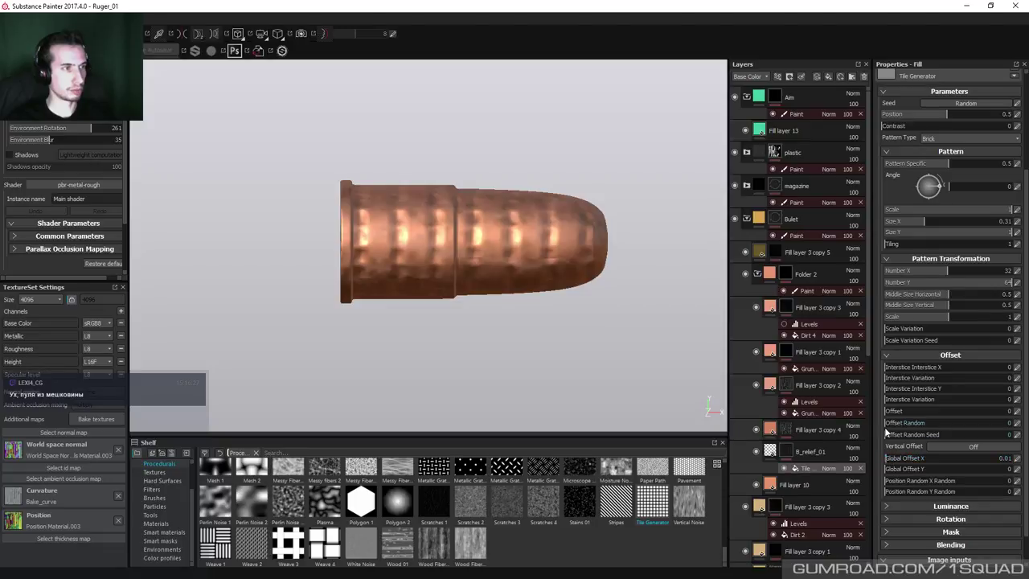
{"action": "scroll", "coordinate": [1026, 329], "scroll_direction": "up", "scroll_amount": 4}
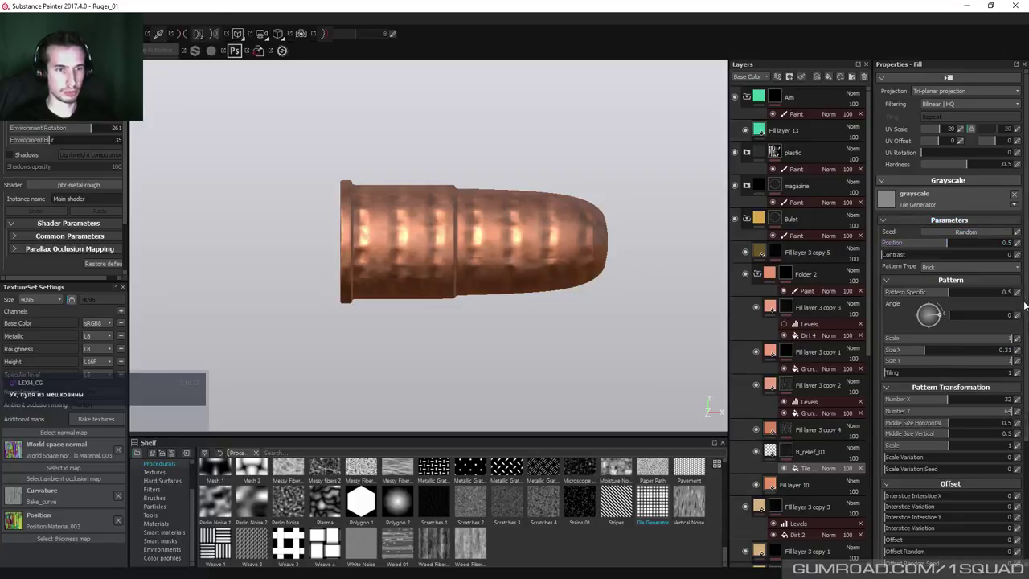
{"action": "scroll", "coordinate": [1022, 317], "scroll_direction": "down", "scroll_amount": 2}
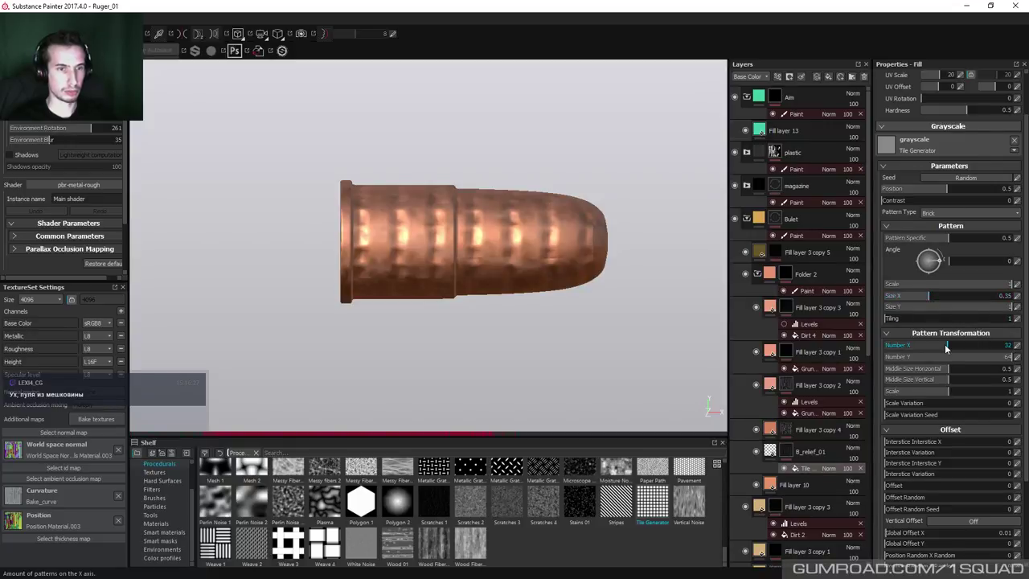
{"action": "left_click_drag", "start_coordinate": [947, 345], "coordinate": [961, 343]}
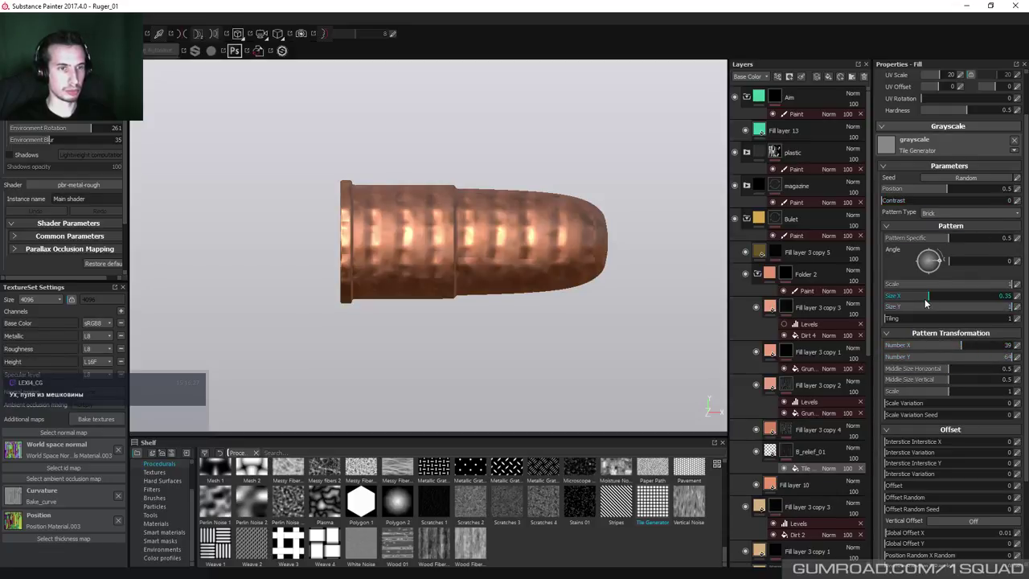
{"action": "left_click_drag", "start_coordinate": [929, 303], "coordinate": [946, 299]}
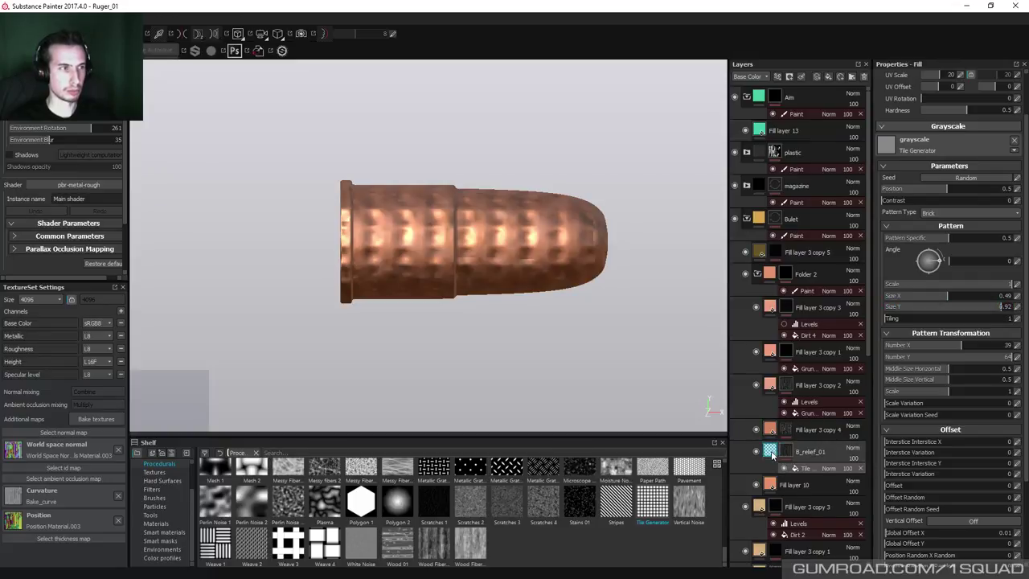
Lower B_relief_01's height value for a shallower relief.
{"action": "left_click", "coordinate": [770, 454]}
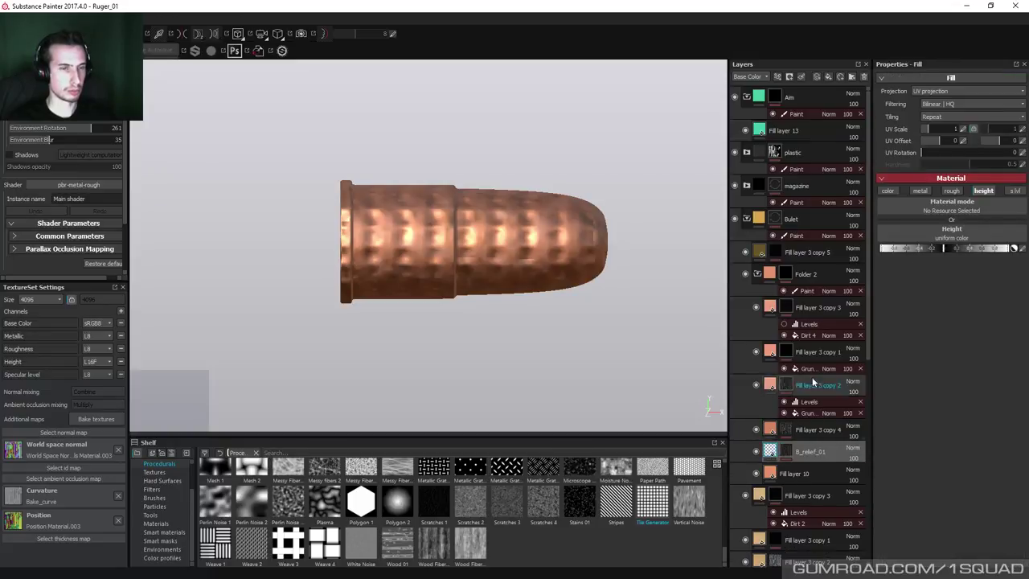
{"action": "left_click", "coordinate": [1003, 251]}
{"action": "double_click", "coordinate": [1002, 250]}
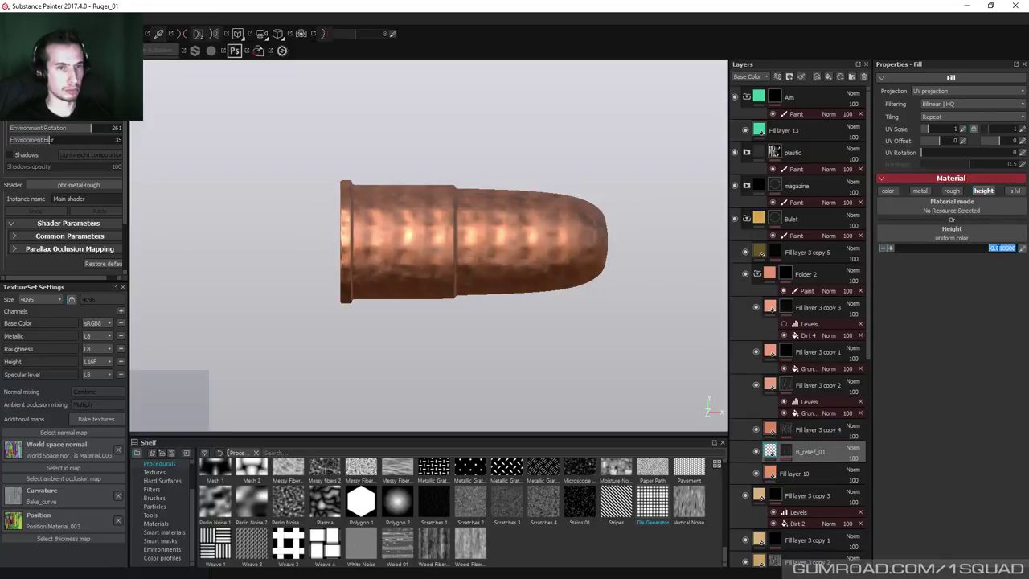
{"action": "left_click", "coordinate": [1003, 265]}
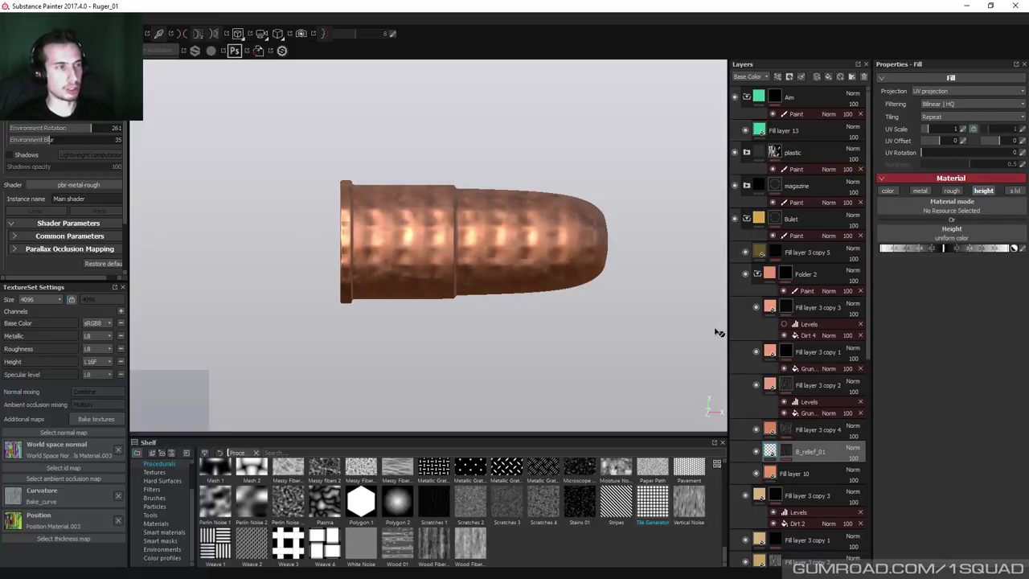
Test a vertical UV scale of 30, return it to 20, then set 44 tiles across at 0.4 width.
{"action": "left_click", "coordinate": [790, 452]}
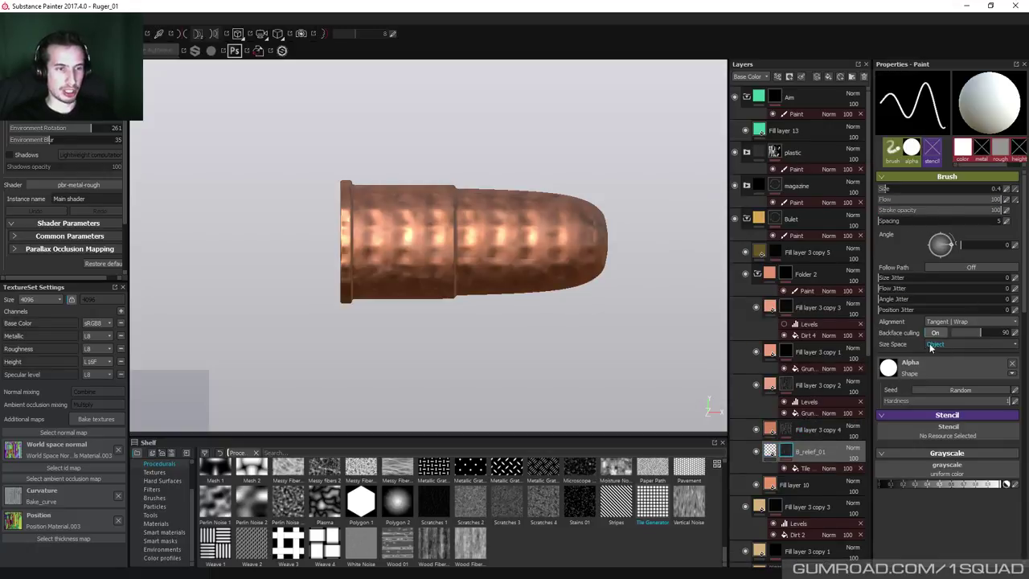
{"action": "left_click", "coordinate": [812, 467]}
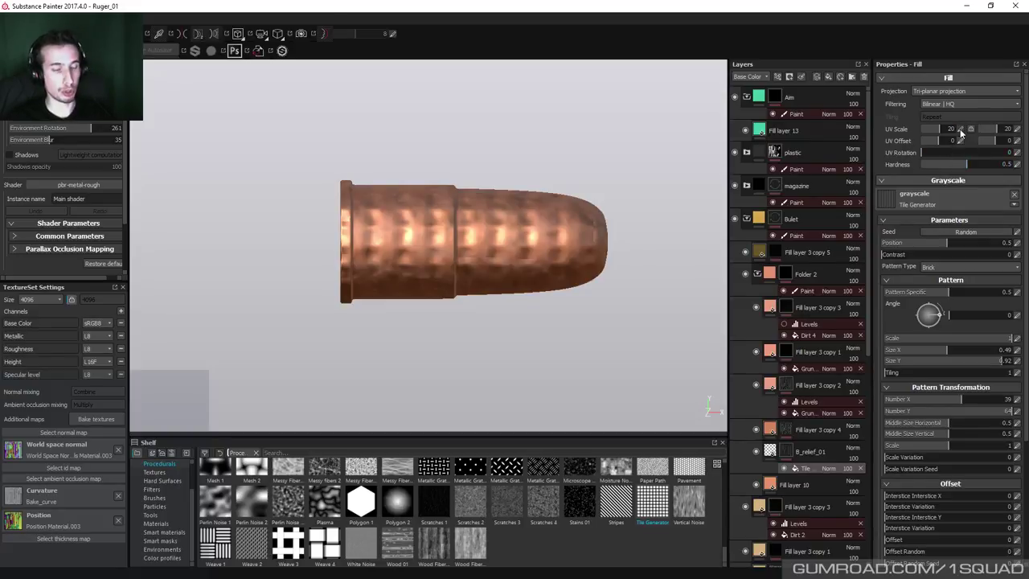
{"action": "left_click_drag", "start_coordinate": [960, 133], "coordinate": [941, 133]}
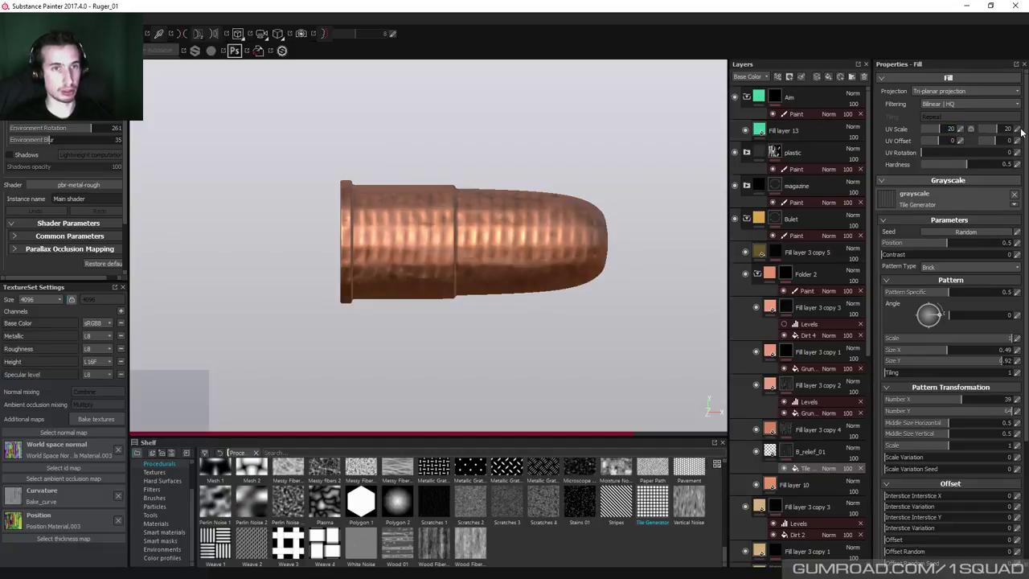
{"action": "left_click", "coordinate": [1018, 129]}
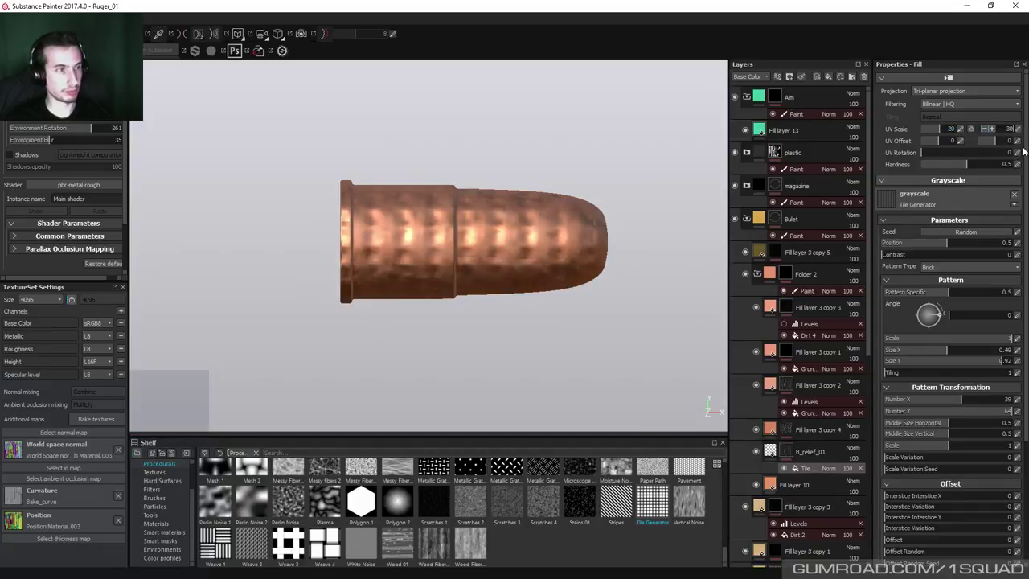
{"action": "key", "text": "Return"}
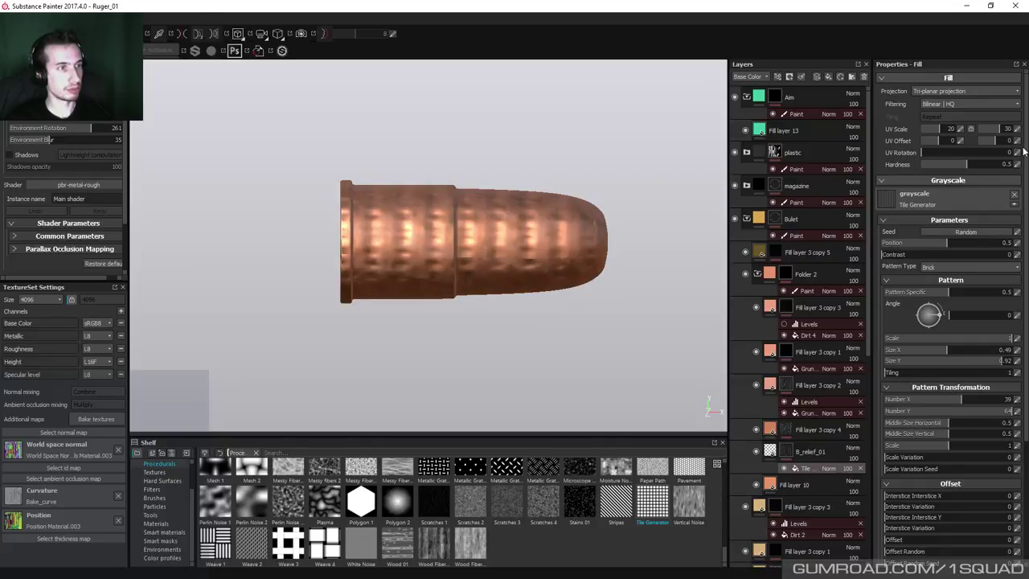
{"action": "left_click", "coordinate": [1018, 129]}
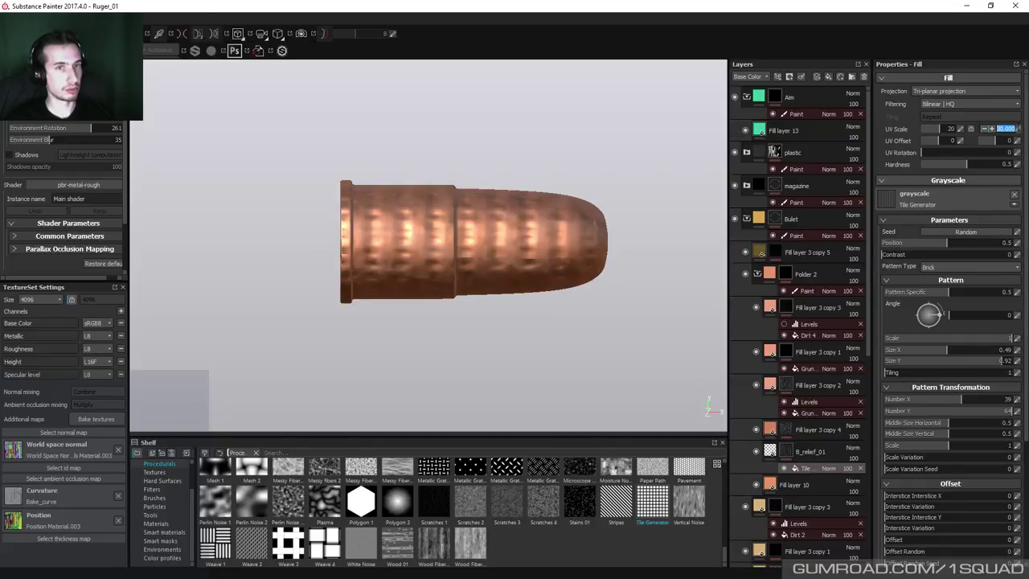
{"action": "type", "text": "20"}
{"action": "key", "text": "Return"}
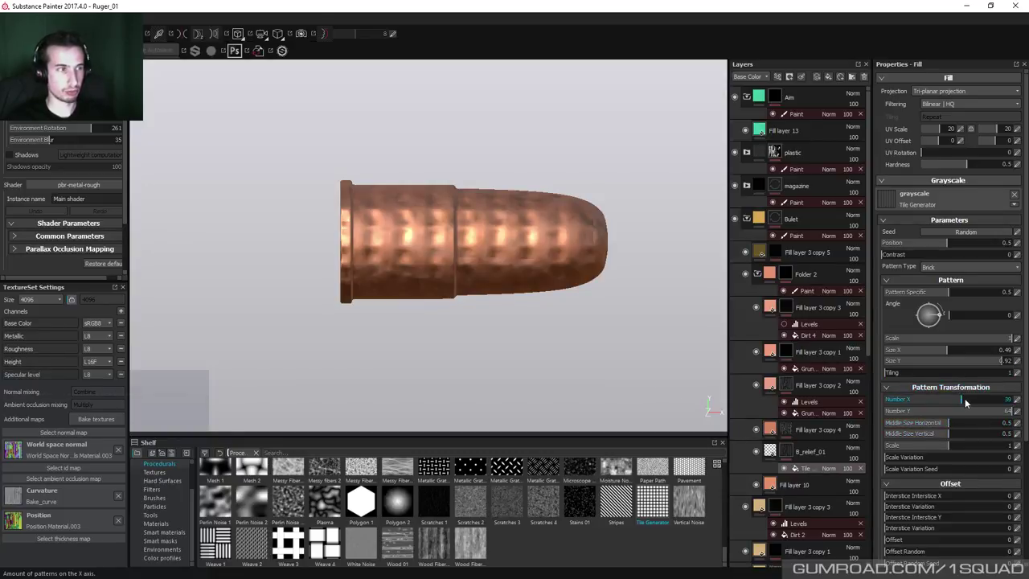
{"action": "left_click_drag", "start_coordinate": [965, 397], "coordinate": [969, 402]}
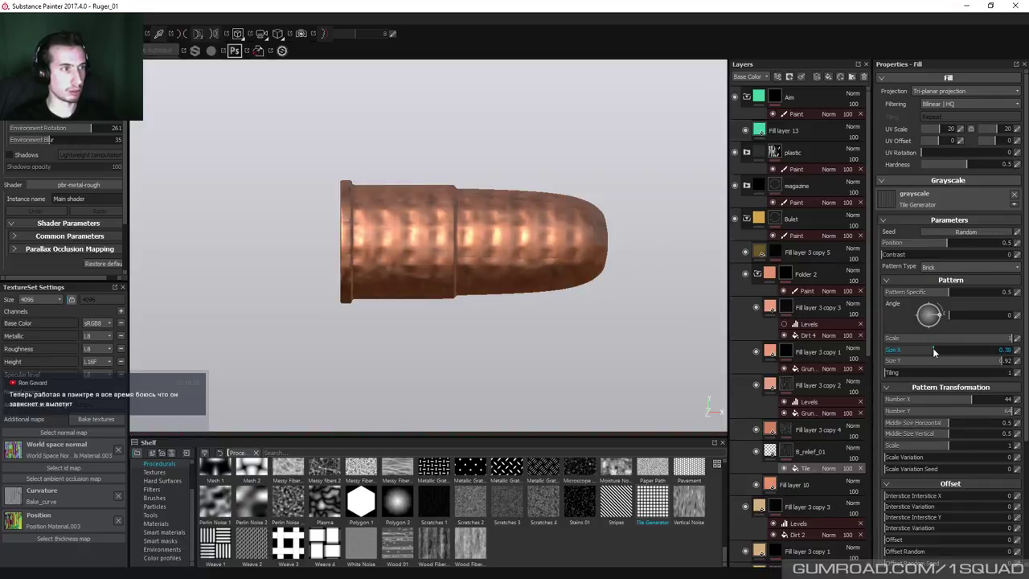
{"action": "left_click_drag", "start_coordinate": [932, 347], "coordinate": [934, 347]}
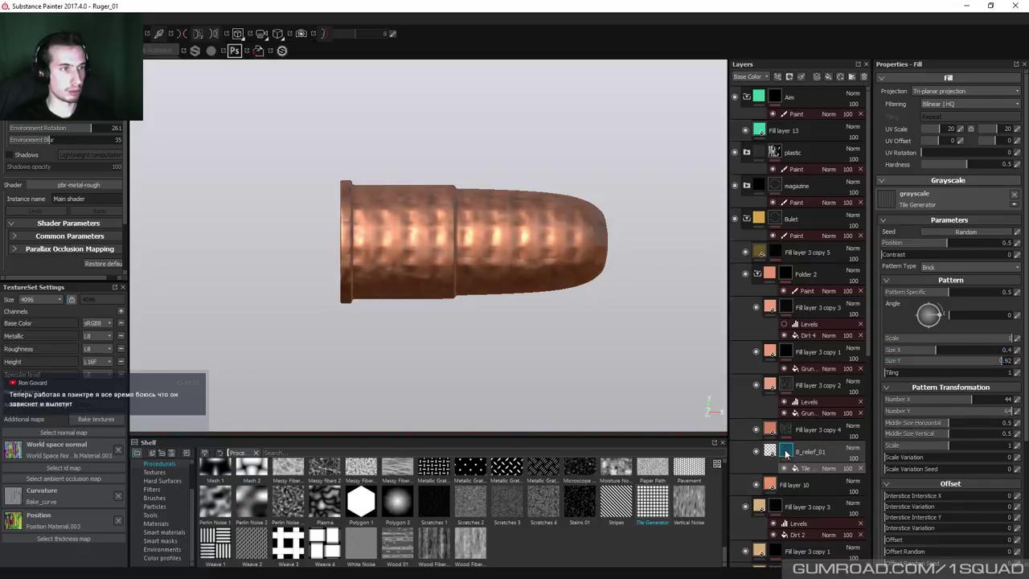
Add a paint effect to B_relief_01's mask and mesh-fill the entire bullet with Polygon Fill.
{"action": "right_click", "coordinate": [786, 454]}
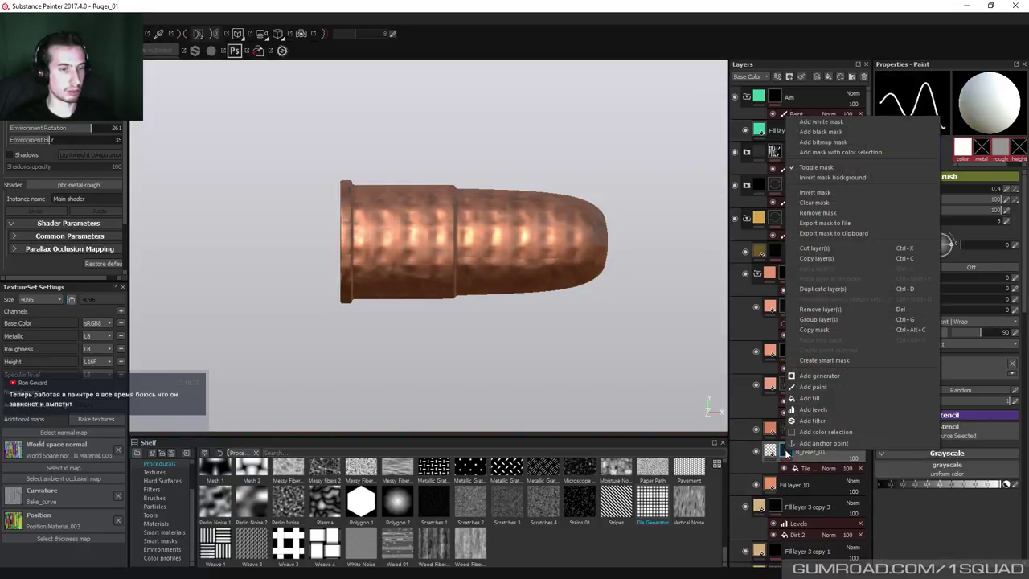
{"action": "left_click", "coordinate": [827, 389]}
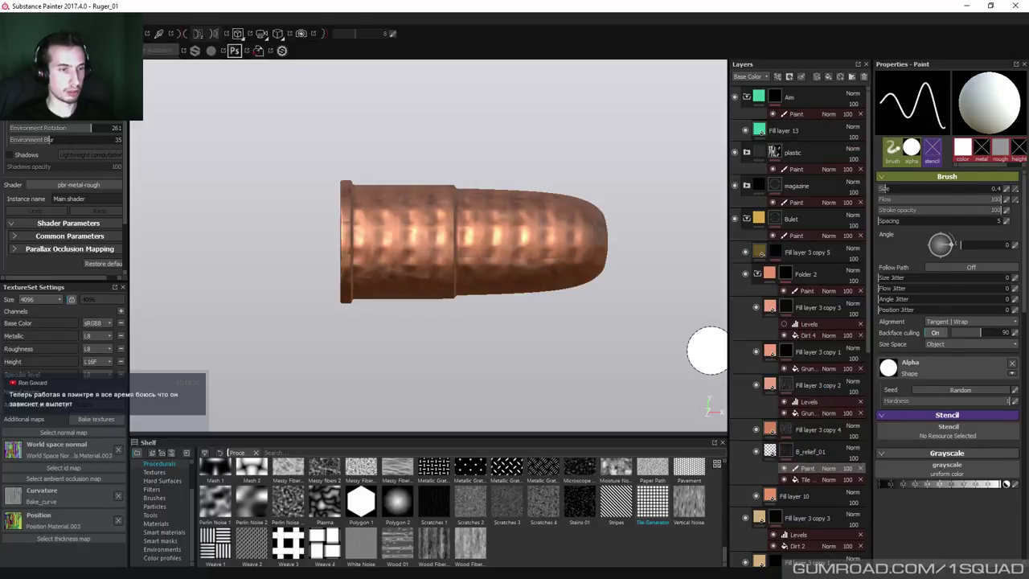
{"action": "scroll", "coordinate": [388, 87], "scroll_direction": "down", "scroll_amount": 3}
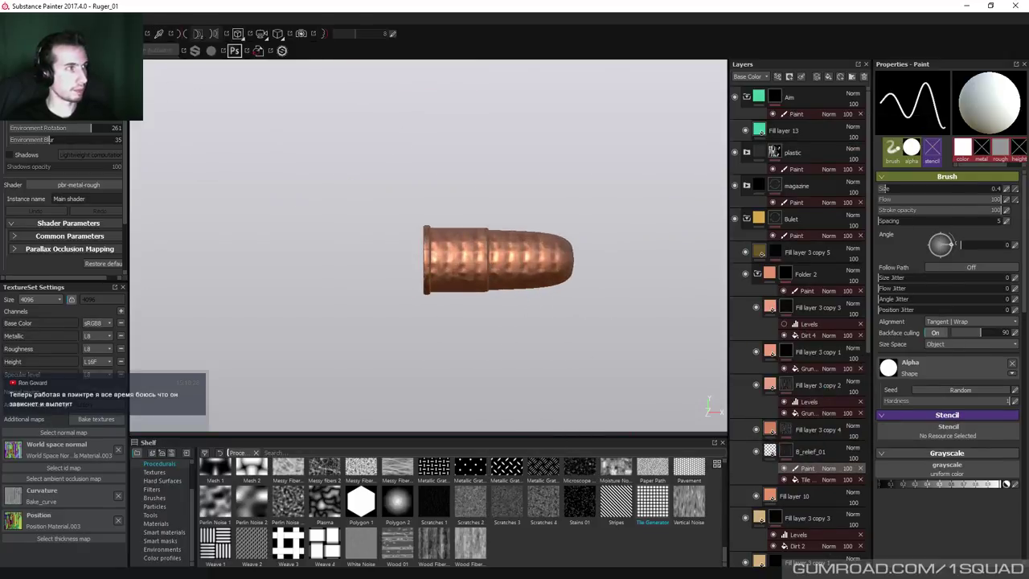
{"action": "key", "text": "4"}
{"action": "left_click", "coordinate": [940, 78]}
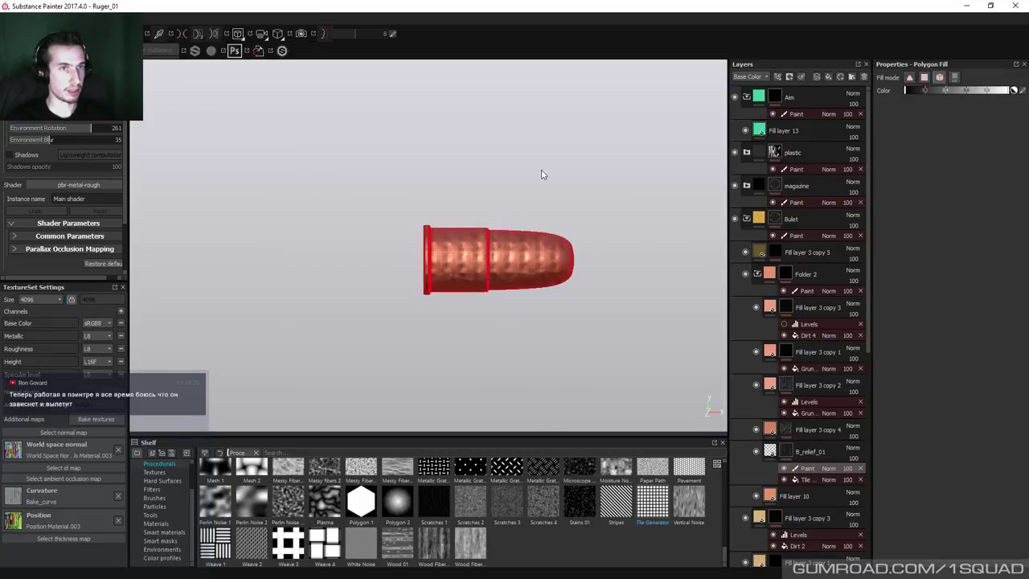
{"action": "left_click", "coordinate": [450, 257]}
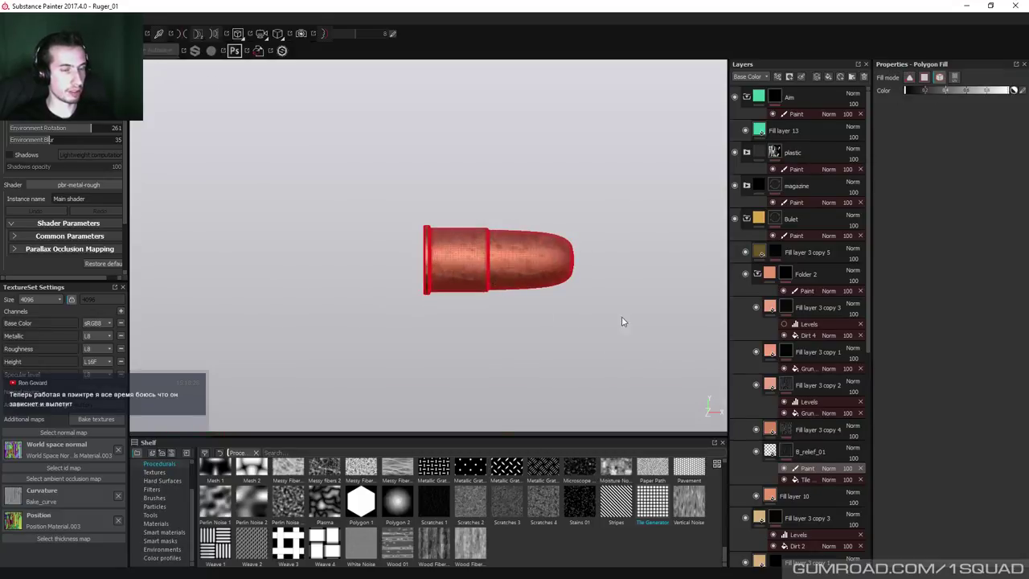
{"action": "left_click", "coordinate": [801, 469]}
{"action": "key", "text": "1"}
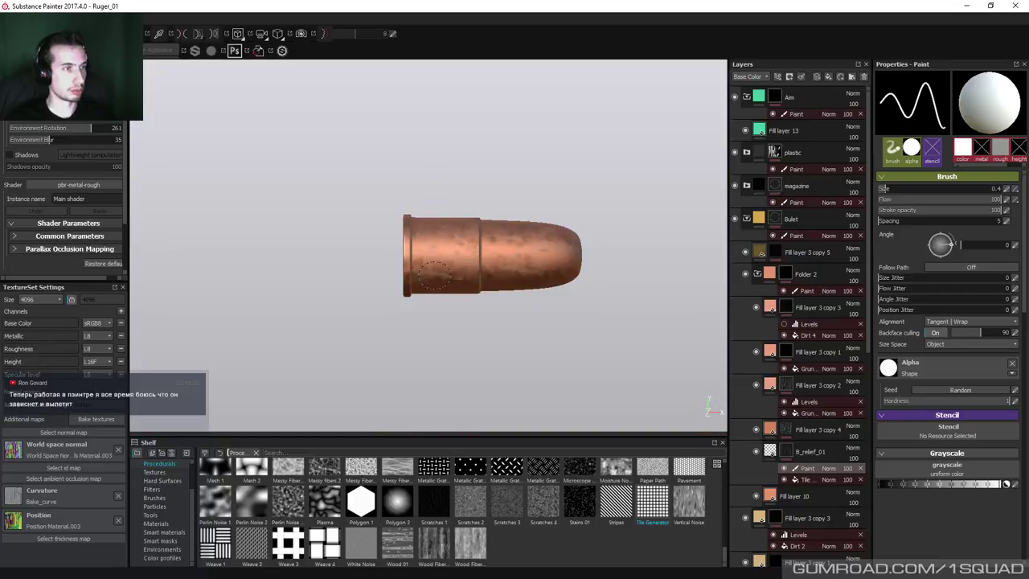
Set the paint effect to Multiply blending, frame the bullet, and set brush size to 0.27.
{"action": "left_click", "coordinate": [828, 468]}
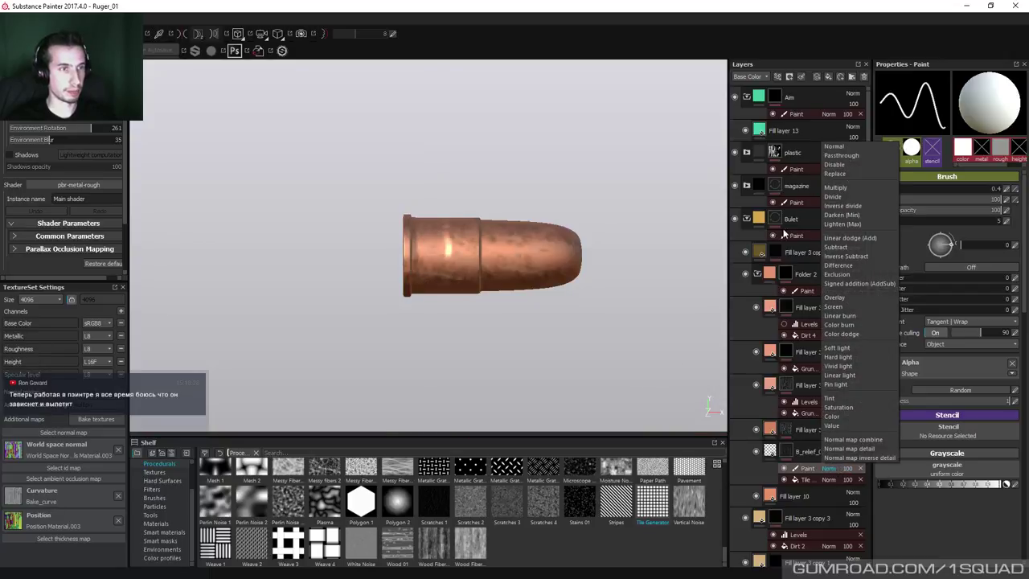
{"action": "left_click", "coordinate": [840, 188]}
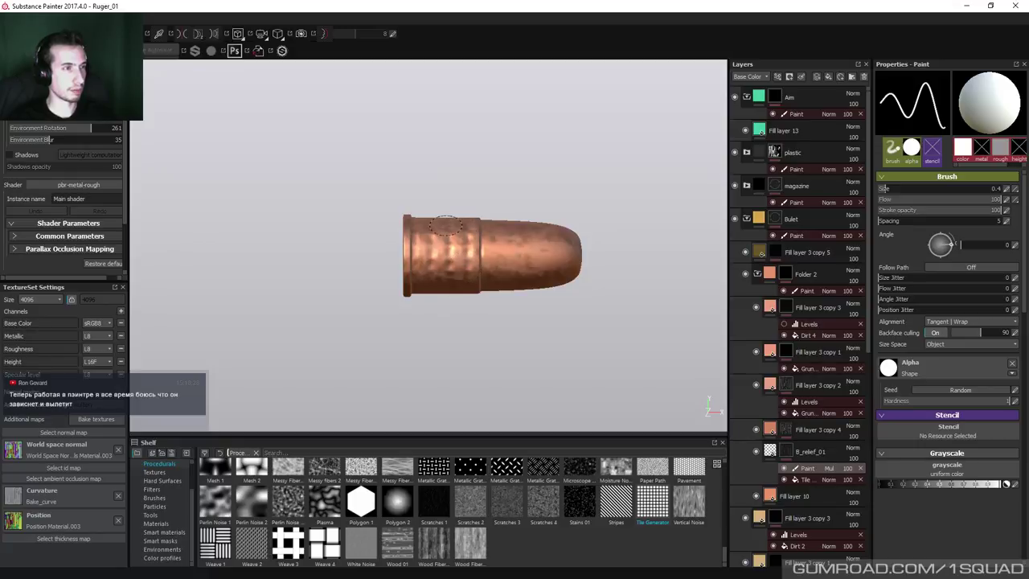
{"action": "mouse_move", "coordinate": [457, 289]}
{"action": "right_mouse_down", "text": "ctrl"}
{"action": "mouse_move", "coordinate": [410, 246]}
{"action": "mouse_move", "coordinate": [410, 230]}
{"action": "right_mouse_up", "text": "ctrl"}
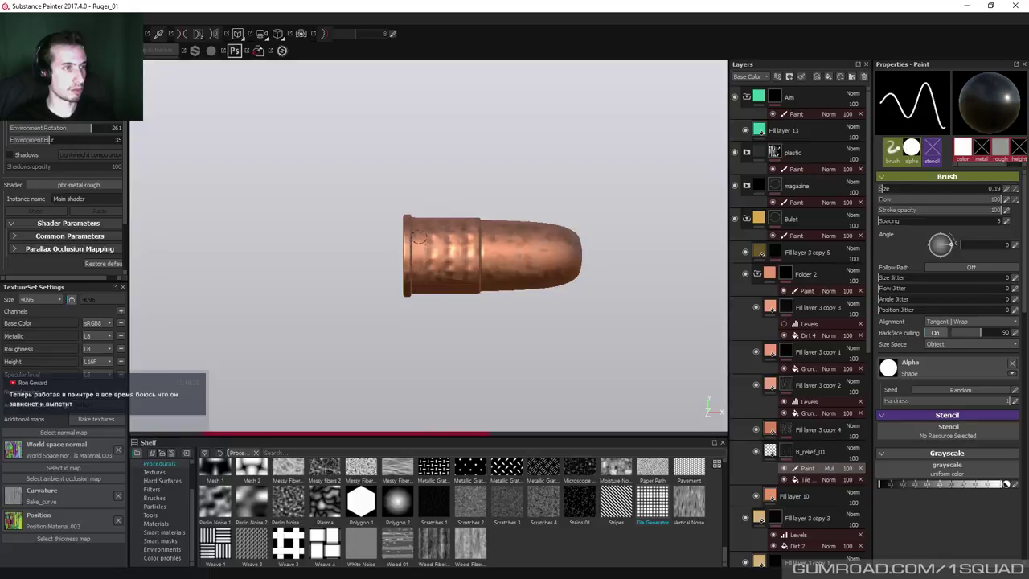
{"action": "key", "text": "alt+q"}
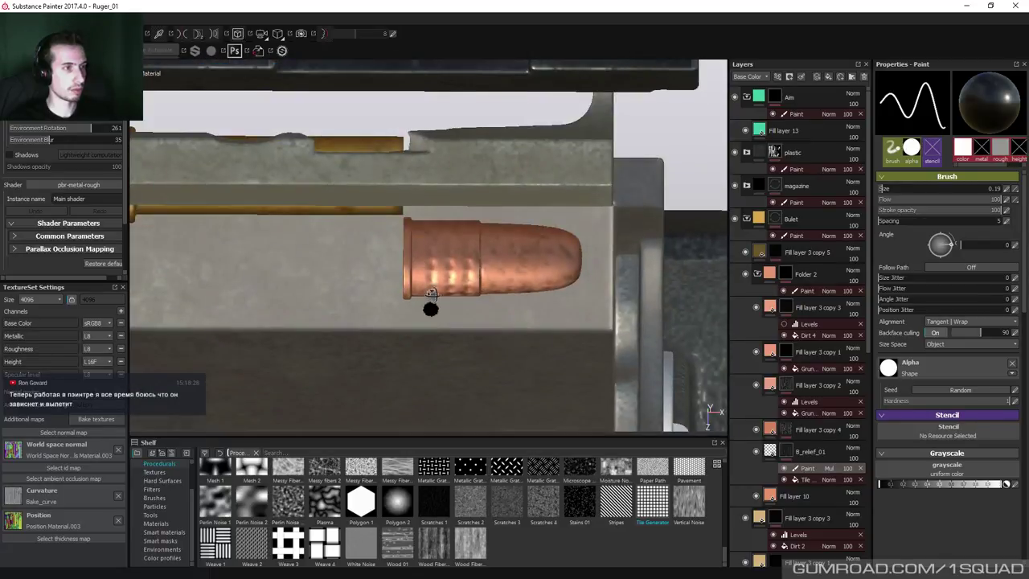
{"action": "key", "text": "f"}
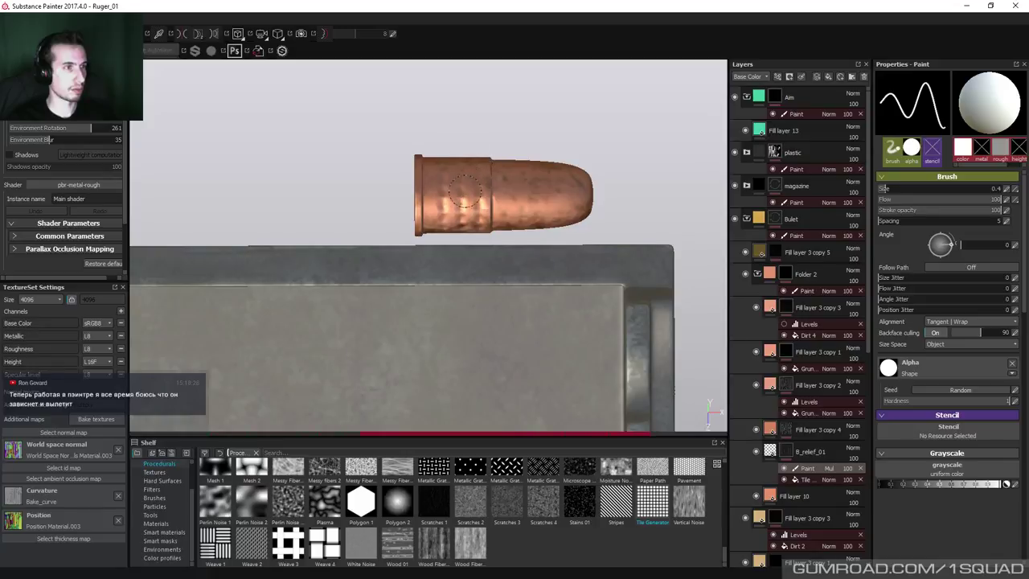
{"action": "mouse_move", "coordinate": [462, 193]}
{"action": "right_mouse_down", "text": "ctrl"}
{"action": "mouse_move", "coordinate": [482, 213]}
{"action": "mouse_move", "coordinate": [474, 210]}
{"action": "right_mouse_up", "text": "ctrl"}
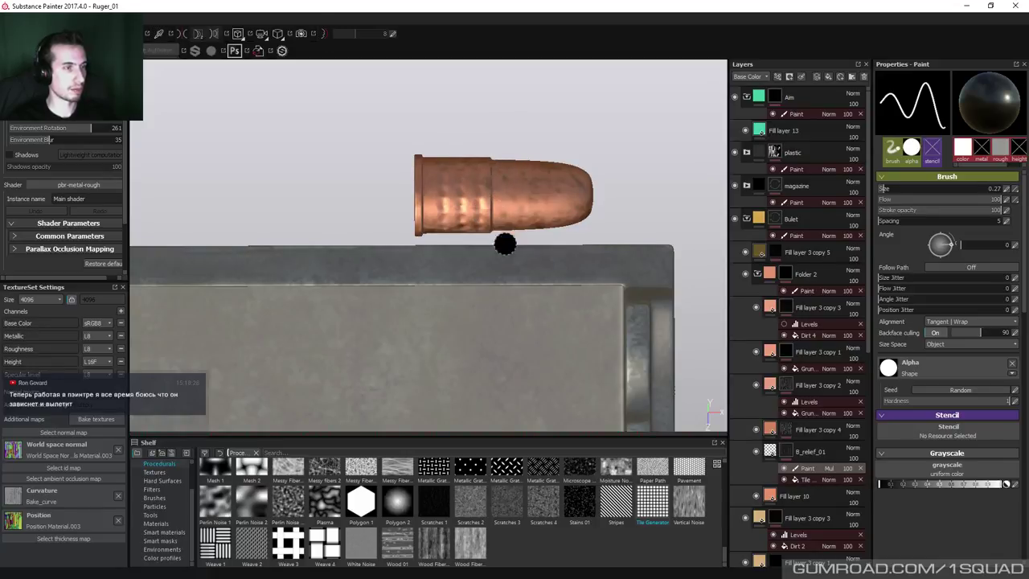
Isolate the bullet and rotate the environment lighting from 261 to 326.
{"action": "key", "text": "alt+q"}
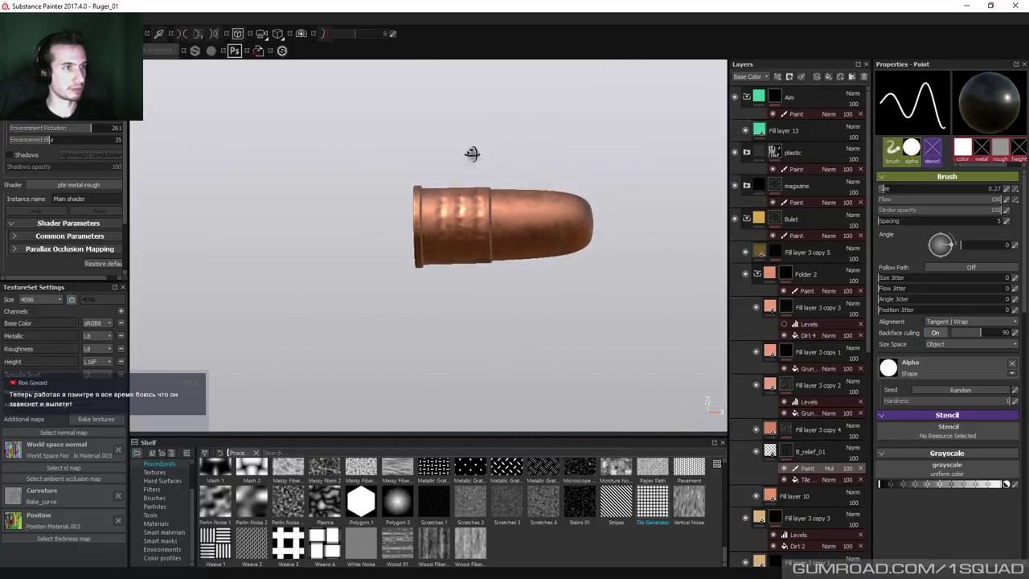
{"action": "key", "text": "alt+q"}
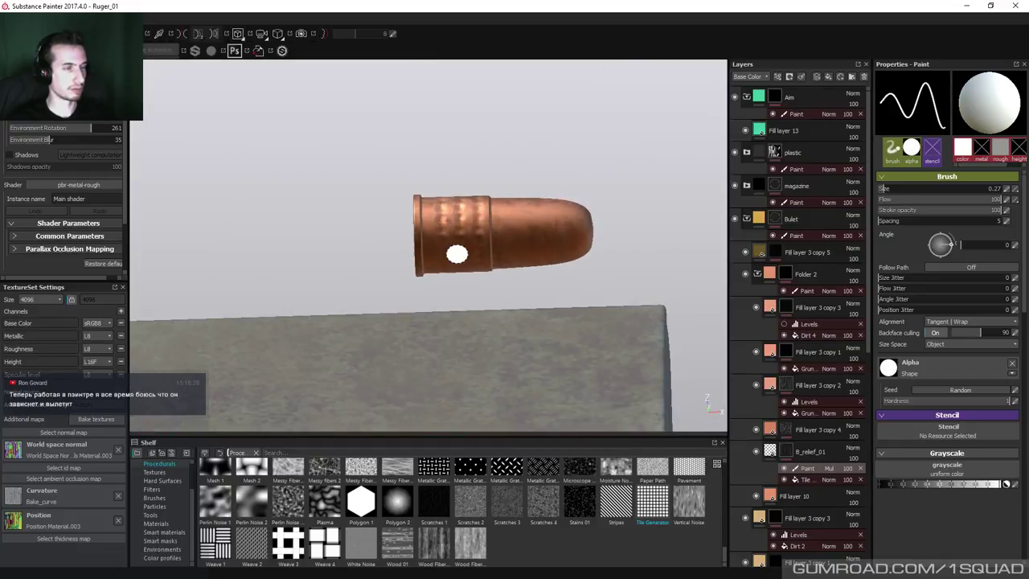
{"action": "key", "text": "alt+q"}
{"action": "left_click_drag", "start_coordinate": [455, 249], "coordinate": [426, 221], "text": "alt"}
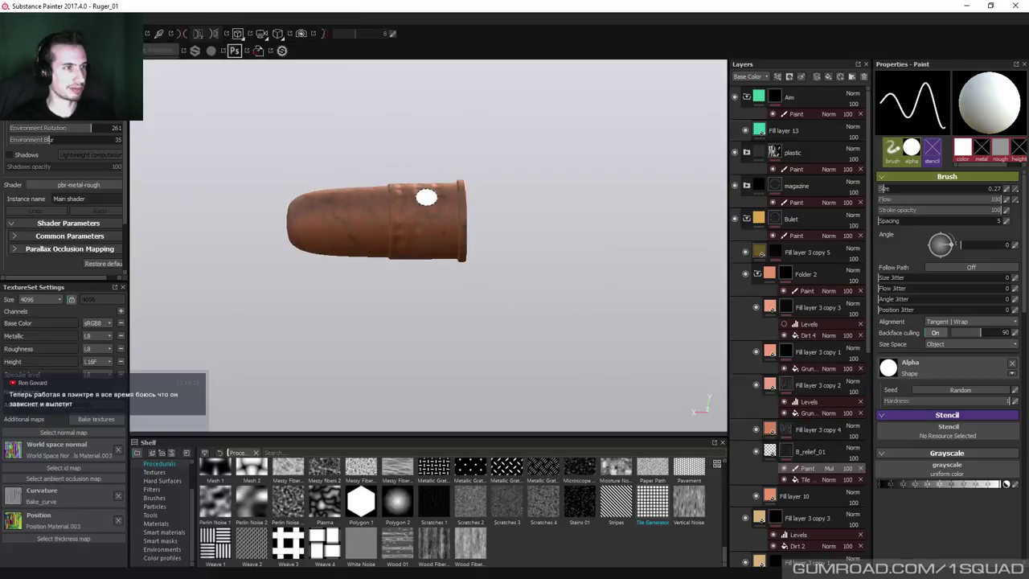
{"action": "mouse_move", "coordinate": [426, 221]}
{"action": "right_mouse_down", "text": "shift"}
{"action": "mouse_move", "coordinate": [438, 233]}
{"action": "mouse_move", "coordinate": [429, 234]}
{"action": "right_mouse_up", "text": "shift"}
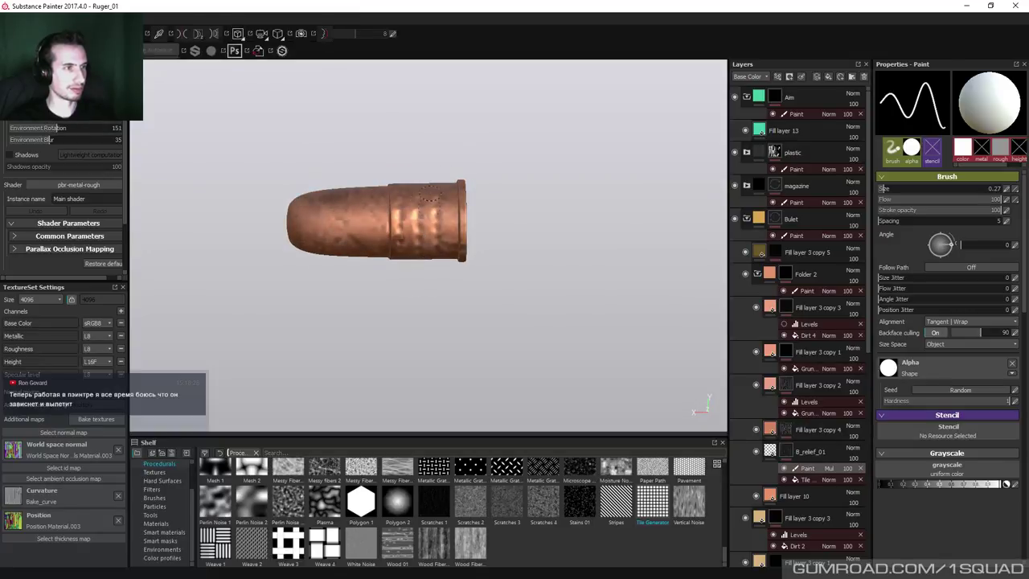
{"action": "mouse_move", "coordinate": [404, 254]}
{"action": "left_mouse_down", "text": "alt"}
{"action": "mouse_move", "coordinate": [418, 264]}
{"action": "mouse_move", "coordinate": [418, 184]}
{"action": "mouse_move", "coordinate": [411, 218]}
{"action": "mouse_move", "coordinate": [507, 270]}
{"action": "mouse_move", "coordinate": [542, 266]}
{"action": "mouse_move", "coordinate": [409, 200]}
{"action": "mouse_move", "coordinate": [519, 225]}
{"action": "mouse_move", "coordinate": [502, 249]}
{"action": "left_mouse_up", "text": "alt"}
{"action": "right_click_drag", "start_coordinate": [501, 248], "coordinate": [455, 274], "text": "shift"}
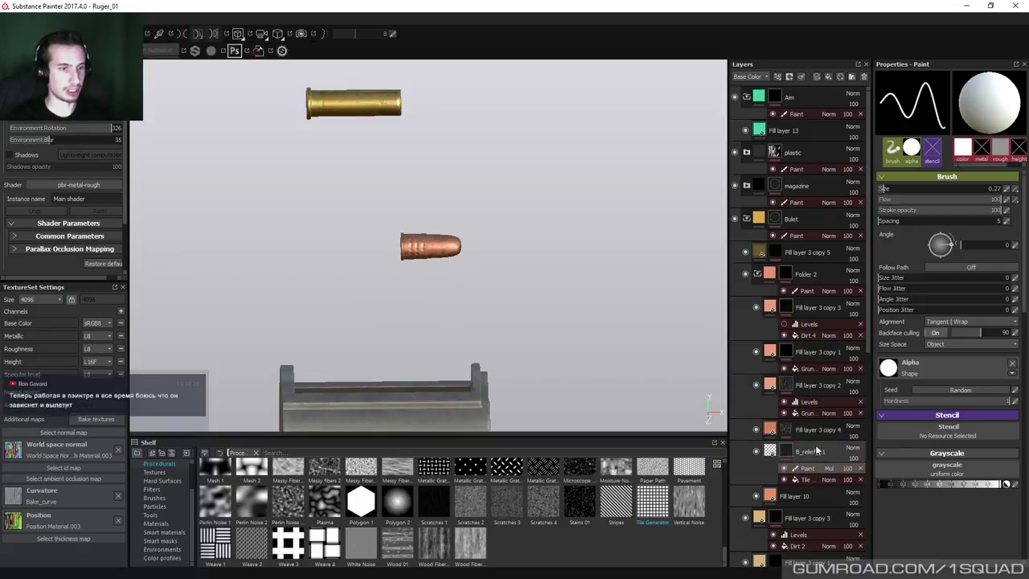
Reduce the B_relief_01 tile generator's Size Y to 0.81.
{"action": "scroll", "coordinate": [463, 250], "scroll_direction": "up", "scroll_amount": 5}
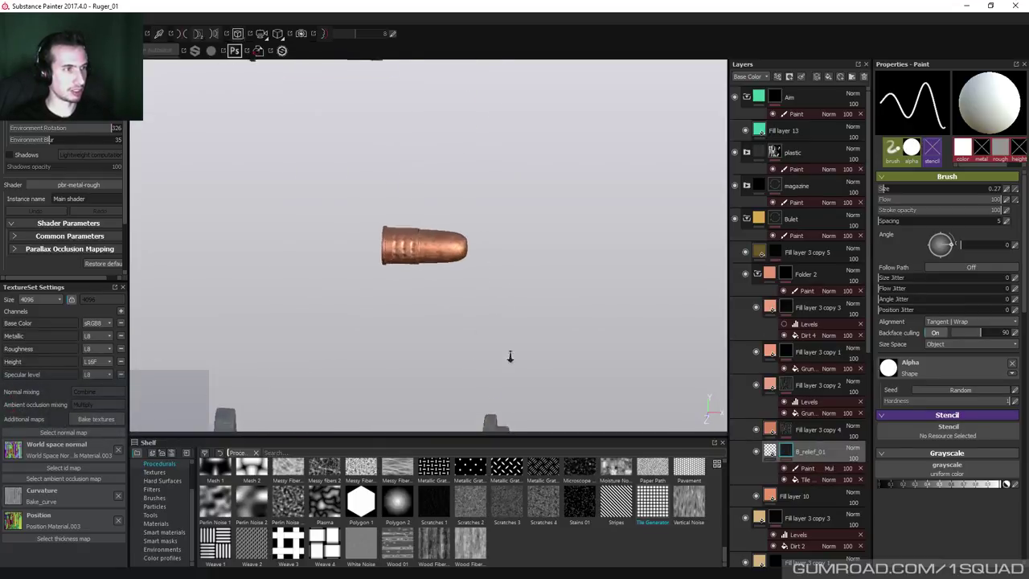
{"action": "left_click", "coordinate": [807, 480]}
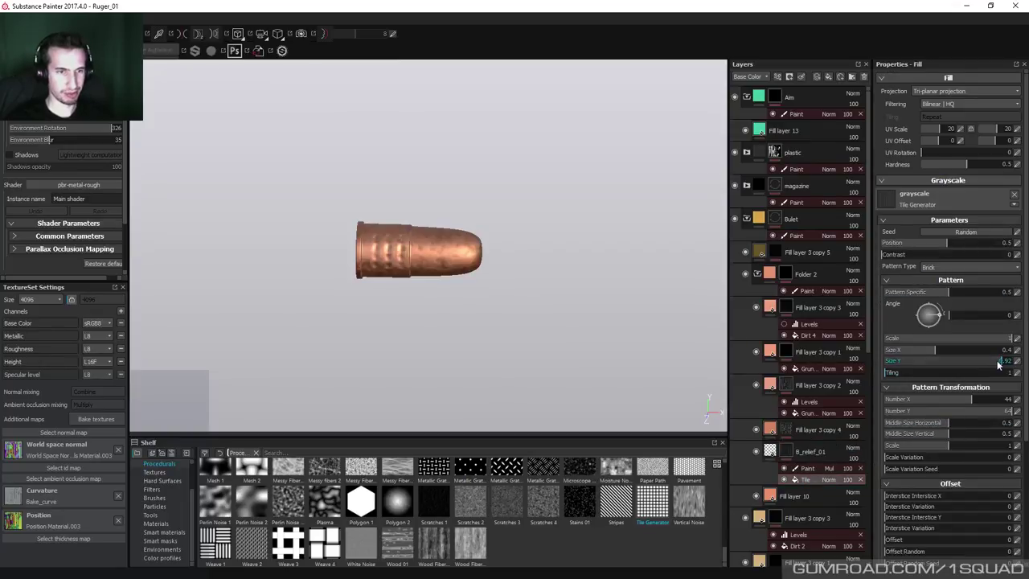
{"action": "left_click_drag", "start_coordinate": [993, 364], "coordinate": [989, 363]}
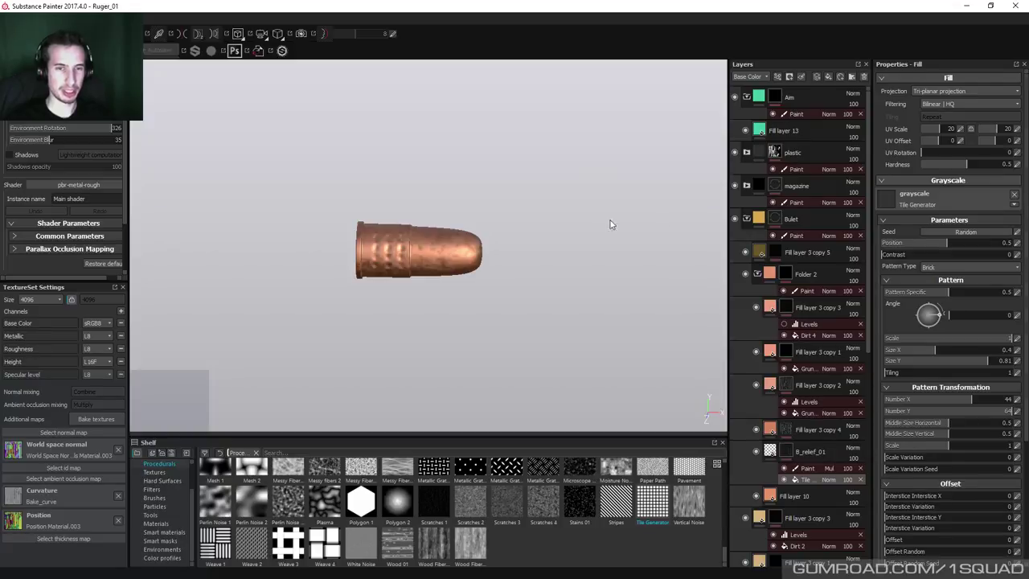
{"action": "right_click_drag", "start_coordinate": [340, 262], "coordinate": [487, 322], "text": "alt"}
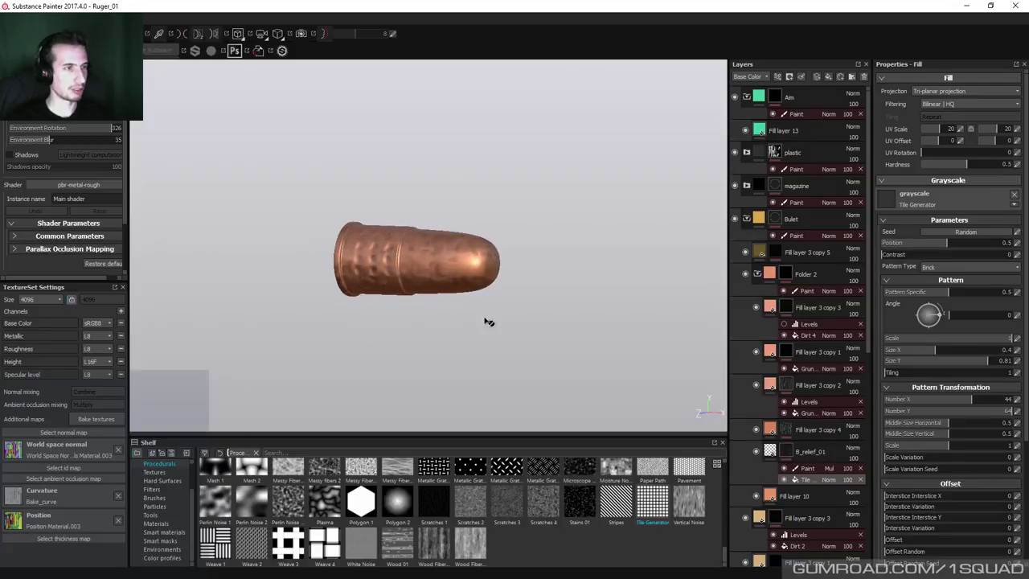
{"action": "left_click_drag", "start_coordinate": [487, 321], "coordinate": [522, 295], "text": "alt"}
Add Fill layer 16 above B_relief_01 with only the height channel enabled.
{"action": "left_click", "coordinate": [810, 450]}
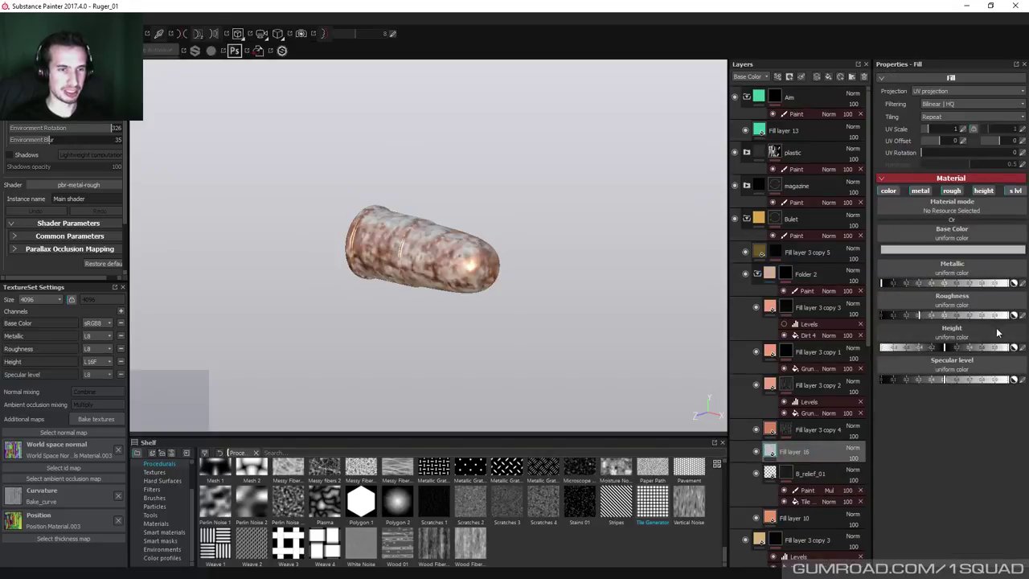
{"action": "left_click", "coordinate": [887, 190]}
{"action": "left_click", "coordinate": [920, 190]}
{"action": "left_click", "coordinate": [953, 190]}
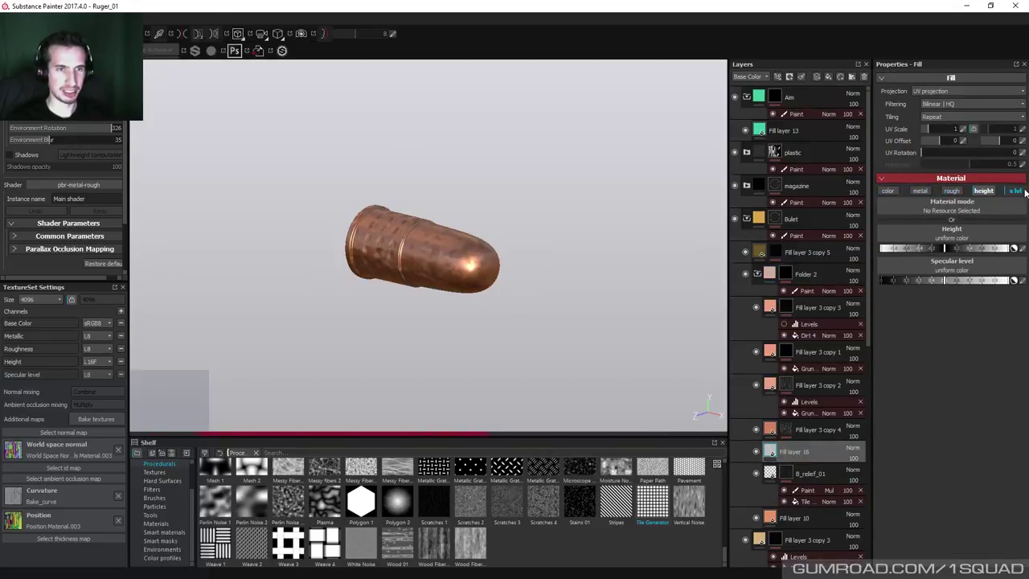
{"action": "left_click", "coordinate": [1015, 191]}
{"action": "left_click", "coordinate": [1021, 249]}
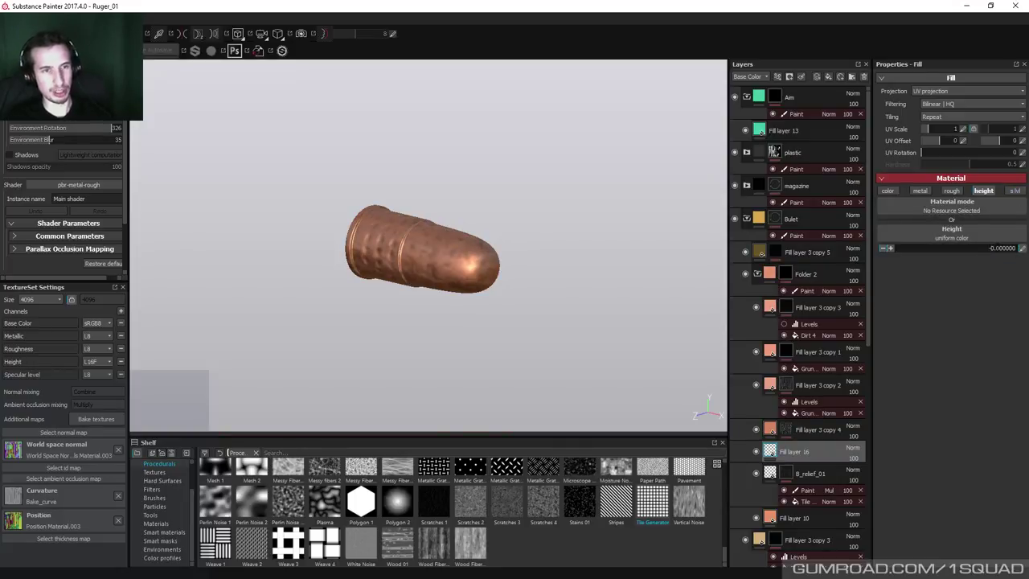
{"action": "left_click", "coordinate": [981, 275]}
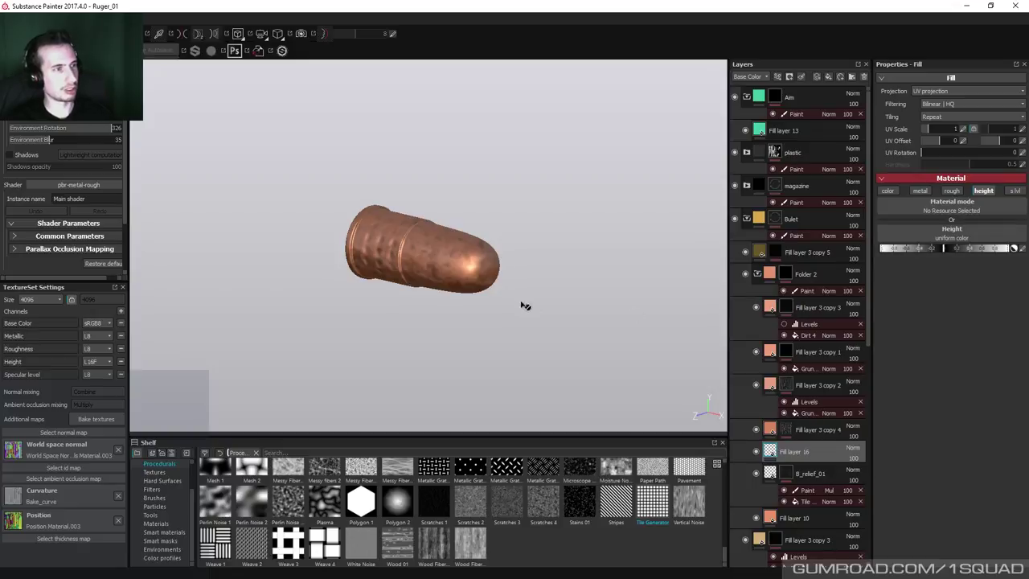
{"action": "left_click_drag", "start_coordinate": [462, 301], "coordinate": [516, 268], "text": "alt"}
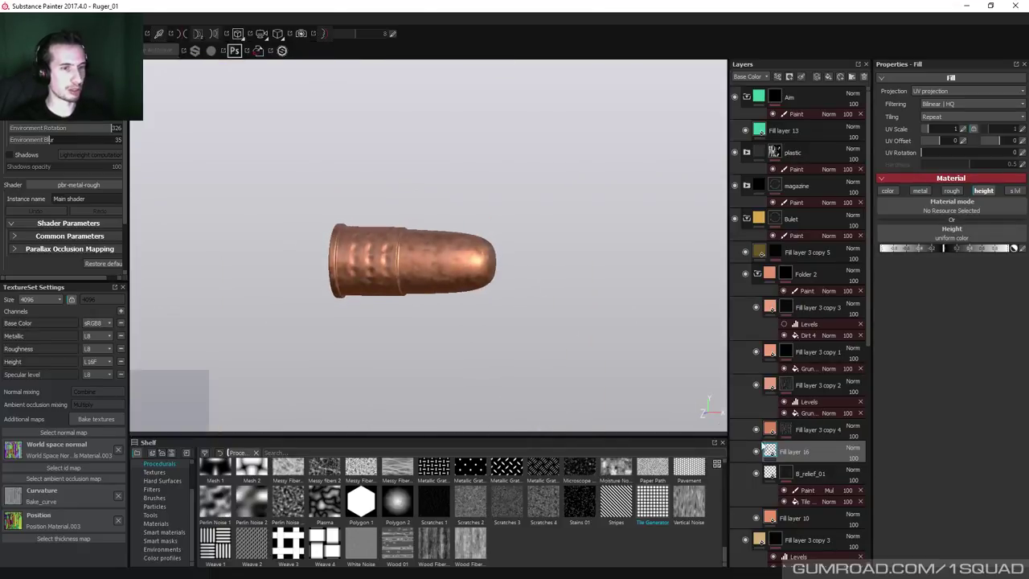
Give Fill layer 16 a black mask and add a fill effect inside it.
{"action": "right_click", "coordinate": [786, 447]}
{"action": "left_click", "coordinate": [810, 147]}
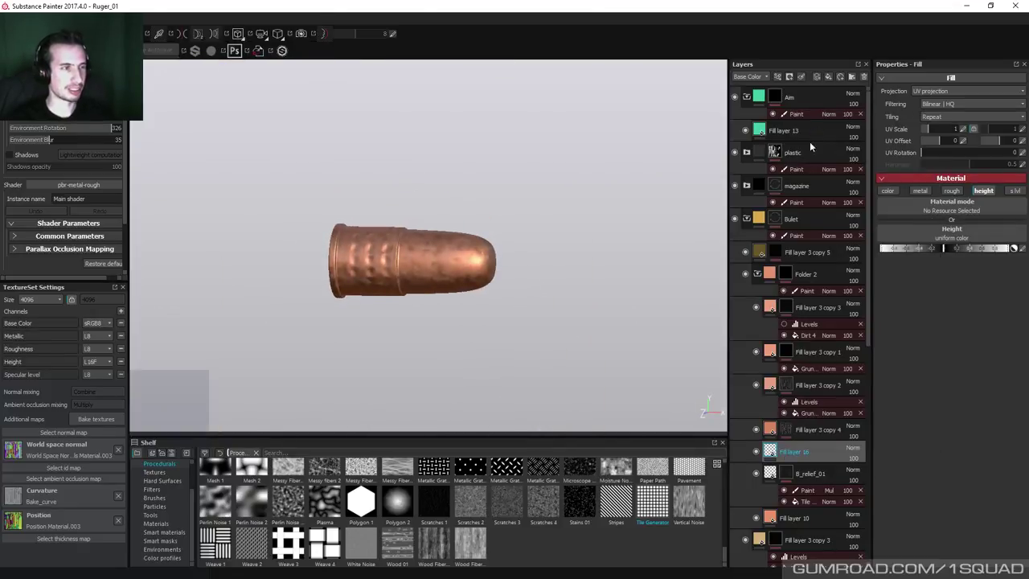
{"action": "right_click", "coordinate": [789, 452]}
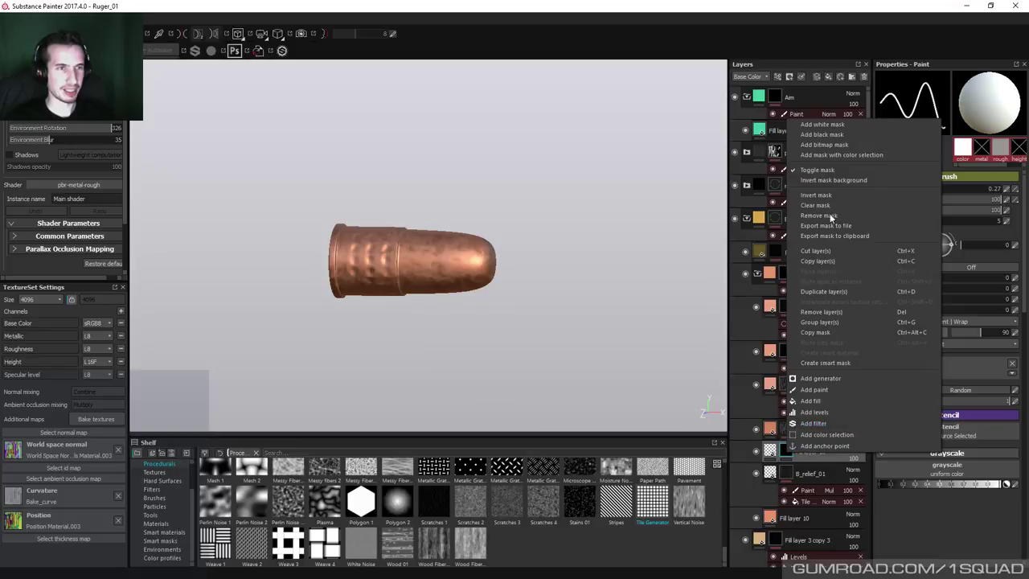
{"action": "left_click", "coordinate": [824, 135]}
{"action": "right_click", "coordinate": [790, 453]}
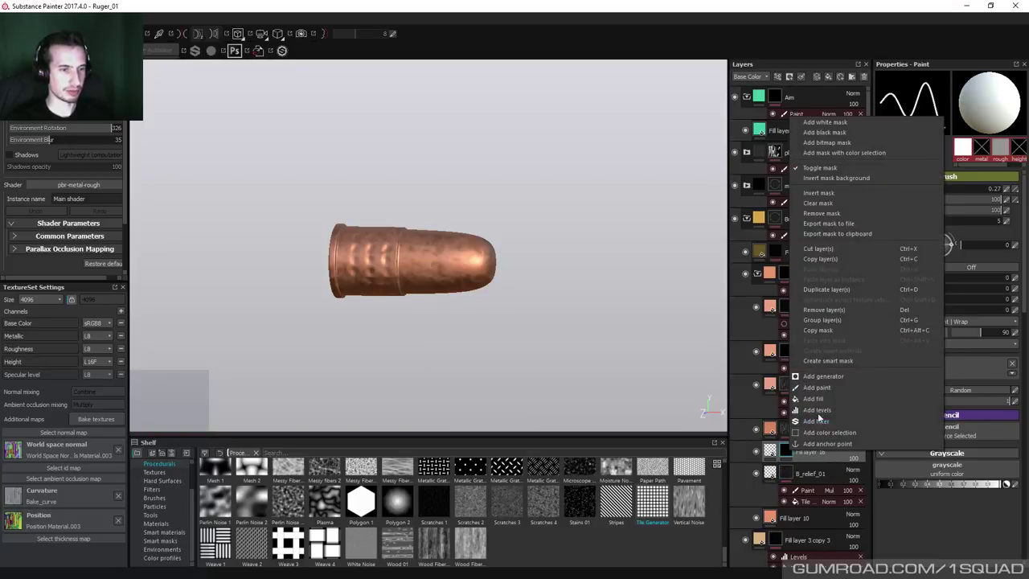
{"action": "left_click", "coordinate": [813, 399]}
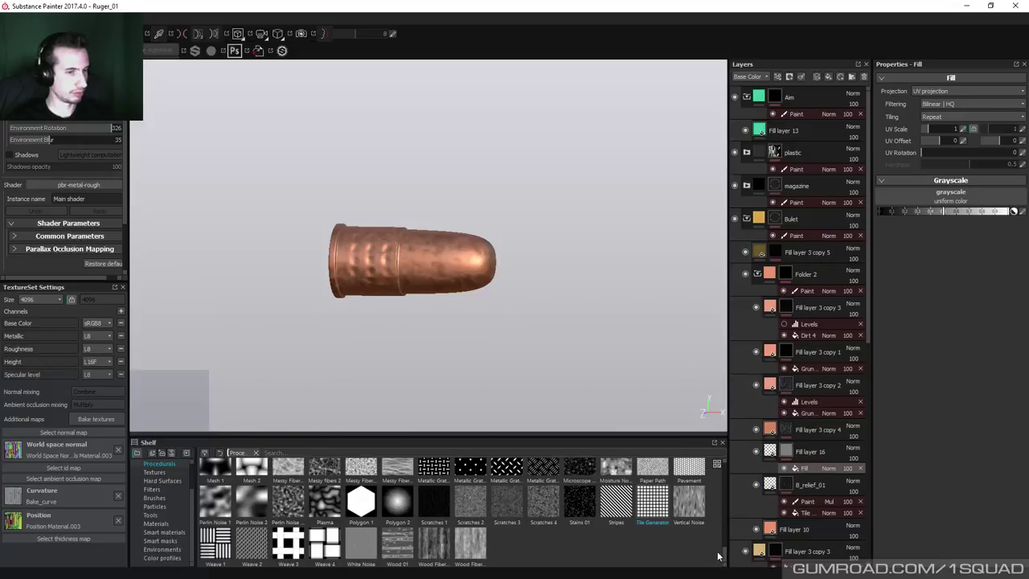
Load Cells 1 into the mask fill with Distance 64 and UV scale 11.
{"action": "left_click_drag", "start_coordinate": [724, 556], "coordinate": [701, 466]}
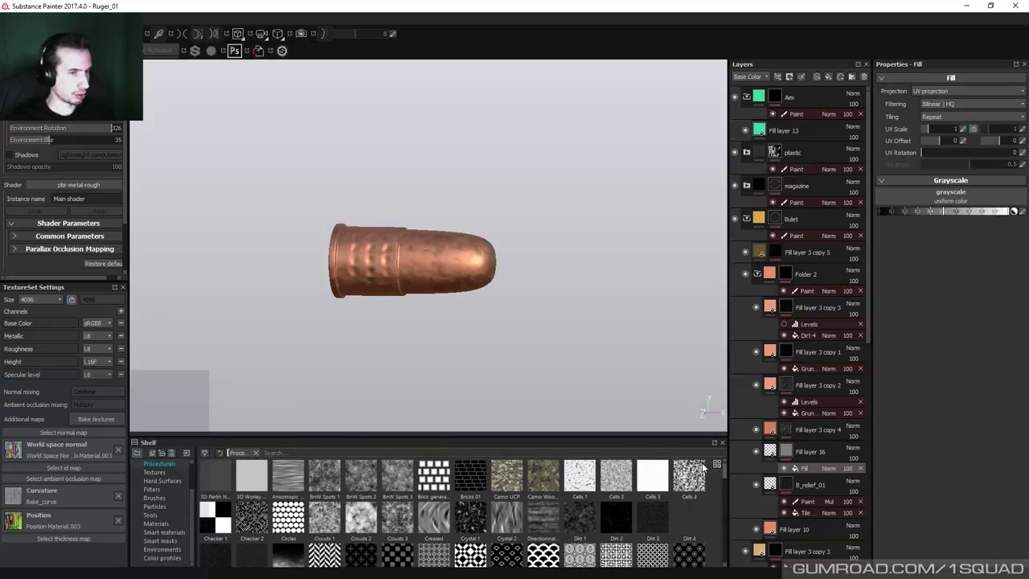
{"action": "left_click_drag", "start_coordinate": [591, 482], "coordinate": [933, 193]}
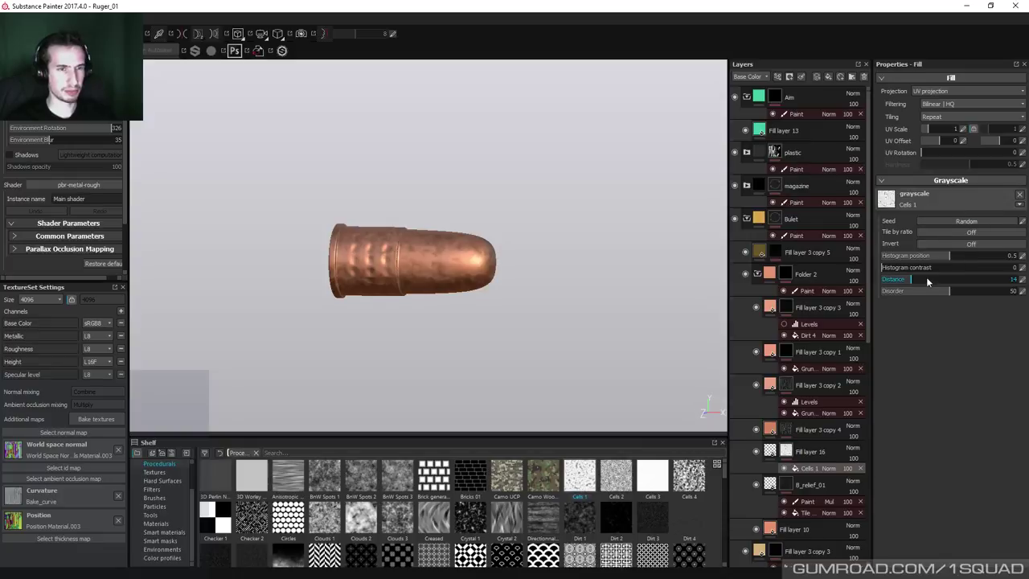
{"action": "left_click_drag", "start_coordinate": [917, 281], "coordinate": [1005, 281]}
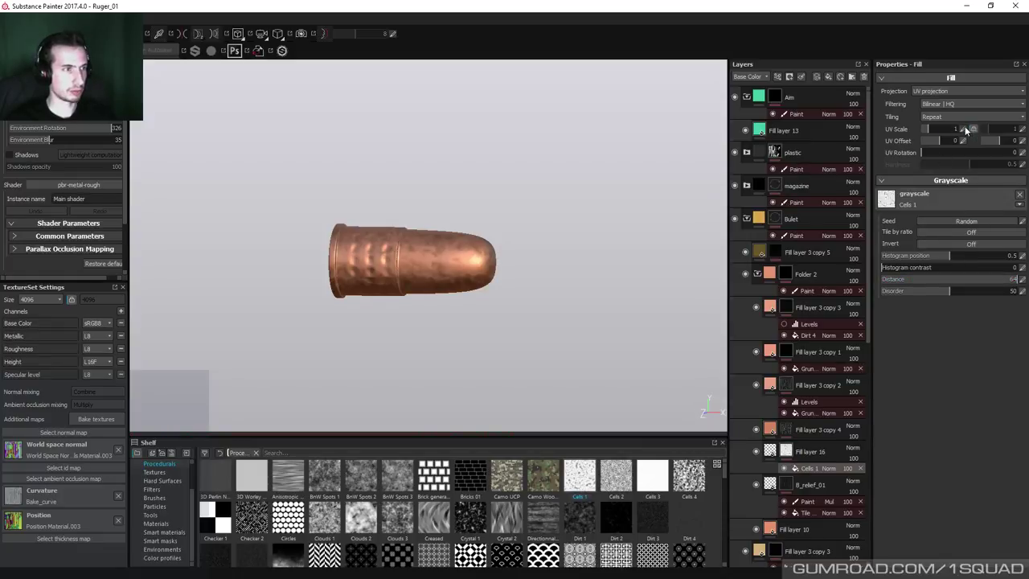
{"action": "left_click", "coordinate": [966, 133]}
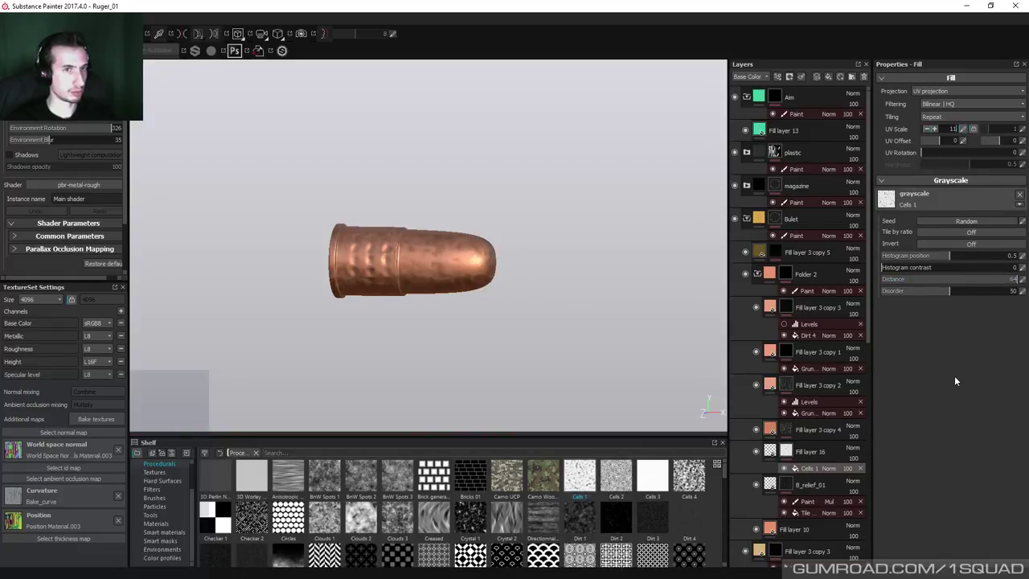
{"action": "type", "text": "11"}
{"action": "key", "text": "Return"}
{"action": "left_click_drag", "start_coordinate": [464, 308], "coordinate": [485, 337], "text": "alt"}
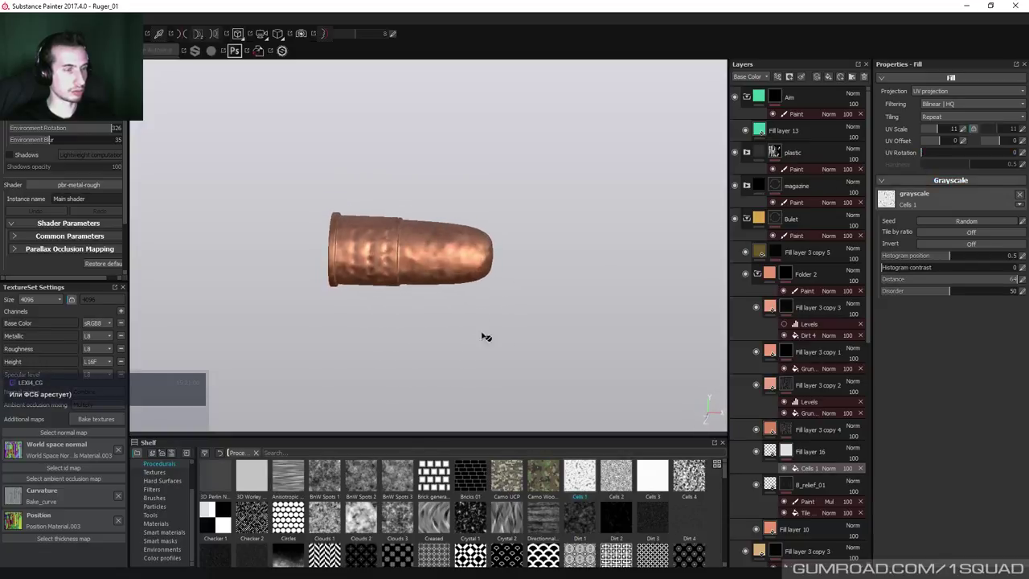
Change the Cells 1 UV scale to 8 for larger cells, back in material view.
{"action": "left_click", "coordinate": [787, 452], "text": "alt"}
{"action": "left_click", "coordinate": [808, 468]}
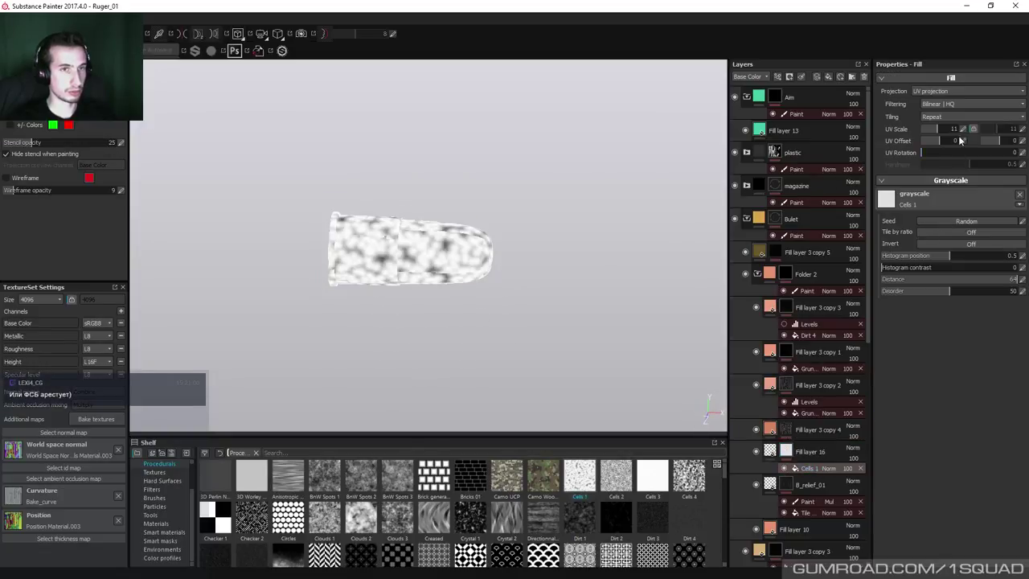
{"action": "double_click", "coordinate": [965, 129]}
{"action": "type", "text": "8"}
{"action": "key", "text": "Return"}
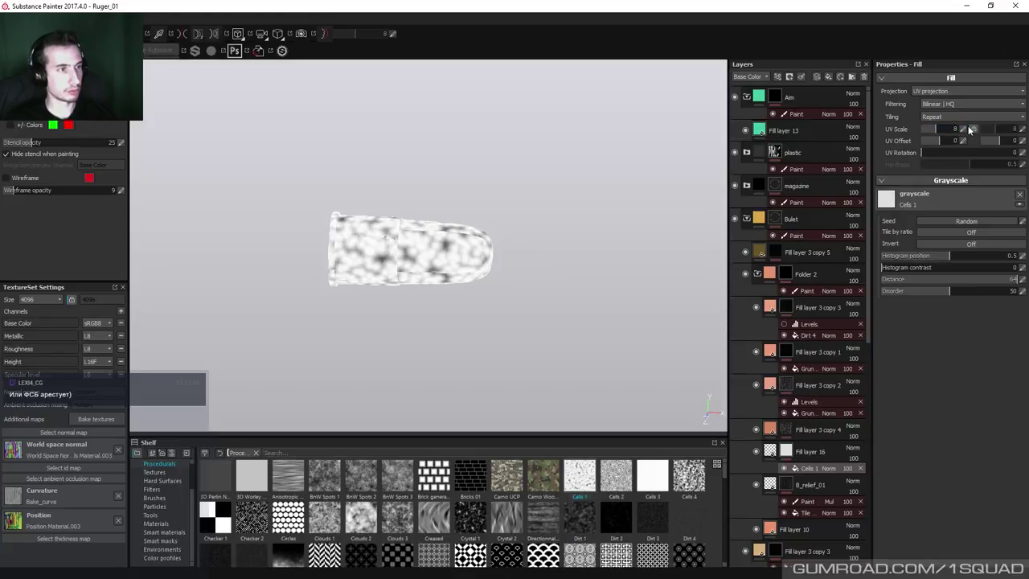
{"action": "key", "text": "m"}
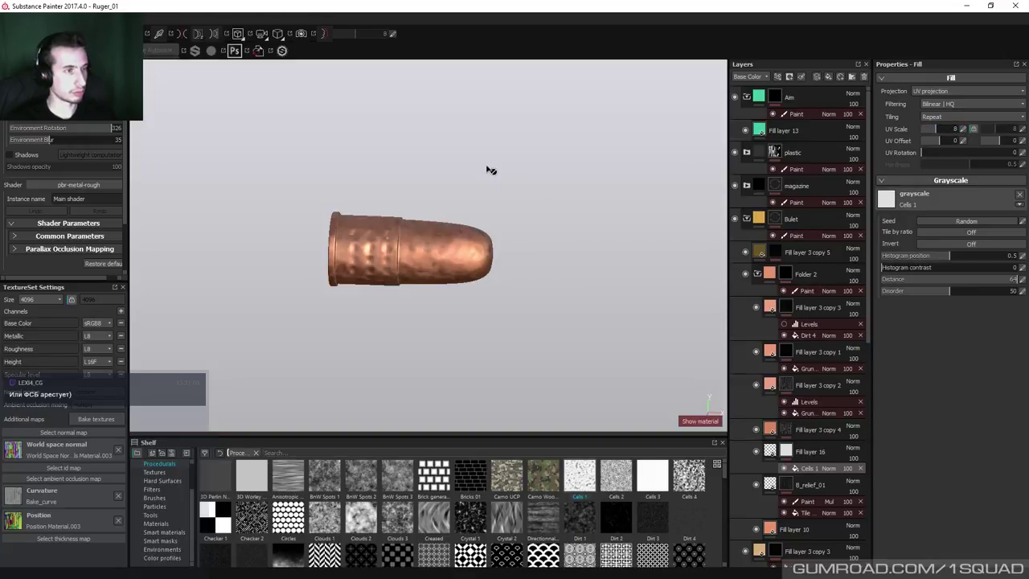
{"action": "left_click_drag", "start_coordinate": [479, 204], "coordinate": [475, 270], "text": "alt"}
Enter Fill layer 16's height numerically, trying -0.1 before settling on -0.05.
{"action": "left_click", "coordinate": [770, 452]}
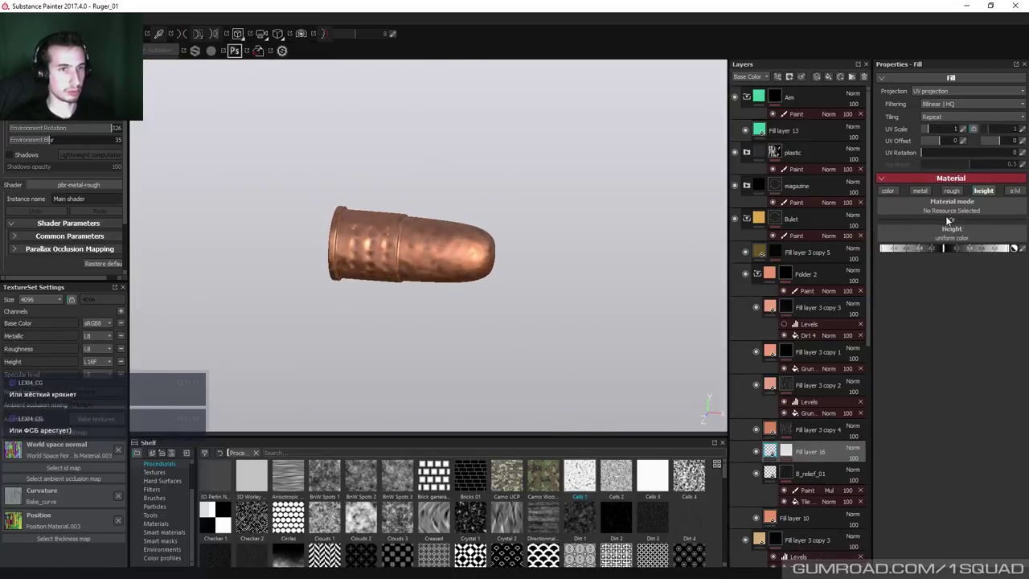
{"action": "left_click", "coordinate": [1022, 248]}
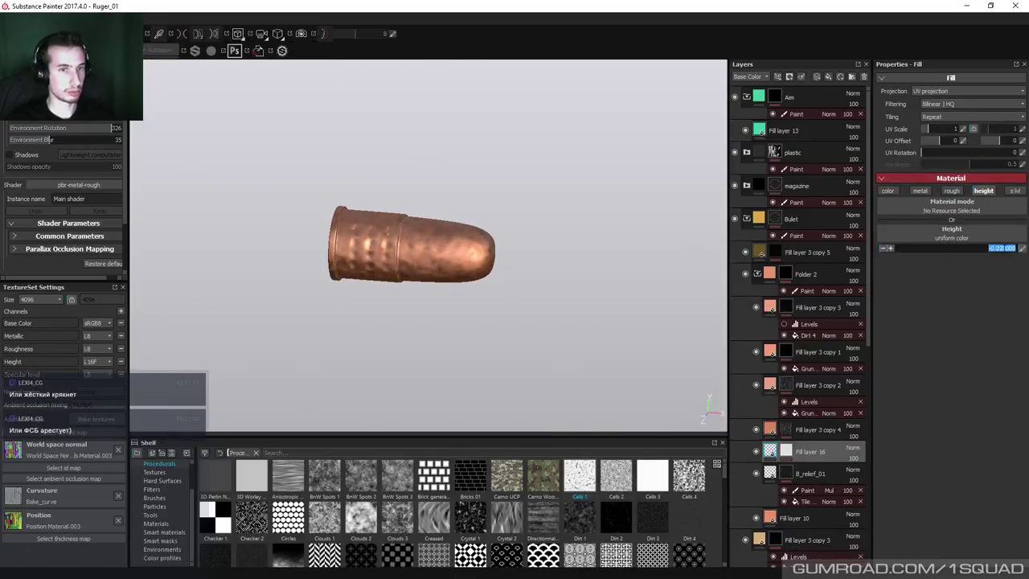
{"action": "type", "text": "-0.1"}
{"action": "key", "text": "Return"}
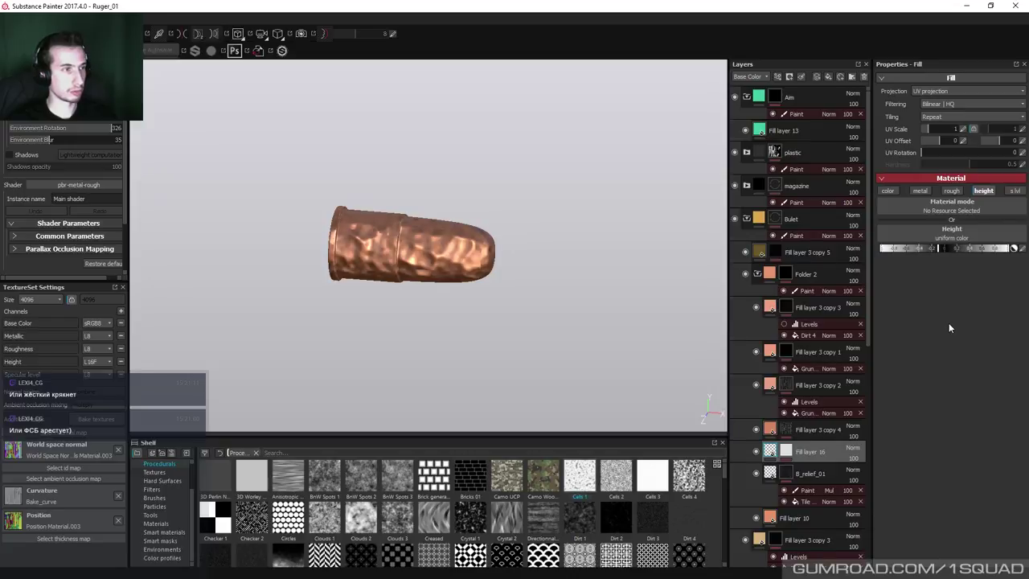
{"action": "left_click", "coordinate": [1009, 251]}
{"action": "left_click", "coordinate": [997, 249]}
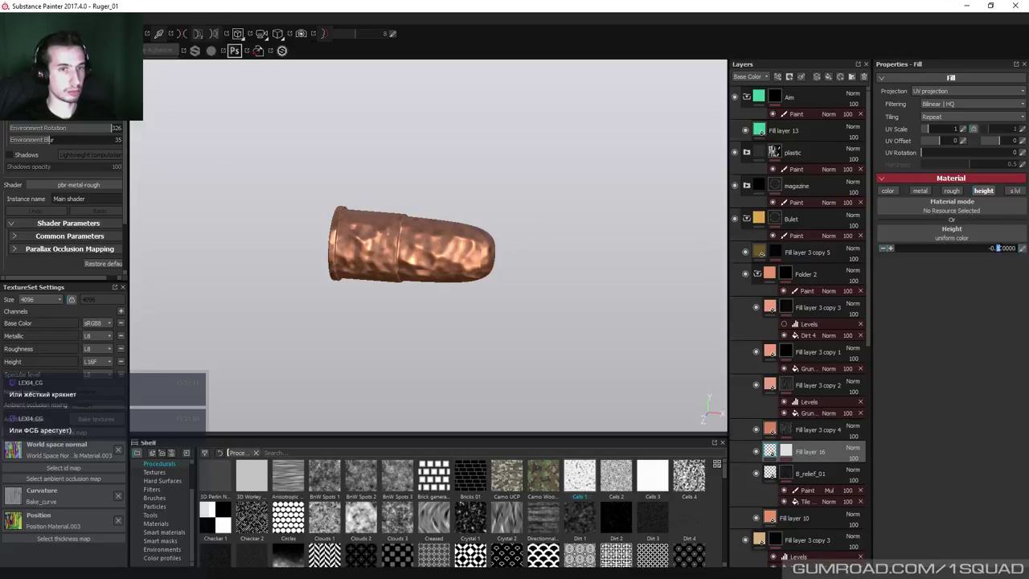
{"action": "left_click", "coordinate": [1000, 254]}
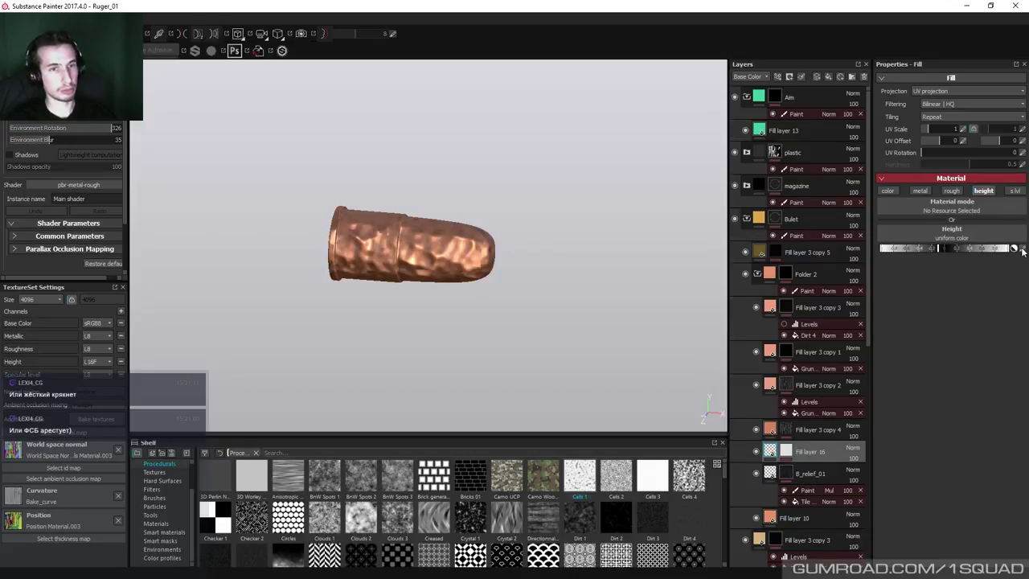
{"action": "left_click", "coordinate": [1021, 251]}
{"action": "type", "text": "0.05"}
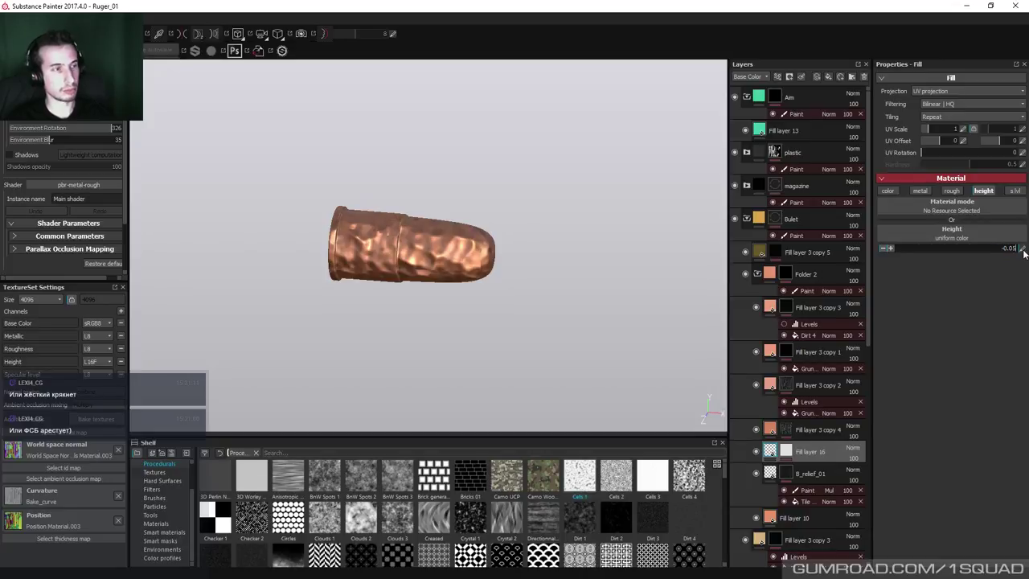
{"action": "key", "text": "Return"}
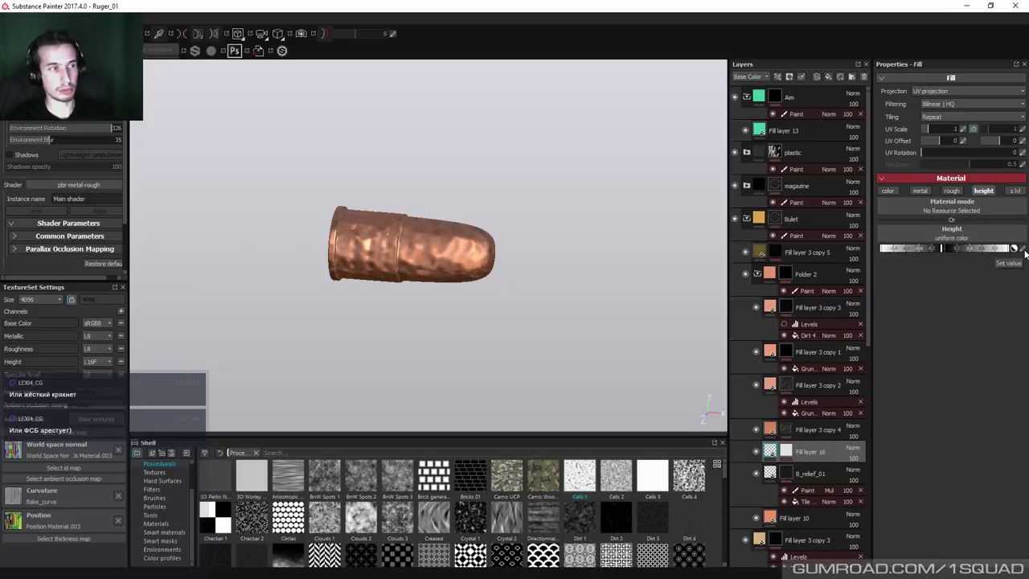
{"action": "left_click_drag", "start_coordinate": [691, 272], "coordinate": [552, 249], "text": "alt"}
{"action": "left_click", "coordinate": [785, 451]}
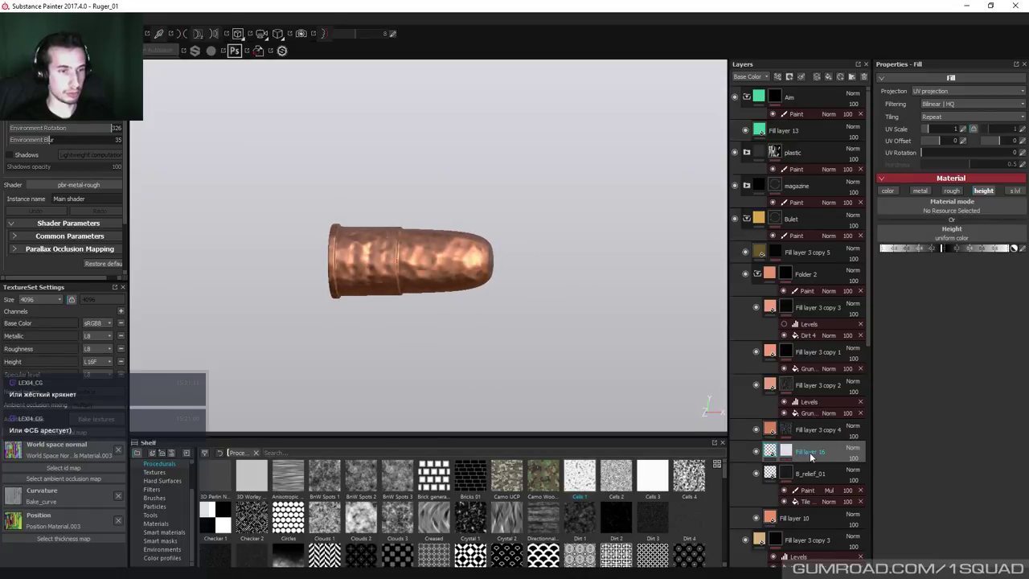
Switch the Cells 1 mask fill to Tri-planar projection with Bilinear | Sharp filtering.
{"action": "right_click", "coordinate": [788, 448]}
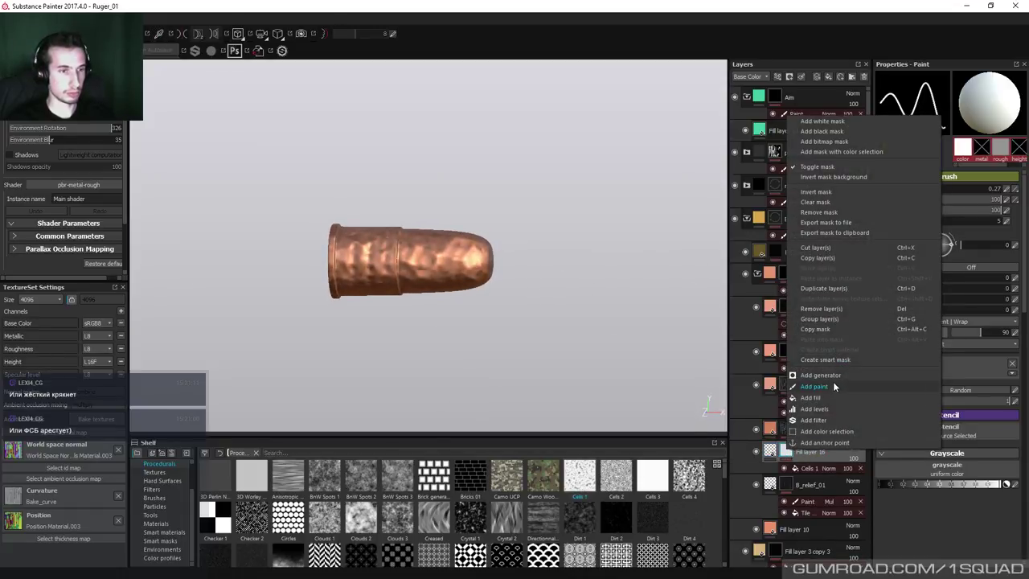
{"action": "left_click", "coordinate": [798, 471]}
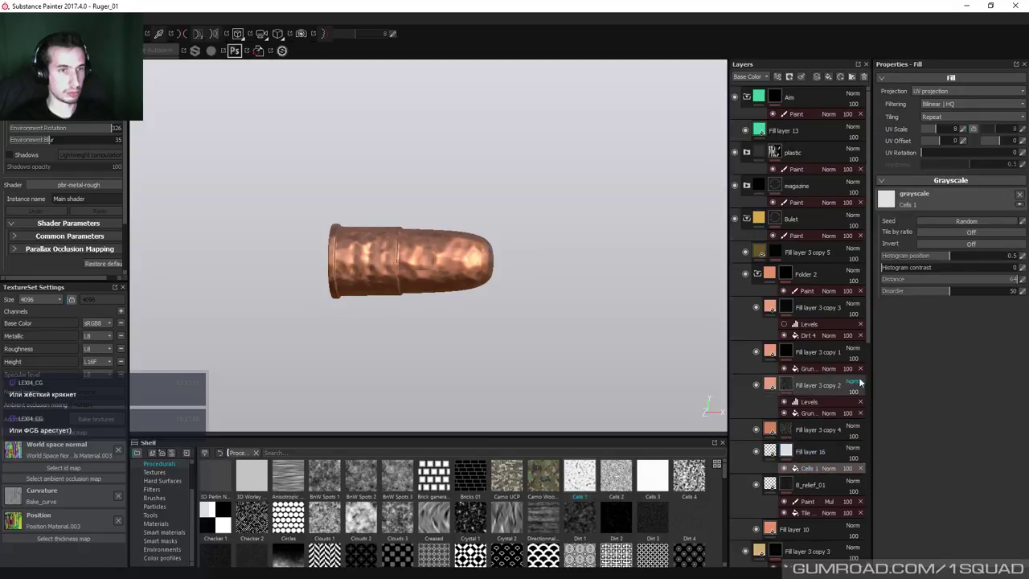
{"action": "left_click", "coordinate": [929, 92]}
{"action": "left_click", "coordinate": [936, 106]}
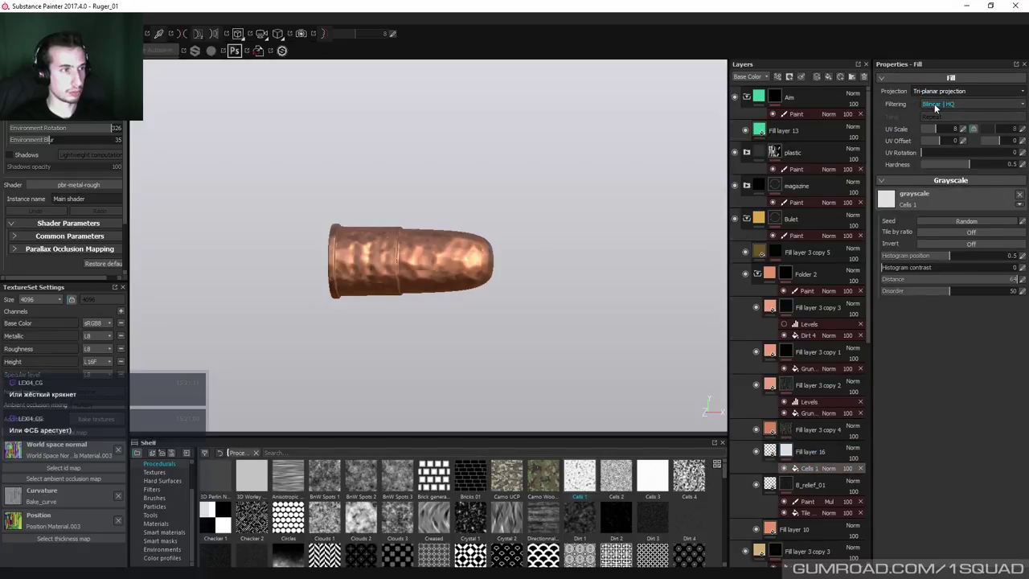
{"action": "left_click", "coordinate": [948, 104]}
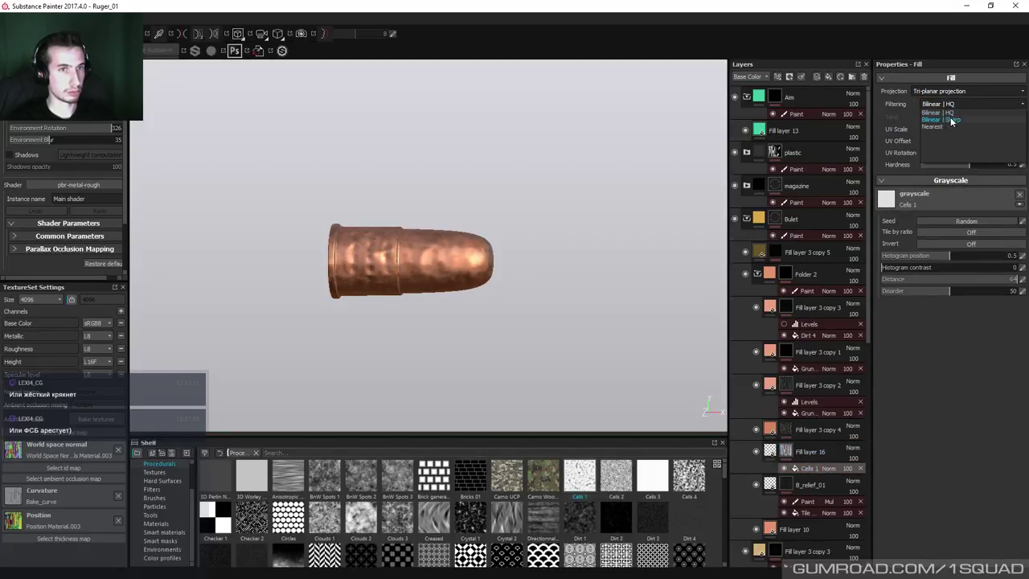
{"action": "left_click", "coordinate": [950, 117]}
{"action": "left_click_drag", "start_coordinate": [570, 232], "coordinate": [542, 252], "text": "alt"}
Compare Nearest filtering, revert to Bilinear | Sharp, and preview the grayscale mask.
{"action": "left_click", "coordinate": [950, 105]}
{"action": "left_click", "coordinate": [950, 128]}
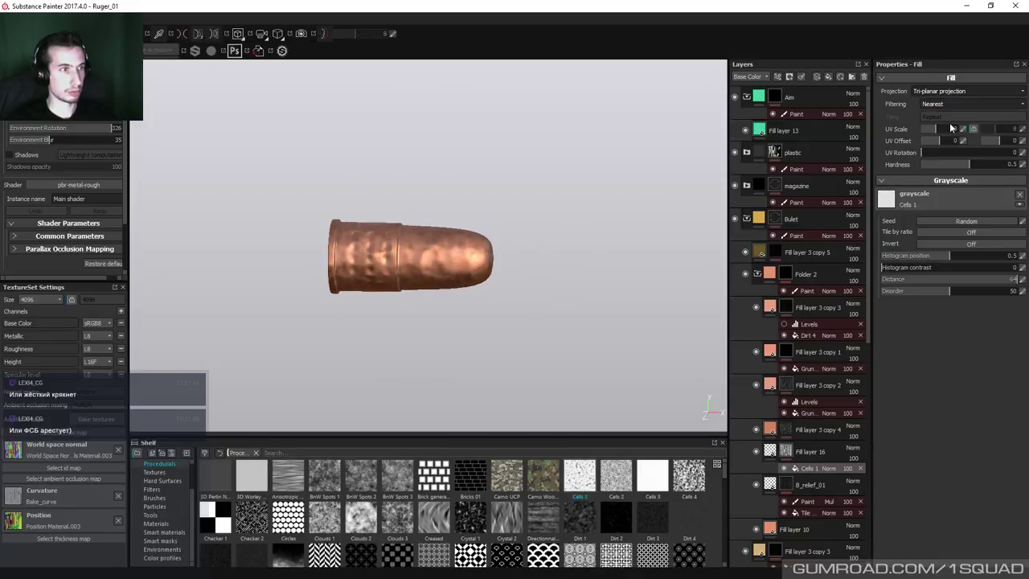
{"action": "left_click", "coordinate": [946, 105]}
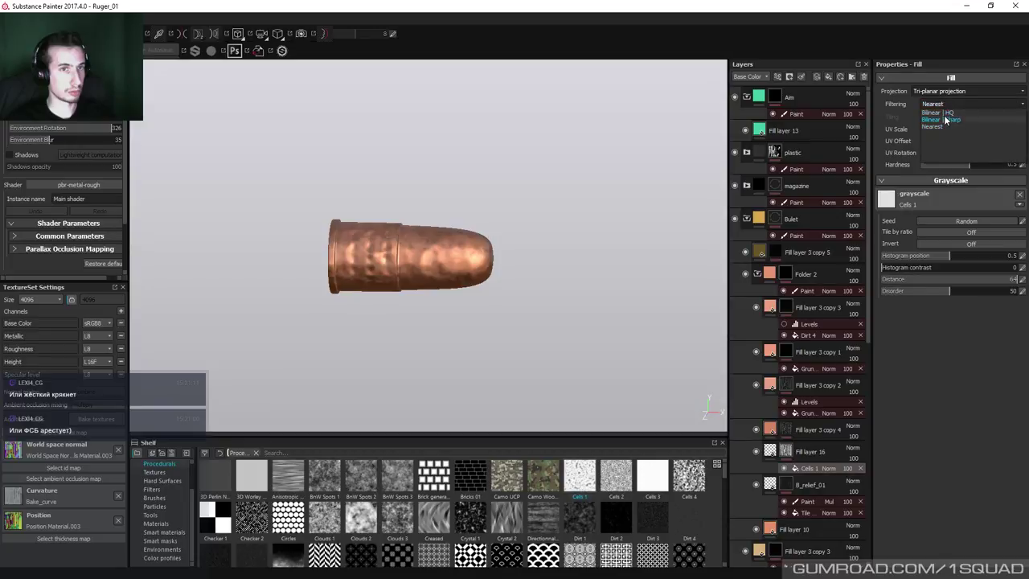
{"action": "left_click", "coordinate": [950, 117]}
{"action": "mouse_move", "coordinate": [613, 225]}
{"action": "left_mouse_down", "text": "alt"}
{"action": "mouse_move", "coordinate": [499, 178]}
{"action": "mouse_move", "coordinate": [505, 231]}
{"action": "left_mouse_up", "text": "alt"}
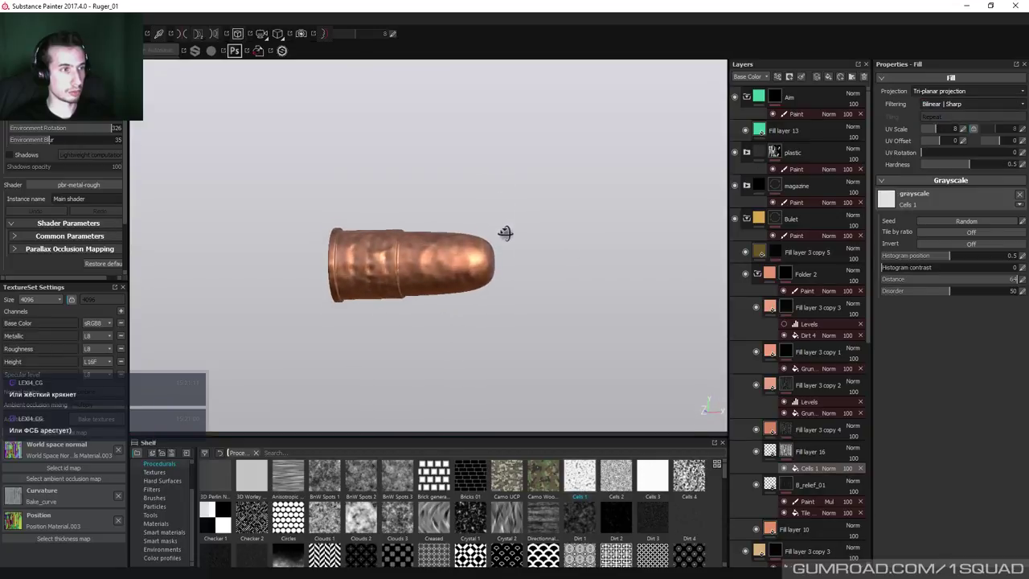
{"action": "left_click", "coordinate": [787, 451], "text": "alt"}
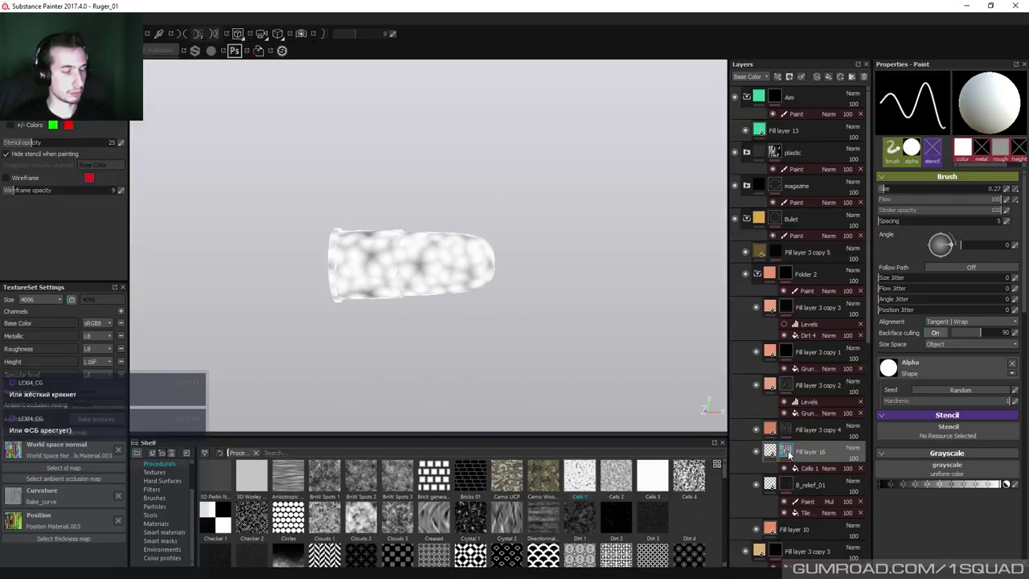
{"action": "left_click", "coordinate": [789, 454], "text": "alt"}
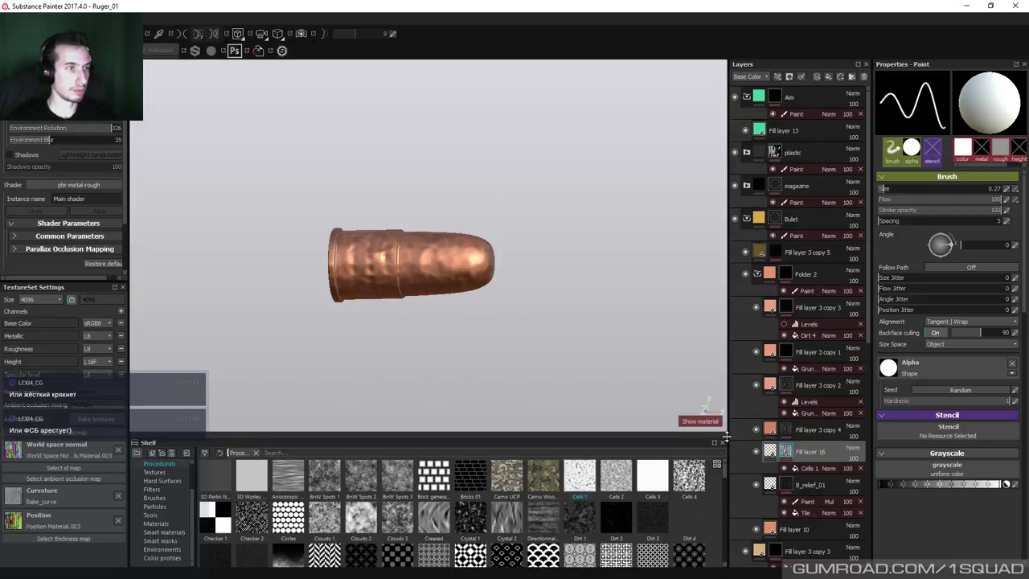
Insert a Sharpen filter (intensity 0.3) into Fill layer 16's mask, then stack a paint effect above it.
{"action": "right_click", "coordinate": [787, 454]}
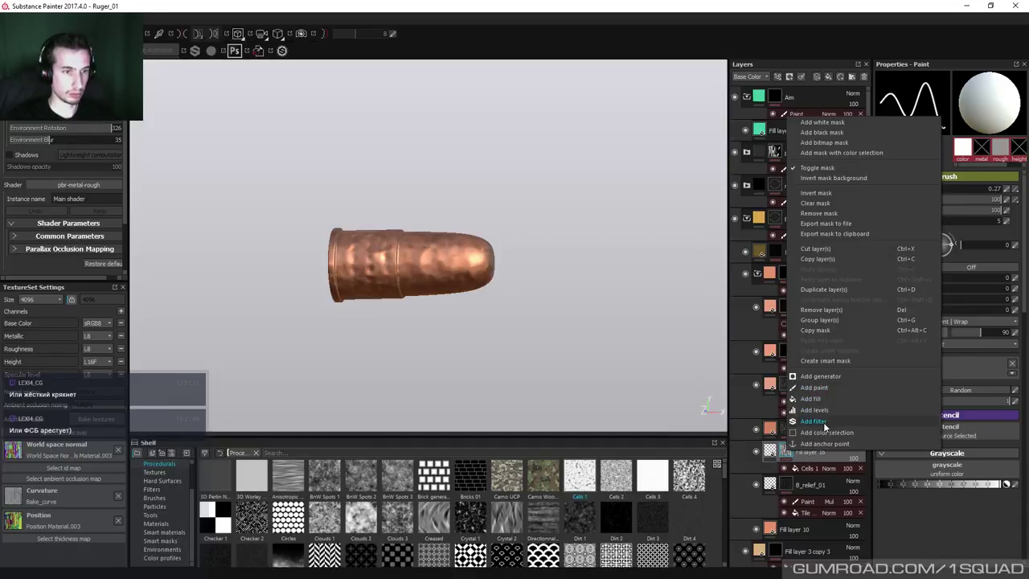
{"action": "left_click", "coordinate": [823, 422]}
{"action": "left_click", "coordinate": [919, 93]}
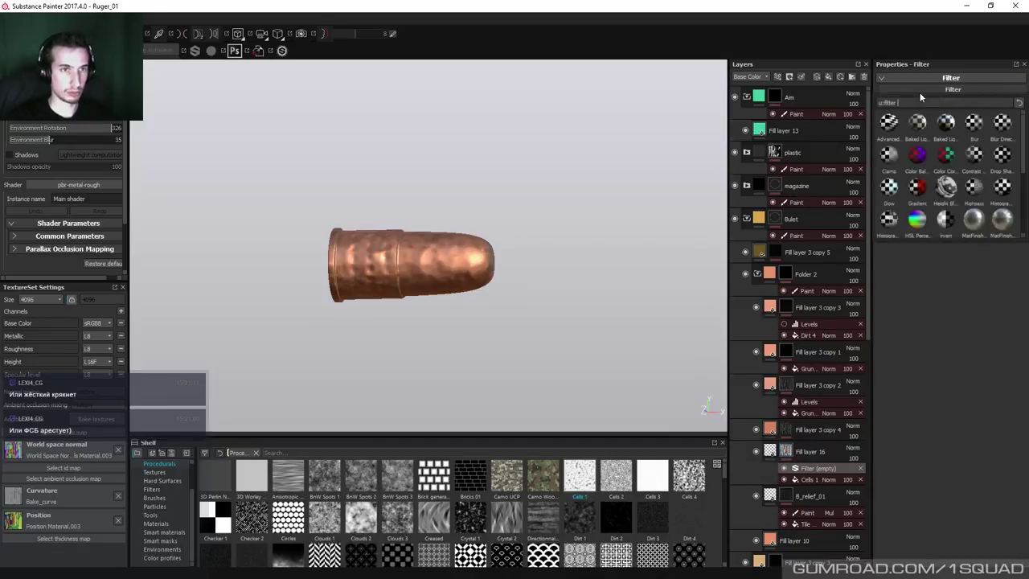
{"action": "scroll", "coordinate": [974, 203], "scroll_direction": "down", "scroll_amount": 4}
{"action": "left_click", "coordinate": [974, 192]}
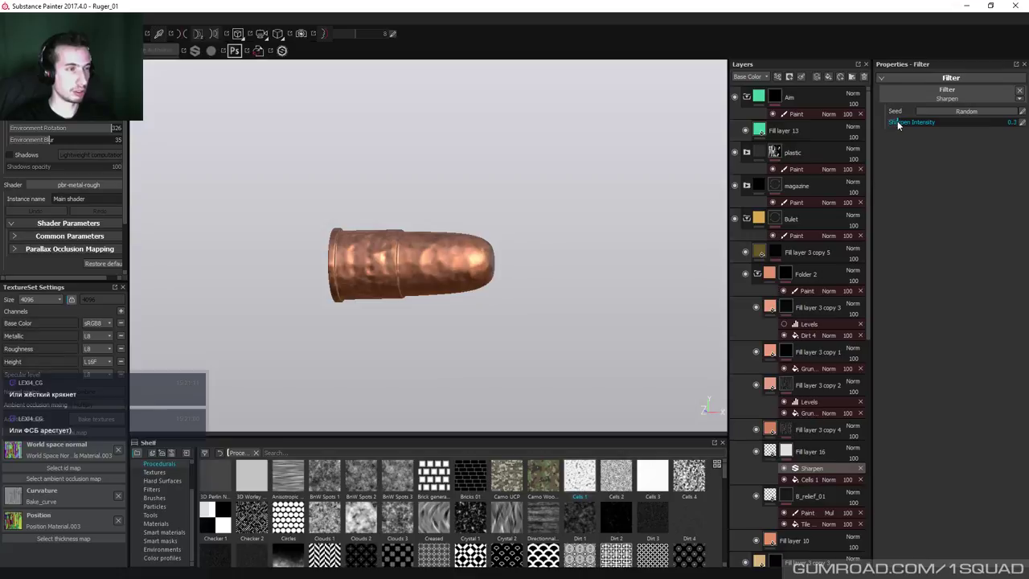
{"action": "right_click", "coordinate": [787, 452]}
{"action": "left_click", "coordinate": [814, 386]}
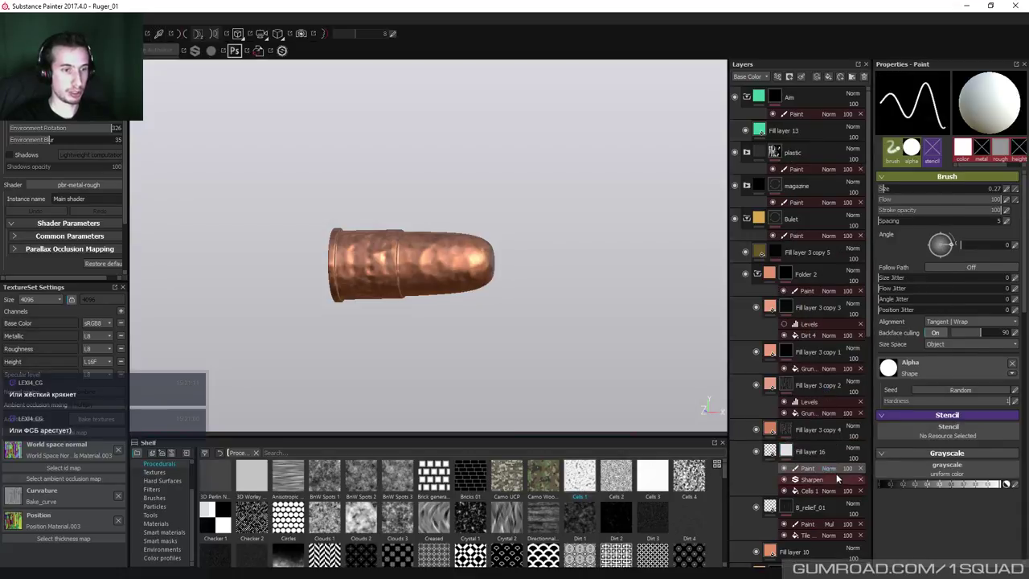
Set the mask paint effect to Multiply and brush size 0.52, undoing a test dab.
{"action": "left_click", "coordinate": [847, 468]}
{"action": "left_click", "coordinate": [835, 187]}
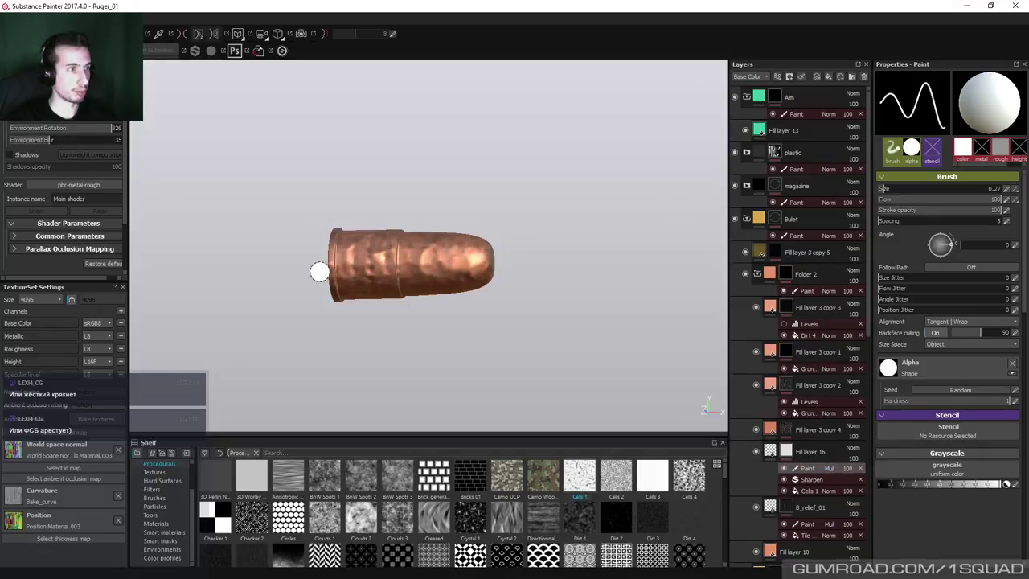
{"action": "right_click_drag", "start_coordinate": [348, 262], "coordinate": [349, 257], "text": "ctrl"}
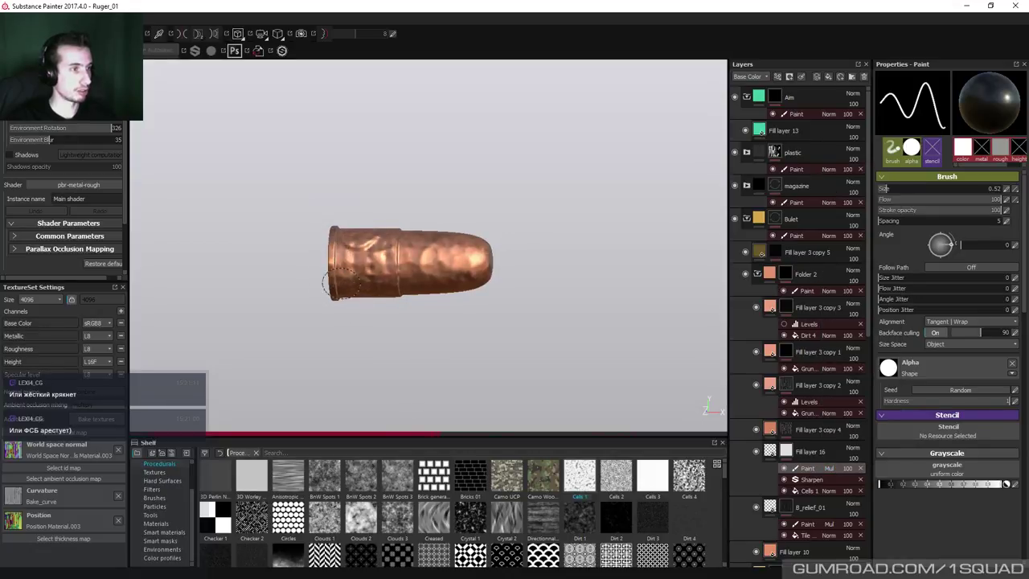
{"action": "left_click", "coordinate": [371, 233]}
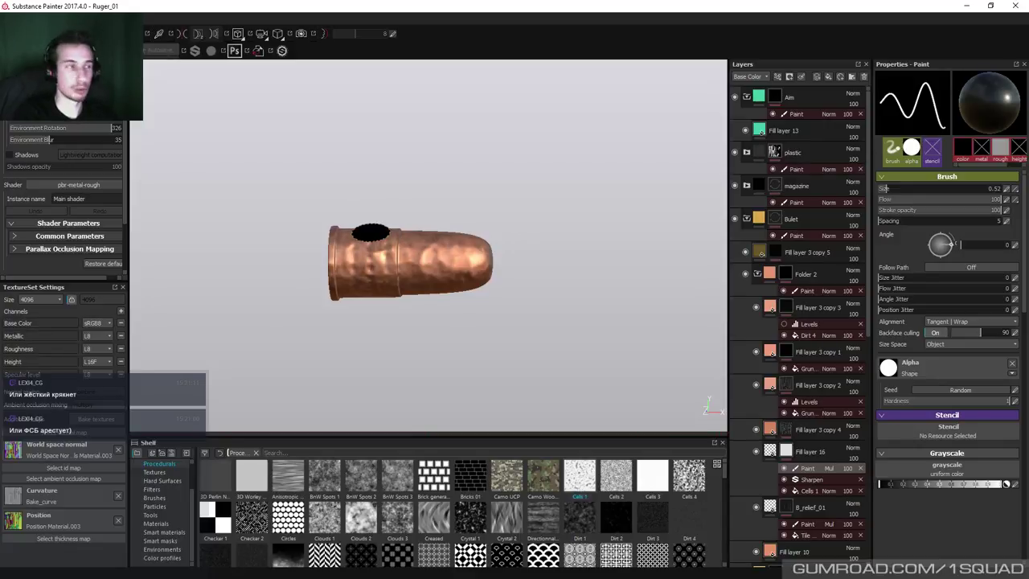
{"action": "key", "text": "ctrl+z"}
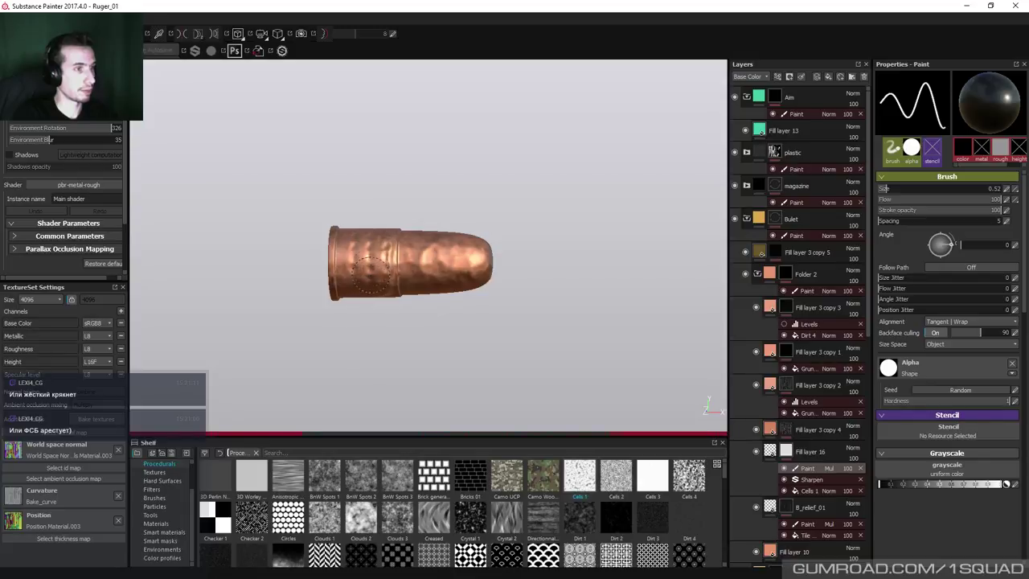
Orbit and pan around the bullet, casing and magazine to inspect their surfaces.
{"action": "middle_click_drag", "start_coordinate": [349, 274], "coordinate": [390, 255]}
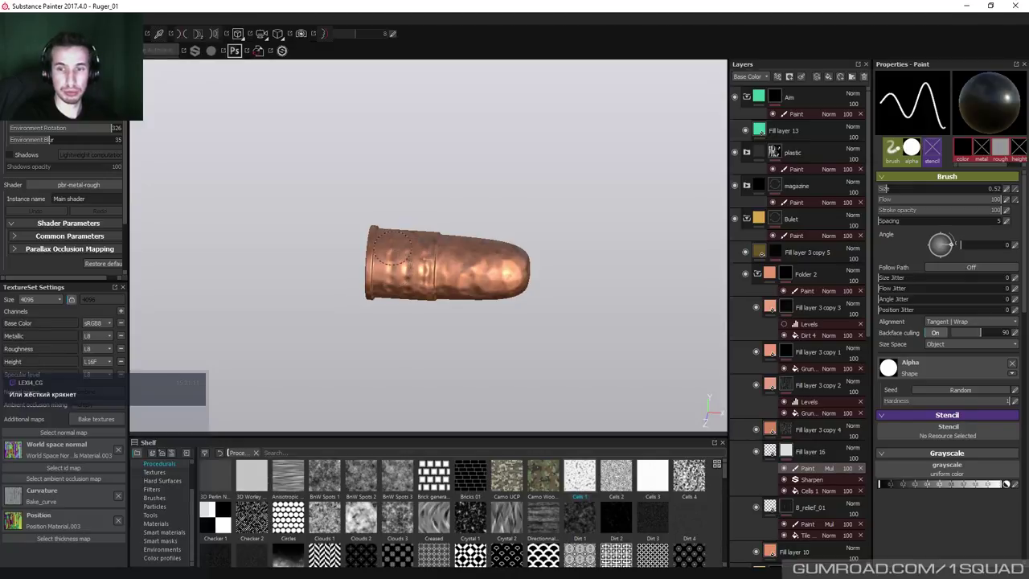
{"action": "mouse_move", "coordinate": [396, 266]}
{"action": "left_mouse_down", "text": "alt"}
{"action": "mouse_move", "coordinate": [400, 238]}
{"action": "mouse_move", "coordinate": [384, 285]}
{"action": "mouse_move", "coordinate": [390, 231]}
{"action": "mouse_move", "coordinate": [381, 303]}
{"action": "mouse_move", "coordinate": [413, 235]}
{"action": "mouse_move", "coordinate": [402, 257]}
{"action": "mouse_move", "coordinate": [410, 243]}
{"action": "mouse_move", "coordinate": [407, 271]}
{"action": "mouse_move", "coordinate": [411, 240]}
{"action": "mouse_move", "coordinate": [410, 283]}
{"action": "mouse_move", "coordinate": [412, 229]}
{"action": "mouse_move", "coordinate": [413, 245]}
{"action": "mouse_move", "coordinate": [312, 259]}
{"action": "mouse_move", "coordinate": [311, 249]}
{"action": "mouse_move", "coordinate": [385, 274]}
{"action": "mouse_move", "coordinate": [268, 290]}
{"action": "mouse_move", "coordinate": [449, 261]}
{"action": "mouse_move", "coordinate": [441, 221]}
{"action": "mouse_move", "coordinate": [442, 320]}
{"action": "mouse_move", "coordinate": [422, 207]}
{"action": "mouse_move", "coordinate": [430, 145]}
{"action": "left_mouse_up", "text": "alt"}
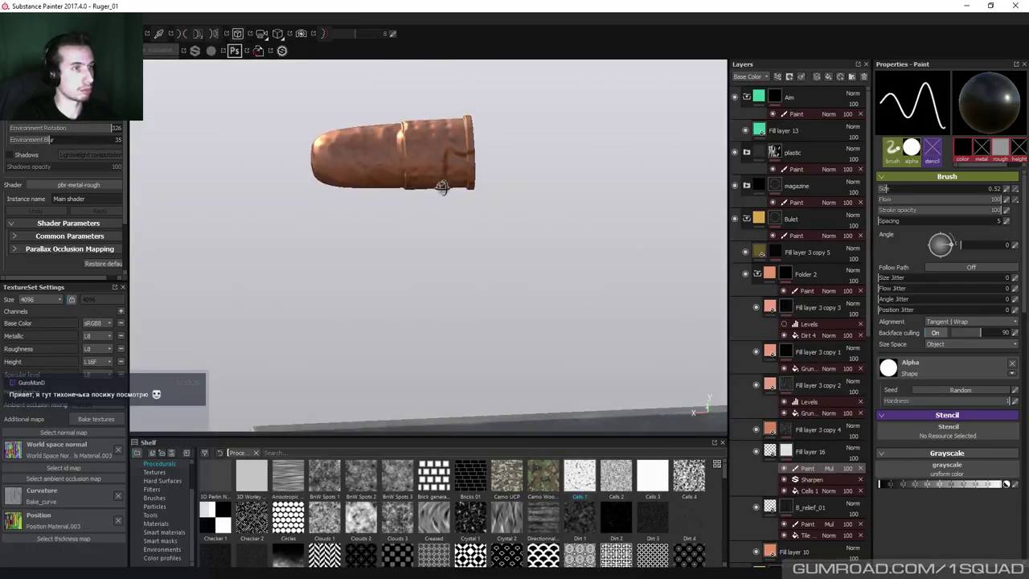
{"action": "mouse_move", "coordinate": [436, 184]}
{"action": "left_mouse_down", "text": "alt"}
{"action": "mouse_move", "coordinate": [433, 170]}
{"action": "mouse_move", "coordinate": [421, 211]}
{"action": "left_mouse_up", "text": "alt"}
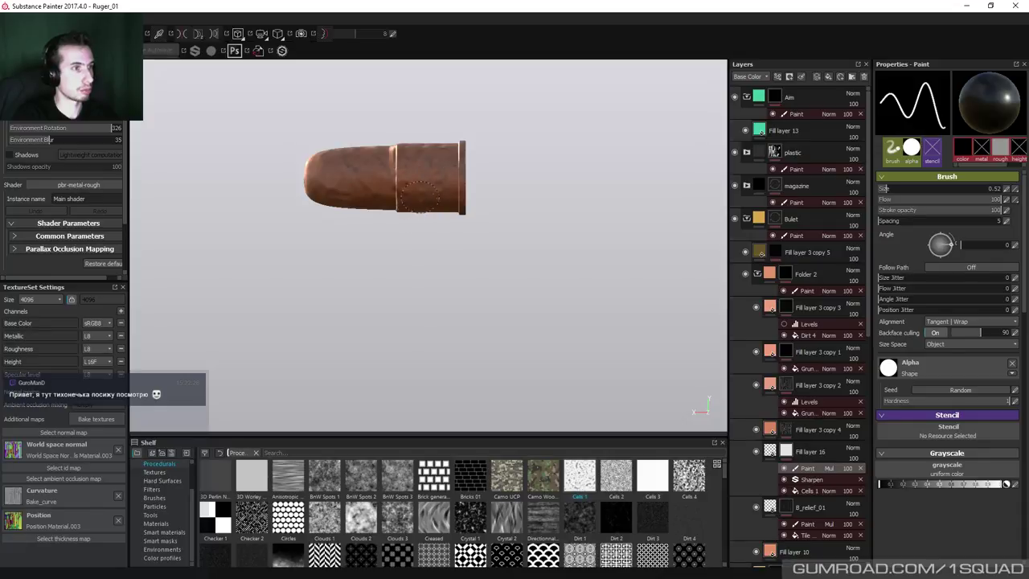
{"action": "left_click_drag", "start_coordinate": [475, 225], "coordinate": [404, 202], "text": "alt"}
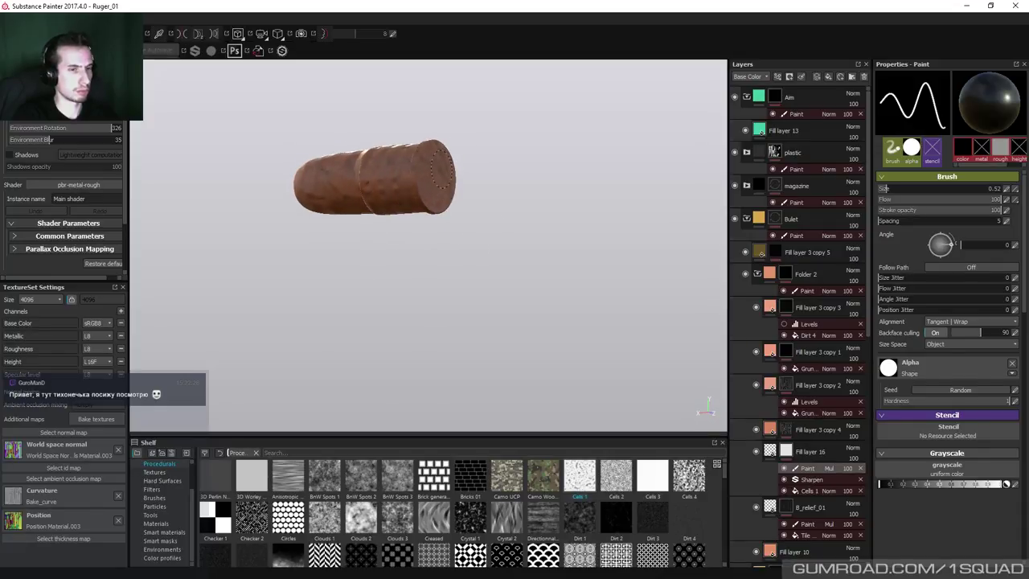
{"action": "mouse_move", "coordinate": [427, 172]}
{"action": "left_mouse_down", "text": "alt"}
{"action": "mouse_move", "coordinate": [422, 197]}
{"action": "mouse_move", "coordinate": [390, 223]}
{"action": "mouse_move", "coordinate": [460, 216]}
{"action": "mouse_move", "coordinate": [424, 207]}
{"action": "mouse_move", "coordinate": [466, 236]}
{"action": "mouse_move", "coordinate": [424, 265]}
{"action": "mouse_move", "coordinate": [445, 235]}
{"action": "left_mouse_up", "text": "alt"}
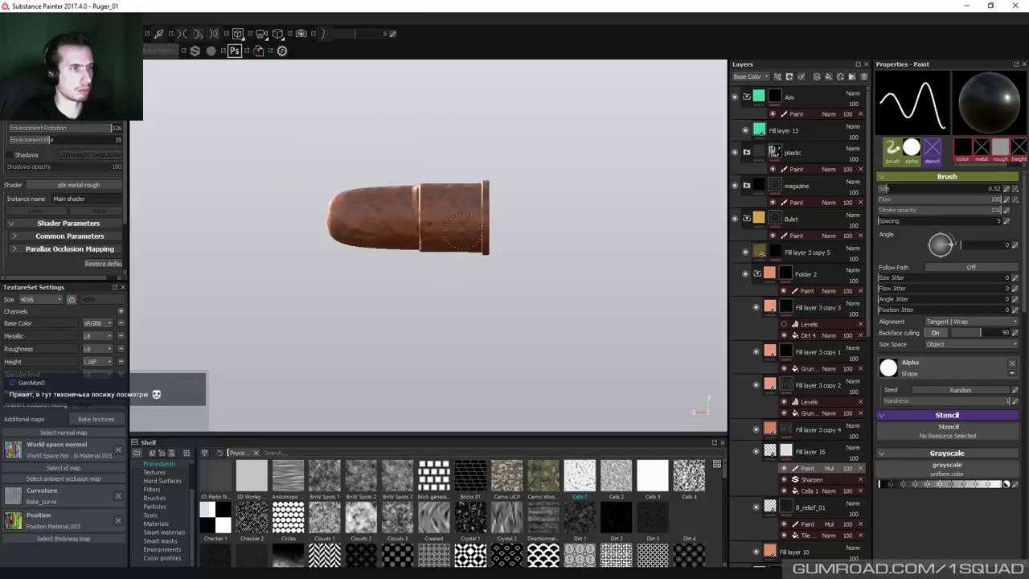
{"action": "mouse_move", "coordinate": [459, 275]}
{"action": "left_mouse_down", "text": "alt"}
{"action": "mouse_move", "coordinate": [563, 268]}
{"action": "mouse_move", "coordinate": [478, 238]}
{"action": "mouse_move", "coordinate": [592, 243]}
{"action": "left_mouse_up", "text": "alt"}
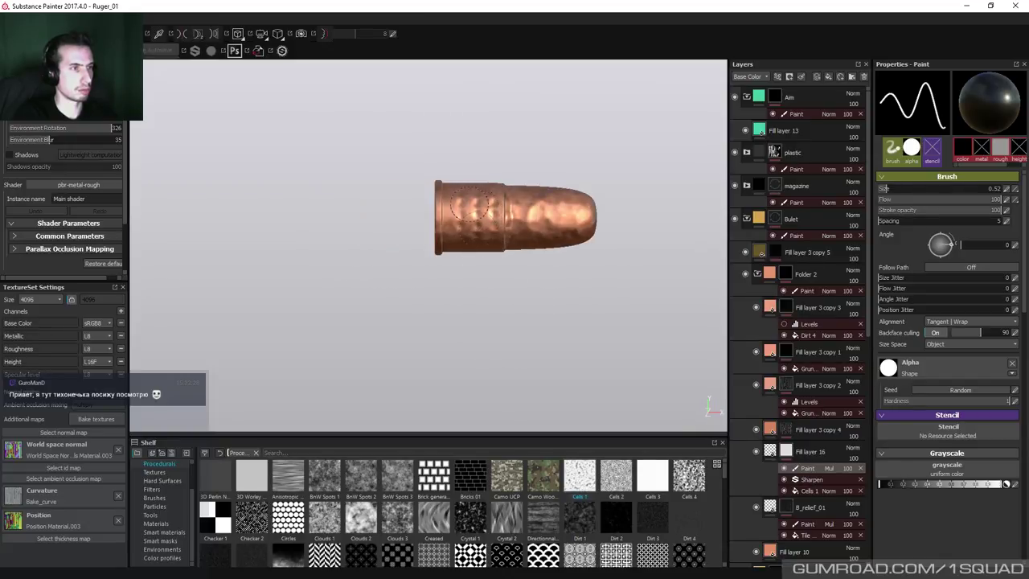
{"action": "scroll", "coordinate": [414, 306], "scroll_direction": "down", "scroll_amount": 5}
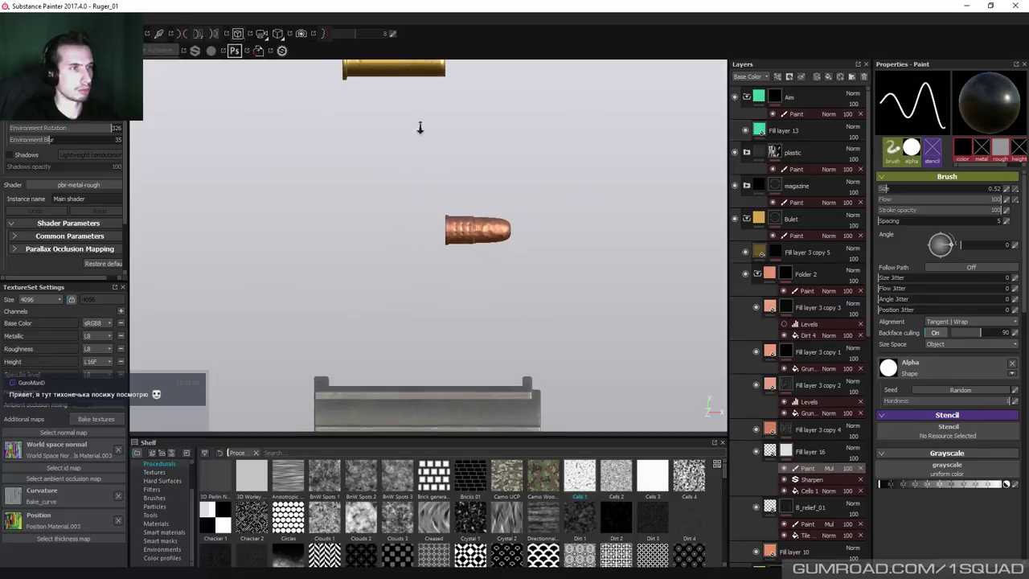
{"action": "middle_click_drag", "start_coordinate": [418, 128], "coordinate": [484, 242], "text": "alt"}
{"action": "left_click_drag", "start_coordinate": [484, 239], "coordinate": [414, 242], "text": "alt"}
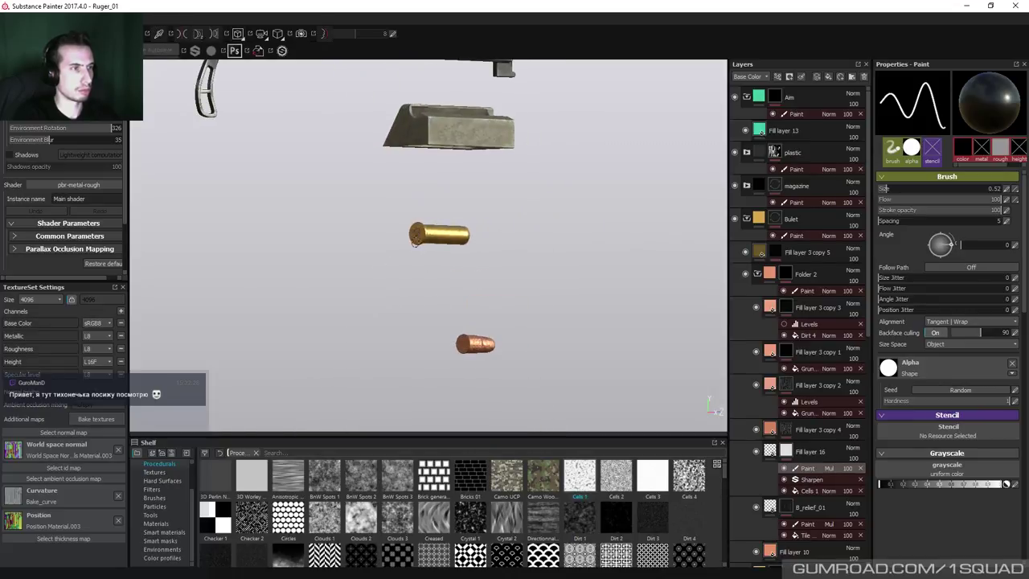
{"action": "left_click_drag", "start_coordinate": [501, 310], "coordinate": [511, 292], "text": "alt"}
Reveal the relief on the casing's primer end, then paint a stroke into Fill layer 16's mask.
{"action": "left_click", "coordinate": [806, 523]}
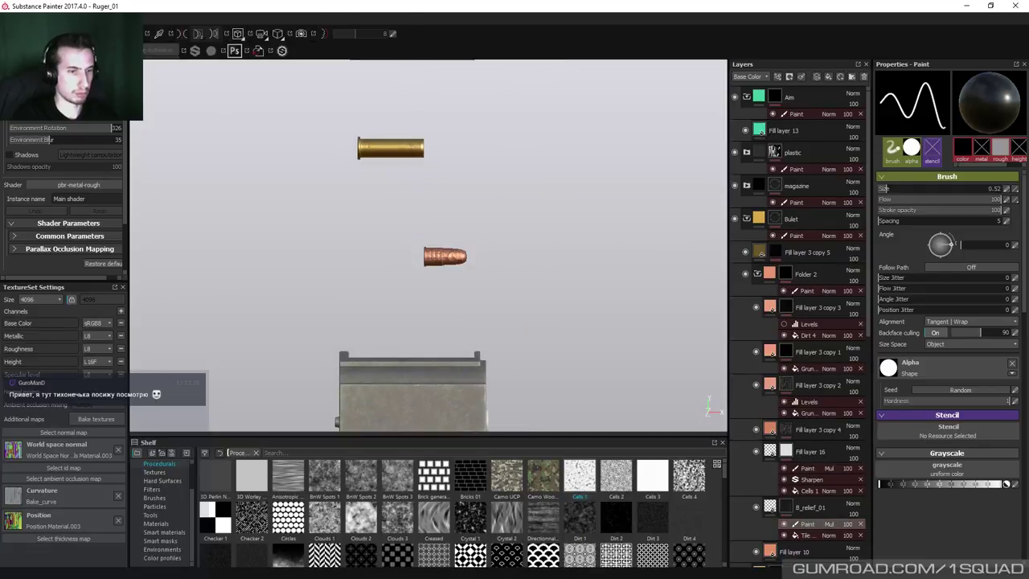
{"action": "left_click_drag", "start_coordinate": [547, 197], "coordinate": [369, 163], "text": "alt"}
{"action": "left_click", "coordinate": [358, 146]}
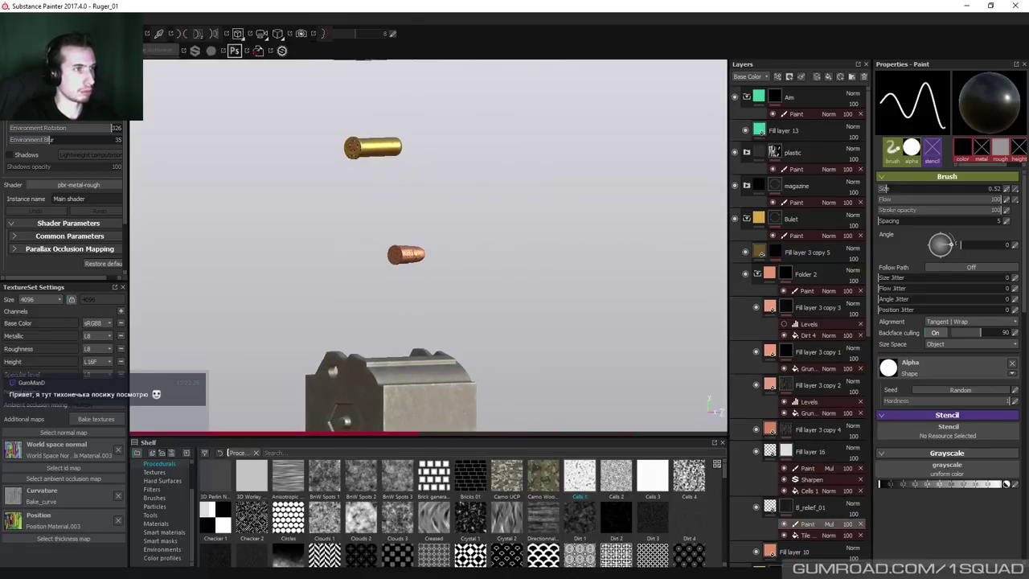
{"action": "left_click_drag", "start_coordinate": [443, 273], "coordinate": [363, 227], "text": "alt"}
{"action": "right_click_drag", "start_coordinate": [363, 226], "coordinate": [471, 397], "text": "alt"}
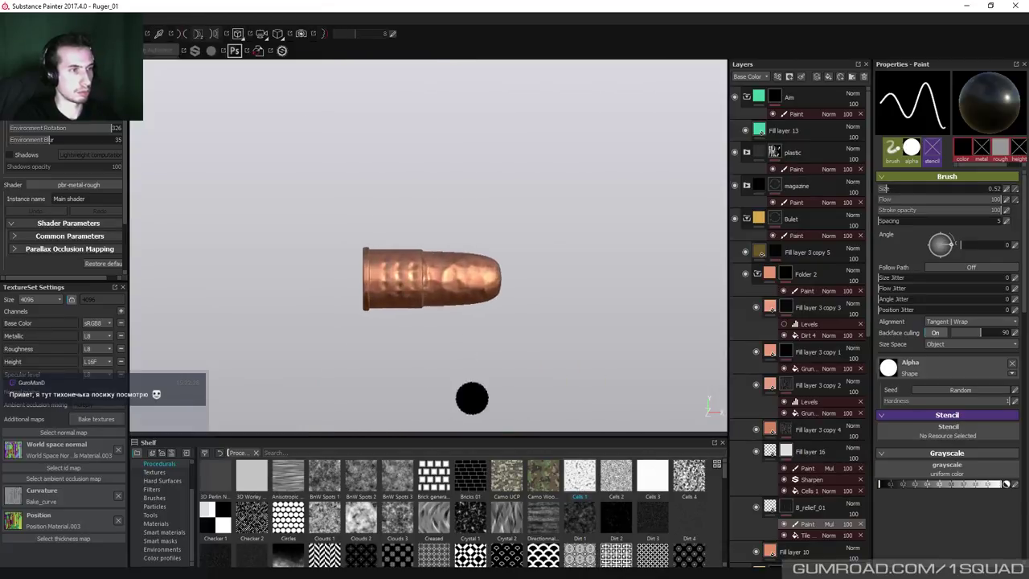
{"action": "left_click", "coordinate": [806, 468]}
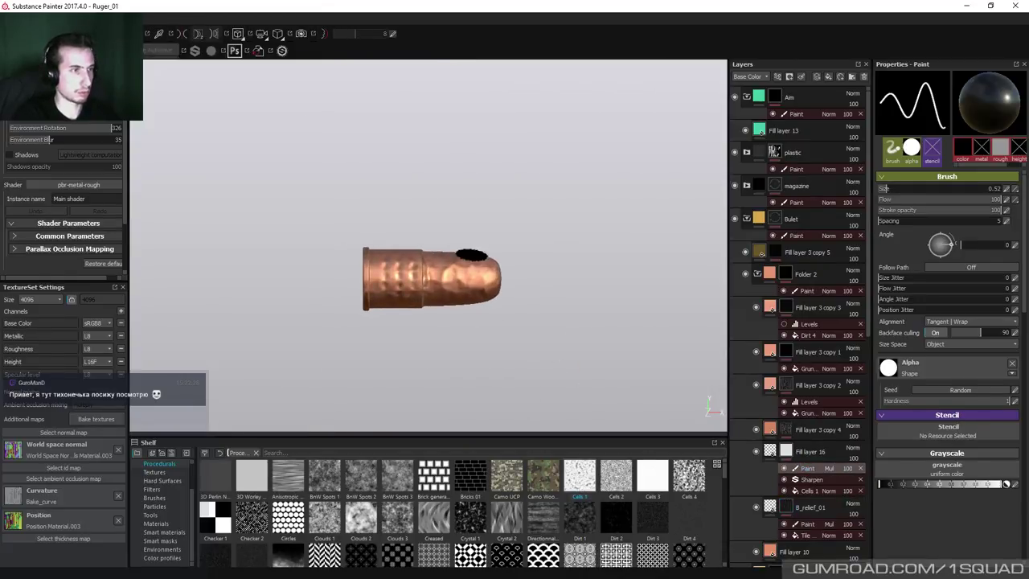
{"action": "left_click_drag", "start_coordinate": [437, 261], "coordinate": [434, 280]}
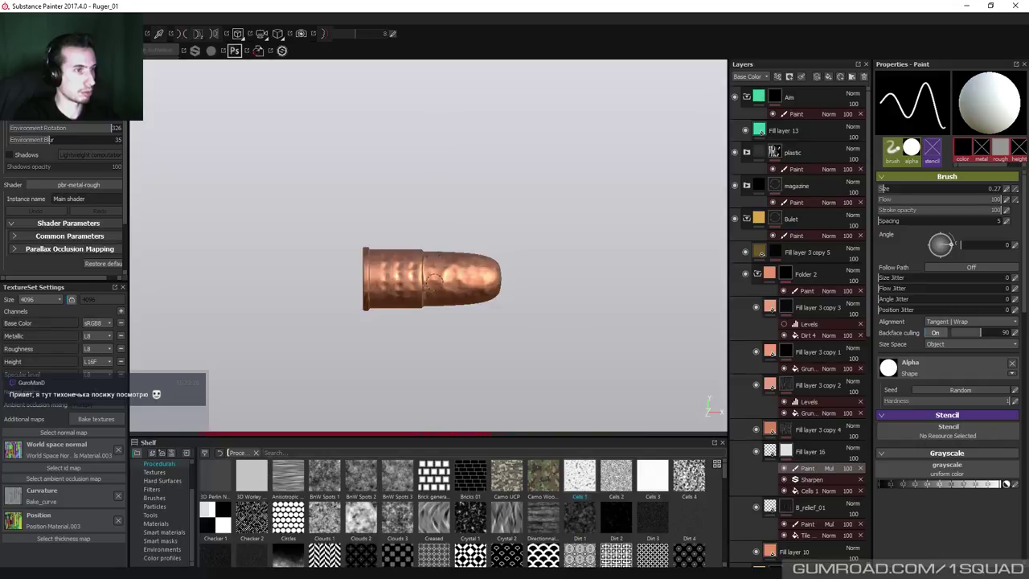
Switch to white and polygon-fill Fill layer 16's mask across the bullet and its tip.
{"action": "key", "text": "x"}
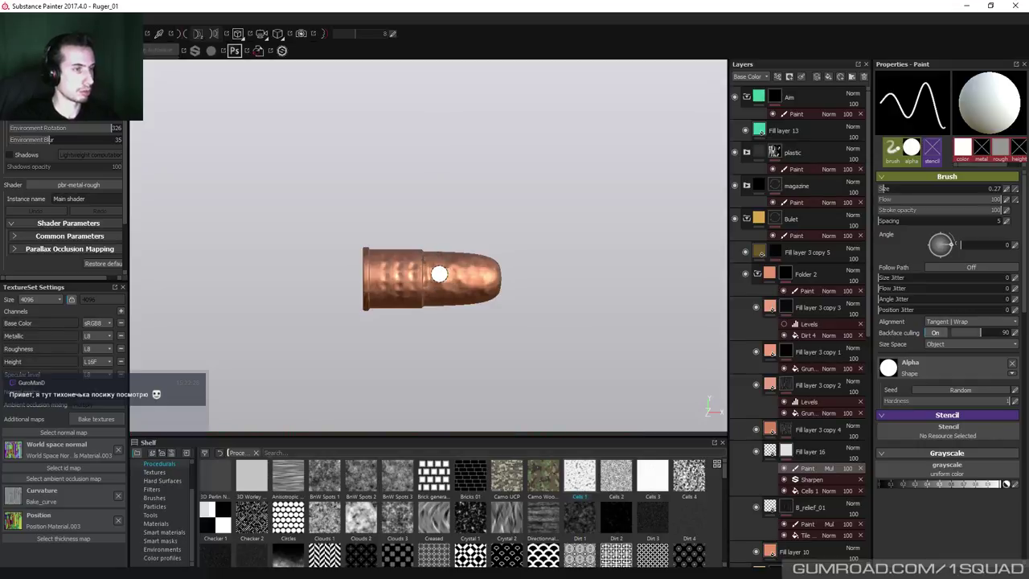
{"action": "key", "text": "4"}
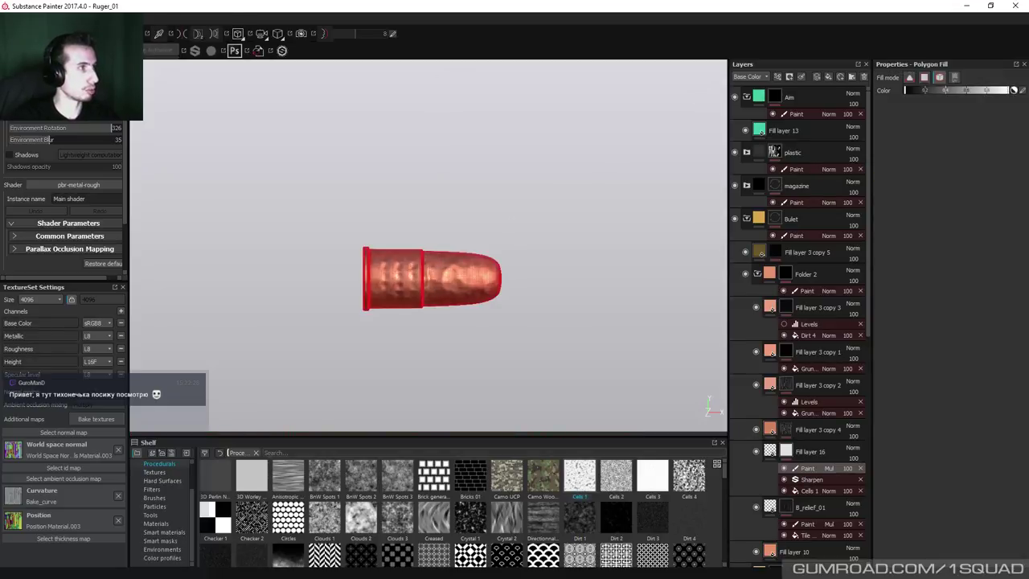
{"action": "scroll", "coordinate": [448, 295], "scroll_direction": "up", "scroll_amount": 3}
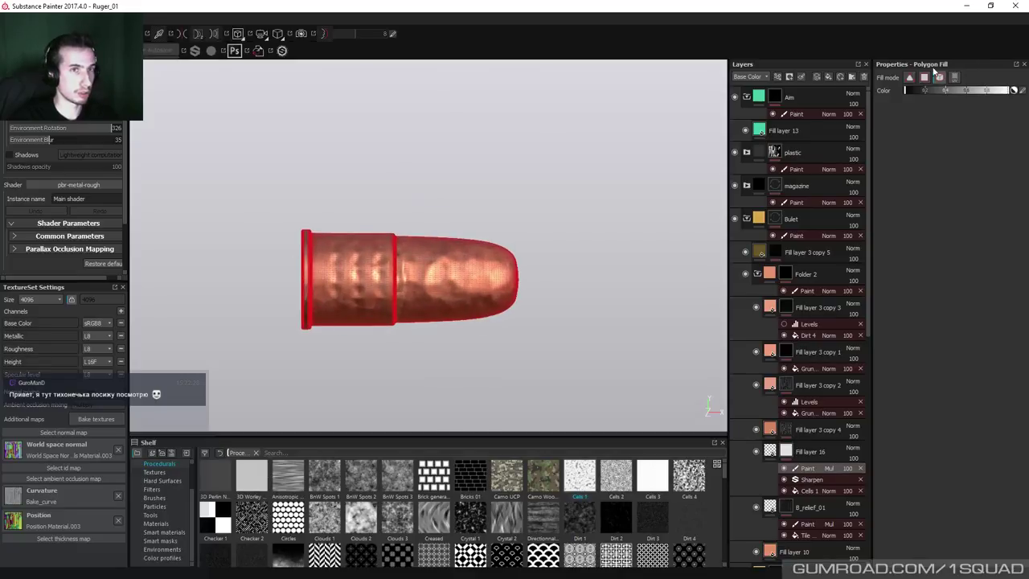
{"action": "left_click_drag", "start_coordinate": [247, 182], "coordinate": [395, 392]}
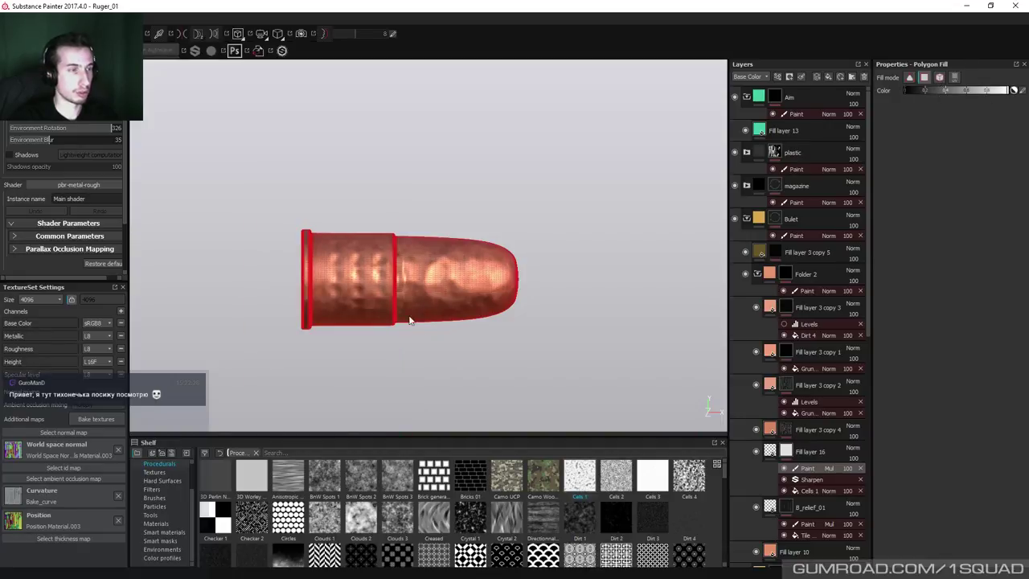
{"action": "left_click_drag", "start_coordinate": [604, 354], "coordinate": [398, 181]}
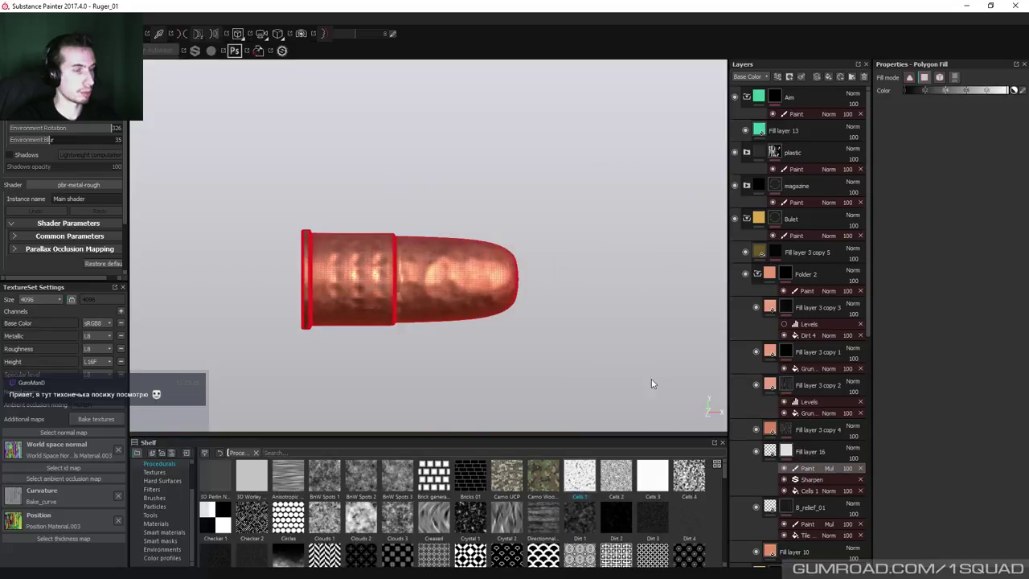
Change Fill layer 16's height value from -0.05 to -0.02.
{"action": "key", "text": "1"}
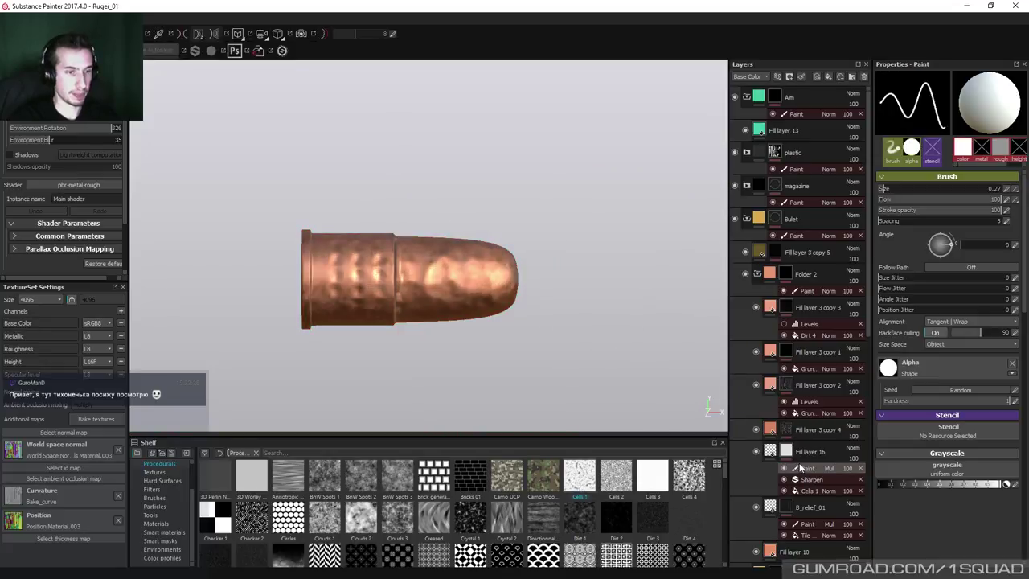
{"action": "left_click", "coordinate": [790, 454], "text": "alt"}
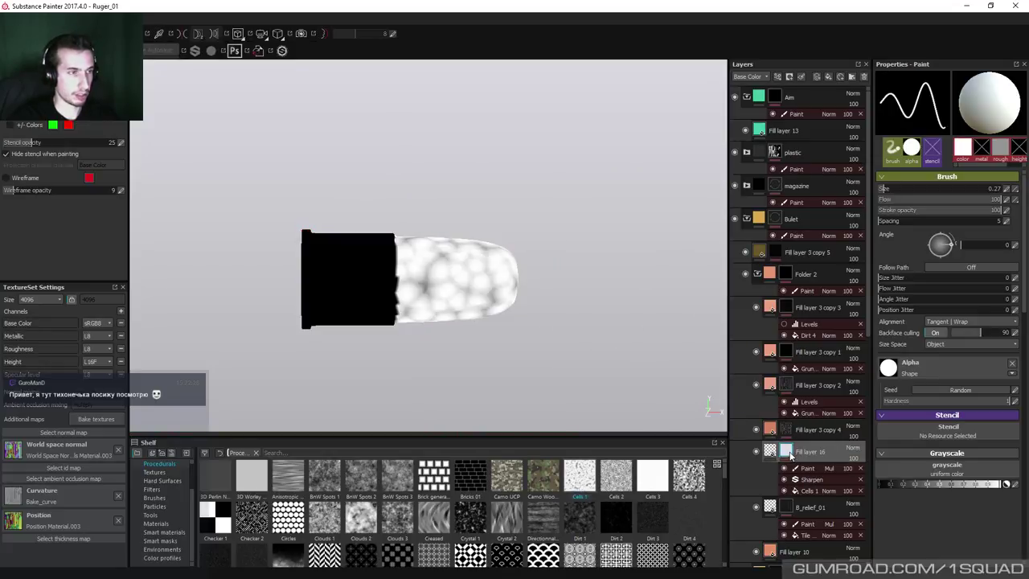
{"action": "left_click", "coordinate": [770, 450]}
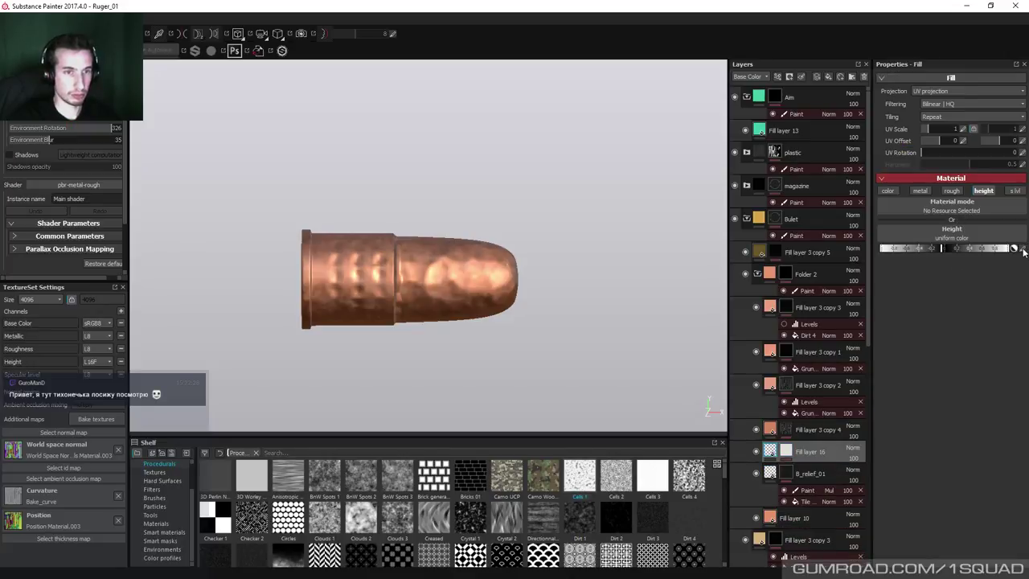
{"action": "left_click", "coordinate": [1022, 249]}
{"action": "type", "text": "-0.02"}
{"action": "key", "text": "Return"}
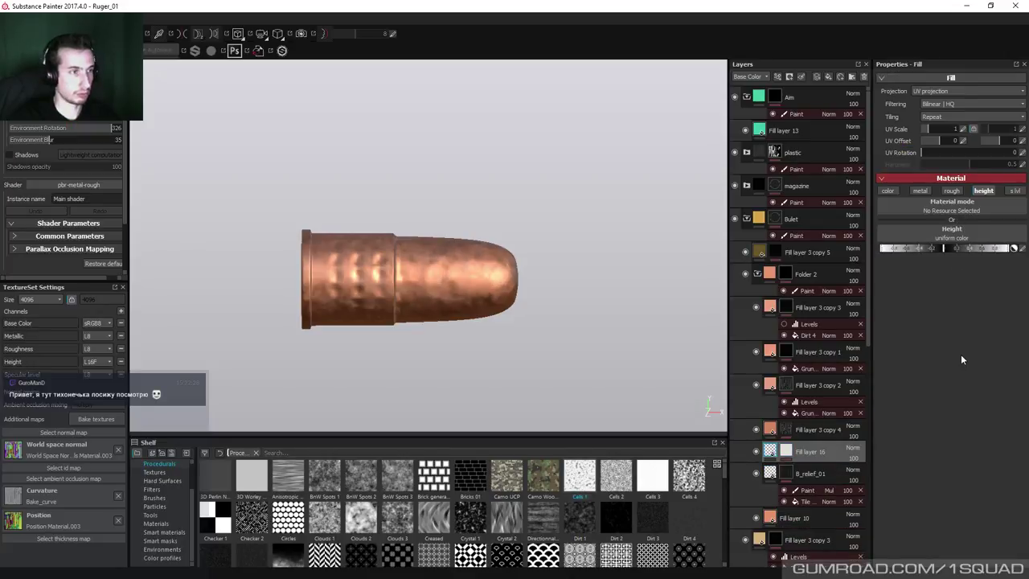
{"action": "left_click", "coordinate": [1023, 249]}
{"action": "left_click", "coordinate": [1000, 247]}
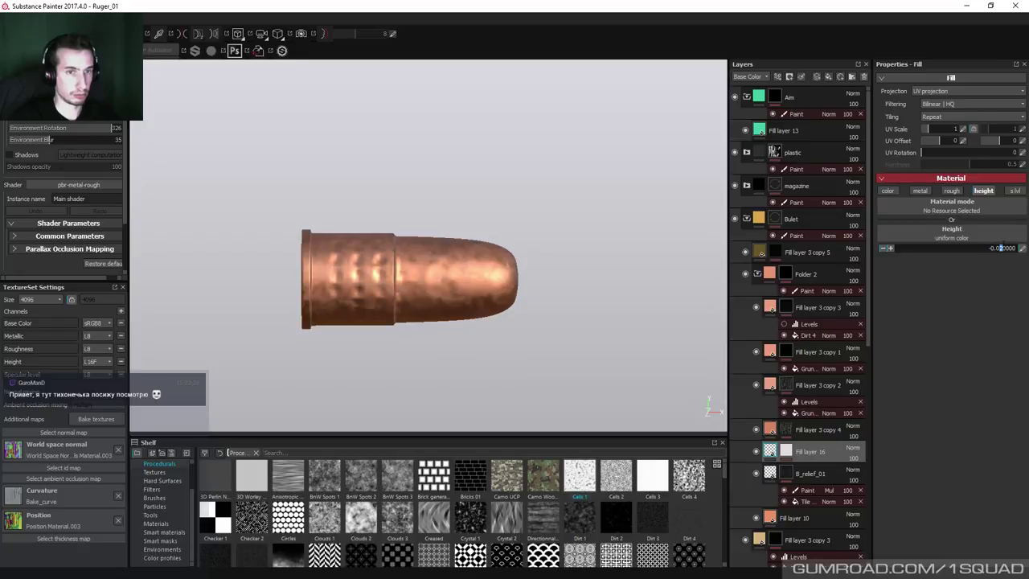
{"action": "key", "text": "Return"}
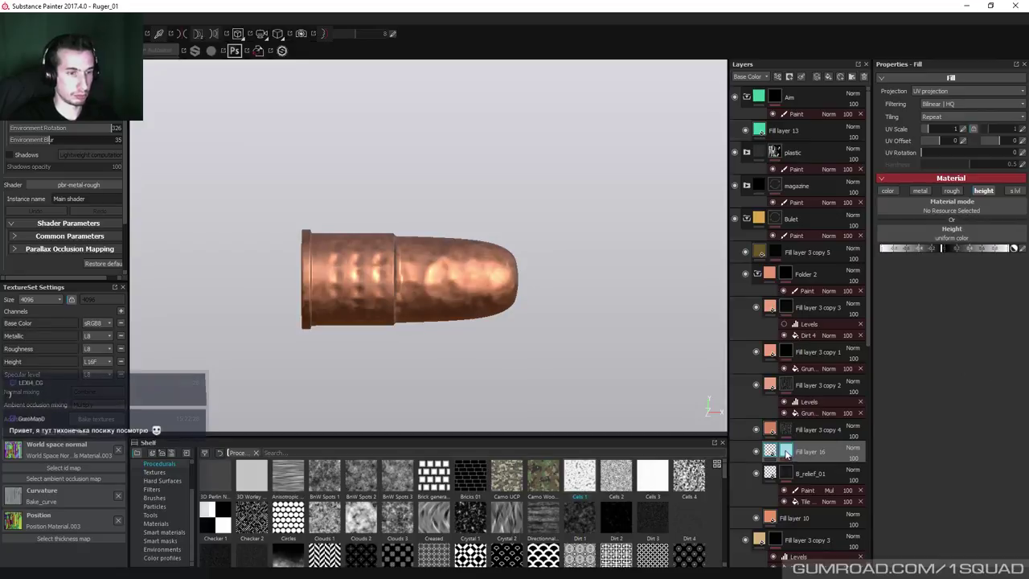
{"action": "left_click", "coordinate": [786, 452]}
Add a mask fill effect and drop Perlin Noise Zoom, found via 'perlin', into its grayscale.
{"action": "right_click", "coordinate": [786, 452]}
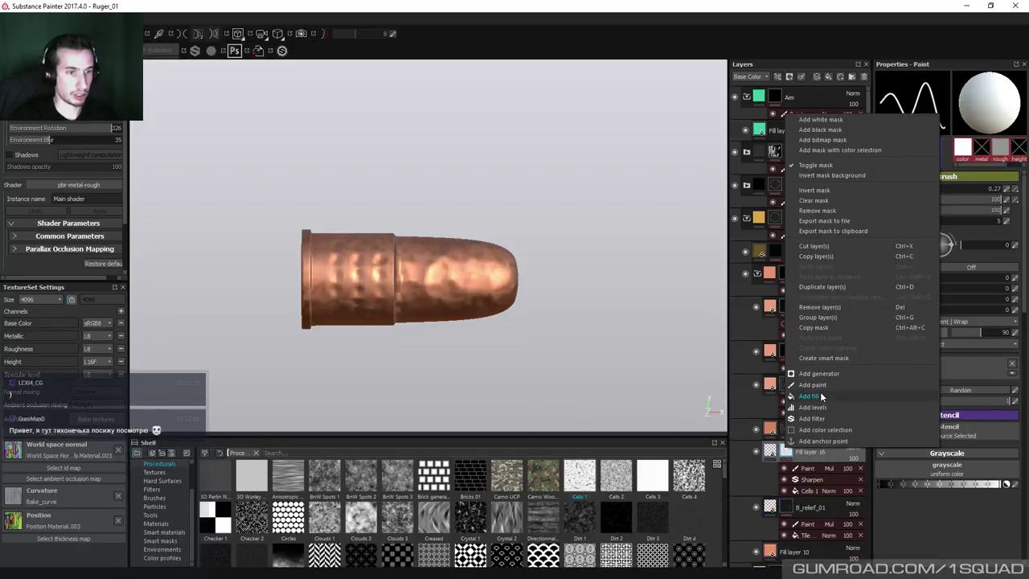
{"action": "left_click", "coordinate": [821, 399]}
{"action": "left_click", "coordinate": [950, 197]}
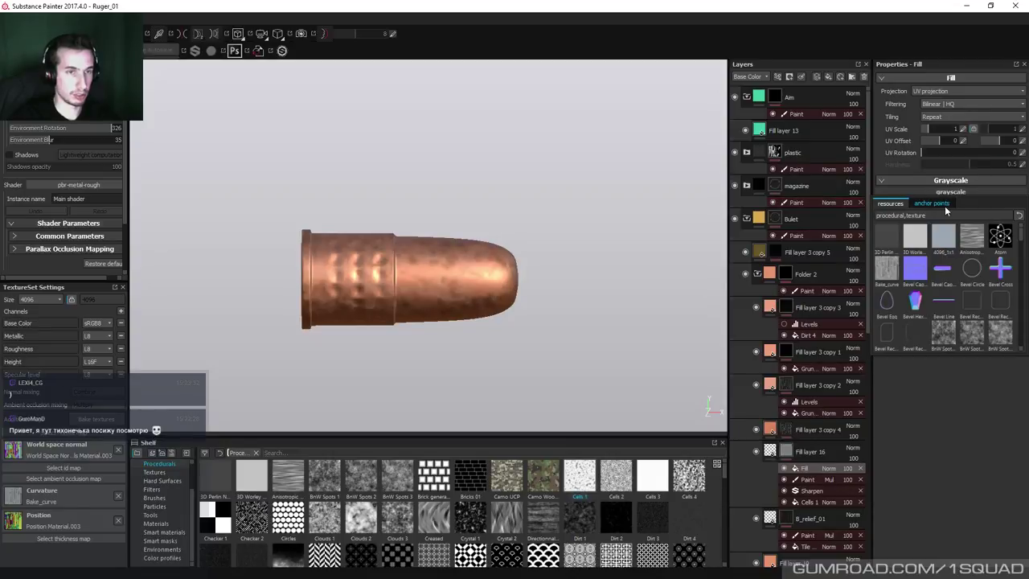
{"action": "left_click", "coordinate": [933, 204]}
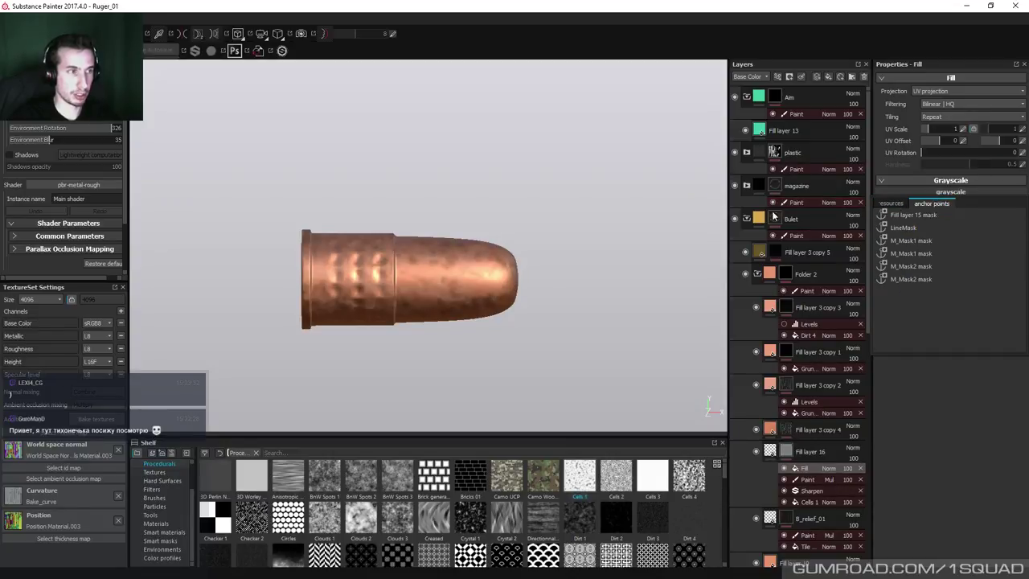
{"action": "left_click", "coordinate": [899, 203]}
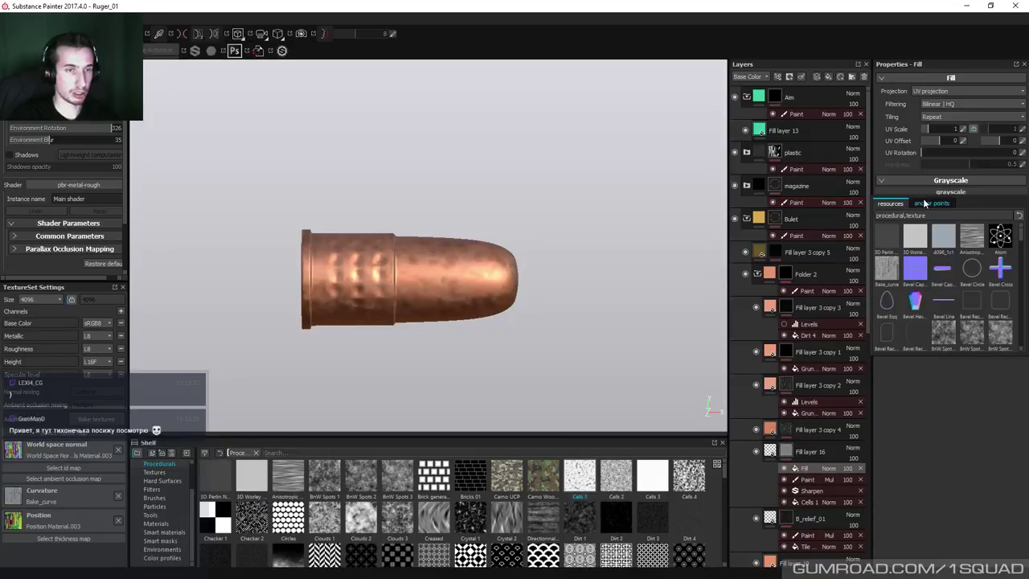
{"action": "left_click", "coordinate": [929, 203]}
{"action": "left_click", "coordinate": [892, 203]}
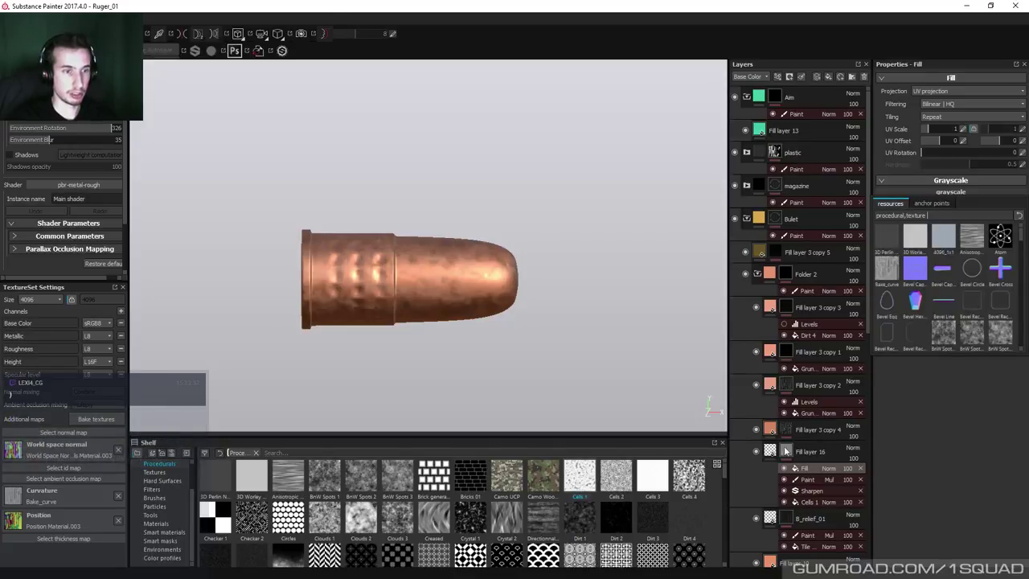
{"action": "left_click", "coordinate": [281, 455]}
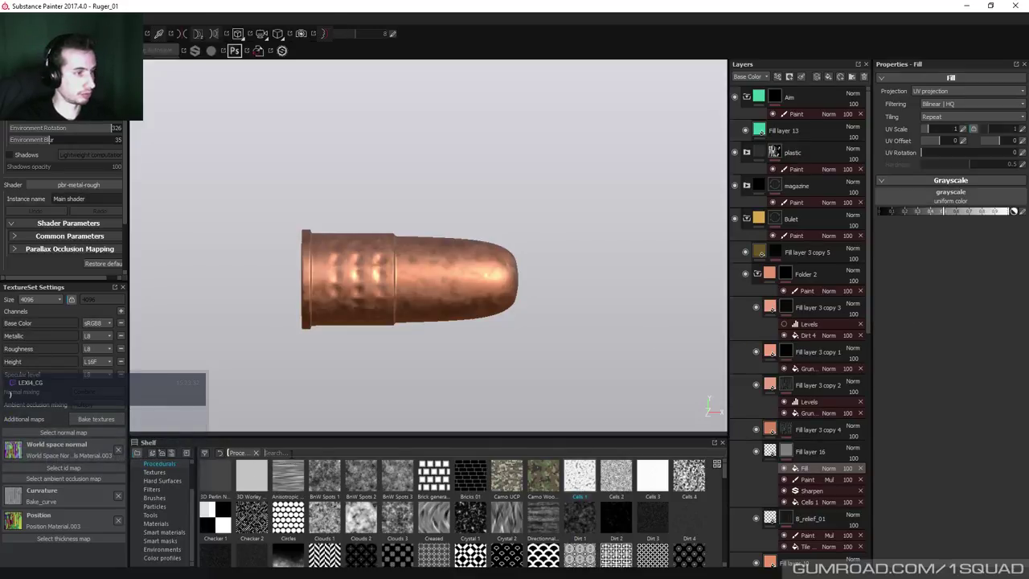
{"action": "type", "text": "per"}
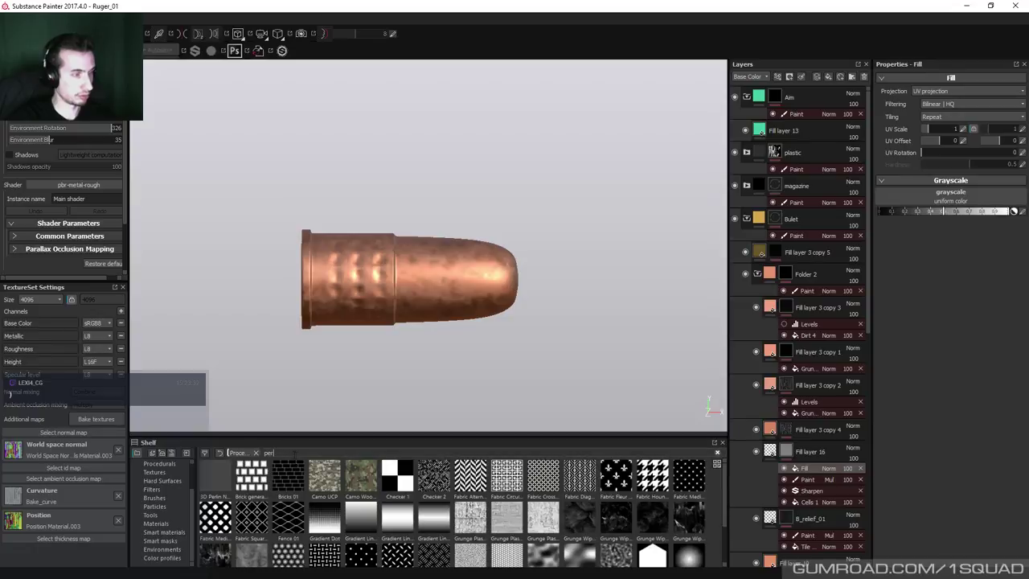
{"action": "type", "text": "lin"}
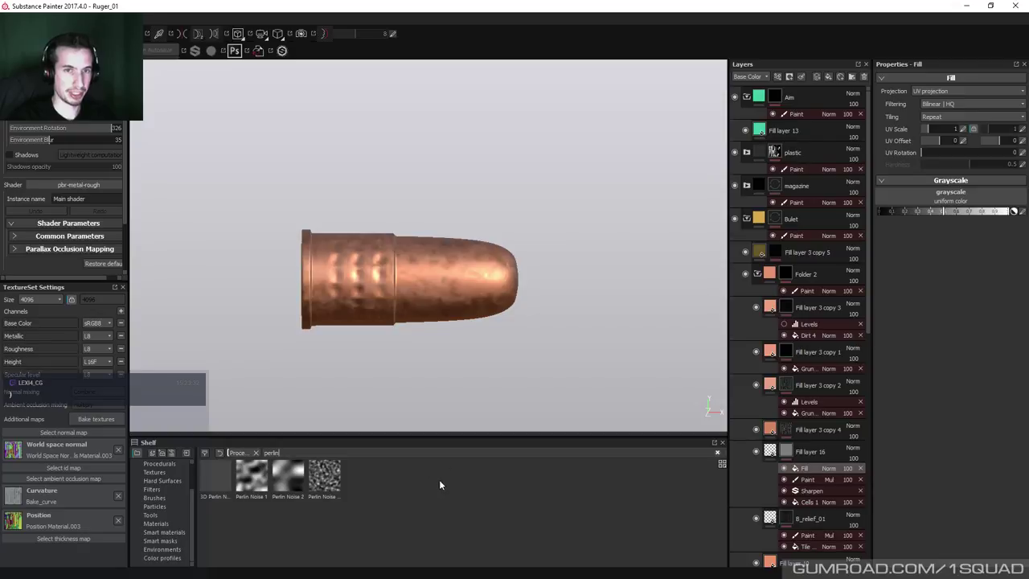
{"action": "left_click_drag", "start_coordinate": [324, 476], "coordinate": [924, 205]}
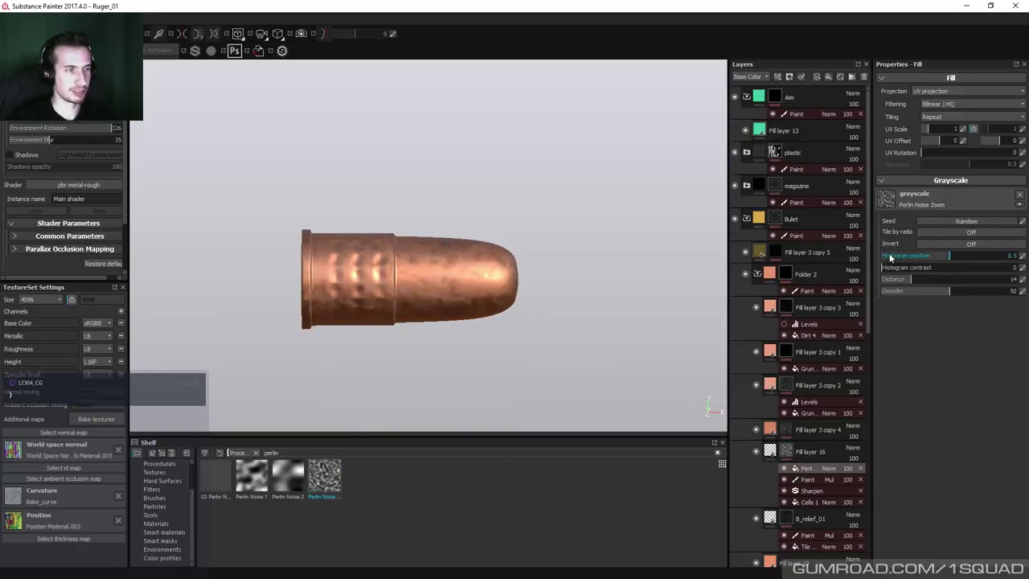
{"action": "left_click", "coordinate": [786, 452]}
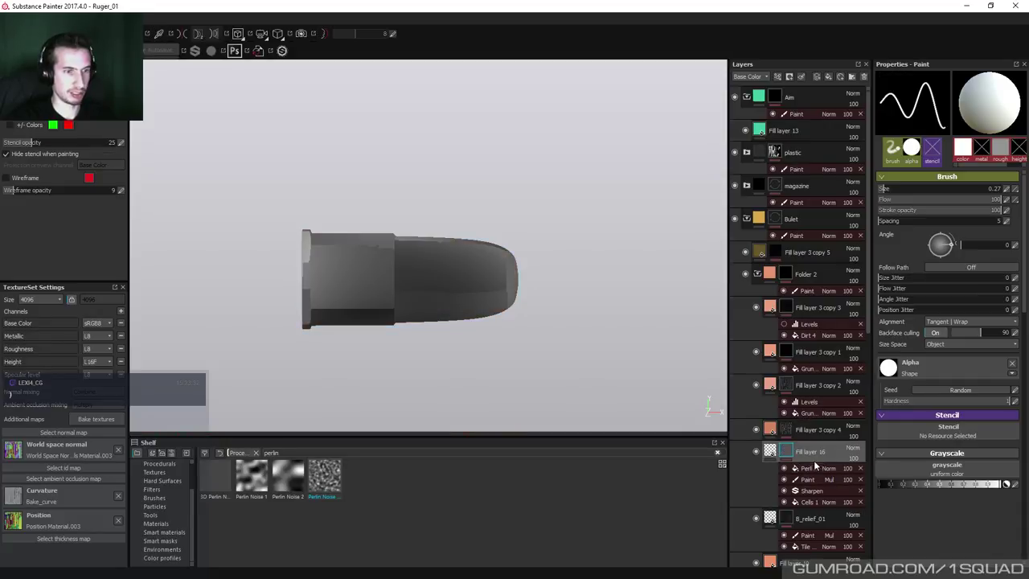
Switch the Perlin fill effect to tri-planar projection with a UV scale of 6.
{"action": "left_click", "coordinate": [815, 468]}
{"action": "left_click", "coordinate": [936, 90]}
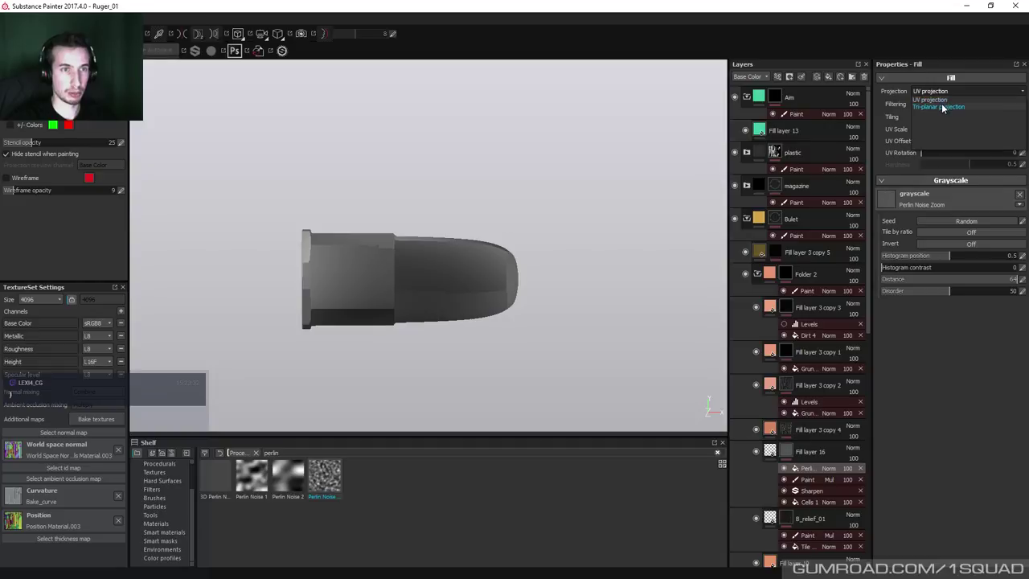
{"action": "left_click", "coordinate": [940, 107]}
{"action": "left_click", "coordinate": [958, 131]}
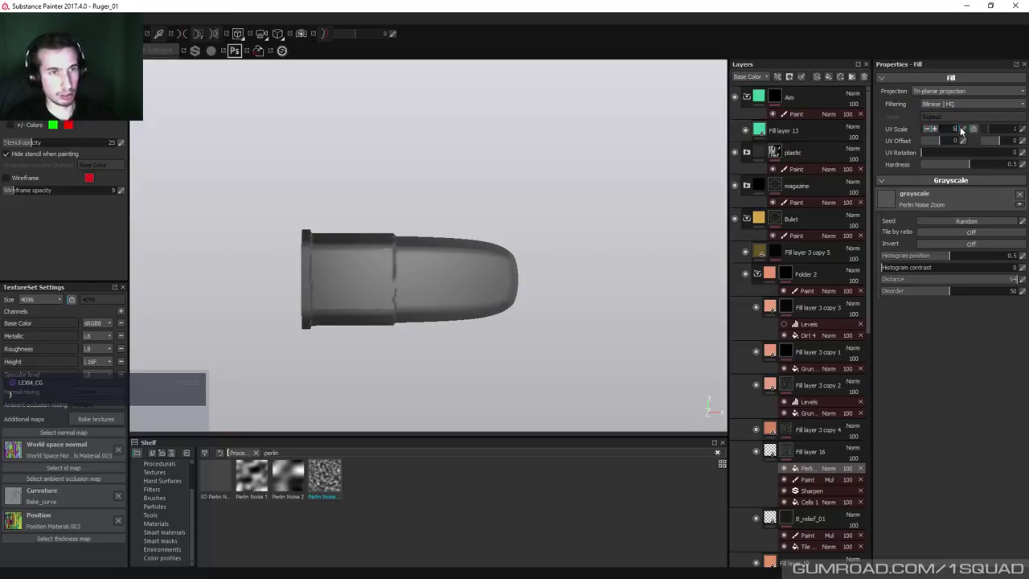
{"action": "type", "text": "5"}
{"action": "key", "text": "Return"}
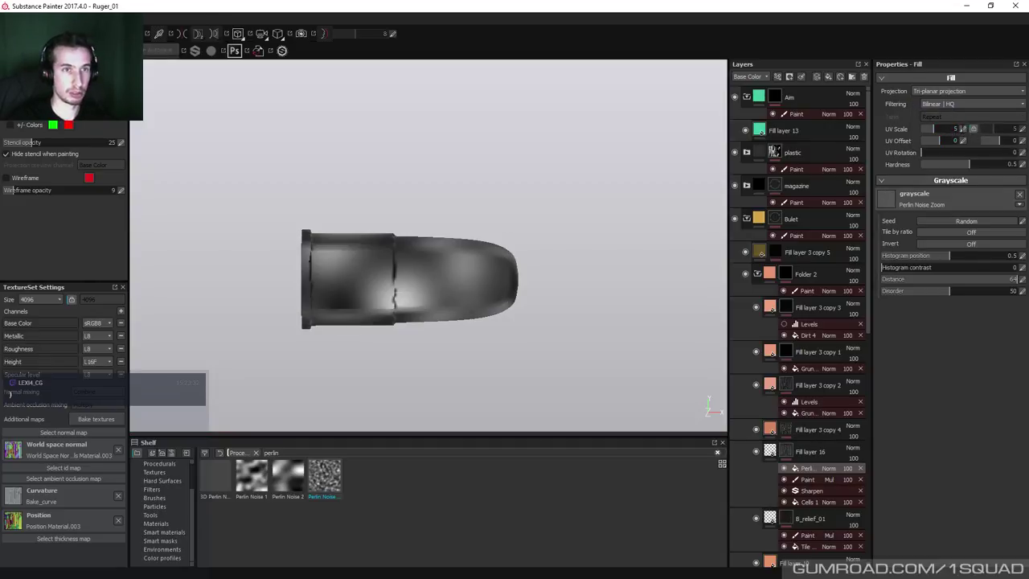
{"action": "left_click", "coordinate": [961, 130]}
{"action": "type", "text": "6"}
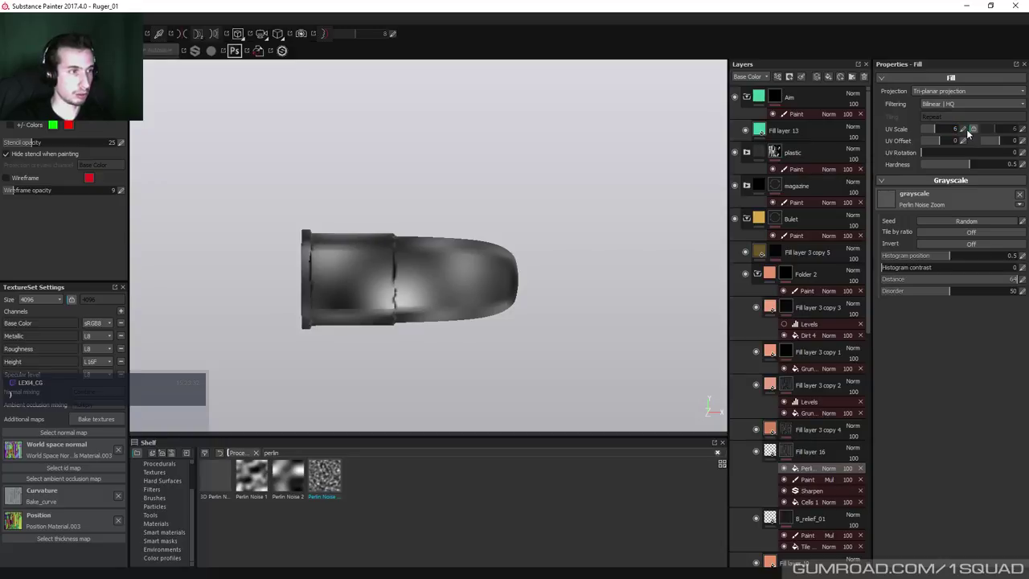
{"action": "key", "text": "Return"}
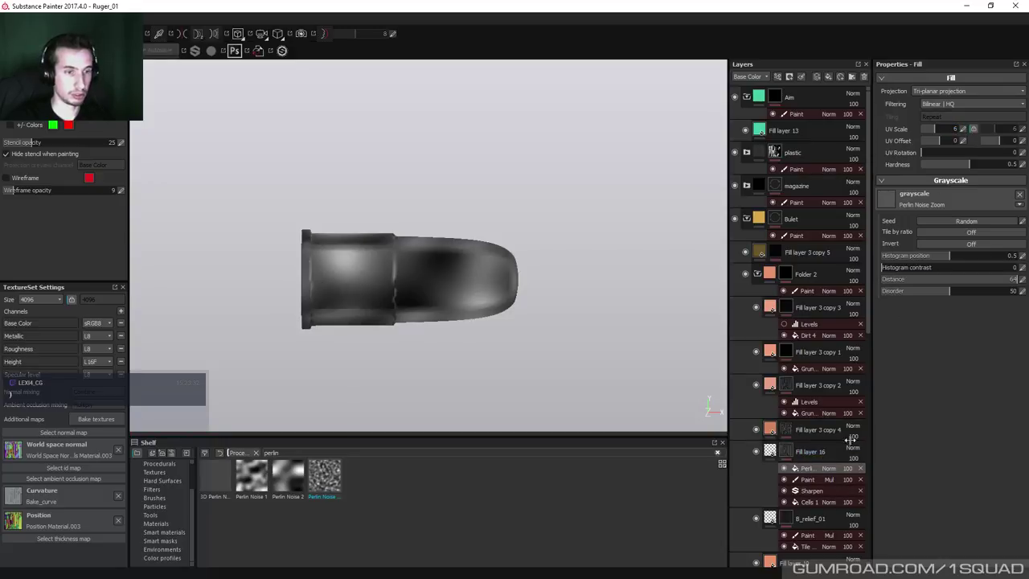
Set the Perlin effect to Multiply blending and raise its opacity to 70.
{"action": "left_click", "coordinate": [829, 467]}
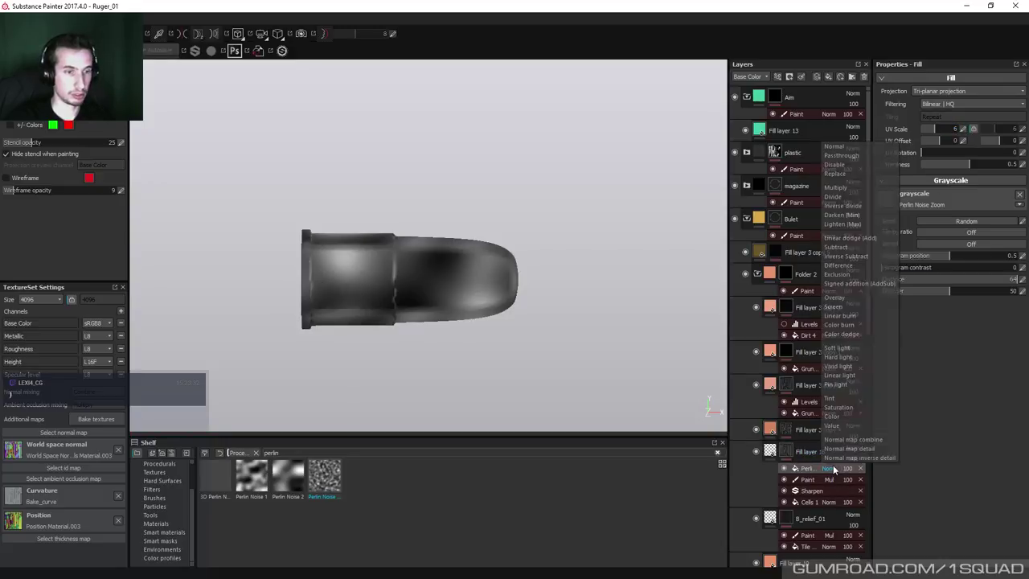
{"action": "left_click", "coordinate": [842, 188]}
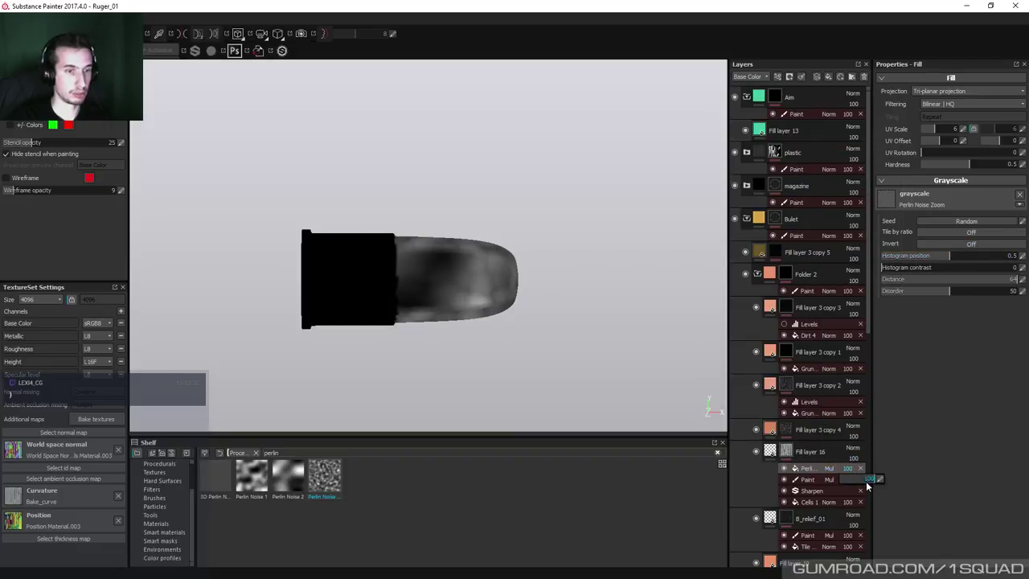
{"action": "left_click_drag", "start_coordinate": [860, 480], "coordinate": [863, 478]}
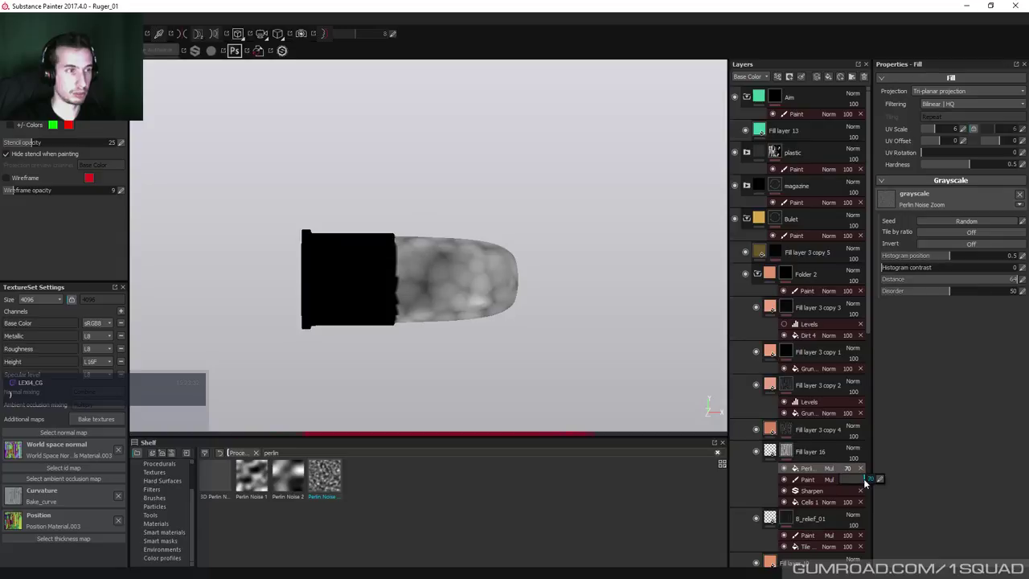
Back in the material view, lower the Perlin multiply effect to 53 opacity and zoom out.
{"action": "key", "text": "m"}
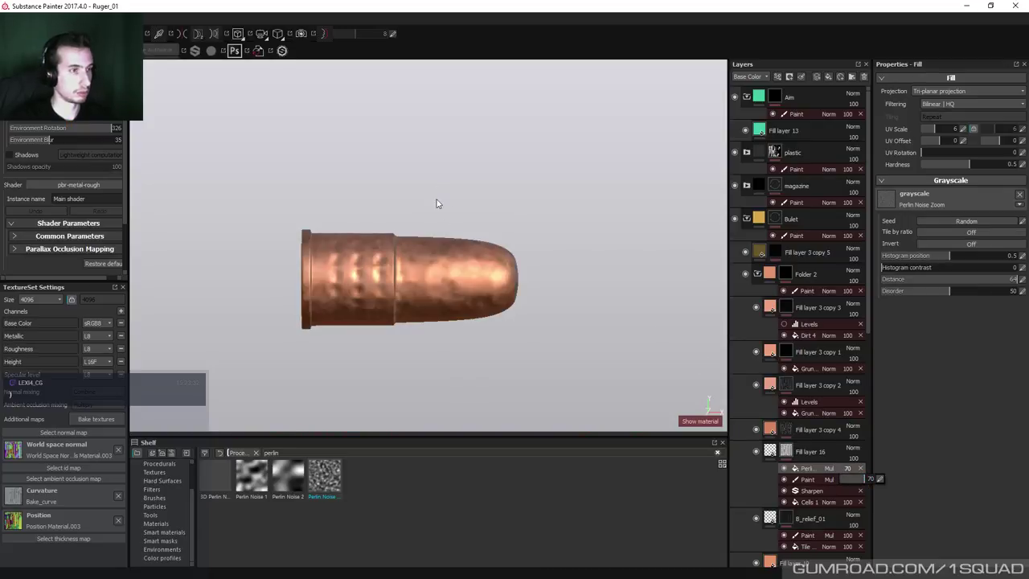
{"action": "left_click_drag", "start_coordinate": [436, 202], "coordinate": [218, 269], "text": "alt"}
{"action": "left_click_drag", "start_coordinate": [496, 331], "coordinate": [533, 315], "text": "alt"}
{"action": "left_click", "coordinate": [810, 490]}
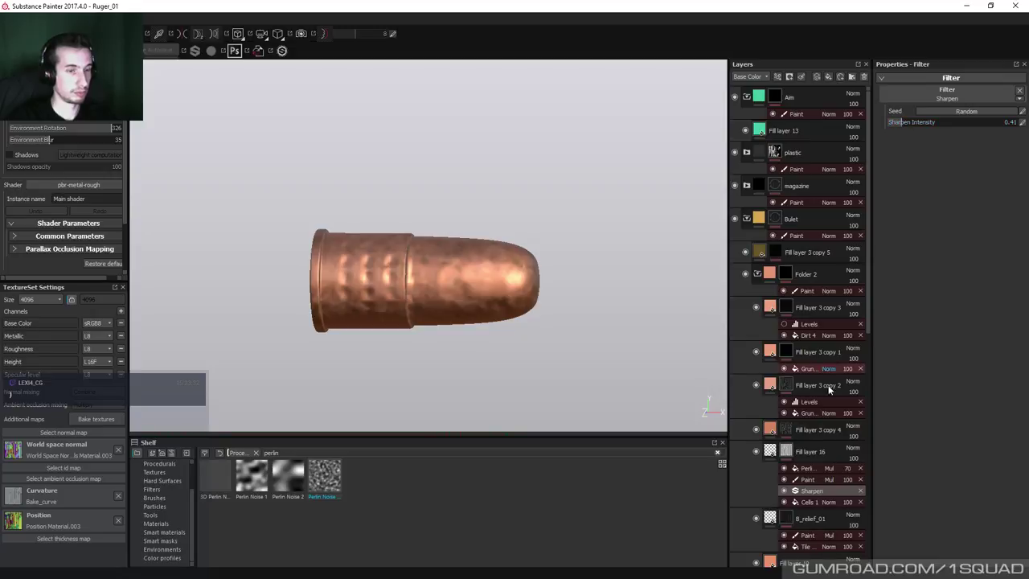
{"action": "left_click_drag", "start_coordinate": [848, 468], "coordinate": [860, 480]}
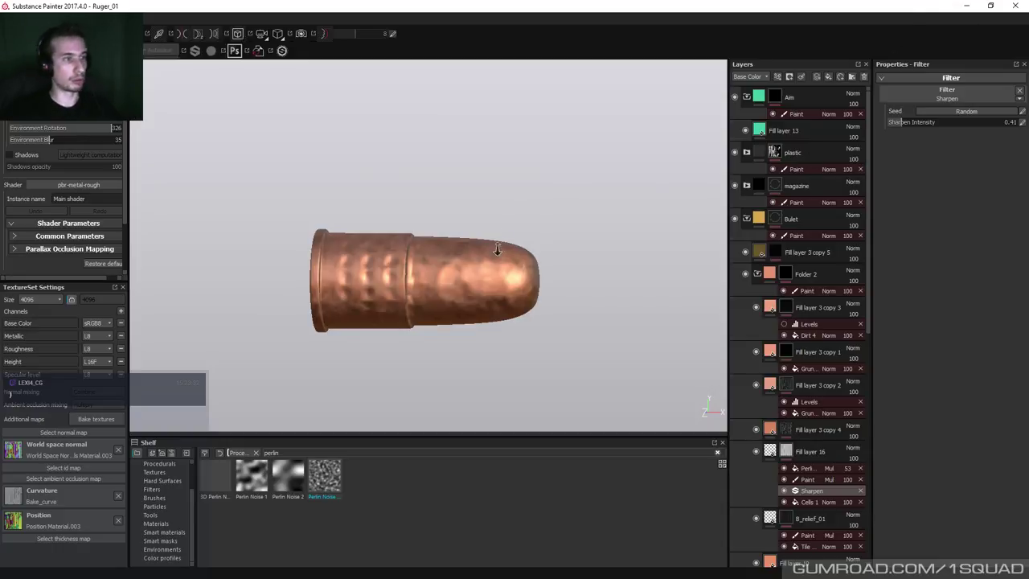
{"action": "scroll", "coordinate": [498, 239], "scroll_direction": "down", "scroll_amount": 8}
{"action": "scroll", "coordinate": [512, 209], "scroll_direction": "down", "scroll_amount": 6}
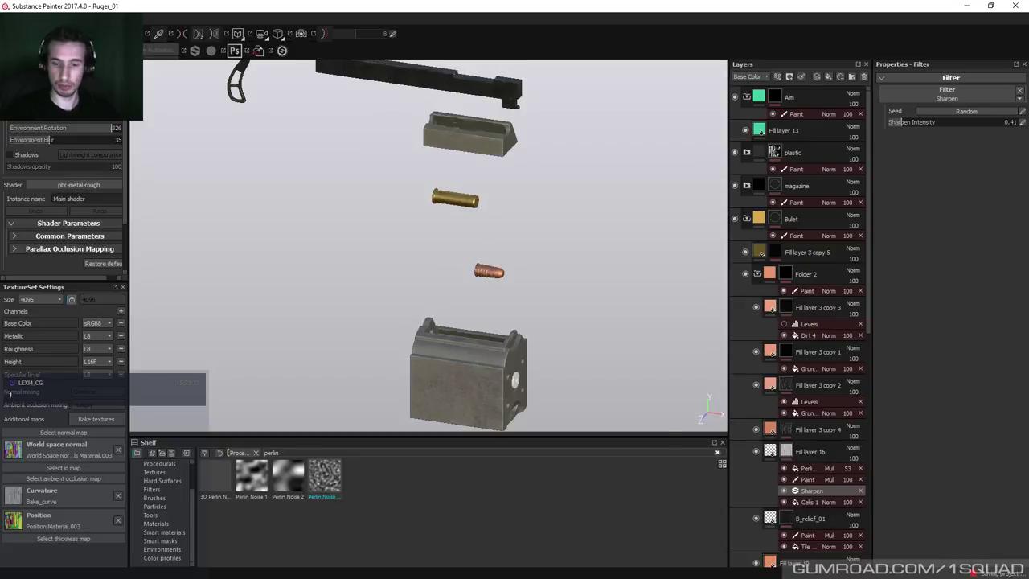
{"action": "middle_click_drag", "start_coordinate": [512, 241], "coordinate": [477, 144]}
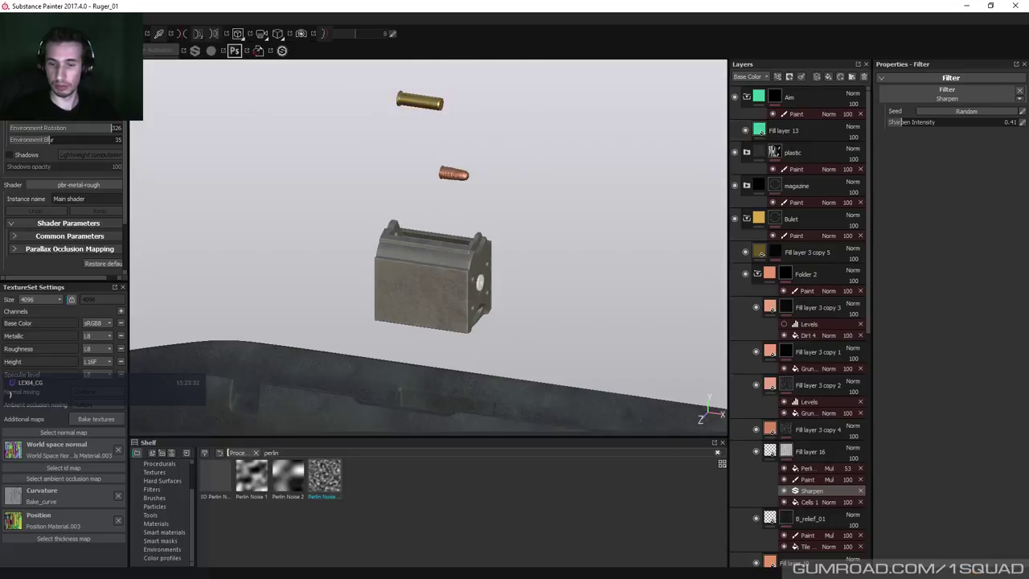
Add a folder named m_Rlief above Fill layer 3 and move Fill layer 17 into it.
{"action": "left_click", "coordinate": [746, 186]}
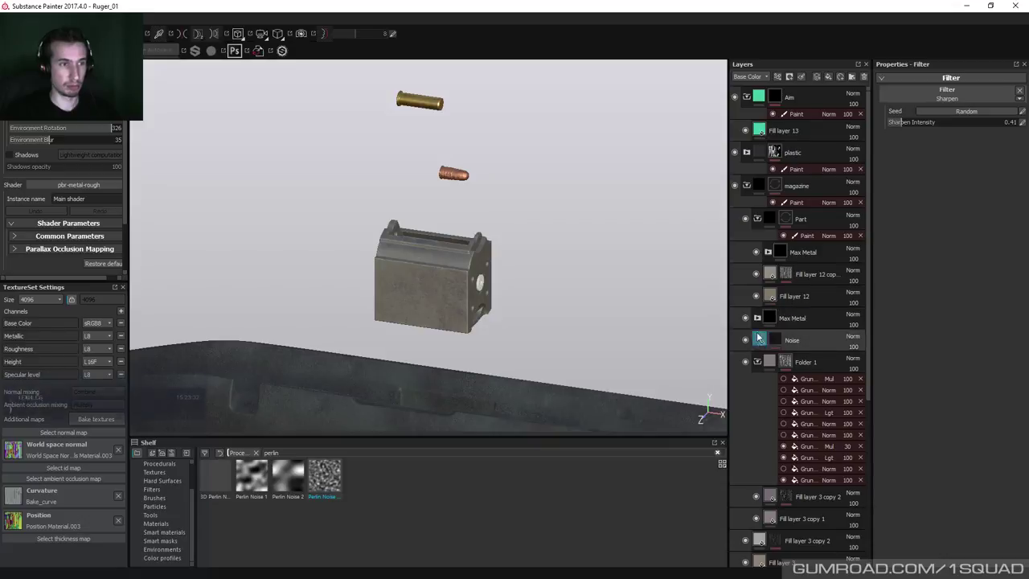
{"action": "scroll", "coordinate": [763, 361], "scroll_direction": "down", "scroll_amount": 3}
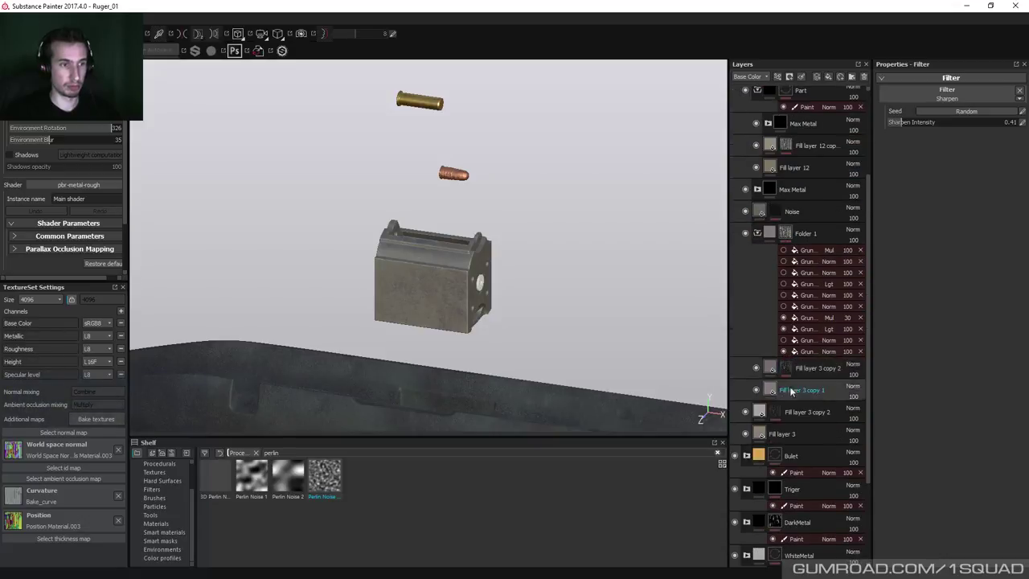
{"action": "left_click", "coordinate": [785, 437]}
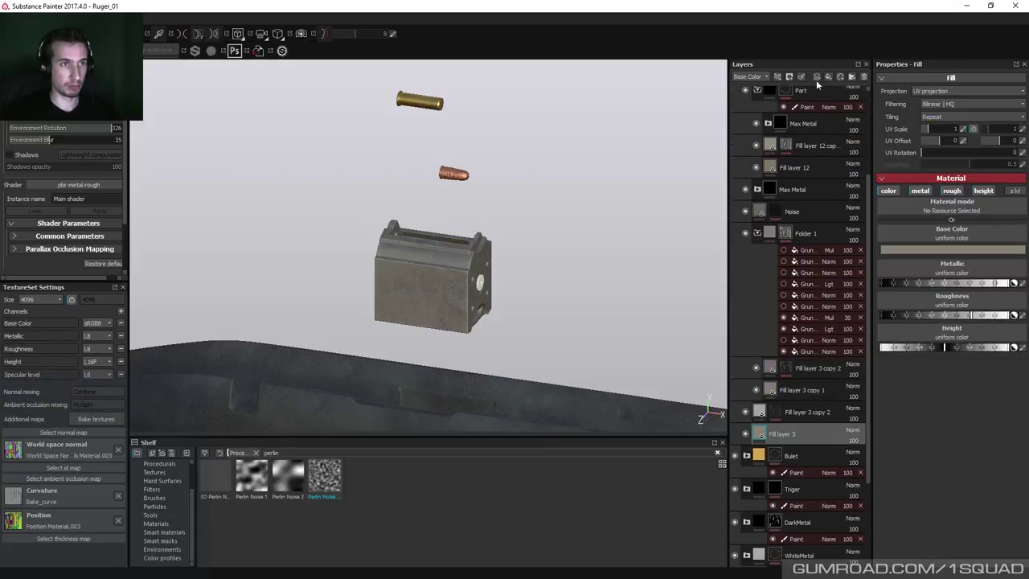
{"action": "left_click", "coordinate": [850, 78]}
{"action": "double_click", "coordinate": [789, 433]}
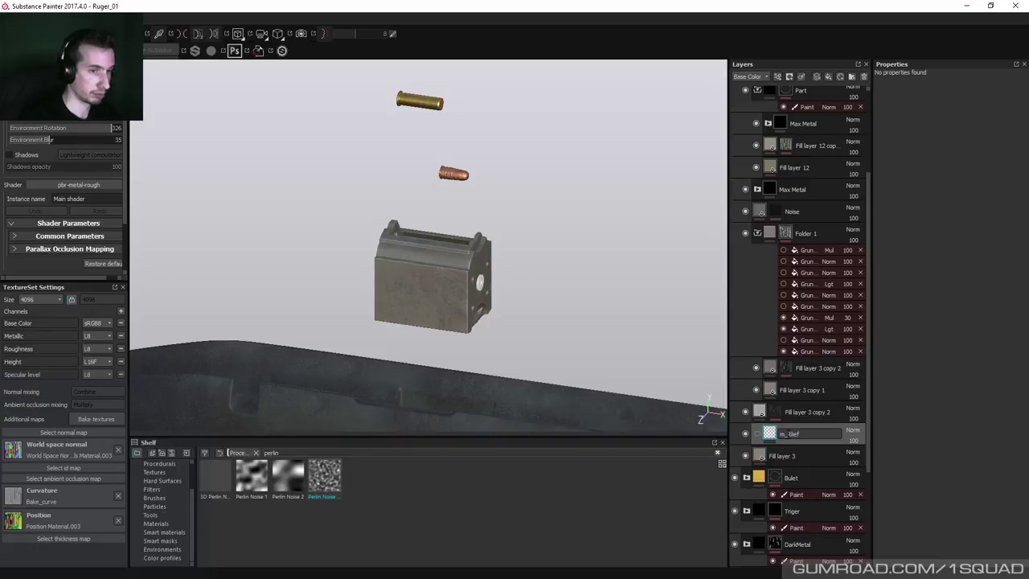
{"action": "key", "text": "Return"}
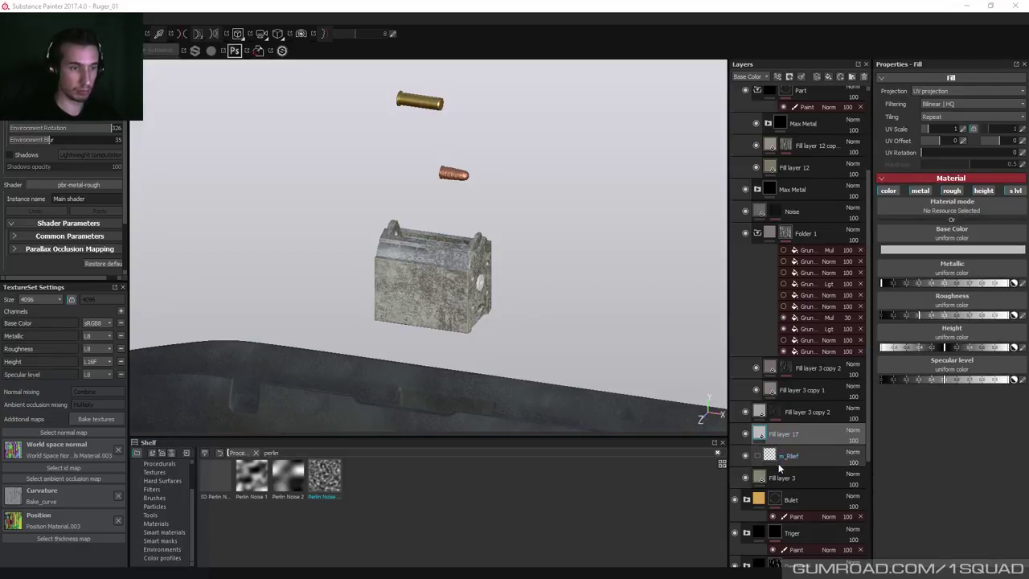
{"action": "left_click_drag", "start_coordinate": [757, 460], "coordinate": [794, 461]}
Disable color, metal, rough and spec level on Fill layer 17, leaving only height.
{"action": "left_click", "coordinate": [888, 191]}
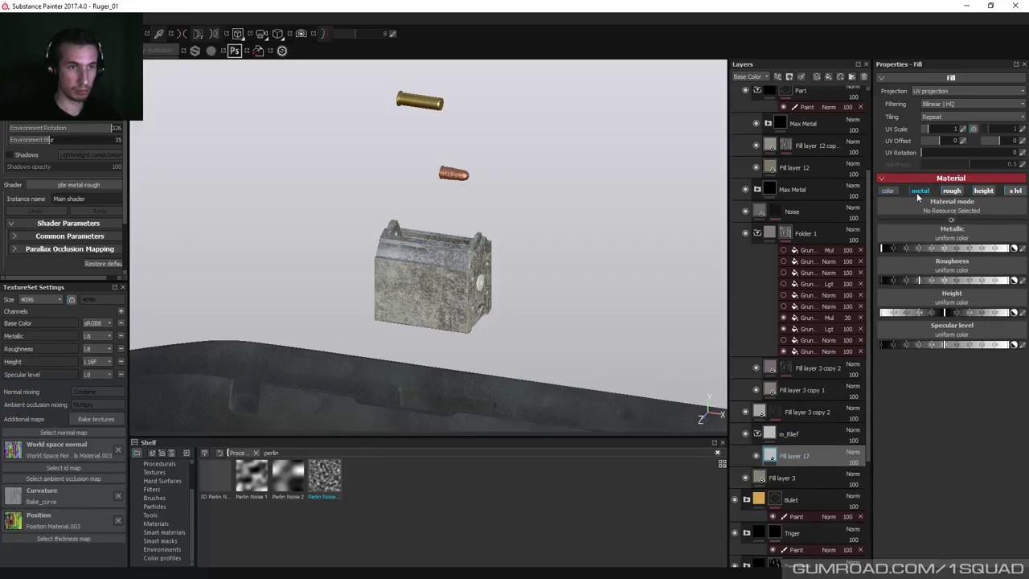
{"action": "left_click", "coordinate": [920, 191]}
{"action": "left_click", "coordinate": [952, 191]}
{"action": "left_click", "coordinate": [1014, 191]}
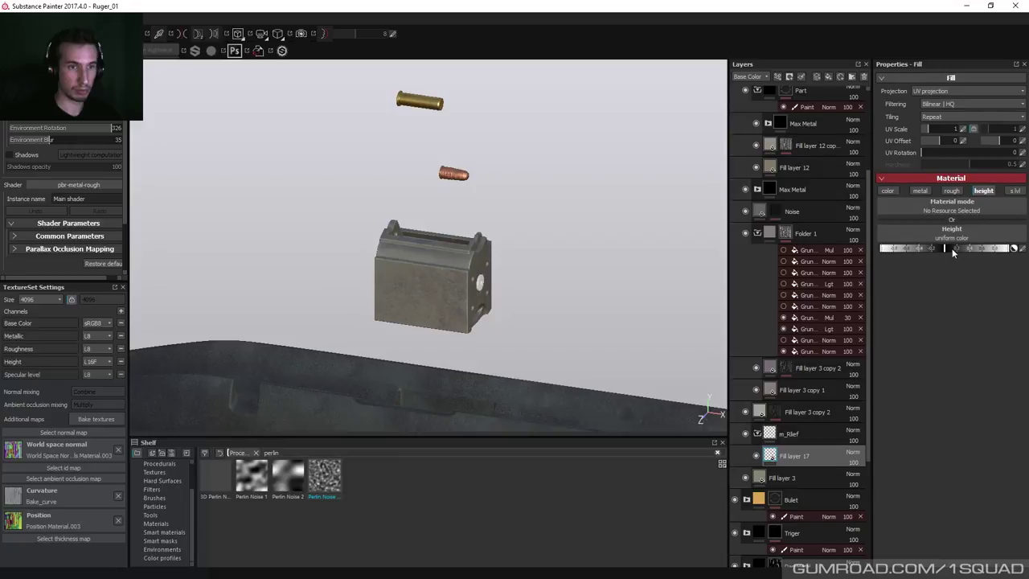
{"action": "left_click", "coordinate": [1008, 249]}
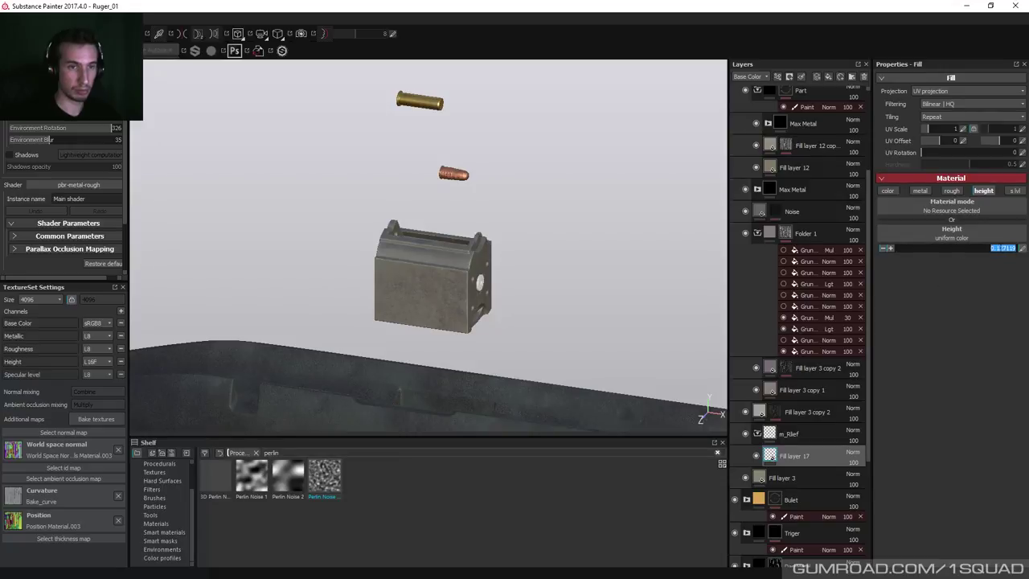
{"action": "left_click", "coordinate": [895, 333]}
{"action": "left_click_drag", "start_coordinate": [707, 277], "coordinate": [595, 276], "text": "alt"}
Add a paint effect to Fill layer 17's black mask and frame the lower magazine.
{"action": "right_click", "coordinate": [797, 455]}
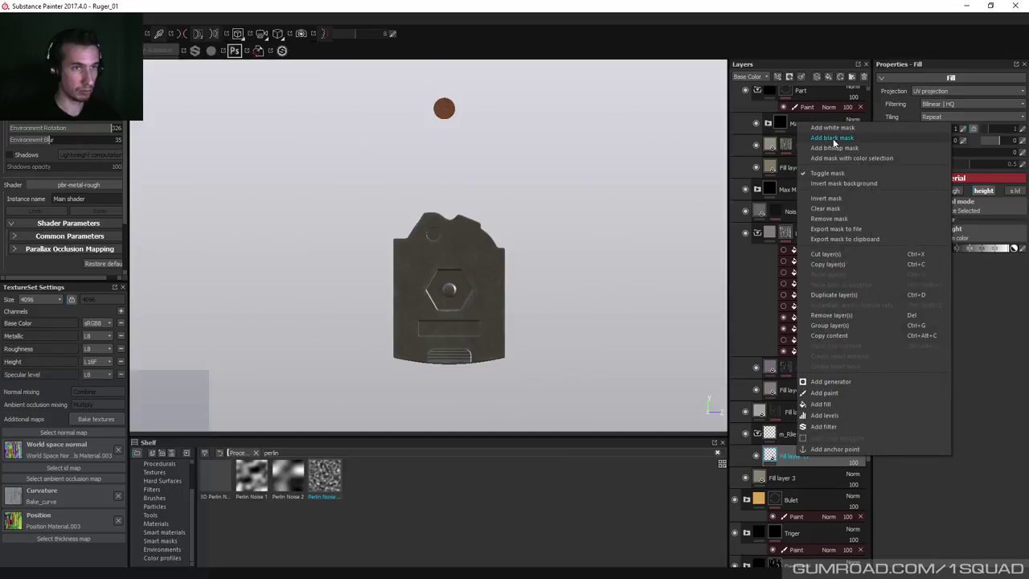
{"action": "key", "text": "Escape"}
{"action": "scroll", "coordinate": [532, 340], "scroll_direction": "up", "scroll_amount": 3}
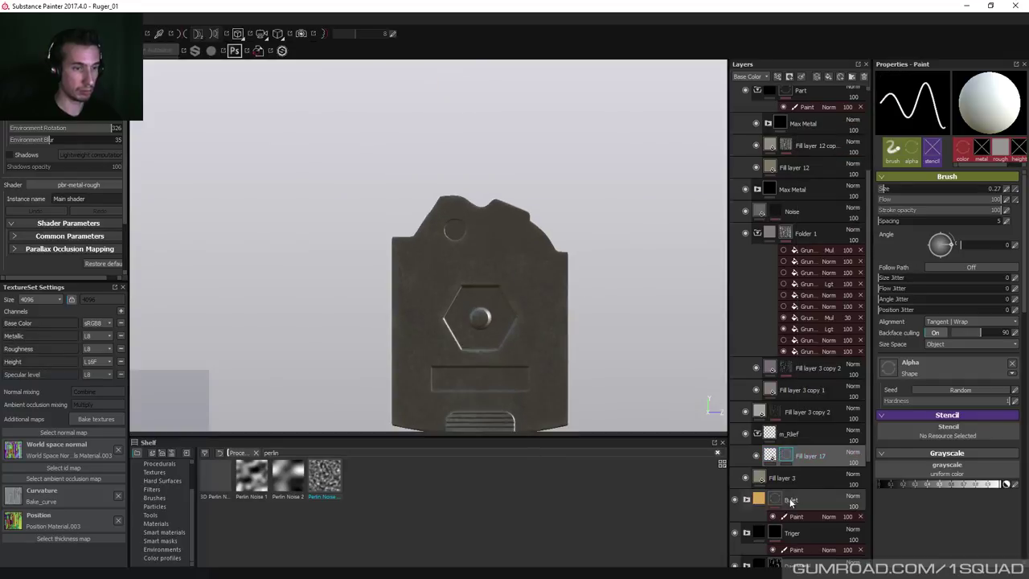
{"action": "right_click", "coordinate": [788, 461]}
{"action": "left_click", "coordinate": [813, 396]}
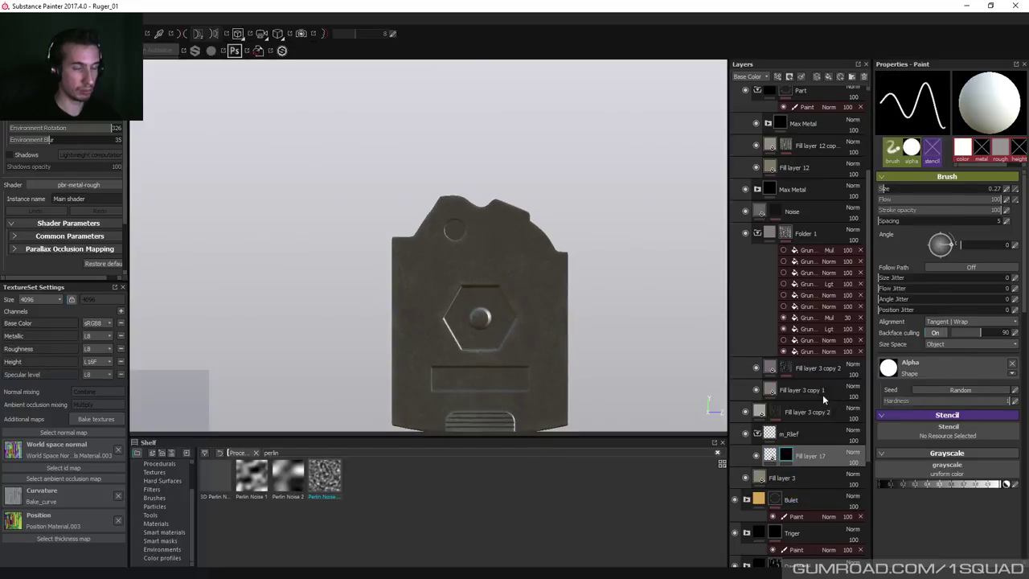
{"action": "middle_click_drag", "start_coordinate": [447, 316], "coordinate": [425, 252], "text": "alt"}
{"action": "scroll", "coordinate": [484, 407], "scroll_direction": "up", "scroll_amount": 3}
{"action": "middle_click_drag", "start_coordinate": [484, 406], "coordinate": [416, 317], "text": "alt"}
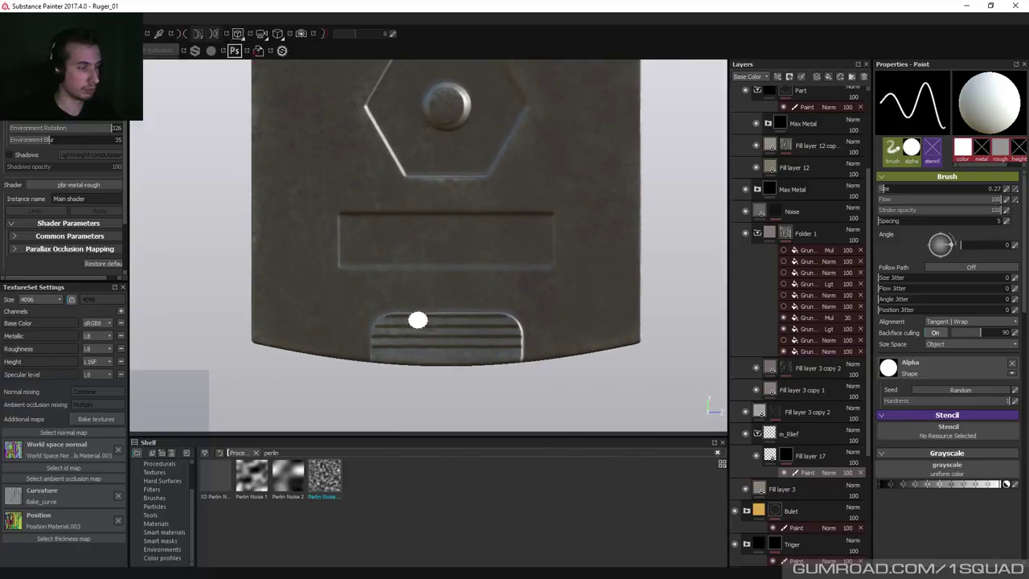
Browse the shelf's texture, procedural and hard-surface resources before settling on the Alphas category.
{"action": "left_click", "coordinate": [152, 472]}
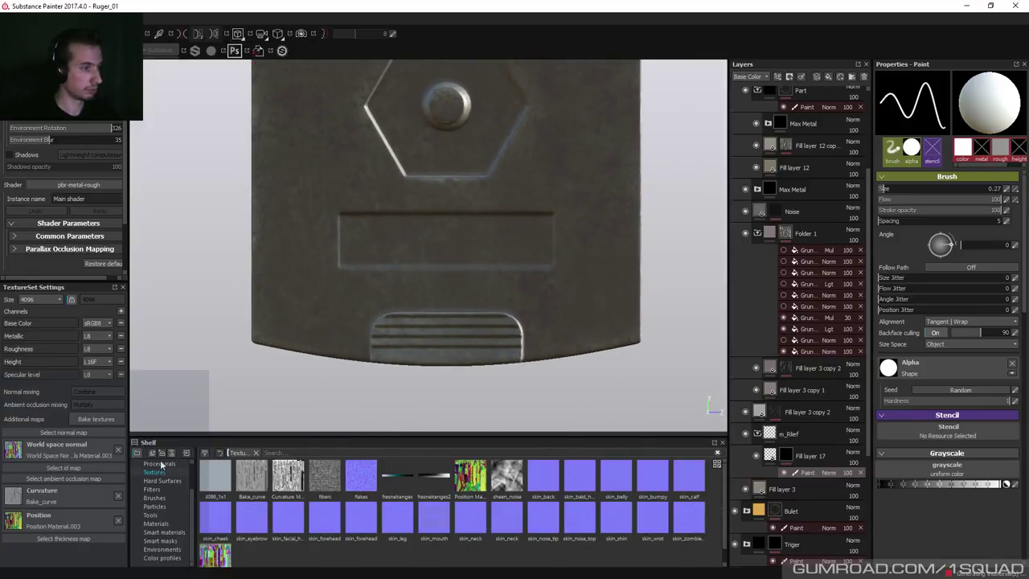
{"action": "left_click", "coordinate": [159, 463]}
{"action": "scroll", "coordinate": [306, 480], "scroll_direction": "down", "scroll_amount": 10}
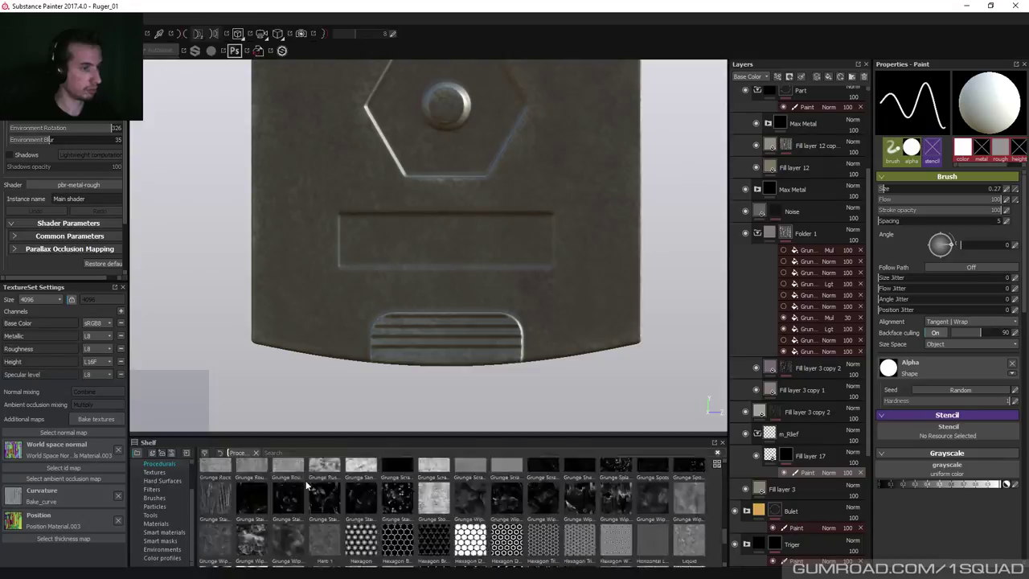
{"action": "left_click", "coordinate": [156, 481]}
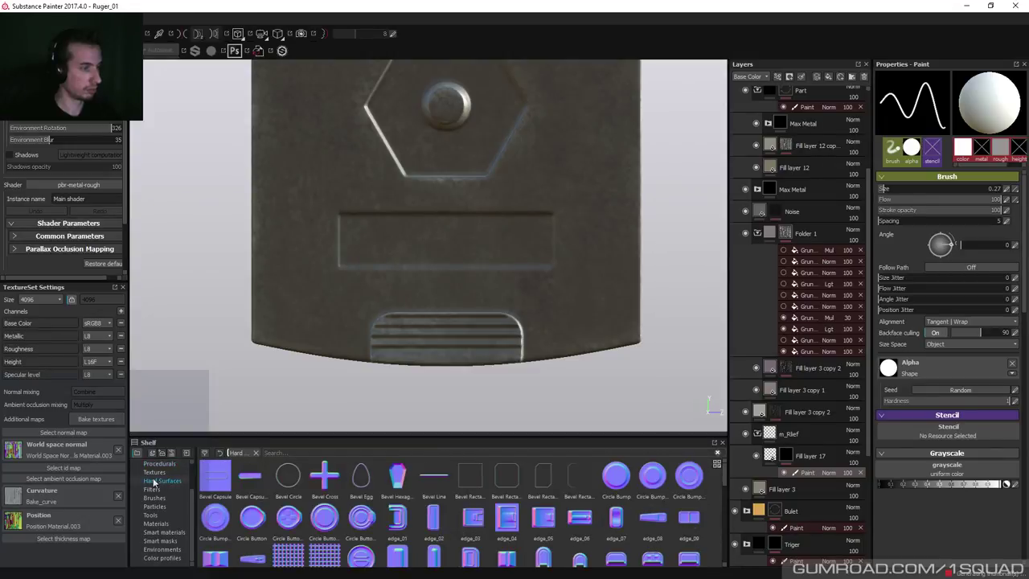
{"action": "left_click", "coordinate": [161, 465]}
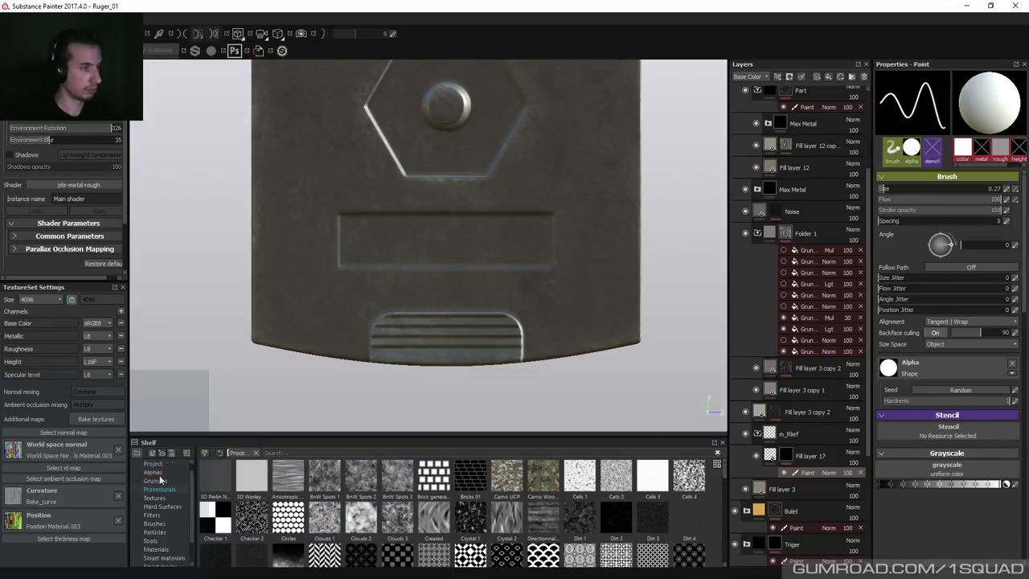
{"action": "scroll", "coordinate": [163, 493], "scroll_direction": "up", "scroll_amount": 2}
{"action": "left_click", "coordinate": [153, 481]}
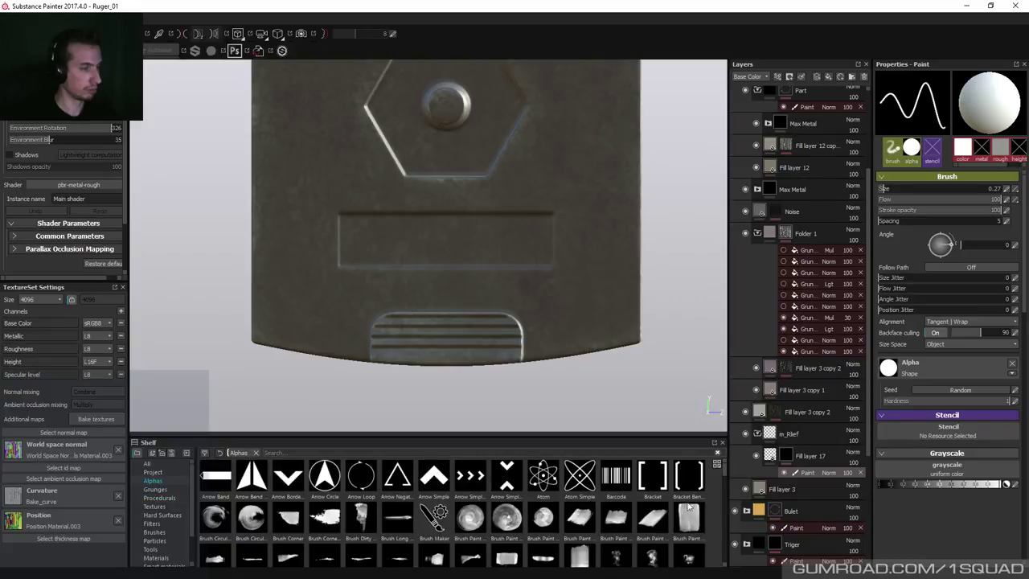
{"action": "left_click_drag", "start_coordinate": [724, 472], "coordinate": [716, 500]}
{"action": "scroll", "coordinate": [716, 500], "scroll_direction": "down", "scroll_amount": 1}
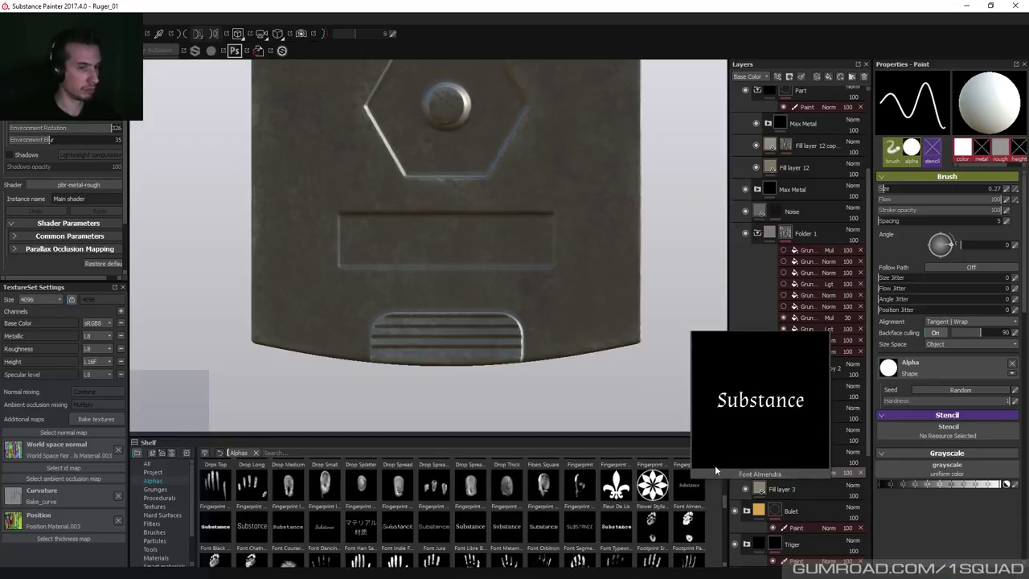
{"action": "scroll", "coordinate": [722, 492], "scroll_direction": "up", "scroll_amount": 3}
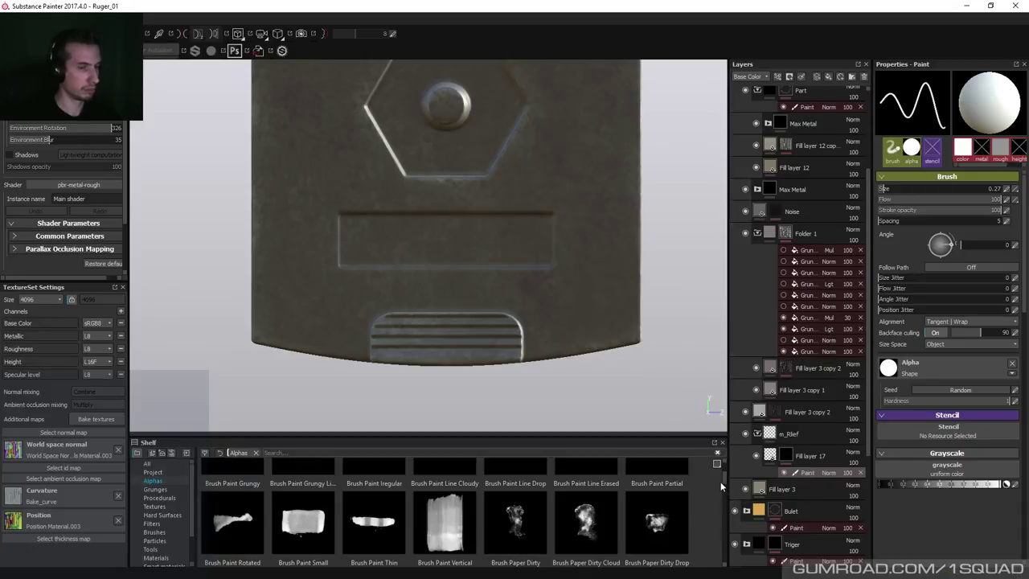
{"action": "scroll", "coordinate": [724, 480], "scroll_direction": "down", "scroll_amount": 2}
{"action": "scroll", "coordinate": [725, 490], "scroll_direction": "down", "scroll_amount": 8}
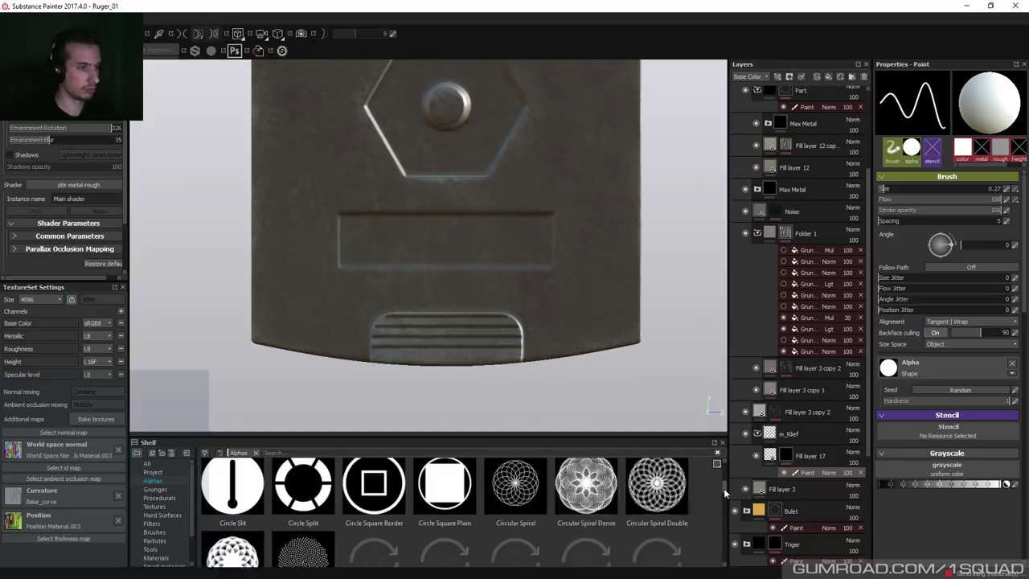
{"action": "scroll", "coordinate": [724, 500], "scroll_direction": "down", "scroll_amount": 10}
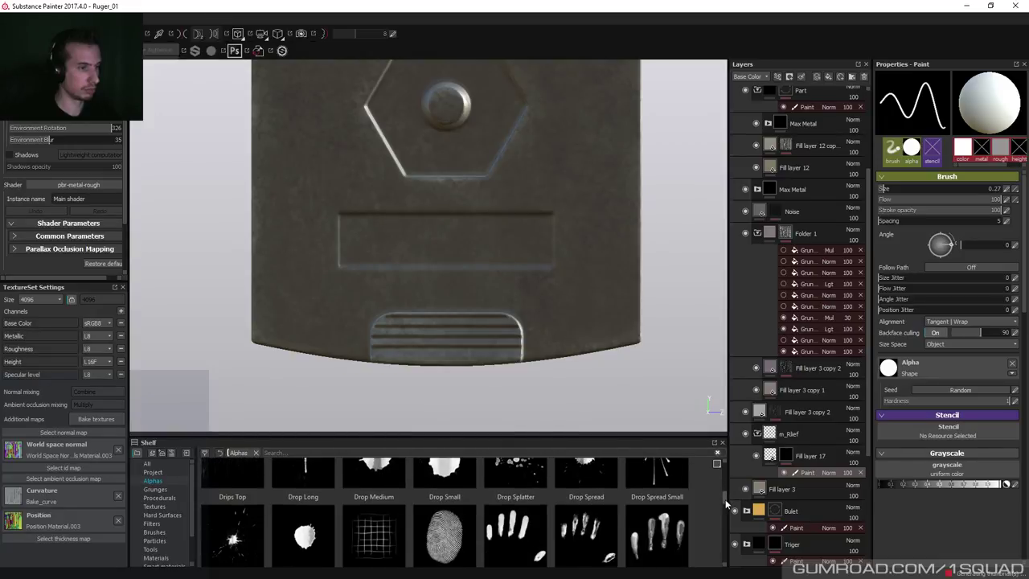
{"action": "scroll", "coordinate": [725, 508], "scroll_direction": "up", "scroll_amount": 3}
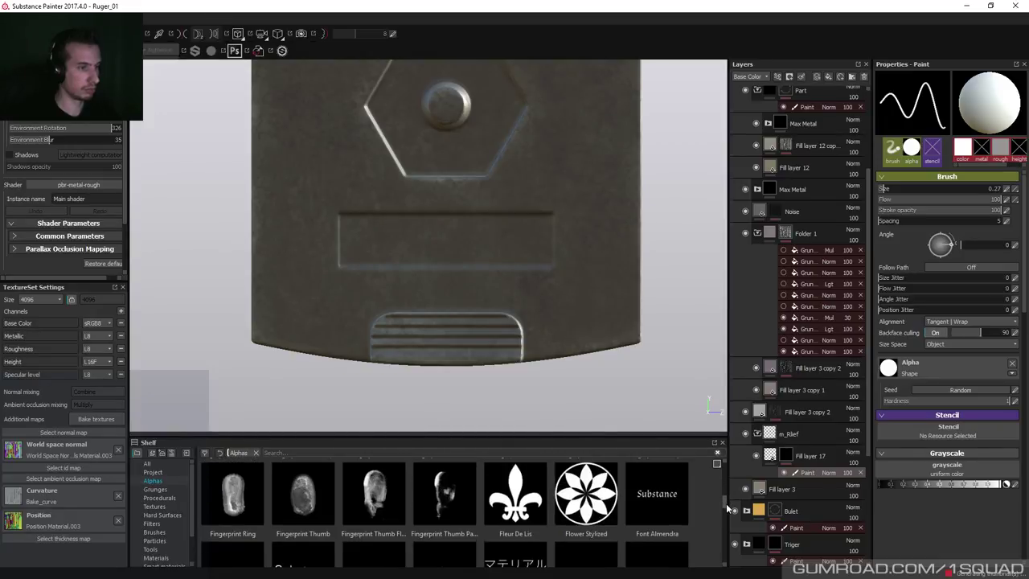
{"action": "scroll", "coordinate": [727, 508], "scroll_direction": "down", "scroll_amount": 1}
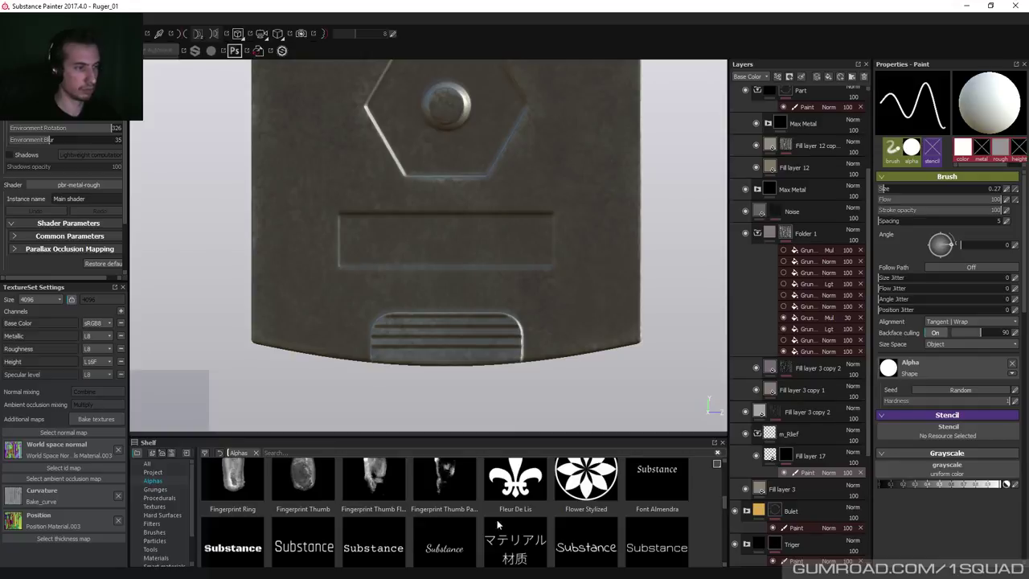
Scroll the Alphas down to the Font rows and drag out Font Chathura.
{"action": "mouse_move", "coordinate": [312, 549]}
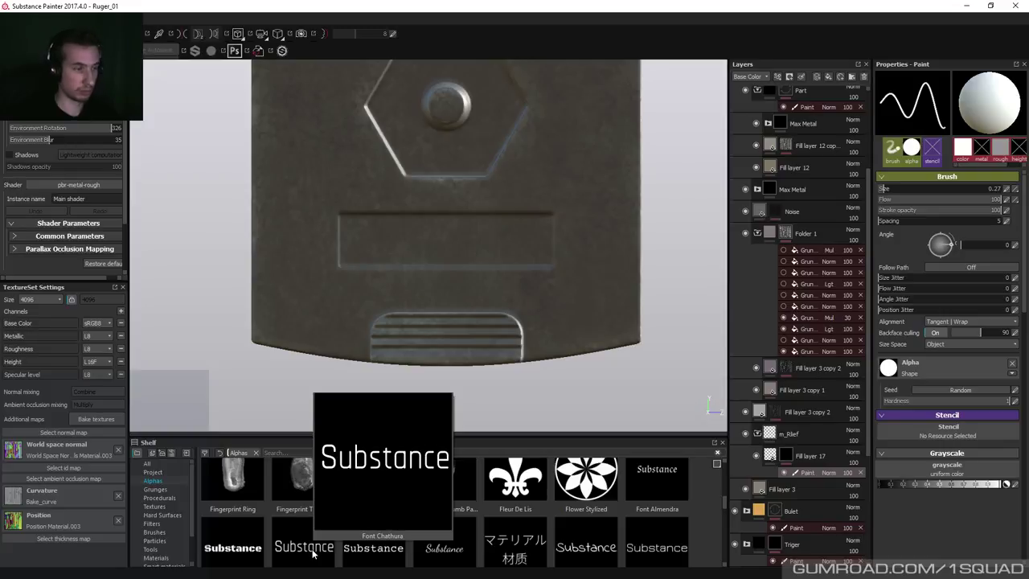
{"action": "mouse_move", "coordinate": [675, 516]}
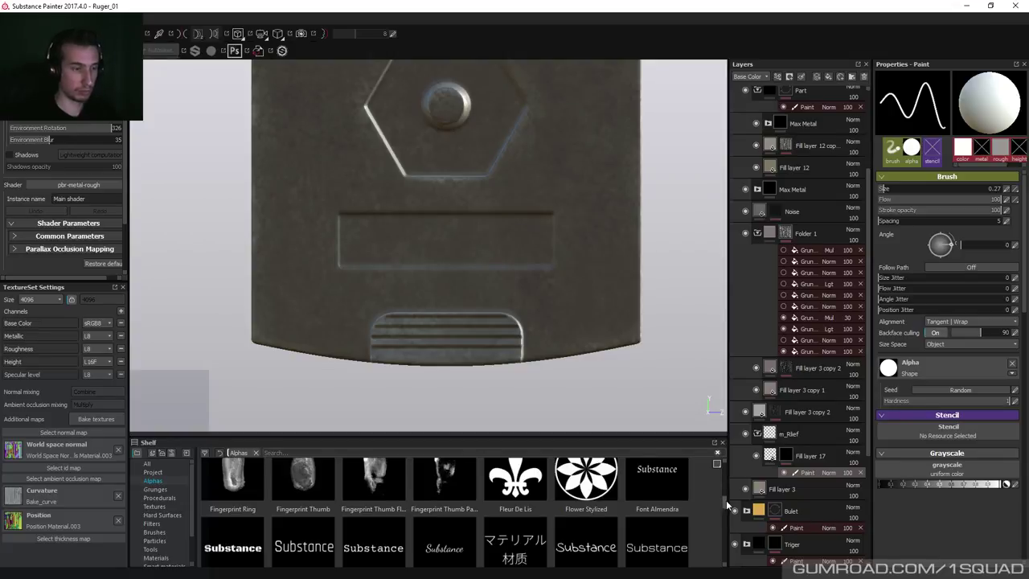
{"action": "scroll", "coordinate": [726, 500], "scroll_direction": "down", "scroll_amount": 1}
{"action": "scroll", "coordinate": [727, 504], "scroll_direction": "down", "scroll_amount": 3}
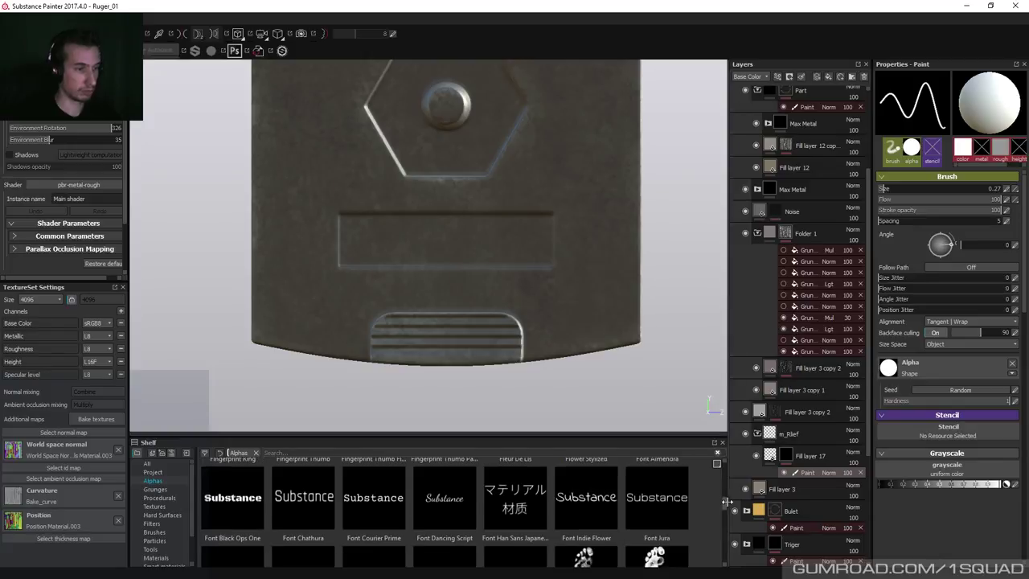
{"action": "scroll", "coordinate": [727, 503], "scroll_direction": "down", "scroll_amount": 1}
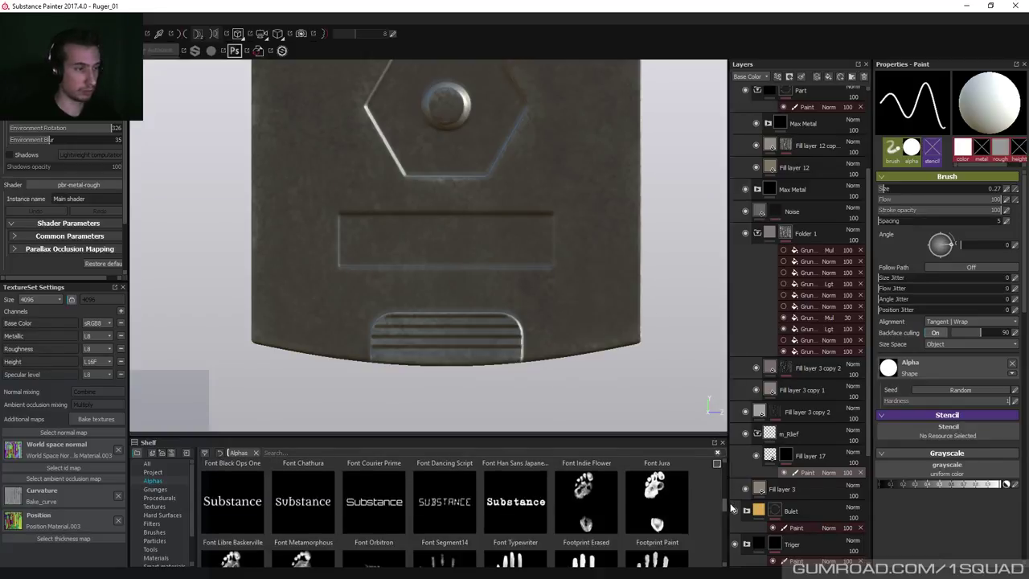
{"action": "scroll", "coordinate": [727, 503], "scroll_direction": "down", "scroll_amount": 1}
{"action": "scroll", "coordinate": [726, 501], "scroll_direction": "up", "scroll_amount": 4}
{"action": "scroll", "coordinate": [726, 501], "scroll_direction": "up", "scroll_amount": 1}
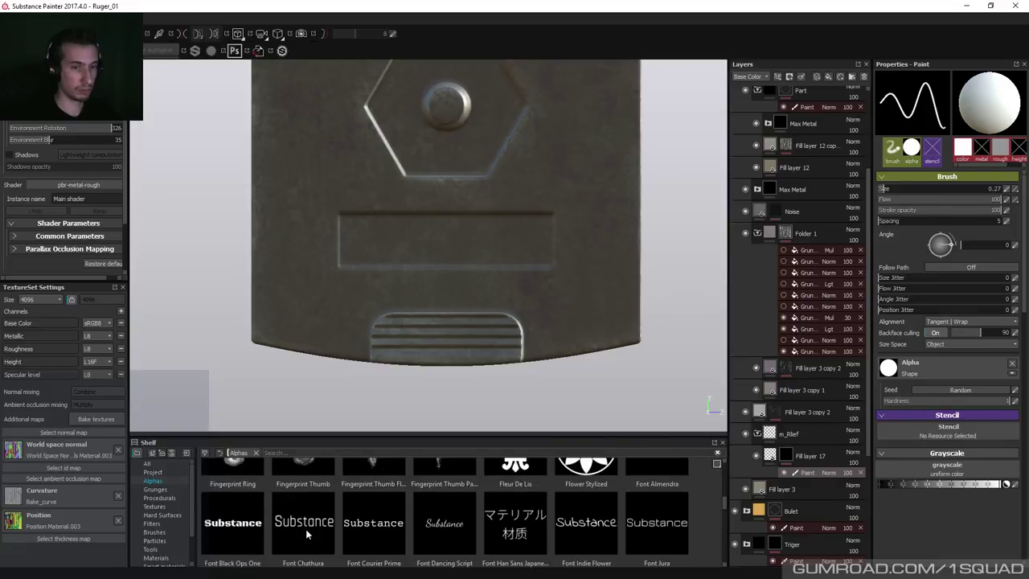
{"action": "left_click_drag", "start_coordinate": [305, 529], "coordinate": [803, 480]}
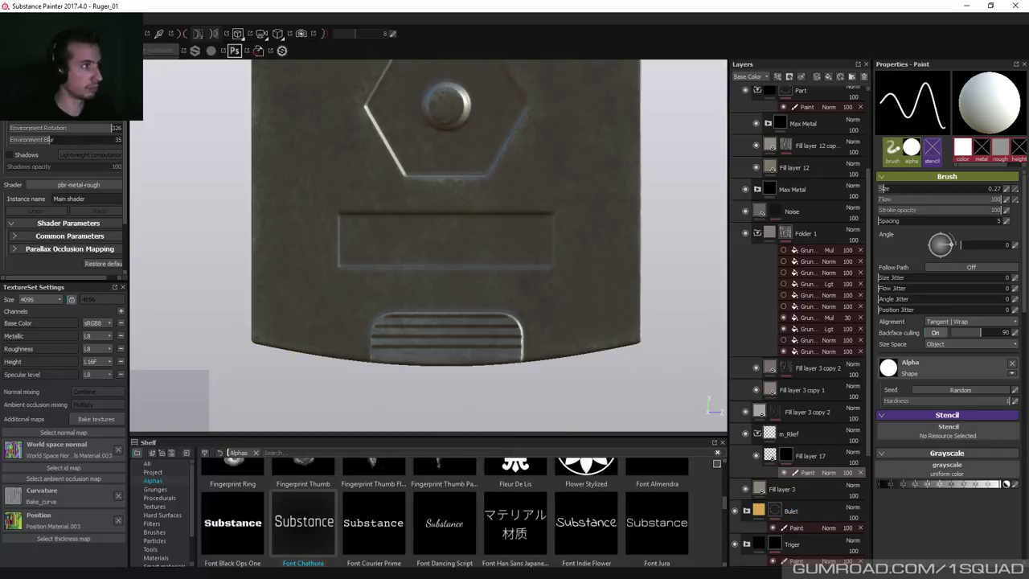
Make Font Chathura the brush alpha in stencil projection mode, ready to edit its text.
{"action": "key", "text": "3"}
{"action": "left_click_drag", "start_coordinate": [303, 523], "coordinate": [913, 438]}
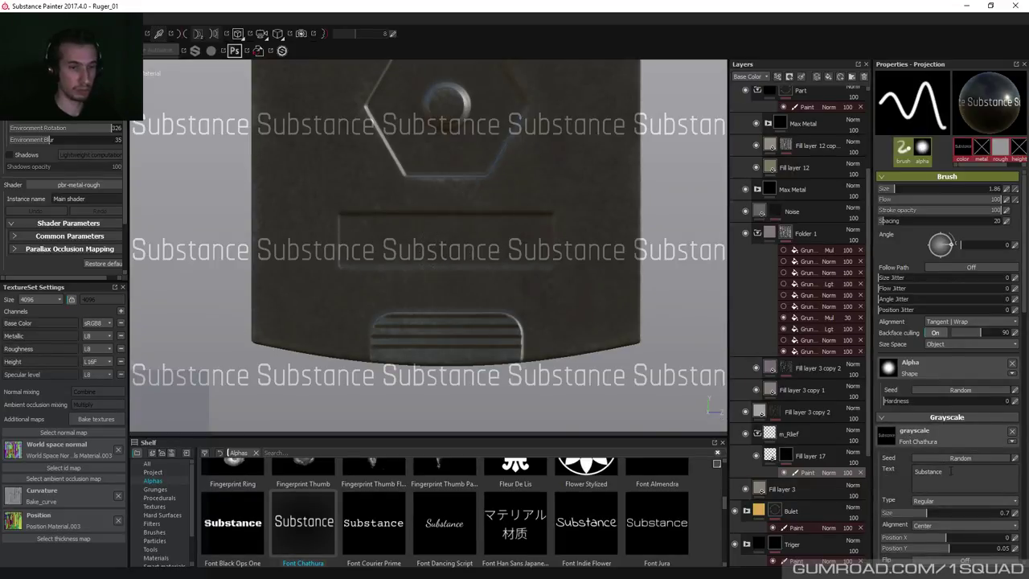
{"action": "key", "text": "1"}
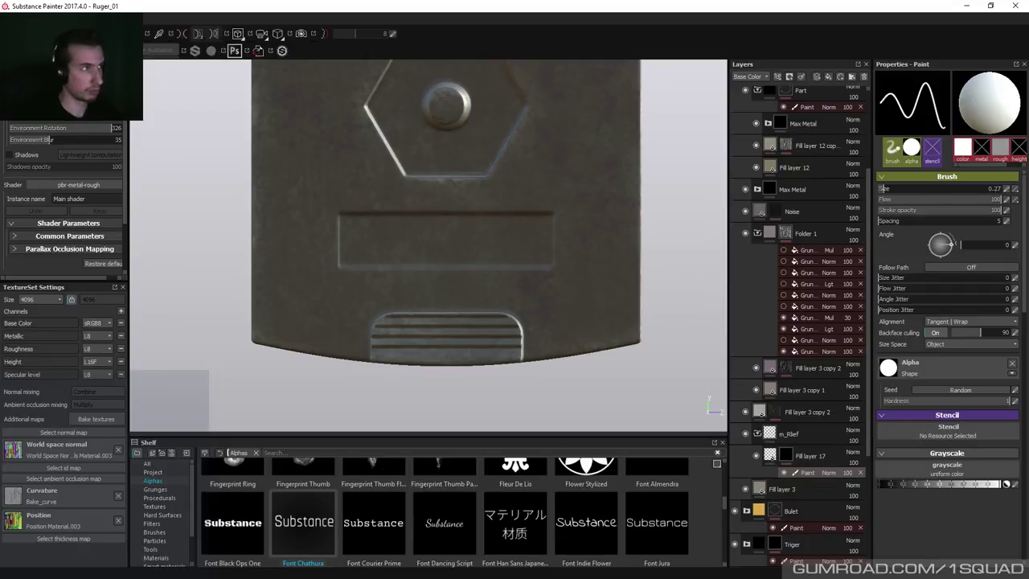
{"action": "key", "text": "3"}
{"action": "left_click", "coordinate": [965, 486]}
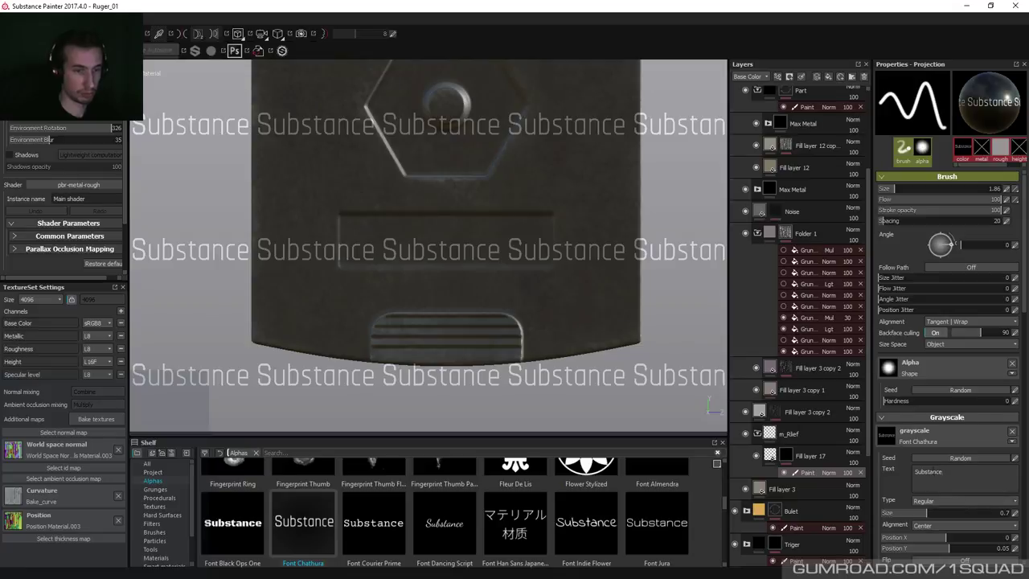
{"action": "key", "text": "1"}
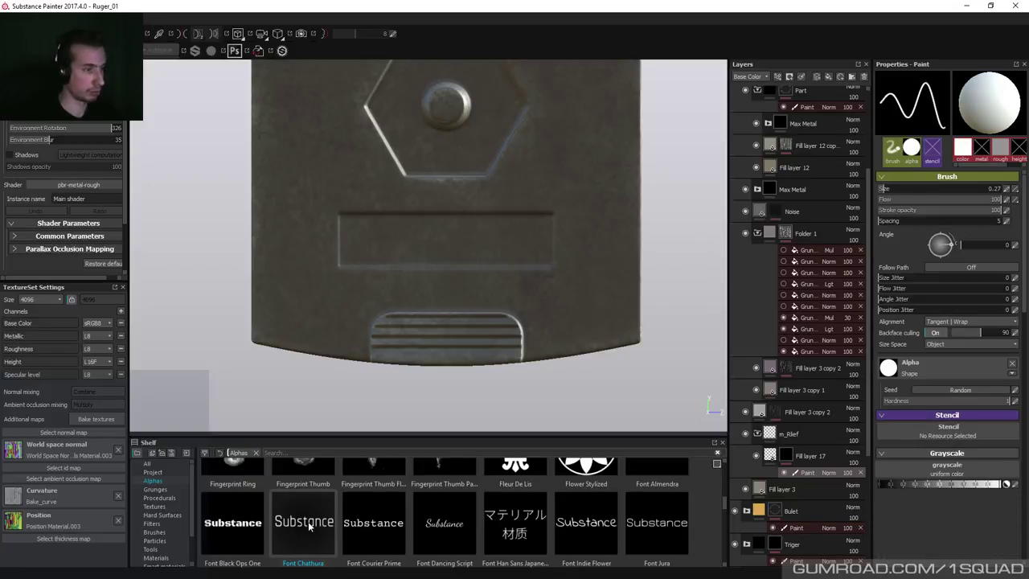
{"action": "left_click", "coordinate": [308, 520]}
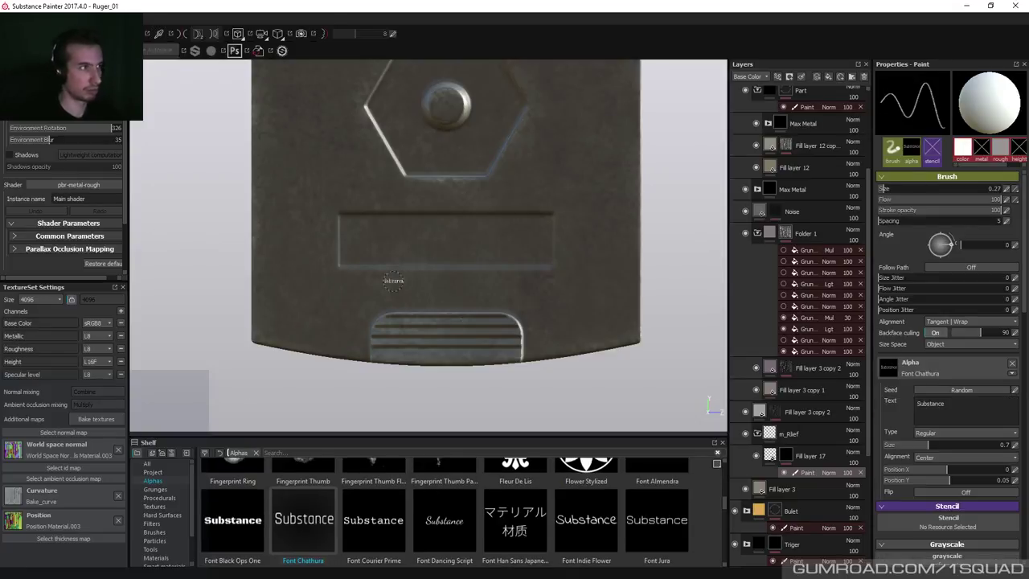
{"action": "key", "text": "3"}
{"action": "left_click", "coordinate": [956, 474]}
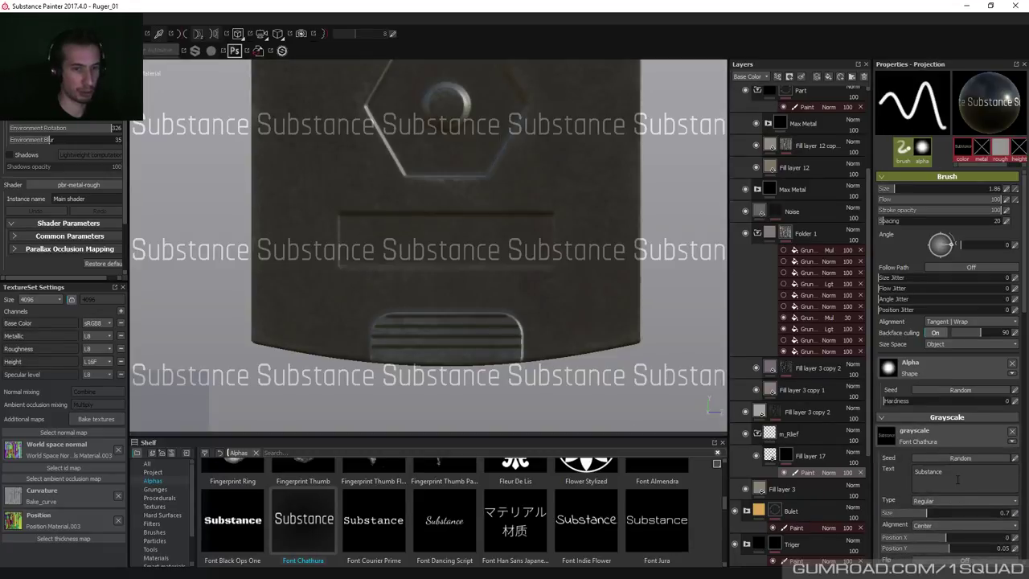
Replace the alpha's text, correcting typos while trying variations like '12 SHOT'.
{"action": "type", "text": "d"}
{"action": "key", "text": "ctrl+a"}
{"action": "type", "text": "1"}
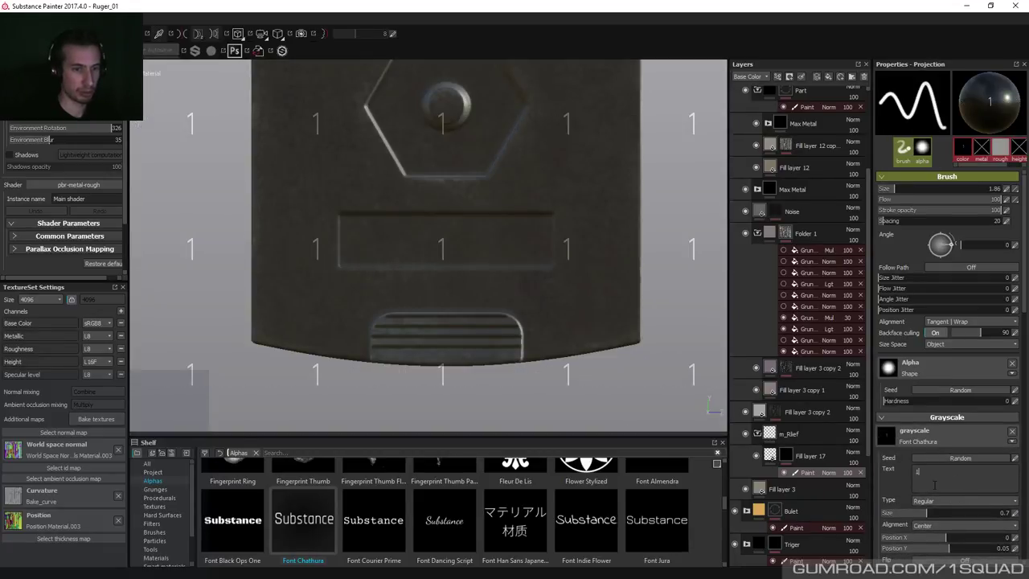
{"action": "type", "text": "0"}
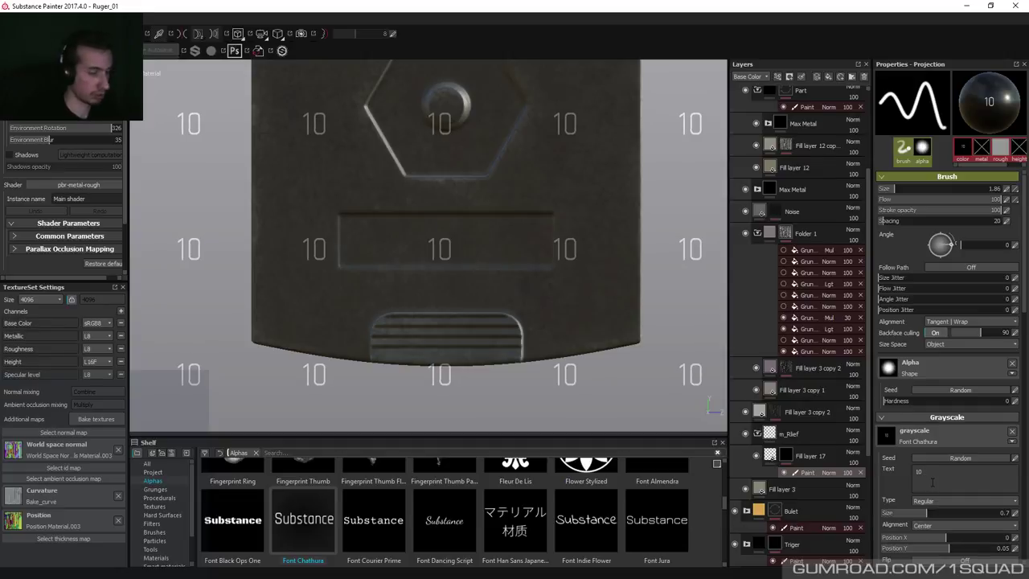
{"action": "type", "text": " SH"}
{"action": "key", "text": "BackSpace"}
{"action": "key", "text": "BackSpace"}
{"action": "key", "text": "BackSpace"}
{"action": "key", "text": "BackSpace"}
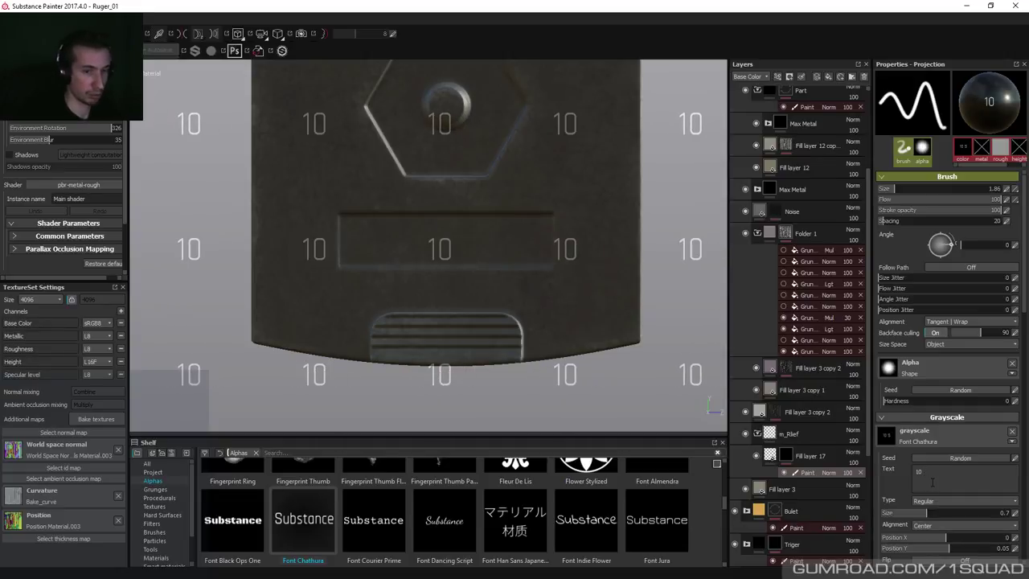
{"action": "type", "text": "@"}
{"action": "key", "text": "BackSpace"}
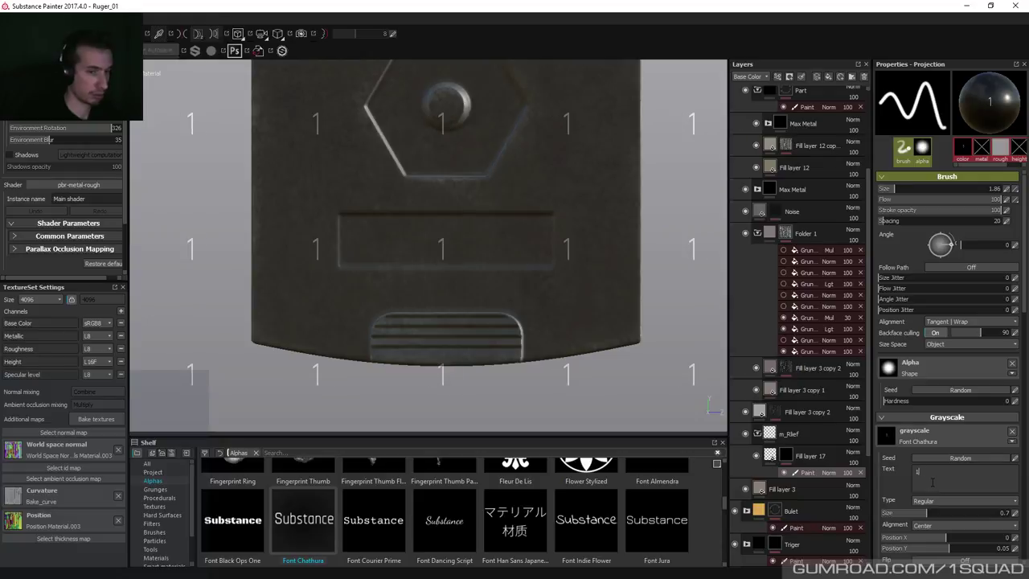
{"action": "type", "text": "2 SH"}
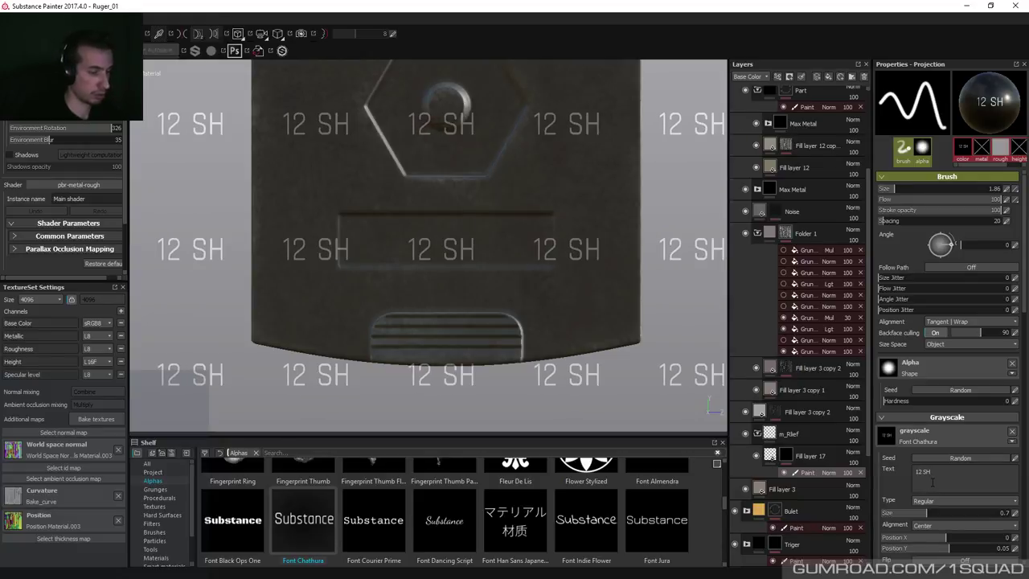
{"action": "type", "text": "P"}
{"action": "key", "text": "BackSpace"}
{"action": "type", "text": "OTS"}
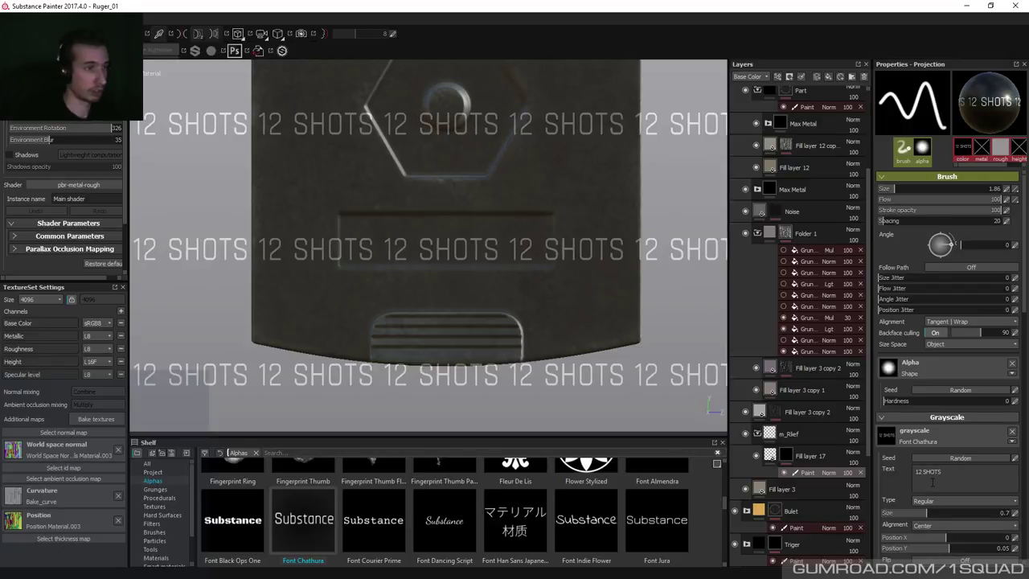
{"action": "key", "text": "BackSpace"}
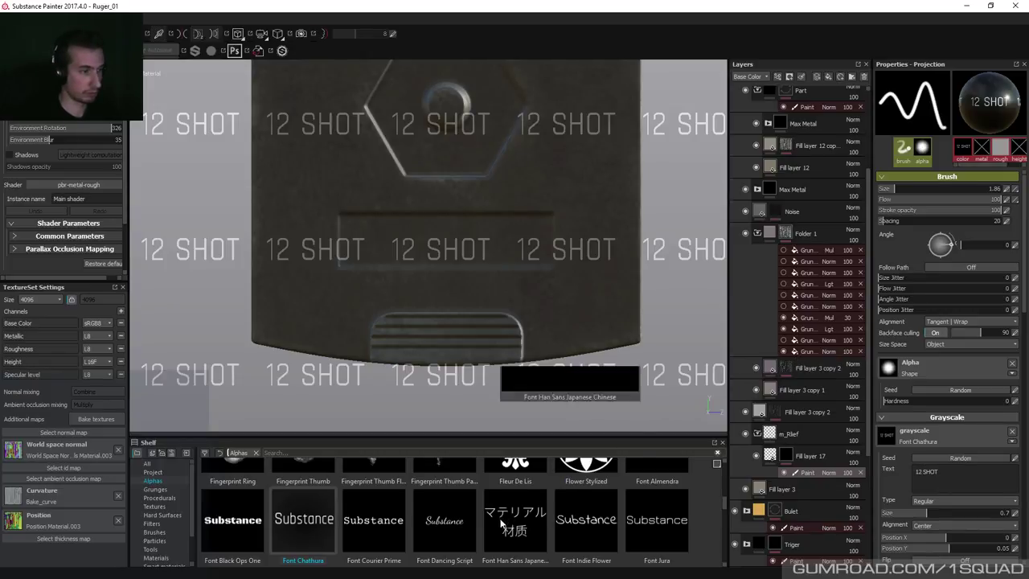
Switch the text alpha to Font Jura reading '10 SHOT' at size 0.2.
{"action": "mouse_move", "coordinate": [595, 546]}
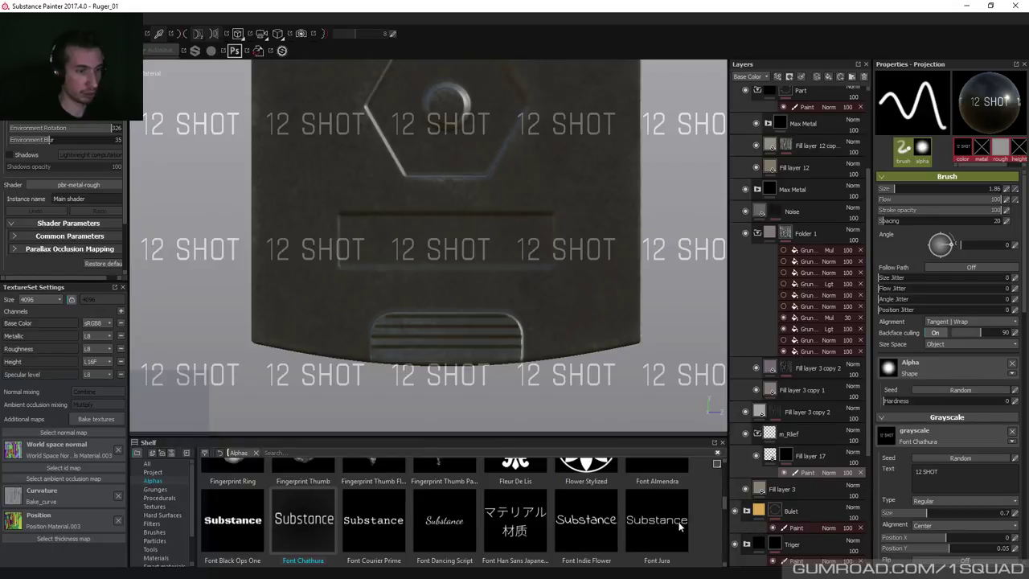
{"action": "left_click_drag", "start_coordinate": [659, 525], "coordinate": [935, 437]}
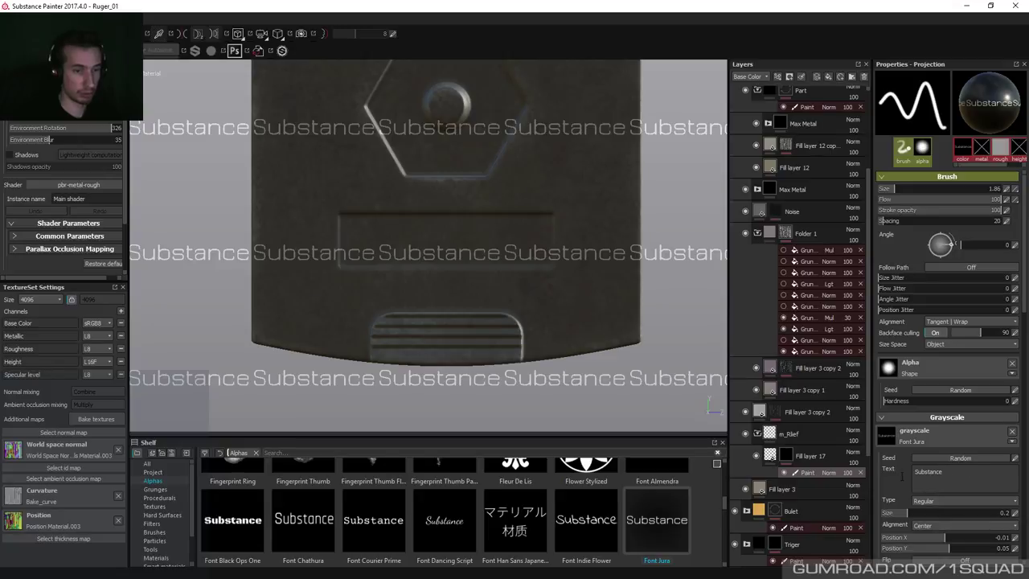
{"action": "type", "text": "10"}
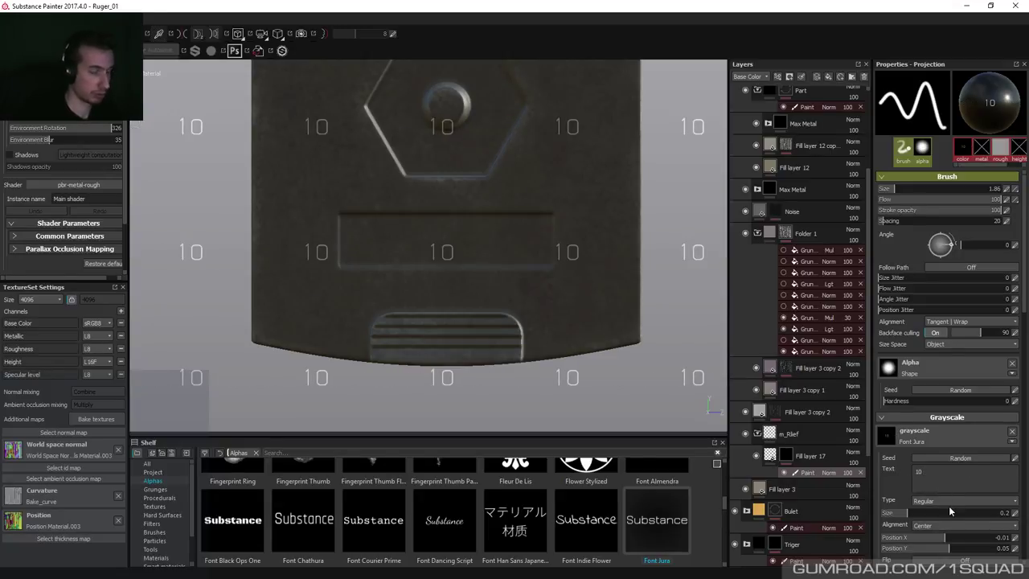
{"action": "type", "text": " SH"}
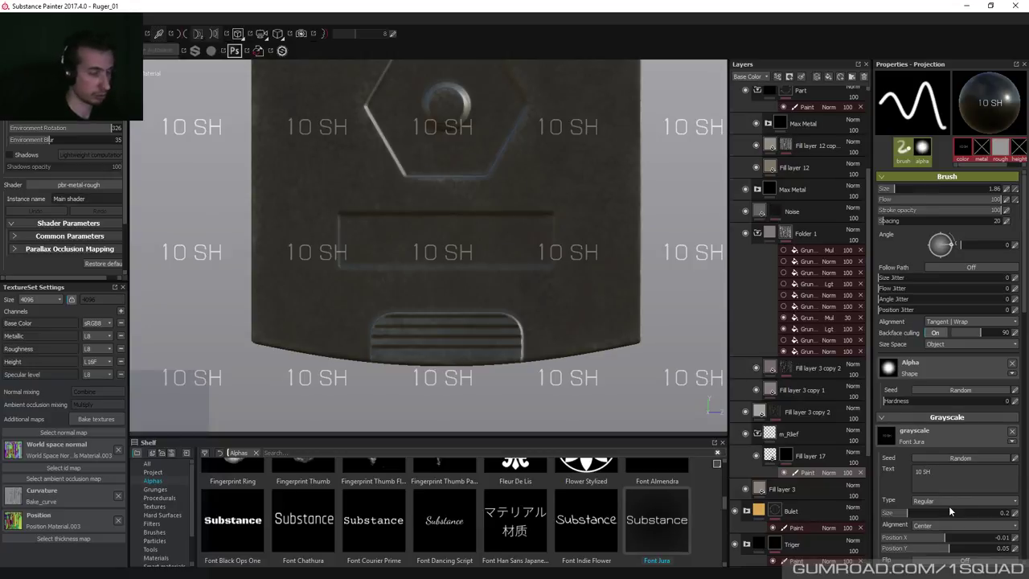
{"action": "type", "text": "OT"}
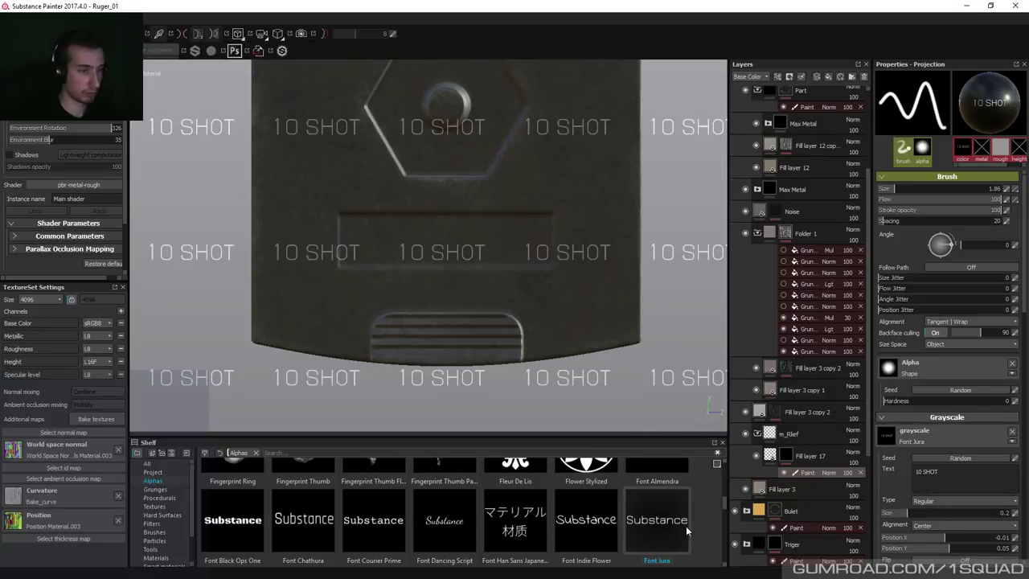
{"action": "scroll", "coordinate": [725, 512], "scroll_direction": "down", "scroll_amount": 2}
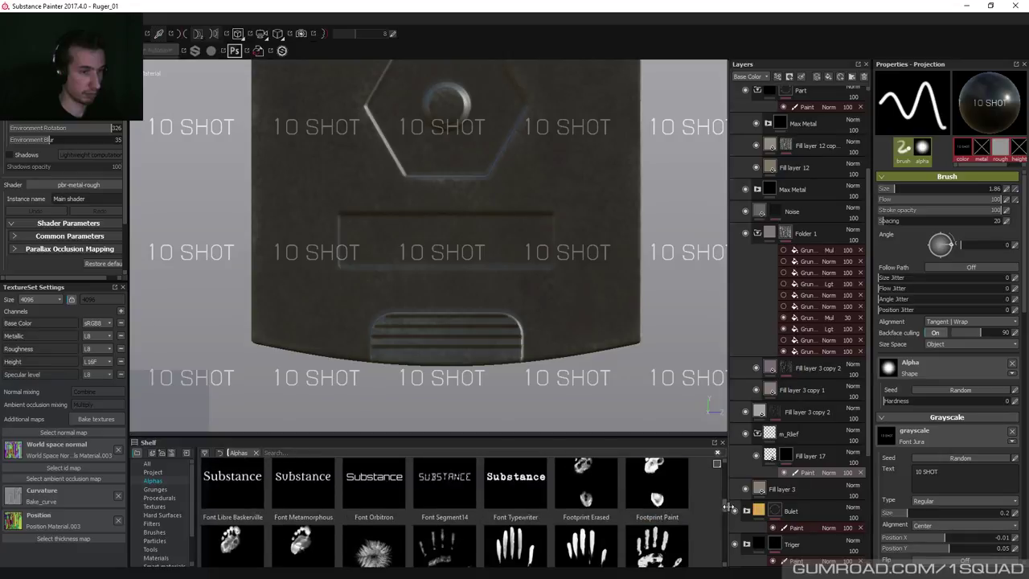
{"action": "scroll", "coordinate": [727, 511], "scroll_direction": "up", "scroll_amount": 1}
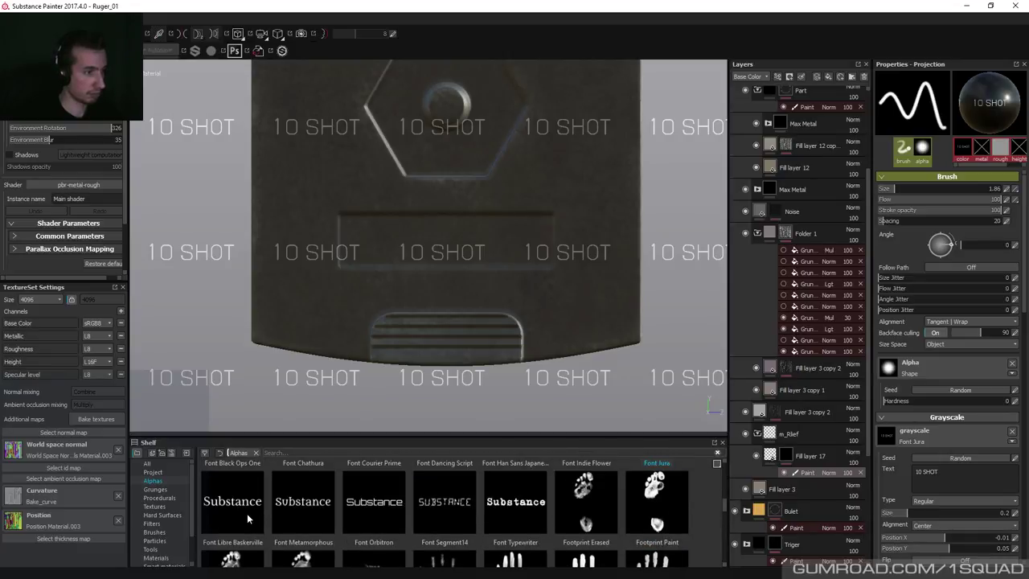
{"action": "mouse_move", "coordinate": [397, 521]}
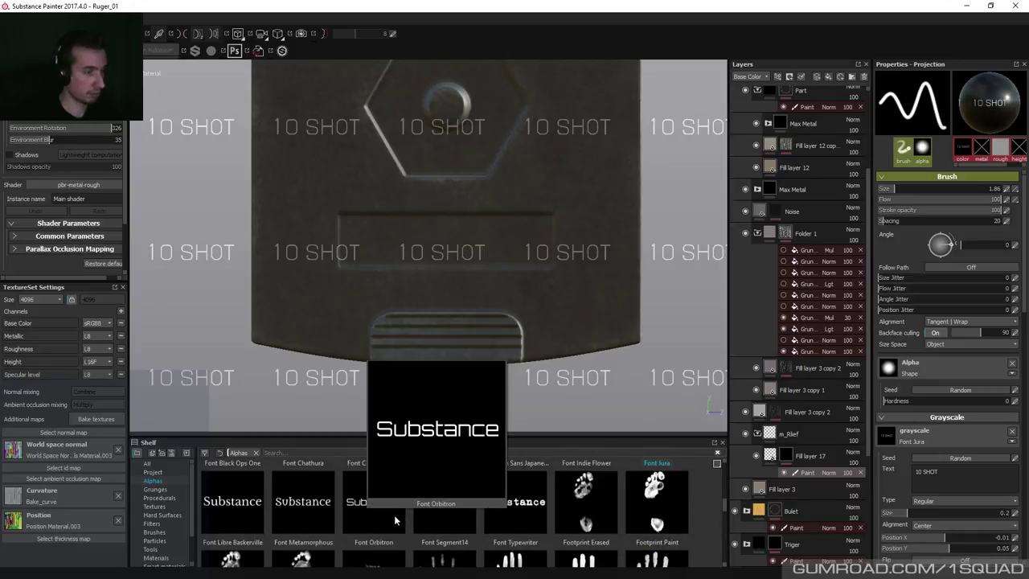
{"action": "mouse_move", "coordinate": [515, 520]}
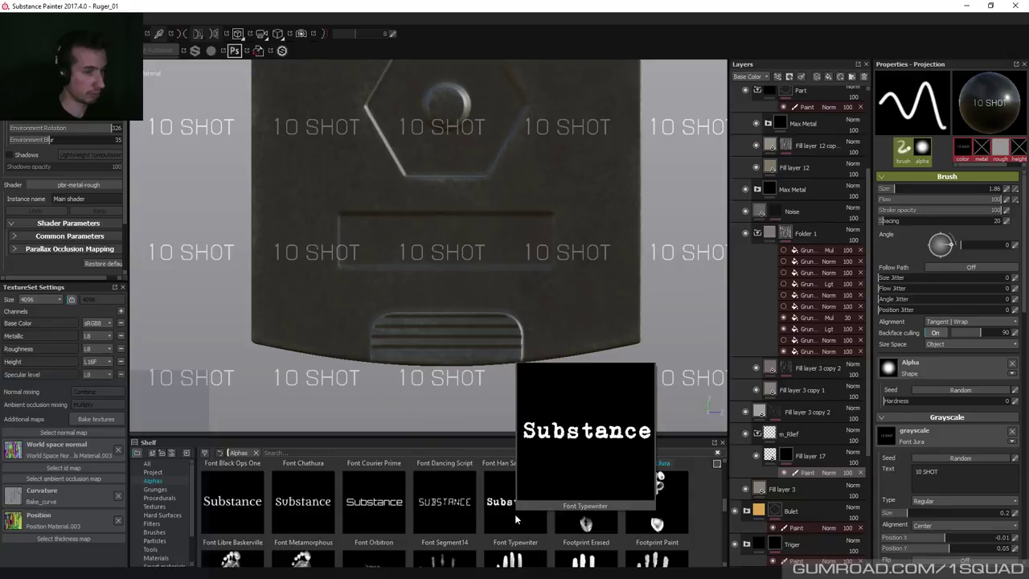
{"action": "scroll", "coordinate": [724, 507], "scroll_direction": "down", "scroll_amount": 3}
{"action": "scroll", "coordinate": [724, 505], "scroll_direction": "up", "scroll_amount": 4}
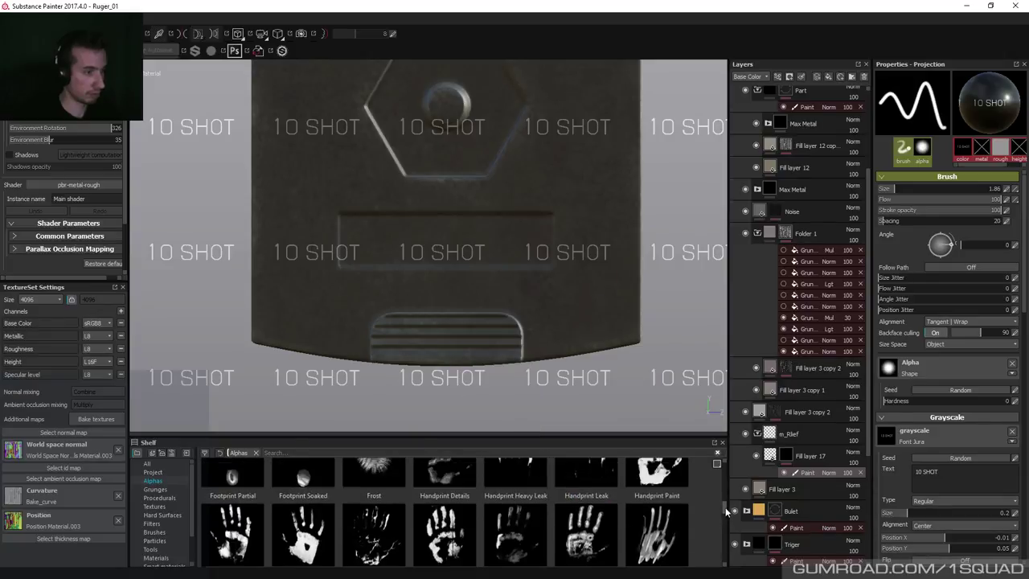
{"action": "scroll", "coordinate": [723, 503], "scroll_direction": "up", "scroll_amount": 3}
{"action": "scroll", "coordinate": [723, 502], "scroll_direction": "down", "scroll_amount": 2}
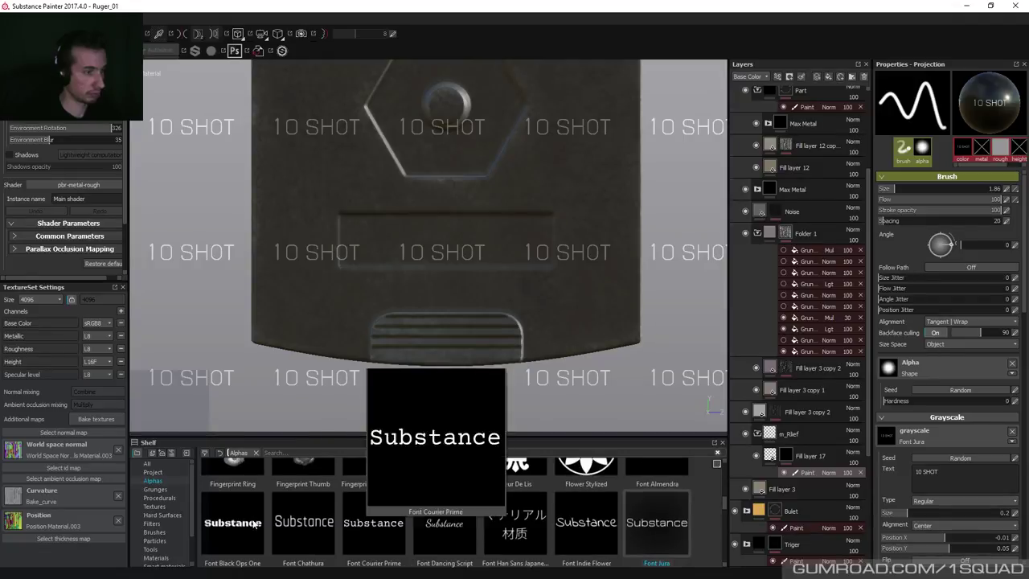
{"action": "mouse_move", "coordinate": [297, 529]}
{"action": "mouse_move", "coordinate": [371, 532]}
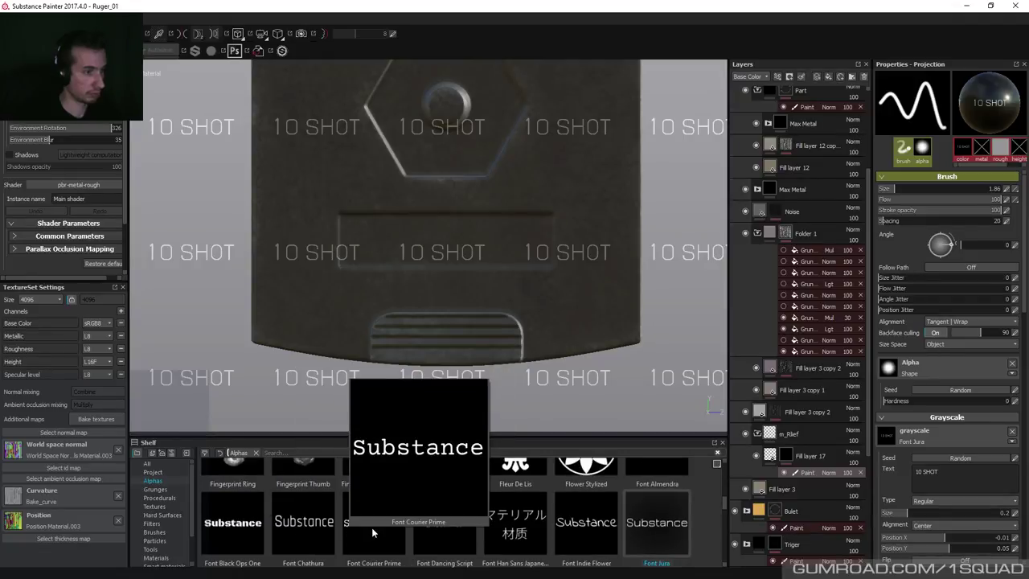
{"action": "mouse_move", "coordinate": [657, 529]}
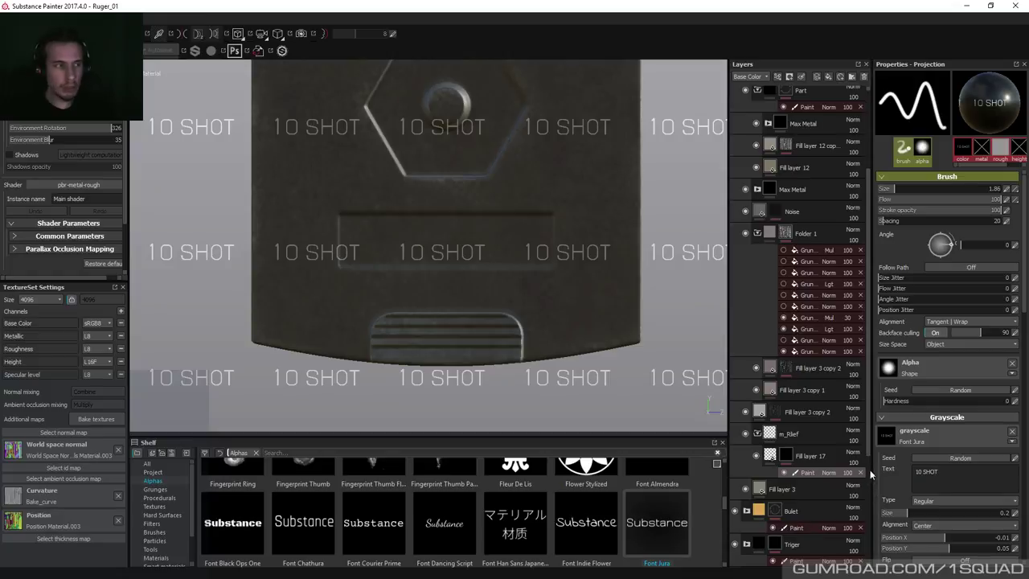
Enlarge the 10 SHOT text to size 0.23, scale the stencil, and undo a test dab.
{"action": "left_click_drag", "start_coordinate": [908, 512], "coordinate": [911, 514]}
{"action": "key", "text": "s"}
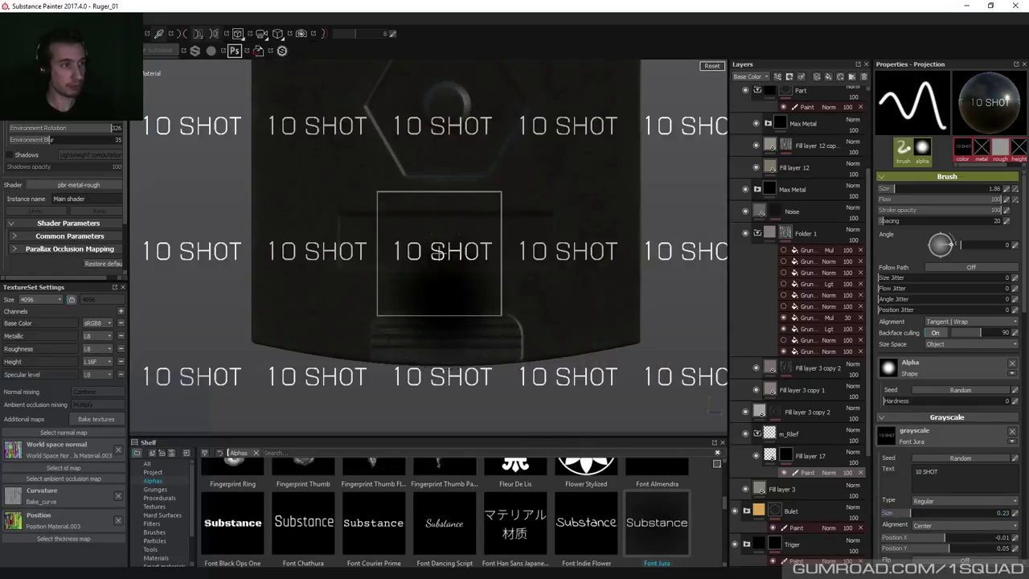
{"action": "mouse_move", "coordinate": [438, 249]}
{"action": "right_mouse_down"}
{"action": "mouse_move", "coordinate": [469, 306]}
{"action": "mouse_move", "coordinate": [471, 297]}
{"action": "right_mouse_up"}
{"action": "left_click", "coordinate": [470, 307]}
{"action": "key", "text": "ctrl+z"}
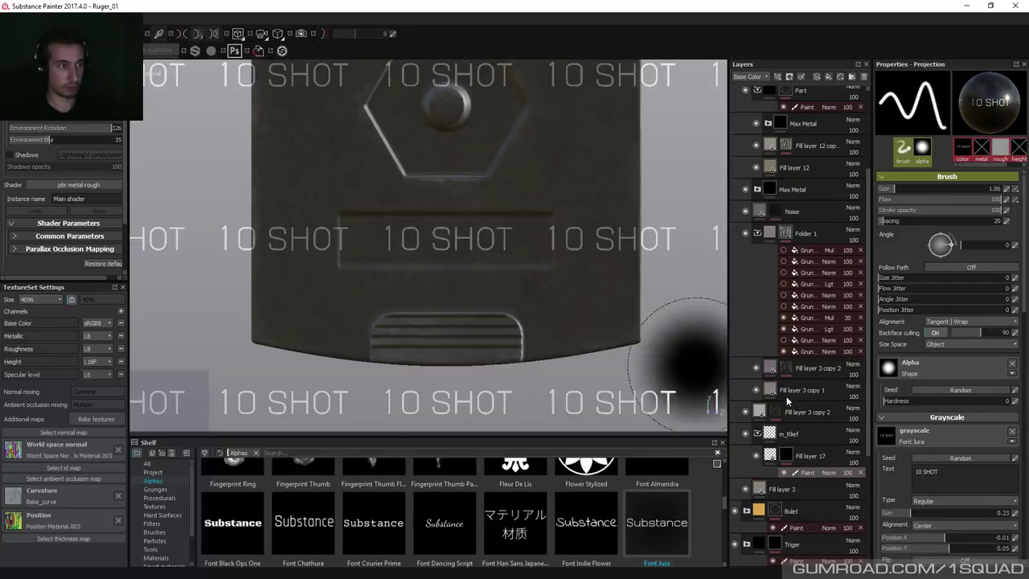
Paint the 10 SHOT lettering across the recessed slot, resizing the stencil to fit.
{"action": "left_click_drag", "start_coordinate": [1026, 300], "coordinate": [1027, 326]}
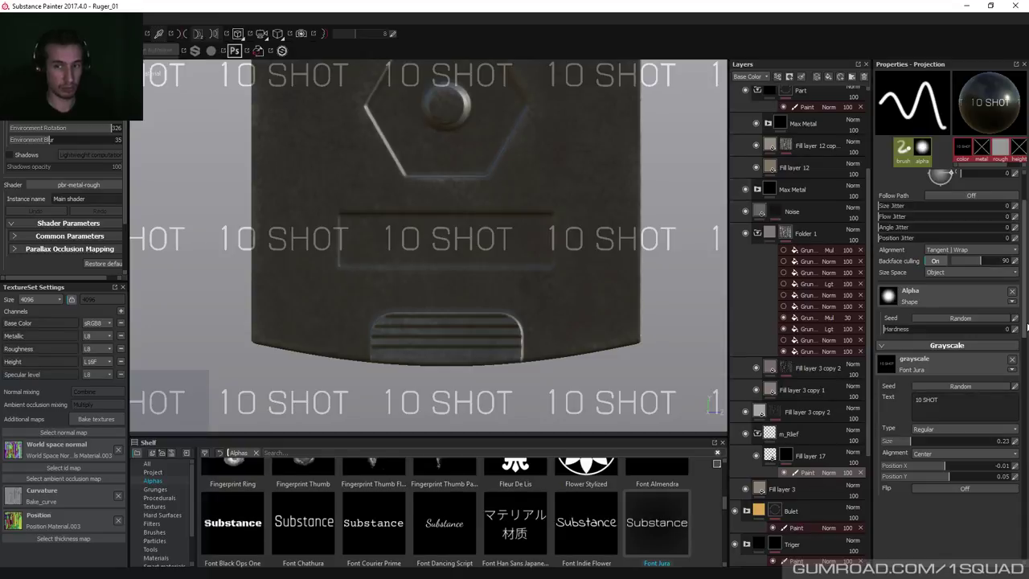
{"action": "mouse_move", "coordinate": [437, 236]}
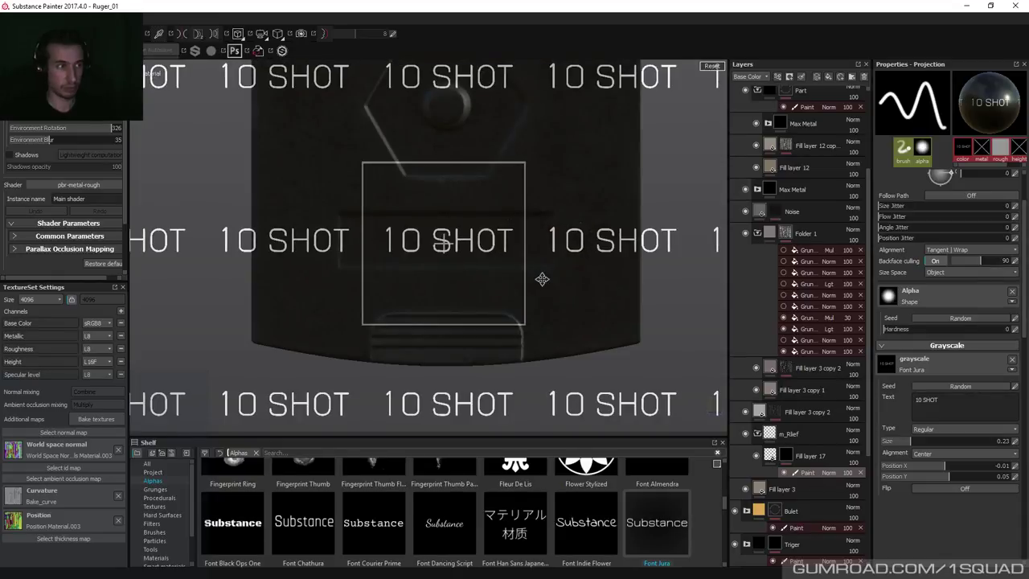
{"action": "left_click", "coordinate": [402, 237]}
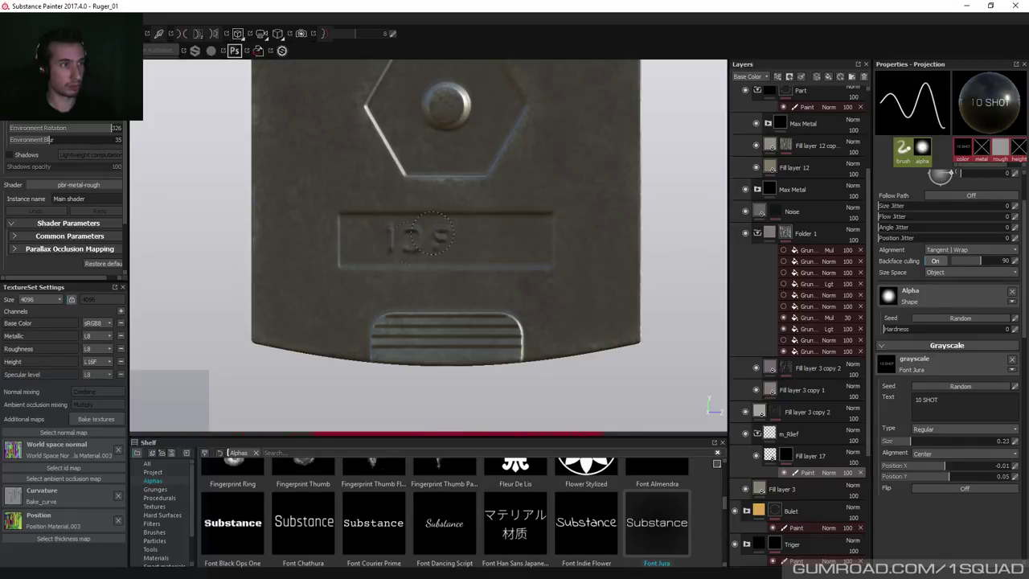
{"action": "mouse_move", "coordinate": [432, 233]}
{"action": "left_mouse_down"}
{"action": "mouse_move", "coordinate": [473, 231]}
{"action": "mouse_move", "coordinate": [477, 246]}
{"action": "mouse_move", "coordinate": [511, 240]}
{"action": "left_mouse_up"}
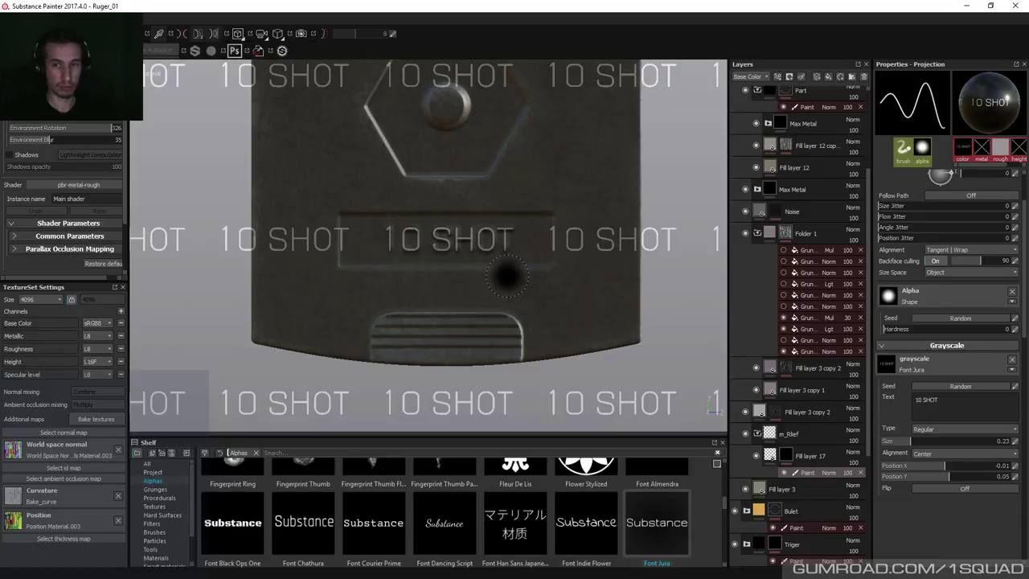
{"action": "left_click", "coordinate": [786, 456], "text": "alt"}
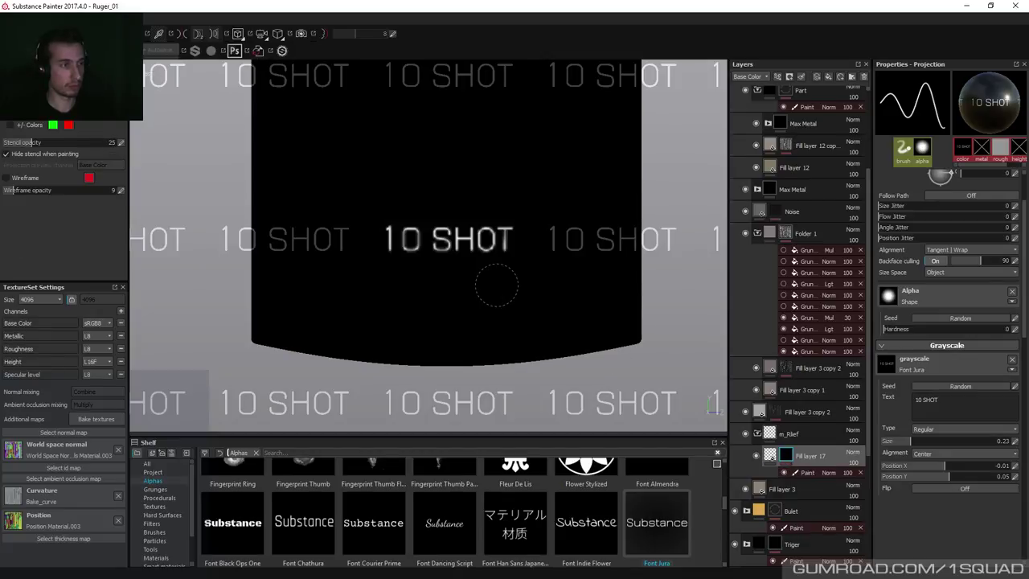
{"action": "key", "text": "m"}
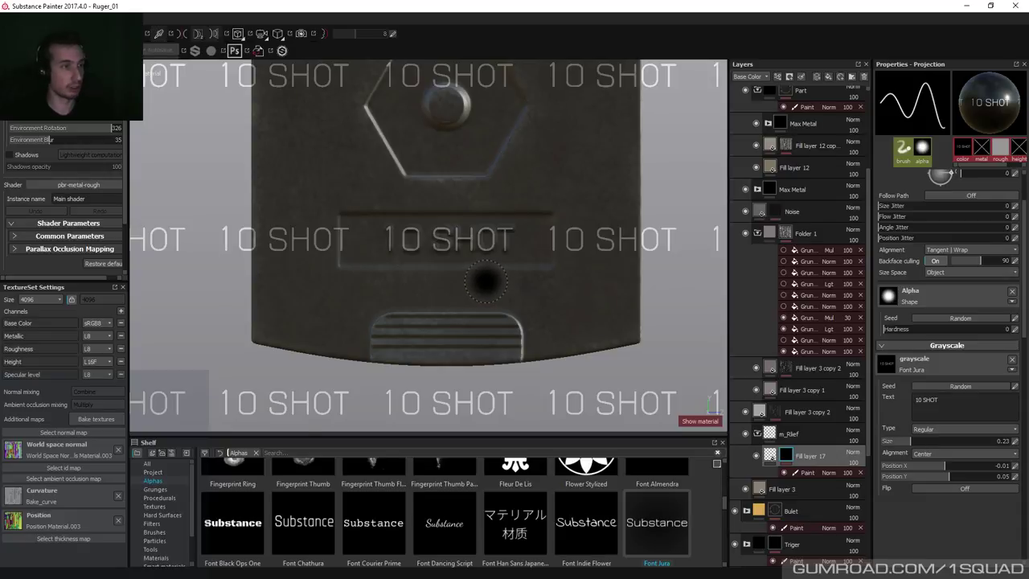
{"action": "key", "text": "s"}
{"action": "mouse_move", "coordinate": [478, 274]}
{"action": "right_mouse_down"}
{"action": "mouse_move", "coordinate": [445, 241]}
{"action": "mouse_move", "coordinate": [492, 279]}
{"action": "mouse_move", "coordinate": [438, 237]}
{"action": "right_mouse_up"}
{"action": "mouse_move", "coordinate": [505, 237]}
{"action": "left_mouse_down"}
{"action": "mouse_move", "coordinate": [518, 237]}
{"action": "mouse_move", "coordinate": [410, 236]}
{"action": "left_mouse_up"}
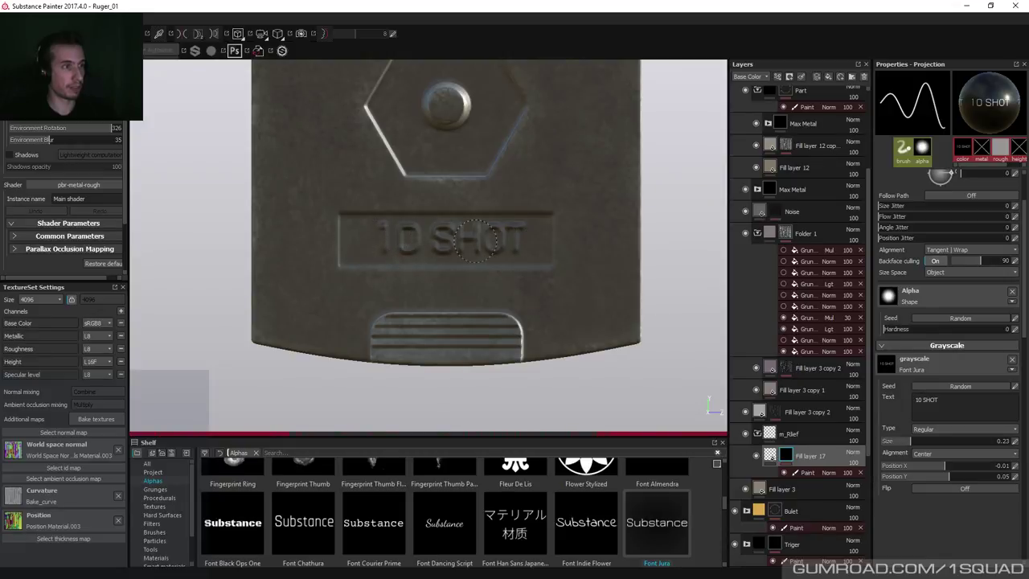
Add a Sharpen filter to Fill layer 17's mask.
{"action": "key", "text": "s"}
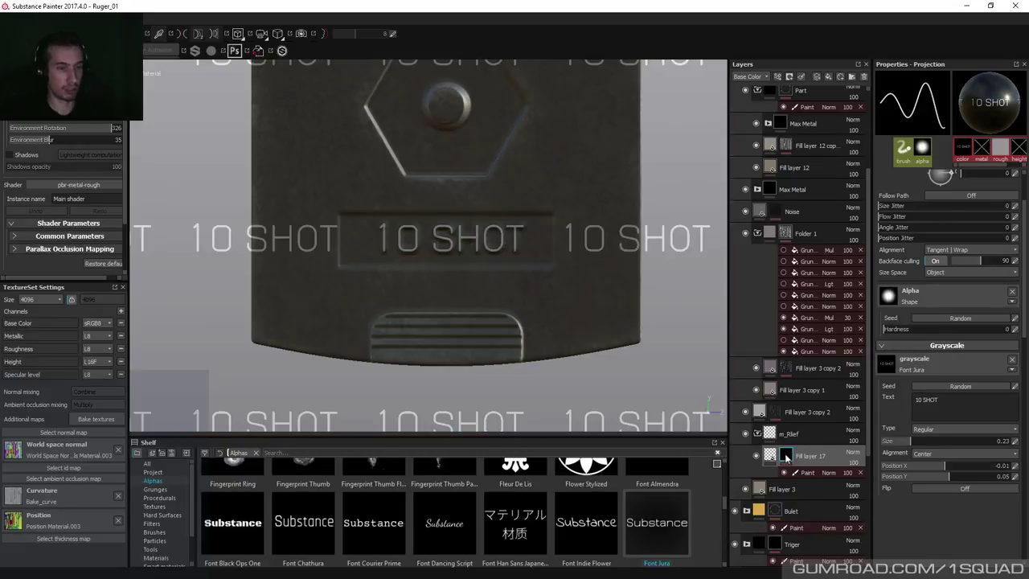
{"action": "right_click", "coordinate": [786, 457]}
{"action": "left_click", "coordinate": [820, 437]}
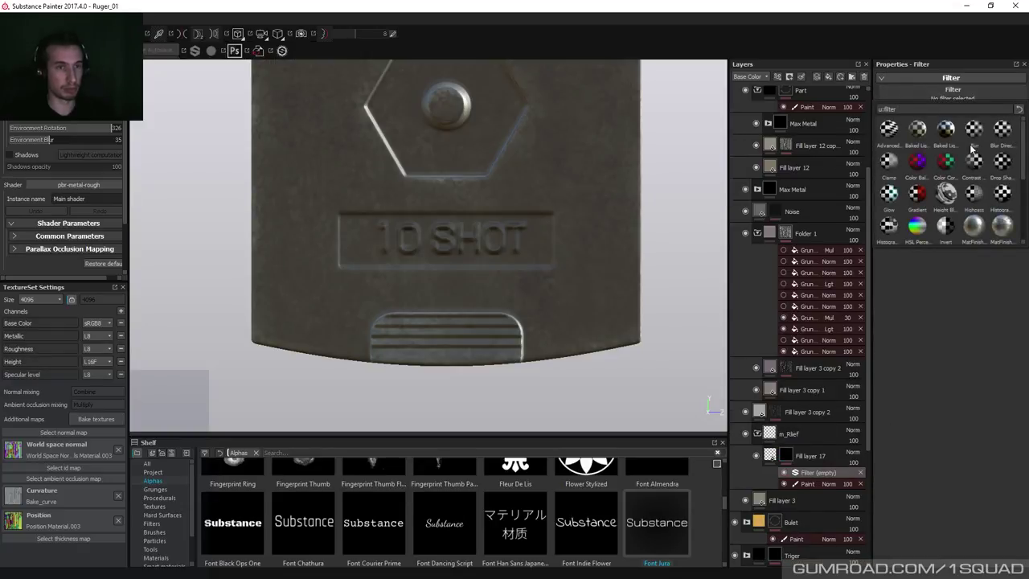
{"action": "left_click", "coordinate": [975, 204]}
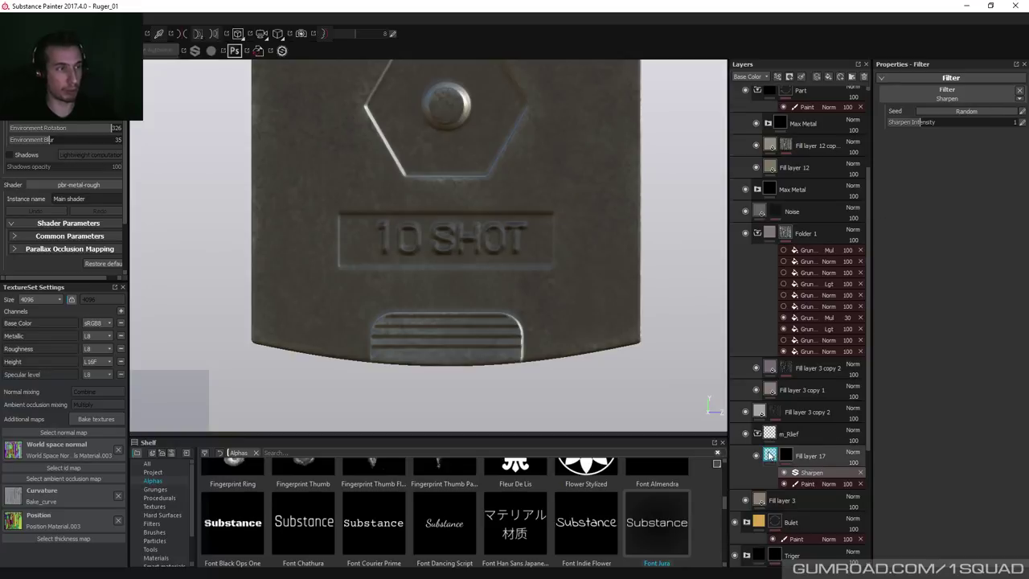
Set Fill layer 17's height numerically to a shallower 5 for the lettering.
{"action": "left_click", "coordinate": [770, 455]}
{"action": "left_click", "coordinate": [1015, 249]}
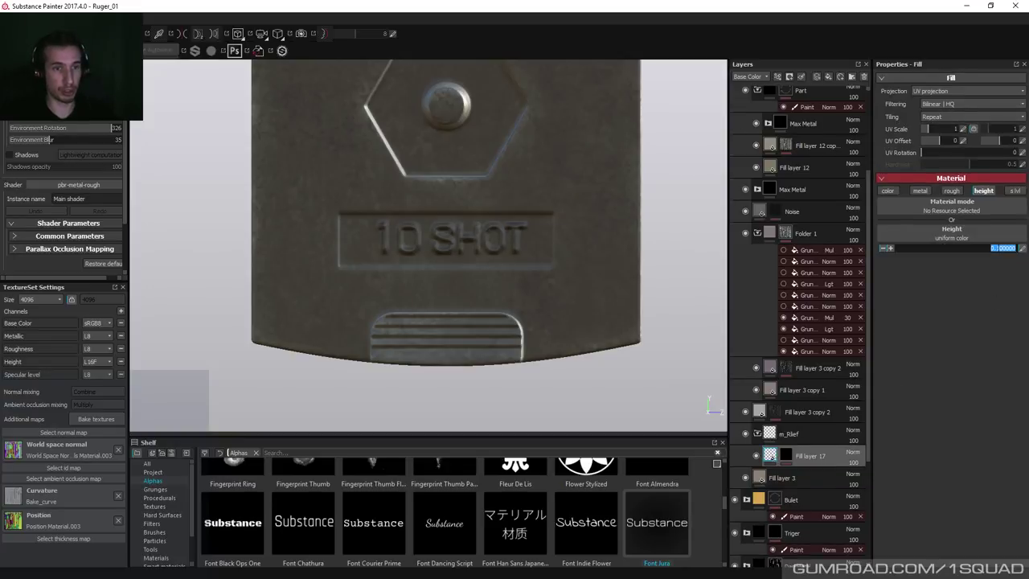
{"action": "left_click", "coordinate": [1013, 248]}
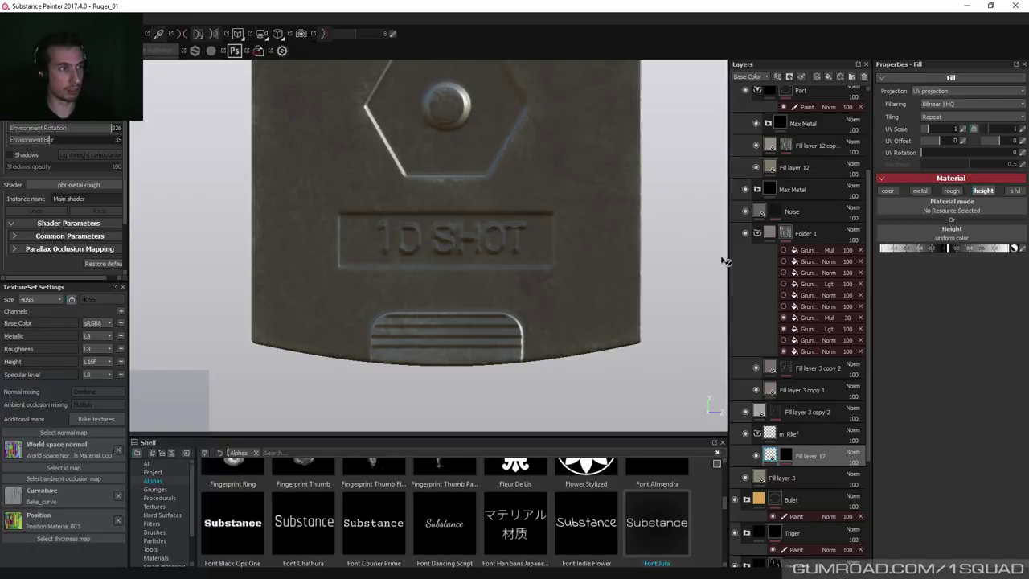
{"action": "right_click_drag", "start_coordinate": [451, 264], "coordinate": [530, 259], "text": "shift"}
{"action": "left_click", "coordinate": [1021, 248]}
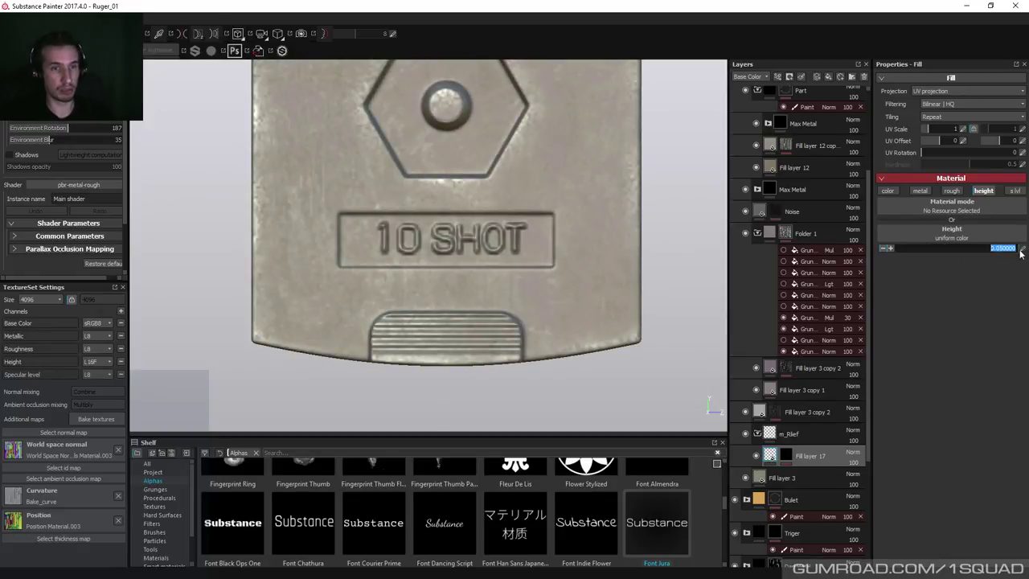
{"action": "left_click", "coordinate": [1006, 252]}
{"action": "key", "text": "Return"}
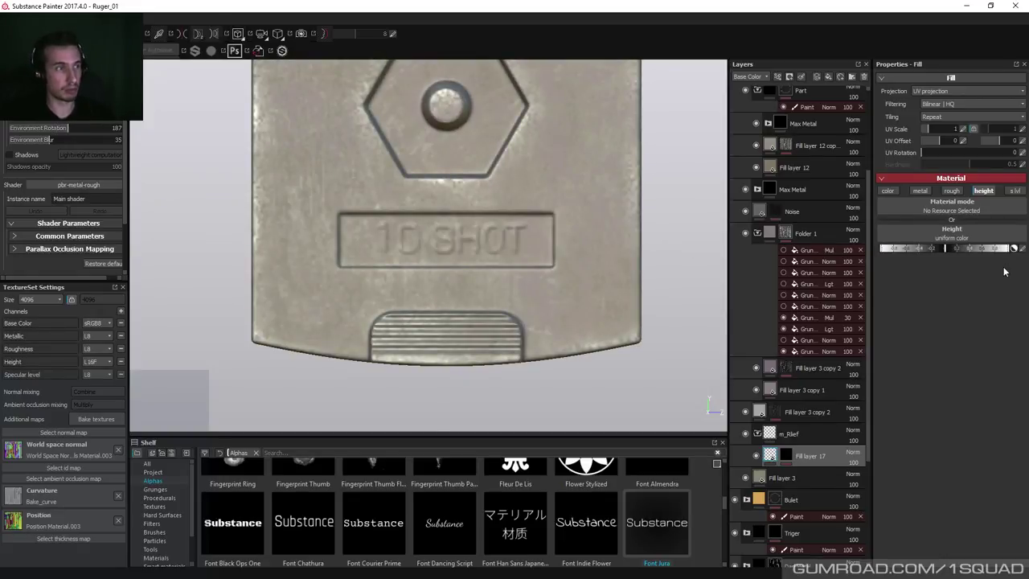
{"action": "left_click", "coordinate": [1023, 250]}
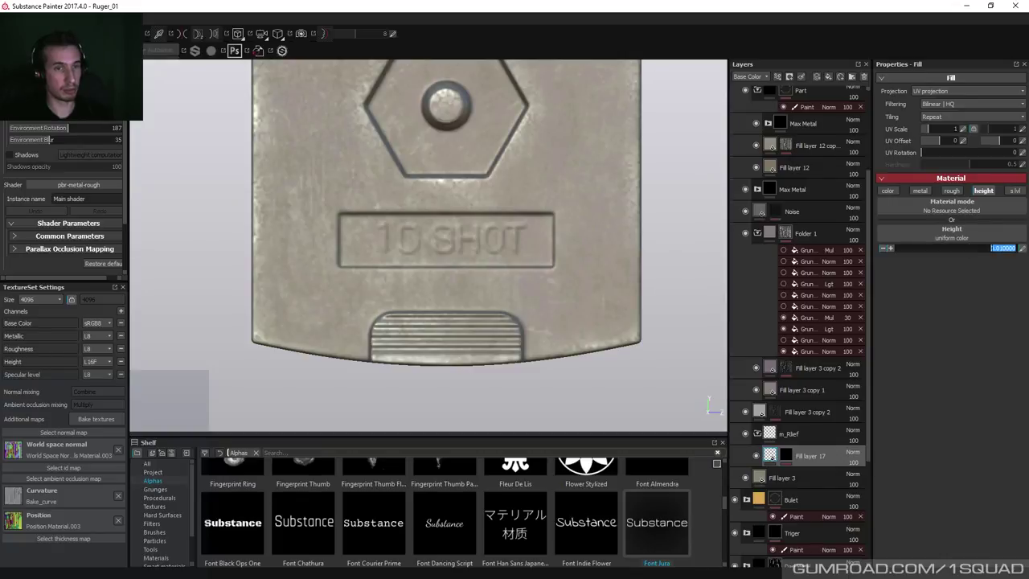
{"action": "left_click", "coordinate": [1002, 252]}
{"action": "key", "text": "BackSpace"}
{"action": "type", "text": "5"}
{"action": "key", "text": "Return"}
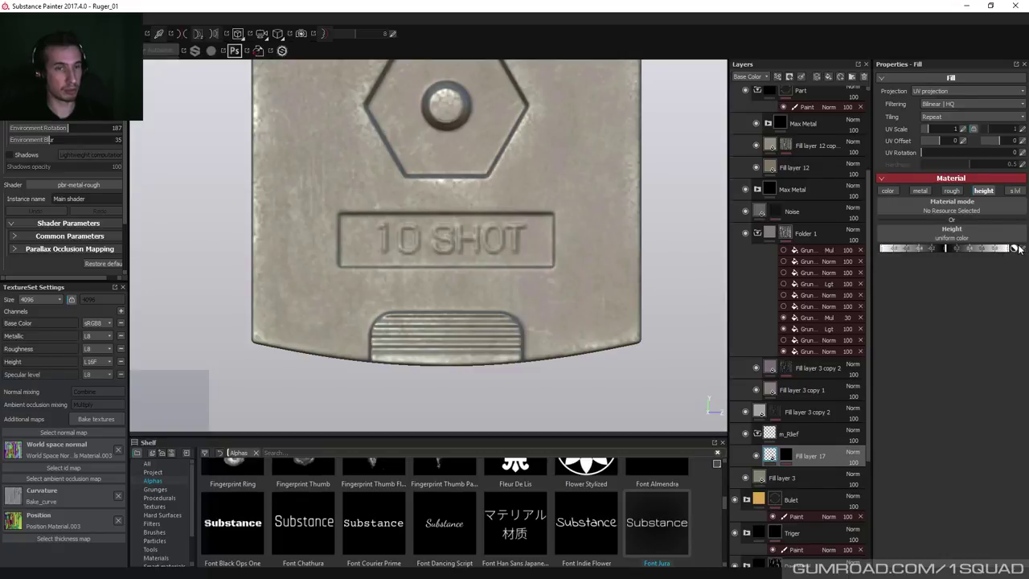
{"action": "left_click", "coordinate": [1023, 249]}
{"action": "key", "text": "Return"}
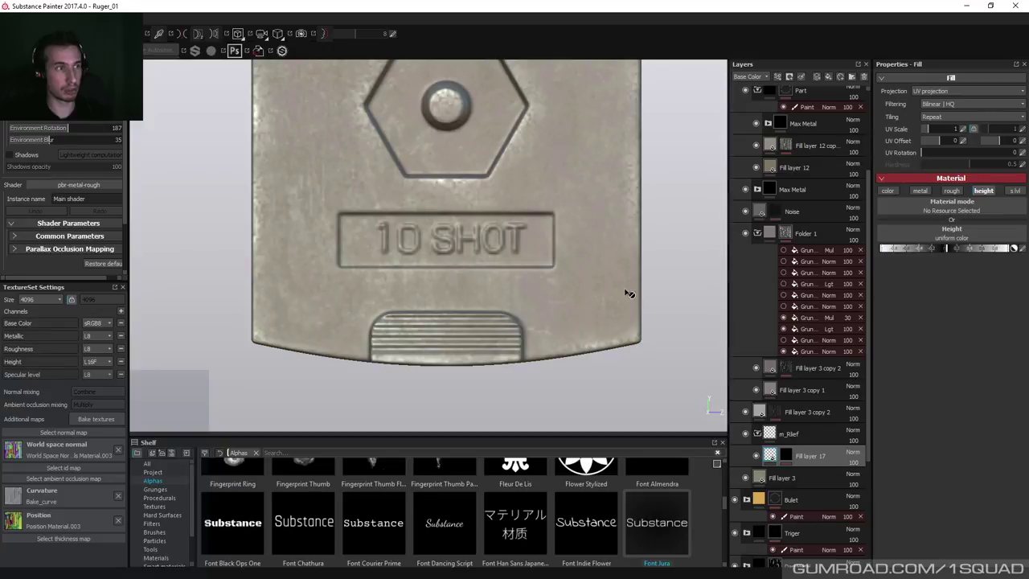
{"action": "left_click", "coordinate": [780, 453]}
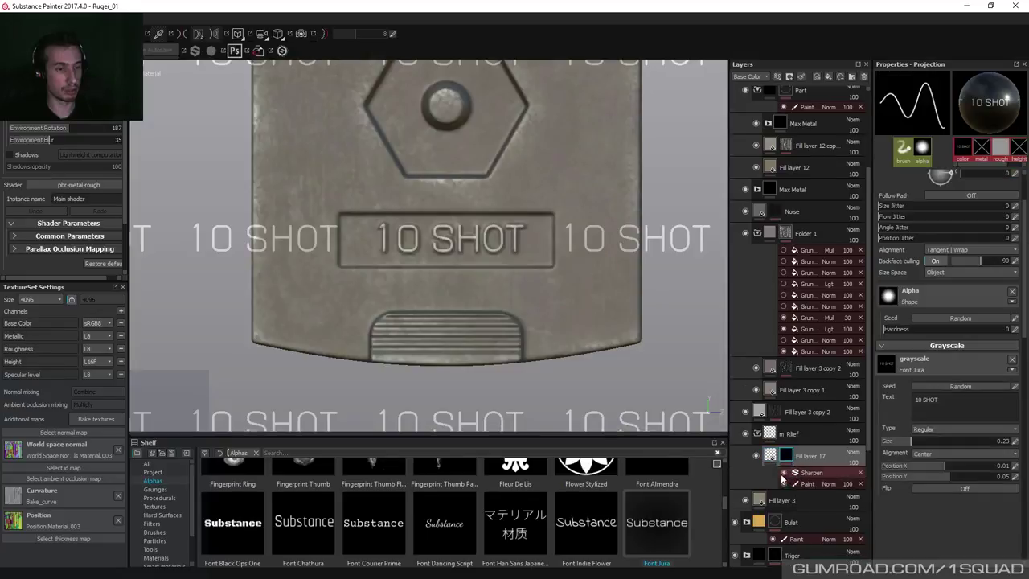
Hide the 10 SHOT stencil, then zoom out and orbit to another magazine face.
{"action": "left_click", "coordinate": [791, 483]}
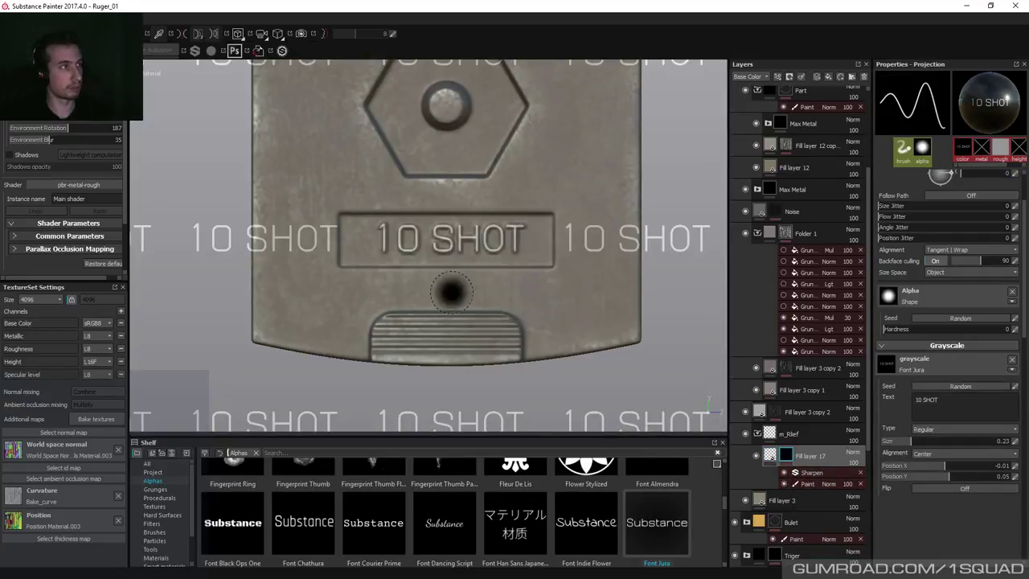
{"action": "key", "text": "1"}
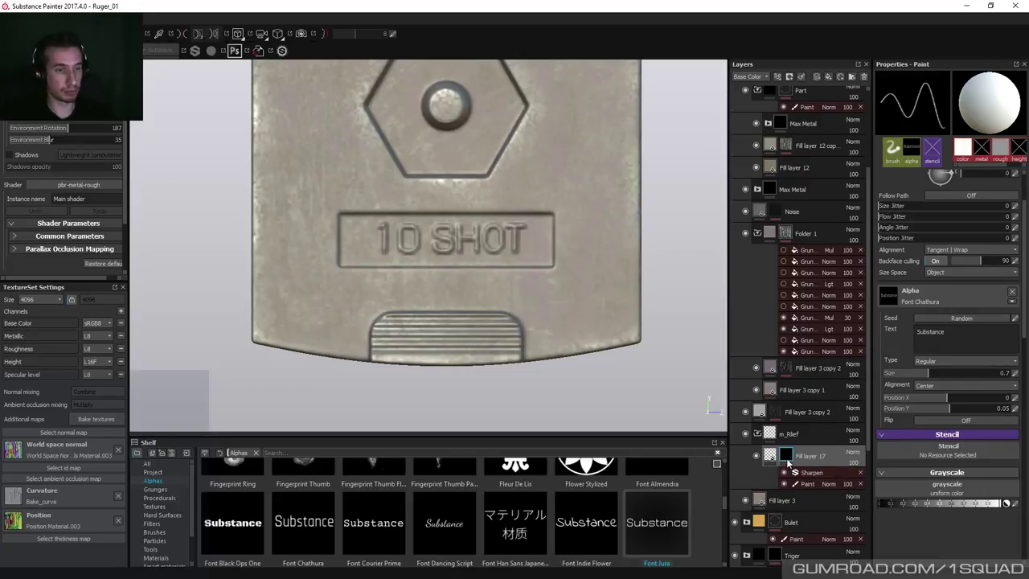
{"action": "left_click", "coordinate": [789, 484]}
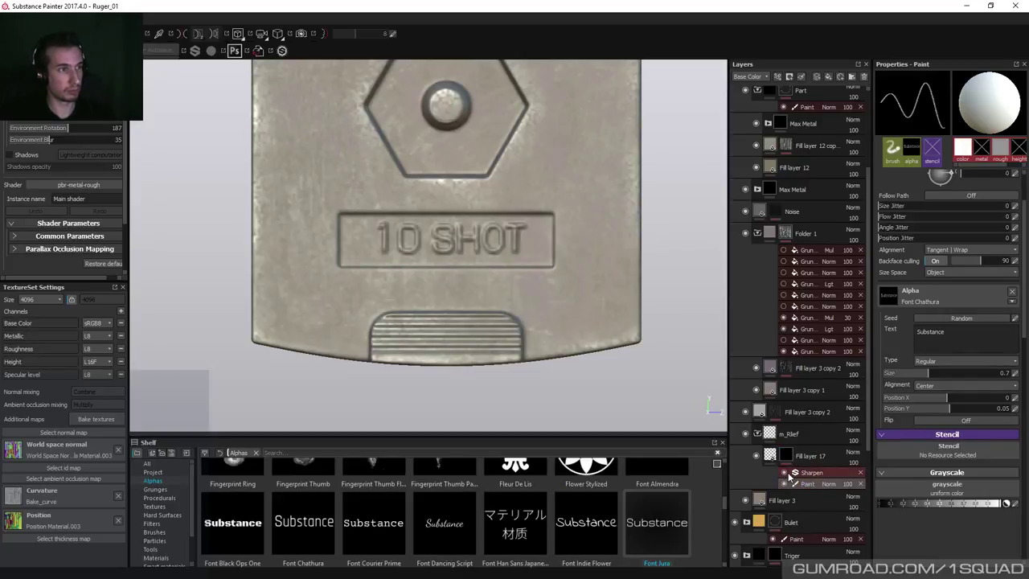
{"action": "scroll", "coordinate": [530, 249], "scroll_direction": "down", "scroll_amount": 5}
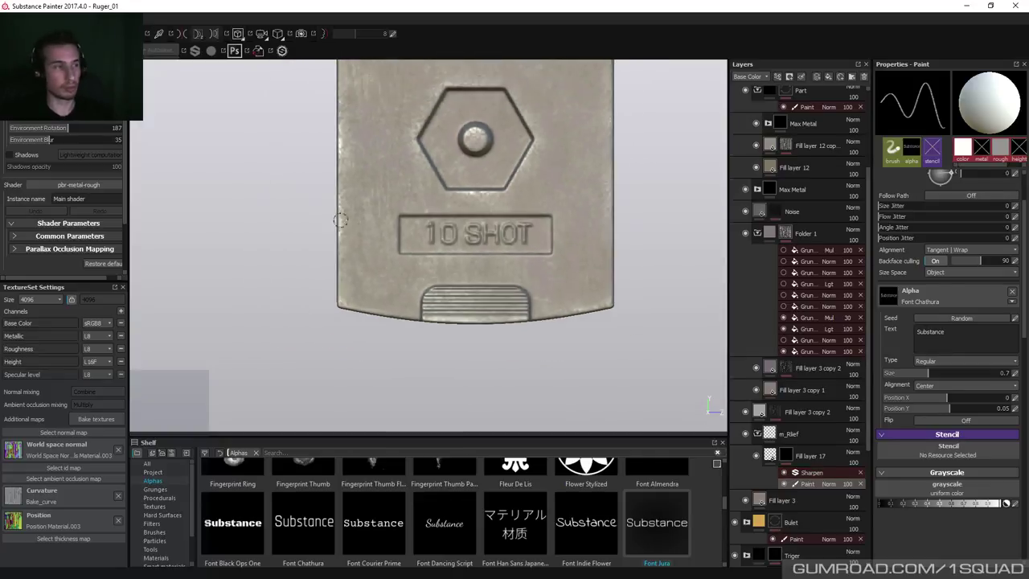
{"action": "left_click_drag", "start_coordinate": [541, 256], "coordinate": [587, 290], "text": "alt"}
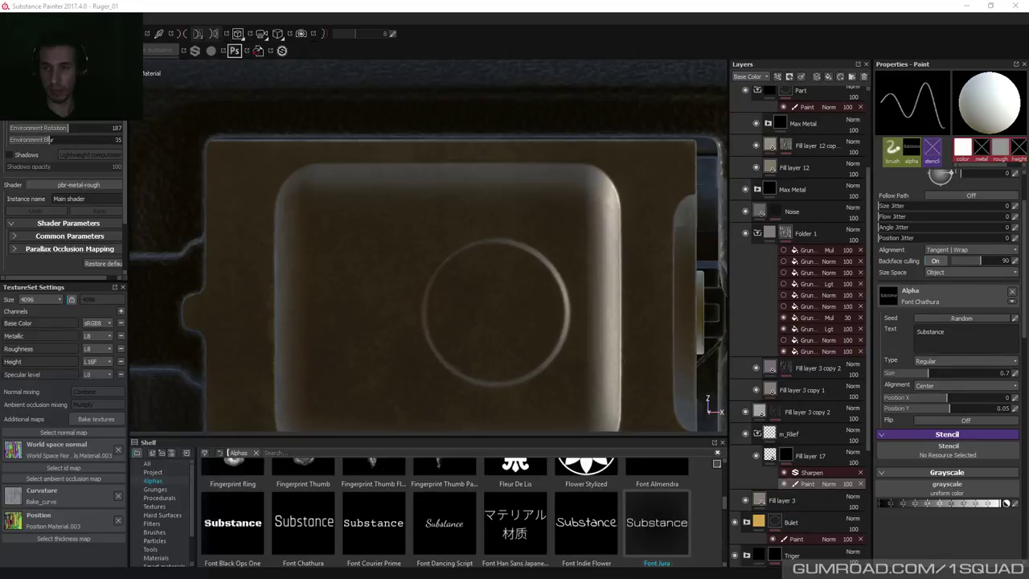
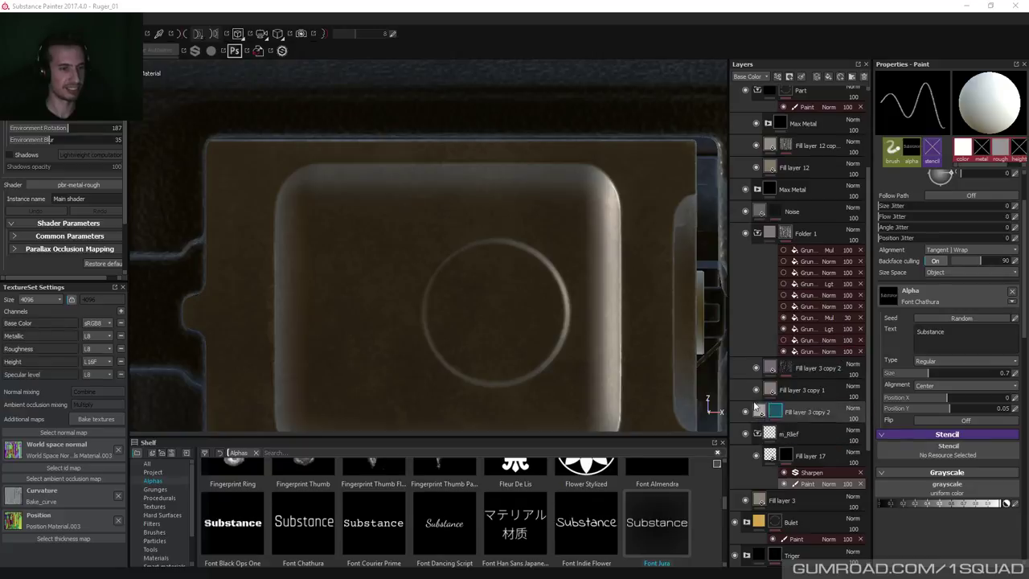
Duplicate Fill layer 17 and inspect the copy's fill Height value.
{"action": "middle_click_drag", "start_coordinate": [414, 270], "coordinate": [479, 246], "text": "alt"}
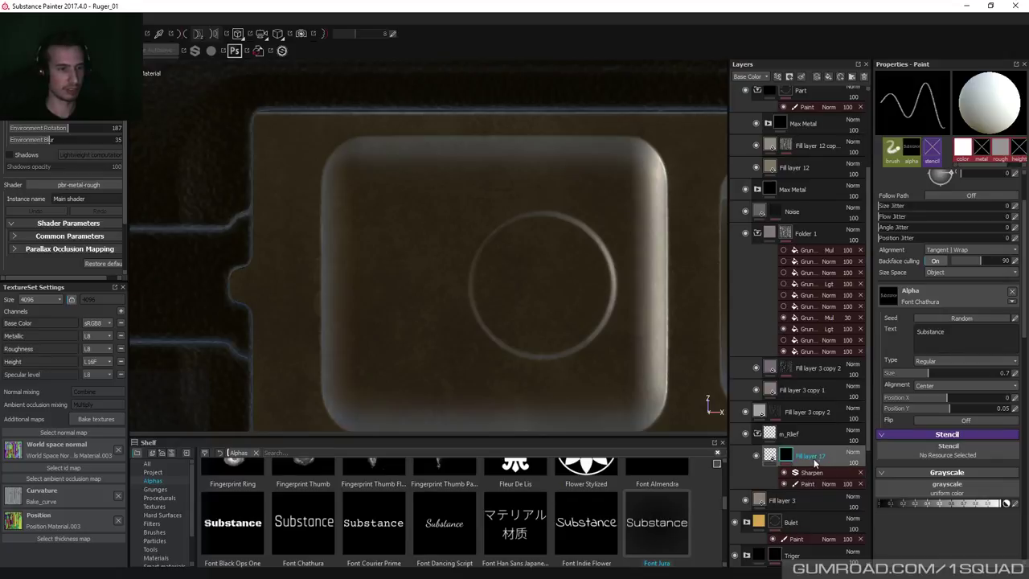
{"action": "key", "text": "ctrl+d"}
{"action": "left_click", "coordinate": [788, 456]}
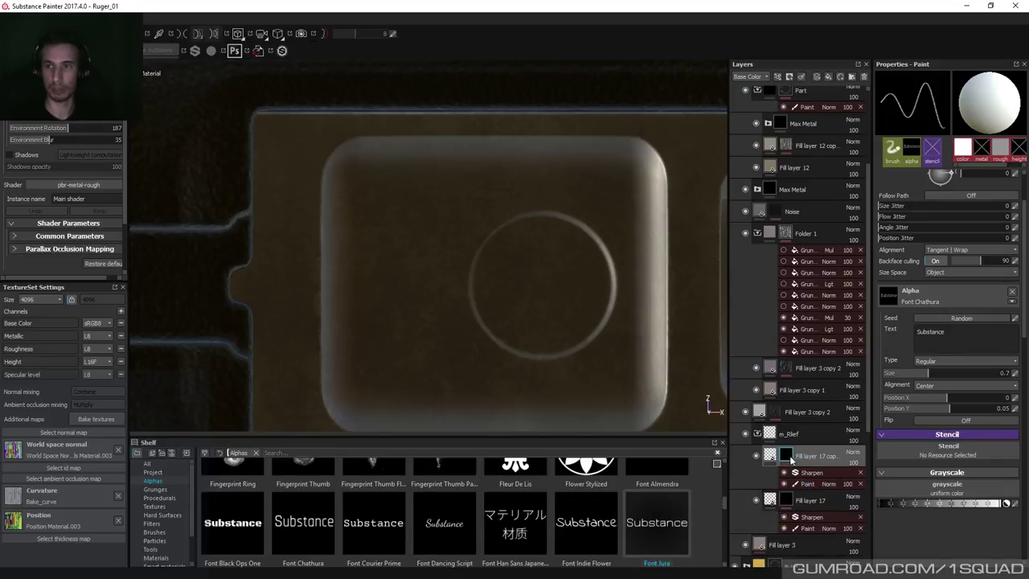
{"action": "left_click", "coordinate": [773, 458]}
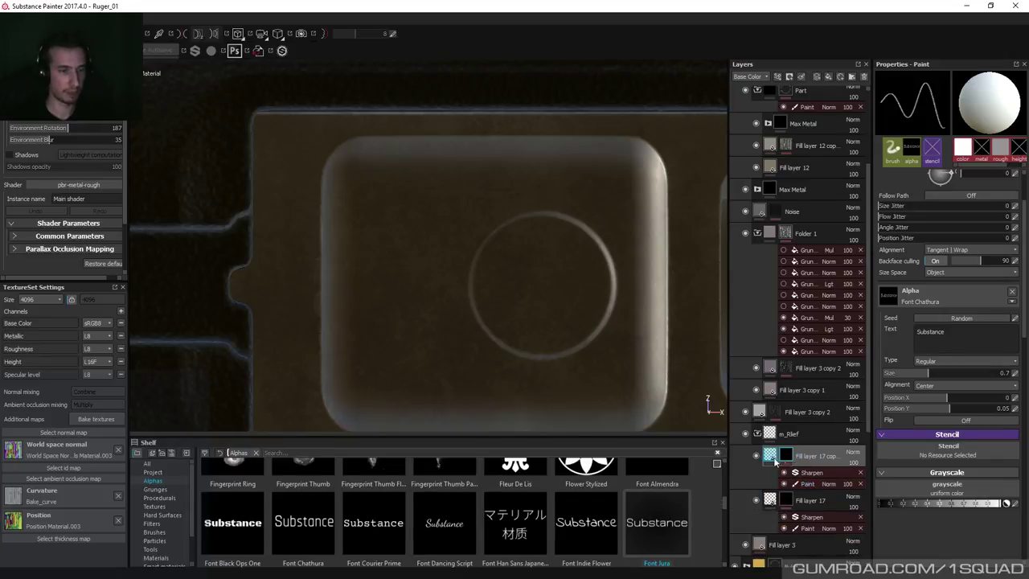
{"action": "left_click", "coordinate": [772, 460]}
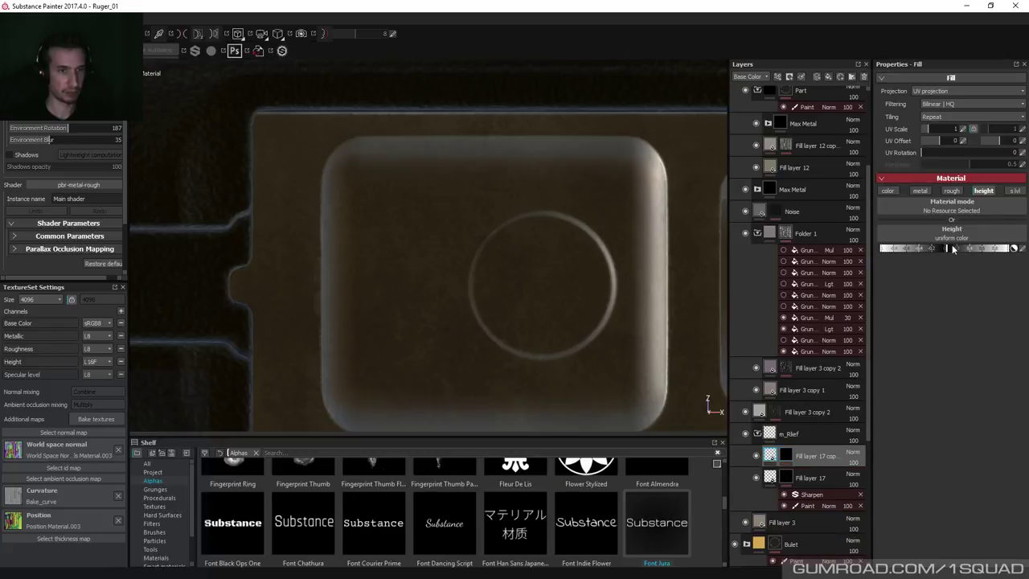
{"action": "double_click", "coordinate": [1004, 249]}
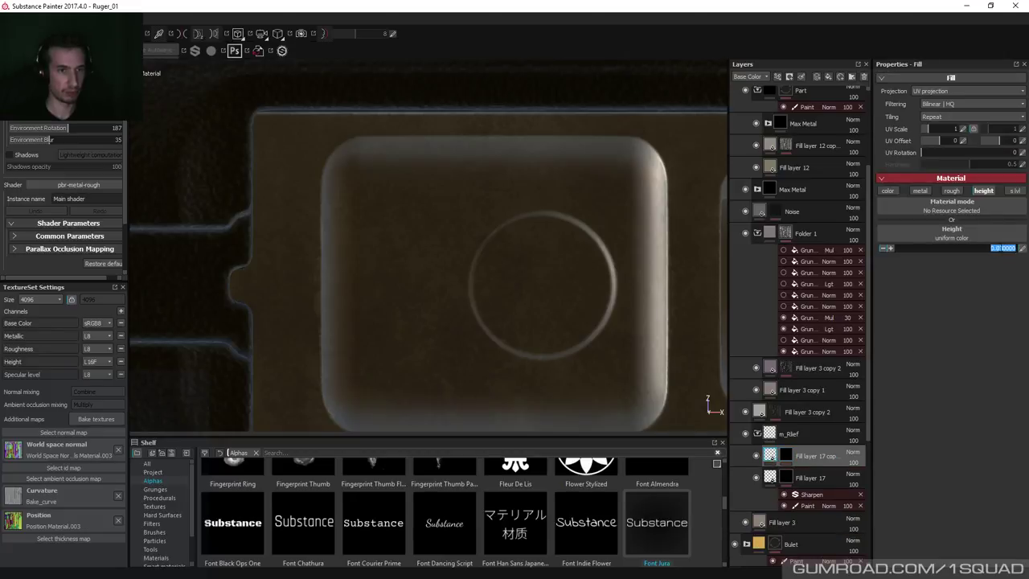
{"action": "left_click", "coordinate": [1006, 277]}
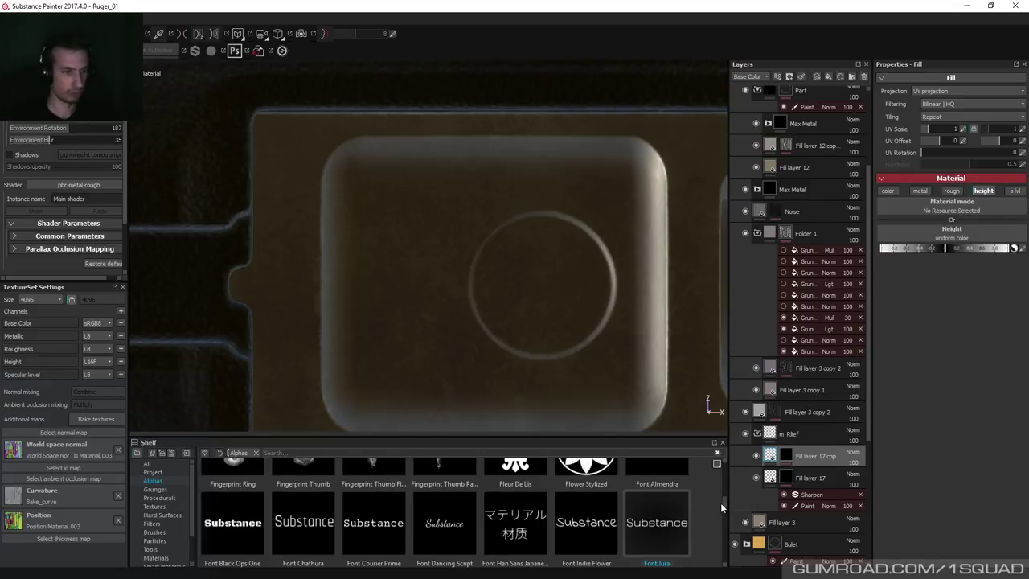
Browse the Shelf's font alphas and drag Font Dancing Script onto Fill layer 17 copy.
{"action": "scroll", "coordinate": [722, 500], "scroll_direction": "up", "scroll_amount": 2}
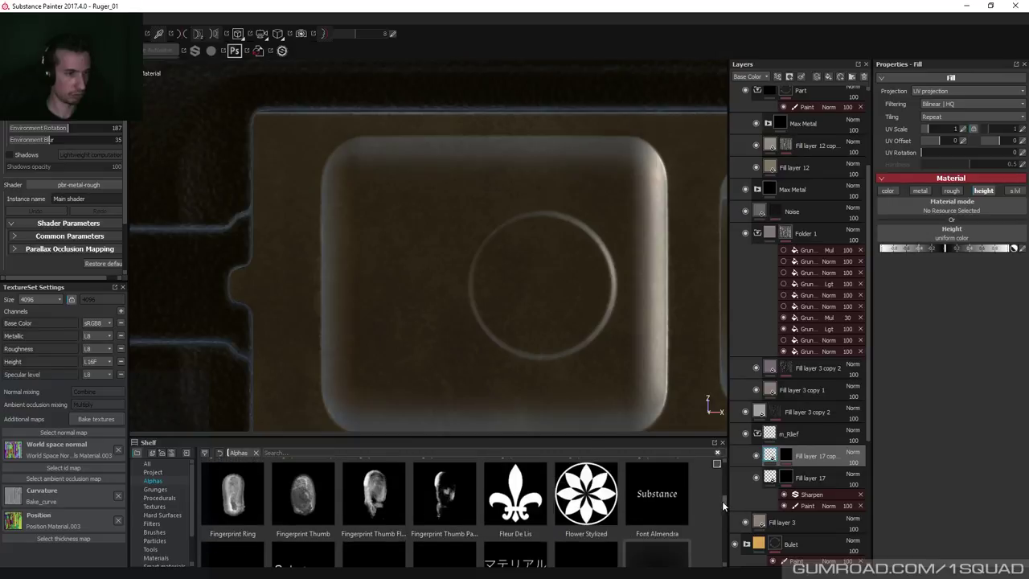
{"action": "scroll", "coordinate": [723, 502], "scroll_direction": "down", "scroll_amount": 2}
{"action": "scroll", "coordinate": [724, 503], "scroll_direction": "down", "scroll_amount": 1}
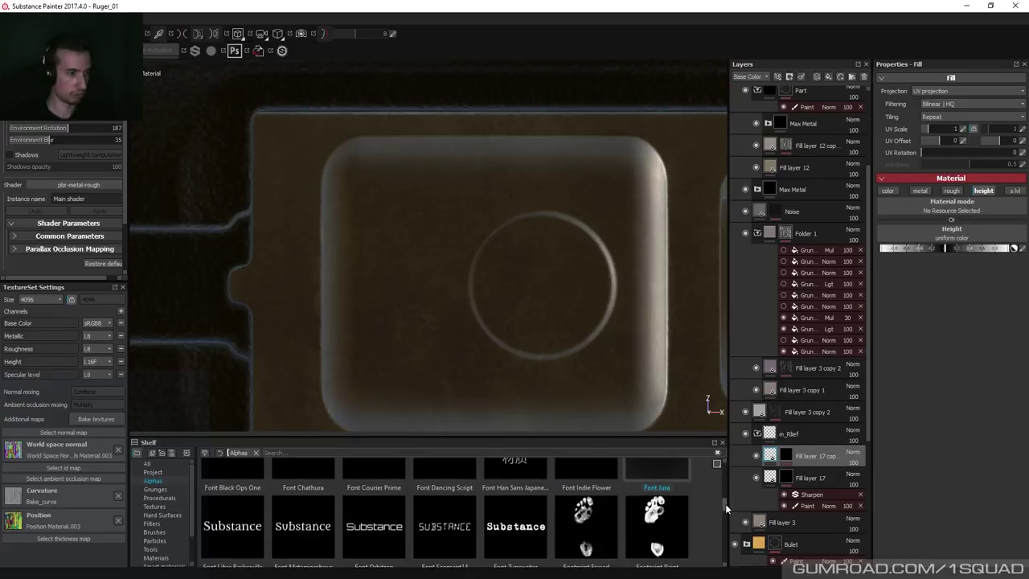
{"action": "scroll", "coordinate": [723, 503], "scroll_direction": "up", "scroll_amount": 1}
{"action": "scroll", "coordinate": [724, 503], "scroll_direction": "up", "scroll_amount": 1}
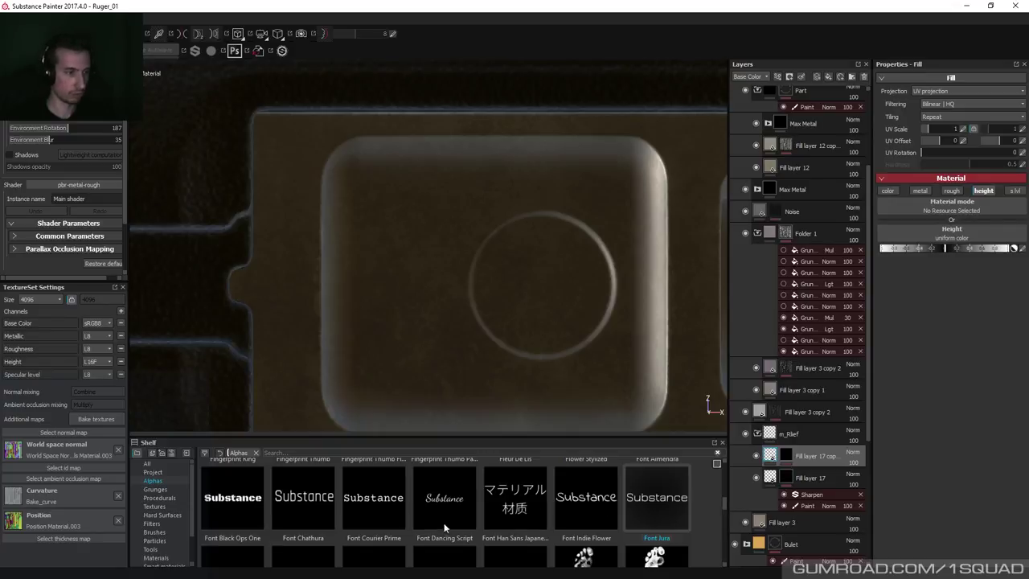
{"action": "mouse_move", "coordinate": [447, 515]}
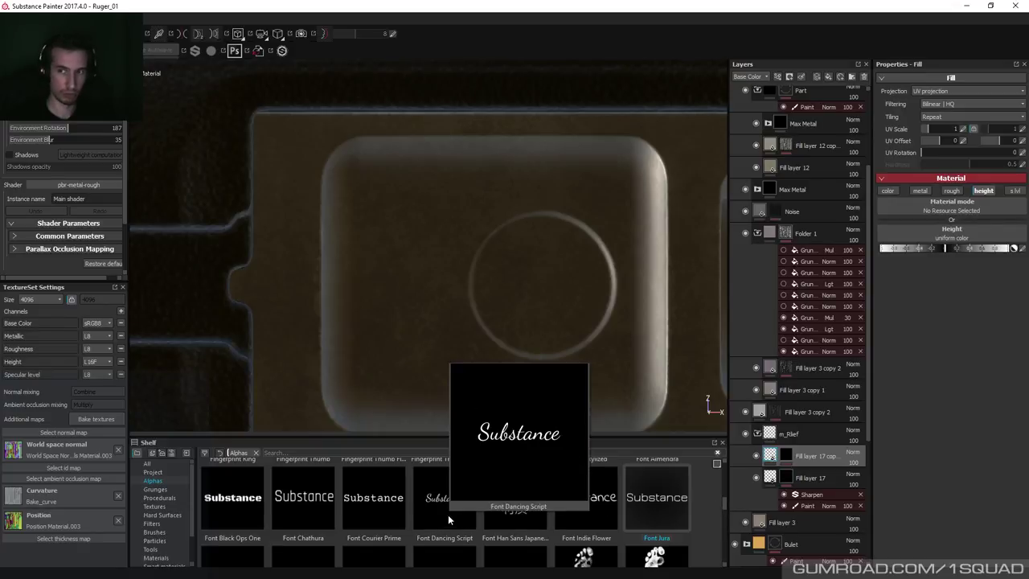
{"action": "mouse_move", "coordinate": [449, 510]}
{"action": "left_mouse_down"}
{"action": "mouse_move", "coordinate": [566, 369]}
{"action": "mouse_move", "coordinate": [379, 410]}
{"action": "mouse_move", "coordinate": [512, 301]}
{"action": "mouse_move", "coordinate": [164, 66]}
{"action": "mouse_move", "coordinate": [774, 428]}
{"action": "mouse_move", "coordinate": [787, 455]}
{"action": "left_mouse_up"}
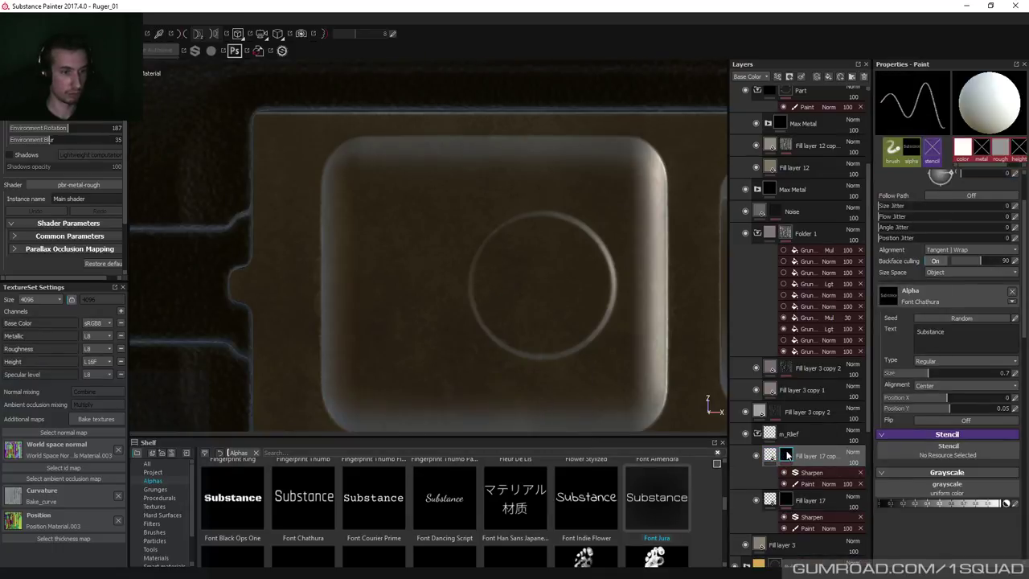
Remove the copy's existing Sharpen and Paint effects and add a new paint effect.
{"action": "right_click", "coordinate": [786, 456]}
{"action": "left_click", "coordinate": [840, 143]}
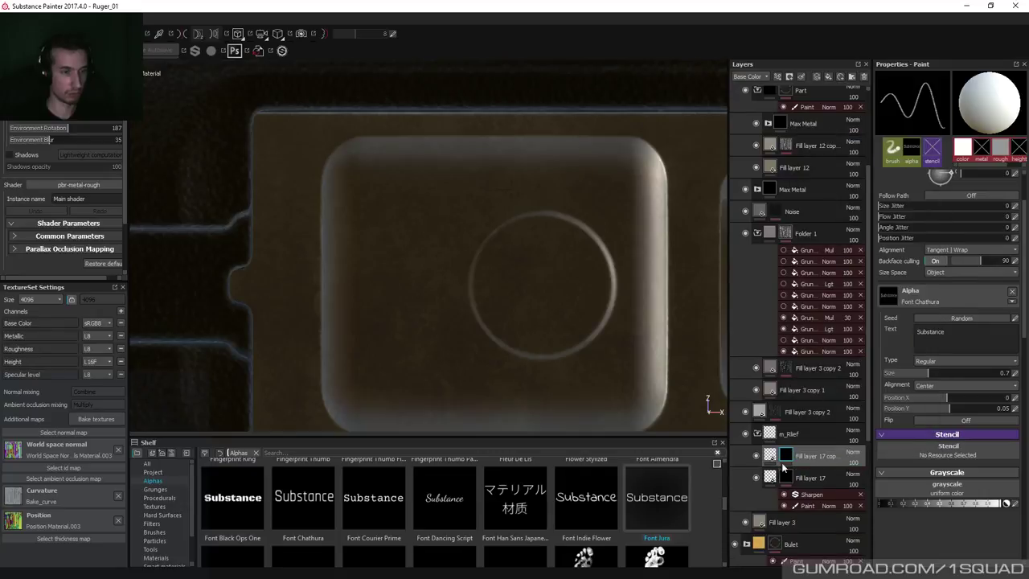
{"action": "right_click", "coordinate": [782, 464]}
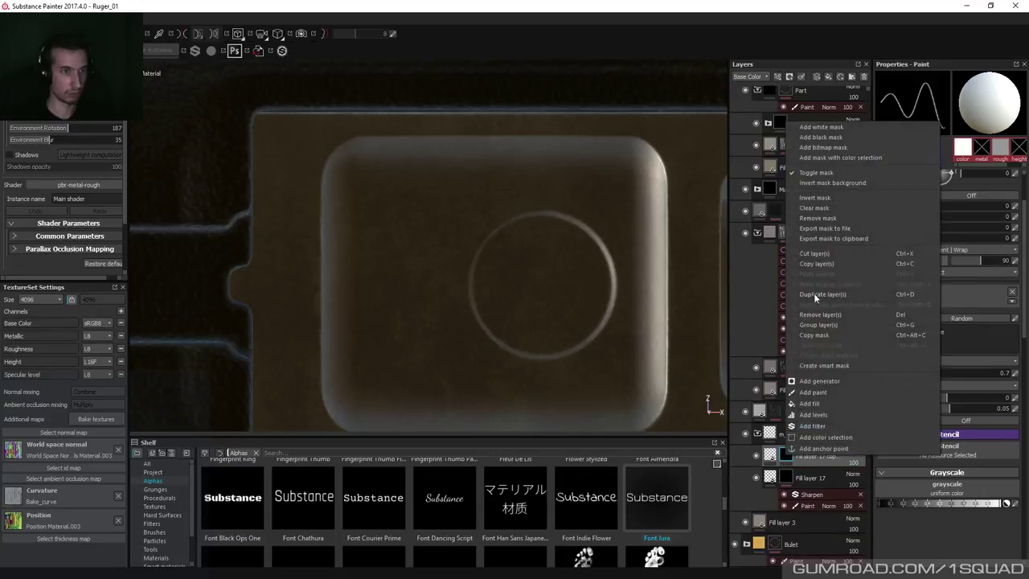
{"action": "left_click", "coordinate": [821, 392]}
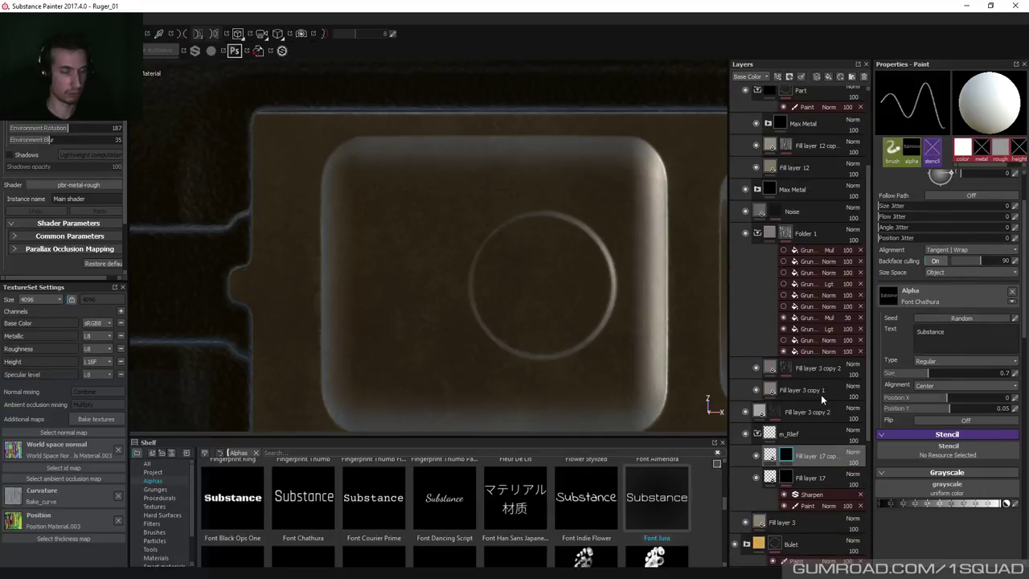
Set up a projection stamp using Font Dancing Script with the text 'ONE'.
{"action": "left_click", "coordinate": [439, 502]}
{"action": "key", "text": "3"}
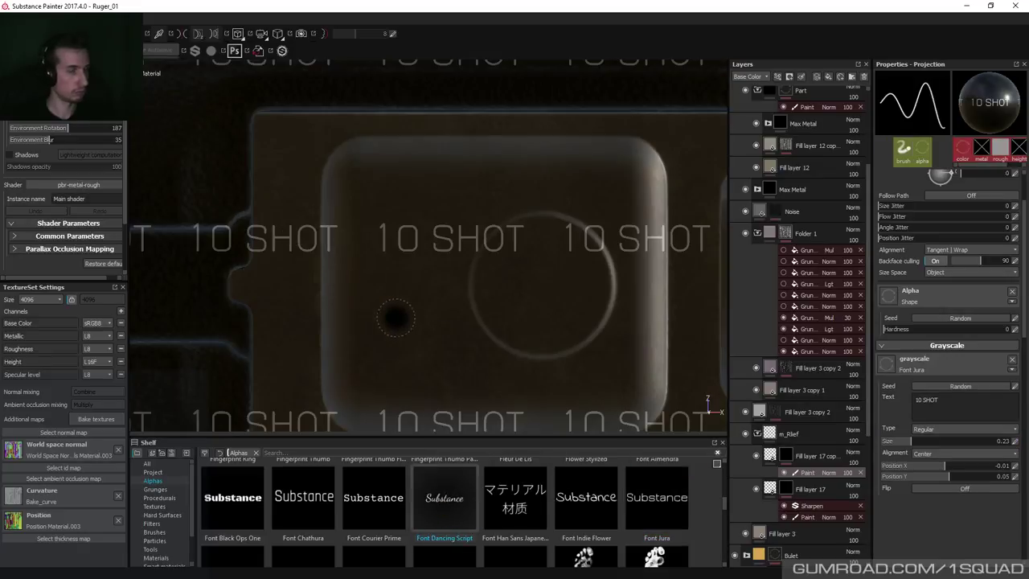
{"action": "left_click_drag", "start_coordinate": [428, 508], "coordinate": [916, 369]}
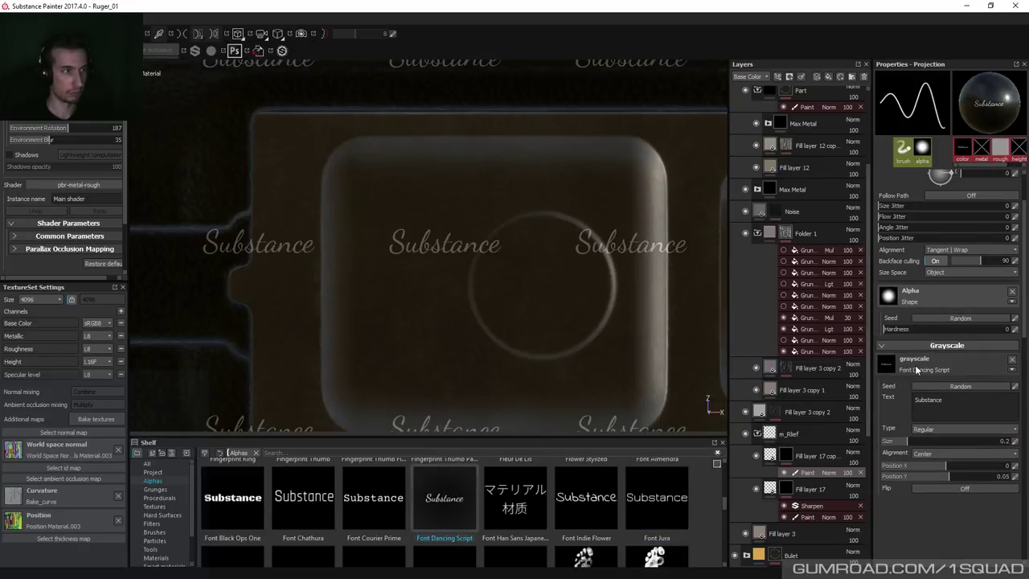
{"action": "double_click", "coordinate": [942, 399]}
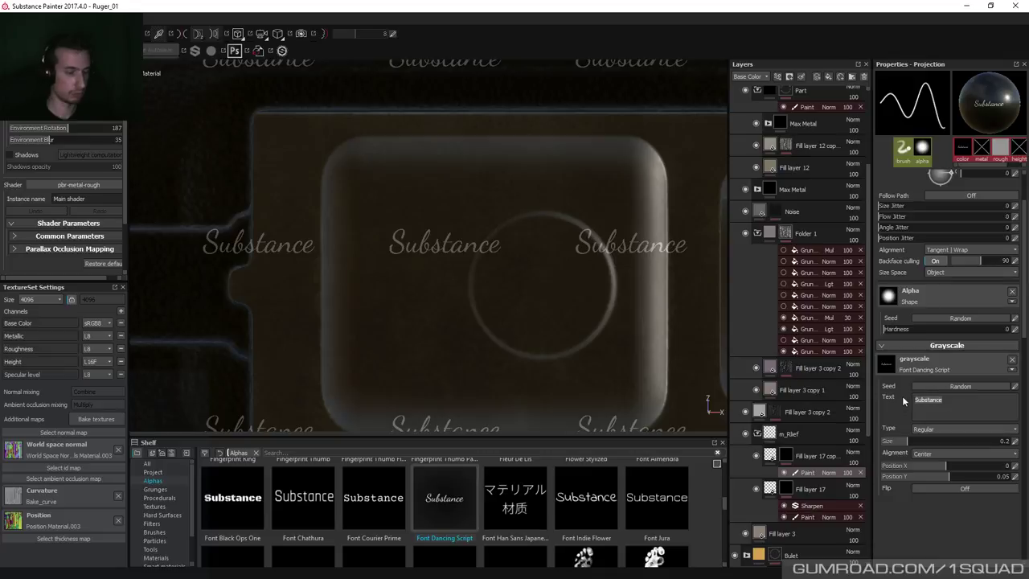
{"action": "type", "text": "ONE"}
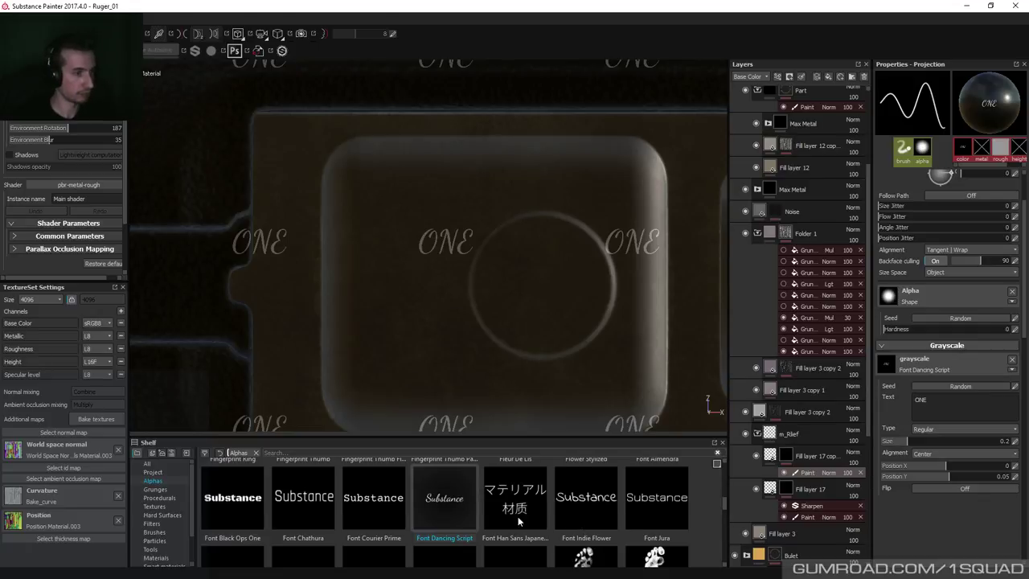
Switch the projection font to Black Ops One and set the text to 'OneTeam'.
{"action": "left_click_drag", "start_coordinate": [259, 498], "coordinate": [920, 362]}
{"action": "double_click", "coordinate": [928, 400]}
{"action": "type", "text": "O"}
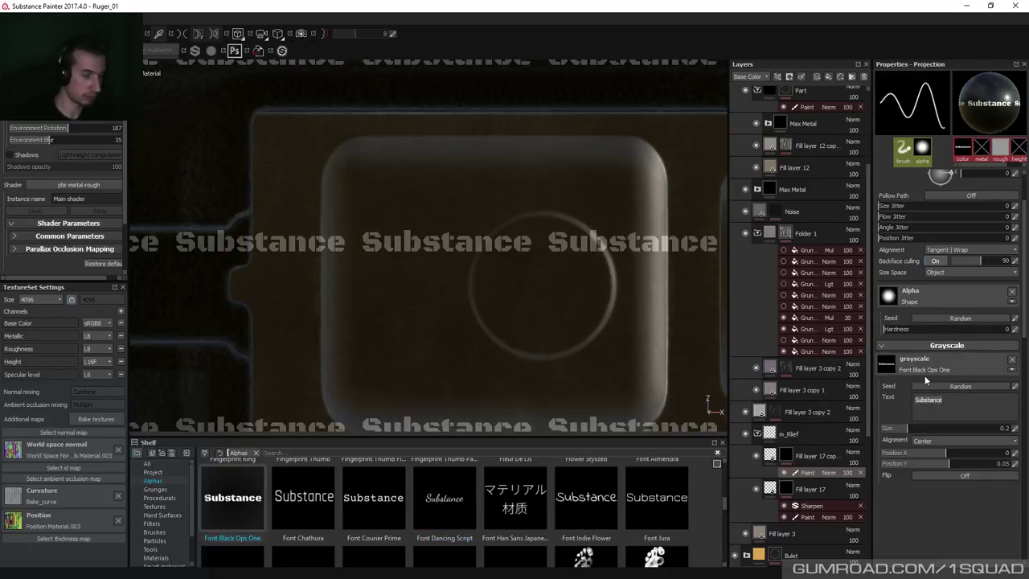
{"action": "type", "text": "ne"}
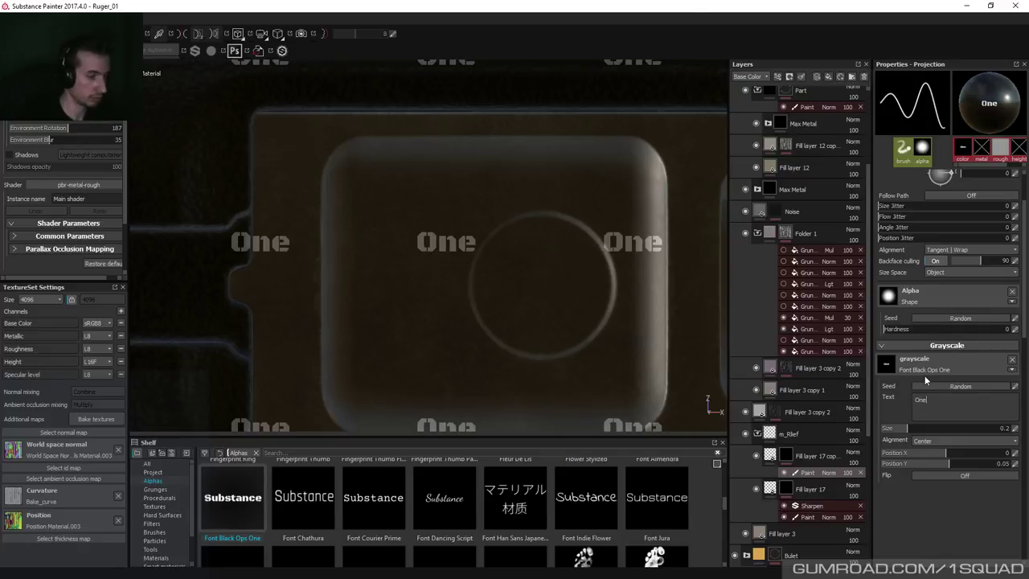
{"action": "type", "text": "Team"}
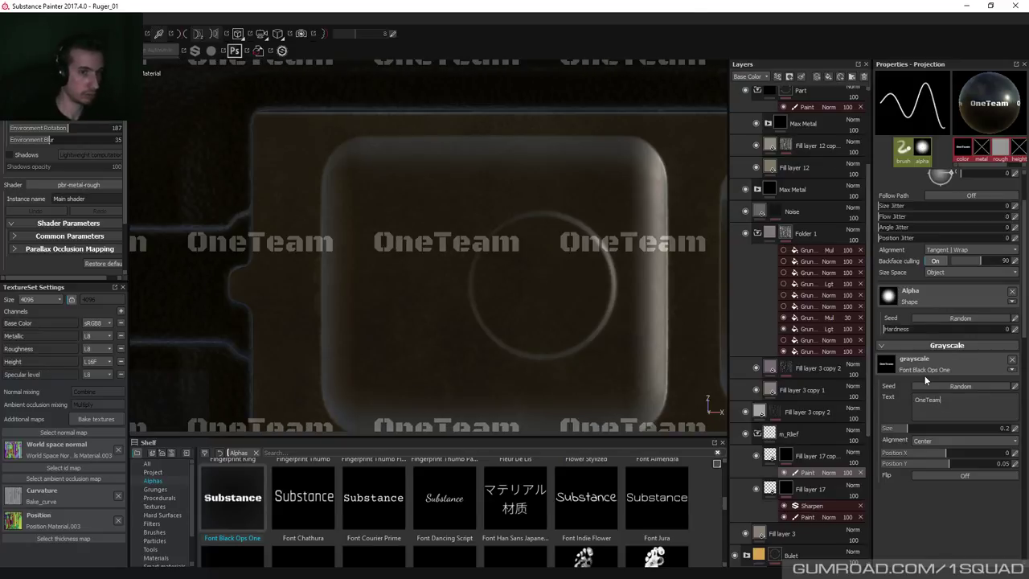
{"action": "key", "text": "ctrl+a"}
{"action": "key", "text": "ctrl+c"}
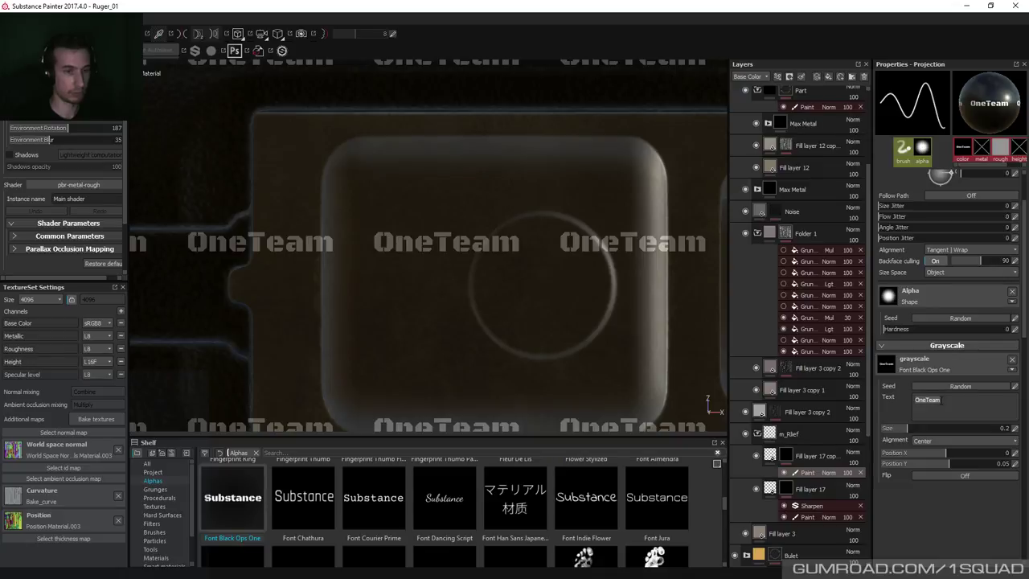
{"action": "key", "text": "Return"}
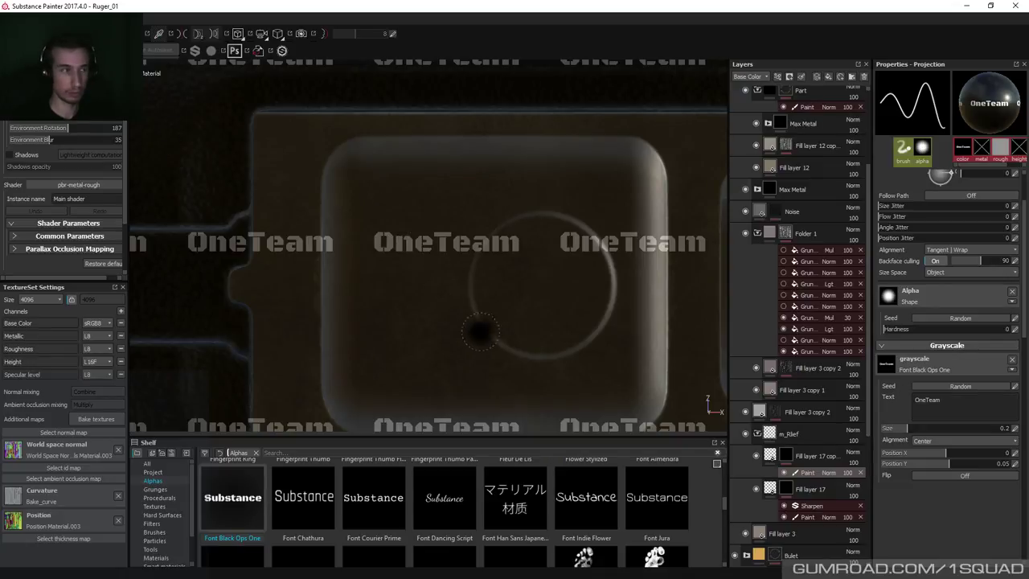
Make the projected text 'ONETEAM' in Font Almendra and load Font Black Ops One as the brush alpha.
{"action": "scroll", "coordinate": [723, 501], "scroll_direction": "up", "scroll_amount": 1}
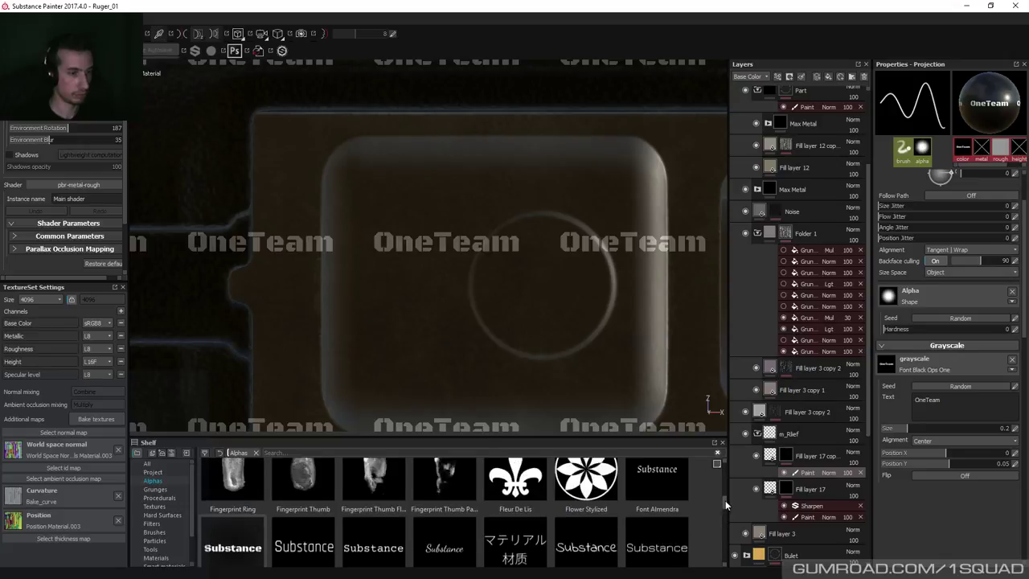
{"action": "left_click_drag", "start_coordinate": [922, 358], "coordinate": [888, 363]}
{"action": "double_click", "coordinate": [929, 399]}
{"action": "key", "text": "ctrl+v"}
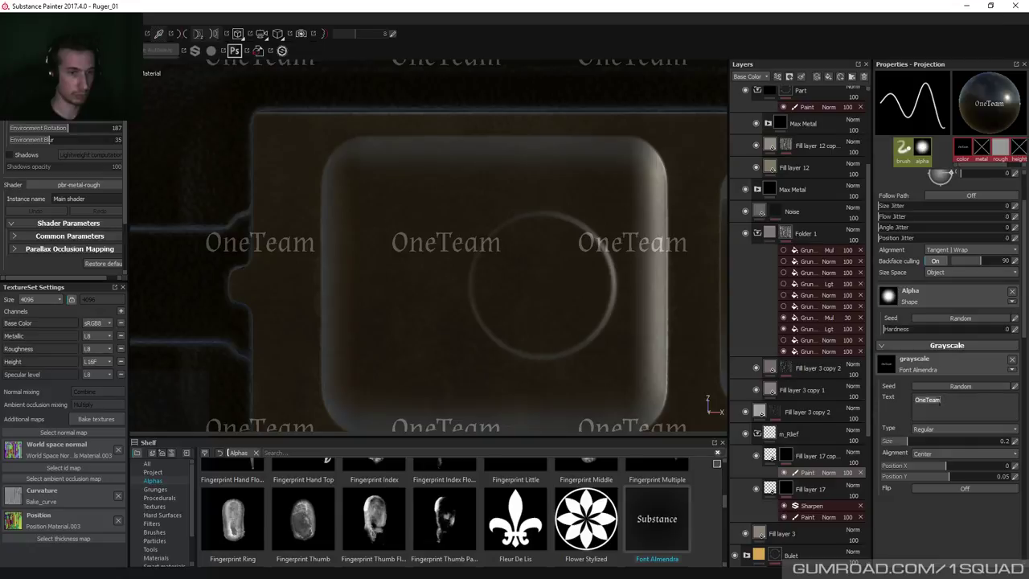
{"action": "double_click", "coordinate": [929, 399]}
{"action": "type", "text": "ONE"}
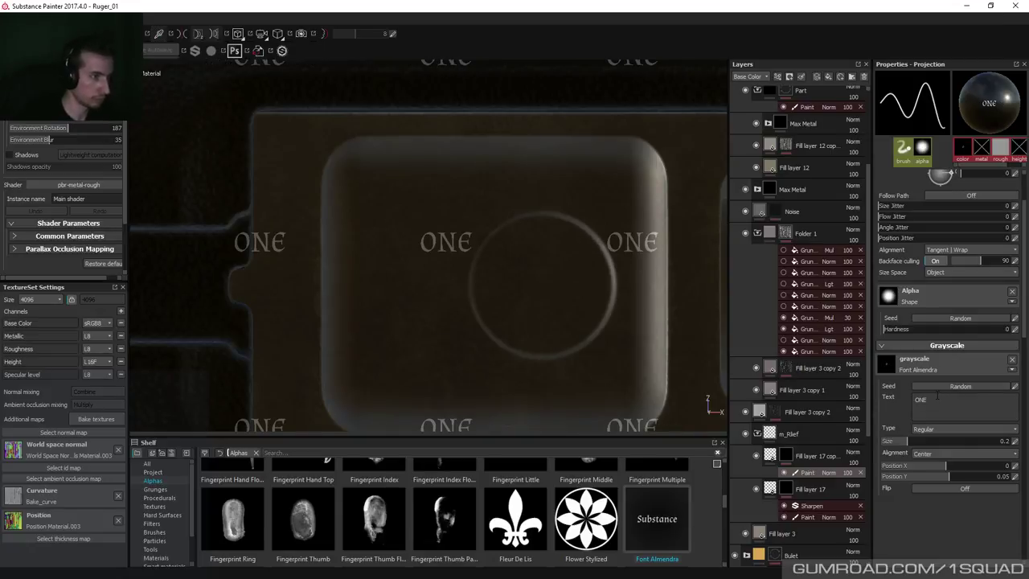
{"action": "type", "text": "TEAM"}
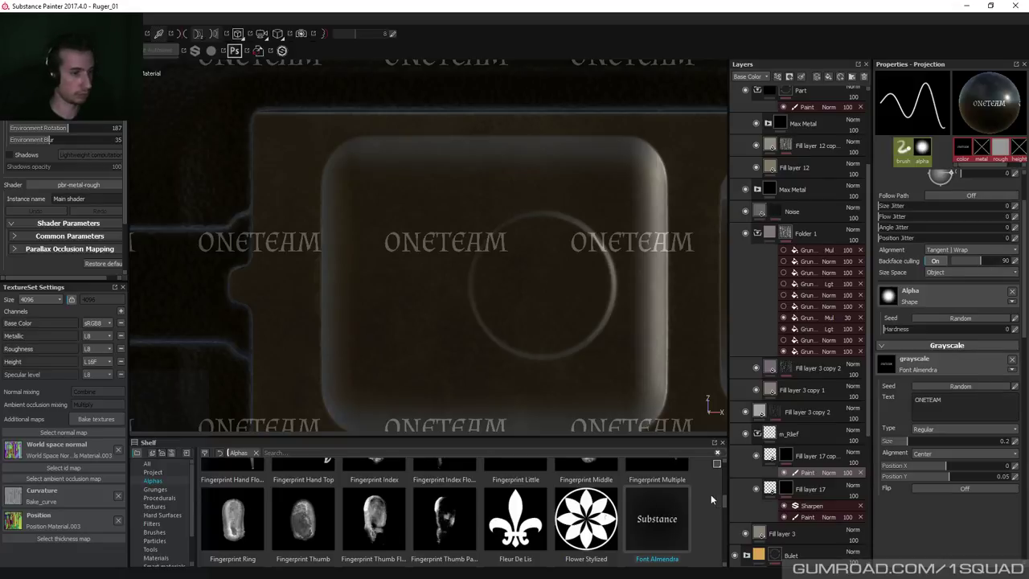
{"action": "scroll", "coordinate": [723, 503], "scroll_direction": "down", "scroll_amount": 1}
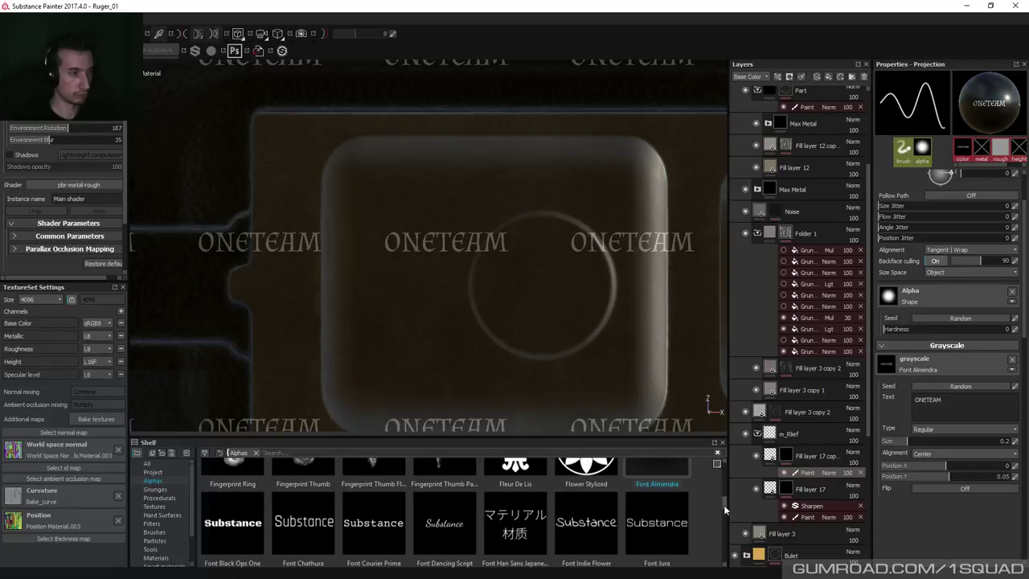
{"action": "left_click_drag", "start_coordinate": [224, 526], "coordinate": [888, 296]}
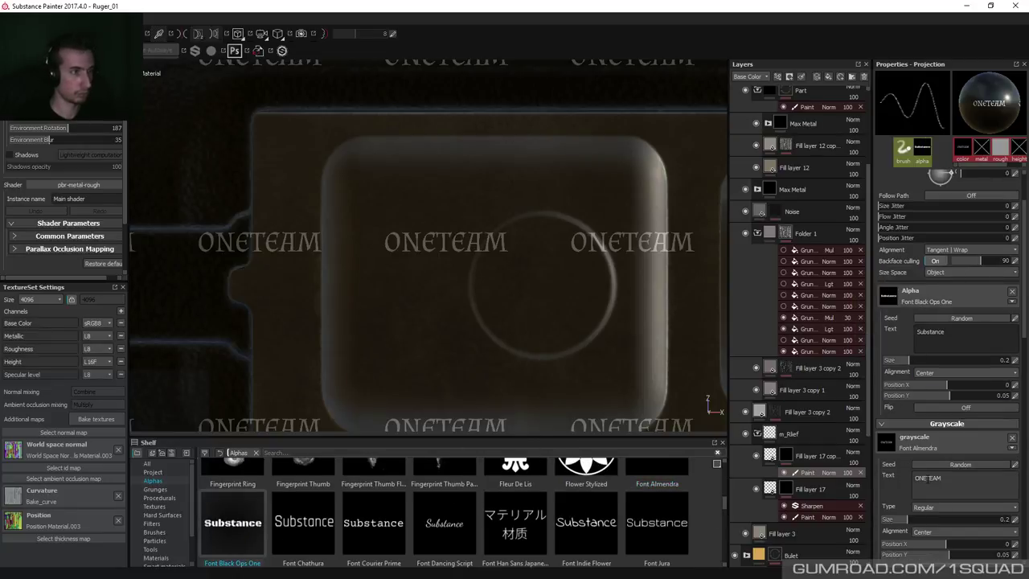
Preview ONETEAM in Black Ops One, Chathura, Courier Prime and Dancing Script fonts.
{"action": "left_click_drag", "start_coordinate": [237, 521], "coordinate": [931, 452]}
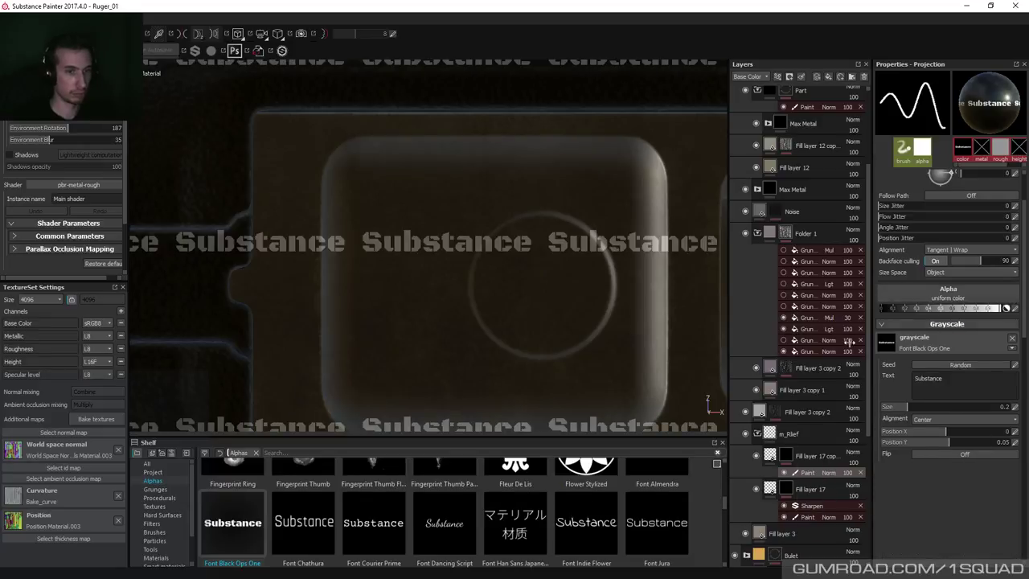
{"action": "double_click", "coordinate": [938, 393]}
{"action": "type", "text": "ONETEAM"}
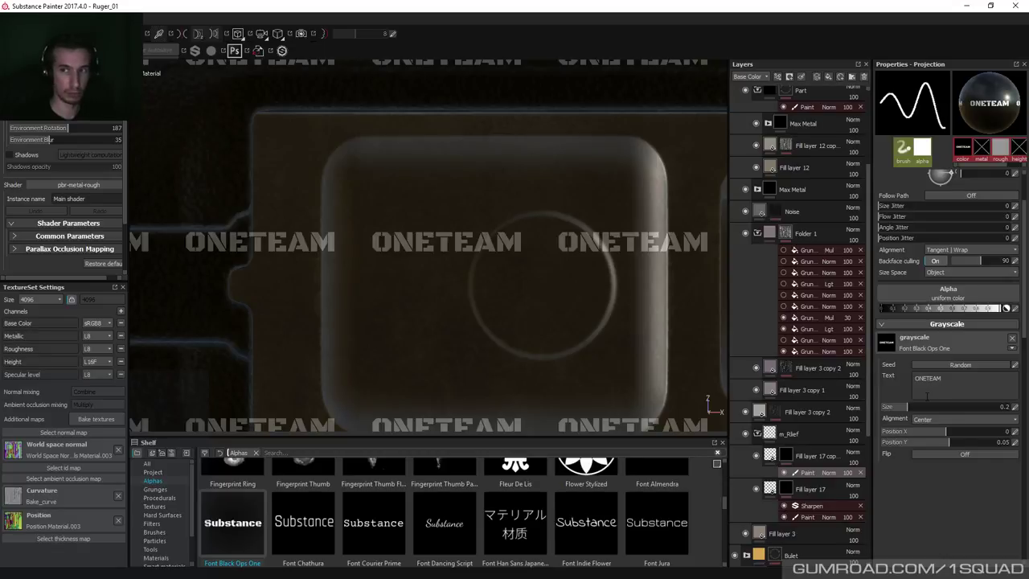
{"action": "left_click_drag", "start_coordinate": [309, 534], "coordinate": [916, 341]}
{"action": "type", "text": "ONETEAM"}
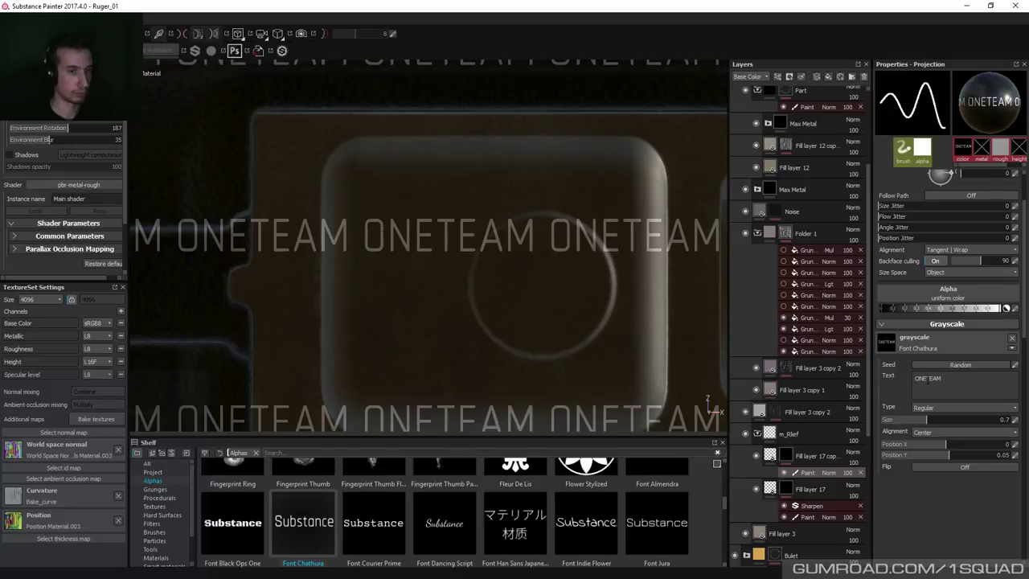
{"action": "left_click_drag", "start_coordinate": [374, 524], "coordinate": [891, 345]}
{"action": "type", "text": "ONETEAM"}
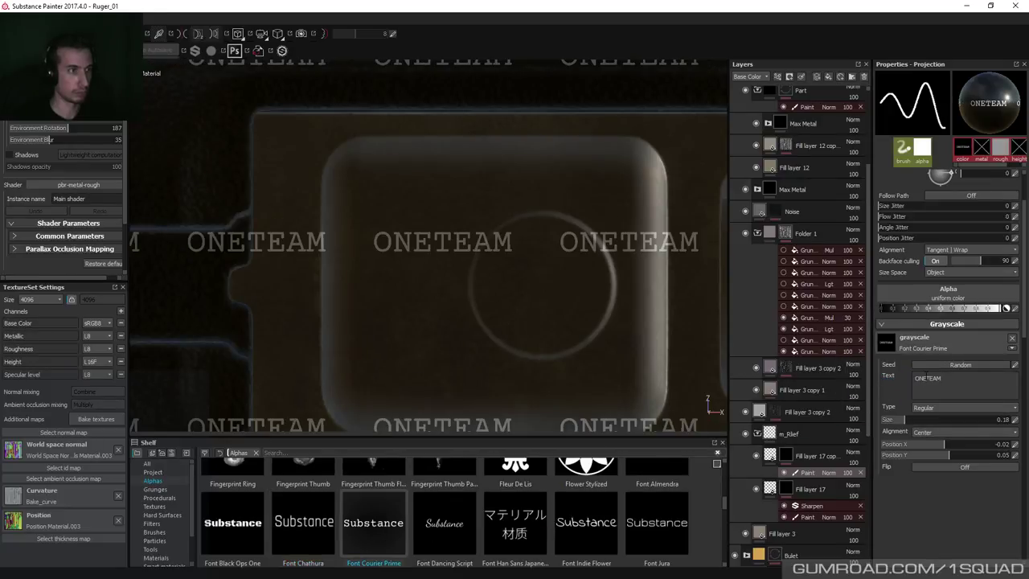
{"action": "left_click_drag", "start_coordinate": [446, 539], "coordinate": [928, 378]}
{"action": "type", "text": "ONETEAM"}
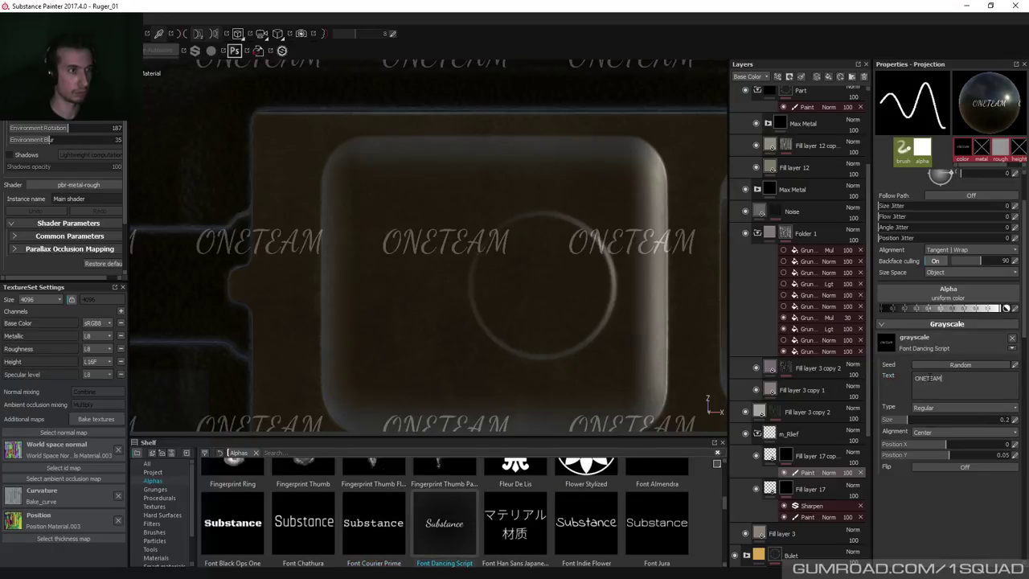
Preview ONETEAM in Indie Flower, Jura and Libre Baskerville fonts.
{"action": "left_click_drag", "start_coordinate": [570, 539], "coordinate": [939, 378]}
{"action": "type", "text": "ONETEAM"}
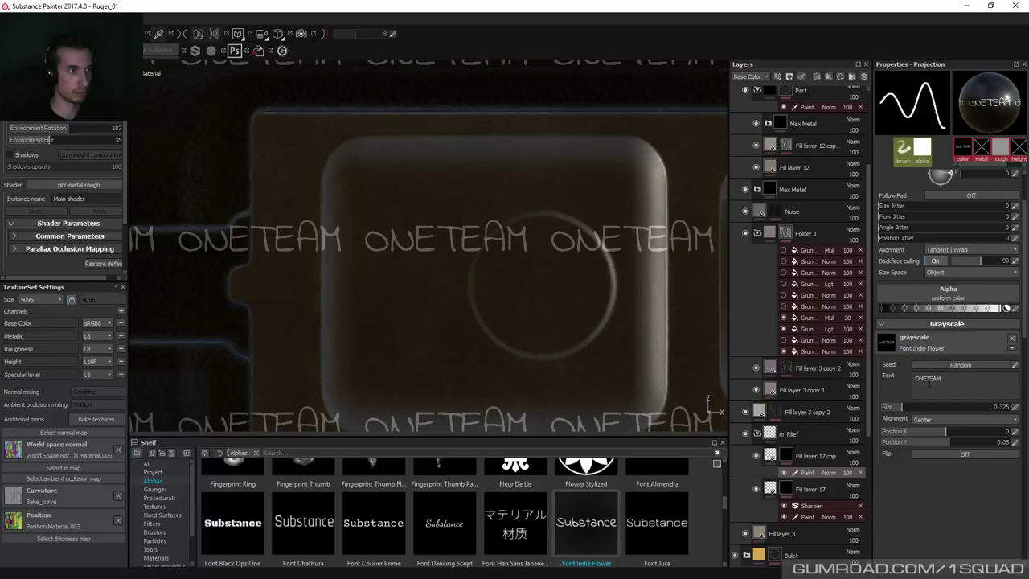
{"action": "left_click_drag", "start_coordinate": [661, 532], "coordinate": [924, 373]}
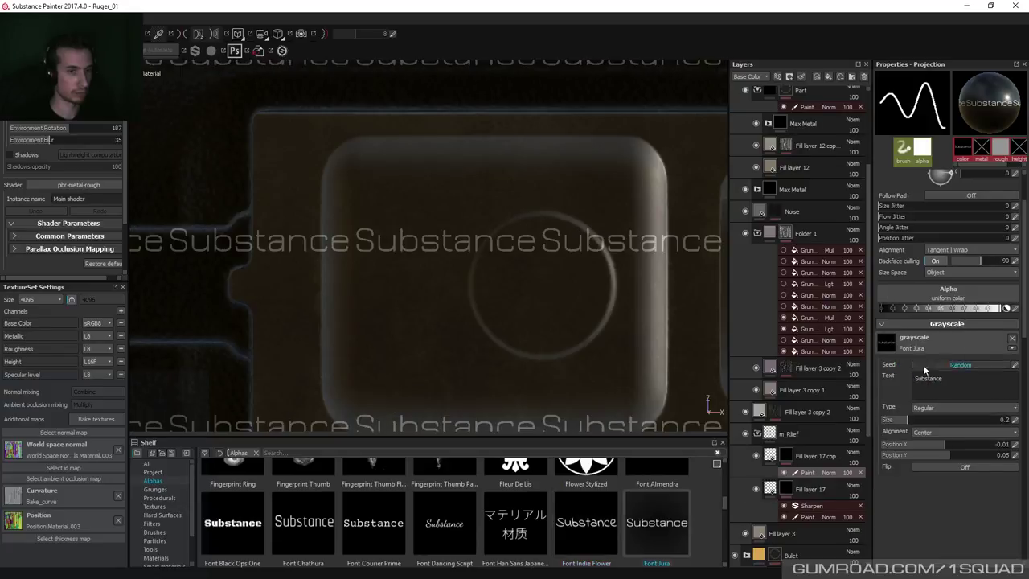
{"action": "type", "text": "ONETEAM"}
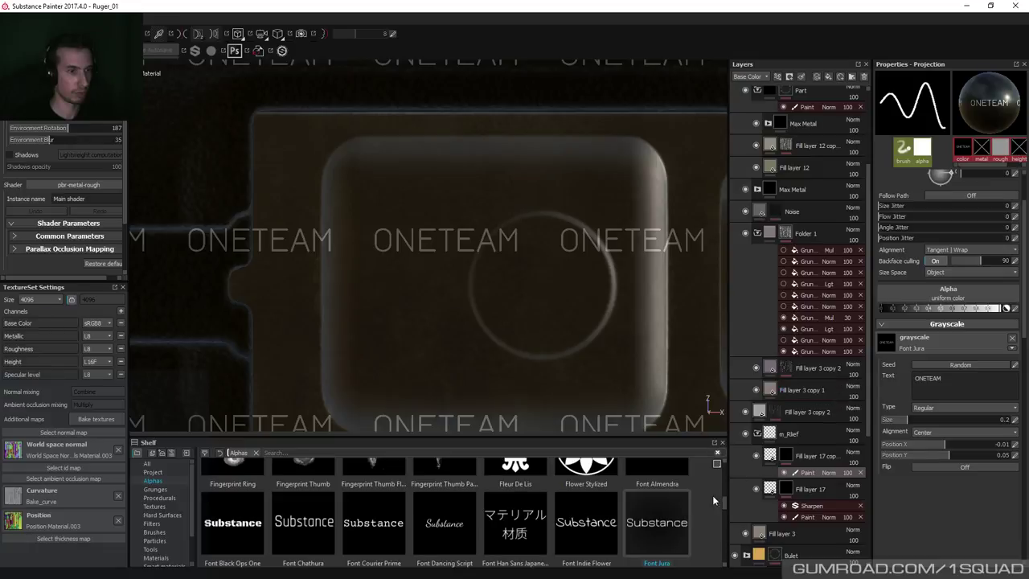
{"action": "scroll", "coordinate": [723, 502], "scroll_direction": "down", "scroll_amount": 1}
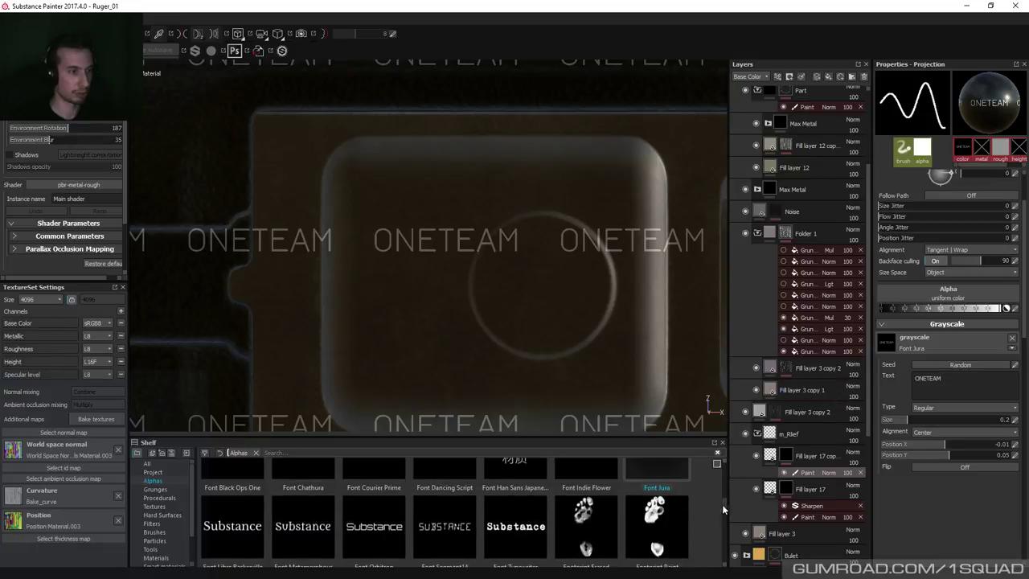
{"action": "left_click_drag", "start_coordinate": [228, 525], "coordinate": [933, 342]}
{"action": "type", "text": "ONETEAM"}
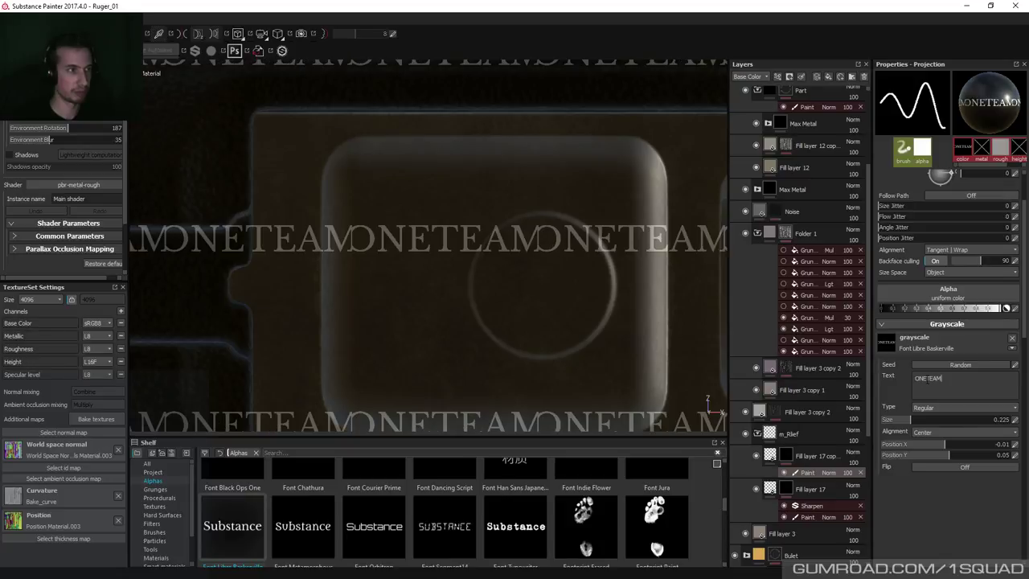
Try Metamorphous, Orbitron, Segment14, Typewriter, Black Ops One and Almendra, retyping ONETEAM.
{"action": "left_click_drag", "start_coordinate": [302, 526], "coordinate": [917, 343]}
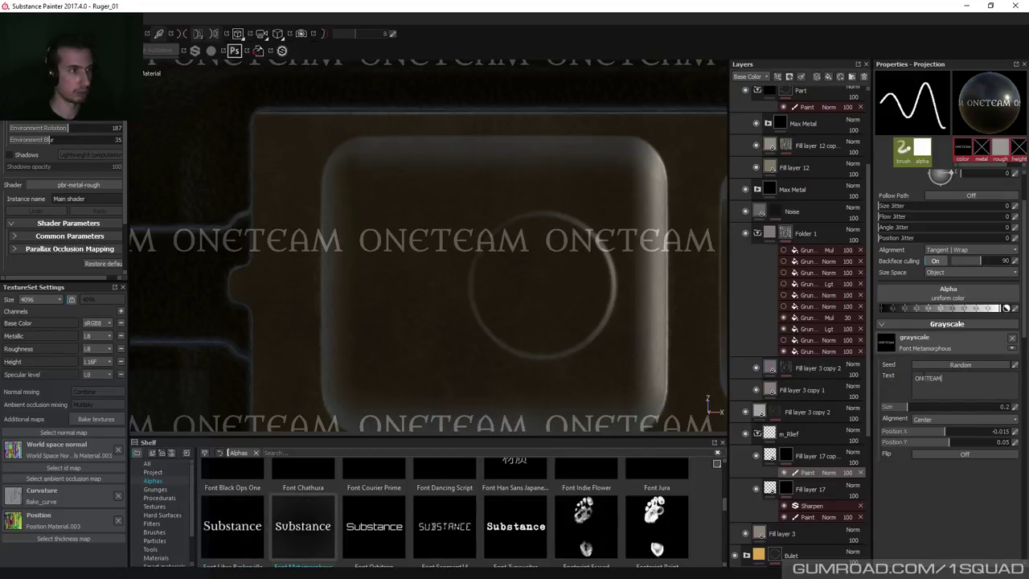
{"action": "left_click_drag", "start_coordinate": [373, 525], "coordinate": [909, 336]}
{"action": "left_click_drag", "start_coordinate": [445, 525], "coordinate": [926, 334]}
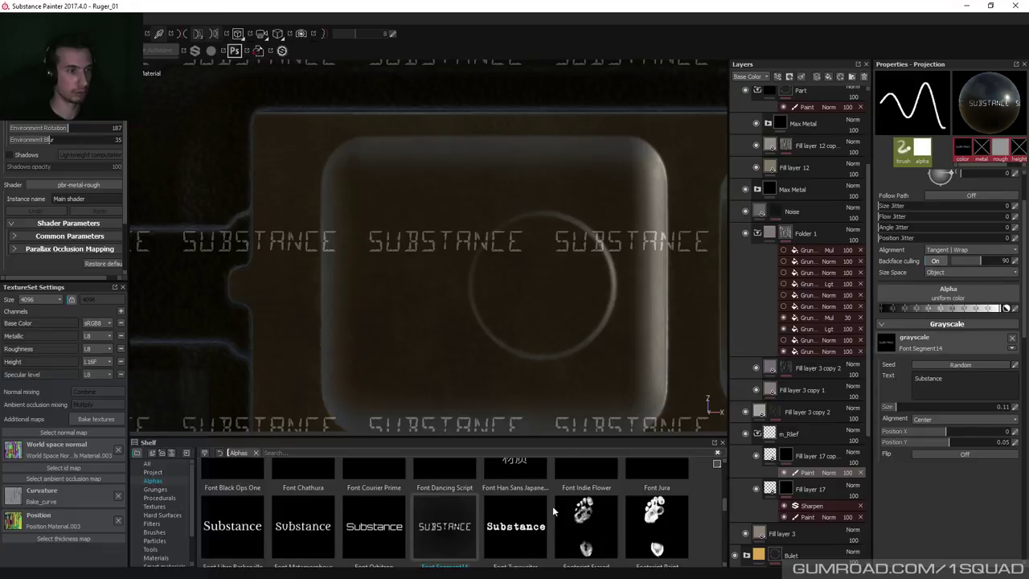
{"action": "left_click_drag", "start_coordinate": [517, 518], "coordinate": [925, 334]}
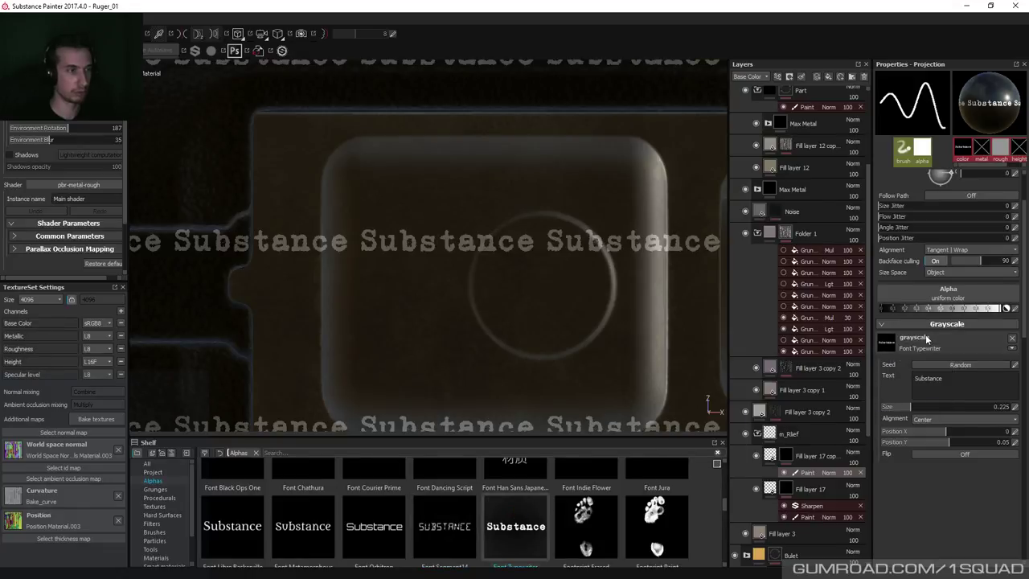
{"action": "scroll", "coordinate": [585, 497], "scroll_direction": "up", "scroll_amount": 2}
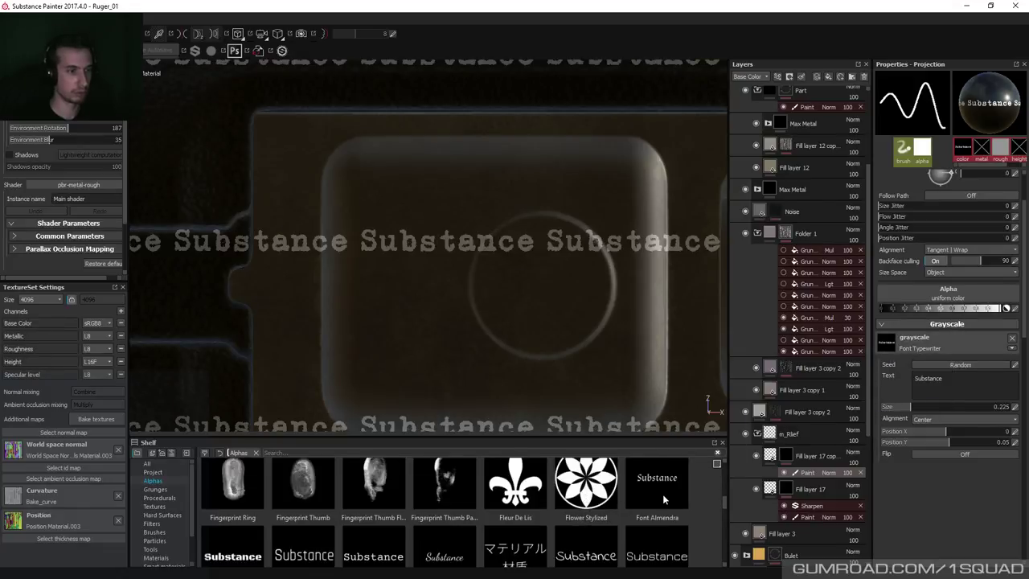
{"action": "left_click_drag", "start_coordinate": [239, 555], "coordinate": [917, 349]}
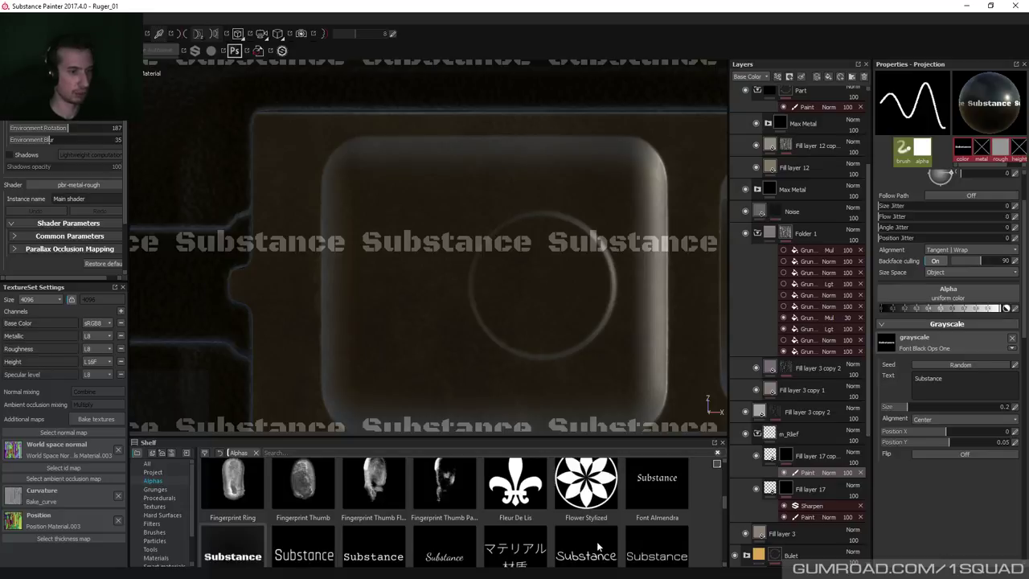
{"action": "left_click_drag", "start_coordinate": [659, 479], "coordinate": [913, 348]}
{"action": "double_click", "coordinate": [929, 378]}
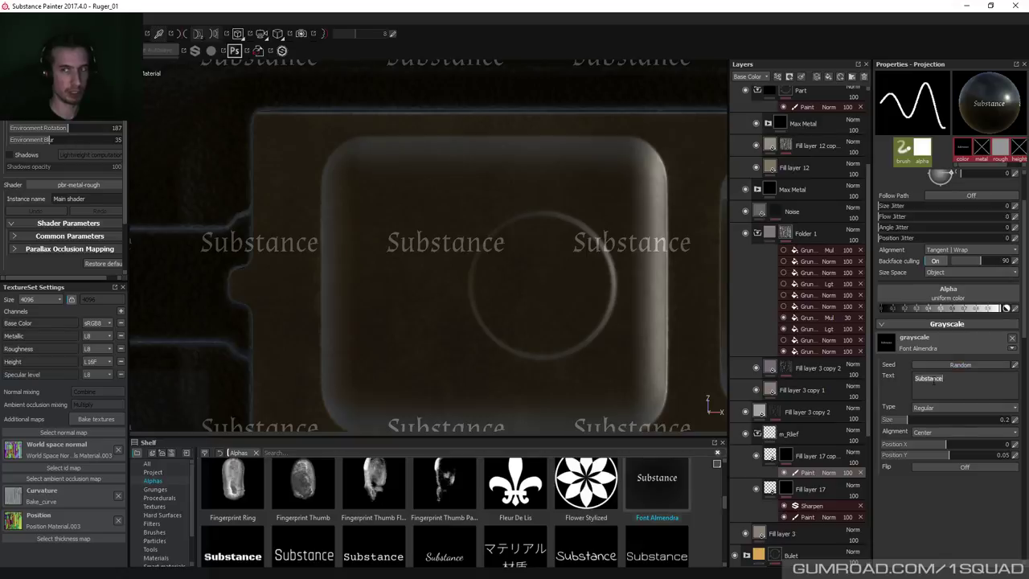
{"action": "type", "text": "ONETEAM"}
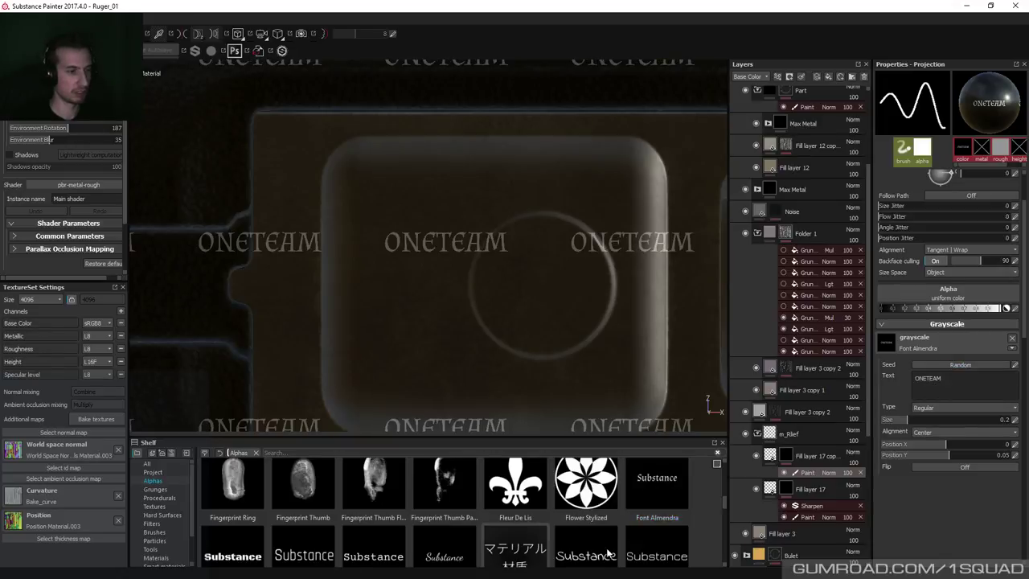
Set the projection to bold Jura with the text ONETEAM.
{"action": "left_click_drag", "start_coordinate": [609, 555], "coordinate": [886, 341]}
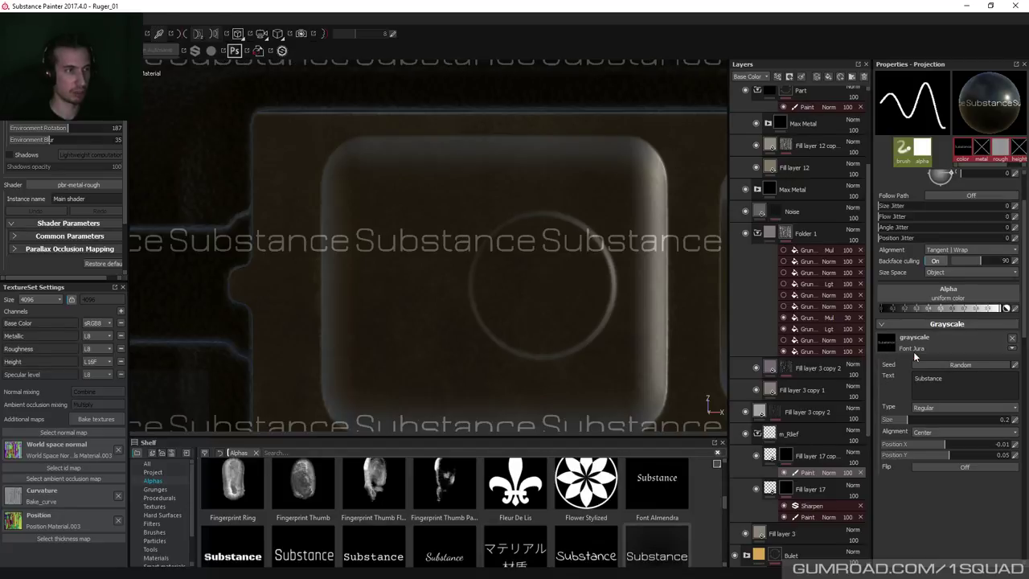
{"action": "double_click", "coordinate": [928, 378]}
{"action": "type", "text": "ONETEAM"}
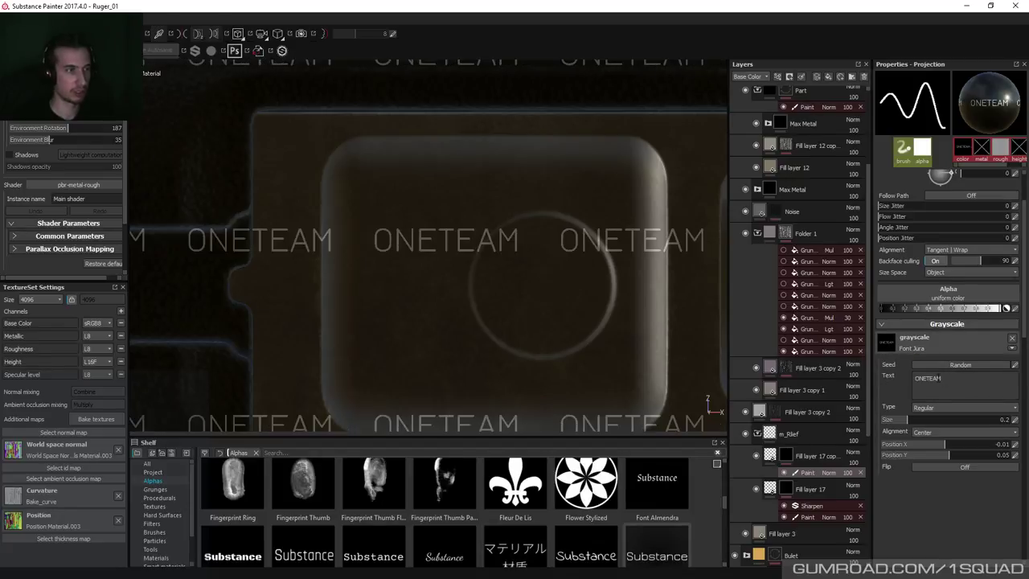
{"action": "left_click", "coordinate": [924, 410]}
{"action": "left_click", "coordinate": [925, 429]}
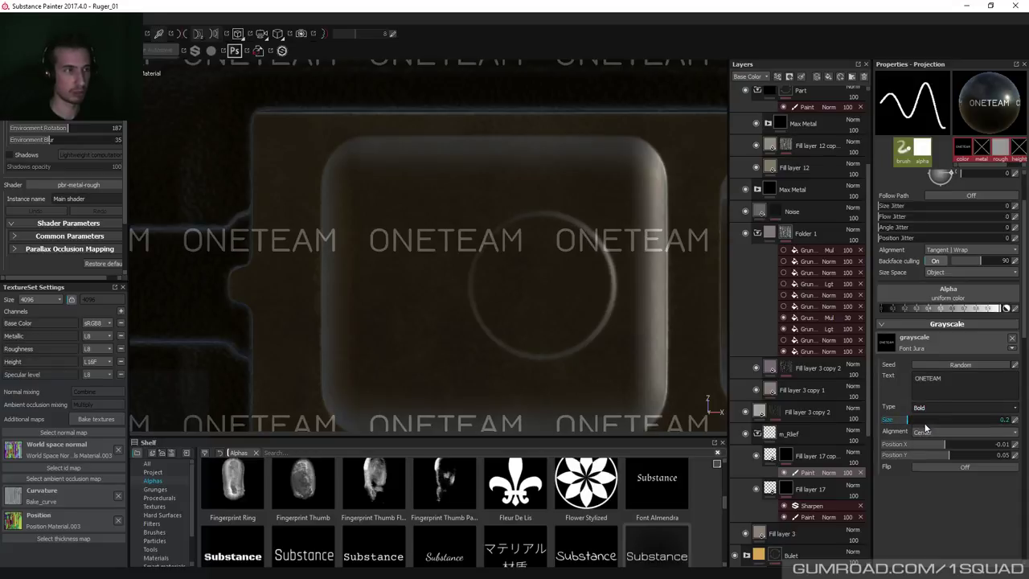
Try bold Dancing Script ONETEAM, then settle back on Font Black Ops One.
{"action": "left_click_drag", "start_coordinate": [460, 565], "coordinate": [888, 342]}
{"action": "left_click", "coordinate": [935, 393]}
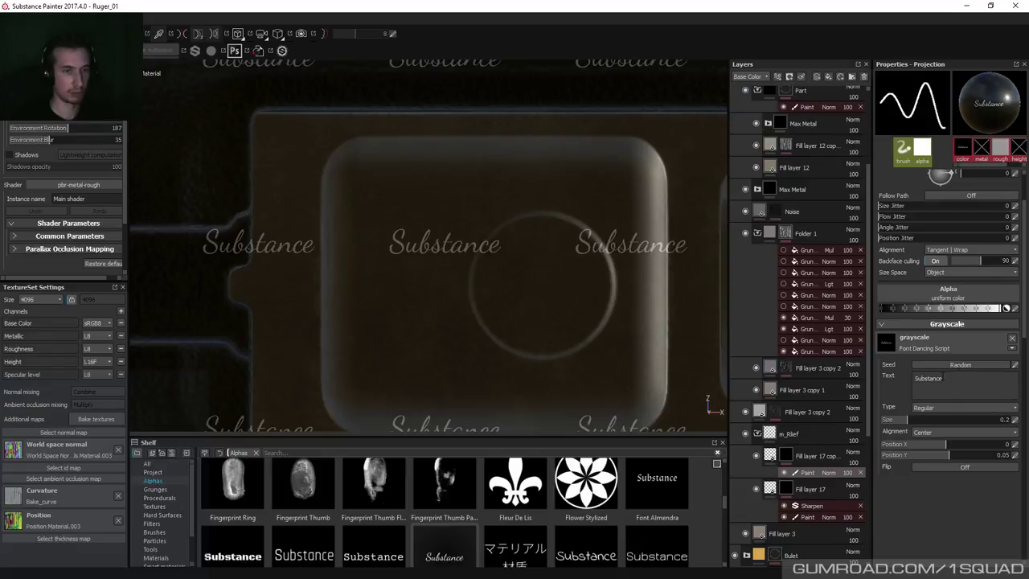
{"action": "key", "text": "ctrl+a"}
{"action": "type", "text": "ONETEAM"}
{"action": "key", "text": "Return"}
{"action": "left_click", "coordinate": [956, 407]}
{"action": "left_click", "coordinate": [928, 421]}
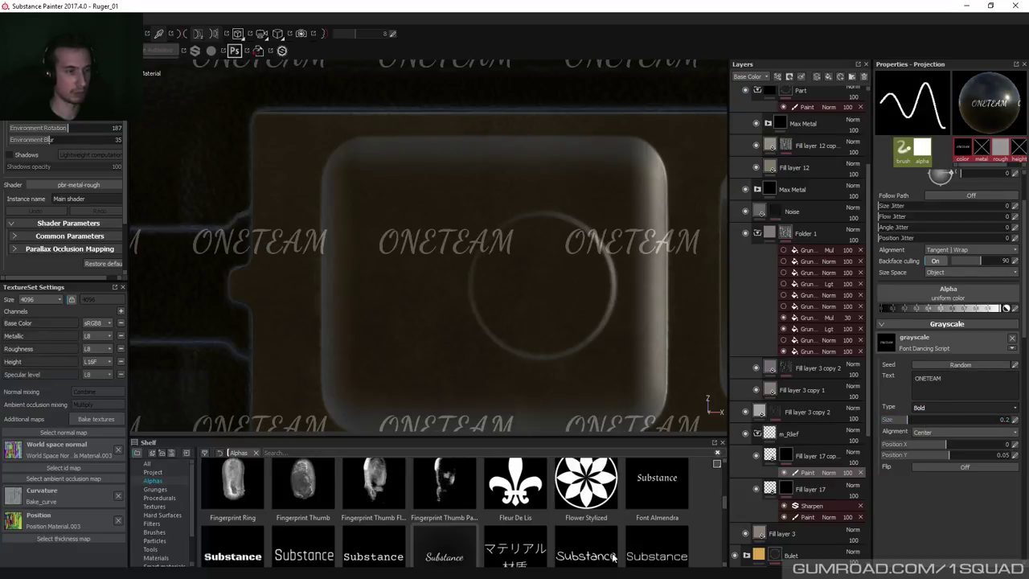
{"action": "left_click_drag", "start_coordinate": [594, 558], "coordinate": [887, 342]}
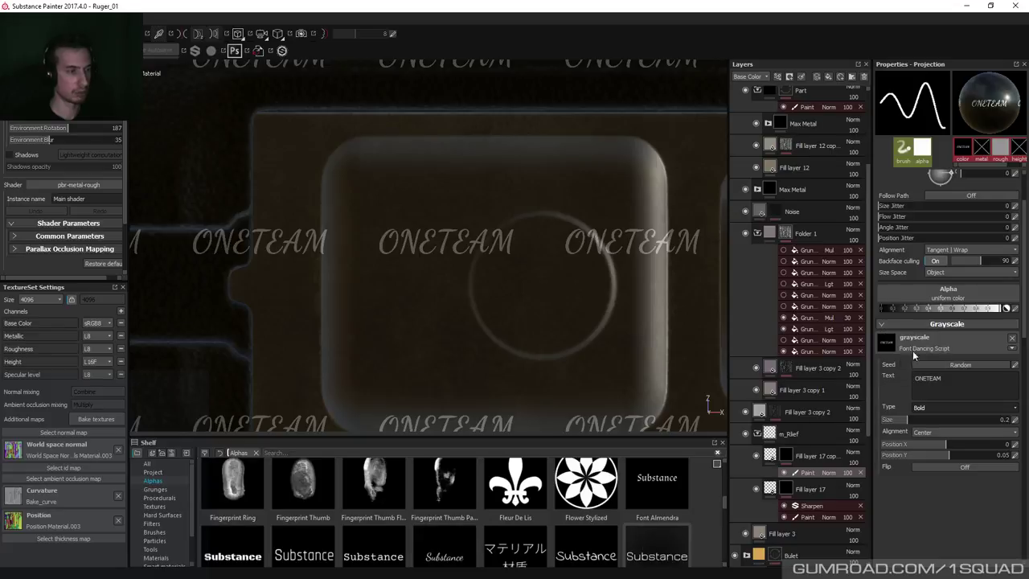
{"action": "left_click_drag", "start_coordinate": [241, 544], "coordinate": [887, 341]}
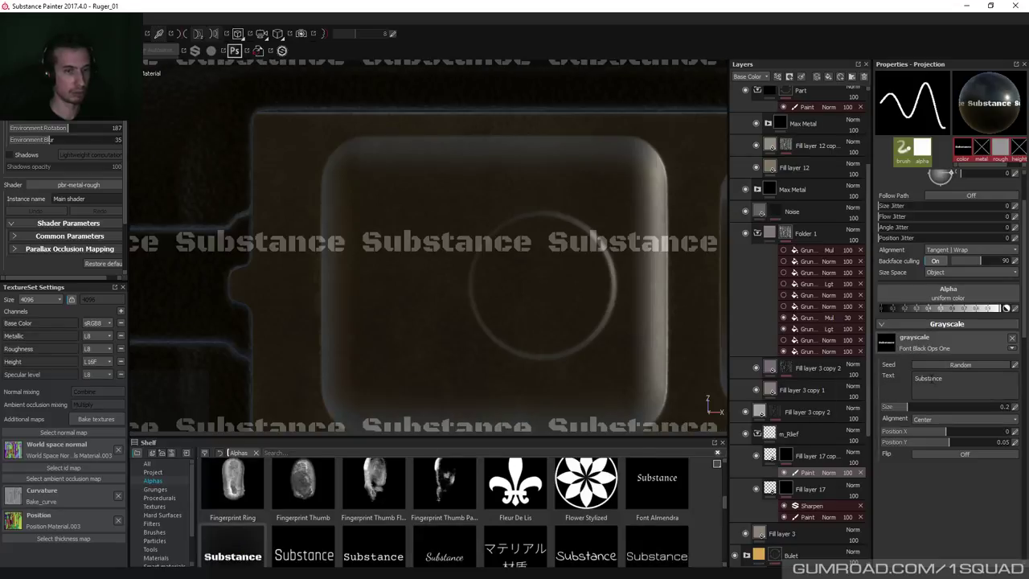
{"action": "left_click", "coordinate": [935, 422]}
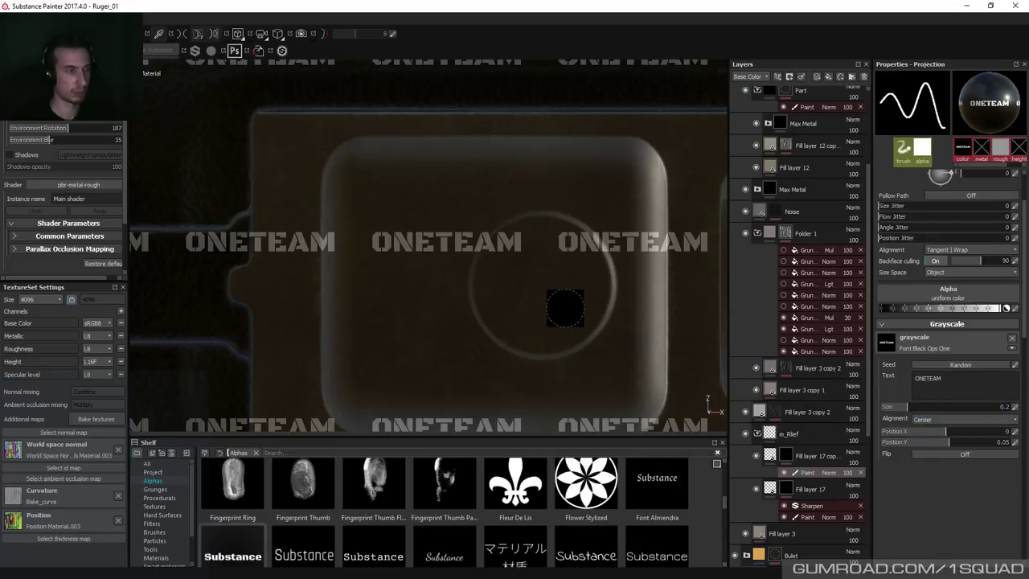
Rotate the ONETEAM projection 90° to run vertically, enlarge it over the receiver, and rotate the environment lighting.
{"action": "left_click_drag", "start_coordinate": [565, 307], "coordinate": [594, 281], "text": "alt"}
{"action": "left_click_drag", "start_coordinate": [444, 241], "coordinate": [406, 327]}
{"action": "left_click_drag", "start_coordinate": [492, 259], "coordinate": [496, 294]}
{"action": "right_click_drag", "start_coordinate": [495, 295], "coordinate": [517, 300]}
{"action": "key", "text": "1"}
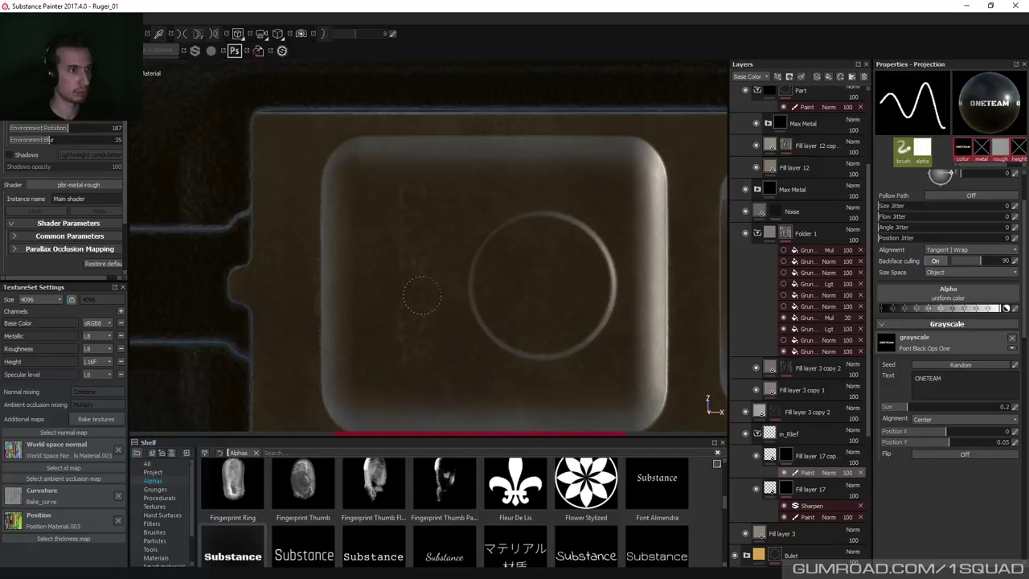
{"action": "mouse_move", "coordinate": [405, 222]}
{"action": "right_mouse_down", "text": "shift"}
{"action": "mouse_move", "coordinate": [468, 266]}
{"action": "mouse_move", "coordinate": [462, 248]}
{"action": "mouse_move", "coordinate": [403, 271]}
{"action": "right_mouse_up", "text": "shift"}
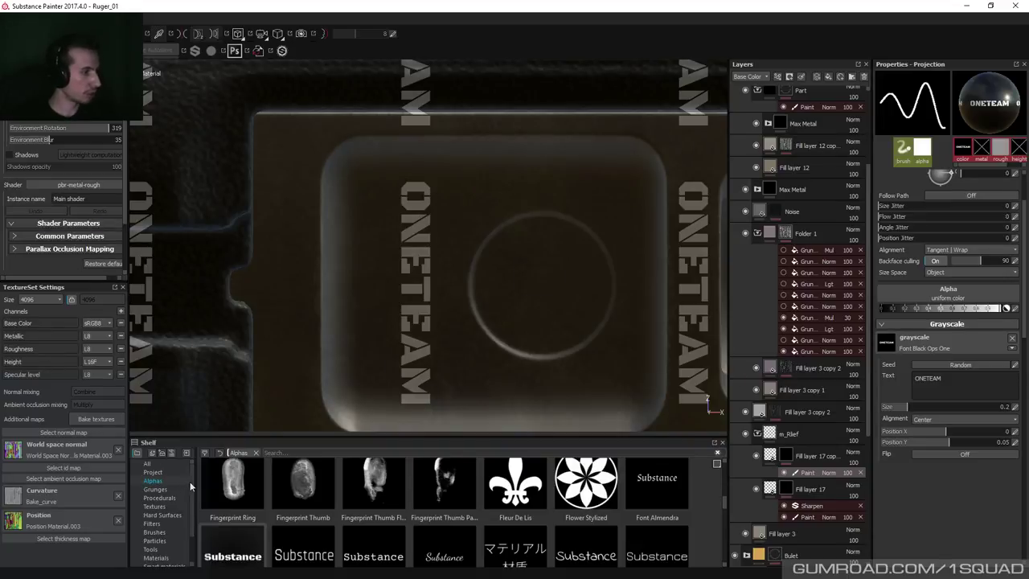
{"action": "left_click", "coordinate": [153, 532]}
Try the studio_05 environment map, then light the receiver with studio_02.
{"action": "scroll", "coordinate": [161, 546], "scroll_direction": "down", "scroll_amount": 2}
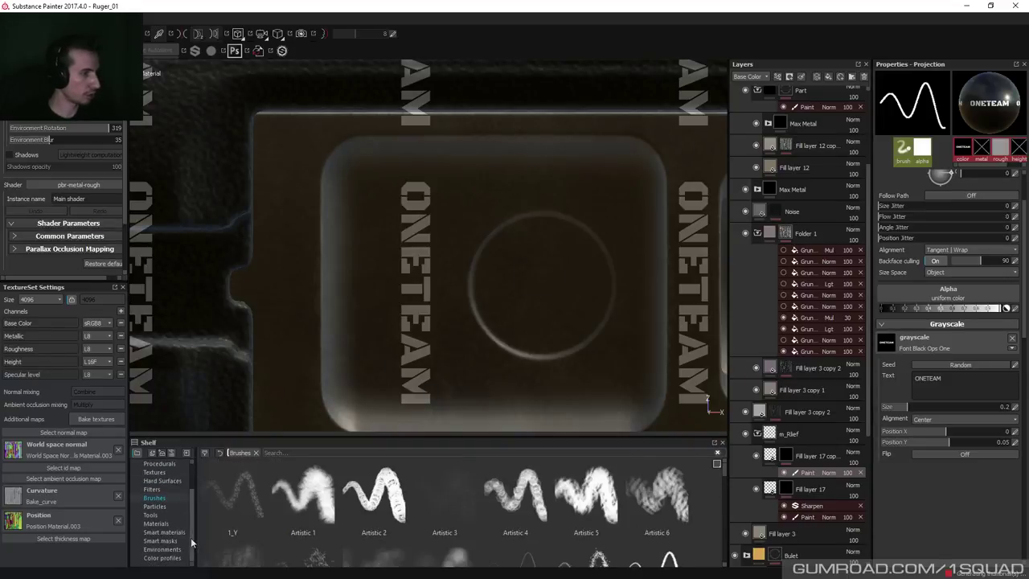
{"action": "left_click", "coordinate": [161, 550]}
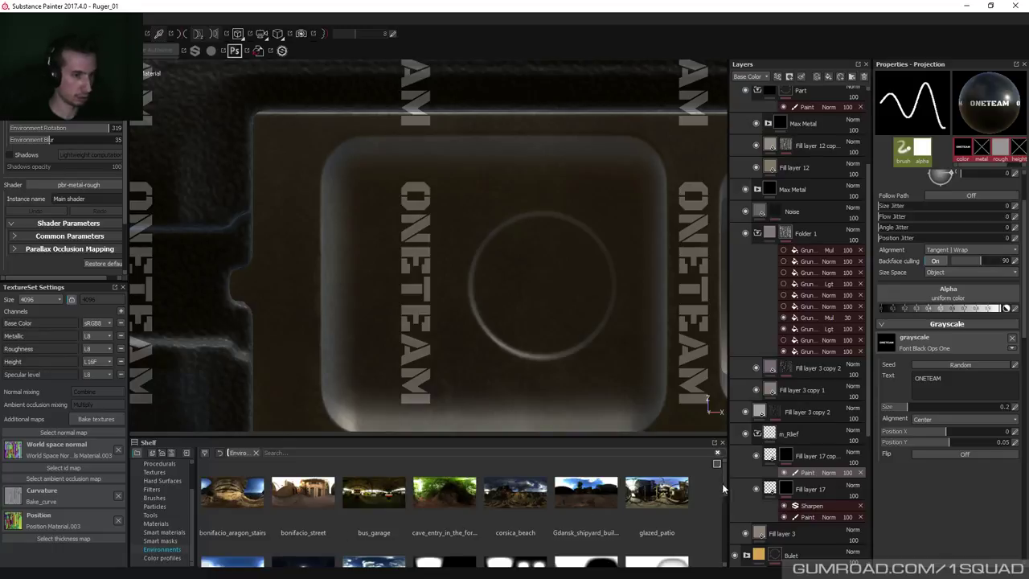
{"action": "left_click_drag", "start_coordinate": [721, 483], "coordinate": [720, 546]}
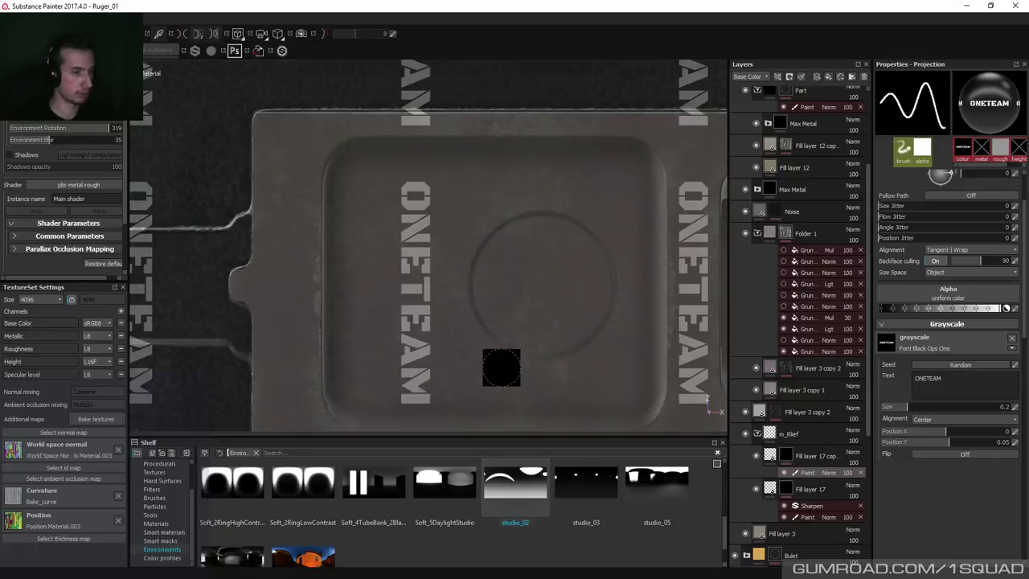
{"action": "mouse_move", "coordinate": [668, 497]}
{"action": "left_mouse_down"}
{"action": "mouse_move", "coordinate": [494, 276]}
{"action": "mouse_move", "coordinate": [420, 232]}
{"action": "left_mouse_up"}
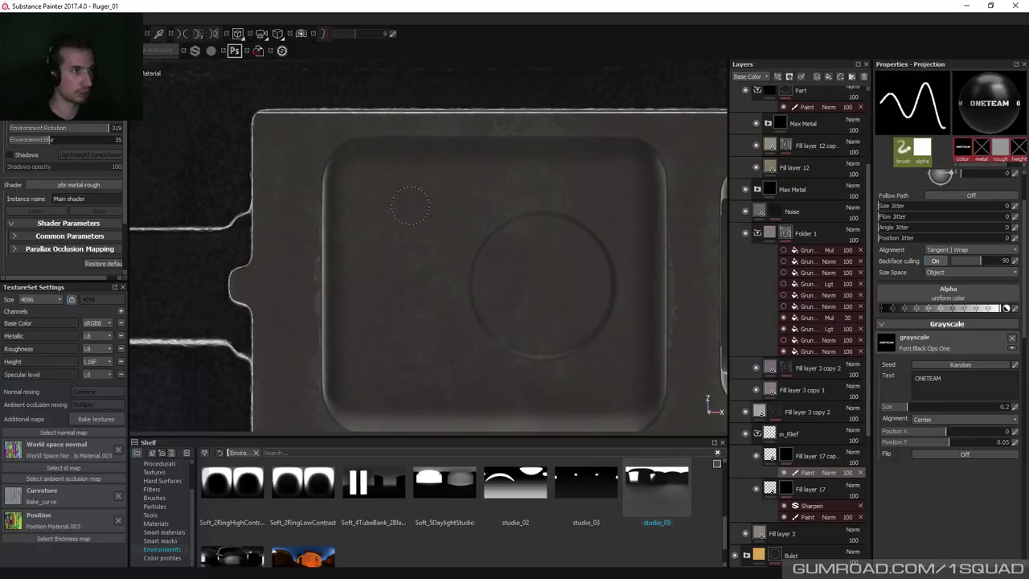
{"action": "mouse_move", "coordinate": [515, 486]}
{"action": "left_mouse_down"}
{"action": "mouse_move", "coordinate": [493, 287]}
{"action": "mouse_move", "coordinate": [497, 297]}
{"action": "left_mouse_up"}
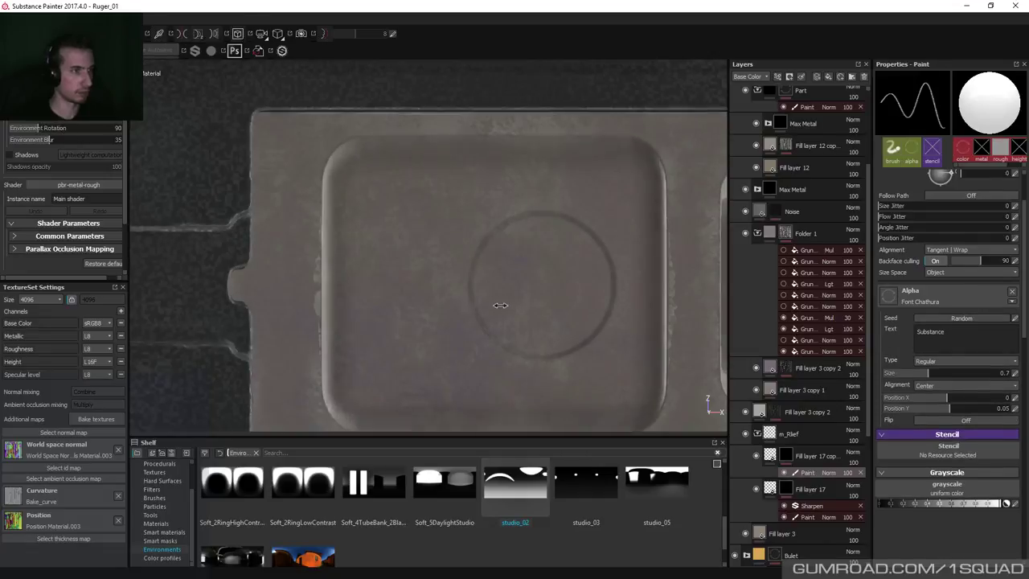
Change Fill layer 17 copy's height to -0.01 so ONETEAM is engraved.
{"action": "right_click_drag", "start_coordinate": [487, 307], "coordinate": [500, 308], "text": "shift"}
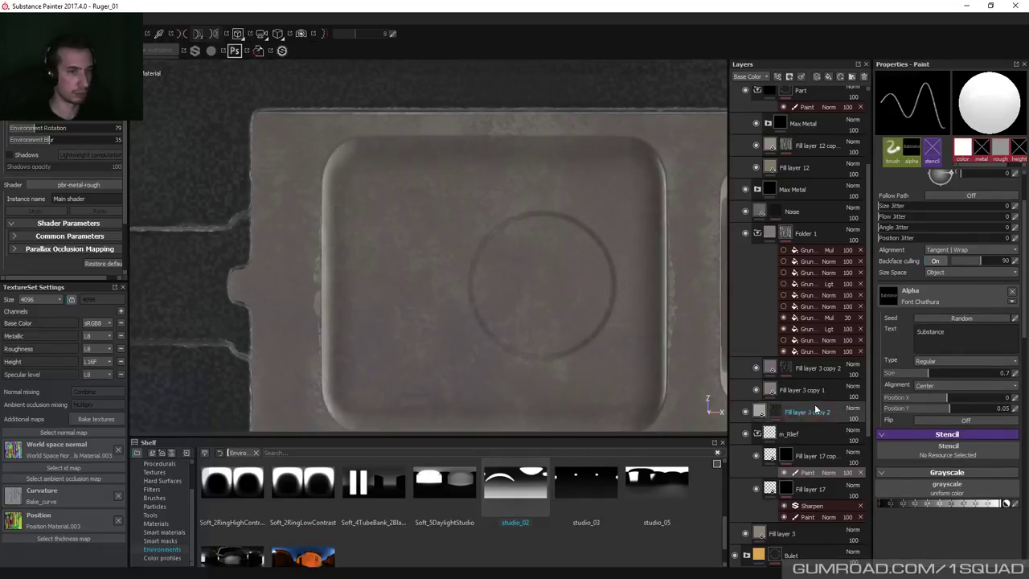
{"action": "left_click", "coordinate": [782, 456]}
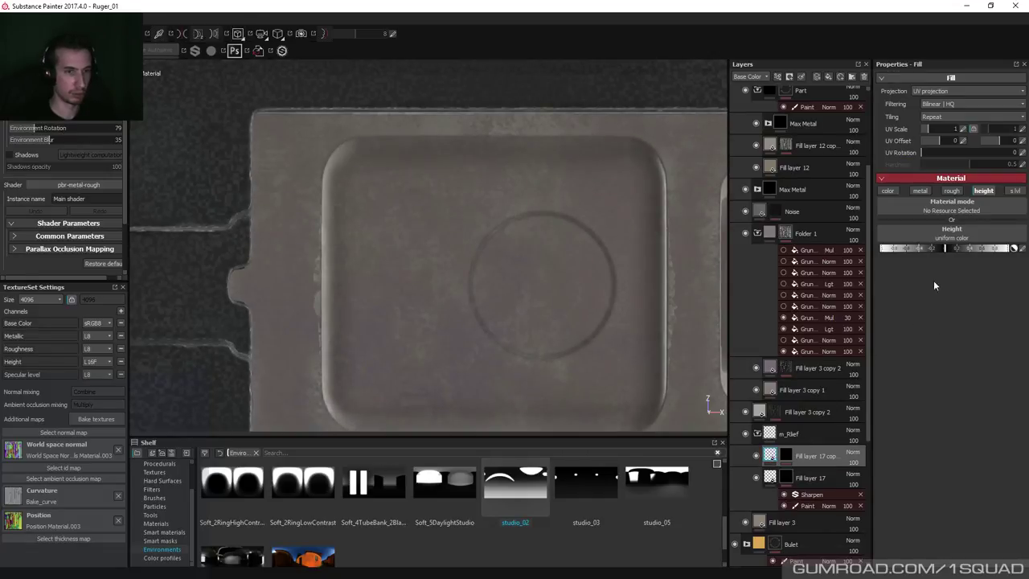
{"action": "left_click", "coordinate": [1023, 250]}
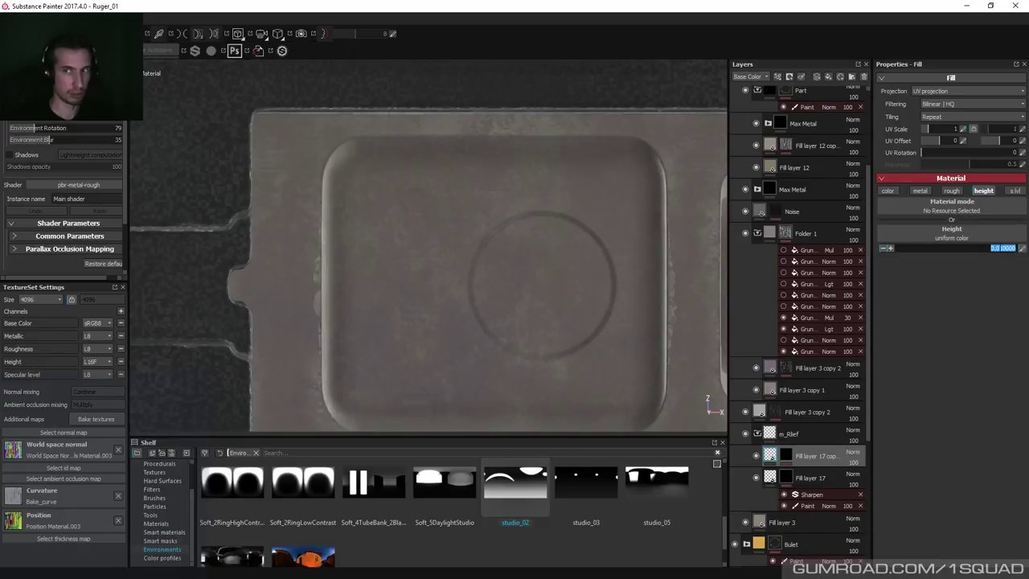
{"action": "key", "text": "Home"}
{"action": "type", "text": "-"}
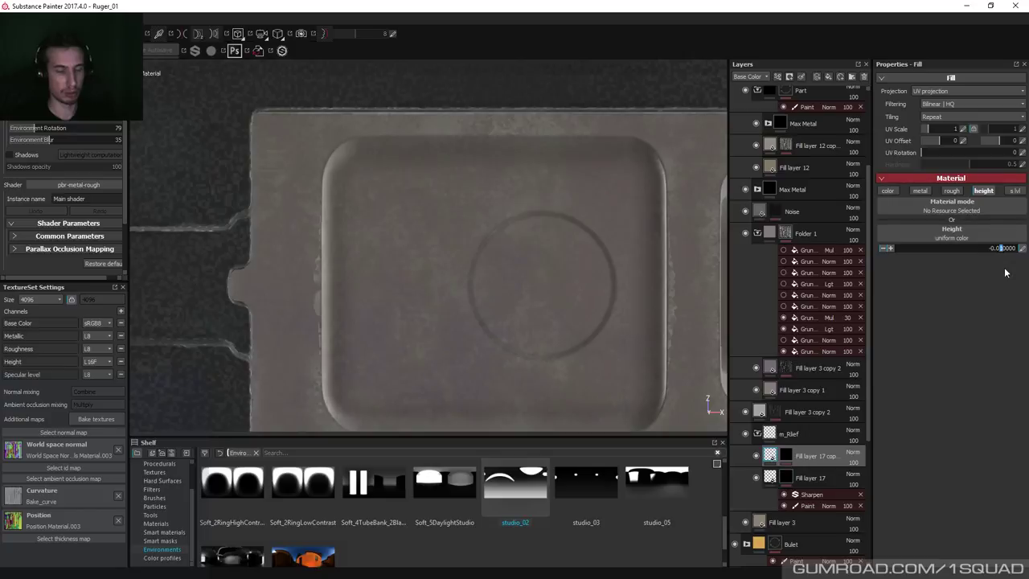
{"action": "key", "text": "Return"}
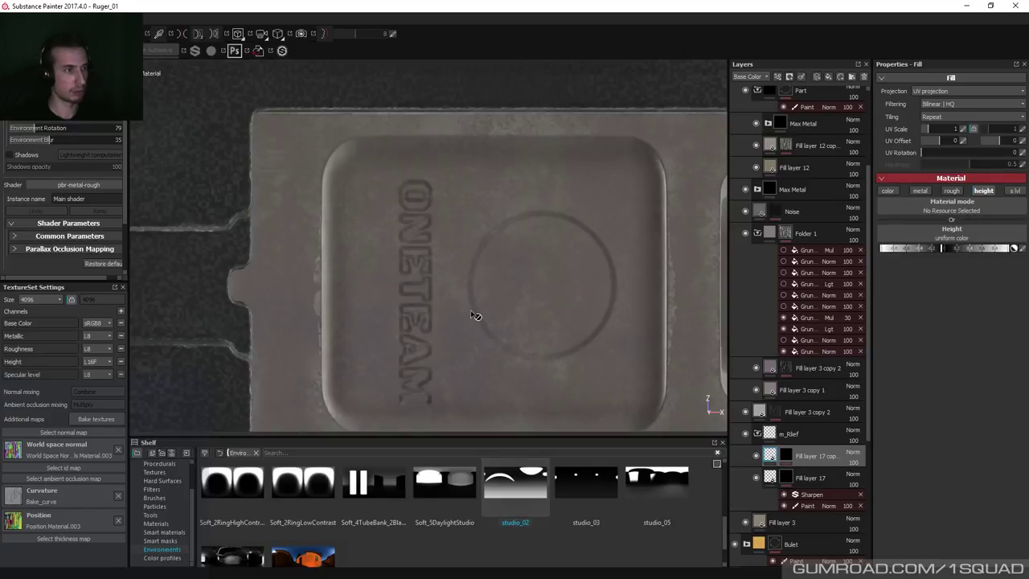
{"action": "left_click", "coordinate": [786, 456]}
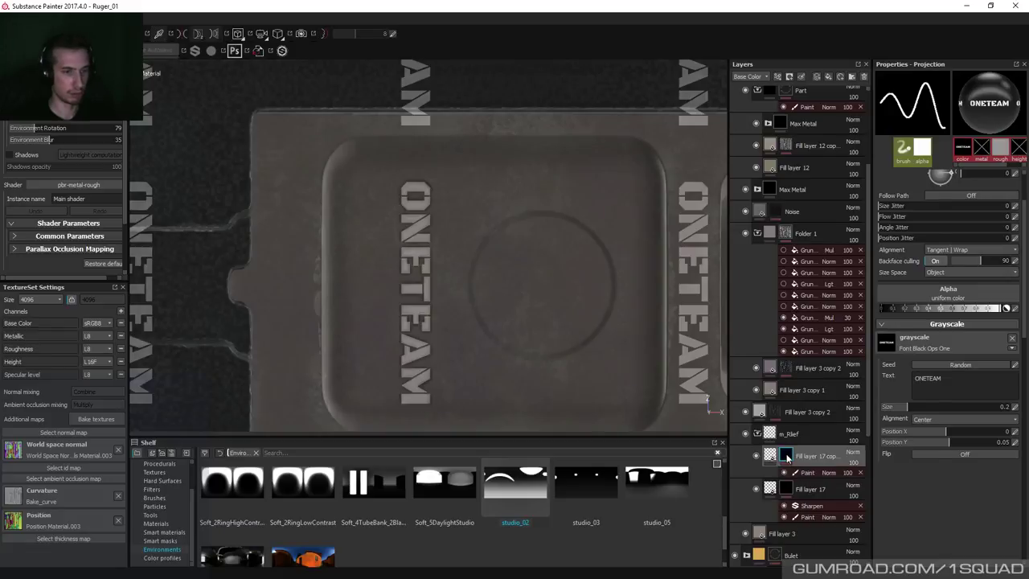
Add a Sharpen filter to Fill layer 17 copy.
{"action": "right_click", "coordinate": [786, 456]}
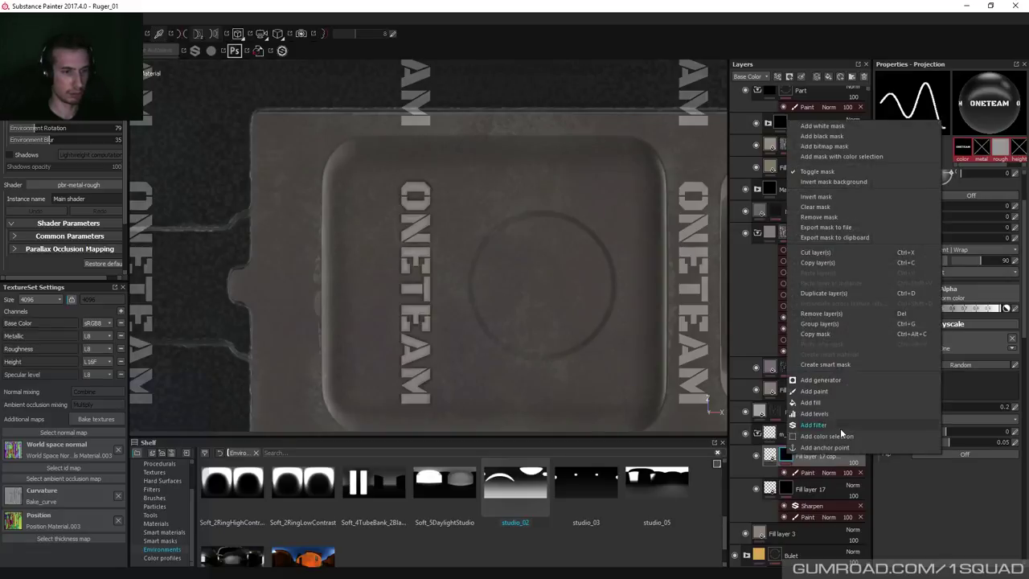
{"action": "left_click", "coordinate": [841, 427]}
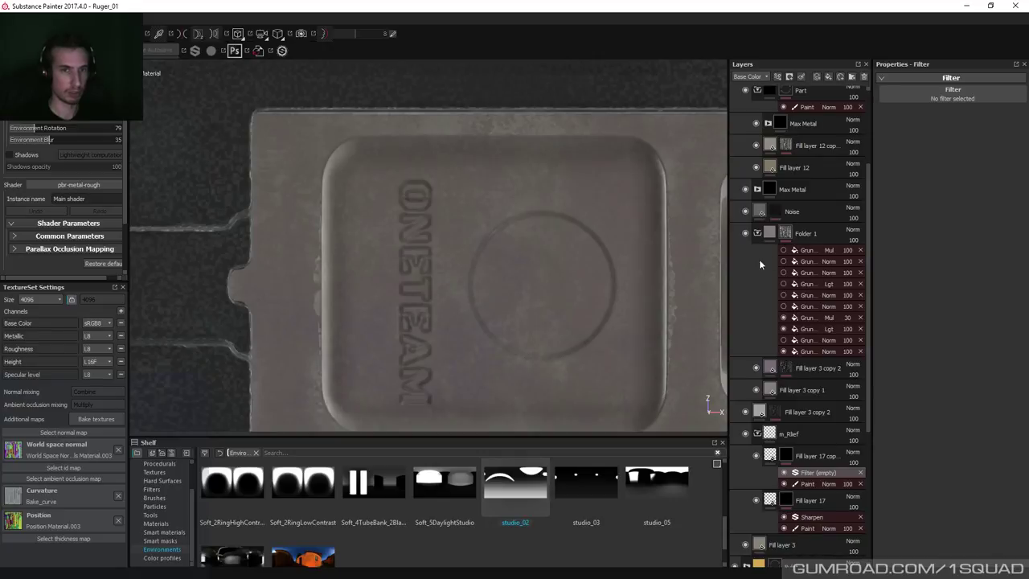
{"action": "left_click", "coordinate": [938, 89]}
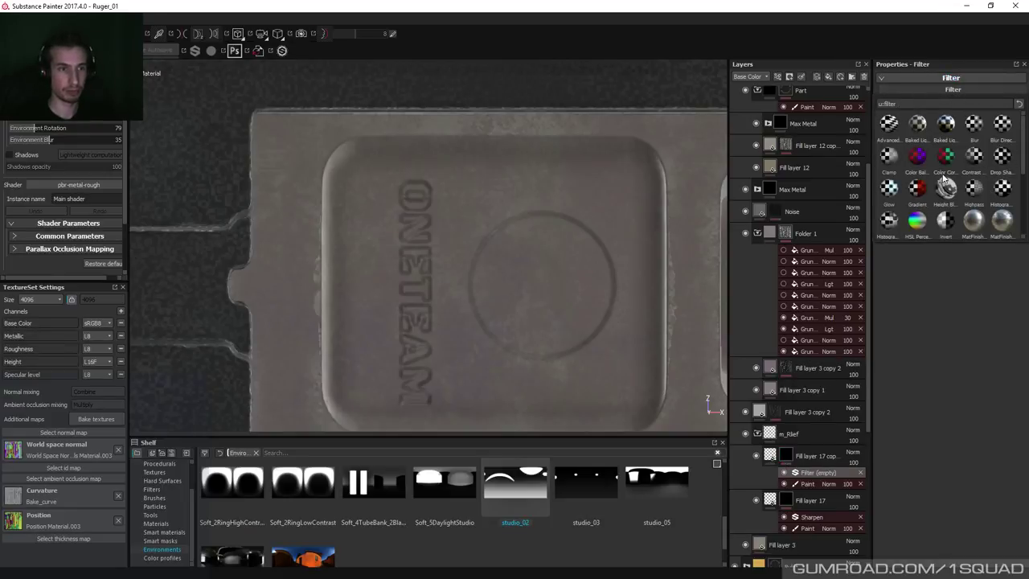
{"action": "scroll", "coordinate": [976, 205], "scroll_direction": "down", "scroll_amount": 3}
{"action": "left_click", "coordinate": [976, 215]}
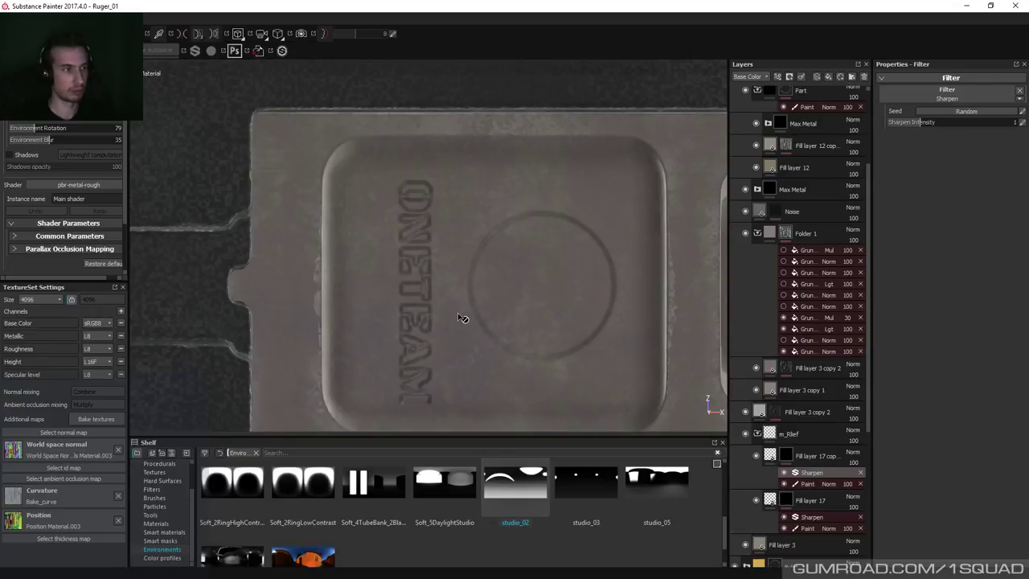
Orbit and zoom in to inspect the engraved ONETEAM lettering on the panel.
{"action": "left_click_drag", "start_coordinate": [462, 318], "coordinate": [499, 273], "text": "alt"}
{"action": "mouse_move", "coordinate": [499, 273]}
{"action": "right_mouse_down", "text": "shift"}
{"action": "mouse_move", "coordinate": [482, 277]}
{"action": "mouse_move", "coordinate": [512, 280]}
{"action": "right_mouse_up", "text": "shift"}
{"action": "left_click_drag", "start_coordinate": [512, 279], "coordinate": [467, 248], "text": "alt"}
{"action": "right_click_drag", "start_coordinate": [468, 248], "coordinate": [396, 199], "text": "alt"}
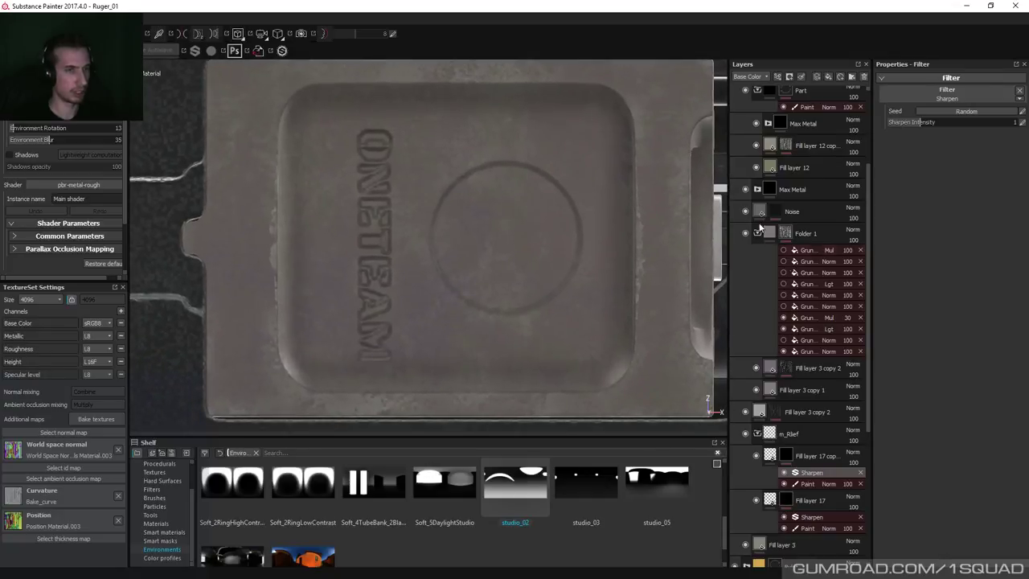
Apply the Font Libre Baskerville alpha to the ONETEAM text stencil.
{"action": "left_click", "coordinate": [806, 483]}
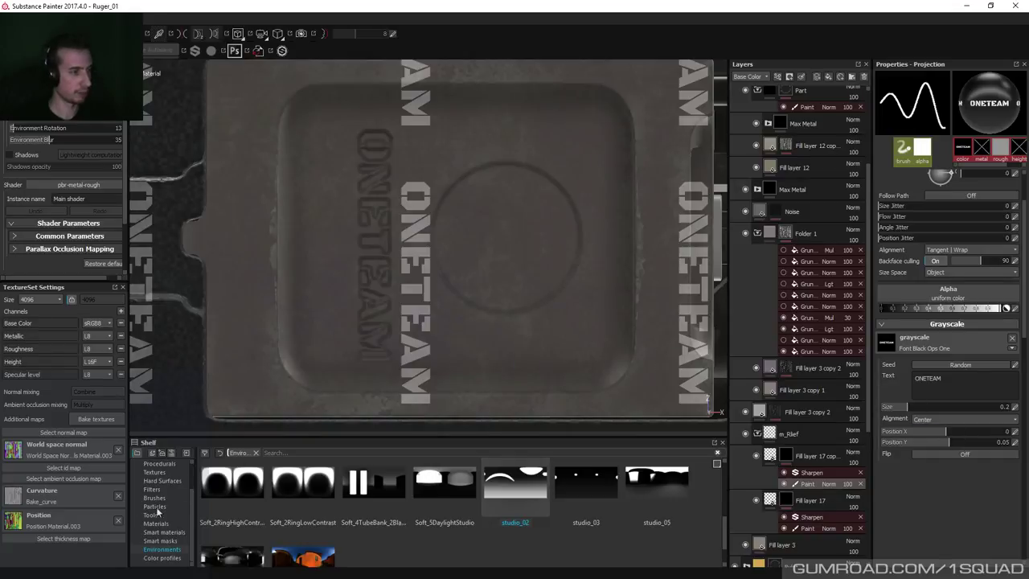
{"action": "scroll", "coordinate": [191, 489], "scroll_direction": "up", "scroll_amount": 2}
{"action": "left_click", "coordinate": [153, 481]}
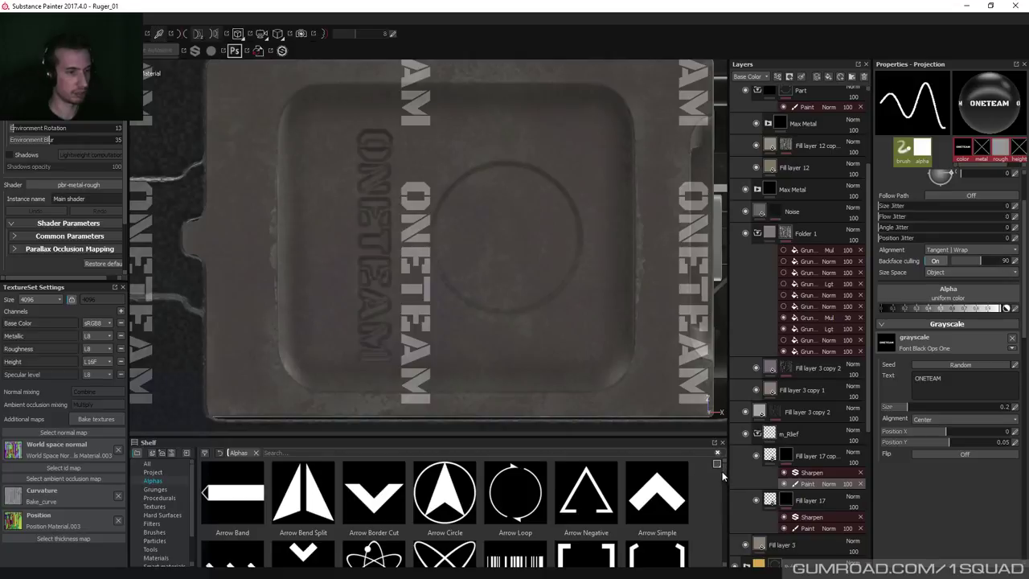
{"action": "scroll", "coordinate": [726, 474], "scroll_direction": "down", "scroll_amount": 5}
{"action": "left_click_drag", "start_coordinate": [725, 484], "coordinate": [719, 502]}
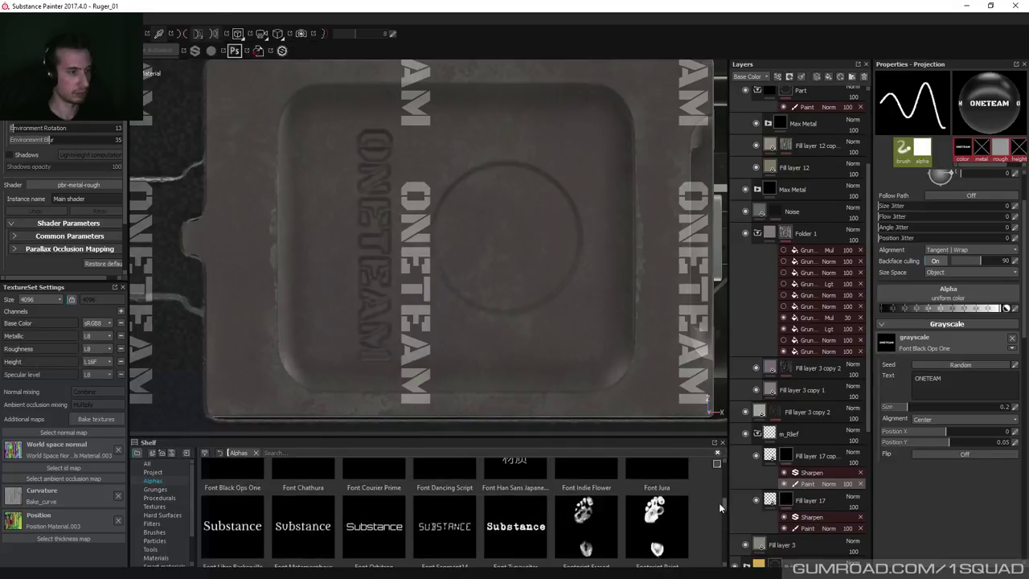
{"action": "left_click_drag", "start_coordinate": [239, 537], "coordinate": [922, 351]}
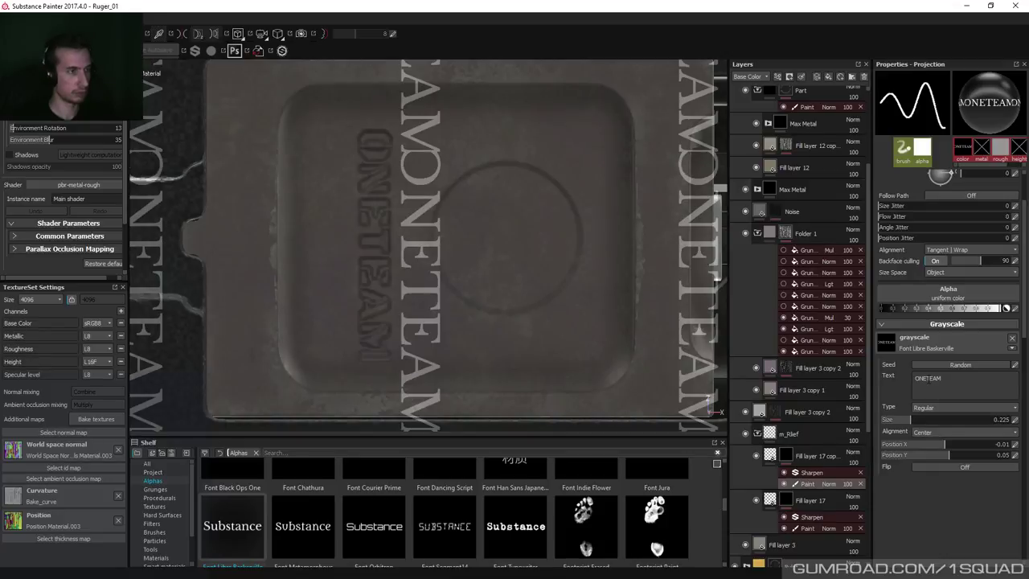
Set the text size to 0.16 in Bold and enlarge the projection on the panel.
{"action": "left_click_drag", "start_coordinate": [912, 419], "coordinate": [903, 421]}
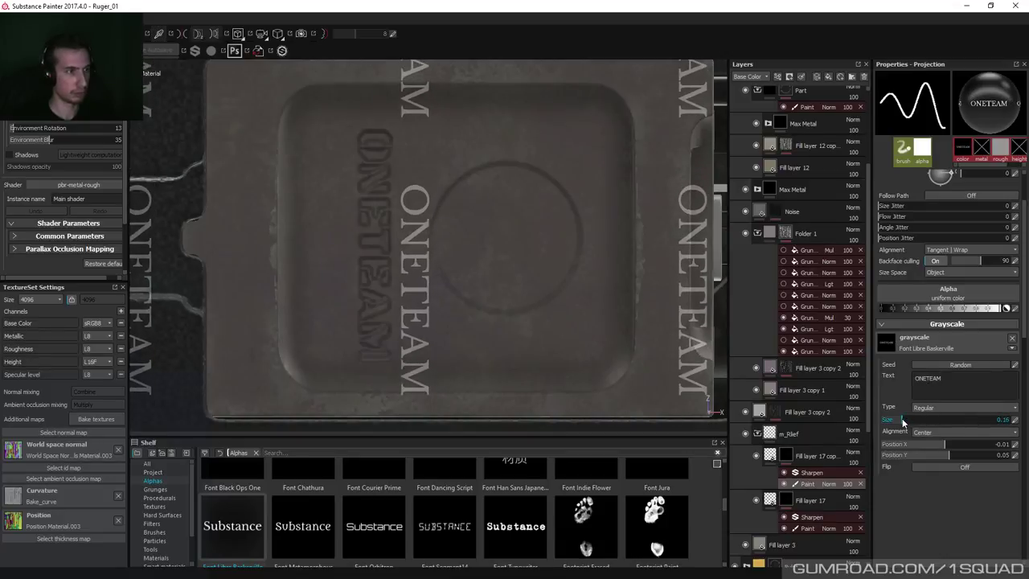
{"action": "left_click", "coordinate": [933, 407]}
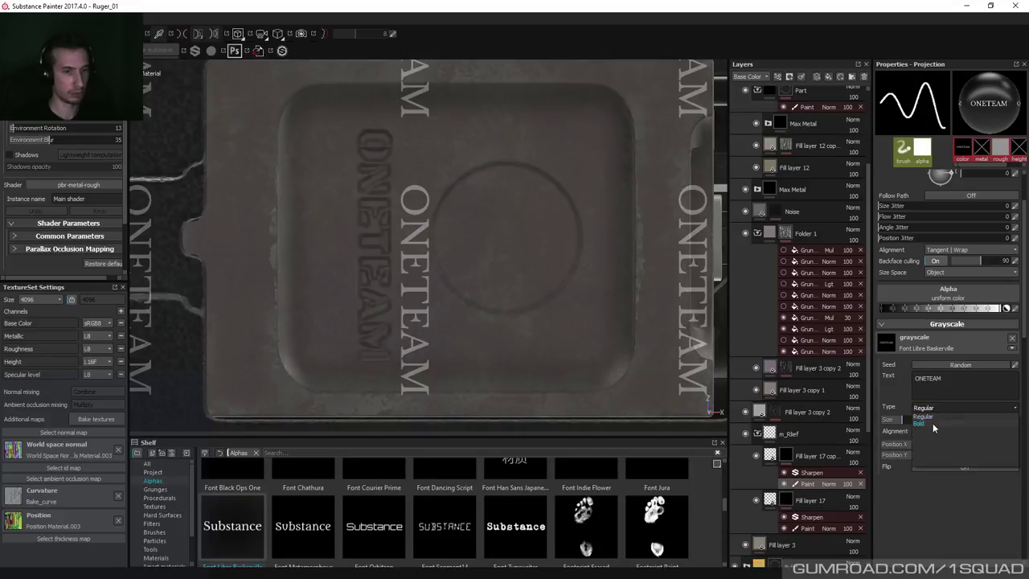
{"action": "left_click", "coordinate": [933, 422]}
{"action": "key", "text": "s"}
{"action": "middle_click_drag", "start_coordinate": [455, 307], "coordinate": [467, 268]}
{"action": "right_click_drag", "start_coordinate": [466, 267], "coordinate": [466, 264]}
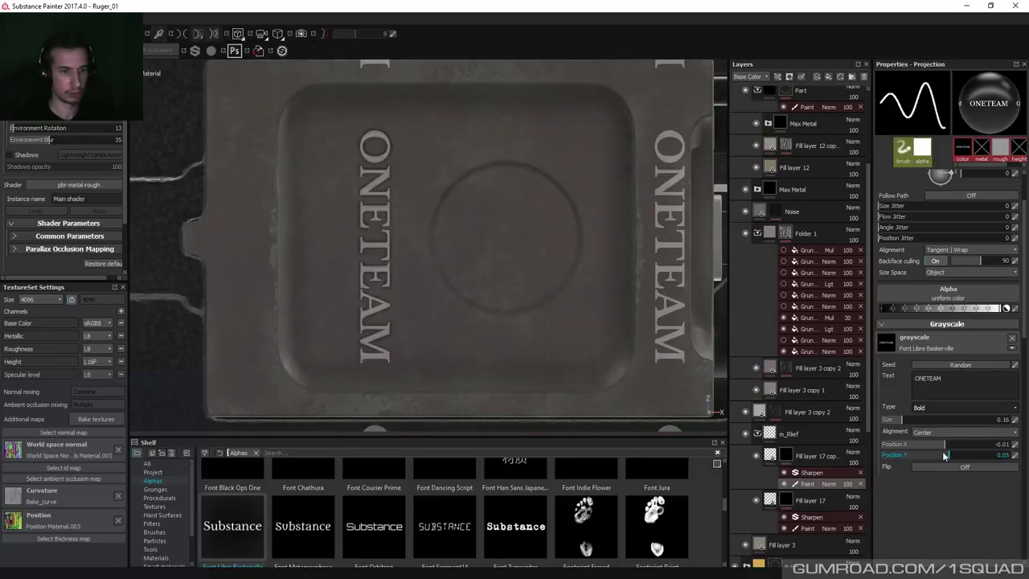
Nudge the ONETEAM stencil to Position X 0.02, then start a new Photoshop document.
{"action": "mouse_move", "coordinate": [945, 445]}
{"action": "left_mouse_down"}
{"action": "mouse_move", "coordinate": [933, 451]}
{"action": "mouse_move", "coordinate": [945, 449]}
{"action": "left_mouse_up"}
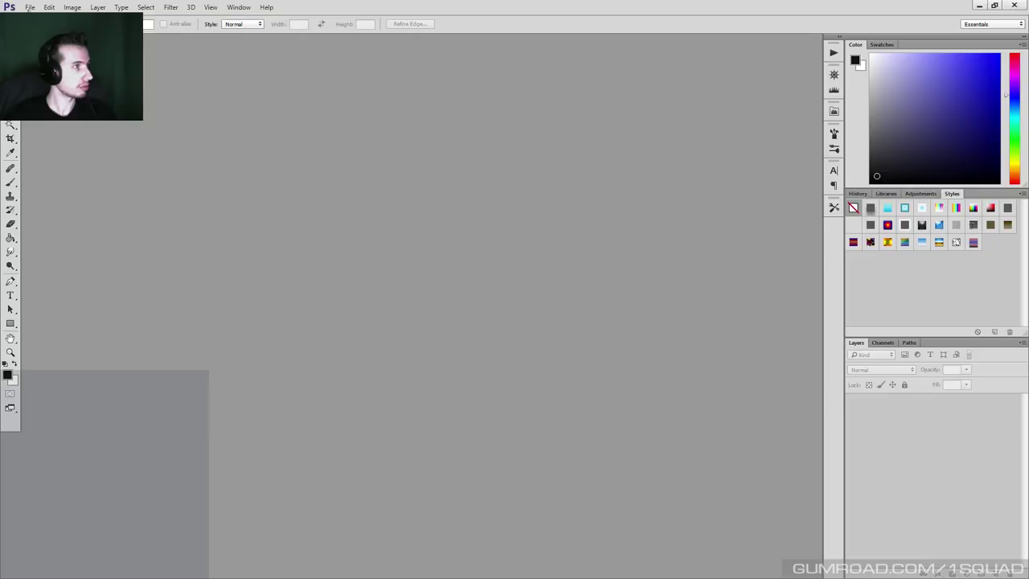
{"action": "left_click", "coordinate": [31, 8]}
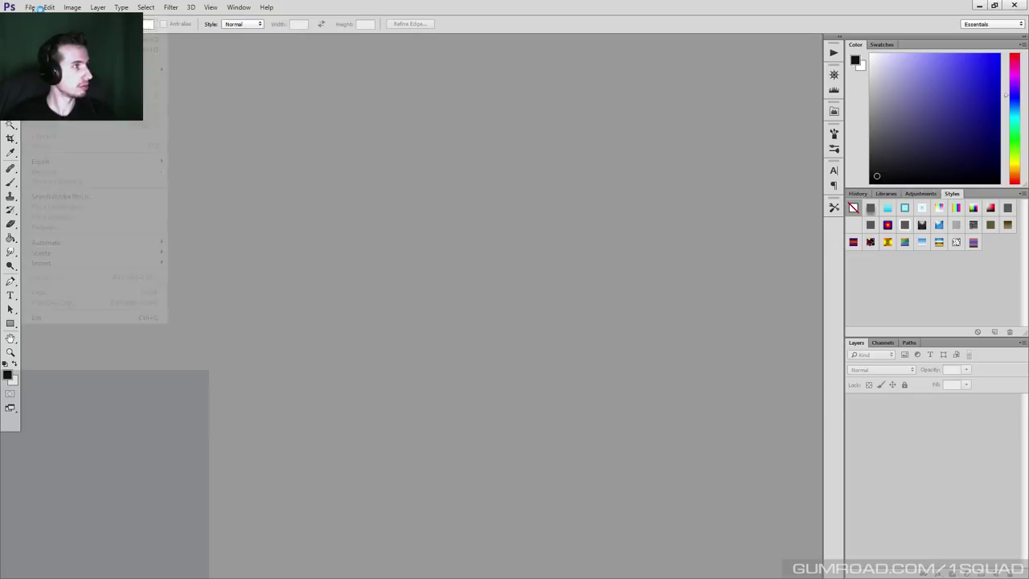
{"action": "left_click", "coordinate": [153, 20]}
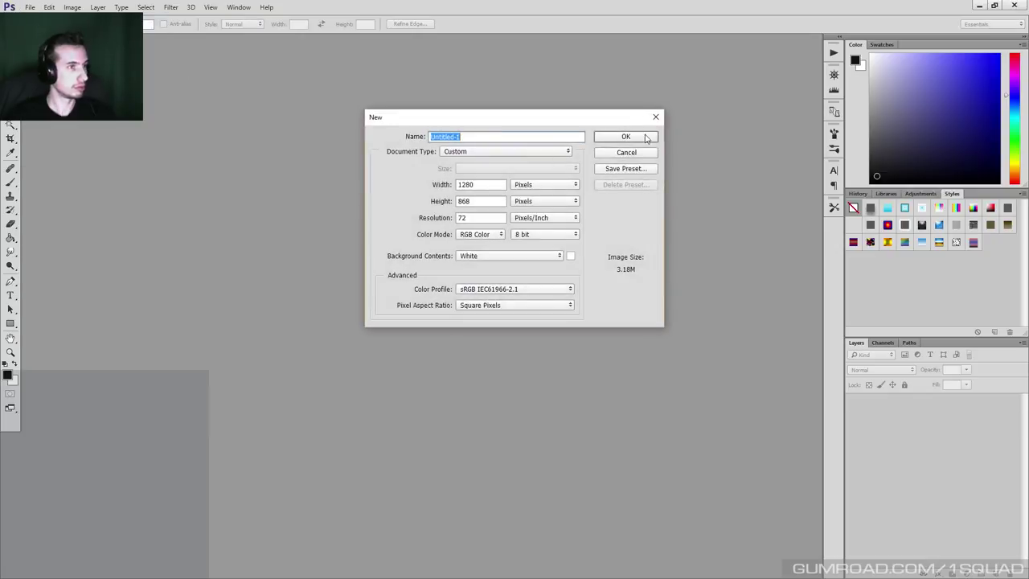
Create the 1280 × 868 RGB document and desaturate the blue ring logo to grey.
{"action": "left_click", "coordinate": [632, 138]}
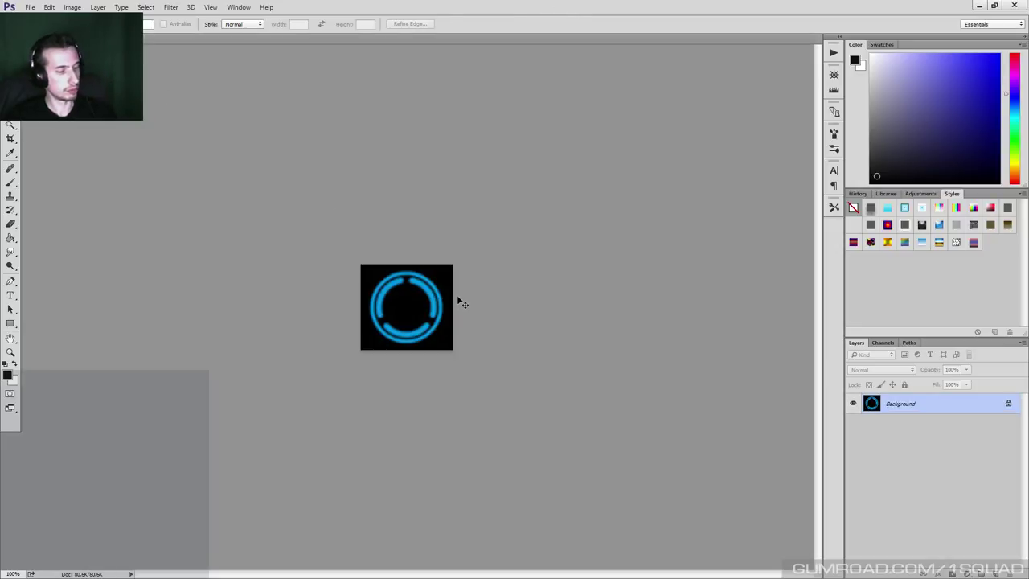
{"action": "key", "text": "ctrl+shift+u"}
{"action": "key", "text": "i"}
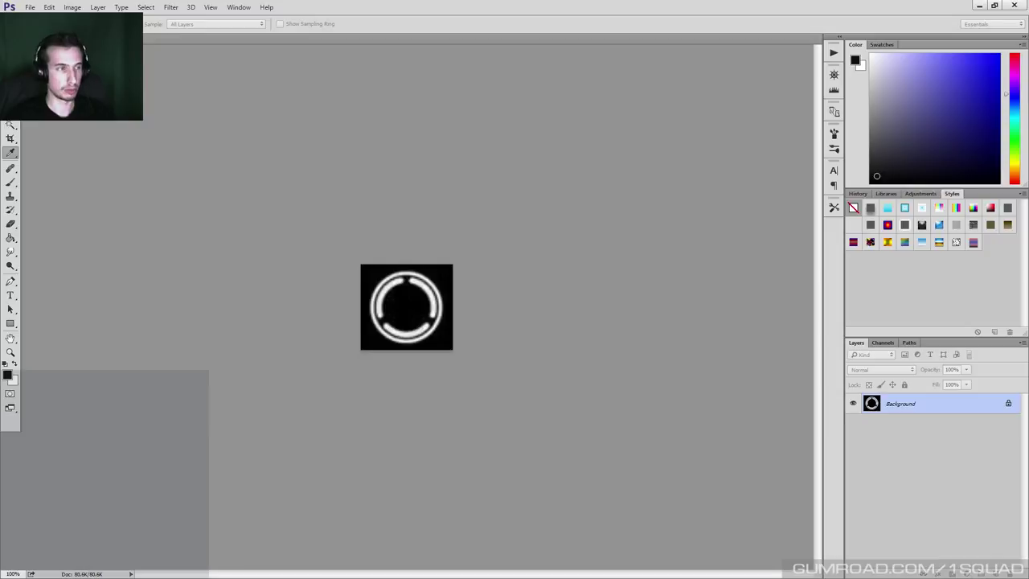
{"action": "key", "text": "m"}
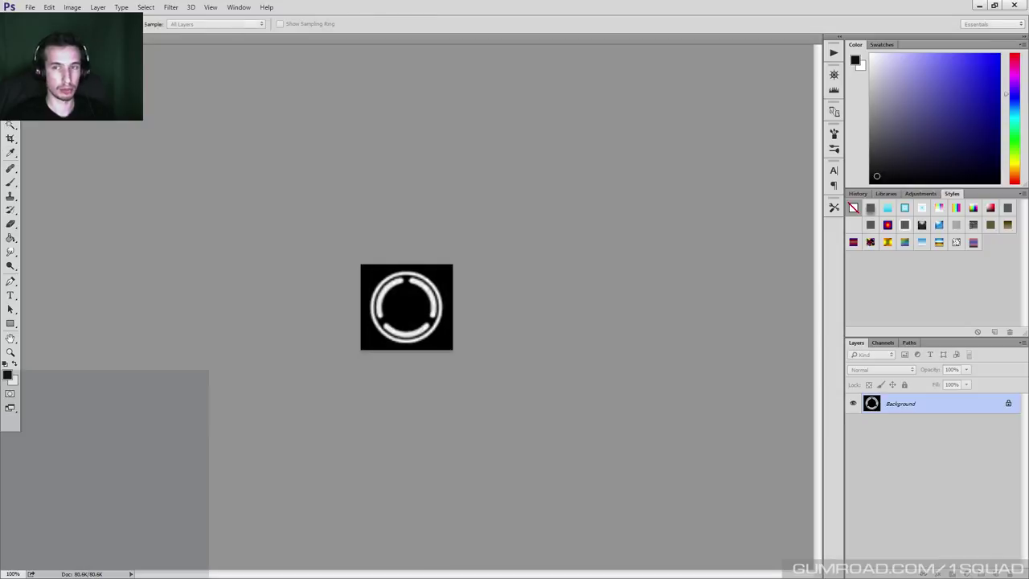
{"action": "key", "text": "ctrl+z"}
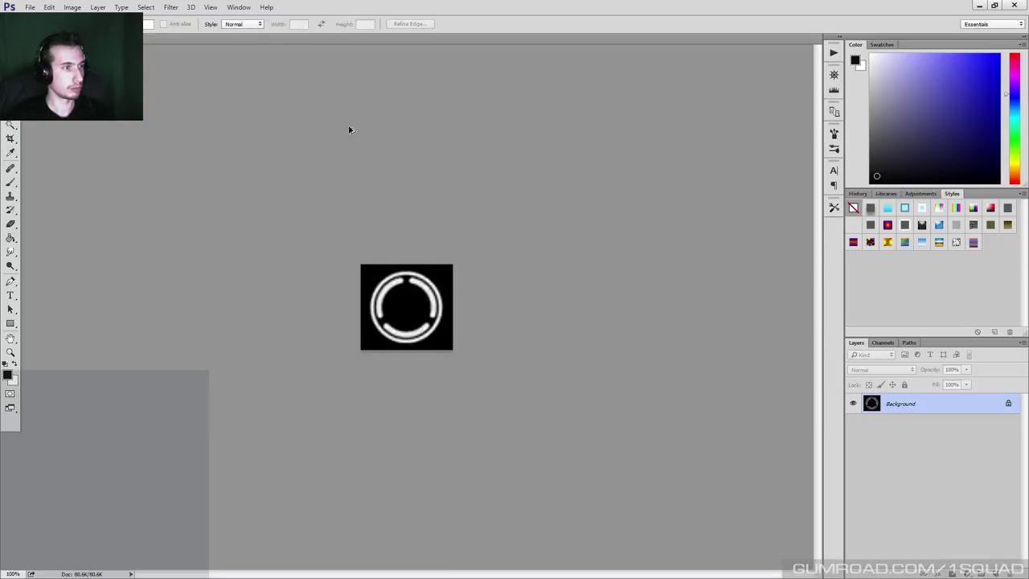
Scale the ring image from 172 × 160 up to 512 × 476 pixels via a 512 width.
{"action": "left_click", "coordinate": [72, 7]}
{"action": "left_click", "coordinate": [173, 102]}
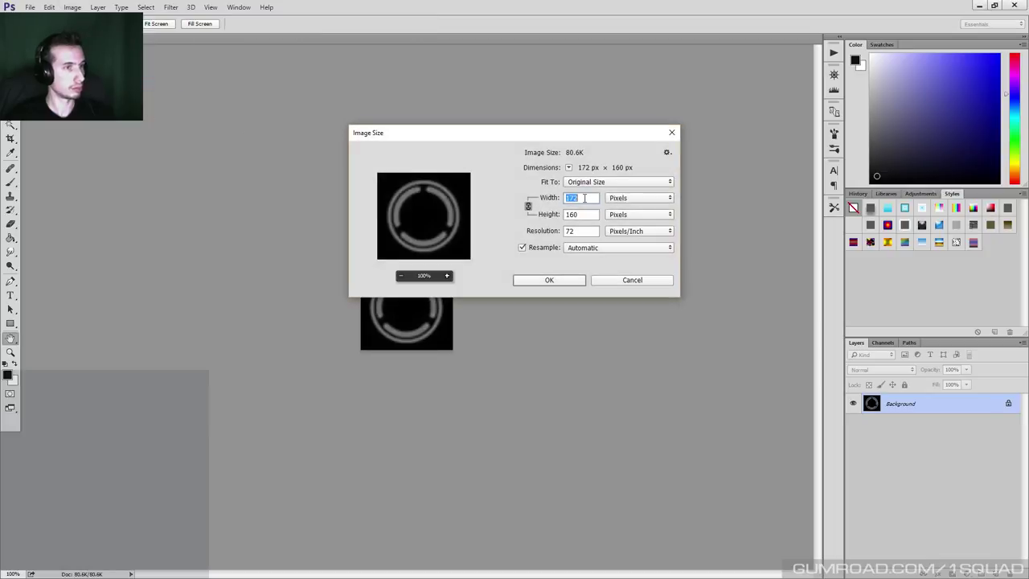
{"action": "type", "text": "512"}
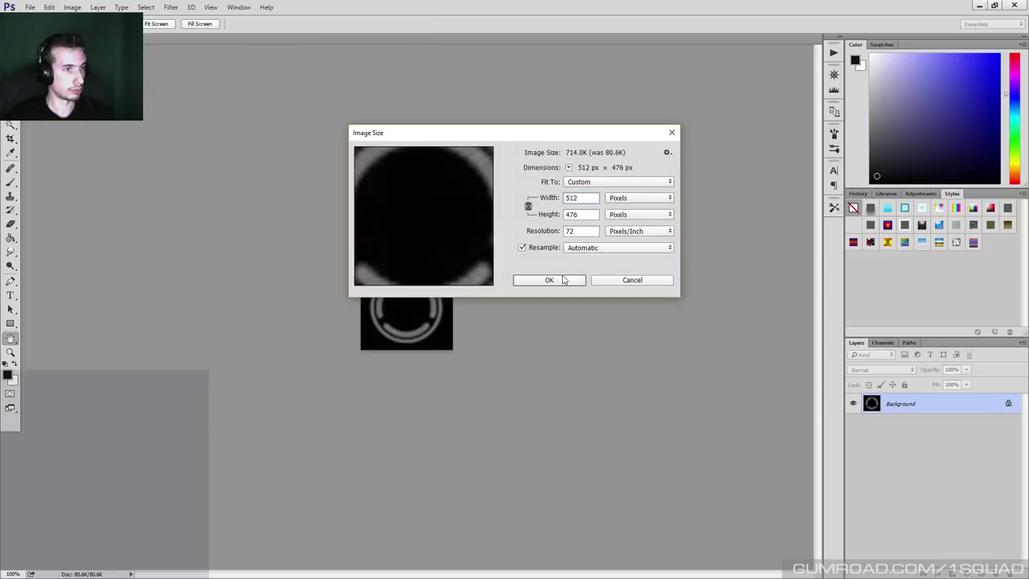
{"action": "left_click", "coordinate": [550, 280]}
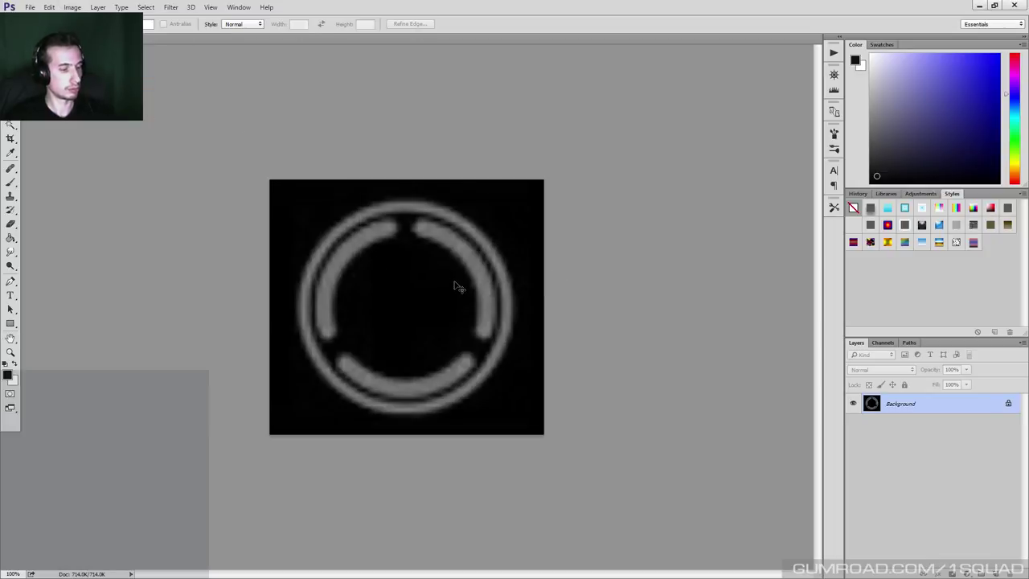
{"action": "key", "text": "i"}
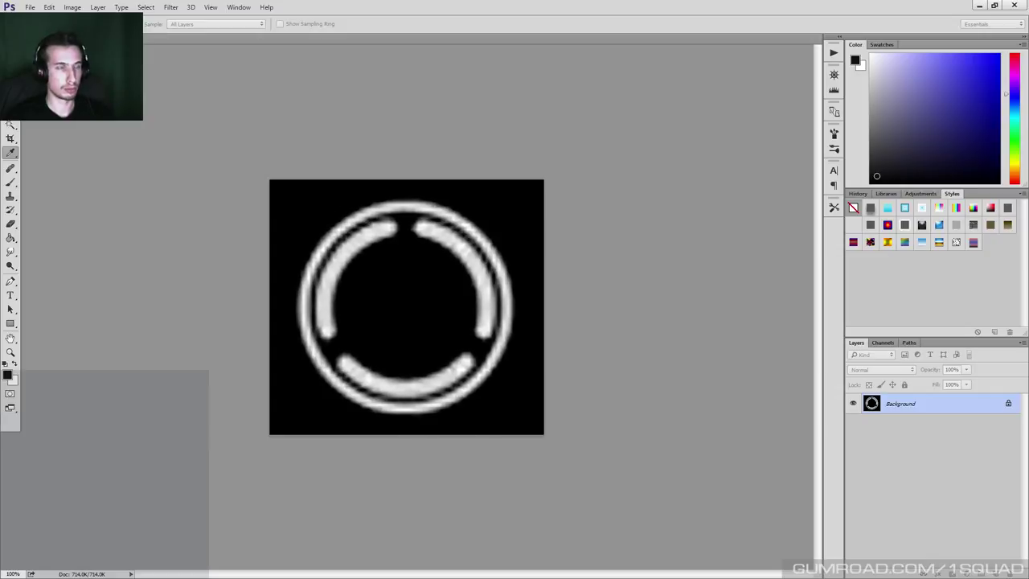
Select the grey ring with Color Range by sampling its colour.
{"action": "key", "text": "m"}
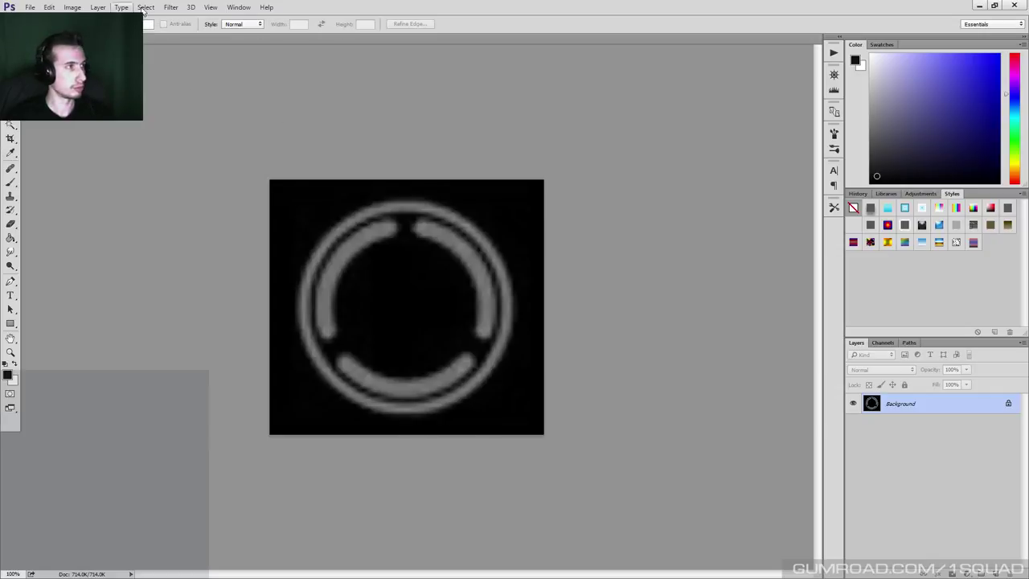
{"action": "left_click", "coordinate": [146, 7]}
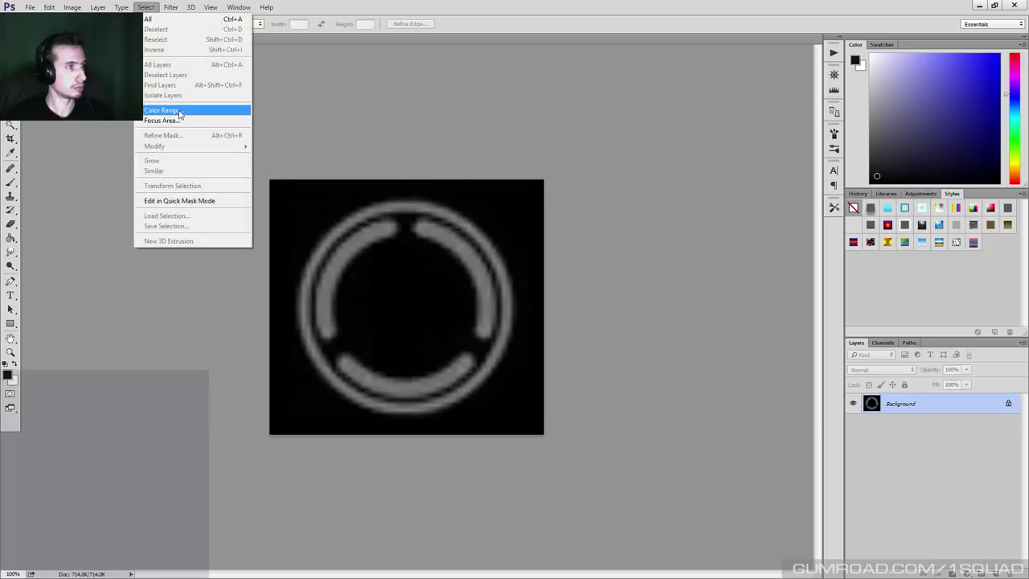
{"action": "left_click", "coordinate": [175, 111]}
{"action": "left_click", "coordinate": [441, 226]}
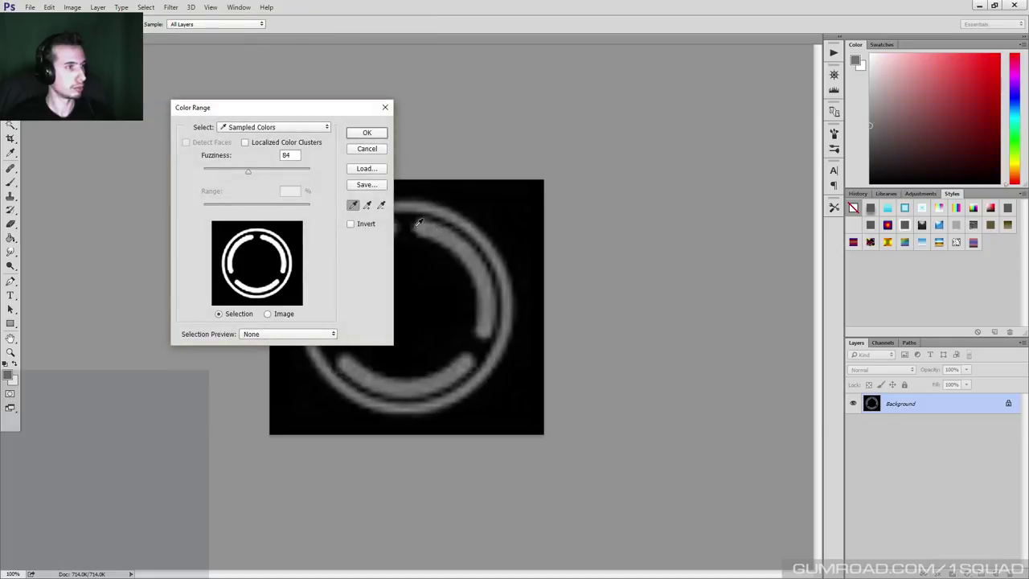
{"action": "left_click", "coordinate": [364, 133]}
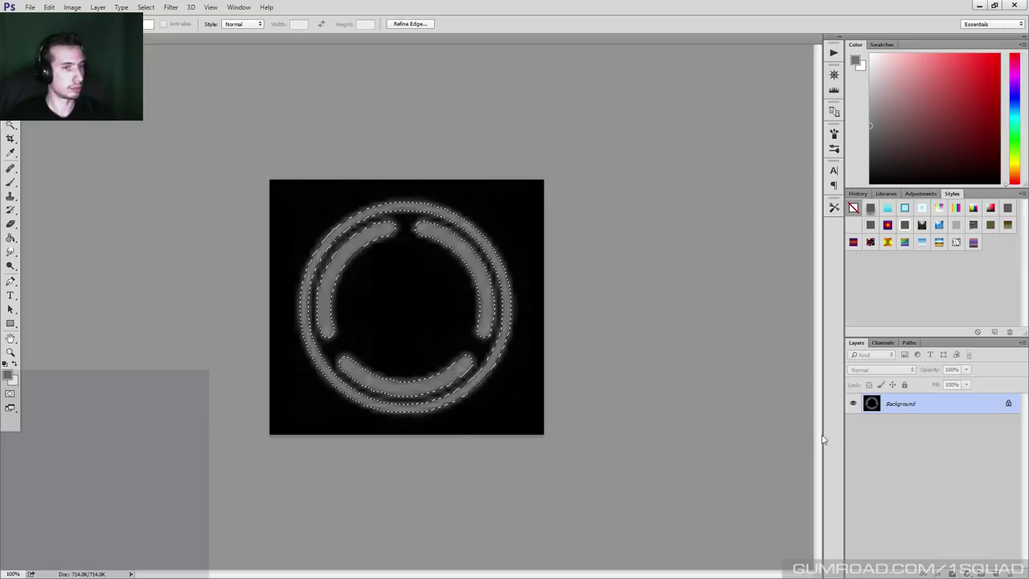
Add Layer 1 filled black and a ring-masked Layer 2 filled white.
{"action": "left_click", "coordinate": [994, 572]}
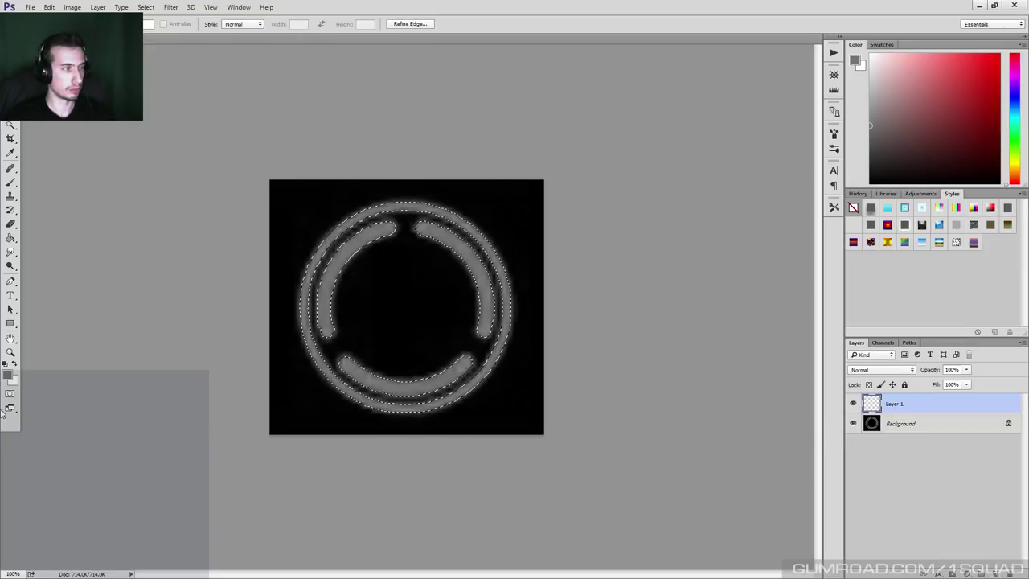
{"action": "left_click", "coordinate": [6, 366]}
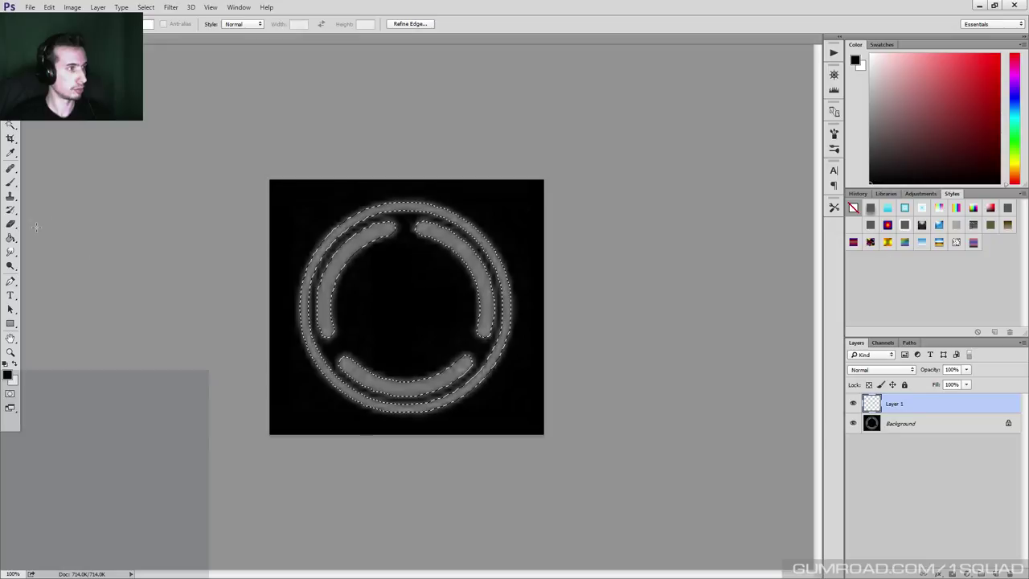
{"action": "left_click", "coordinate": [10, 237]}
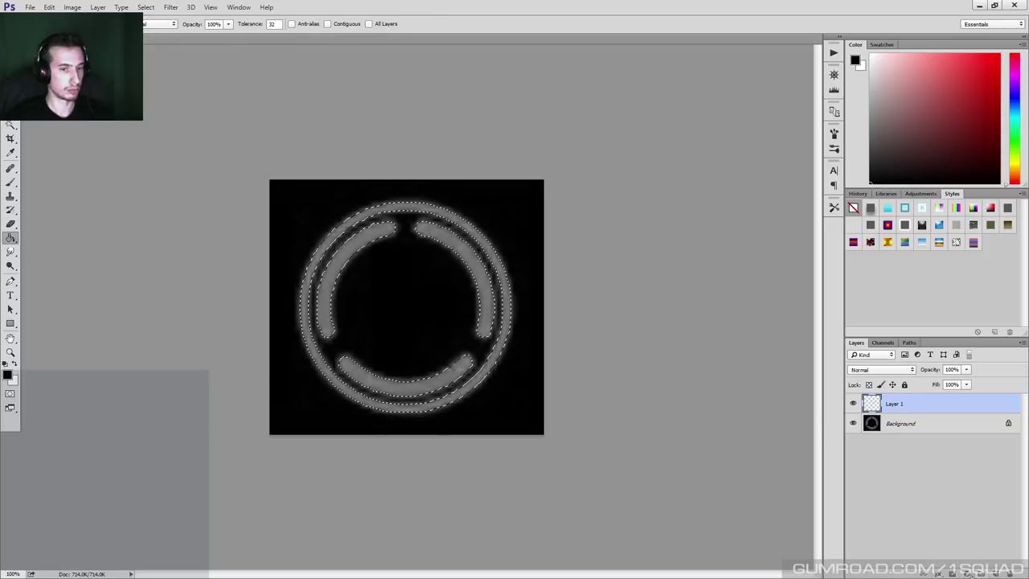
{"action": "left_click", "coordinate": [994, 572]}
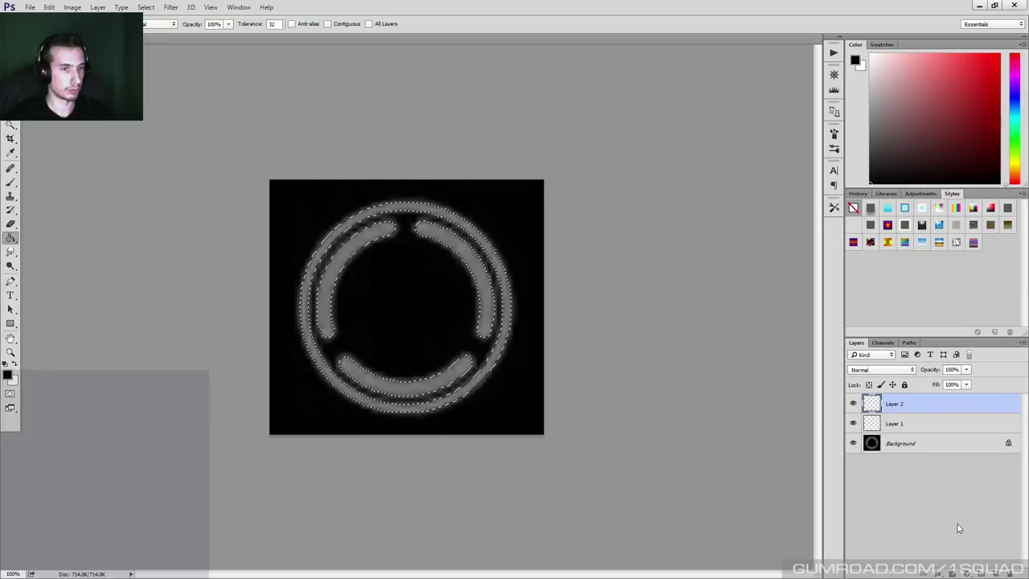
{"action": "left_click", "coordinate": [961, 574]}
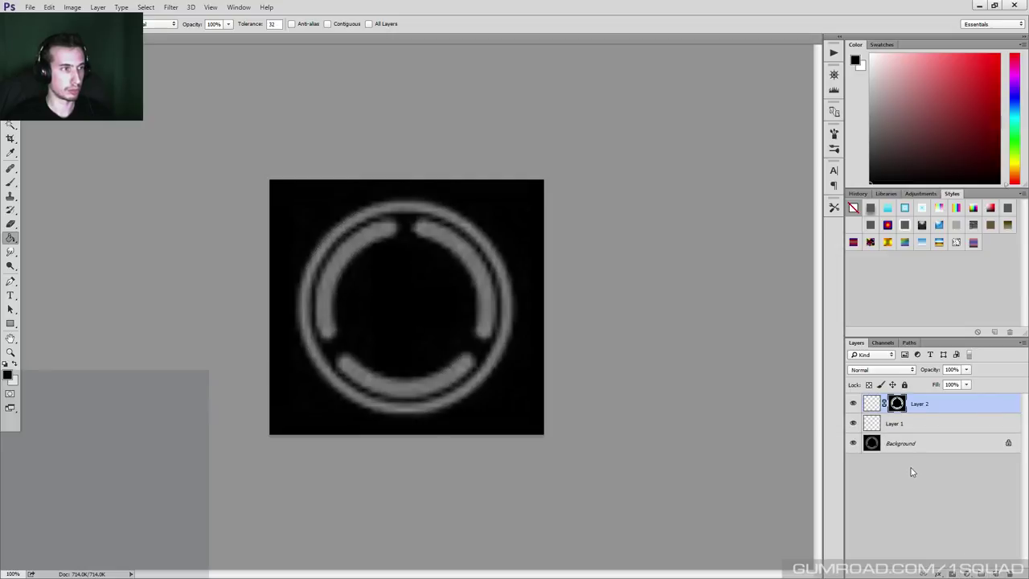
{"action": "left_click", "coordinate": [895, 424]}
{"action": "left_click", "coordinate": [413, 289]}
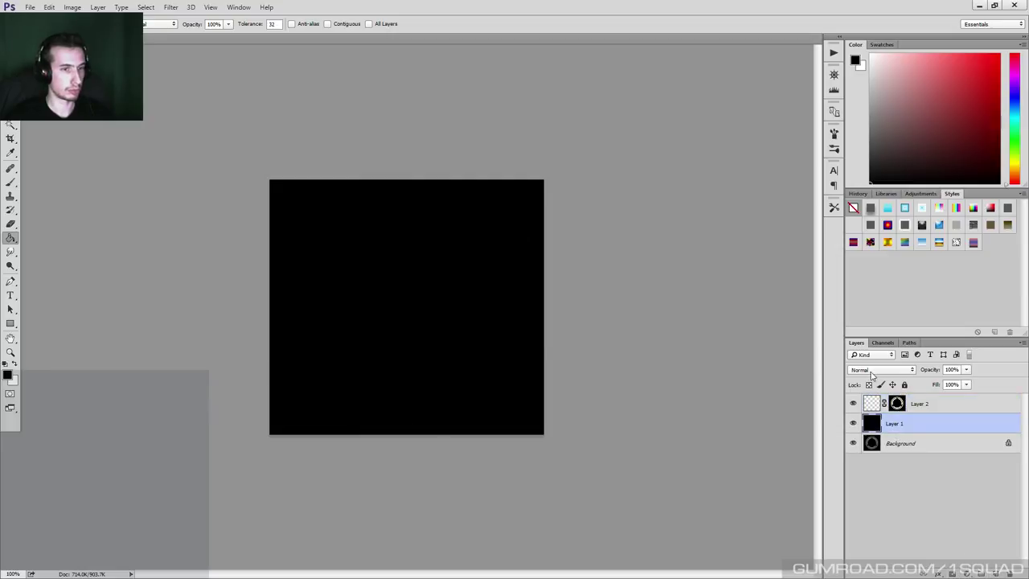
{"action": "left_click", "coordinate": [874, 404]}
{"action": "key", "text": "x"}
{"action": "left_click", "coordinate": [427, 315]}
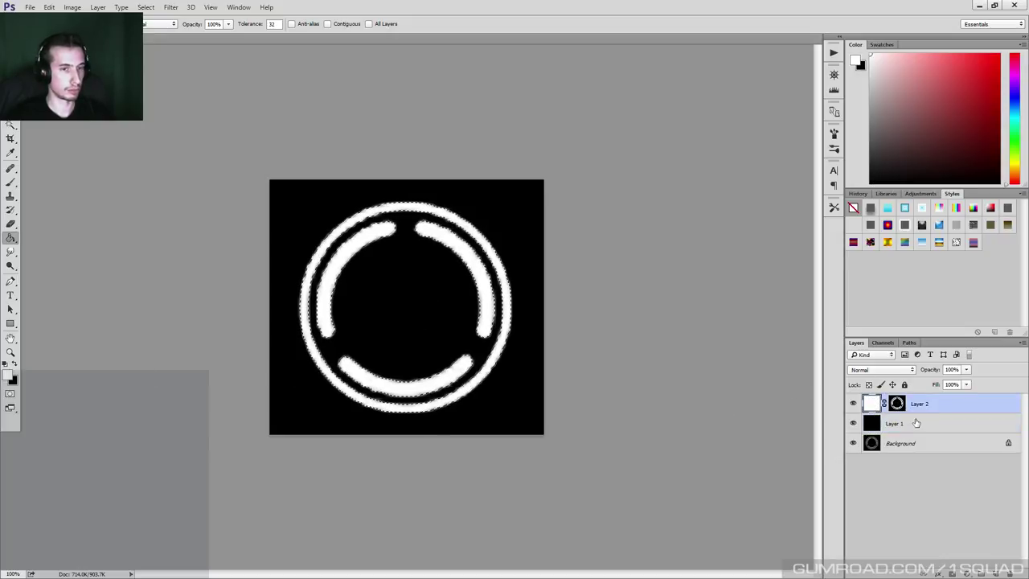
Deselect and soften Layer 2's mask edges with a slight Feather.
{"action": "double_click", "coordinate": [897, 404]}
{"action": "key", "text": "ctrl+d"}
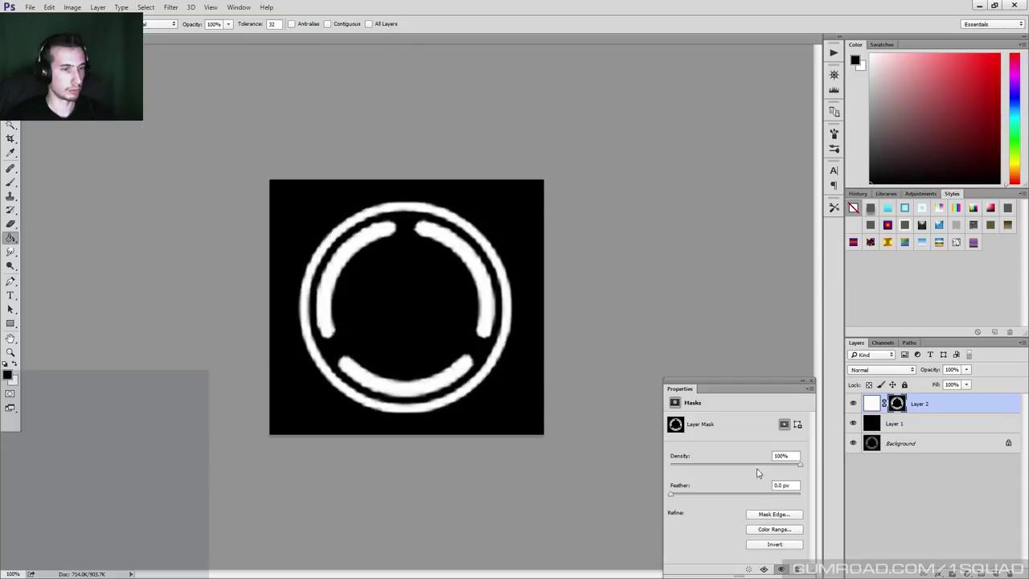
{"action": "left_click_drag", "start_coordinate": [680, 493], "coordinate": [709, 497]}
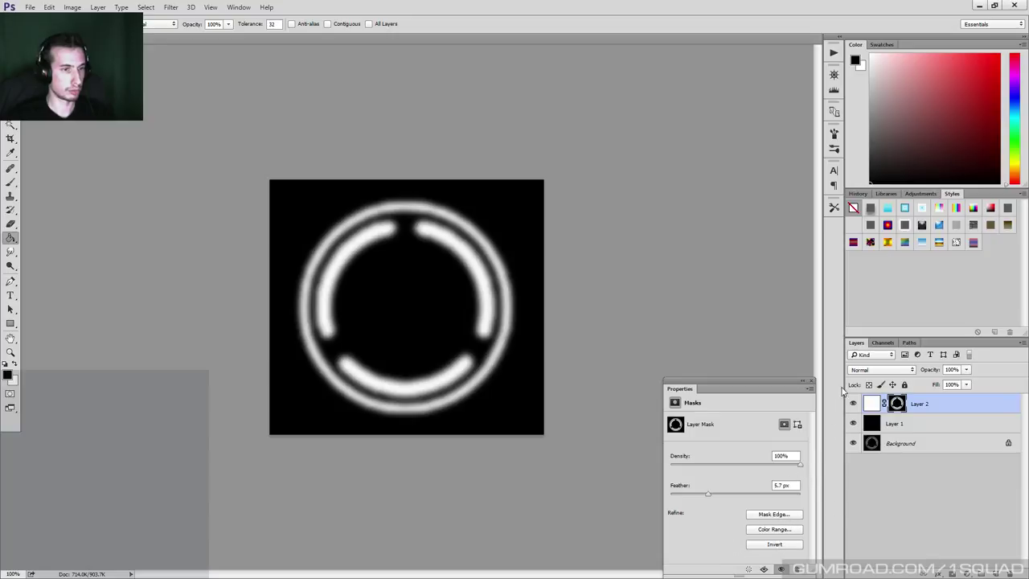
{"action": "left_click", "coordinate": [811, 381]}
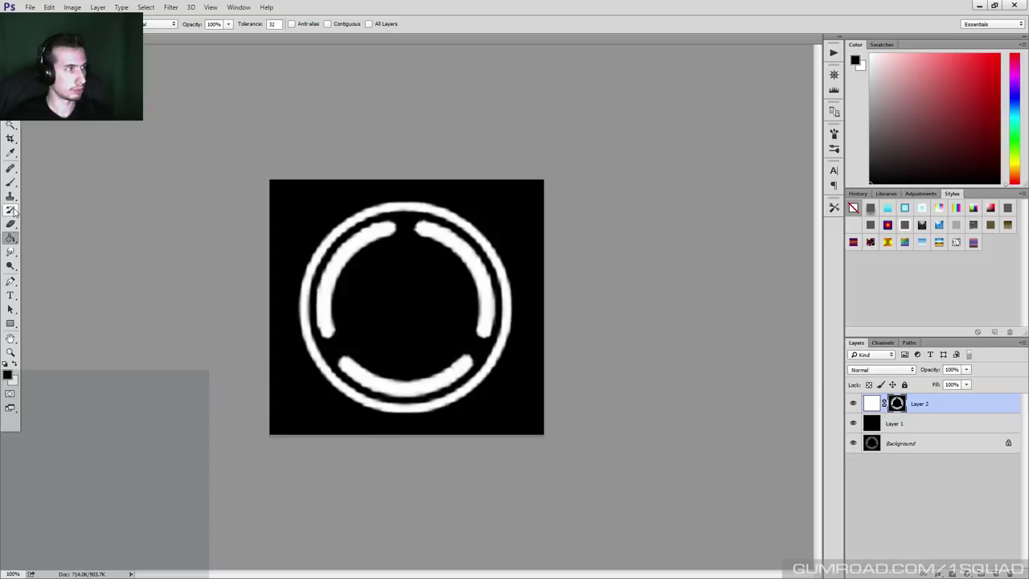
Magic Wand the ring from Layer 2's mask, hide Layer 2, and smooth the selection by 10 px.
{"action": "left_click", "coordinate": [11, 126]}
{"action": "left_click", "coordinate": [895, 404]}
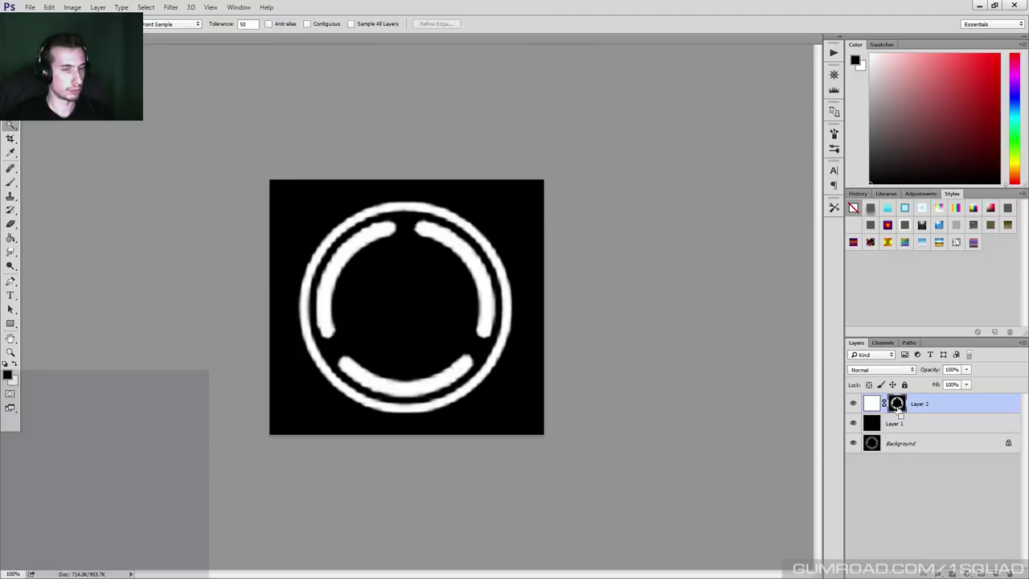
{"action": "left_click", "coordinate": [897, 404], "text": "ctrl"}
{"action": "left_click", "coordinate": [853, 404]}
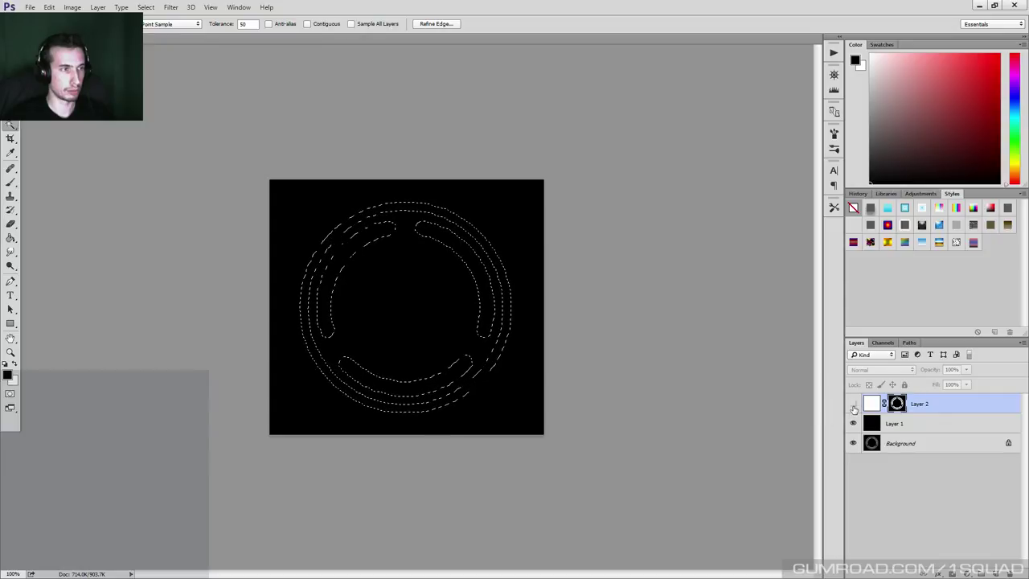
{"action": "left_click", "coordinate": [147, 8]}
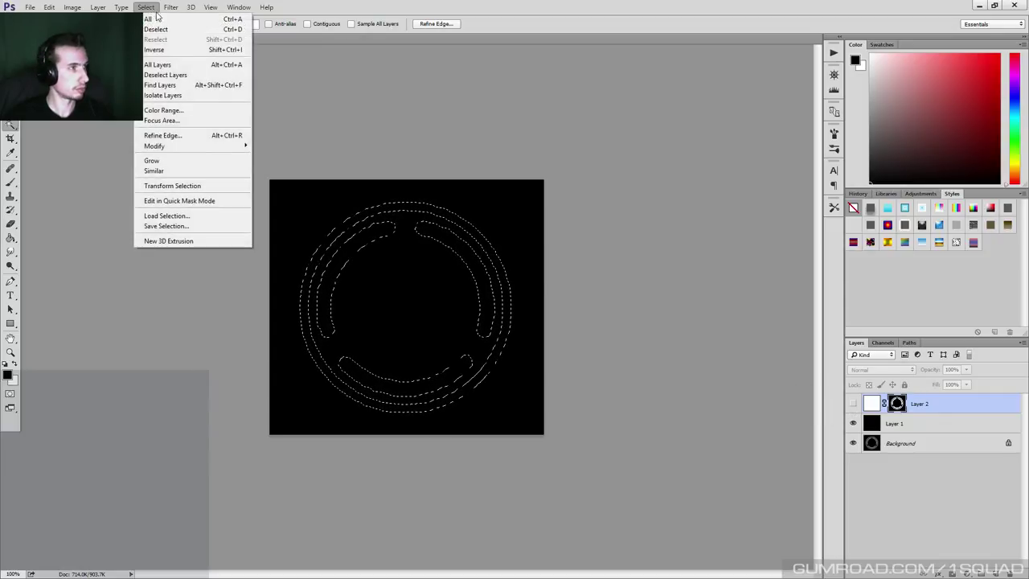
{"action": "mouse_move", "coordinate": [172, 150]}
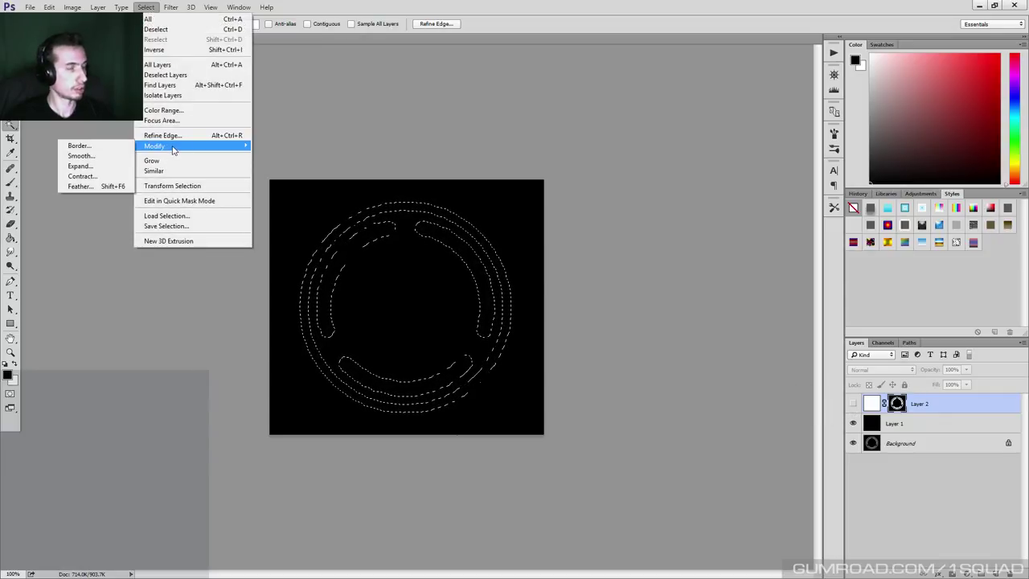
{"action": "left_click", "coordinate": [104, 155]}
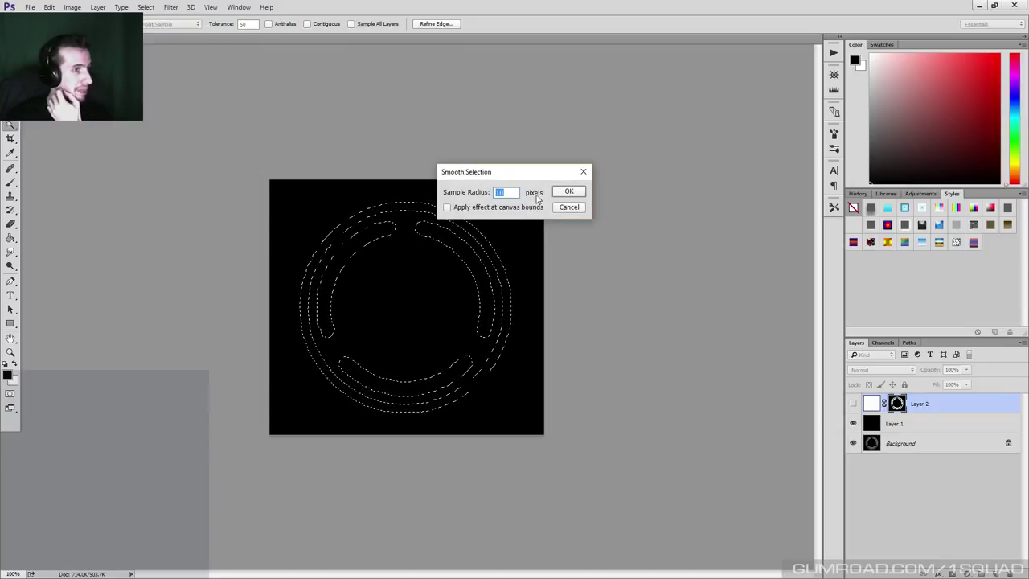
{"action": "left_click", "coordinate": [561, 191]}
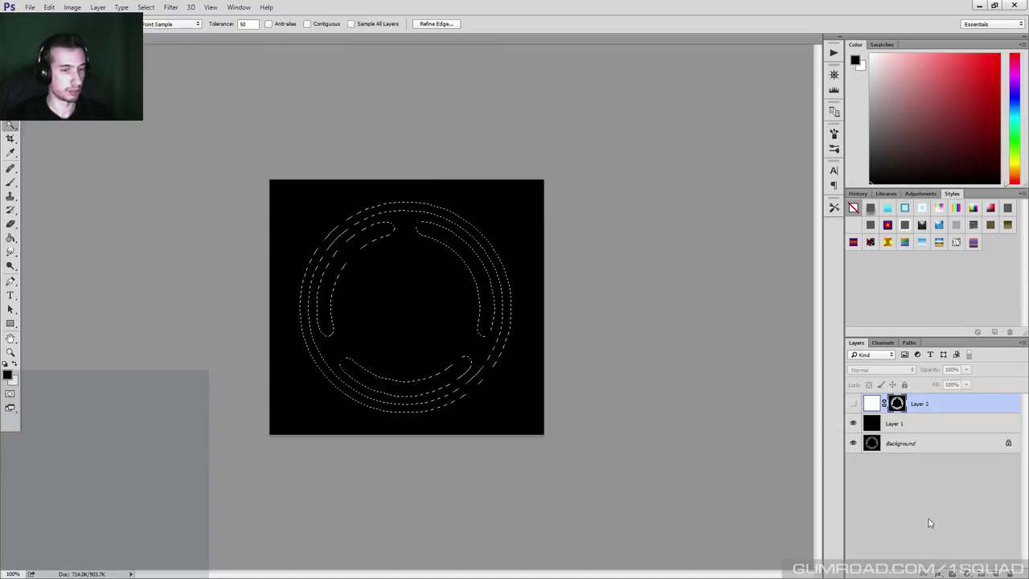
Add Layer 3 masked with the smoothed selection and fill it white.
{"action": "left_click", "coordinate": [995, 573]}
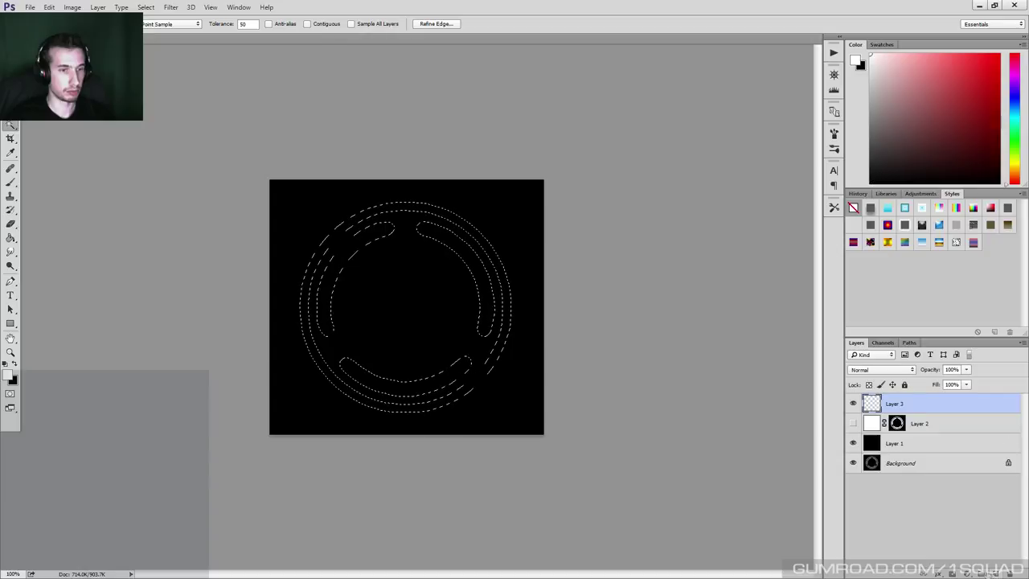
{"action": "key", "text": "x"}
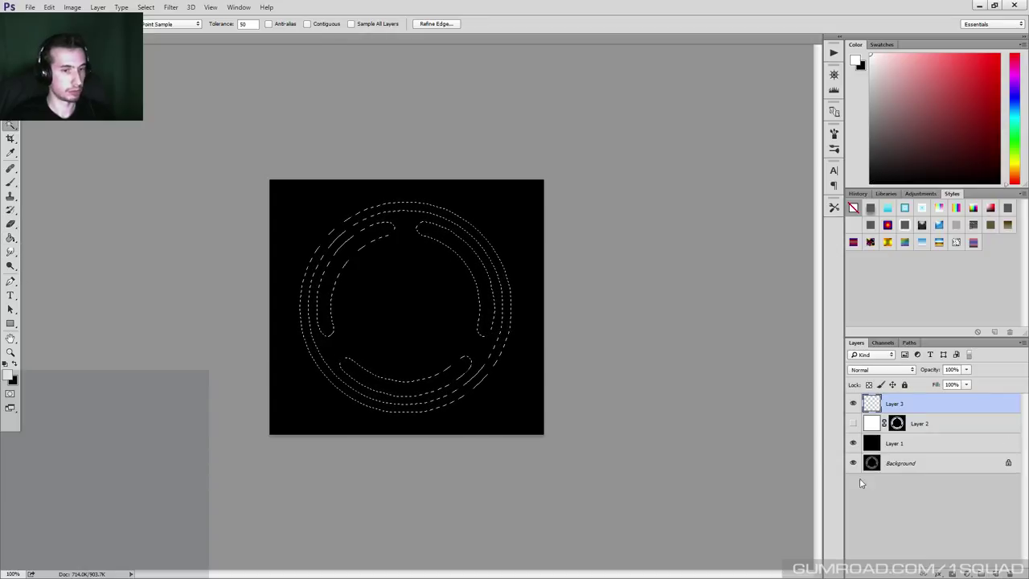
{"action": "left_click", "coordinate": [951, 572]}
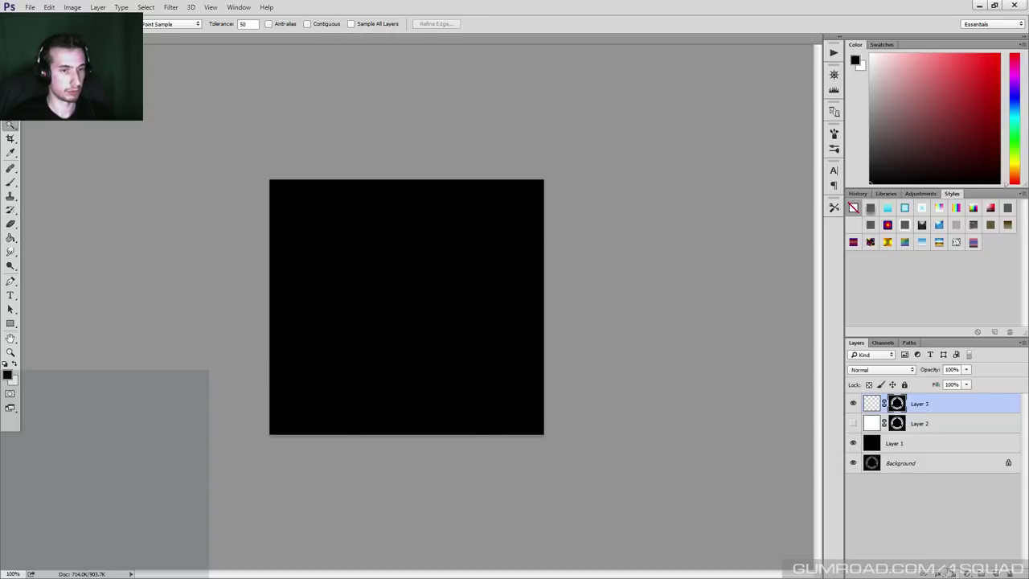
{"action": "left_click", "coordinate": [11, 237]}
{"action": "key", "text": "x"}
{"action": "left_click", "coordinate": [414, 277]}
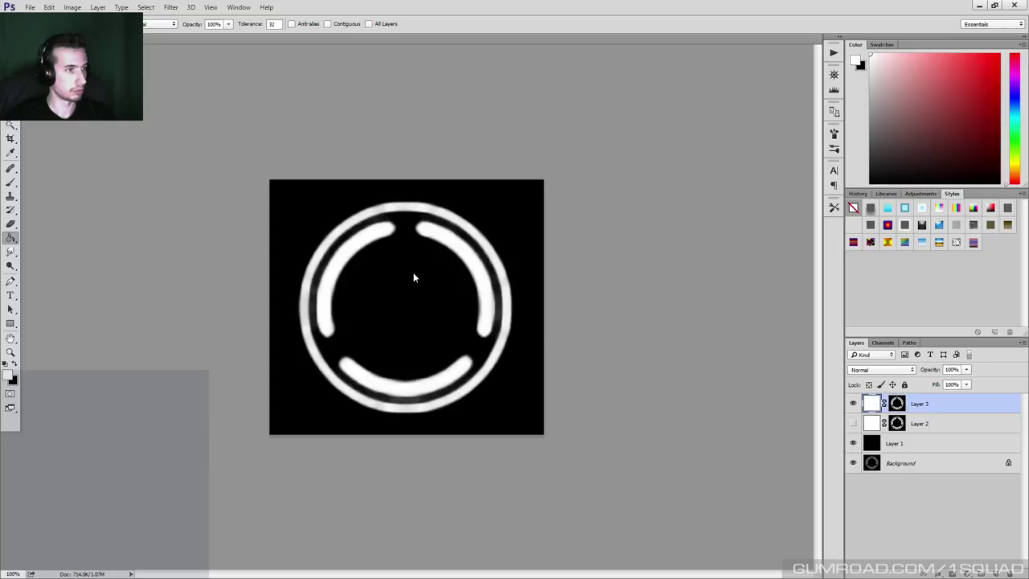
{"action": "key", "text": "x"}
{"action": "left_click", "coordinate": [897, 404]}
{"action": "key", "text": "i"}
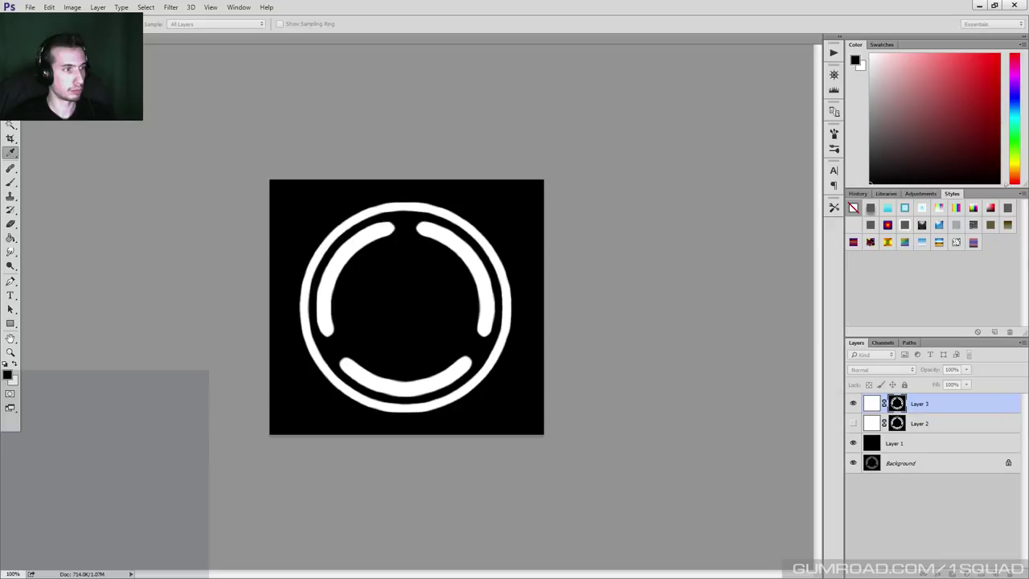
Save the white-on-black ring as a Targa file at 24 bits/pixel.
{"action": "key", "text": "g"}
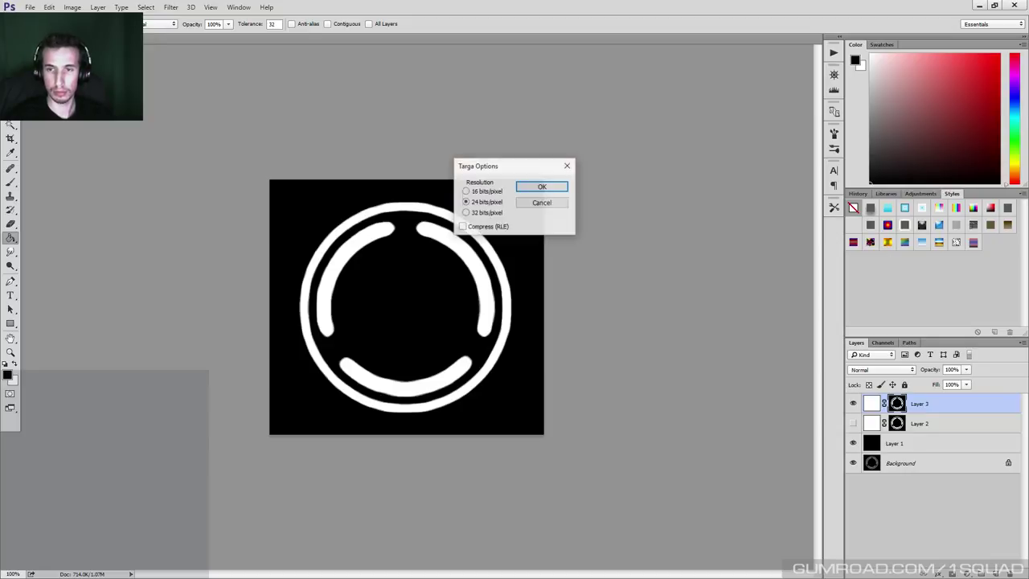
{"action": "left_click", "coordinate": [540, 188]}
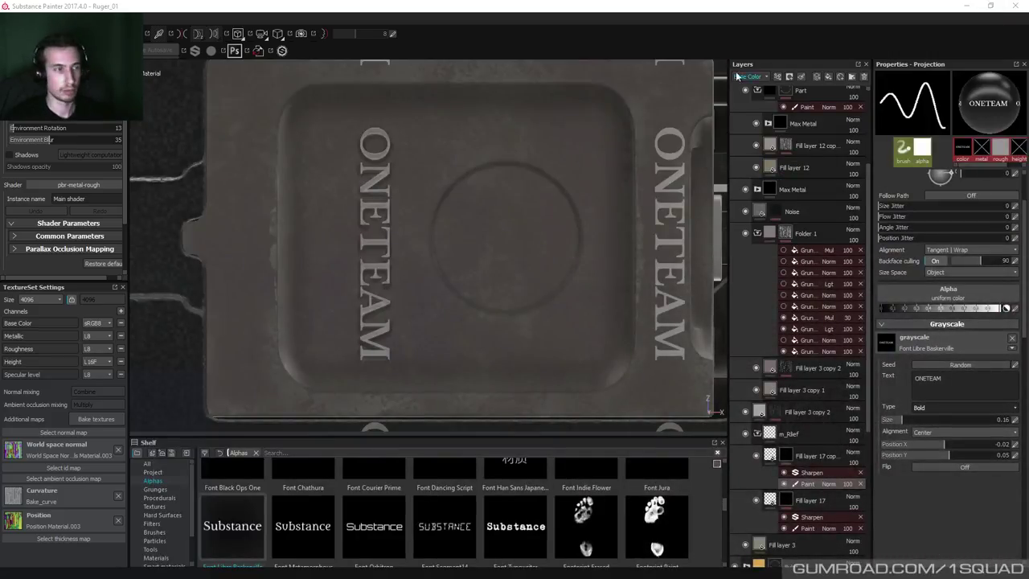
Import the exported ring file into the shelf as a texture named Logo.
{"action": "left_click_drag", "start_coordinate": [642, 352], "coordinate": [408, 507]}
{"action": "left_click", "coordinate": [648, 182]}
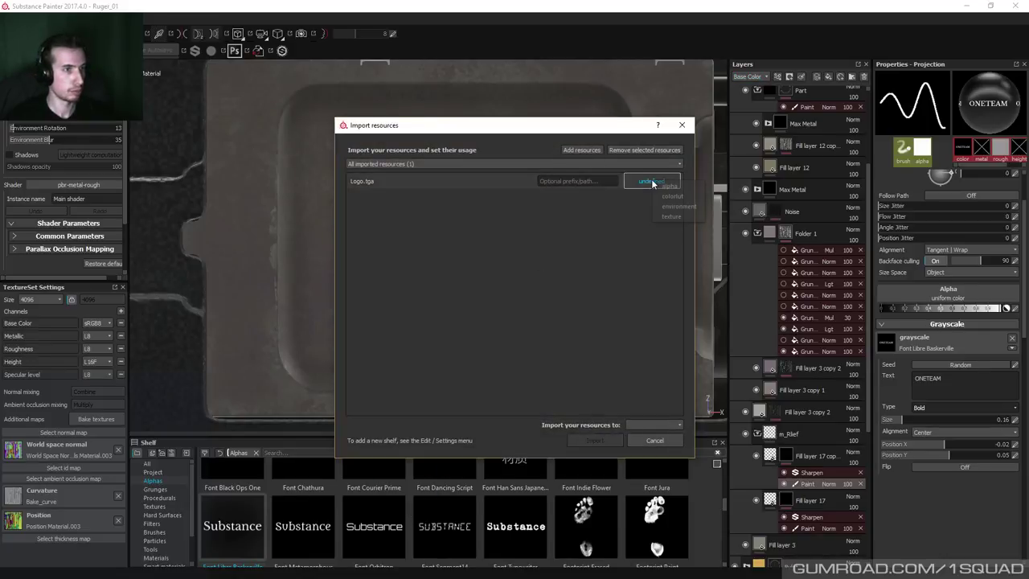
{"action": "left_click", "coordinate": [679, 217]}
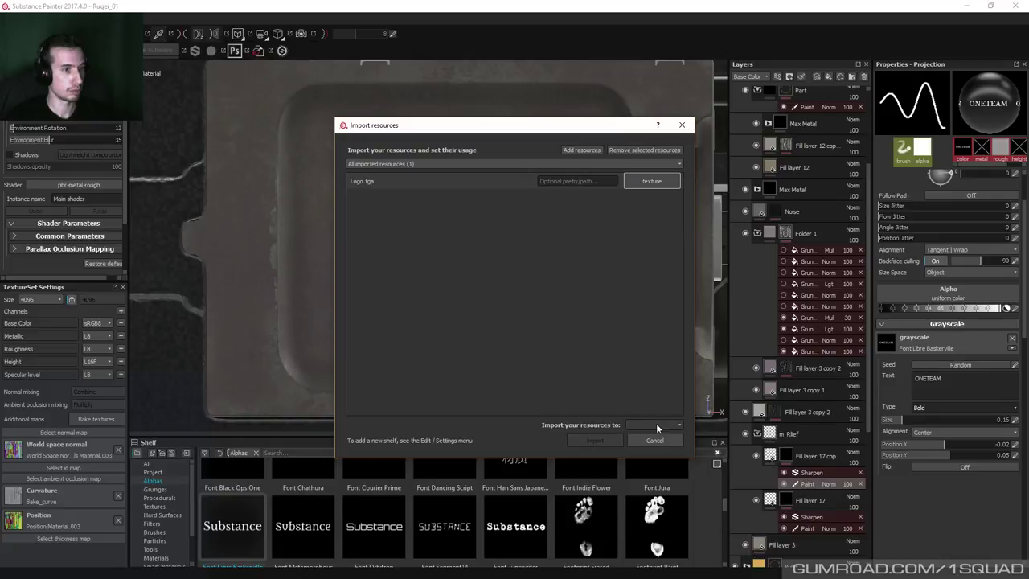
{"action": "left_click", "coordinate": [654, 423]}
{"action": "left_click", "coordinate": [651, 447]}
{"action": "left_click", "coordinate": [596, 439]}
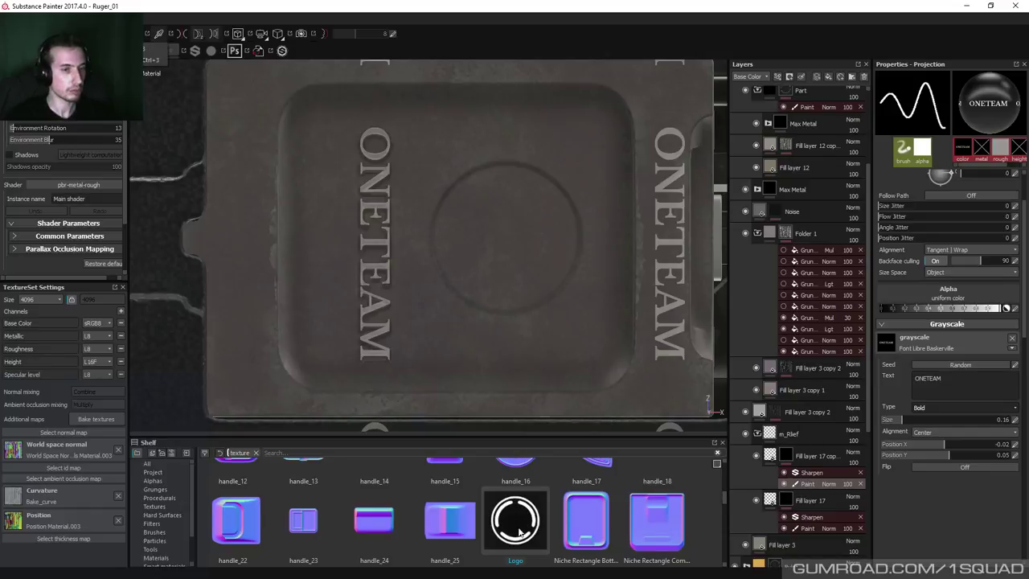
Use Logo as the projection grayscale and size the tiled stencil over the receiver's circle.
{"action": "left_click_drag", "start_coordinate": [518, 529], "coordinate": [885, 342]}
{"action": "key", "text": "s"}
{"action": "right_click_drag", "start_coordinate": [375, 247], "coordinate": [397, 239]}
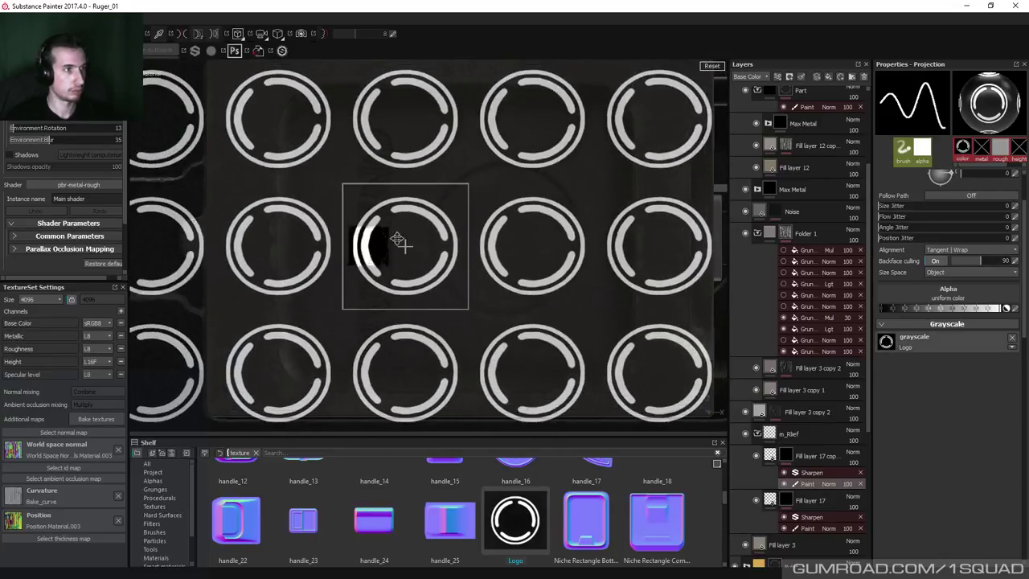
{"action": "middle_click_drag", "start_coordinate": [398, 239], "coordinate": [483, 239]}
{"action": "right_click_drag", "start_coordinate": [482, 239], "coordinate": [557, 271]}
{"action": "middle_click_drag", "start_coordinate": [558, 271], "coordinate": [519, 271]}
{"action": "right_click_drag", "start_coordinate": [519, 271], "coordinate": [519, 271]}
{"action": "middle_click_drag", "start_coordinate": [519, 271], "coordinate": [525, 270]}
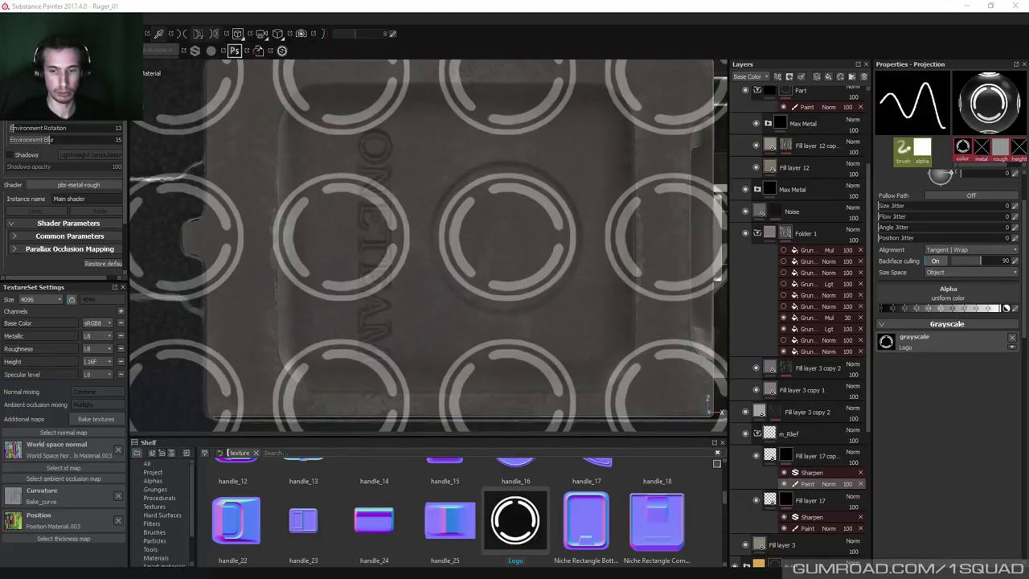
Paint a test stroke of the ring logo into the receiver mask, viewed in the mask channel.
{"action": "key", "text": "alt+Tab"}
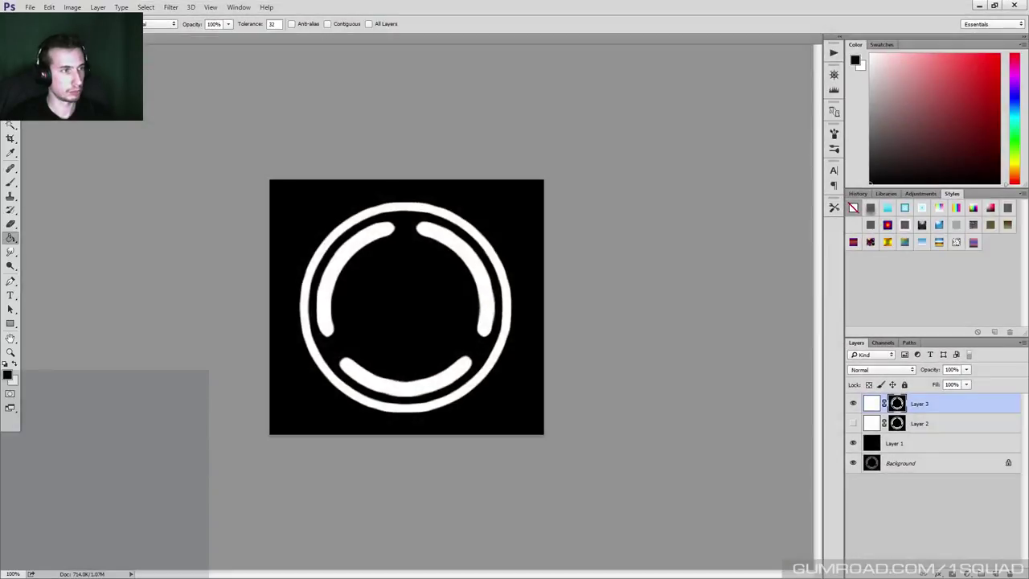
{"action": "left_click", "coordinate": [994, 5]}
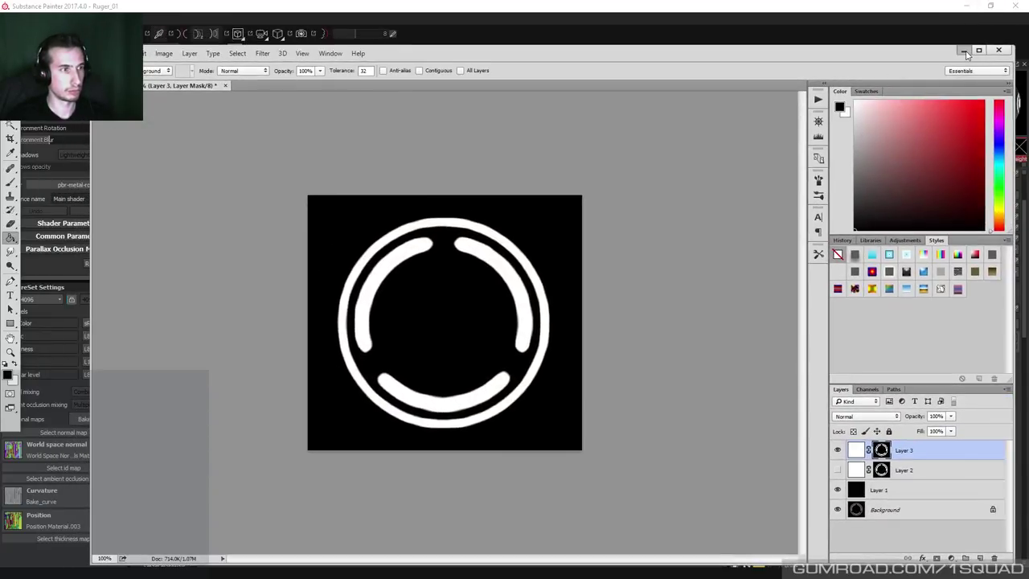
{"action": "left_click", "coordinate": [966, 52]}
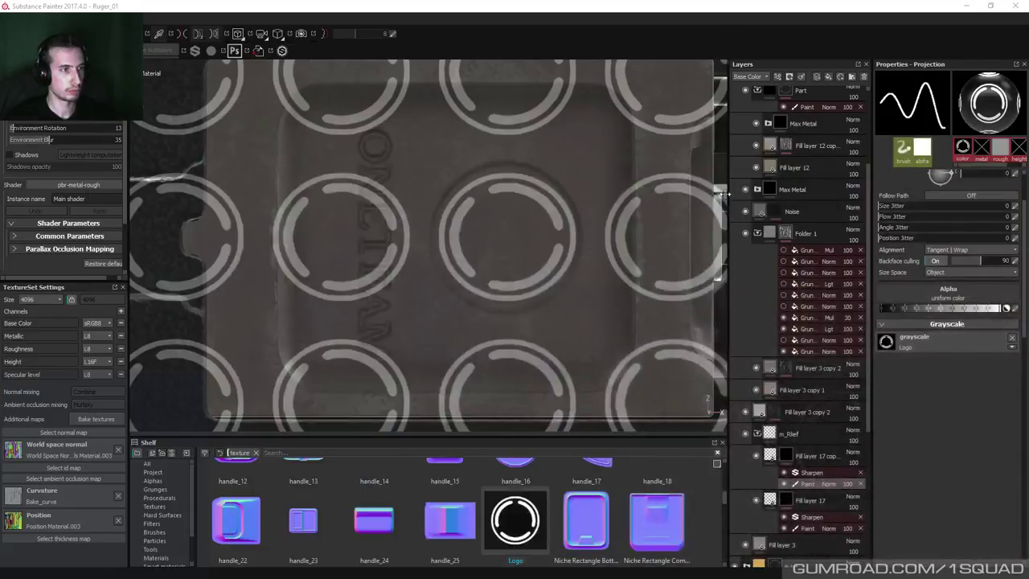
{"action": "key", "text": "c"}
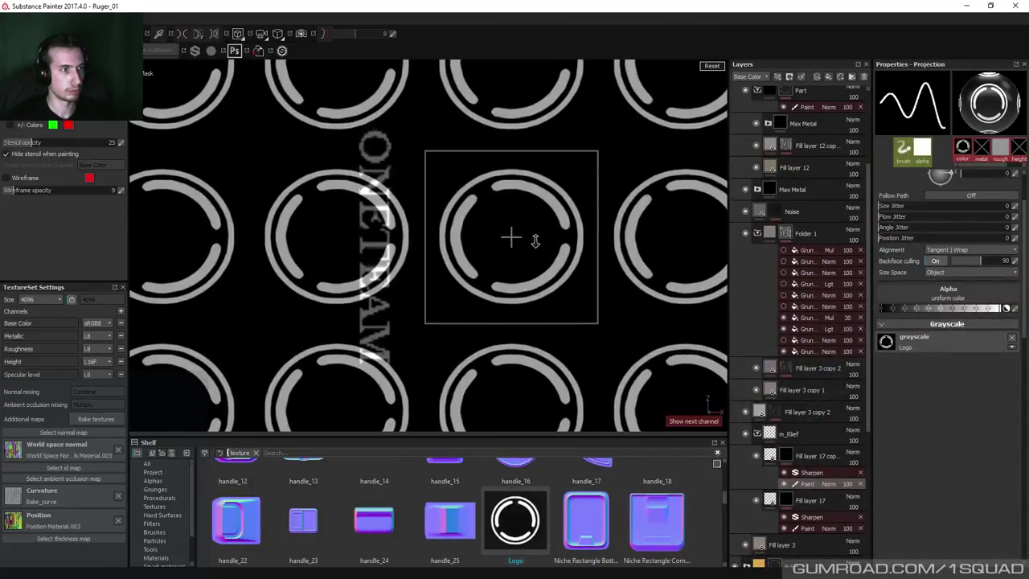
{"action": "key", "text": "s"}
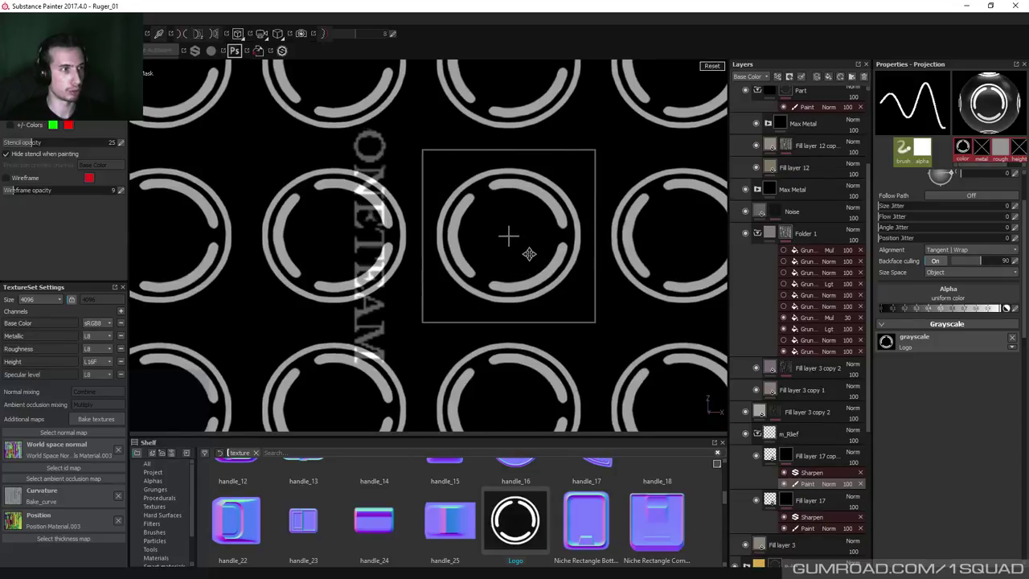
{"action": "key", "text": "s"}
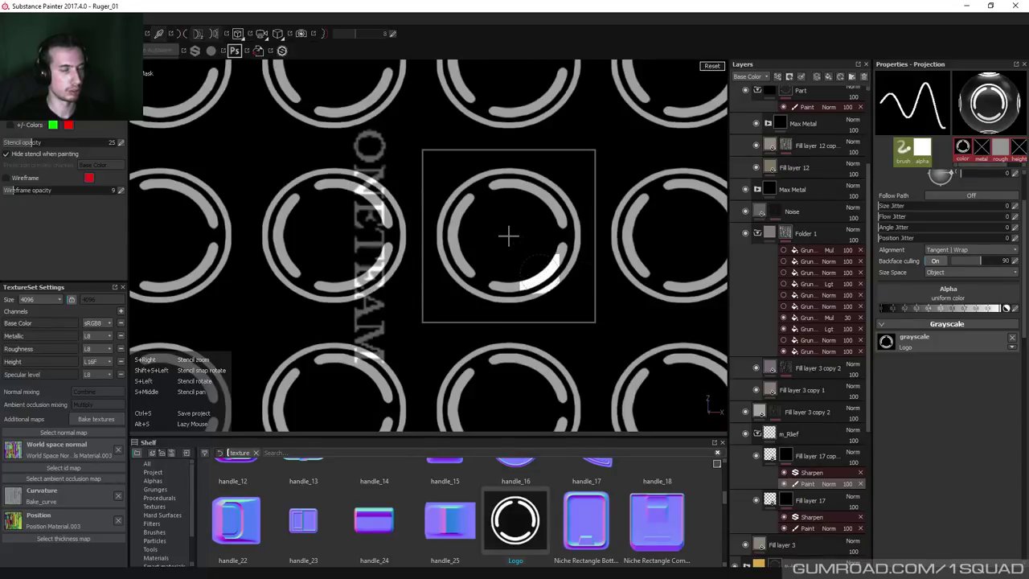
{"action": "key", "text": "s"}
{"action": "left_click_drag", "start_coordinate": [580, 267], "coordinate": [575, 265]}
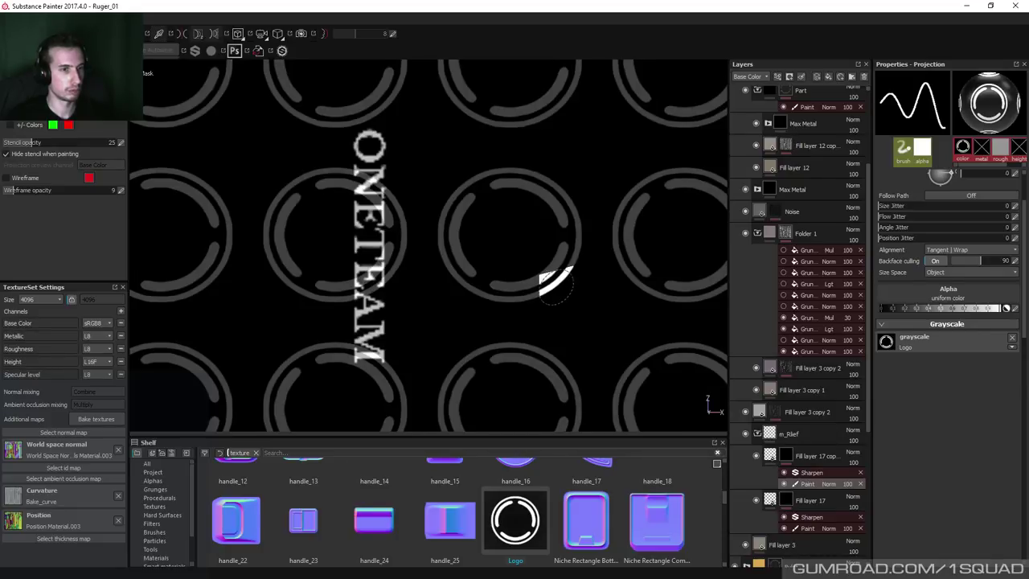
Check the painted logo in the full material view with the projection frame shown.
{"action": "key", "text": "m"}
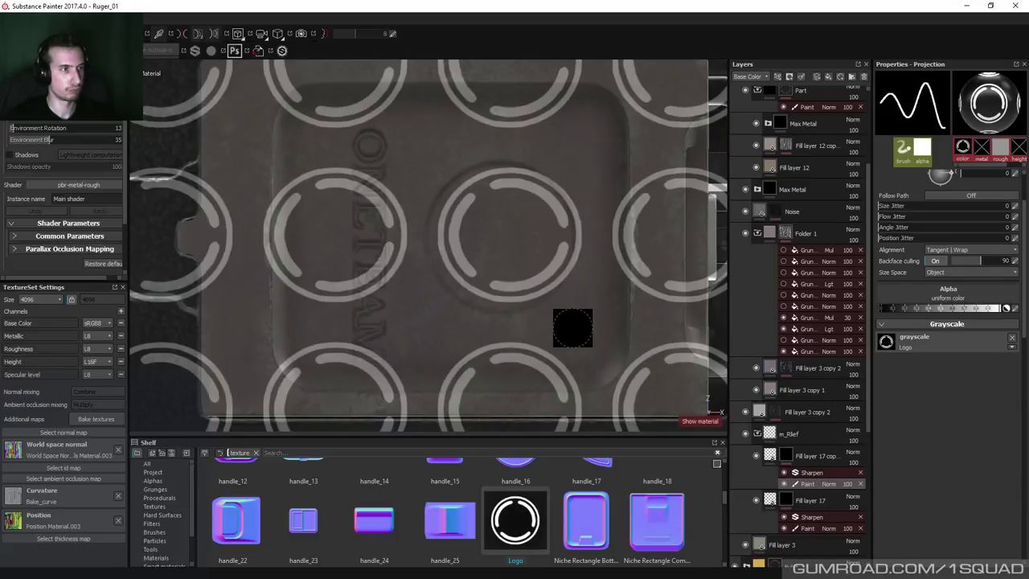
{"action": "key", "text": "s"}
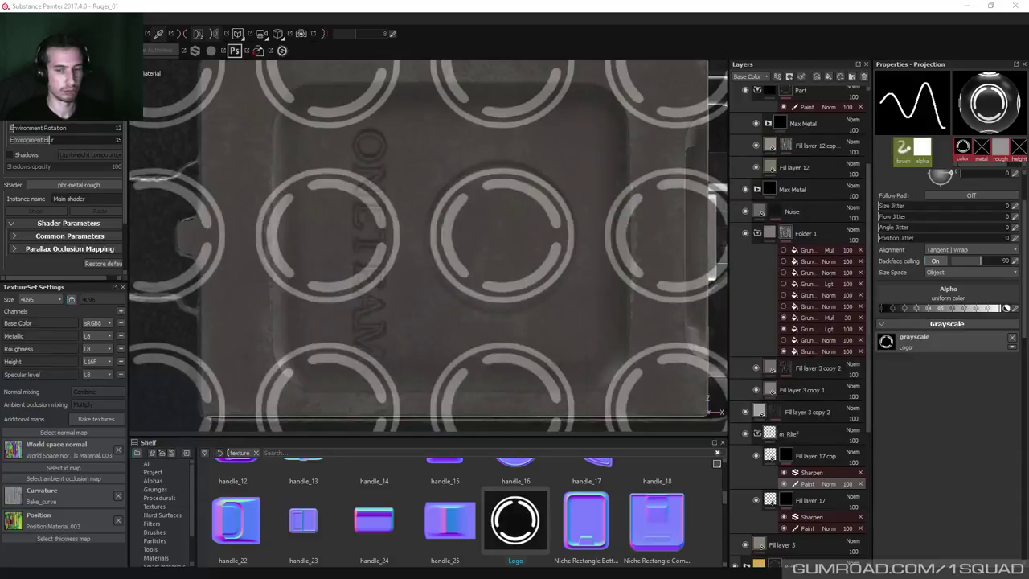
{"action": "key", "text": "alt+Tab"}
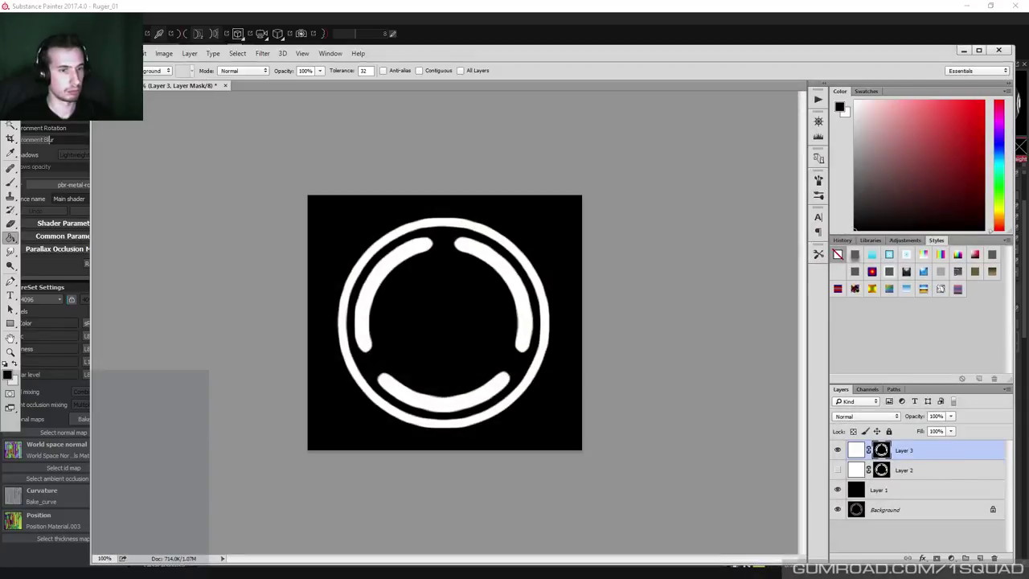
Squash the ring logo to about 98.7% height with Free Transform.
{"action": "key", "text": "ctrl+t"}
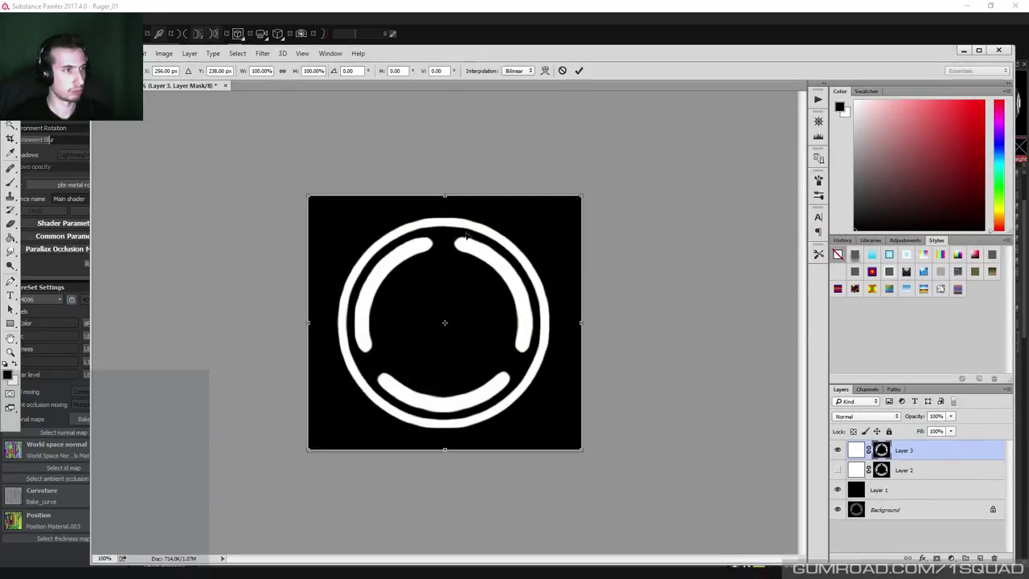
{"action": "left_click_drag", "start_coordinate": [445, 194], "coordinate": [447, 197], "text": "alt"}
{"action": "key", "text": "Return"}
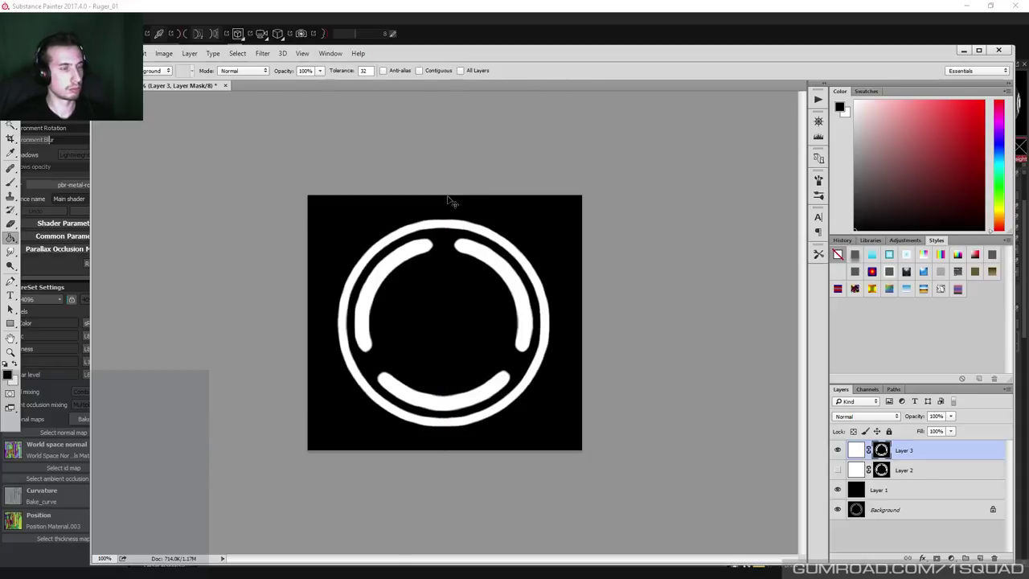
Save it as a 24-bit Targa, replacing the existing Logo.tga.
{"action": "key", "text": "ctrl+shift+s"}
{"action": "left_click", "coordinate": [241, 293]}
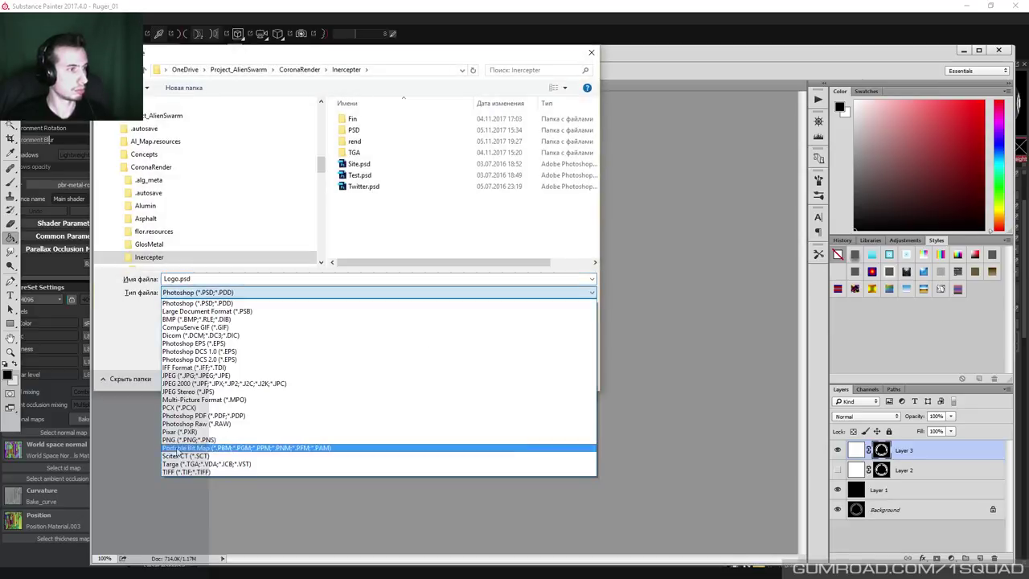
{"action": "left_click", "coordinate": [185, 463]}
{"action": "double_click", "coordinate": [359, 163]}
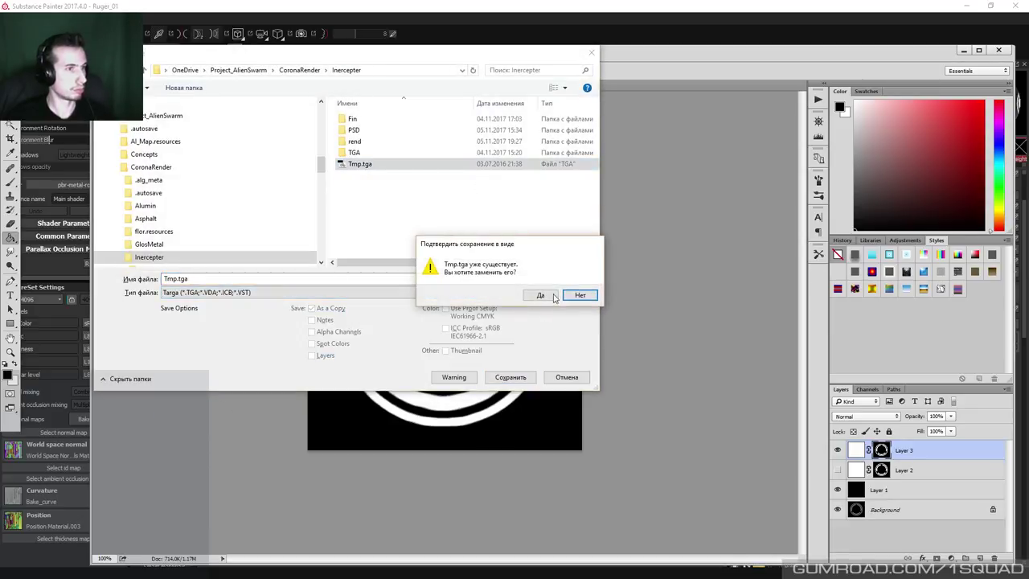
{"action": "left_click", "coordinate": [580, 295]}
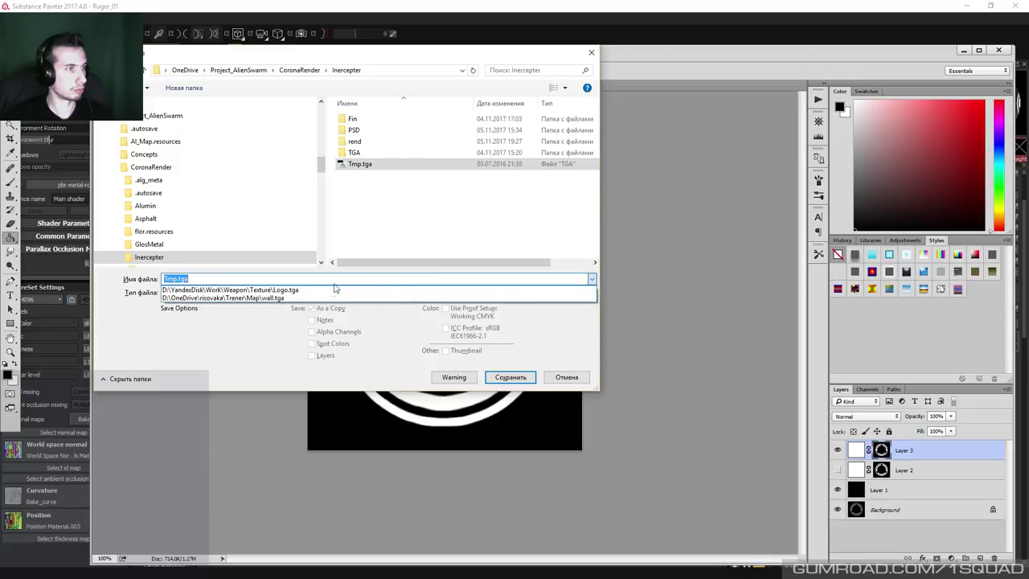
{"action": "left_click", "coordinate": [334, 289]}
{"action": "left_click", "coordinate": [511, 377]}
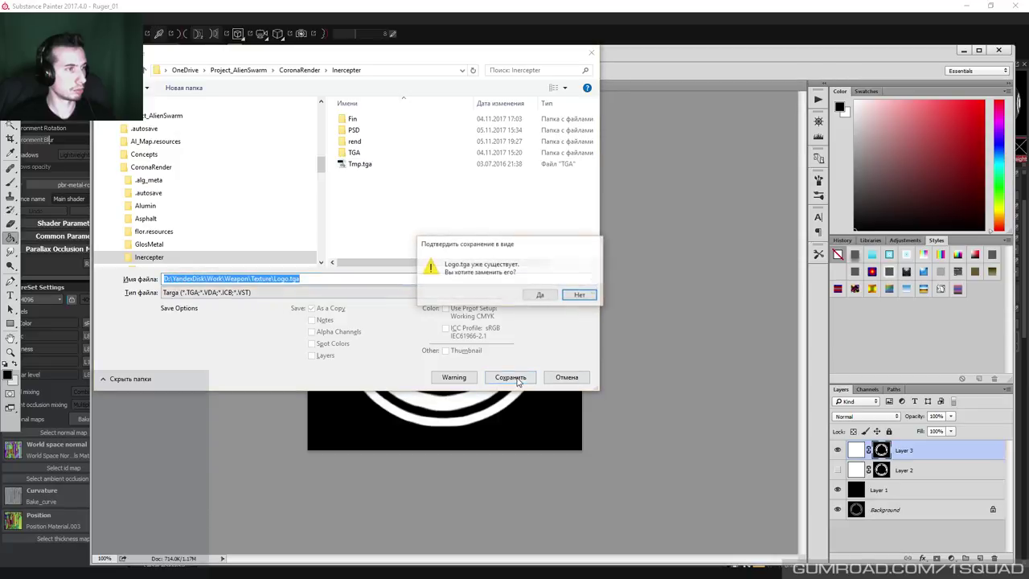
{"action": "left_click", "coordinate": [532, 295]}
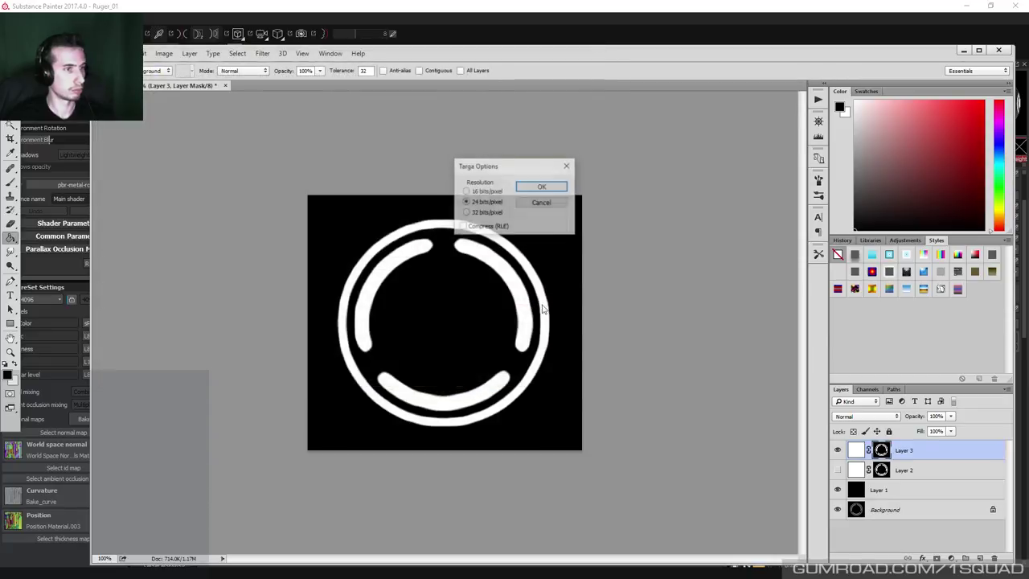
{"action": "left_click", "coordinate": [554, 188]}
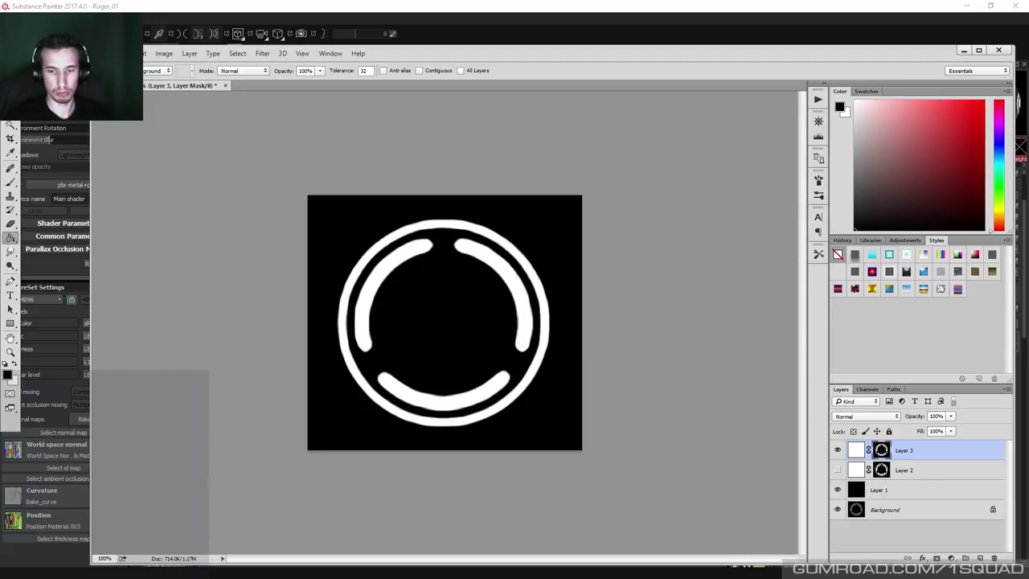
Reload the Logo texture, reassign it as the projection grayscale, and nudge the projection slightly.
{"action": "key", "text": "alt+Tab"}
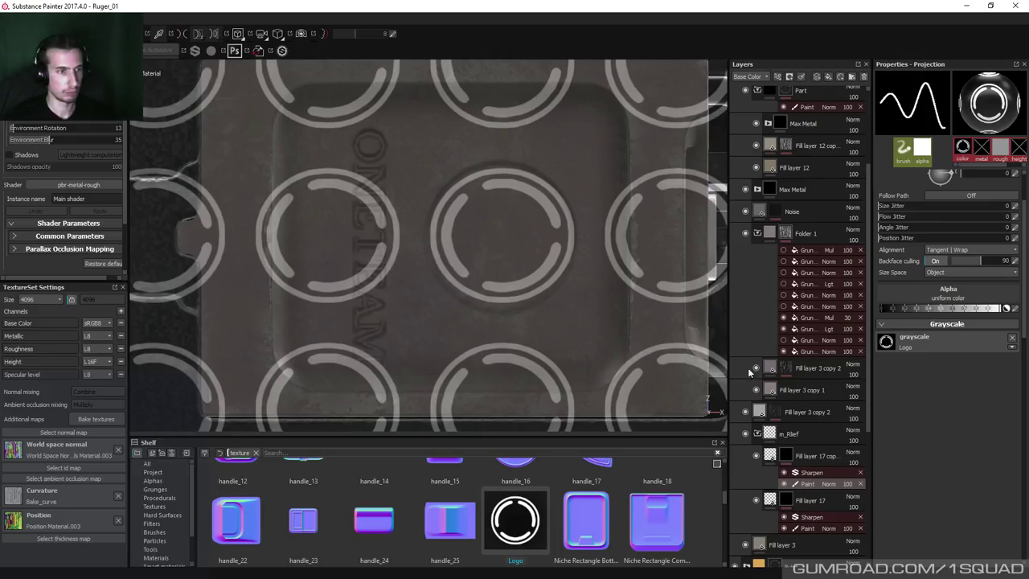
{"action": "right_click", "coordinate": [490, 548]}
{"action": "left_click", "coordinate": [511, 512]}
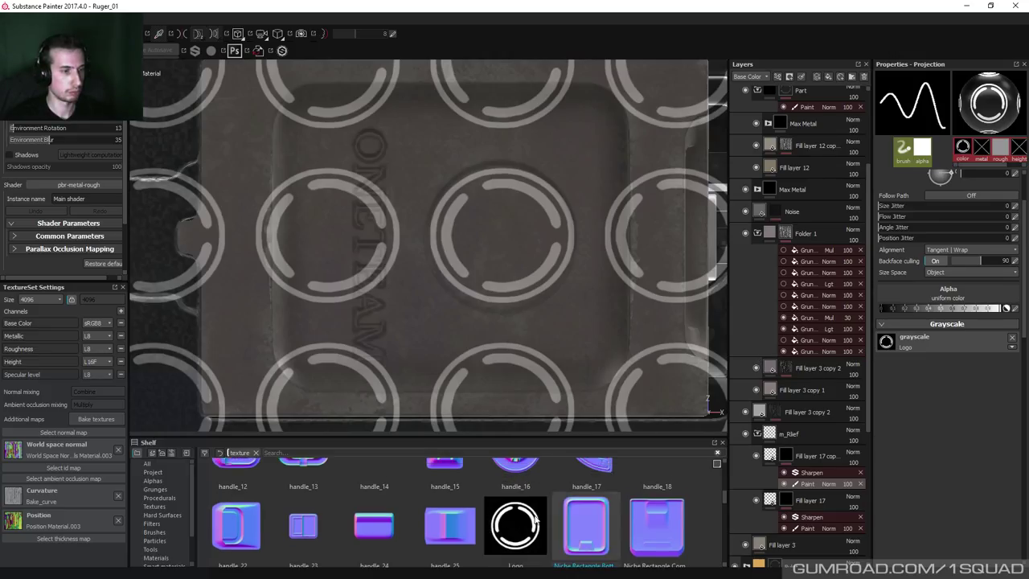
{"action": "left_click_drag", "start_coordinate": [515, 523], "coordinate": [921, 347]}
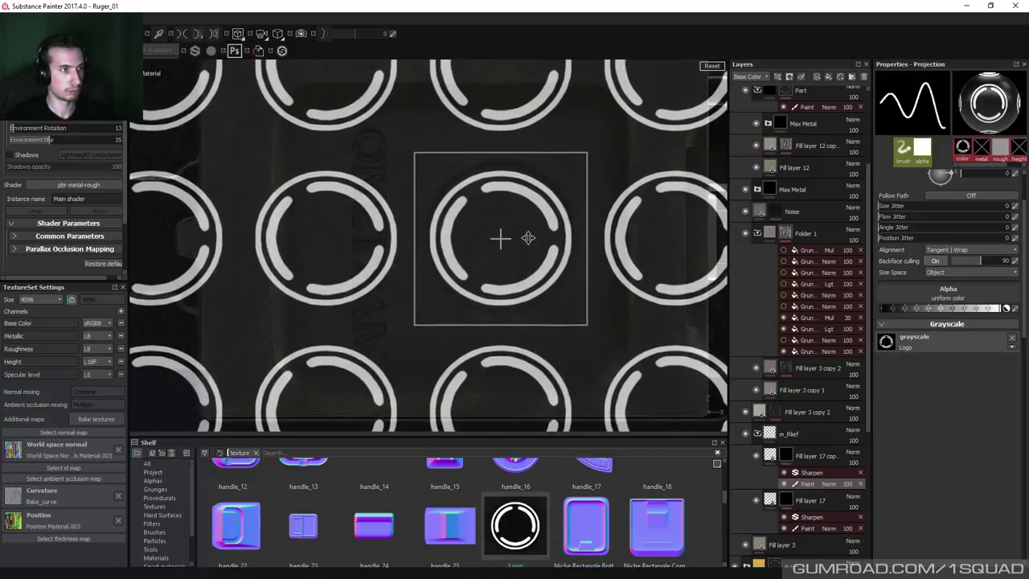
{"action": "left_click_drag", "start_coordinate": [528, 237], "coordinate": [529, 236]}
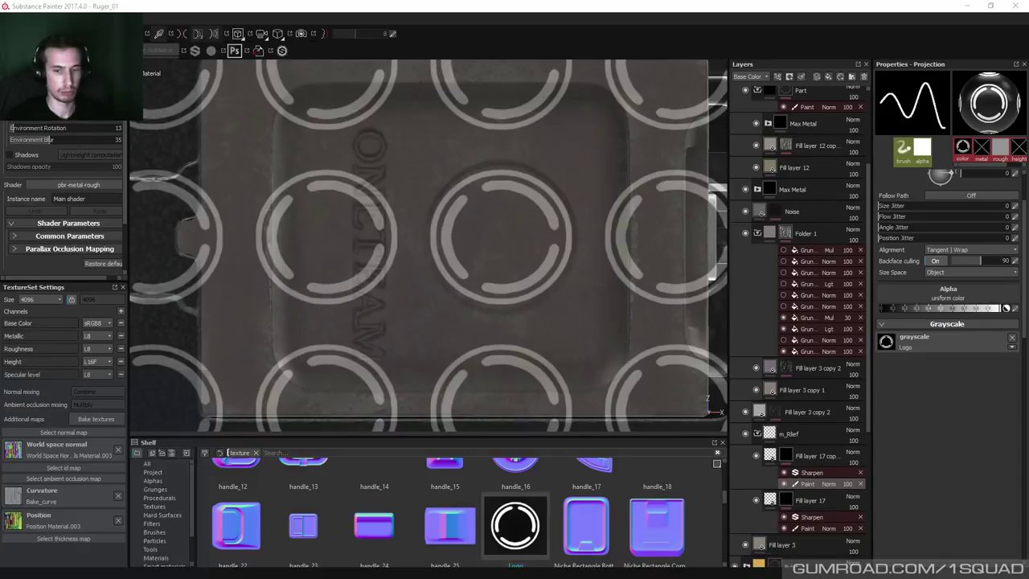
{"action": "key", "text": "alt+Tab"}
{"action": "key", "text": "ctrl+t"}
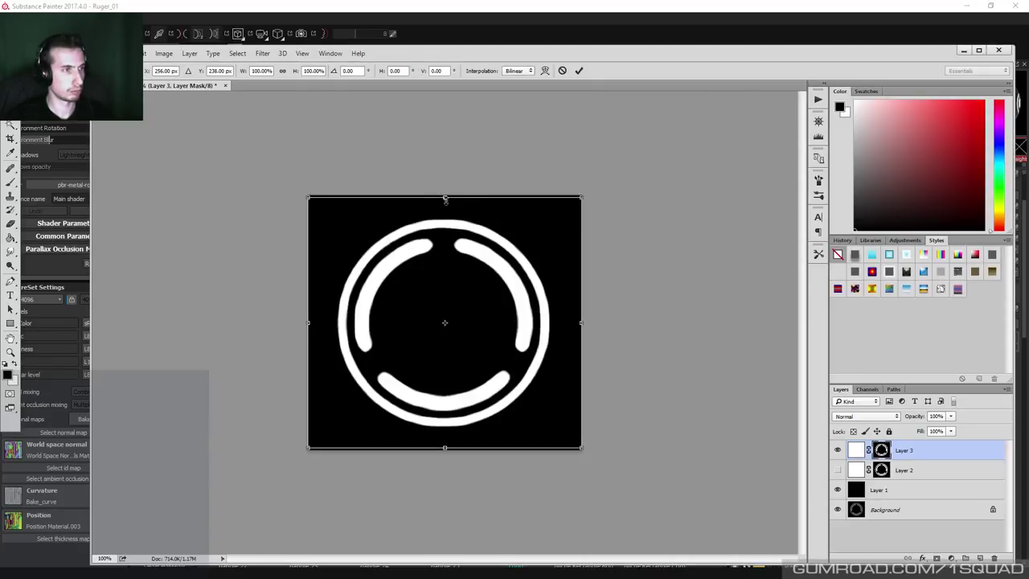
Squash the ring to about 98.3% height and overwrite Logo.tga as a 24-bit Targa.
{"action": "left_click_drag", "start_coordinate": [446, 199], "coordinate": [446, 201], "text": "alt"}
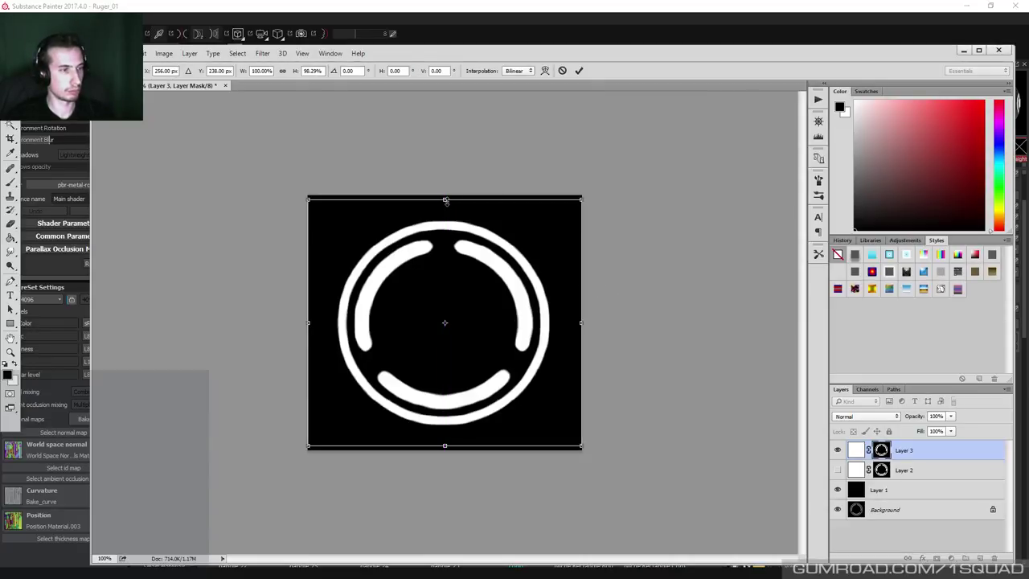
{"action": "key", "text": "Return"}
{"action": "key", "text": "ctrl+shift+s"}
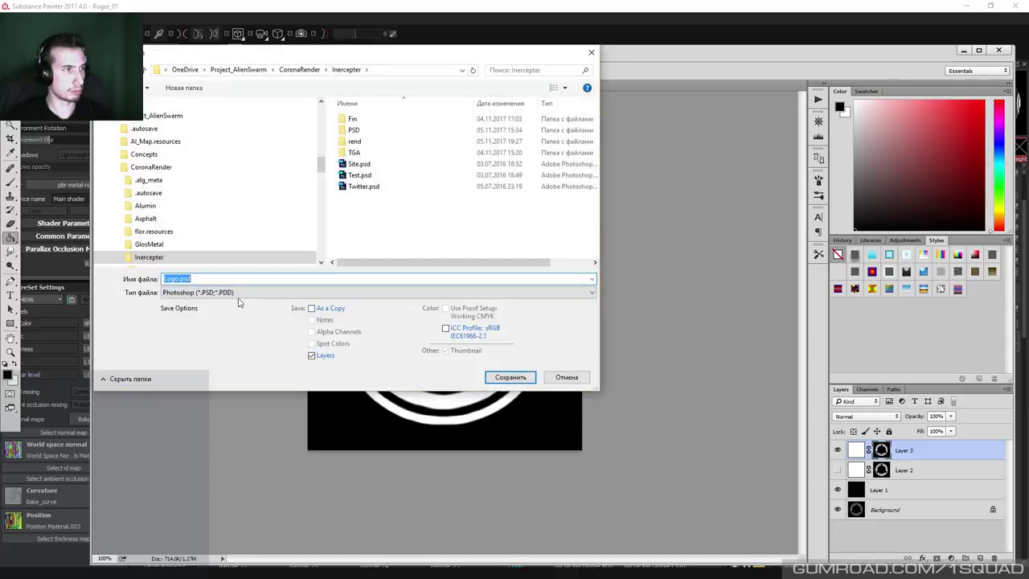
{"action": "left_click", "coordinate": [238, 292]}
{"action": "left_click", "coordinate": [249, 447]}
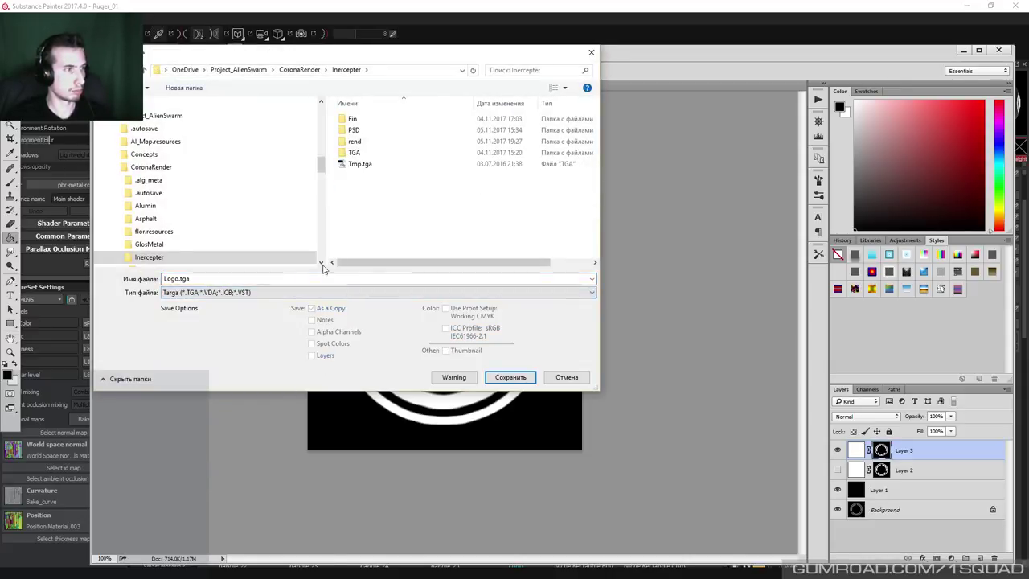
{"action": "left_click", "coordinate": [591, 279]}
{"action": "left_click", "coordinate": [515, 292]}
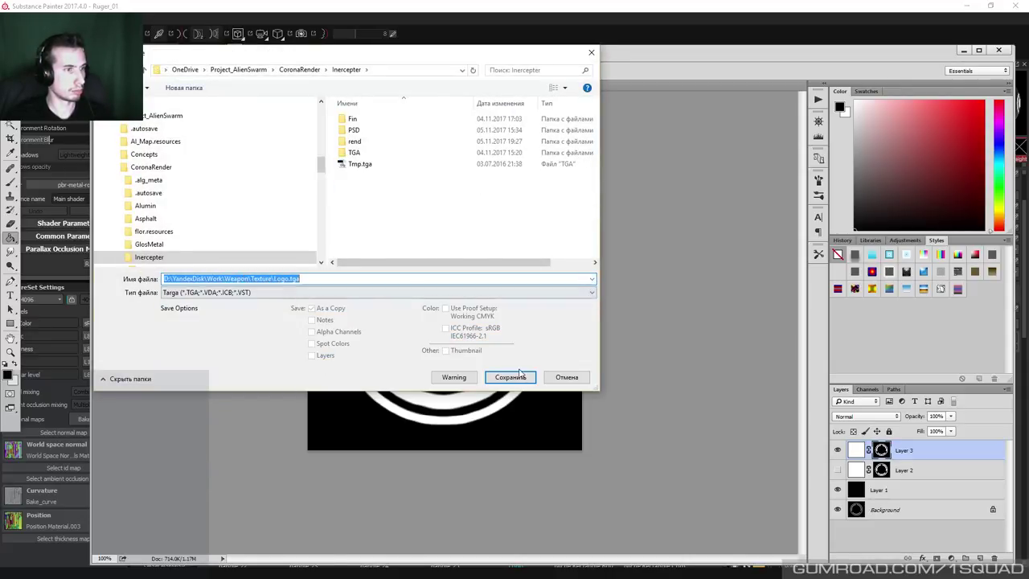
{"action": "left_click", "coordinate": [509, 377]}
{"action": "left_click", "coordinate": [540, 294]}
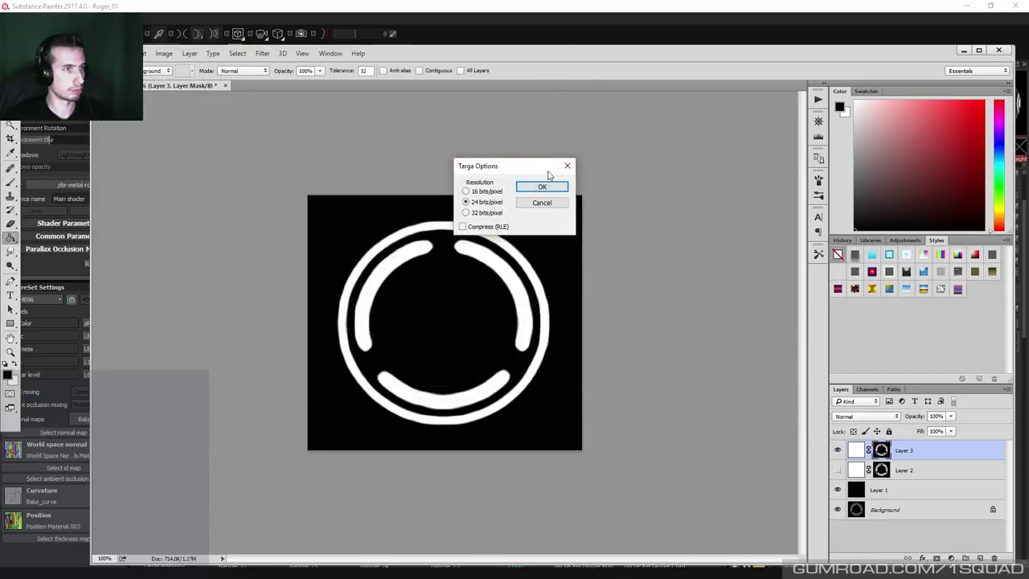
{"action": "left_click", "coordinate": [542, 190]}
{"action": "key", "text": "alt+Tab"}
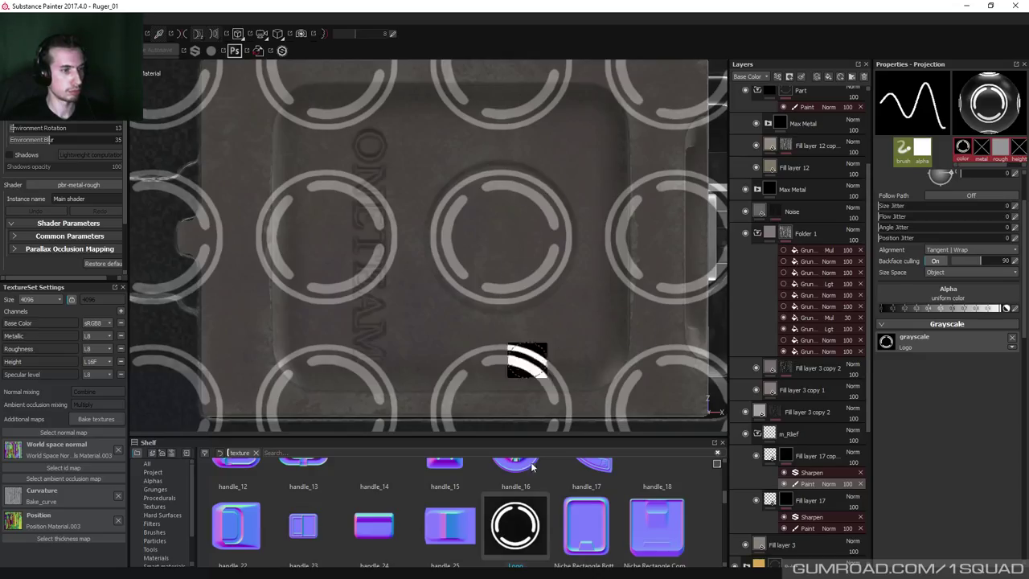
Reload the Logo texture, use it as the projected grayscale, and nudge it over the circle.
{"action": "right_click", "coordinate": [540, 532]}
{"action": "left_click", "coordinate": [563, 547]}
{"action": "left_click_drag", "start_coordinate": [515, 523], "coordinate": [887, 344]}
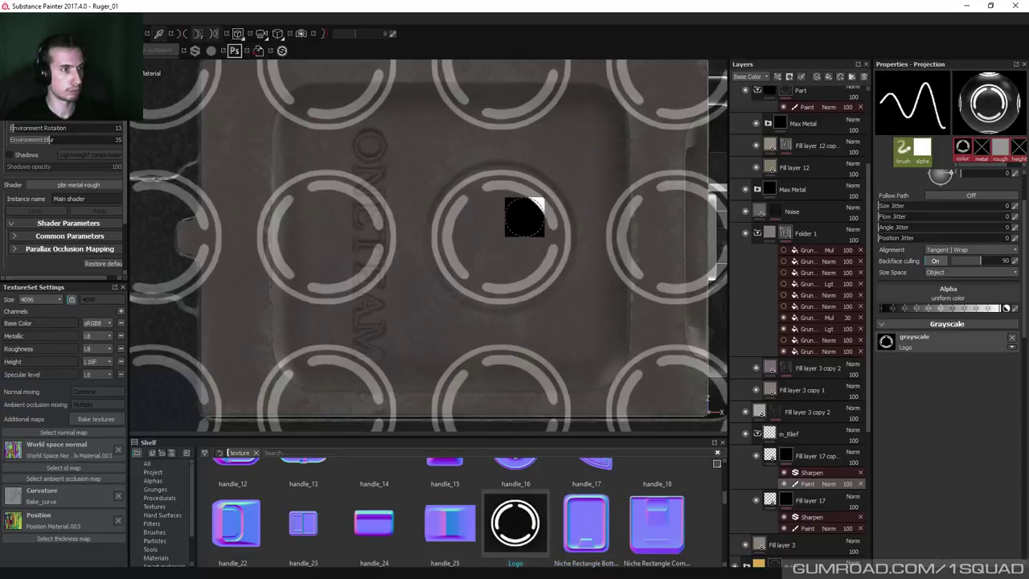
{"action": "key", "text": "s"}
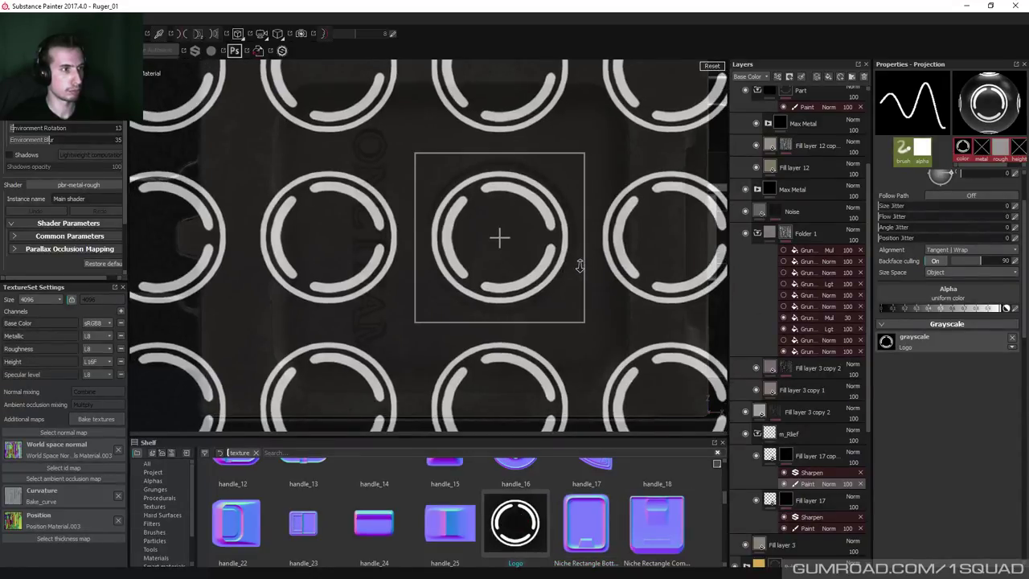
{"action": "left_click_drag", "start_coordinate": [578, 265], "coordinate": [585, 261]}
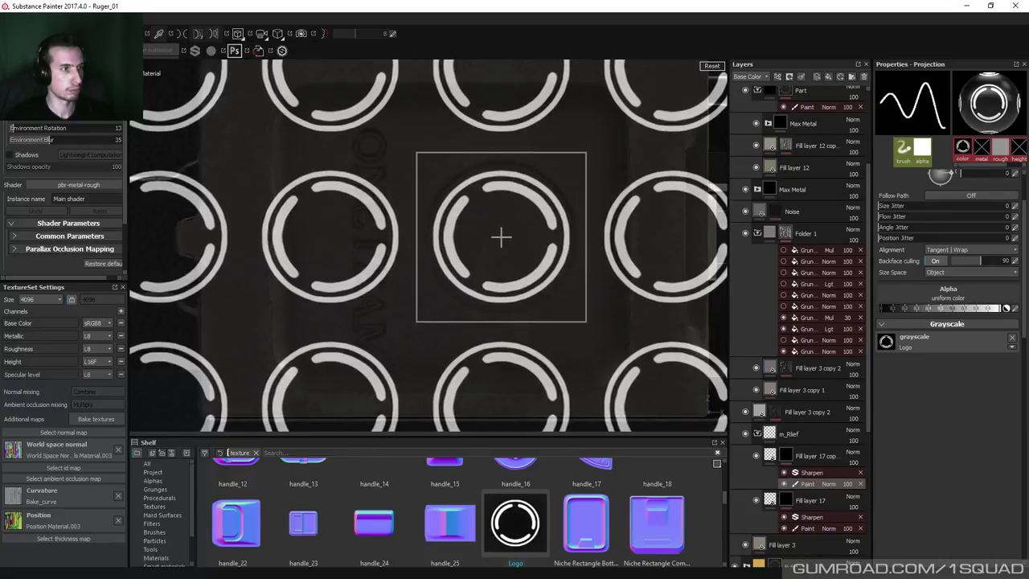
Compare against the Photoshop logo, then paint the ring's left part and right arc into the recess.
{"action": "key", "text": "alt+Tab"}
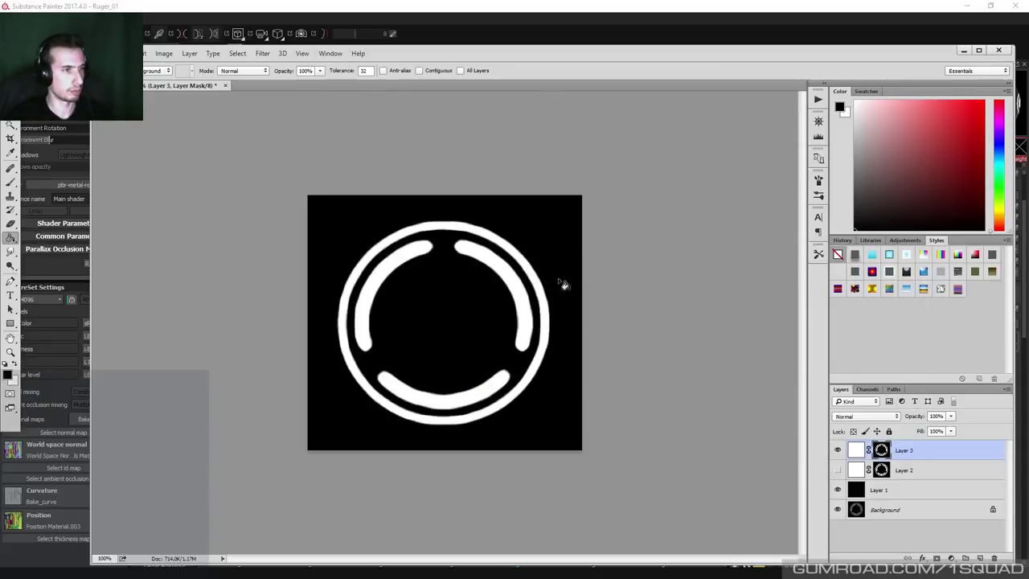
{"action": "key", "text": "alt+Tab"}
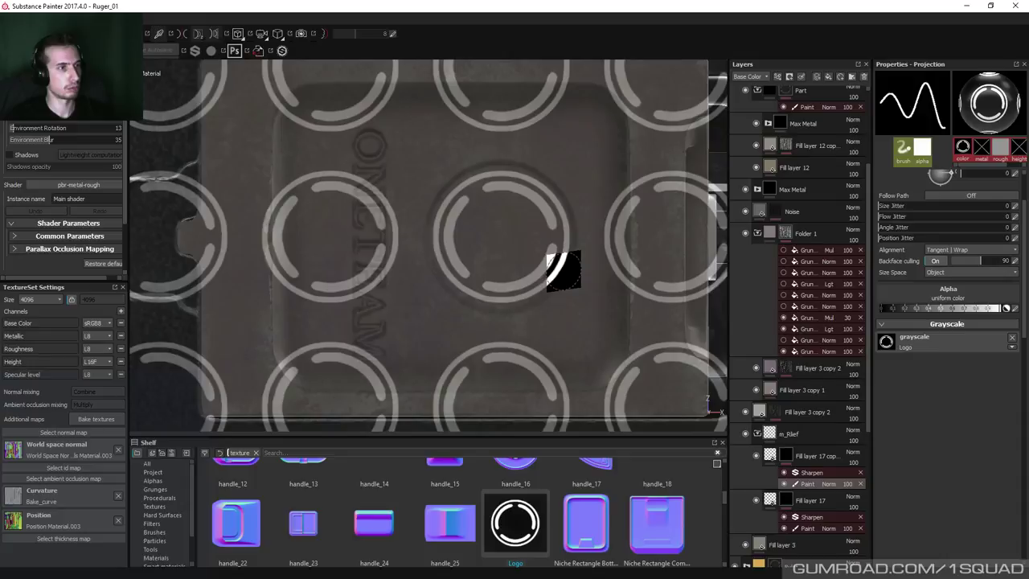
{"action": "key", "text": "1"}
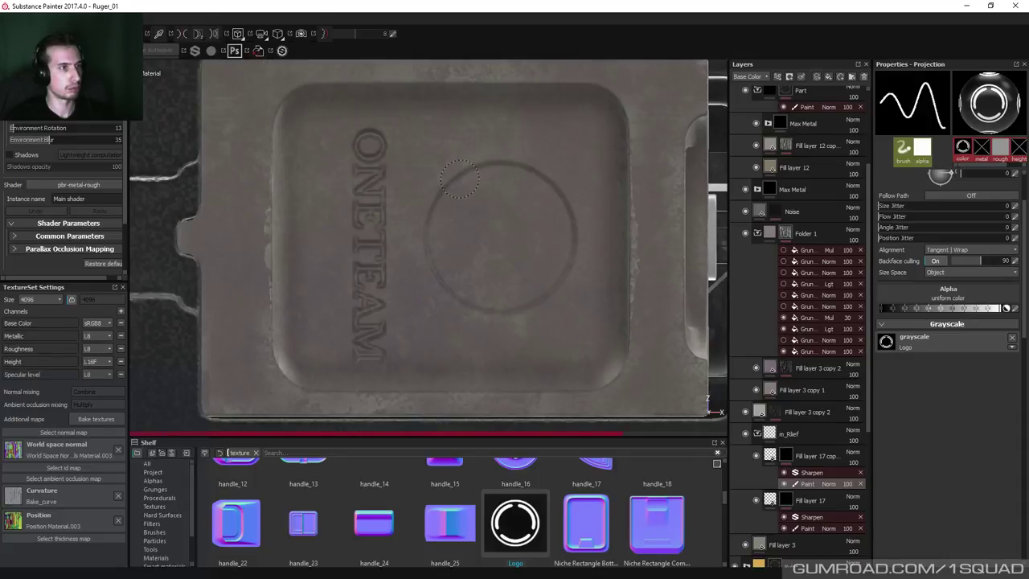
{"action": "mouse_move", "coordinate": [459, 179]}
{"action": "left_mouse_down"}
{"action": "mouse_move", "coordinate": [435, 231]}
{"action": "mouse_move", "coordinate": [474, 297]}
{"action": "mouse_move", "coordinate": [512, 309]}
{"action": "mouse_move", "coordinate": [564, 271]}
{"action": "mouse_move", "coordinate": [522, 298]}
{"action": "left_mouse_up"}
{"action": "left_click_drag", "start_coordinate": [561, 268], "coordinate": [545, 212]}
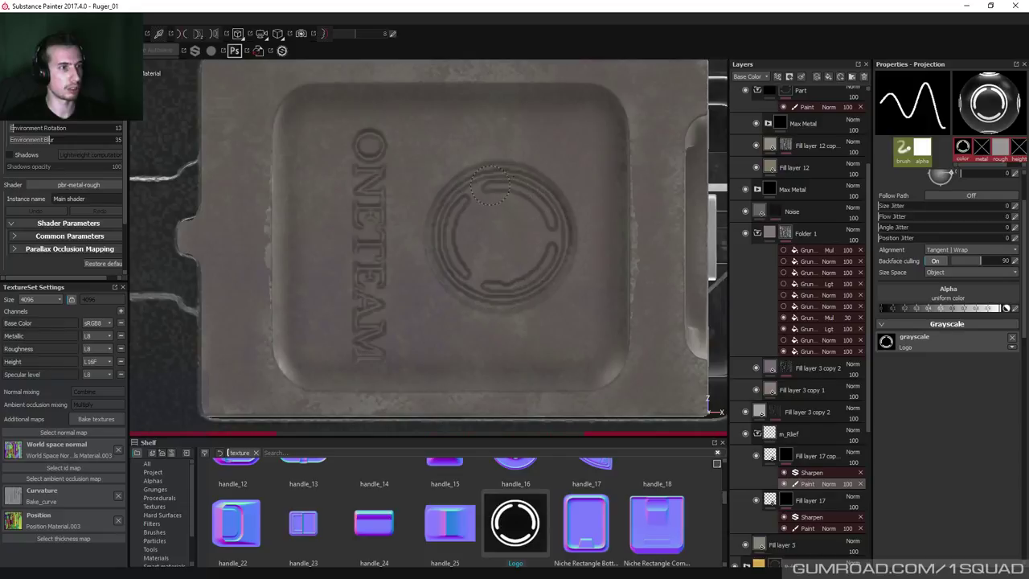
Realign the projected logo slightly left and down, then paint its inner and outer arcs.
{"action": "key", "text": "s"}
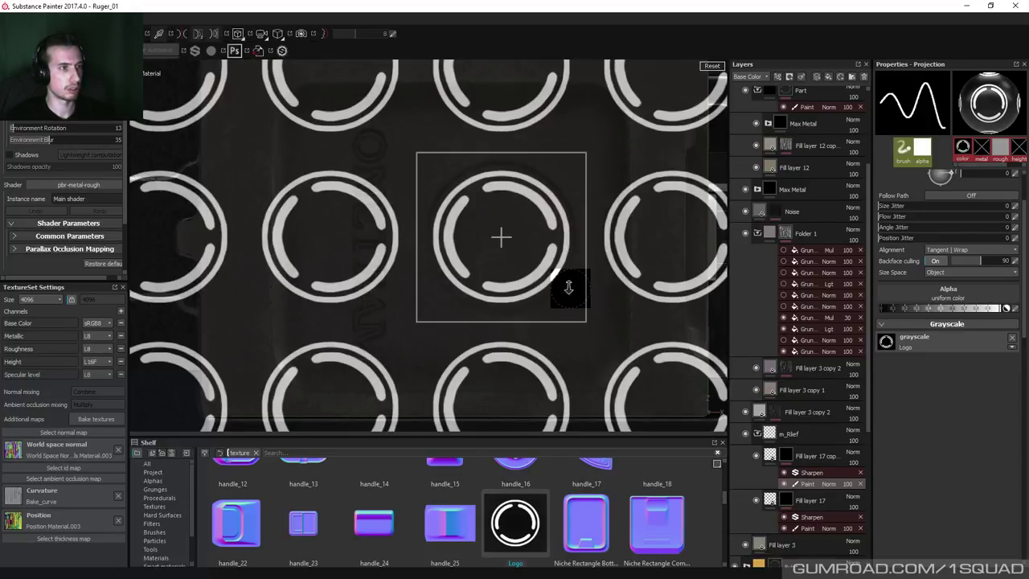
{"action": "left_click_drag", "start_coordinate": [571, 279], "coordinate": [568, 281]}
{"action": "key", "text": "1"}
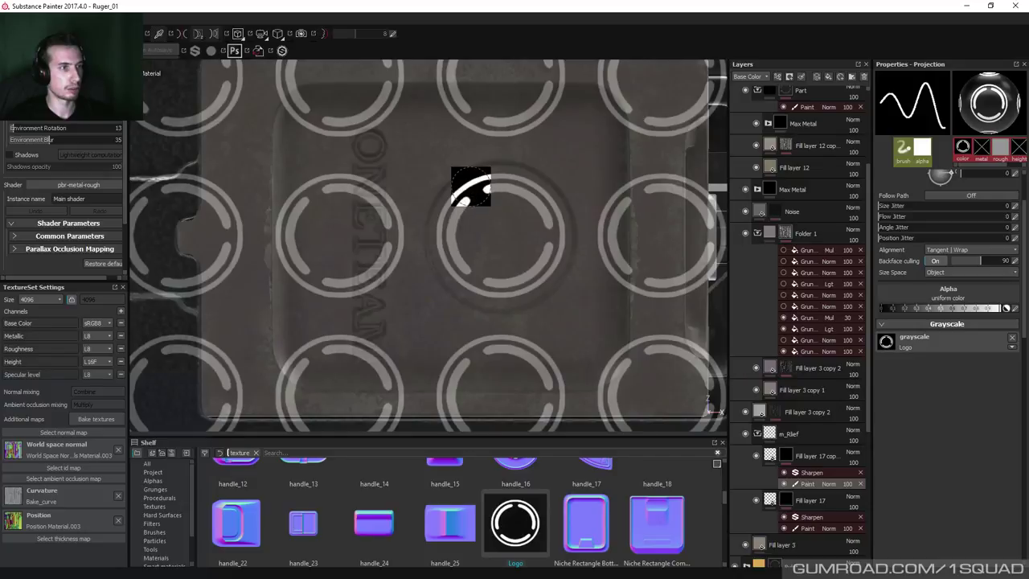
{"action": "mouse_move", "coordinate": [450, 243]}
{"action": "left_mouse_down"}
{"action": "mouse_move", "coordinate": [495, 298]}
{"action": "mouse_move", "coordinate": [454, 249]}
{"action": "mouse_move", "coordinate": [454, 205]}
{"action": "left_mouse_up"}
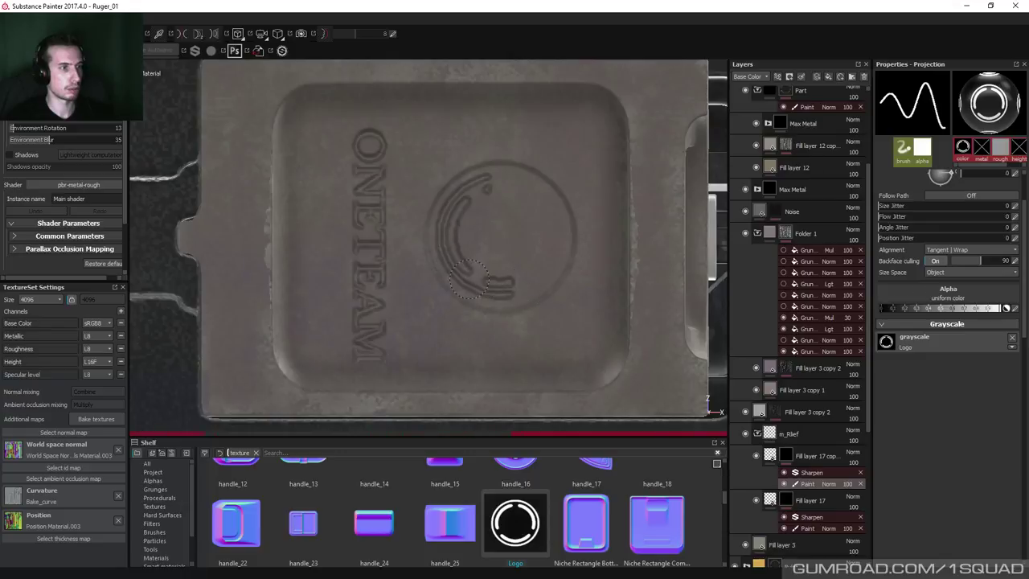
{"action": "left_click_drag", "start_coordinate": [477, 287], "coordinate": [468, 277]}
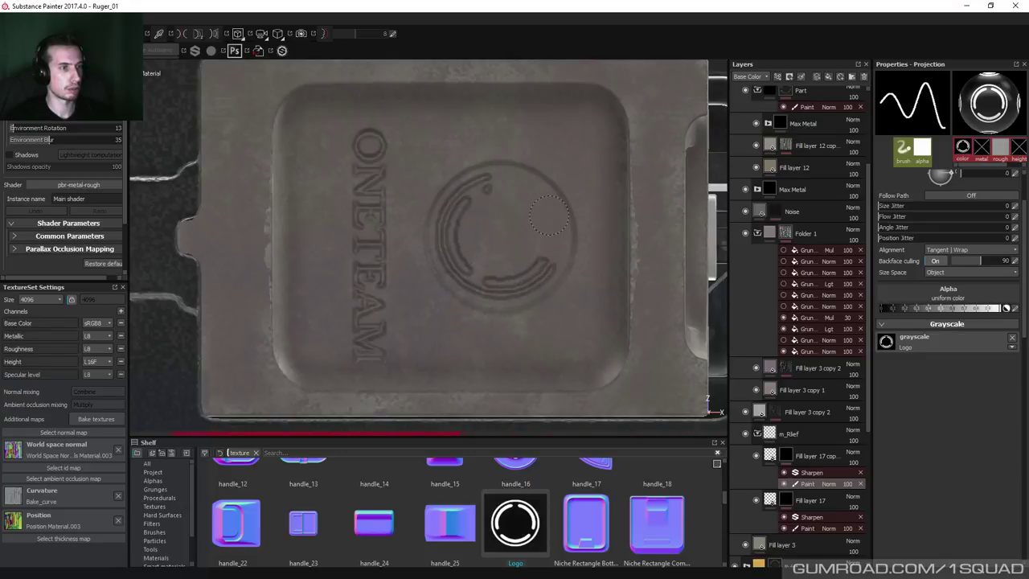
{"action": "mouse_move", "coordinate": [524, 260]}
{"action": "left_mouse_down"}
{"action": "mouse_move", "coordinate": [533, 197]}
{"action": "mouse_move", "coordinate": [471, 177]}
{"action": "left_mouse_up"}
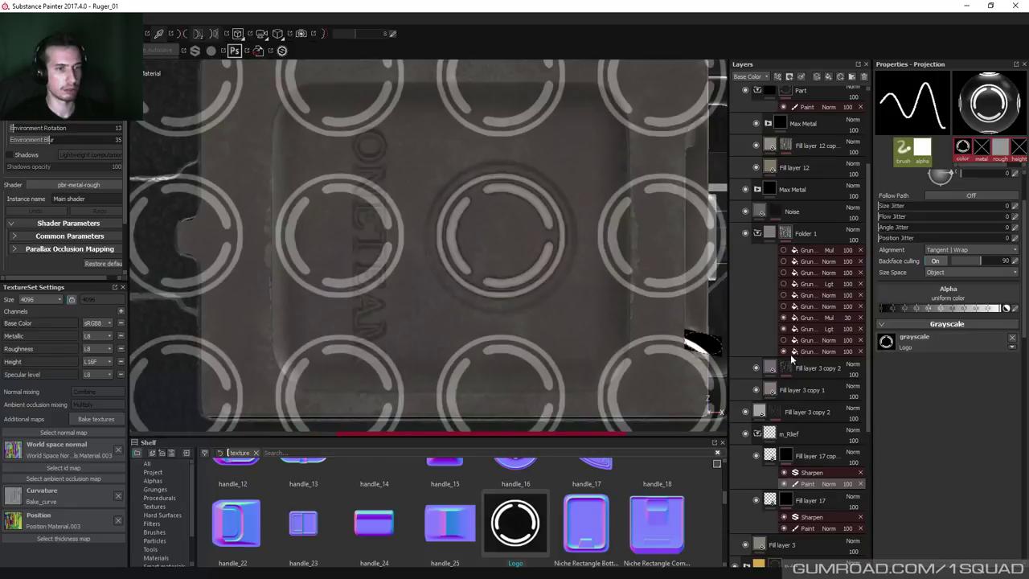
Select the Fill layer 17 copy with the brush and orbit to a side view.
{"action": "left_click", "coordinate": [792, 456]}
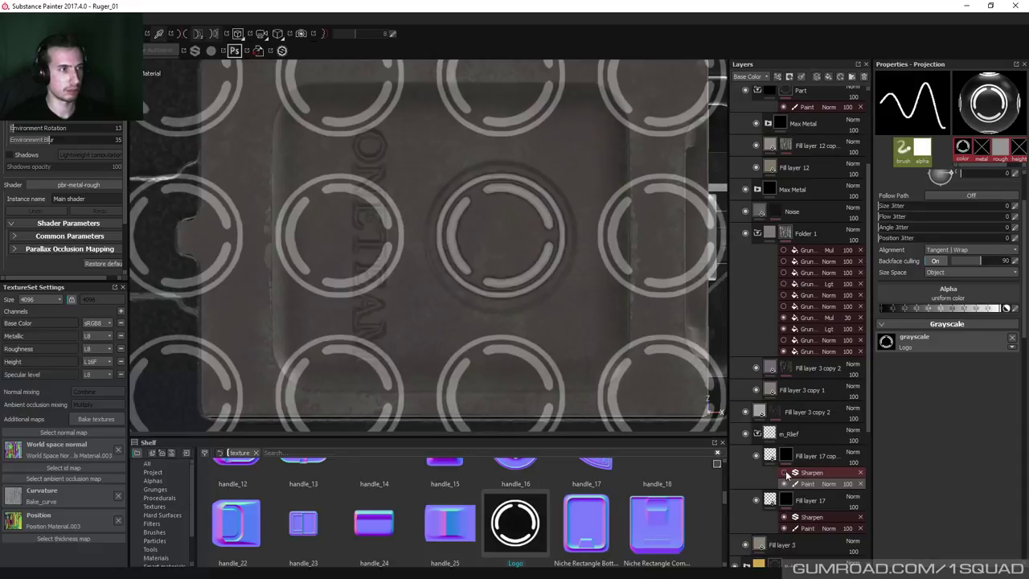
{"action": "key", "text": "1"}
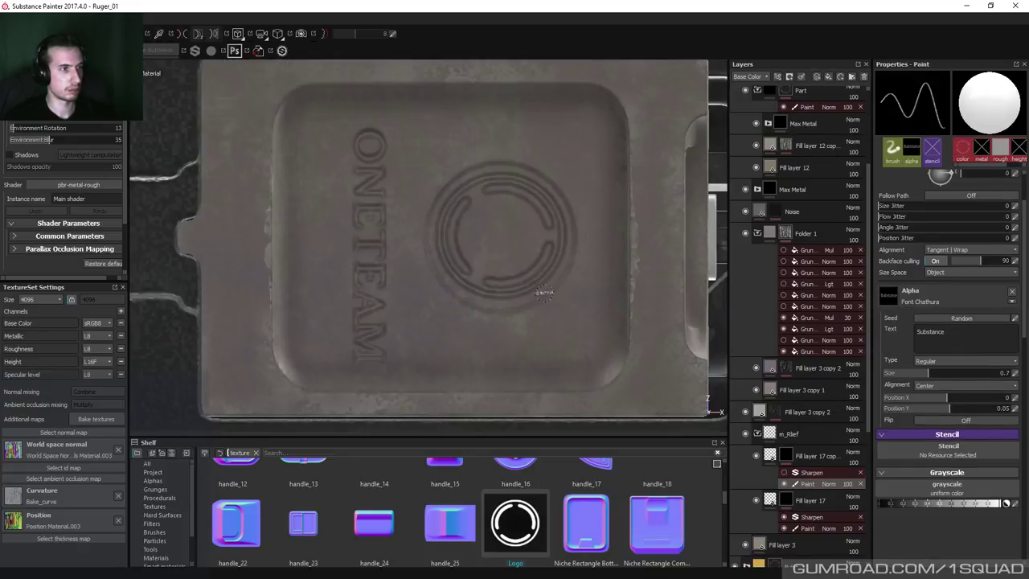
{"action": "scroll", "coordinate": [575, 296], "scroll_direction": "down", "scroll_amount": 2}
{"action": "scroll", "coordinate": [575, 297], "scroll_direction": "down", "scroll_amount": 2}
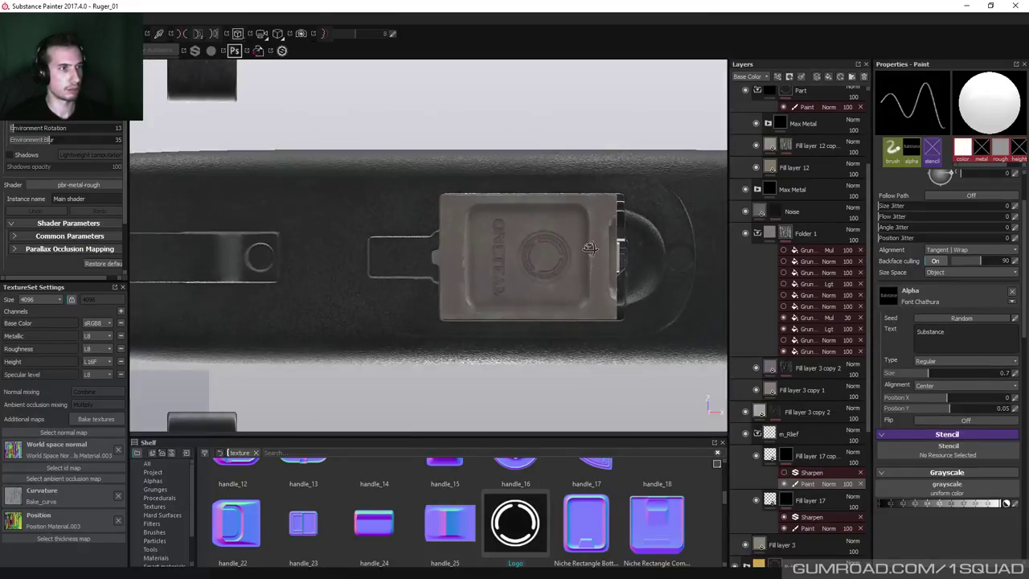
{"action": "left_click_drag", "start_coordinate": [515, 249], "coordinate": [629, 214], "text": "alt"}
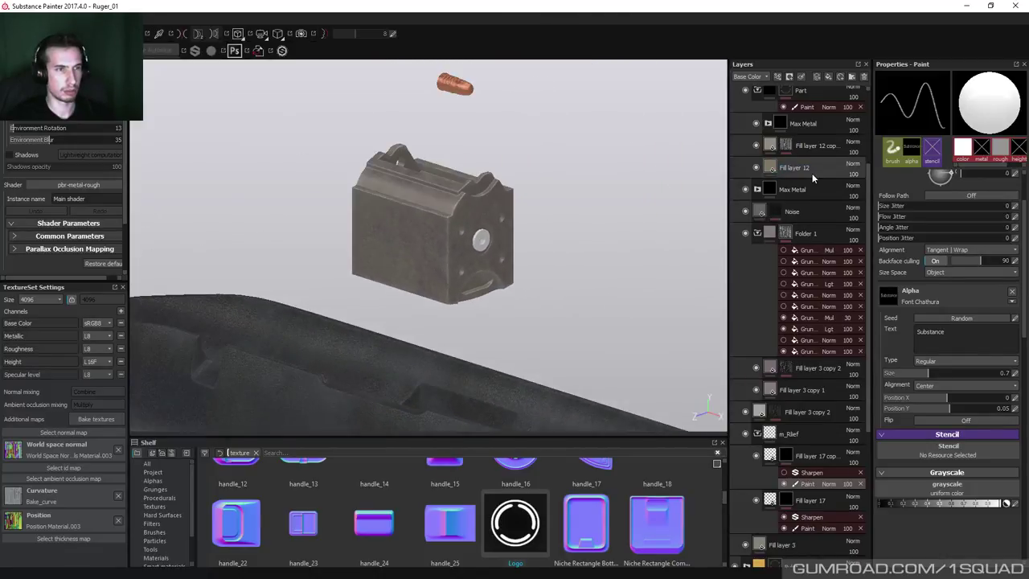
On the magazine paint layer, polygon-fill the centre bolt's polygons one at a time.
{"action": "scroll", "coordinate": [811, 173], "scroll_direction": "up", "scroll_amount": 2}
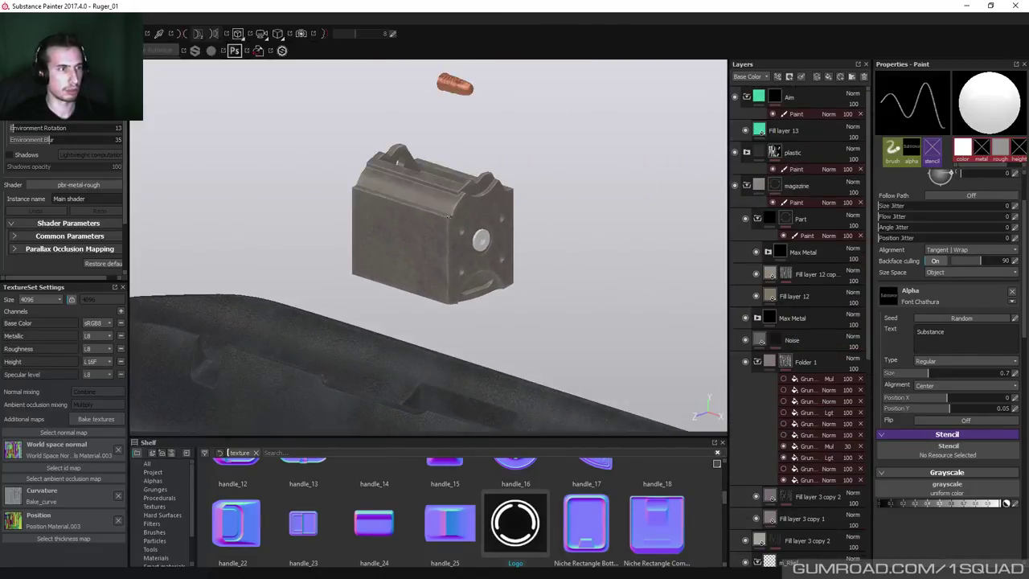
{"action": "scroll", "coordinate": [531, 285], "scroll_direction": "up", "scroll_amount": 2}
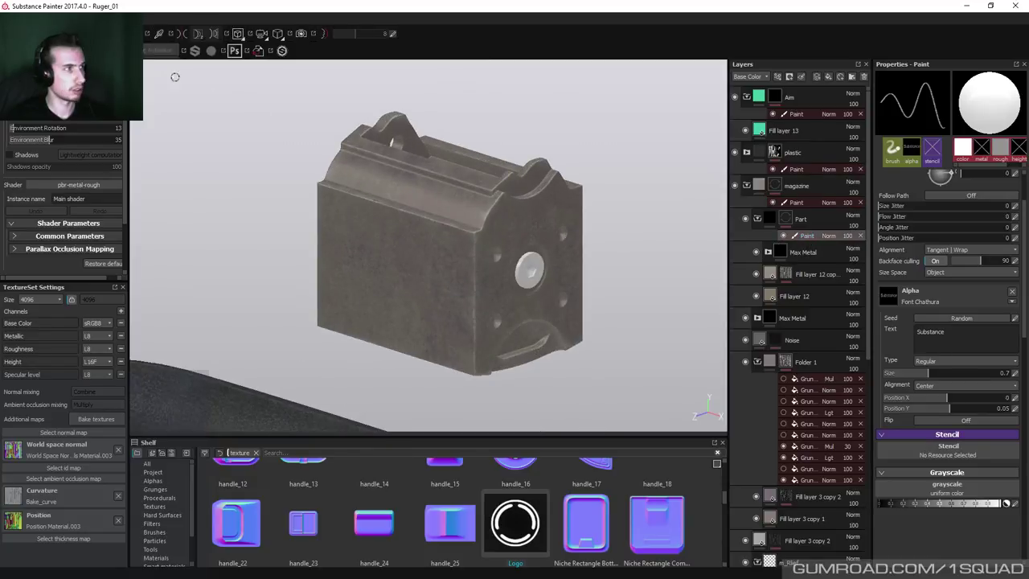
{"action": "left_click", "coordinate": [794, 202]}
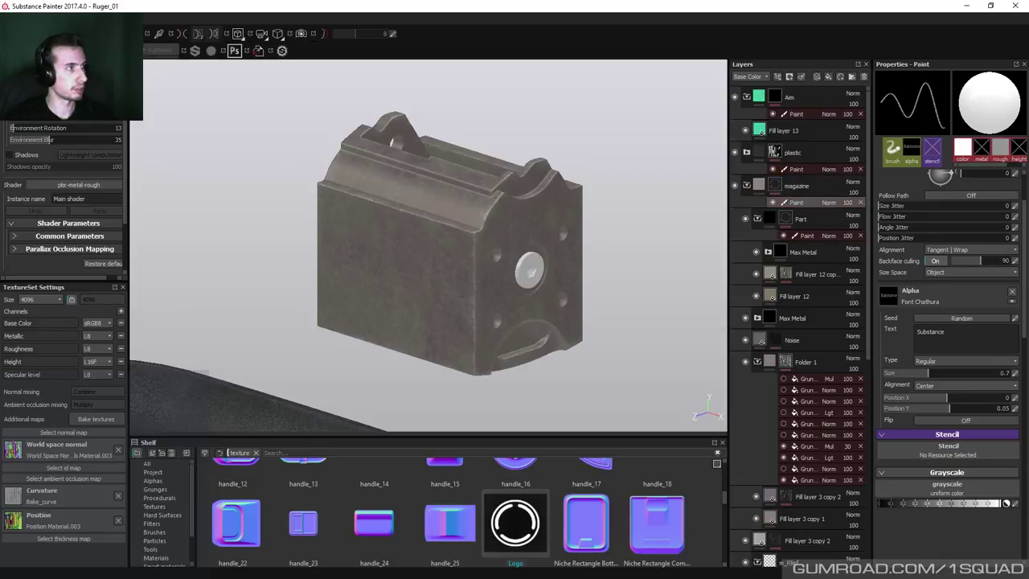
{"action": "key", "text": "4"}
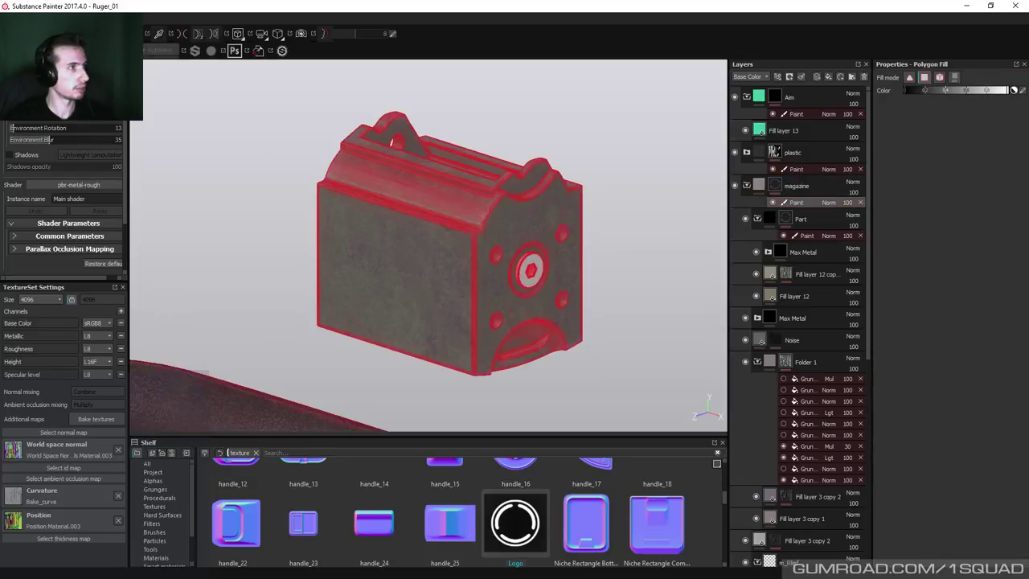
{"action": "left_click", "coordinate": [940, 78]}
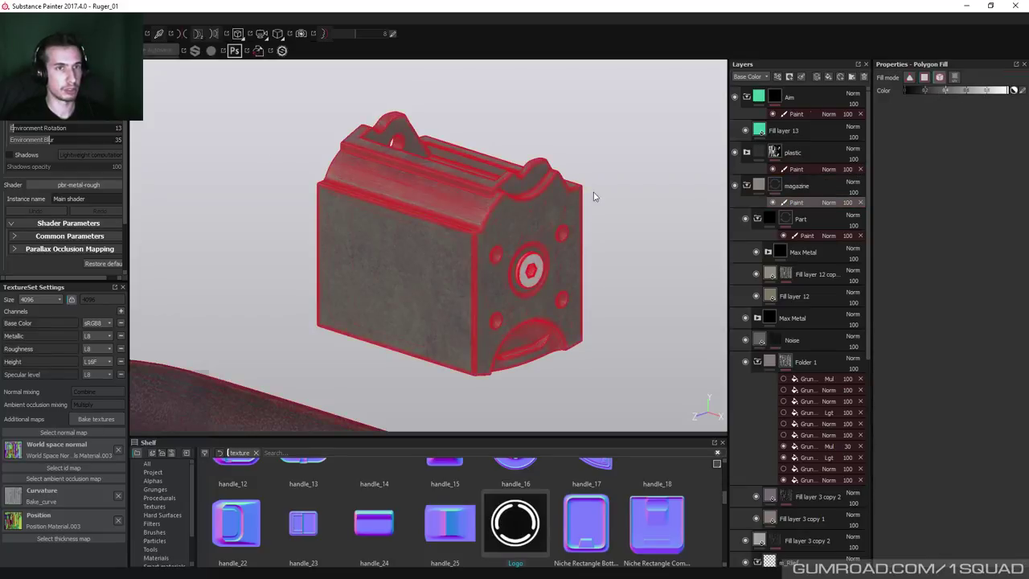
{"action": "left_click", "coordinate": [531, 265]}
{"action": "key", "text": "1"}
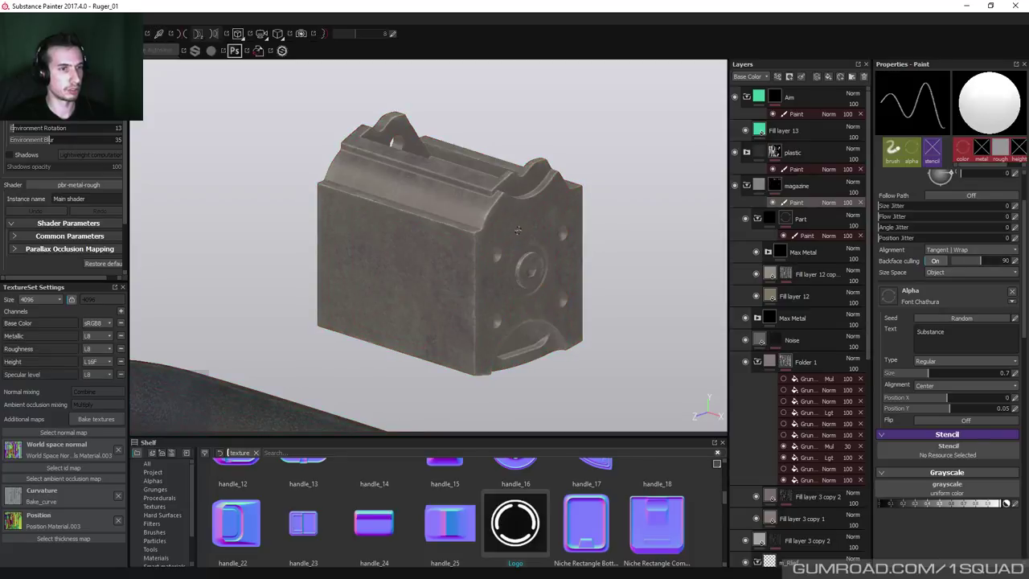
Fill the bolt white in the Part layer's mask and return to the shaded view.
{"action": "left_click", "coordinate": [787, 222], "text": "alt"}
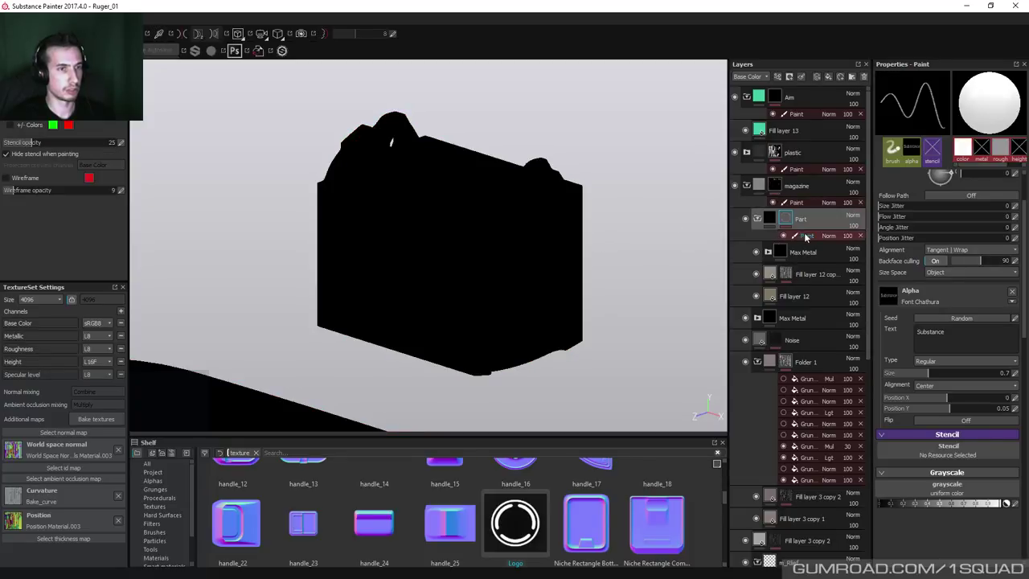
{"action": "scroll", "coordinate": [542, 249], "scroll_direction": "down", "scroll_amount": 5}
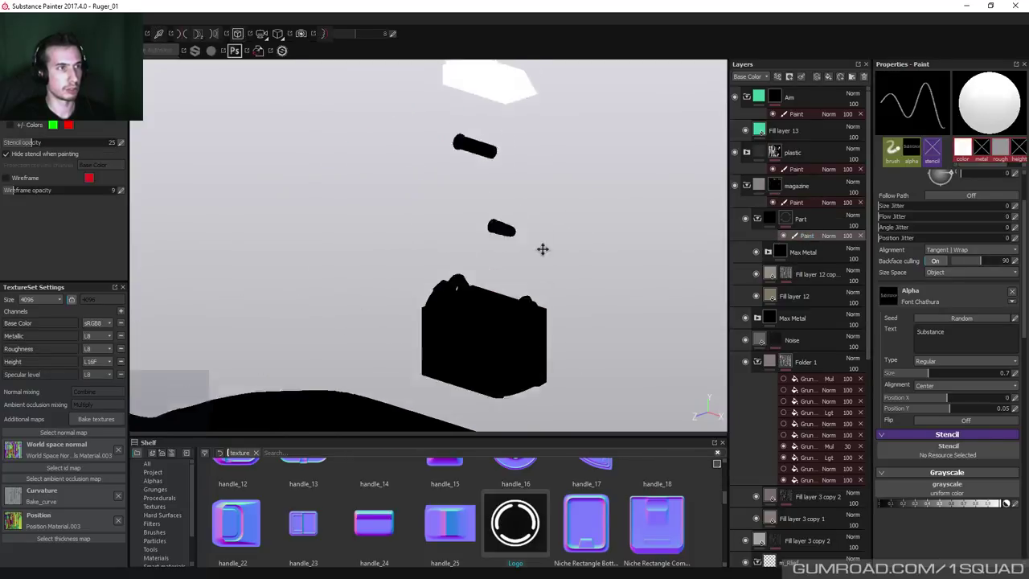
{"action": "scroll", "coordinate": [542, 250], "scroll_direction": "up", "scroll_amount": 5}
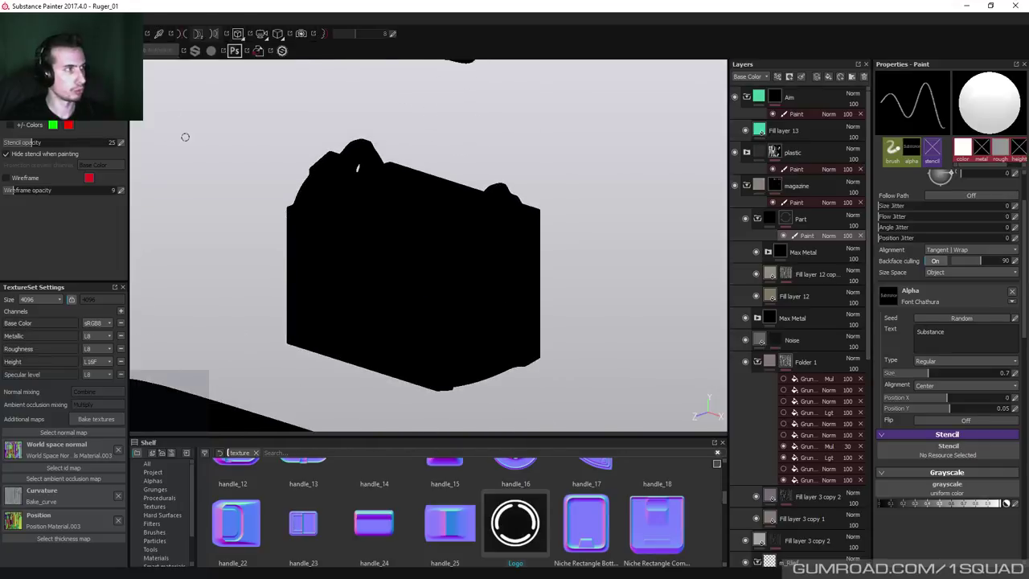
{"action": "scroll", "coordinate": [184, 136], "scroll_direction": "up", "scroll_amount": 2}
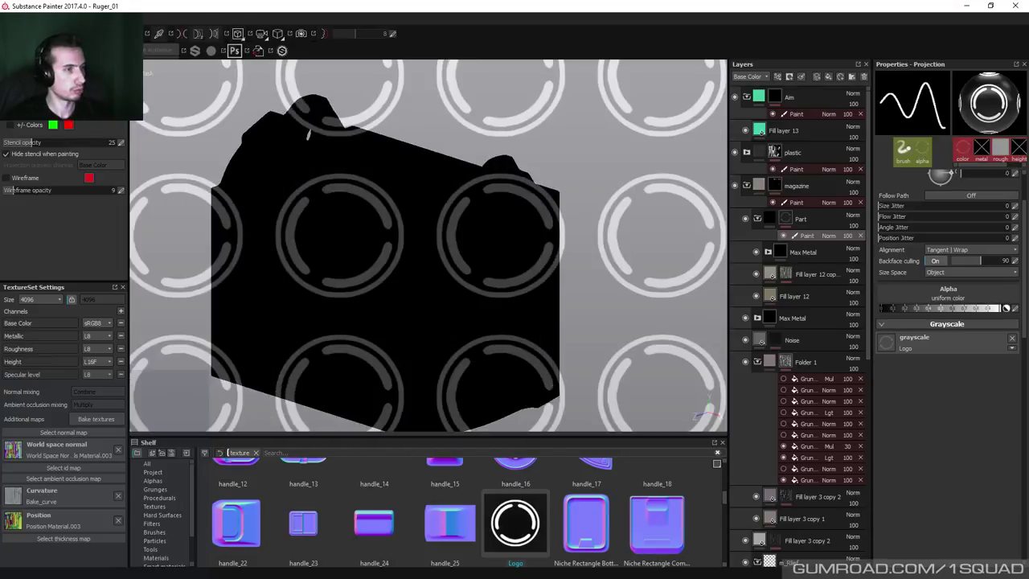
{"action": "key", "text": "4"}
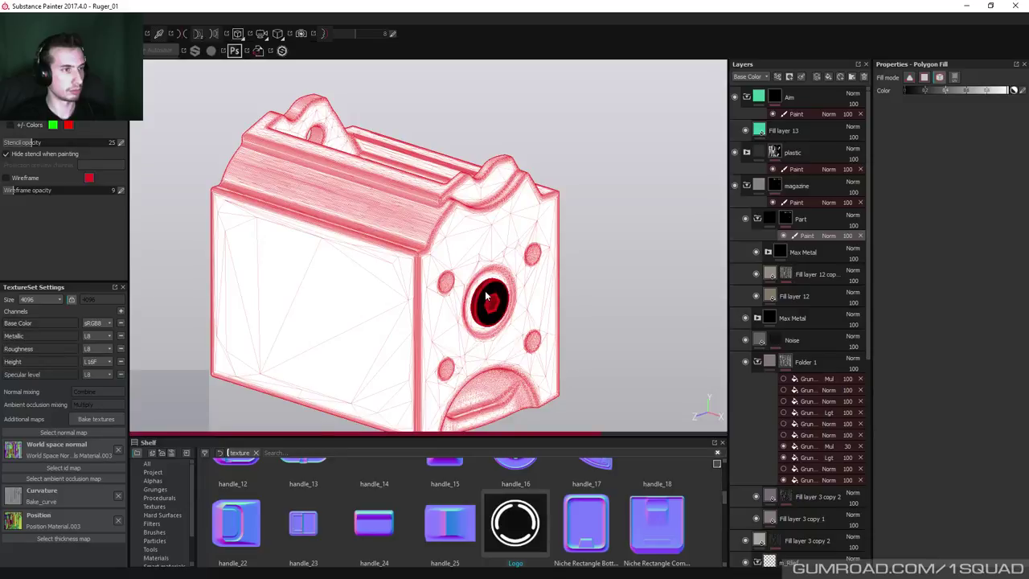
{"action": "left_click", "coordinate": [485, 295]}
{"action": "key", "text": "1"}
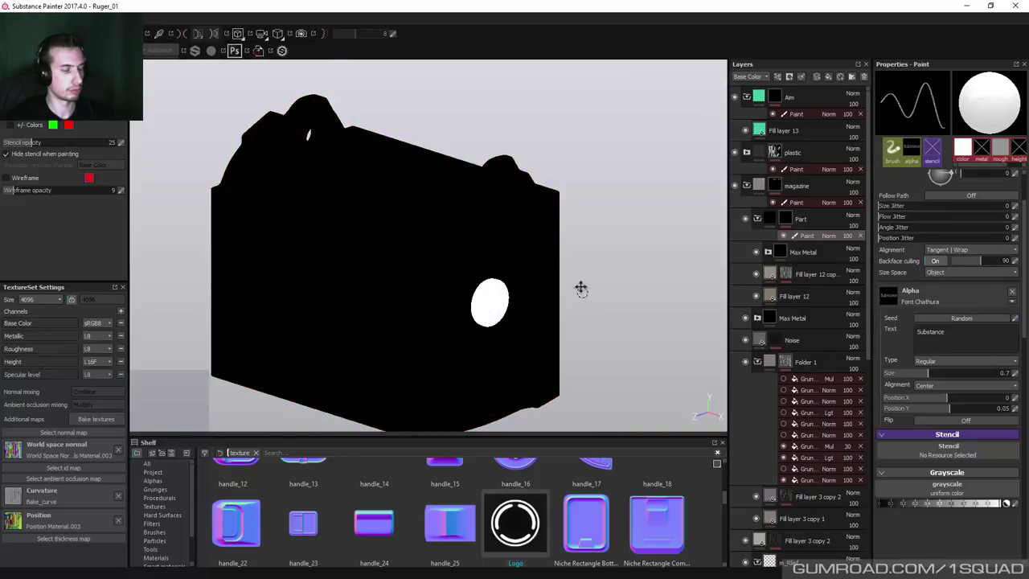
{"action": "key", "text": "f"}
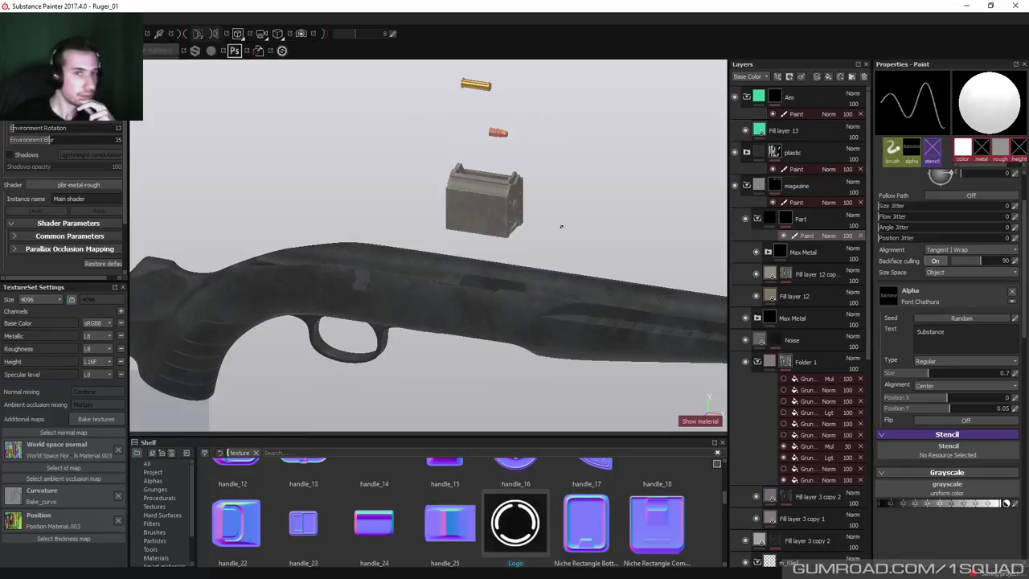
{"action": "right_click_drag", "start_coordinate": [561, 226], "coordinate": [531, 193], "text": "alt"}
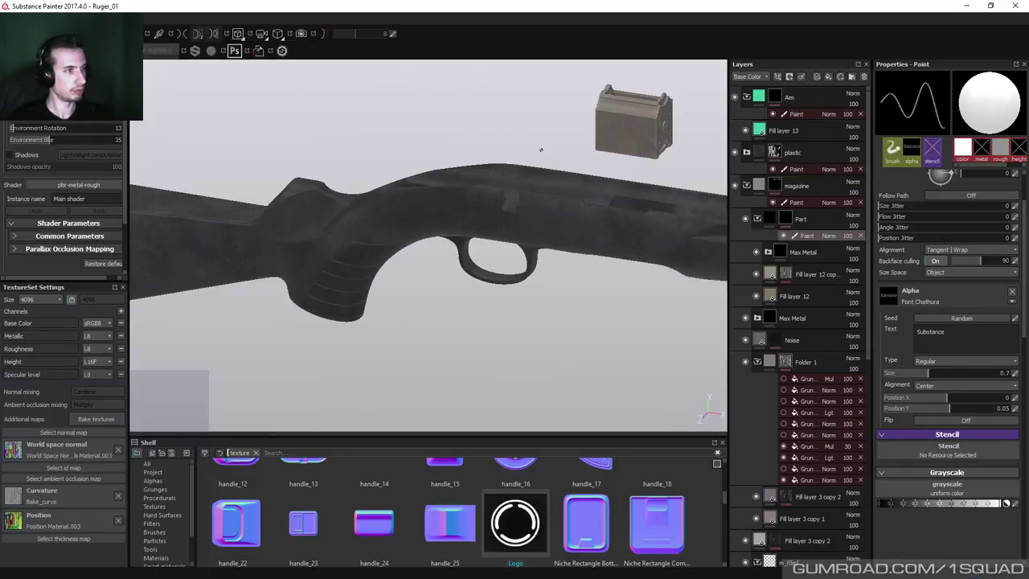
{"action": "middle_click_drag", "start_coordinate": [531, 192], "coordinate": [595, 217], "text": "alt"}
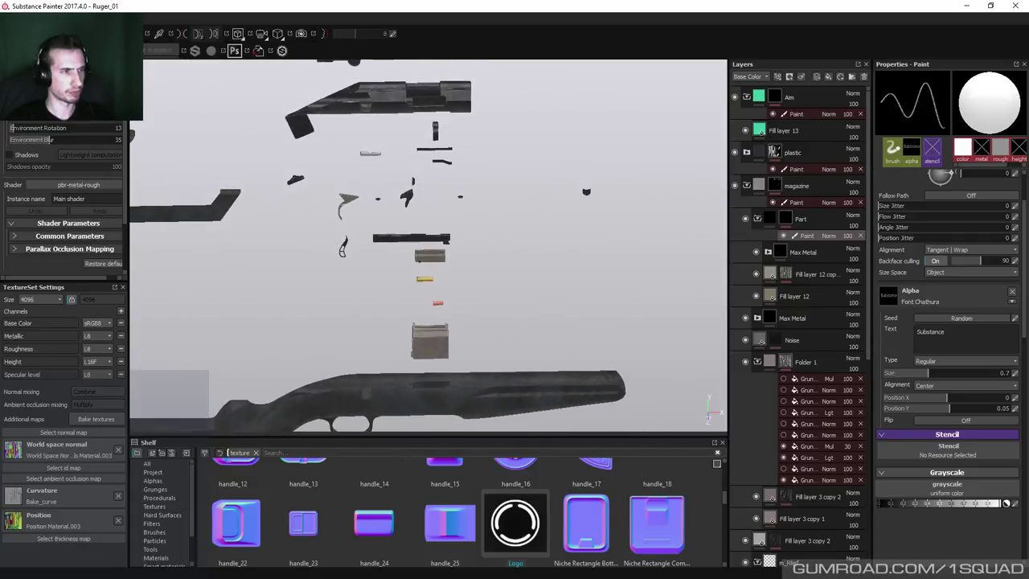
{"action": "scroll", "coordinate": [496, 325], "scroll_direction": "up", "scroll_amount": 10}
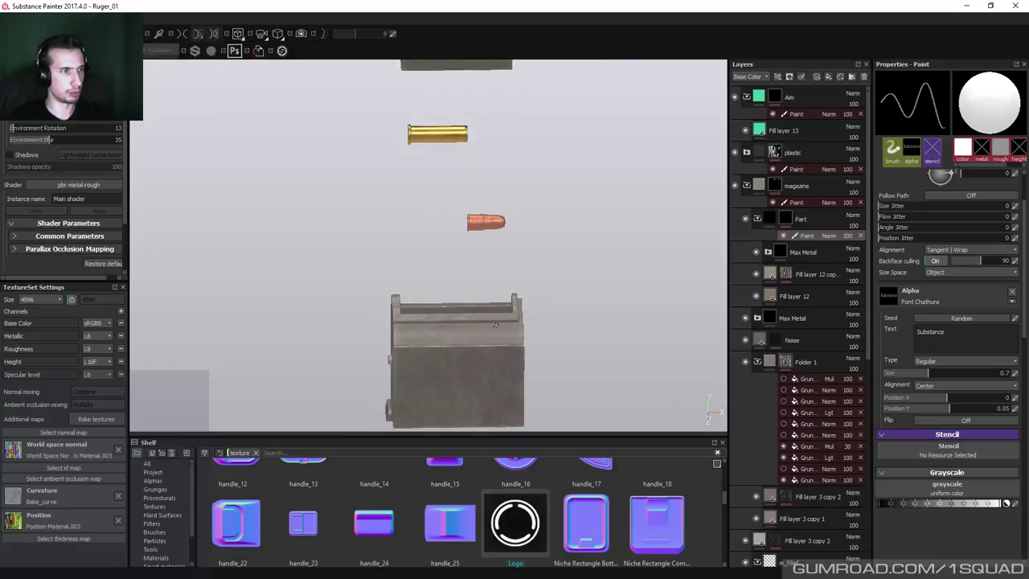
{"action": "left_click_drag", "start_coordinate": [496, 324], "coordinate": [404, 282], "text": "alt"}
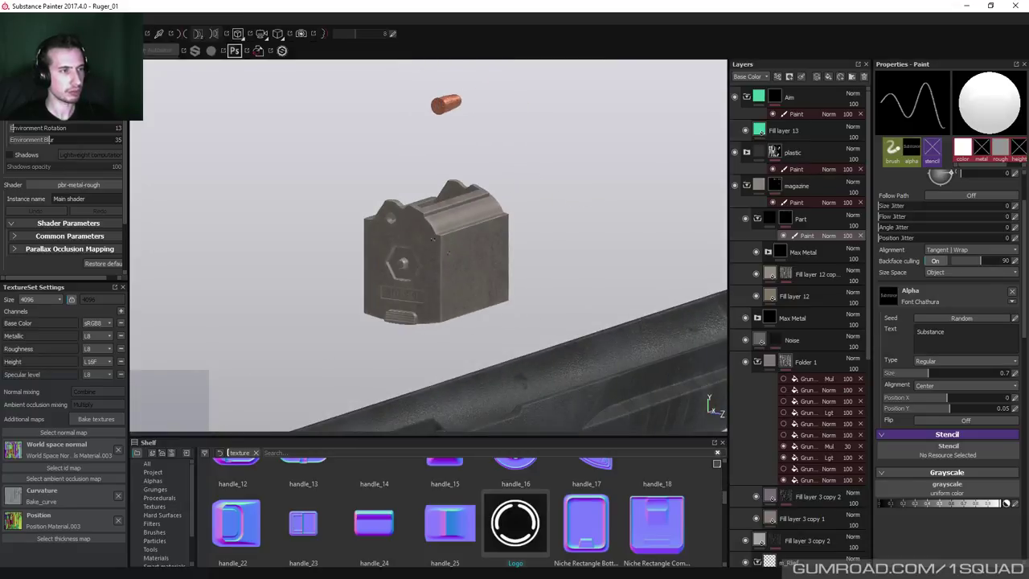
{"action": "left_click_drag", "start_coordinate": [464, 291], "coordinate": [350, 139], "text": "alt"}
{"action": "scroll", "coordinate": [454, 338], "scroll_direction": "down", "scroll_amount": 5}
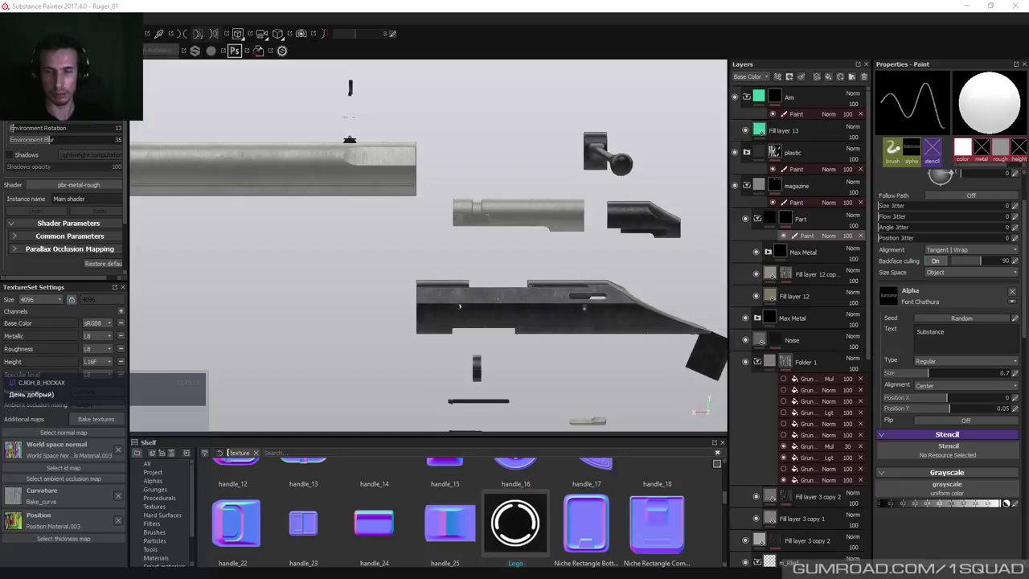
{"action": "mouse_move", "coordinate": [584, 307]}
{"action": "left_mouse_down", "text": "alt"}
{"action": "mouse_move", "coordinate": [386, 324]}
{"action": "mouse_move", "coordinate": [568, 339]}
{"action": "mouse_move", "coordinate": [524, 190]}
{"action": "mouse_move", "coordinate": [489, 183]}
{"action": "left_mouse_up", "text": "alt"}
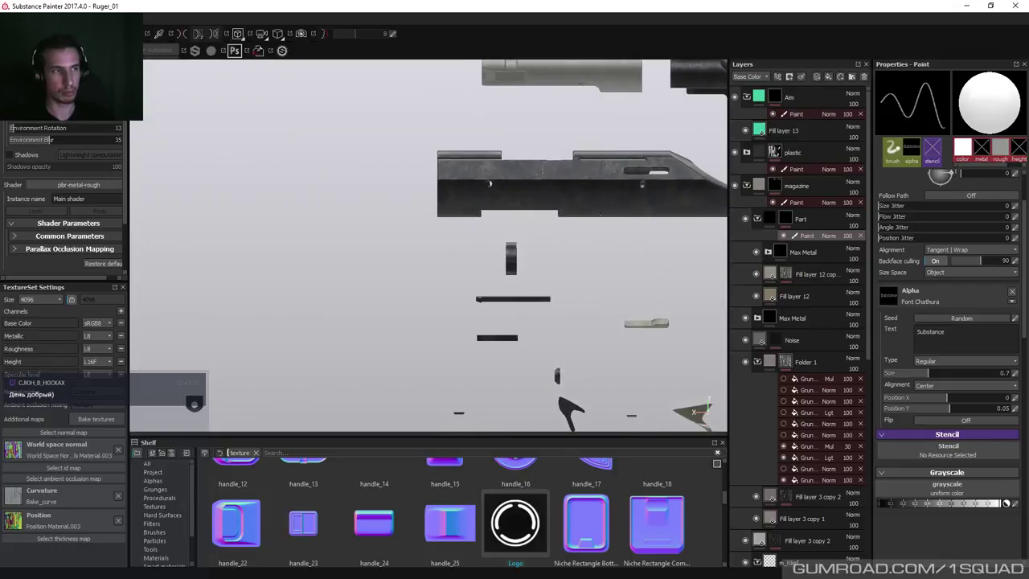
{"action": "right_click_drag", "start_coordinate": [490, 183], "coordinate": [558, 340], "text": "alt"}
{"action": "right_click_drag", "start_coordinate": [561, 248], "coordinate": [482, 286], "text": "alt"}
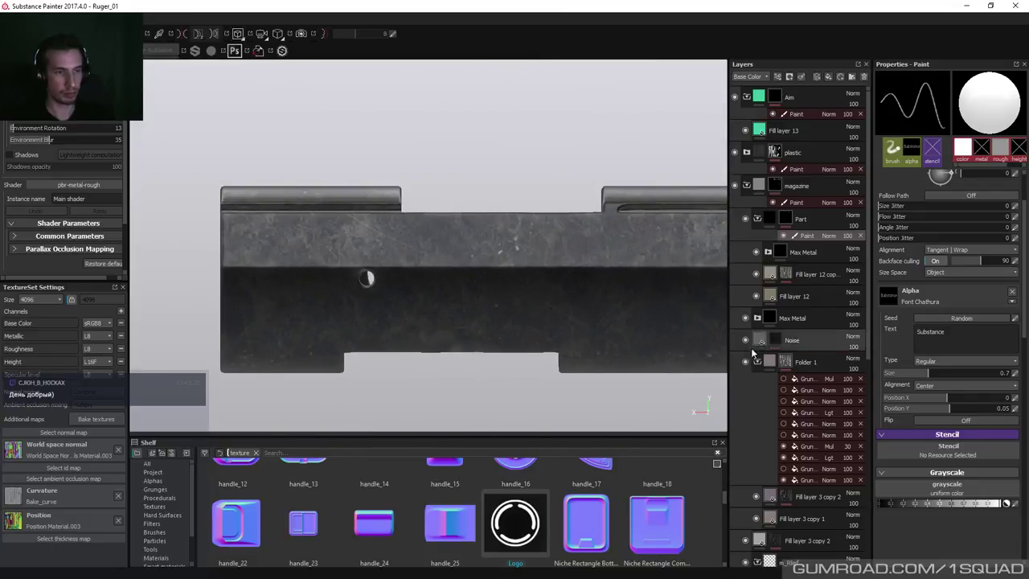
Collapse the magazine group, expand DarkMetal, and select the BaseMat layer.
{"action": "left_click", "coordinate": [746, 186]}
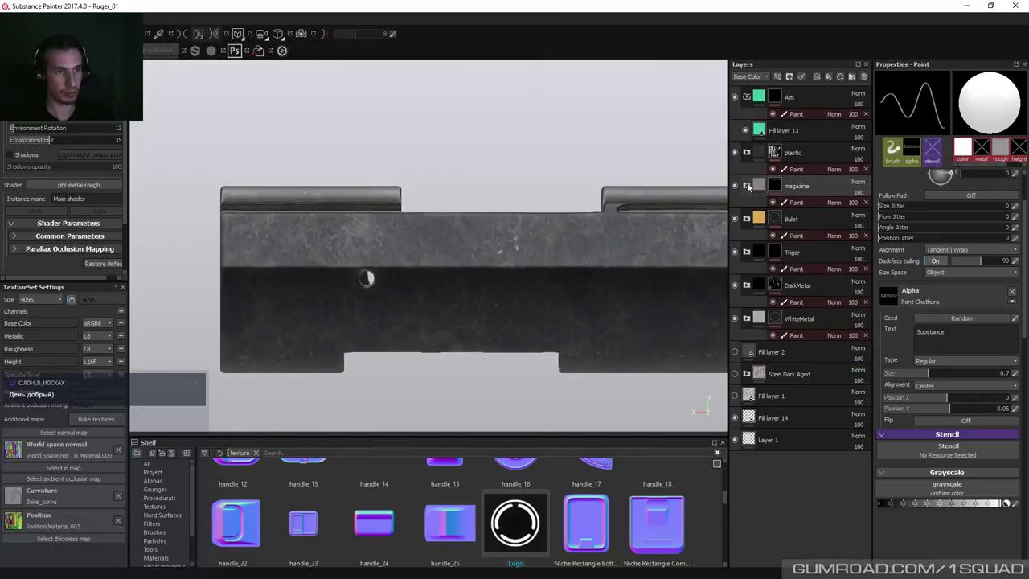
{"action": "left_click", "coordinate": [746, 285]}
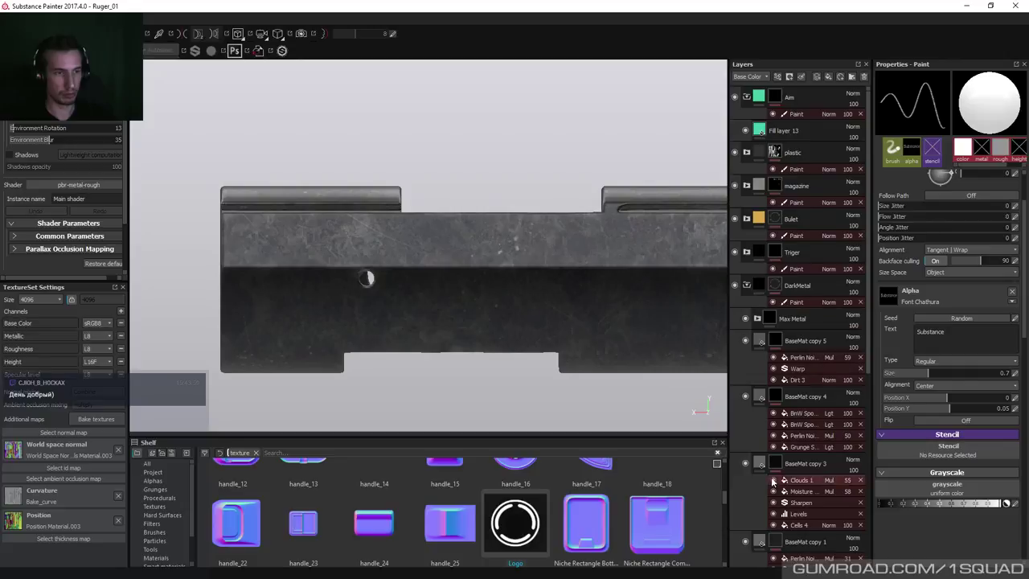
{"action": "scroll", "coordinate": [774, 480], "scroll_direction": "down", "scroll_amount": 5}
{"action": "left_click", "coordinate": [796, 412]}
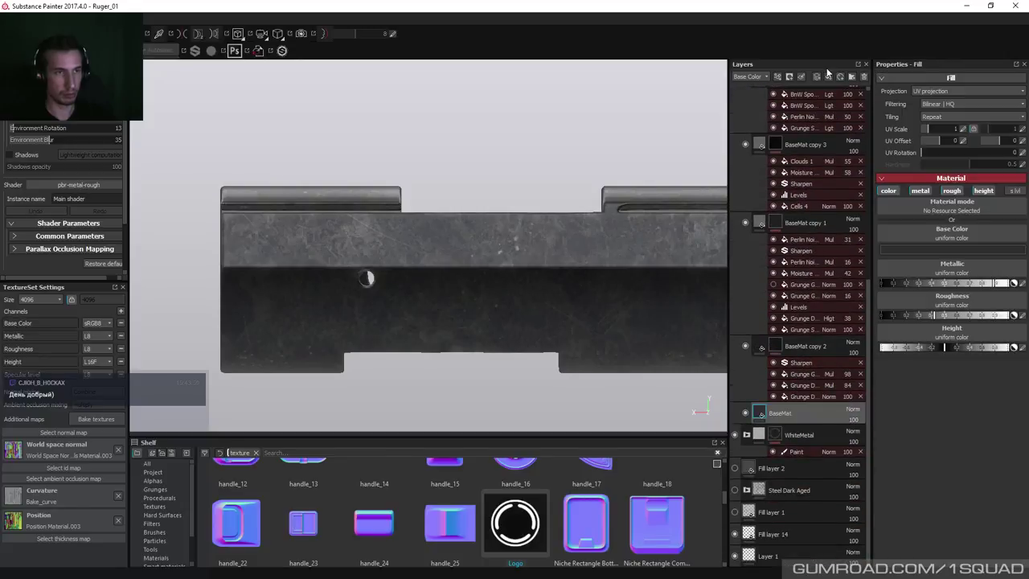
Add a fill layer above BaseMat with only the height channel enabled and a lowered height.
{"action": "left_click", "coordinate": [887, 192]}
{"action": "left_click", "coordinate": [920, 191]}
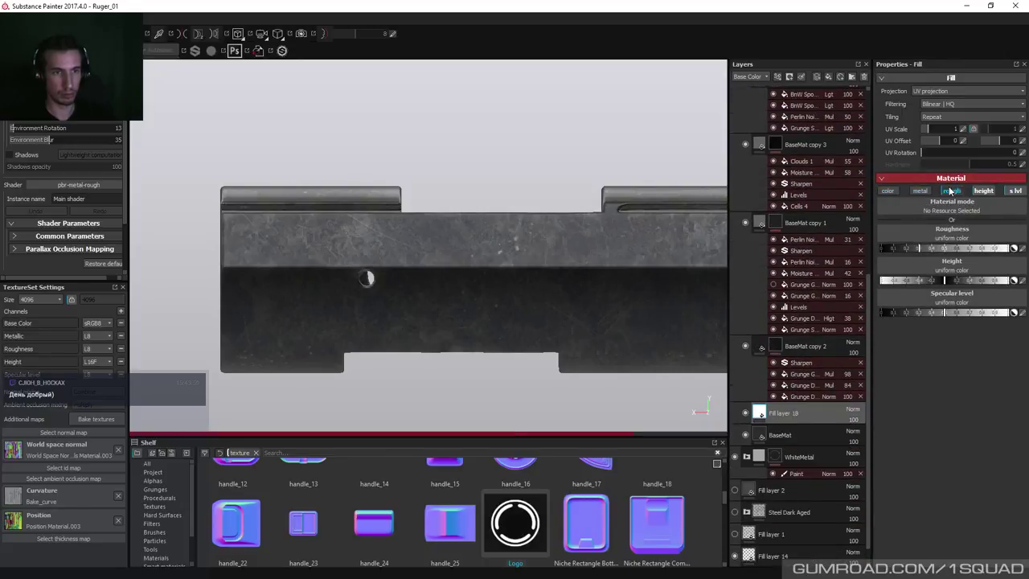
{"action": "left_click", "coordinate": [983, 191]}
{"action": "left_click", "coordinate": [952, 191]}
{"action": "left_click", "coordinate": [983, 191]}
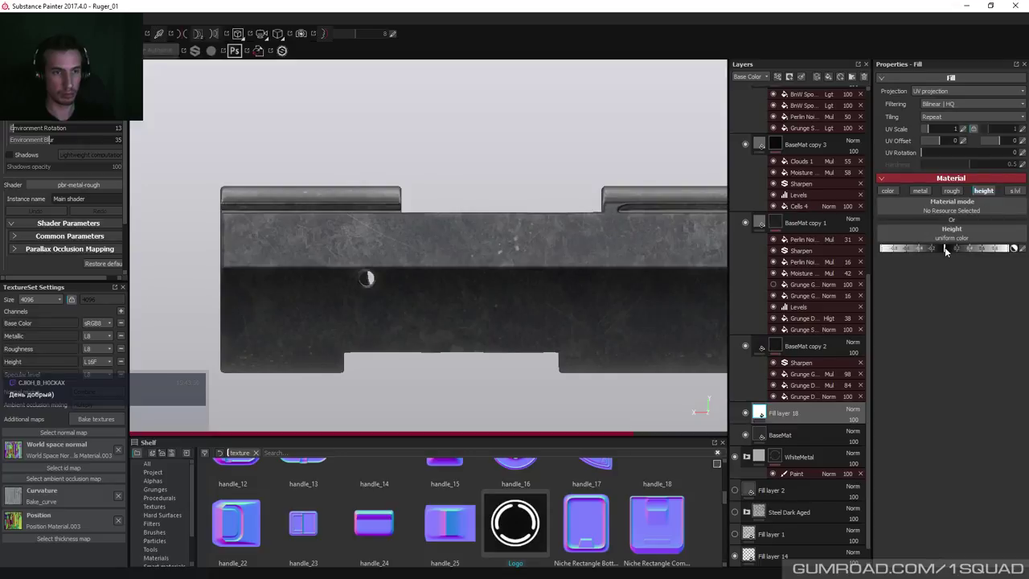
{"action": "left_click_drag", "start_coordinate": [941, 251], "coordinate": [937, 250]}
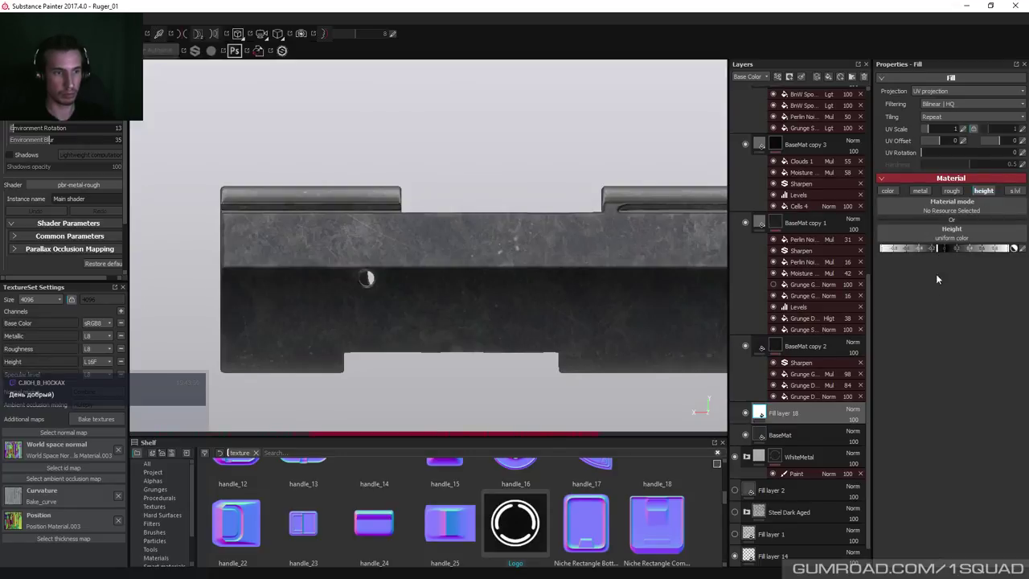
Give the new fill layer a black mask with a paint effect.
{"action": "right_click", "coordinate": [803, 416]}
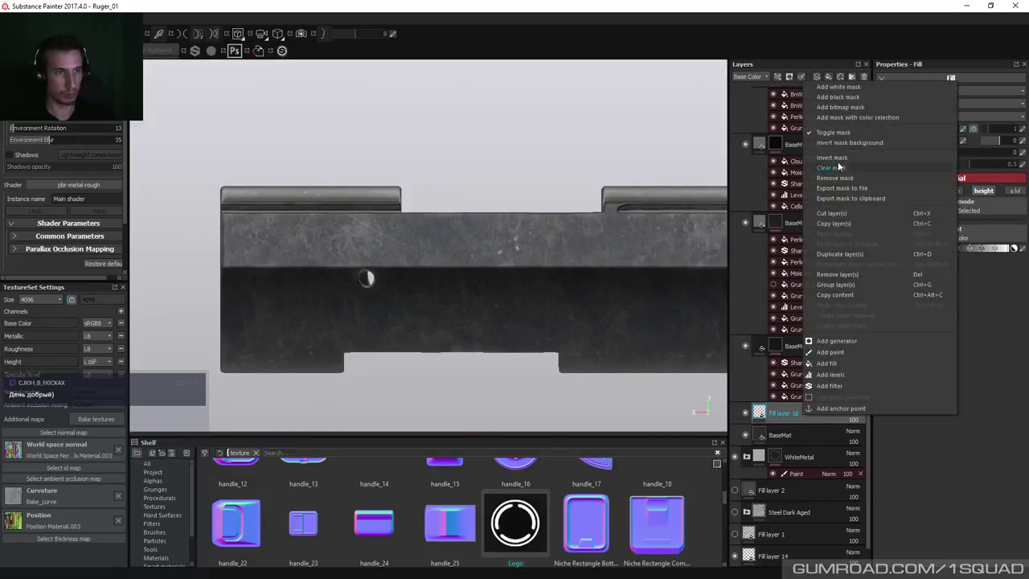
{"action": "left_click", "coordinate": [837, 97]}
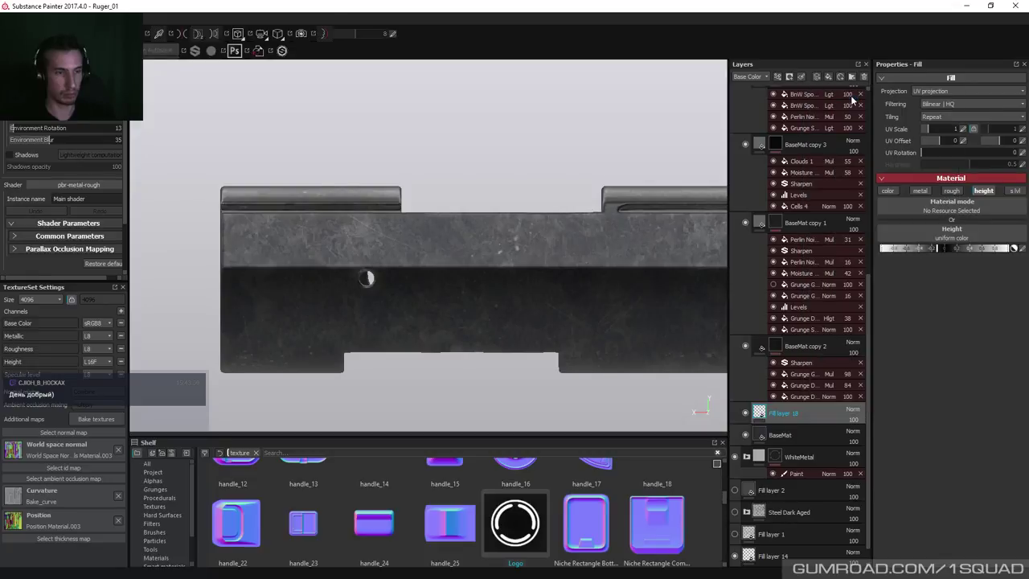
{"action": "right_click", "coordinate": [780, 418]}
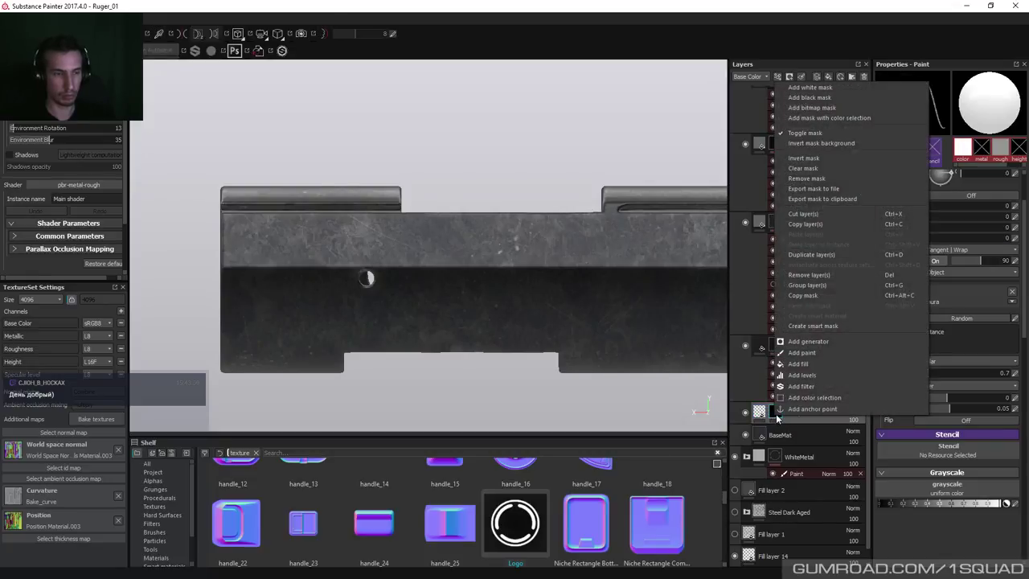
{"action": "left_click", "coordinate": [802, 352]}
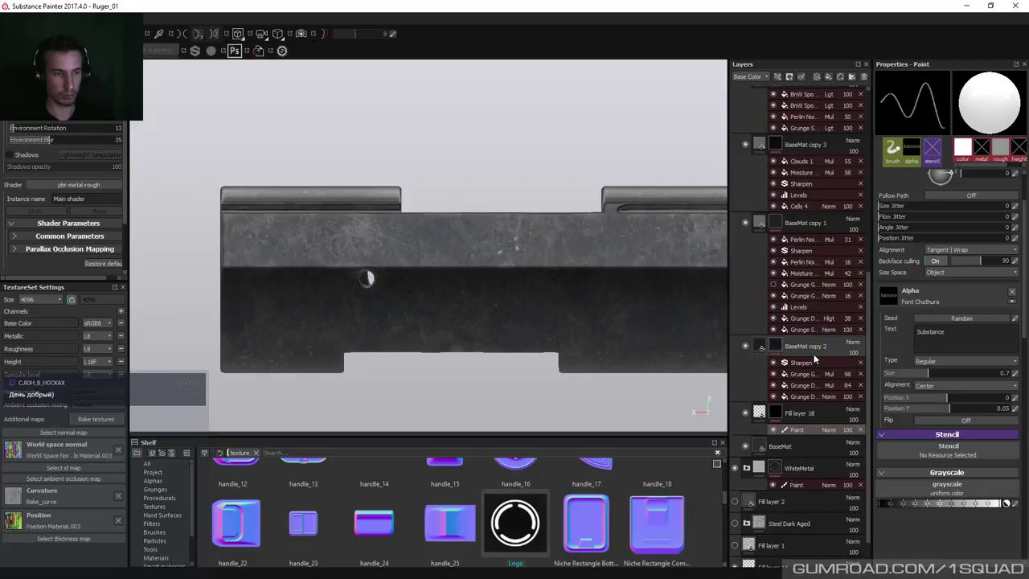
Browse the shelf resource categories, then switch to projection painting with the circular Logo.
{"action": "left_click", "coordinate": [159, 498]}
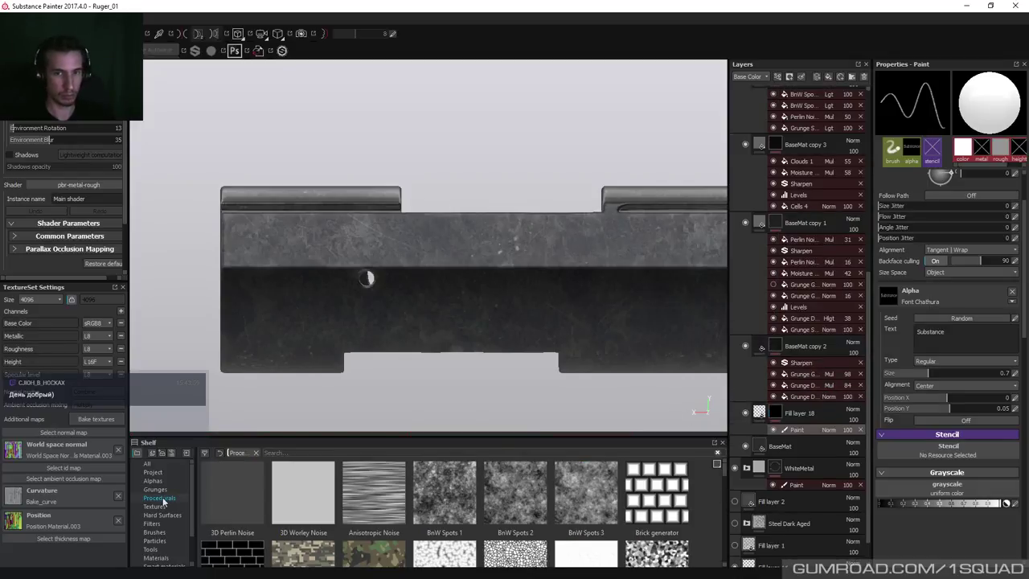
{"action": "left_click", "coordinate": [170, 515]}
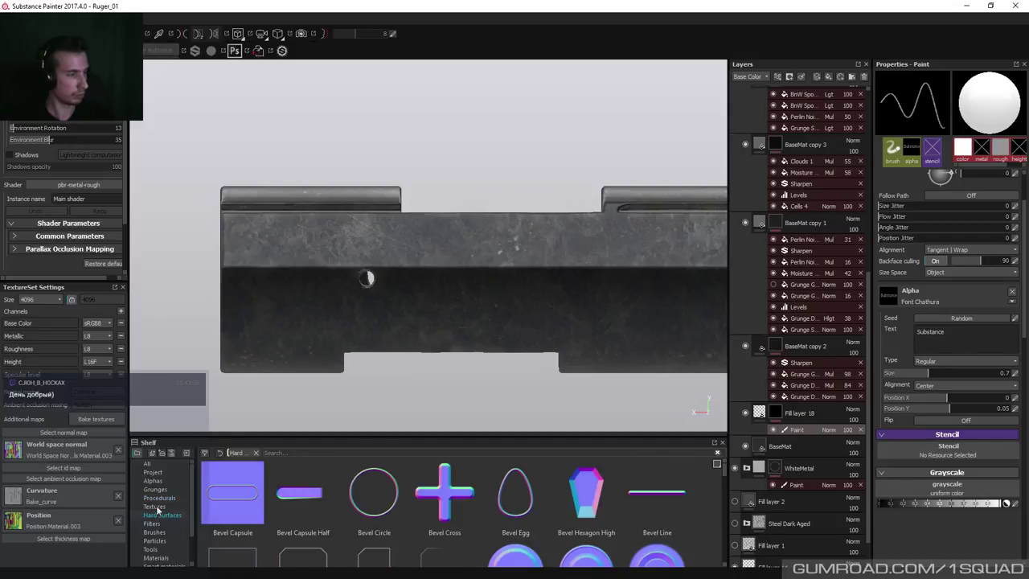
{"action": "left_click", "coordinate": [155, 506]}
{"action": "left_click", "coordinate": [158, 524]}
{"action": "scroll", "coordinate": [161, 531], "scroll_direction": "down", "scroll_amount": 1}
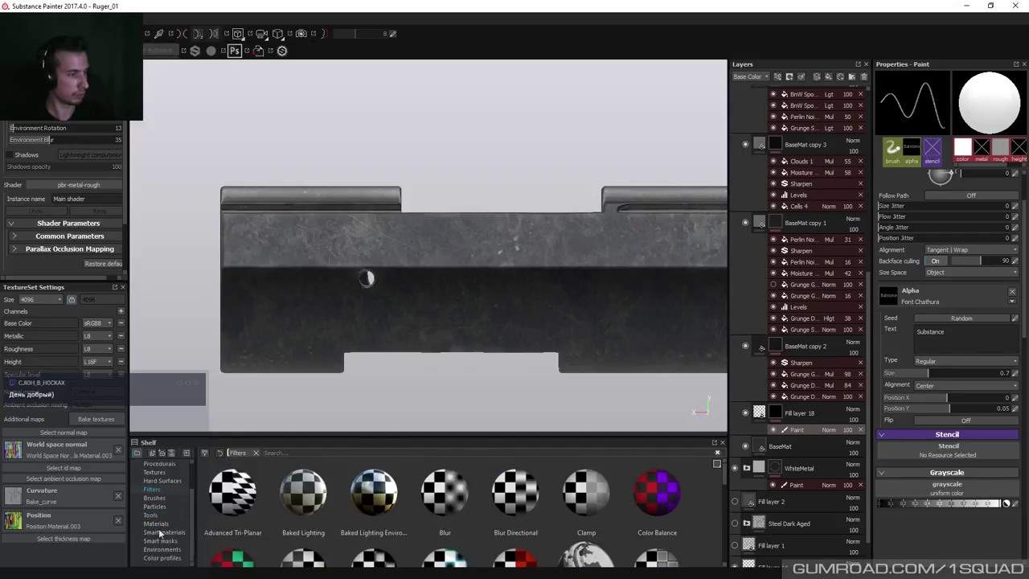
{"action": "left_click", "coordinate": [159, 489]}
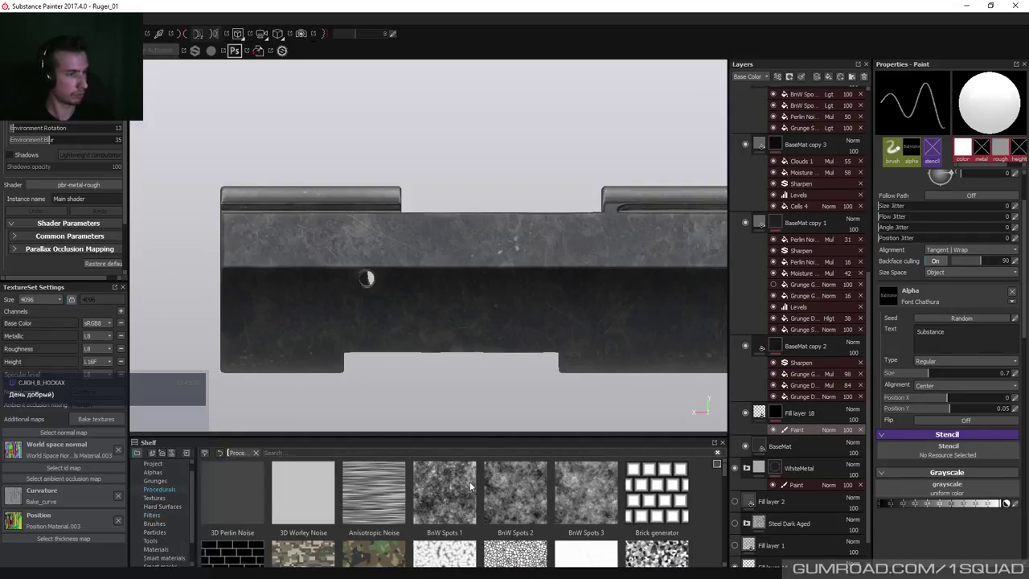
{"action": "scroll", "coordinate": [720, 473], "scroll_direction": "down", "scroll_amount": 2}
{"action": "key", "text": "3"}
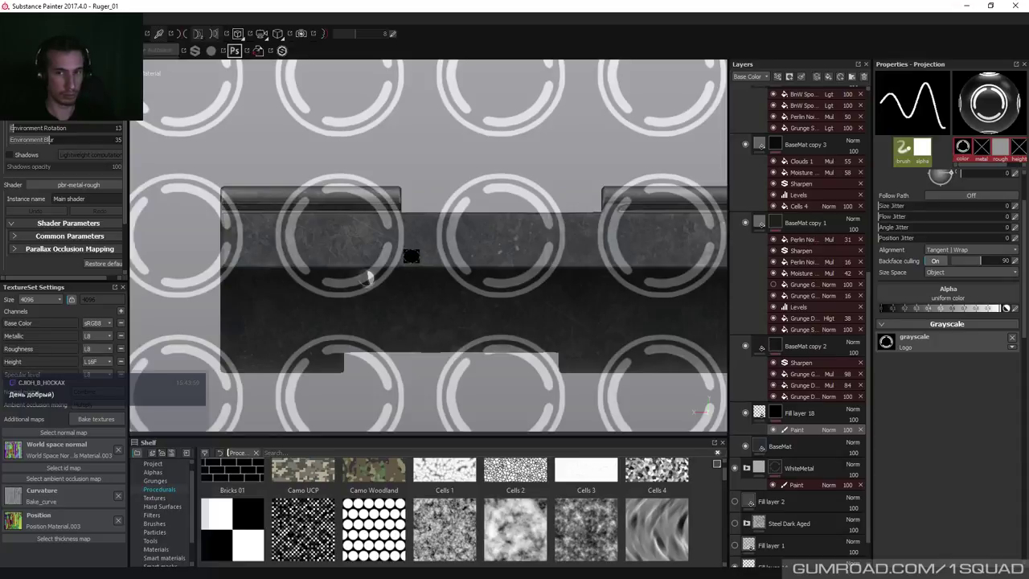
Shrink the tiled Logo stencil to stamp size and stamp it onto the upper receiver.
{"action": "middle_click_drag", "start_coordinate": [417, 258], "coordinate": [405, 261], "text": "alt"}
{"action": "right_click_drag", "start_coordinate": [404, 261], "coordinate": [372, 224]}
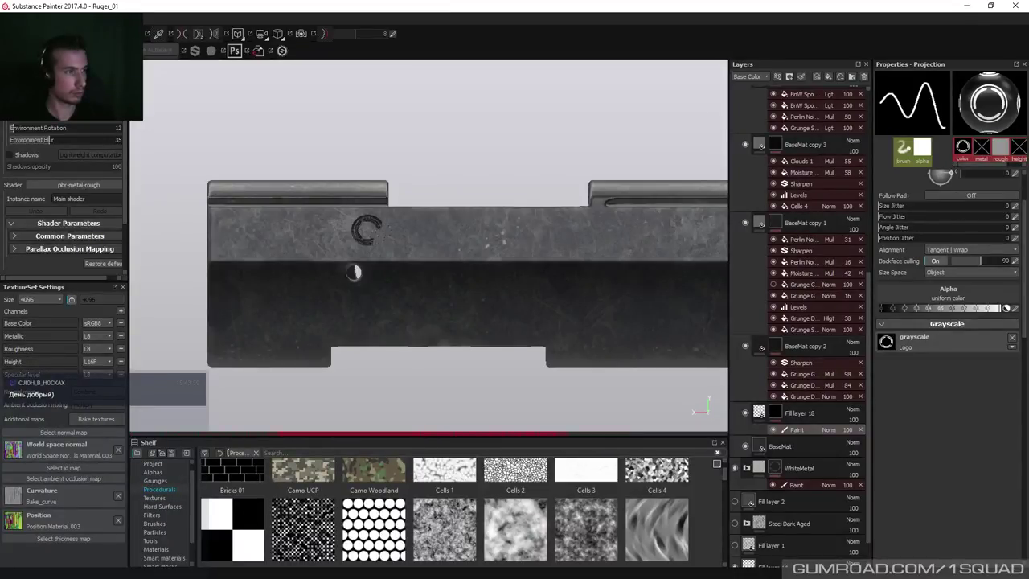
{"action": "key", "text": "s"}
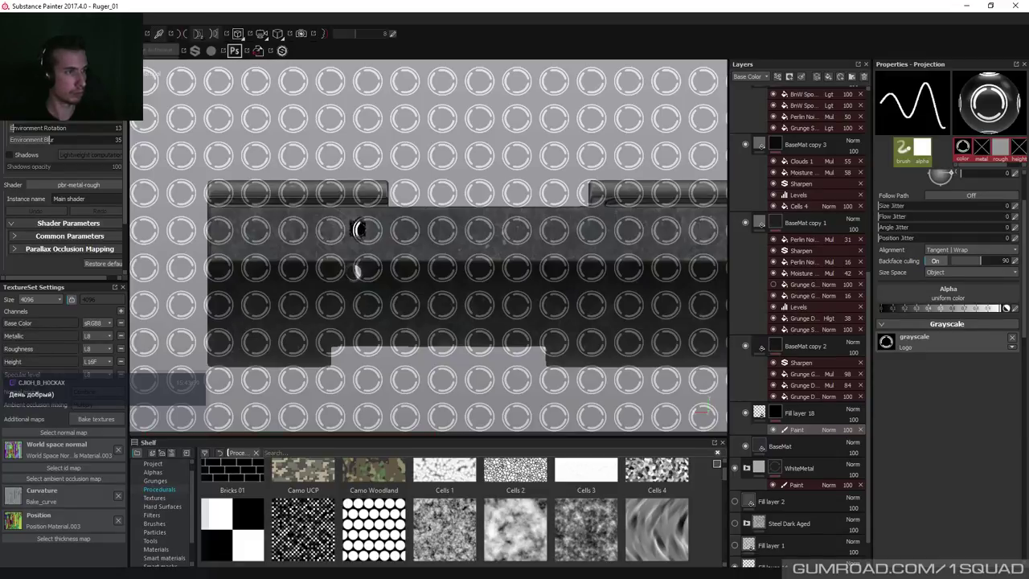
{"action": "left_click", "coordinate": [357, 231]}
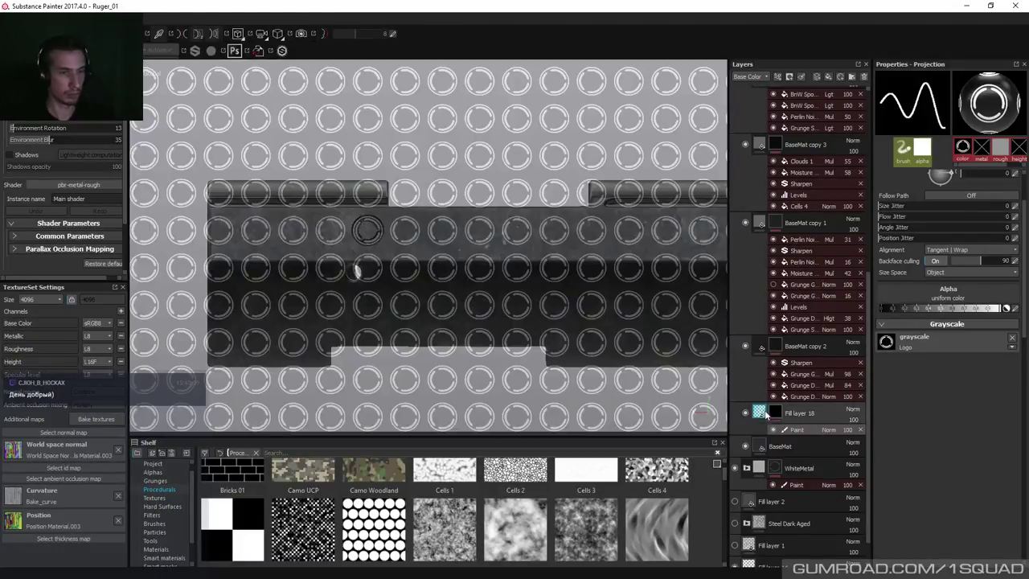
Set the logo fill's height to -0.02 so it reads as pressed in.
{"action": "key", "text": "Delete"}
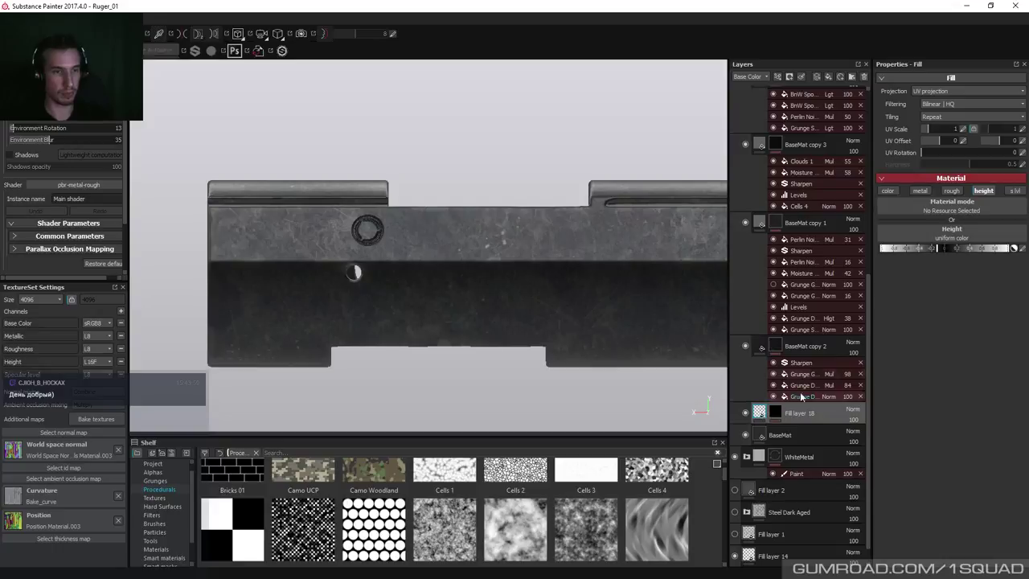
{"action": "left_click", "coordinate": [1018, 249]}
{"action": "key", "text": "Return"}
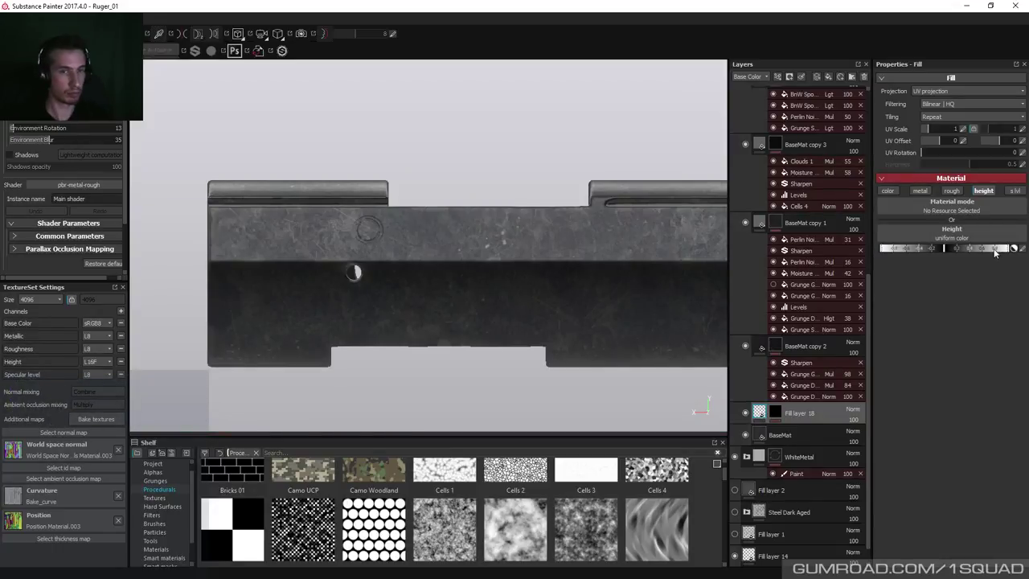
{"action": "left_click", "coordinate": [1024, 249]}
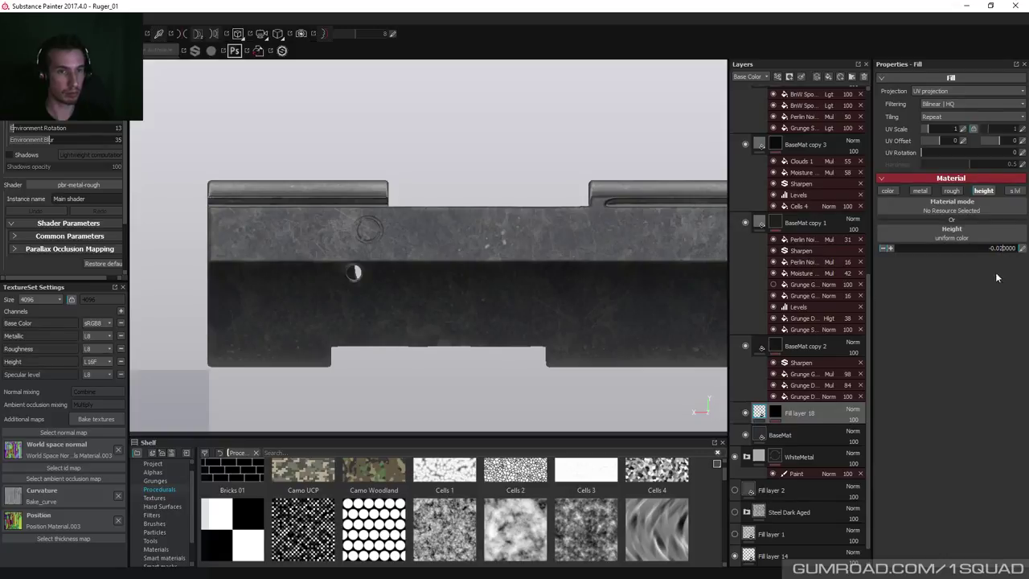
Confirm the revised height, then give the logo fill a new black mask with a paint effect.
{"action": "key", "text": "Return"}
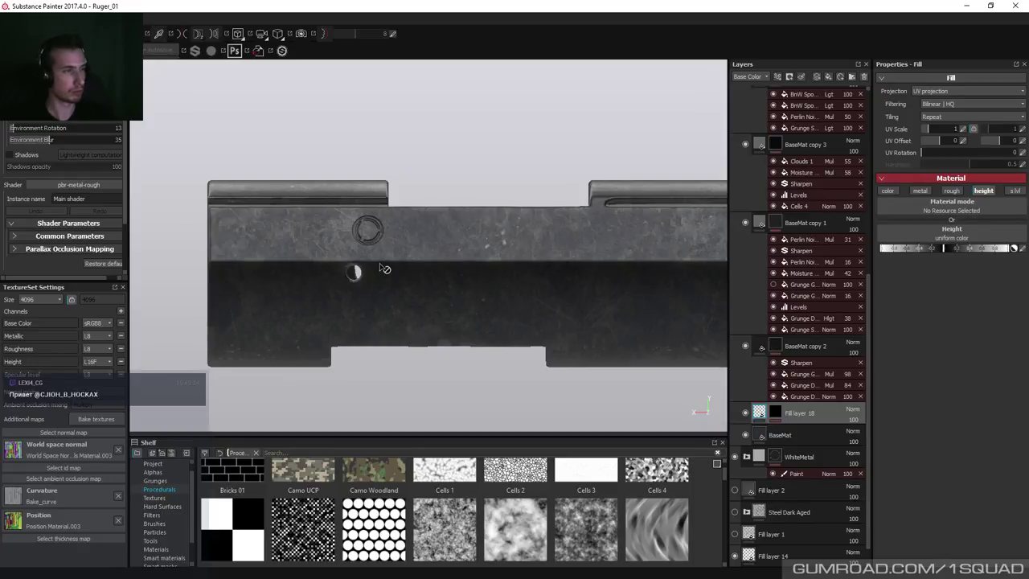
{"action": "right_click", "coordinate": [778, 411]}
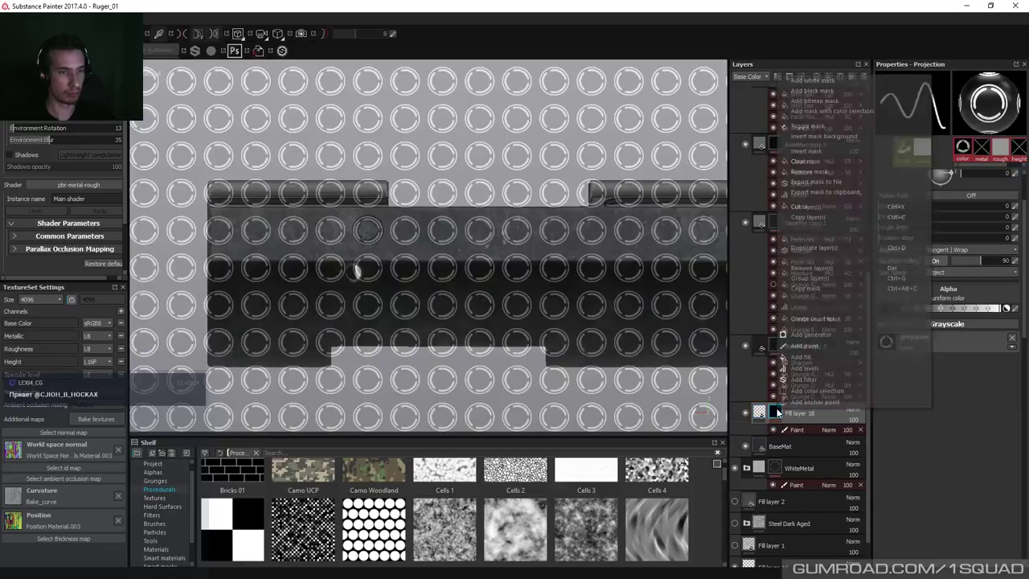
{"action": "left_click", "coordinate": [814, 91]}
{"action": "right_click", "coordinate": [777, 412]}
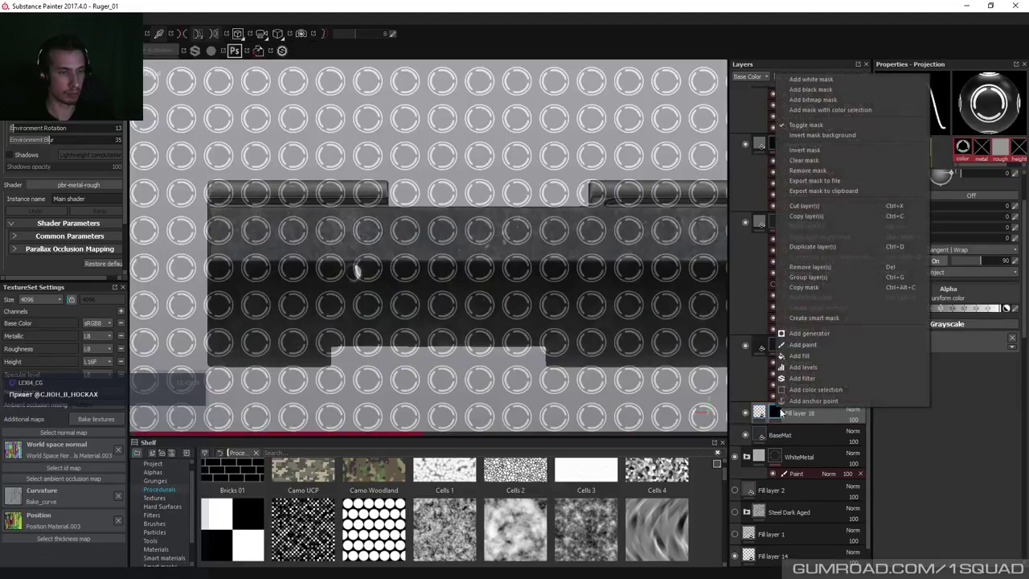
{"action": "left_click", "coordinate": [815, 345]}
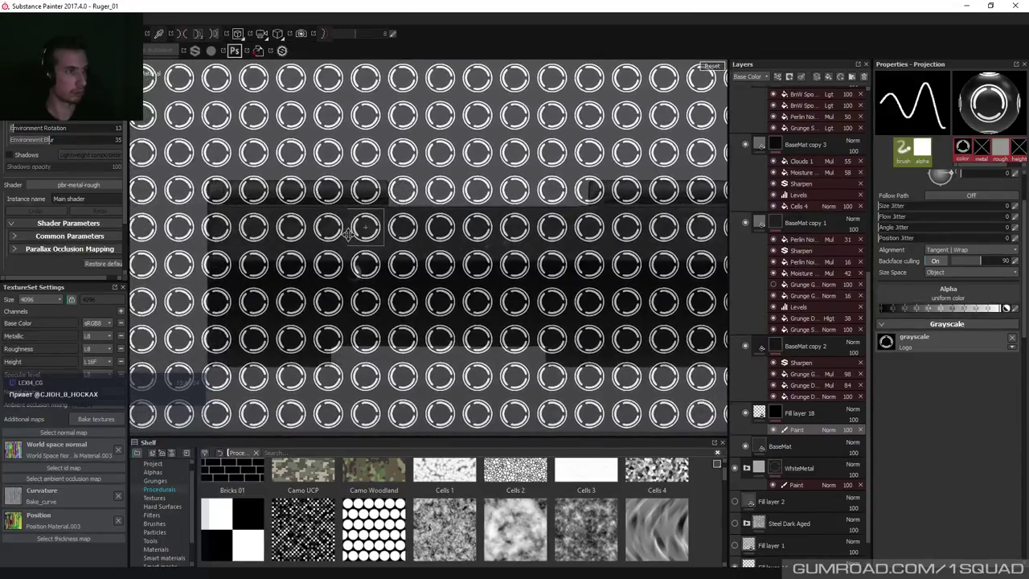
Nudge the logo stencil right and enlarge it slightly over the receiver.
{"action": "left_click_drag", "start_coordinate": [348, 233], "coordinate": [353, 234]}
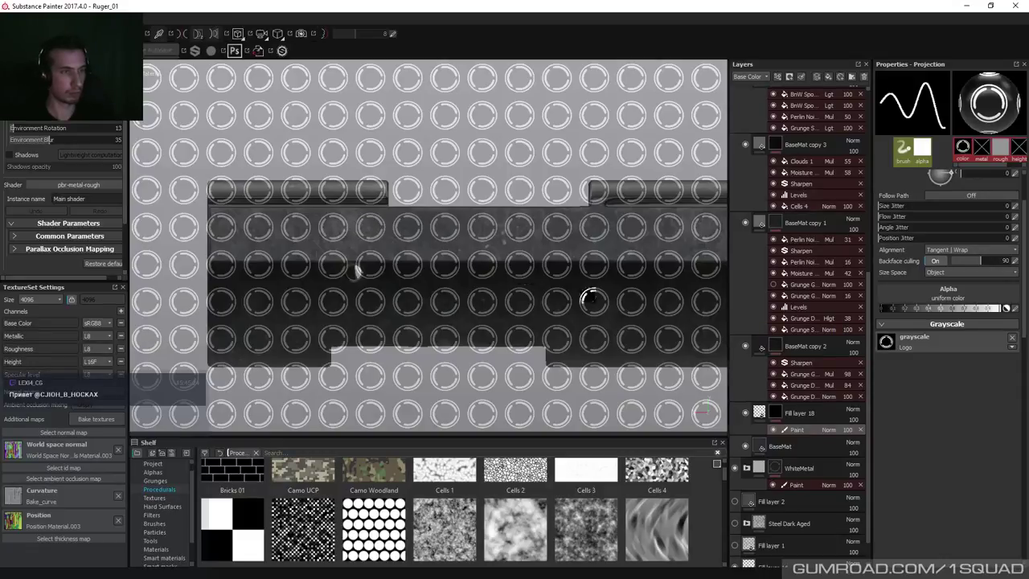
{"action": "key", "text": "s"}
{"action": "right_click_drag", "start_coordinate": [391, 232], "coordinate": [389, 236]}
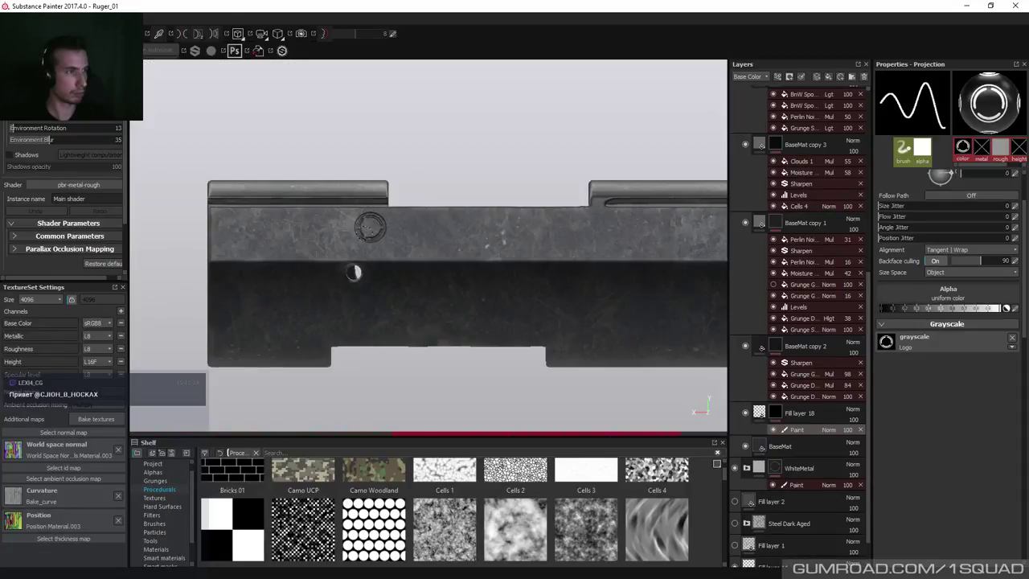
{"action": "key", "text": "s"}
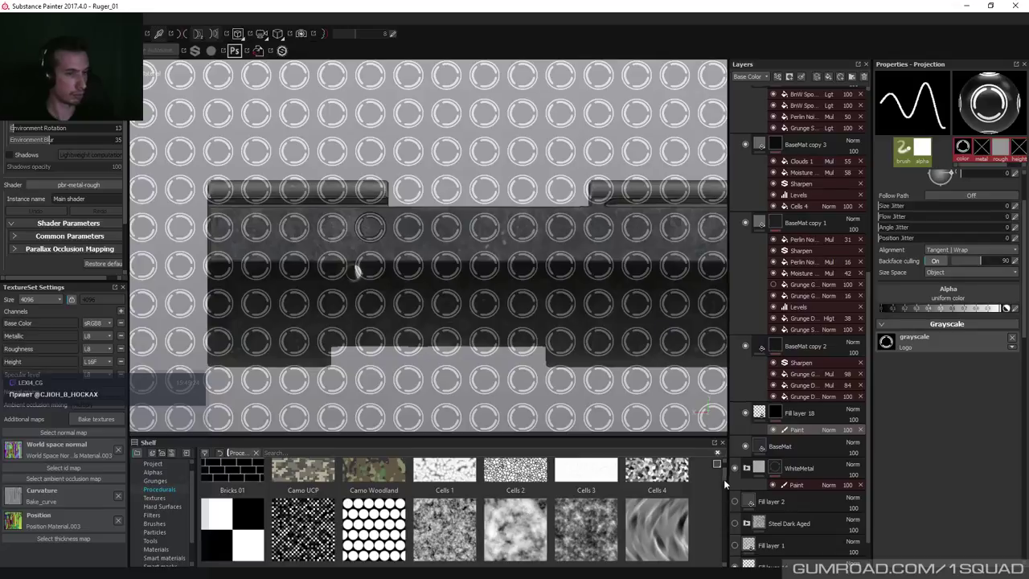
Find Font Jura among the shelf Alphas and drop it into the Projection Alpha slot.
{"action": "scroll", "coordinate": [724, 470], "scroll_direction": "up", "scroll_amount": 2, "text": "ctrl"}
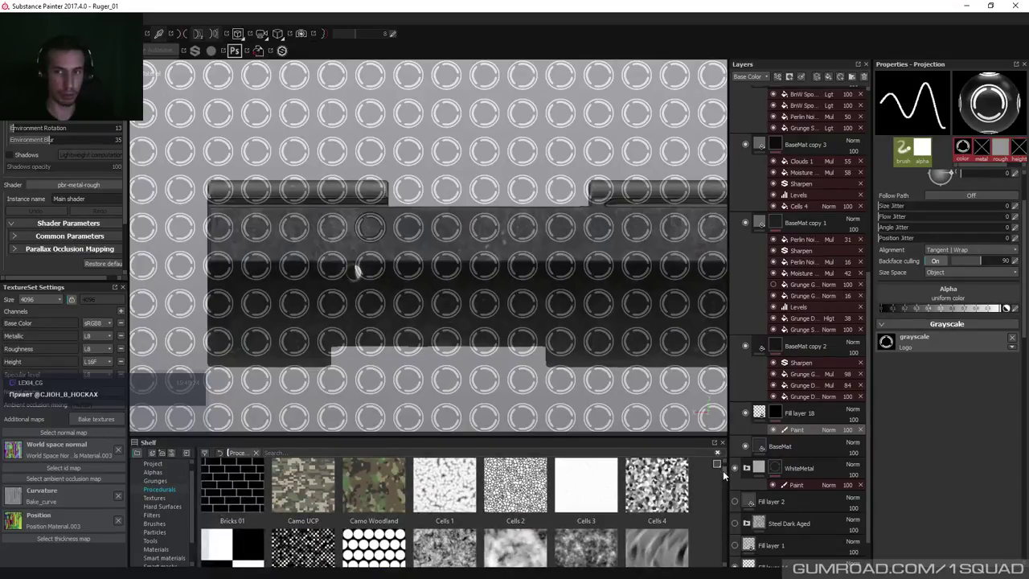
{"action": "scroll", "coordinate": [722, 470], "scroll_direction": "down", "scroll_amount": 2}
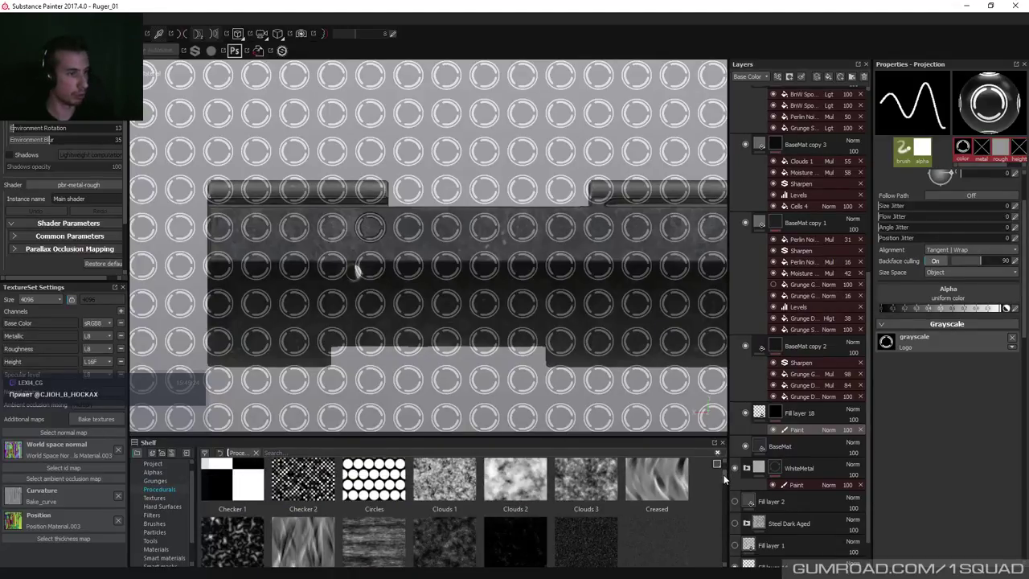
{"action": "scroll", "coordinate": [723, 474], "scroll_direction": "down", "scroll_amount": 8}
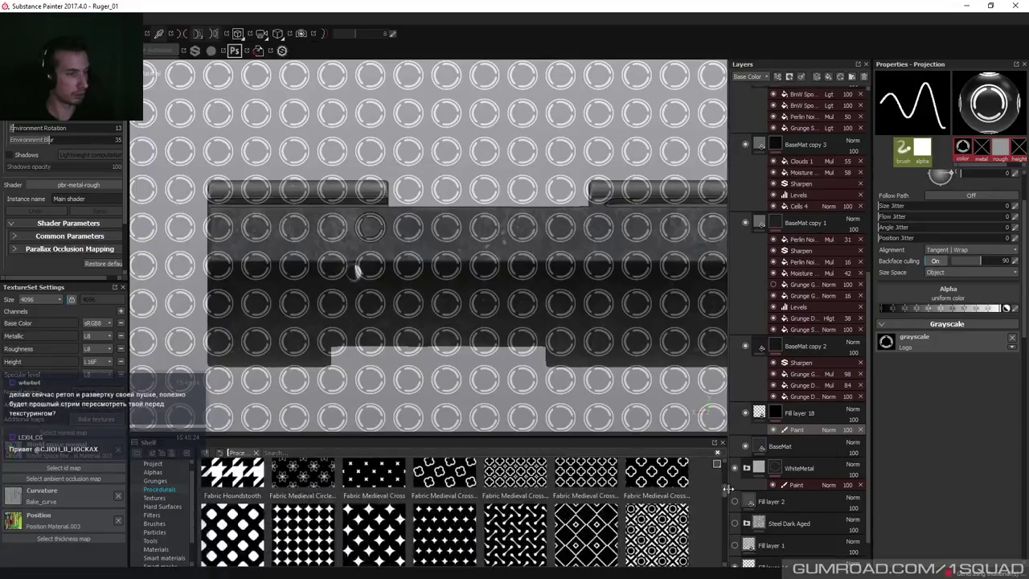
{"action": "scroll", "coordinate": [727, 488], "scroll_direction": "down", "scroll_amount": 10}
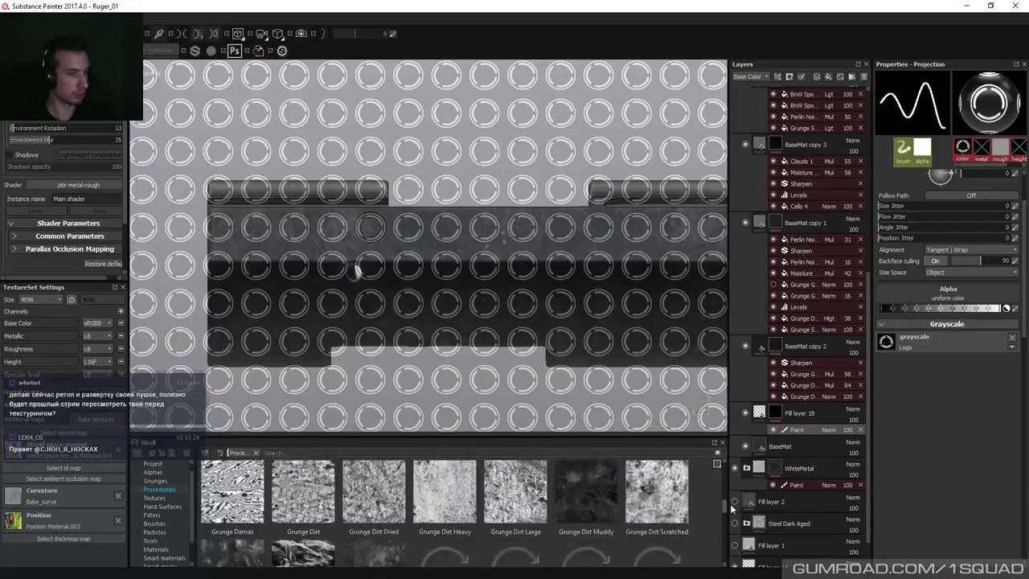
{"action": "scroll", "coordinate": [731, 506], "scroll_direction": "up", "scroll_amount": 3}
{"action": "left_click", "coordinate": [152, 474]}
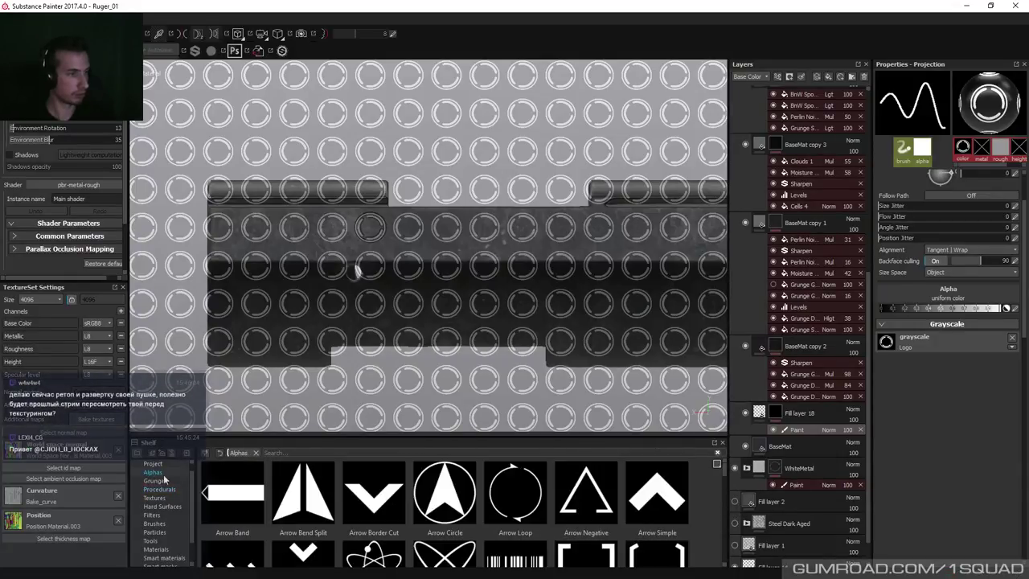
{"action": "scroll", "coordinate": [723, 474], "scroll_direction": "down", "scroll_amount": 10}
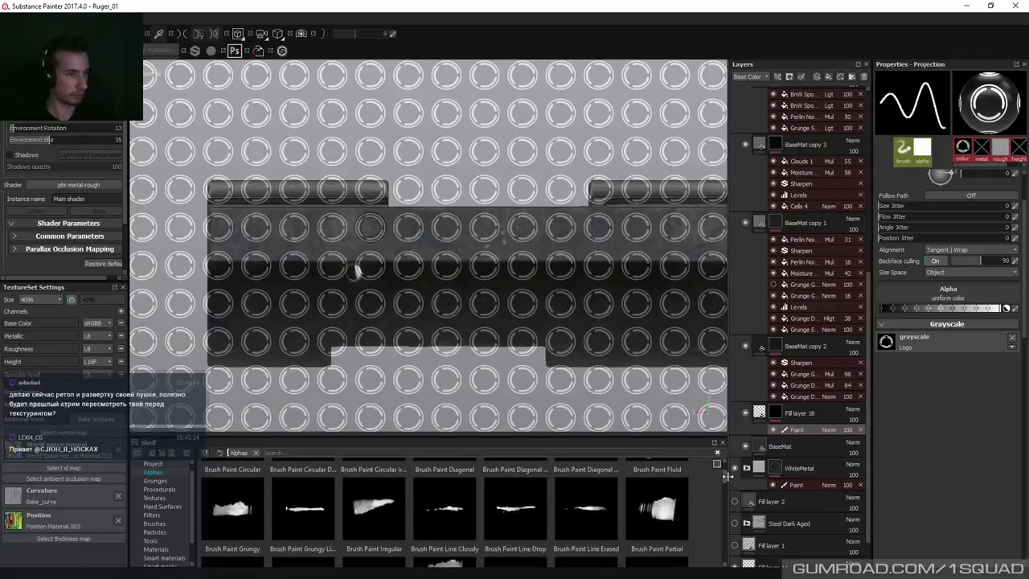
{"action": "left_click_drag", "start_coordinate": [726, 481], "coordinate": [725, 500]}
{"action": "scroll", "coordinate": [725, 497], "scroll_direction": "down", "scroll_amount": 10}
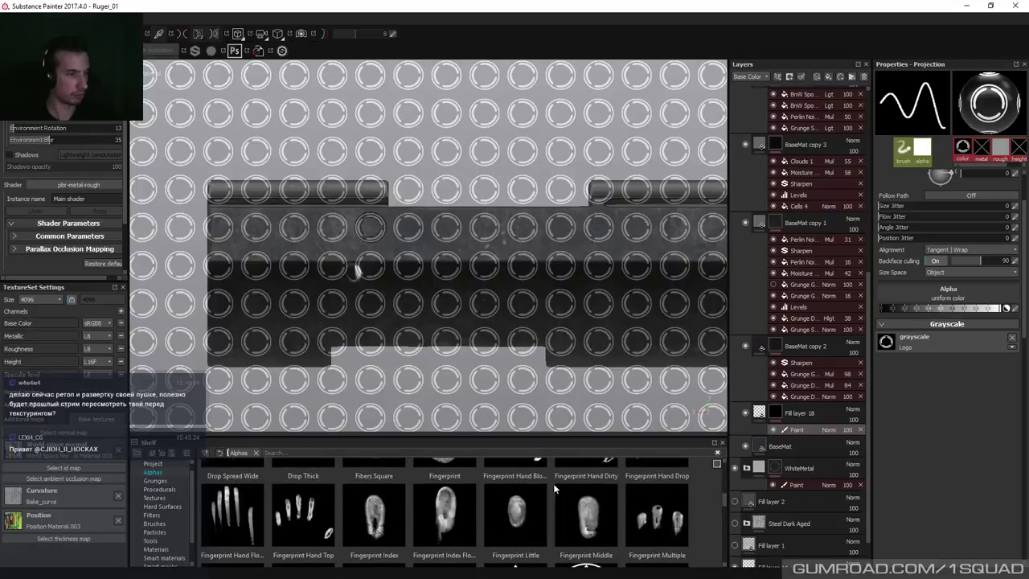
{"action": "scroll", "coordinate": [518, 497], "scroll_direction": "up", "scroll_amount": 4}
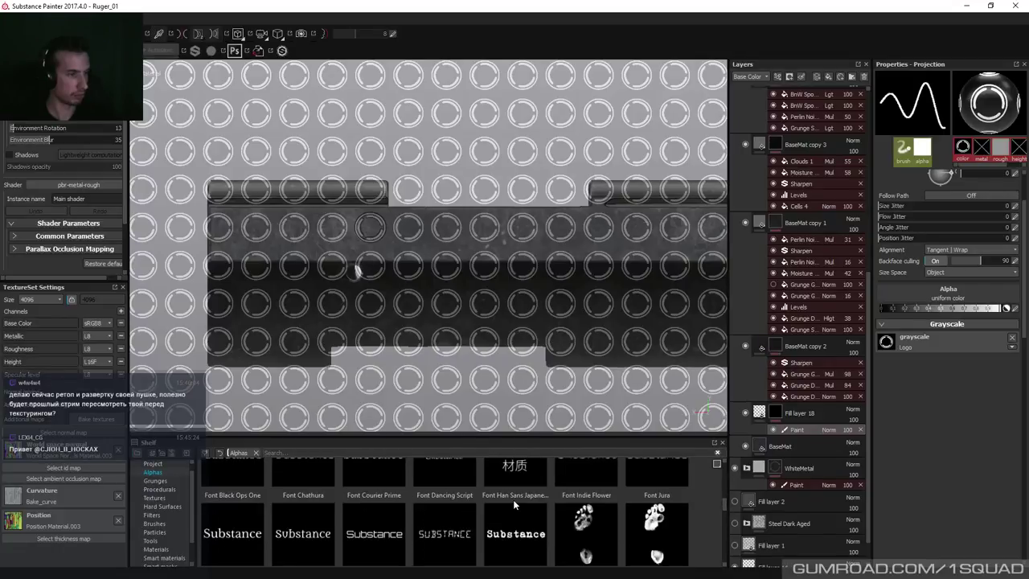
{"action": "scroll", "coordinate": [511, 508], "scroll_direction": "up", "scroll_amount": 2}
{"action": "scroll", "coordinate": [513, 509], "scroll_direction": "down", "scroll_amount": 2}
{"action": "scroll", "coordinate": [514, 509], "scroll_direction": "up", "scroll_amount": 2}
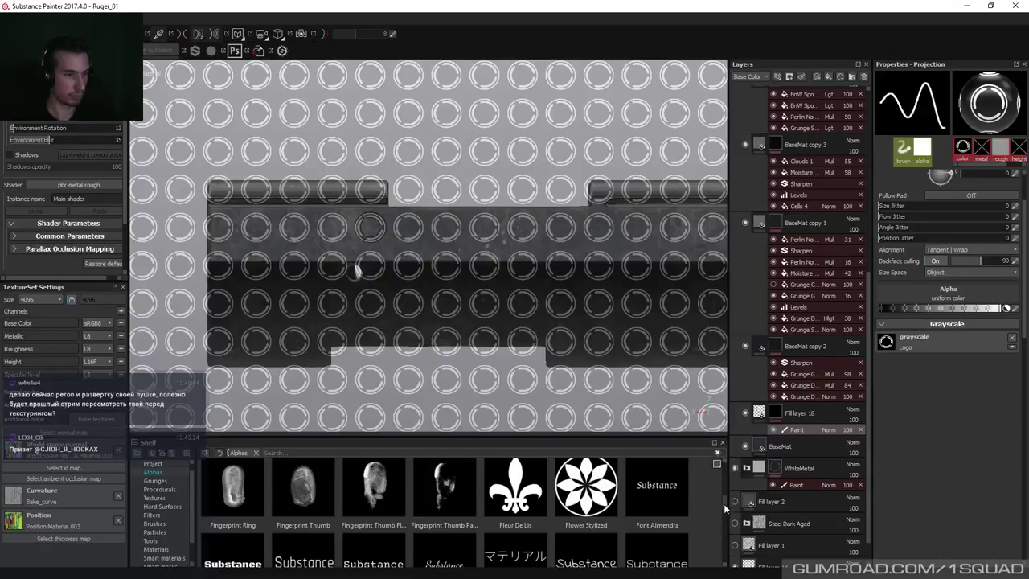
{"action": "scroll", "coordinate": [723, 503], "scroll_direction": "down", "scroll_amount": 2}
{"action": "left_click_drag", "start_coordinate": [657, 474], "coordinate": [923, 344]}
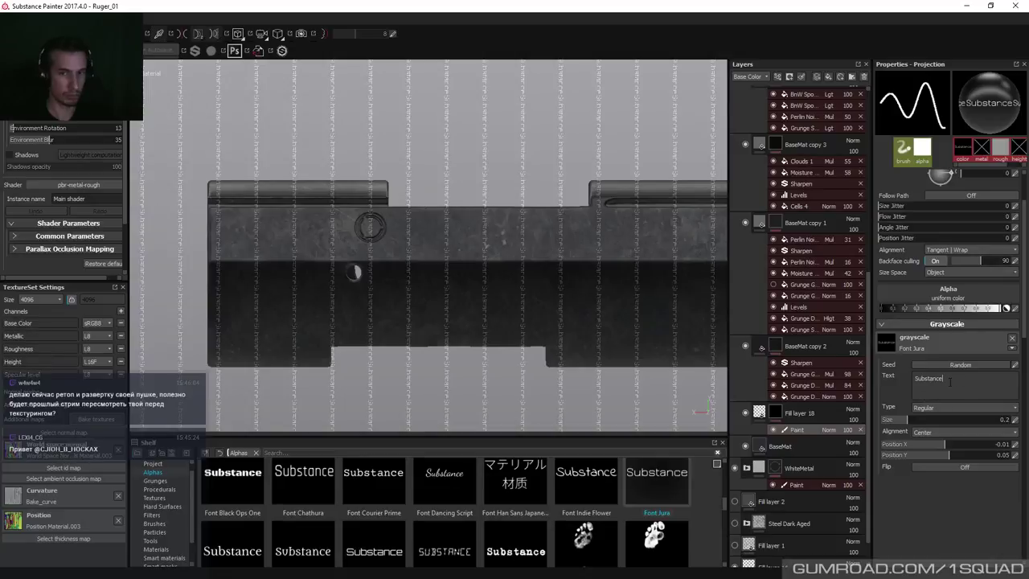
Change the stencil text to 830*14596, then rotate, enlarge and slide it right.
{"action": "double_click", "coordinate": [923, 381]}
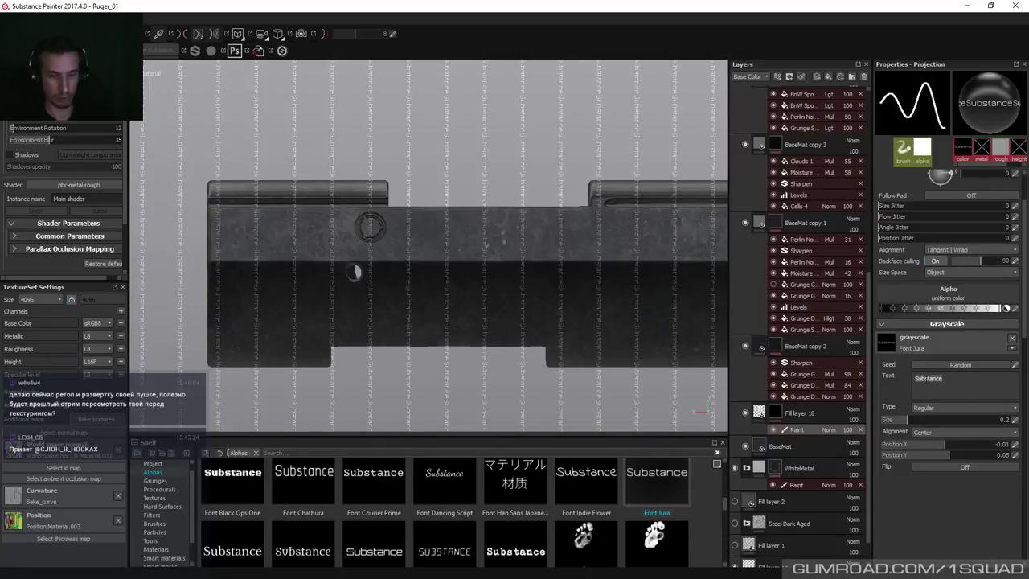
{"action": "type", "text": "830"}
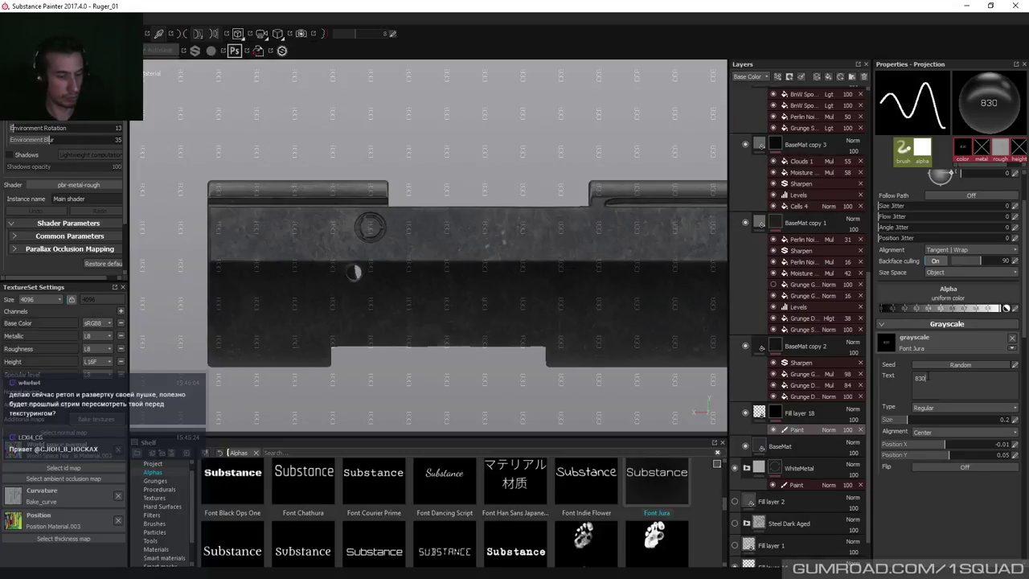
{"action": "type", "text": "°"}
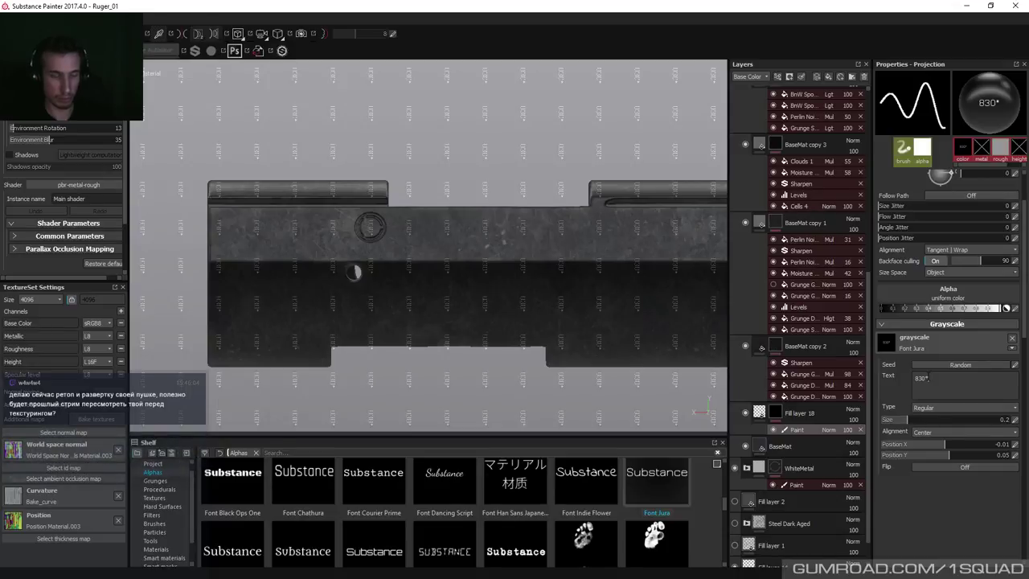
{"action": "type", "text": "14"}
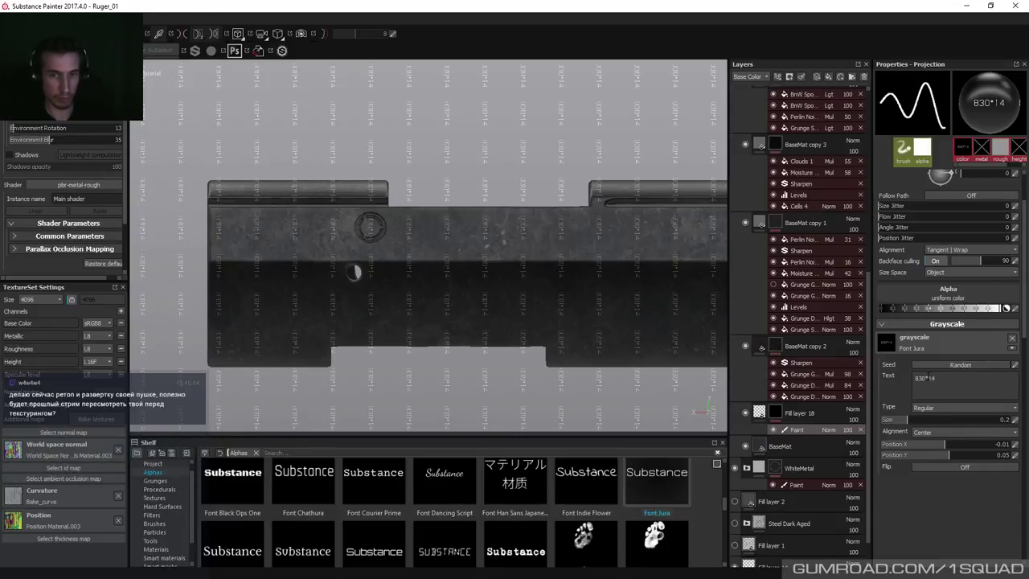
{"action": "type", "text": "596"}
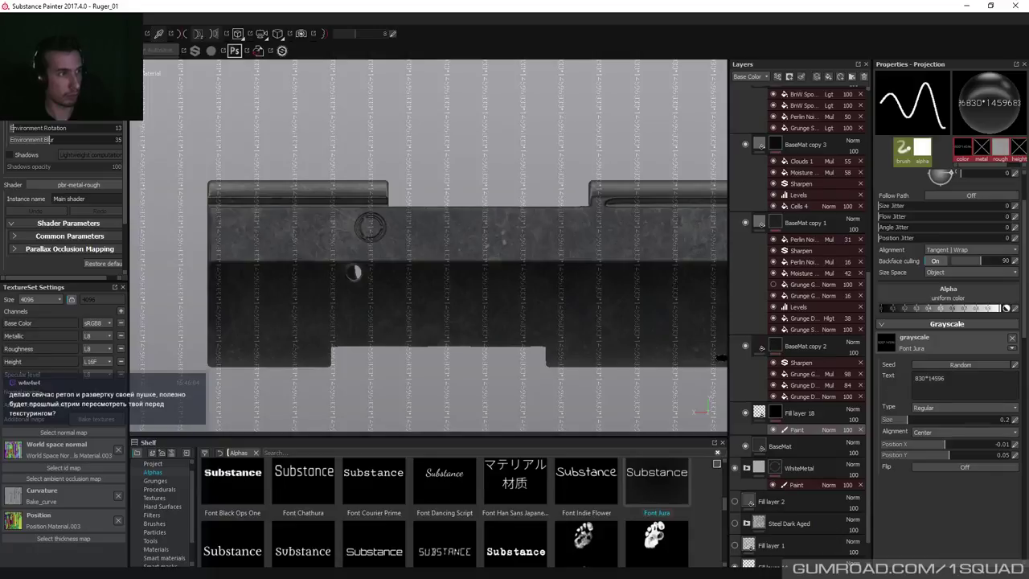
{"action": "type", "text": "s"}
{"action": "left_click_drag", "start_coordinate": [395, 337], "coordinate": [508, 211]}
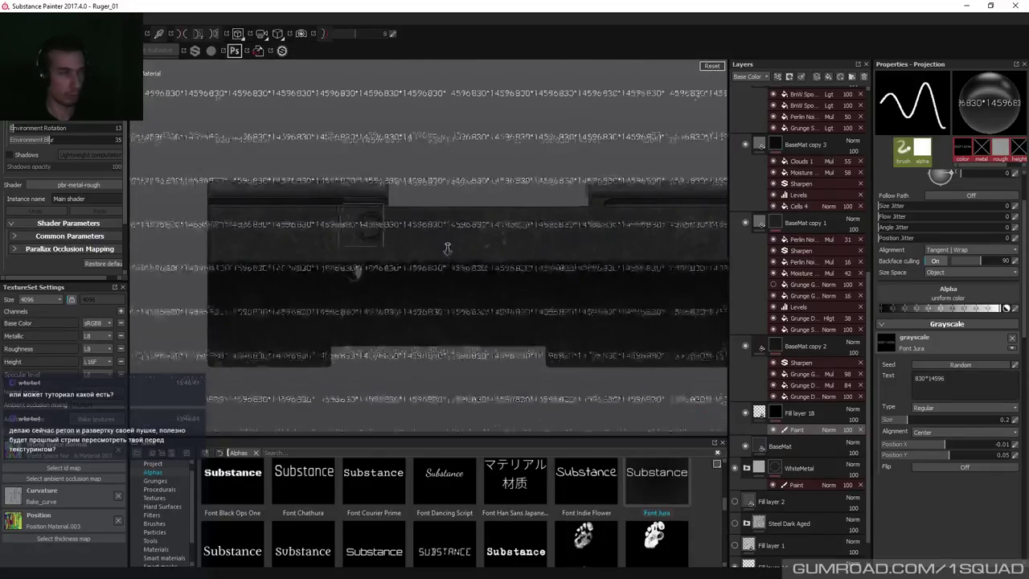
{"action": "right_click_drag", "start_coordinate": [448, 248], "coordinate": [374, 262]}
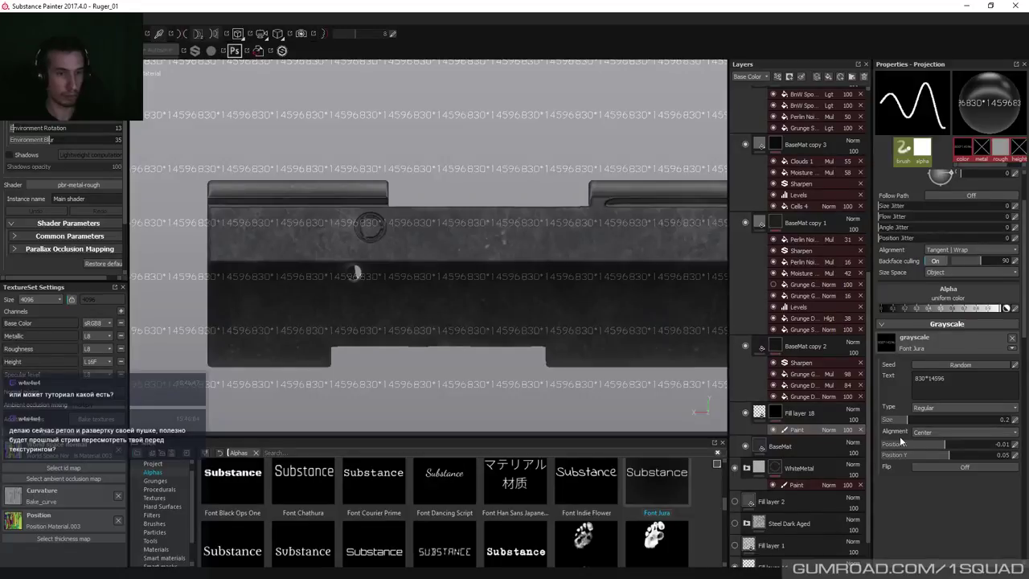
{"action": "key", "text": "s"}
{"action": "middle_click_drag", "start_coordinate": [351, 245], "coordinate": [382, 247]}
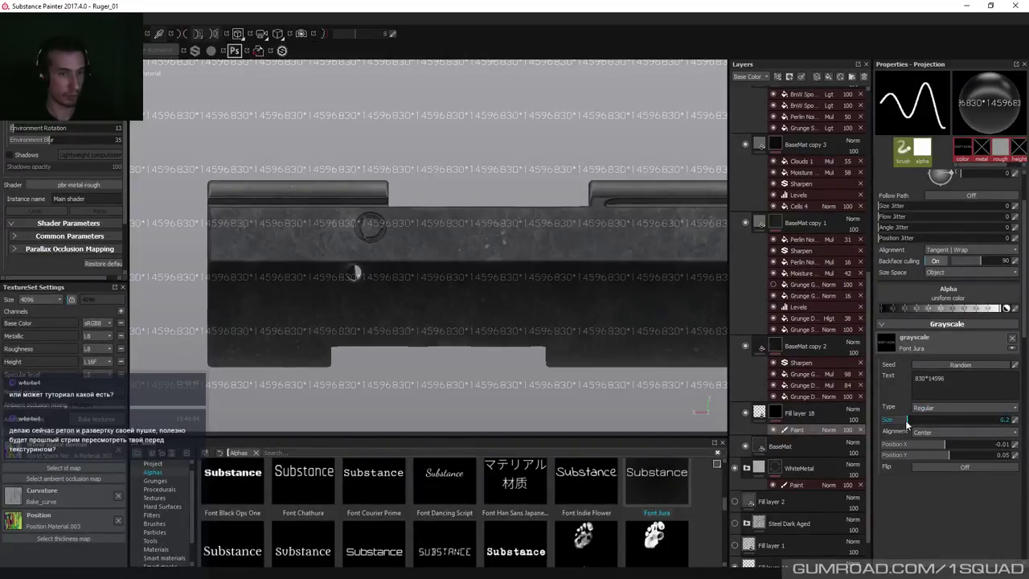
Reduce the text Size to 0.16 and rescale and move the serial stencil beside the logo.
{"action": "left_click_drag", "start_coordinate": [906, 424], "coordinate": [902, 425]}
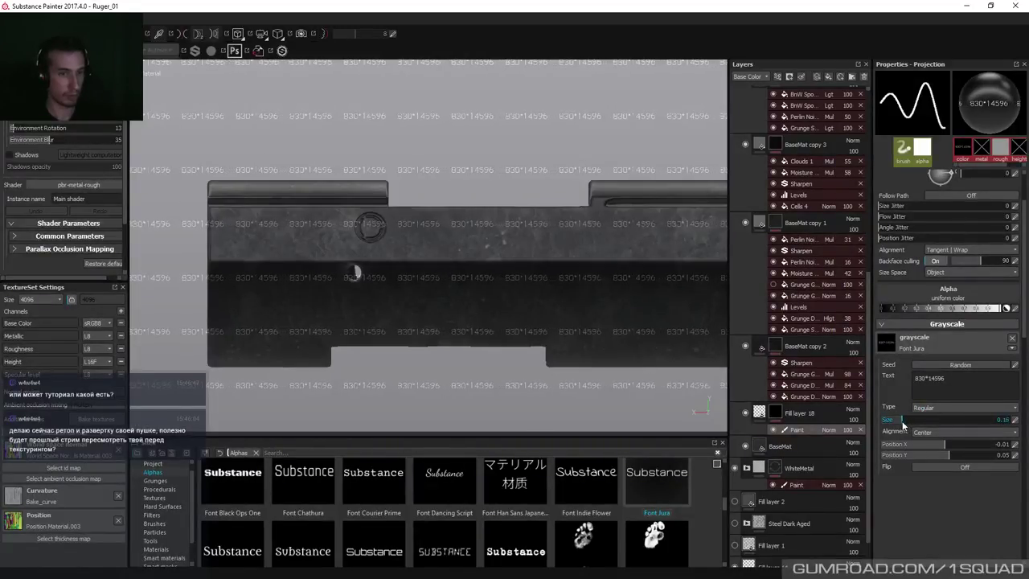
{"action": "scroll", "coordinate": [370, 227], "scroll_direction": "up", "scroll_amount": 5}
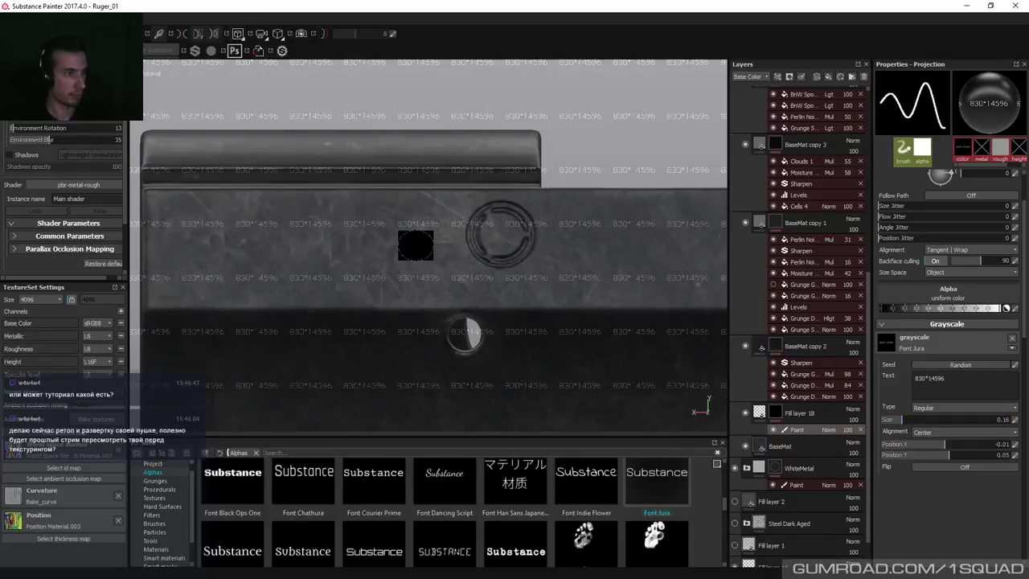
{"action": "key", "text": "s"}
{"action": "right_click_drag", "start_coordinate": [413, 237], "coordinate": [345, 270]}
{"action": "middle_click_drag", "start_coordinate": [345, 270], "coordinate": [425, 242]}
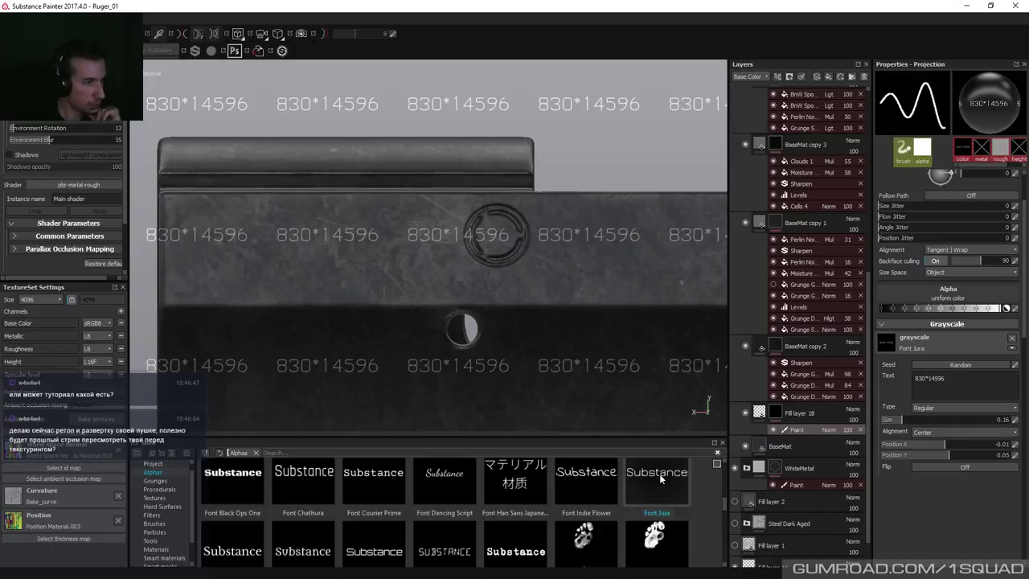
Enlarge the serial text stencil and nudge it slightly left.
{"action": "mouse_move", "coordinate": [659, 473]}
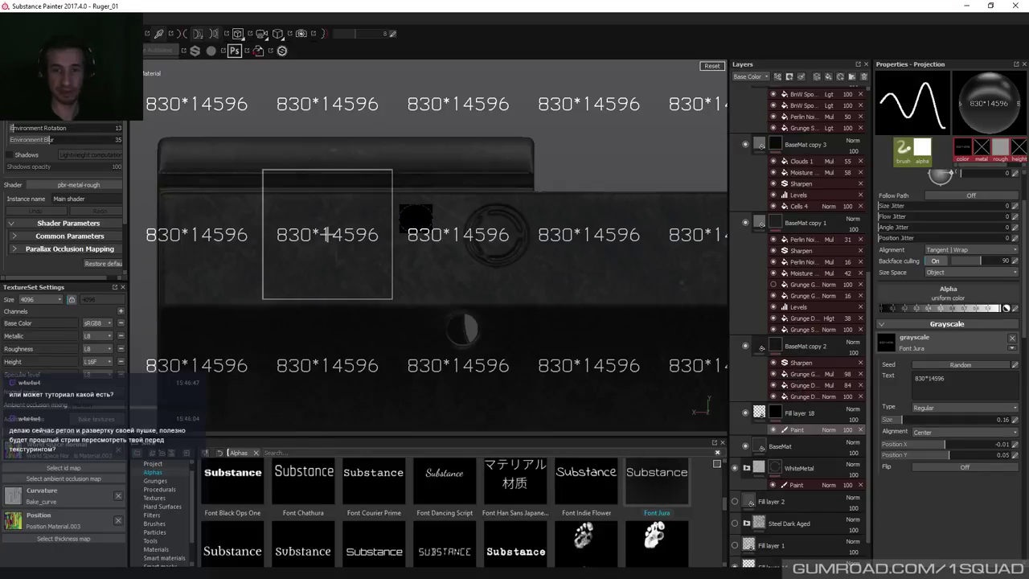
{"action": "right_click_drag", "start_coordinate": [326, 234], "coordinate": [456, 221]}
{"action": "mouse_move", "coordinate": [457, 222]}
{"action": "middle_mouse_down"}
{"action": "mouse_move", "coordinate": [426, 223]}
{"action": "mouse_move", "coordinate": [444, 222]}
{"action": "middle_mouse_up"}
{"action": "mouse_move", "coordinate": [443, 221]}
{"action": "right_mouse_down"}
{"action": "mouse_move", "coordinate": [426, 218]}
{"action": "mouse_move", "coordinate": [429, 229]}
{"action": "right_mouse_up"}
{"action": "key", "text": "s"}
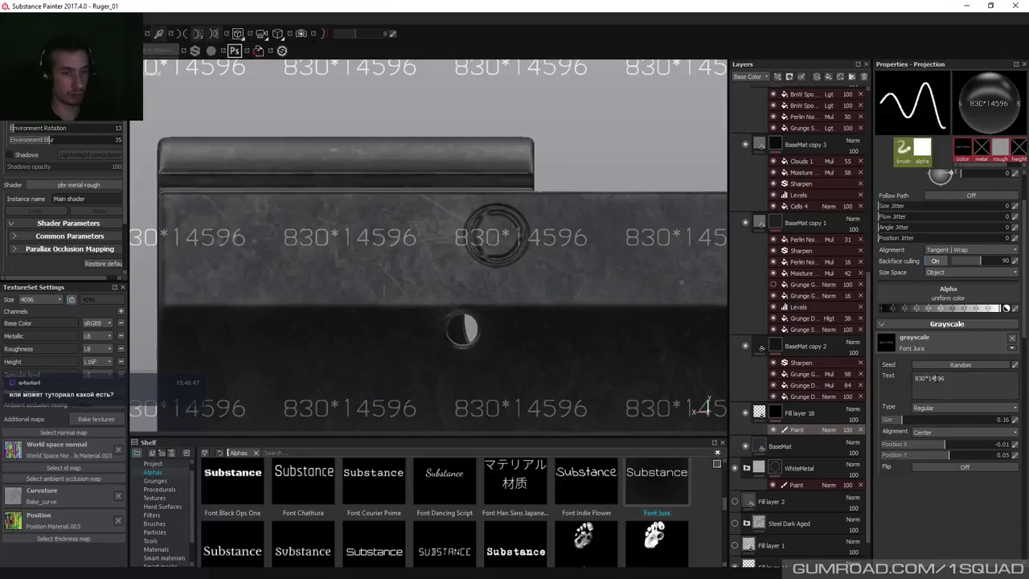
Correct the stencil text to read 820 14696.
{"action": "key", "text": "BackSpace"}
{"action": "type", "text": "6"}
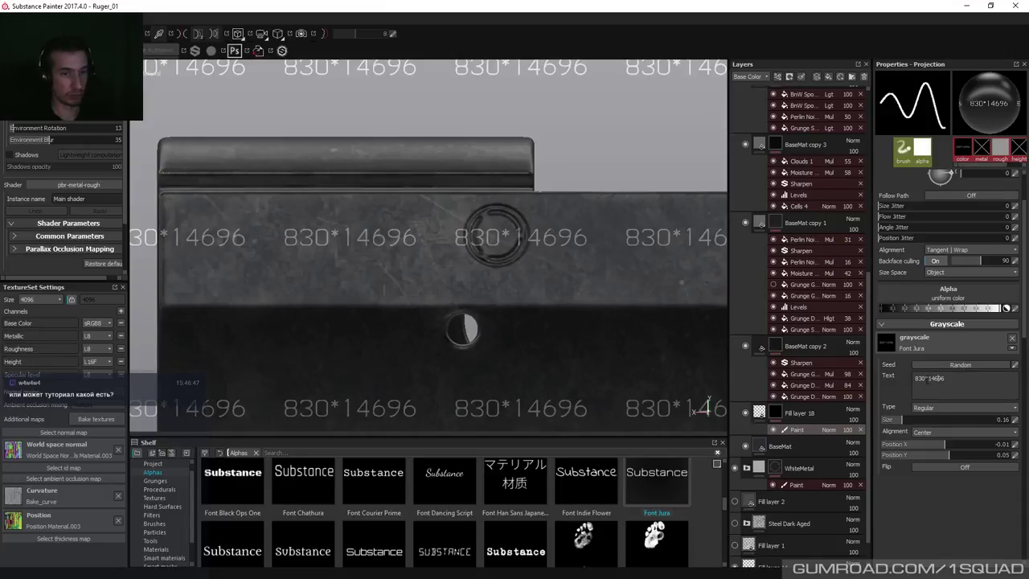
{"action": "type", "text": "2"}
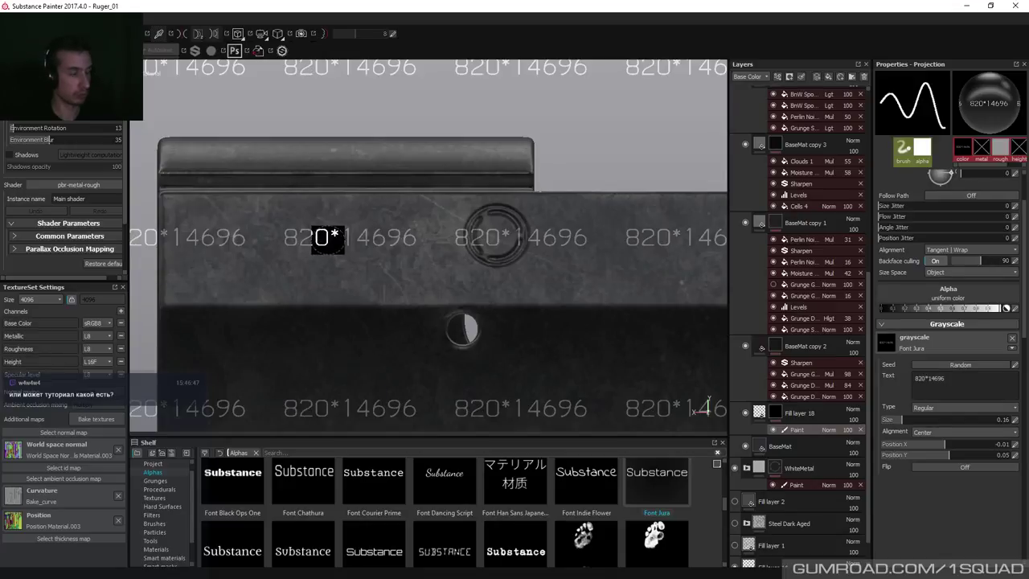
{"action": "left_click", "coordinate": [926, 378]}
{"action": "key", "text": "BackSpace"}
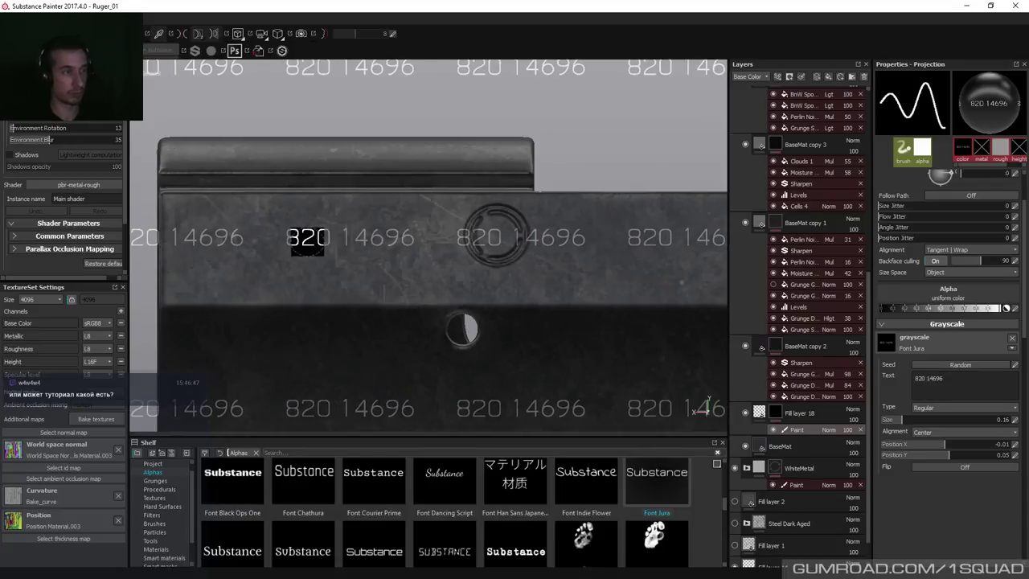
Scale and position the 820 14696 stencil, then stamp it beside the logo.
{"action": "key", "text": "s"}
{"action": "right_click_drag", "start_coordinate": [347, 236], "coordinate": [363, 257]}
{"action": "middle_click_drag", "start_coordinate": [362, 257], "coordinate": [390, 256]}
{"action": "right_click_drag", "start_coordinate": [390, 255], "coordinate": [368, 259]}
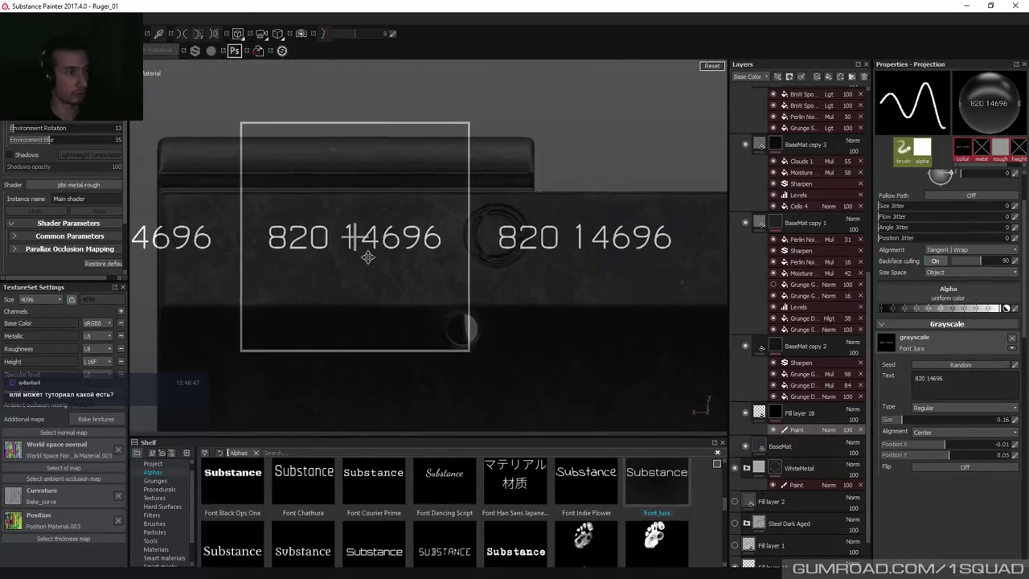
{"action": "key", "text": "s"}
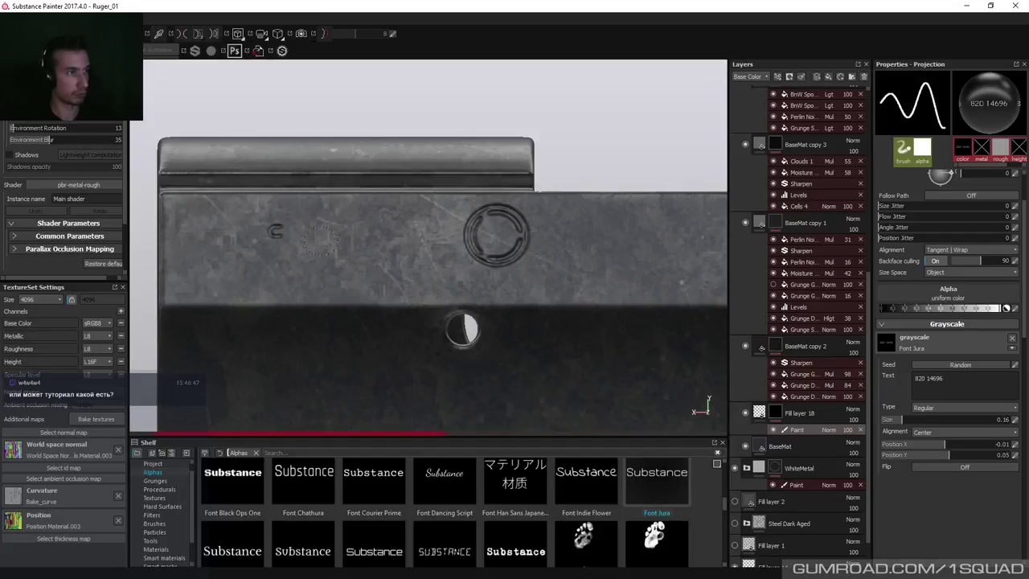
{"action": "left_click_drag", "start_coordinate": [317, 239], "coordinate": [392, 233]}
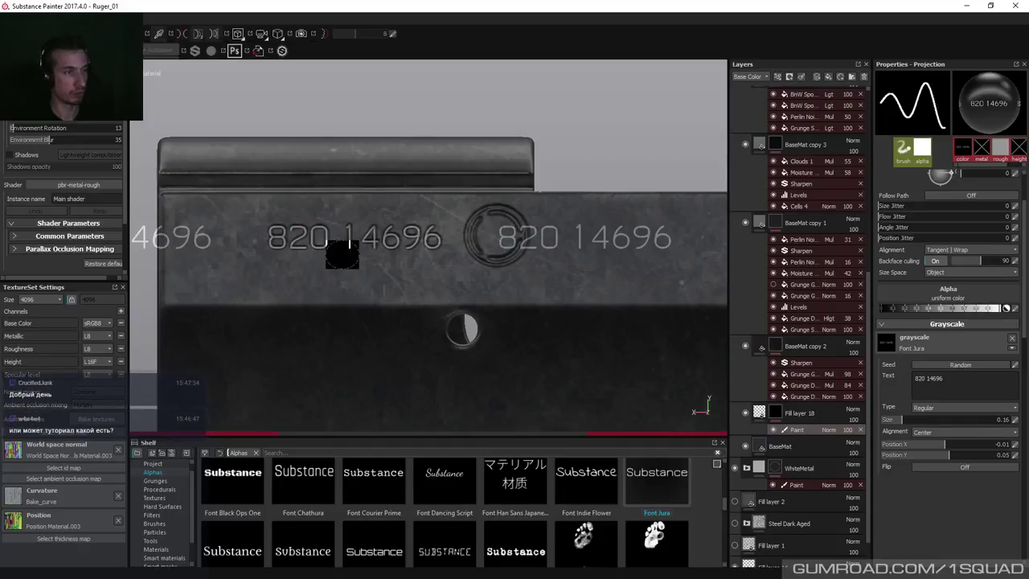
Reposition the stencil and stamp 820 14696 again across the receiver beside the circular logo.
{"action": "key", "text": "s"}
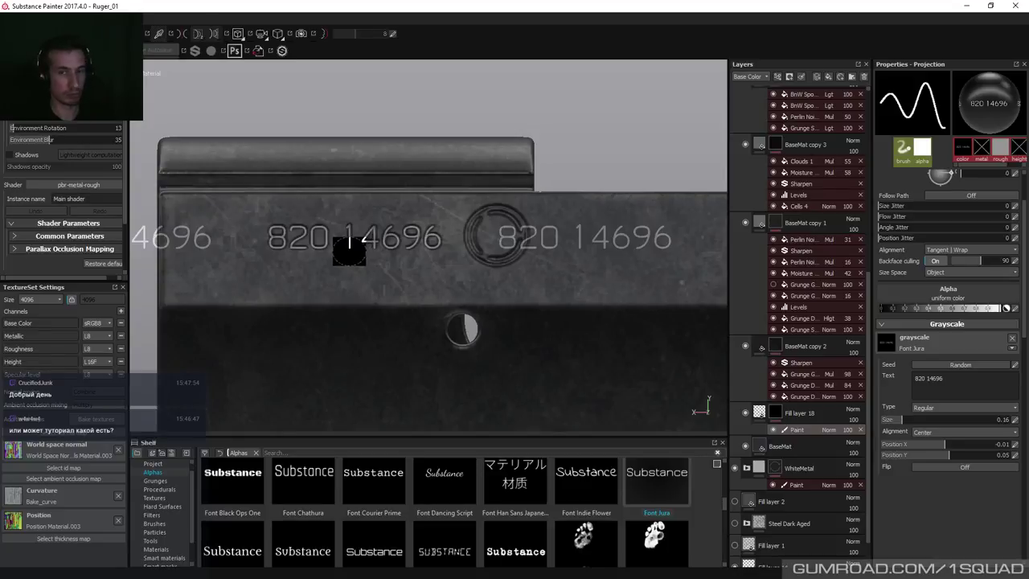
{"action": "left_click", "coordinate": [928, 378]}
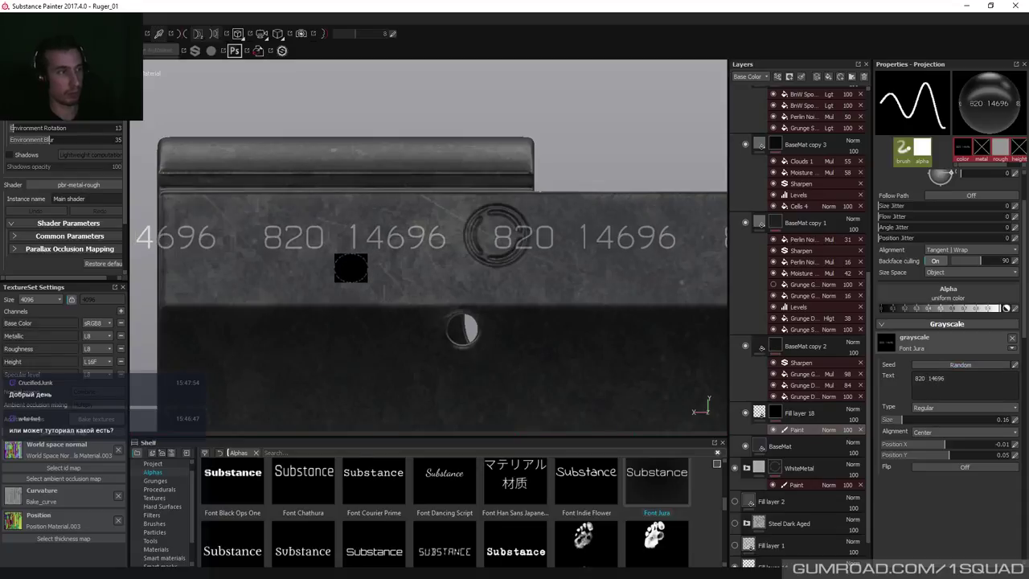
{"action": "key", "text": "s"}
{"action": "middle_click_drag", "start_coordinate": [359, 269], "coordinate": [353, 268]}
{"action": "right_click_drag", "start_coordinate": [353, 269], "coordinate": [261, 229], "text": "shift"}
{"action": "left_click_drag", "start_coordinate": [269, 238], "coordinate": [409, 238]}
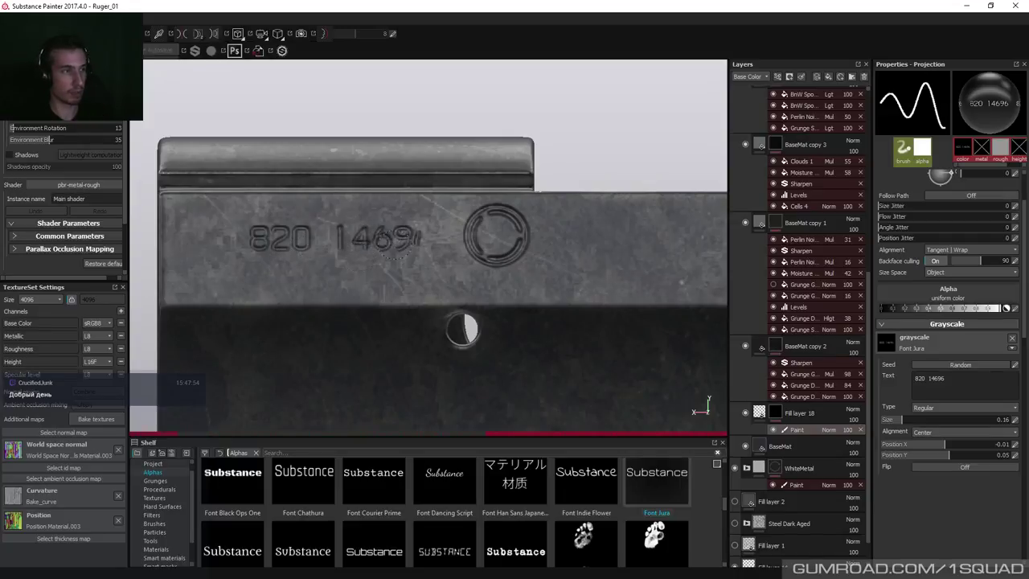
{"action": "key", "text": "s"}
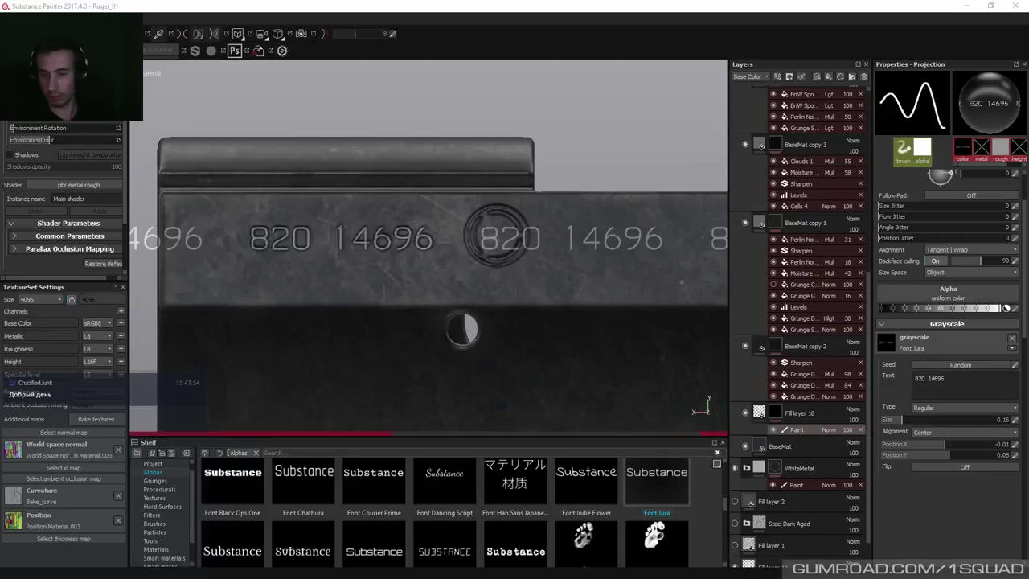
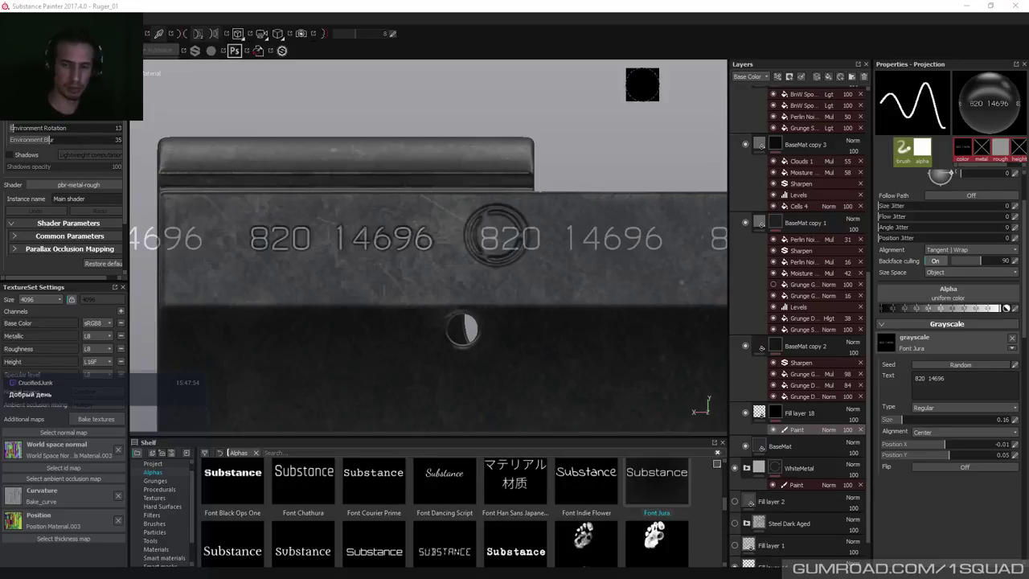
Stamp the Font Jura serial 820 14696 onto the receiver and inspect it from another angle.
{"action": "left_click", "coordinate": [438, 220]}
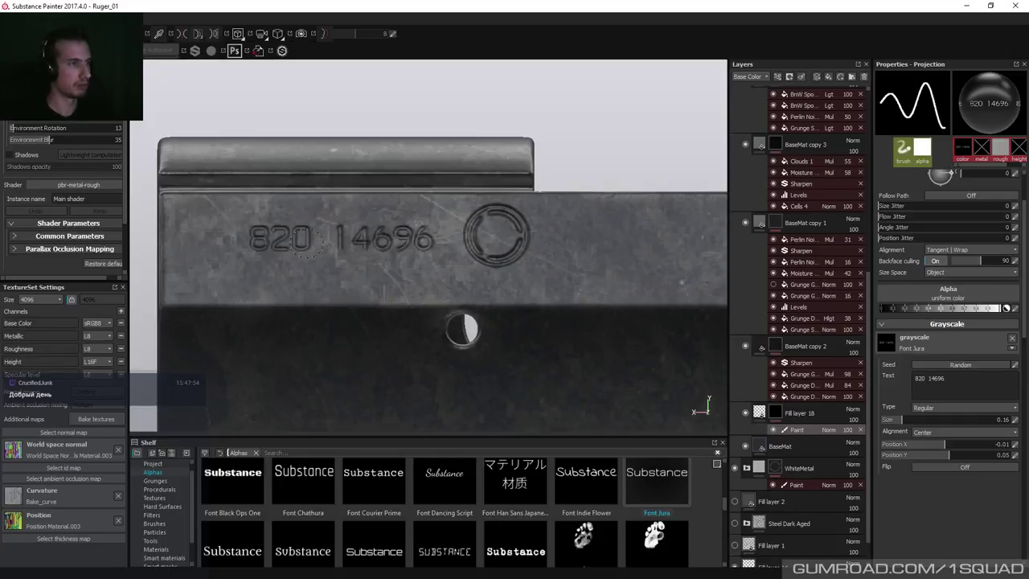
{"action": "scroll", "coordinate": [390, 284], "scroll_direction": "down", "scroll_amount": 3}
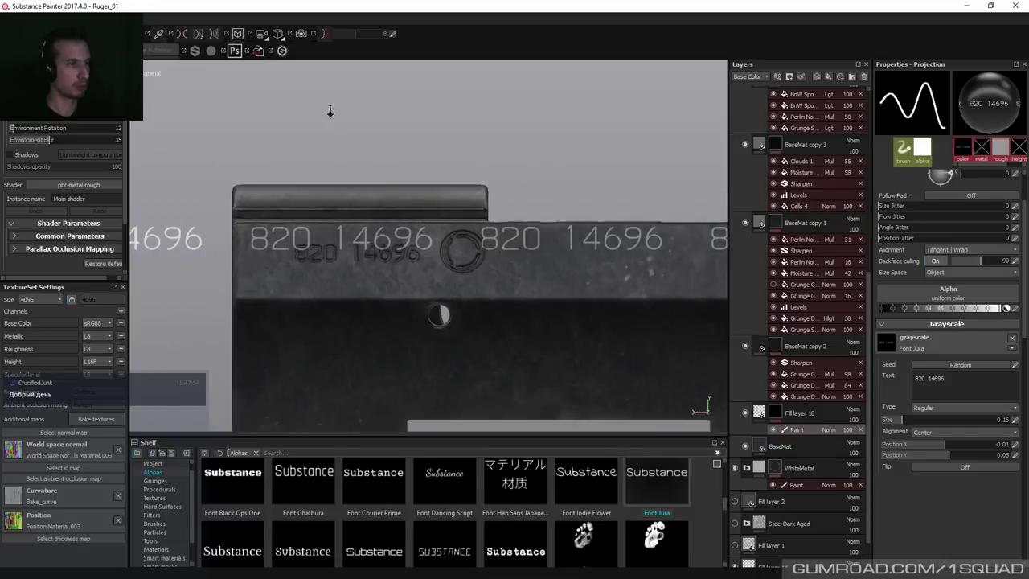
{"action": "middle_click_drag", "start_coordinate": [434, 227], "coordinate": [370, 217]}
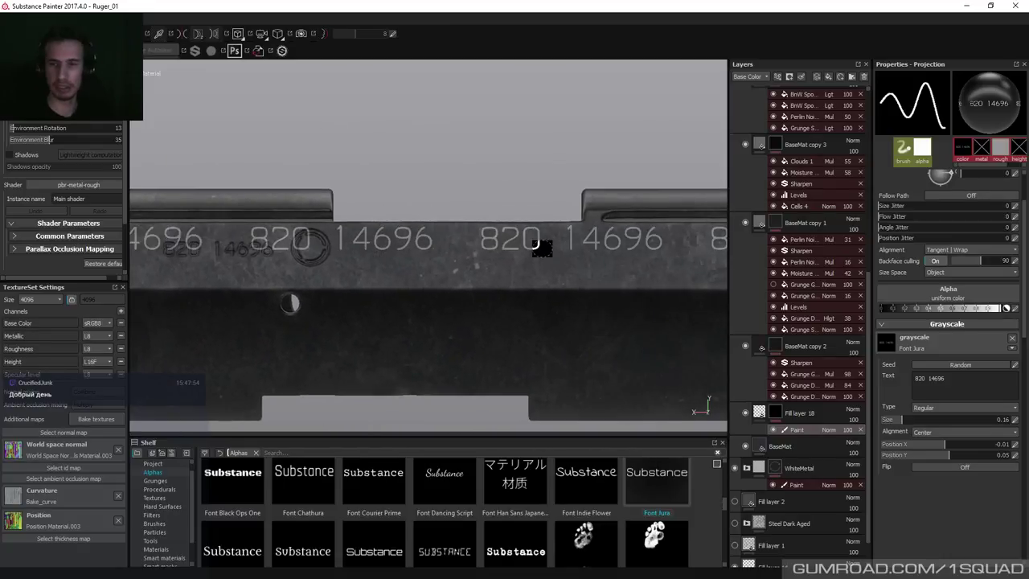
{"action": "left_click_drag", "start_coordinate": [299, 264], "coordinate": [357, 295], "text": "alt"}
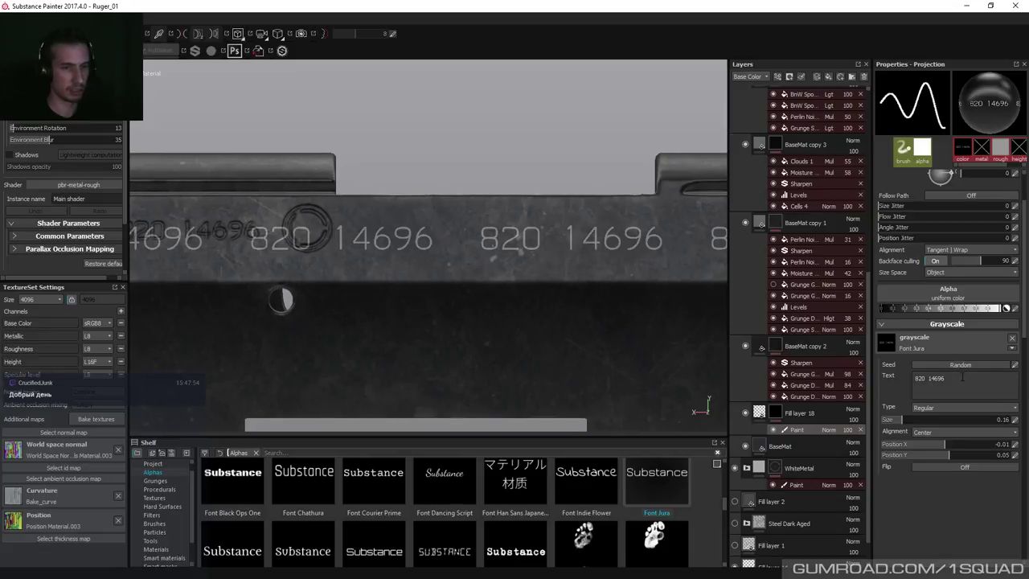
{"action": "left_click_drag", "start_coordinate": [954, 379], "coordinate": [875, 377]}
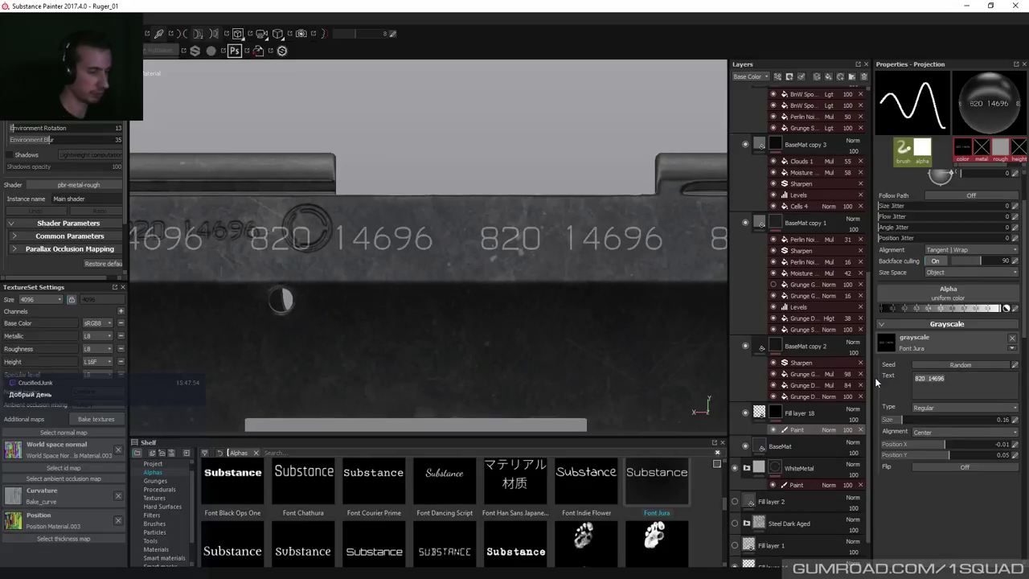
Retype the projection text as ONE TEAM PROFACTION, fixing typos along the way.
{"action": "type", "text": "0ne"}
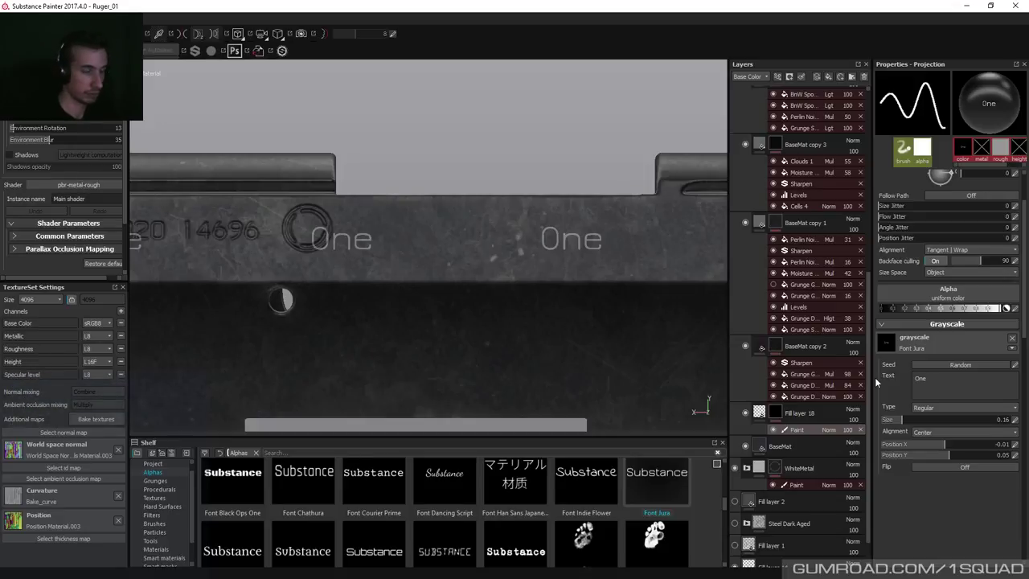
{"action": "key", "text": "BackSpace"}
{"action": "key", "text": "BackSpace"}
{"action": "type", "text": "N"}
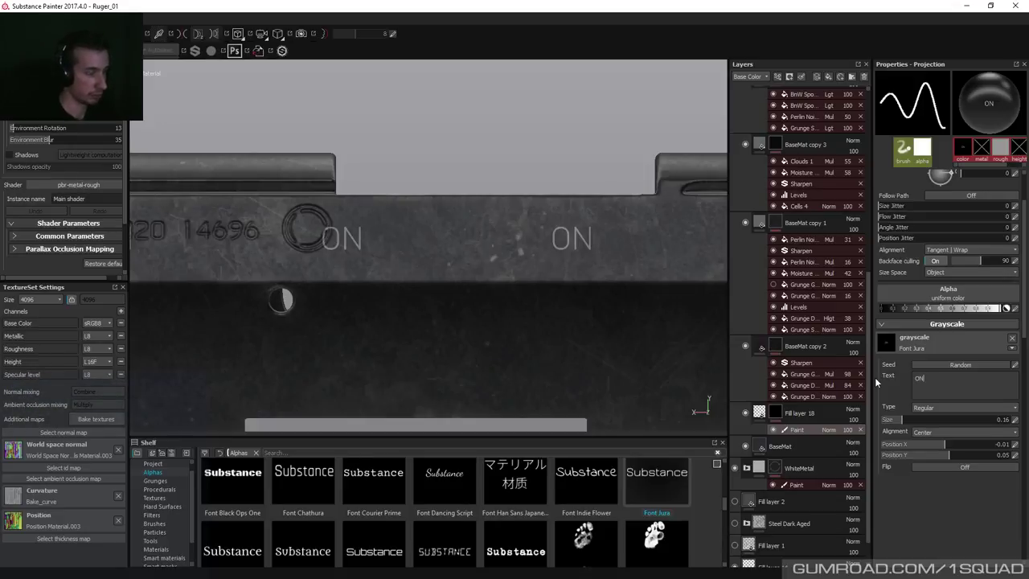
{"action": "type", "text": "E TEAM"}
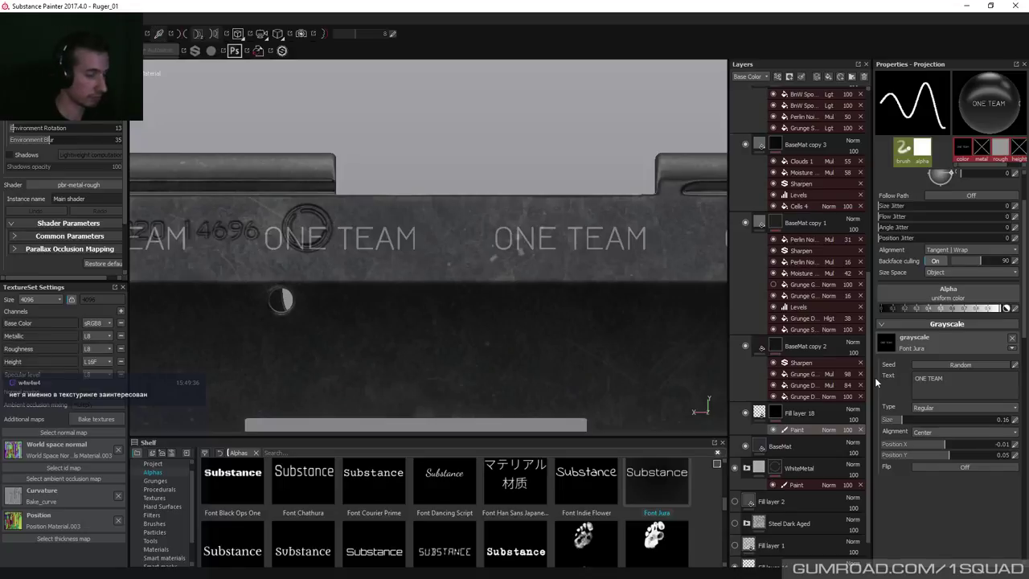
{"action": "type", "text": "Pr"}
{"action": "key", "text": "BackSpace"}
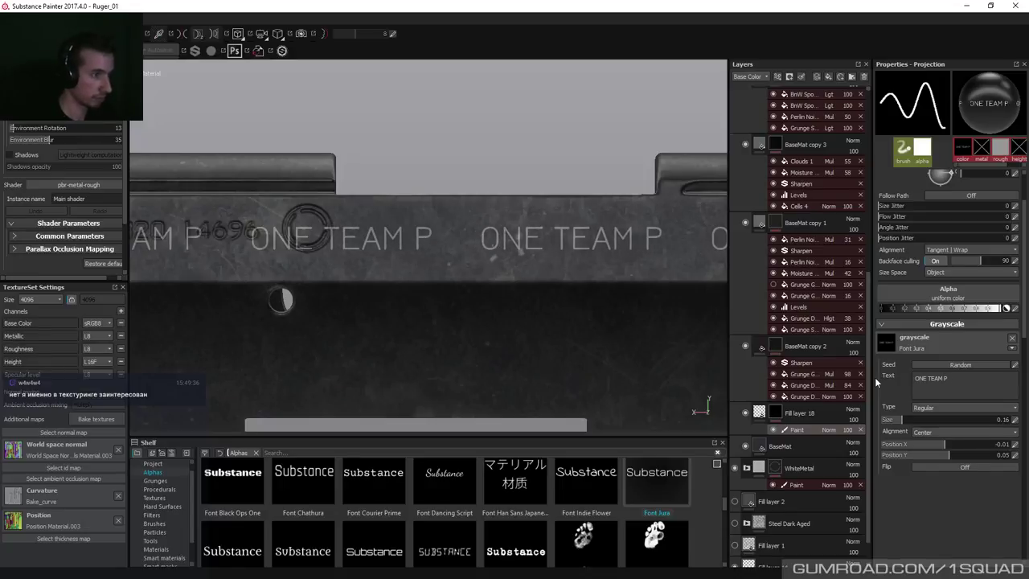
{"action": "type", "text": "R"}
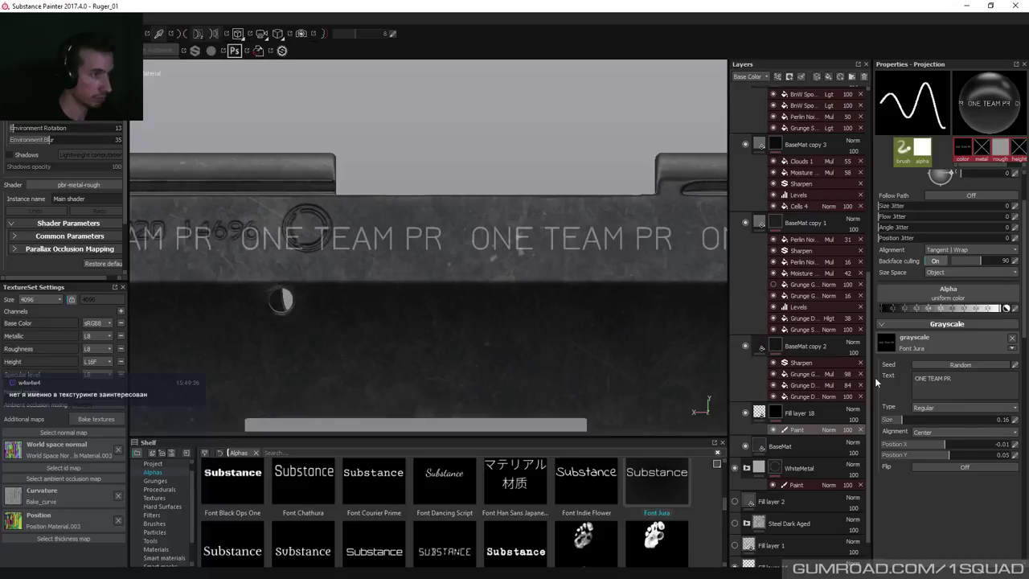
{"action": "type", "text": "OFACTIO"}
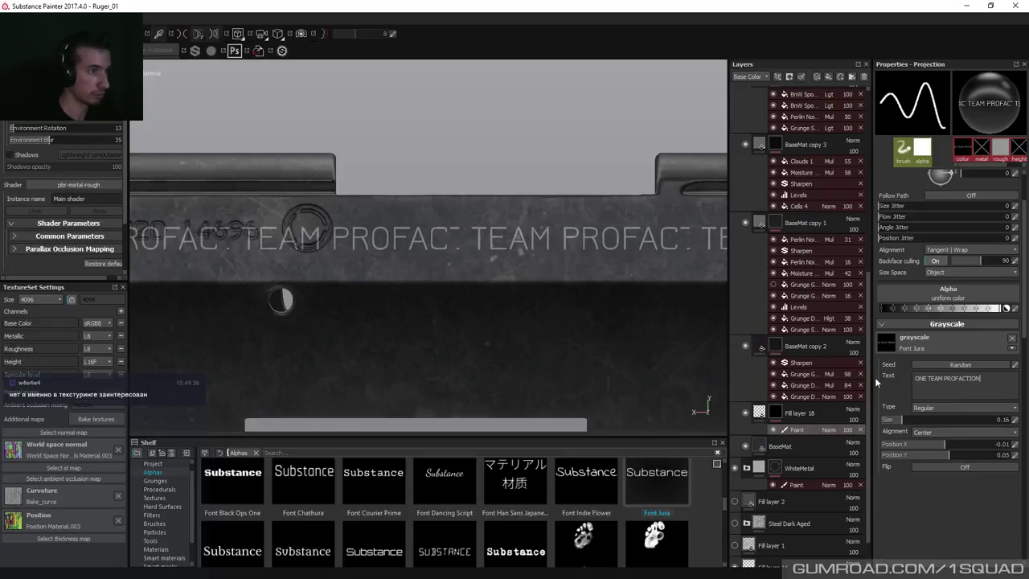
{"action": "type", "text": "N"}
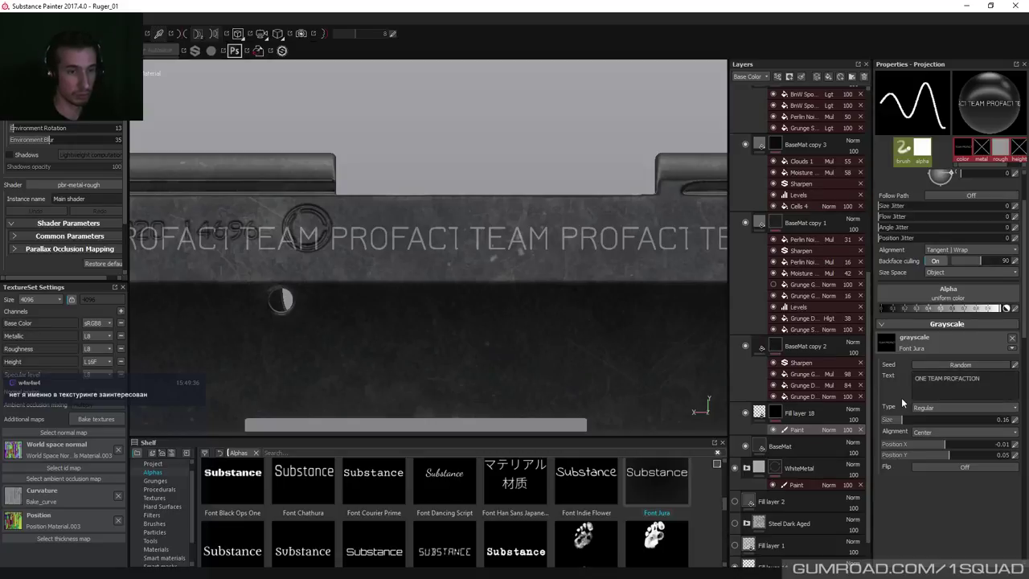
Shrink the text size to 0.08 and change the F to D, giving PRODACTION.
{"action": "left_click", "coordinate": [896, 418]}
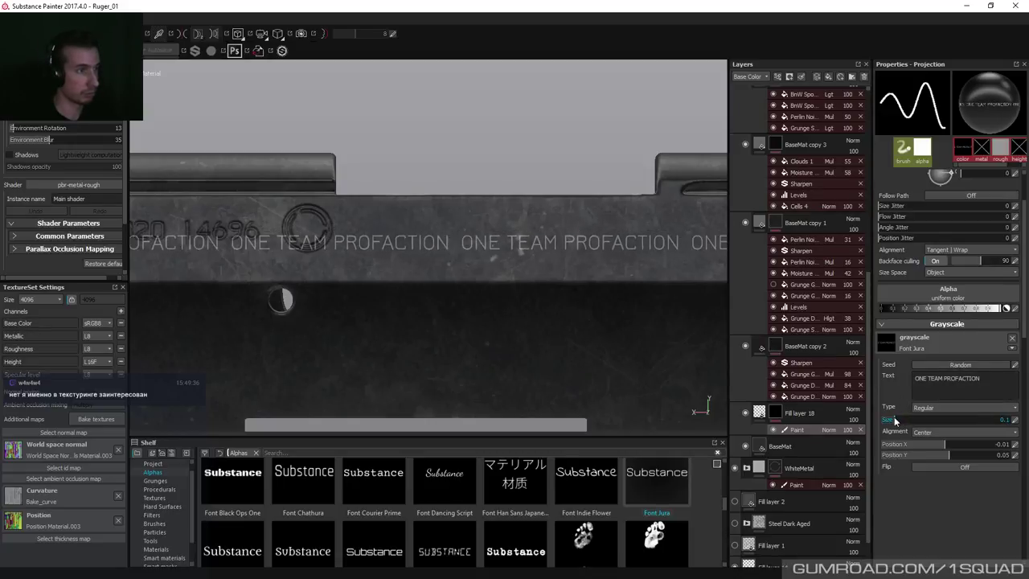
{"action": "left_click_drag", "start_coordinate": [896, 416], "coordinate": [892, 420]}
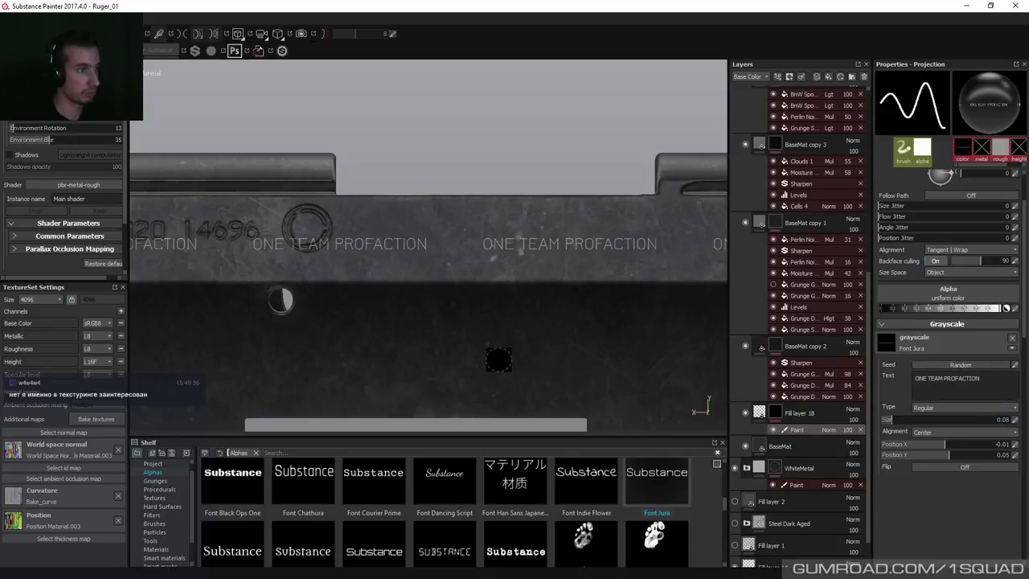
{"action": "left_click", "coordinate": [958, 380]}
{"action": "key", "text": "BackSpace"}
{"action": "type", "text": "D"}
{"action": "key", "text": "Return"}
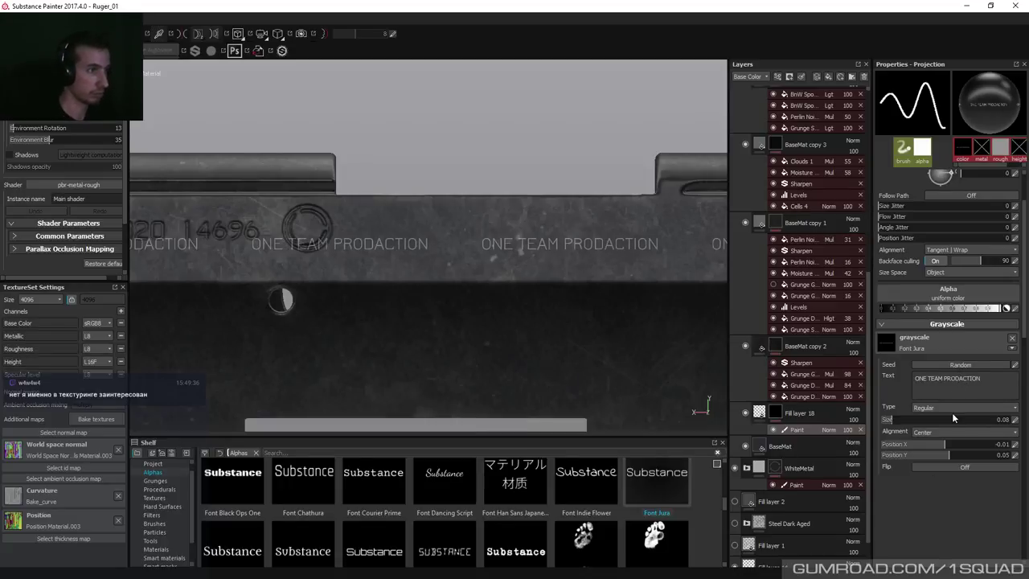
Correct the projection text's A to U so it reads ONE TEAM PRODUCTION.
{"action": "left_click_drag", "start_coordinate": [982, 377], "coordinate": [944, 378]}
{"action": "left_click", "coordinate": [944, 378]}
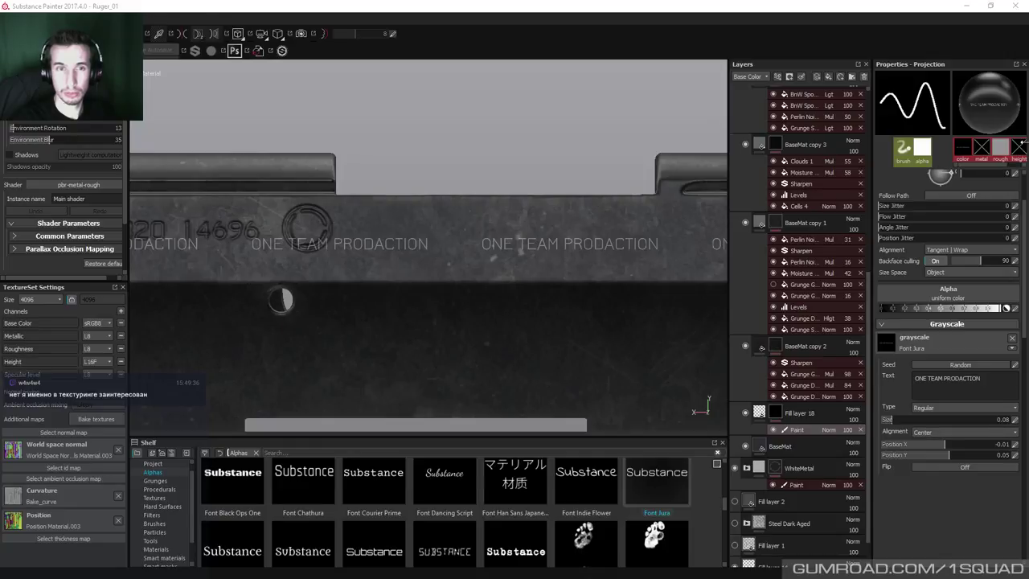
{"action": "left_click", "coordinate": [964, 380]}
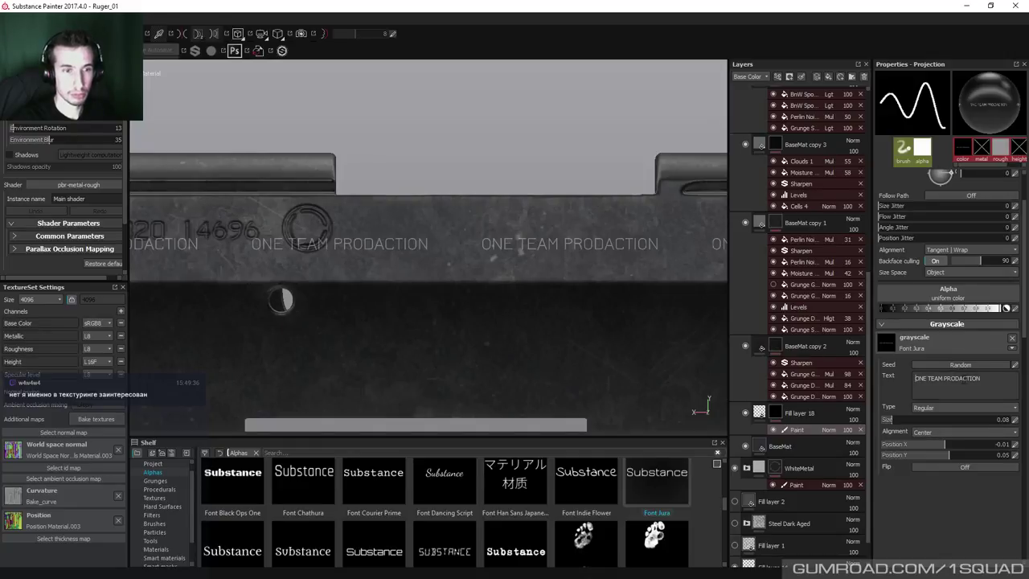
{"action": "key", "text": "BackSpace"}
{"action": "type", "text": "U"}
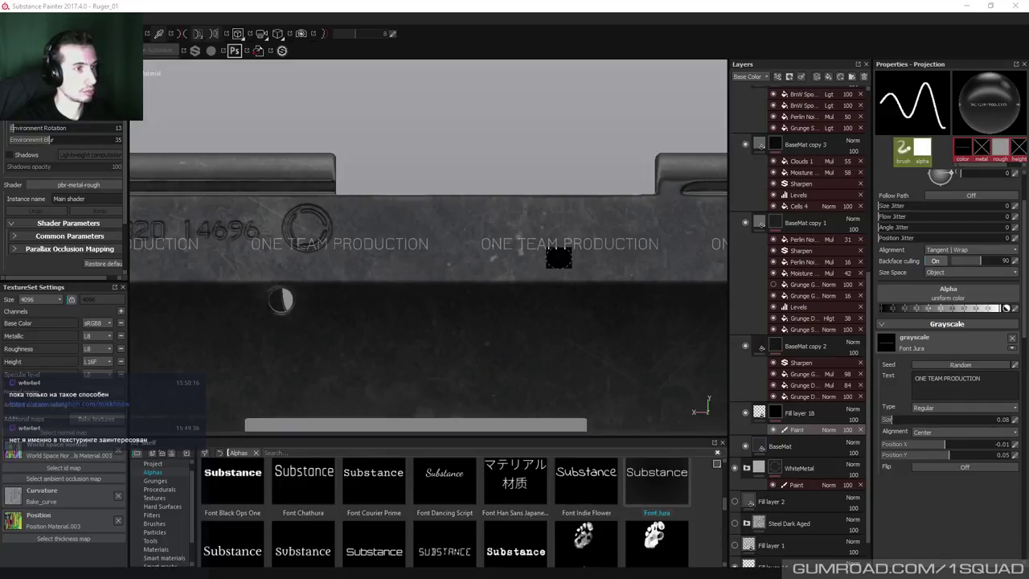
Scale the text, stamp it beside the serial, and move over to Substance Designer.
{"action": "middle_click_drag", "start_coordinate": [556, 257], "coordinate": [578, 266]}
{"action": "key", "text": "s"}
{"action": "right_click_drag", "start_coordinate": [394, 253], "coordinate": [347, 248]}
{"action": "middle_click_drag", "start_coordinate": [347, 248], "coordinate": [487, 241]}
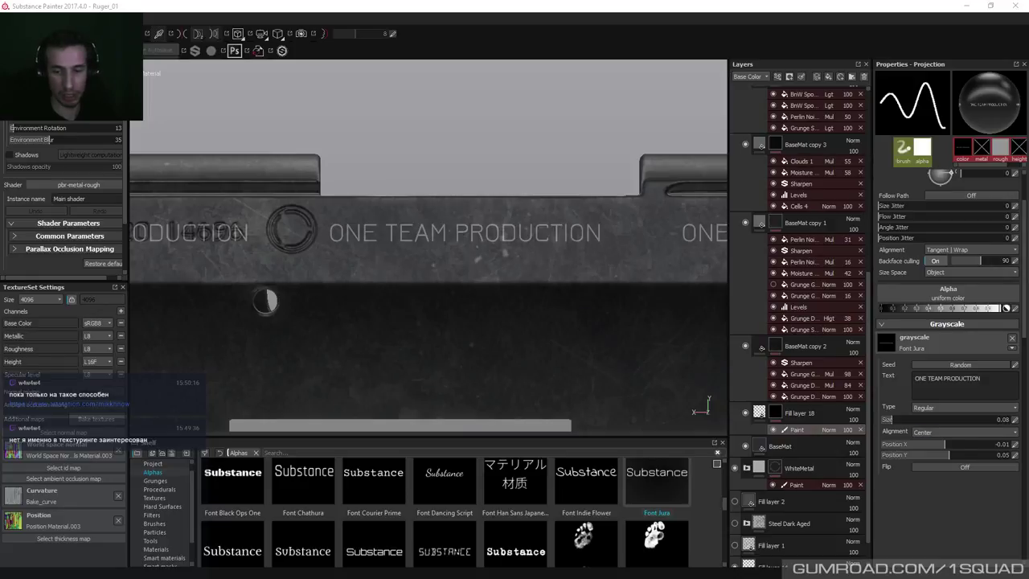
{"action": "key", "text": "alt+Tab"}
{"action": "mouse_move", "coordinate": [344, 331]}
{"action": "left_mouse_down"}
{"action": "mouse_move", "coordinate": [406, 312]}
{"action": "mouse_move", "coordinate": [360, 327]}
{"action": "left_mouse_up"}
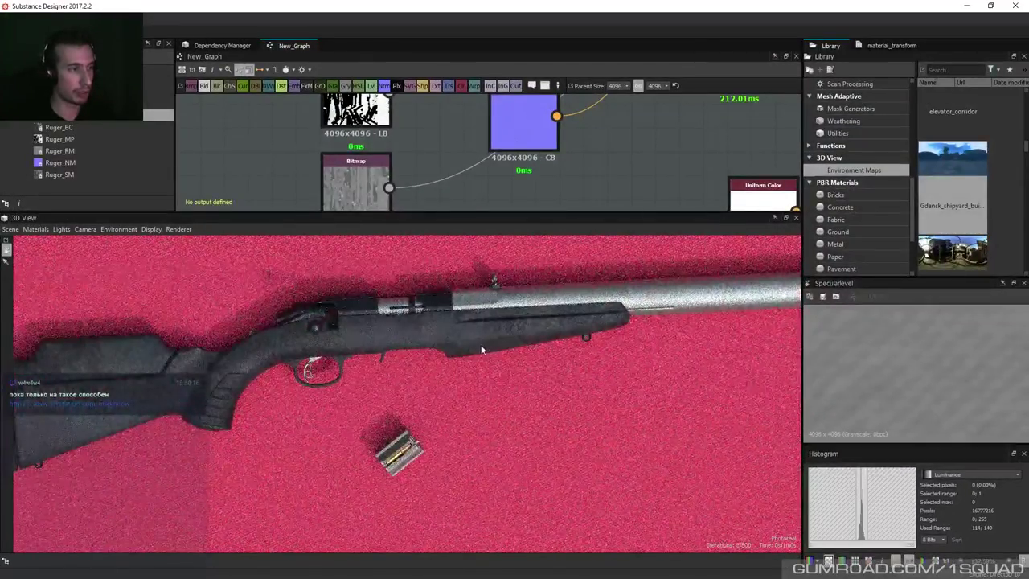
Check the rendering methods in Substance Designer's 3D View Renderer menu.
{"action": "key", "text": "alt+Tab"}
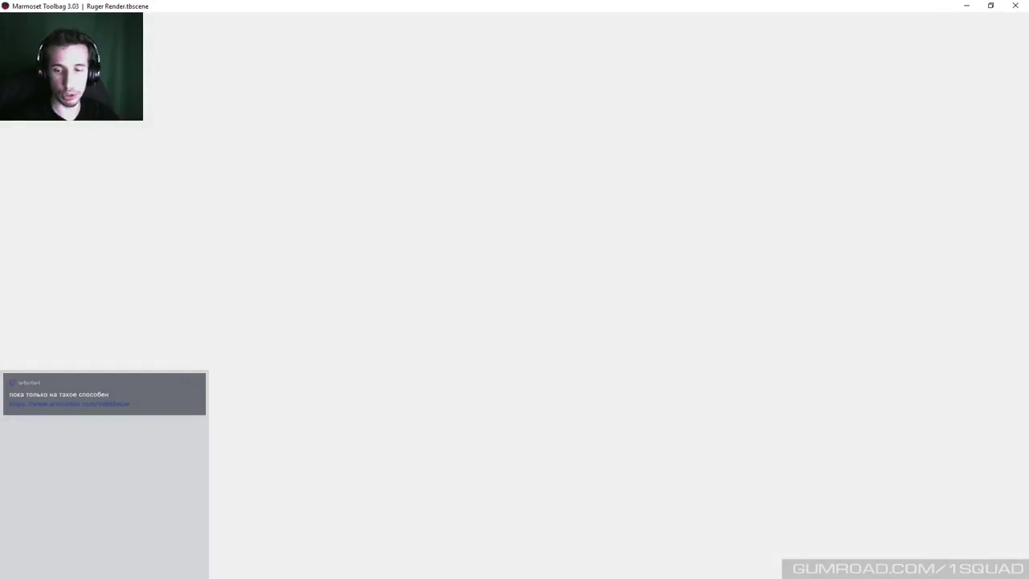
{"action": "key", "text": "alt+Tab"}
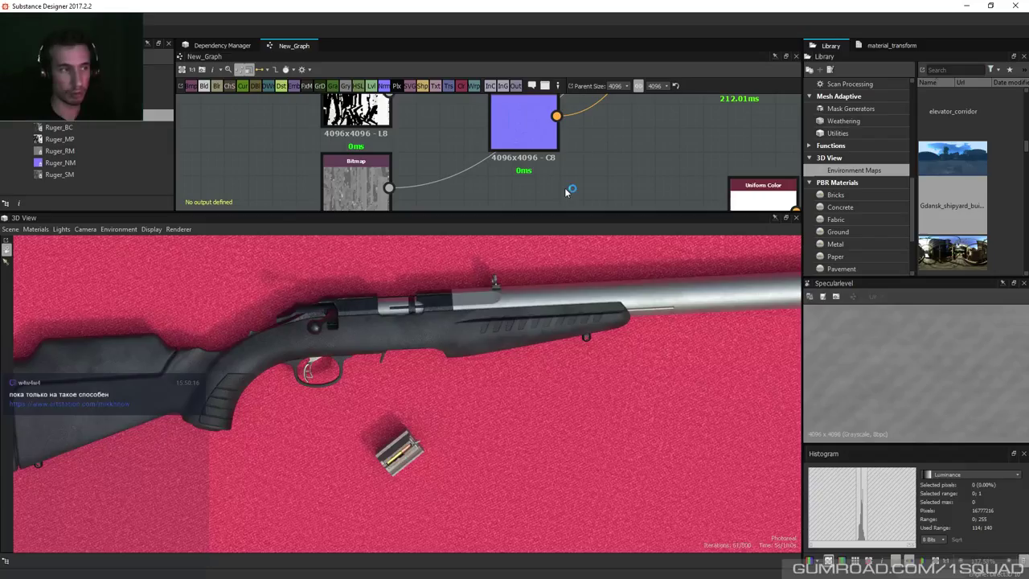
{"action": "left_click", "coordinate": [171, 231]}
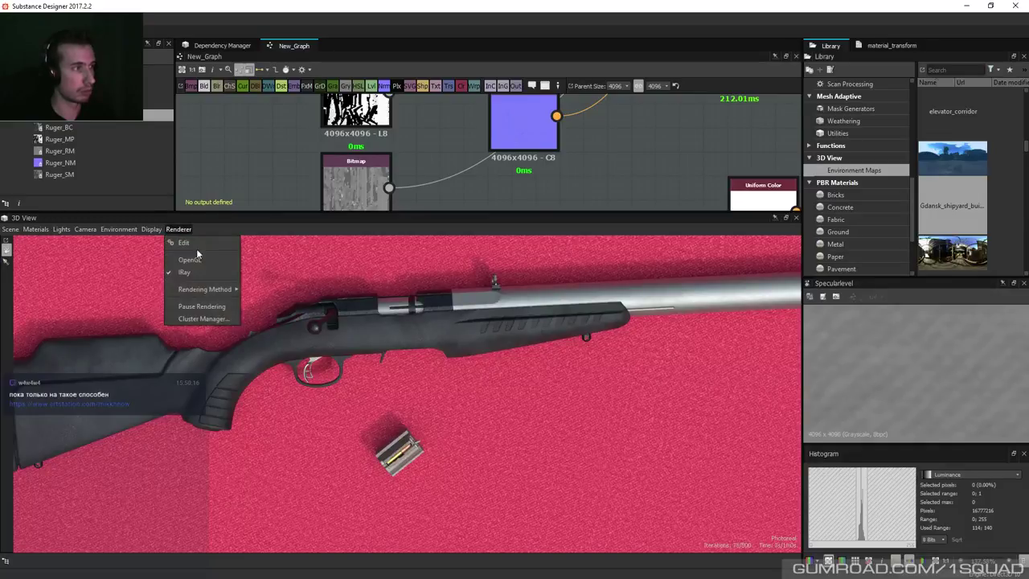
{"action": "left_click", "coordinate": [208, 295]}
In Marmoset Toolbag, orbit around the rifle and select the stock.
{"action": "left_click", "coordinate": [966, 6]}
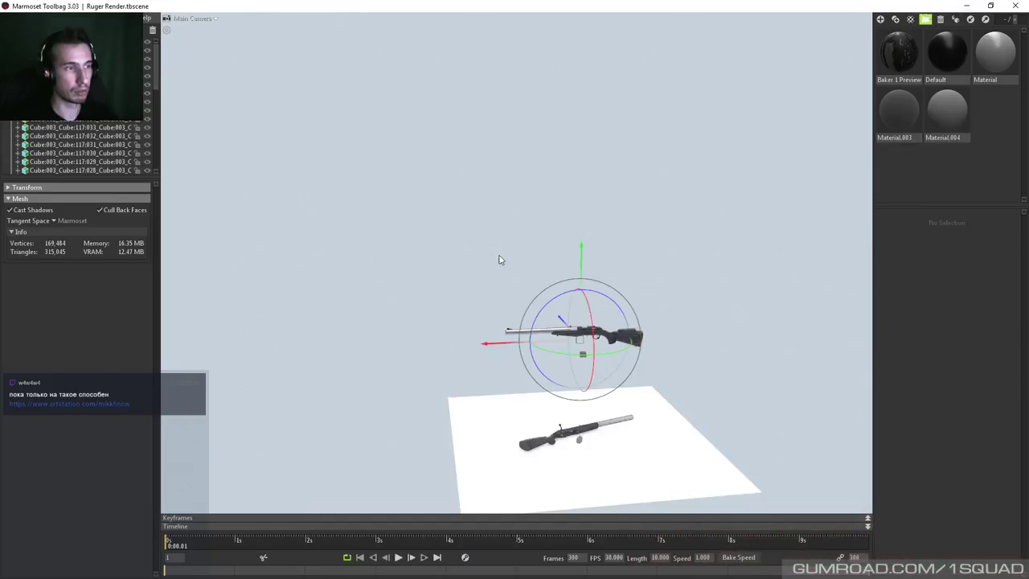
{"action": "middle_click_drag", "start_coordinate": [572, 377], "coordinate": [538, 361]}
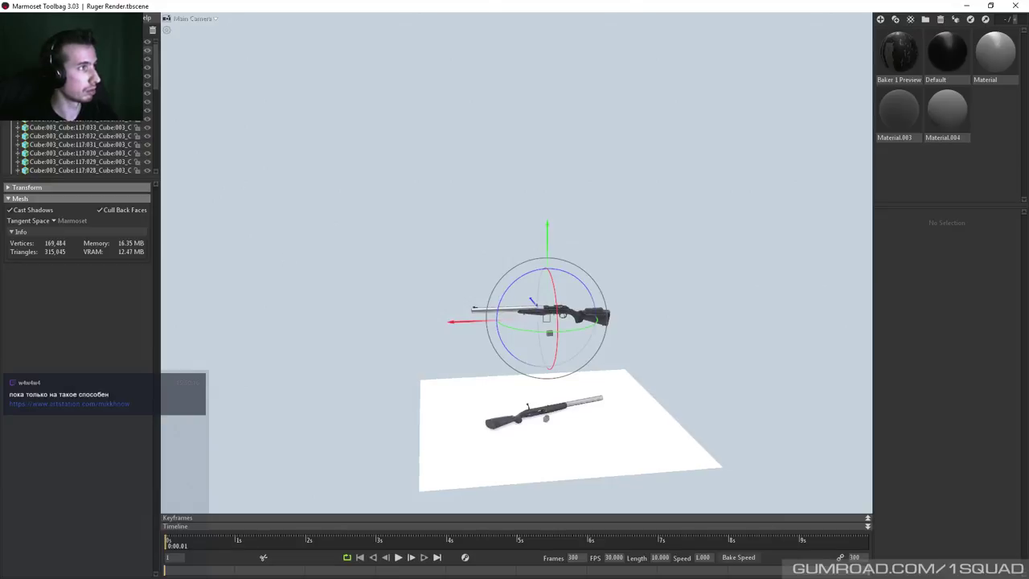
{"action": "left_click", "coordinate": [428, 225]}
{"action": "scroll", "coordinate": [638, 359], "scroll_direction": "up", "scroll_amount": 6}
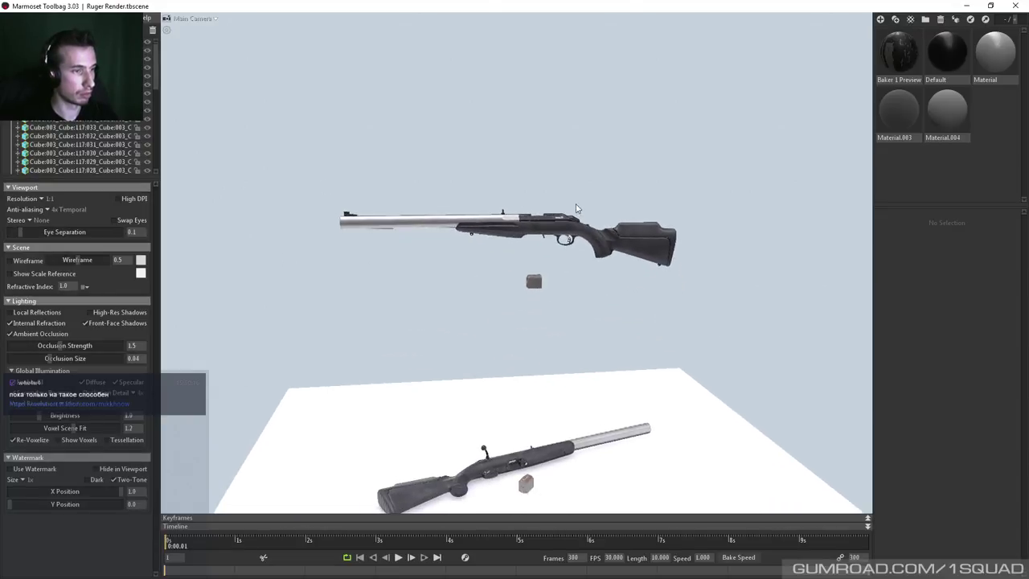
{"action": "left_click_drag", "start_coordinate": [576, 208], "coordinate": [569, 363]}
{"action": "scroll", "coordinate": [640, 327], "scroll_direction": "up", "scroll_amount": 5}
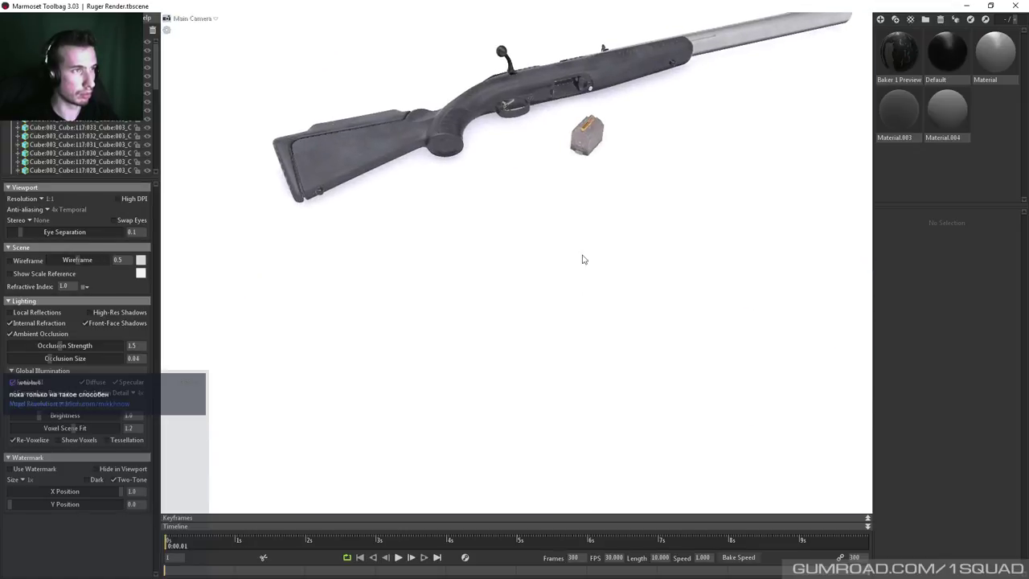
{"action": "scroll", "coordinate": [584, 260], "scroll_direction": "down", "scroll_amount": 2}
{"action": "scroll", "coordinate": [528, 322], "scroll_direction": "up", "scroll_amount": 5}
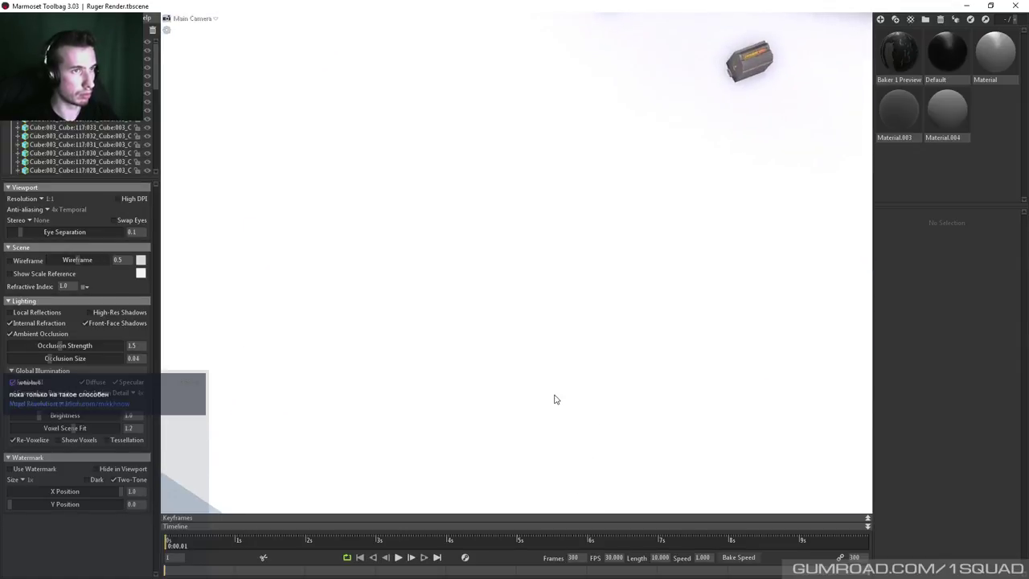
{"action": "scroll", "coordinate": [553, 397], "scroll_direction": "down", "scroll_amount": 3}
{"action": "left_click_drag", "start_coordinate": [553, 397], "coordinate": [578, 236]}
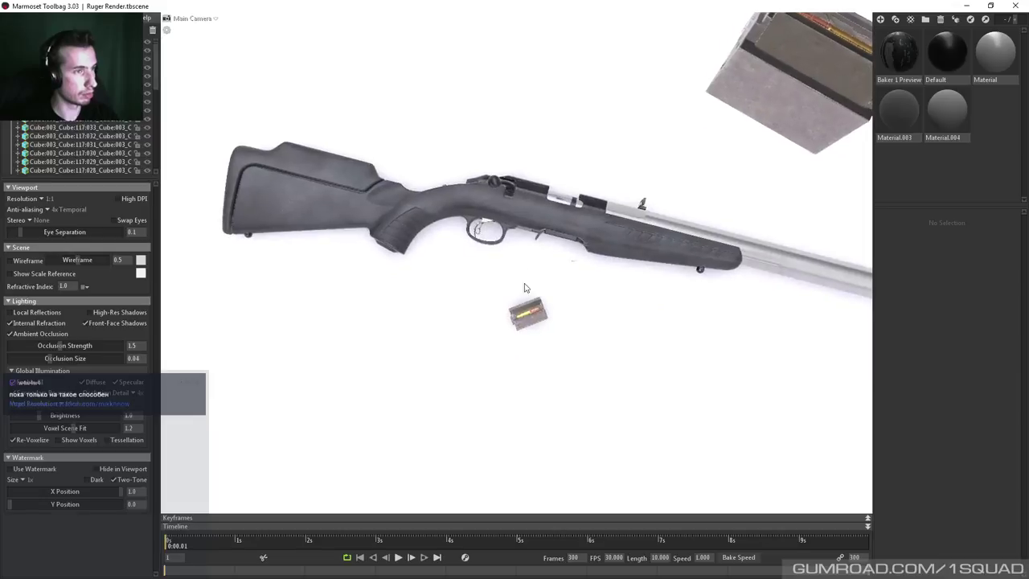
{"action": "left_click", "coordinate": [471, 207]}
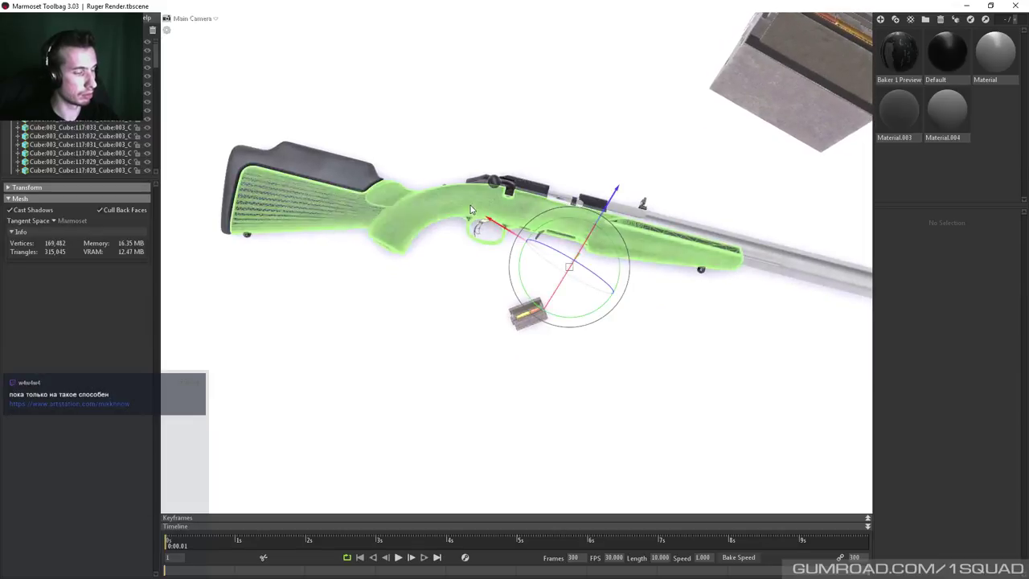
Change a menu option and frame a level side view of the rifle.
{"action": "left_click", "coordinate": [48, 17]}
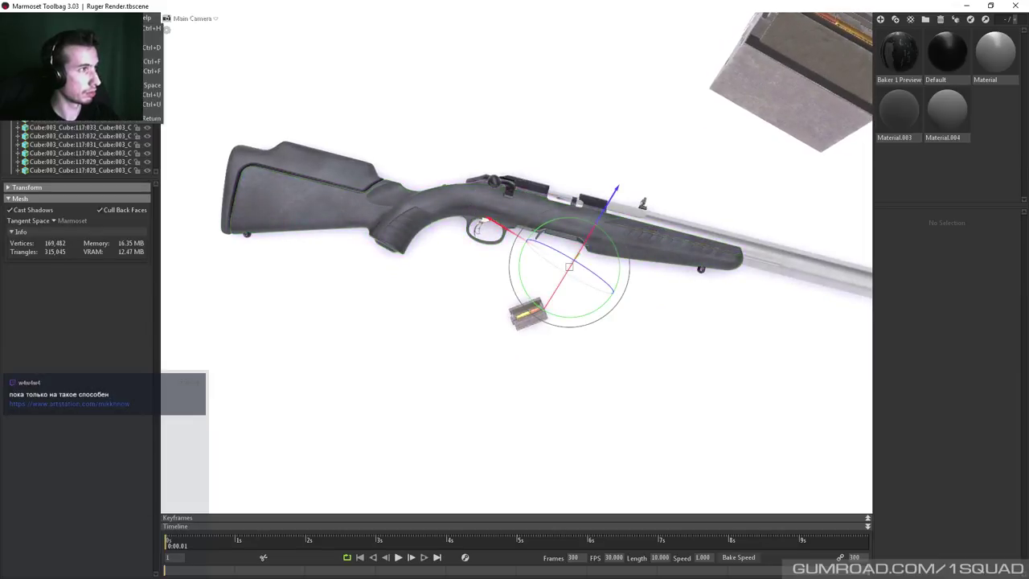
{"action": "left_click", "coordinate": [97, 71]}
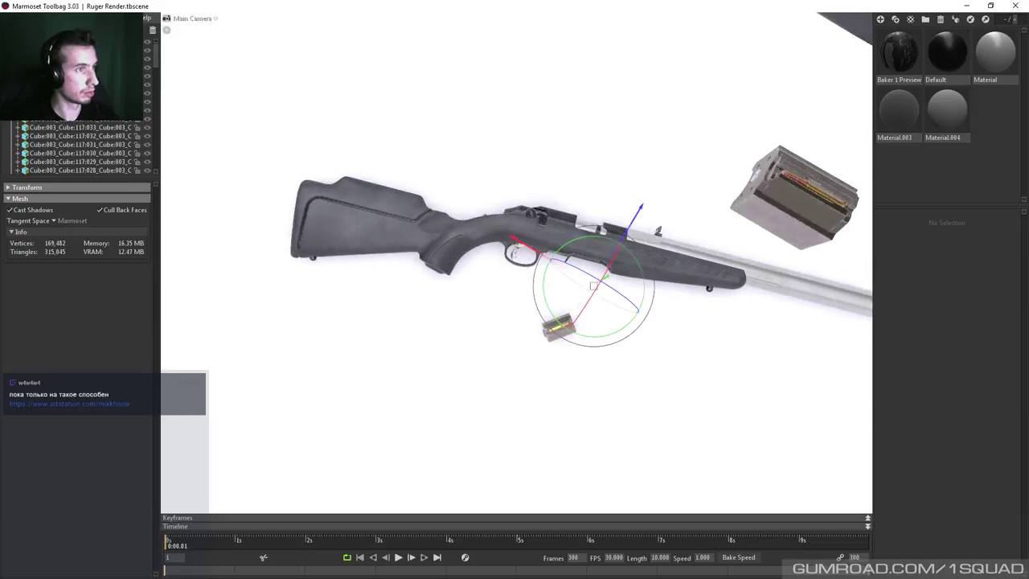
{"action": "left_click_drag", "start_coordinate": [495, 163], "coordinate": [544, 228]}
{"action": "scroll", "coordinate": [544, 228], "scroll_direction": "up", "scroll_amount": 5}
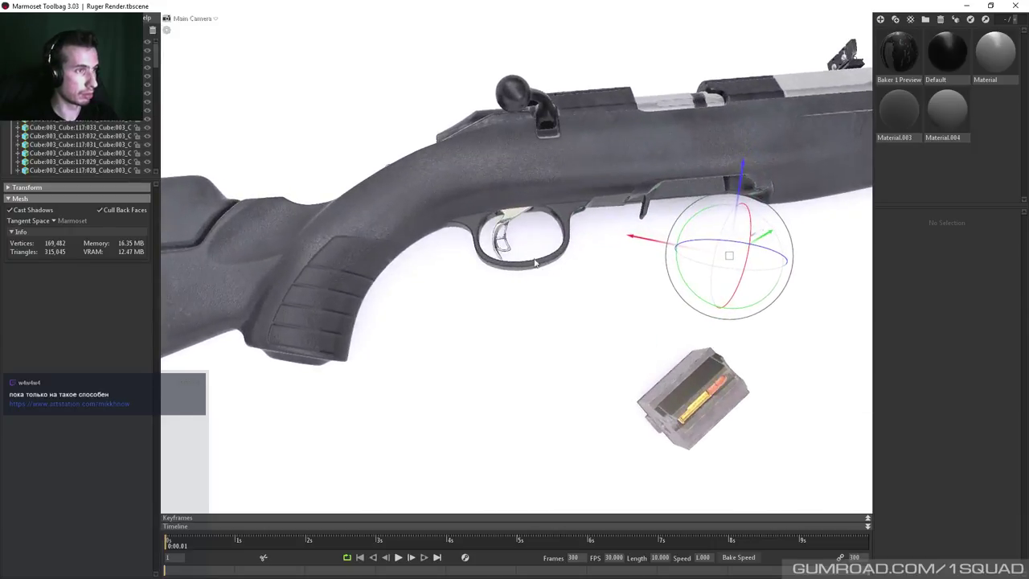
{"action": "scroll", "coordinate": [564, 274], "scroll_direction": "up", "scroll_amount": 3}
{"action": "left_click_drag", "start_coordinate": [564, 274], "coordinate": [514, 277]}
Set Global Illumination voxel resolution to High.
{"action": "left_click", "coordinate": [49, 51]}
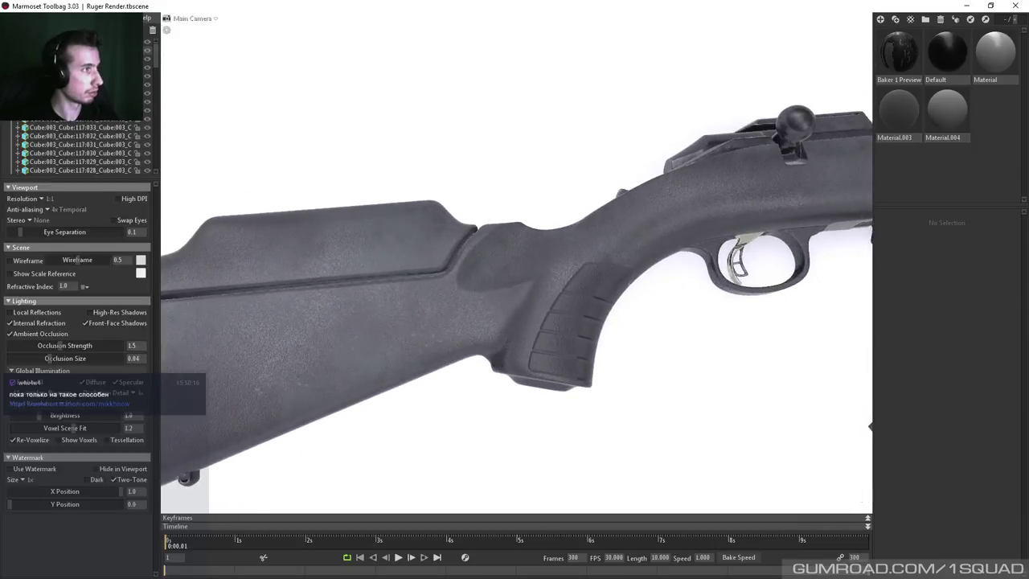
{"action": "left_click", "coordinate": [60, 406]}
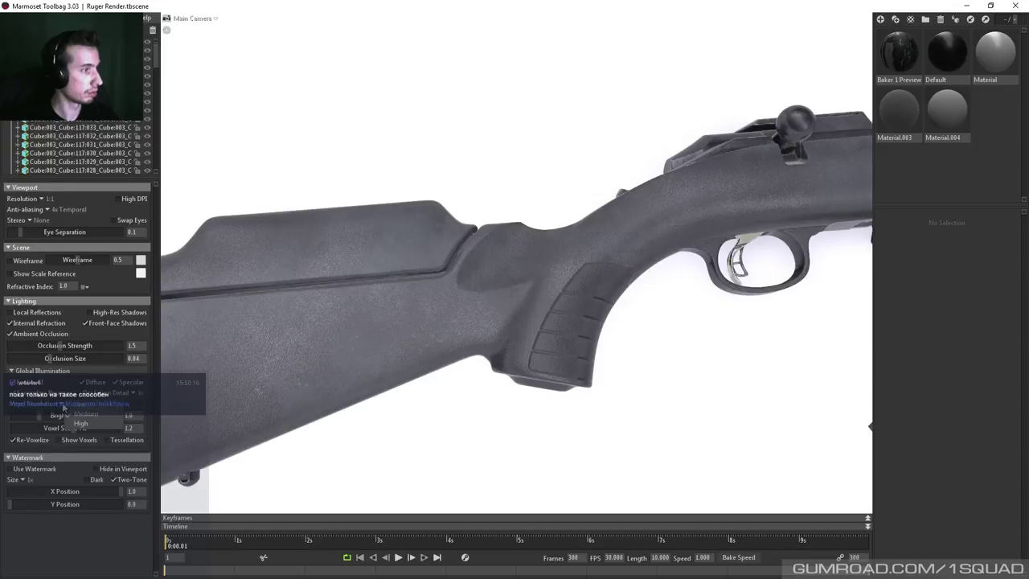
{"action": "left_click", "coordinate": [84, 423]}
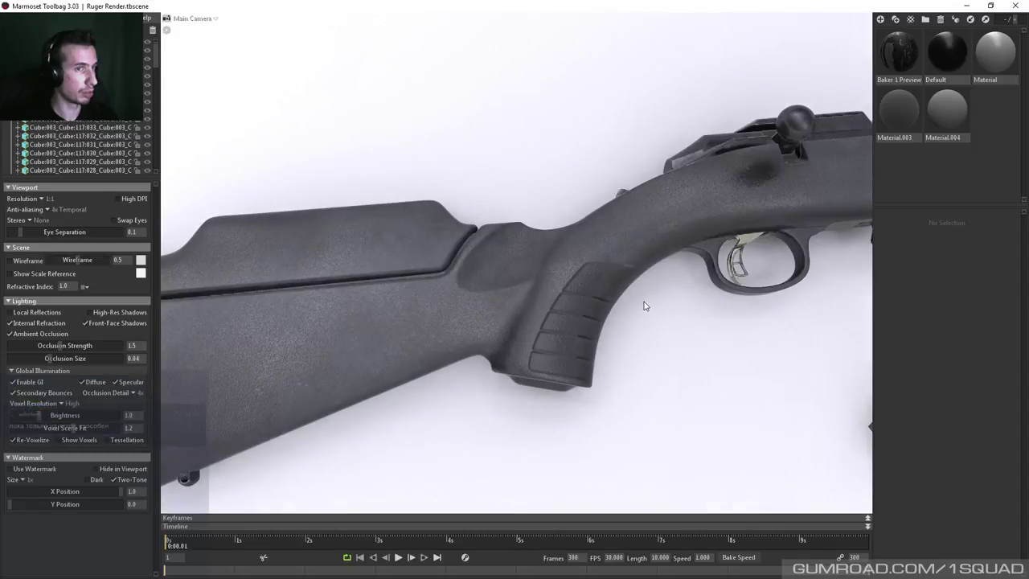
Inspect the stock, barrel and rear sight up close, then minimise Marmoset.
{"action": "left_click_drag", "start_coordinate": [678, 294], "coordinate": [161, 361]}
{"action": "right_click_drag", "start_coordinate": [288, 335], "coordinate": [487, 281]}
{"action": "left_click_drag", "start_coordinate": [485, 280], "coordinate": [394, 232]}
{"action": "left_click_drag", "start_coordinate": [546, 244], "coordinate": [626, 254]}
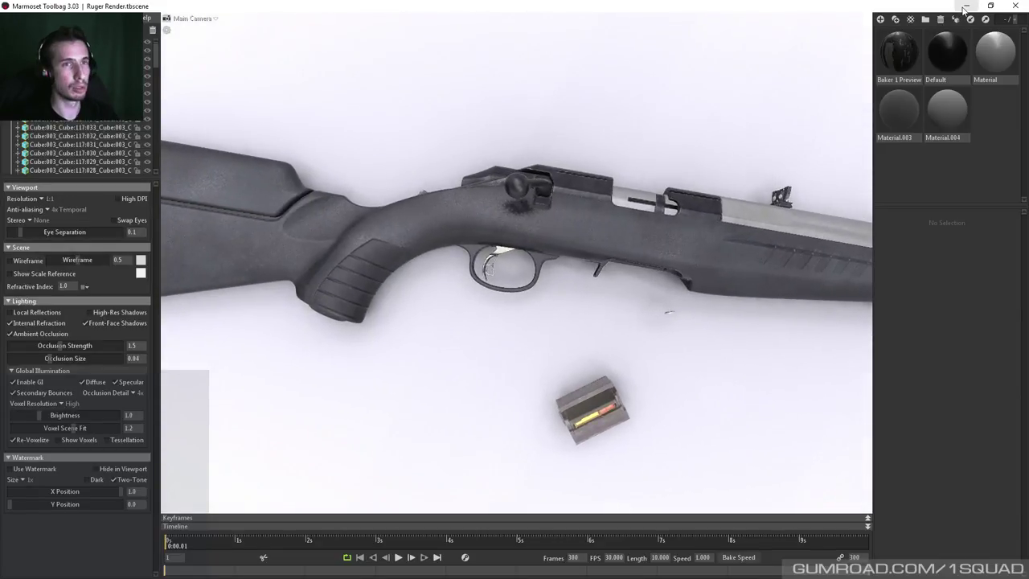
{"action": "left_click", "coordinate": [966, 5]}
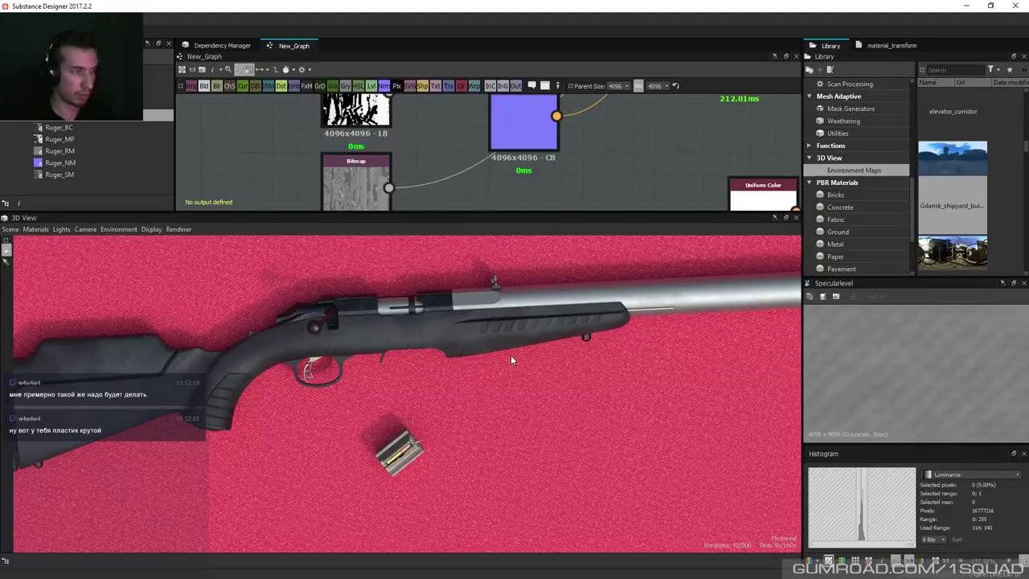
Resume rendering in the 3D View and reset the camera position.
{"action": "left_click", "coordinate": [179, 229]}
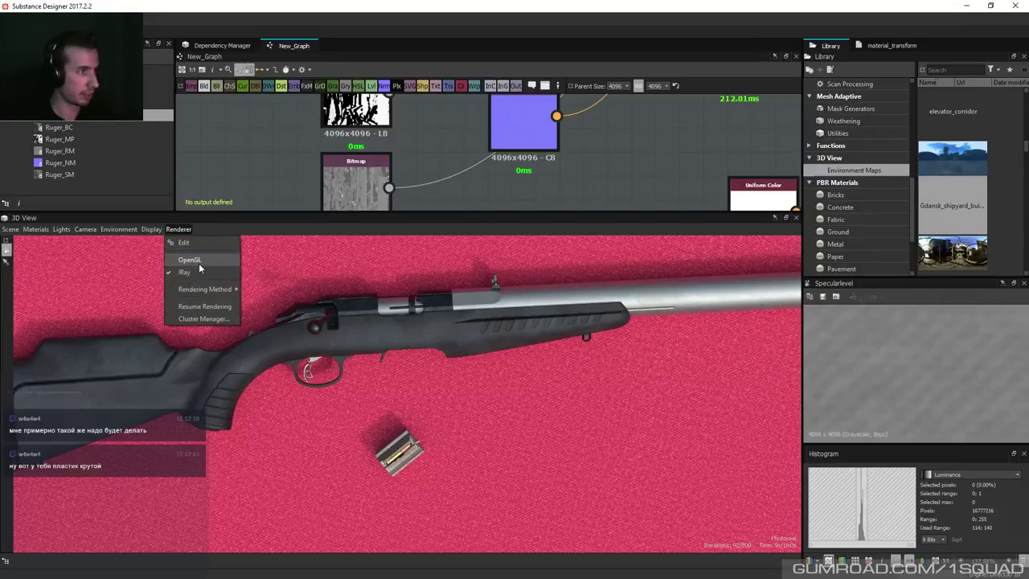
{"action": "left_click", "coordinate": [189, 306]}
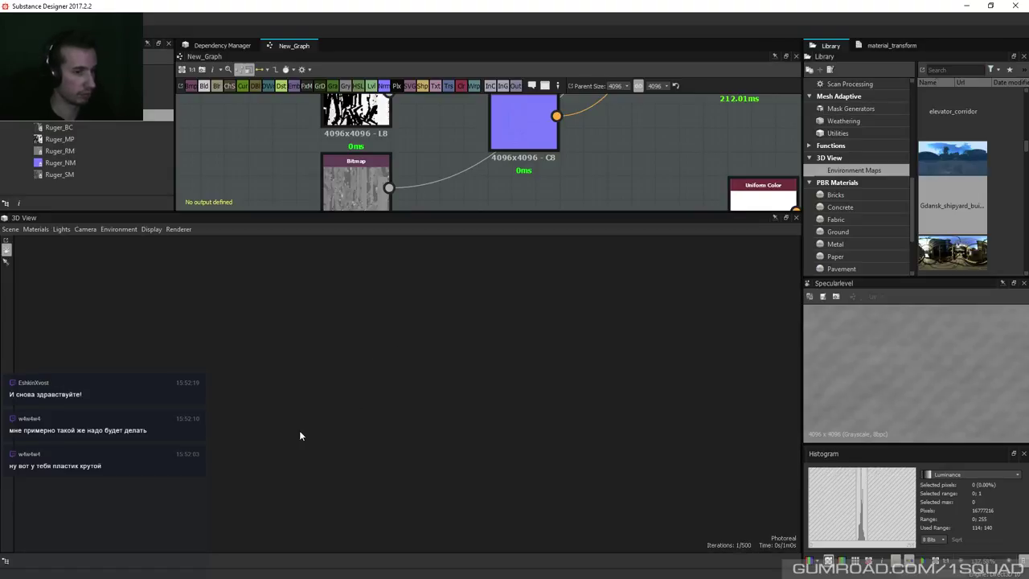
{"action": "left_click", "coordinate": [87, 230]}
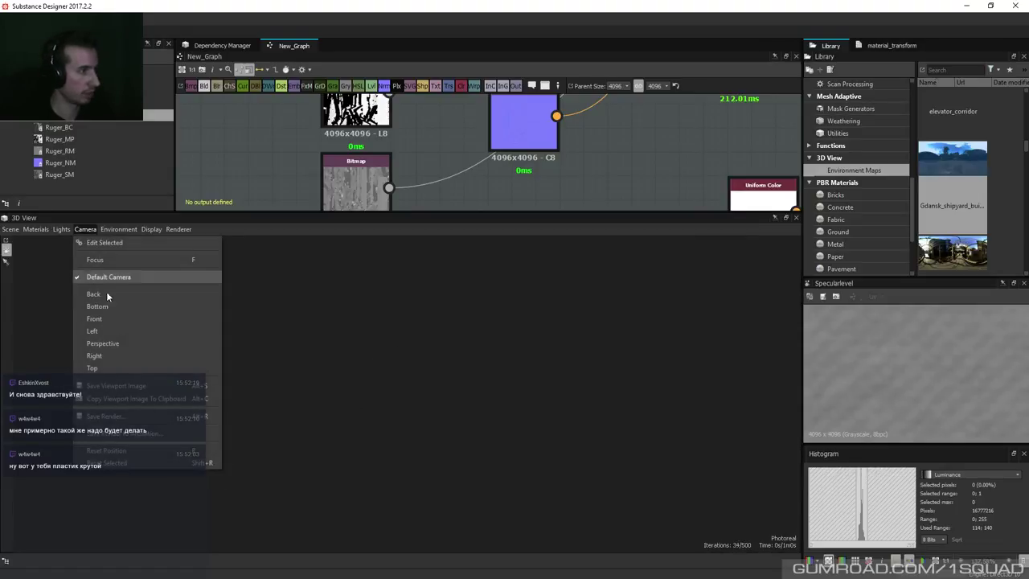
{"action": "left_click", "coordinate": [106, 453]}
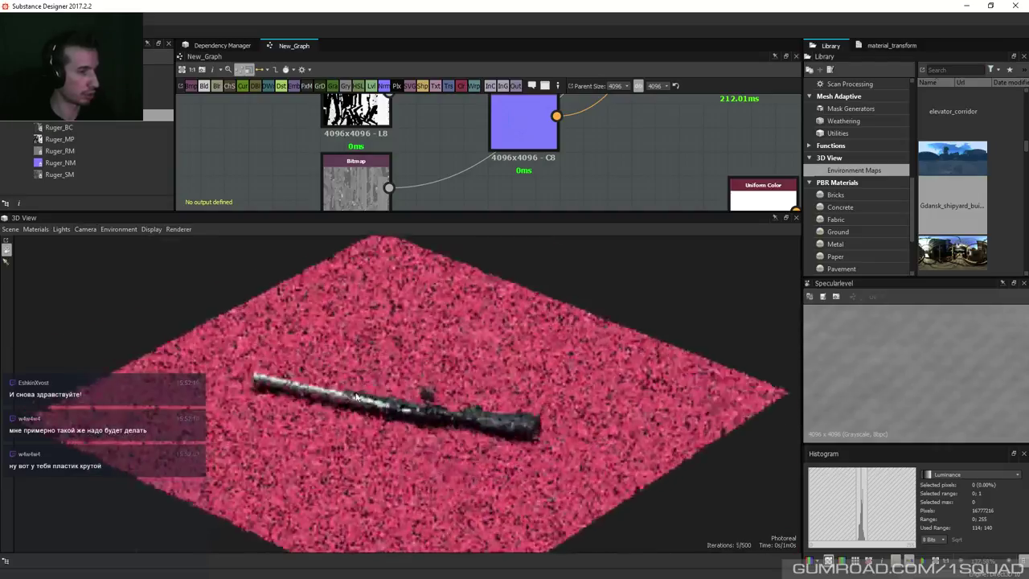
Orbit and zoom to a close, low view of the rifle.
{"action": "left_click_drag", "start_coordinate": [106, 453], "coordinate": [402, 249]}
{"action": "scroll", "coordinate": [227, 456], "scroll_direction": "up", "scroll_amount": 5}
{"action": "scroll", "coordinate": [382, 426], "scroll_direction": "up", "scroll_amount": 6}
{"action": "scroll", "coordinate": [417, 374], "scroll_direction": "up", "scroll_amount": 3}
{"action": "left_click_drag", "start_coordinate": [429, 327], "coordinate": [408, 326]}
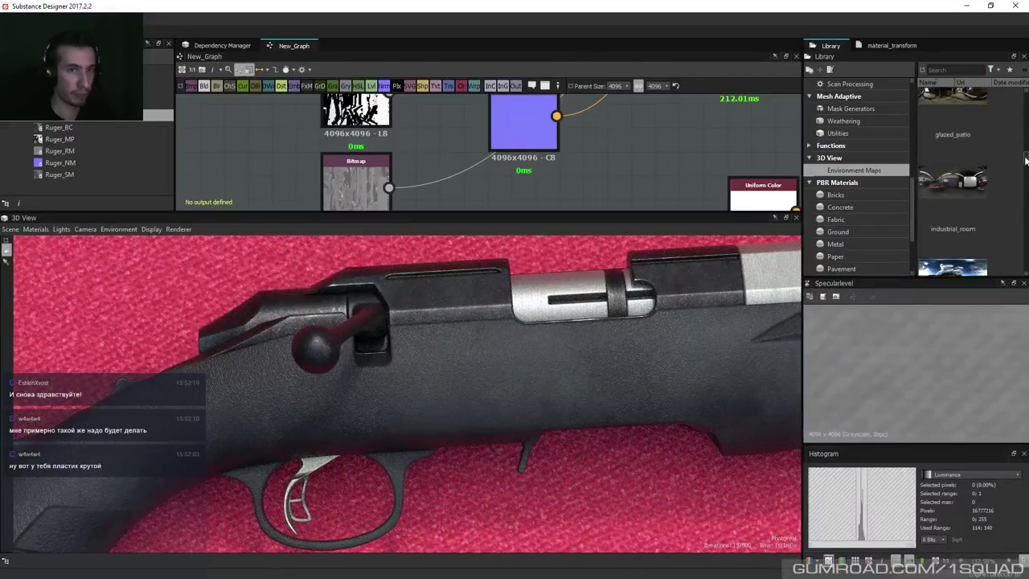
Light the rifle with the studio 02 environment map, rotate it, then try another studio map.
{"action": "left_click_drag", "start_coordinate": [1026, 143], "coordinate": [1026, 238]}
{"action": "left_click_drag", "start_coordinate": [952, 157], "coordinate": [499, 335]}
{"action": "right_click_drag", "start_coordinate": [606, 330], "coordinate": [499, 330], "text": "shift"}
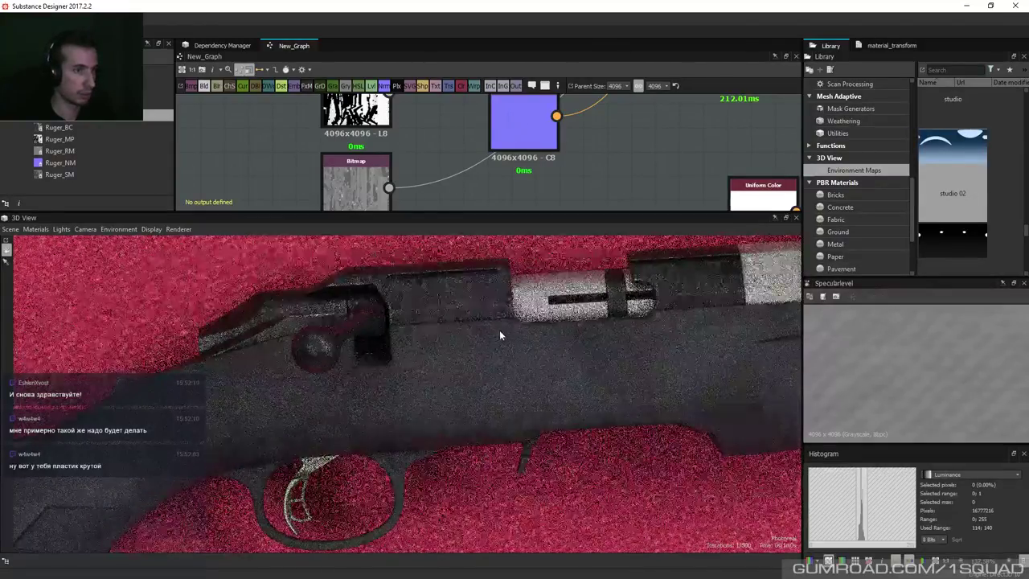
{"action": "scroll", "coordinate": [964, 193], "scroll_direction": "up", "scroll_amount": 3}
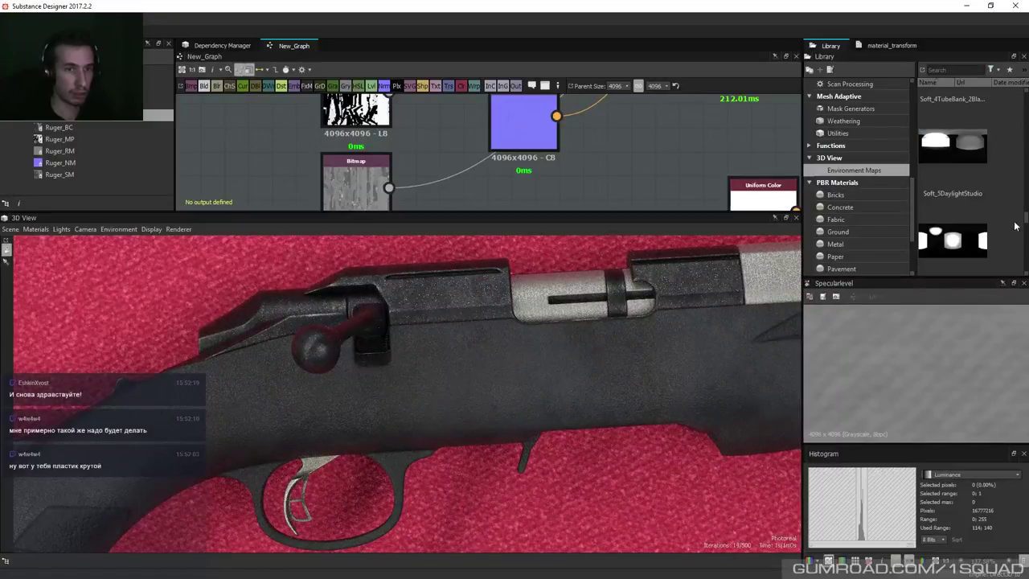
{"action": "left_click_drag", "start_coordinate": [1025, 218], "coordinate": [1025, 246]}
{"action": "left_click_drag", "start_coordinate": [962, 182], "coordinate": [342, 402]}
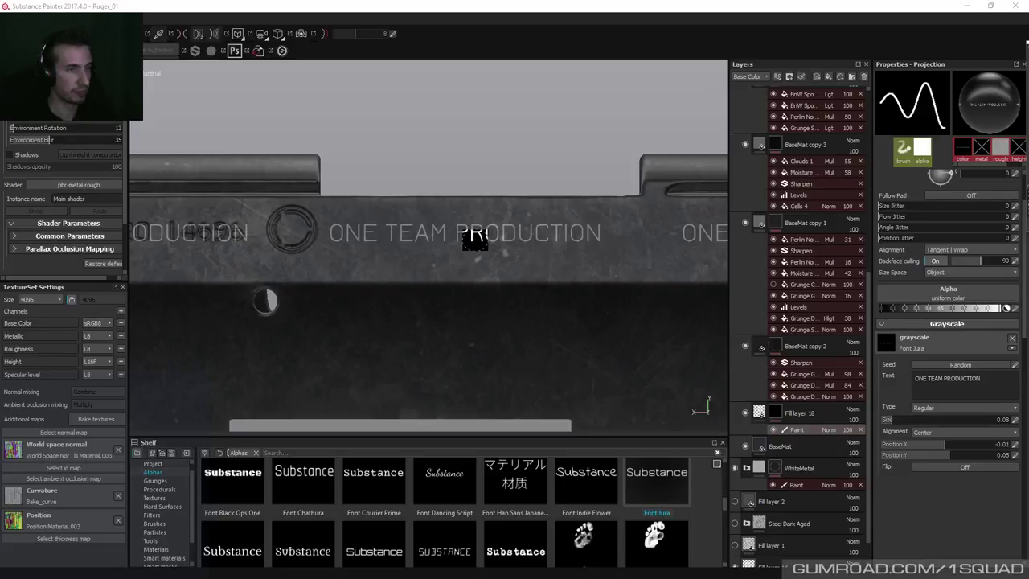
Scale and nudge the ONE TEAM PRODUCTION stencil so it lies along the receiver side.
{"action": "right_click_drag", "start_coordinate": [474, 238], "coordinate": [468, 195]}
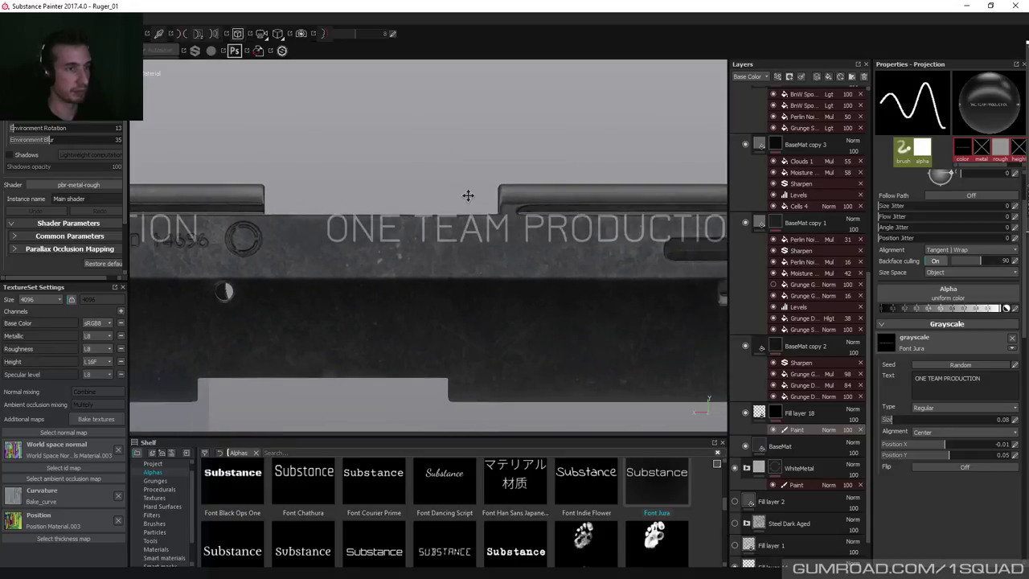
{"action": "middle_click_drag", "start_coordinate": [468, 195], "coordinate": [524, 184], "text": "alt"}
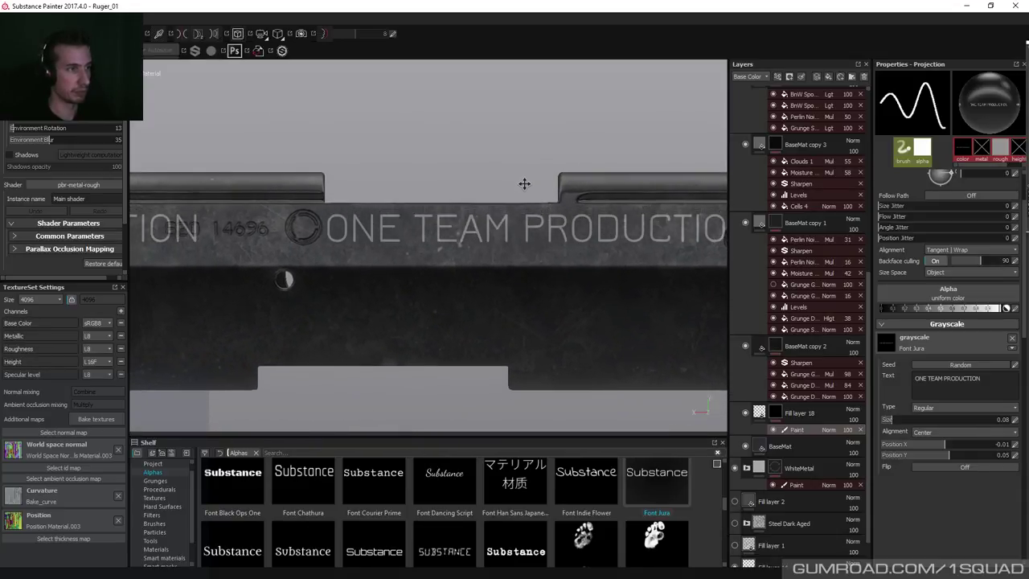
{"action": "key", "text": "s"}
{"action": "right_click_drag", "start_coordinate": [524, 193], "coordinate": [525, 219]}
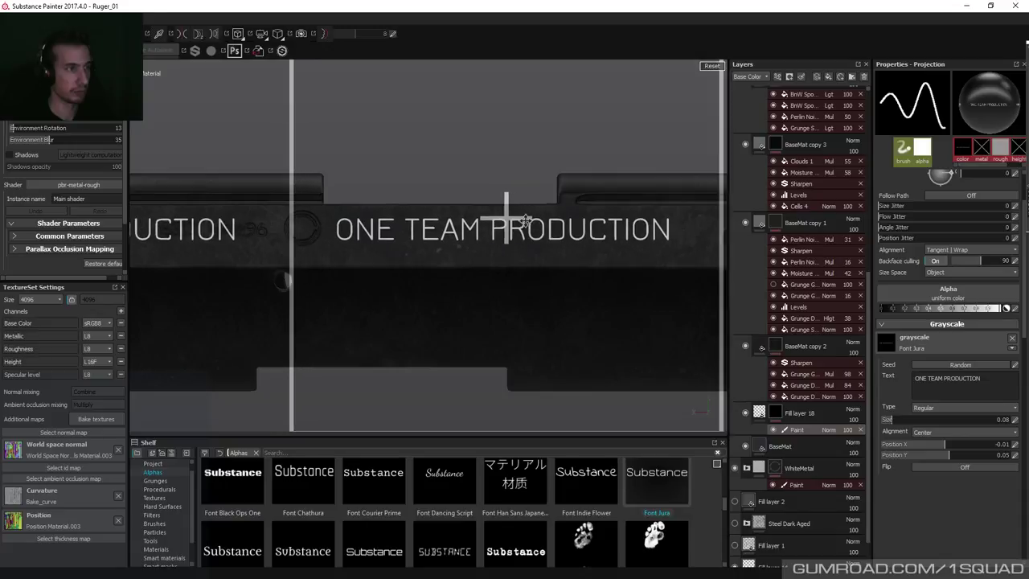
{"action": "middle_click_drag", "start_coordinate": [525, 219], "coordinate": [527, 219]}
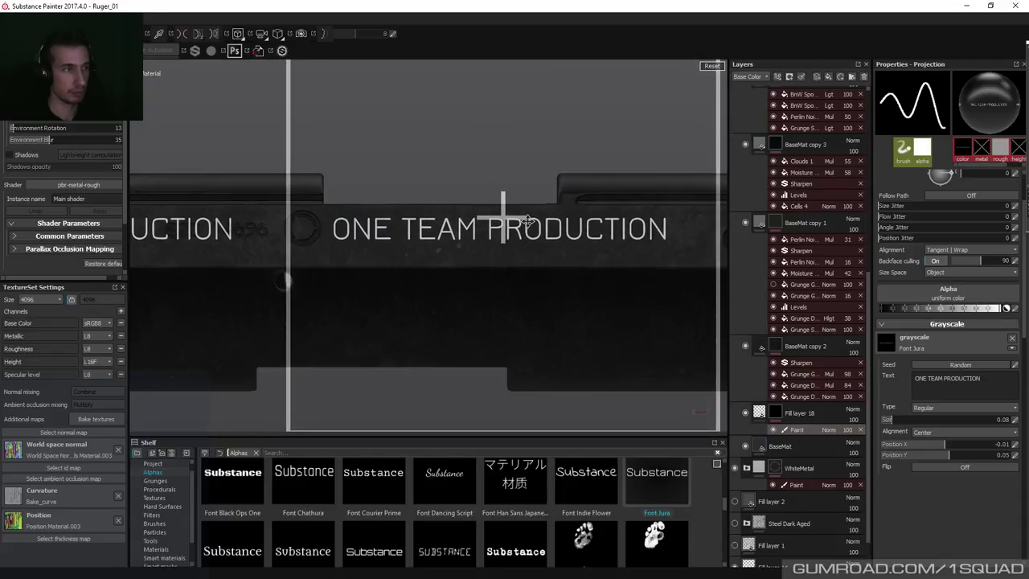
{"action": "middle_click_drag", "start_coordinate": [526, 218], "coordinate": [531, 220]}
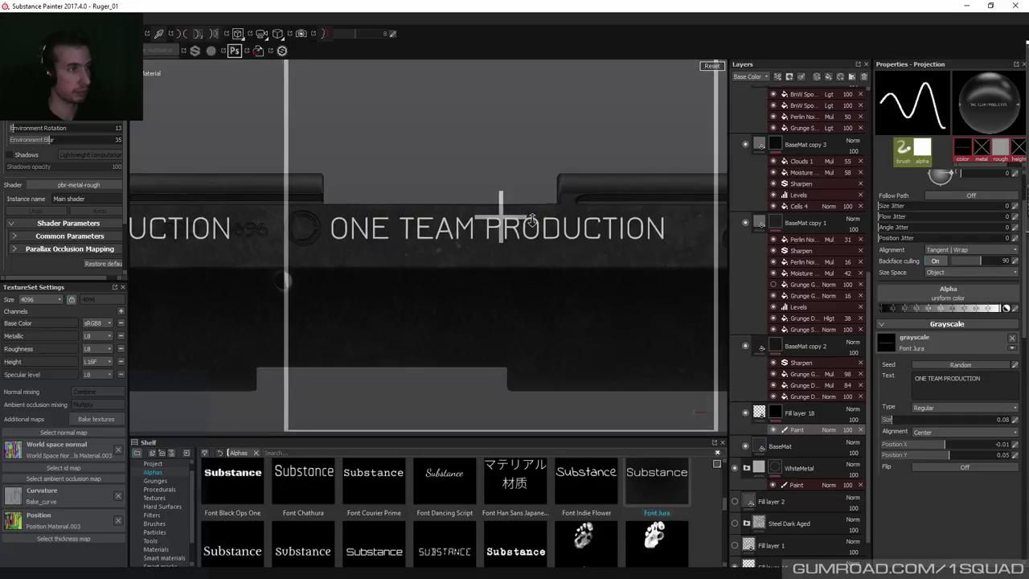
{"action": "right_click_drag", "start_coordinate": [531, 219], "coordinate": [543, 230]}
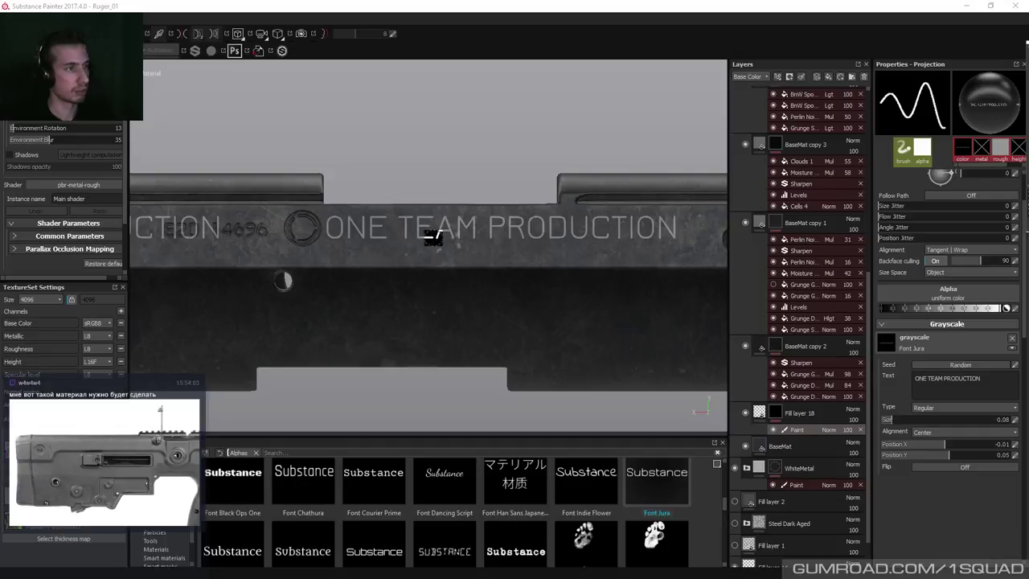
Fine-tune the Font Jura stencil's size and position beside the serial number.
{"action": "middle_click_drag", "start_coordinate": [453, 243], "coordinate": [451, 244]}
{"action": "key", "text": "s"}
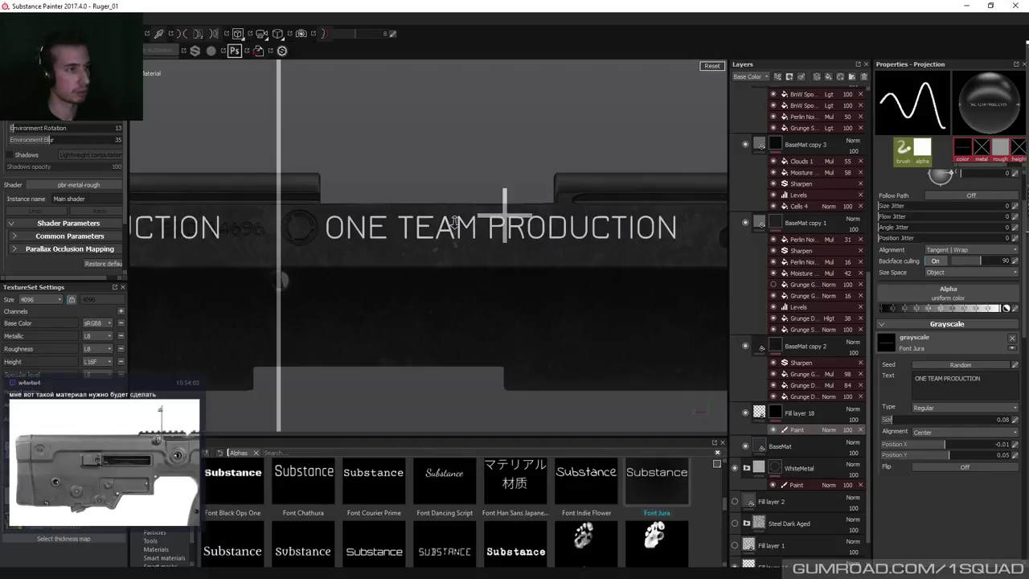
{"action": "right_click_drag", "start_coordinate": [454, 223], "coordinate": [458, 228]}
{"action": "middle_click_drag", "start_coordinate": [458, 228], "coordinate": [462, 227]}
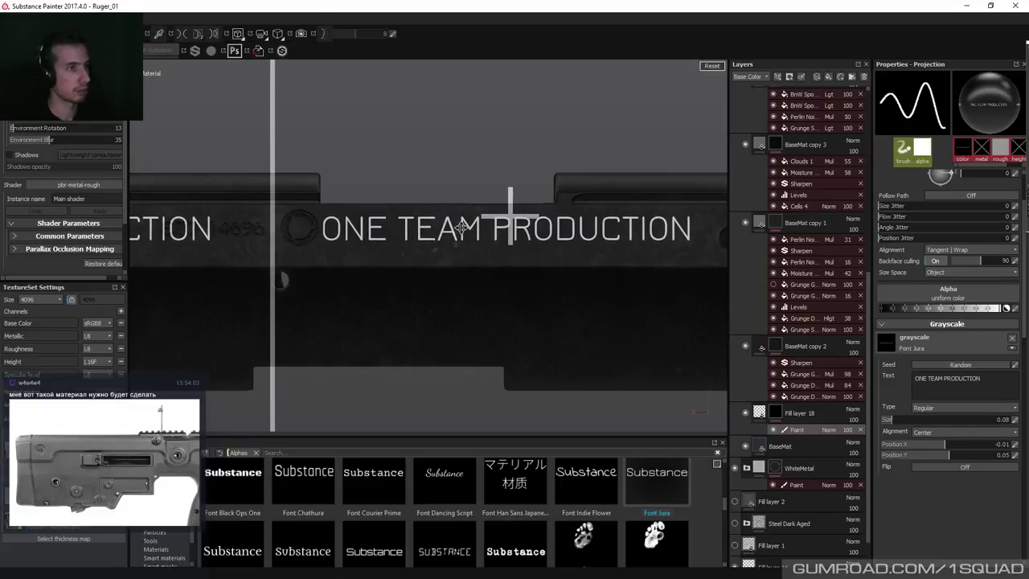
{"action": "key", "text": "s"}
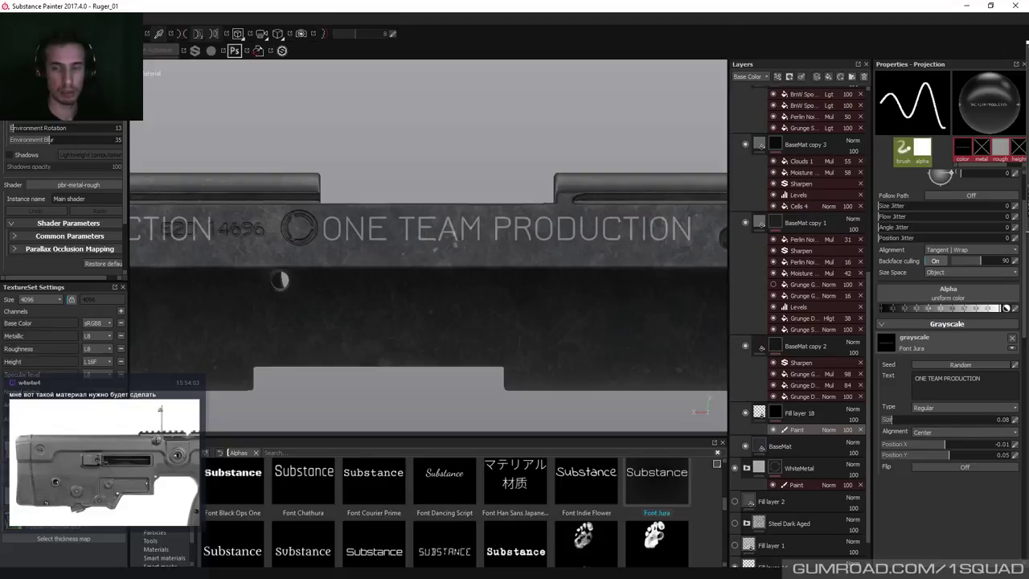
{"action": "right_click", "coordinate": [485, 252]}
{"action": "key", "text": "s"}
{"action": "right_click_drag", "start_coordinate": [491, 242], "coordinate": [498, 238]}
{"action": "middle_click_drag", "start_coordinate": [498, 238], "coordinate": [502, 239]}
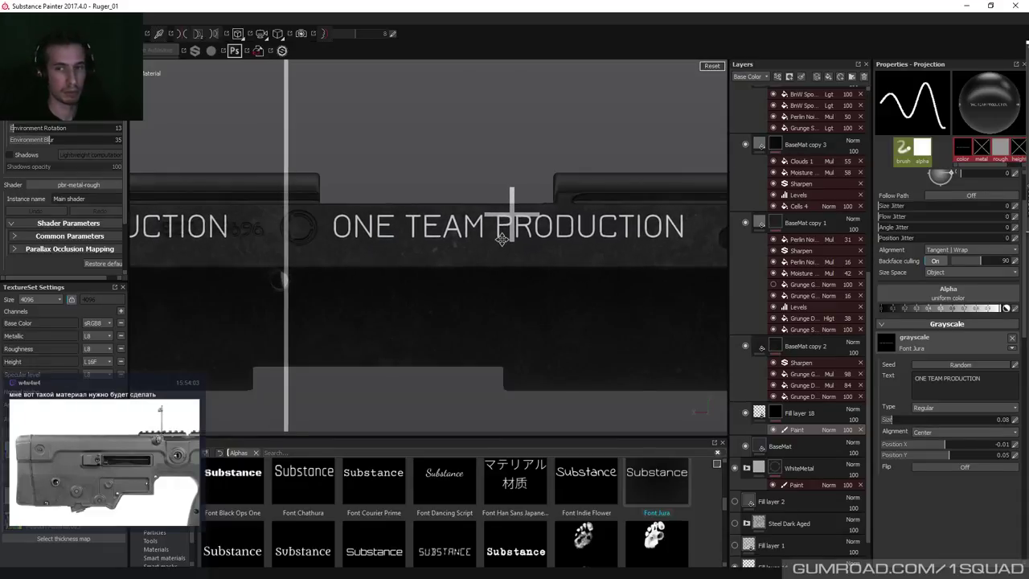
{"action": "right_click_drag", "start_coordinate": [502, 239], "coordinate": [499, 239]}
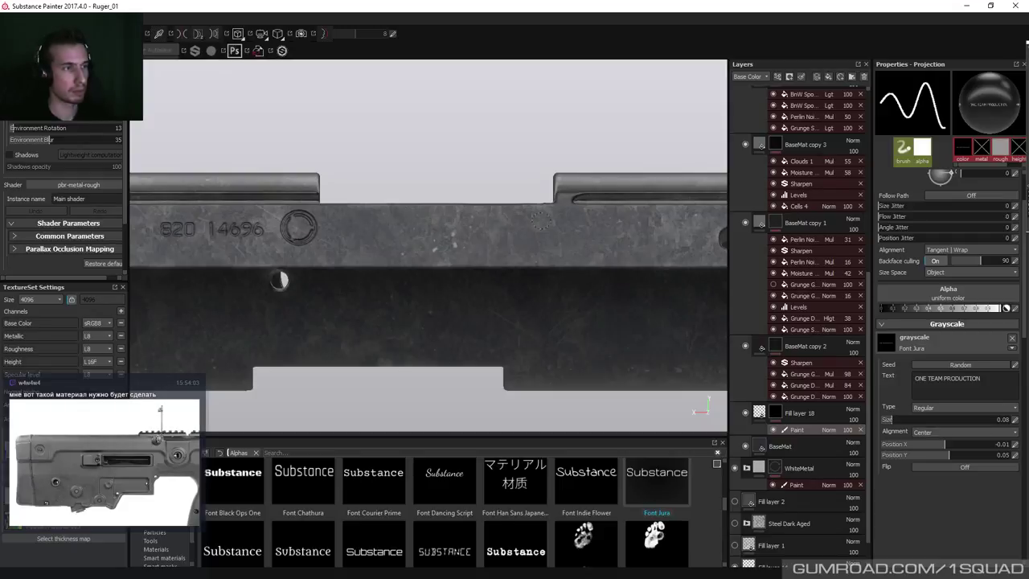
Paint over the stencil to engrave ONE TEAM PRODUCTION crisply into the receiver.
{"action": "left_click_drag", "start_coordinate": [540, 221], "coordinate": [660, 228]}
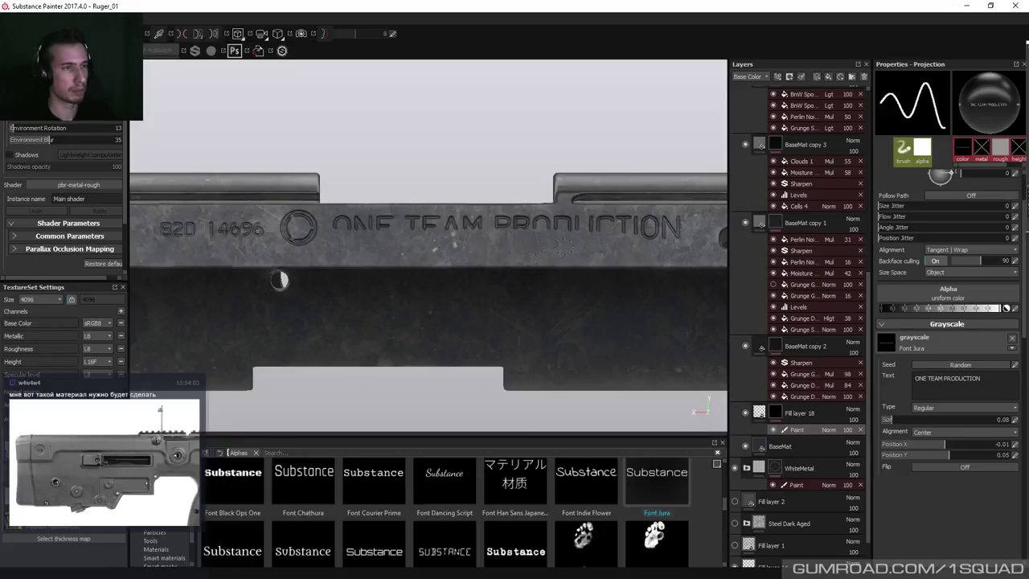
{"action": "left_click_drag", "start_coordinate": [563, 245], "coordinate": [340, 229]}
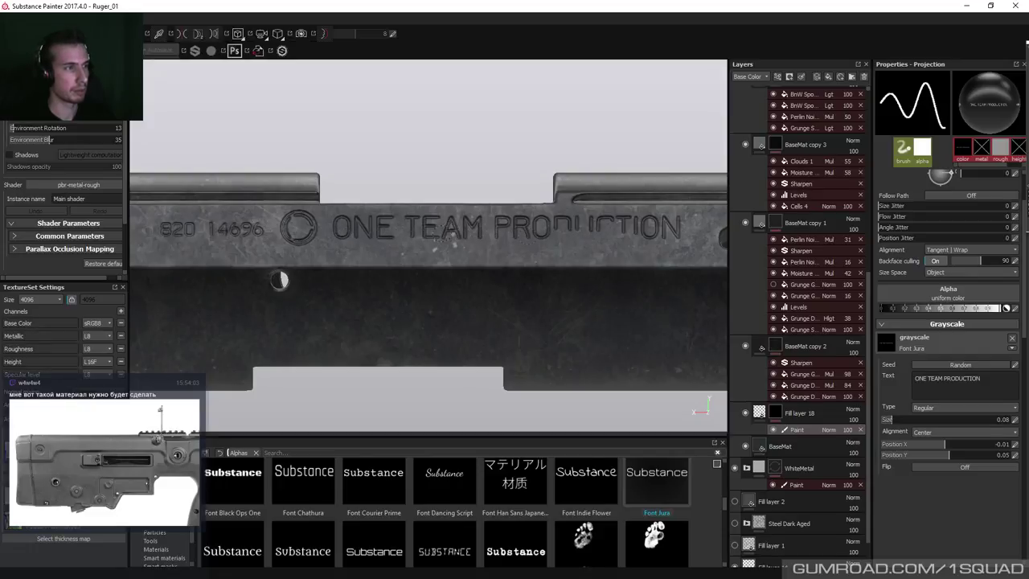
{"action": "left_click_drag", "start_coordinate": [554, 232], "coordinate": [658, 239]}
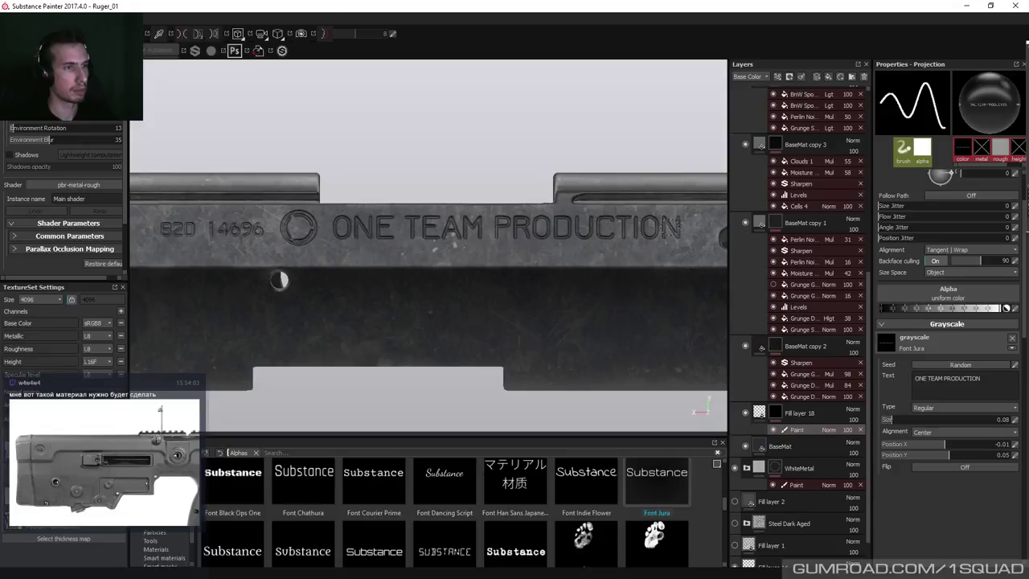
Stamp the text, then try the Orbitron font with ONE TEAM PRODUCTION at a smaller size.
{"action": "left_click", "coordinate": [640, 239]}
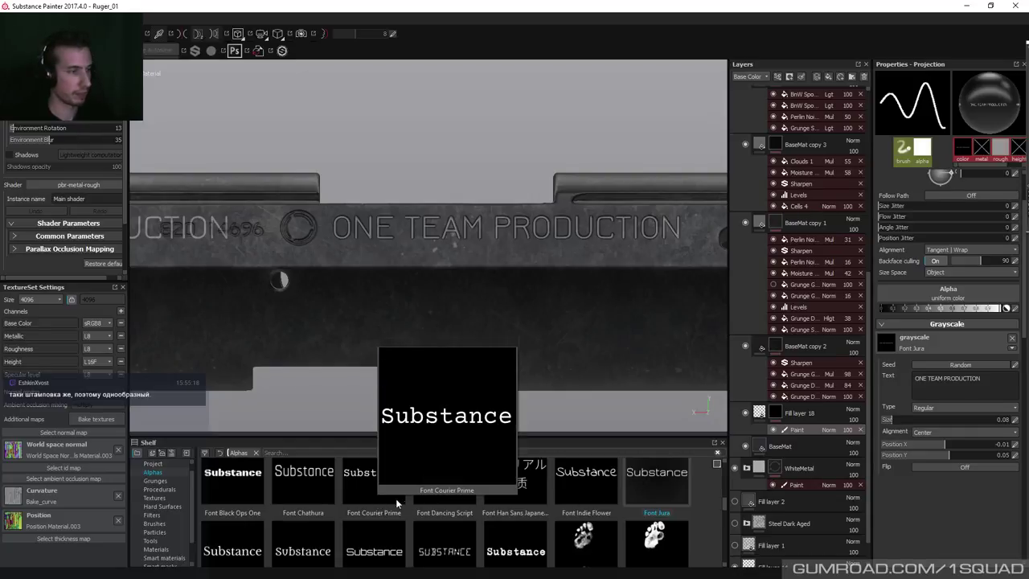
{"action": "mouse_move", "coordinate": [377, 563]}
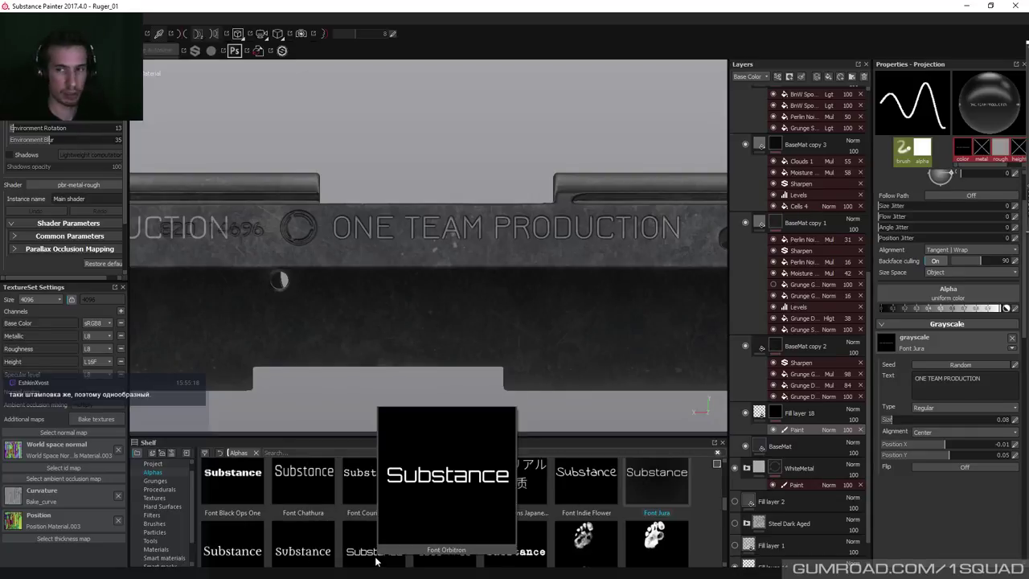
{"action": "left_click_drag", "start_coordinate": [376, 563], "coordinate": [910, 348]}
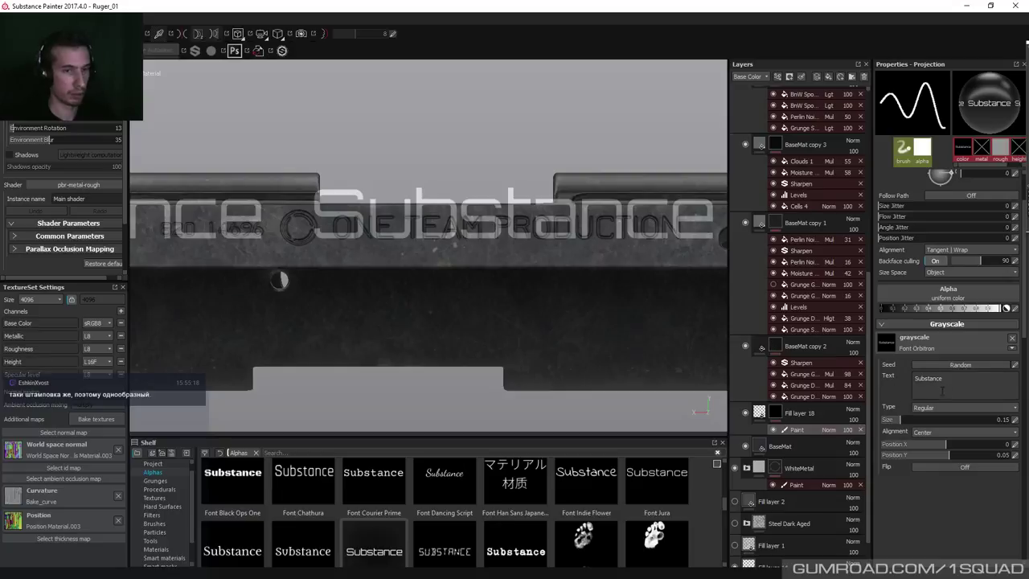
{"action": "key", "text": "ctrl+a"}
{"action": "type", "text": "ONE TEAM PRODUCTION"}
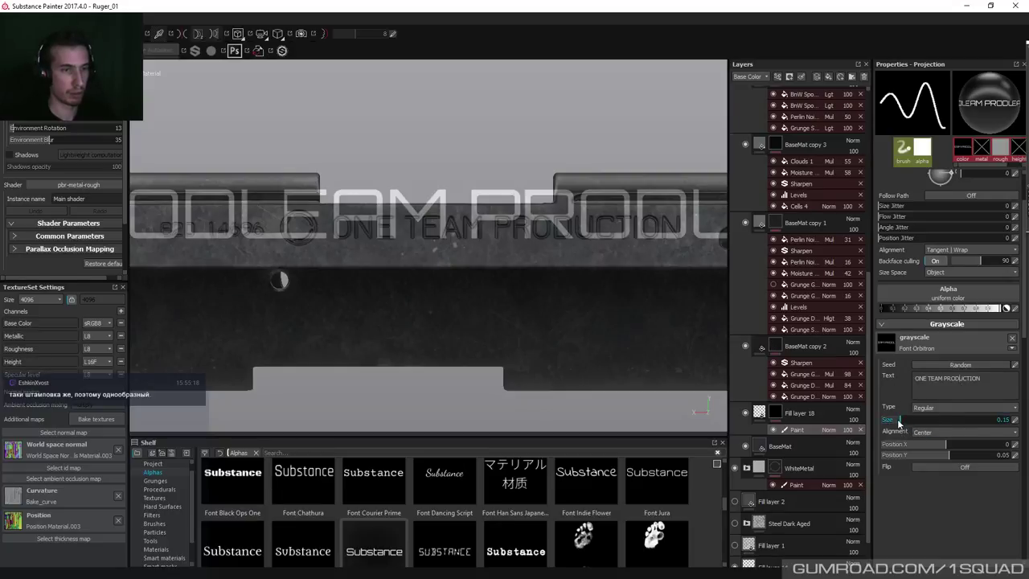
{"action": "left_click_drag", "start_coordinate": [900, 419], "coordinate": [891, 421]}
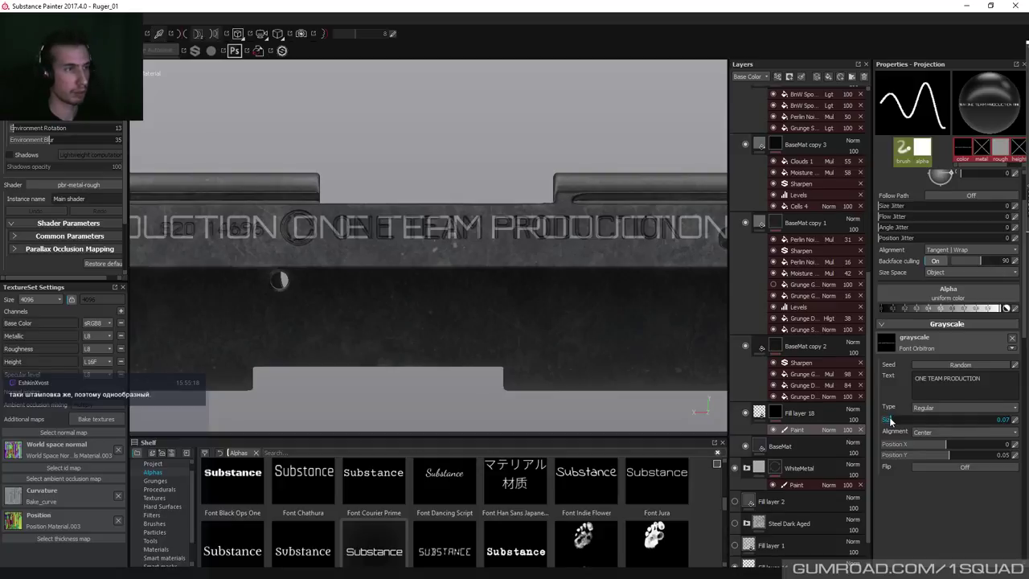
{"action": "left_click_drag", "start_coordinate": [890, 420], "coordinate": [889, 420]}
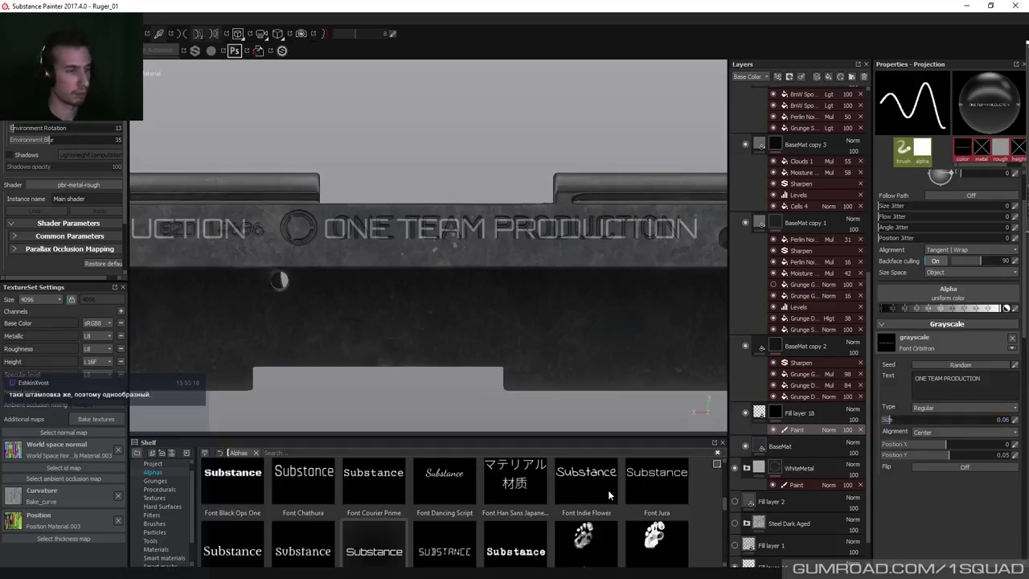
Try Metamorphous, then settle on Libre Baskerville with the text shrunk to 0.07.
{"action": "left_click_drag", "start_coordinate": [309, 553], "coordinate": [886, 341]}
{"action": "key", "text": "ctrl+a"}
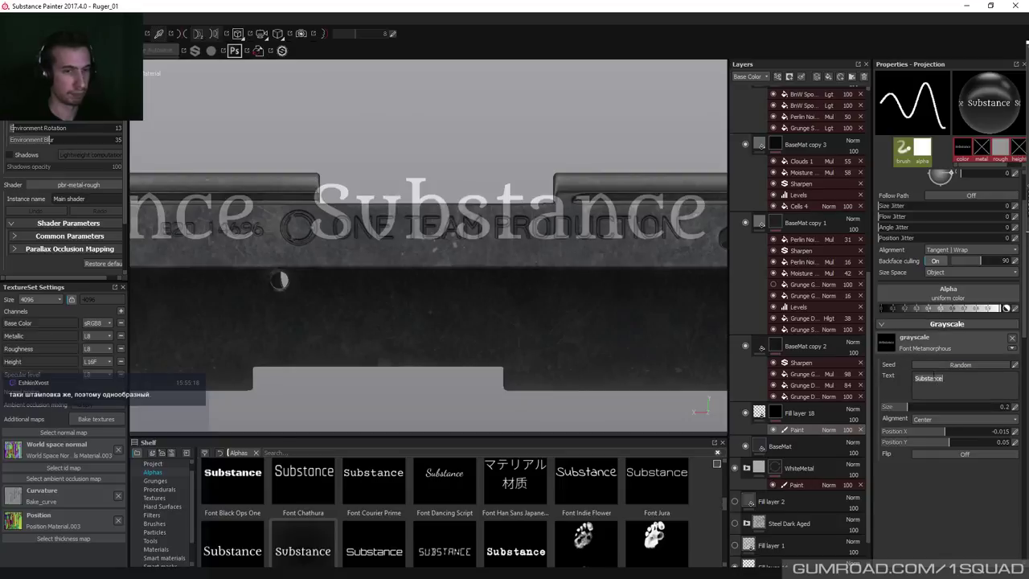
{"action": "type", "text": "ONE TEAM PRODUCTION"}
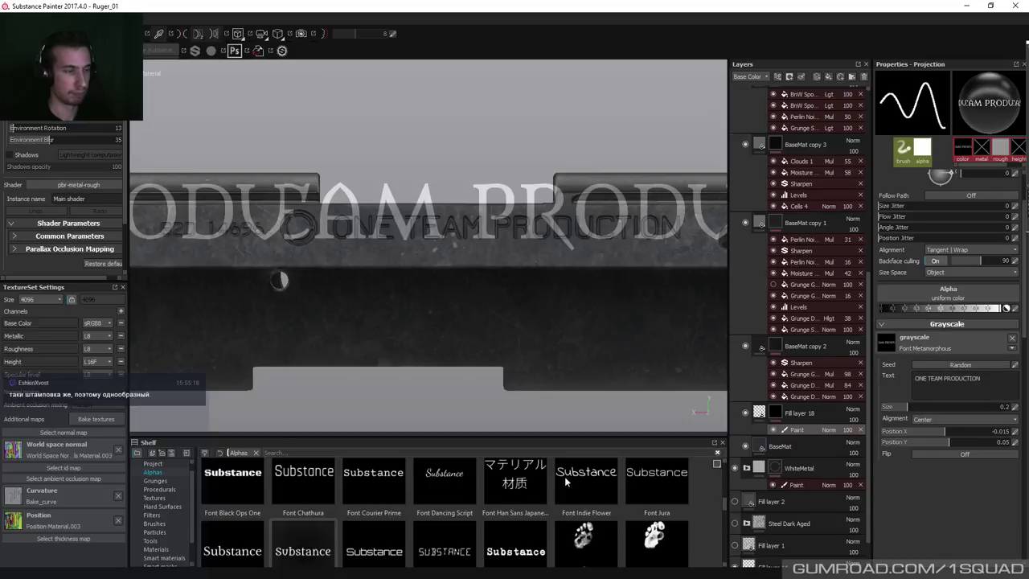
{"action": "left_click_drag", "start_coordinate": [204, 561], "coordinate": [887, 341]}
{"action": "key", "text": "ctrl+a"}
{"action": "type", "text": "ONE TEAM PRODUCTION"}
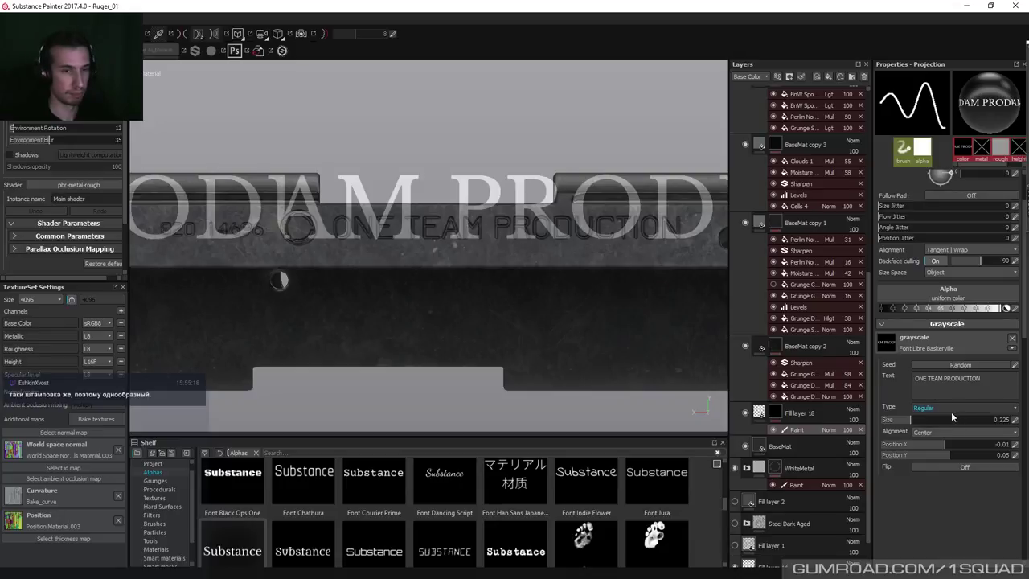
{"action": "left_click_drag", "start_coordinate": [909, 421], "coordinate": [888, 419]}
Rescale the serif stencil, stamp it onto the receiver, and check it in Paint mode.
{"action": "key", "text": "s"}
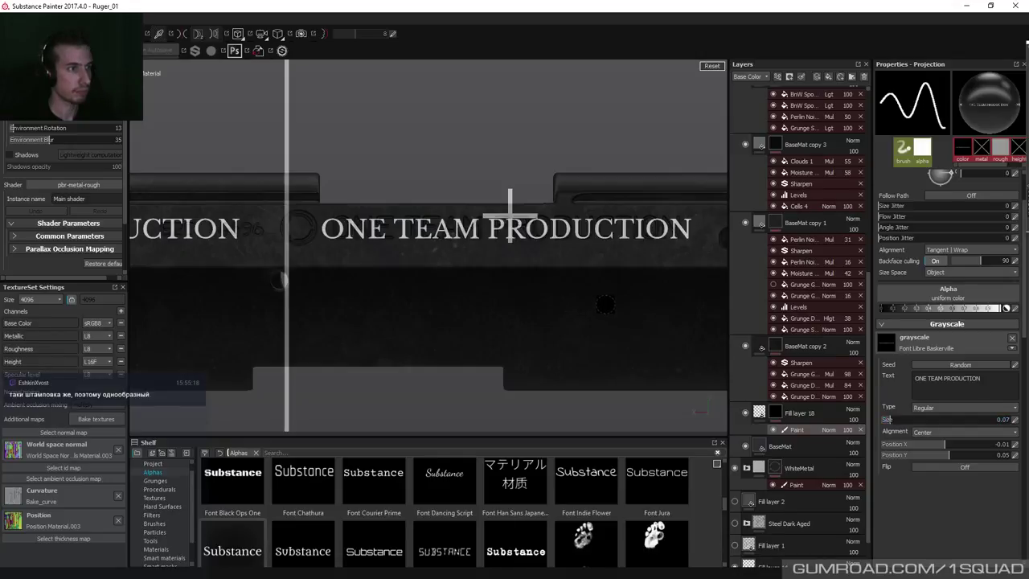
{"action": "mouse_move", "coordinate": [605, 304]}
{"action": "right_mouse_down"}
{"action": "mouse_move", "coordinate": [602, 294]}
{"action": "mouse_move", "coordinate": [607, 301]}
{"action": "right_mouse_up"}
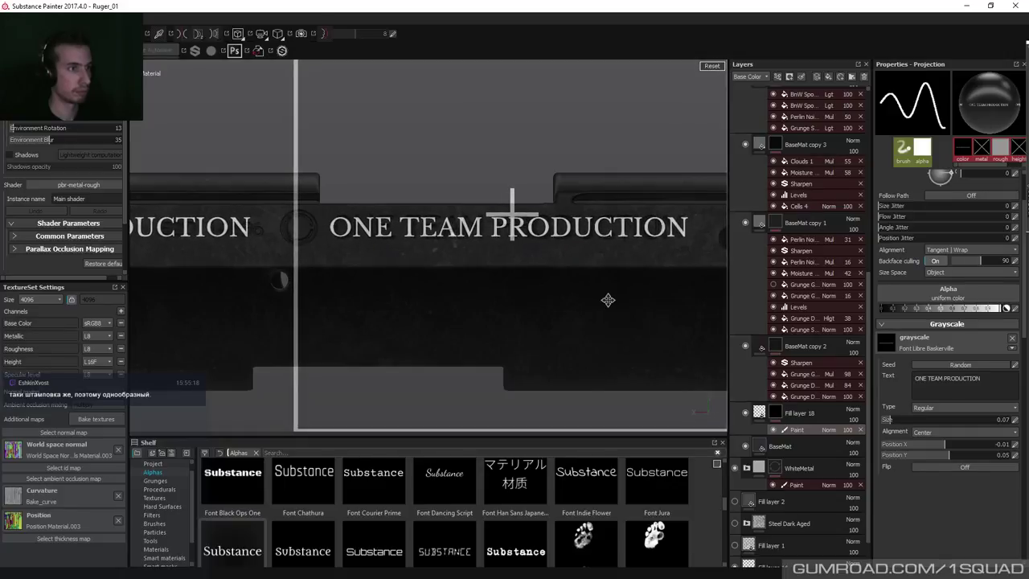
{"action": "left_click", "coordinate": [362, 228]}
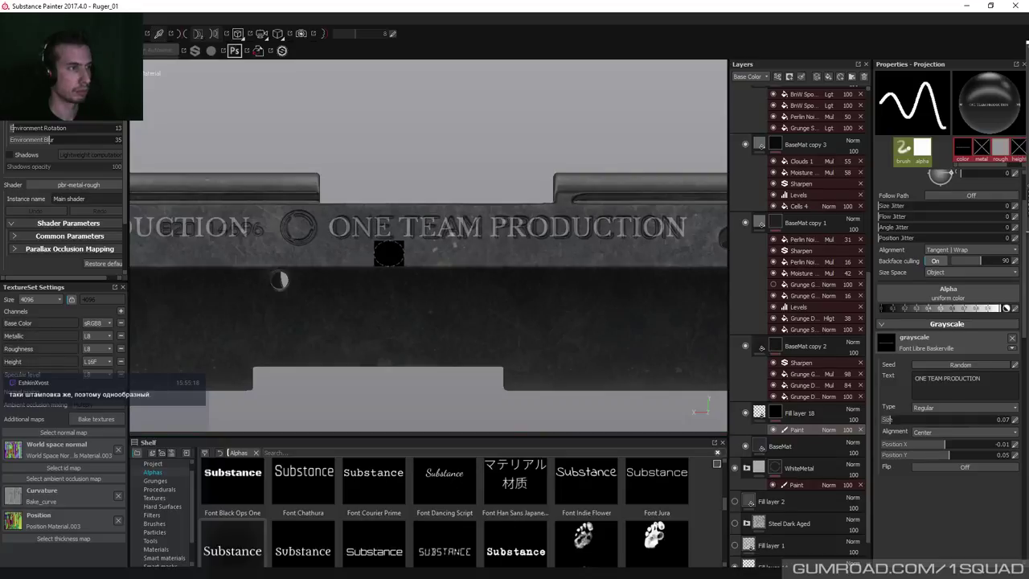
{"action": "left_click", "coordinate": [341, 228]}
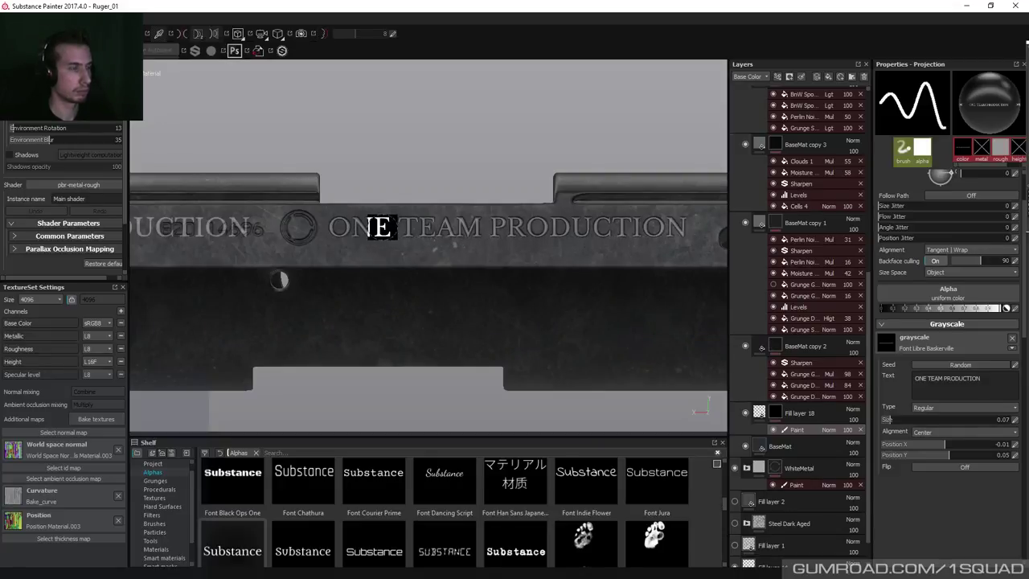
{"action": "key", "text": "1"}
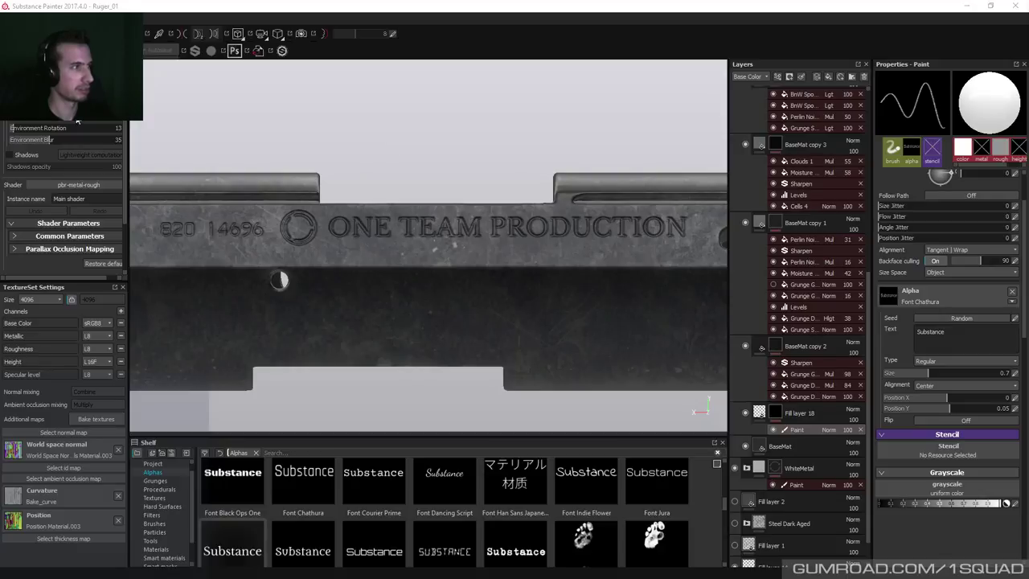
Shift the stencil slightly right and paint a straight stroke along the lettering.
{"action": "key", "text": "3"}
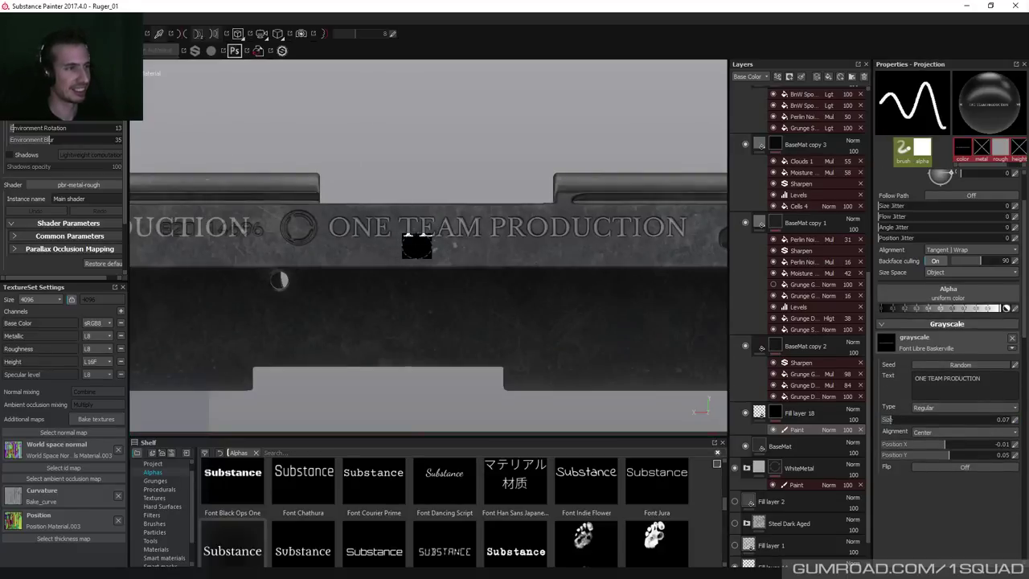
{"action": "key", "text": "s"}
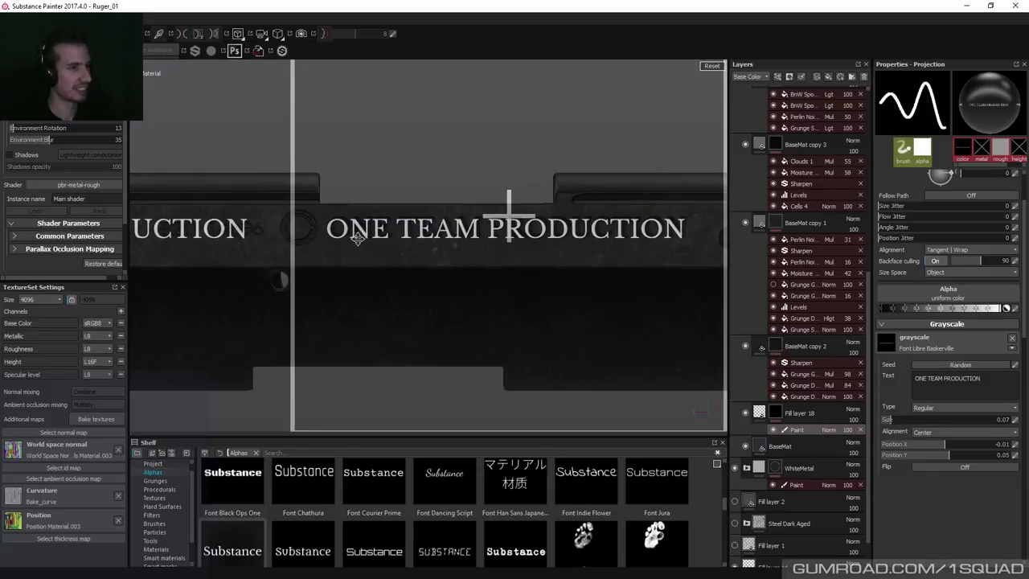
{"action": "middle_click_drag", "start_coordinate": [357, 238], "coordinate": [363, 238]}
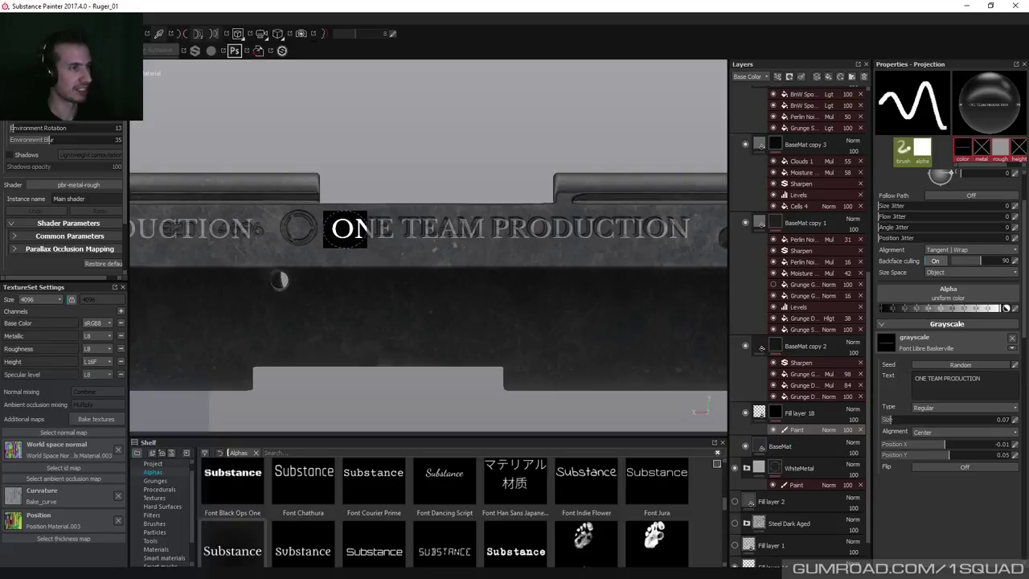
{"action": "key", "text": "shift"}
{"action": "left_click", "coordinate": [672, 230], "text": "shift"}
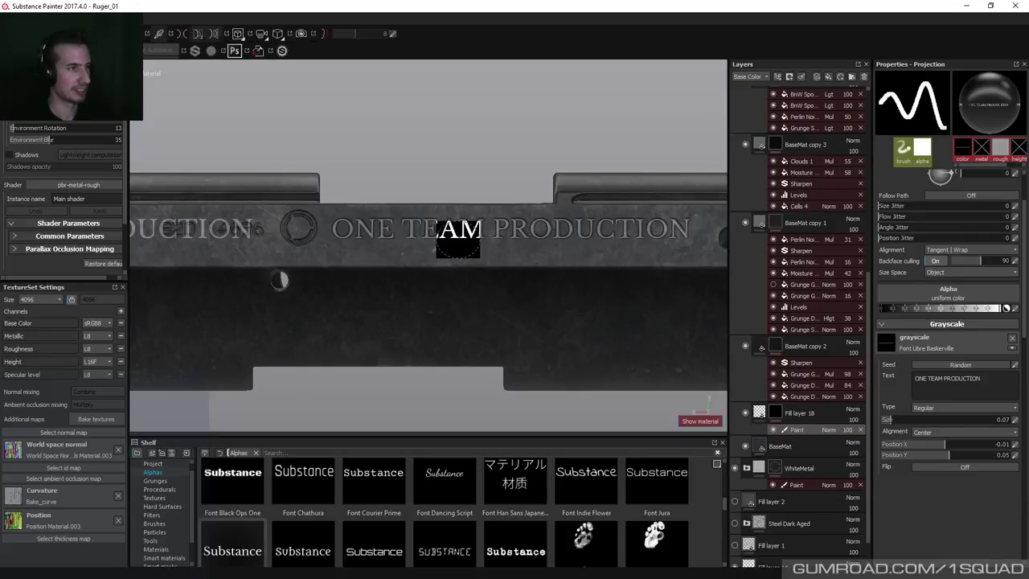
{"action": "key", "text": "1"}
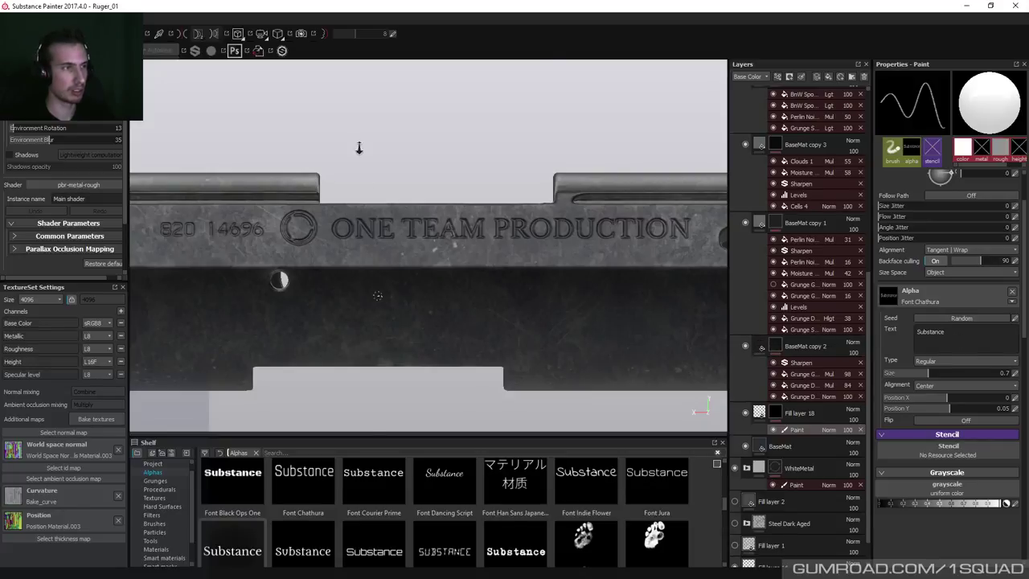
Zoom out to frame the whole rifle and stock, then cycle the displayed channel to the normal map.
{"action": "right_click_drag", "start_coordinate": [356, 149], "coordinate": [448, 323], "text": "alt"}
{"action": "left_click", "coordinate": [504, 219]}
{"action": "right_click_drag", "start_coordinate": [504, 218], "coordinate": [548, 228], "text": "alt"}
{"action": "key", "text": "c"}
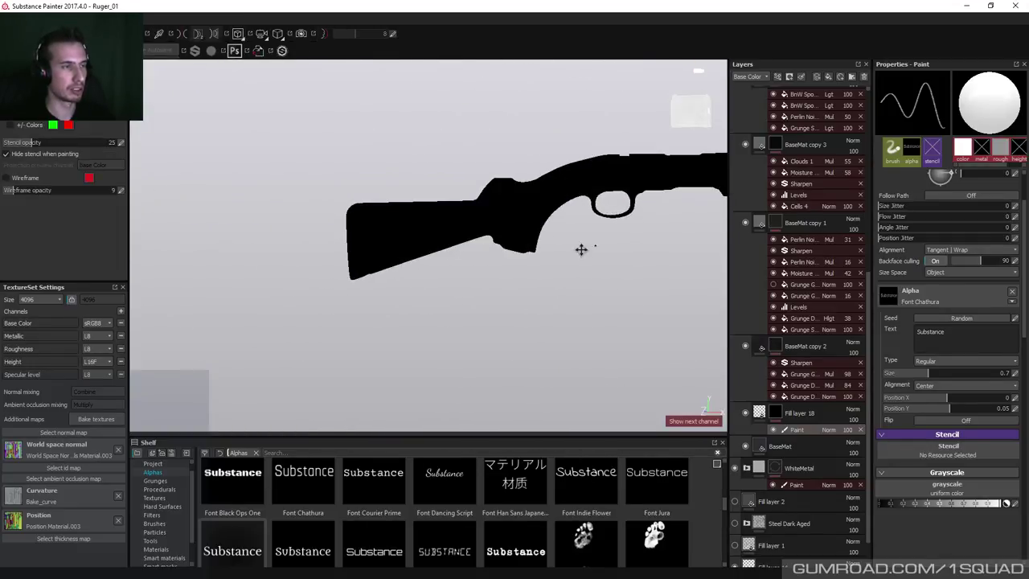
{"action": "key", "text": "c"}
{"action": "middle_click_drag", "start_coordinate": [581, 248], "coordinate": [472, 243], "text": "alt"}
{"action": "key", "text": "c"}
{"action": "key", "text": "c"}
{"action": "key", "text": "c"}
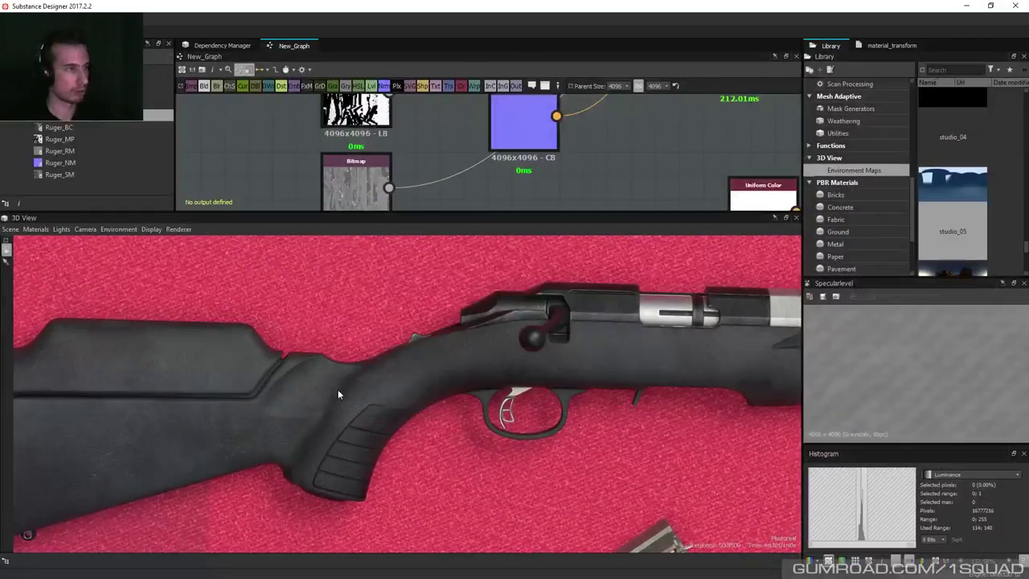
{"action": "scroll", "coordinate": [337, 389], "scroll_direction": "up", "scroll_amount": 5}
Zoom in and out on the stock render in Designer, then return to the Ruger_01 project.
{"action": "scroll", "coordinate": [358, 374], "scroll_direction": "down", "scroll_amount": 2}
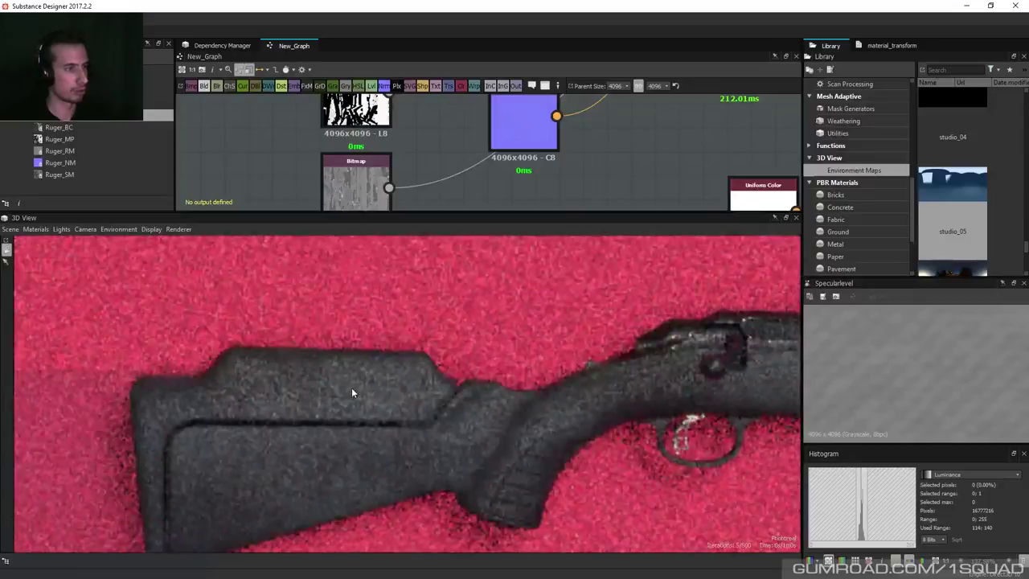
{"action": "scroll", "coordinate": [361, 391], "scroll_direction": "down", "scroll_amount": 2}
{"action": "scroll", "coordinate": [355, 376], "scroll_direction": "up", "scroll_amount": 1}
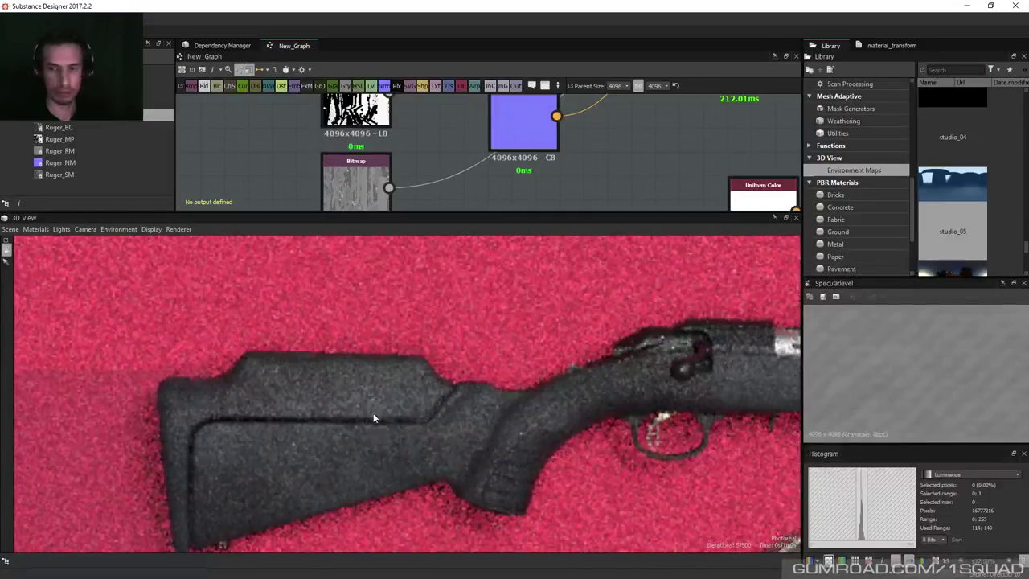
{"action": "scroll", "coordinate": [371, 417], "scroll_direction": "up", "scroll_amount": 3}
{"action": "scroll", "coordinate": [373, 419], "scroll_direction": "down", "scroll_amount": 4}
{"action": "scroll", "coordinate": [375, 419], "scroll_direction": "up", "scroll_amount": 1}
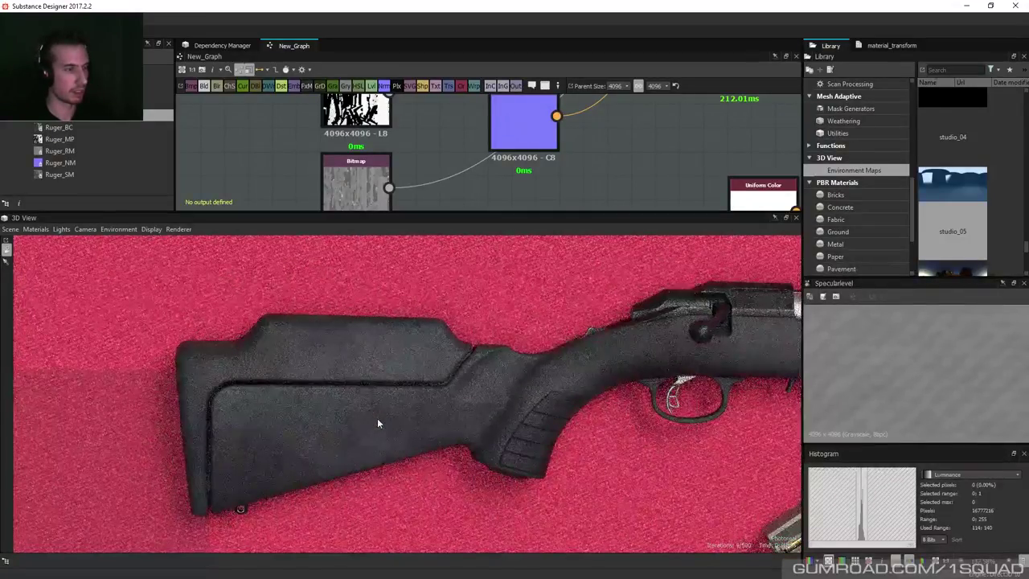
{"action": "key", "text": "alt+Tab"}
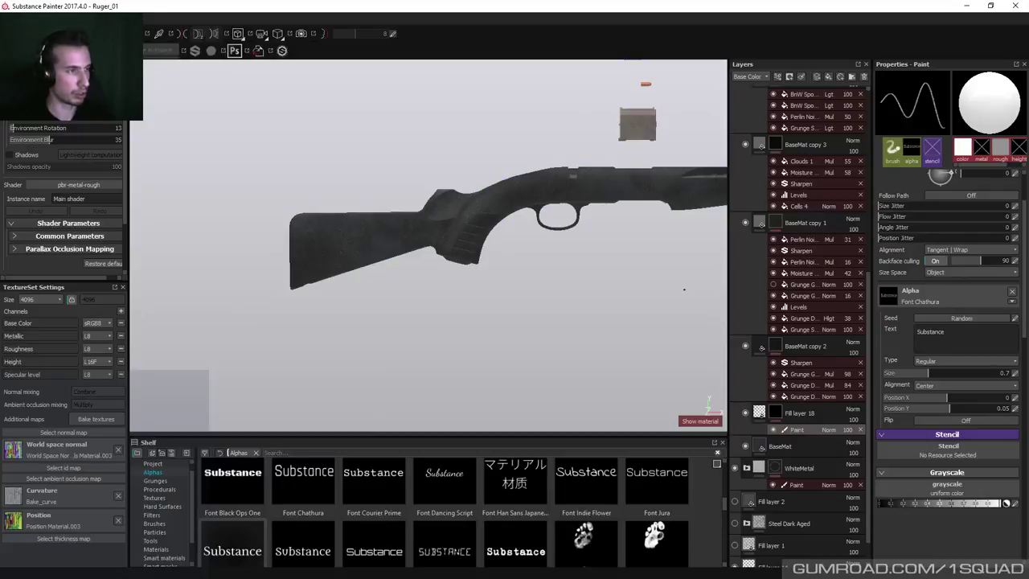
Review the stock layers: view BaseMat's fill, collapse DarkMetal and DopRelief, expand plastic.
{"action": "left_click", "coordinate": [803, 447]}
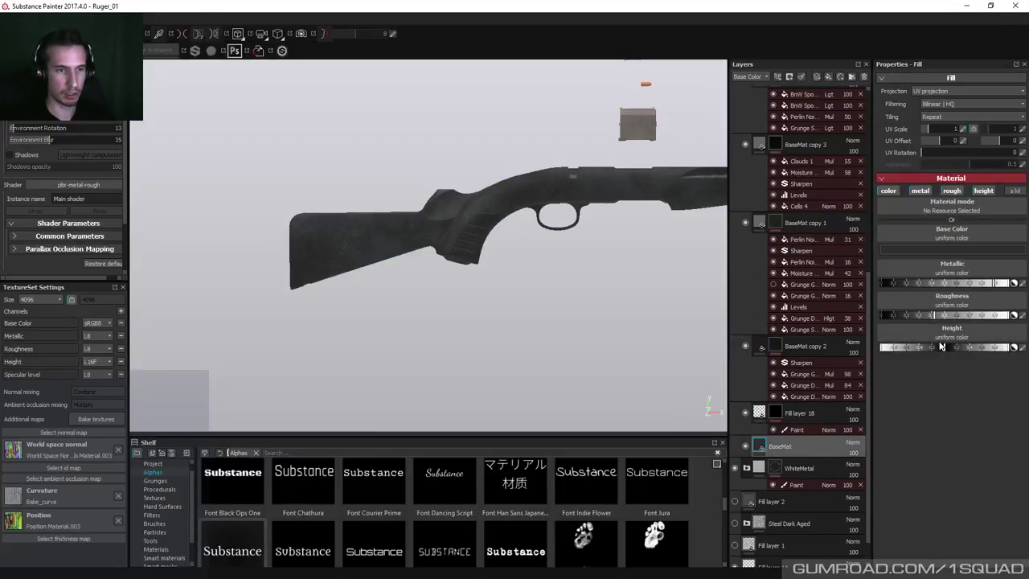
{"action": "scroll", "coordinate": [796, 322], "scroll_direction": "up", "scroll_amount": 8}
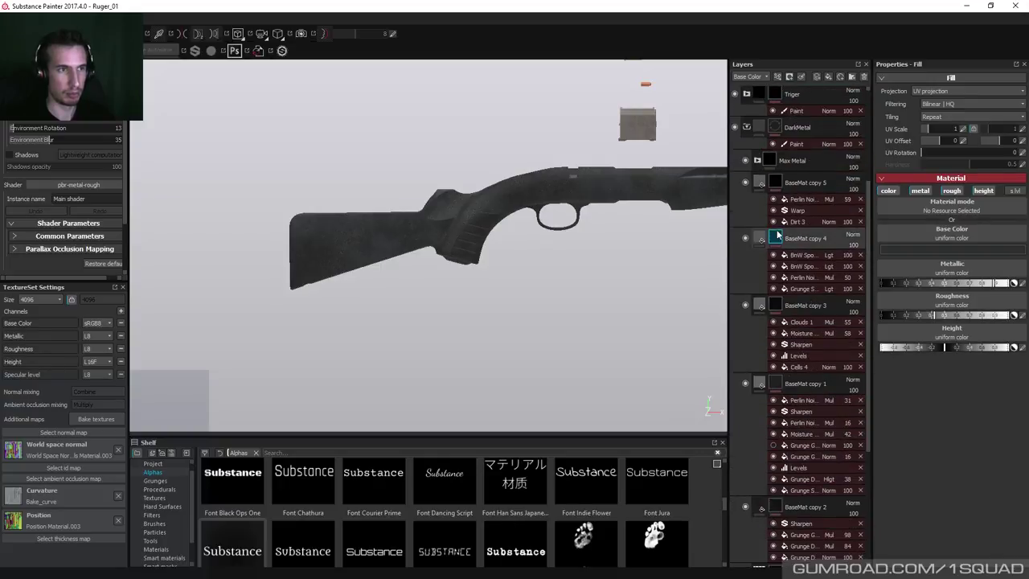
{"action": "left_click", "coordinate": [745, 285]}
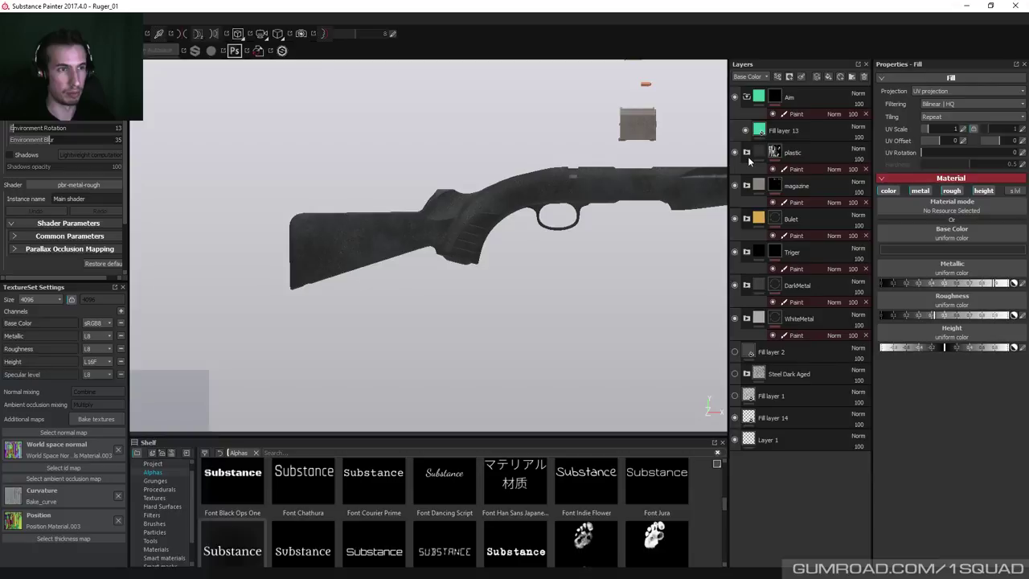
{"action": "left_click", "coordinate": [746, 153]}
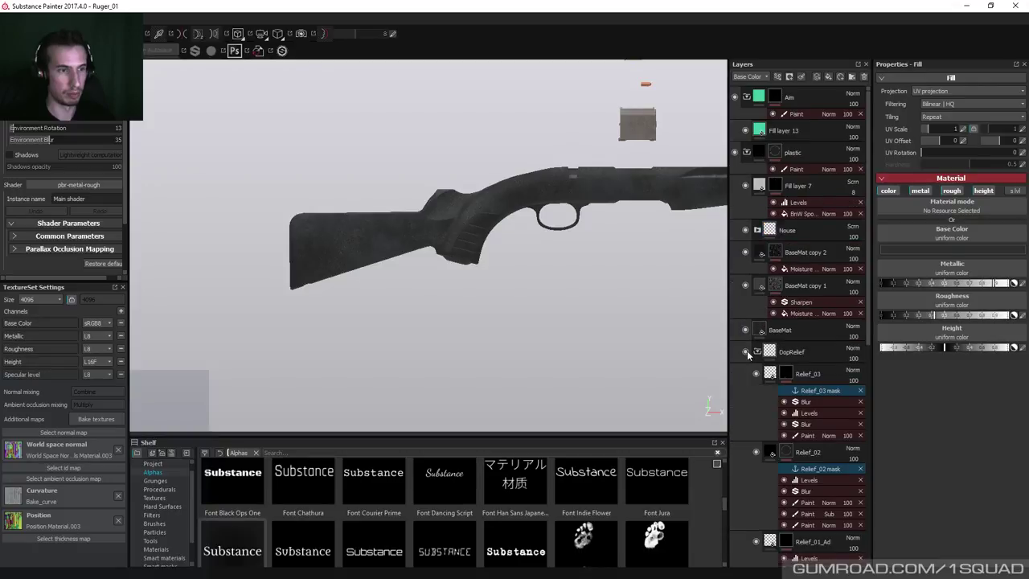
{"action": "left_click", "coordinate": [755, 352]}
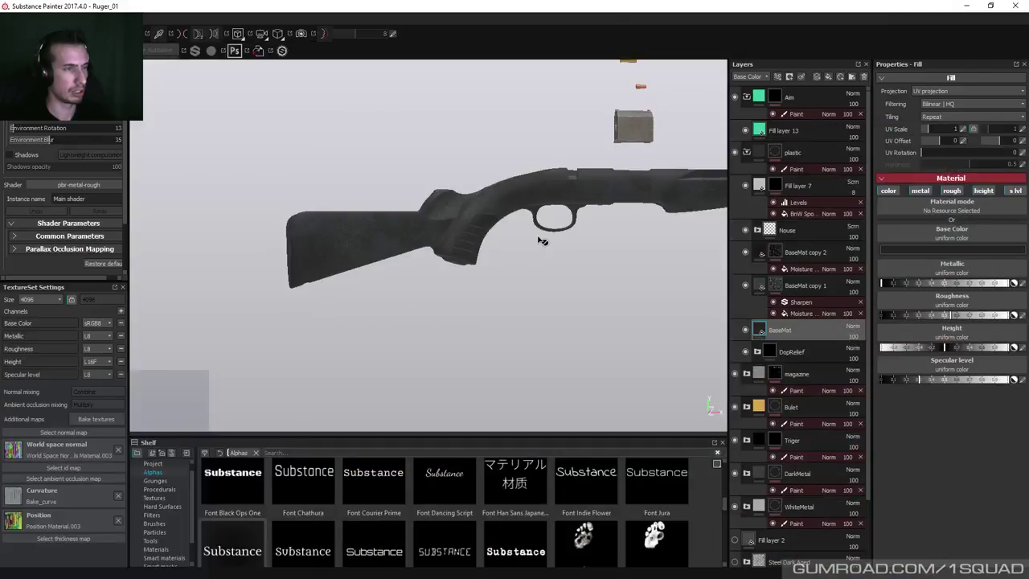
Export the Ruger texture maps with the current export settings and confirm completion.
{"action": "key", "text": "ctrl+shift+e"}
{"action": "left_click", "coordinate": [609, 452]}
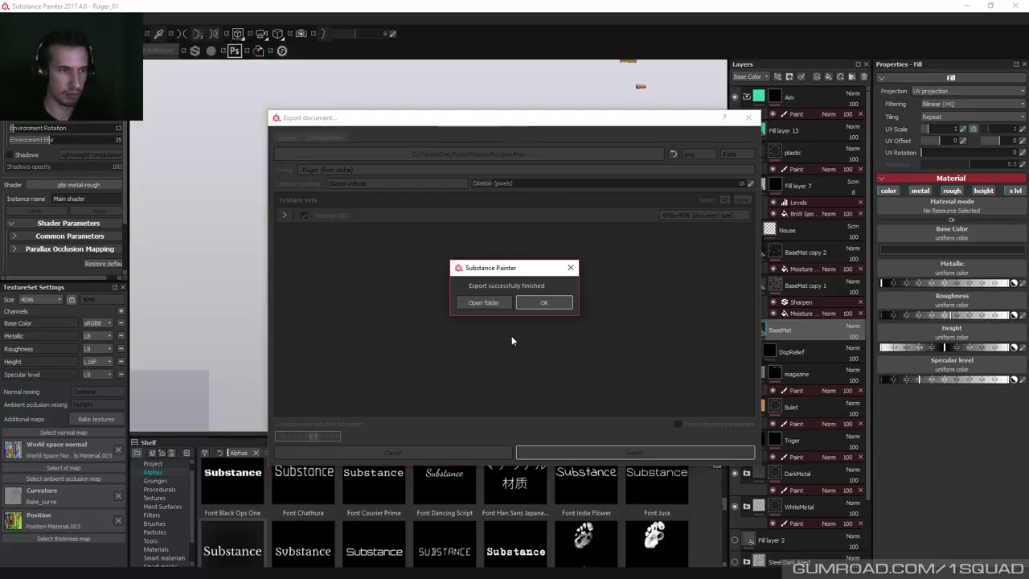
{"action": "left_click", "coordinate": [553, 303]}
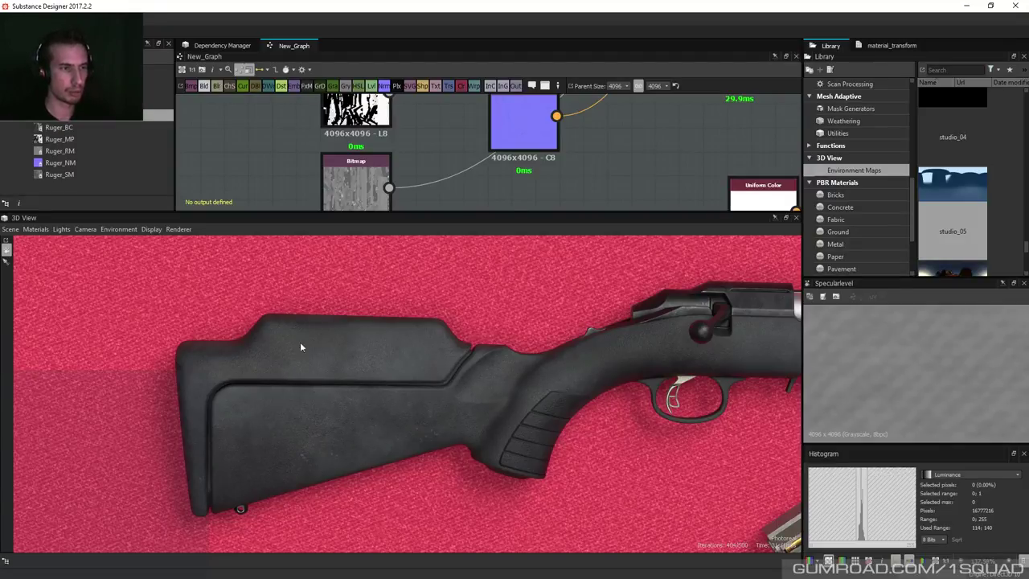
Restart the 3D View render with the new textures and inspect the stock and grip up close.
{"action": "left_click", "coordinate": [178, 229]}
{"action": "left_click", "coordinate": [190, 305]}
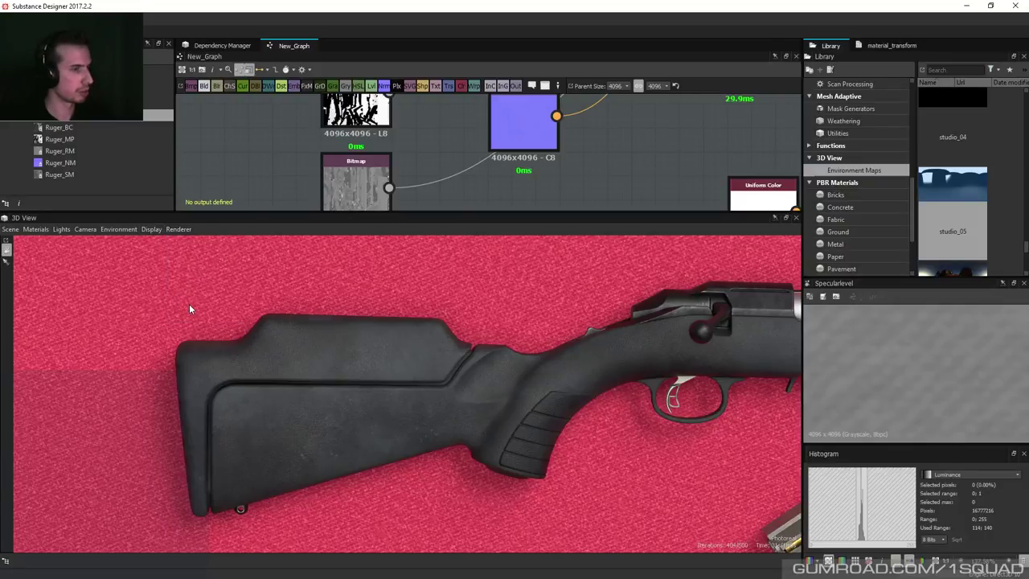
{"action": "left_click_drag", "start_coordinate": [335, 321], "coordinate": [340, 326], "text": "alt"}
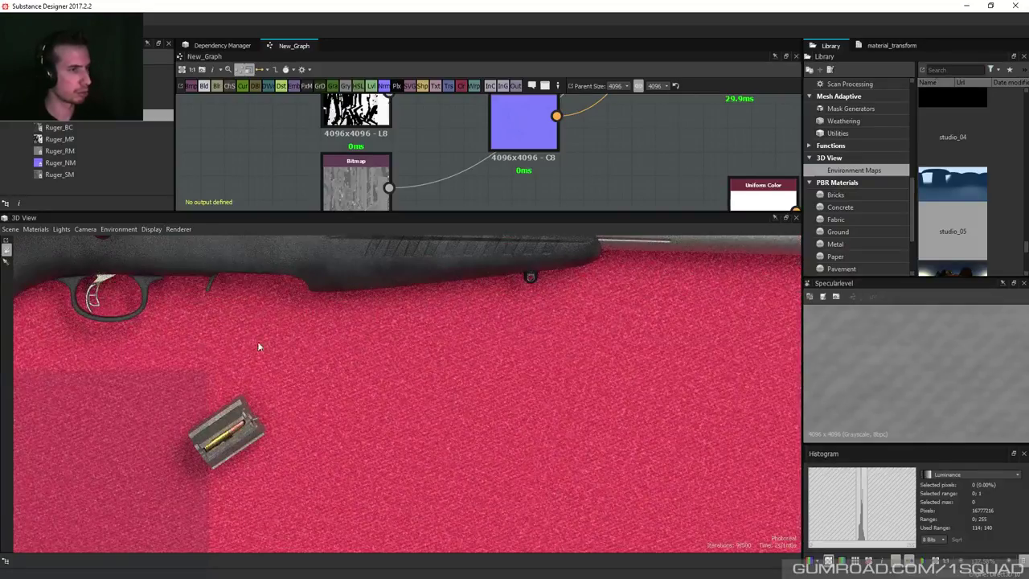
{"action": "right_click_drag", "start_coordinate": [260, 346], "coordinate": [293, 352], "text": "alt"}
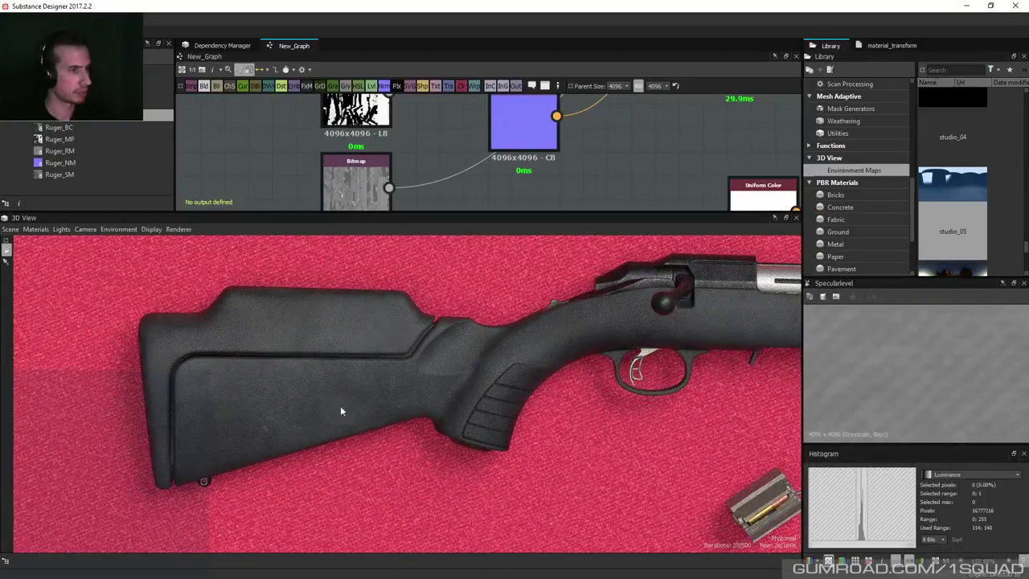
{"action": "right_click_drag", "start_coordinate": [524, 409], "coordinate": [447, 365], "text": "alt"}
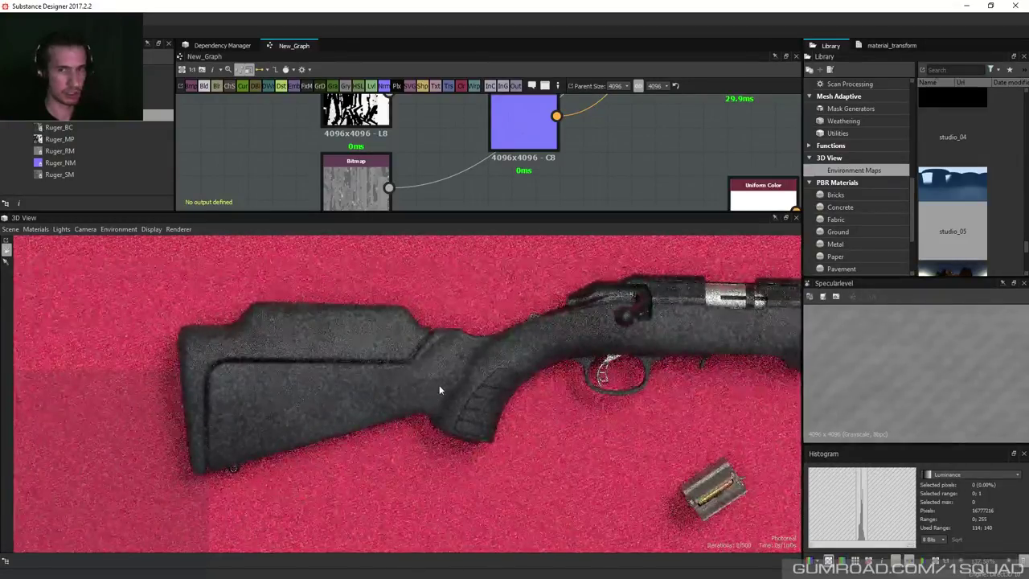
{"action": "scroll", "coordinate": [448, 366], "scroll_direction": "down", "scroll_amount": 3}
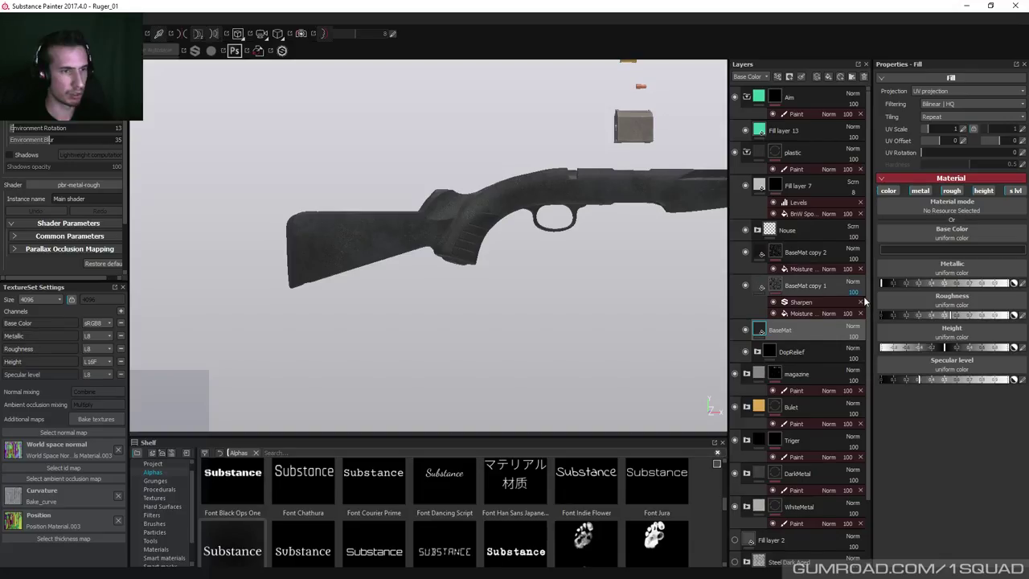
Raise the BaseMat copy 2 base colour saturation to 0.325.
{"action": "left_click", "coordinate": [796, 291]}
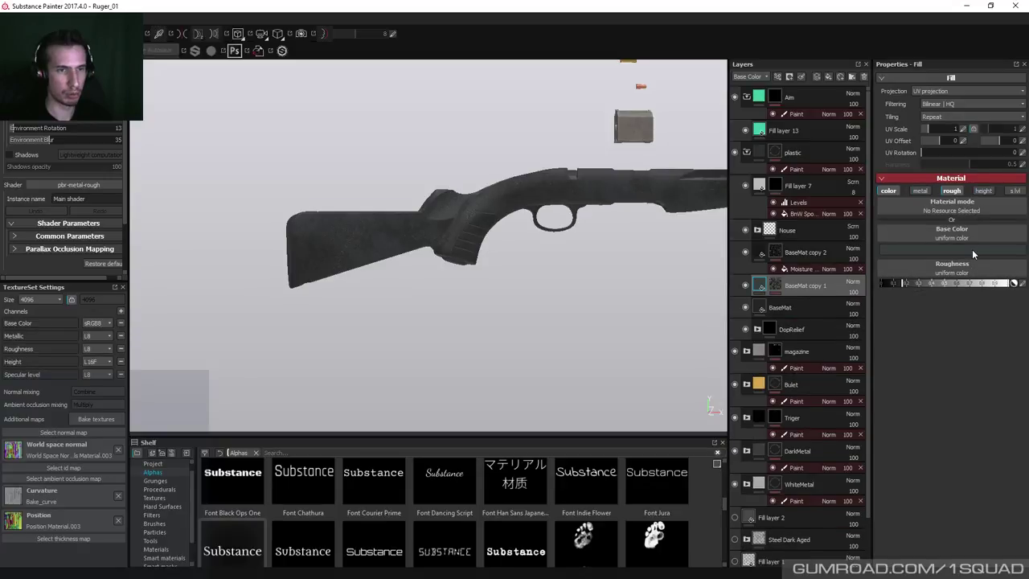
{"action": "left_click", "coordinate": [972, 249]}
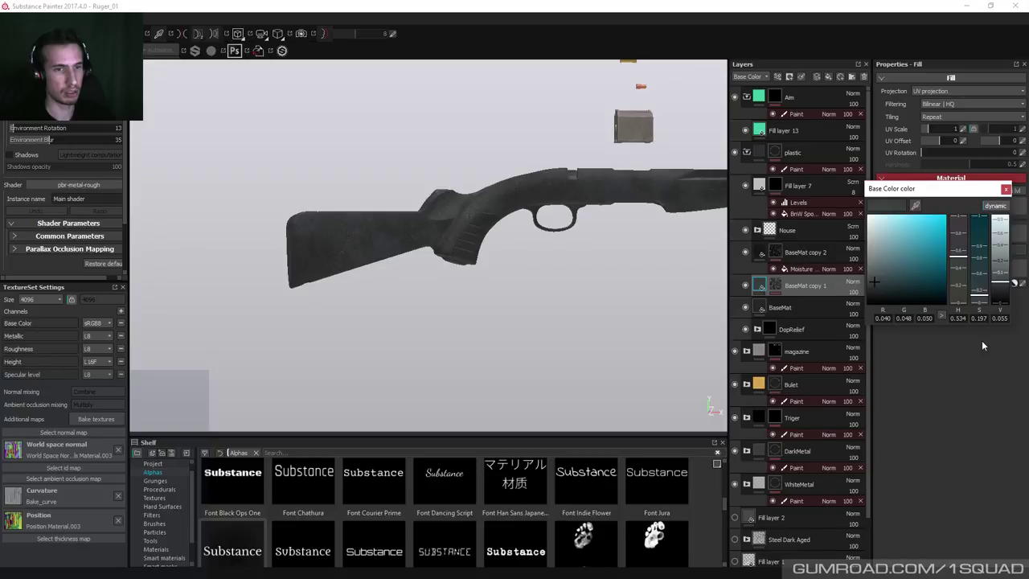
{"action": "key", "text": "ctrl+z"}
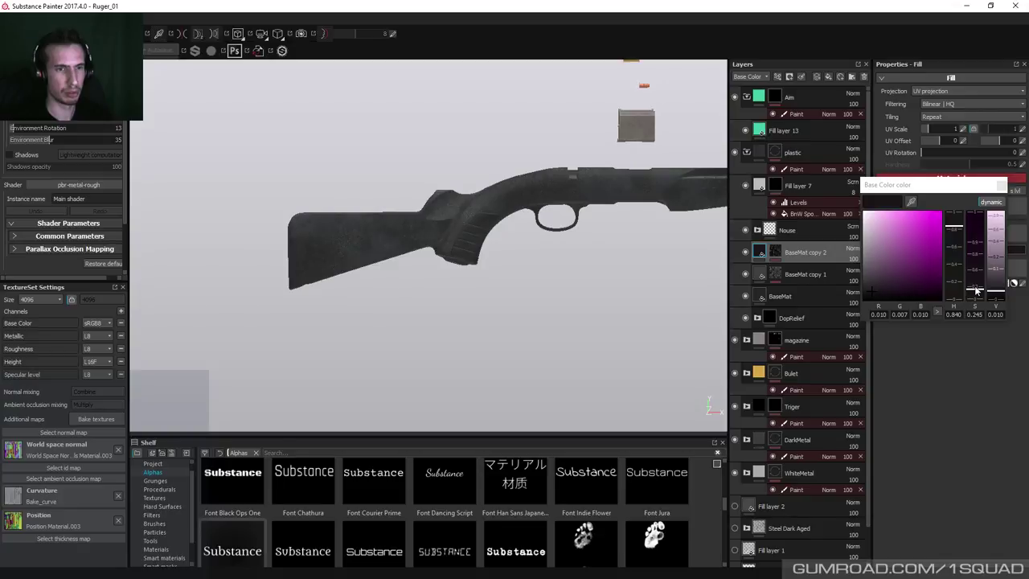
{"action": "left_click_drag", "start_coordinate": [975, 290], "coordinate": [976, 285]}
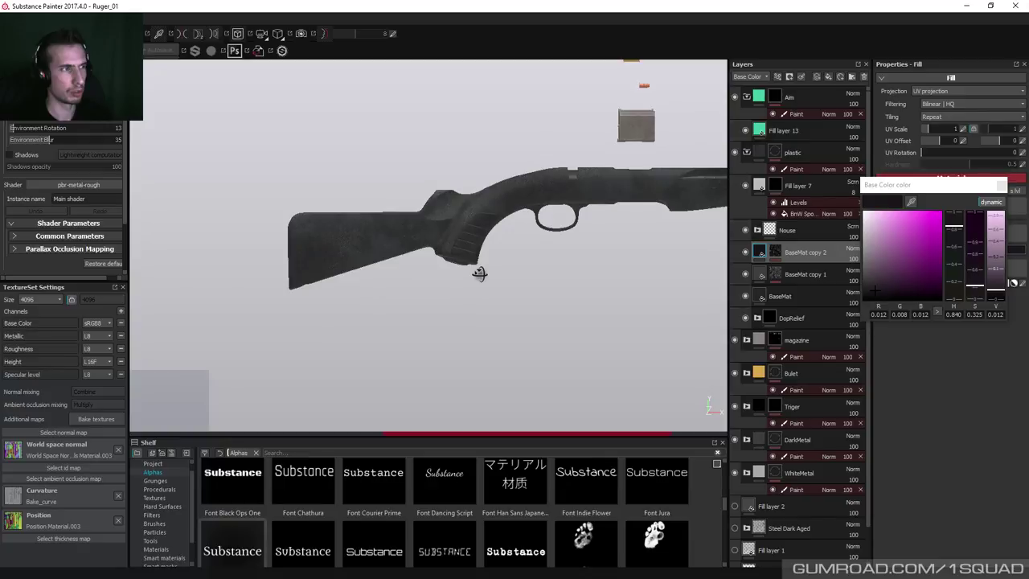
Re-export the textures, confirm the finished export, and switch to Substance Designer.
{"action": "key", "text": "ctrl+shift+e"}
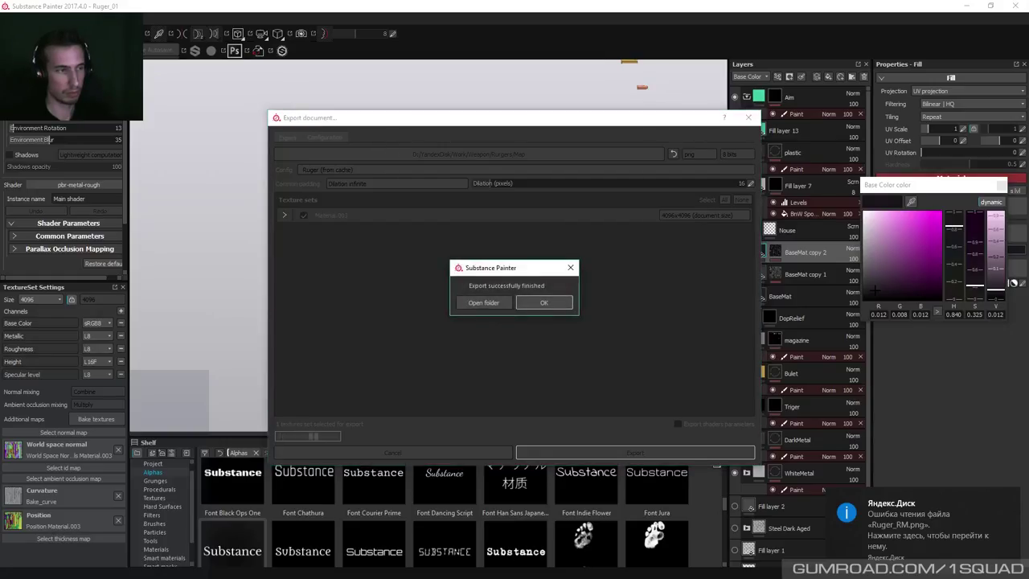
{"action": "left_click", "coordinate": [540, 302]}
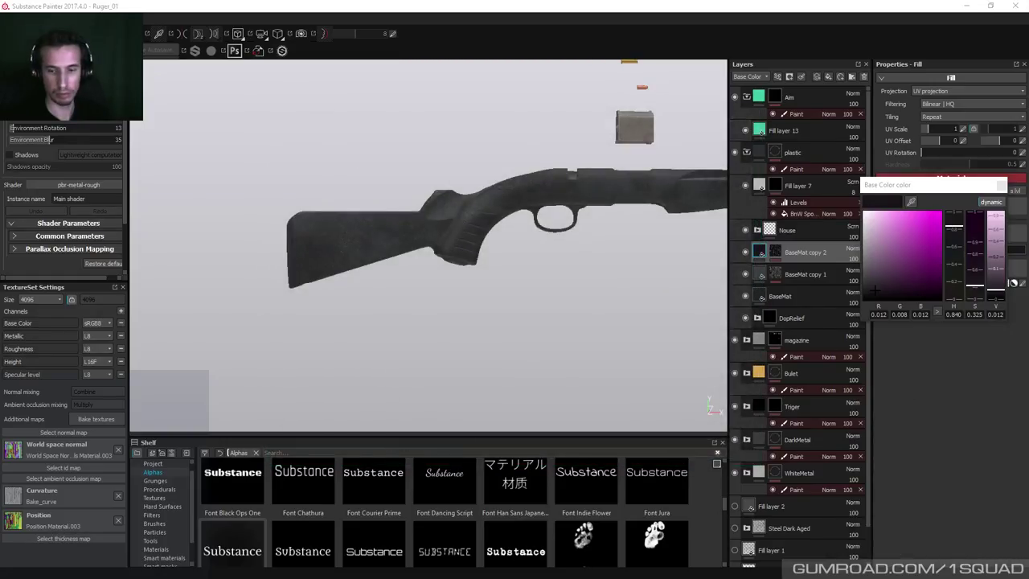
{"action": "key", "text": "alt+Tab"}
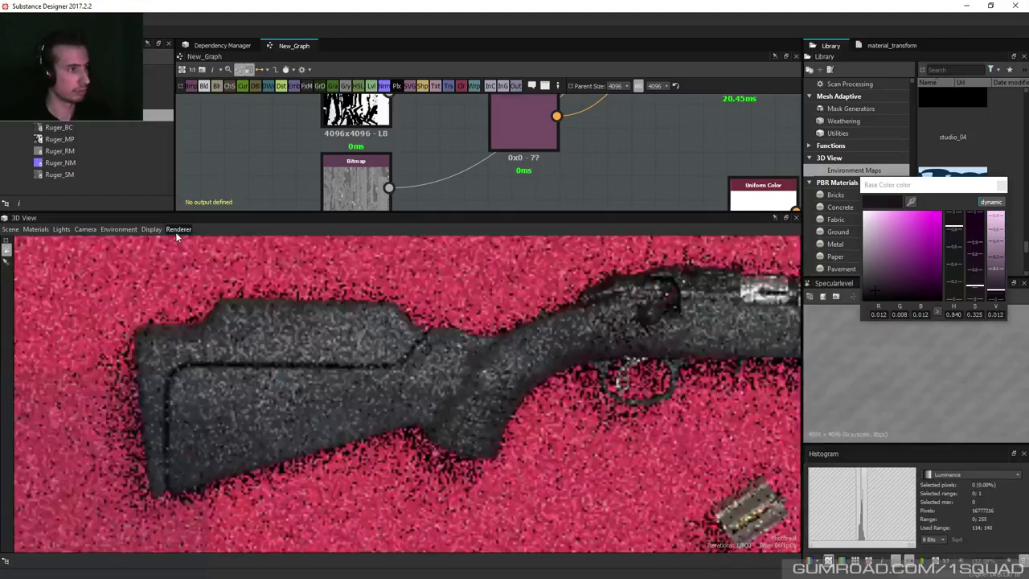
Restart the Iray render in the 3D View and zoom in on the recoloured stock.
{"action": "left_click", "coordinate": [177, 230]}
{"action": "left_click", "coordinate": [184, 271]}
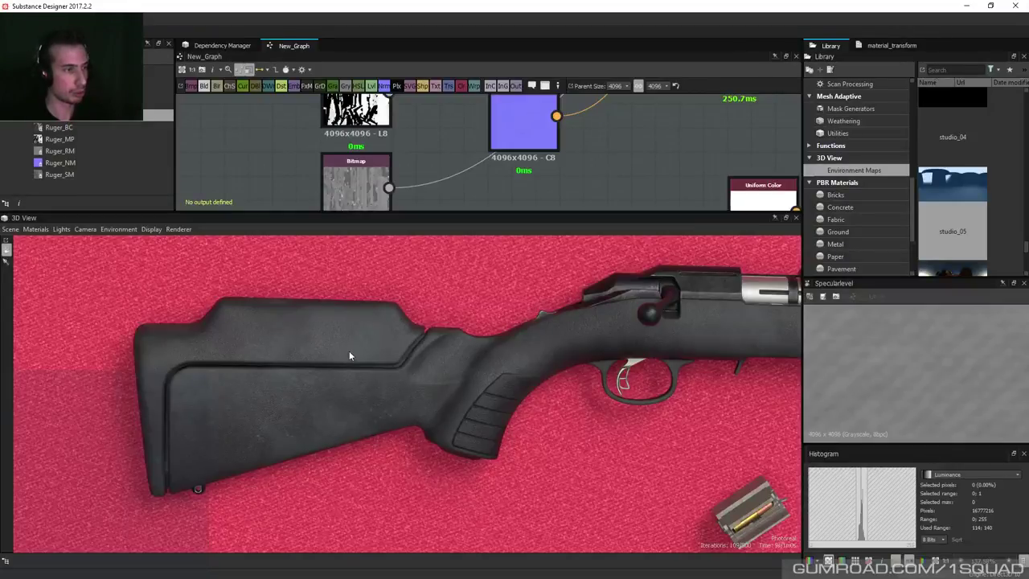
{"action": "scroll", "coordinate": [348, 356], "scroll_direction": "up", "scroll_amount": 5}
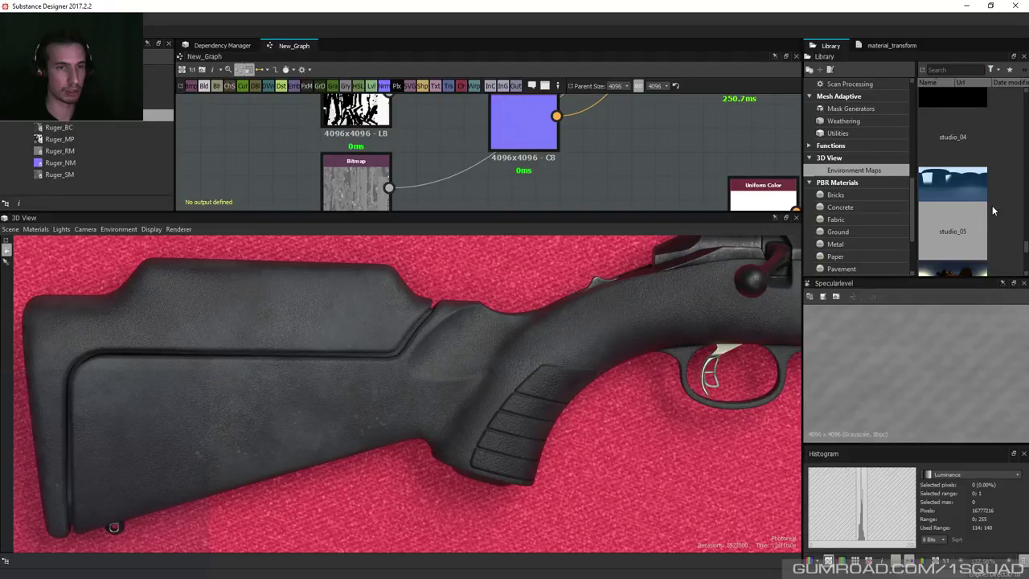
{"action": "scroll", "coordinate": [993, 211], "scroll_direction": "up", "scroll_amount": 5}
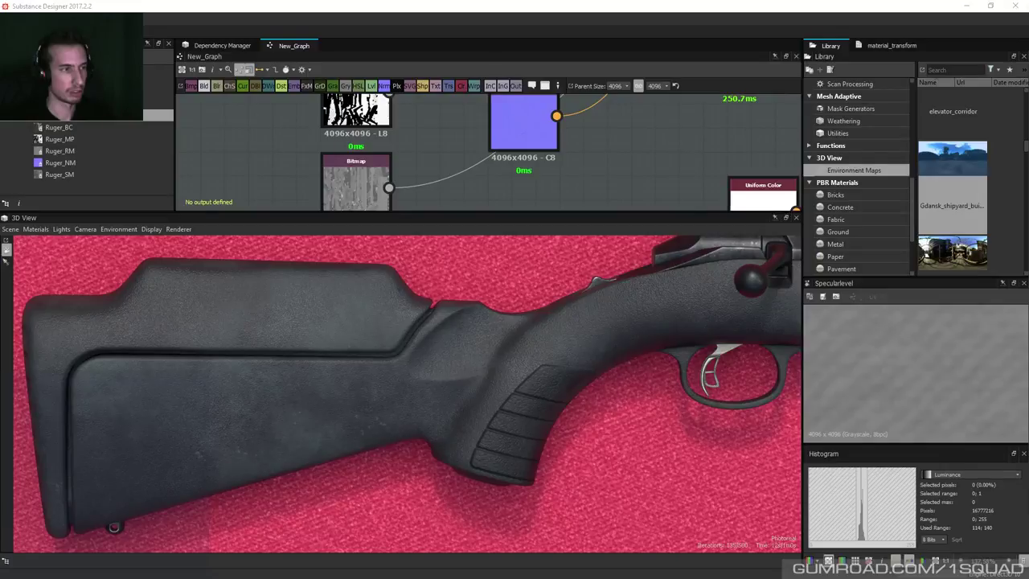
{"action": "key", "text": "alt+Tab"}
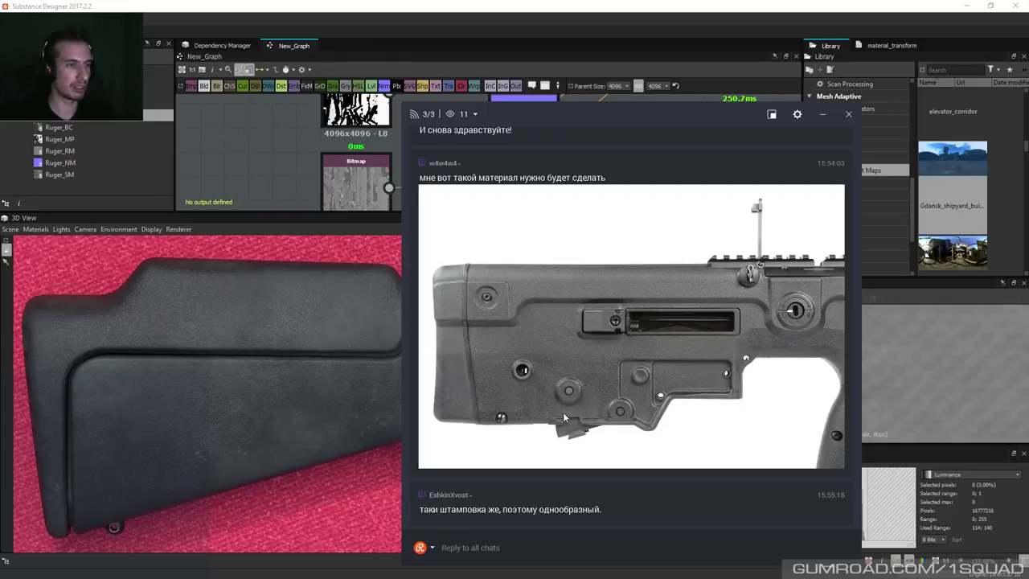
{"action": "left_click_drag", "start_coordinate": [656, 117], "coordinate": [1027, 113]}
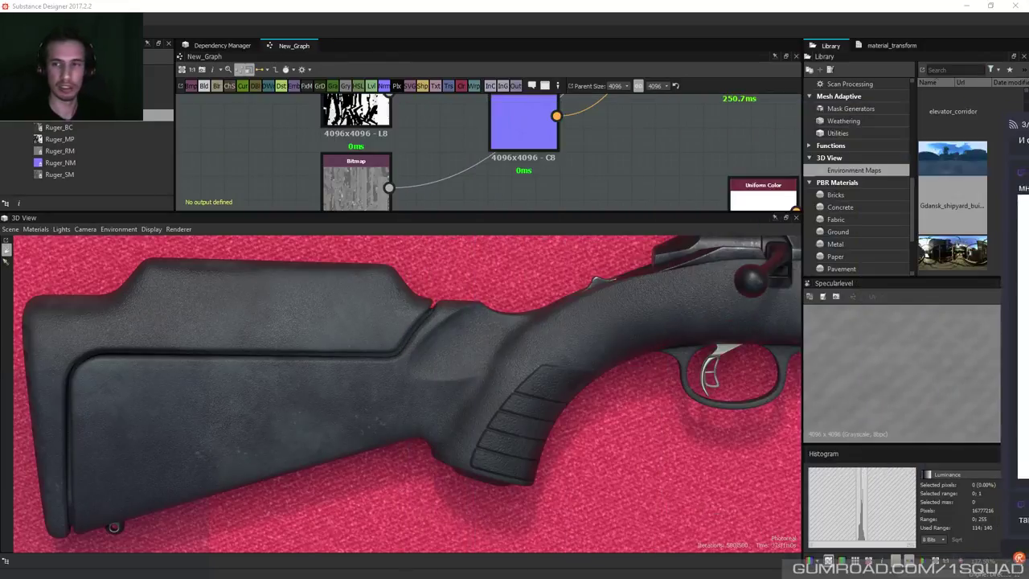